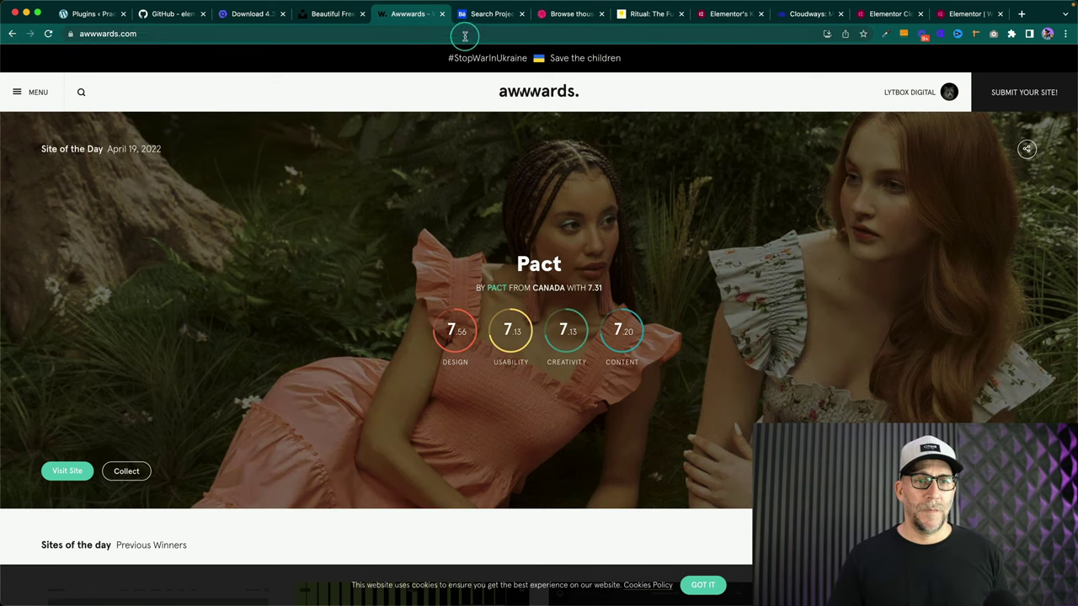
# - Look over the project gallery on Behance and the restaurant designs on Dribbble for inspiration
pyautogui.click(488, 13)
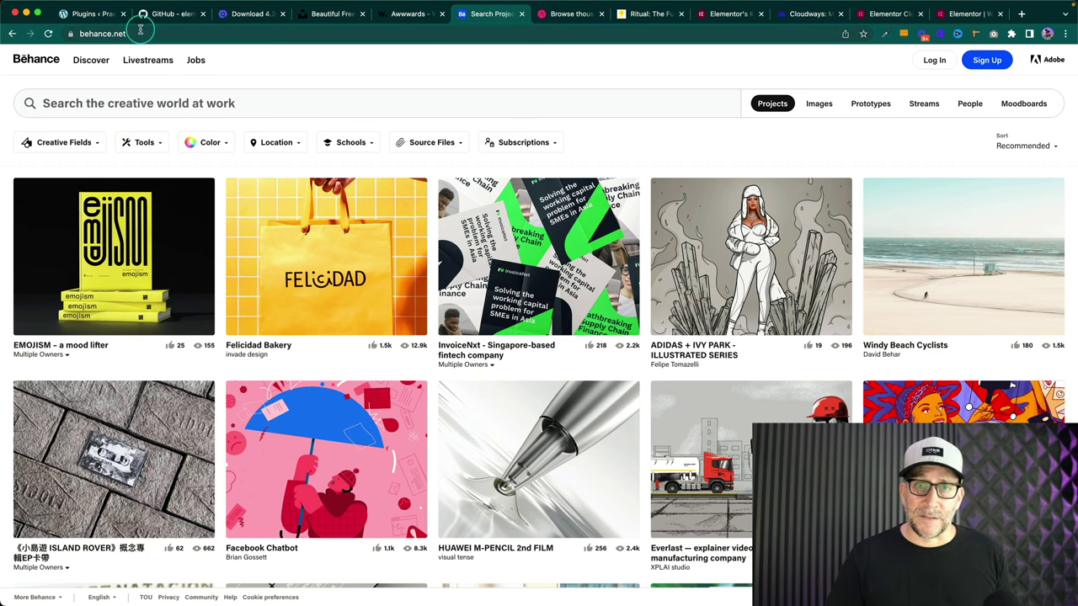
pyautogui.click(556, 13)
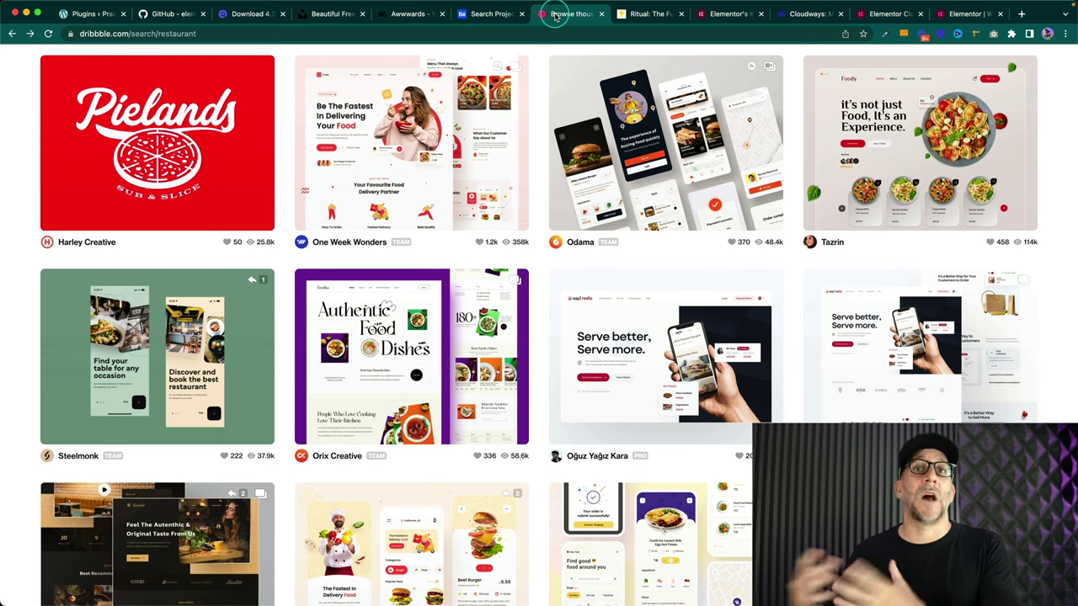
# - Open the Ritual website and examine its homepage layout from the hero through Featured Products to the Make Your Self section
pyautogui.click(650, 14)
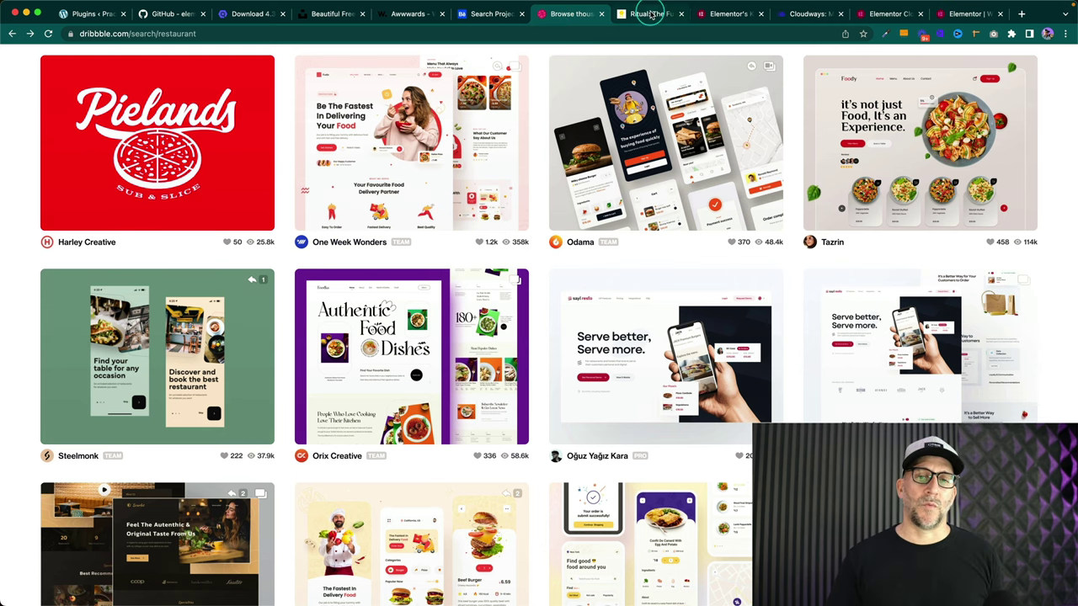
pyautogui.scroll(3, 680, 118)
pyautogui.scroll(15, 686, 148)
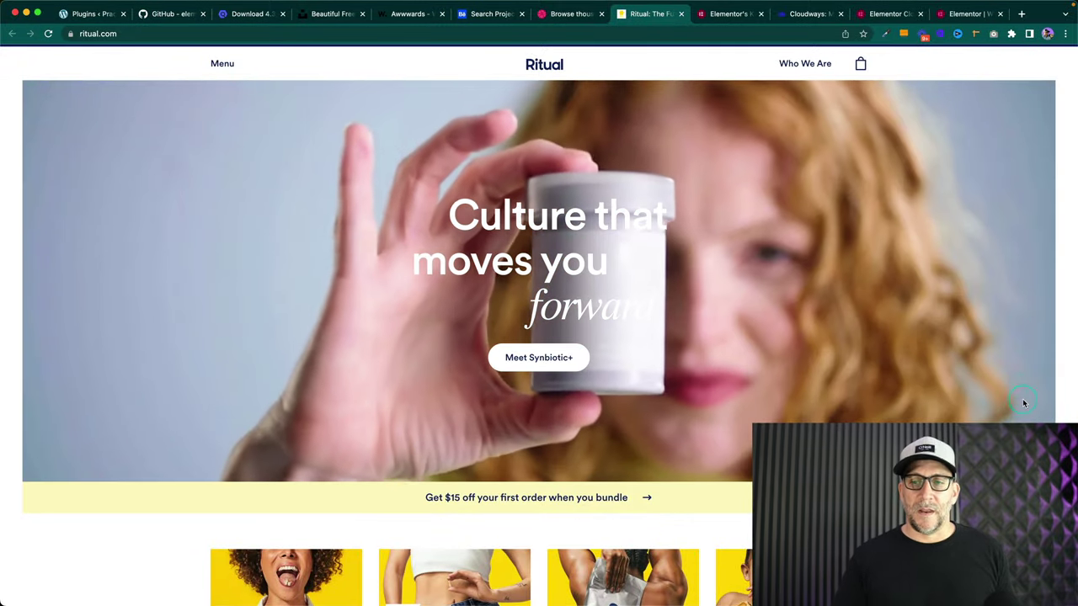
pyautogui.scroll(-5, 907, 424)
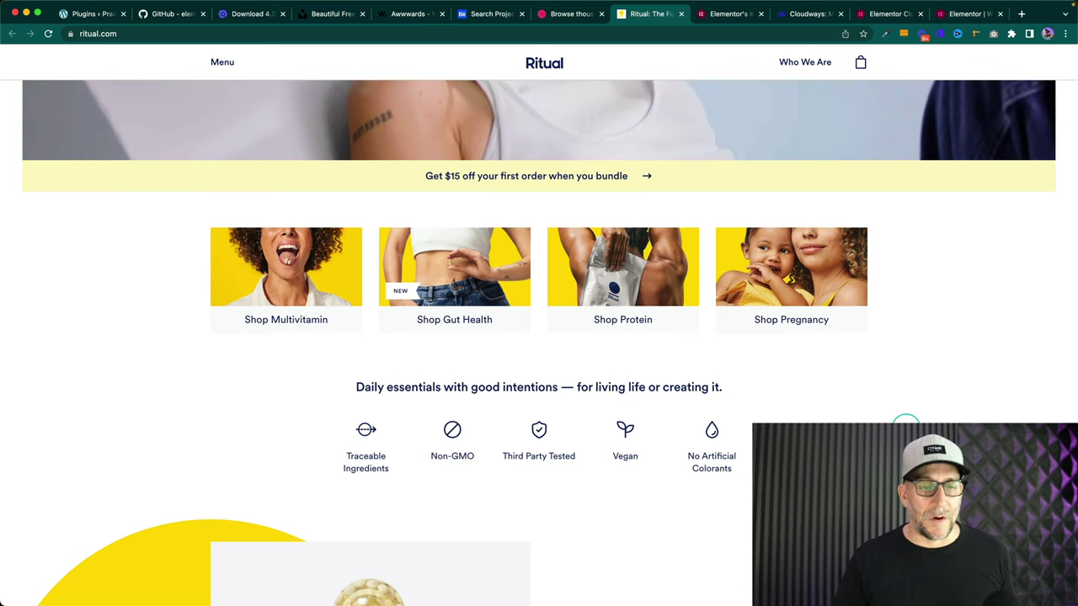
pyautogui.scroll(-1, 906, 424)
pyautogui.scroll(-5, 905, 423)
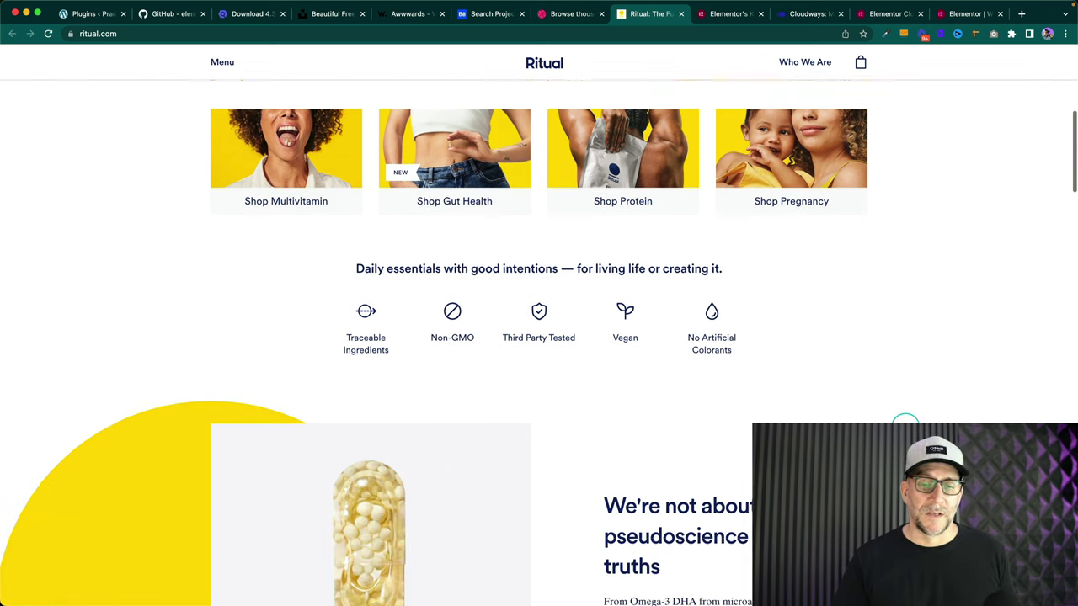
pyautogui.scroll(-1, 905, 421)
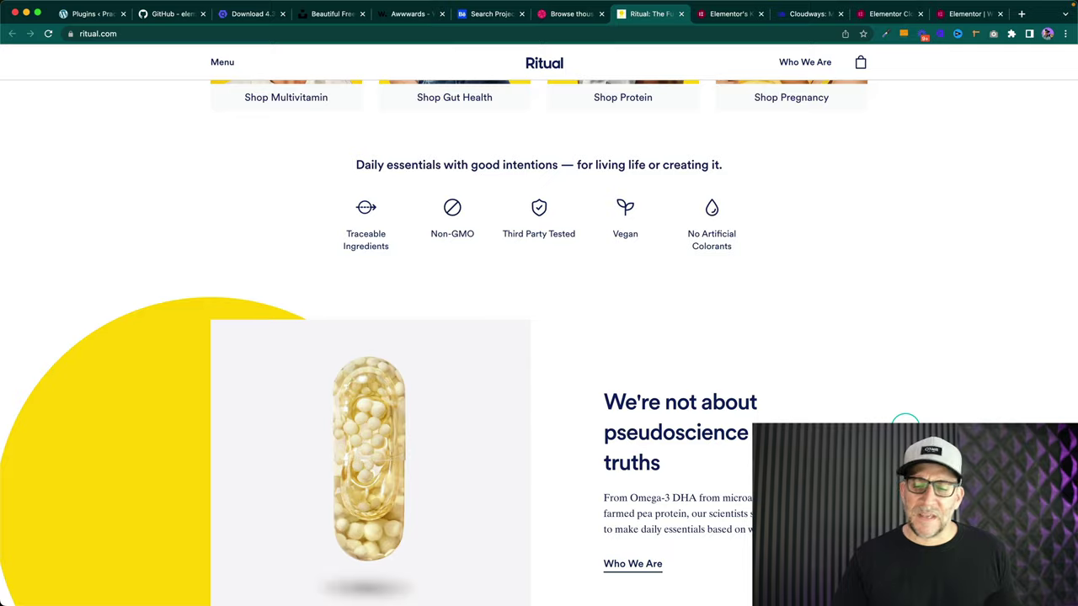
pyautogui.scroll(-5, 905, 421)
pyautogui.scroll(-7, 904, 423)
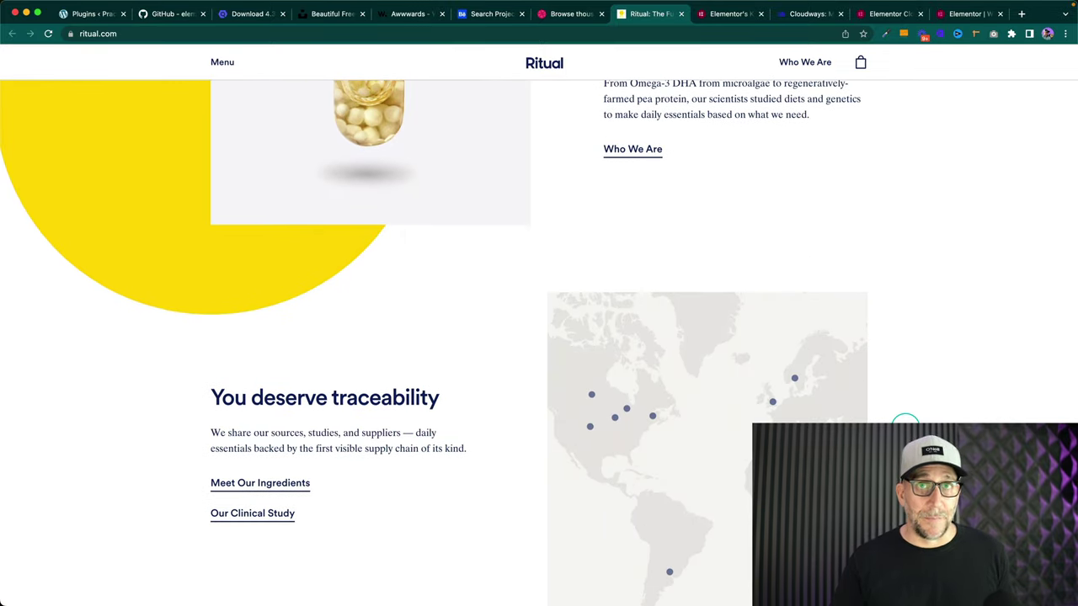
pyautogui.scroll(-15, 905, 421)
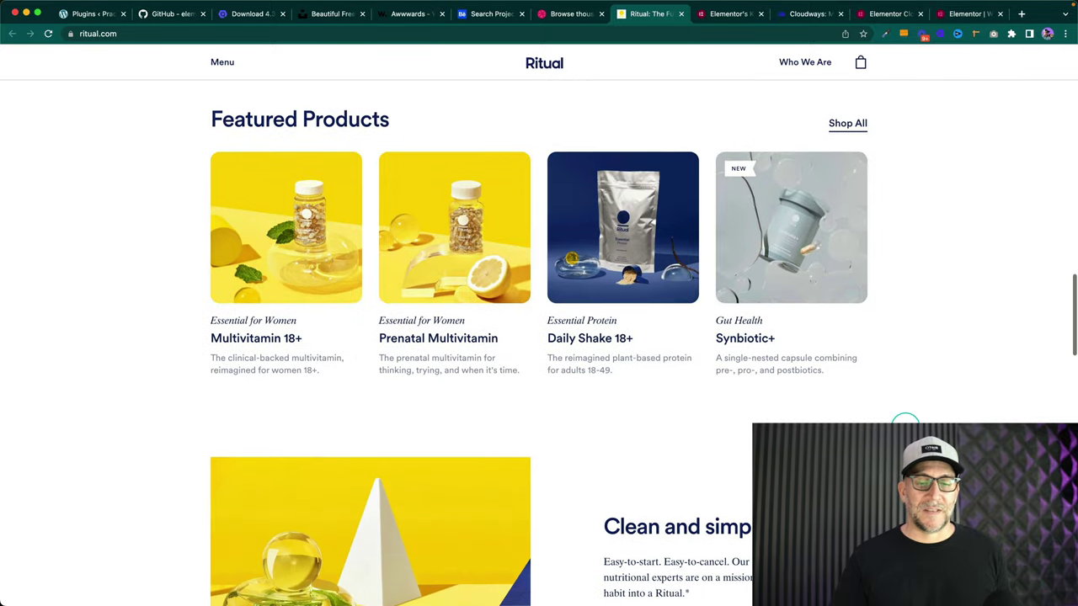
pyautogui.scroll(-3, 905, 421)
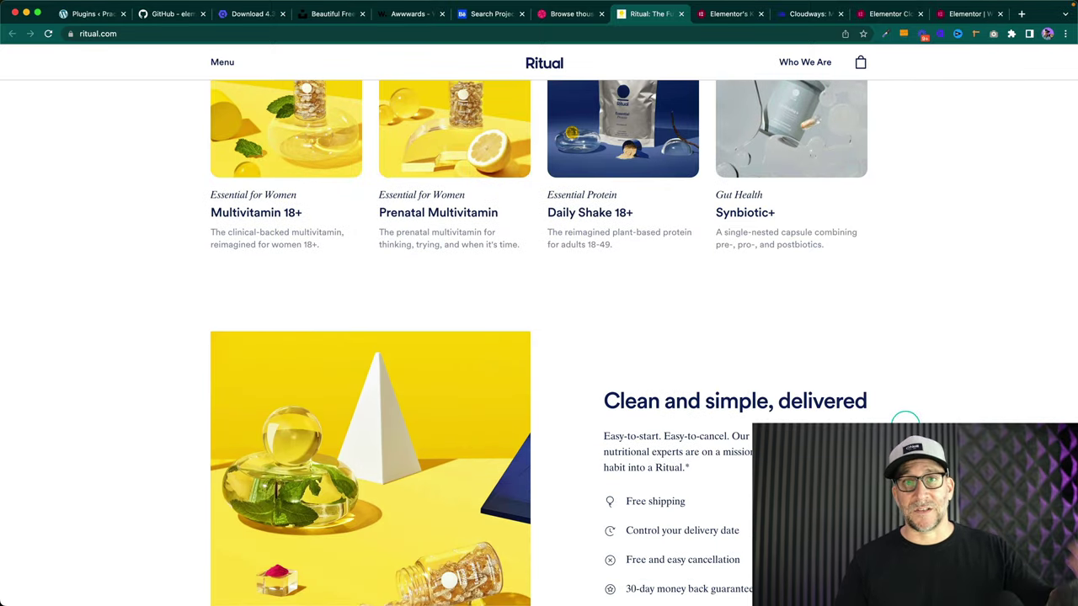
pyautogui.scroll(-20, 855, 418)
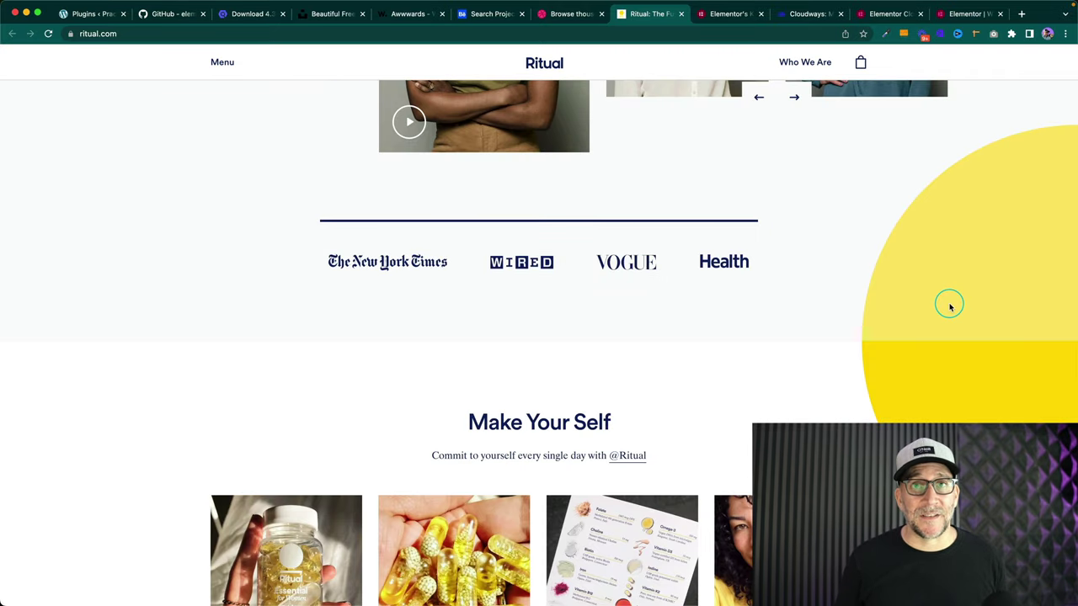
# - Switch to Figma and examine the typography and color palette in the Style Guide file
pyautogui.hotkey('ctrl', 'Right')
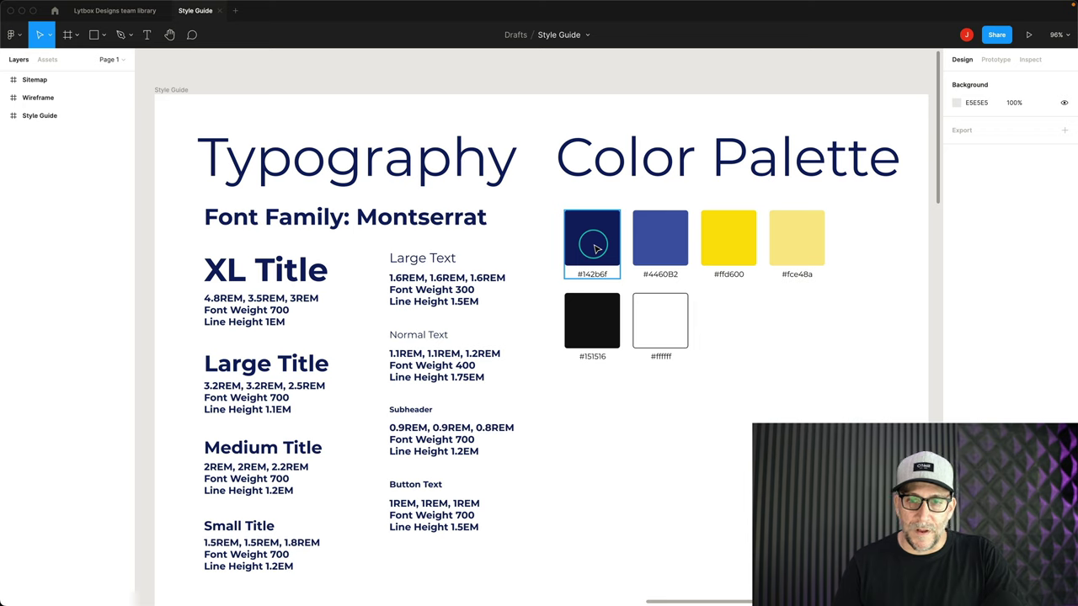
pyautogui.press('Escape')
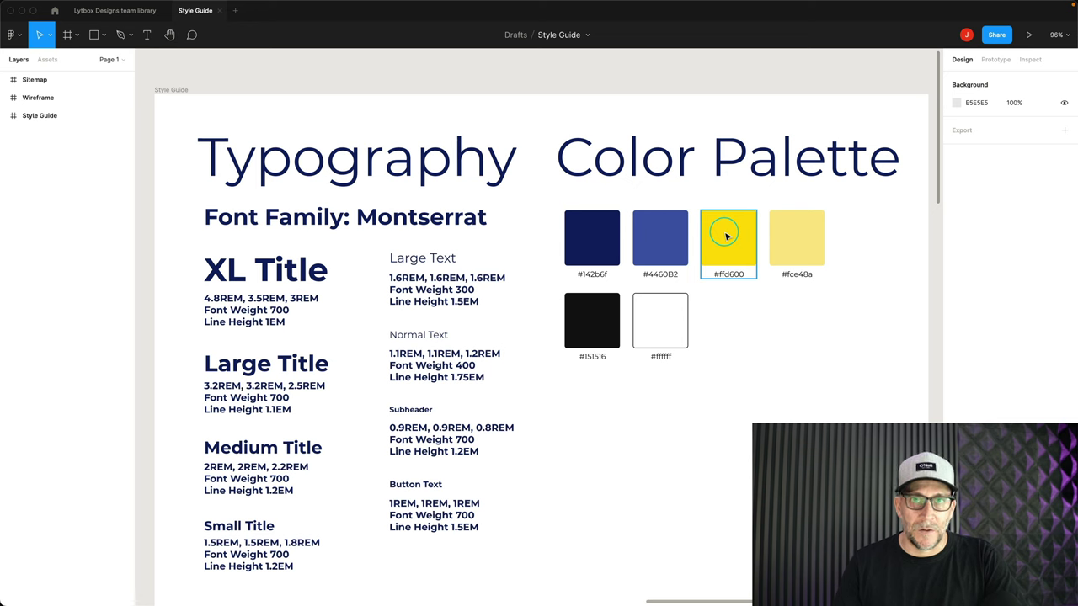
# - Return to the Ritual homepage in the browser, review it up to Featured Products, and switch back to the Figma style guide
pyautogui.hotkey('ctrl', 'Left')
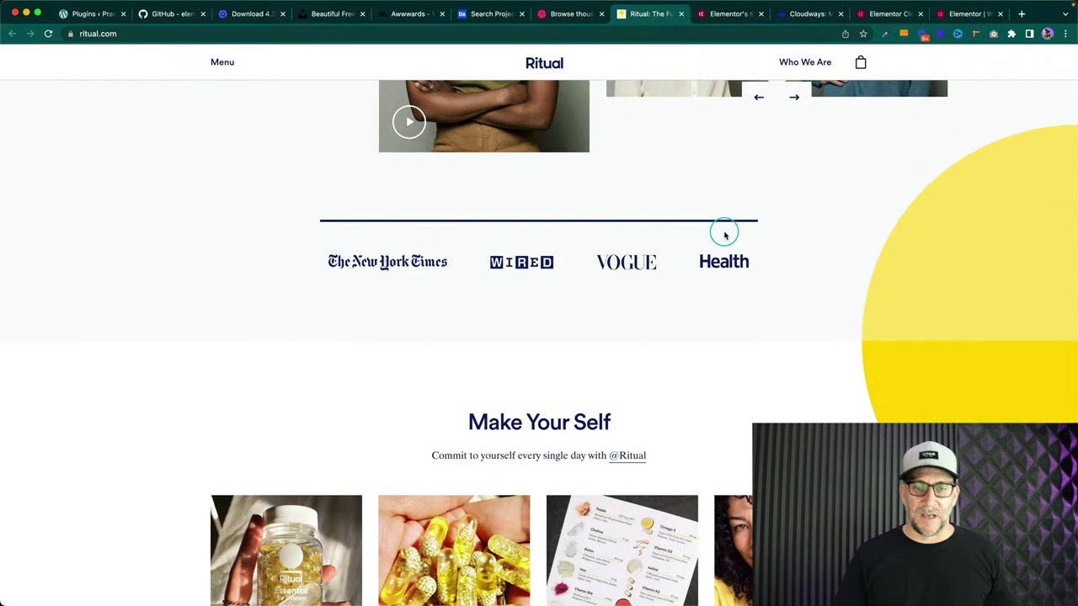
pyautogui.scroll(5, 723, 252)
pyautogui.scroll(10, 724, 255)
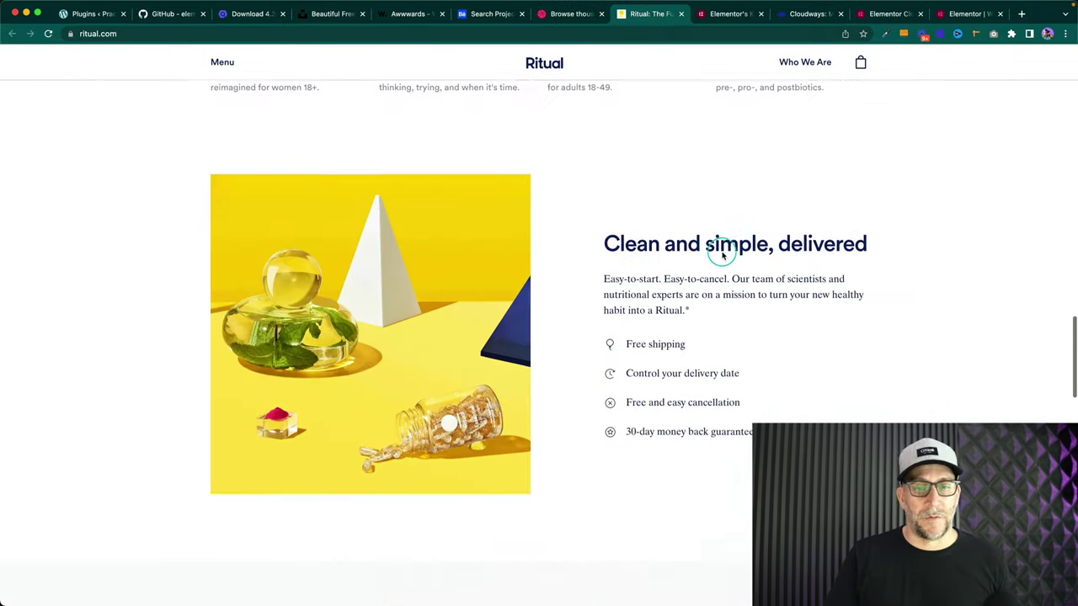
pyautogui.scroll(3, 721, 253)
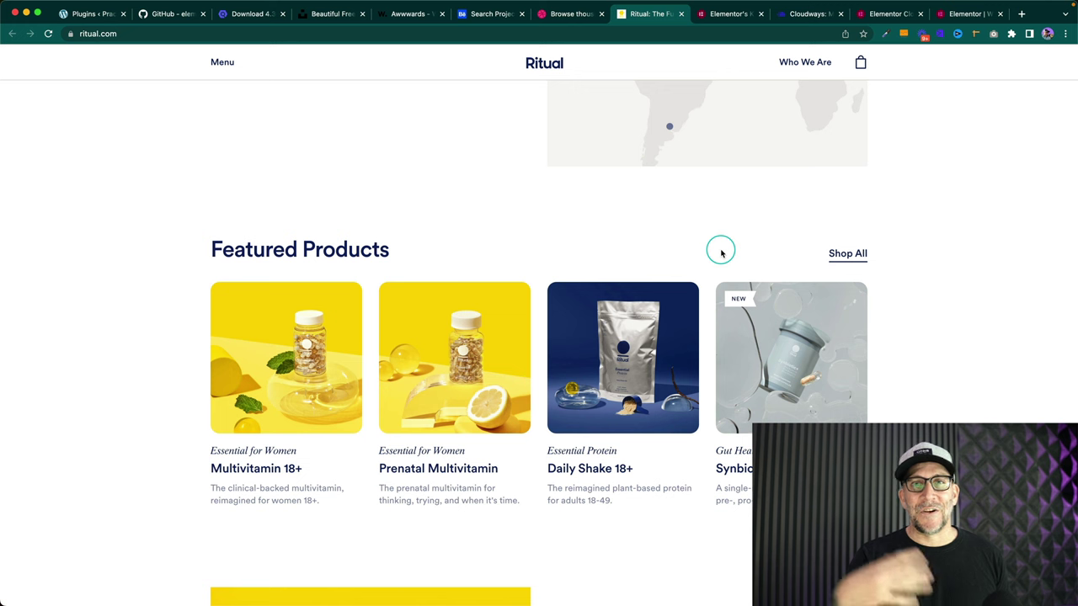
pyautogui.hotkey('ctrl', 'Right')
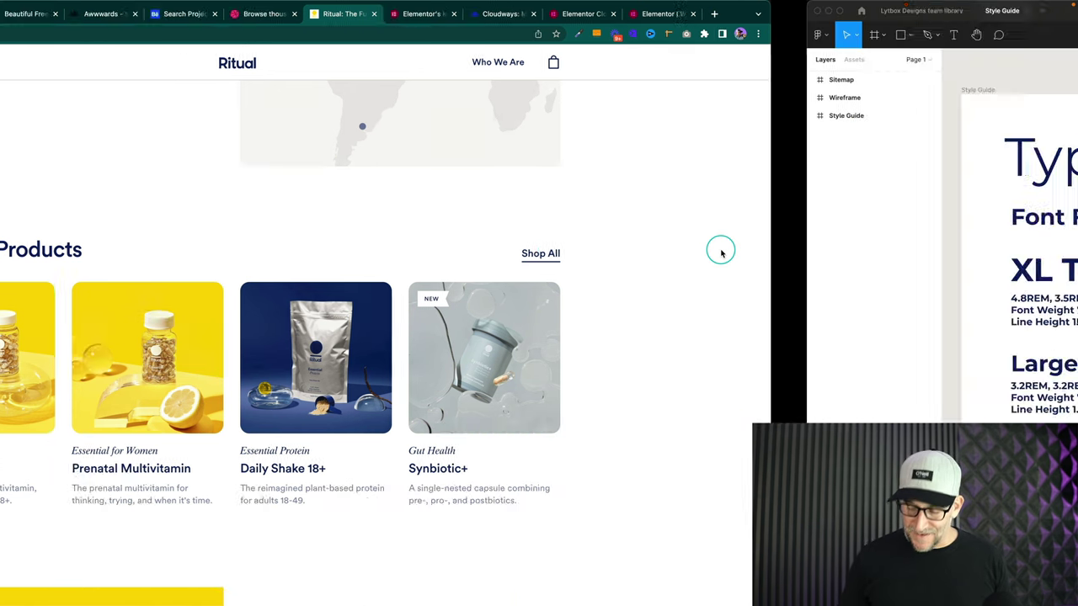
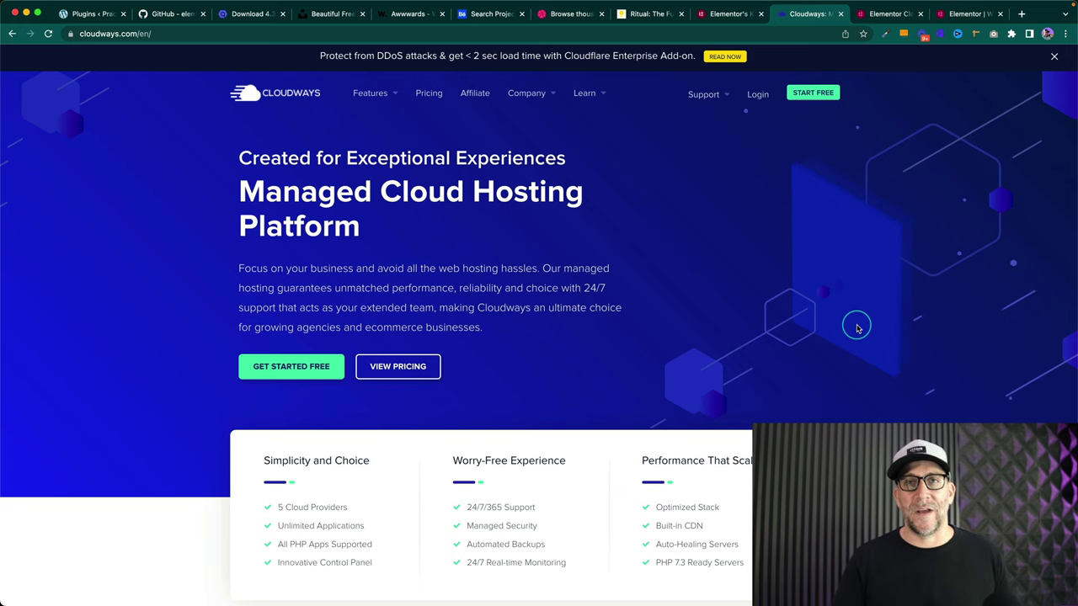
# - Examine the Elementor Cloud Website plan on the Elementor pricing page and glance at the account's Websites overview
pyautogui.click(888, 14)
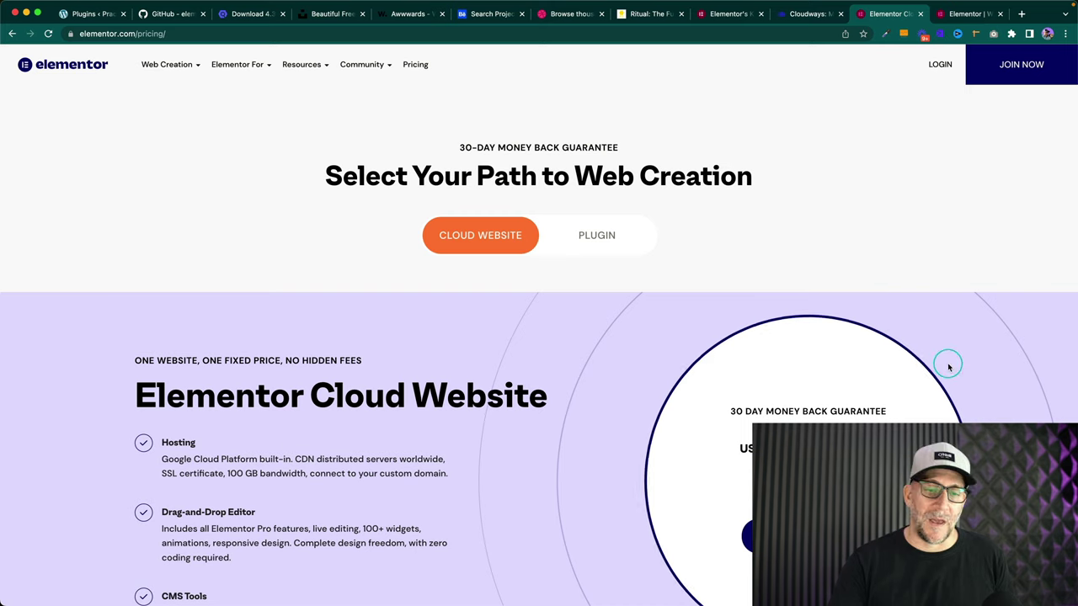
pyautogui.scroll(-4, 947, 366)
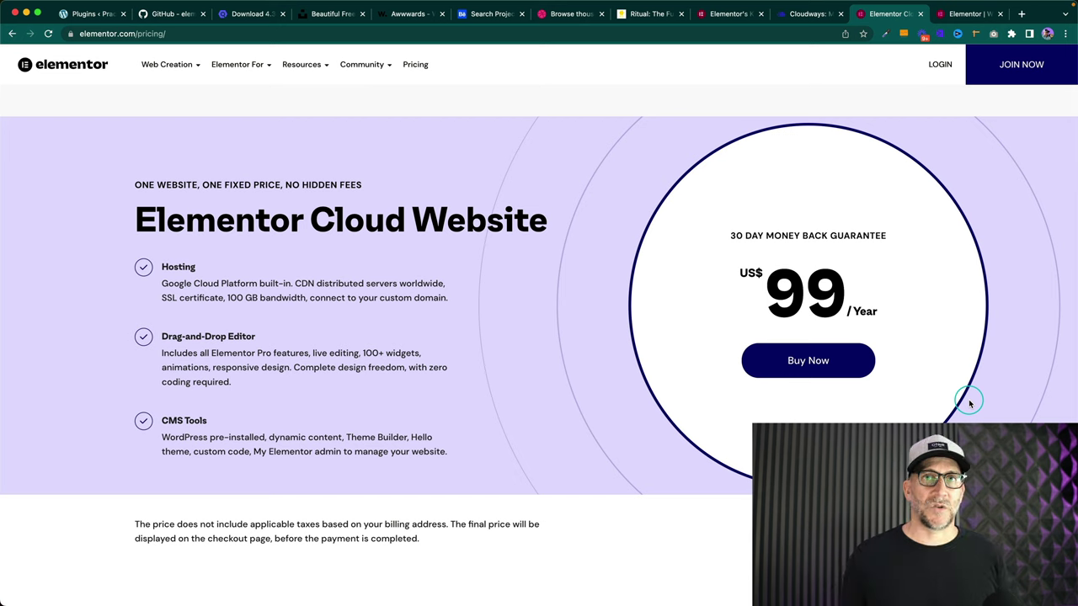
pyautogui.click(966, 15)
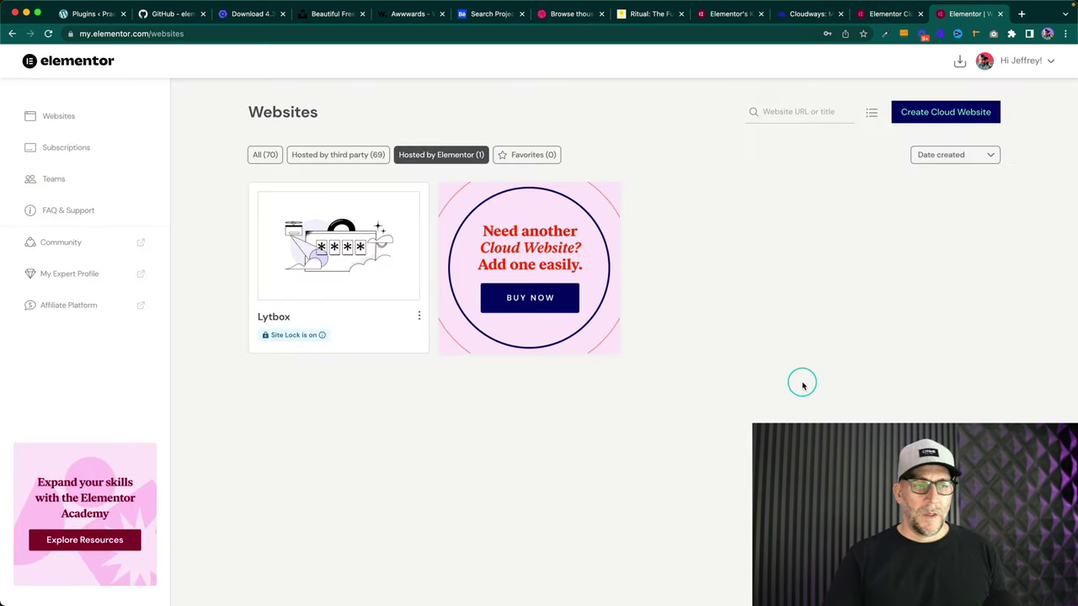
pyautogui.click(880, 14)
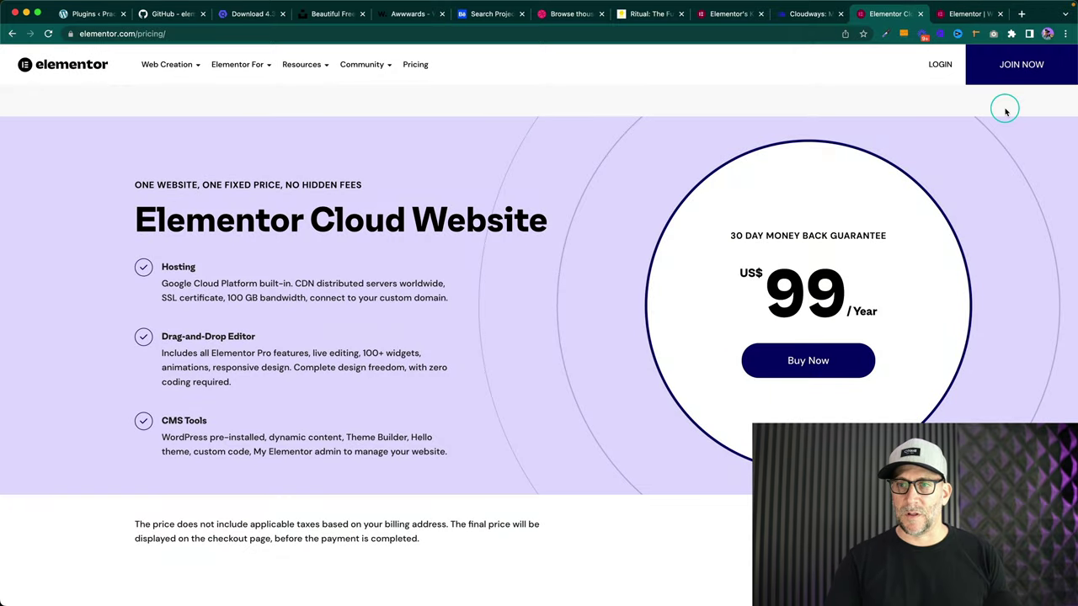
# - Open the management page of the Lytbox cloud website, review it down to the backups and debugging sections, and open its WordPress dashboard
pyautogui.click(967, 14)
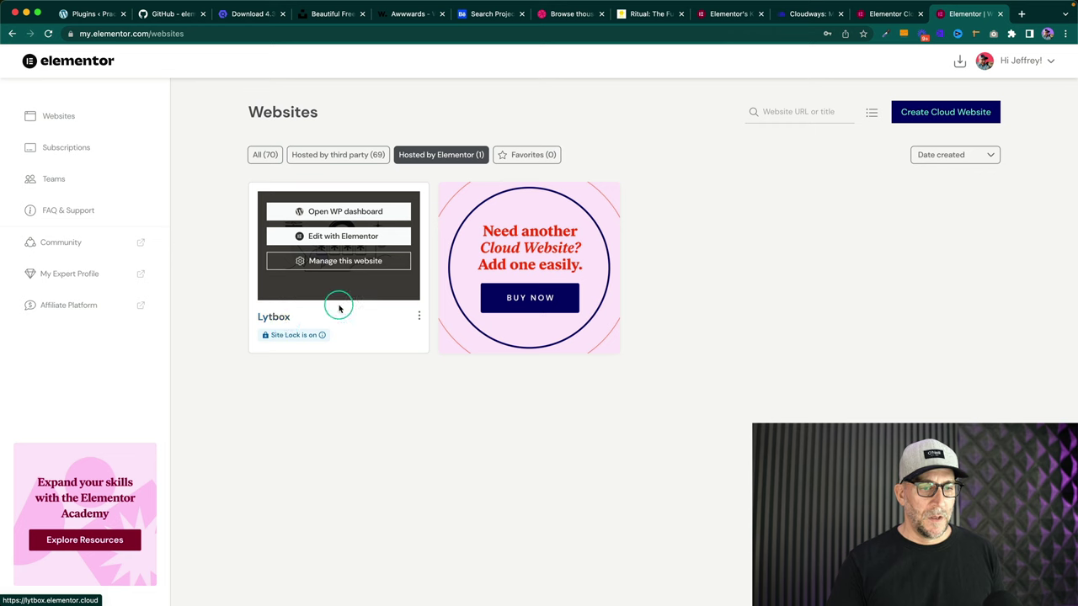
pyautogui.click(325, 261)
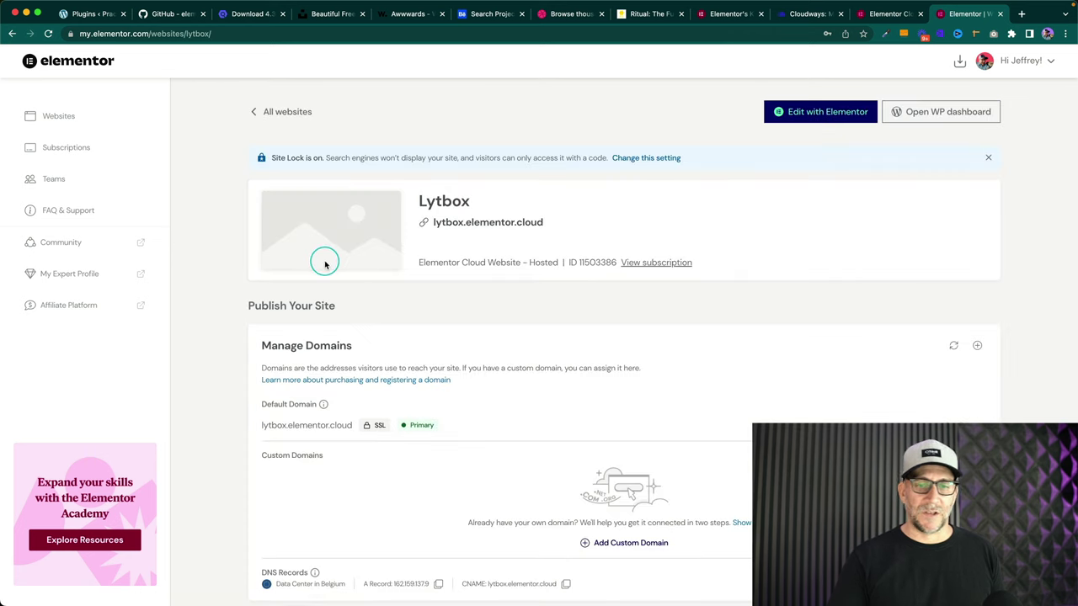
pyautogui.scroll(-3, 418, 305)
pyautogui.scroll(-10, 396, 316)
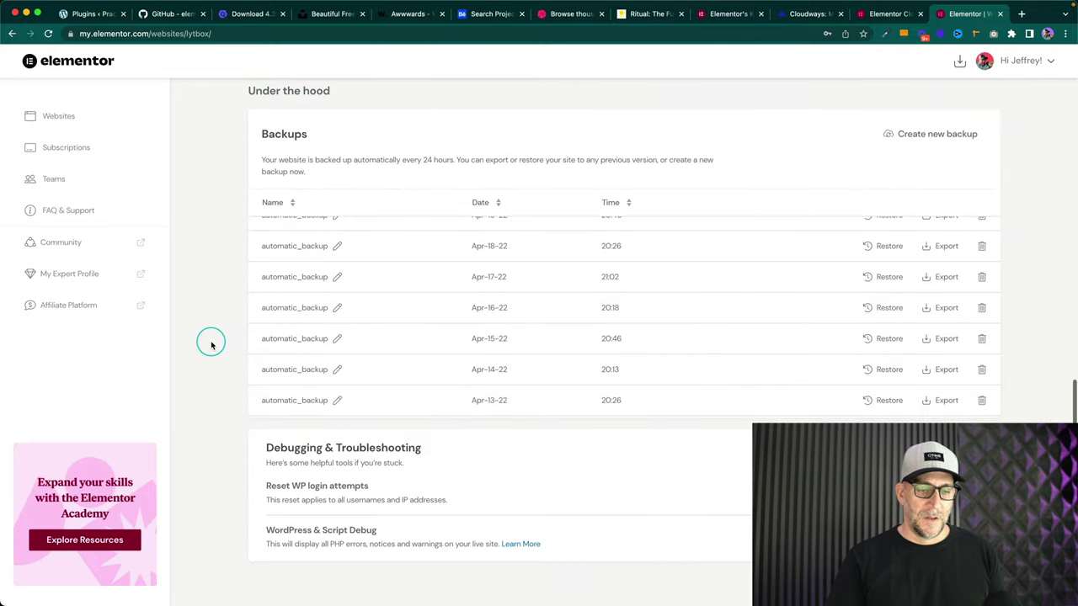
pyautogui.scroll(12, 213, 343)
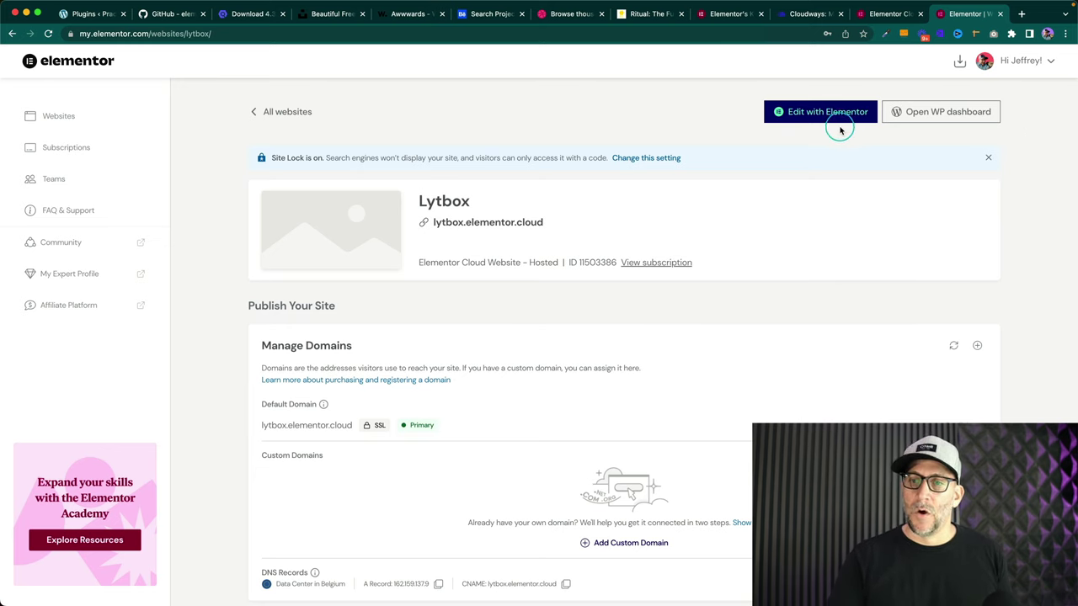
pyautogui.click(949, 117)
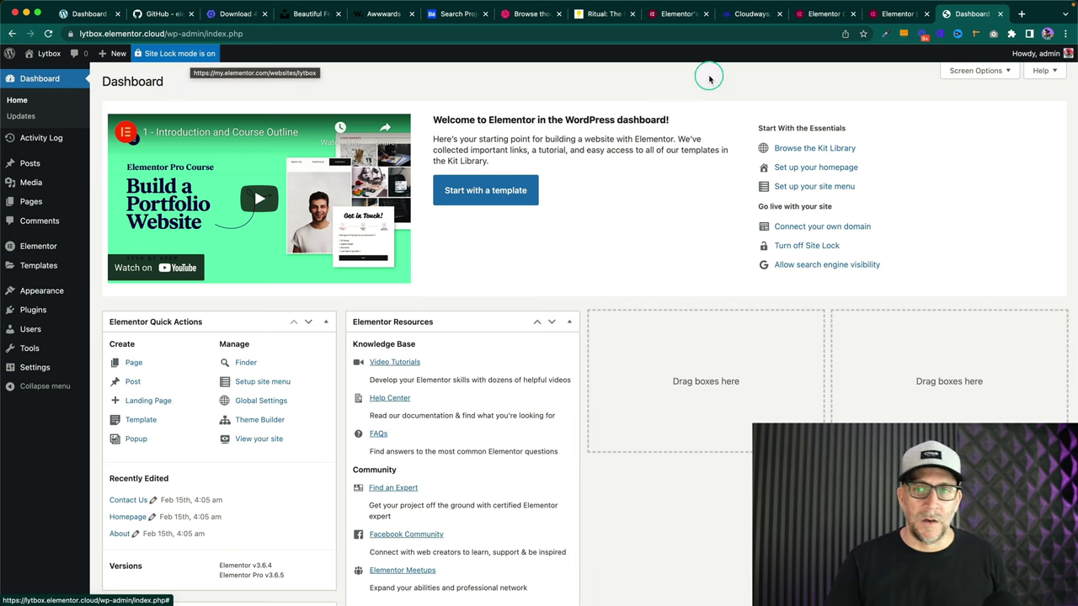
# - Return to the Lytbox website's management page and highlight the default domain in the Manage Domains section
pyautogui.click(884, 13)
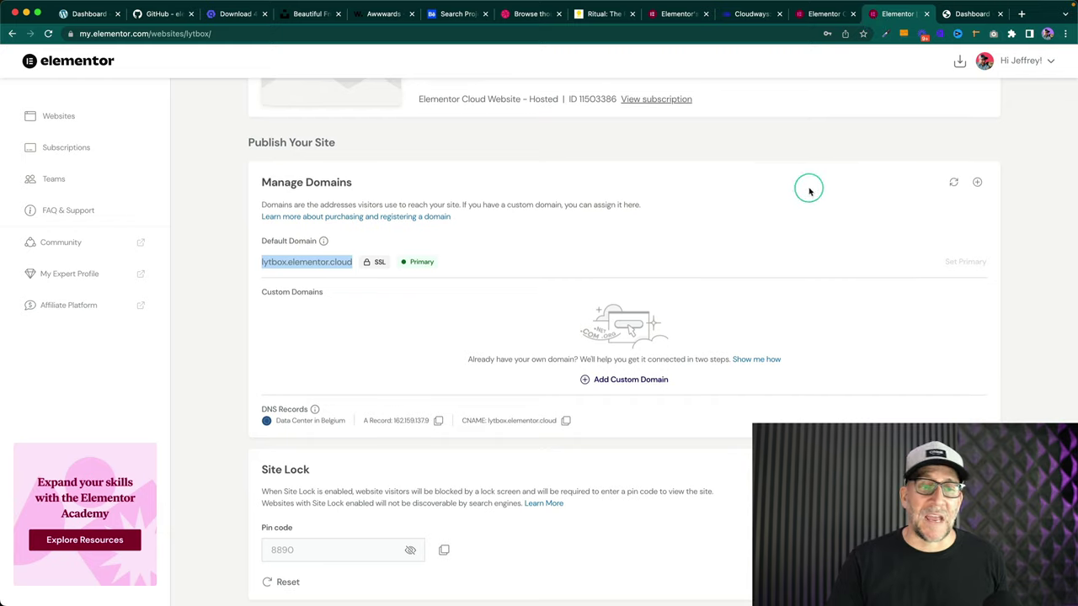
pyautogui.scroll(3, 808, 191)
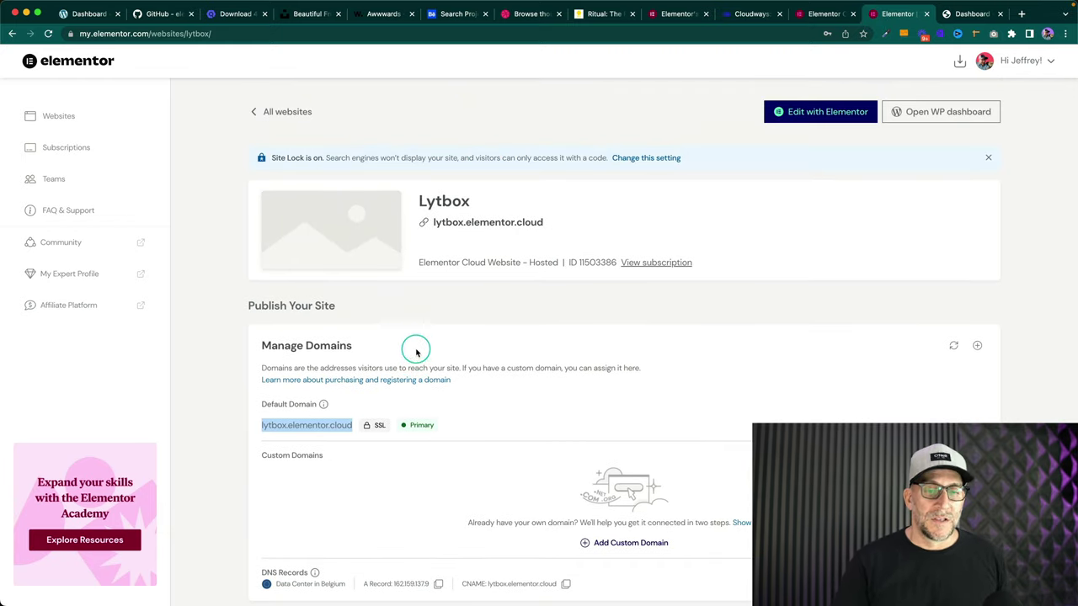
pyautogui.scroll(-3, 416, 352)
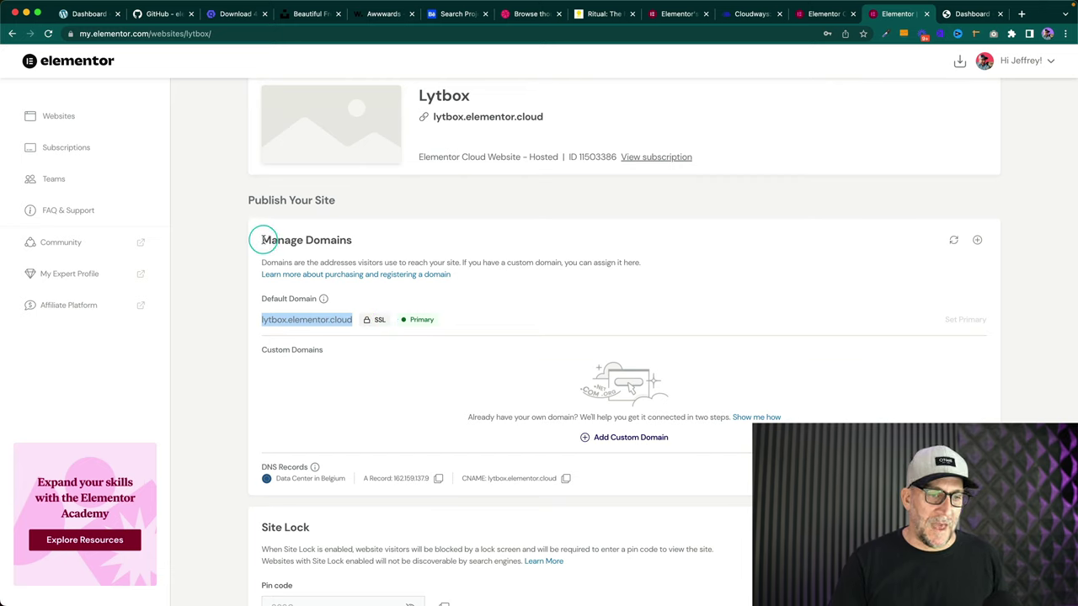
pyautogui.moveTo(261, 240); pyautogui.dragTo(368, 241)
pyautogui.click(262, 322)
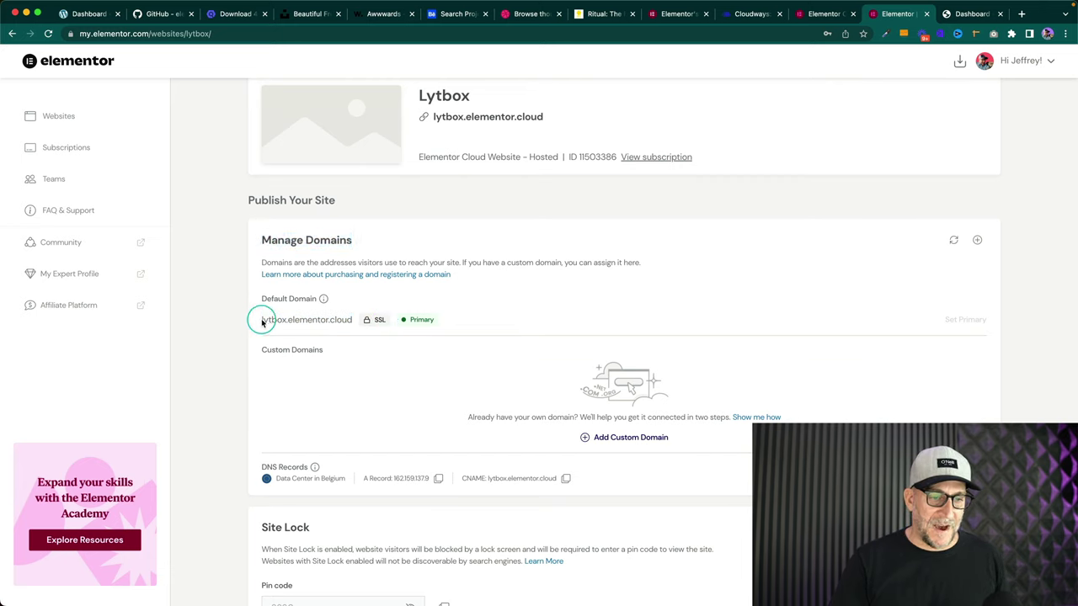
pyautogui.moveTo(262, 322); pyautogui.dragTo(350, 315)
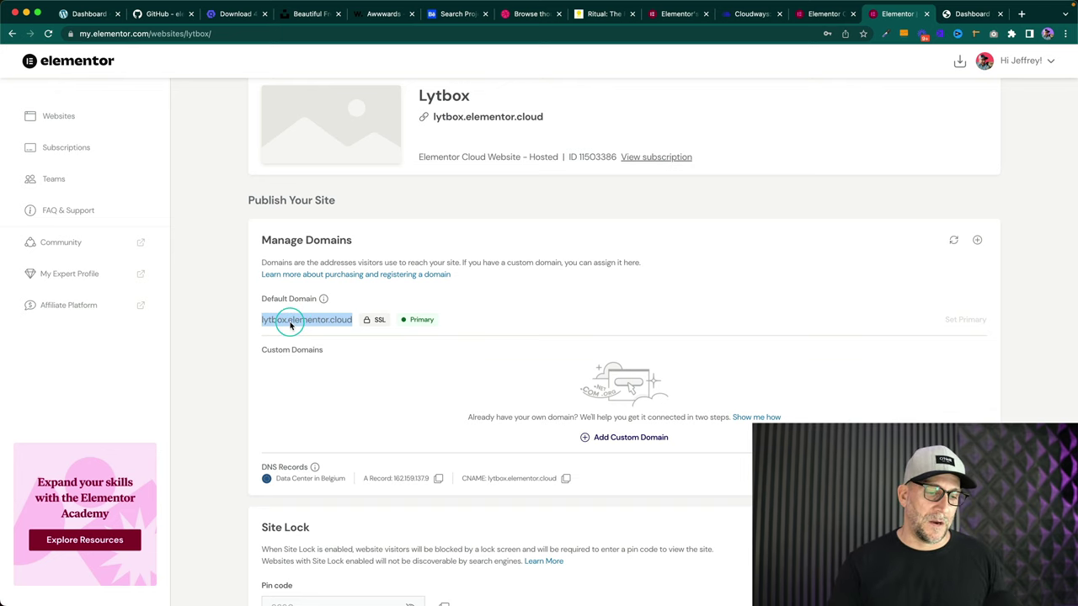
# - Examine the custom domain and DNS record options, and highlight the Site Lock section of the Lytbox website
pyautogui.scroll(-1, 283, 331)
pyautogui.scroll(-2, 282, 332)
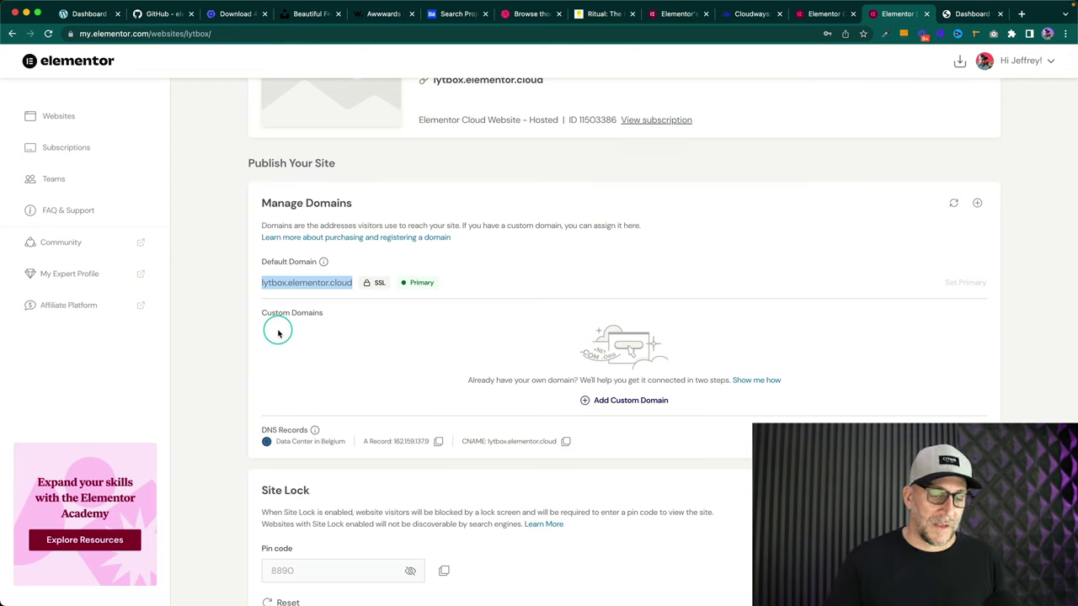
pyautogui.scroll(-5, 298, 305)
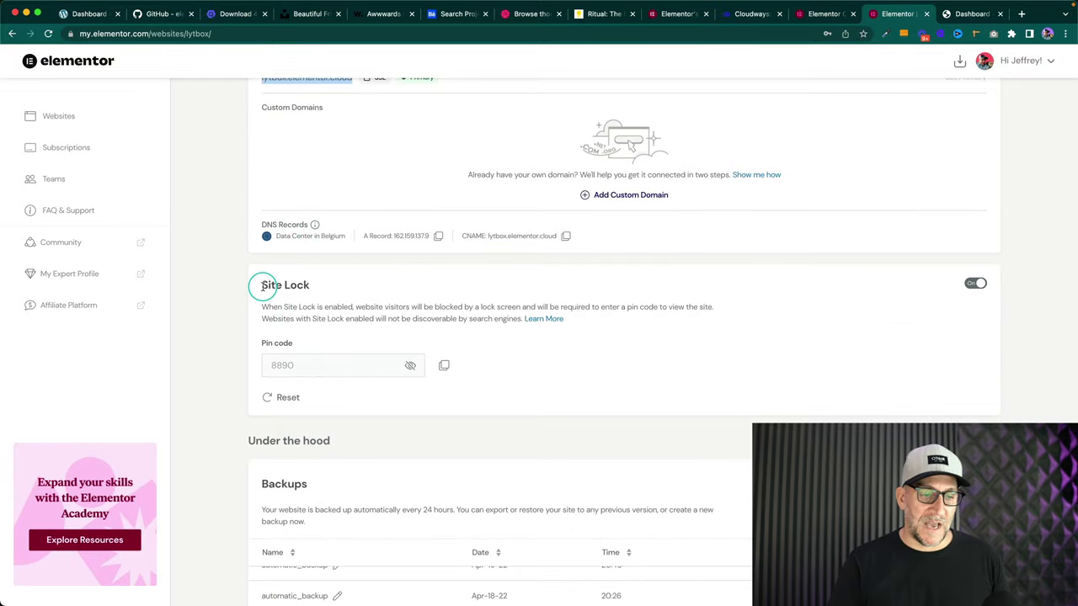
pyautogui.moveTo(262, 286); pyautogui.dragTo(312, 286)
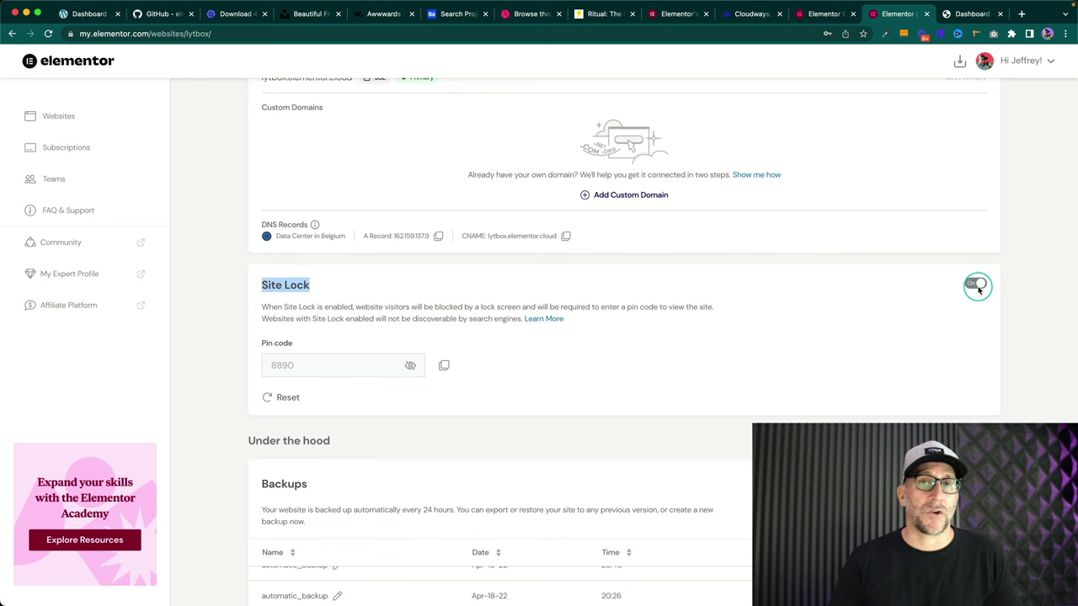
# - Delete the Twenty Twenty and Twenty Twenty-One themes from the Lytbox site's WordPress dashboard
pyautogui.click(953, 15)
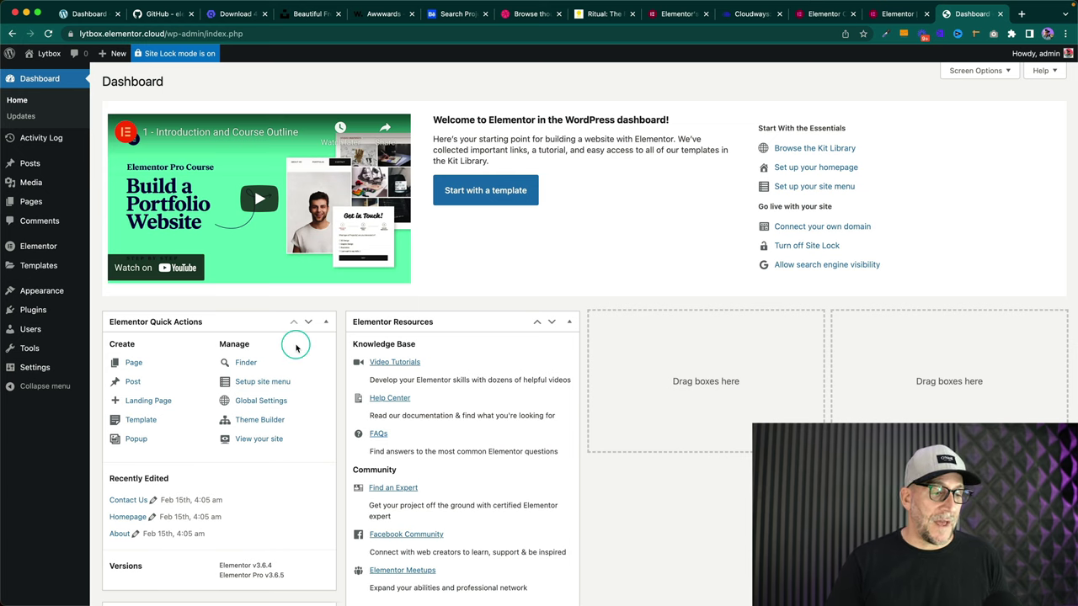
pyautogui.moveTo(48, 295)
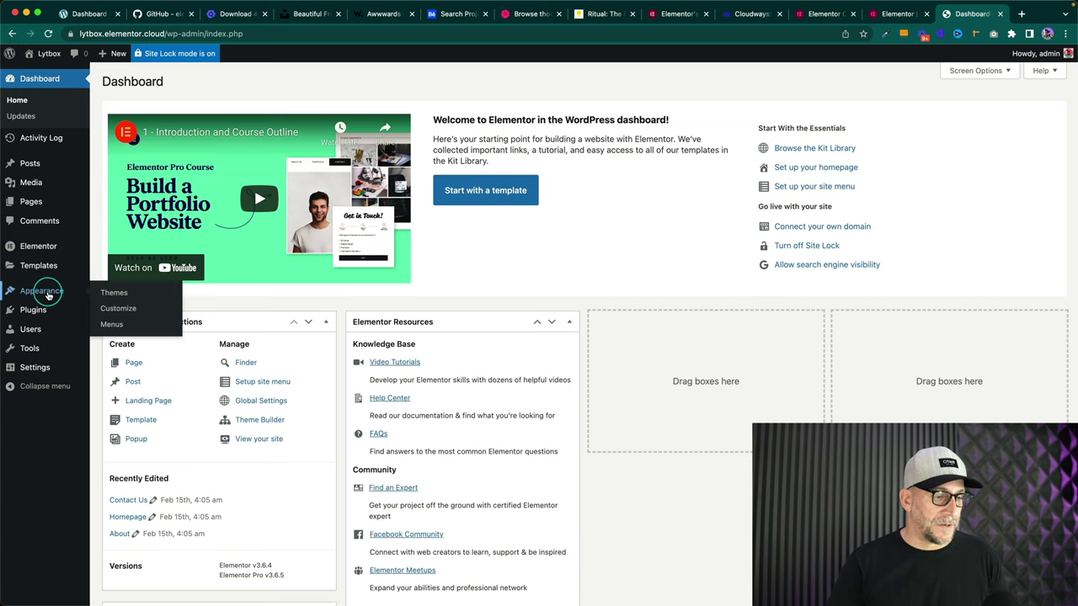
pyautogui.click(116, 295)
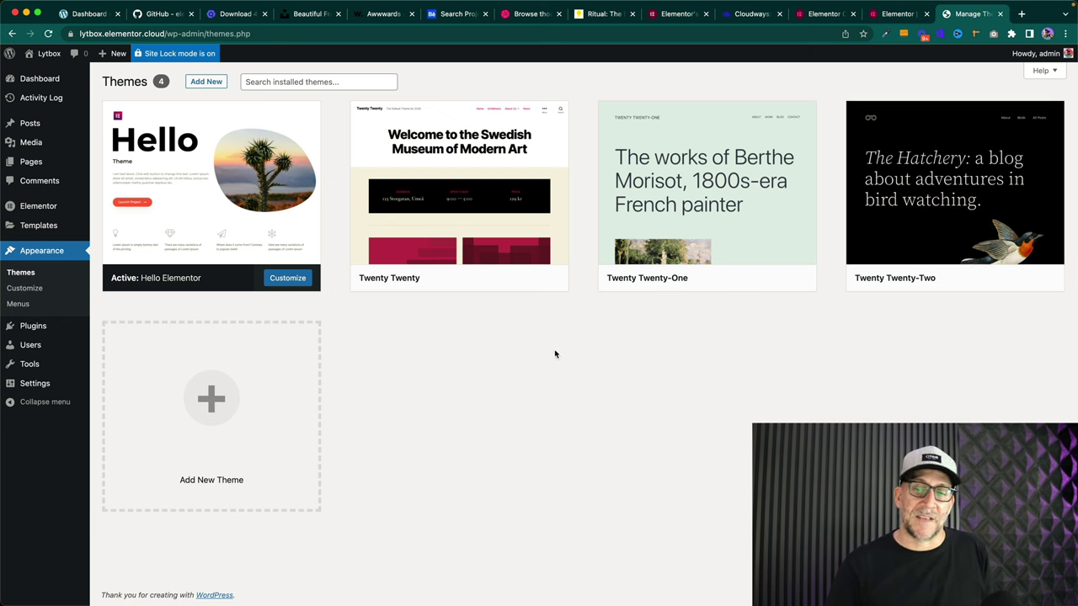
pyautogui.click(459, 242)
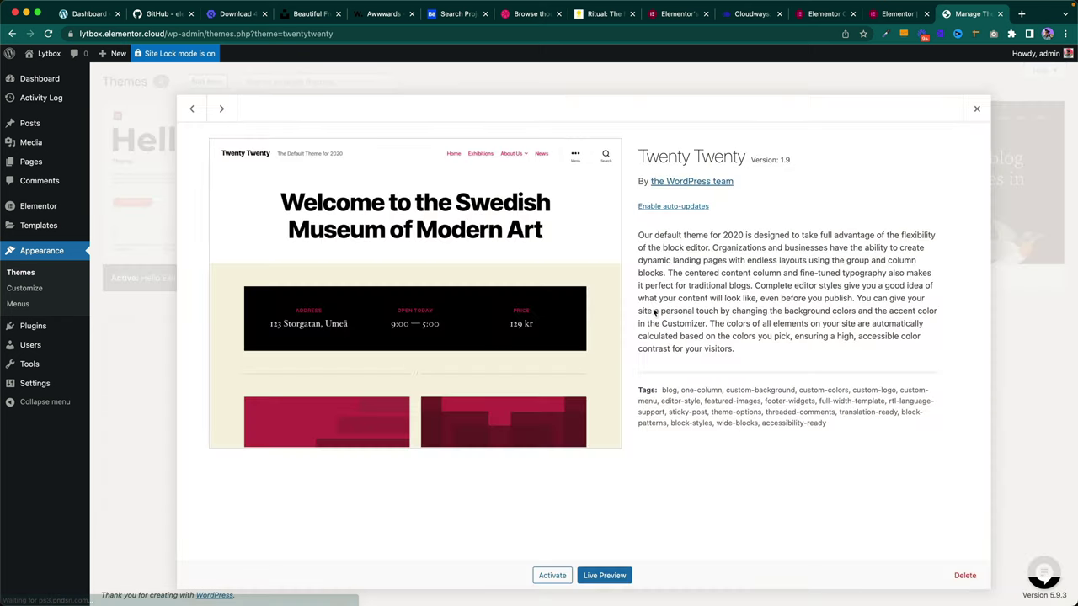
pyautogui.click(966, 575)
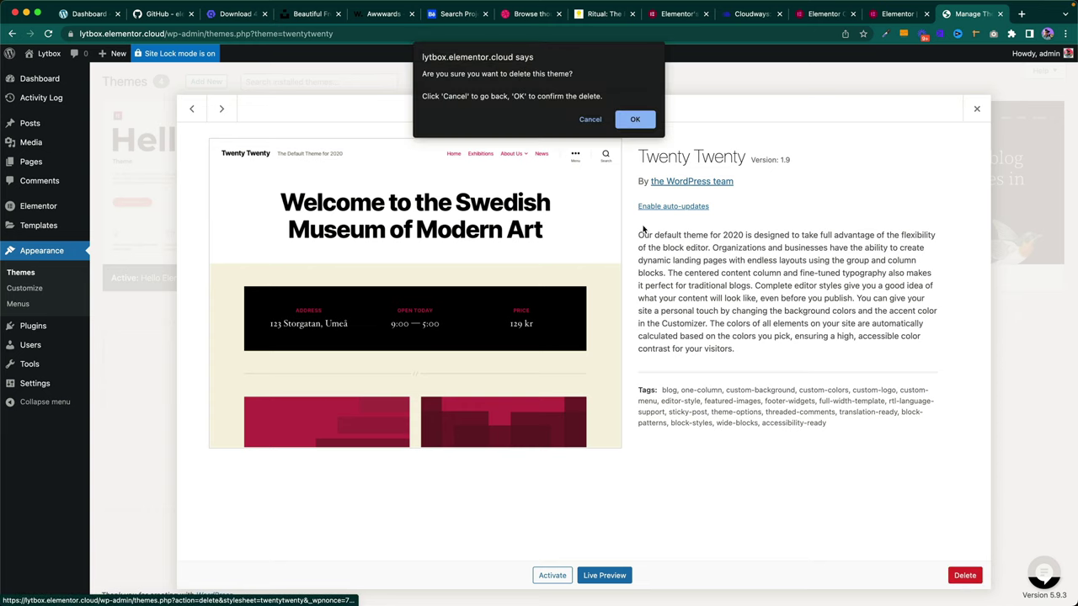
pyautogui.click(631, 120)
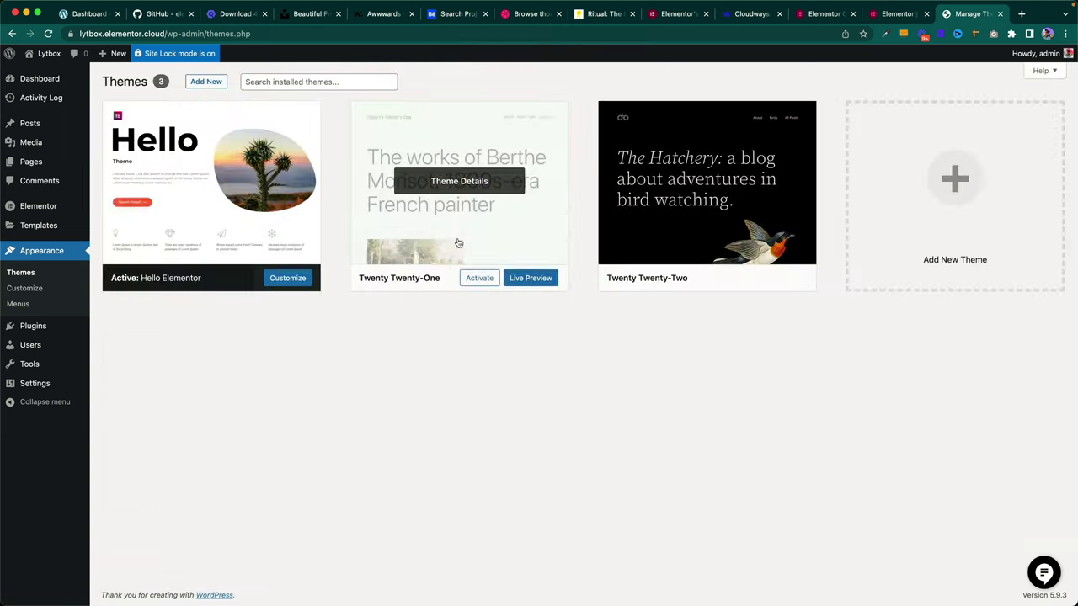
pyautogui.click(458, 243)
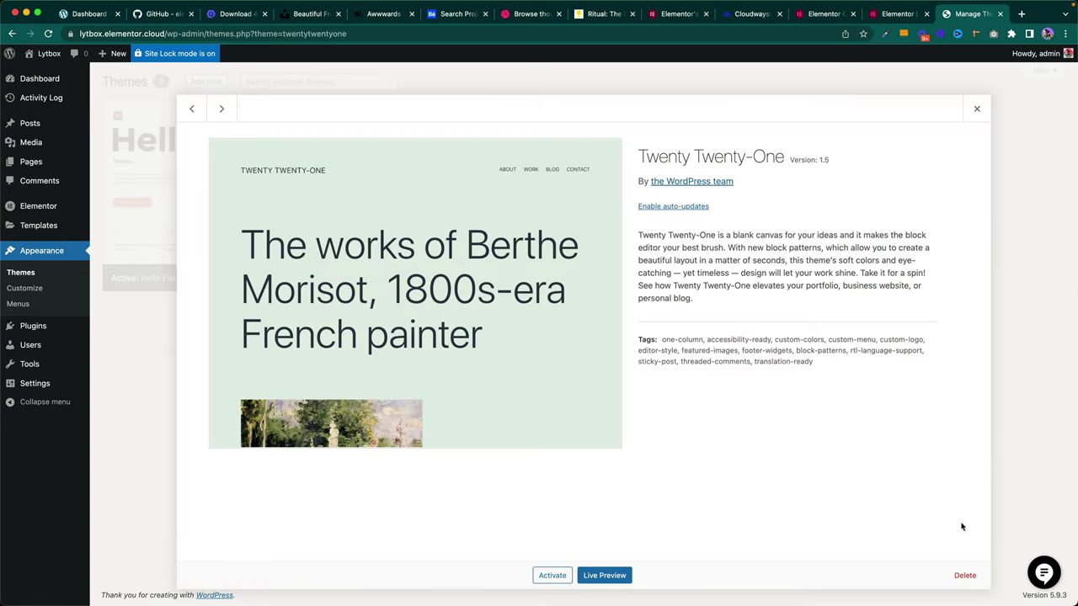
pyautogui.click(963, 575)
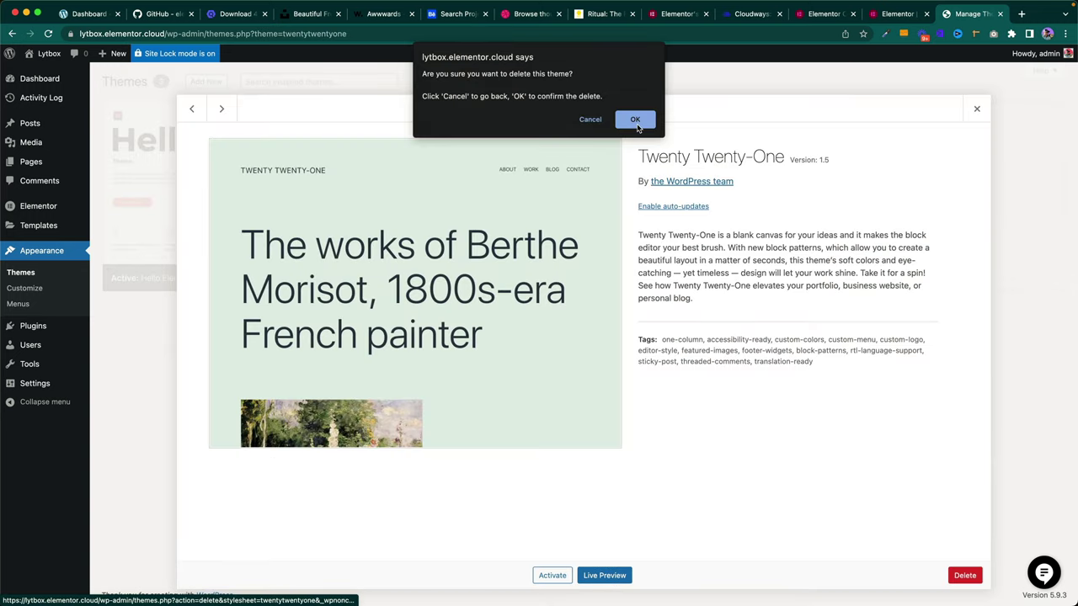
pyautogui.click(633, 118)
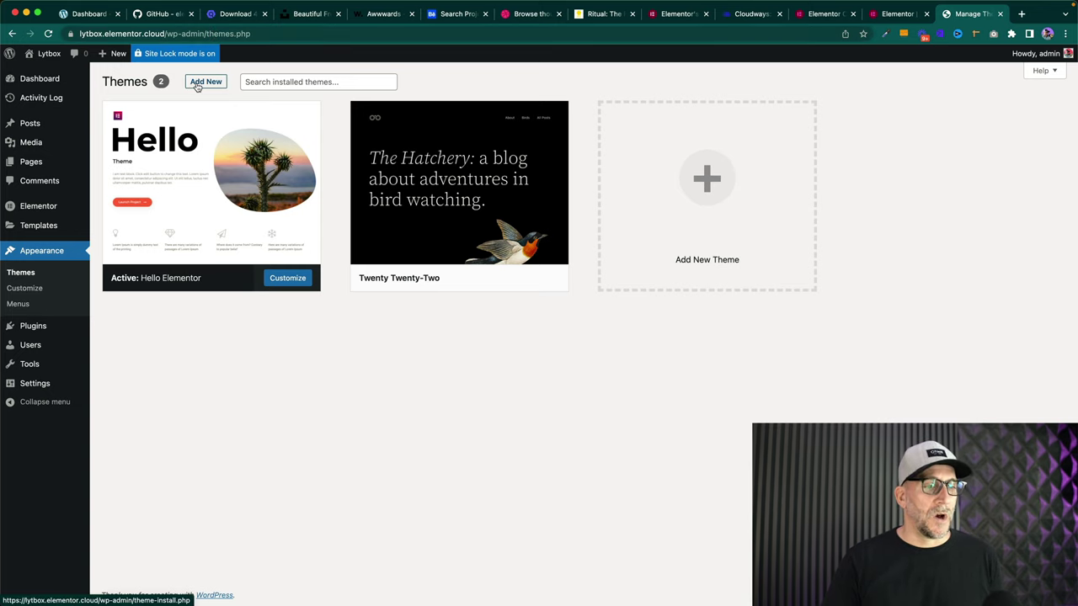
# - Download the elementor/hello-theme-child repository from GitHub as a ZIP and save it in Downloads as hello-theme-child-master (1)
pyautogui.click(158, 14)
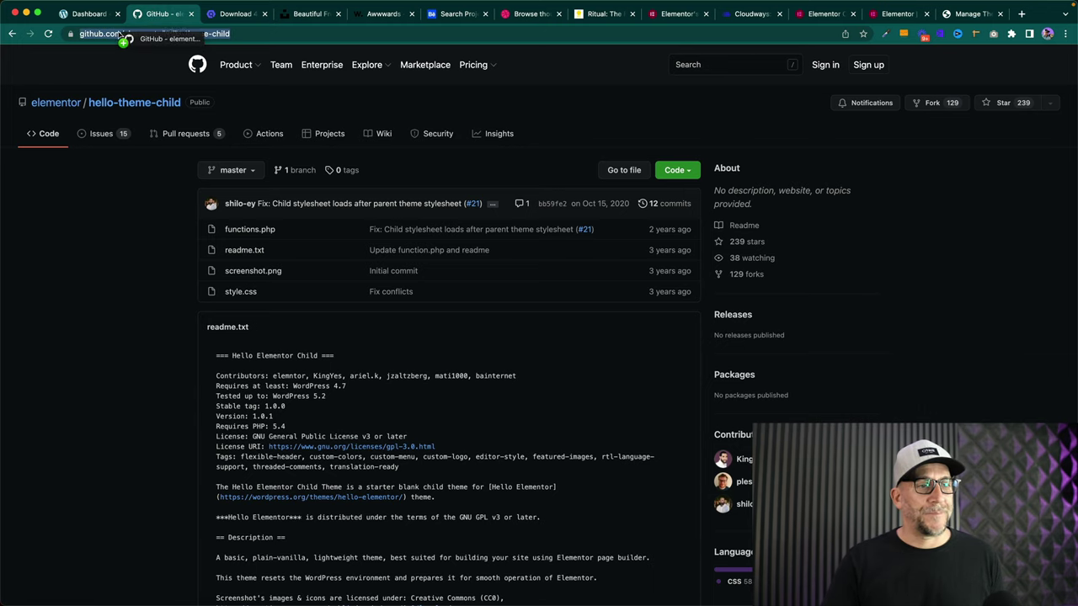
pyautogui.click(131, 33)
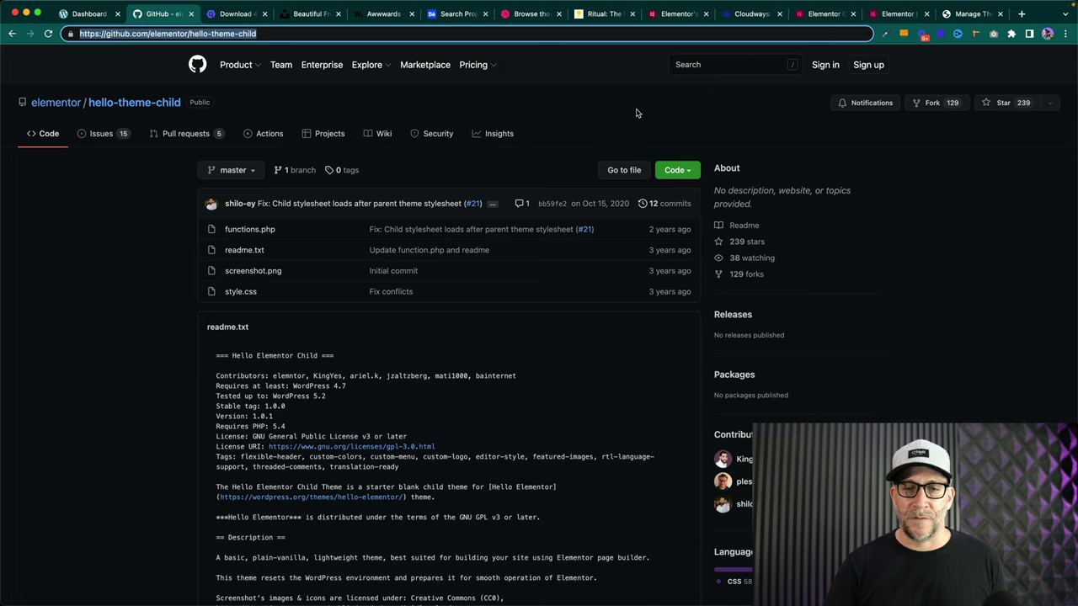
pyautogui.click(674, 171)
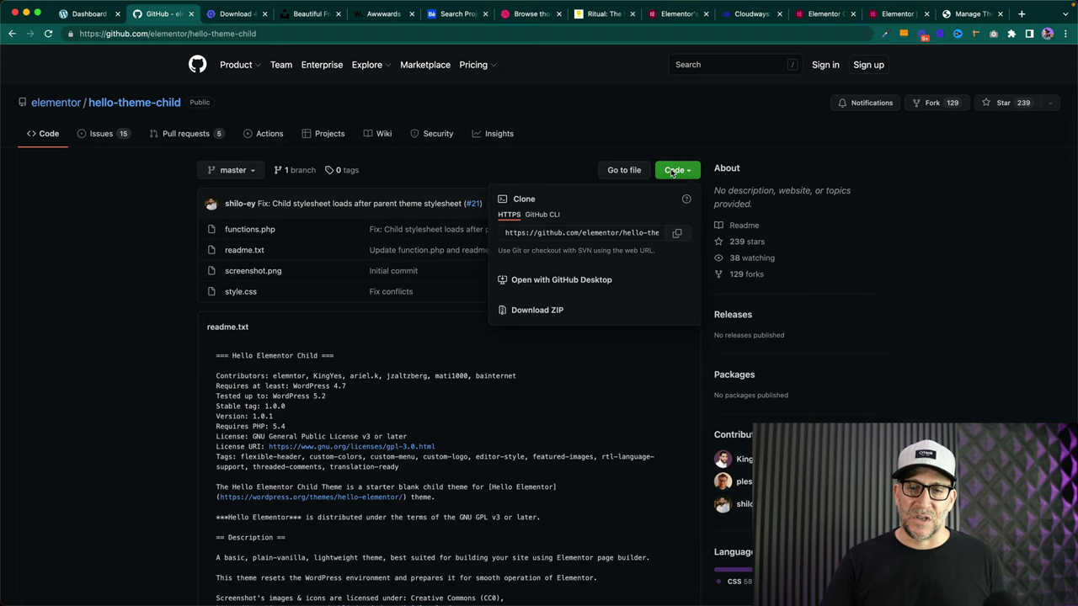
pyautogui.click(533, 311)
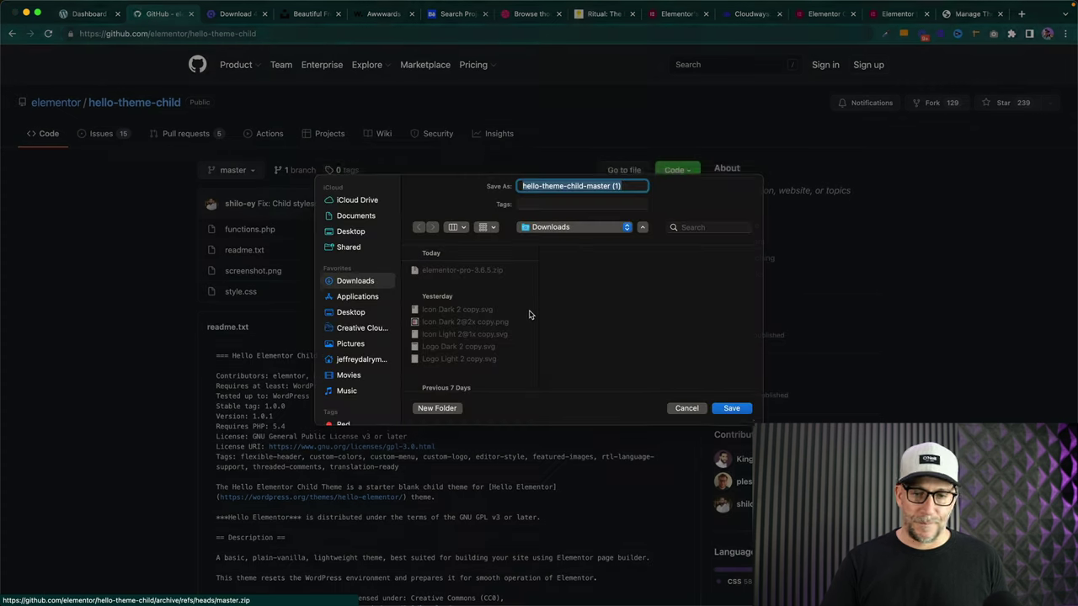
pyautogui.click(732, 412)
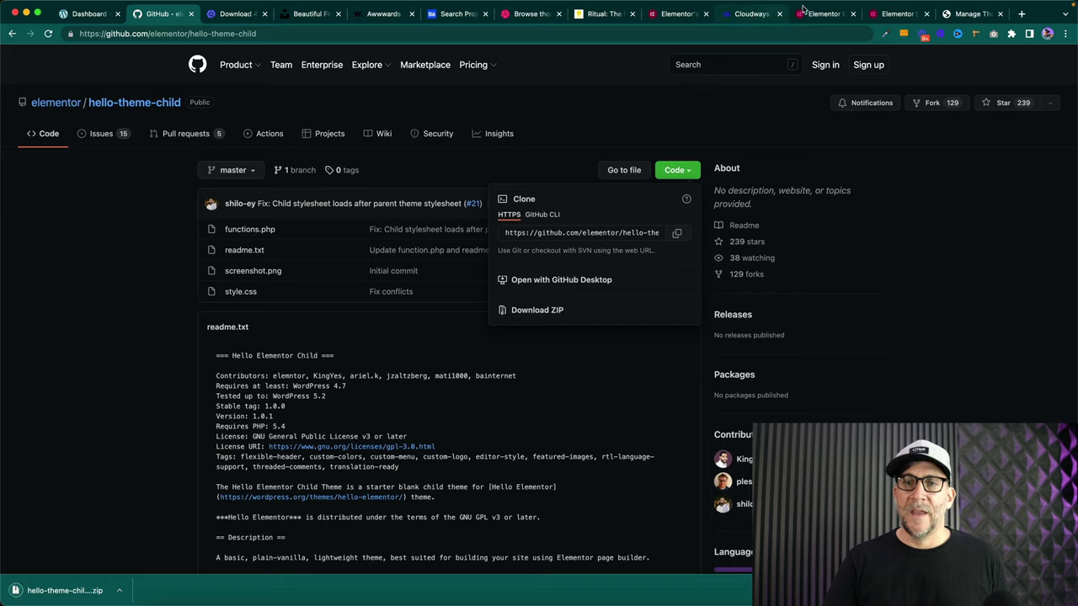
# - Upload hello-theme-child-master (1).zip as a new theme on the Lytbox WordPress site and install it
pyautogui.click(944, 16)
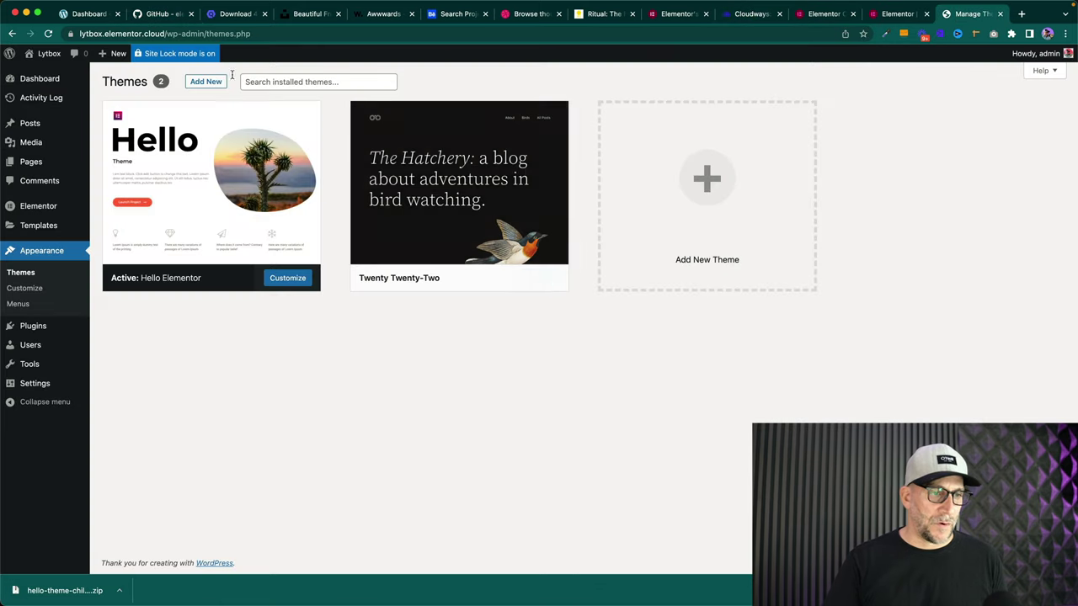
pyautogui.click(206, 82)
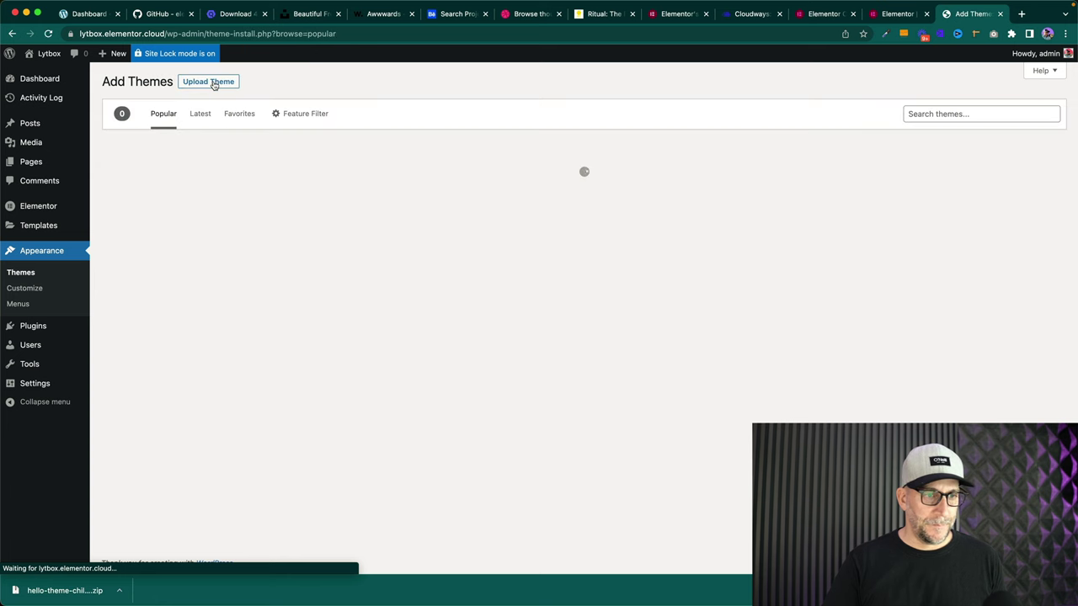
pyautogui.click(212, 82)
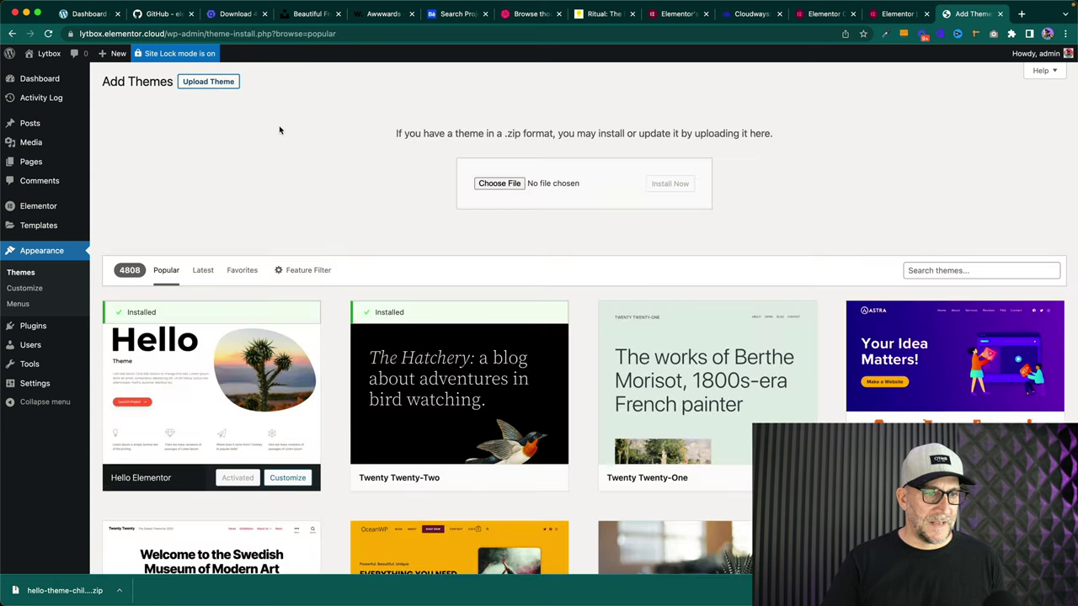
pyautogui.click(496, 183)
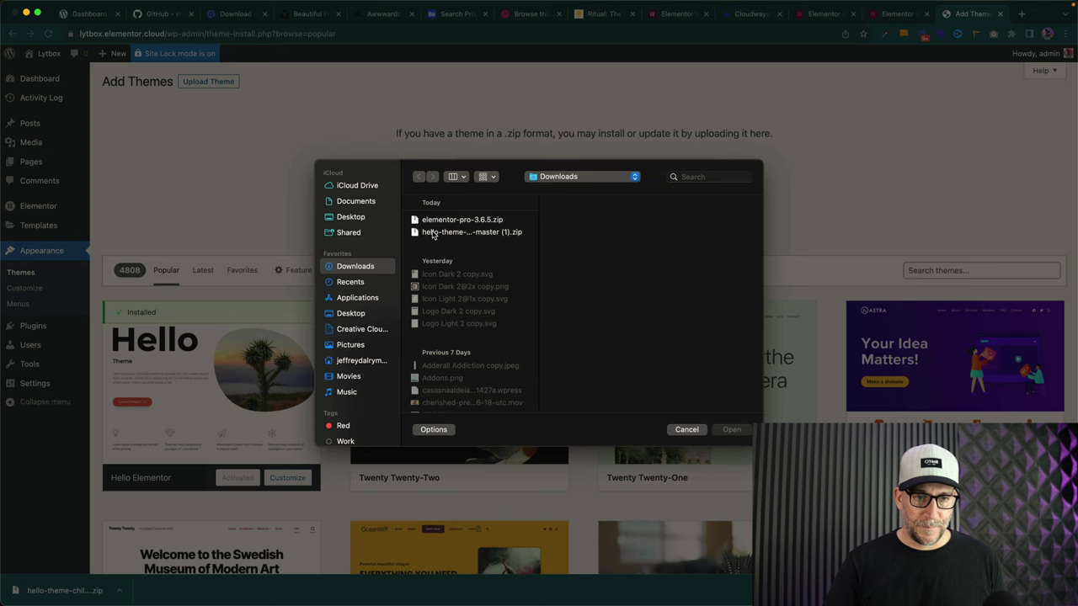
pyautogui.click(433, 231)
pyautogui.click(724, 429)
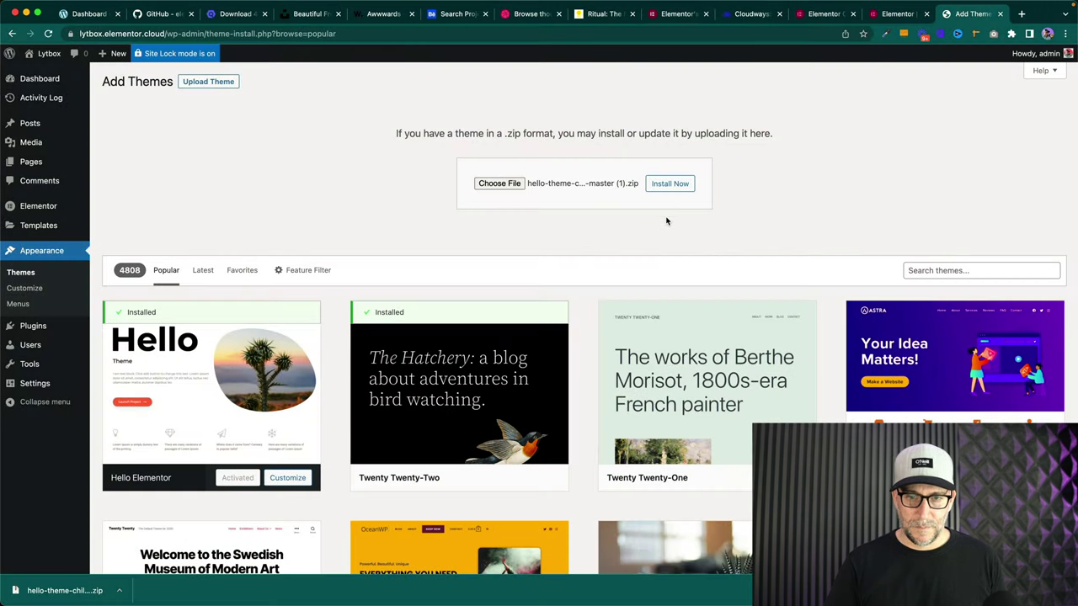
pyautogui.click(664, 186)
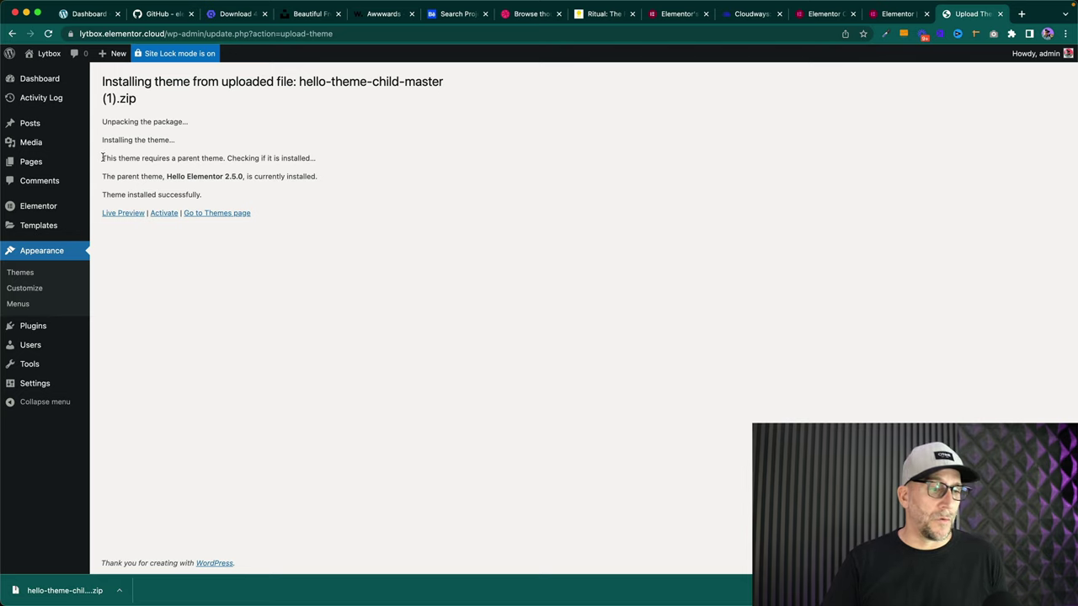
# - Highlight the parent theme requirement and the Hello Elementor parent theme in the installation report, and activate the child theme
pyautogui.moveTo(102, 157); pyautogui.dragTo(228, 160)
pyautogui.click(199, 160)
pyautogui.click(163, 175)
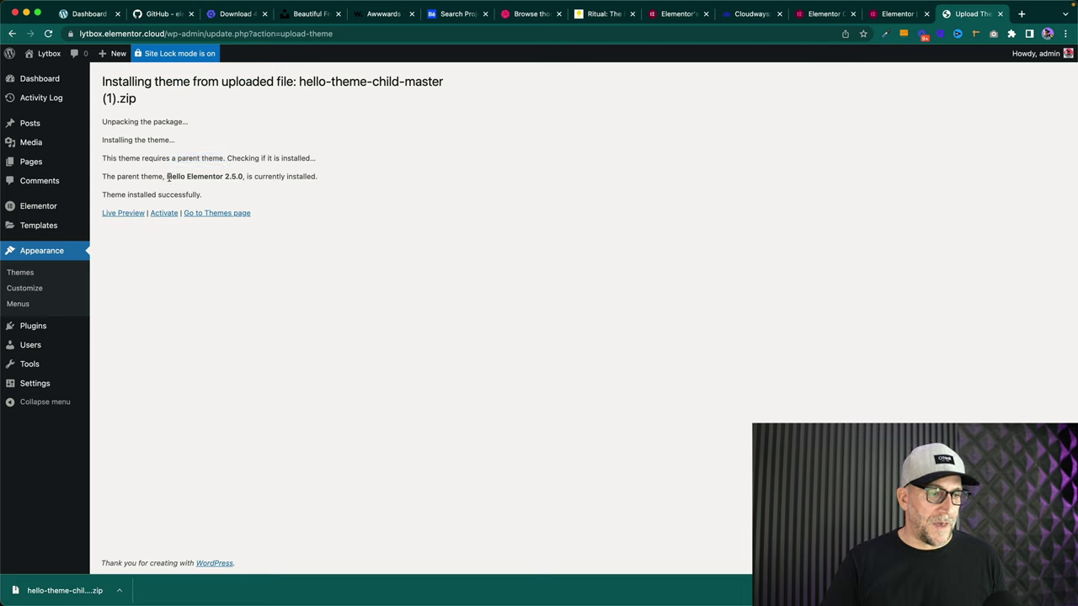
pyautogui.moveTo(168, 177); pyautogui.dragTo(238, 178)
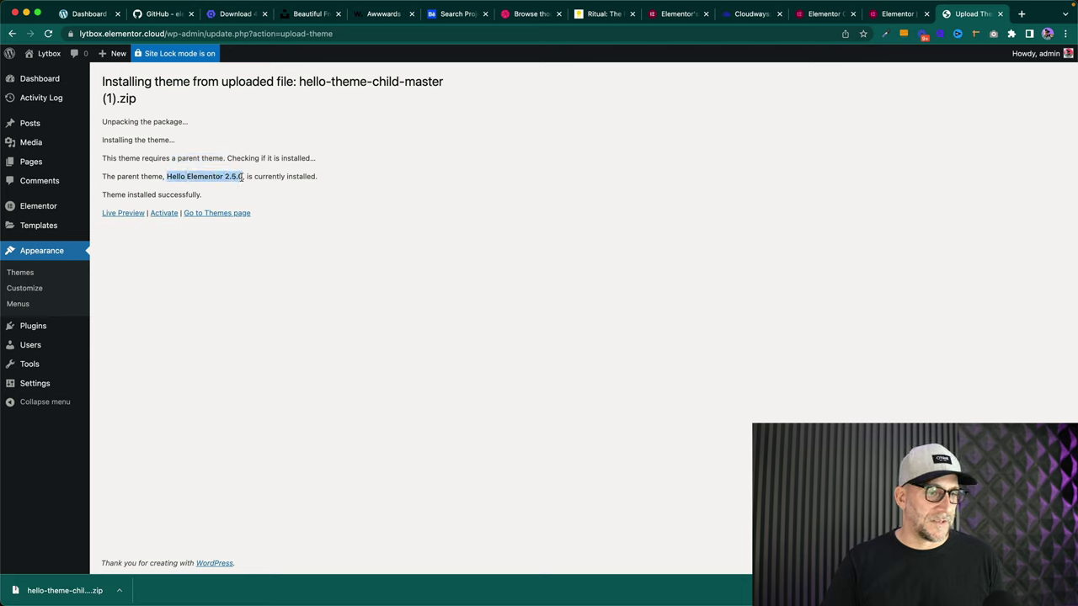
pyautogui.click(295, 211)
pyautogui.click(164, 213)
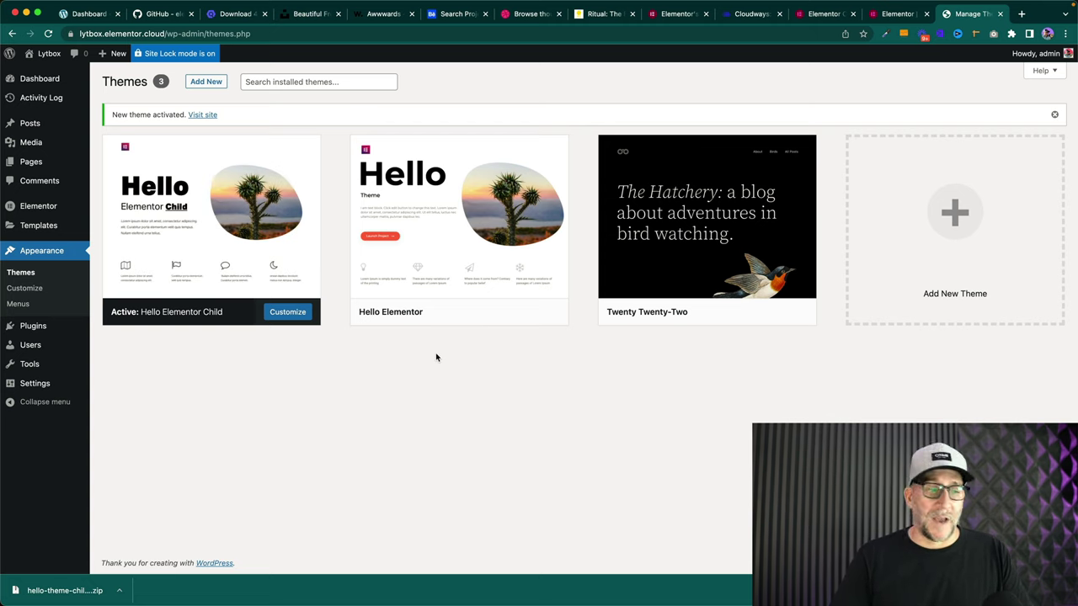
# - Delete the Hello Dolly plugin from the installed plugins
pyautogui.click(31, 326)
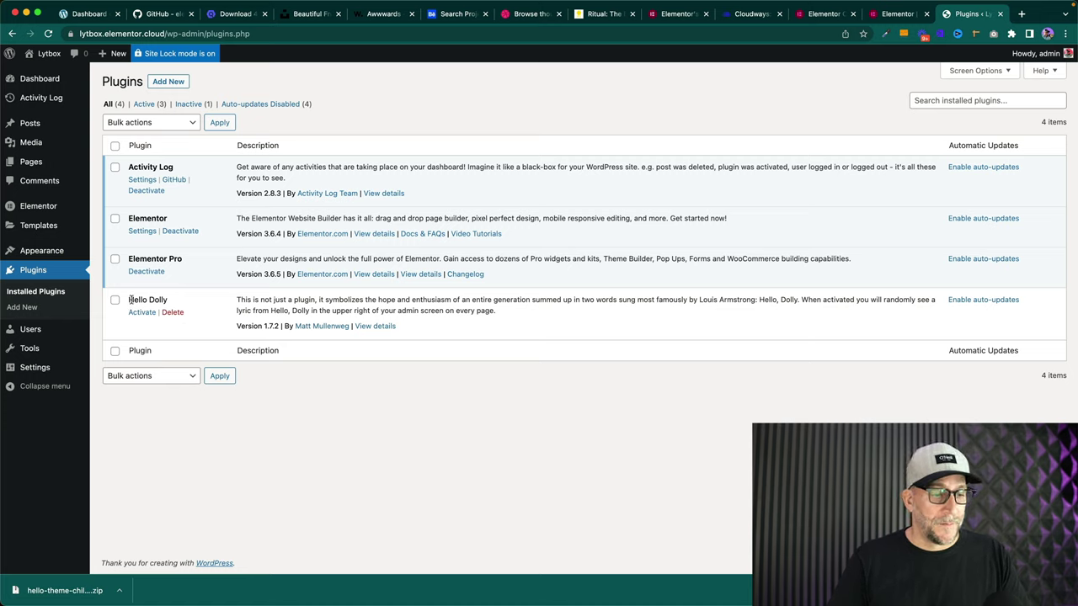
pyautogui.moveTo(129, 299); pyautogui.dragTo(178, 301)
pyautogui.click(172, 312)
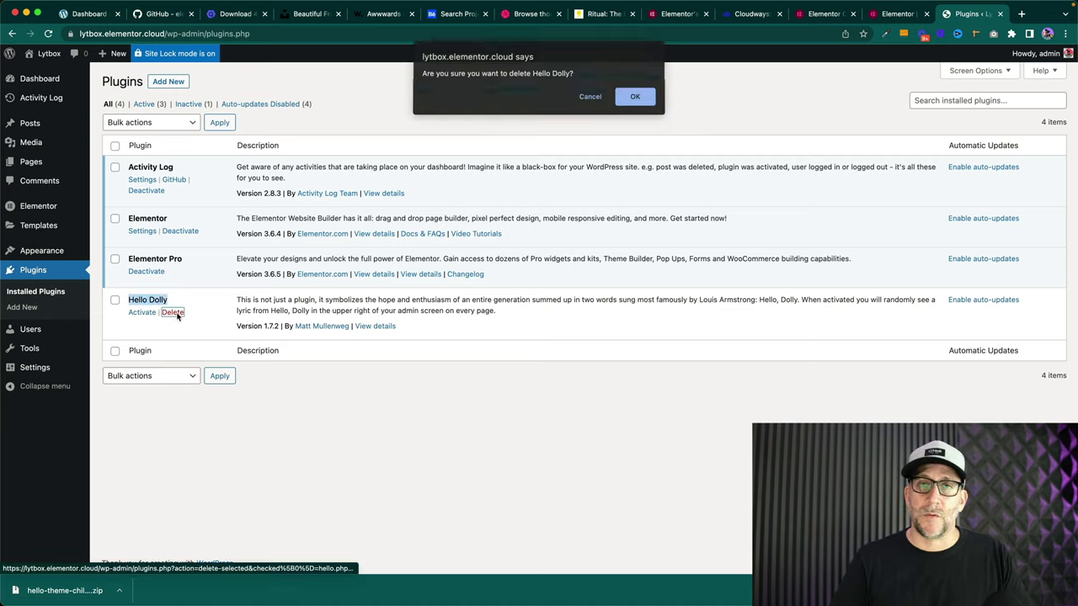
pyautogui.click(619, 102)
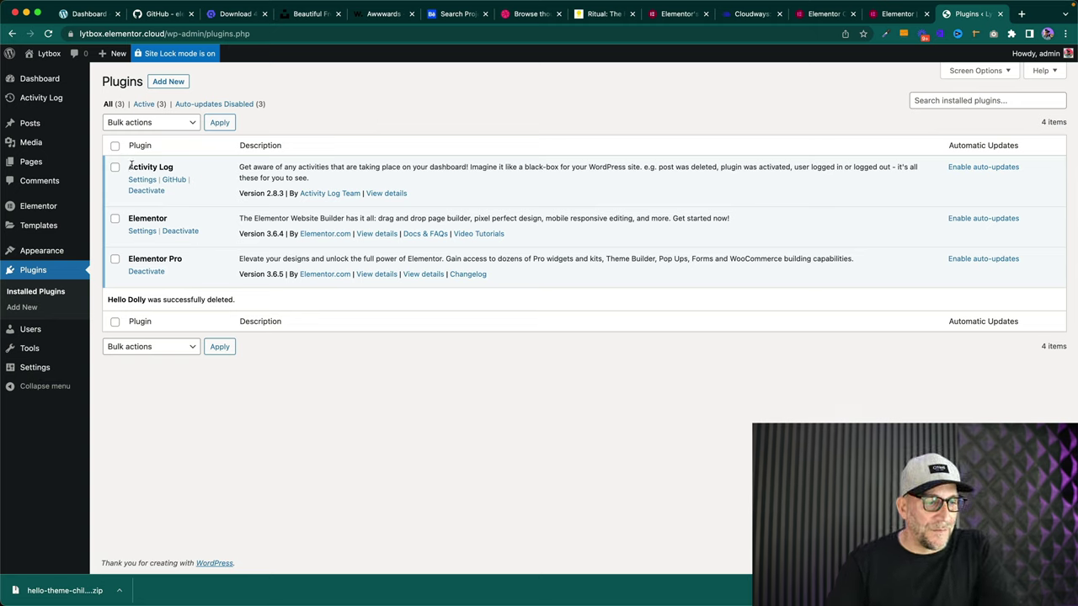
# - Highlight the Activity Log plugin's name and review the site's activity log entries
pyautogui.moveTo(129, 166); pyautogui.dragTo(171, 164)
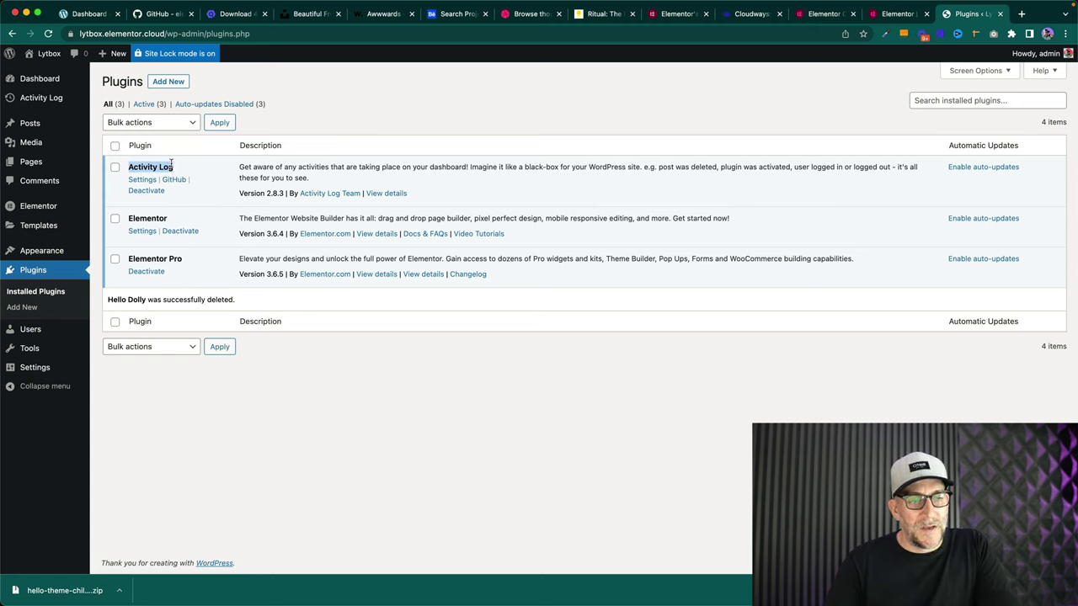
pyautogui.click(171, 164)
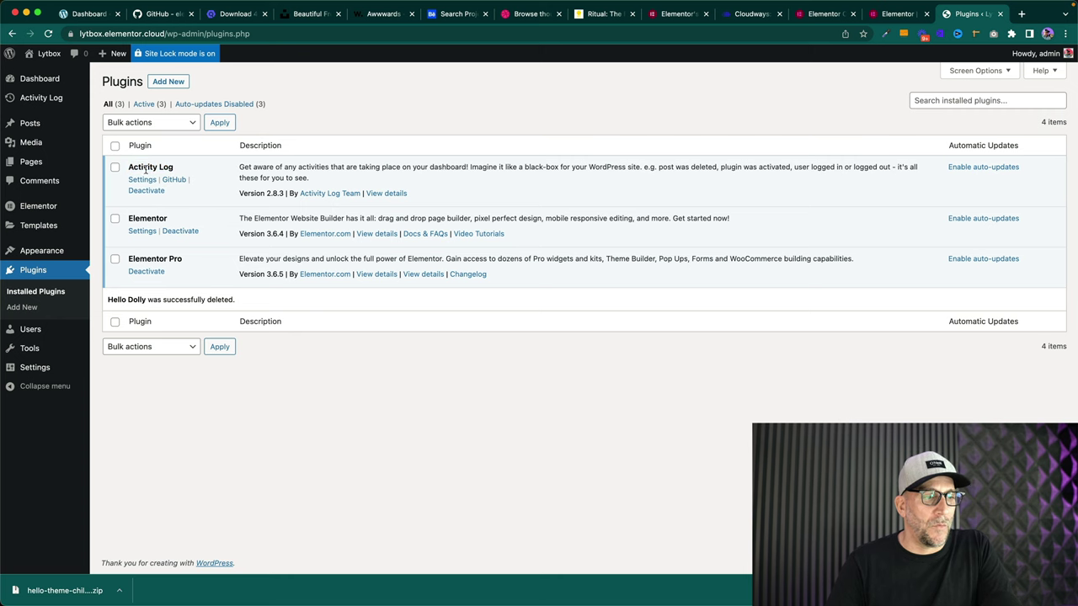
pyautogui.click(53, 99)
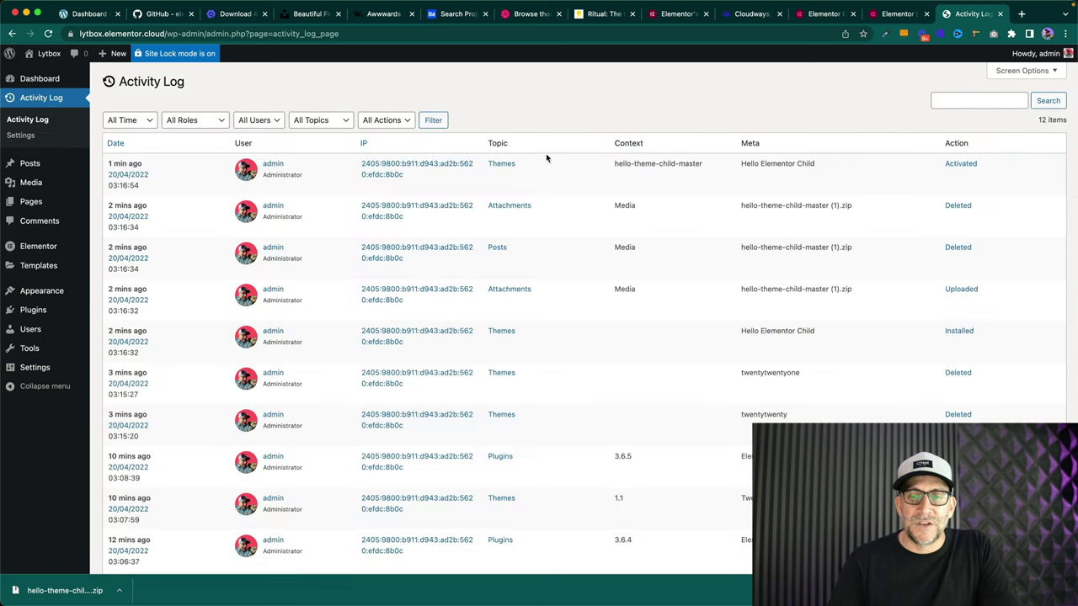
pyautogui.scroll(-2, 604, 321)
pyautogui.scroll(2, 602, 318)
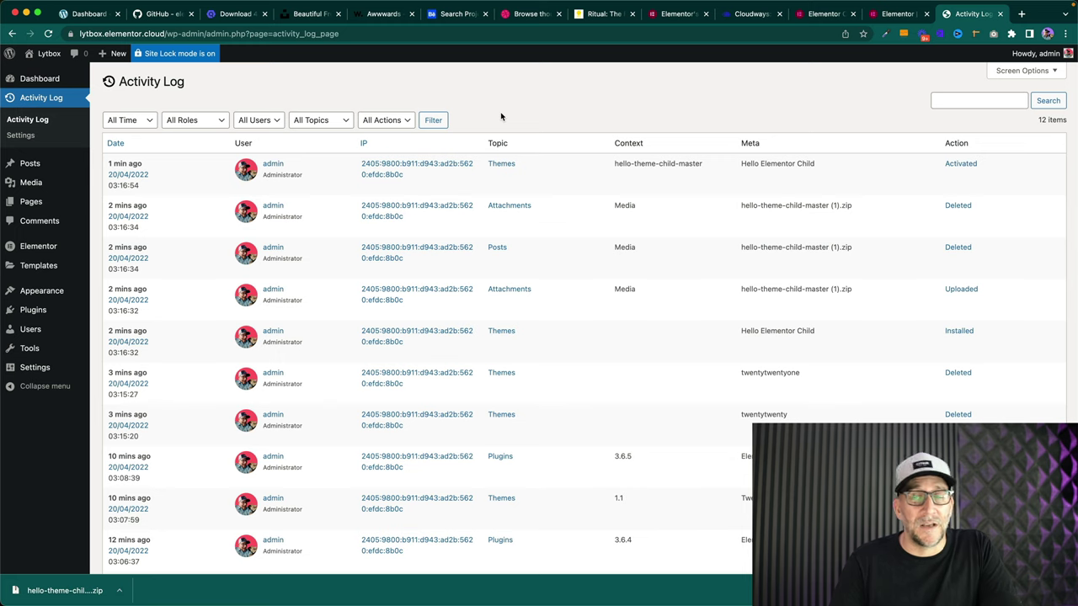
# - Return to the installed plugins and highlight the Elementor and Elementor Pro entries
pyautogui.click(34, 311)
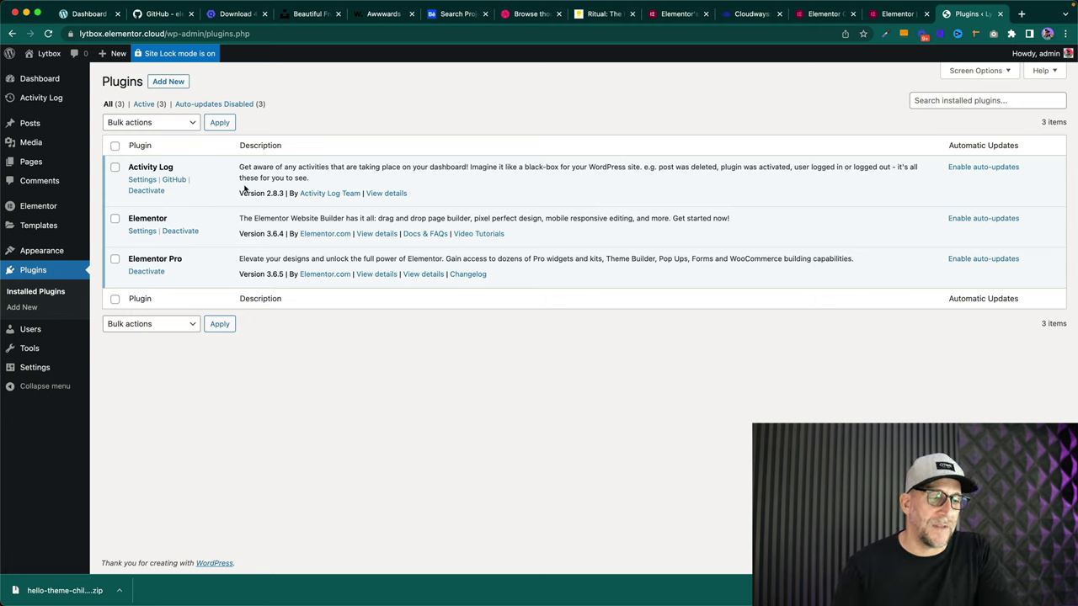
pyautogui.moveTo(127, 221); pyautogui.dragTo(171, 222)
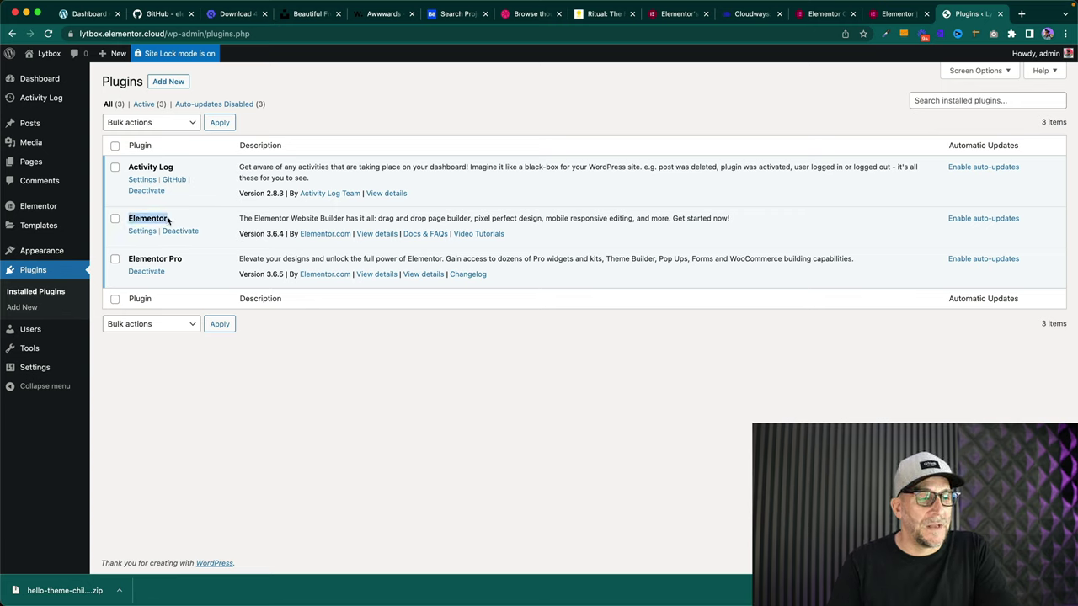
pyautogui.moveTo(128, 257); pyautogui.dragTo(189, 262)
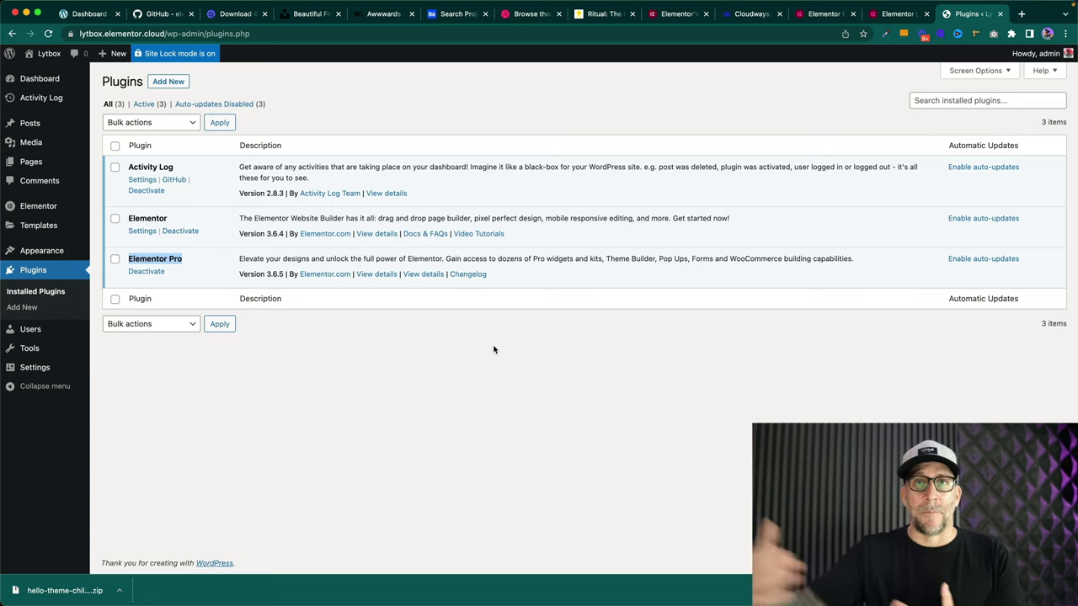
# - Move the default "Hello world!" post to the trash
pyautogui.click(31, 125)
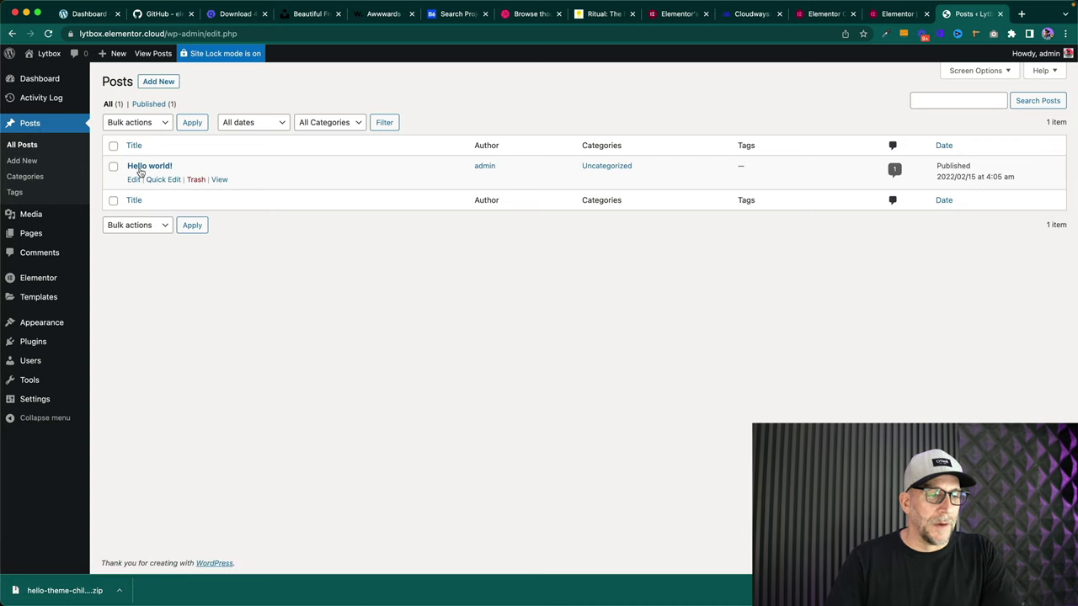
pyautogui.click(194, 182)
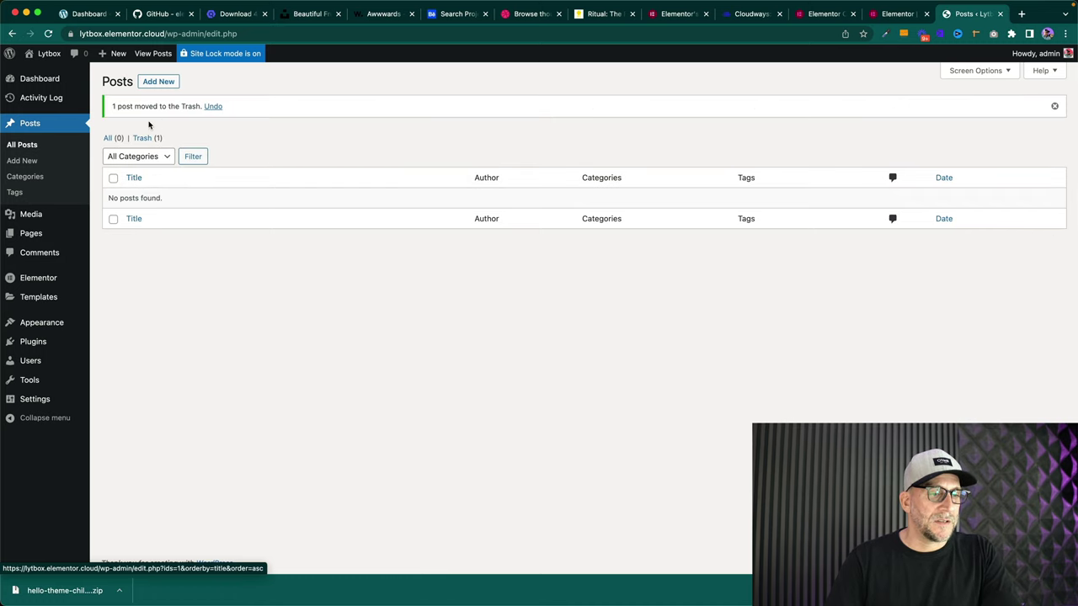
# - Permanently delete the "Hello world!" post from the posts trash
pyautogui.click(141, 139)
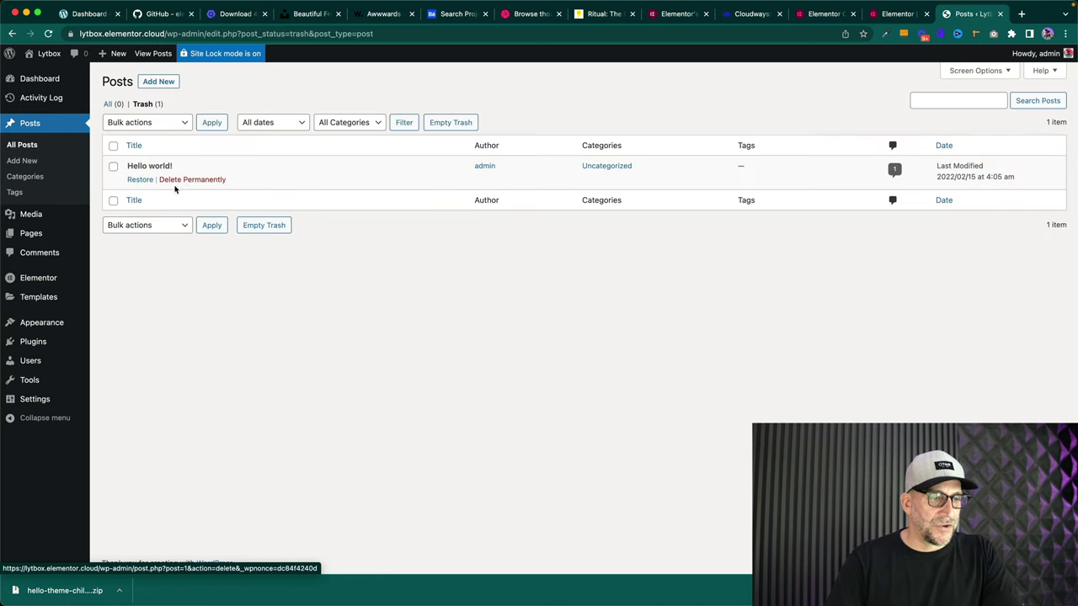
pyautogui.click(192, 180)
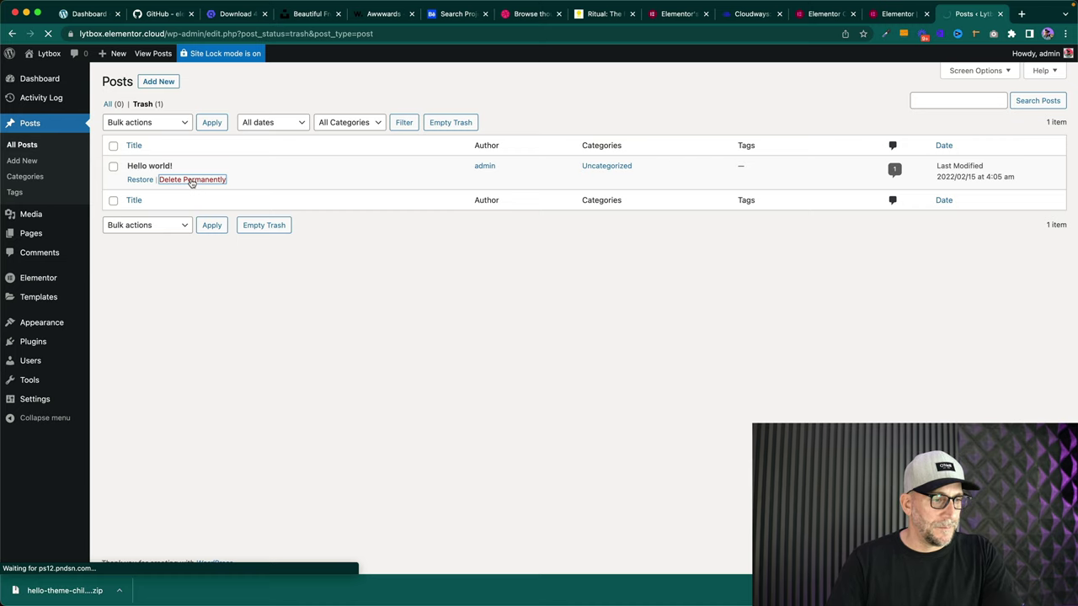
# - Select all of the site's default pages and move them to the trash in bulk
pyautogui.click(30, 234)
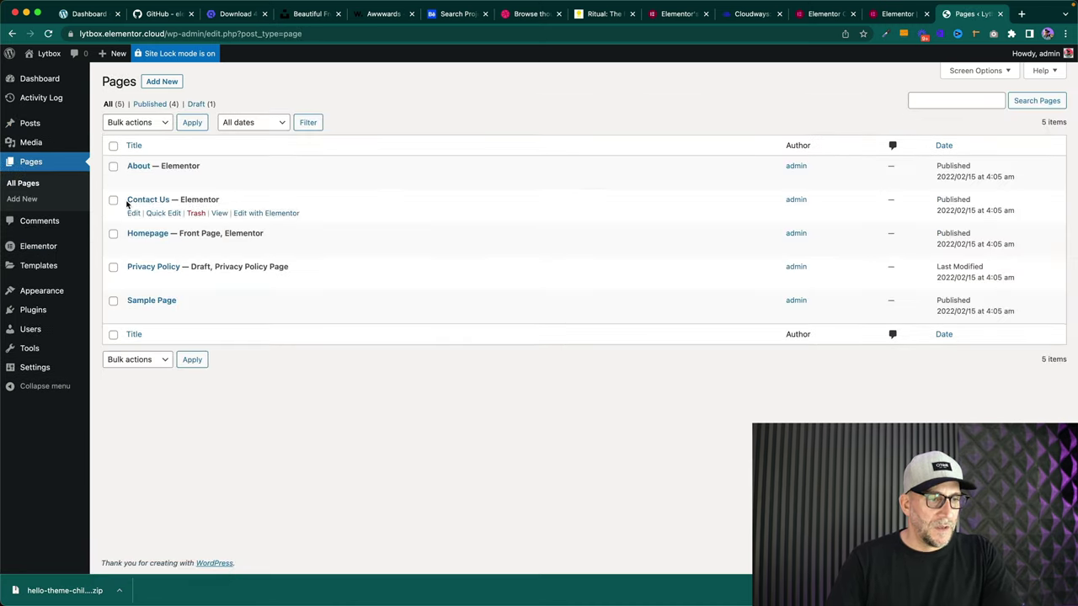
pyautogui.click(113, 145)
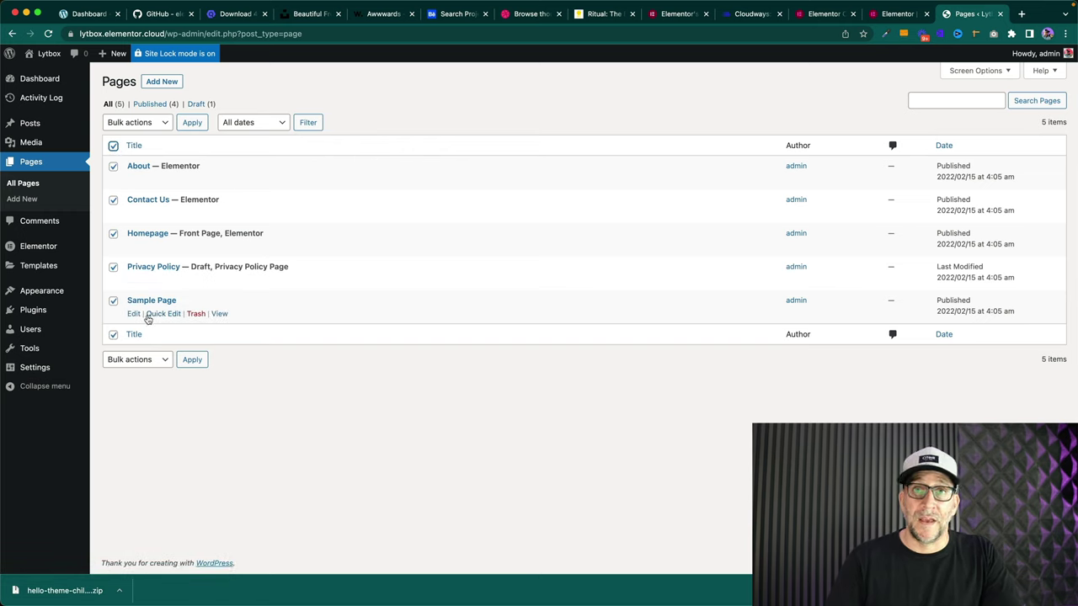
pyautogui.click(145, 122)
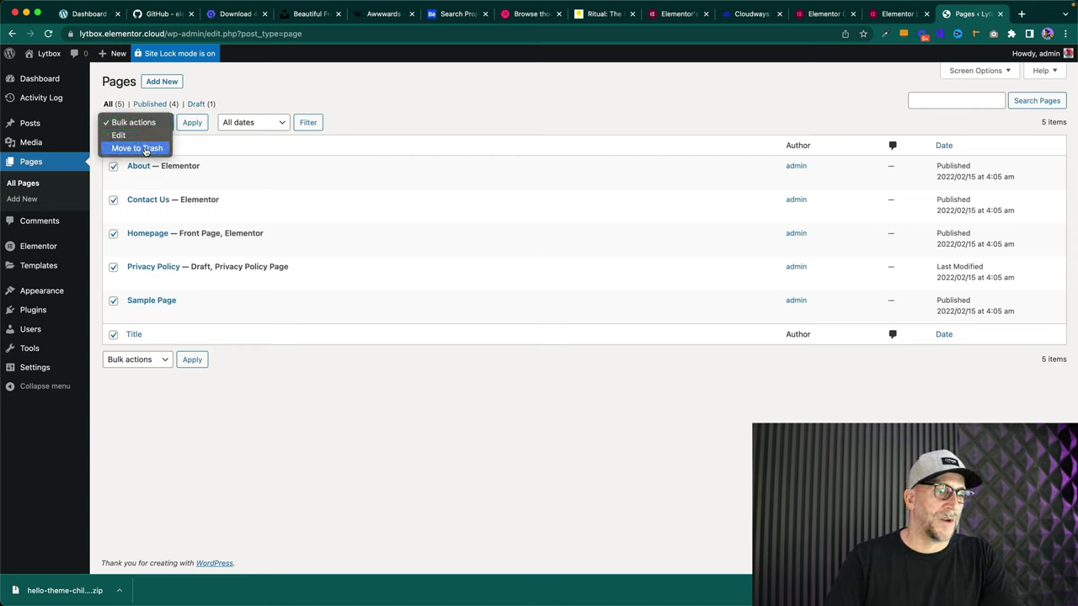
pyautogui.click(144, 149)
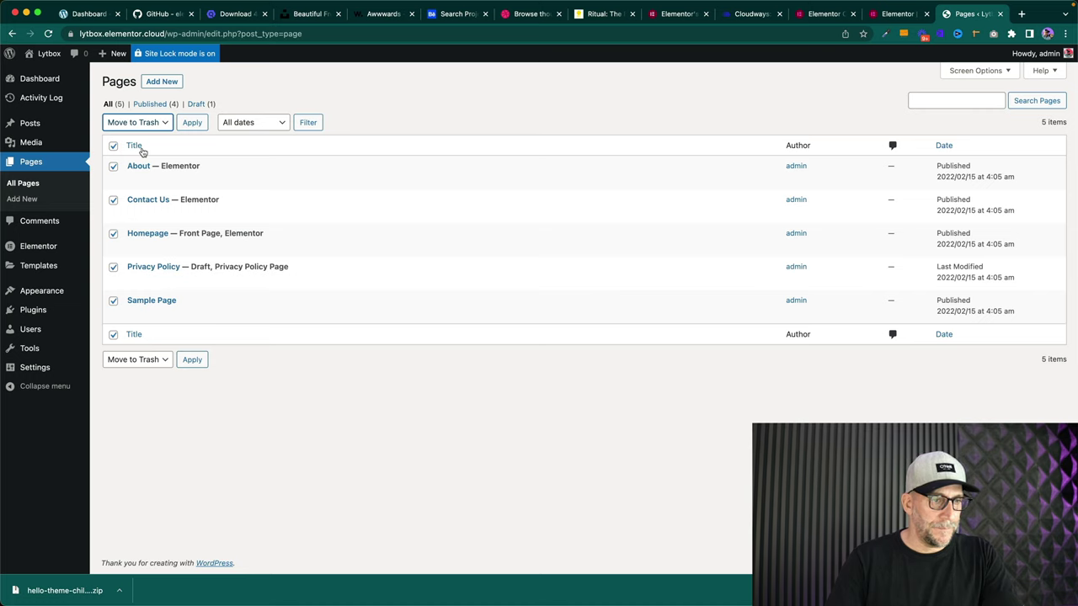
pyautogui.click(192, 123)
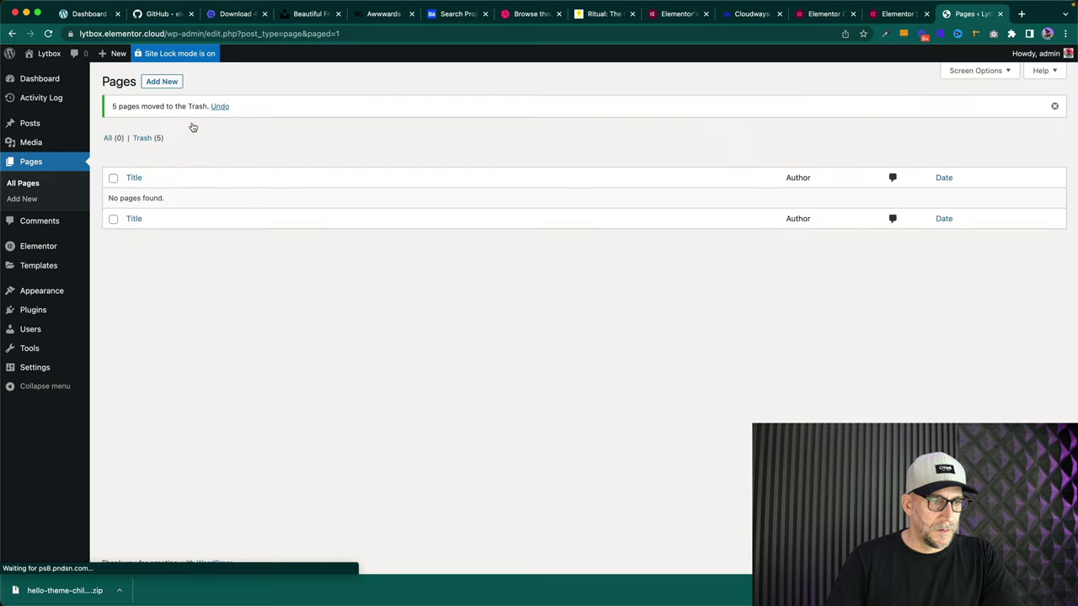
# - Permanently delete all the trashed pages with one bulk action
pyautogui.click(145, 139)
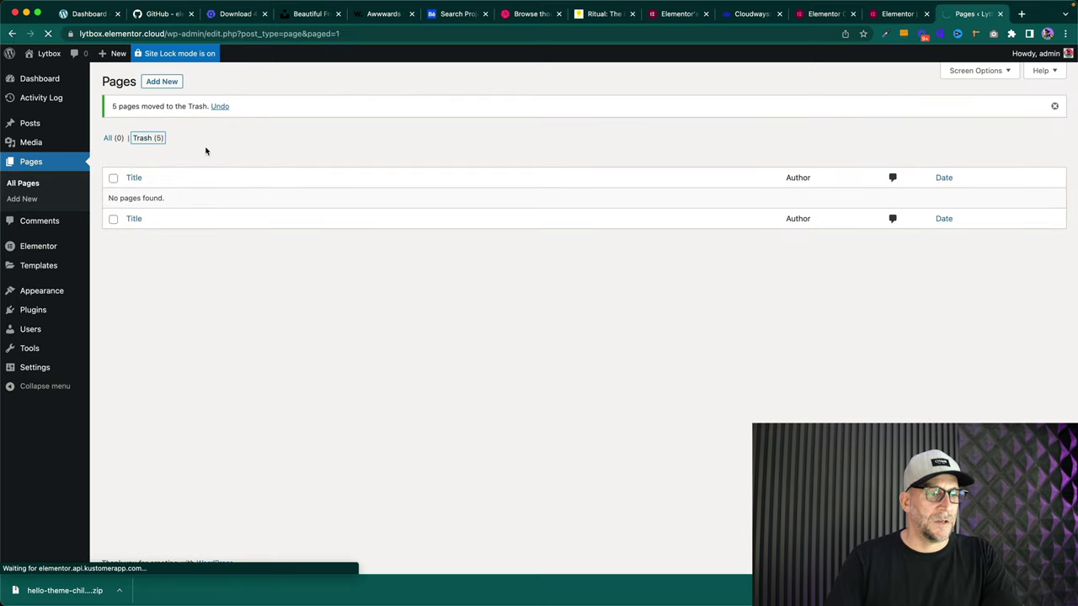
pyautogui.click(112, 145)
pyautogui.click(156, 125)
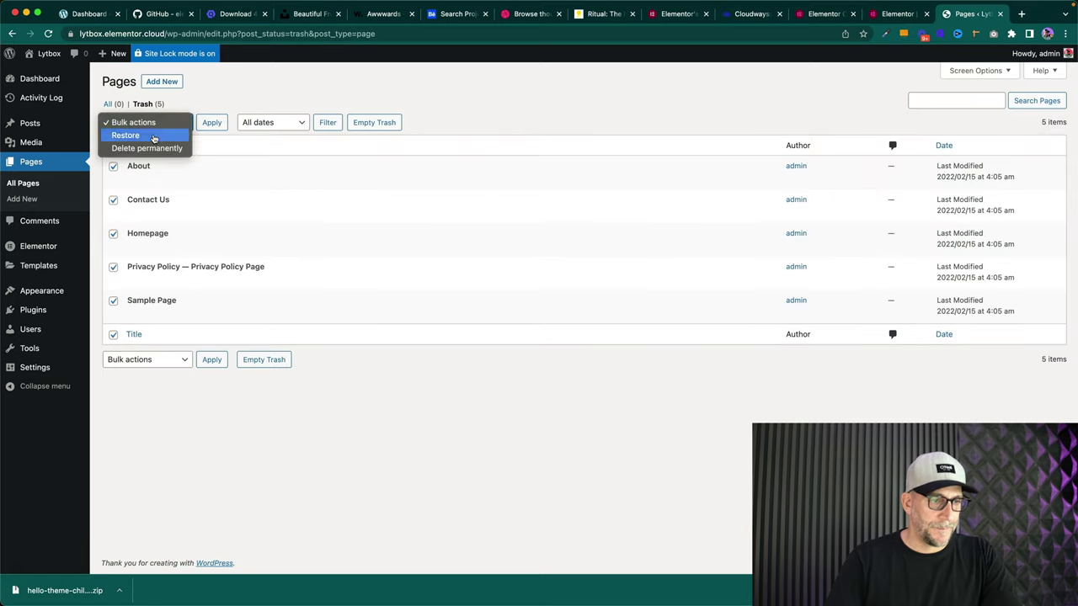
pyautogui.click(139, 148)
pyautogui.click(210, 124)
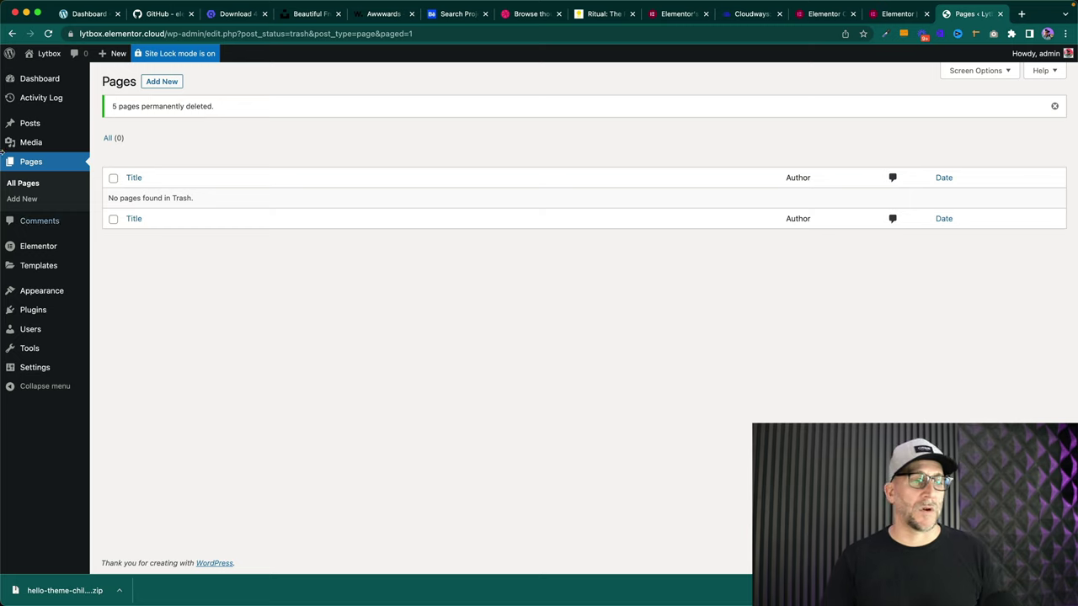
# - On the local Practice site, search the plugin directory for "elementor", then install and activate Elementor Website Builder
pyautogui.click(89, 14)
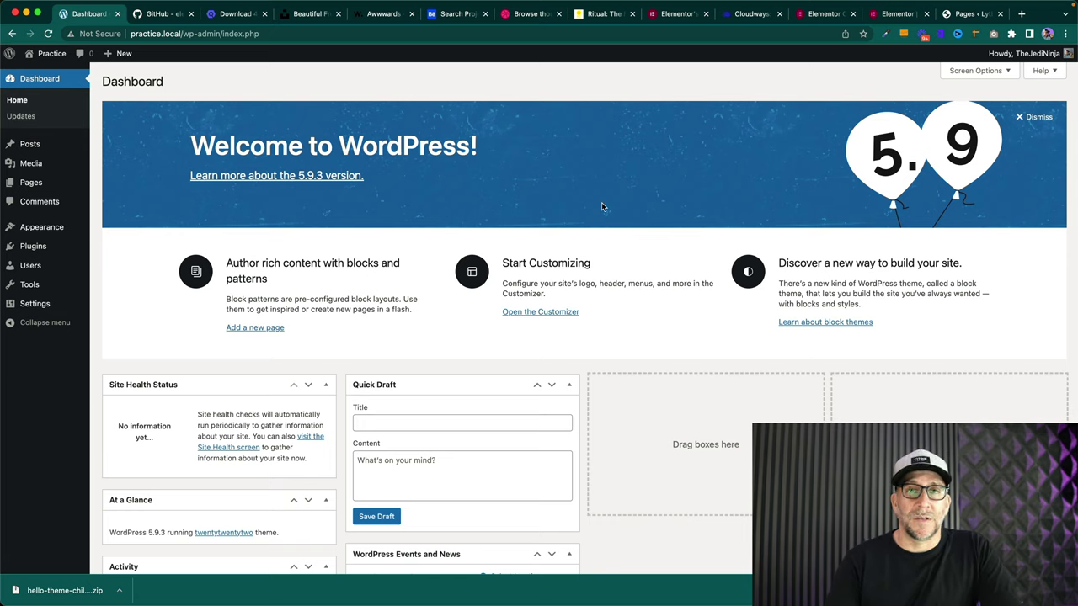
pyautogui.click(31, 248)
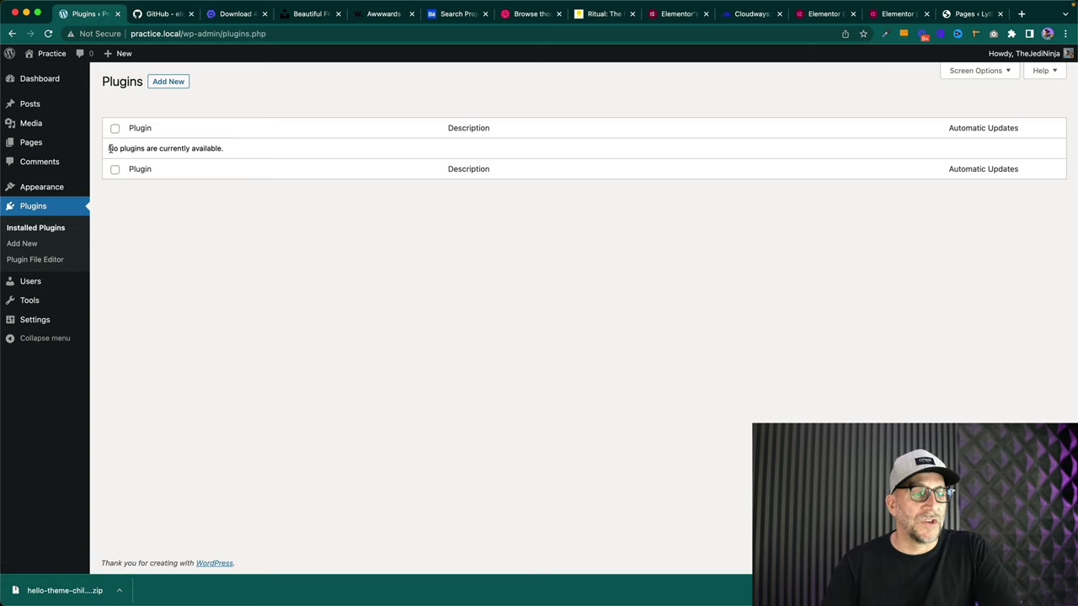
pyautogui.moveTo(110, 148); pyautogui.dragTo(236, 152)
pyautogui.click(173, 83)
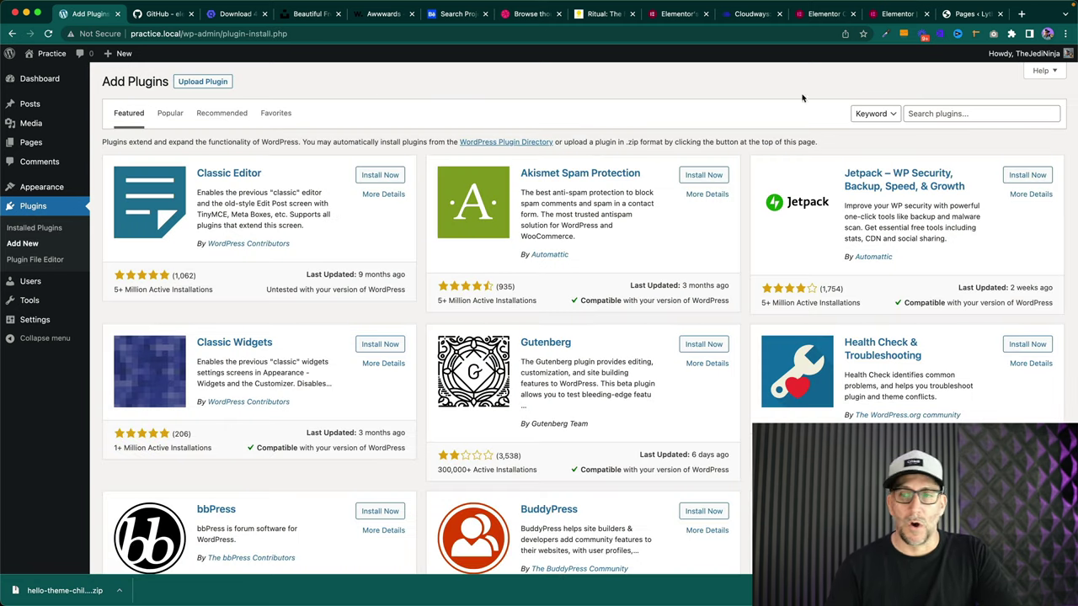
pyautogui.click(945, 112)
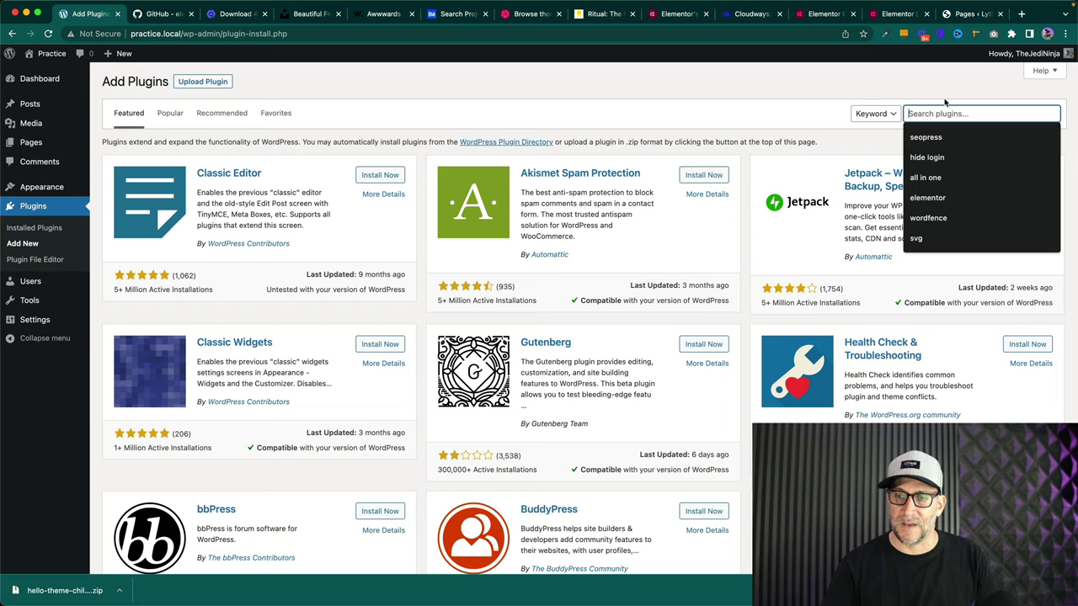
pyautogui.click(936, 199)
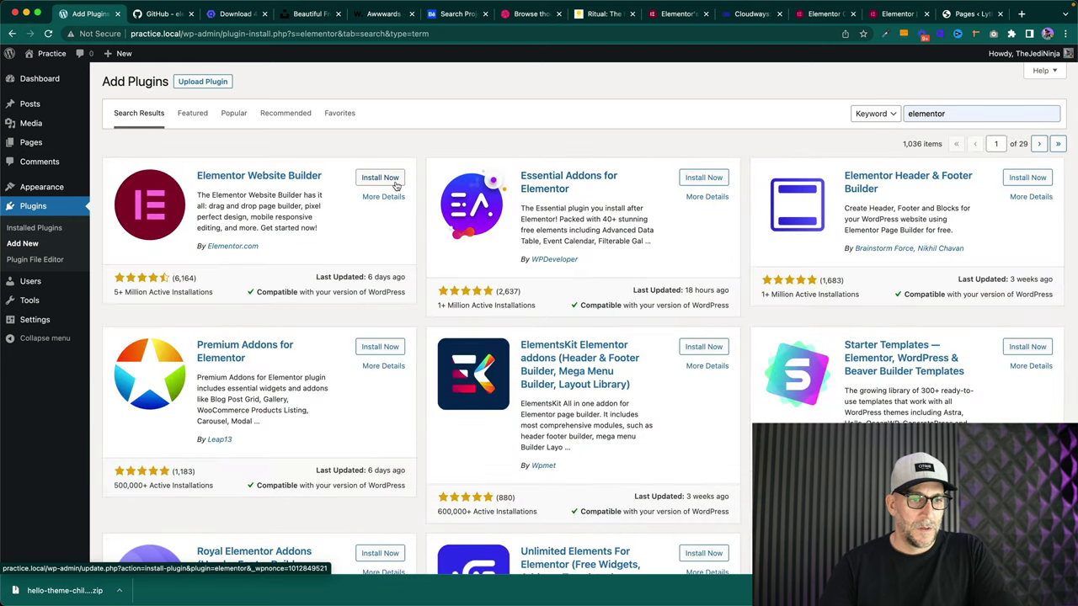
pyautogui.click(380, 177)
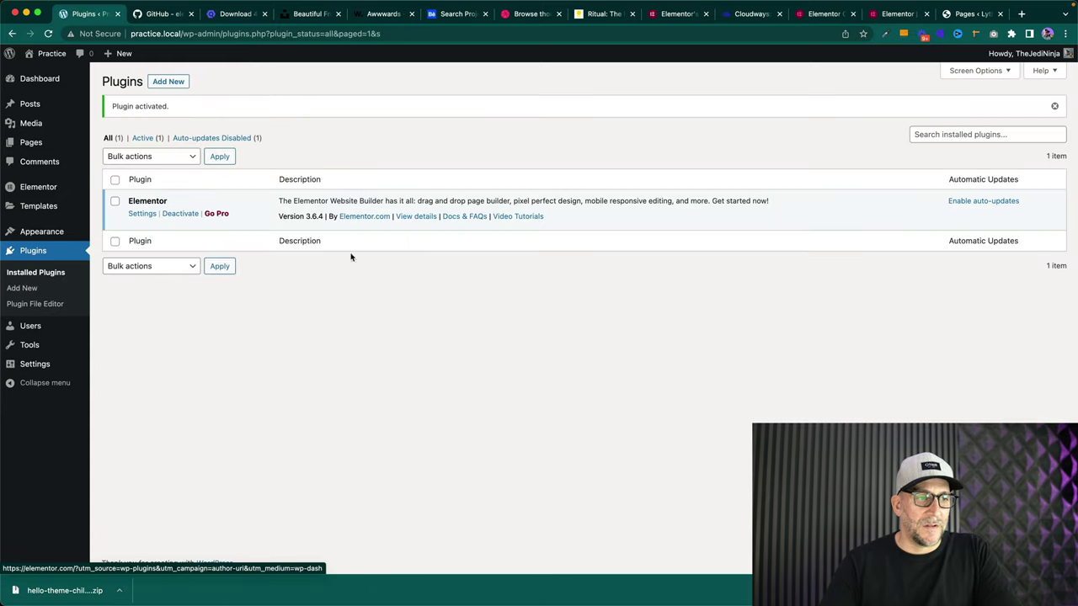
# - Upload elementor-pro-3.6.5.zip from Downloads as a new plugin, install it and activate it
pyautogui.click(172, 84)
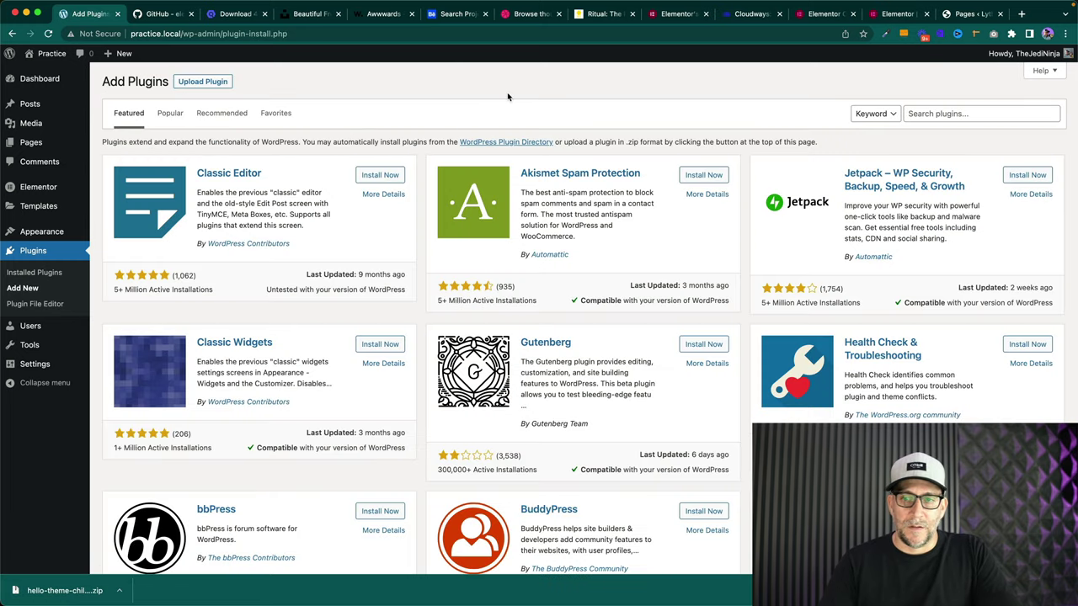
pyautogui.click(191, 83)
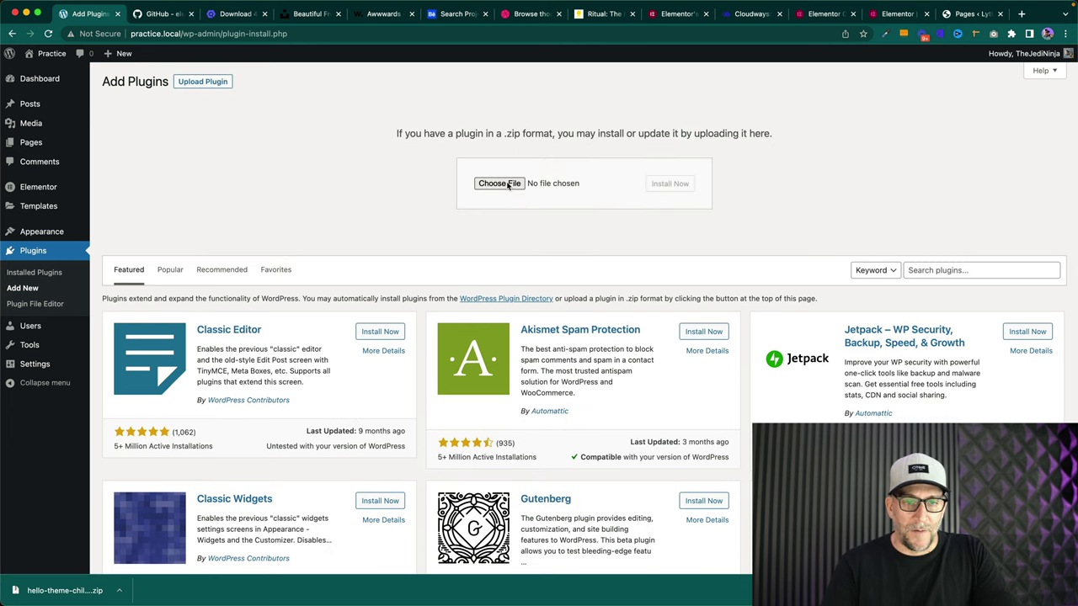
pyautogui.click(508, 186)
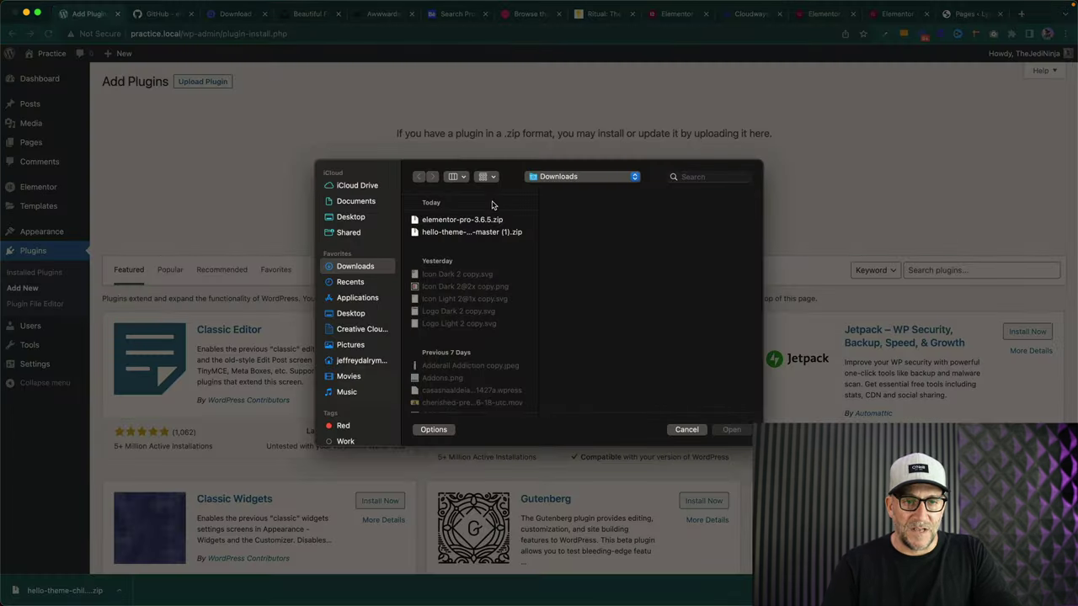
pyautogui.click(451, 221)
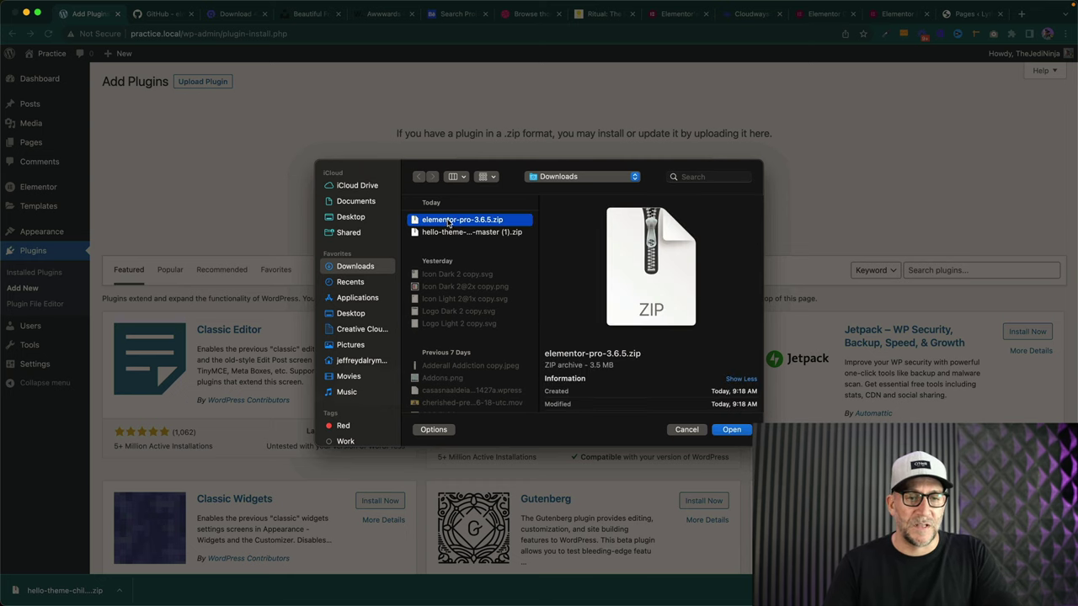
pyautogui.click(726, 430)
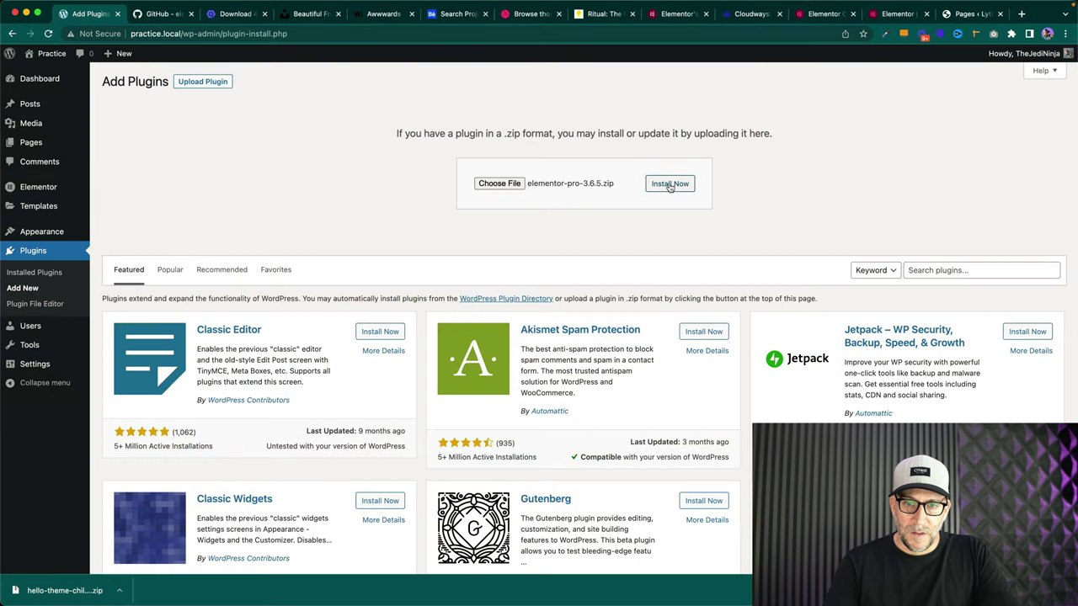
pyautogui.click(670, 184)
pyautogui.click(137, 164)
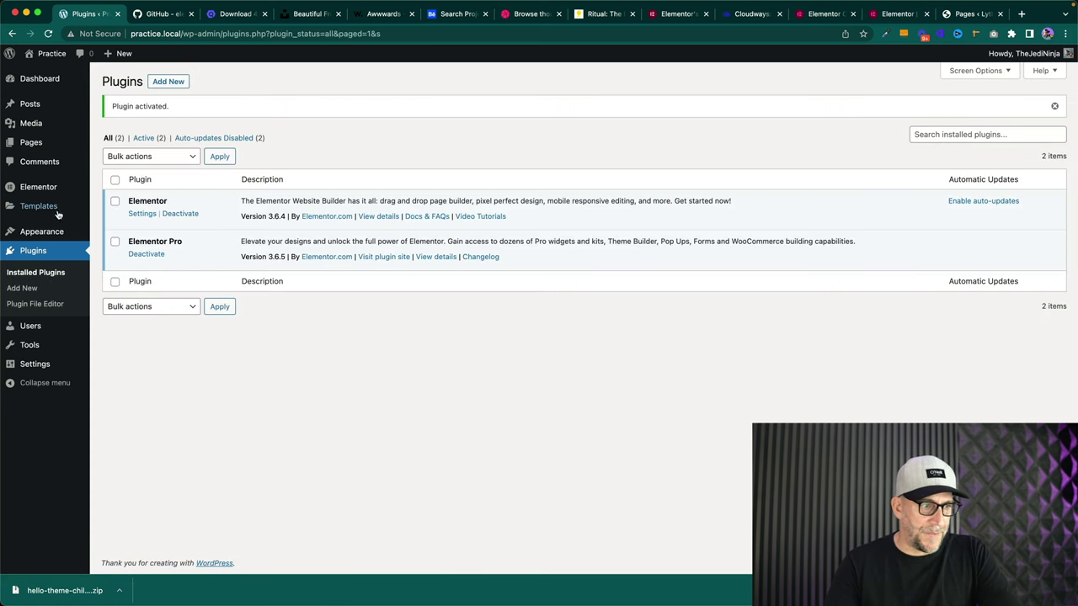
# - Open the Elementor license settings and check the license status
pyautogui.moveTo(32, 191)
pyautogui.click(109, 347)
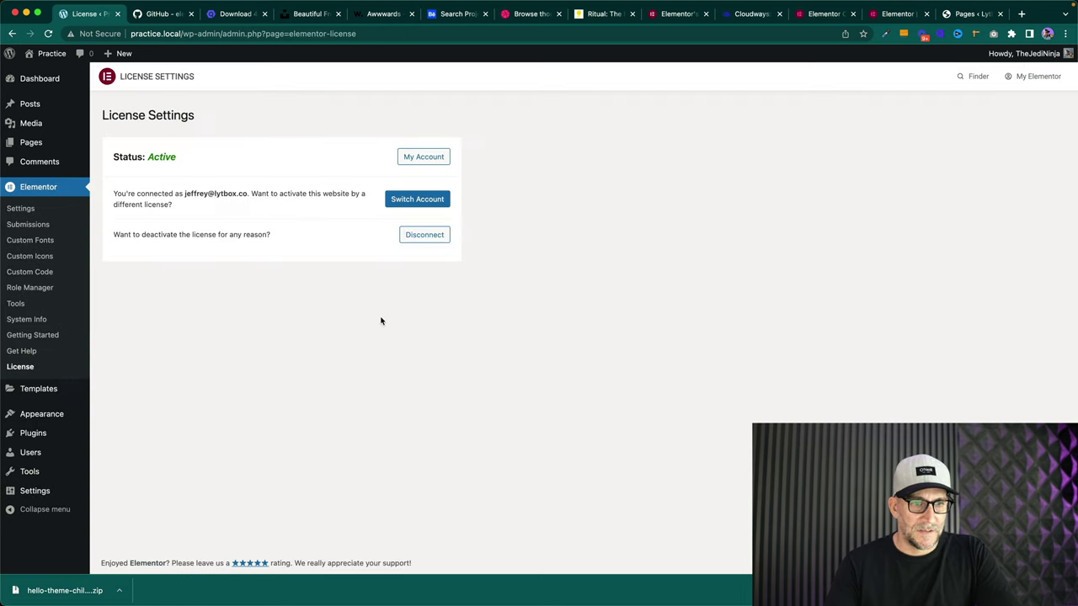
pyautogui.moveTo(114, 155); pyautogui.dragTo(176, 157)
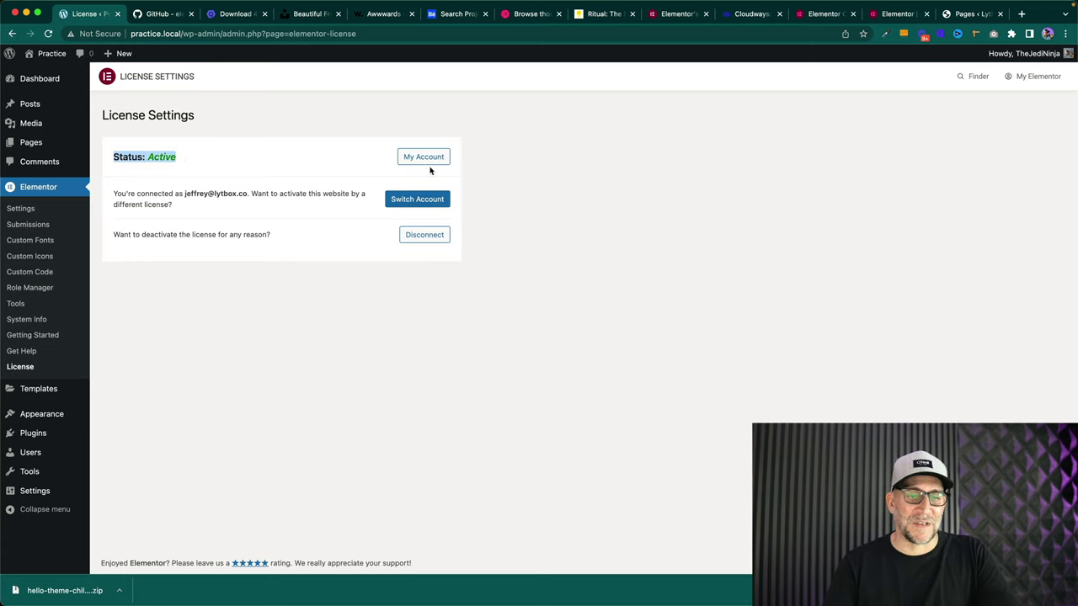
pyautogui.click(367, 304)
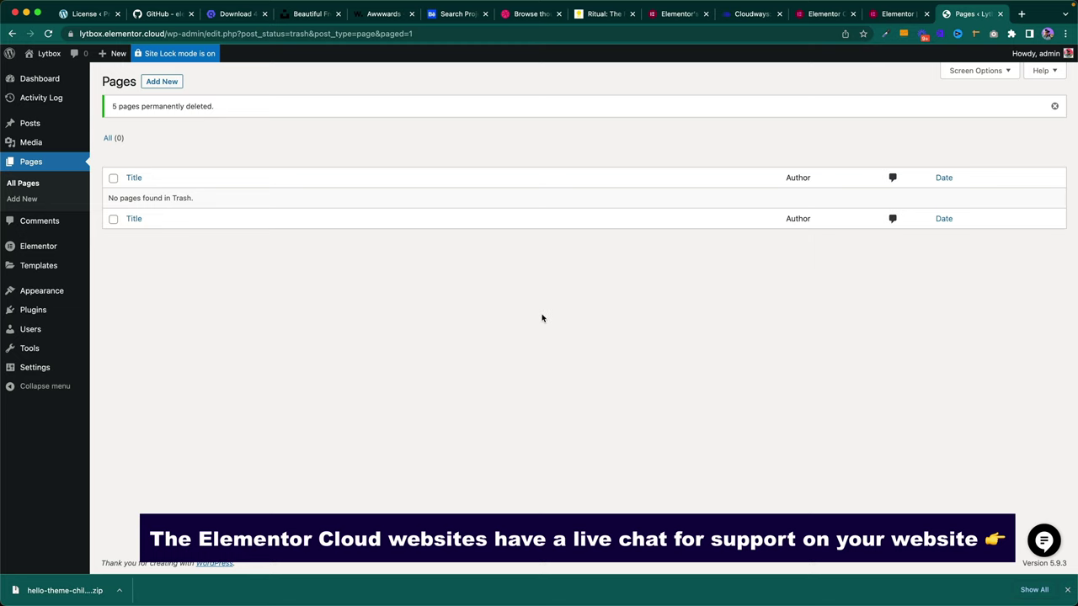
# - Switch to the Style Guide file in Figma and review the page list on the Sitemap frame
pyautogui.hotkey('ctrl', 'Right')
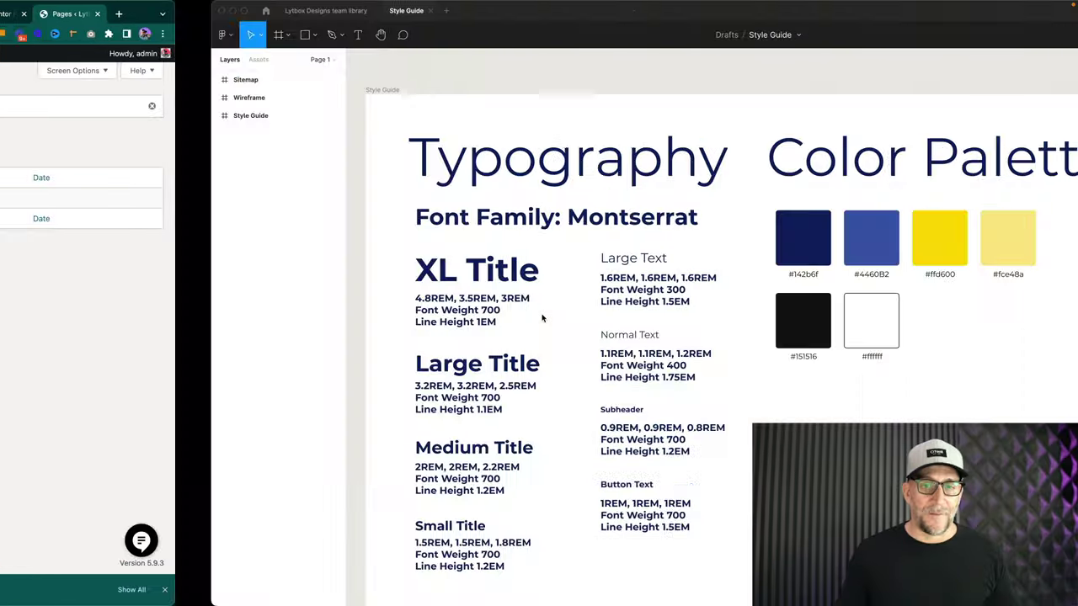
pyautogui.hscroll(-15, 543, 319)
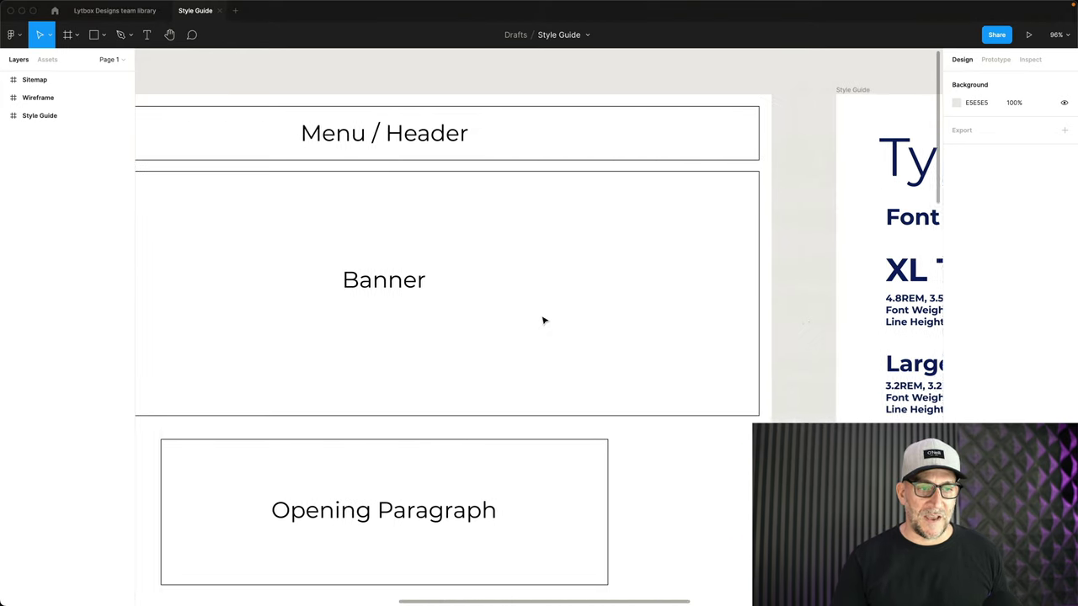
pyautogui.hscroll(-5, 543, 320)
pyautogui.hscroll(4, 541, 319)
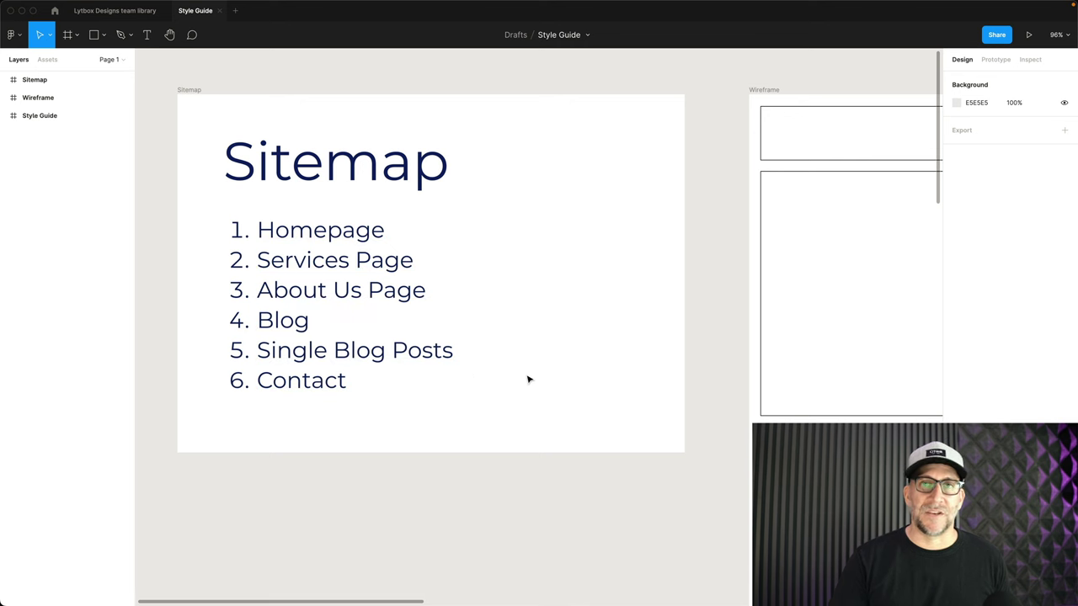
# - Return to the Lytbox site's pages in the browser and publish a new page titled "Home"
pyautogui.hotkey('ctrl', 'Left')
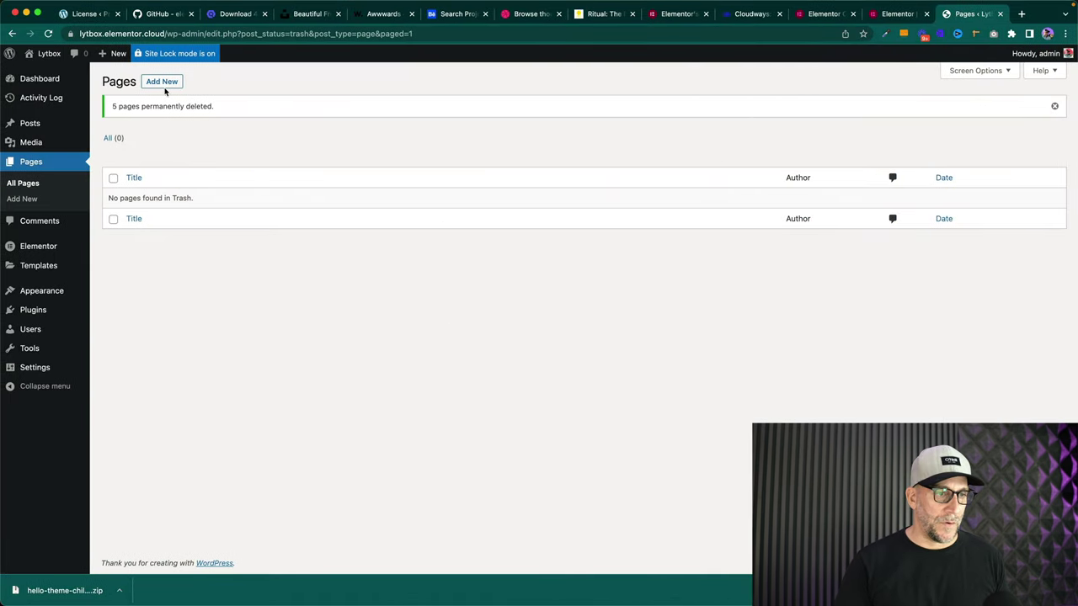
pyautogui.click(164, 84)
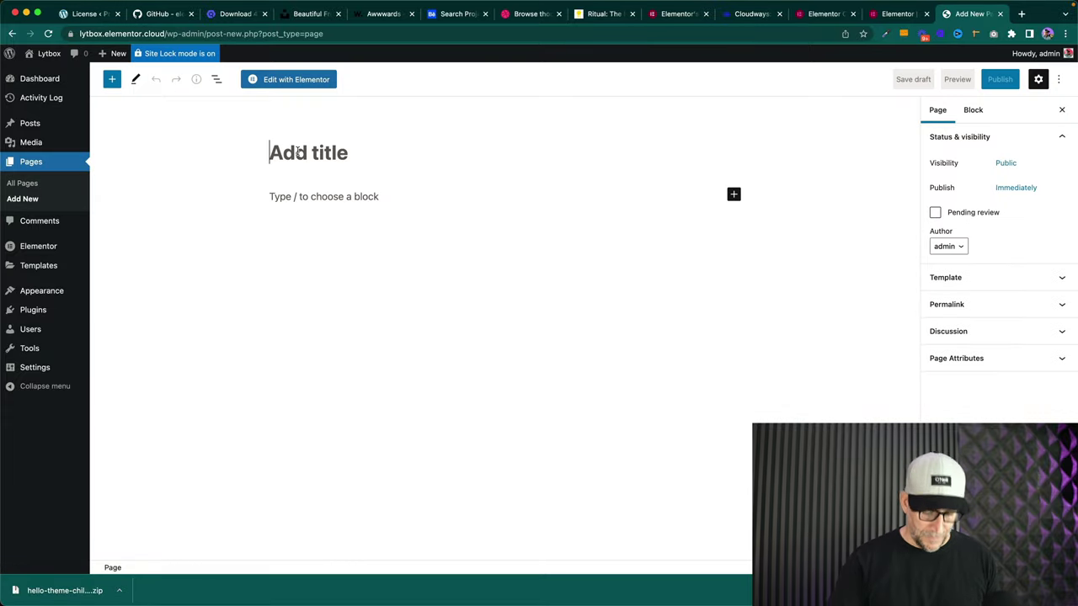
pyautogui.write('Homa')
pyautogui.write('e')
pyautogui.press('BackSpace')
pyautogui.press('BackSpace')
pyautogui.write('e')
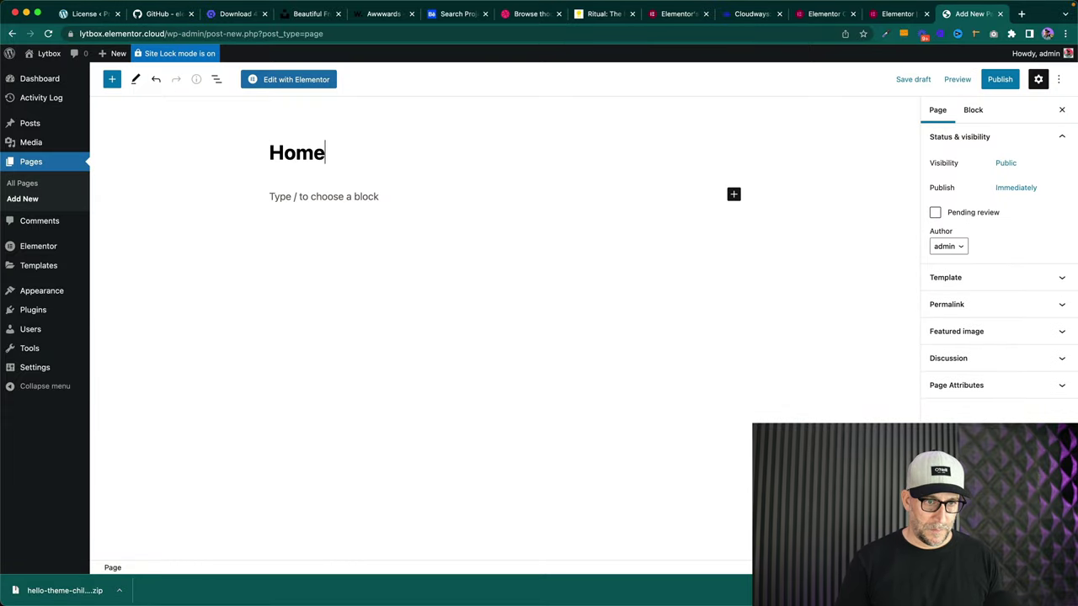
pyautogui.click(998, 82)
pyautogui.click(962, 79)
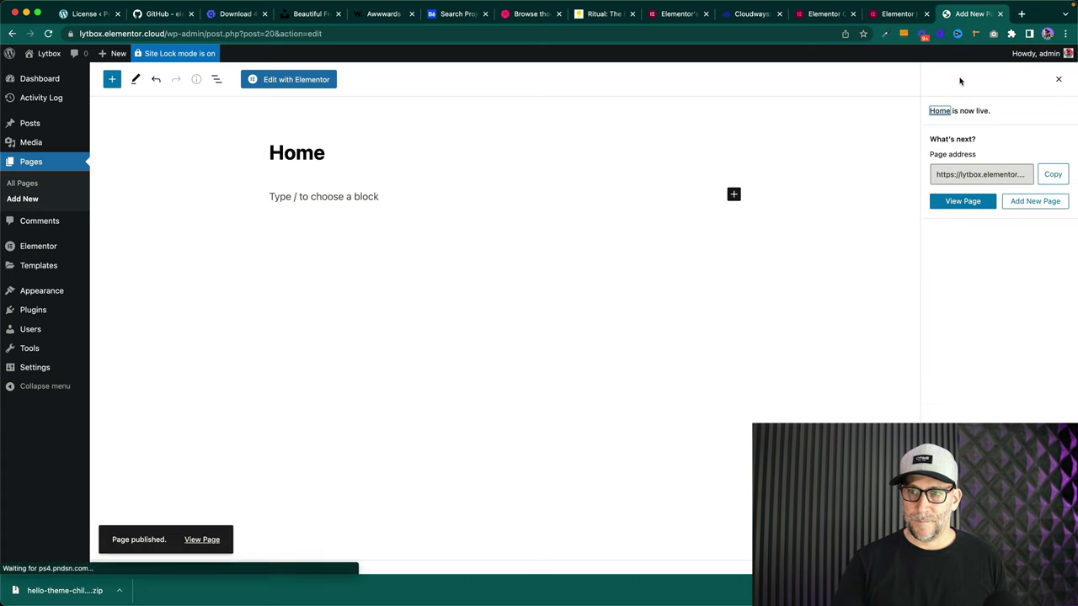
# - Return to the pages list and add a new page titled "Services"
pyautogui.click(35, 163)
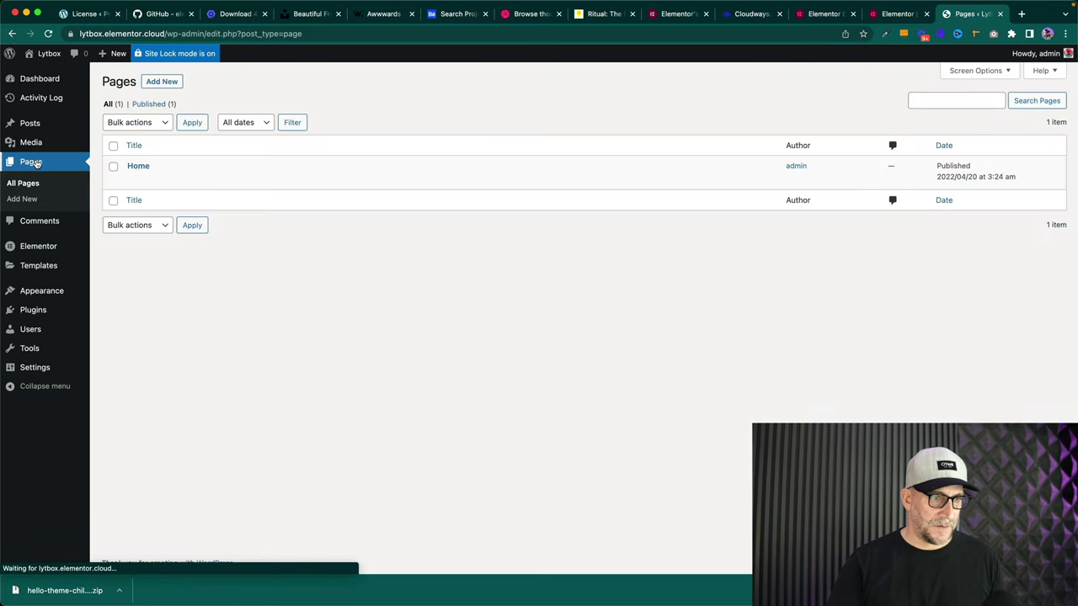
pyautogui.click(160, 81)
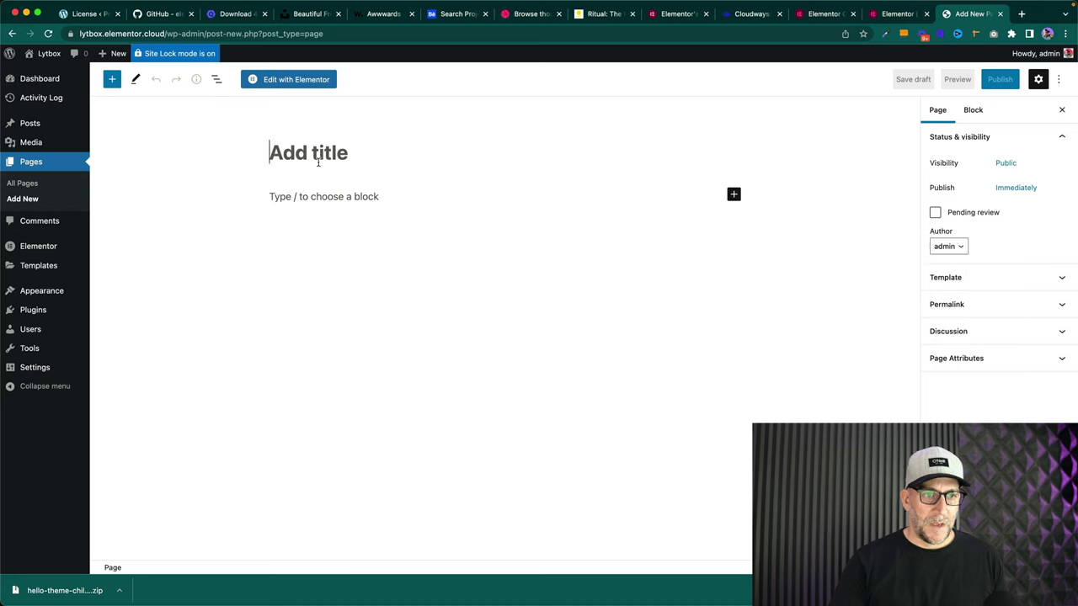
pyautogui.write('Se')
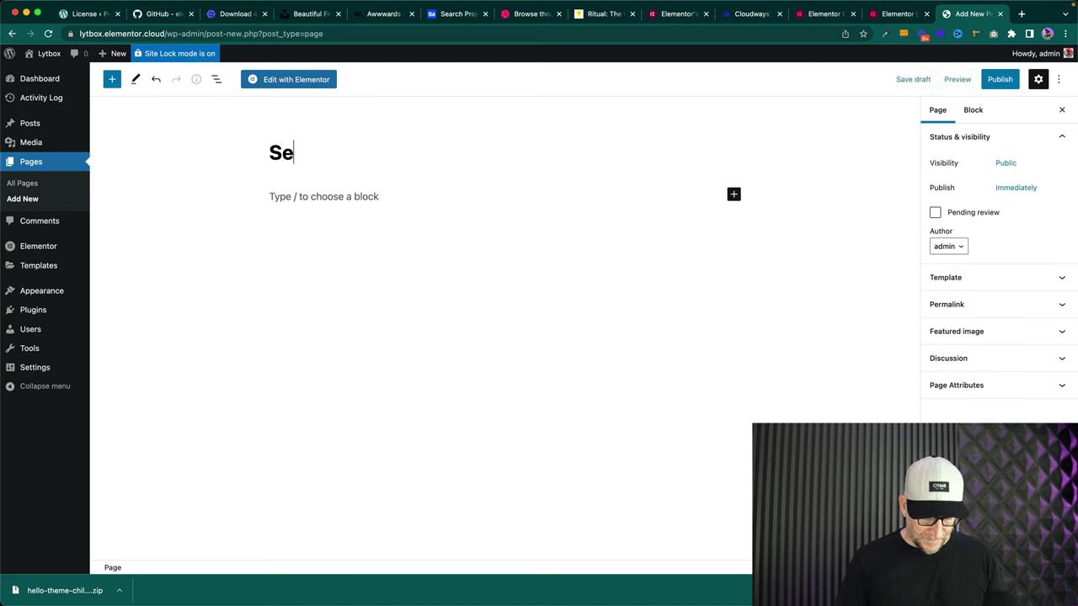
pyautogui.write('rv')
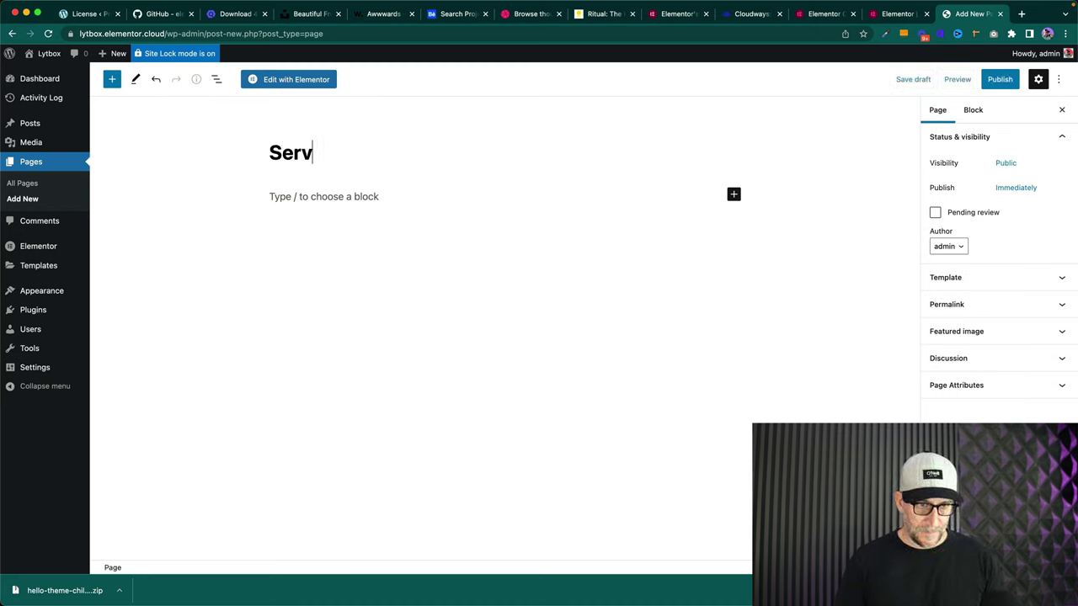
pyautogui.write('cie')
pyautogui.press('BackSpace')
pyautogui.press('BackSpace')
pyautogui.press('BackSpace')
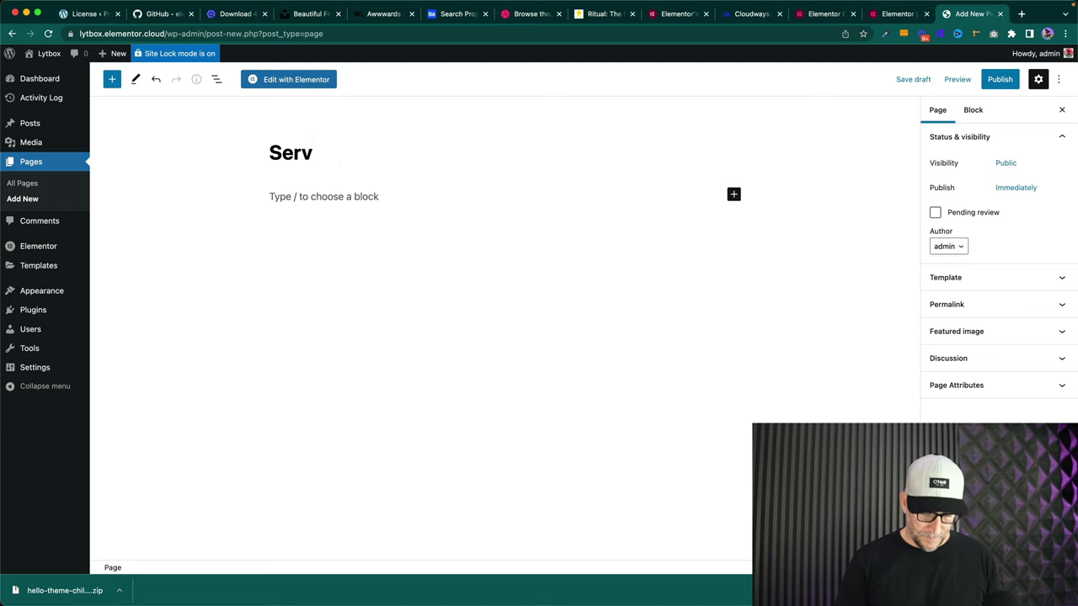
pyautogui.write('ices')
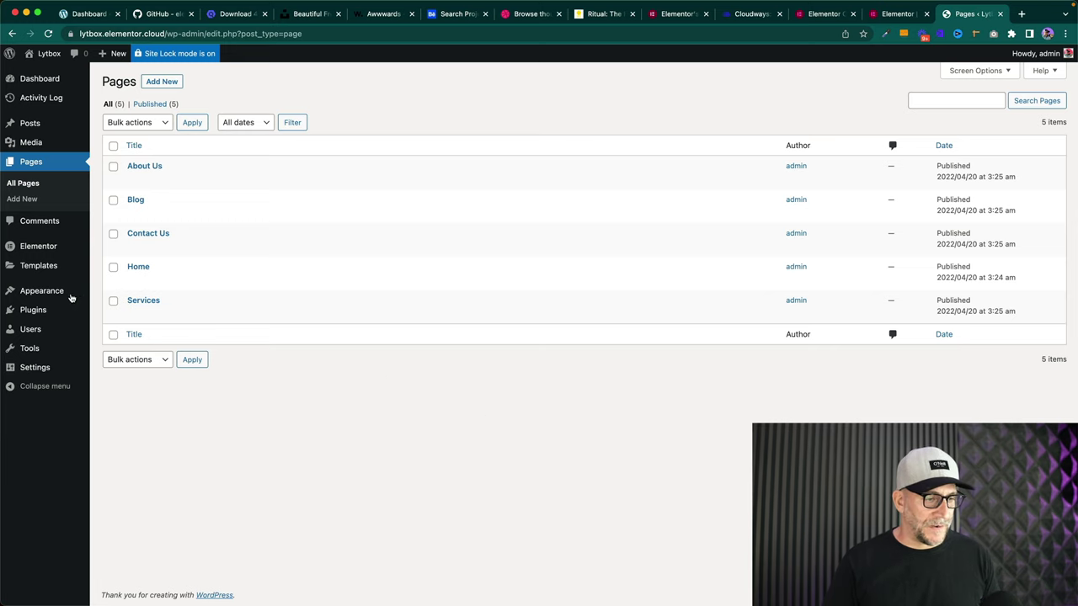
# - Open the site's navigation menus and name the menu "Main Menu"
pyautogui.moveTo(51, 295)
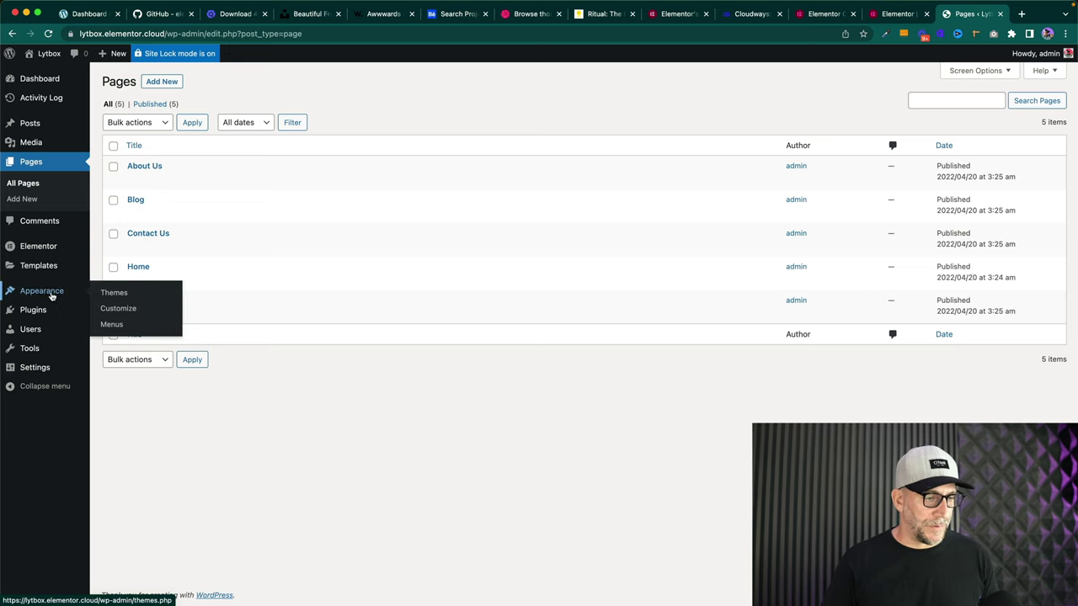
pyautogui.click(113, 325)
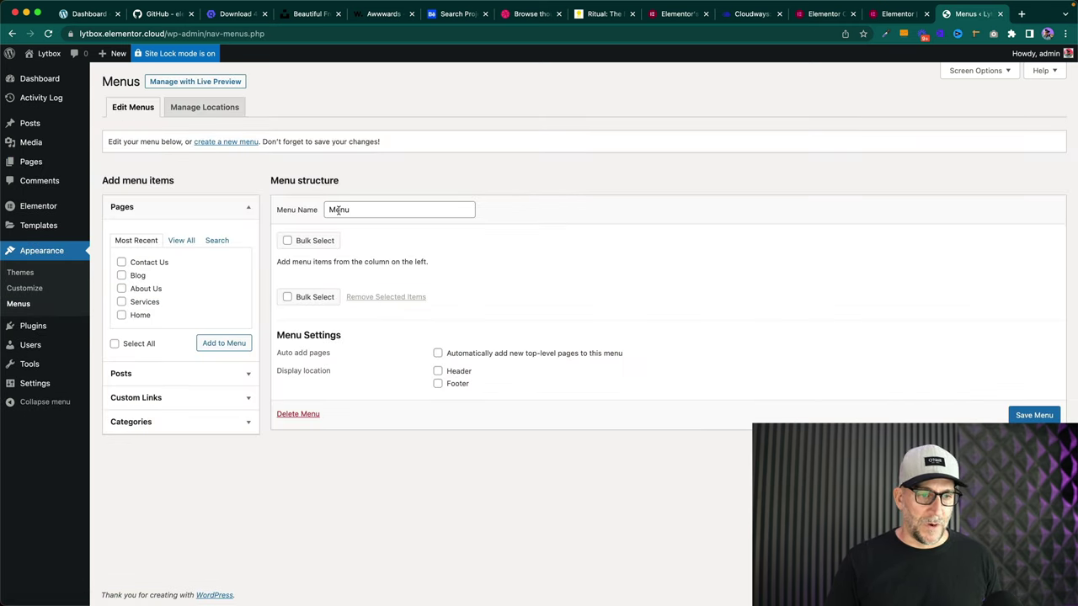
pyautogui.moveTo(355, 210); pyautogui.dragTo(327, 209)
pyautogui.press('BackSpace')
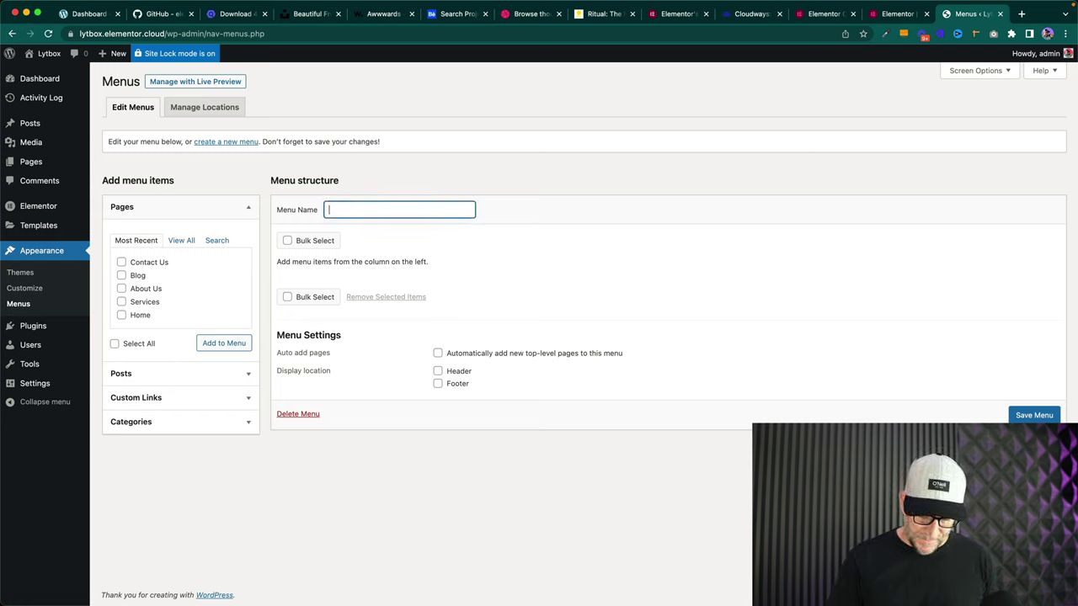
pyautogui.write('Main')
pyautogui.click(354, 234)
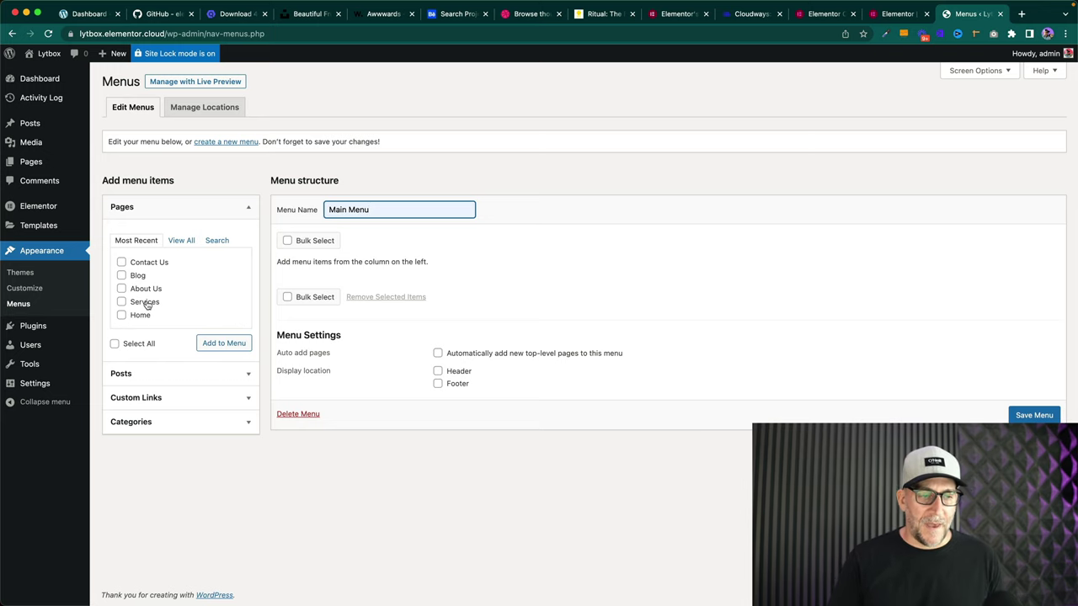
# - Add all available pages to the Main Menu and check the settings of the Home custom link item
pyautogui.click(182, 243)
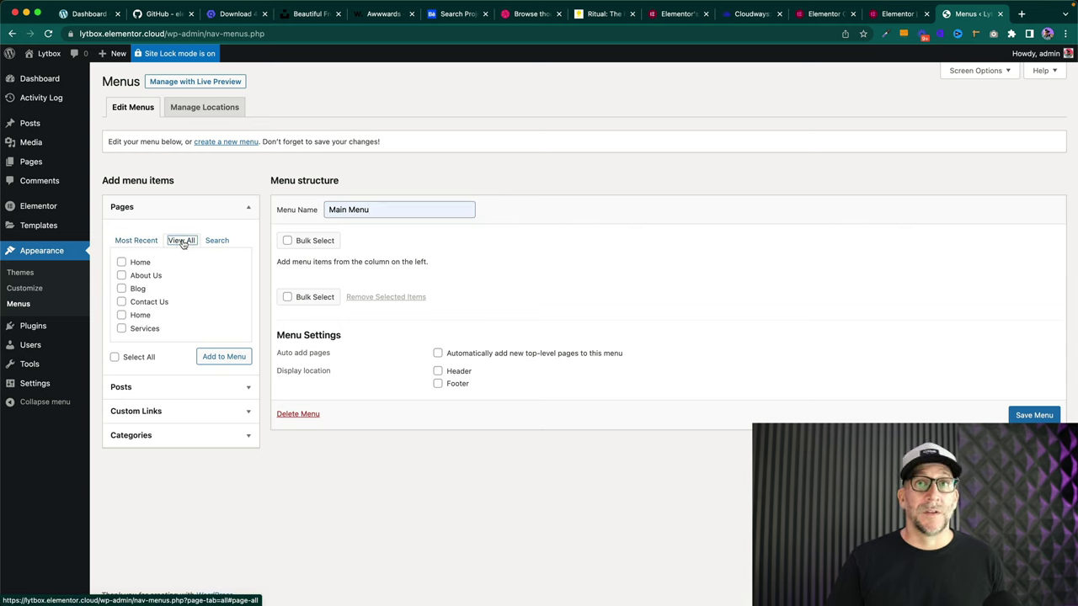
pyautogui.click(115, 359)
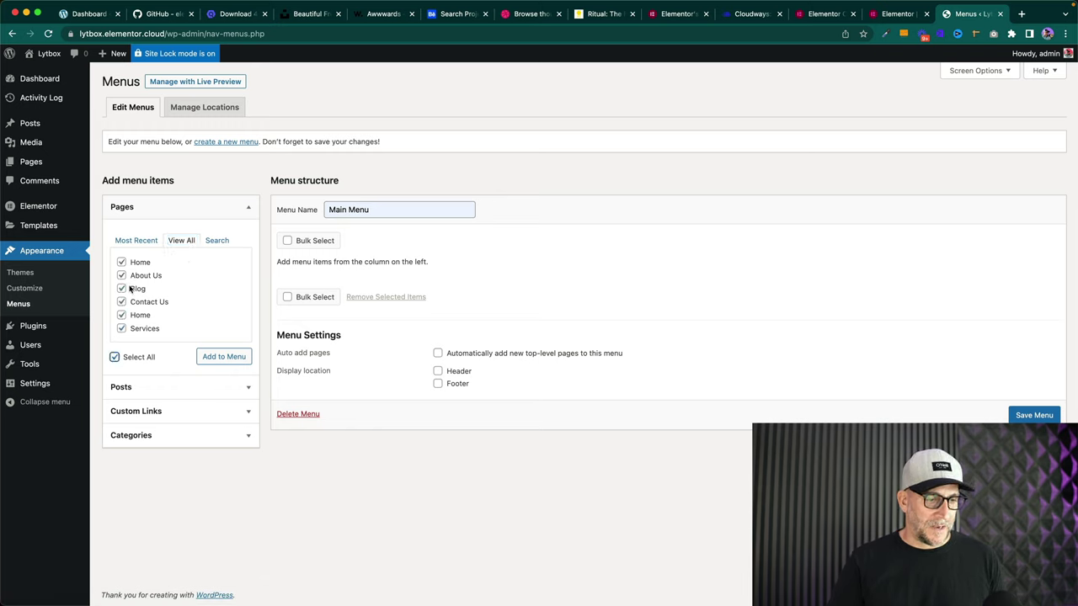
pyautogui.click(223, 357)
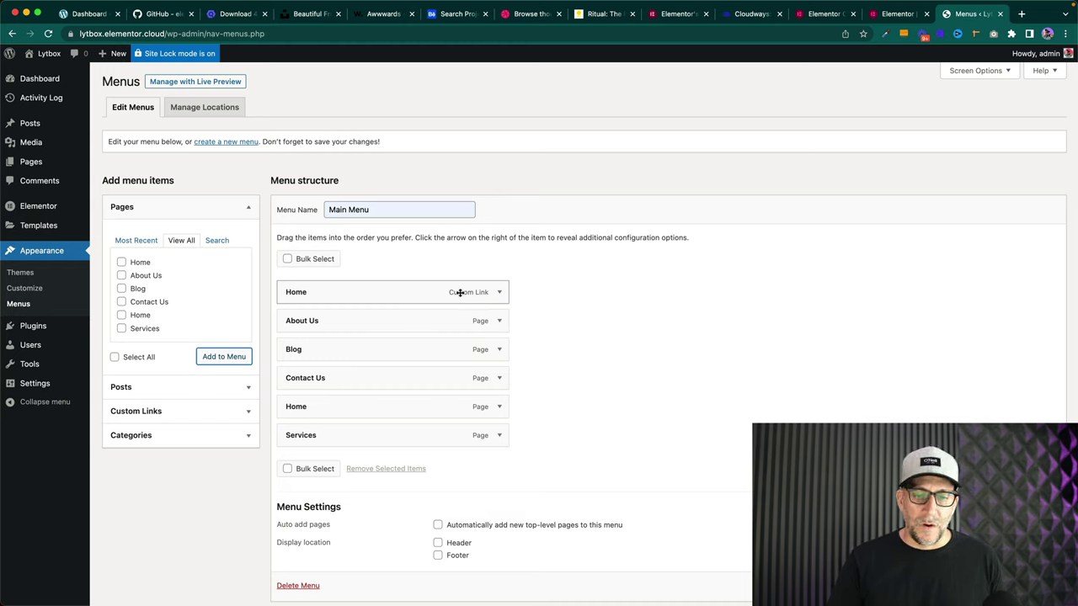
pyautogui.click(499, 293)
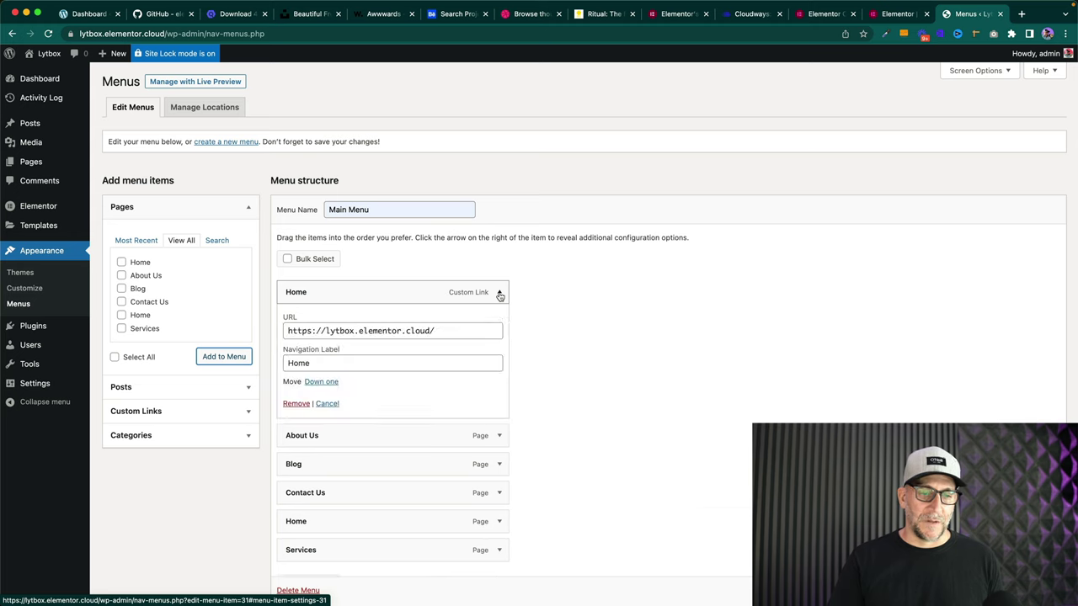
pyautogui.click(499, 293)
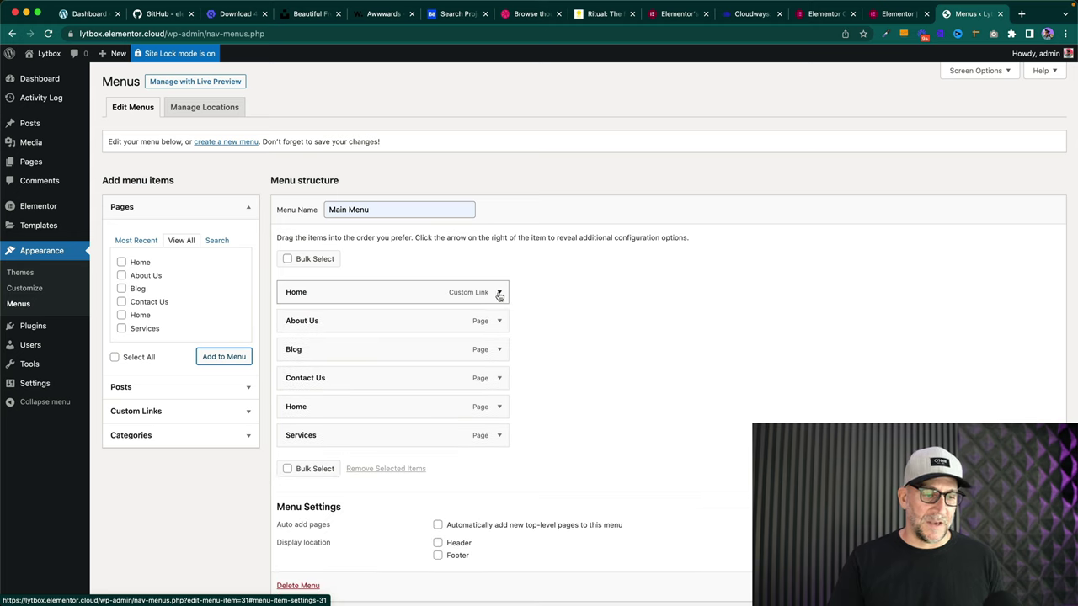
# - Add a custom link with URL "#" and link text "Services Dropdown" to the Main Menu
pyautogui.click(250, 416)
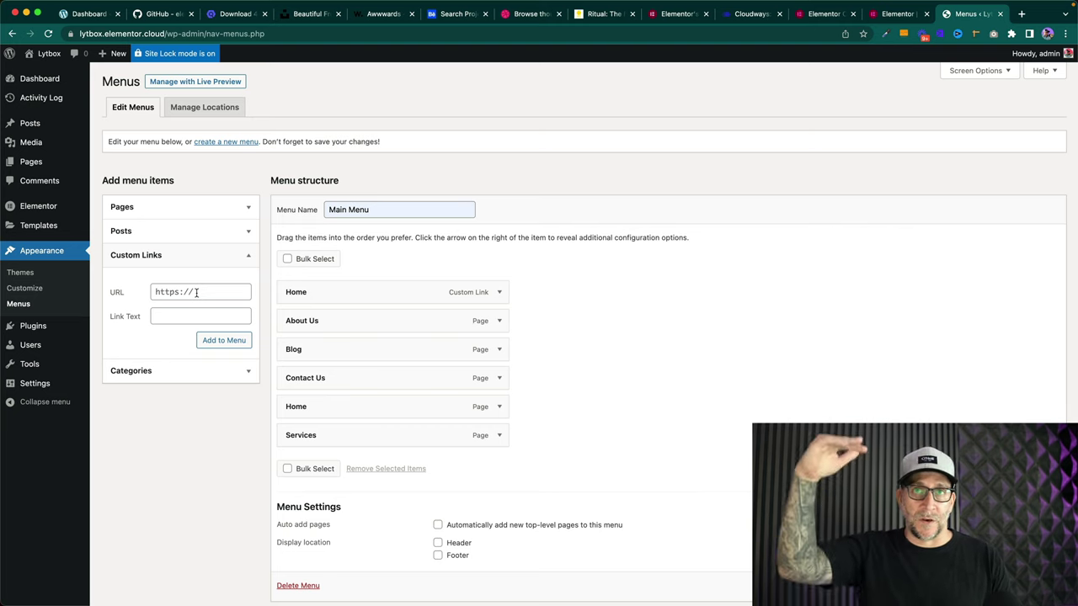
pyautogui.click(198, 294)
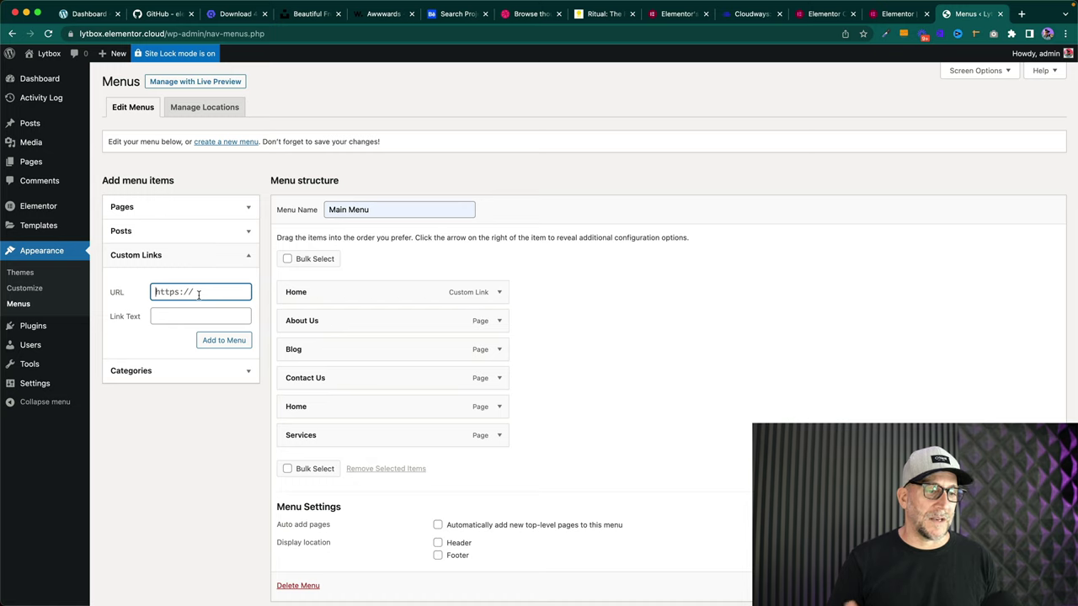
pyautogui.write('#')
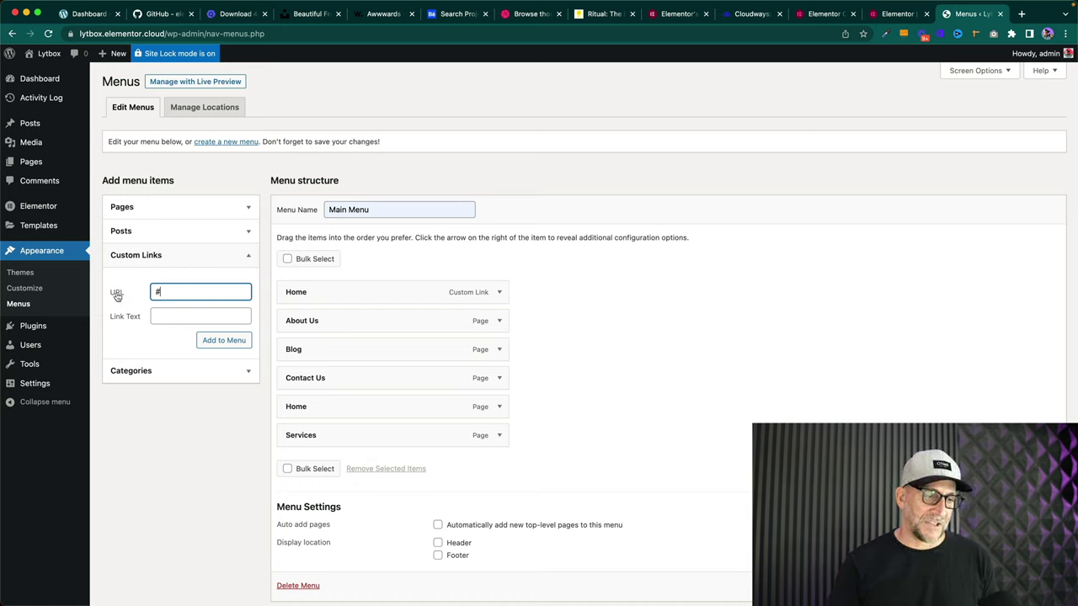
pyautogui.click(164, 314)
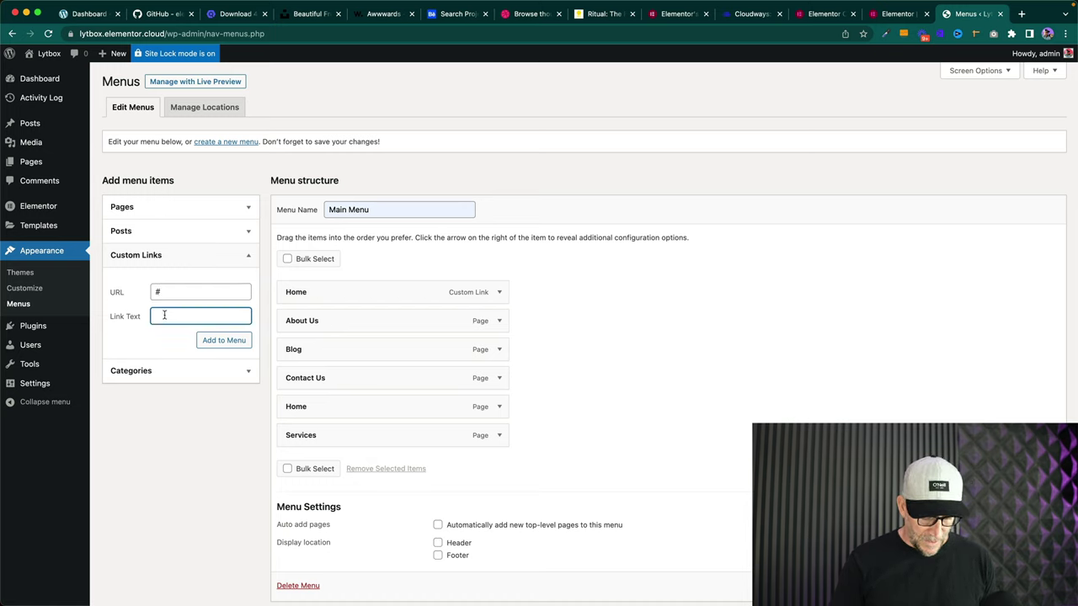
pyautogui.write('Services Dropdown')
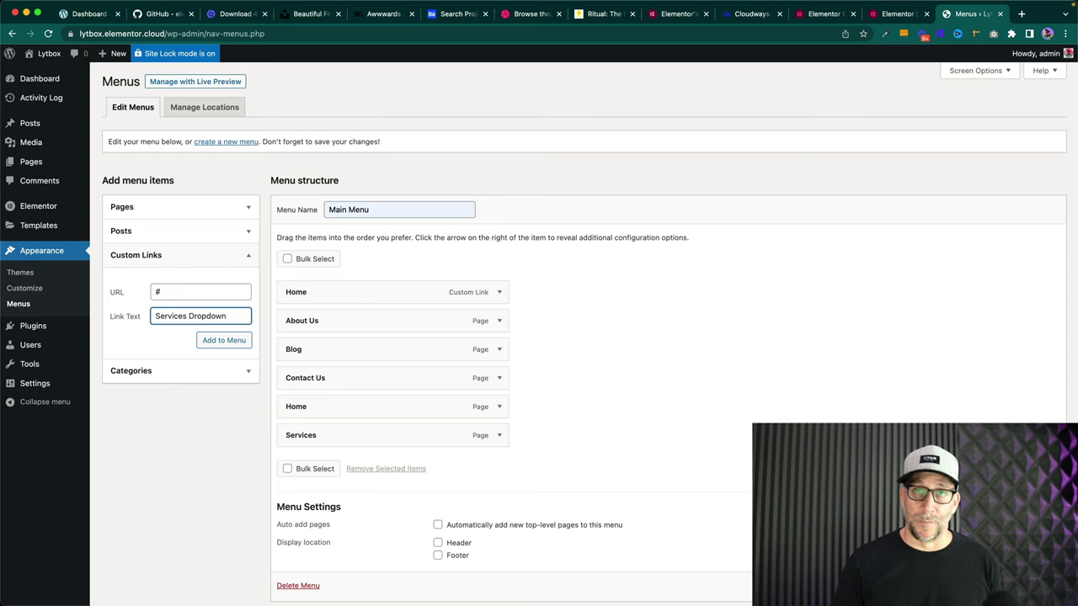
pyautogui.click(210, 345)
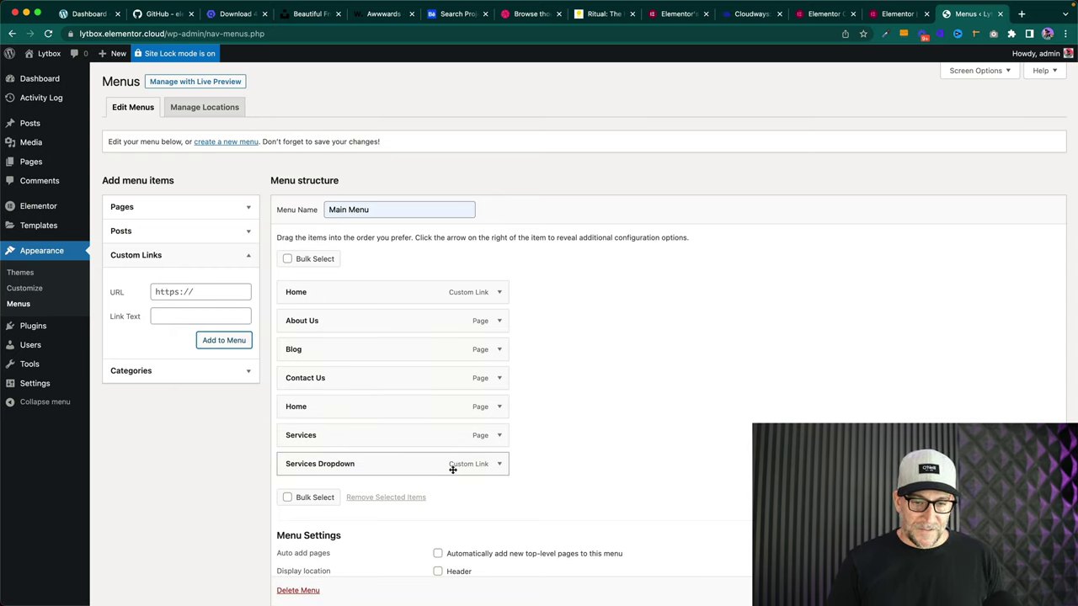
# - Move Services Dropdown directly below Home and nest the Services page under it as a sub item
pyautogui.moveTo(413, 464); pyautogui.dragTo(407, 318)
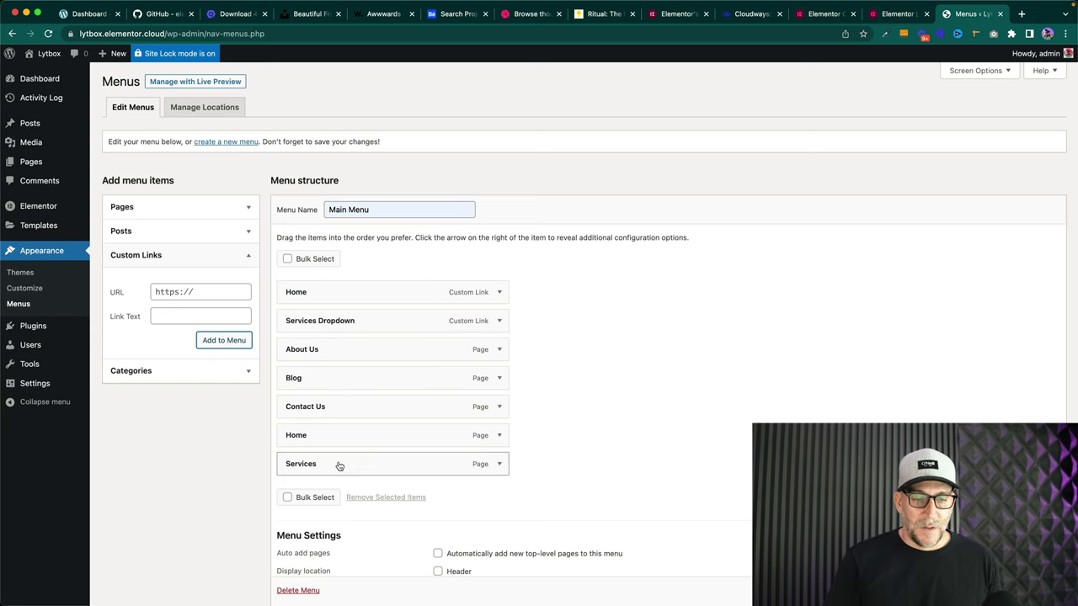
pyautogui.moveTo(339, 465); pyautogui.dragTo(368, 351)
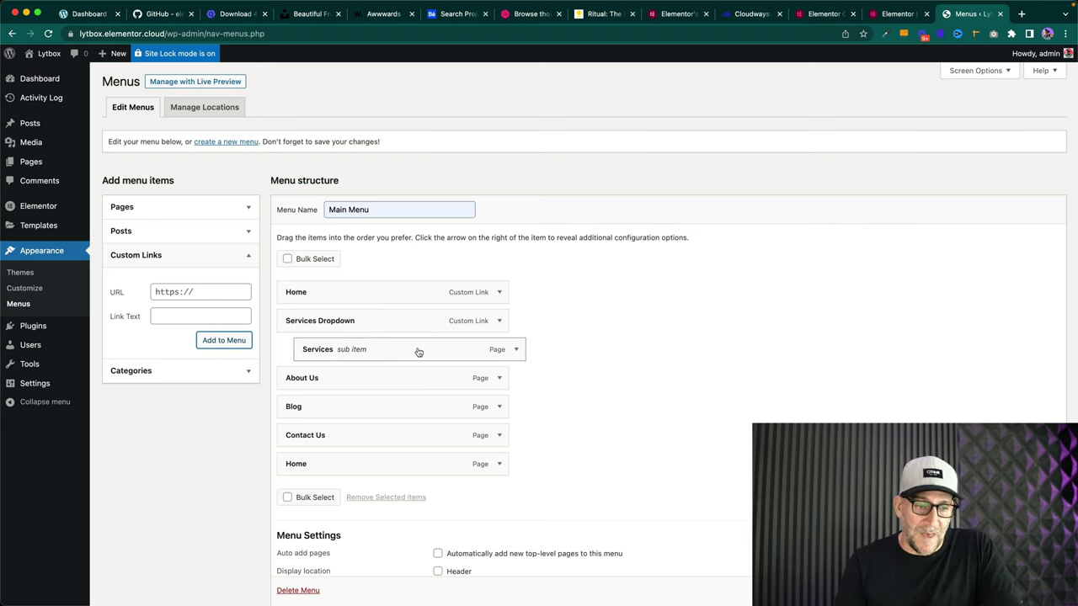
# - Return the Services page to the menu's top level and remove the Services Dropdown item
pyautogui.moveTo(418, 352); pyautogui.dragTo(400, 350)
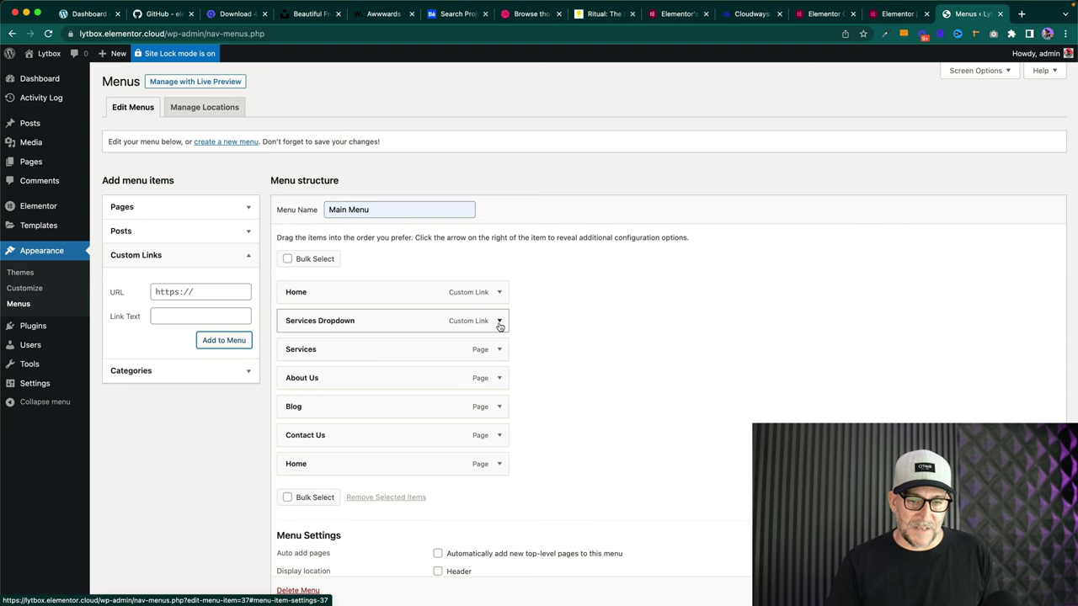
pyautogui.click(499, 322)
pyautogui.click(296, 435)
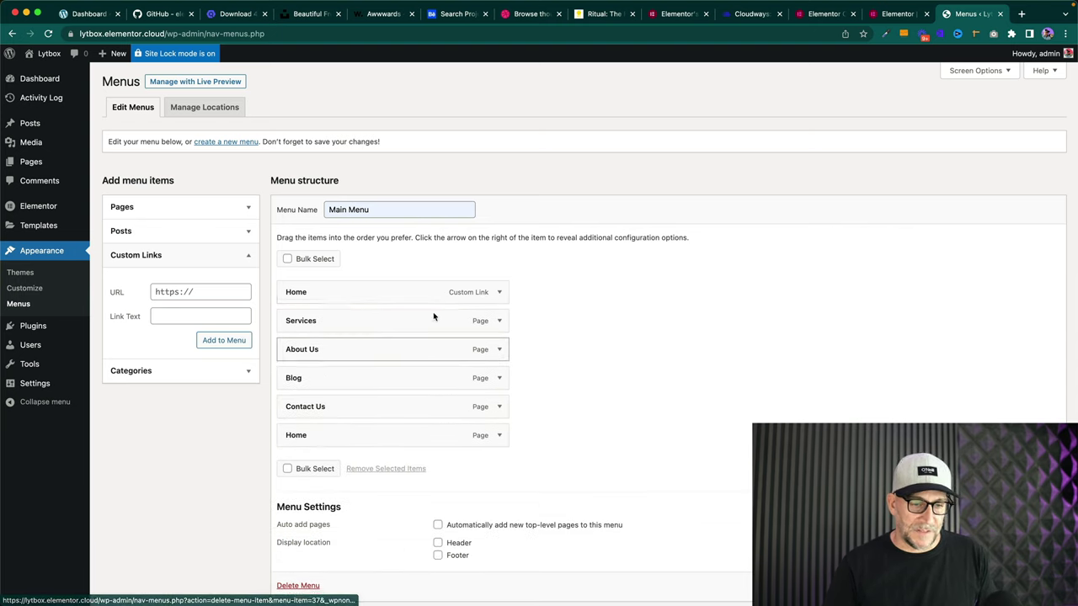
# - Replace the Home custom link with the Home page as the first menu item and save the menu
pyautogui.click(499, 292)
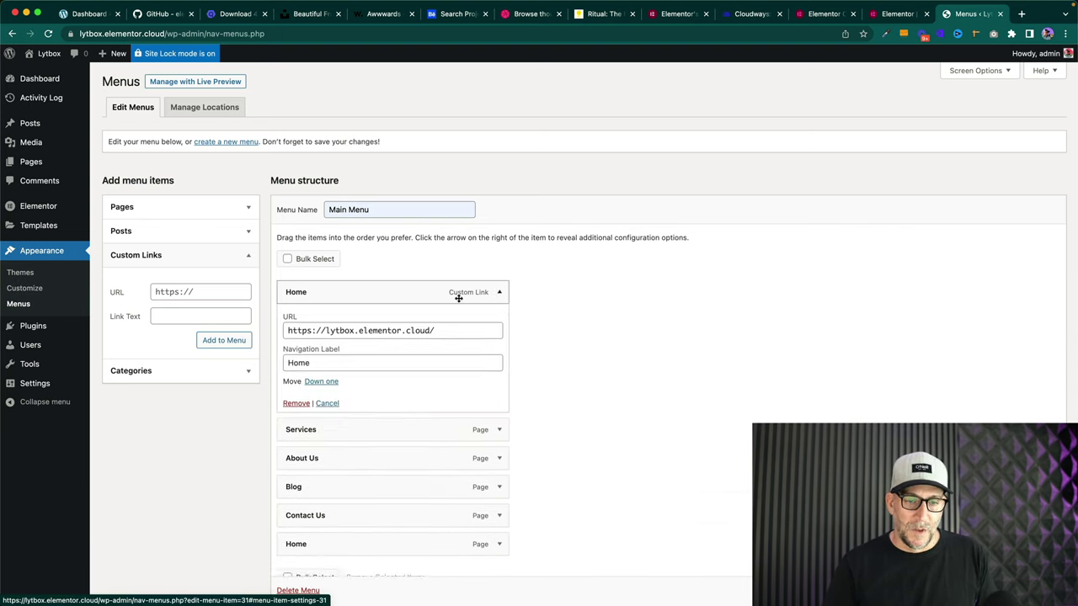
pyautogui.click(295, 404)
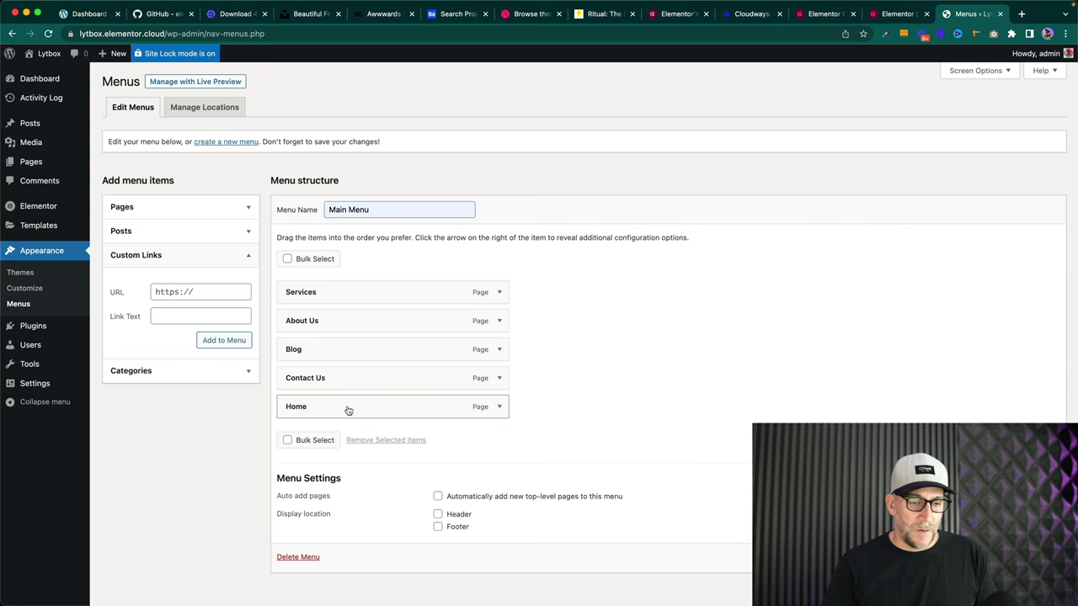
pyautogui.moveTo(348, 410); pyautogui.dragTo(348, 292)
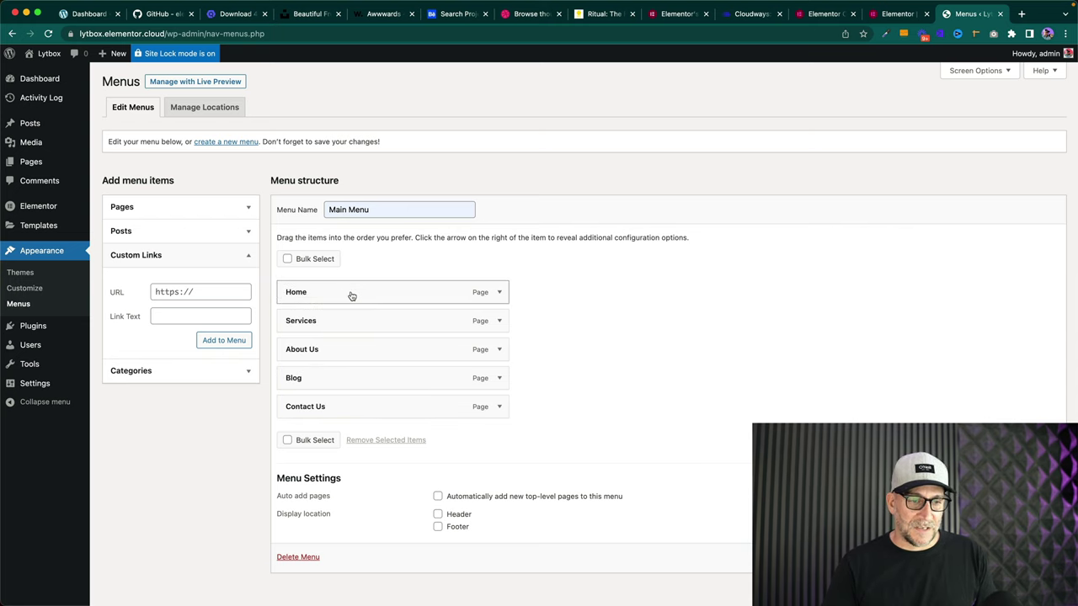
pyautogui.hotkey('ctrl', 'Right')
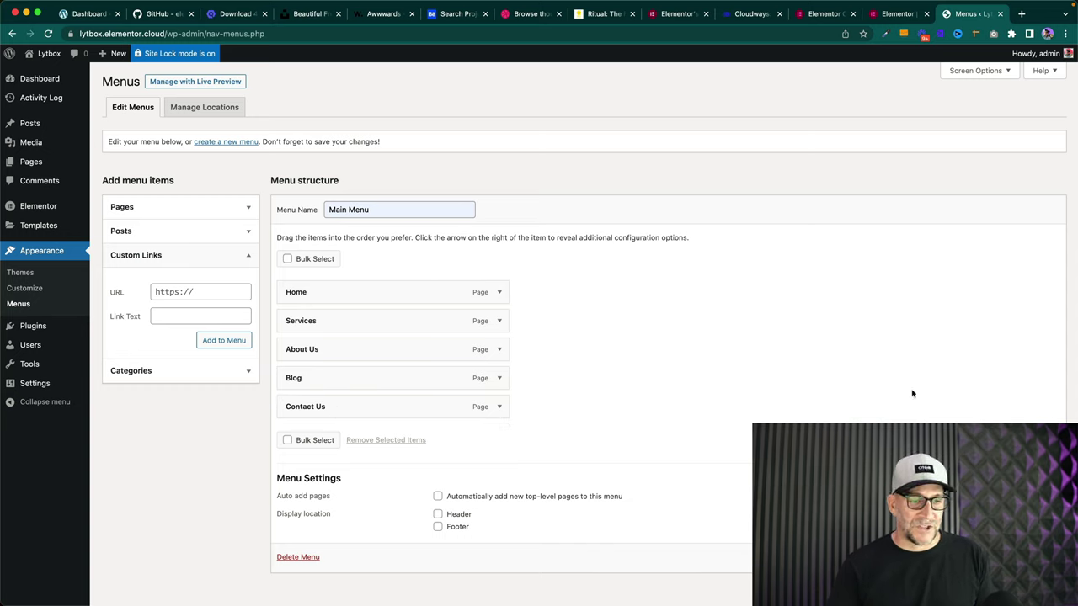
pyautogui.press('super+r')
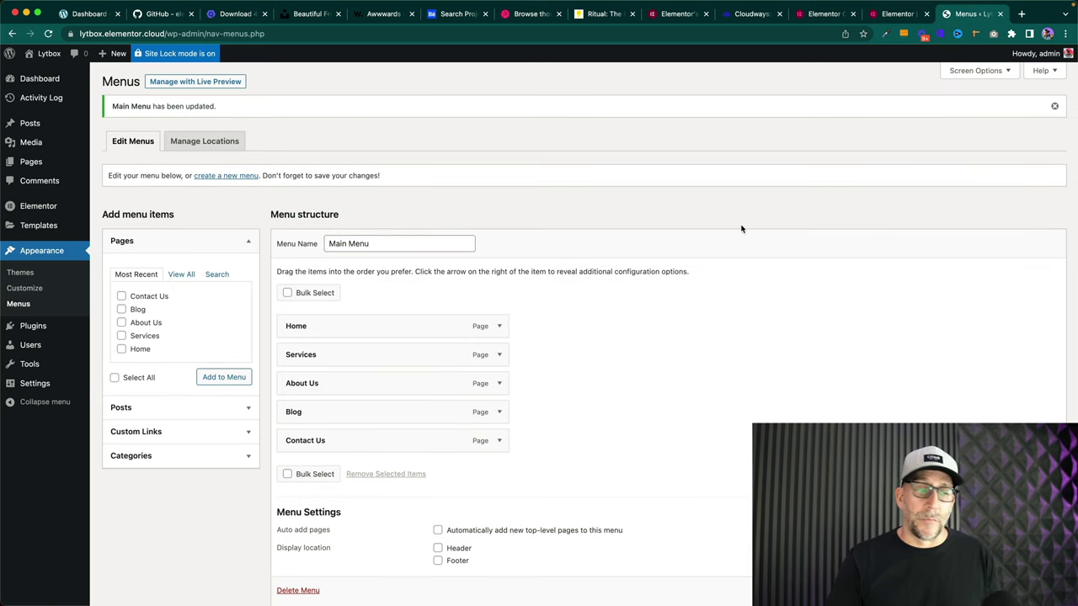
# - Set the site title to "Lytbox Tutorial" in the Customizer's Site Identity settings
pyautogui.click(20, 290)
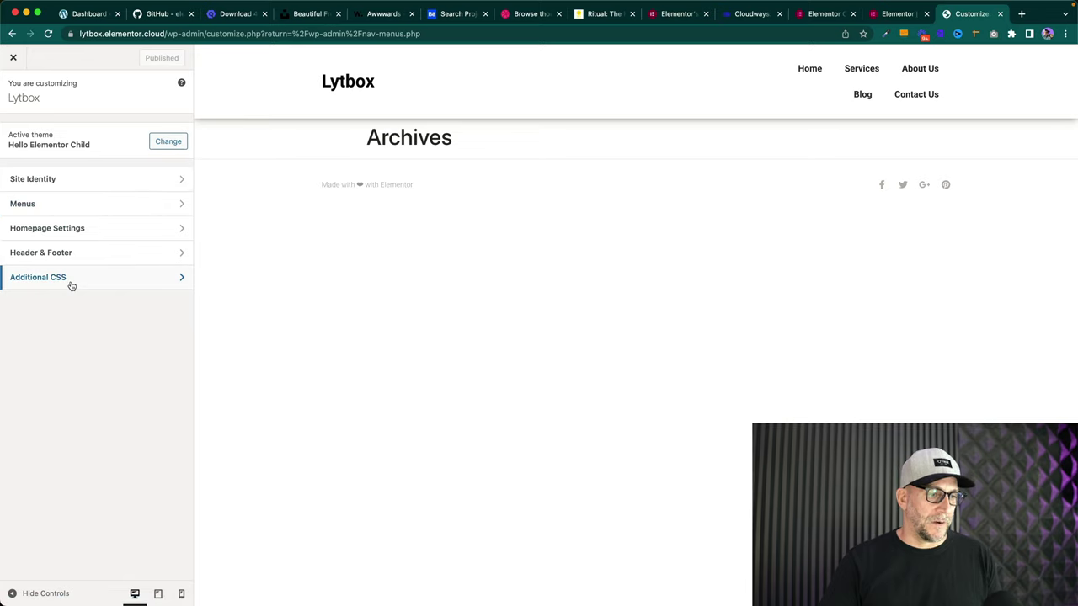
pyautogui.click(155, 181)
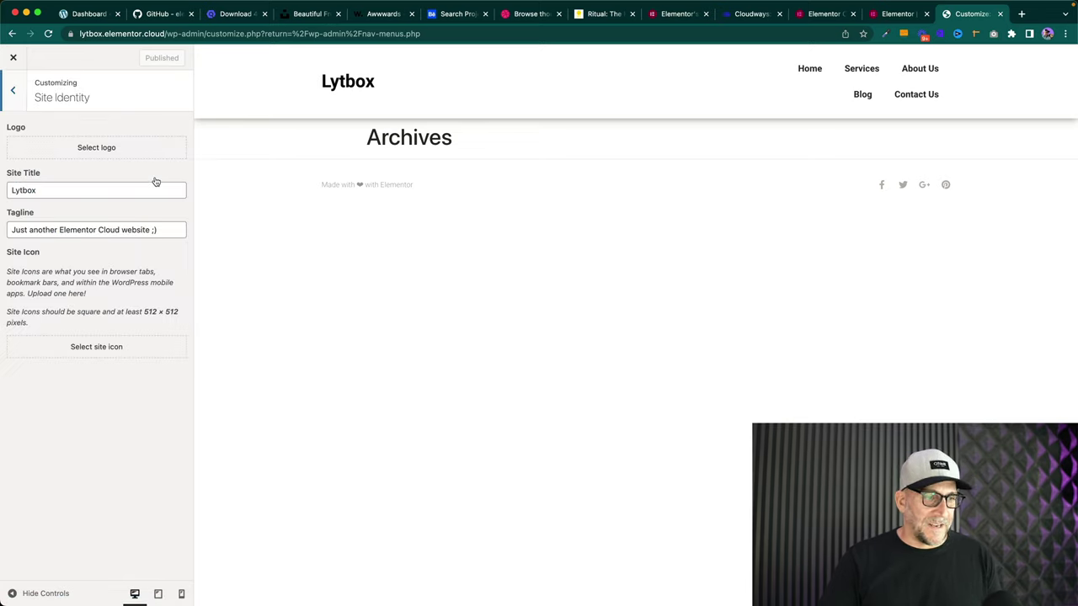
pyautogui.click(52, 193)
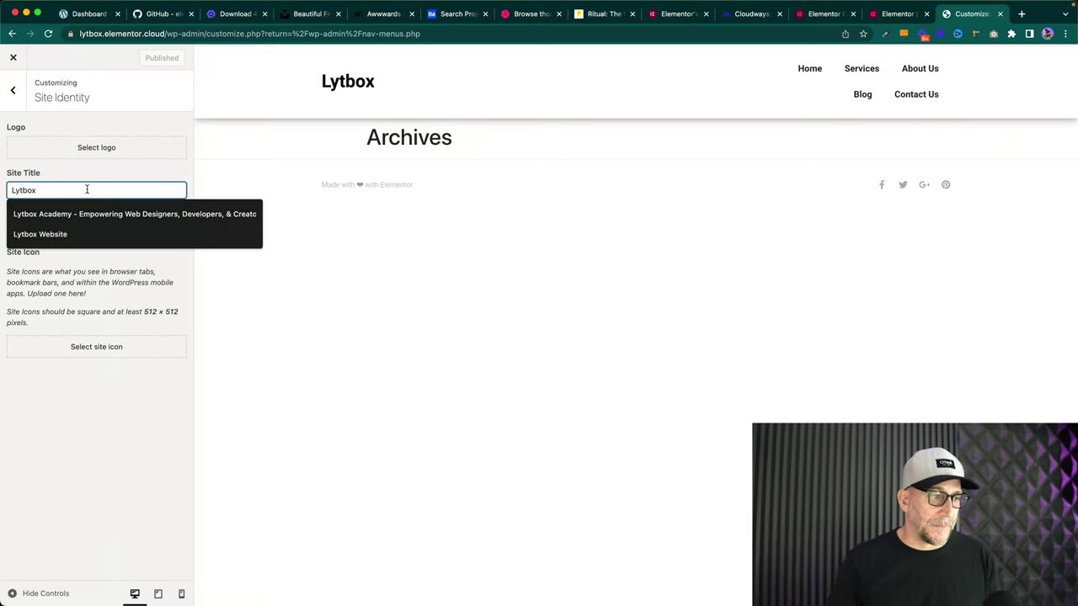
pyautogui.write('Tu')
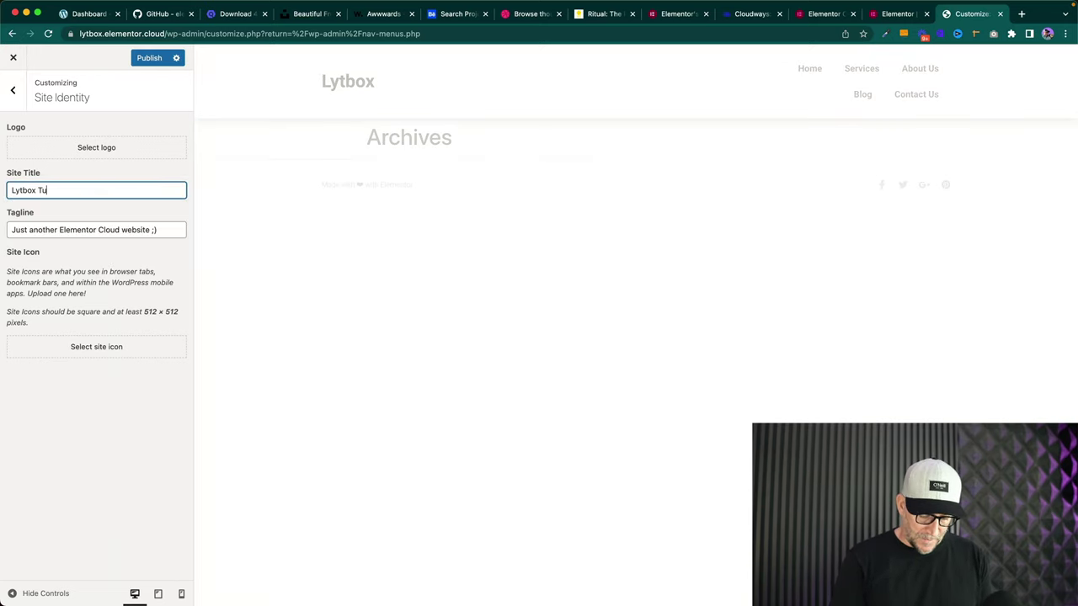
pyautogui.write('torila')
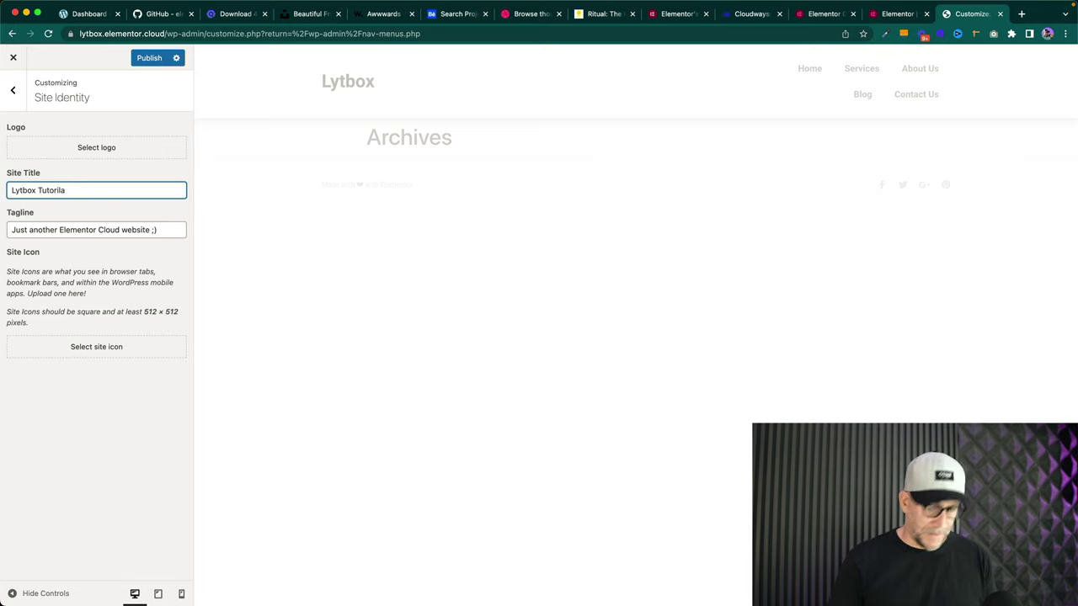
pyautogui.press('BackSpace')
pyautogui.press('BackSpace')
pyautogui.write('al')
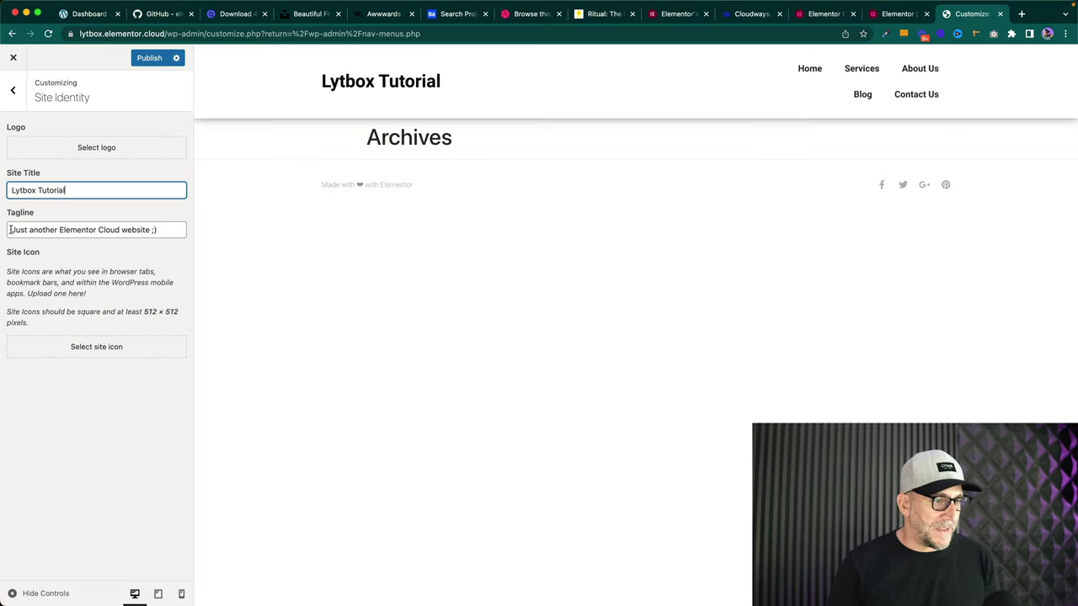
pyautogui.moveTo(10, 230); pyautogui.dragTo(176, 235)
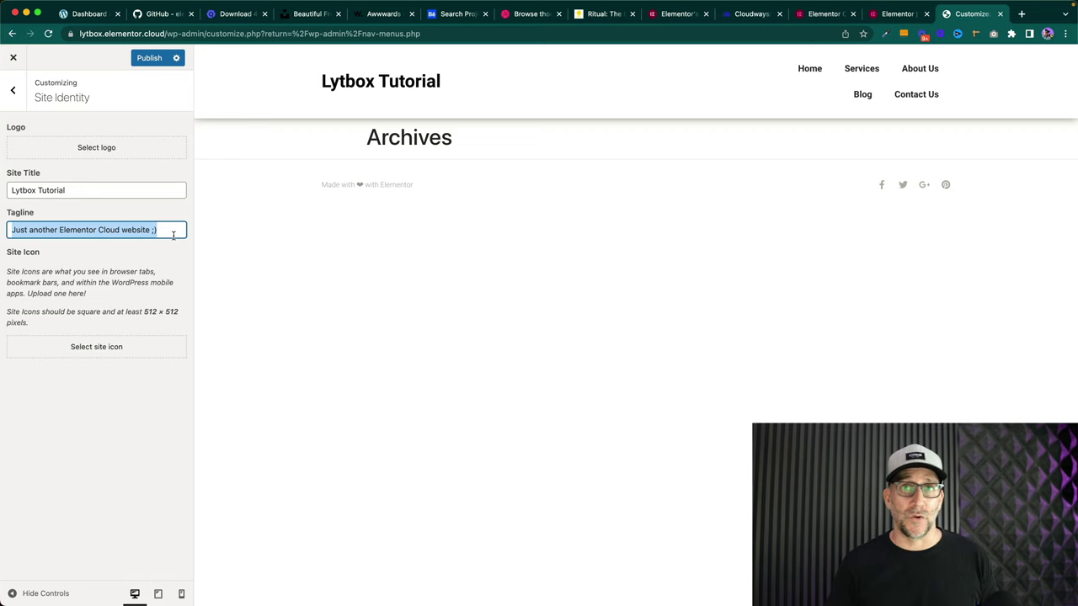
pyautogui.click(76, 149)
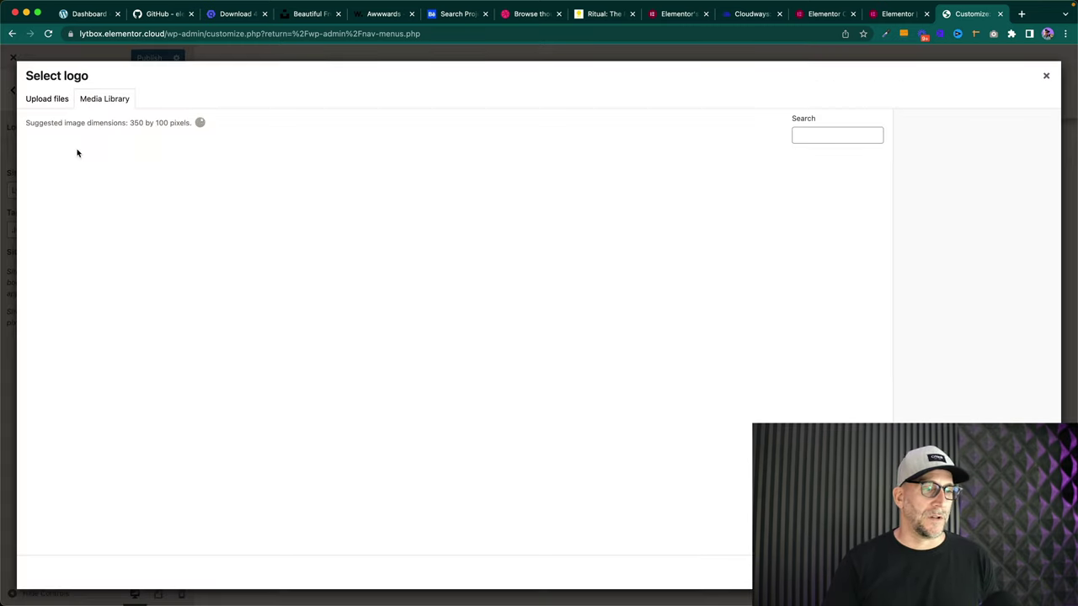
pyautogui.click(42, 105)
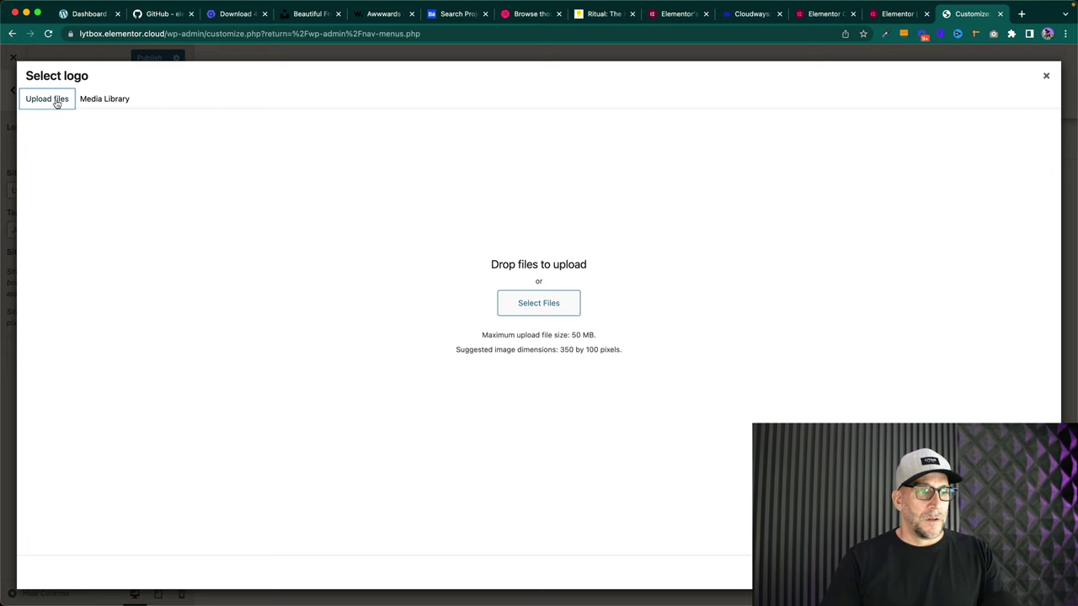
pyautogui.click(534, 304)
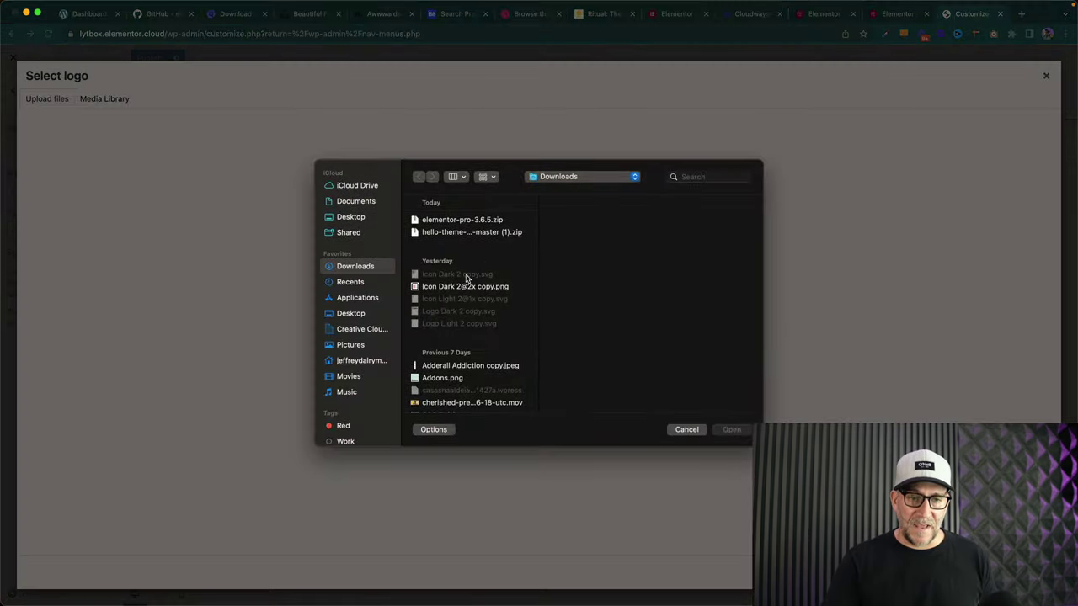
pyautogui.click(455, 287)
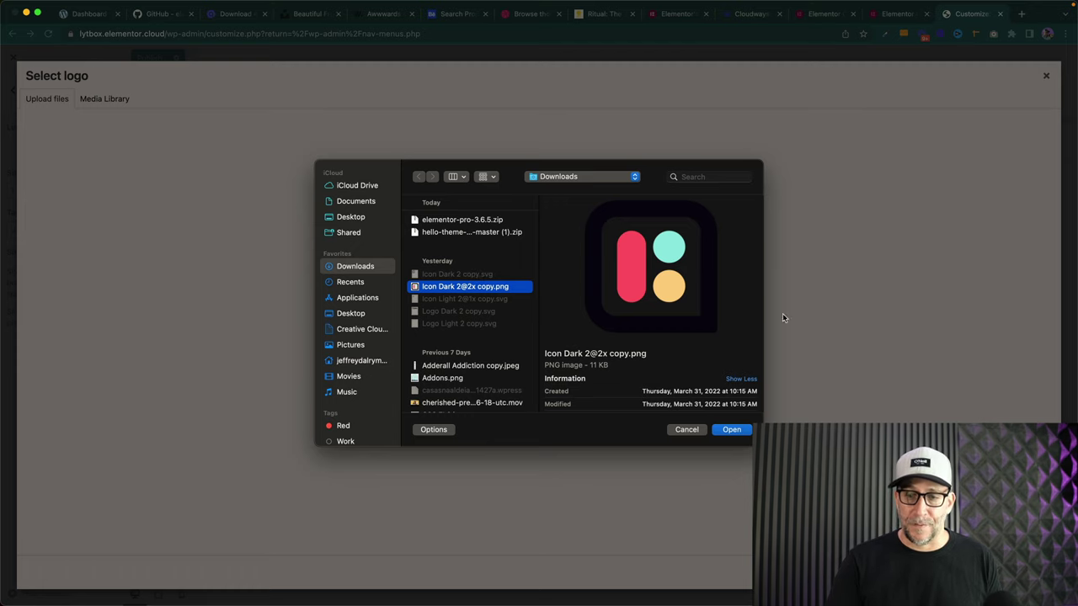
pyautogui.click(676, 432)
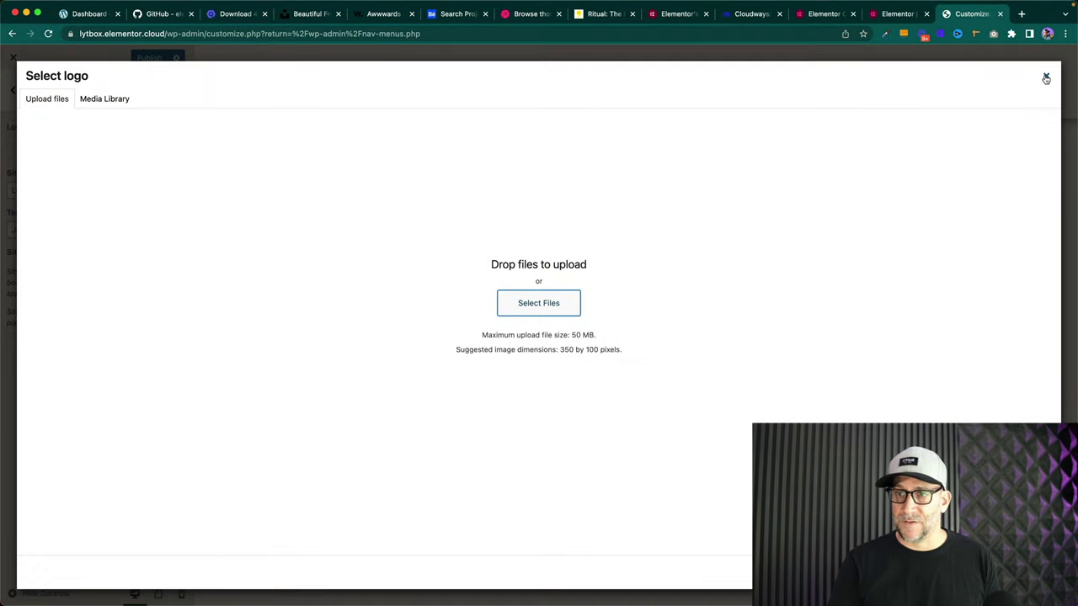
pyautogui.click(1045, 75)
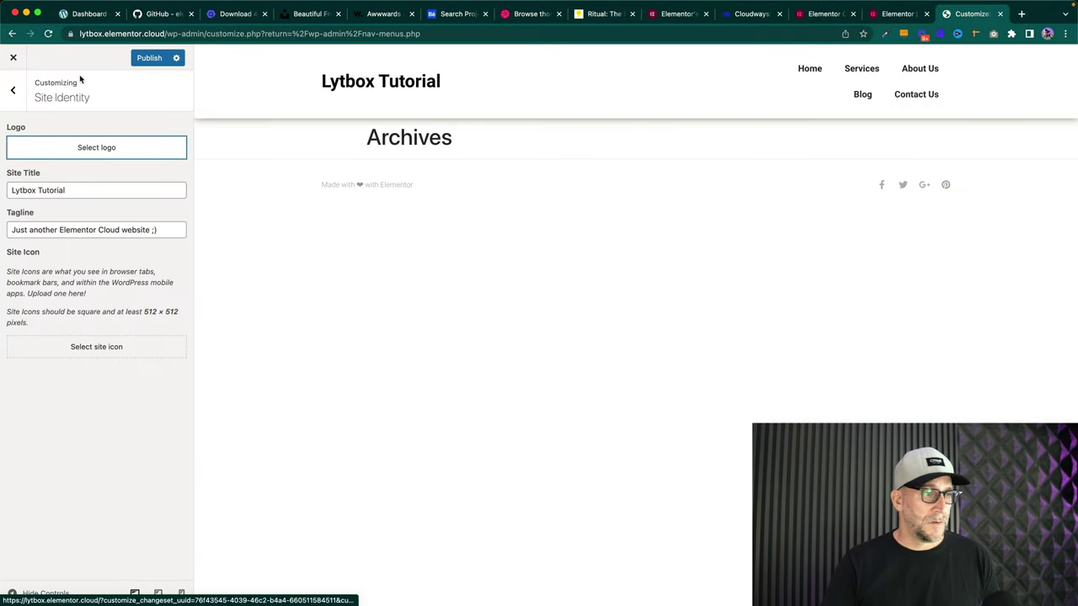
# - Publish the Site Identity changes and close the Customizer
pyautogui.click(132, 57)
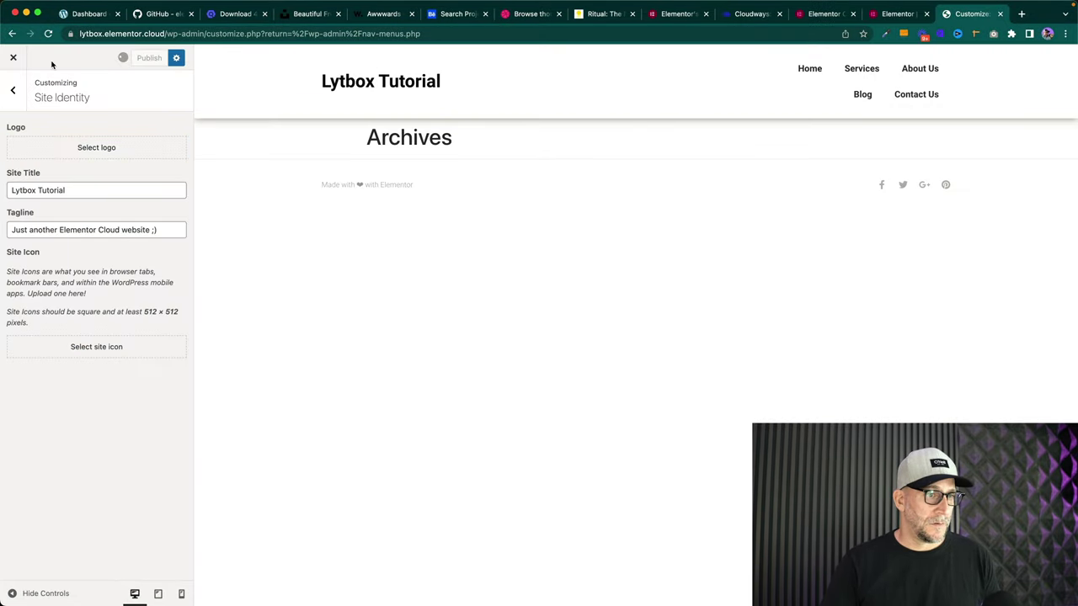
pyautogui.click(10, 61)
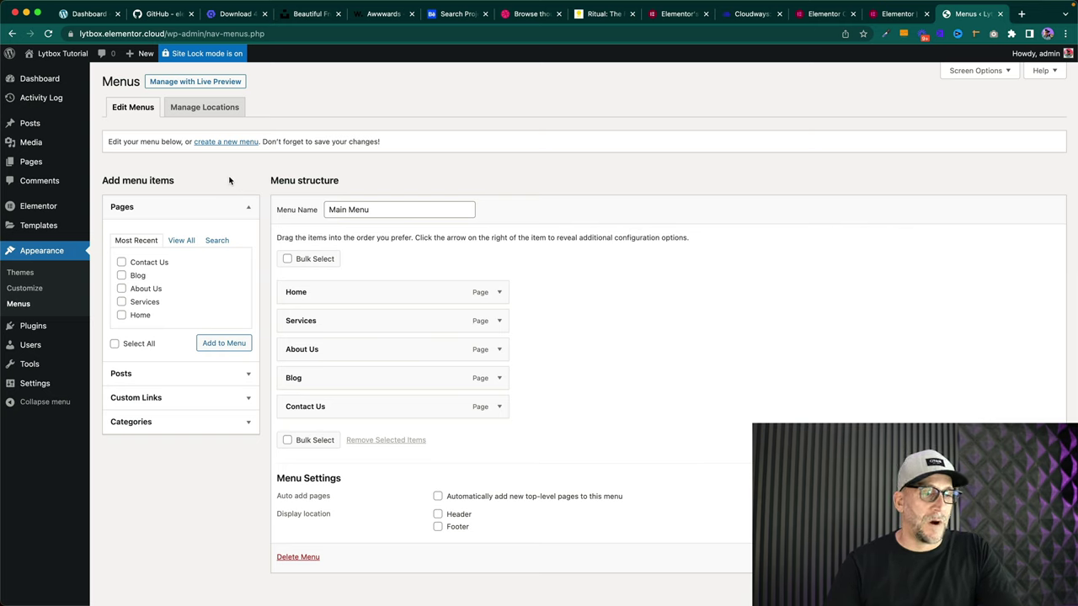
# - Try to upload "Icon Dark 2 copy.svg" from the Downloads folder to the Media Library
pyautogui.click(33, 145)
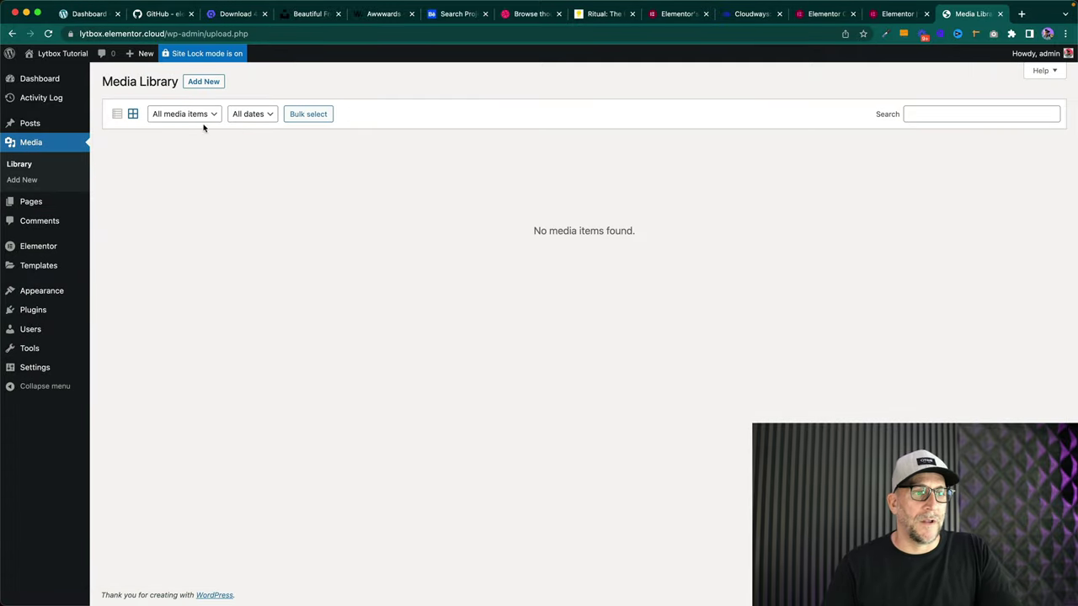
pyautogui.click(203, 82)
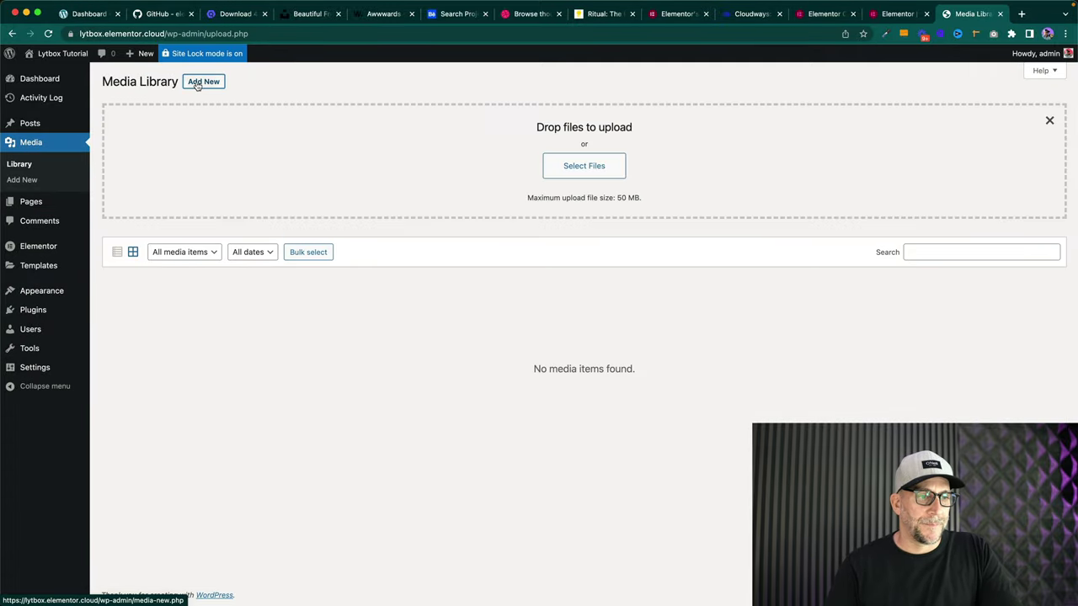
pyautogui.click(581, 165)
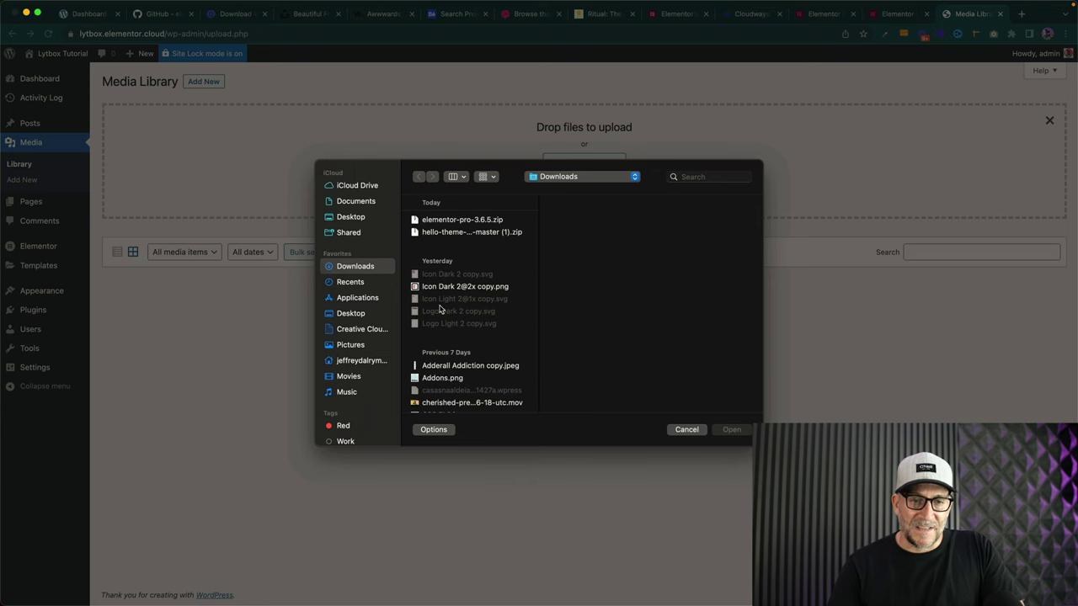
pyautogui.click(685, 430)
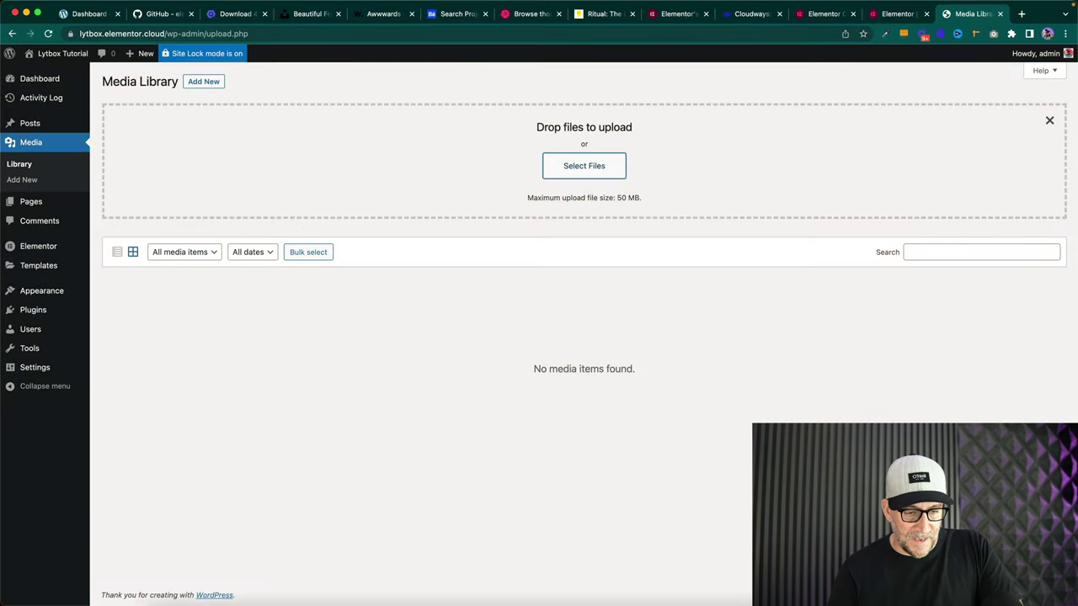
pyautogui.click(152, 581)
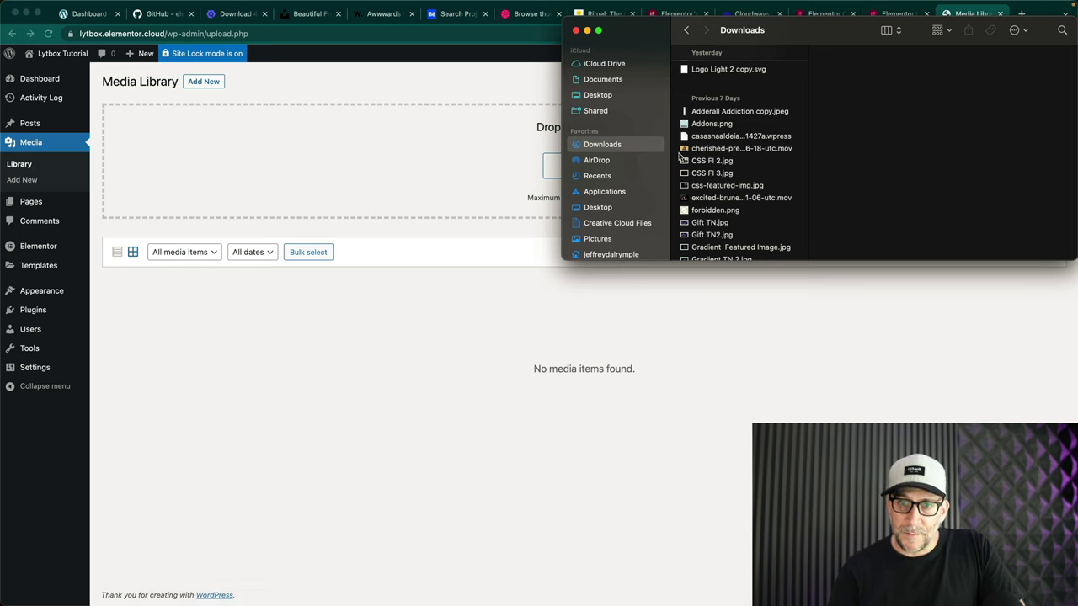
pyautogui.scroll(5, 749, 138)
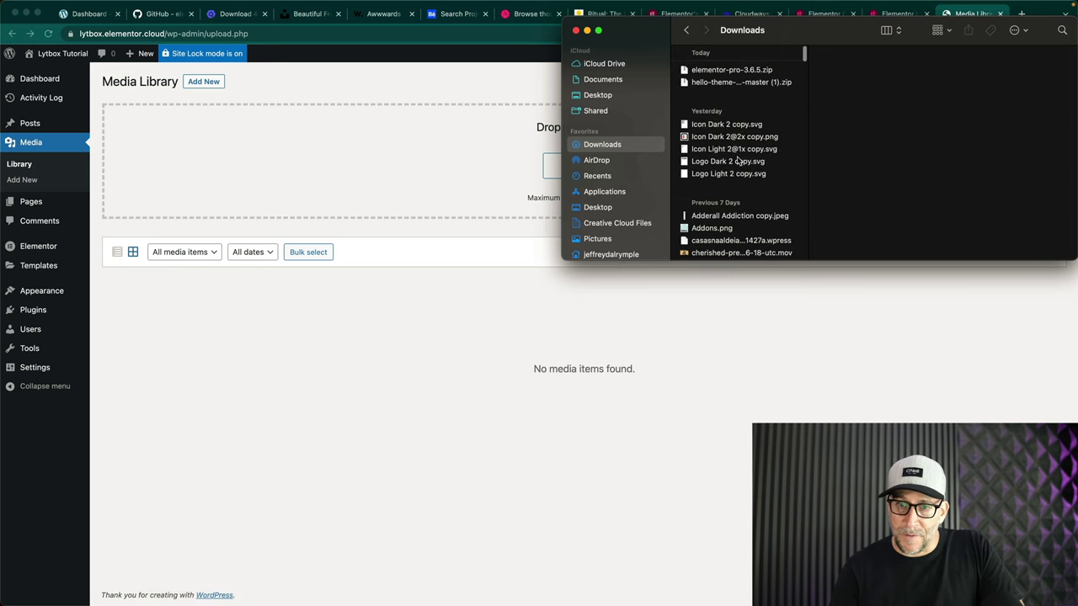
pyautogui.moveTo(728, 125); pyautogui.dragTo(472, 269)
pyautogui.moveTo(114, 127); pyautogui.dragTo(284, 130)
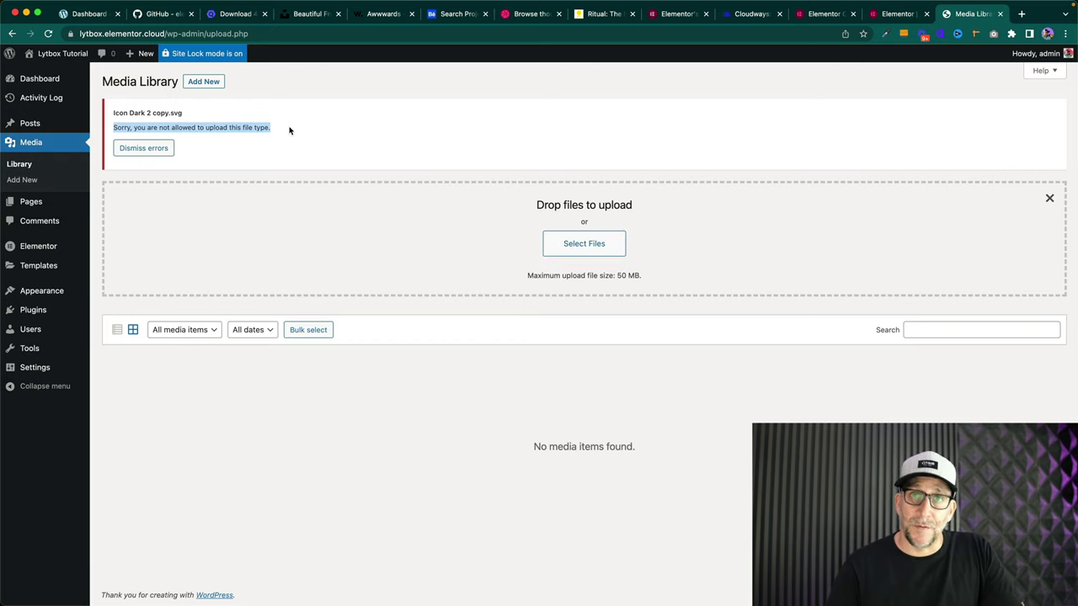
pyautogui.click(288, 130)
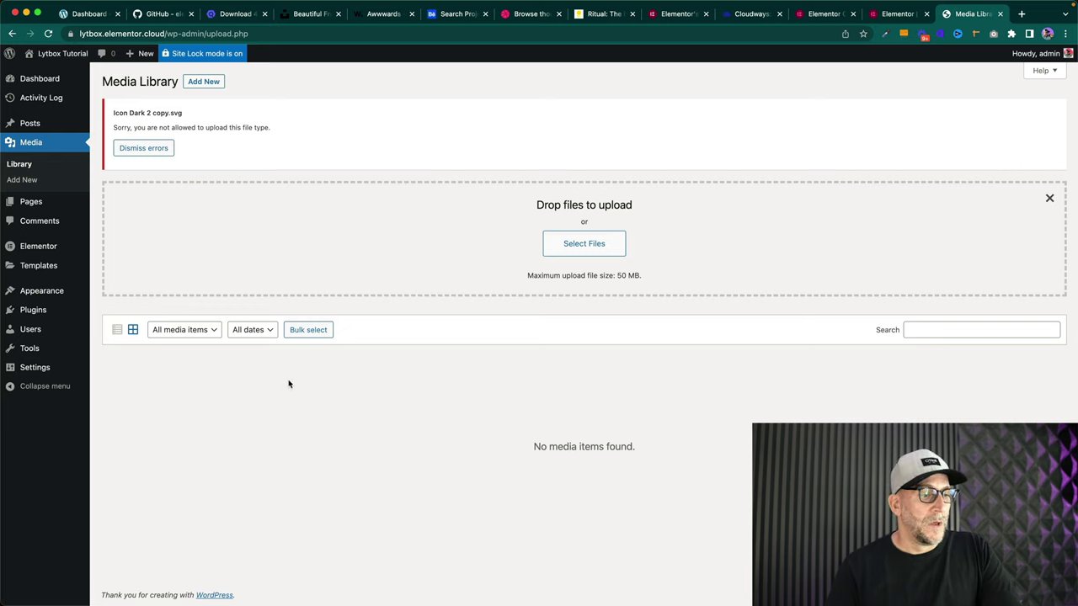
# - Search the plugin directory for "svg", then install and activate the SVG Support plugin by Benbodhi
pyautogui.click(35, 311)
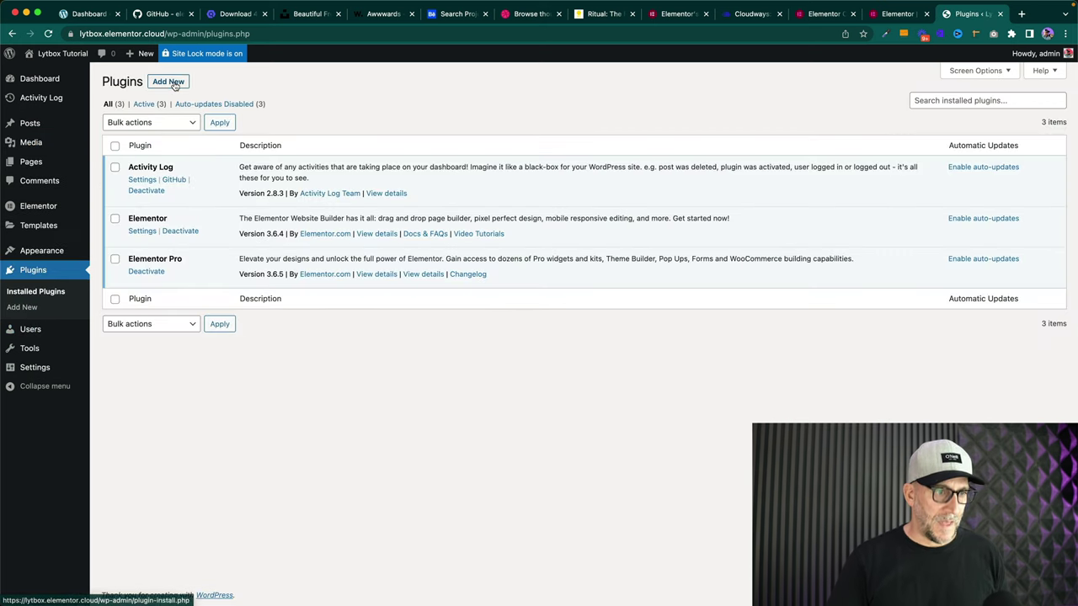
pyautogui.click(173, 82)
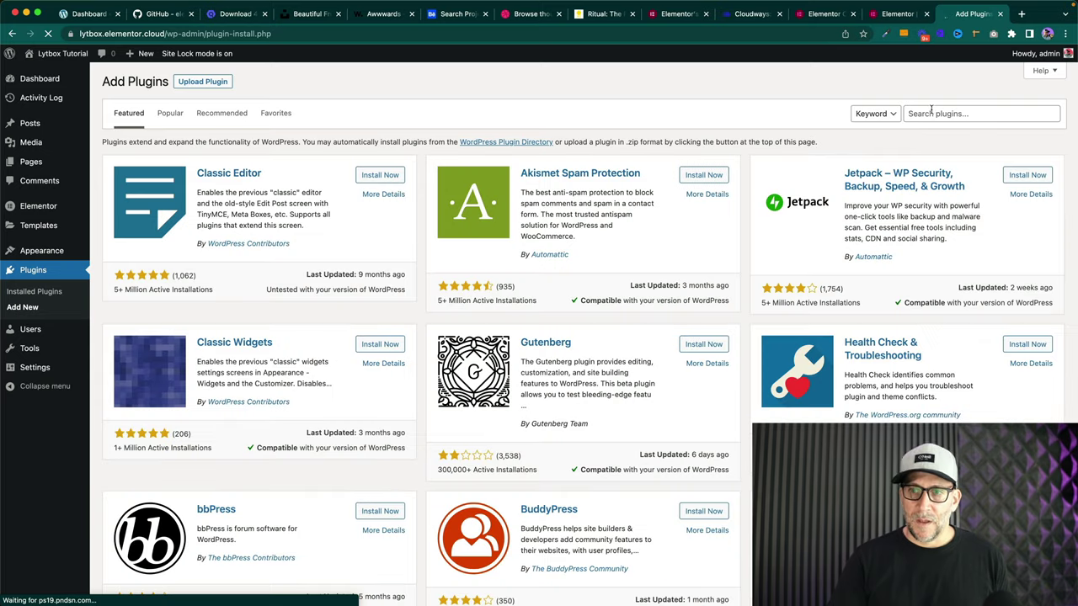
pyautogui.click(930, 113)
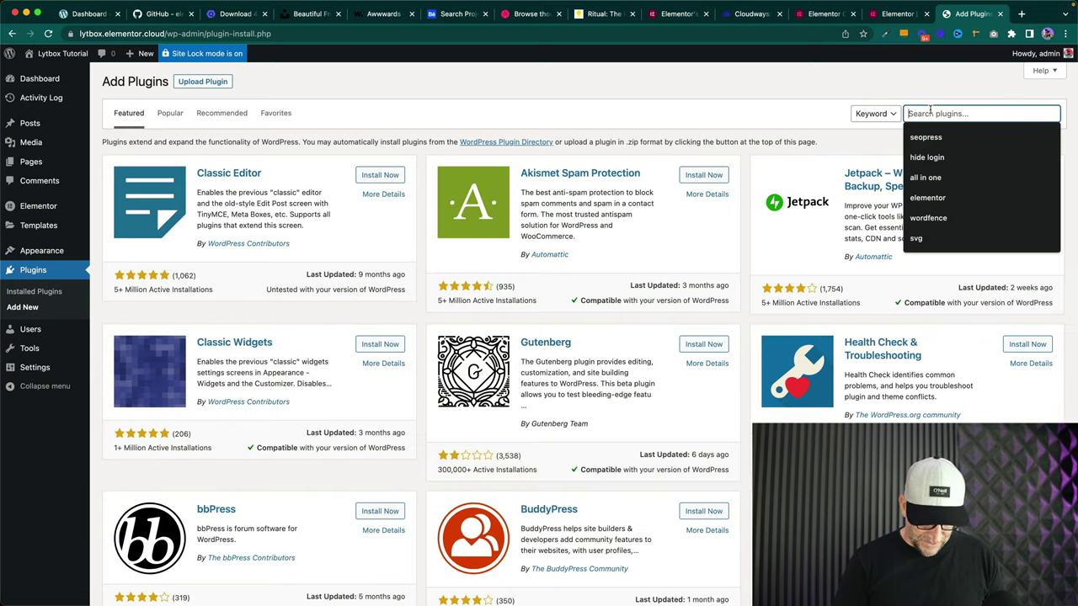
pyautogui.write('svg')
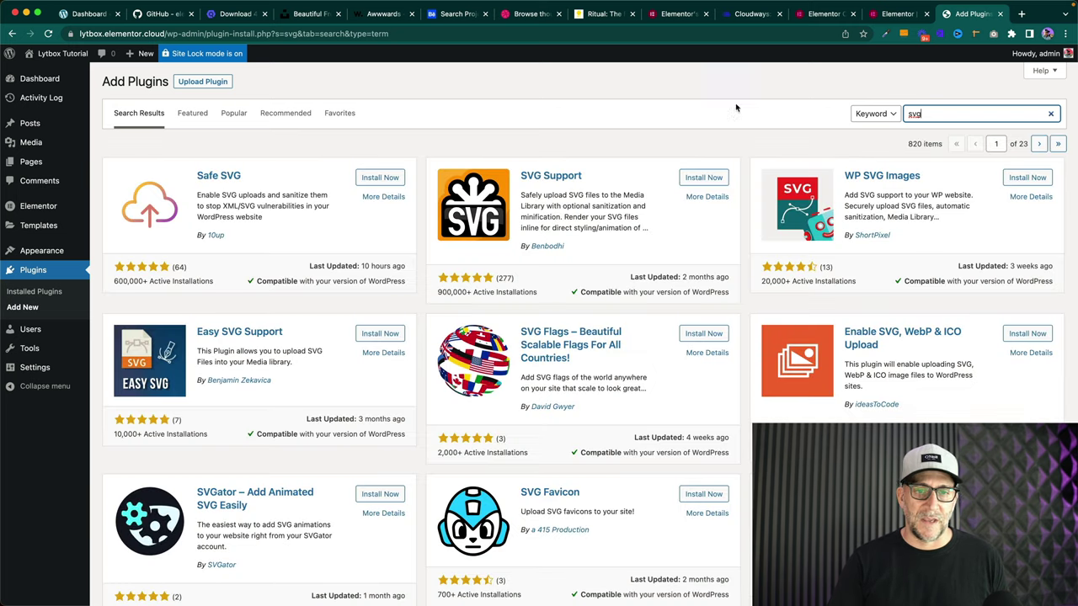
pyautogui.click(695, 178)
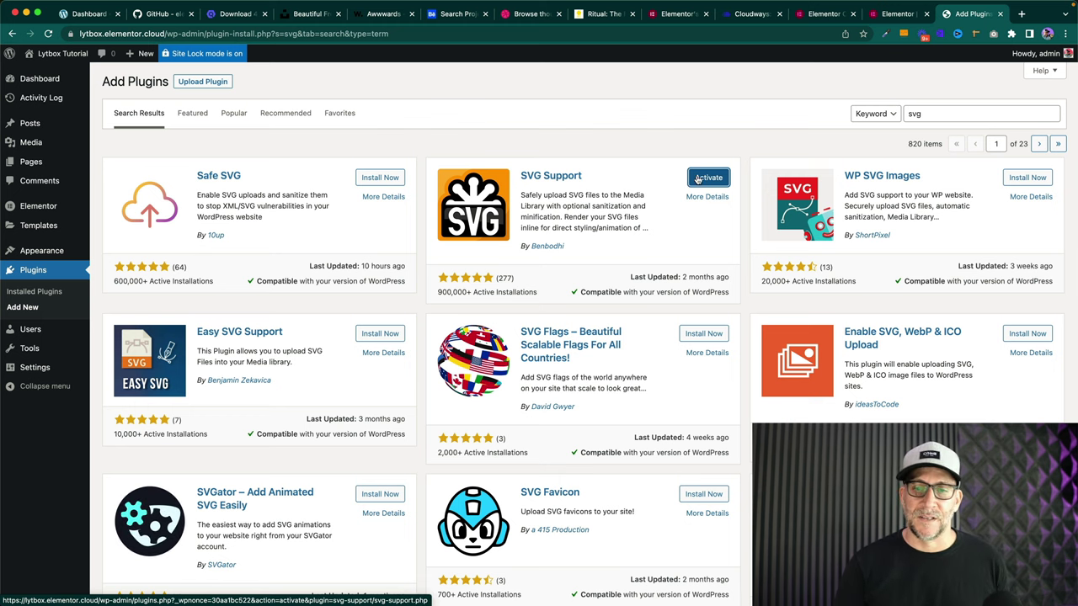
pyautogui.click(709, 177)
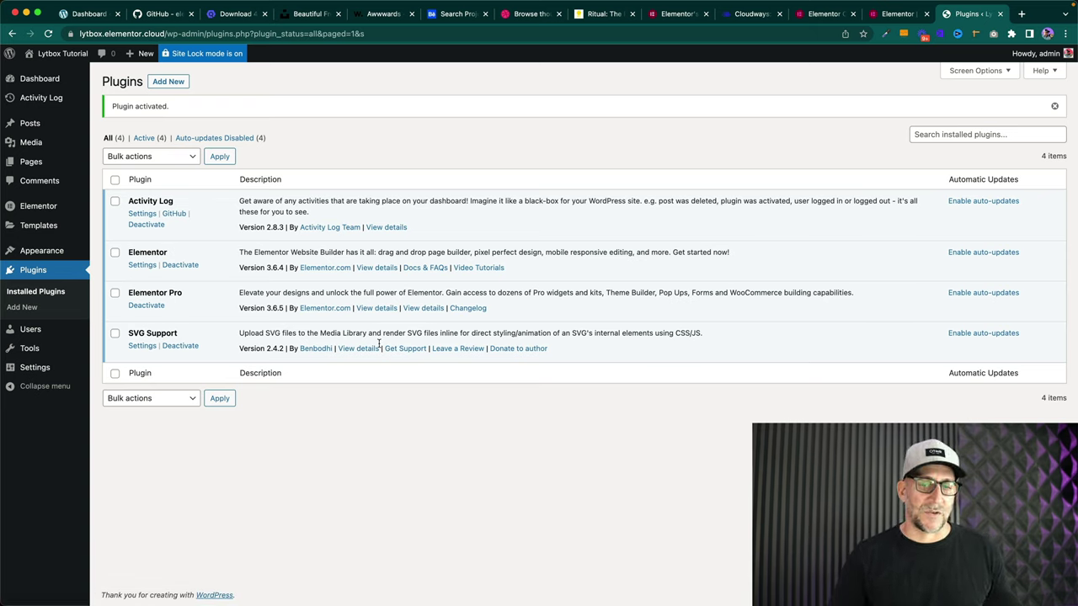
# - Upload the five icon and logo files from the Downloads folder through the logo selection in the Customizer's Site Identity settings
pyautogui.moveTo(49, 254)
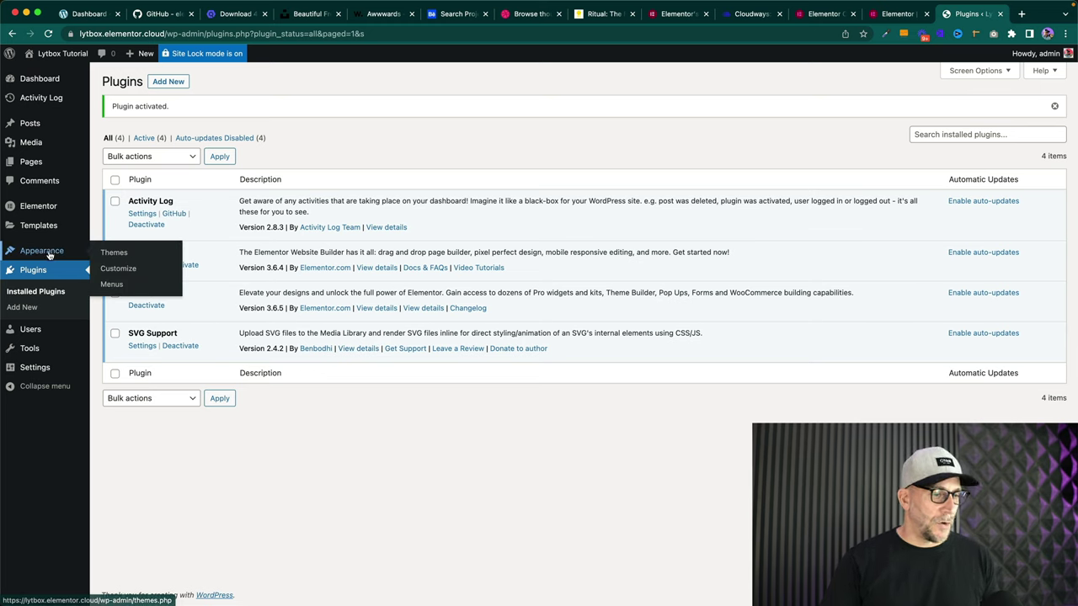
pyautogui.click(119, 270)
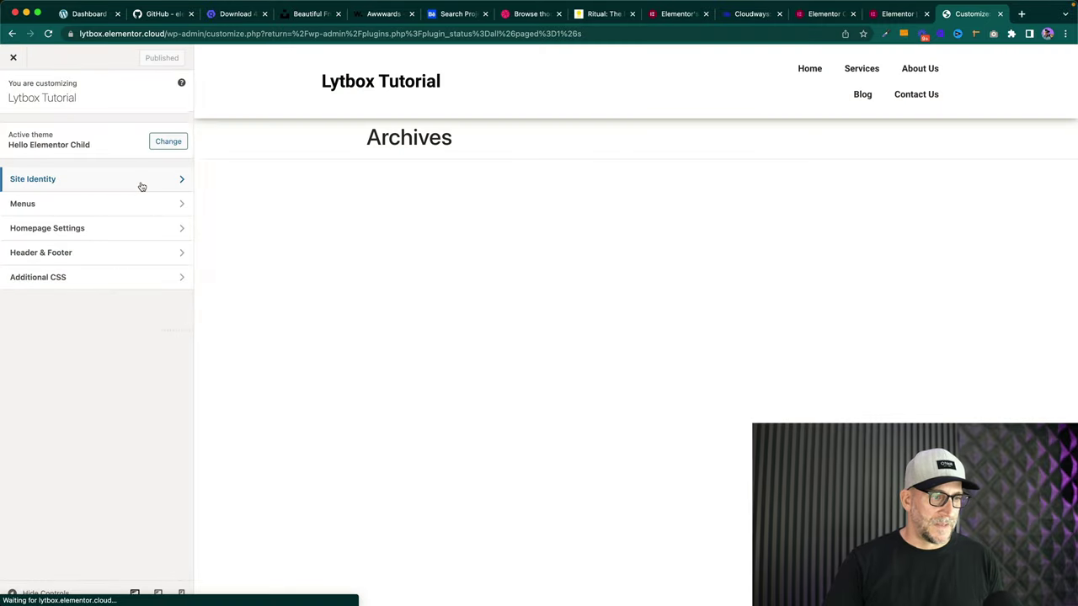
pyautogui.click(141, 187)
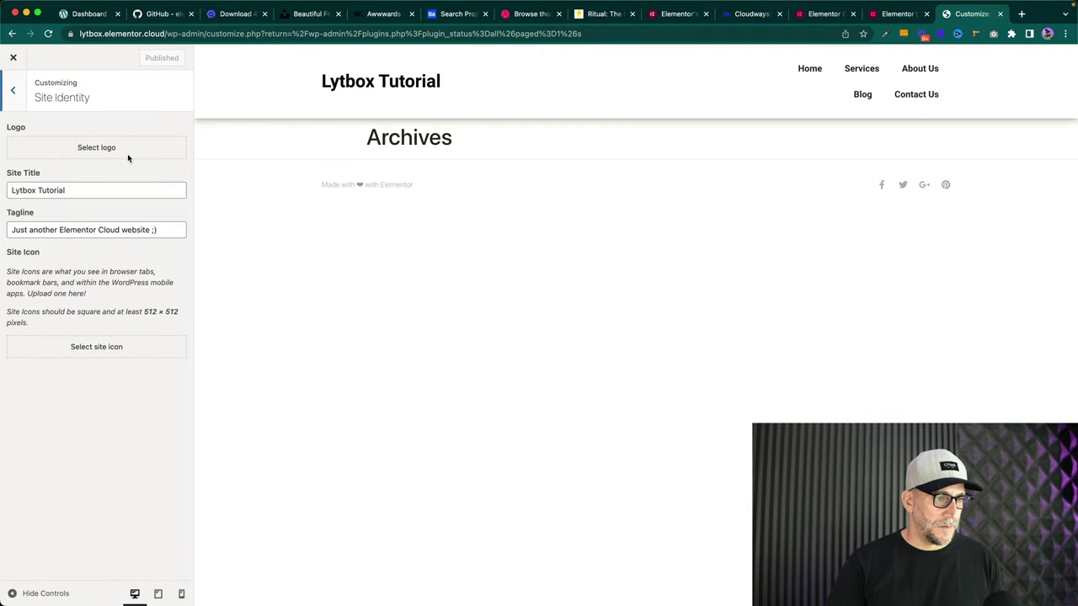
pyautogui.click(95, 149)
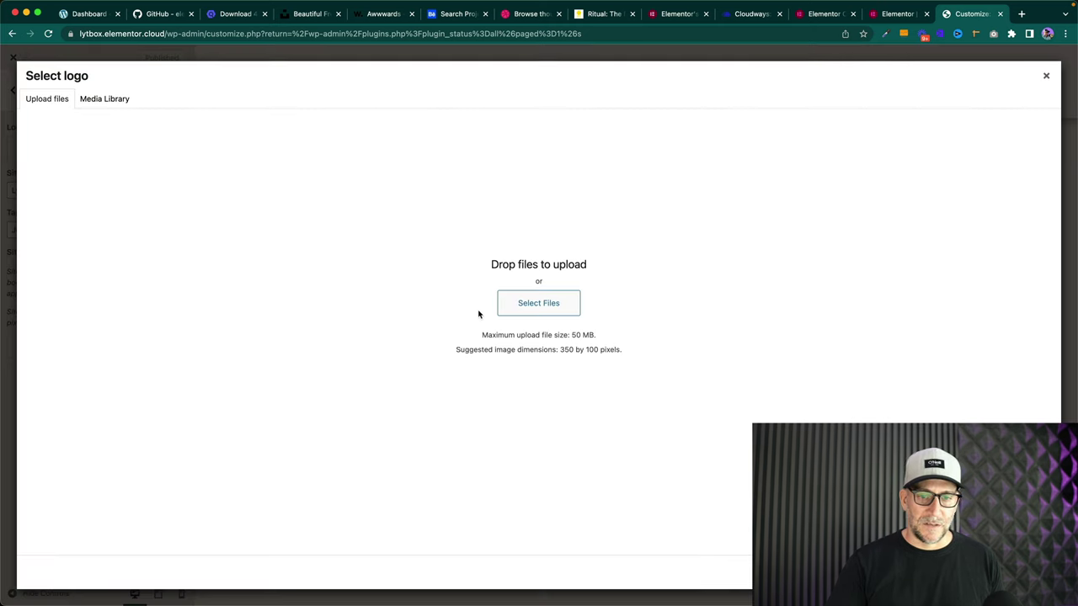
pyautogui.click(524, 305)
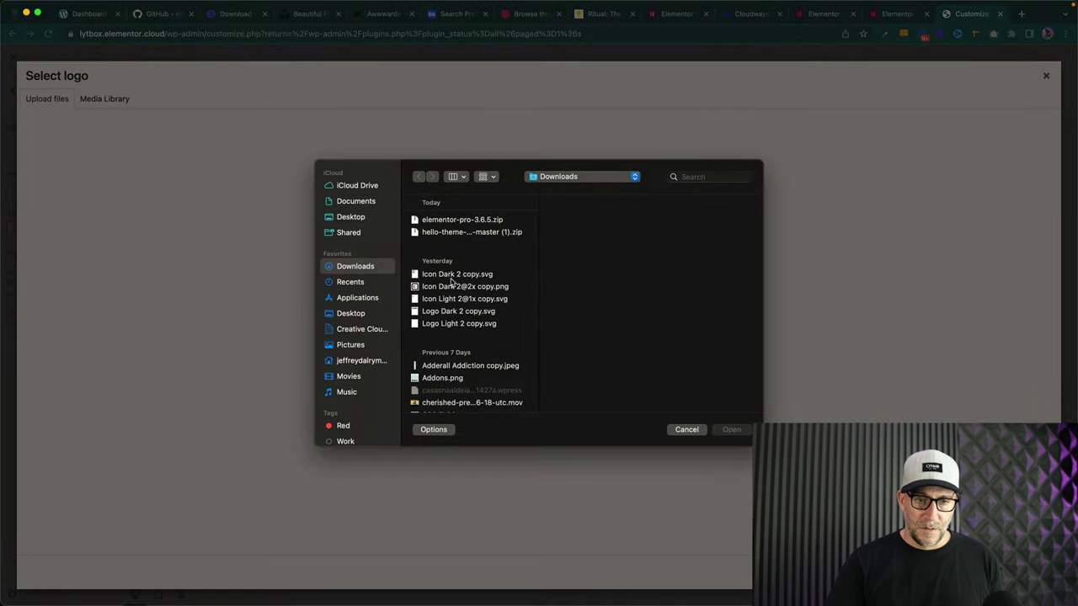
pyautogui.click(452, 276)
pyautogui.keyDown('shift'); pyautogui.click(455, 325); pyautogui.keyUp('shift')
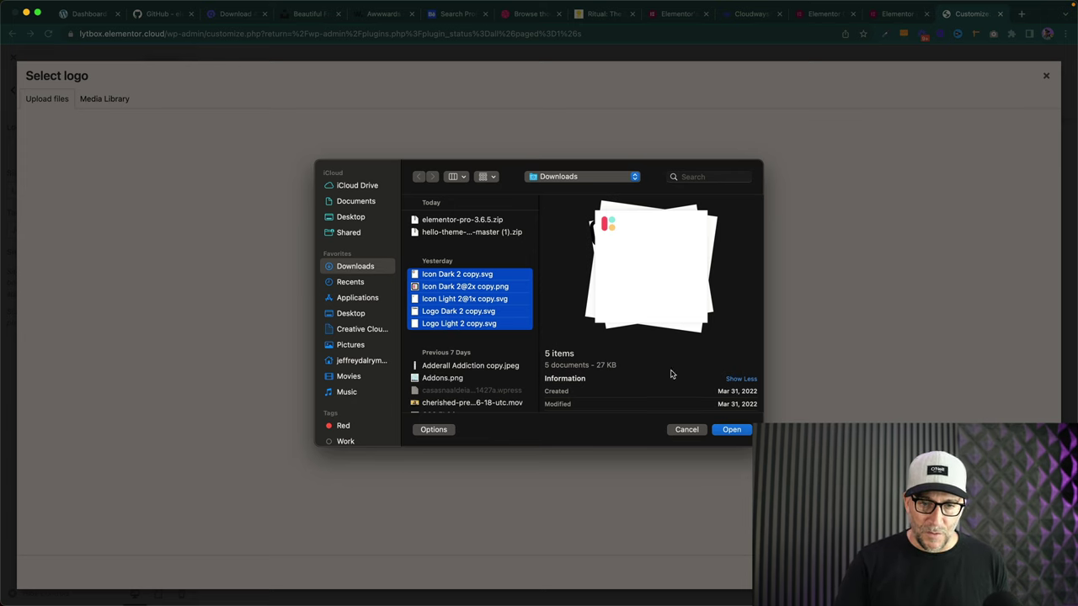
pyautogui.click(725, 430)
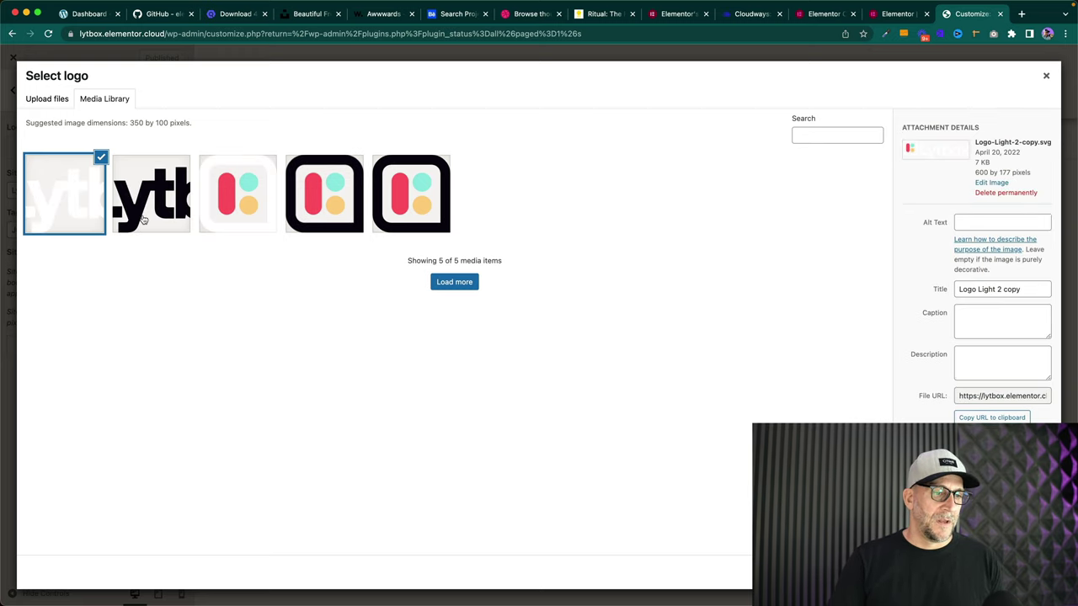
# - Set Logo-Dark-2-copy.svg as the site logo and publish the change
pyautogui.click(136, 204)
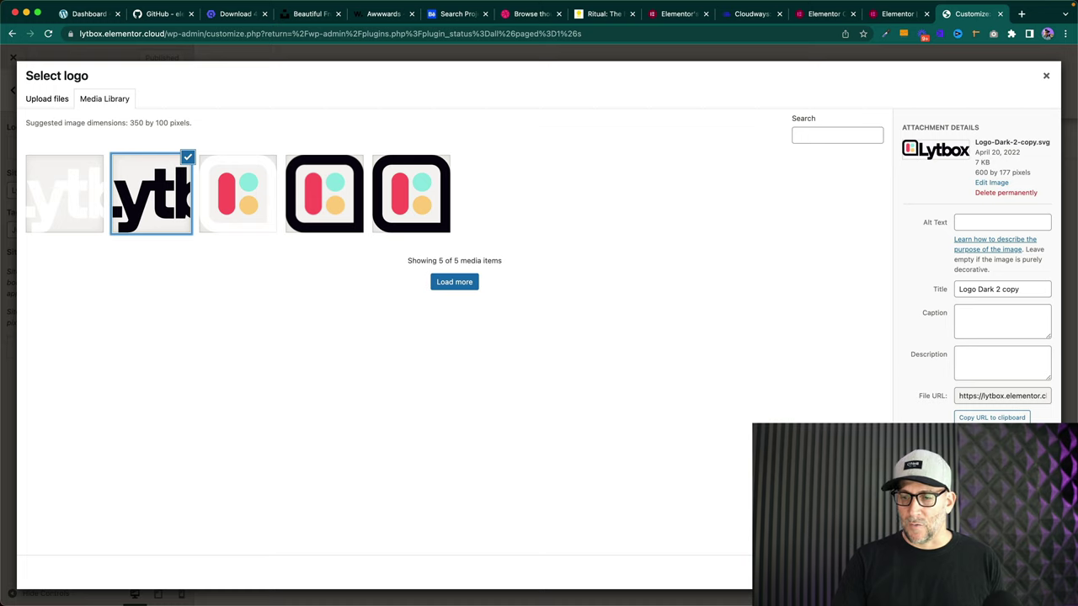
pyautogui.click(1018, 573)
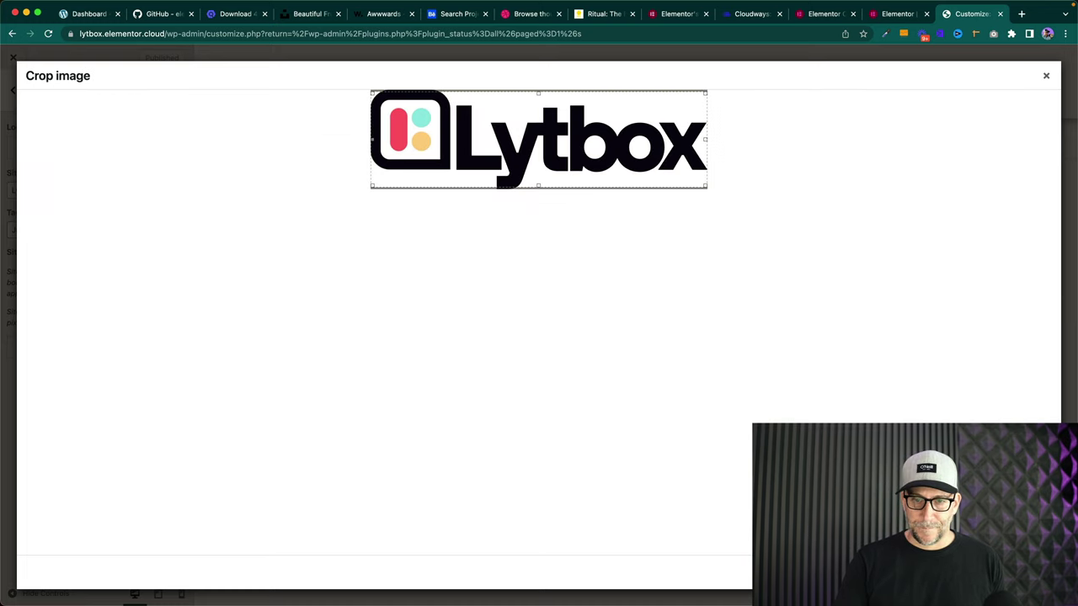
pyautogui.click(1018, 572)
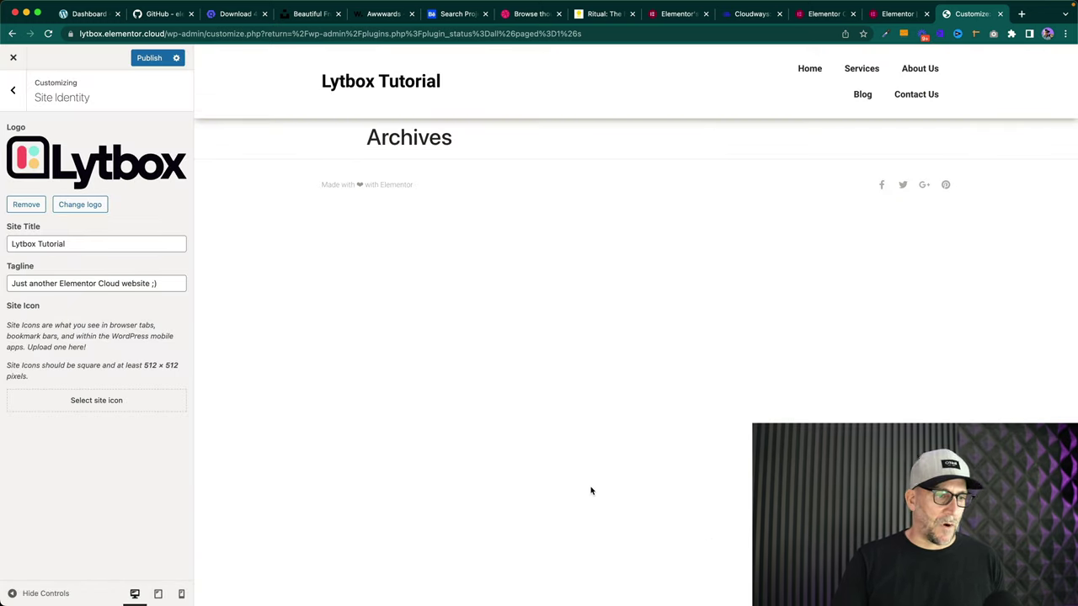
pyautogui.click(145, 58)
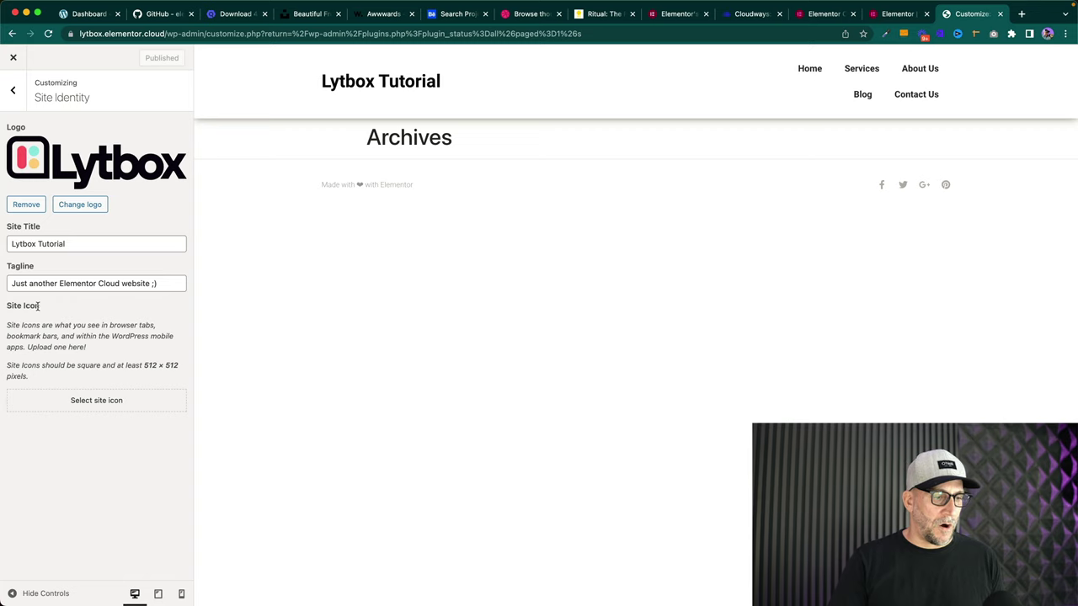
pyautogui.moveTo(38, 306); pyautogui.dragTo(9, 305)
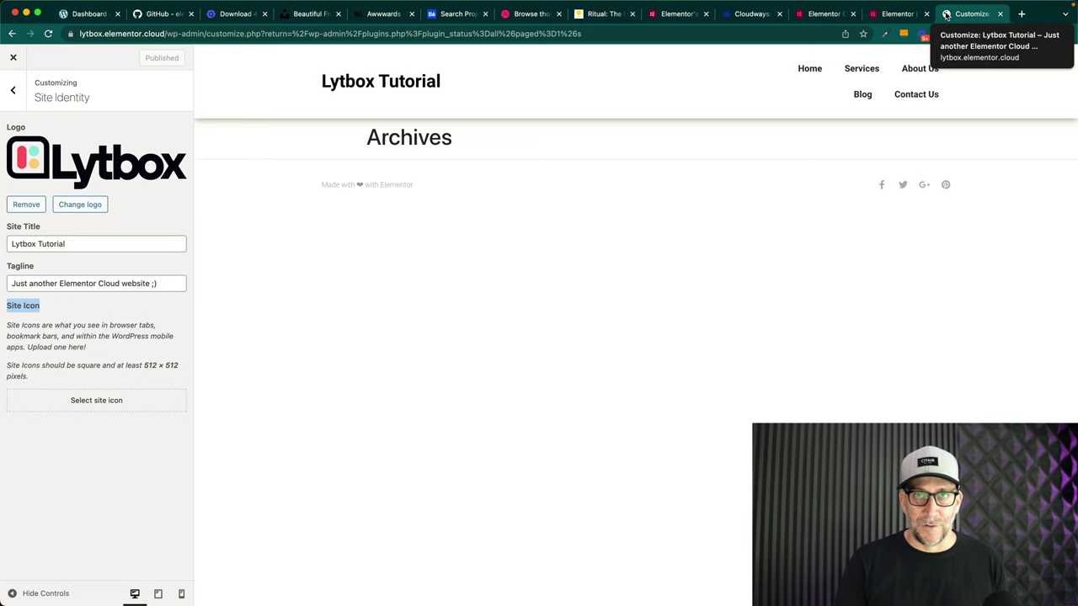
pyautogui.click(97, 406)
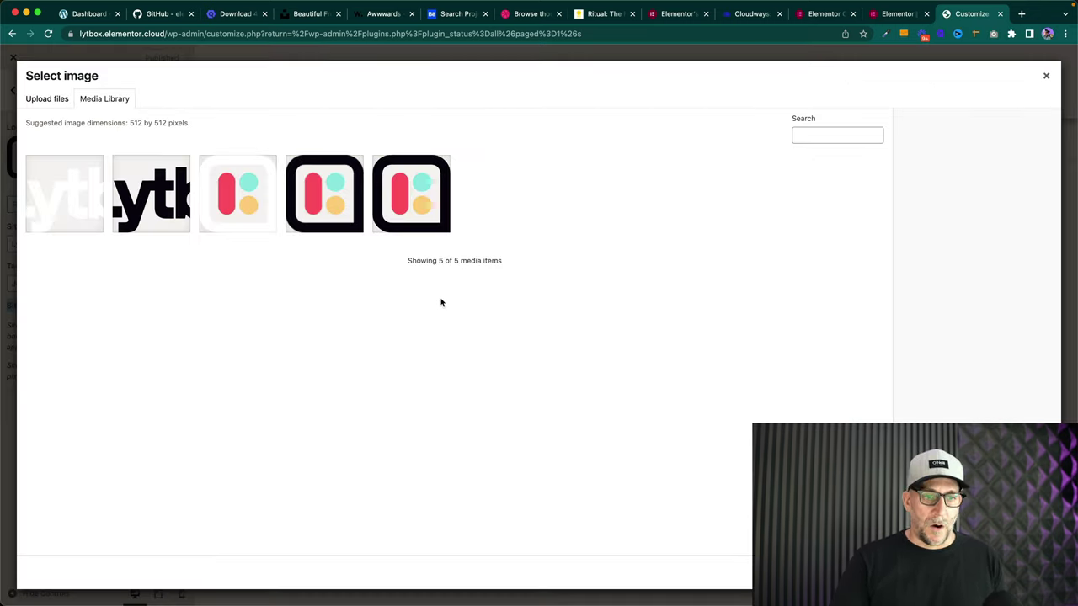
pyautogui.click(329, 202)
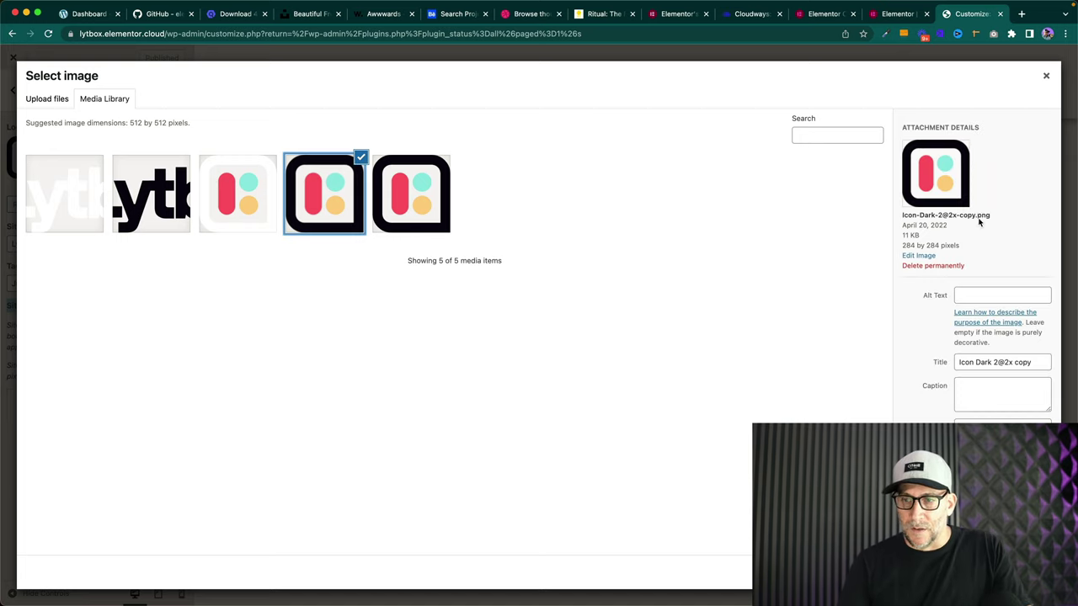
pyautogui.moveTo(977, 215); pyautogui.dragTo(983, 216)
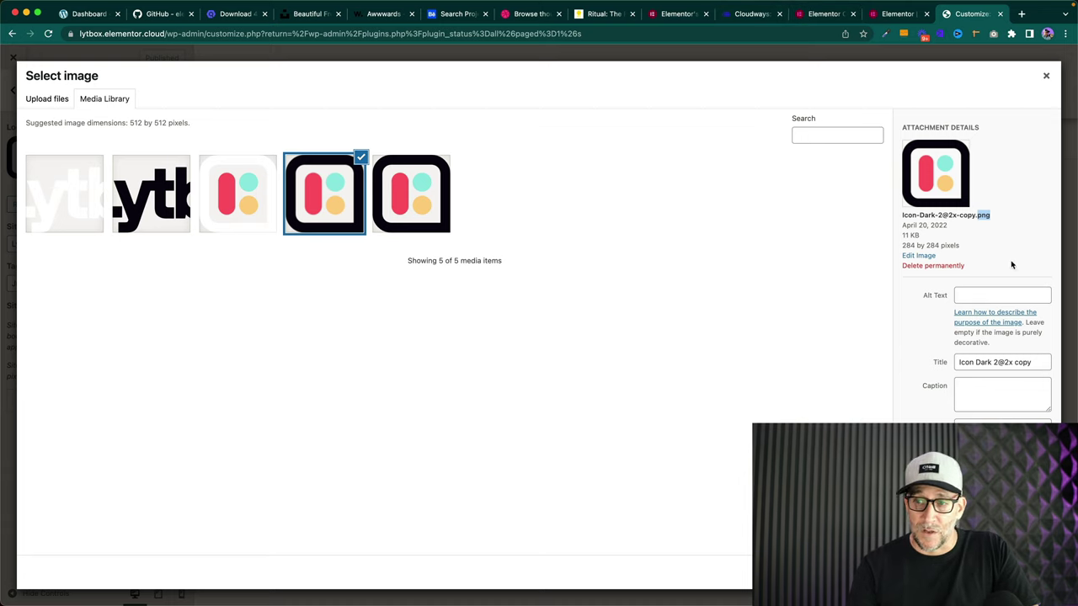
pyautogui.click(952, 244)
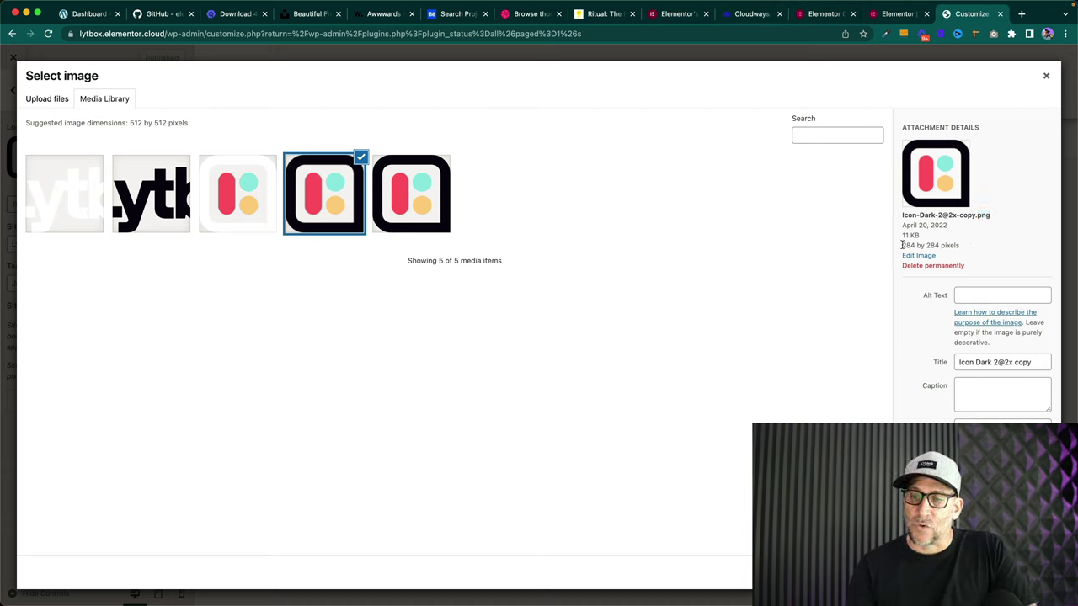
pyautogui.moveTo(903, 244); pyautogui.dragTo(958, 244)
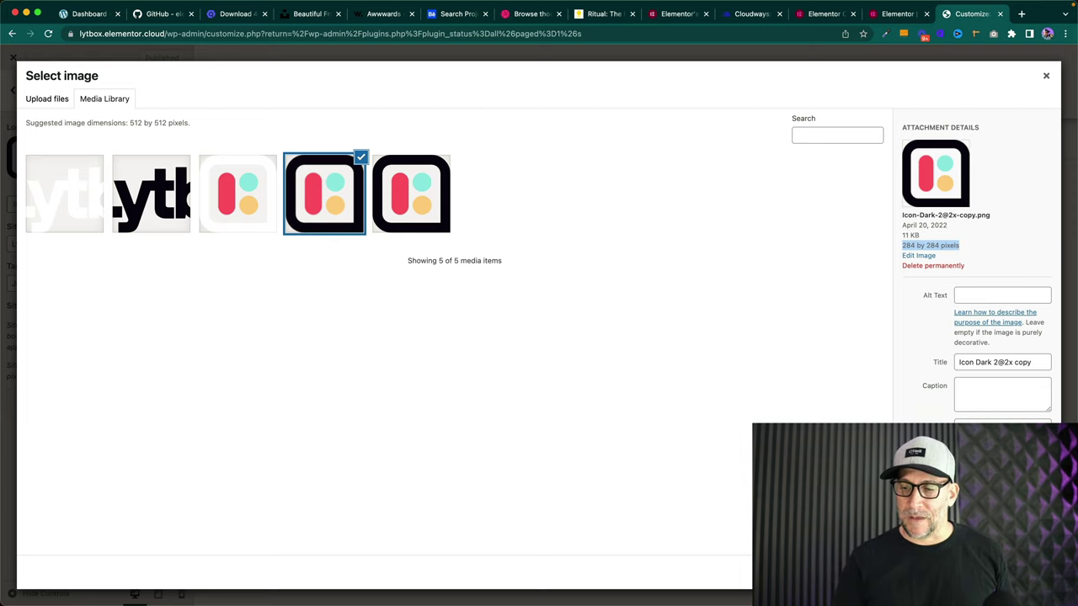
pyautogui.click(1010, 573)
pyautogui.click(1006, 572)
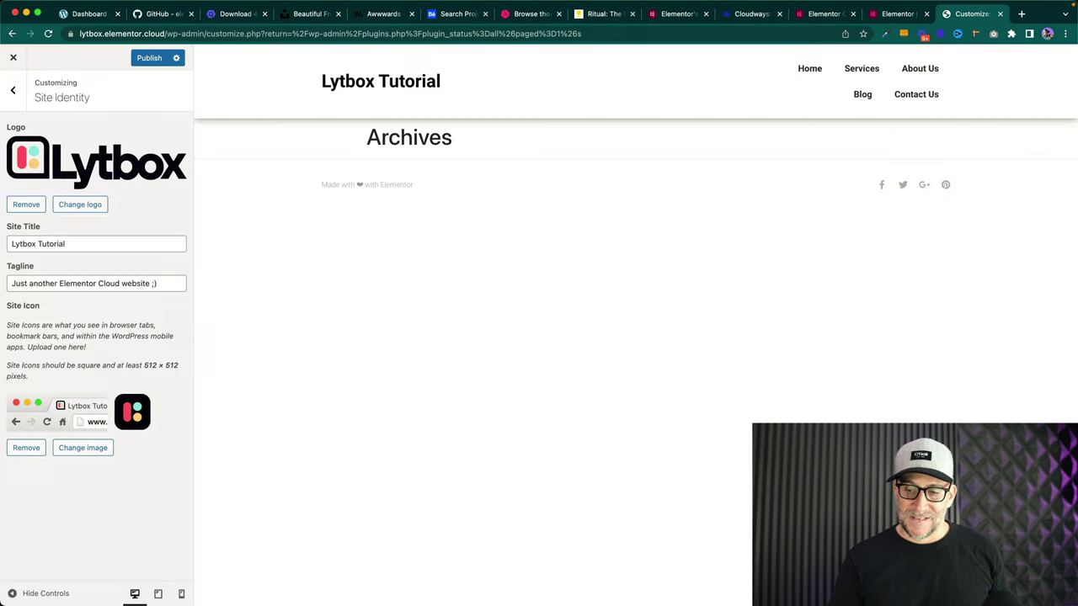
pyautogui.click(146, 61)
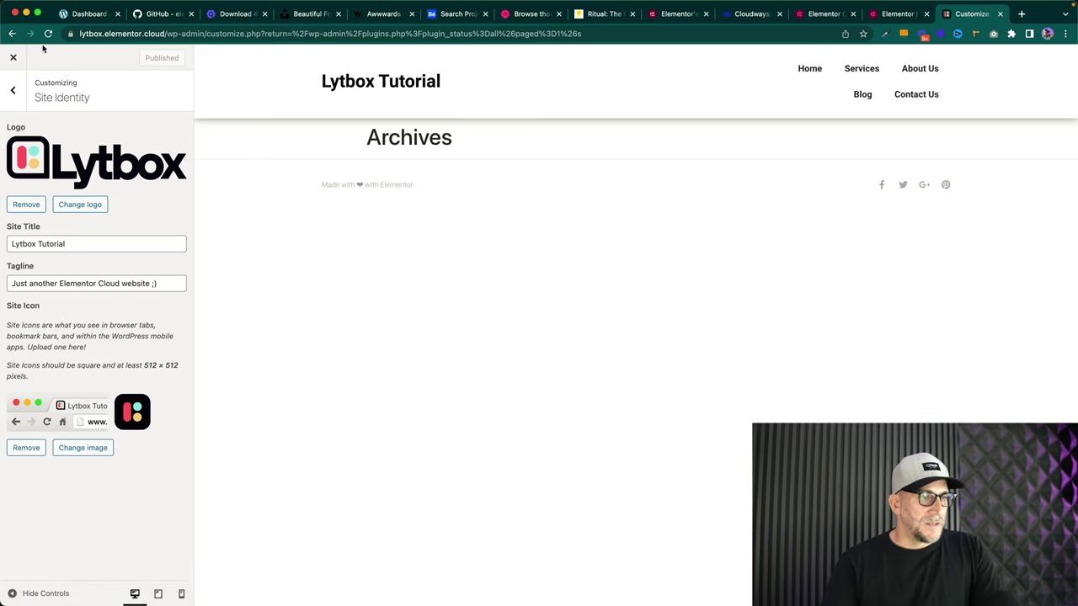
# - Set the homepage to a static page with Home as homepage and Blog as posts page, publish, and close the Customizer
pyautogui.click(15, 92)
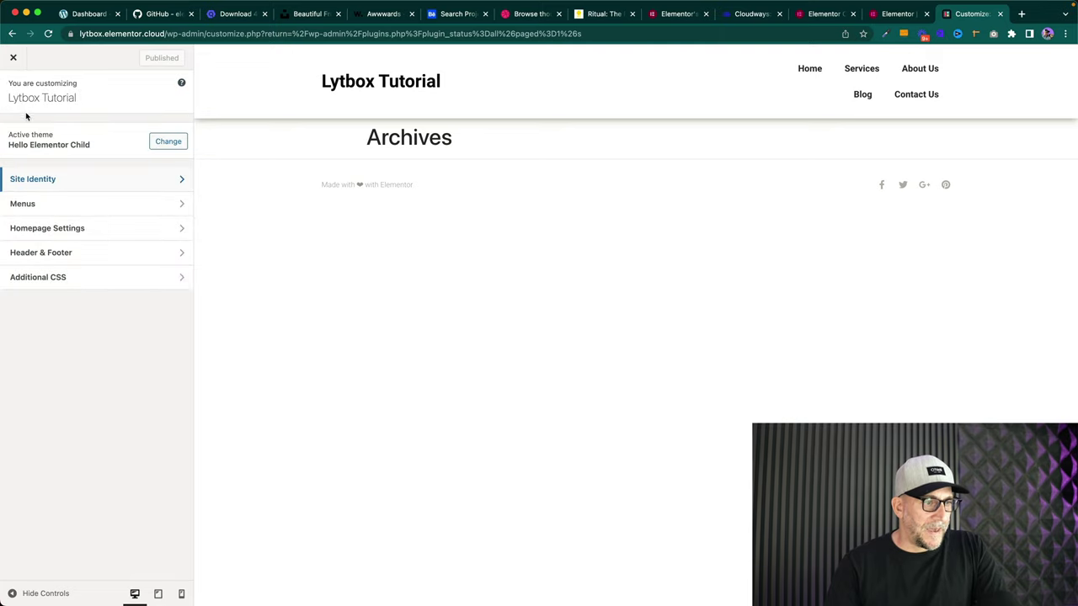
pyautogui.click(100, 229)
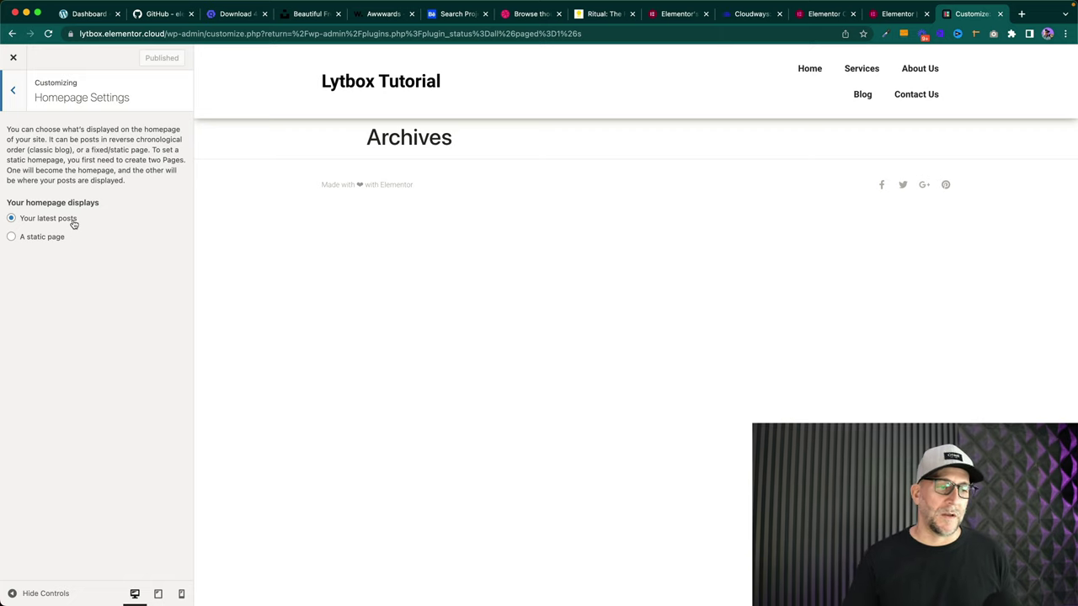
pyautogui.click(10, 240)
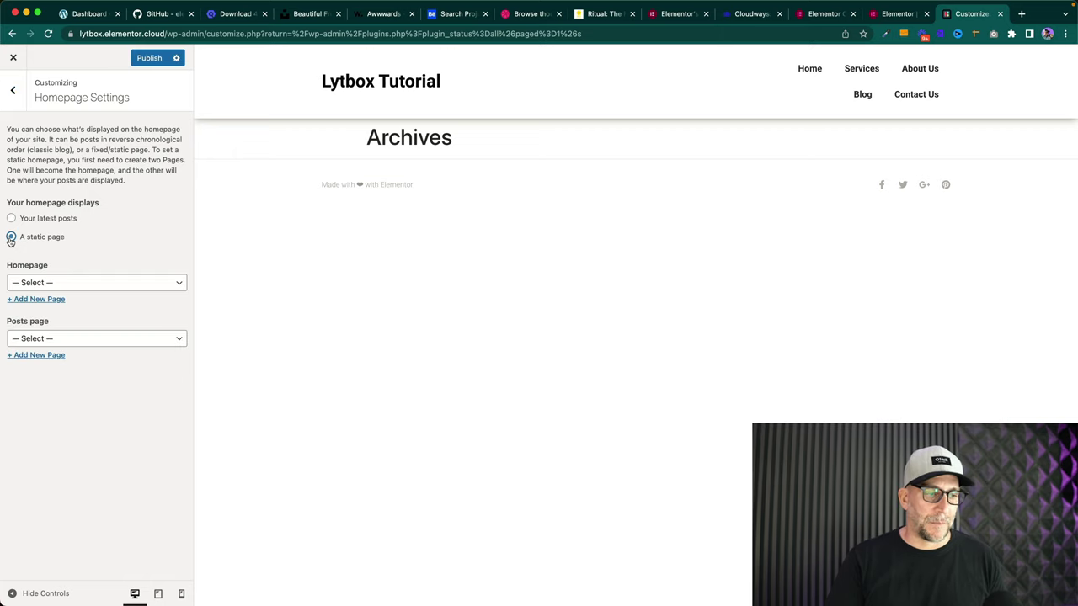
pyautogui.click(93, 287)
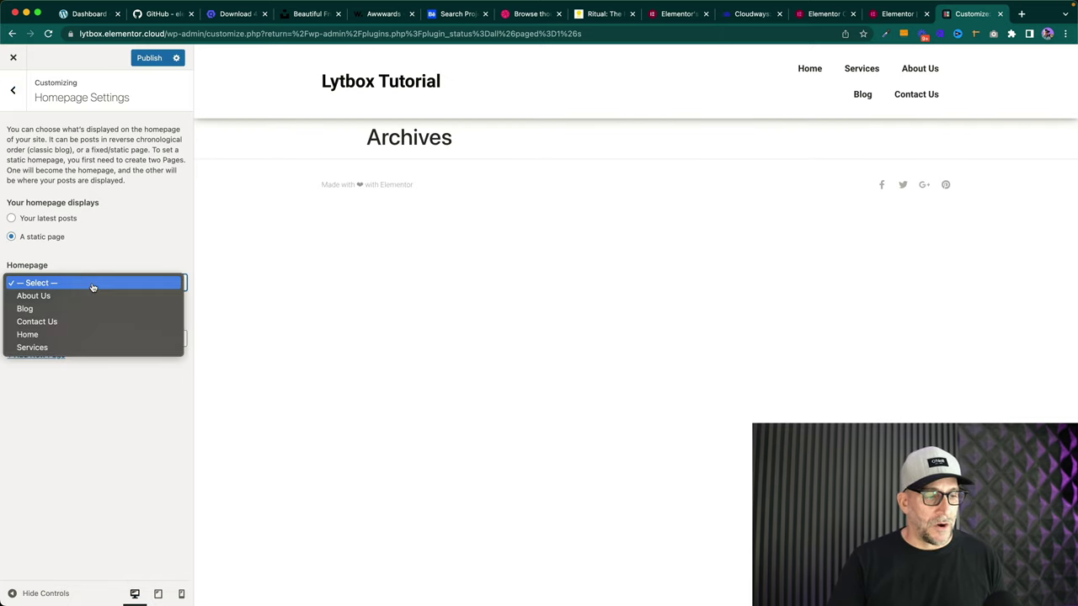
pyautogui.click(85, 335)
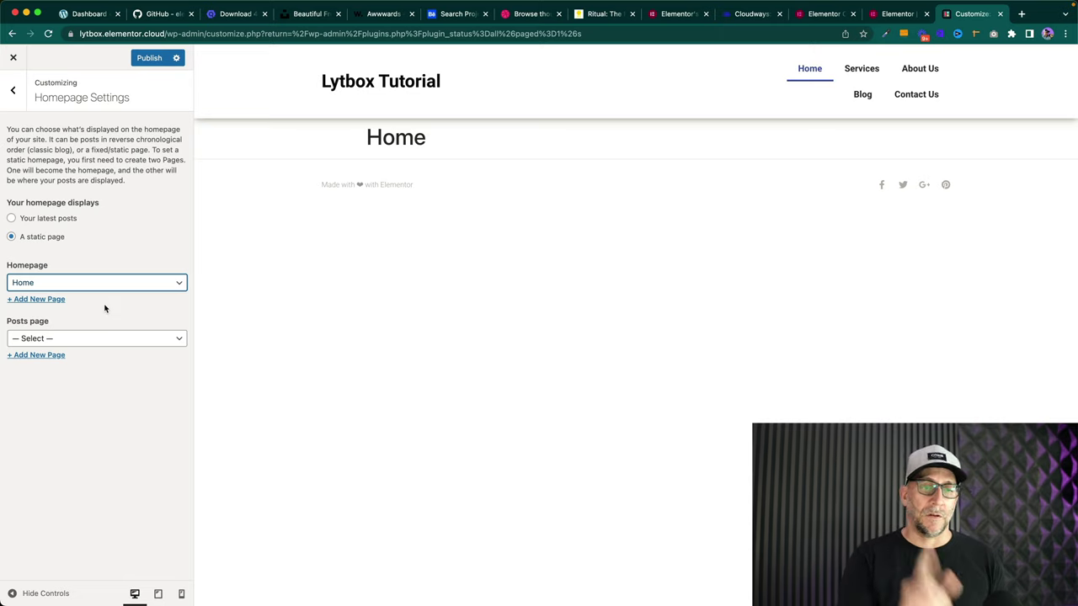
pyautogui.click(107, 341)
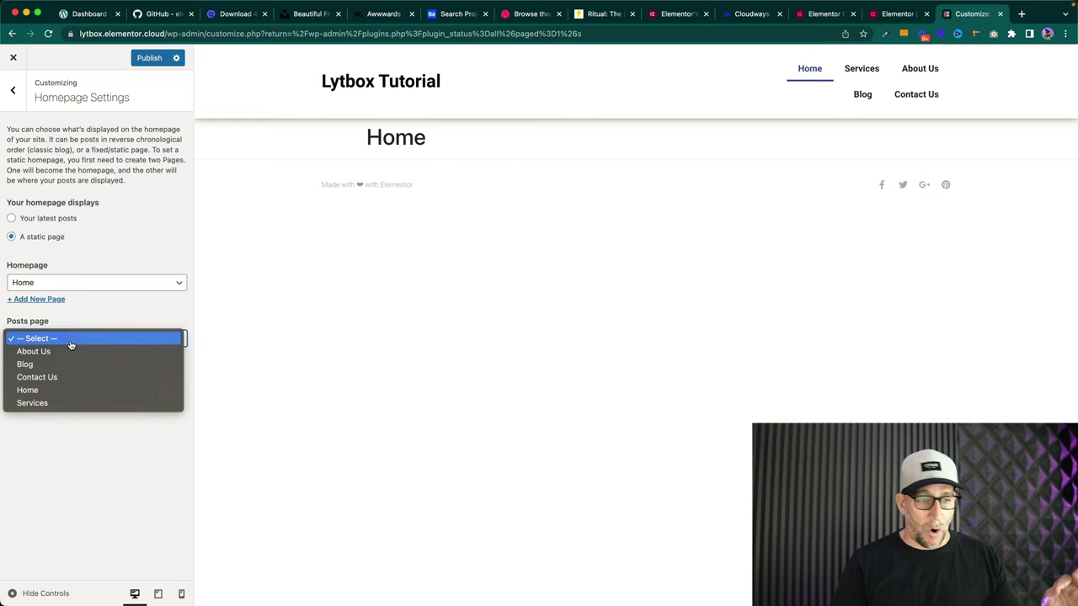
pyautogui.click(52, 369)
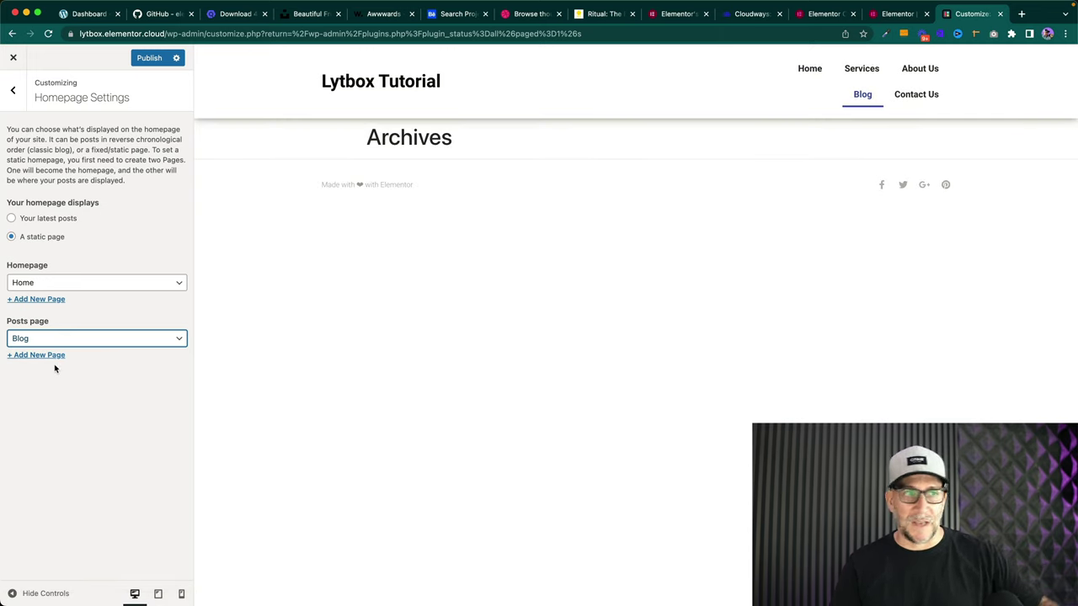
pyautogui.click(150, 59)
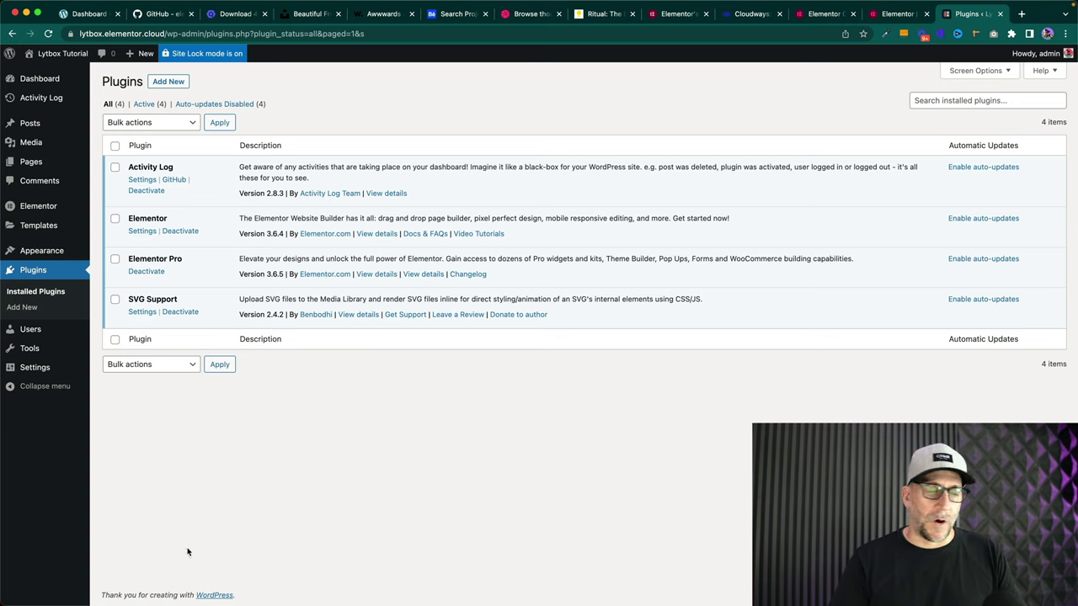
# - Open the Home page from the pages list and start editing it with Elementor
pyautogui.moveTo(41, 256)
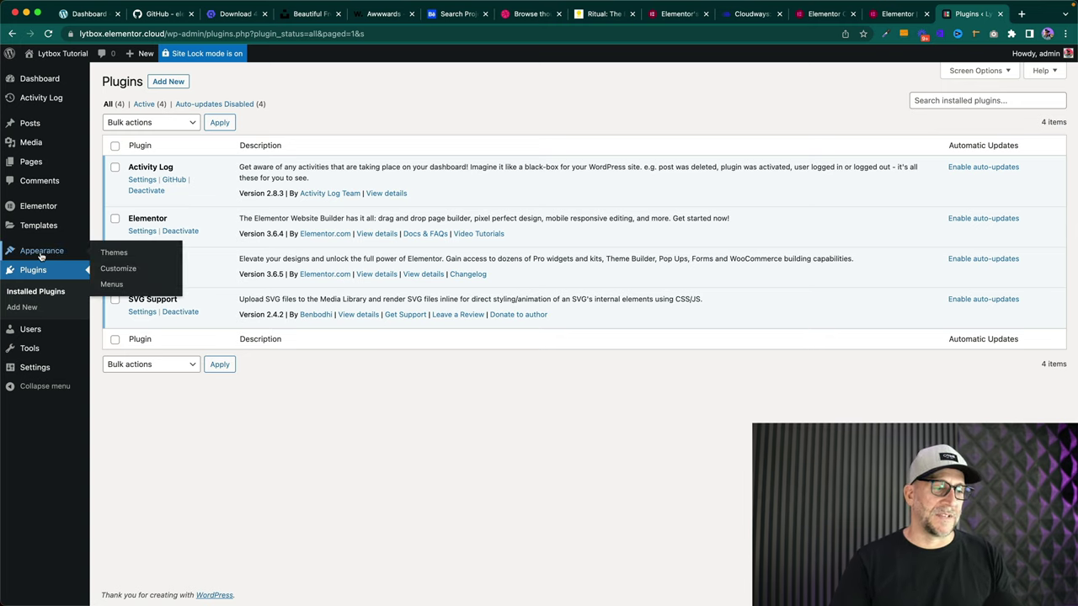
pyautogui.moveTo(38, 368)
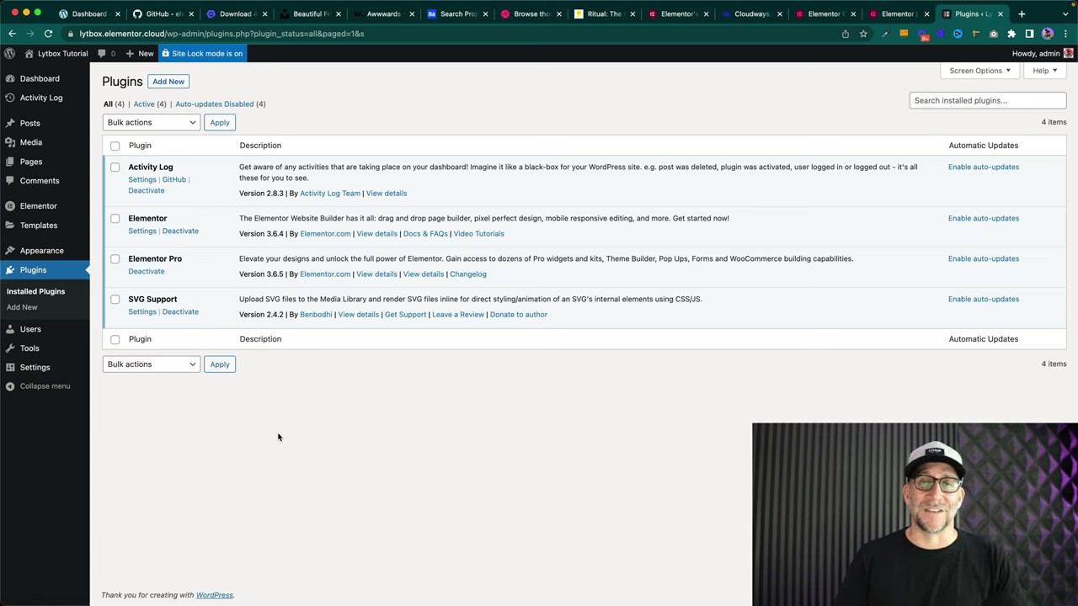
pyautogui.click(32, 161)
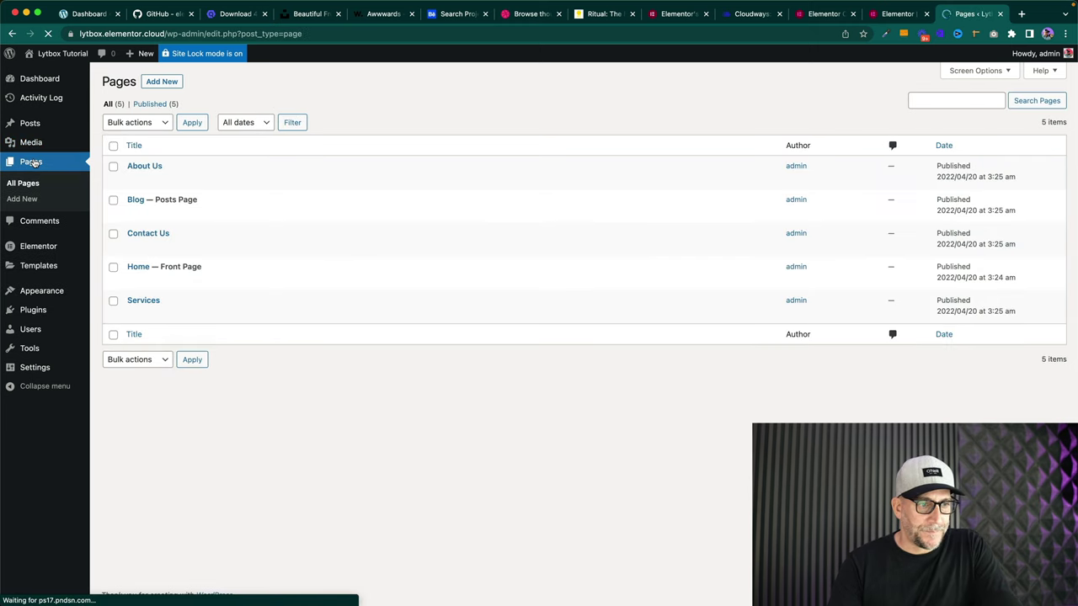
pyautogui.moveTo(160, 267); pyautogui.dragTo(202, 267)
pyautogui.click(137, 267)
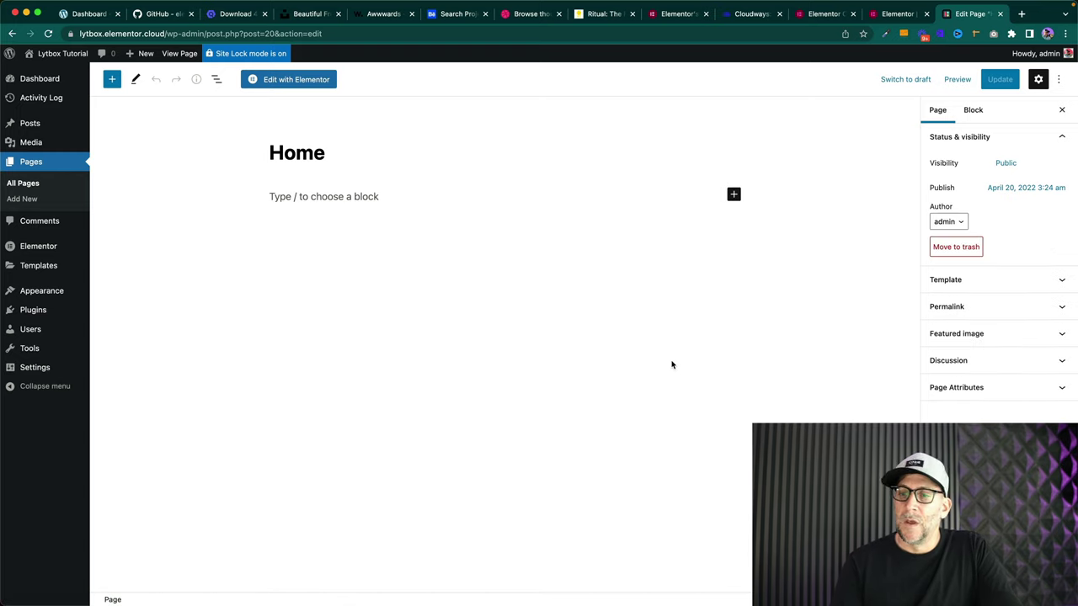
pyautogui.click(294, 84)
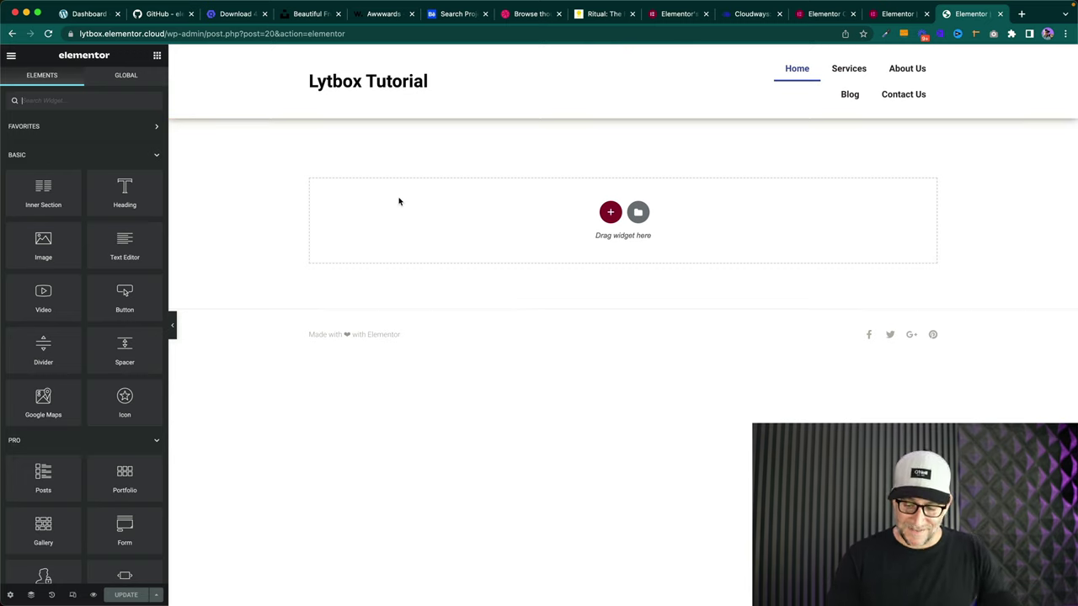
# - Switch to Figma to review the style guide's typography and color palette, and return to the Elementor editor
pyautogui.hotkey('ctrl', 'Right')
pyautogui.hscroll(15, 488, 272)
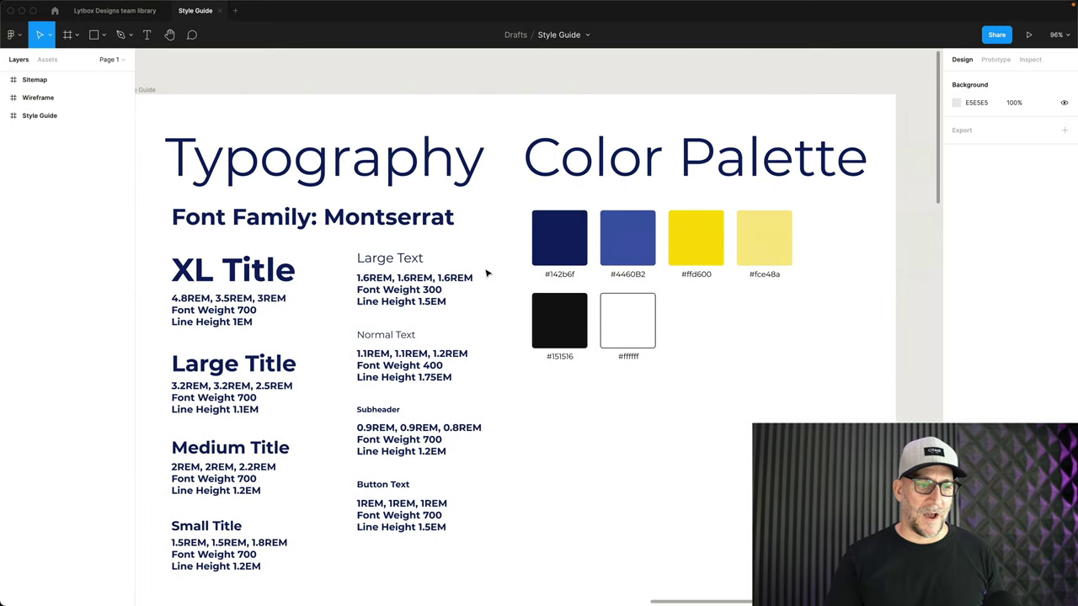
pyautogui.hscroll(-2, 486, 273)
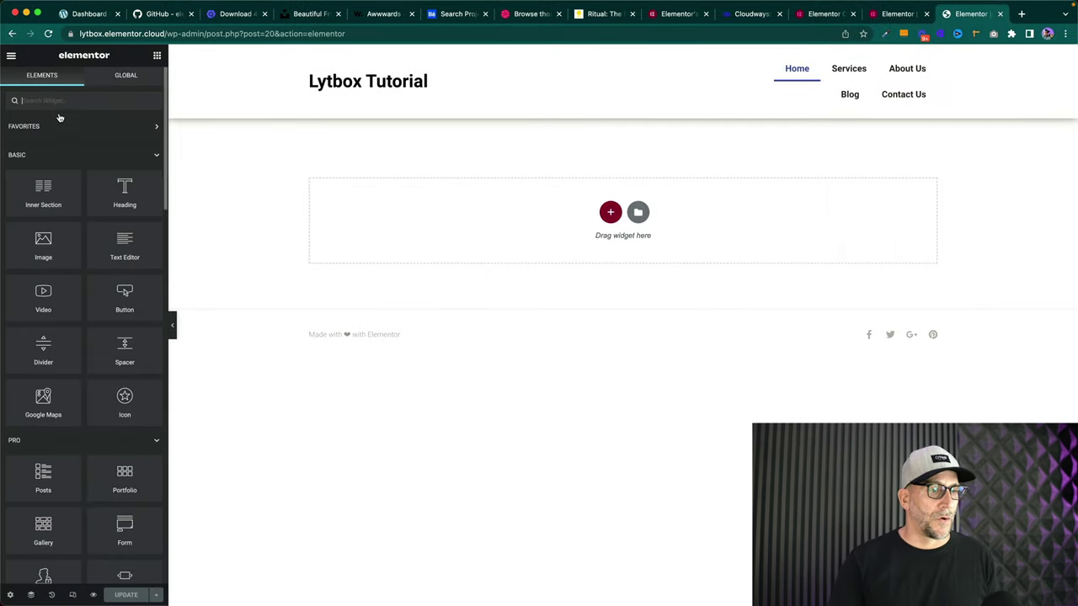
# - Open the Global Colors section of Elementor's Site Settings
pyautogui.click(11, 56)
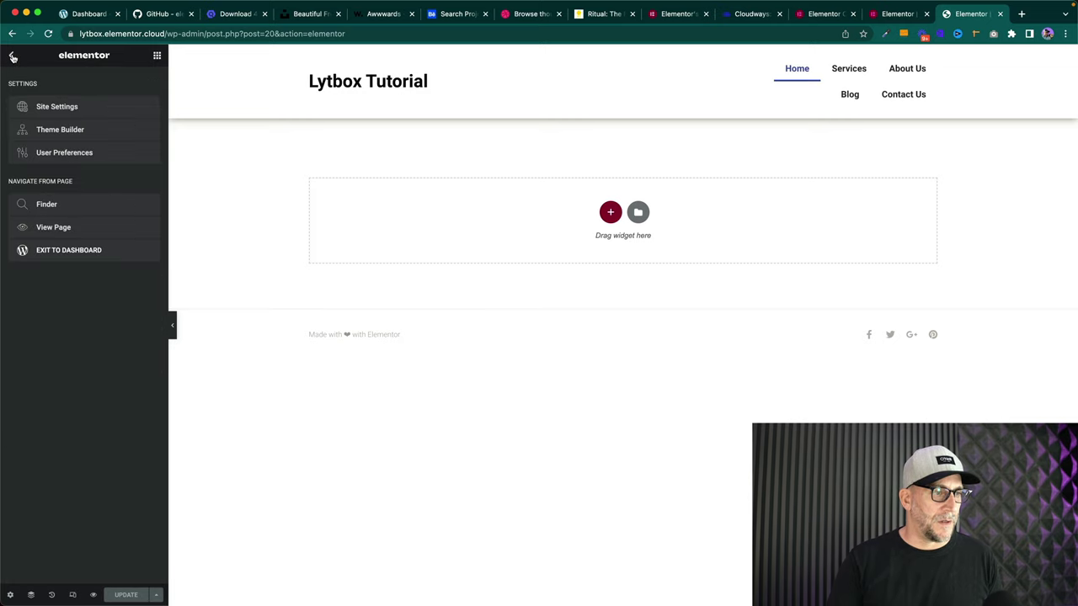
pyautogui.click(57, 108)
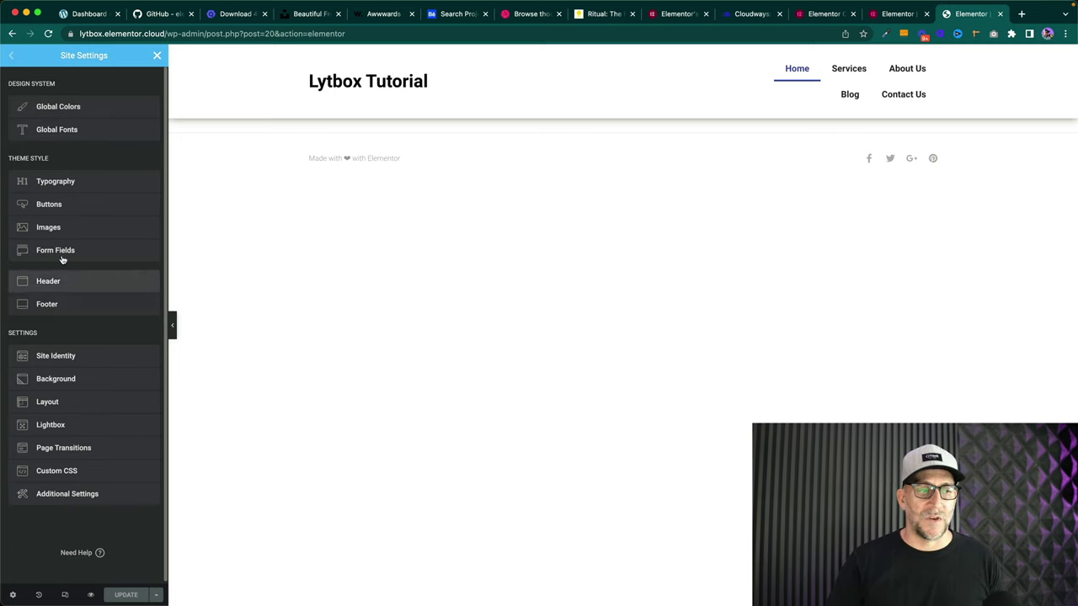
pyautogui.click(61, 106)
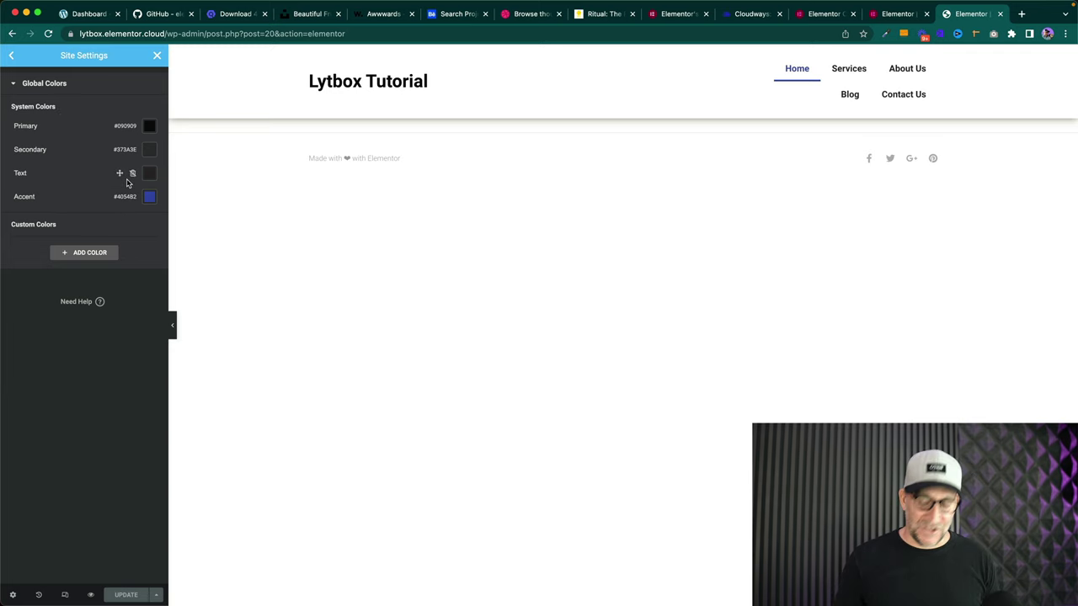
pyautogui.hotkey('ctrl', 'Right')
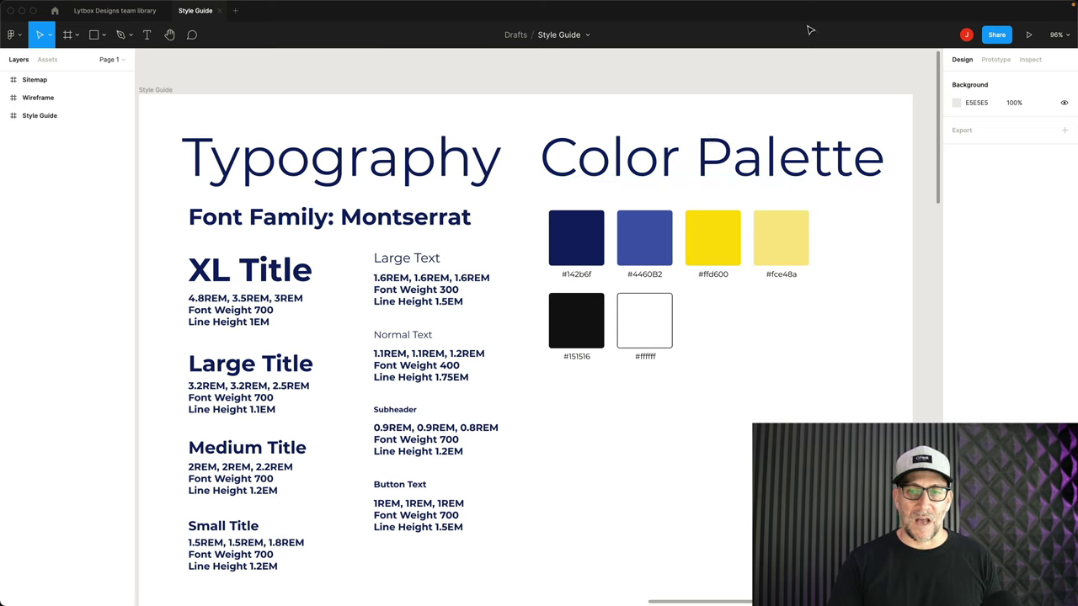
pyautogui.click(736, 6)
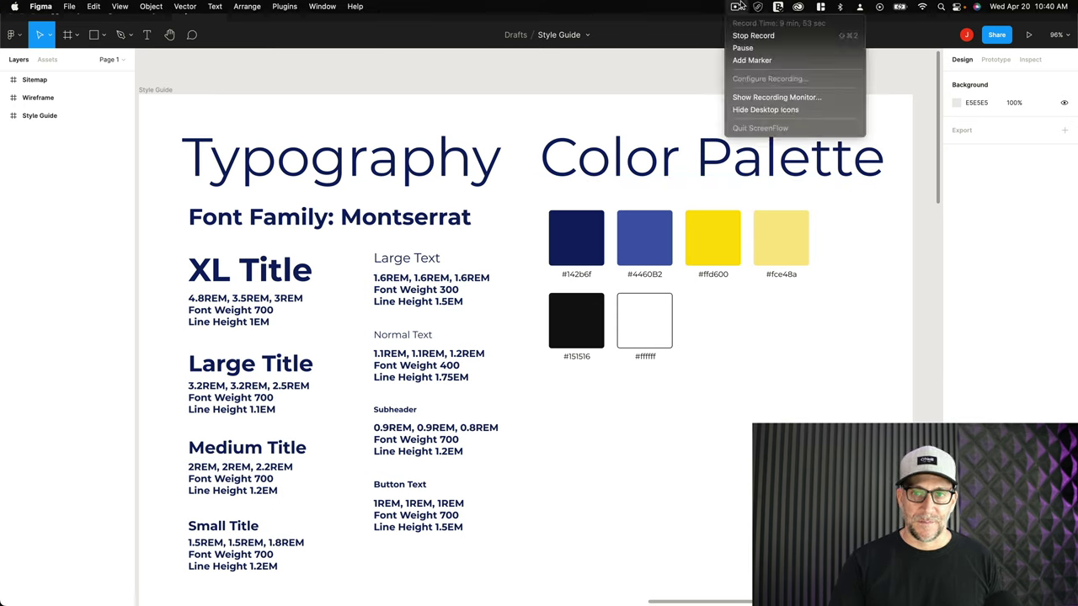
pyautogui.click(748, 48)
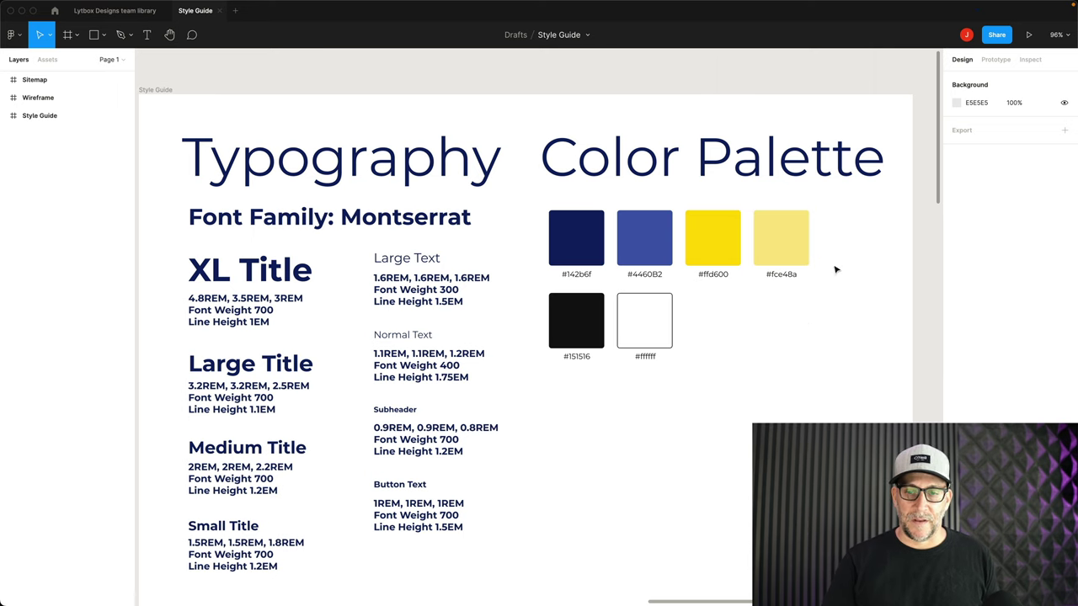
pyautogui.hotkey('ctrl', 'Left')
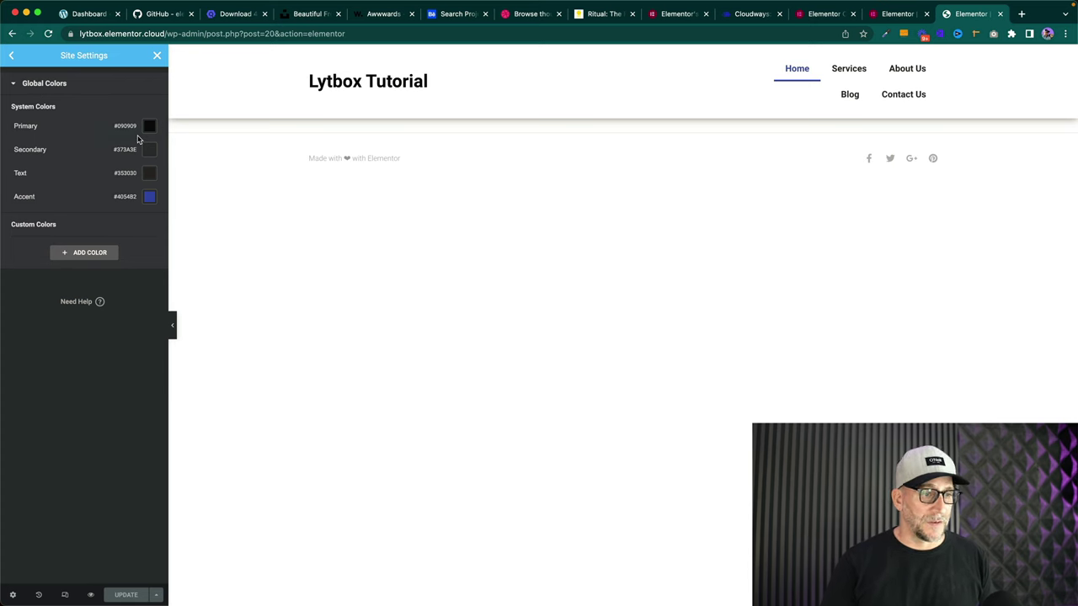
# - Copy the dark blue hex code #142b6f from the Figma style guide and set it as Elementor's Primary global color
pyautogui.hotkey('ctrl', 'Right')
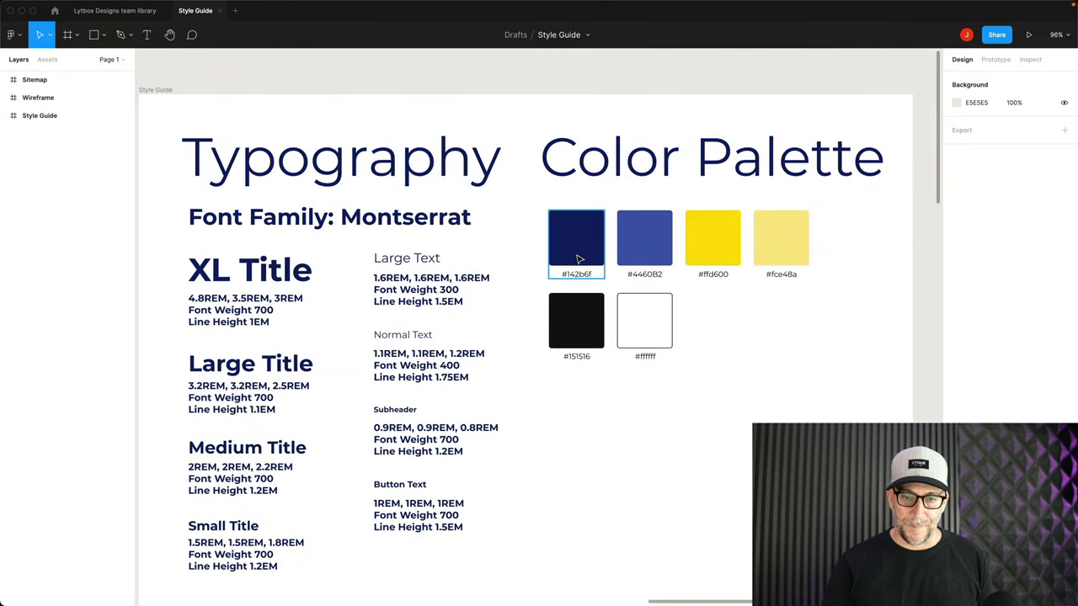
pyautogui.click(578, 255)
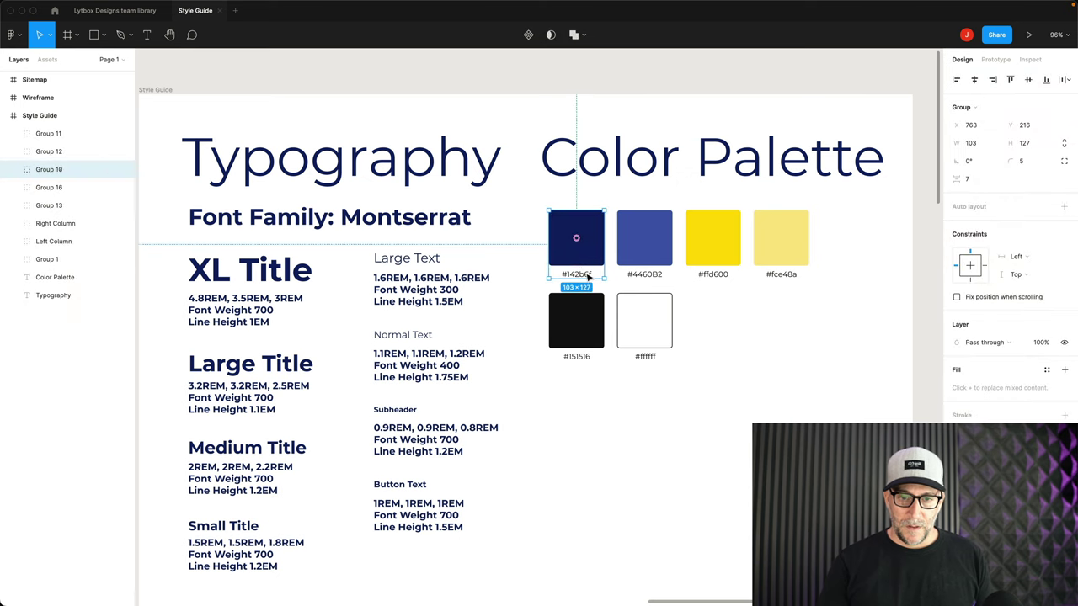
pyautogui.doubleClick(587, 275)
pyautogui.doubleClick(587, 275)
pyautogui.press('super+c')
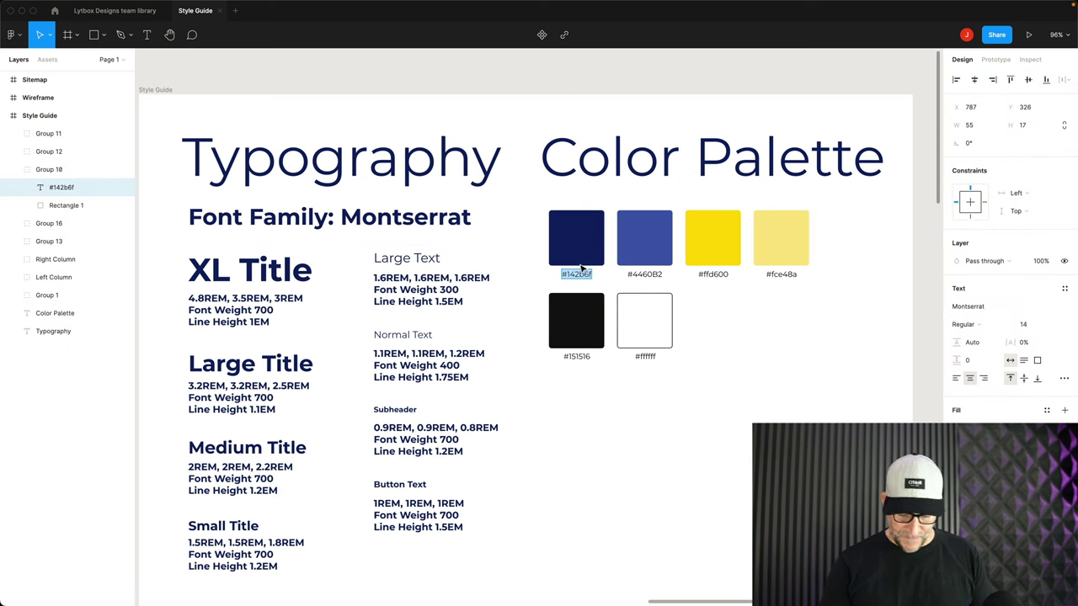
pyautogui.hotkey('ctrl', 'Left')
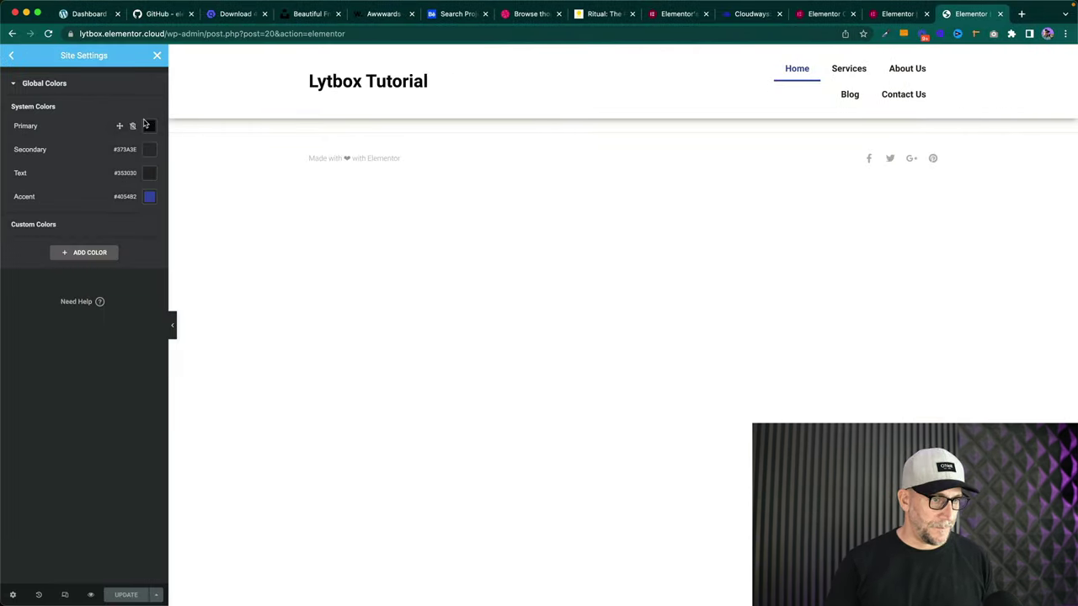
pyautogui.click(147, 127)
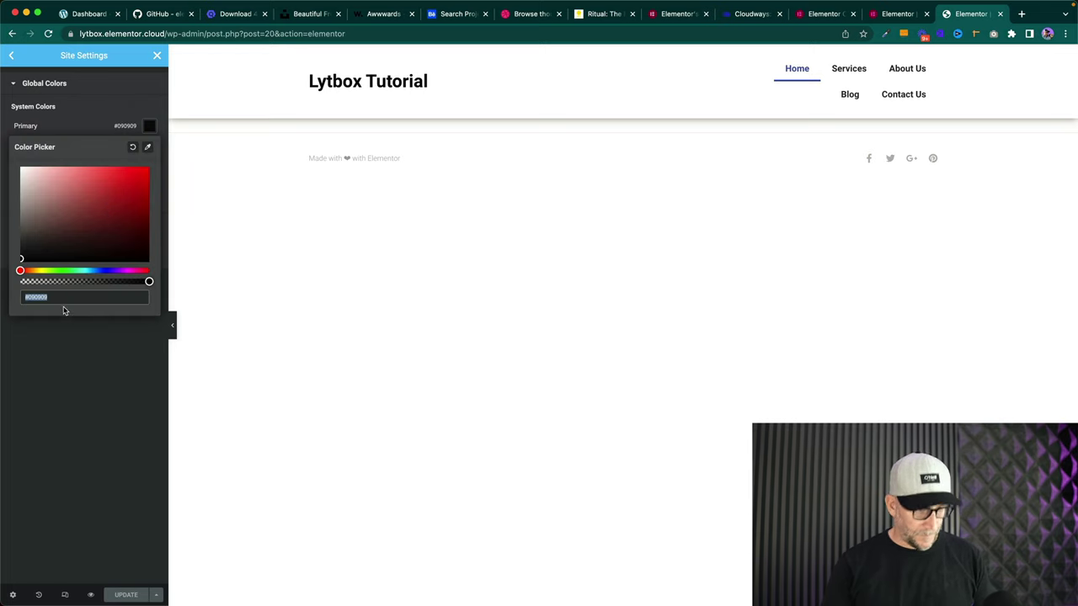
pyautogui.press('super+v')
pyautogui.click(93, 123)
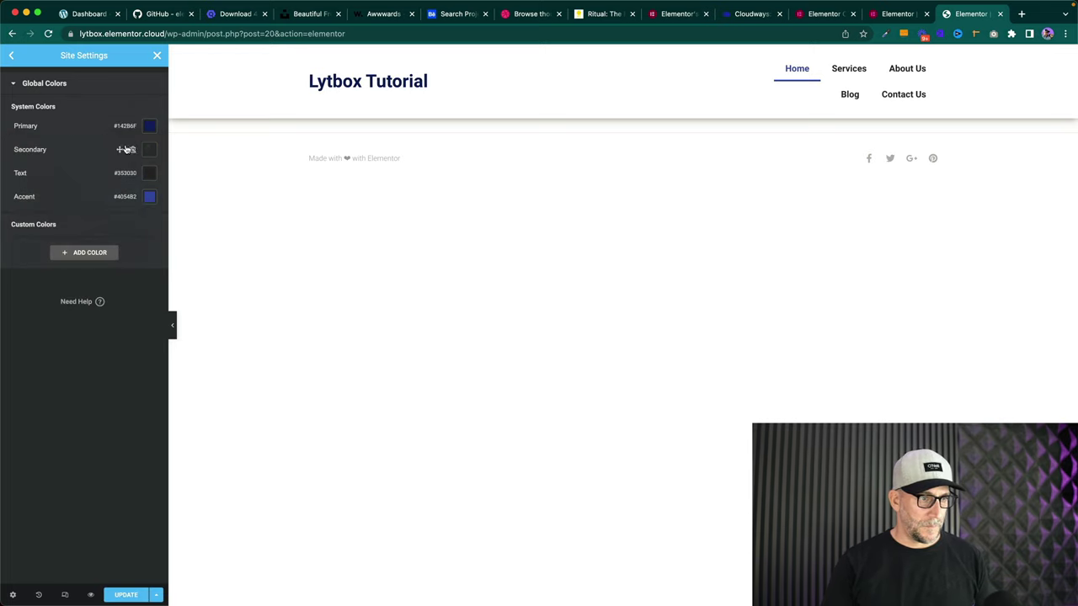
# - Copy the medium blue hex code #4460B2 from the Figma palette and set it as the Secondary global color in Elementor
pyautogui.press('super+Tab')
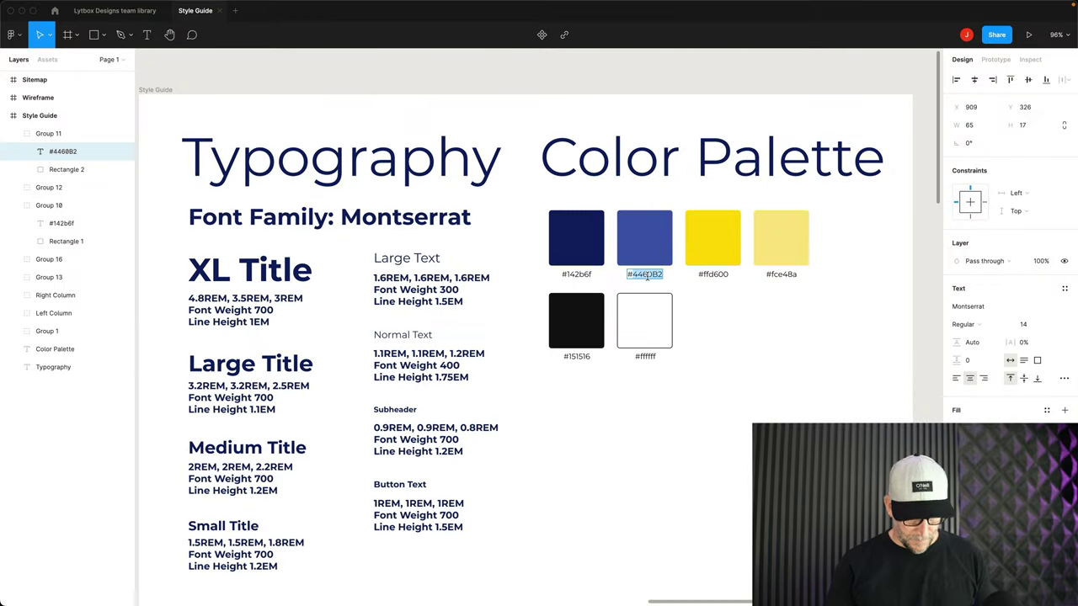
pyautogui.press('super+Tab')
pyautogui.click(149, 149)
pyautogui.write('#4460B2')
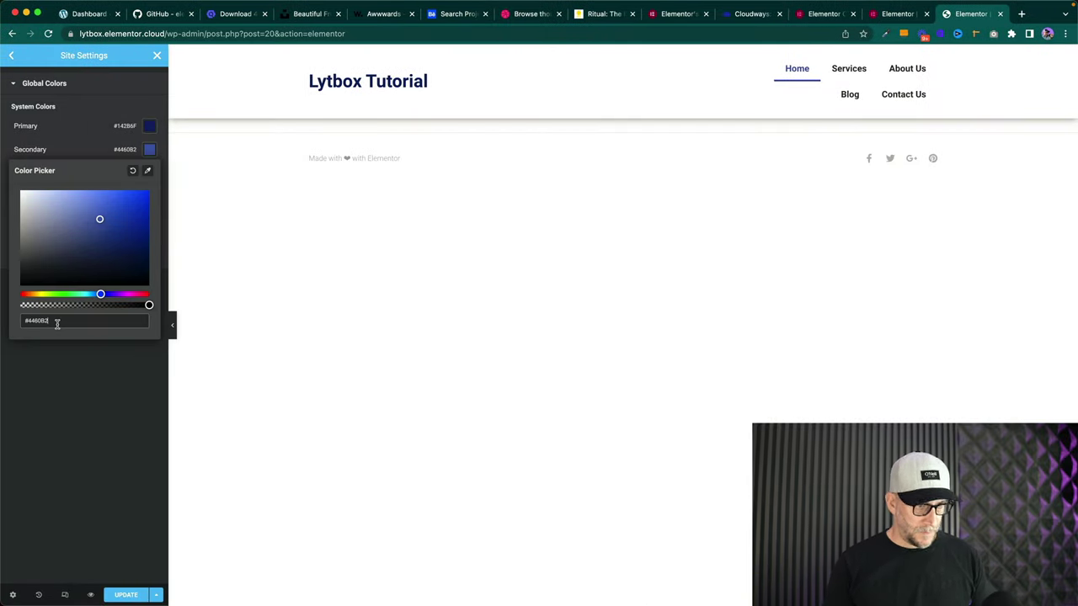
pyautogui.click(91, 149)
pyautogui.press('super+Tab')
pyautogui.doubleClick(712, 273)
pyautogui.hotkey('ctrl', 'c')
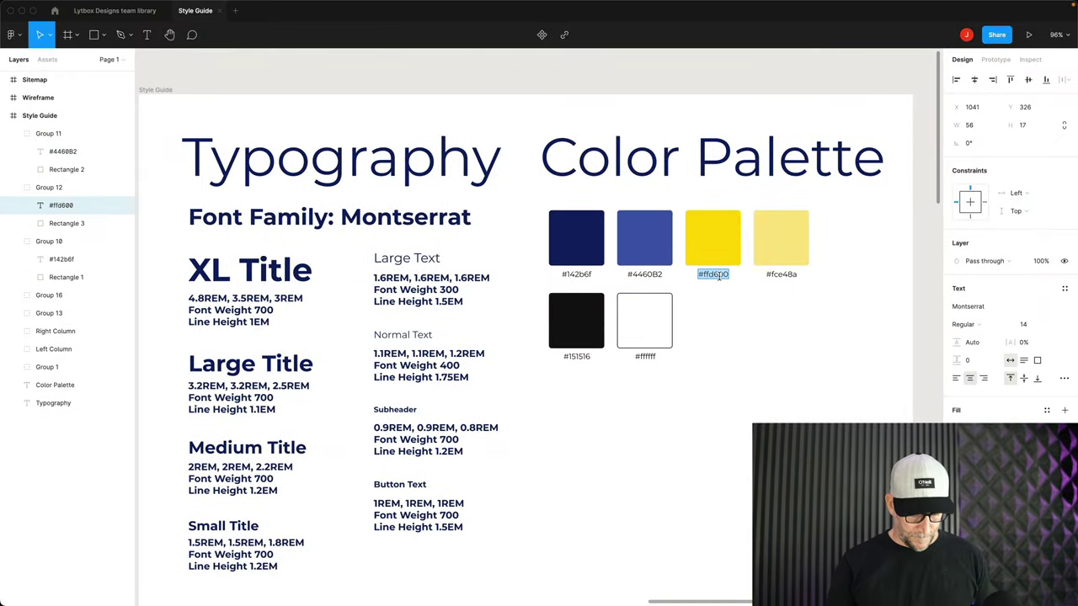
pyautogui.press('super+Tab')
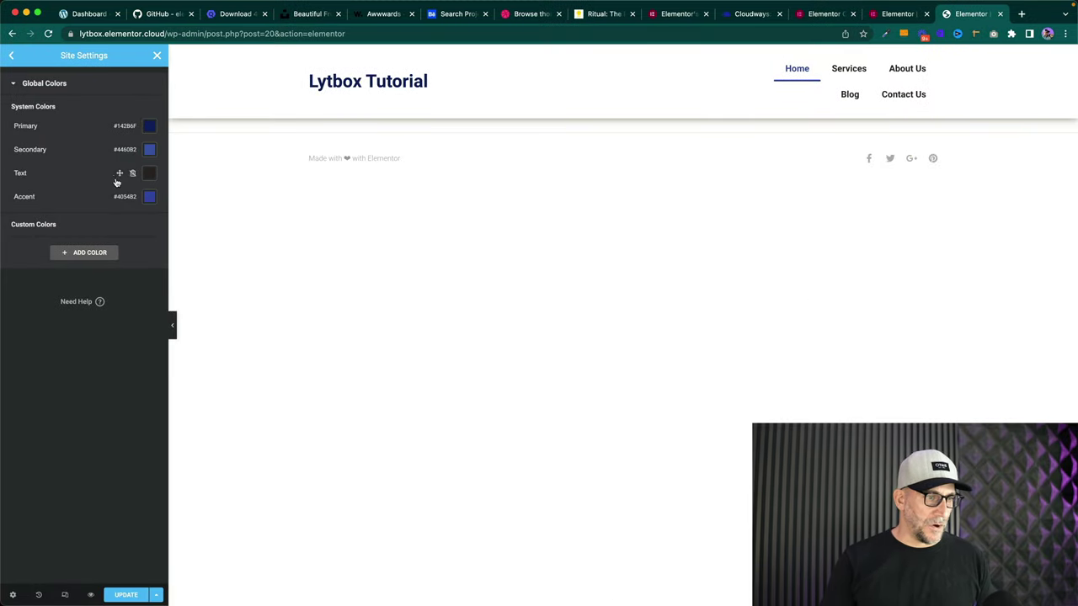
# - Copy the near-black hex code #151516 from the Figma palette and set it as the Text global color in Elementor
pyautogui.press('super+Tab')
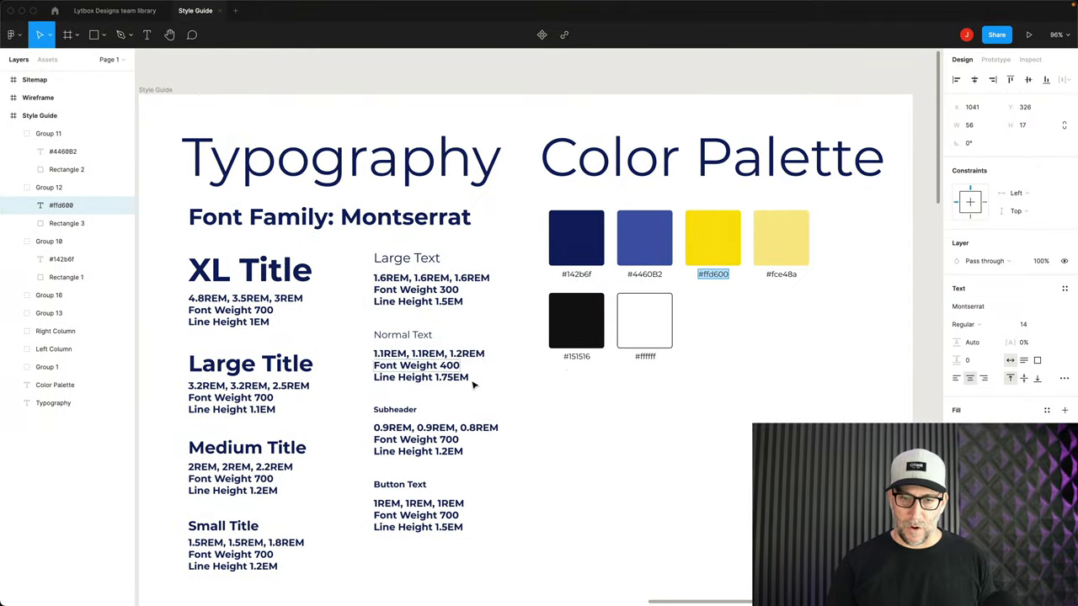
pyautogui.click(576, 355)
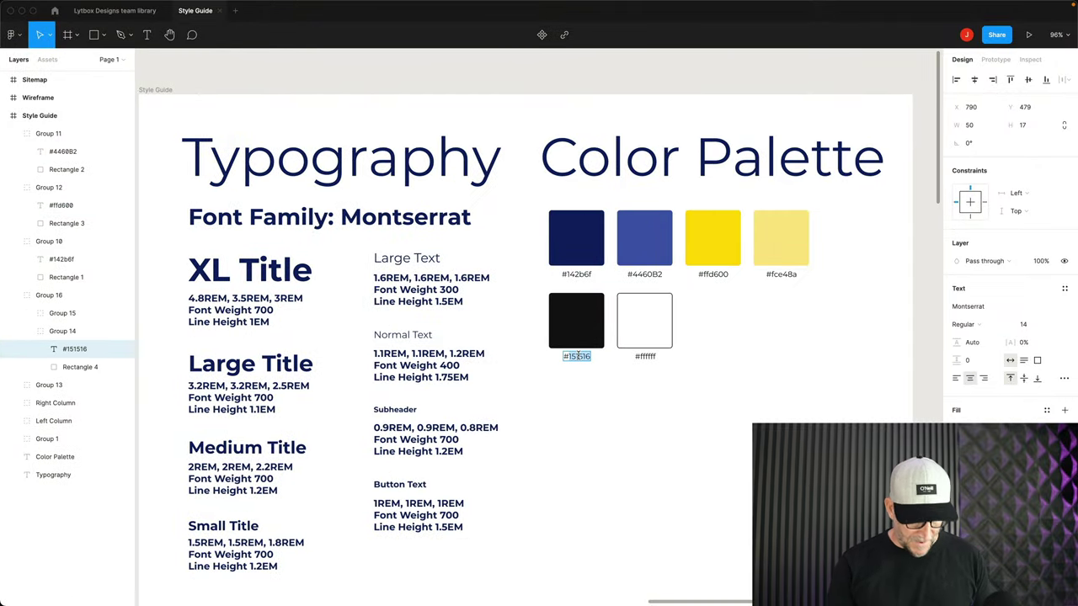
pyautogui.press('super+Tab')
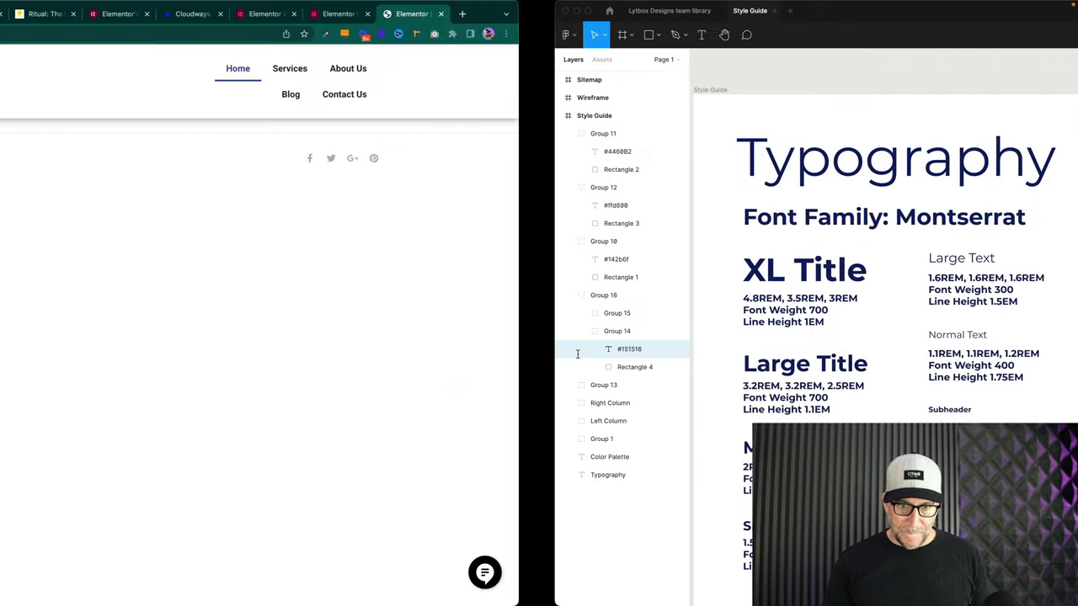
pyautogui.click(150, 172)
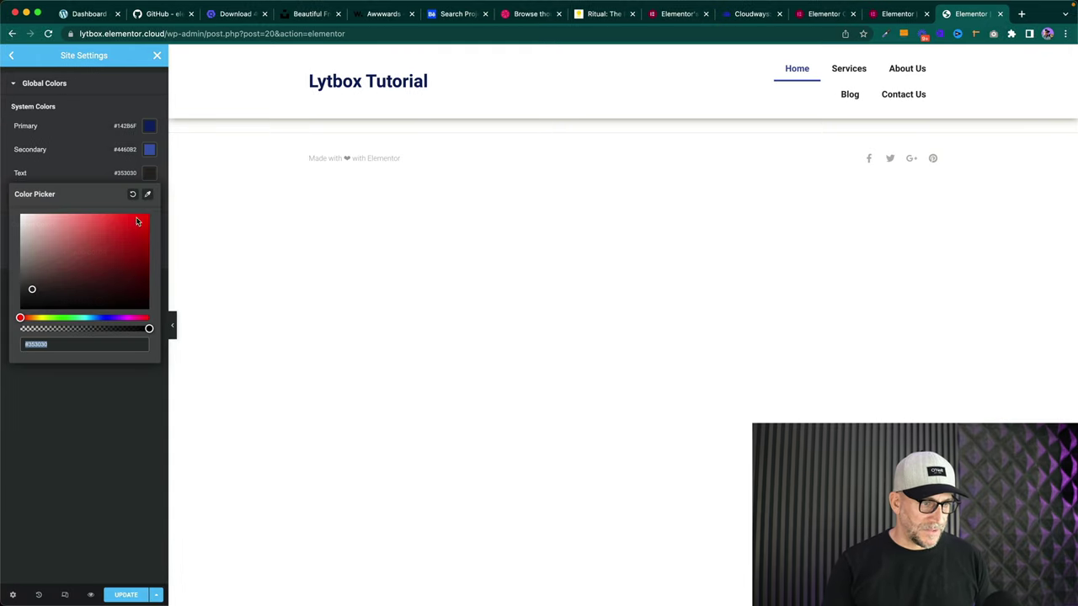
pyautogui.write('#151516')
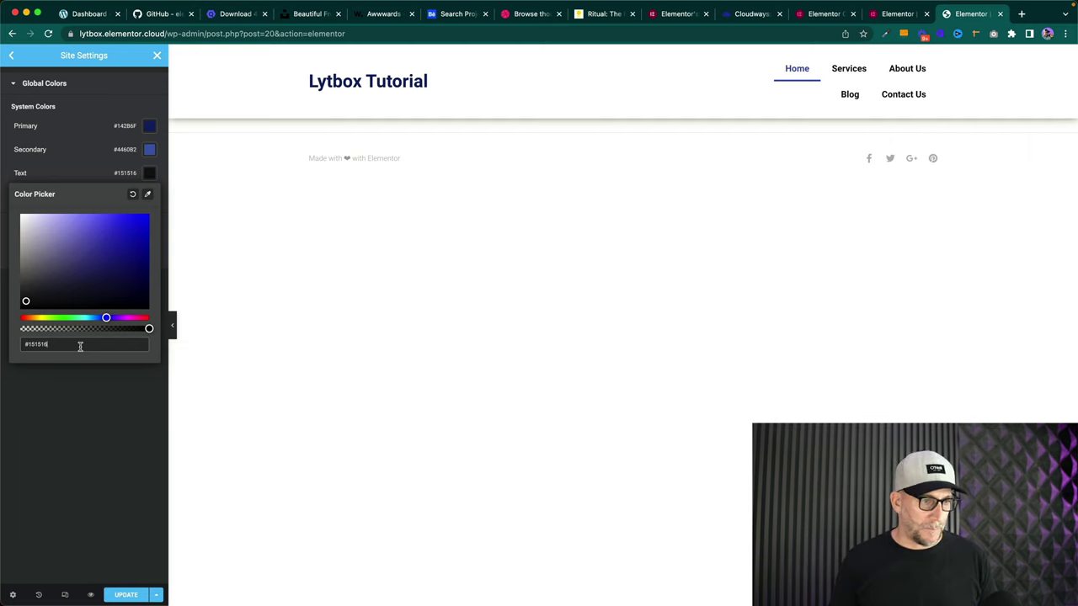
# - Copy the bright yellow hex code #ffd600 from the Figma palette and set it as the Accent global color in Elementor
pyautogui.press('super+Tab')
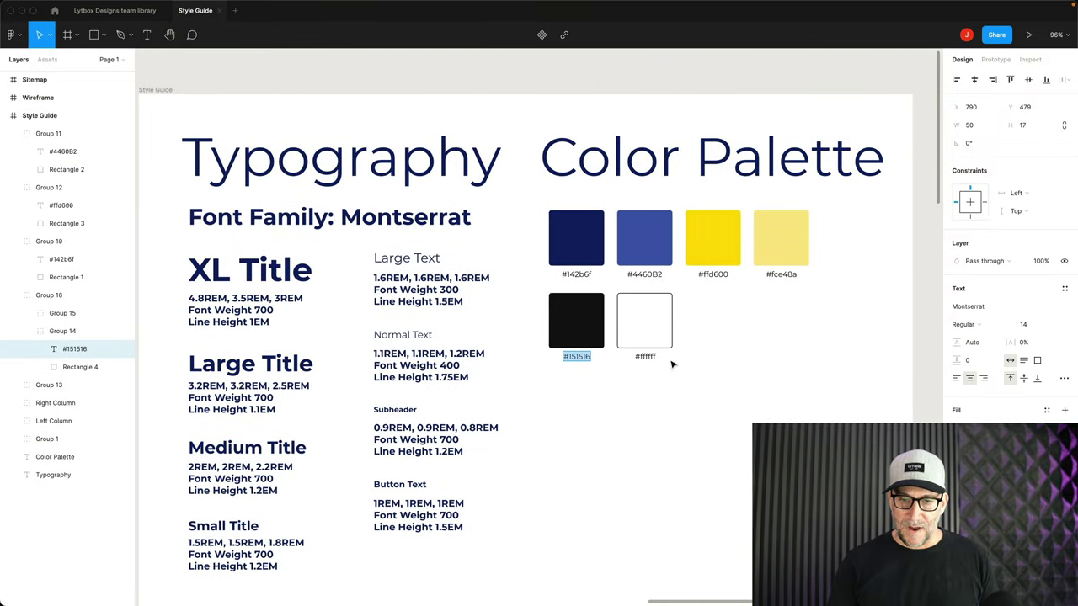
pyautogui.click(712, 274)
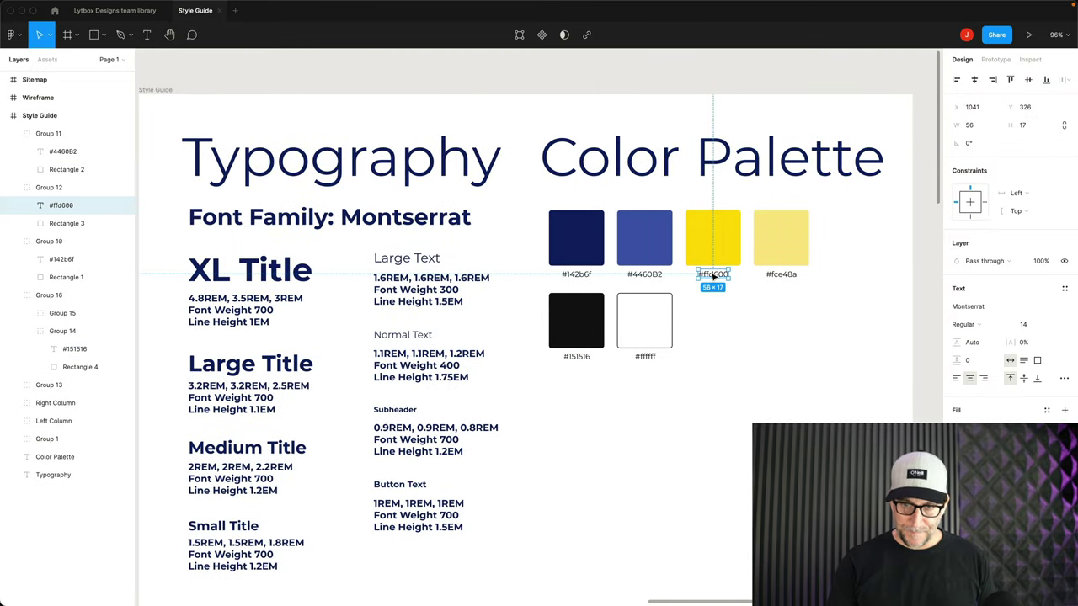
pyautogui.doubleClick(712, 274)
pyautogui.press('super+Tab')
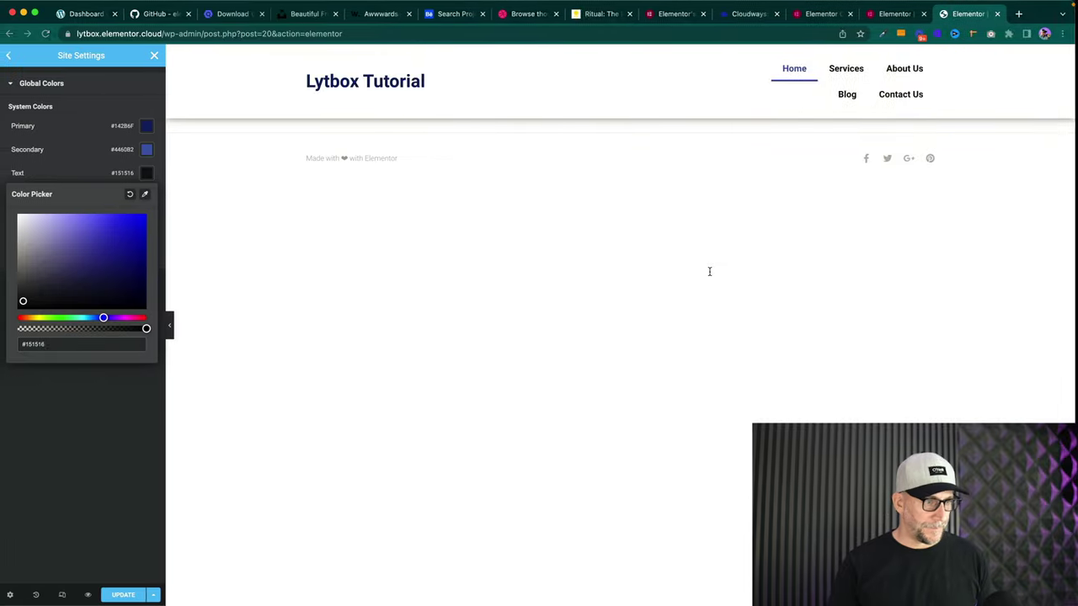
pyautogui.click(72, 171)
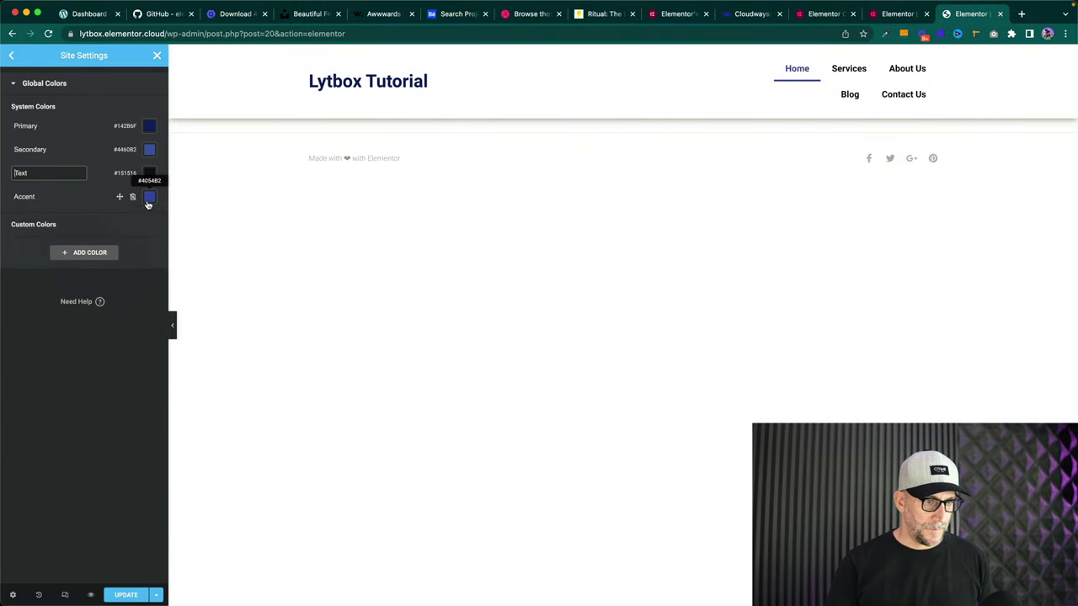
pyautogui.click(149, 196)
pyautogui.hotkey('ctrl', 'v')
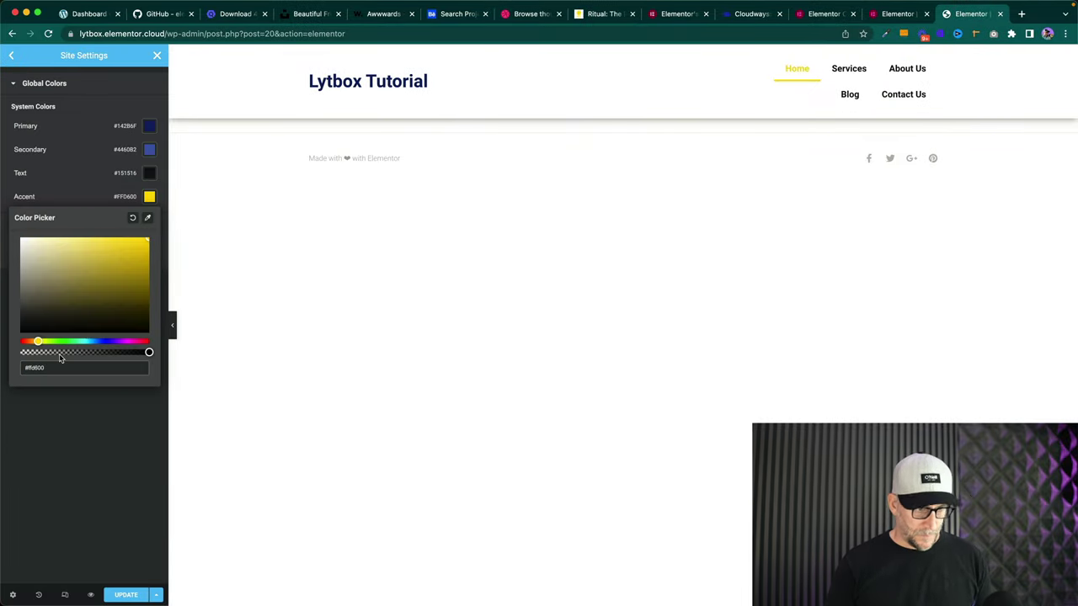
pyautogui.click(61, 193)
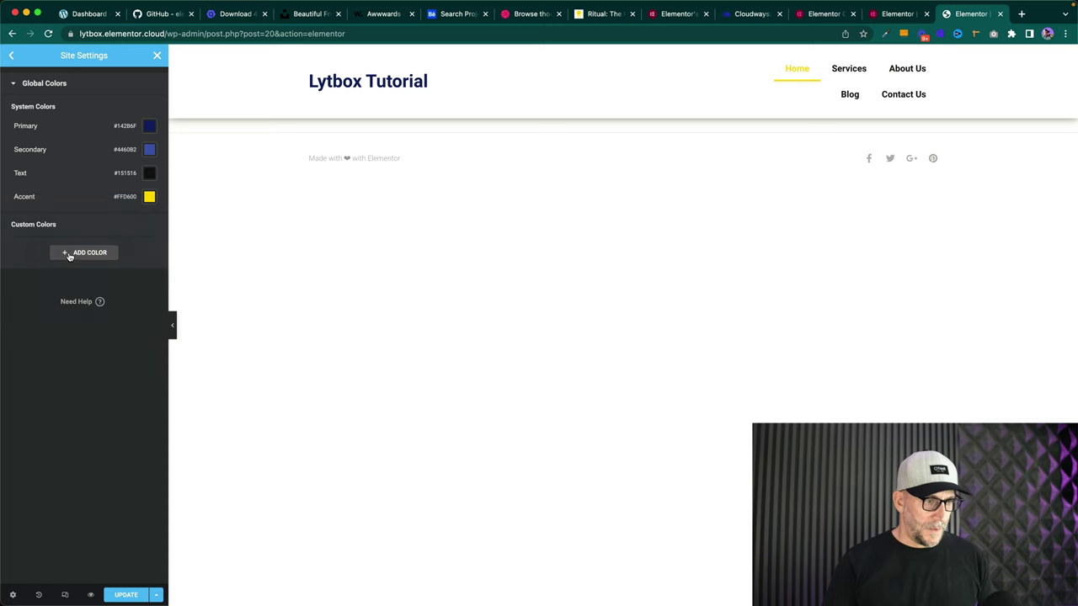
# - Add a custom global color in Elementor and set it to the light yellow #fce48a copied from the Figma palette
pyautogui.click(71, 254)
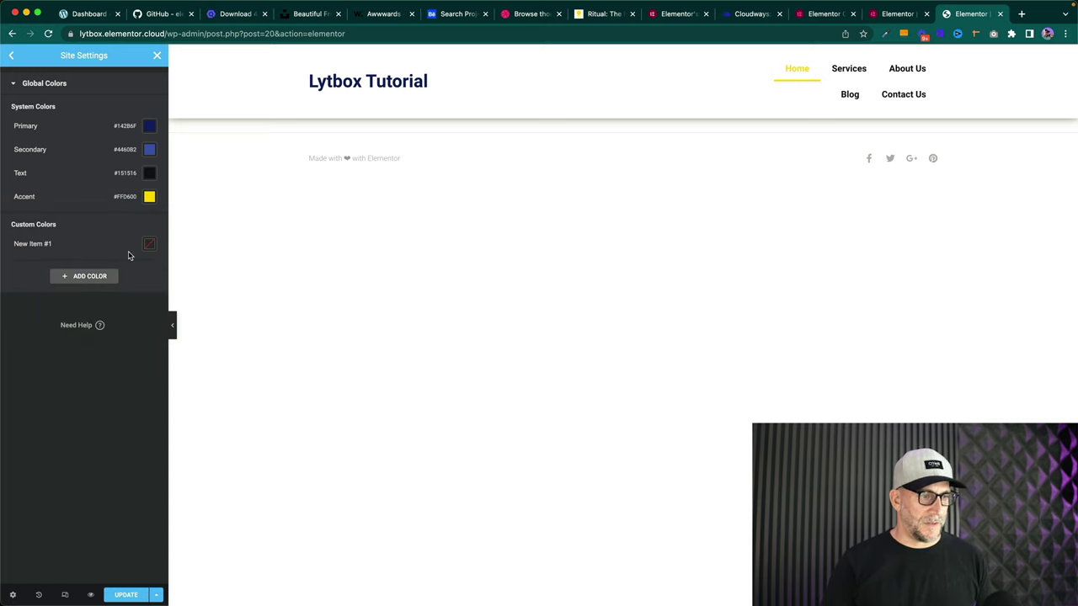
pyautogui.hotkey('ctrl', 'Right')
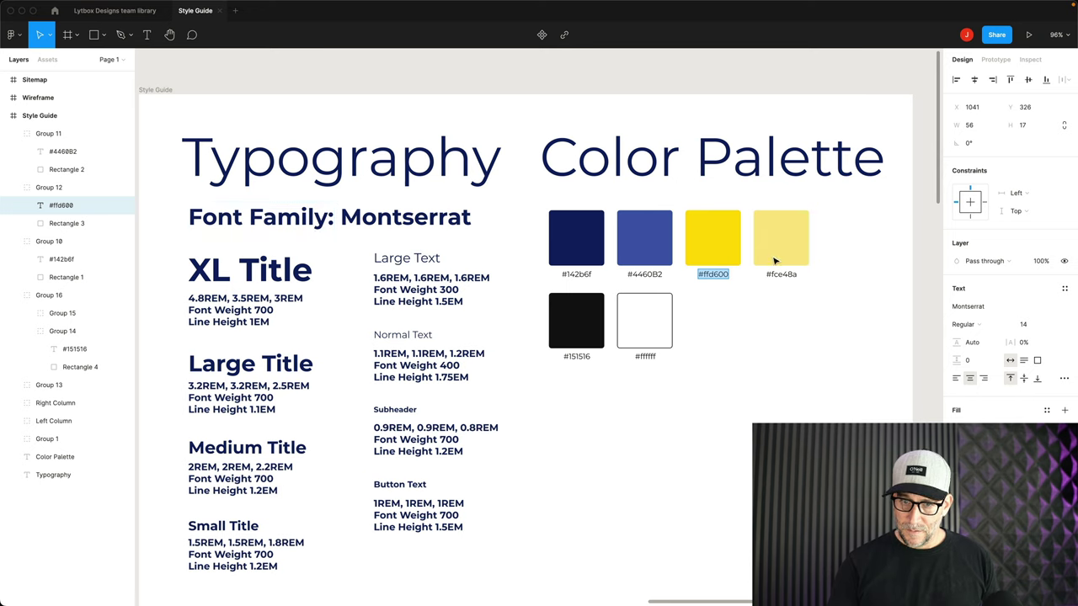
pyautogui.click(782, 273)
pyautogui.doubleClick(781, 274)
pyautogui.tripleClick(781, 274)
pyautogui.press('super+c')
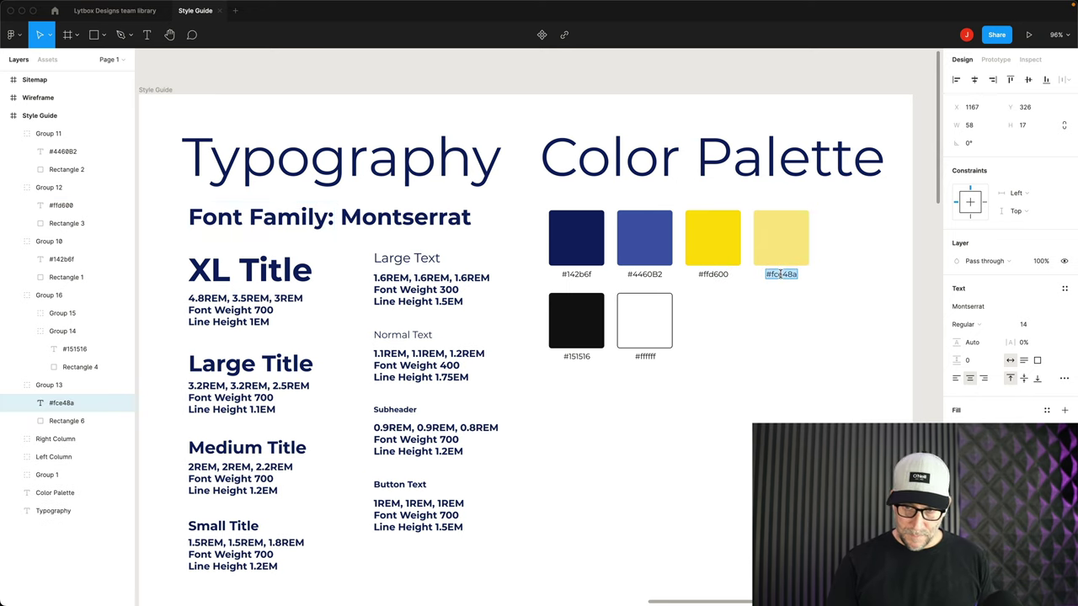
pyautogui.hotkey('ctrl', 'Left')
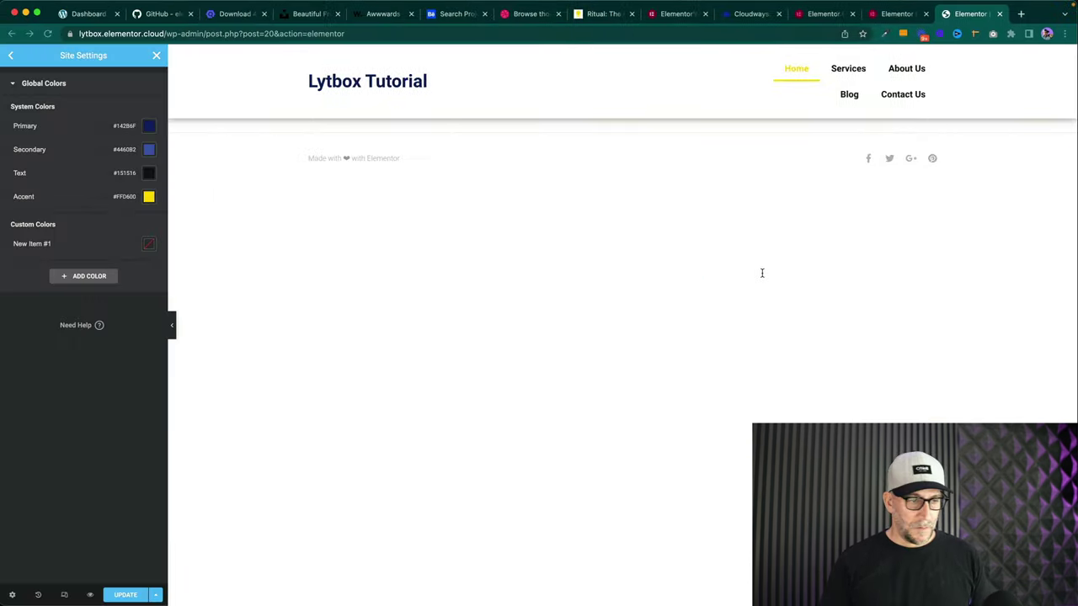
pyautogui.click(150, 245)
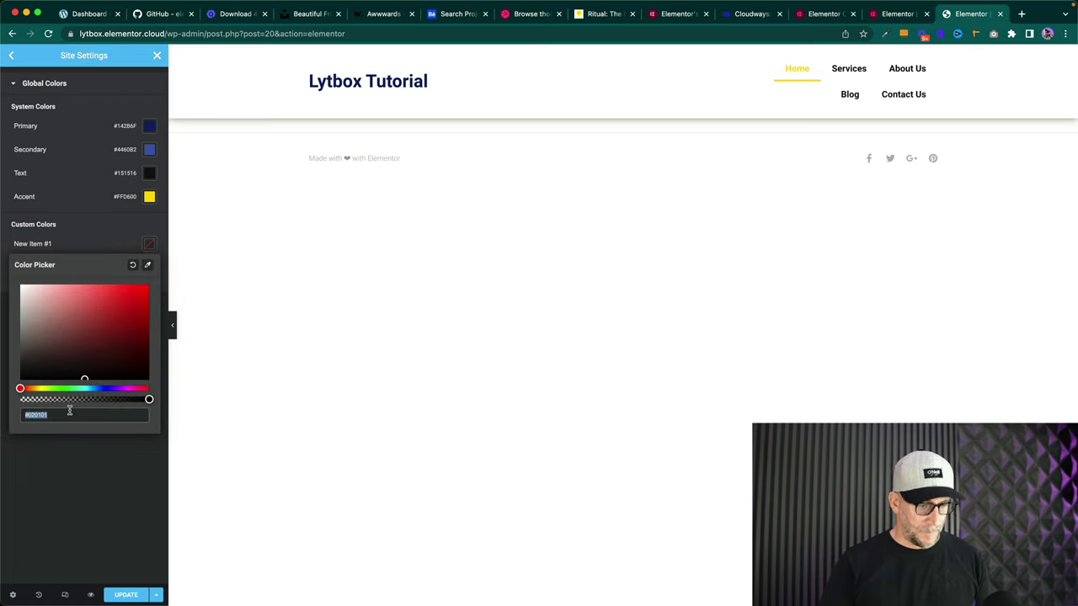
pyautogui.press('super+v')
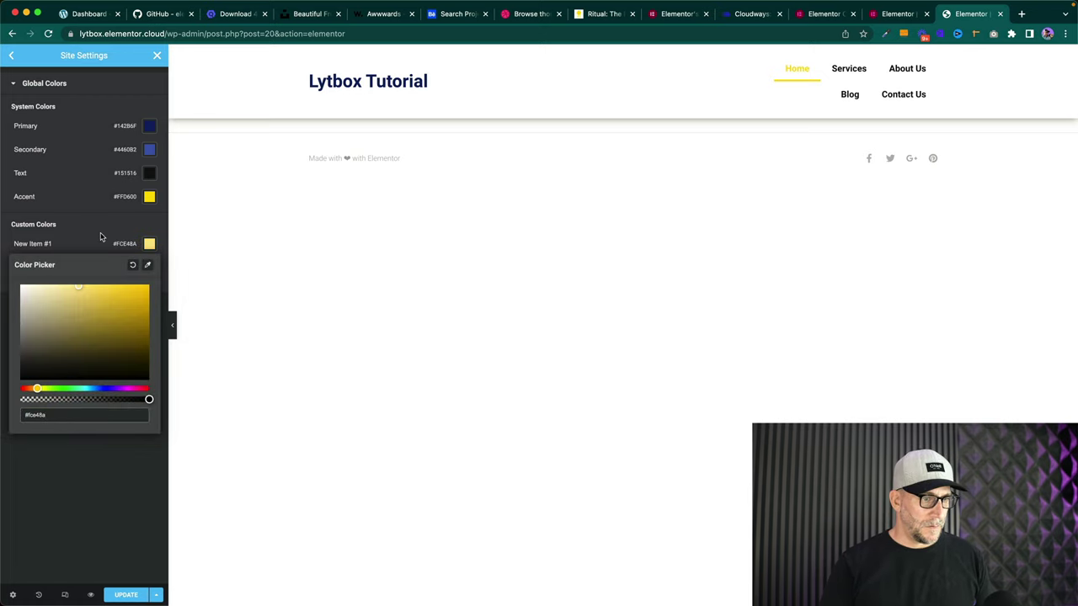
pyautogui.click(86, 234)
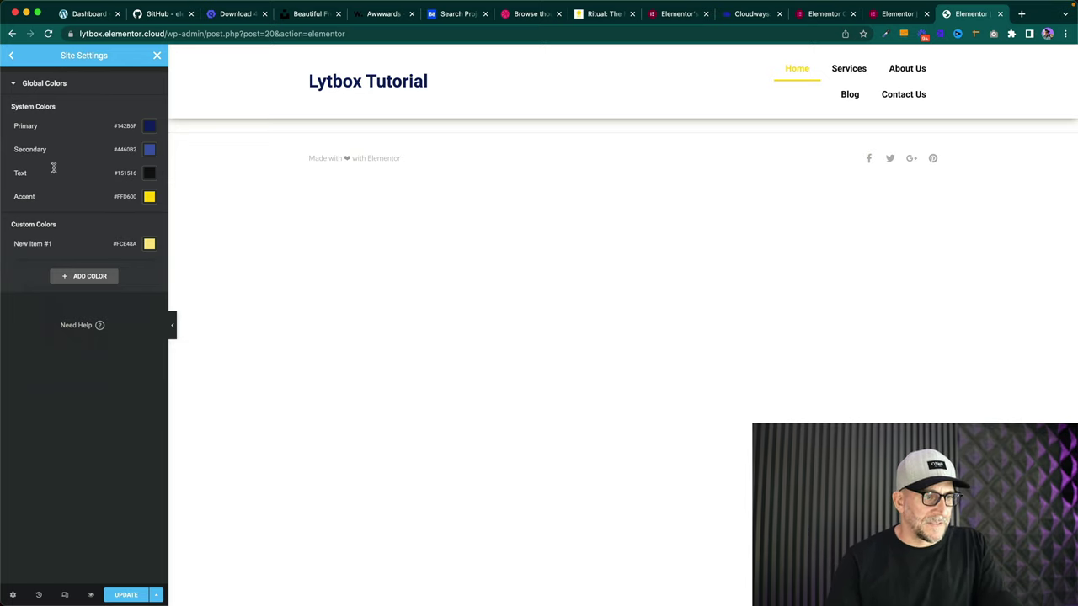
pyautogui.moveTo(11, 223); pyautogui.dragTo(69, 224)
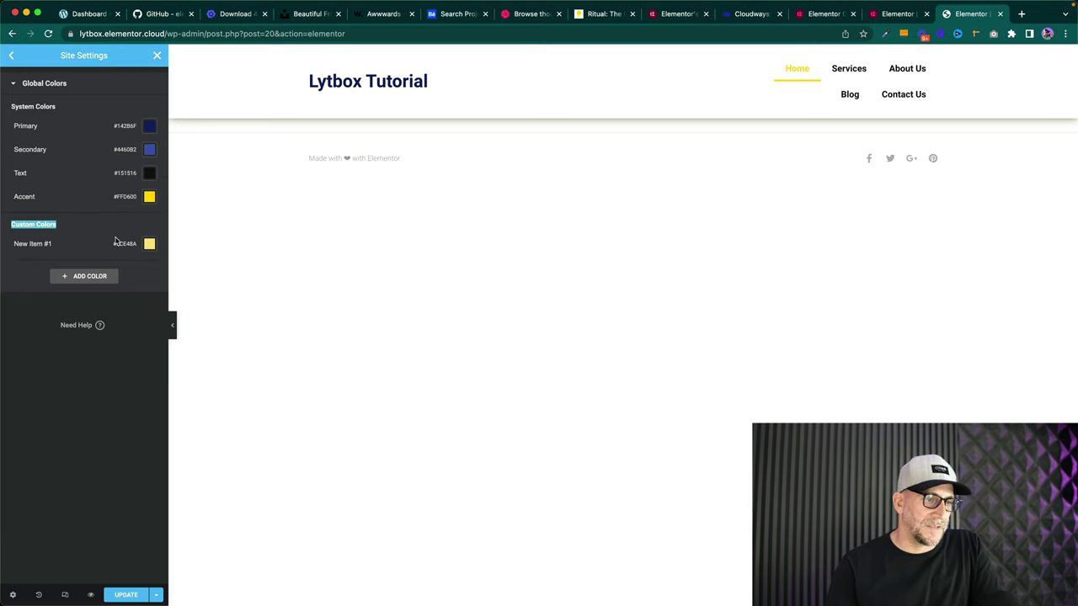
pyautogui.moveTo(118, 245); pyautogui.dragTo(114, 199)
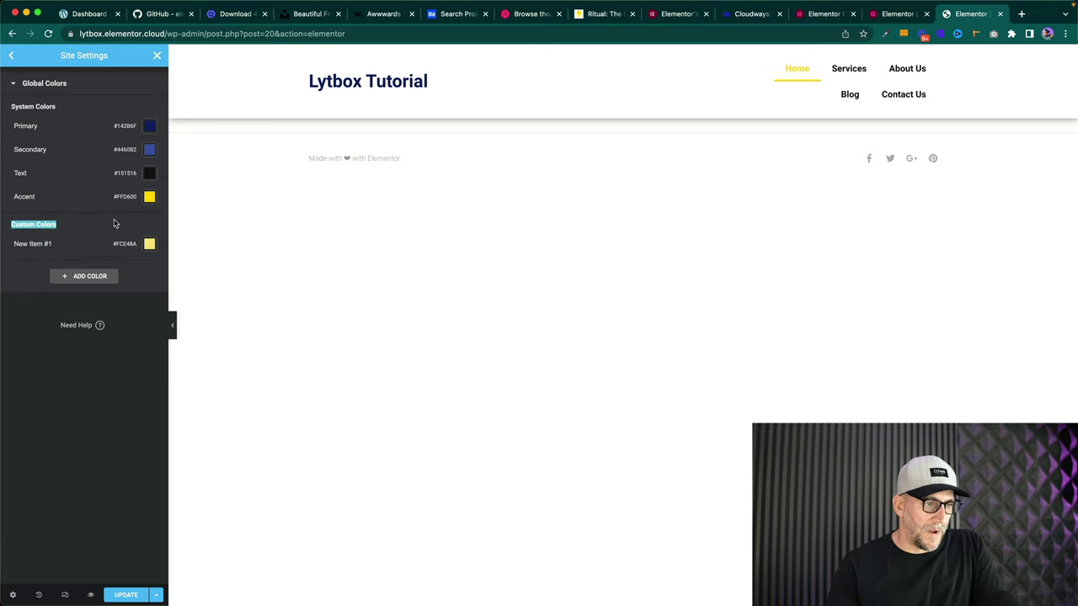
# - Rename the Primary global color to Bluberry Blue and the Secondary global color to Lighter Blueberry
pyautogui.click(49, 128)
pyautogui.moveTo(49, 128); pyautogui.dragTo(11, 125)
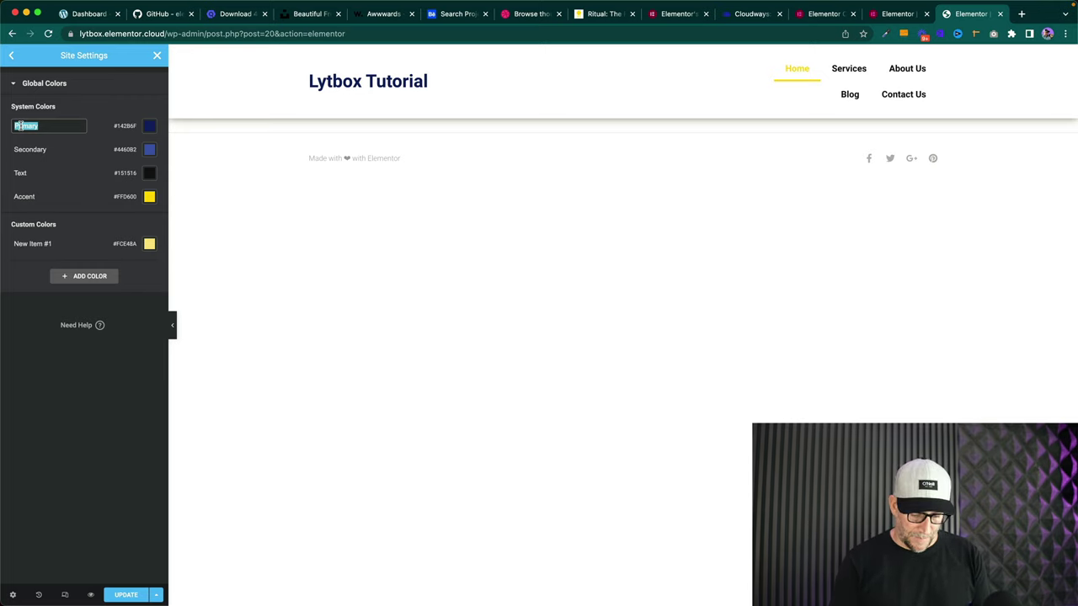
pyautogui.write('Bl')
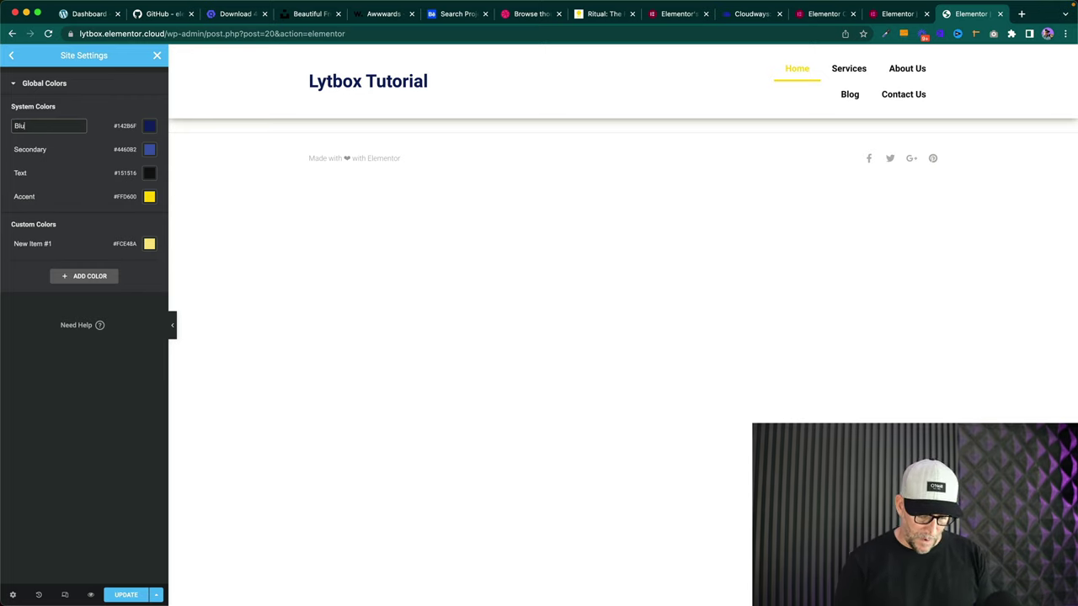
pyautogui.write('uberry Blu')
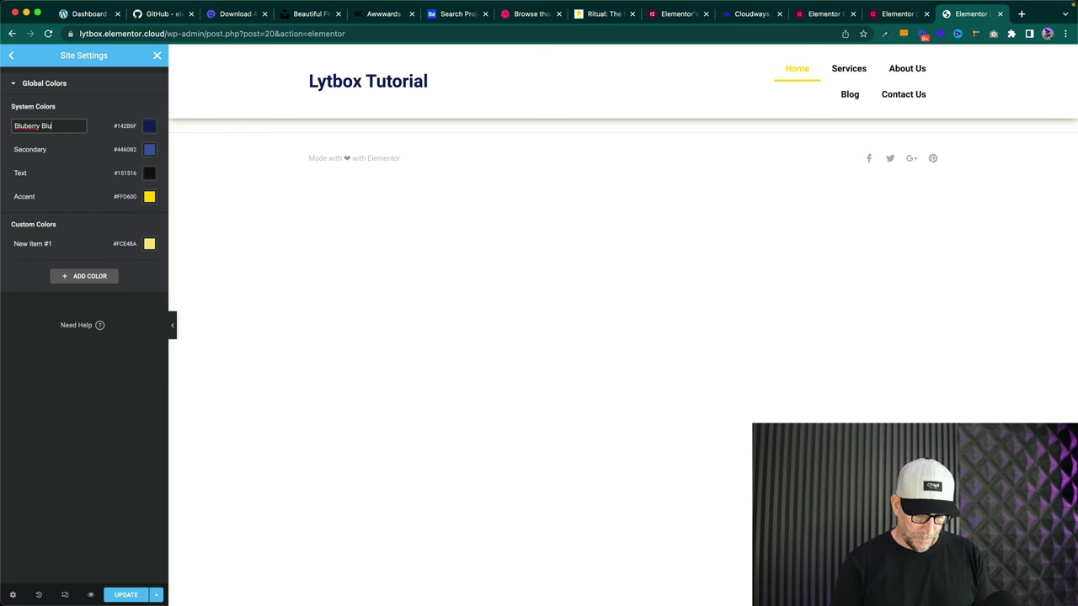
pyautogui.write('e')
pyautogui.click(60, 149)
pyautogui.moveTo(58, 149); pyautogui.dragTo(4, 150)
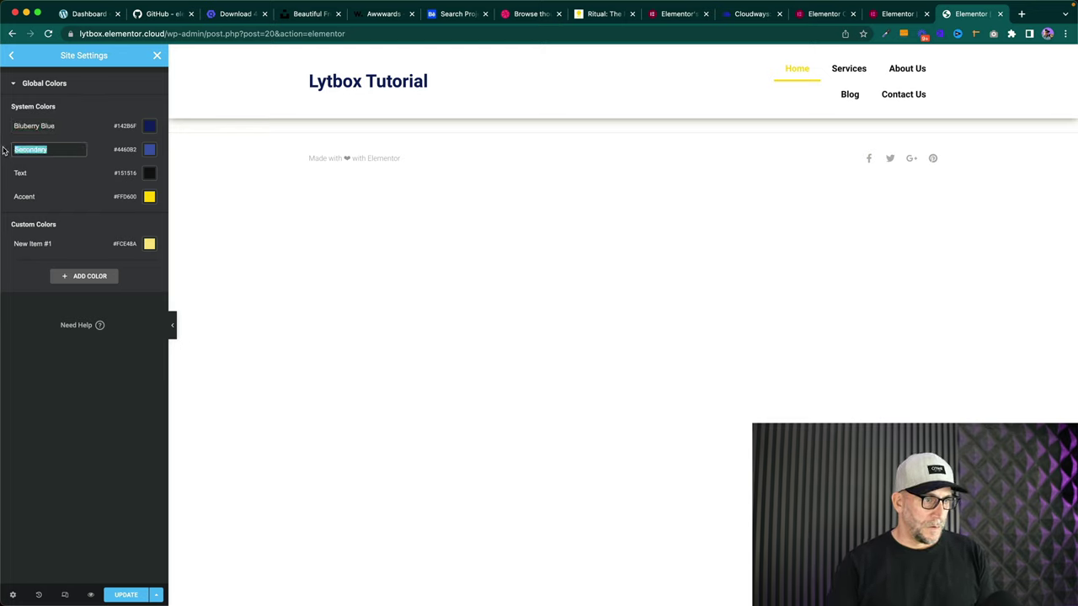
pyautogui.write('Lighter Blueberry')
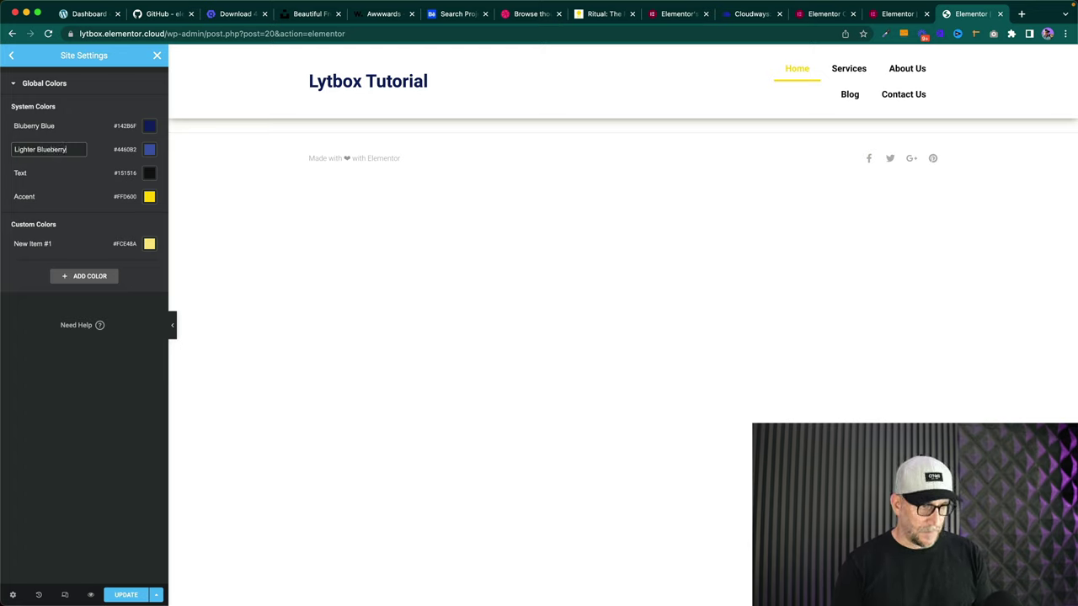
# - Rename the Text global color to Black and the Accent color to Very Yellow, and open the custom color's name for editing
pyautogui.click(37, 174)
pyautogui.moveTo(36, 173); pyautogui.dragTo(2, 175)
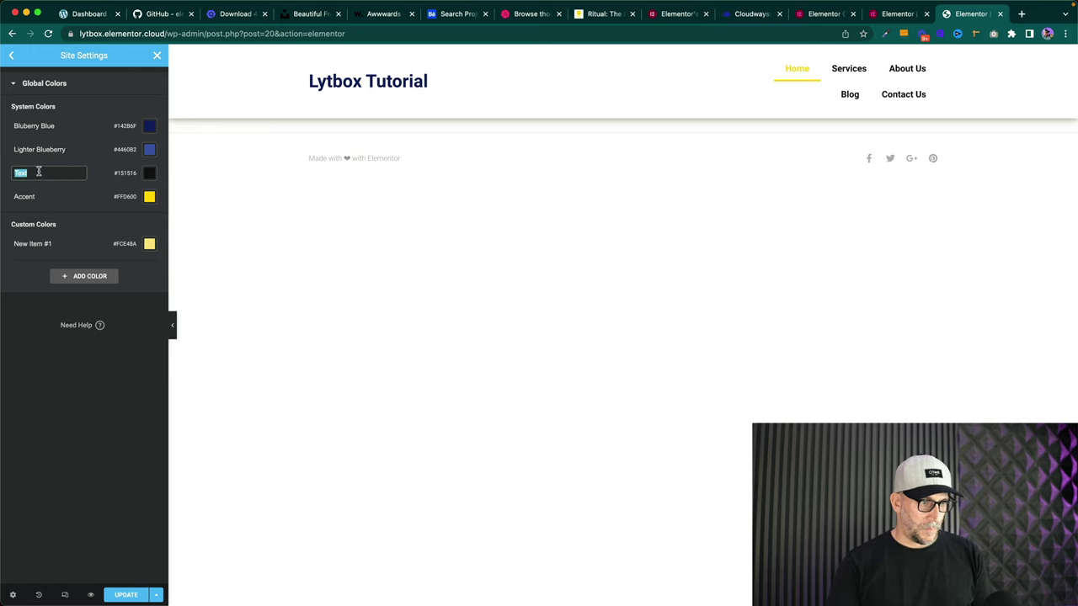
pyautogui.press('BackSpace')
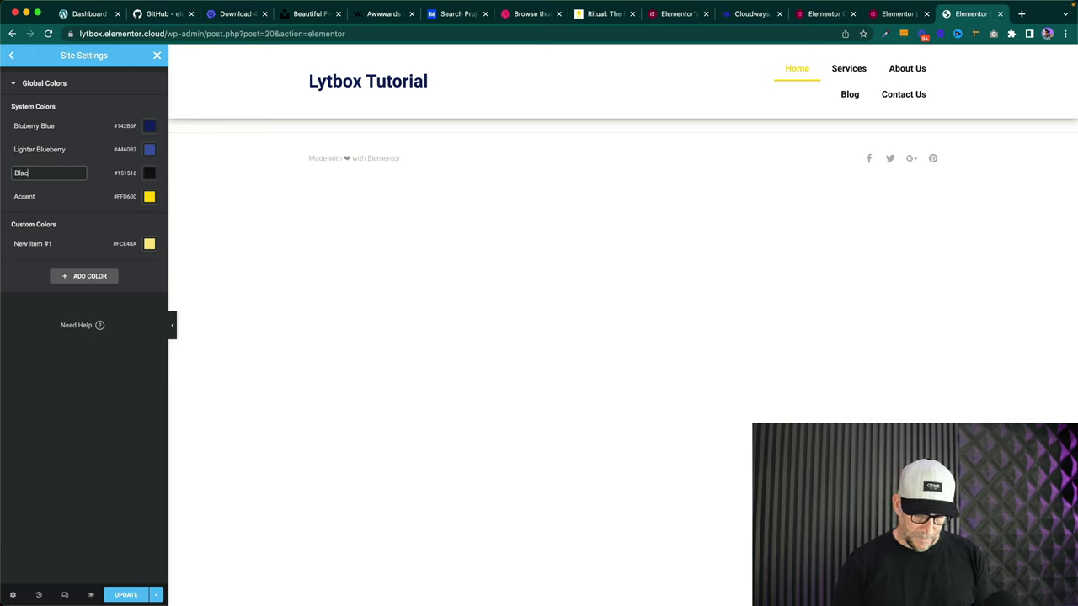
pyautogui.click(48, 198)
pyautogui.moveTo(48, 198); pyautogui.dragTo(16, 195)
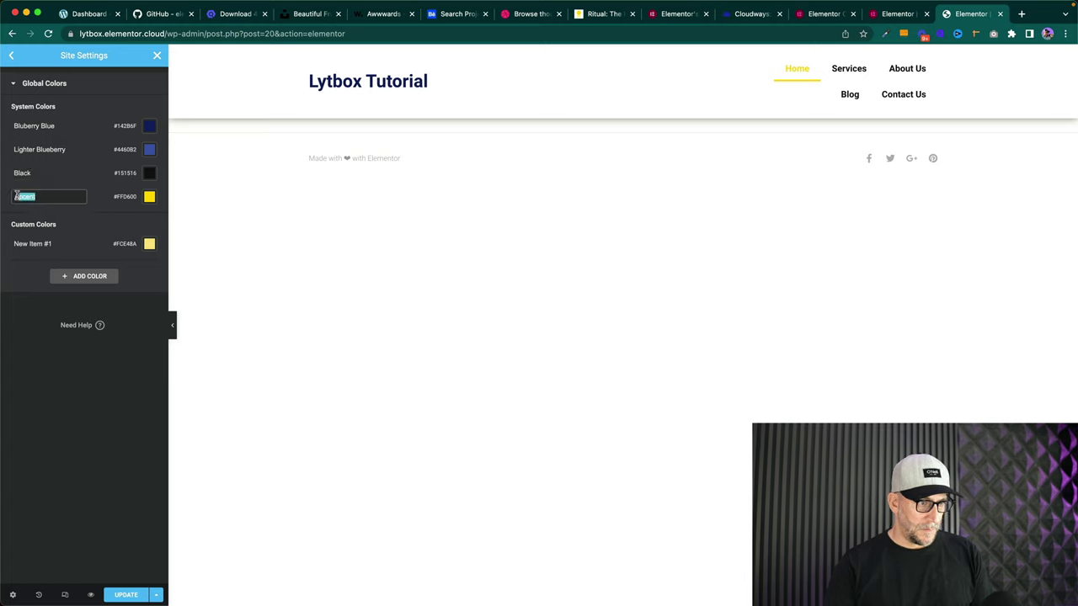
pyautogui.write('Very Yell')
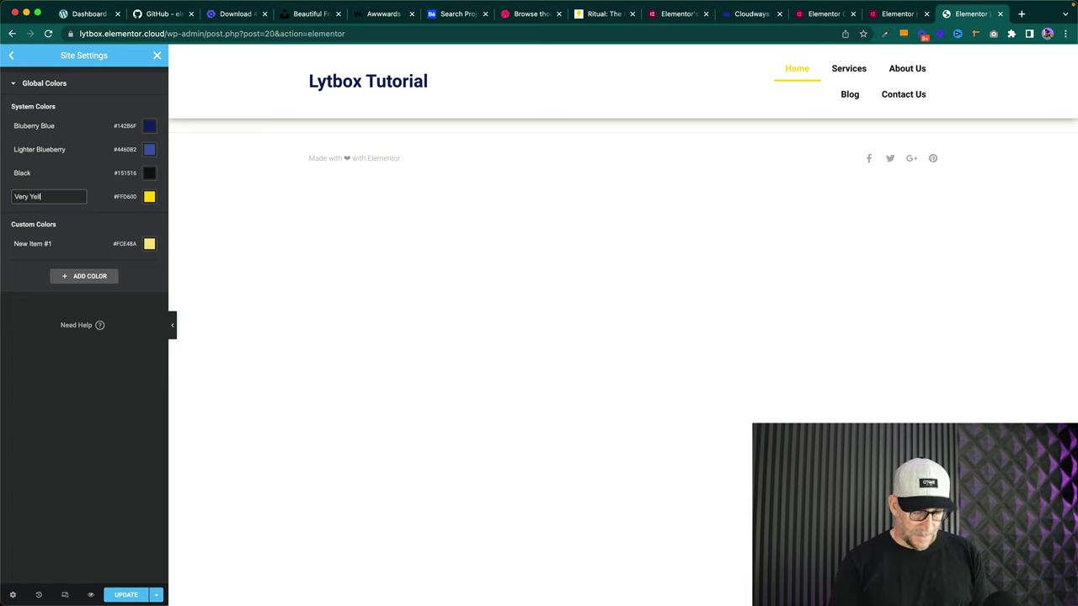
pyautogui.write('ow')
pyautogui.click(59, 243)
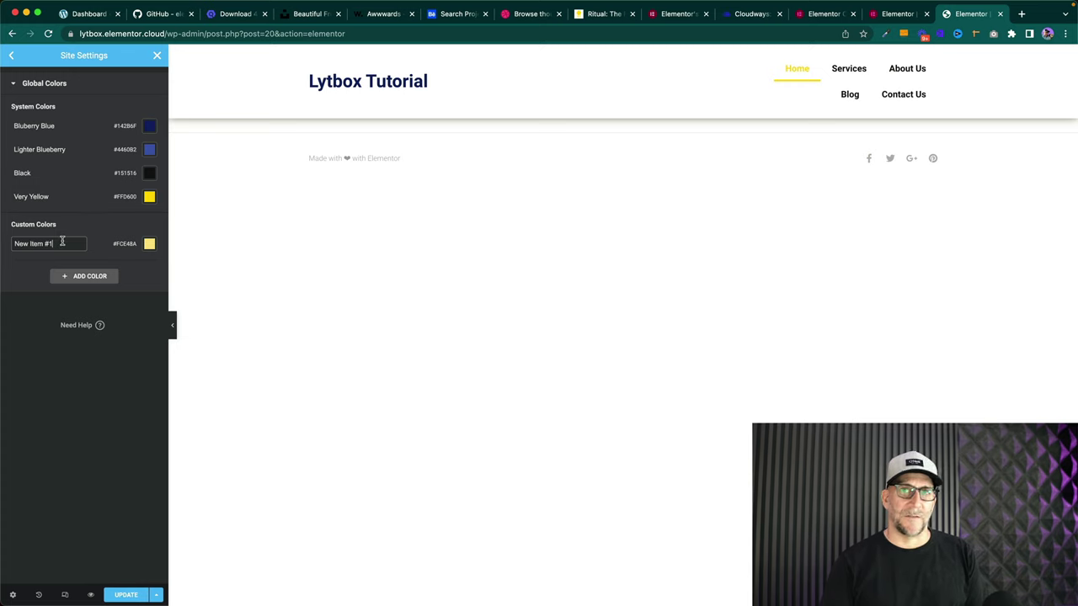
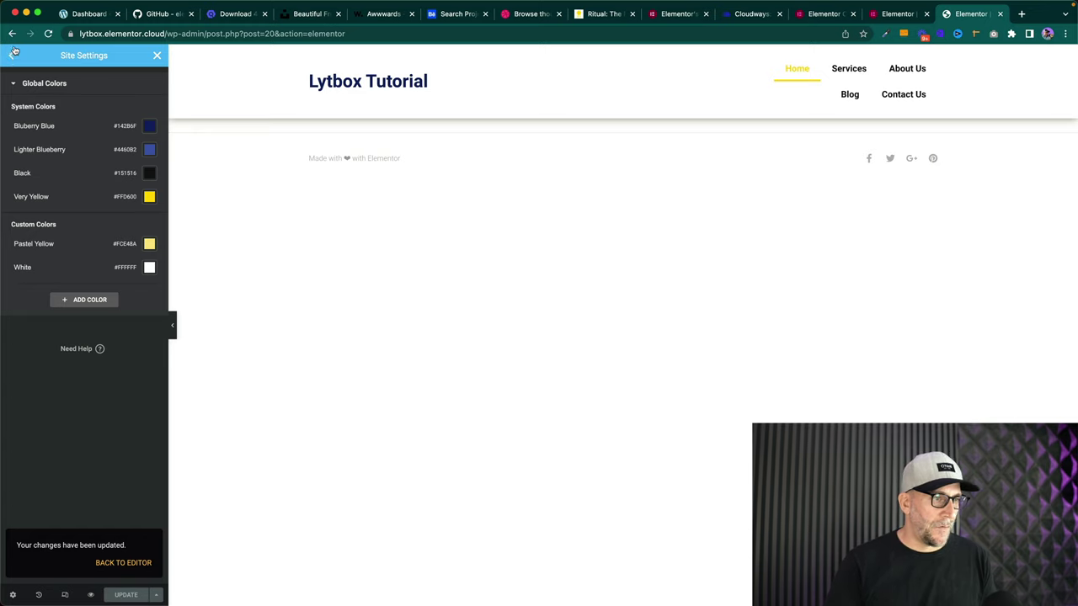
# - Leave the Global Colors settings and open Global Fonts, consulting the typography section of the Figma style guide
pyautogui.click(11, 55)
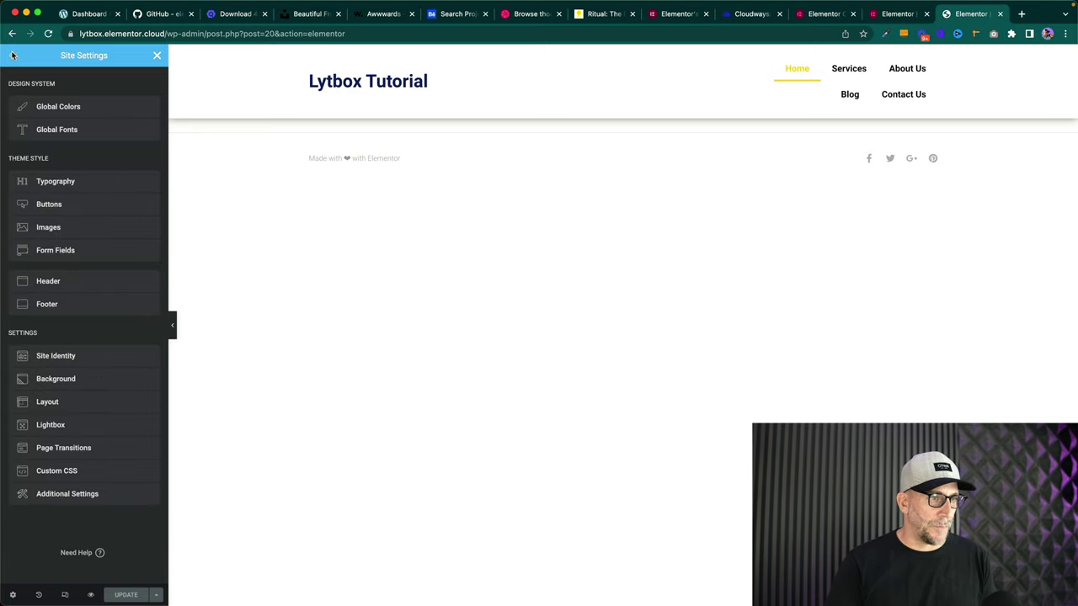
pyautogui.click(63, 130)
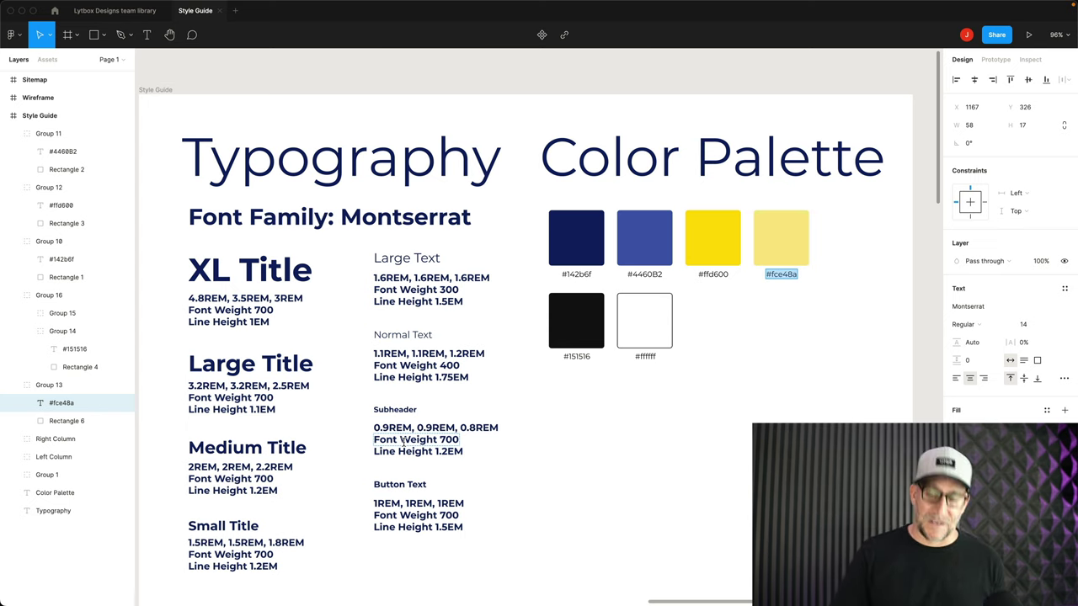
pyautogui.press('super+Tab')
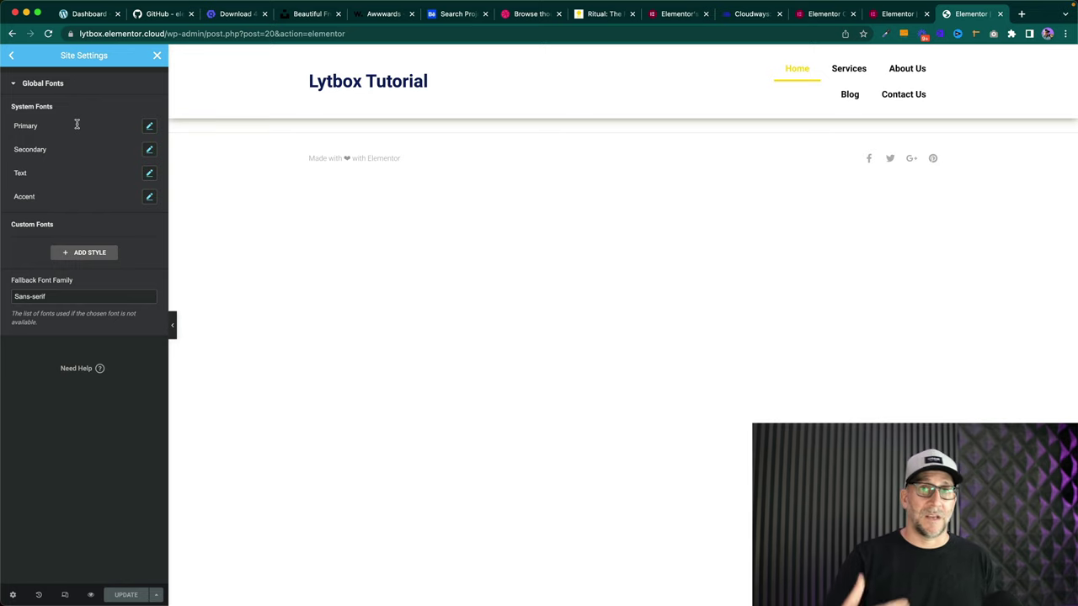
# - Set the Primary global font's family to Montserrat, following the font family given in the Figma style guide
pyautogui.click(149, 127)
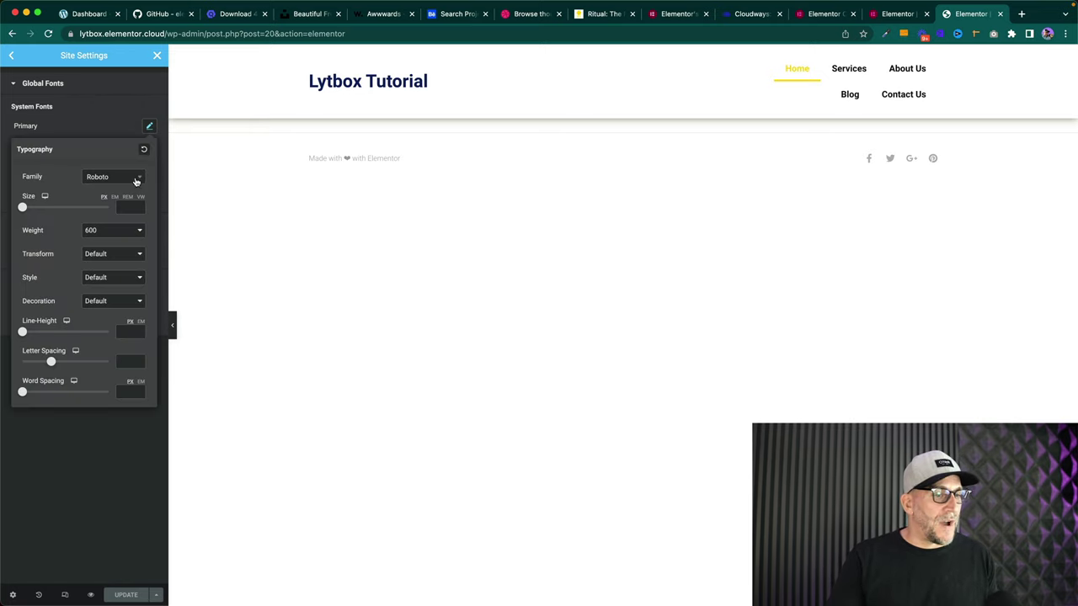
pyautogui.click(136, 178)
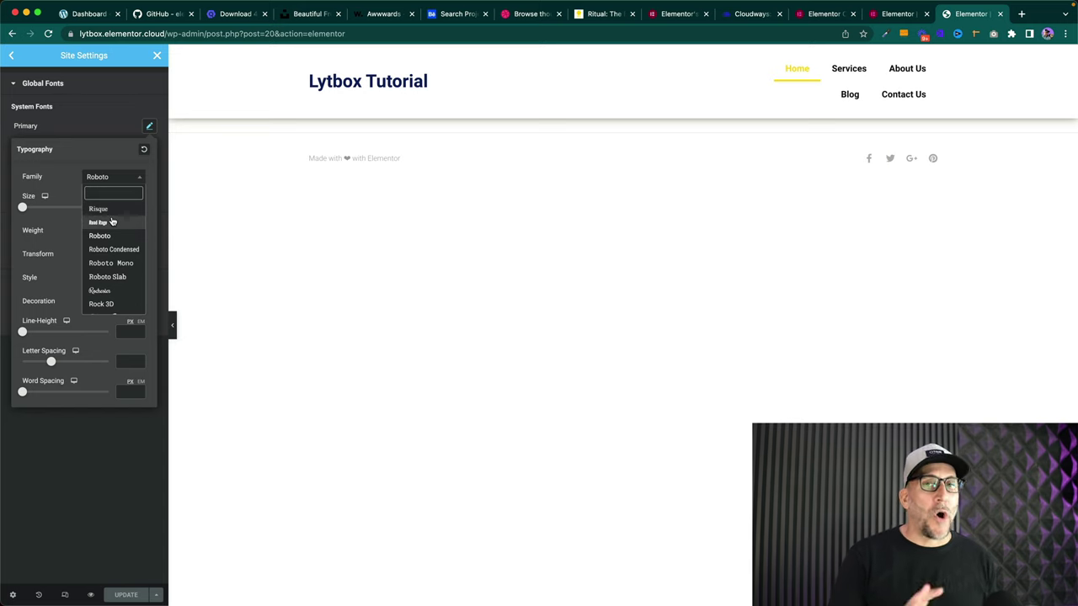
pyautogui.hotkey('ctrl', 'Right')
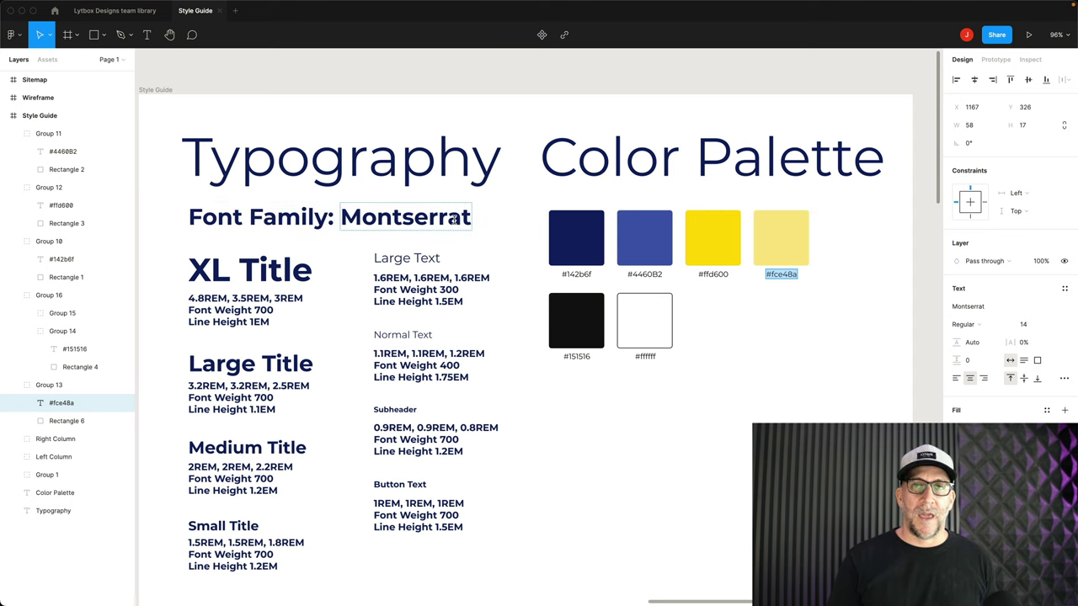
pyautogui.hotkey('ctrl', 'Left')
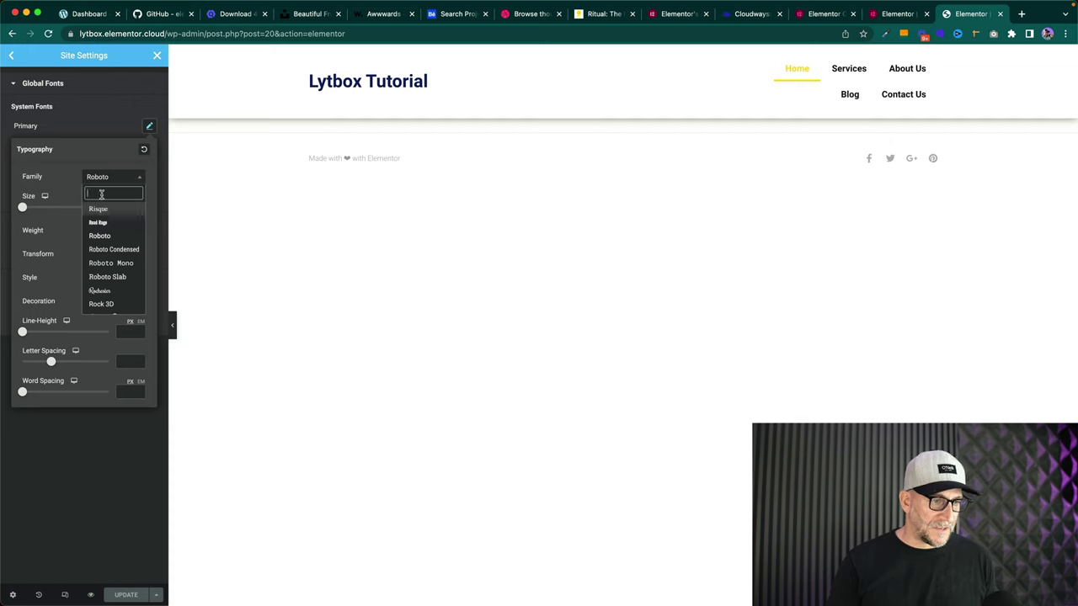
pyautogui.write('mon')
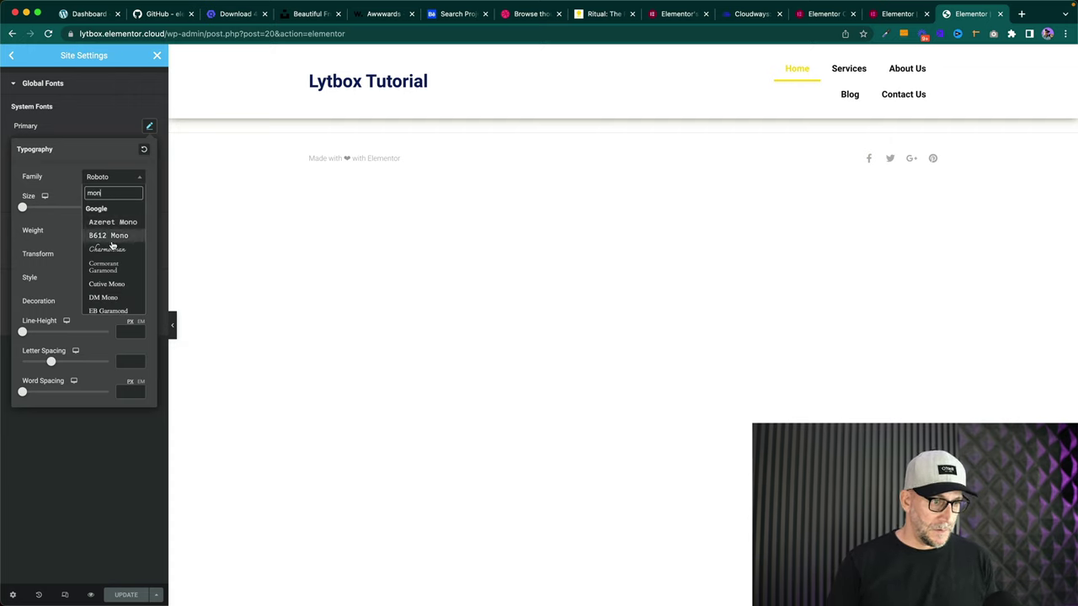
pyautogui.scroll(-10, 112, 247)
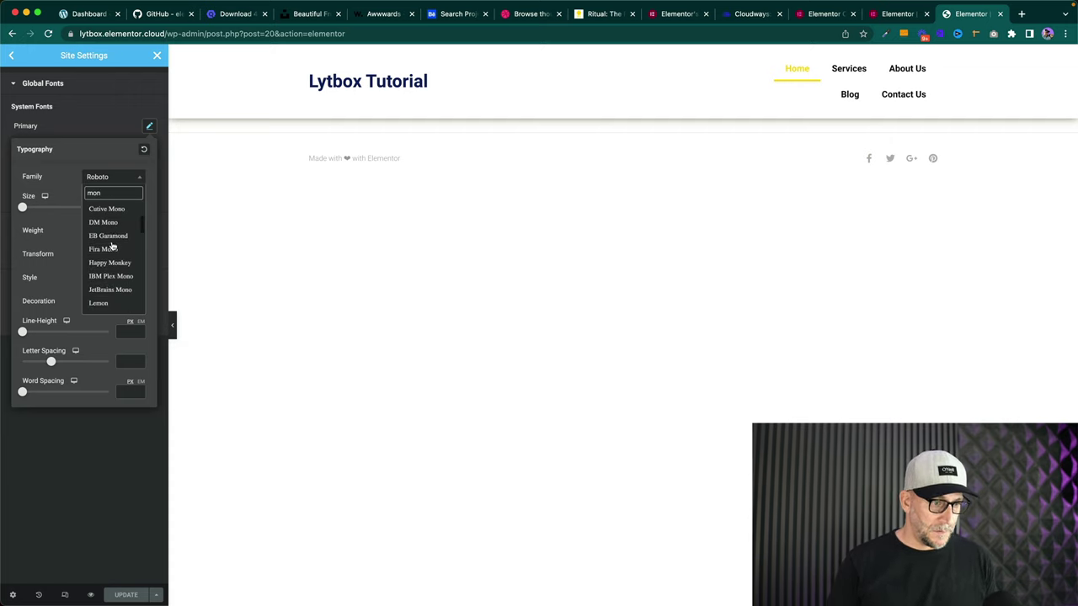
pyautogui.scroll(-1, 112, 249)
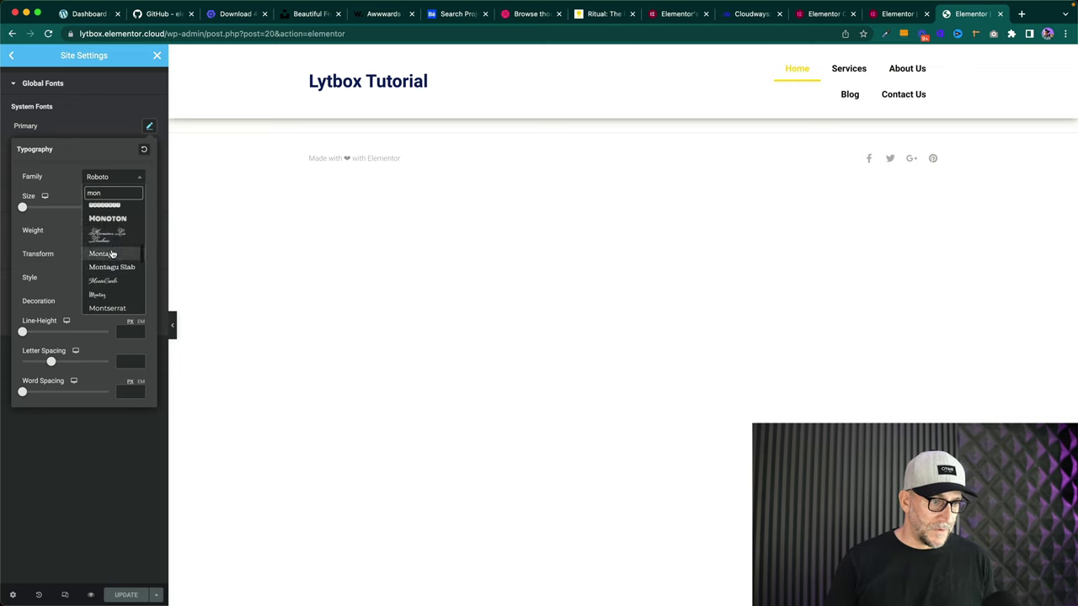
pyautogui.scroll(-2, 112, 252)
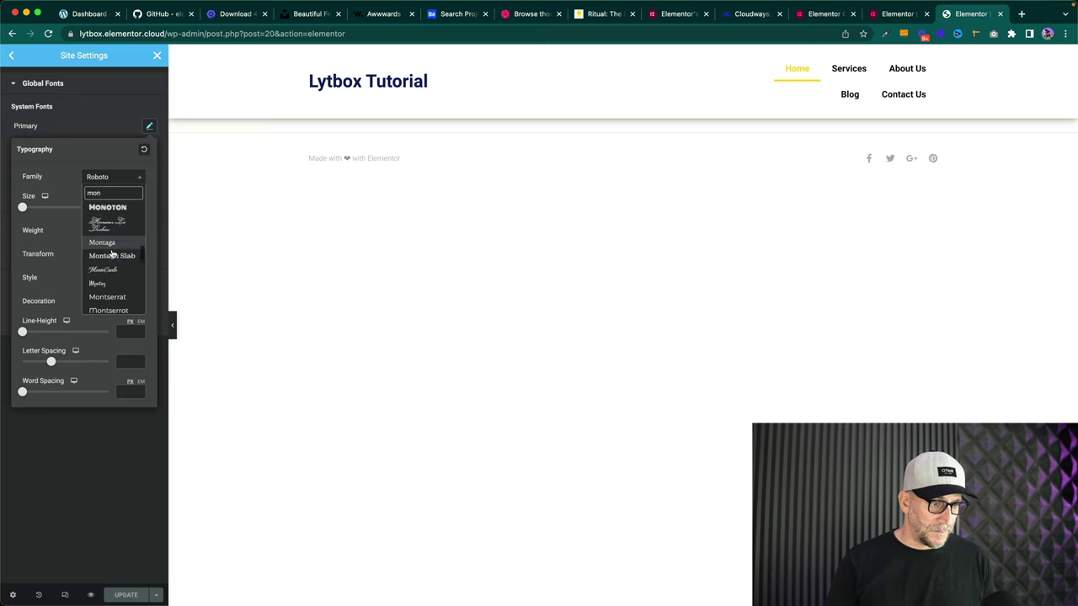
pyautogui.click(116, 284)
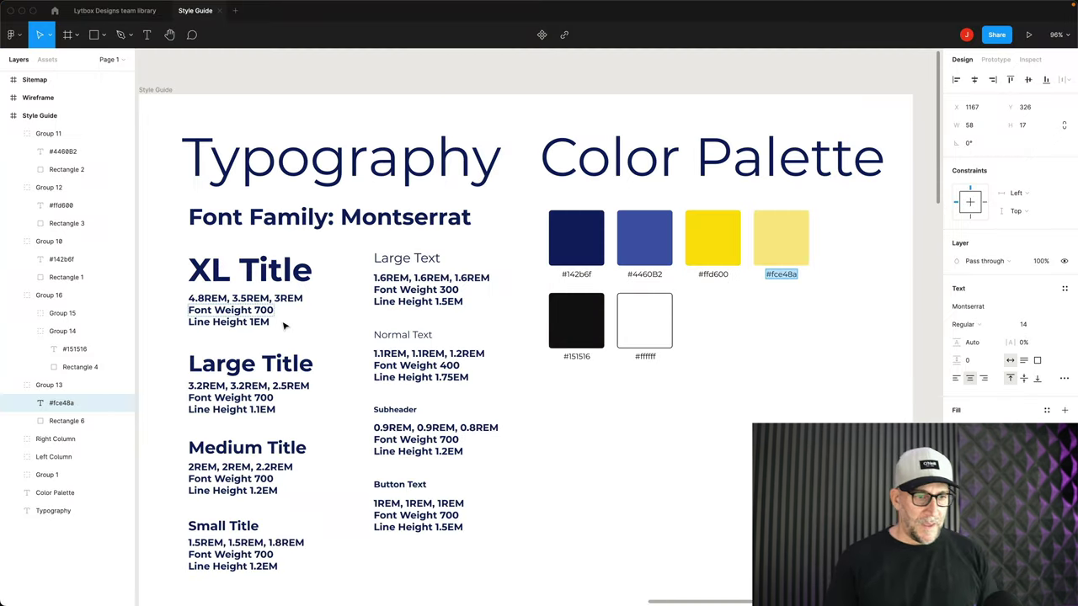
# - Examine the three font sizes listed for the XL Title in the Figma style guide
pyautogui.scroll(-1, 253, 257)
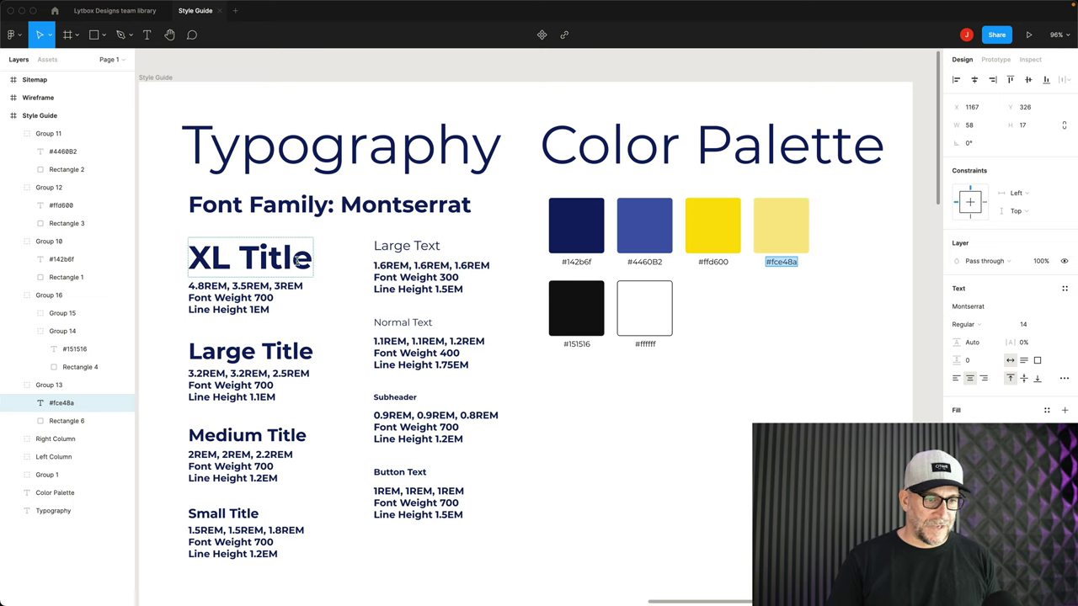
pyautogui.doubleClick(190, 286)
pyautogui.moveTo(191, 286); pyautogui.dragTo(227, 287)
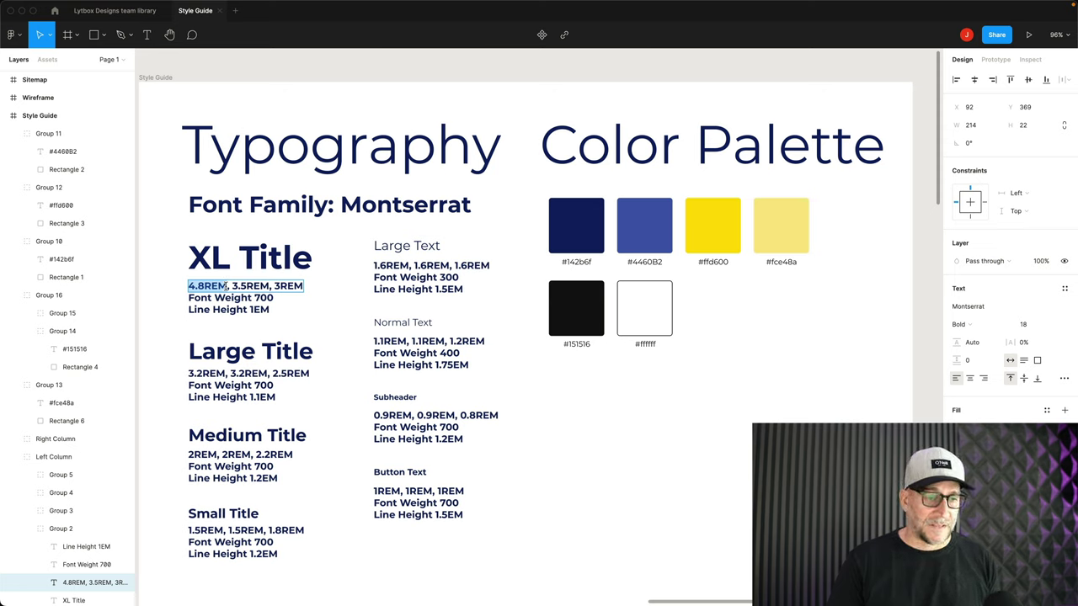
pyautogui.click(234, 286)
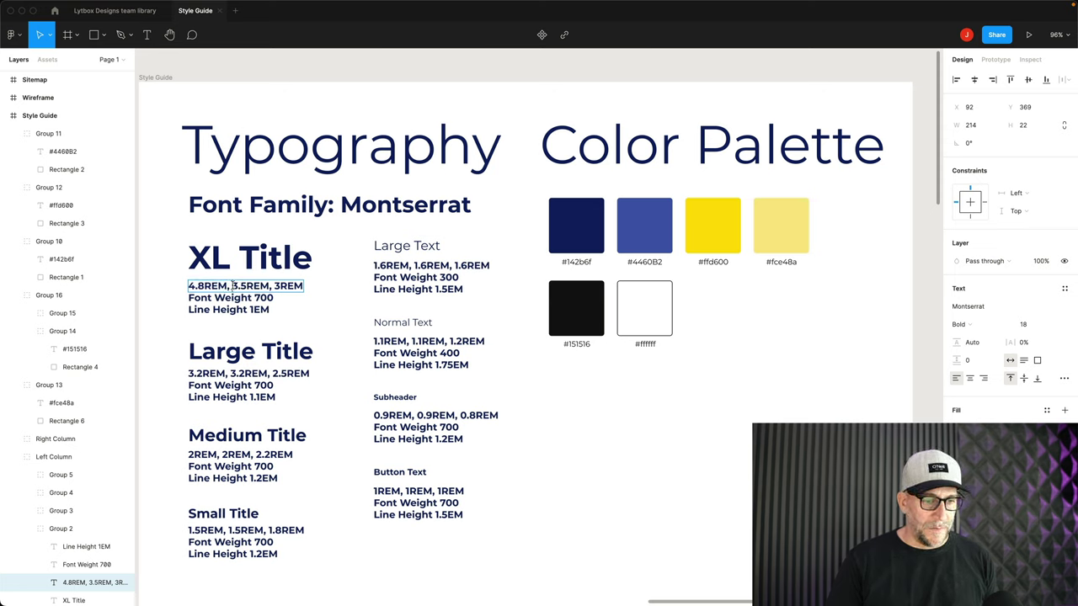
pyautogui.doubleClick(243, 287)
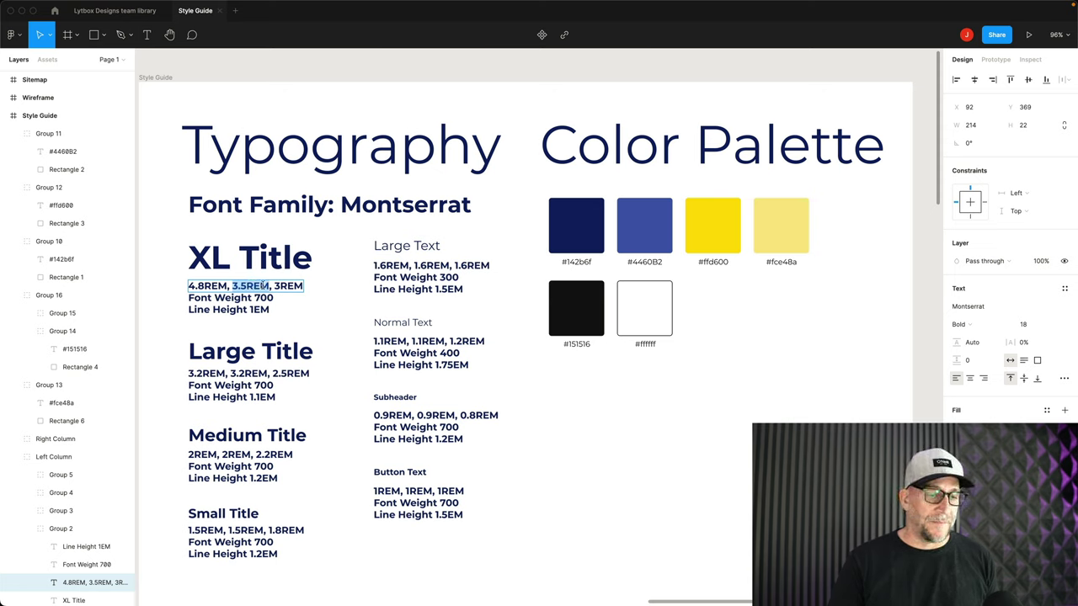
pyautogui.click(274, 286)
pyautogui.moveTo(274, 286); pyautogui.dragTo(301, 286)
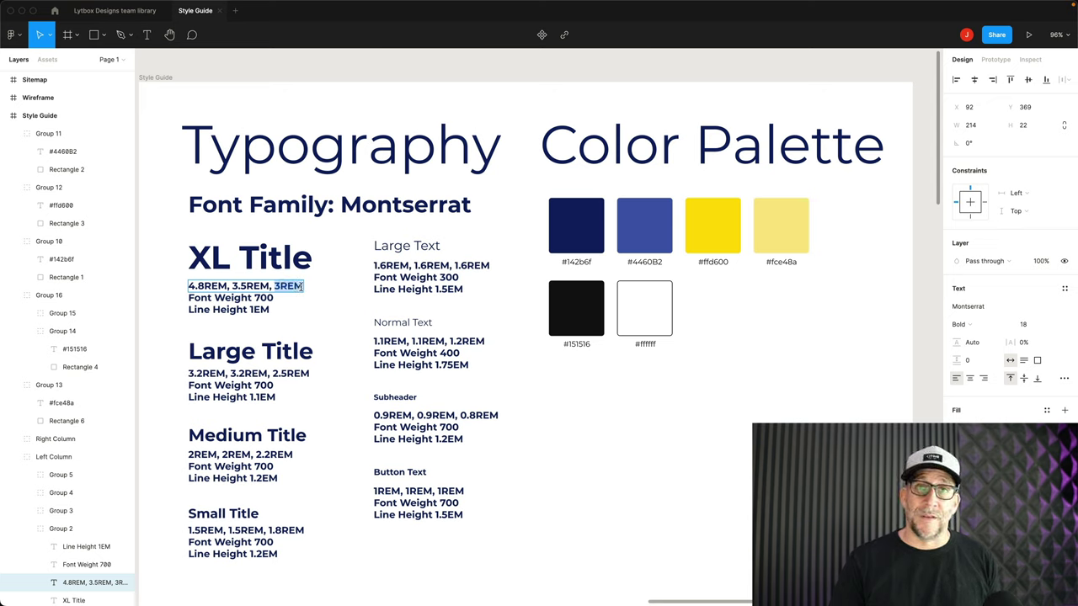
# - Set the Primary global font's size in Elementor to 4.8 REM, taken from the XL Title style in Figma
pyautogui.click(200, 286)
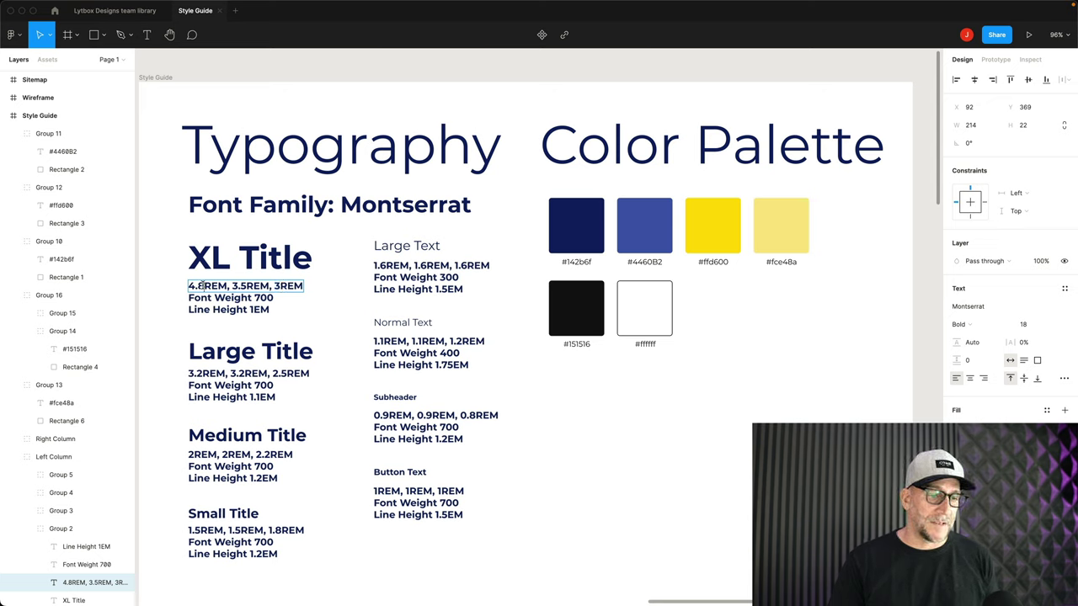
pyautogui.moveTo(190, 286); pyautogui.dragTo(229, 290)
pyautogui.press('super+Tab')
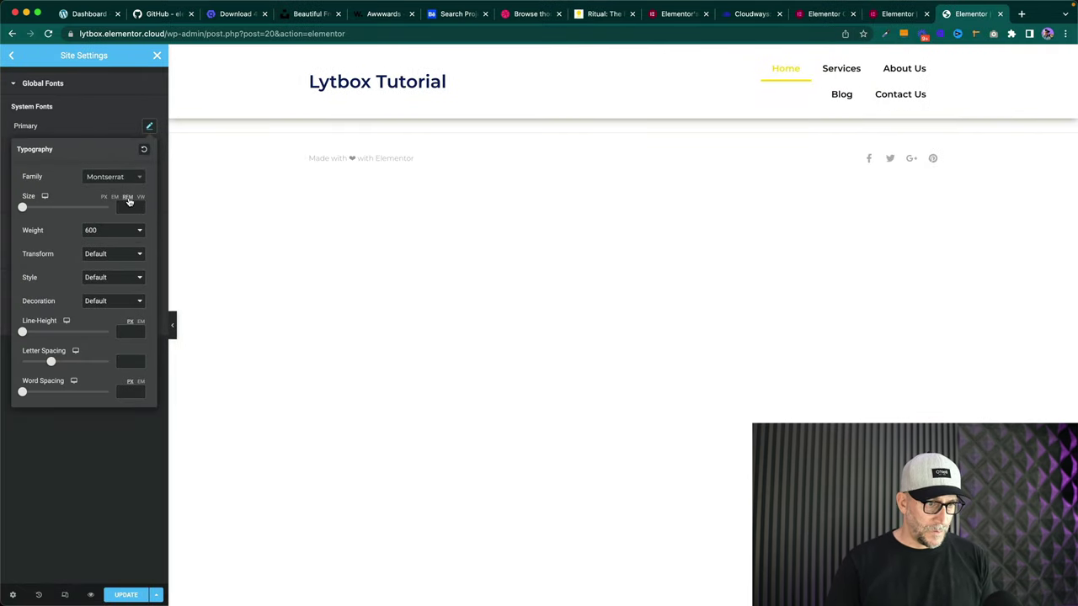
pyautogui.click(128, 206)
pyautogui.write('4')
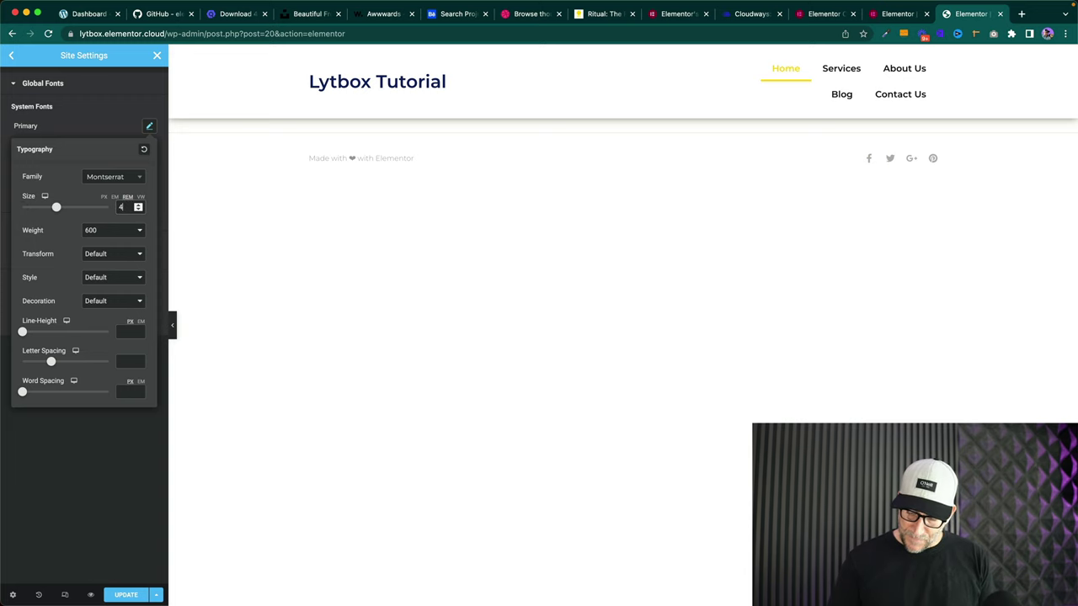
pyautogui.write('.8')
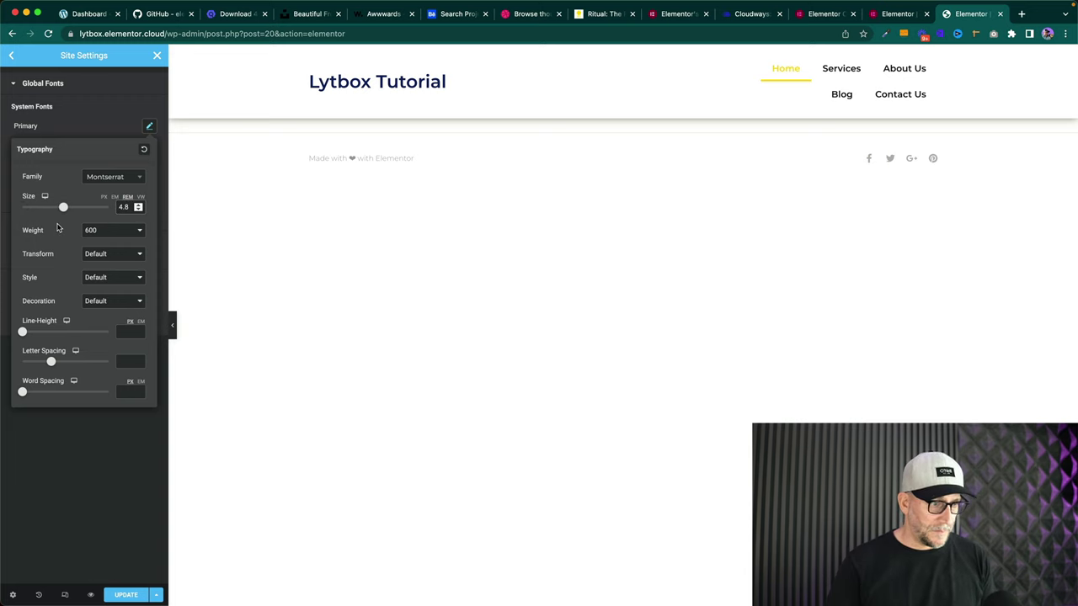
# - Set the Primary global font's weight in Elementor to 700, following the XL Title style in the Figma style guide
pyautogui.press('super+Tab')
pyautogui.click(189, 297)
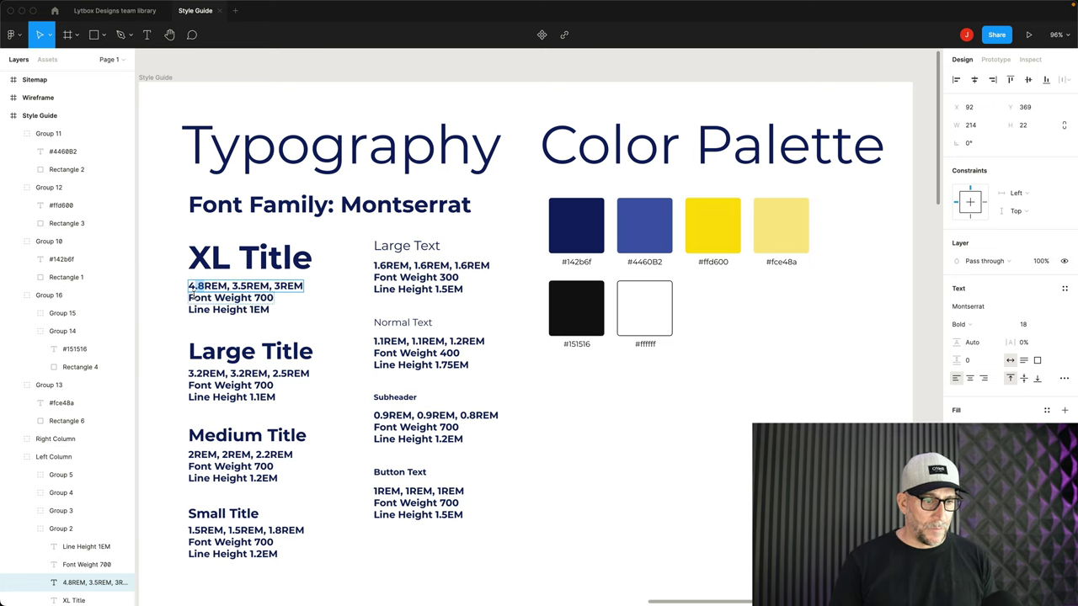
pyautogui.moveTo(189, 297); pyautogui.dragTo(277, 297)
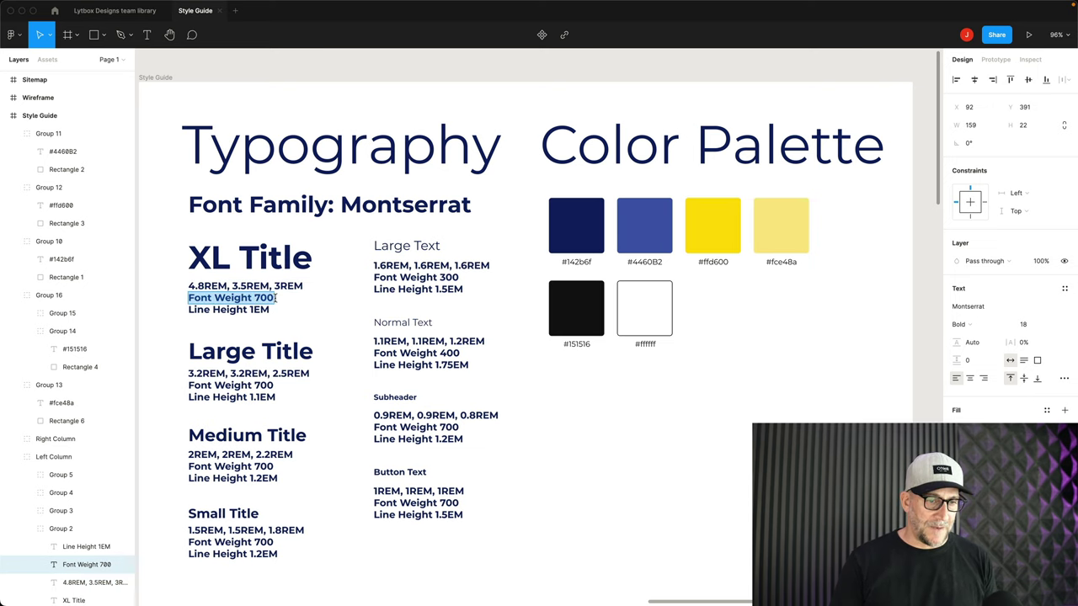
pyautogui.press('super+Tab')
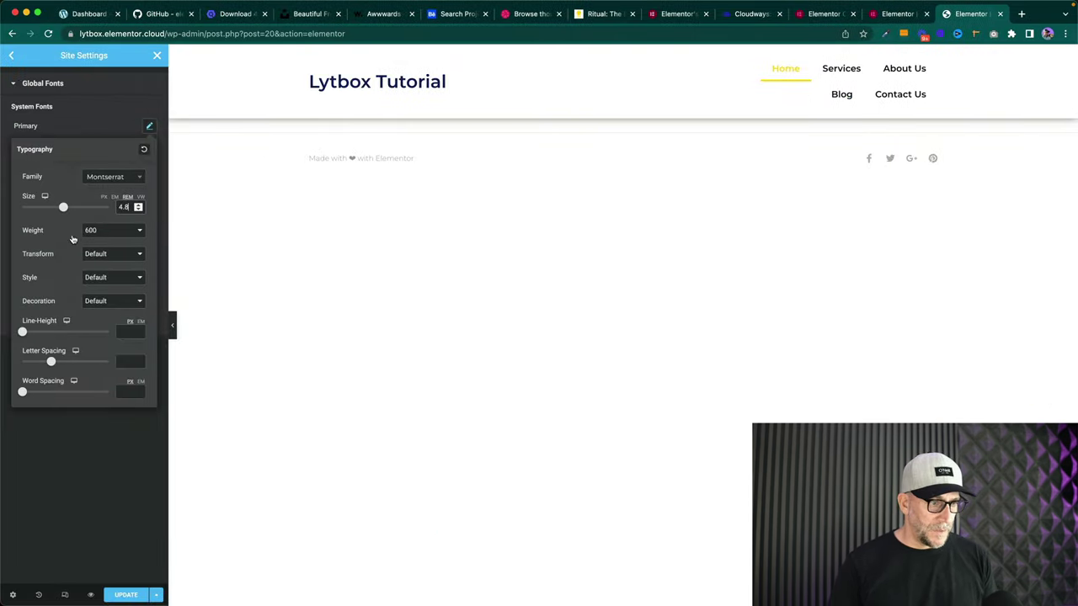
pyautogui.click(116, 233)
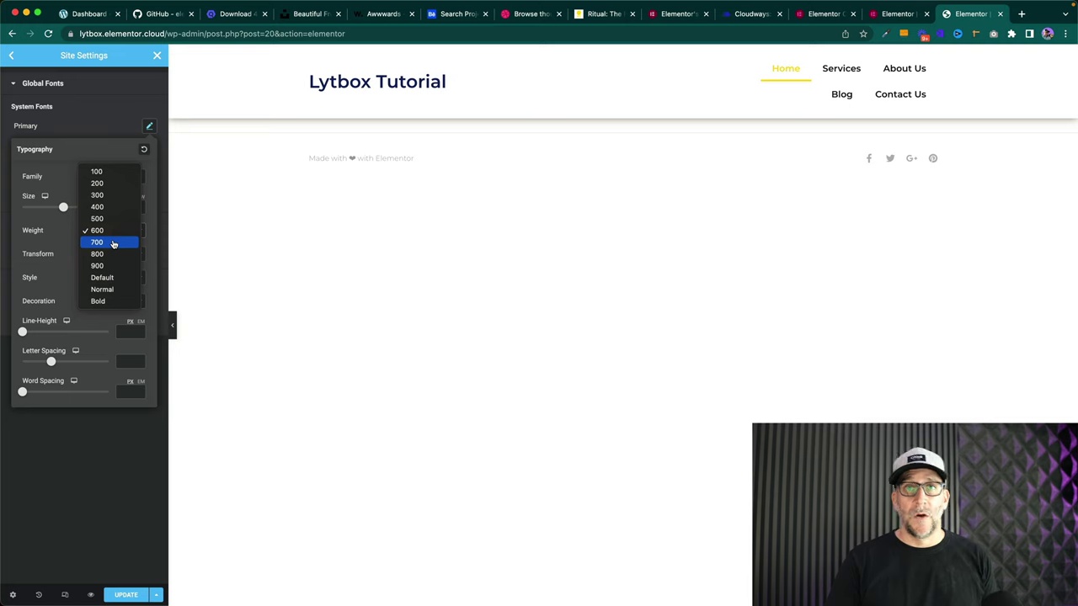
pyautogui.click(114, 243)
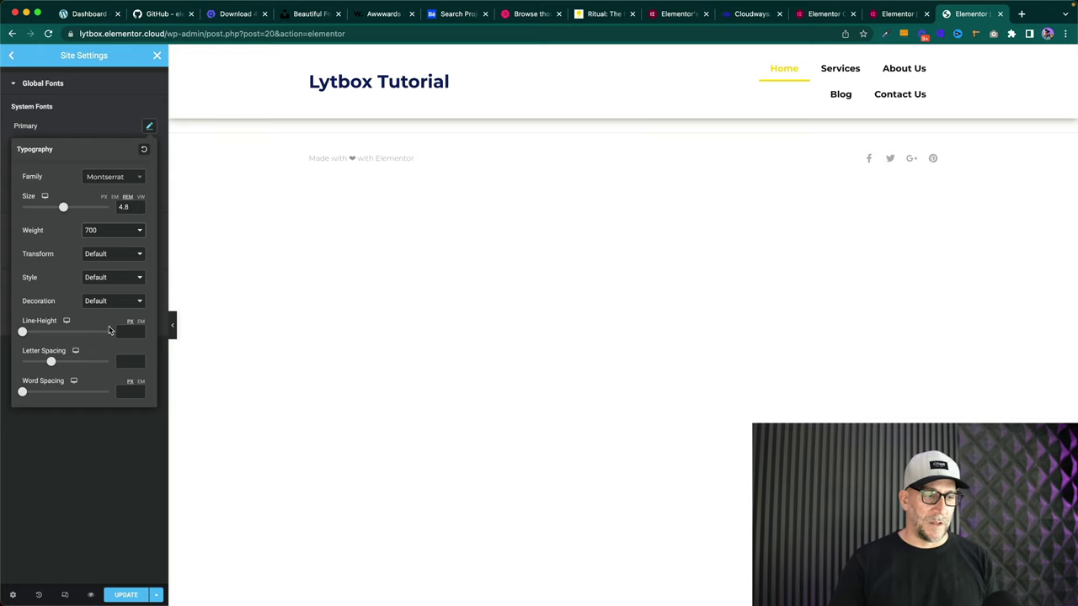
# - Set the Primary global font's line height to 1 EM, as specified for the XL Title in the Figma style guide
pyautogui.hotkey('ctrl', 'Right')
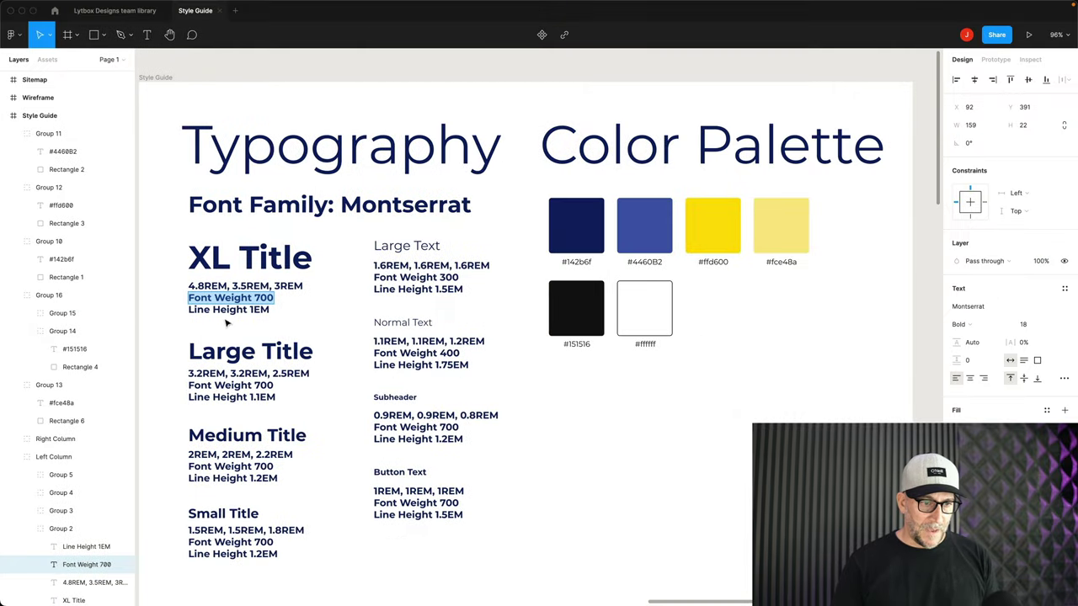
pyautogui.click(253, 310)
pyautogui.moveTo(250, 310); pyautogui.dragTo(269, 310)
pyautogui.hotkey('ctrl', 'Left')
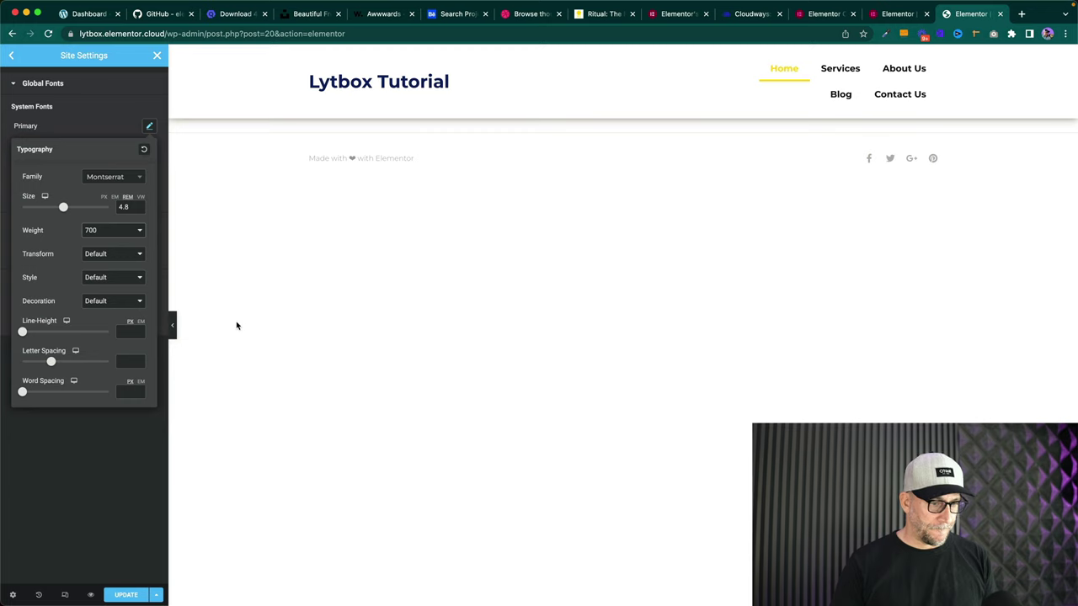
pyautogui.click(130, 331)
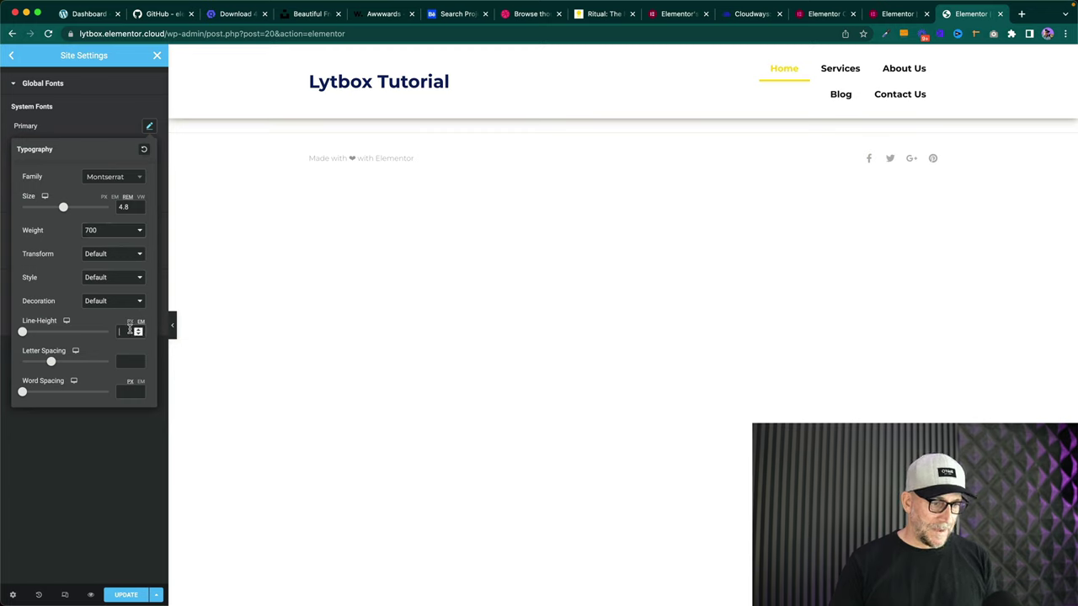
pyautogui.write('1')
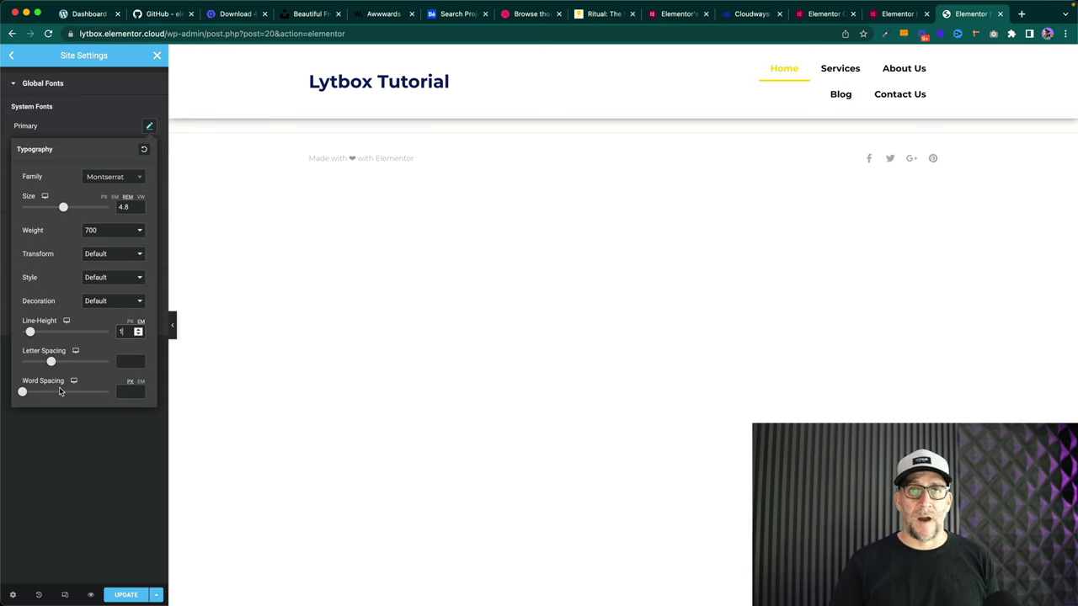
# - Set the Primary global font's tablet size to 3.5 REM, taken from the second XL Title size in Figma
pyautogui.click(45, 197)
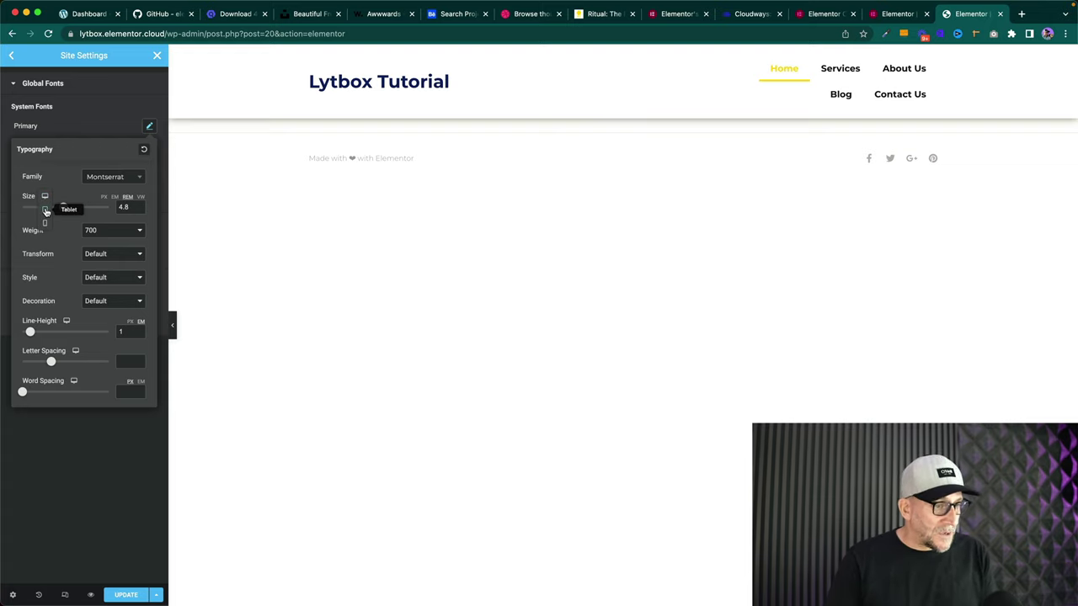
pyautogui.click(45, 210)
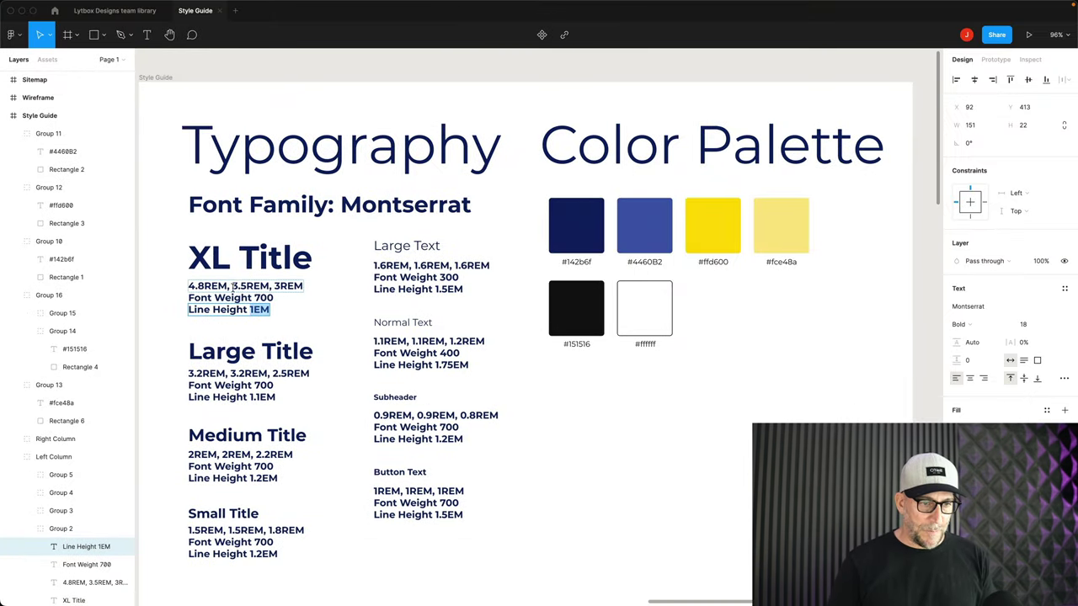
pyautogui.click(240, 286)
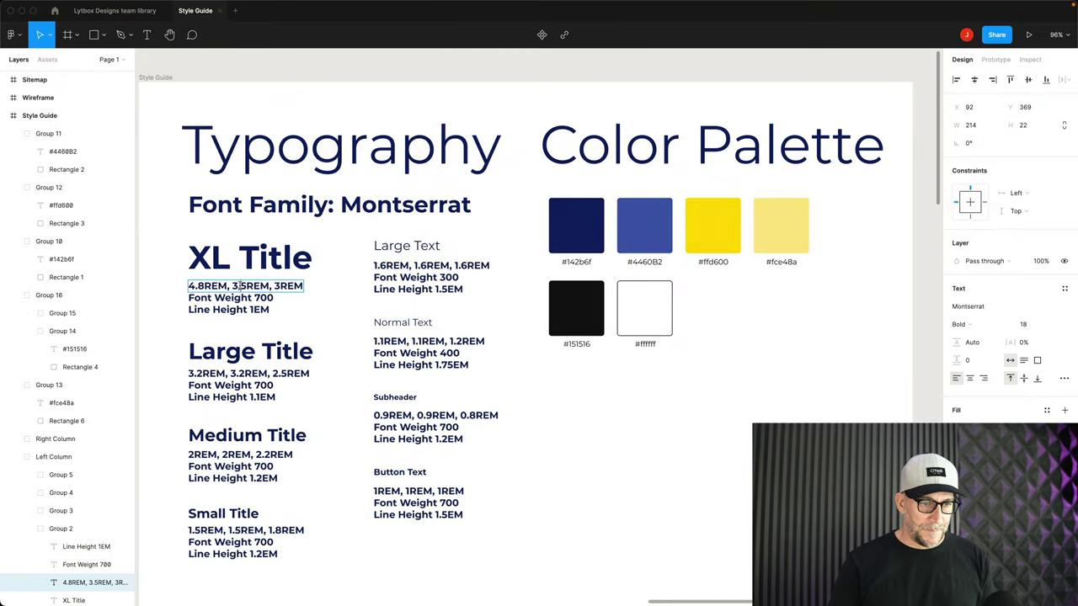
pyautogui.moveTo(232, 286); pyautogui.dragTo(266, 286)
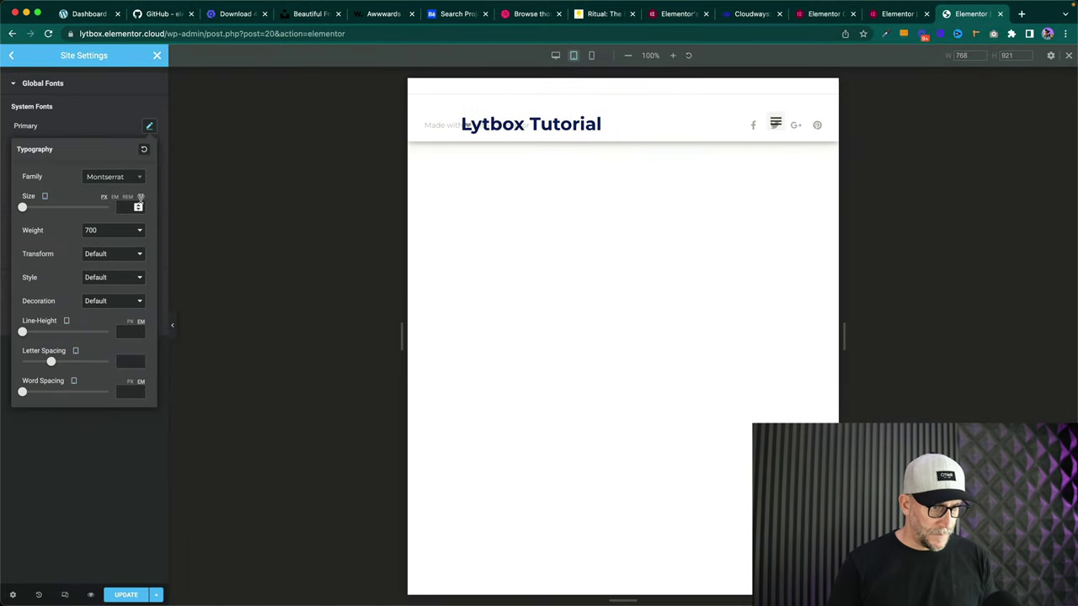
pyautogui.click(128, 197)
pyautogui.click(128, 207)
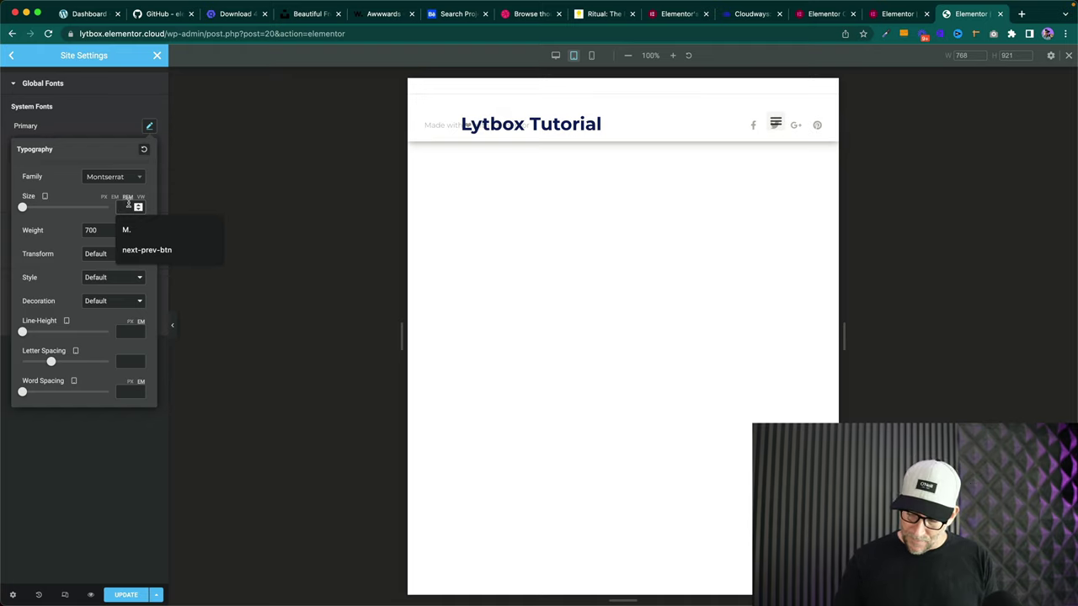
pyautogui.write('3.5')
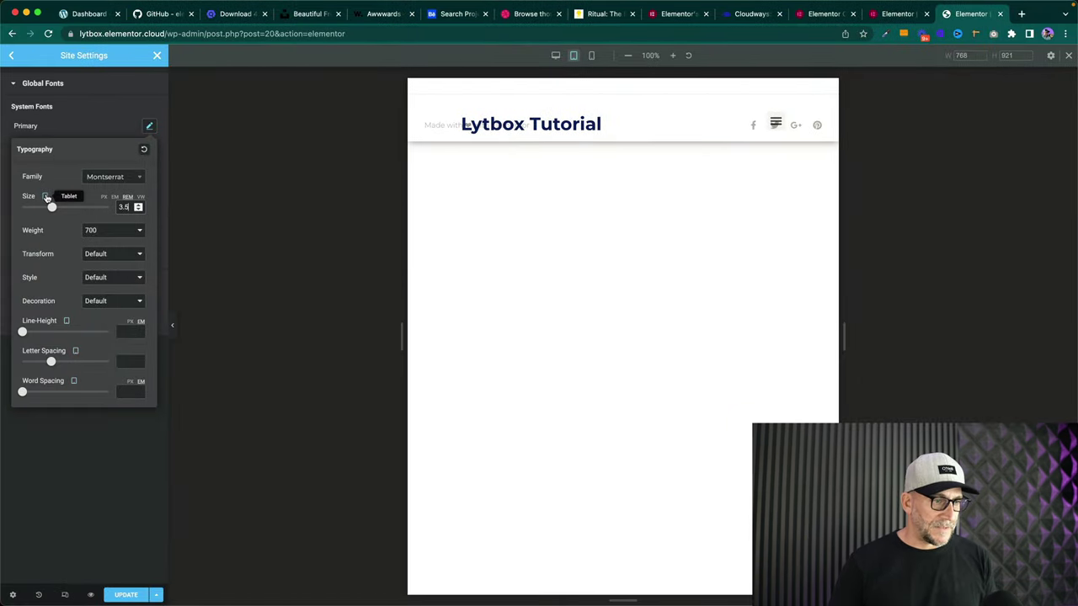
# - Set the Primary global font's mobile size to 3 REM, taken from the third XL Title size in Figma
pyautogui.click(46, 197)
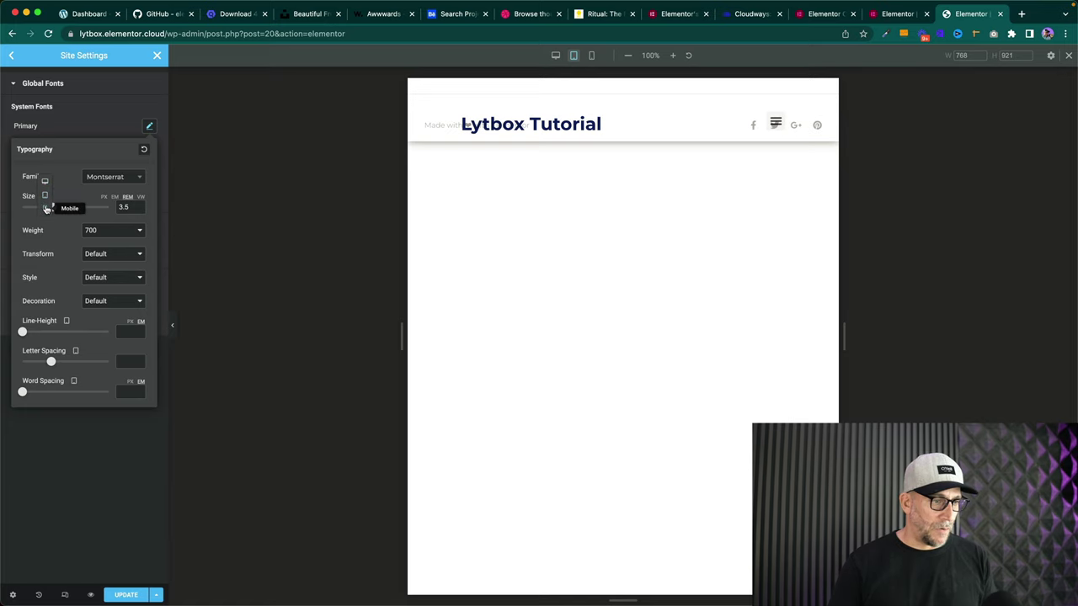
pyautogui.click(46, 208)
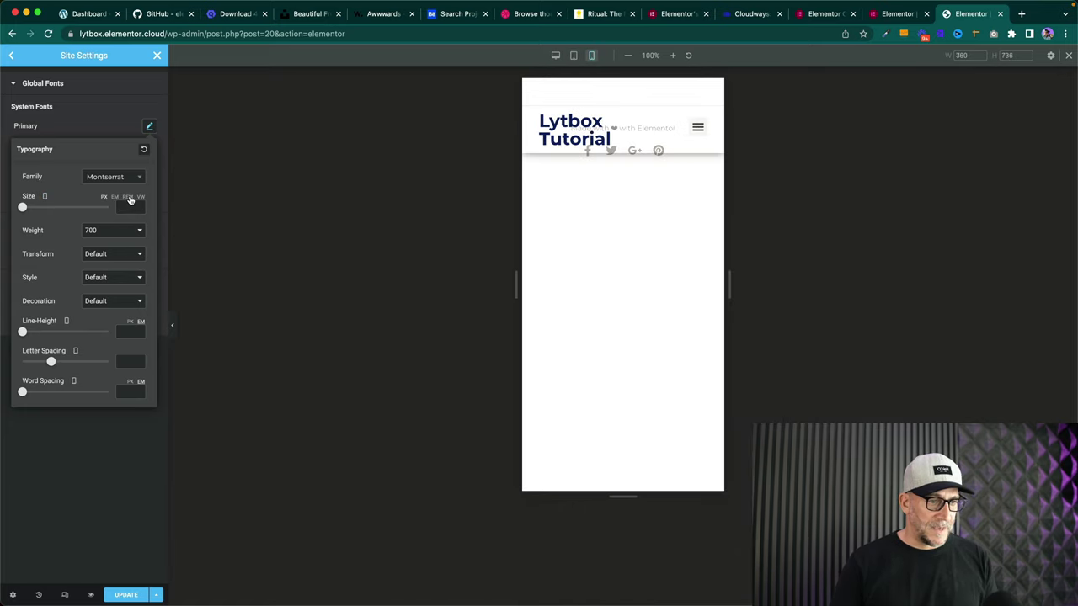
pyautogui.click(128, 197)
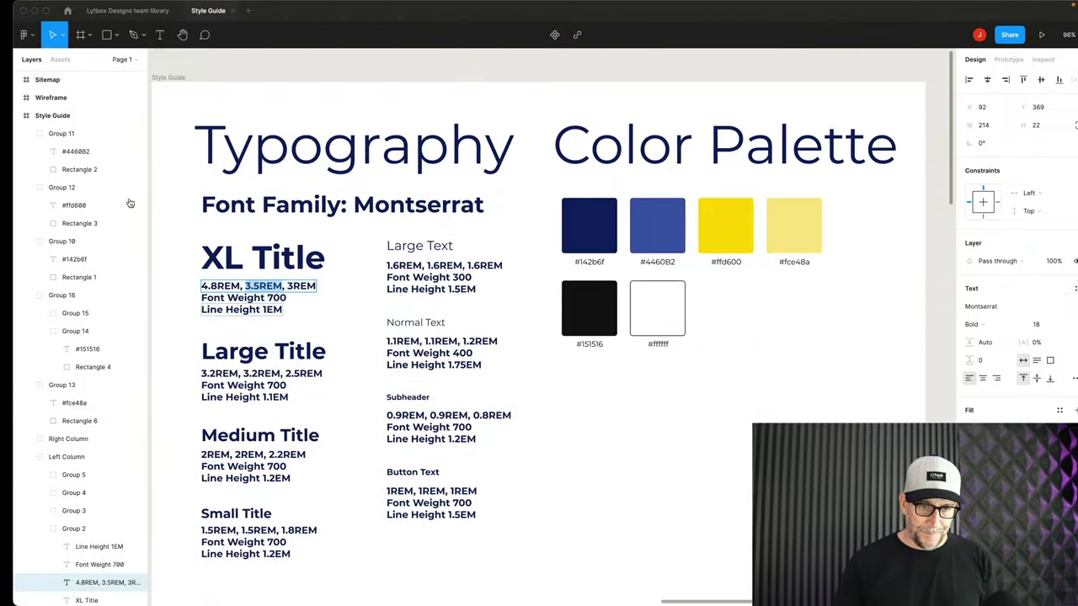
pyautogui.click(274, 287)
pyautogui.moveTo(273, 287); pyautogui.dragTo(300, 286)
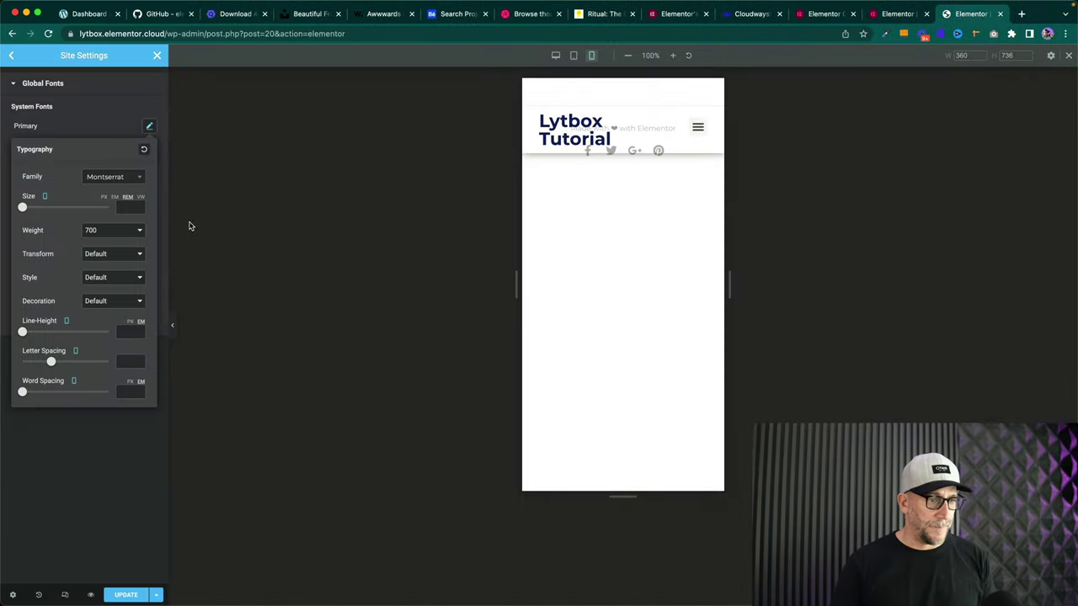
pyautogui.click(127, 207)
pyautogui.write('3')
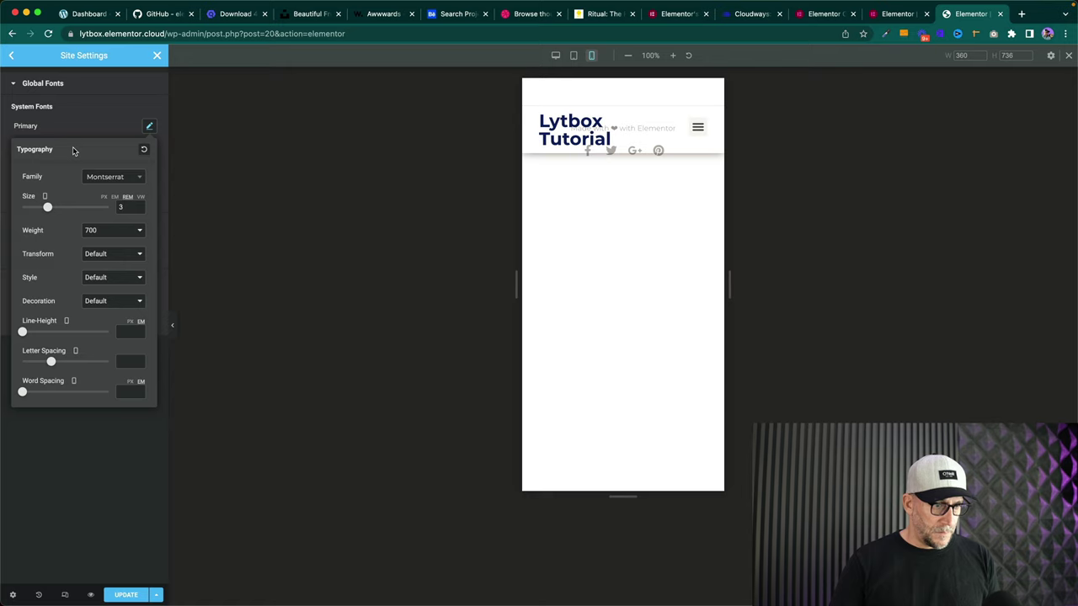
# - Rename the Primary system font as XL Title and consult the remaining text styles in the Figma style guide
pyautogui.click(57, 126)
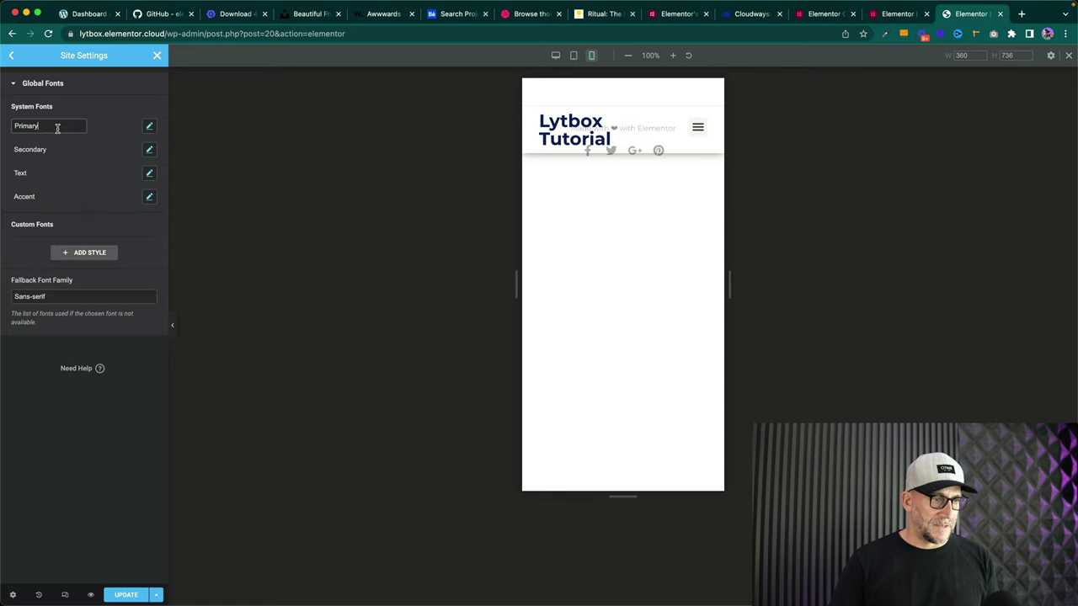
pyautogui.doubleClick(44, 125)
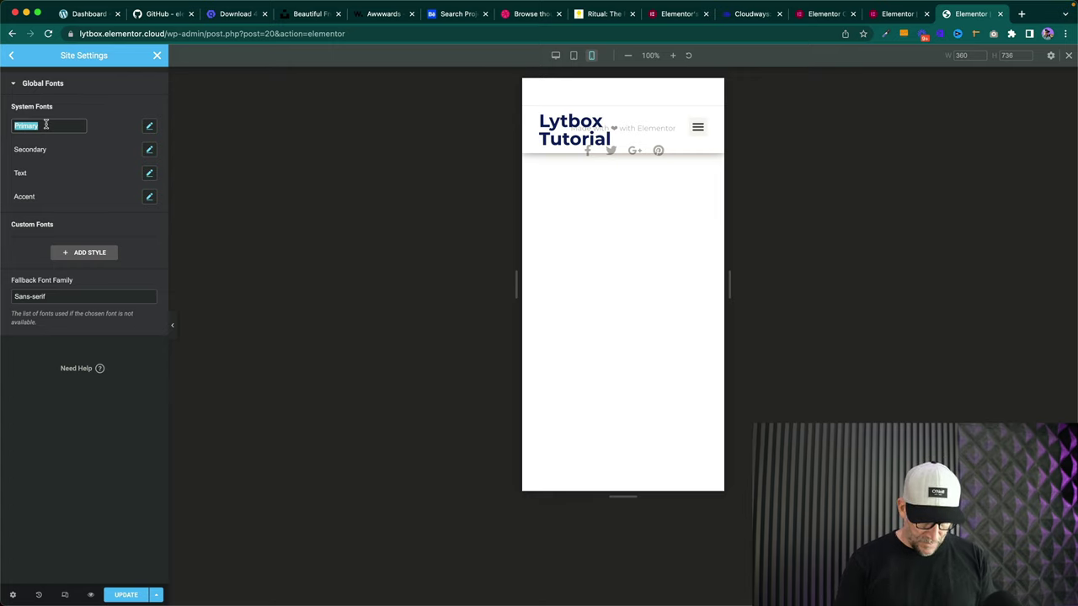
pyautogui.write('XL Title')
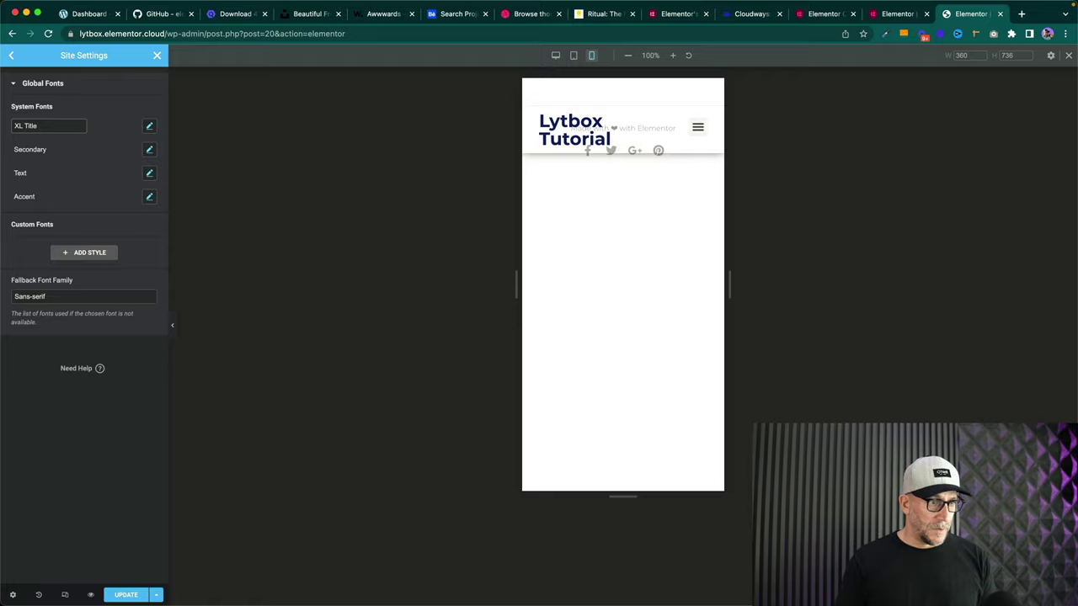
pyautogui.press('super+Tab')
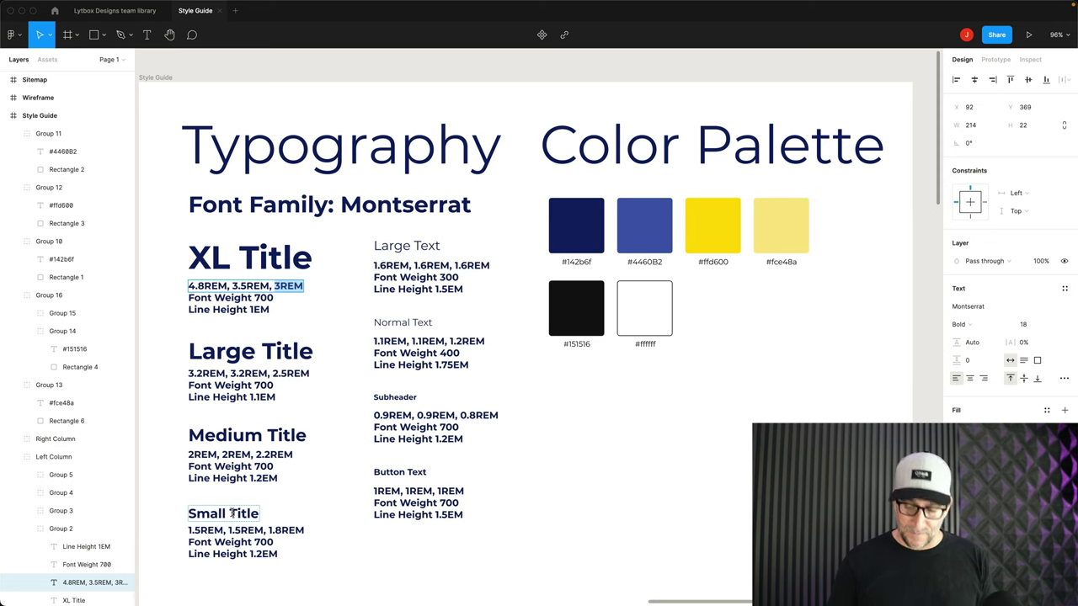
pyautogui.press('super+Tab')
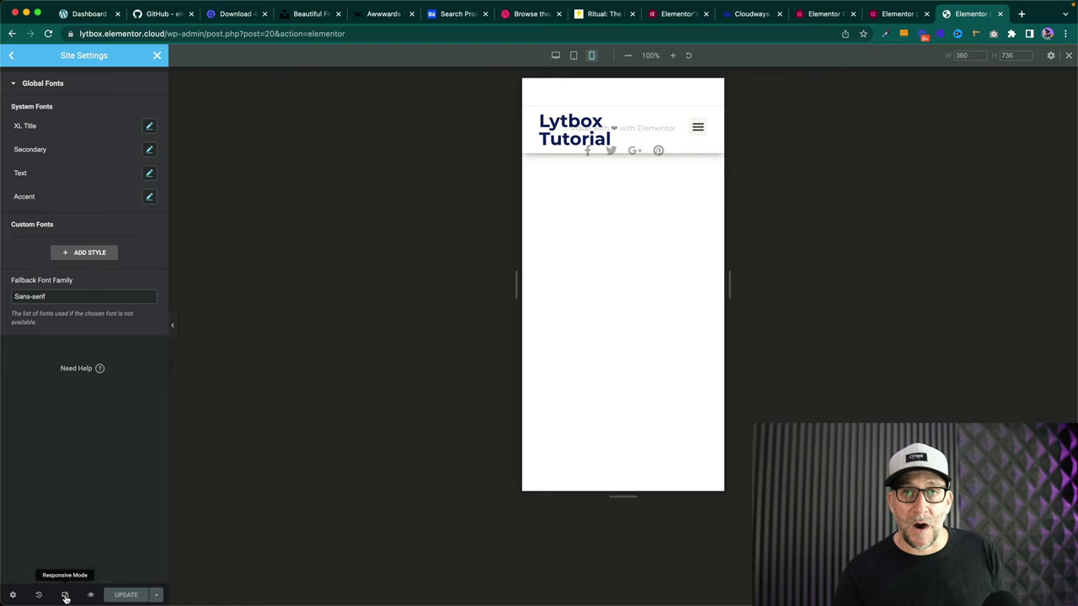
# - Return the responsive preview to desktop and reopen the Global Fonts settings from the Site Settings overview
pyautogui.click(555, 56)
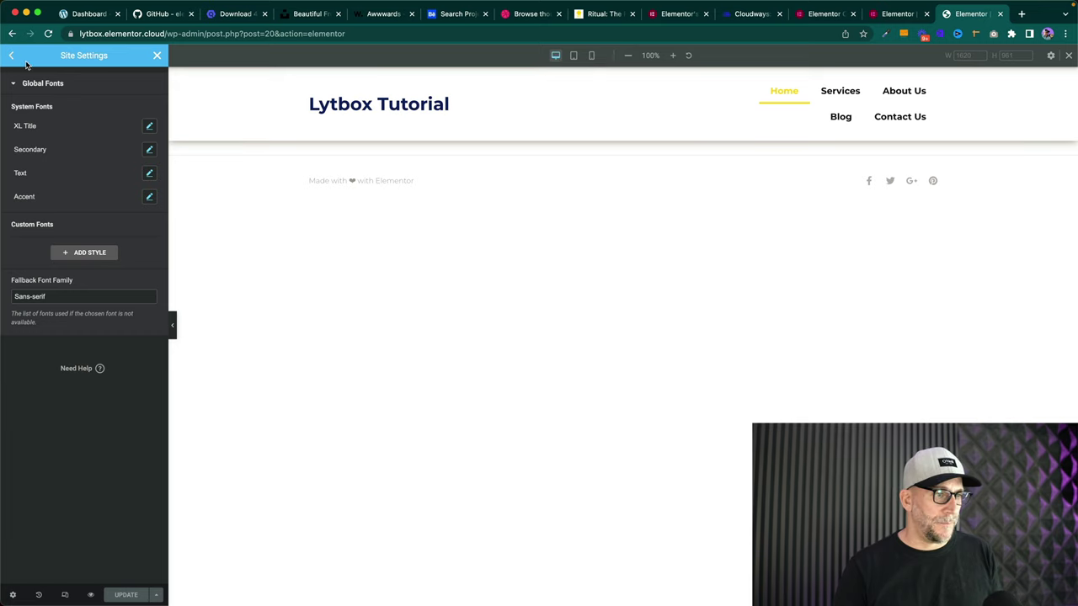
pyautogui.click(12, 56)
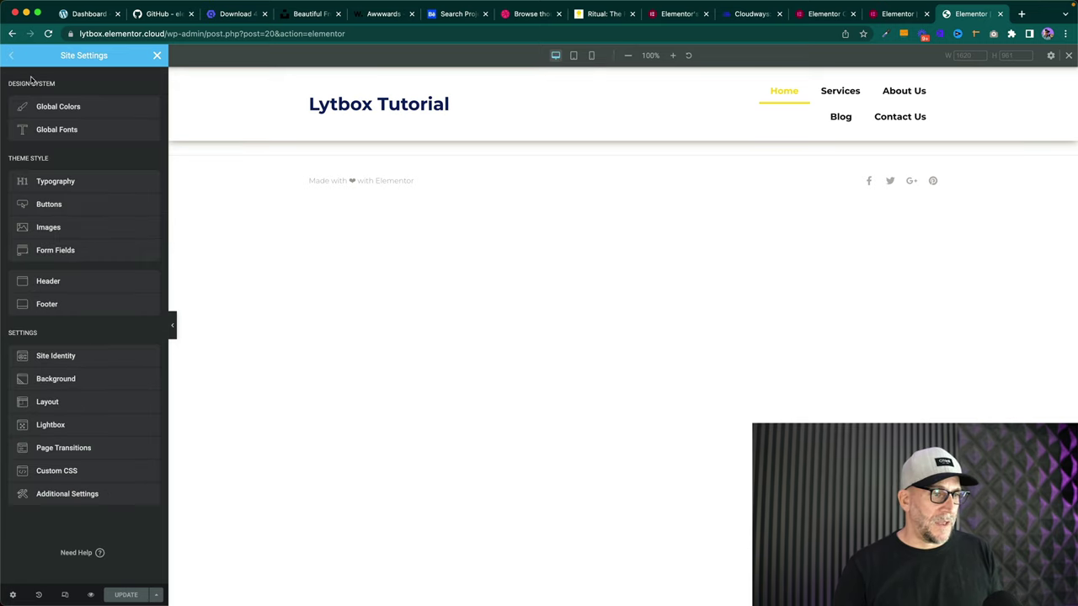
pyautogui.click(65, 133)
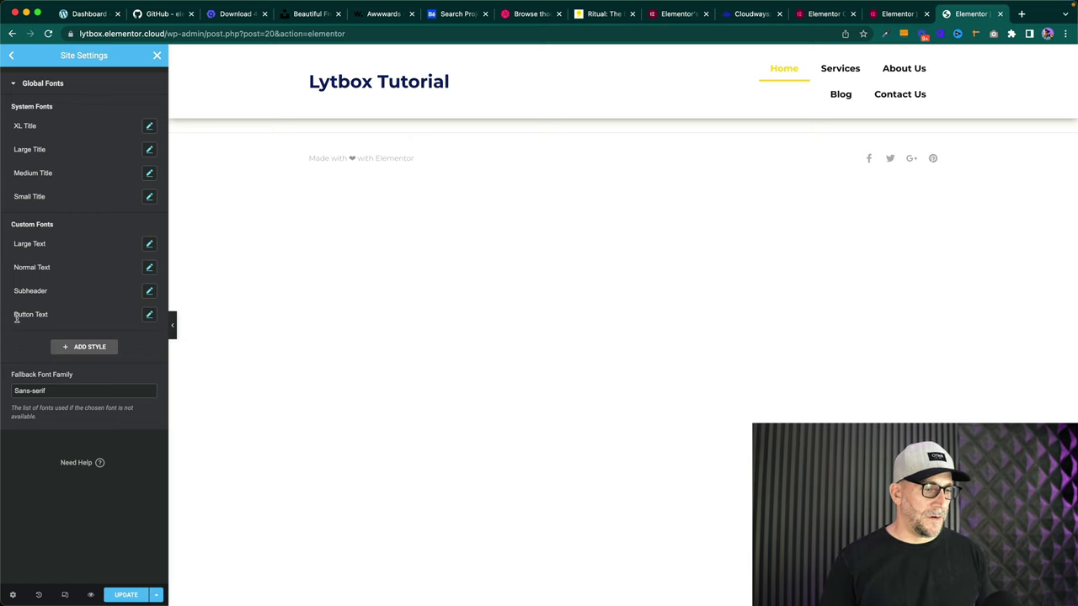
# - Examine the Theme Style section of Site Settings, including the style options available for Buttons
pyautogui.click(12, 56)
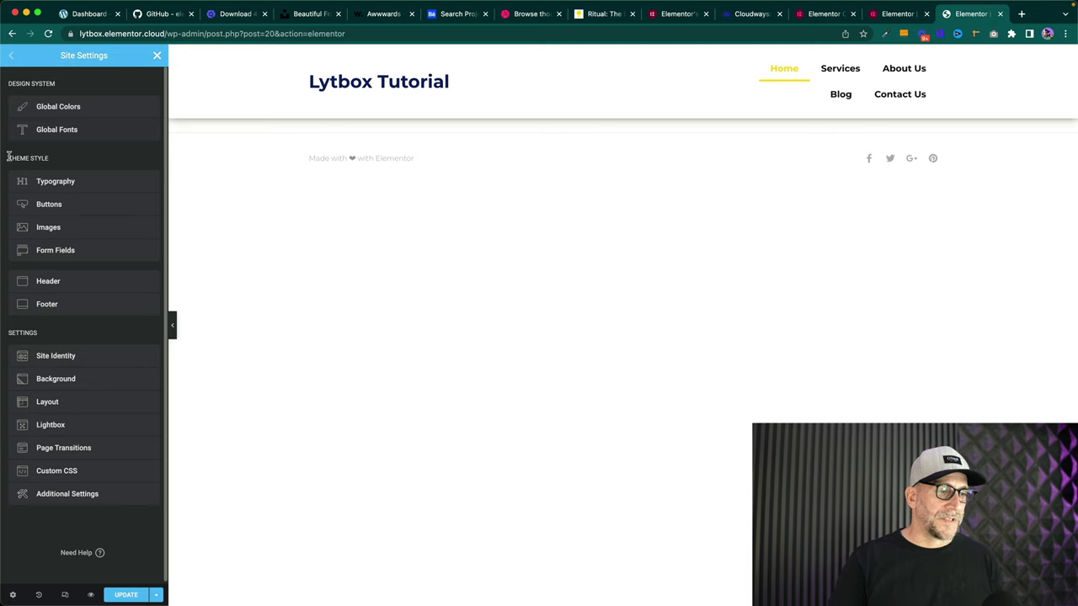
pyautogui.moveTo(7, 157); pyautogui.dragTo(50, 161)
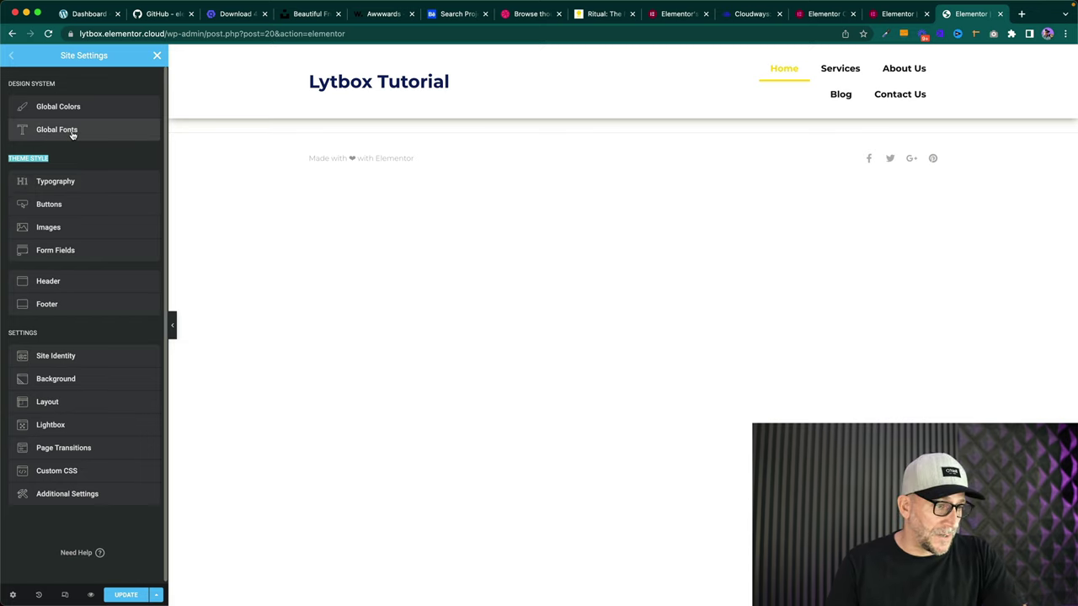
pyautogui.click(40, 207)
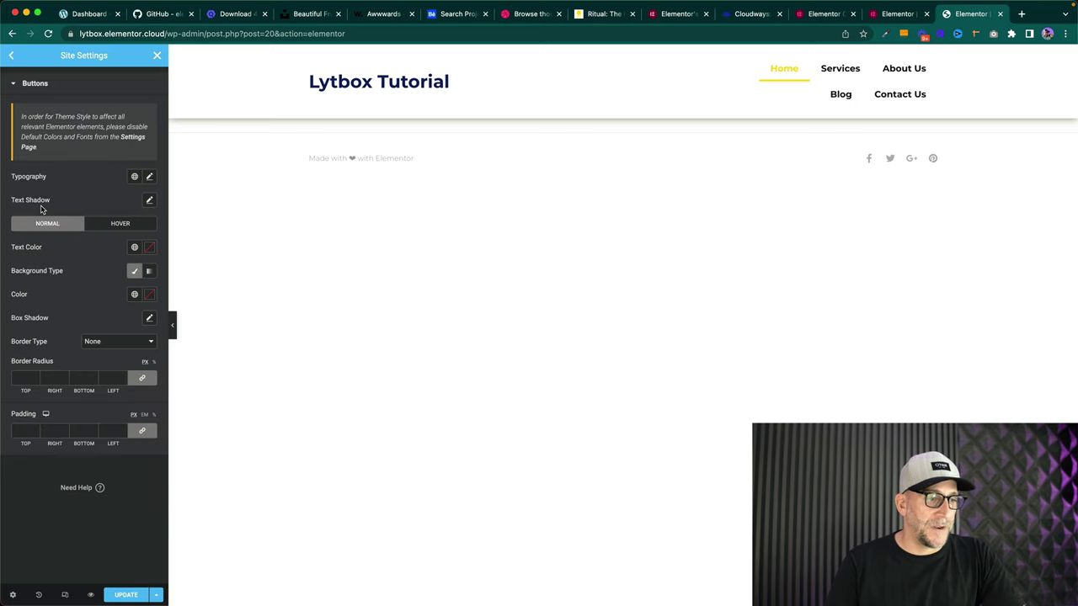
pyautogui.click(10, 56)
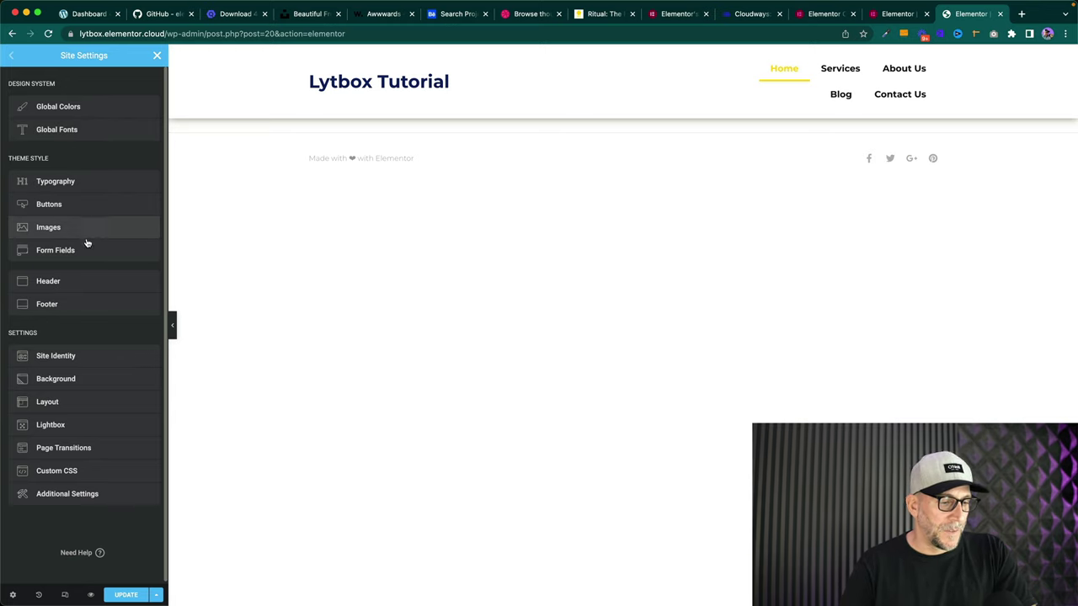
# - Set the default content width in the site's Layout settings to 1250 px
pyautogui.click(65, 407)
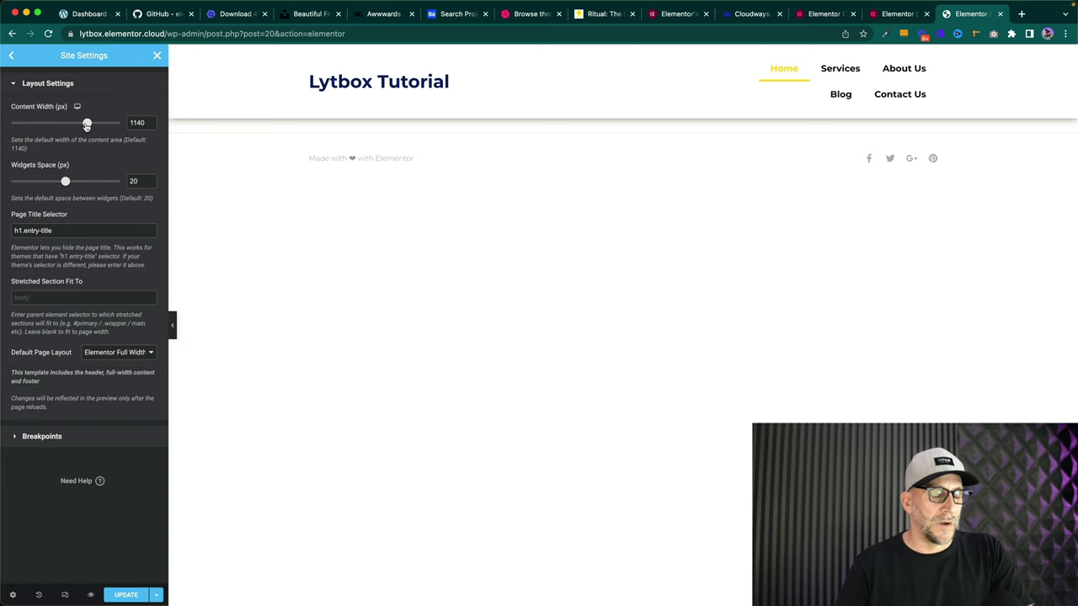
pyautogui.moveTo(87, 124)
pyautogui.mouseDown()
pyautogui.moveTo(98, 123)
pyautogui.moveTo(69, 123)
pyautogui.moveTo(92, 124)
pyautogui.mouseUp()
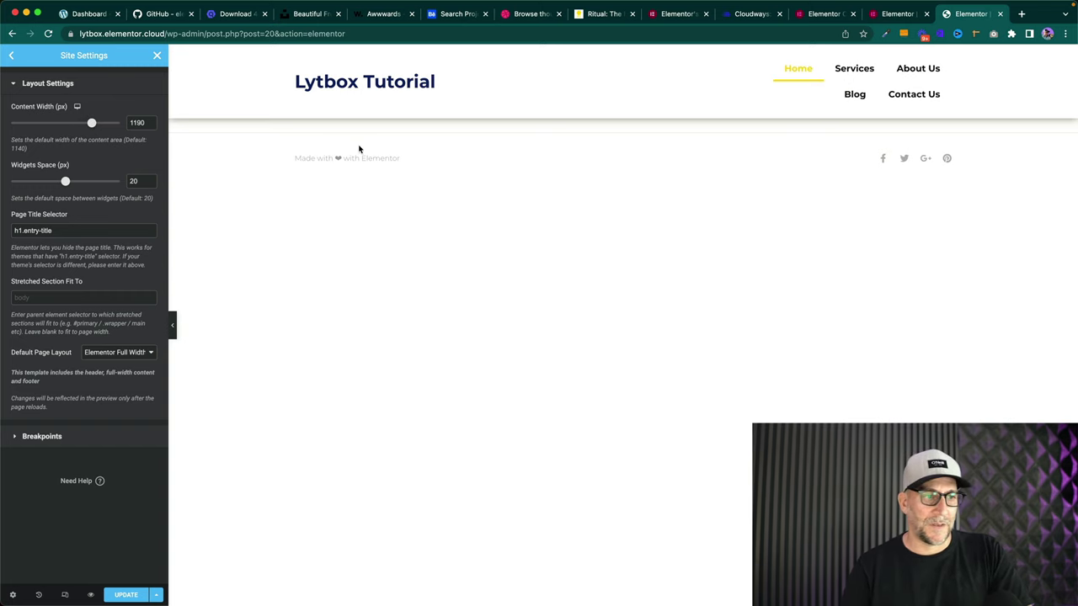
pyautogui.moveTo(91, 123); pyautogui.dragTo(99, 124)
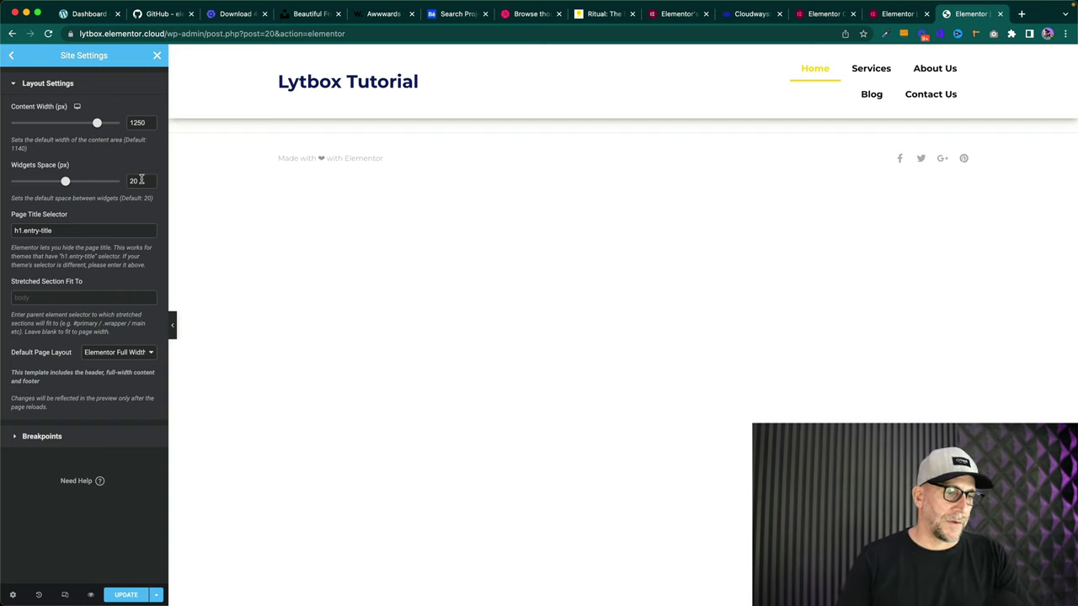
# - Review the widget spacing and breakpoints, keep Elementor Full Width as the default page layout, and save the site settings
pyautogui.moveTo(11, 166); pyautogui.dragTo(64, 167)
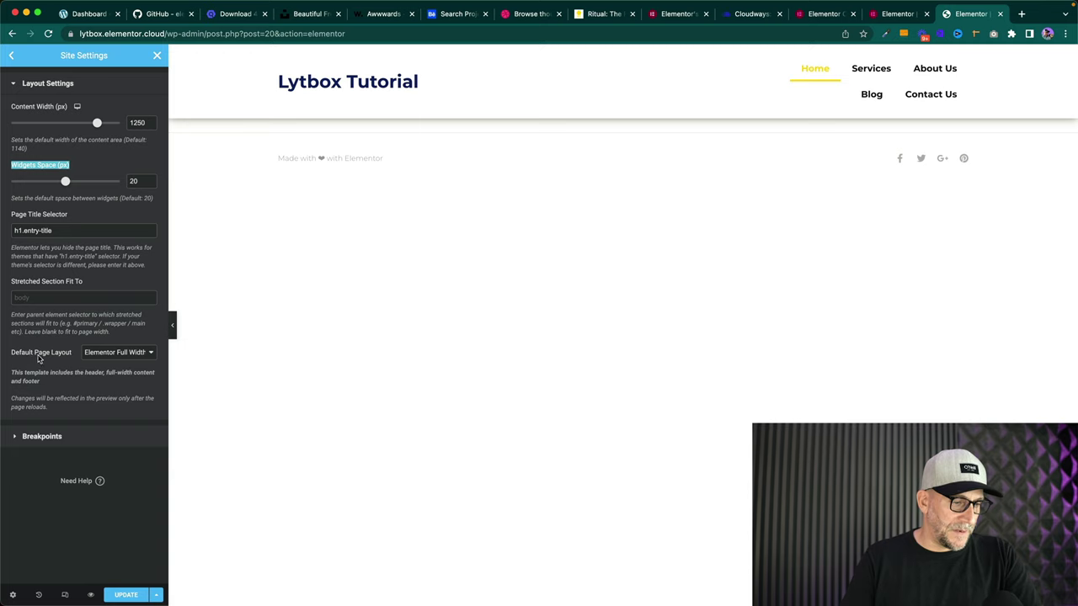
pyautogui.moveTo(11, 354); pyautogui.dragTo(73, 355)
pyautogui.click(97, 352)
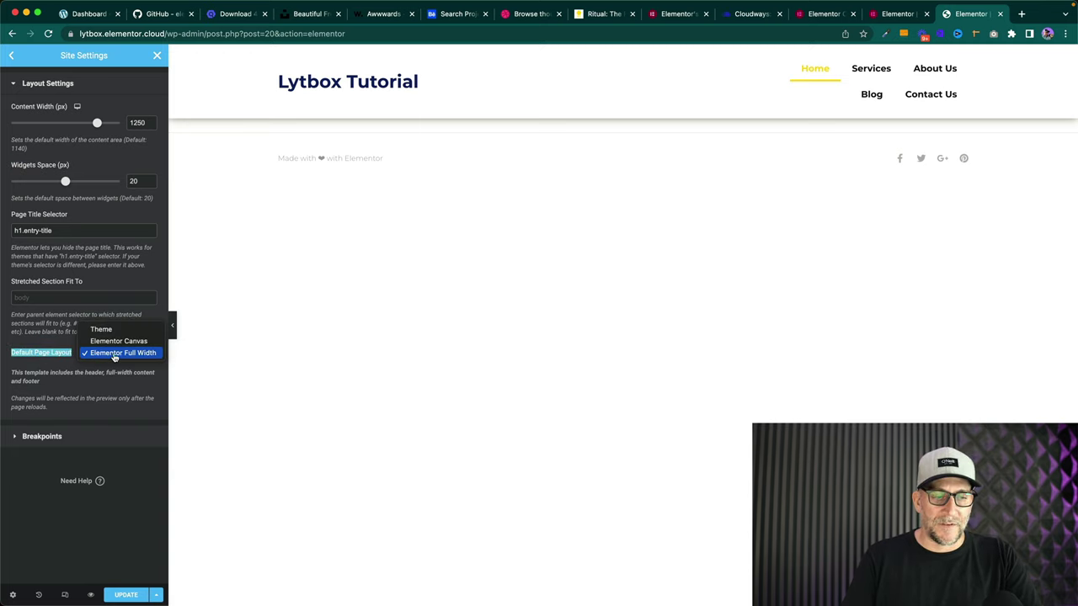
pyautogui.click(145, 355)
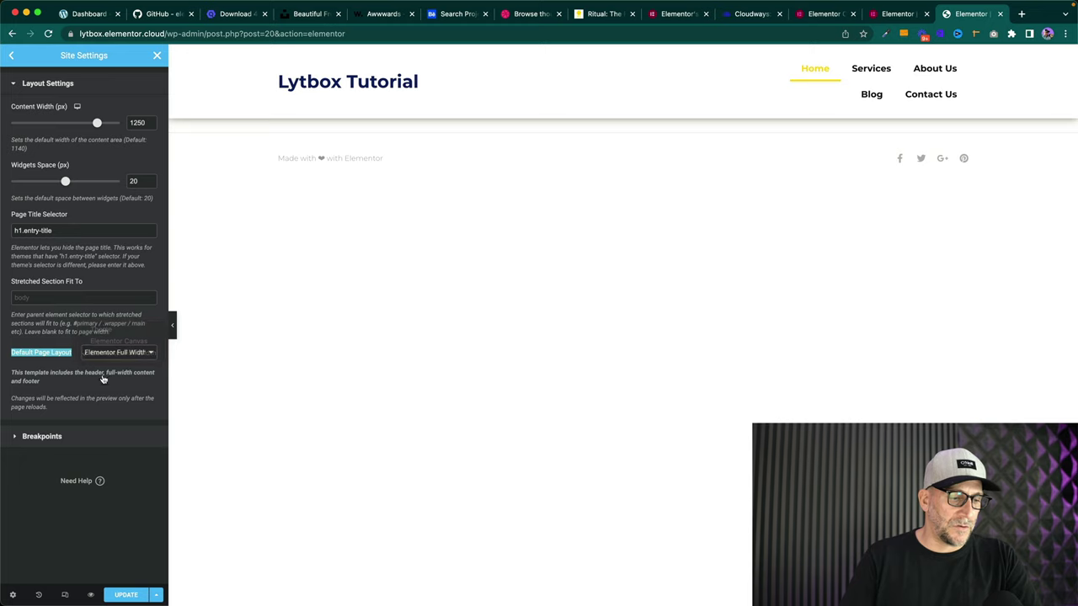
pyautogui.click(44, 443)
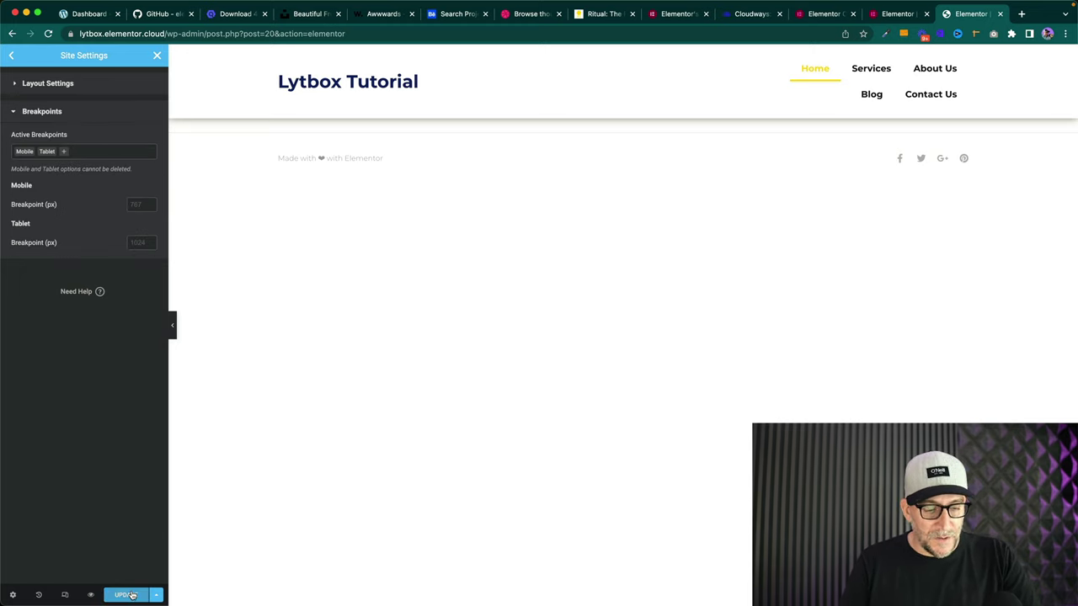
pyautogui.click(129, 593)
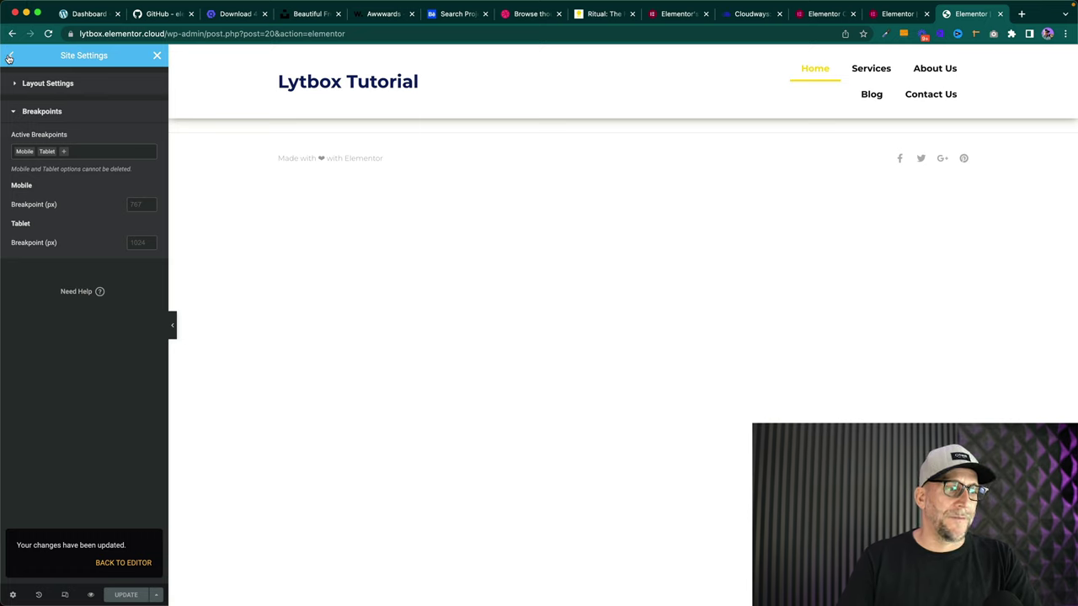
# - Leave Site Settings for the WordPress dashboard and open the Header templates in the Theme Builder
pyautogui.click(14, 85)
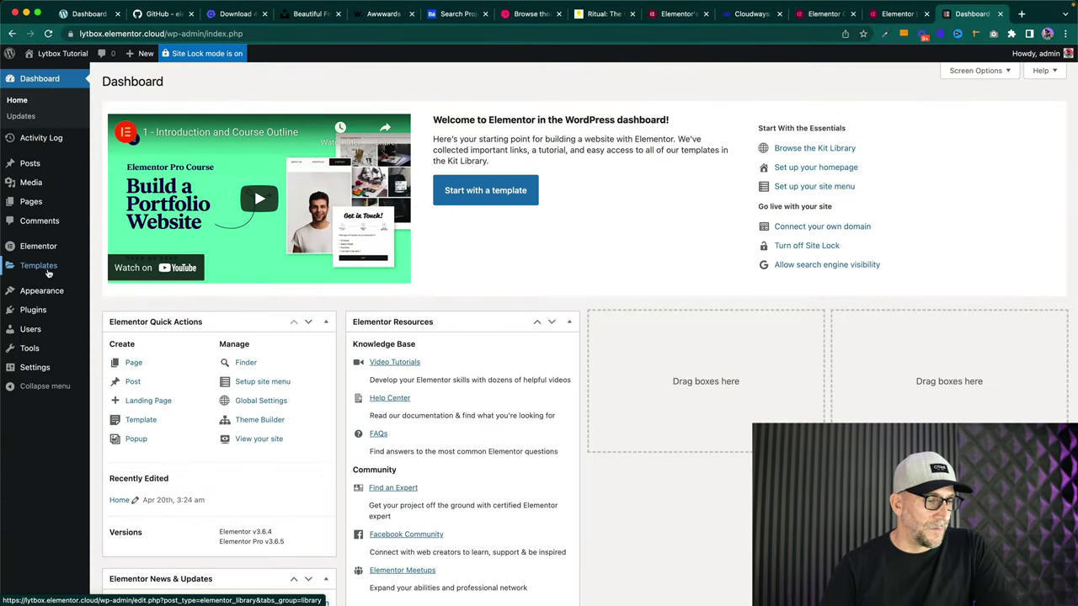
pyautogui.moveTo(47, 271)
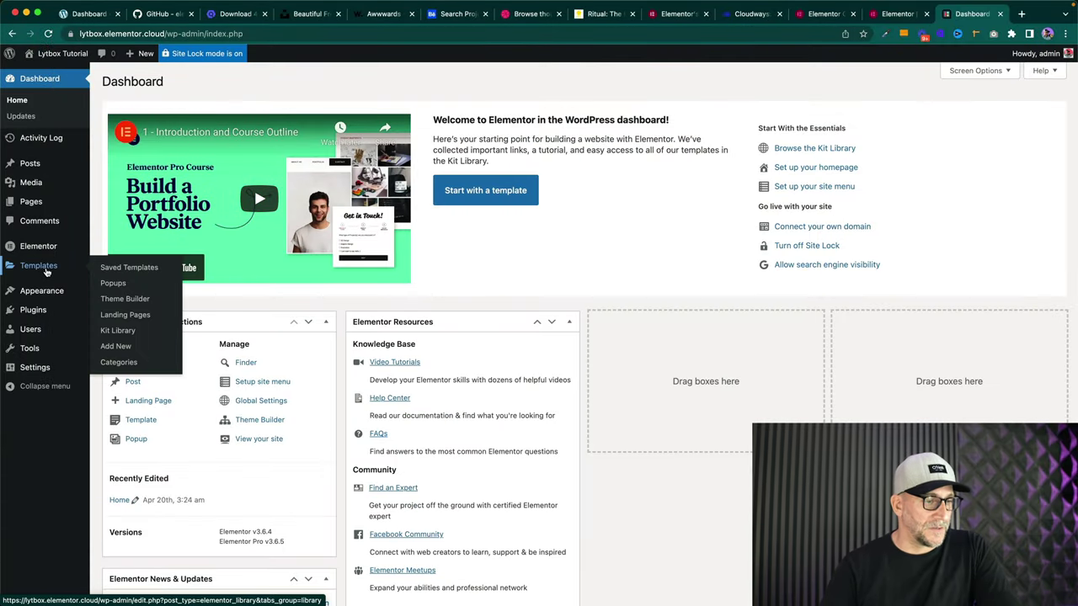
pyautogui.click(126, 300)
pyautogui.click(664, 253)
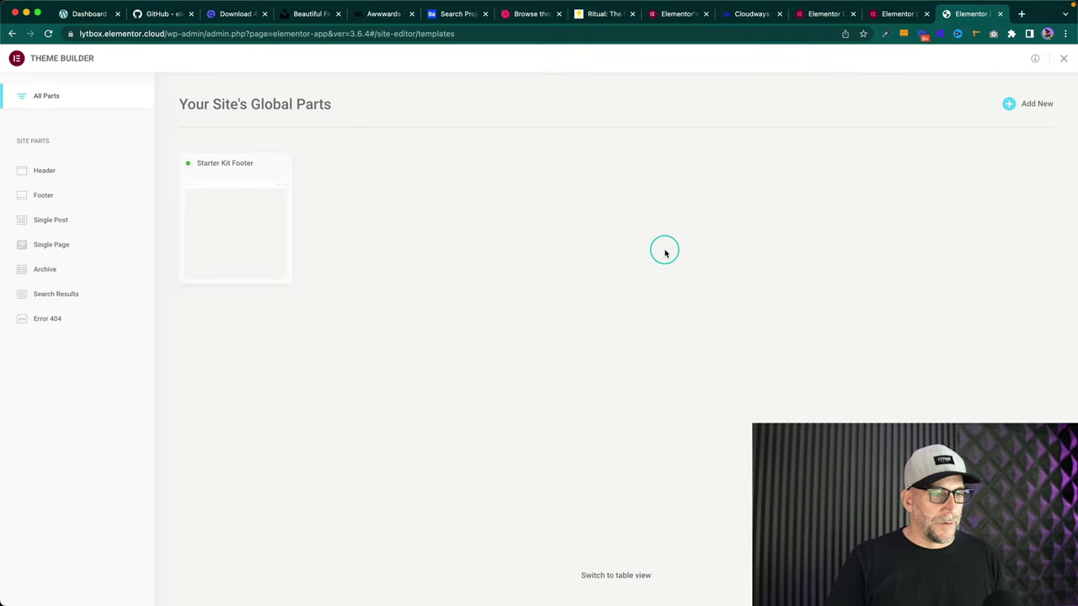
pyautogui.click(47, 173)
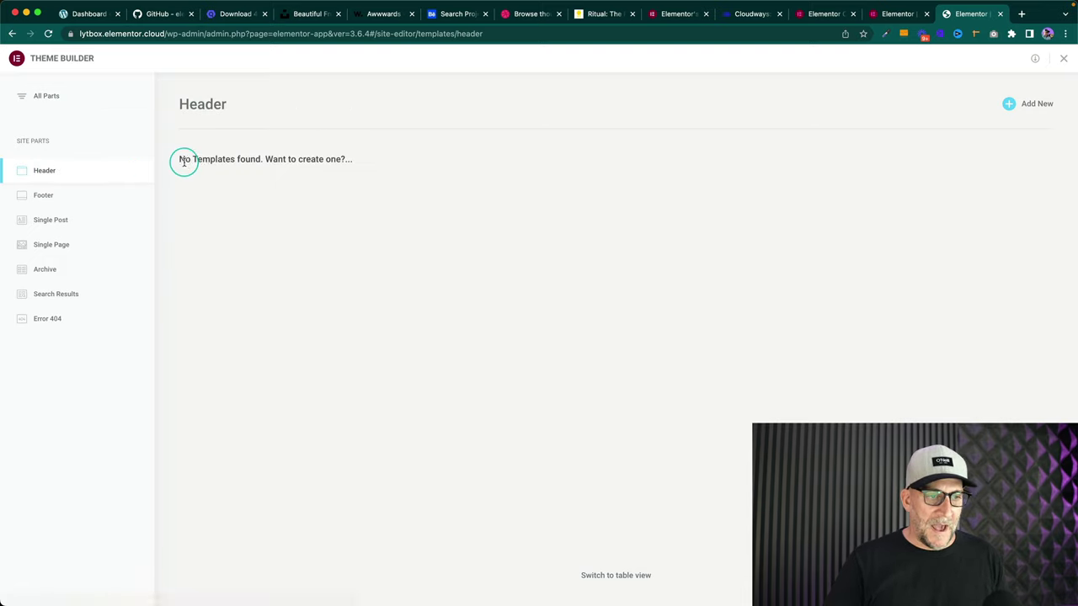
pyautogui.moveTo(180, 160); pyautogui.dragTo(279, 171)
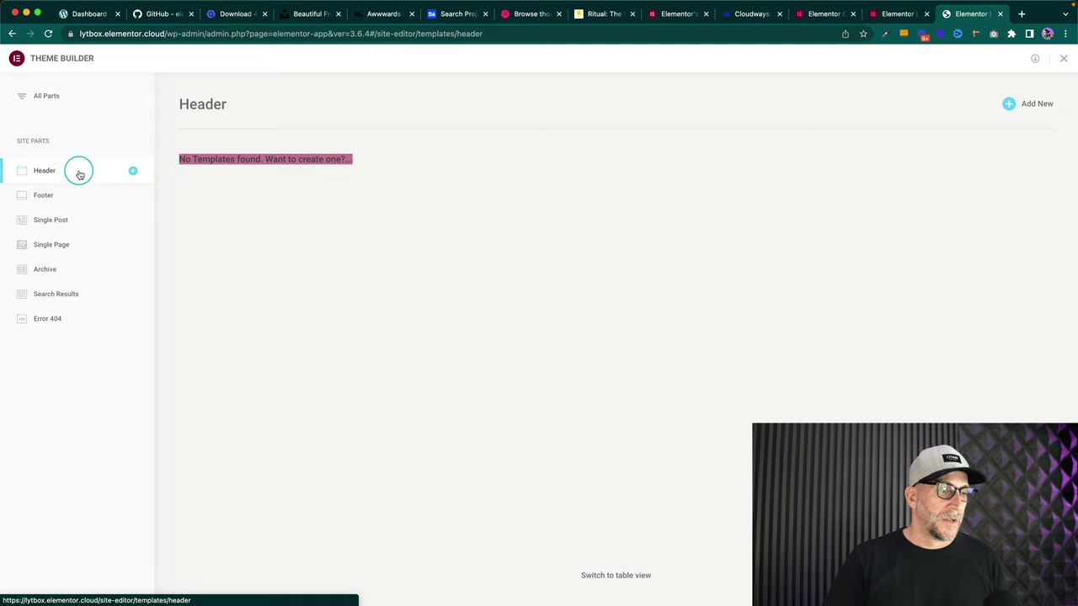
# - Create a new header template and insert the blue gradient Beyond header block from the library
pyautogui.click(133, 174)
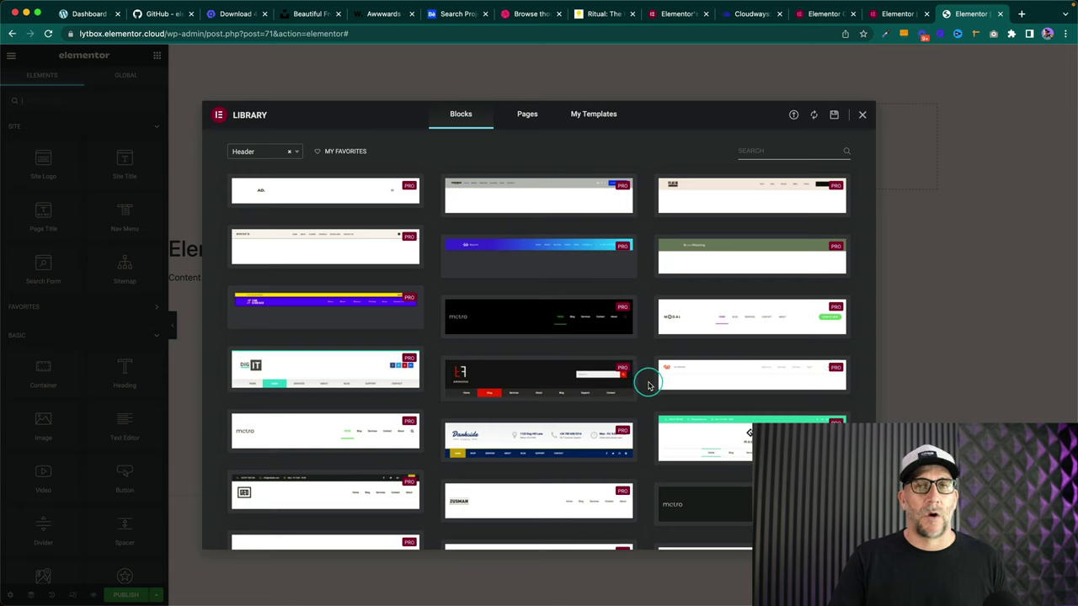
pyautogui.moveTo(655, 385)
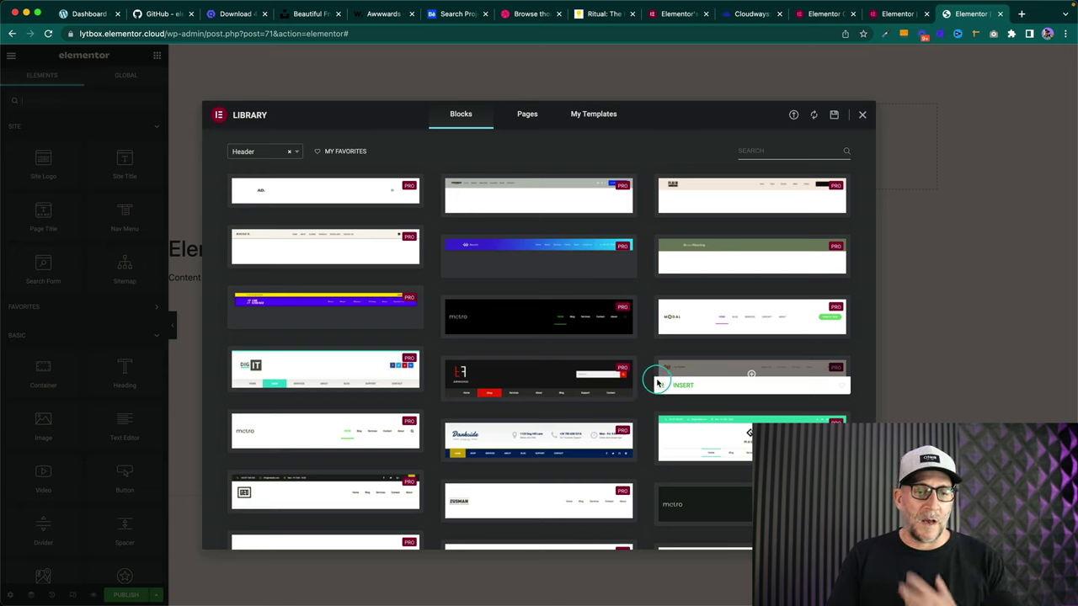
pyautogui.moveTo(581, 371)
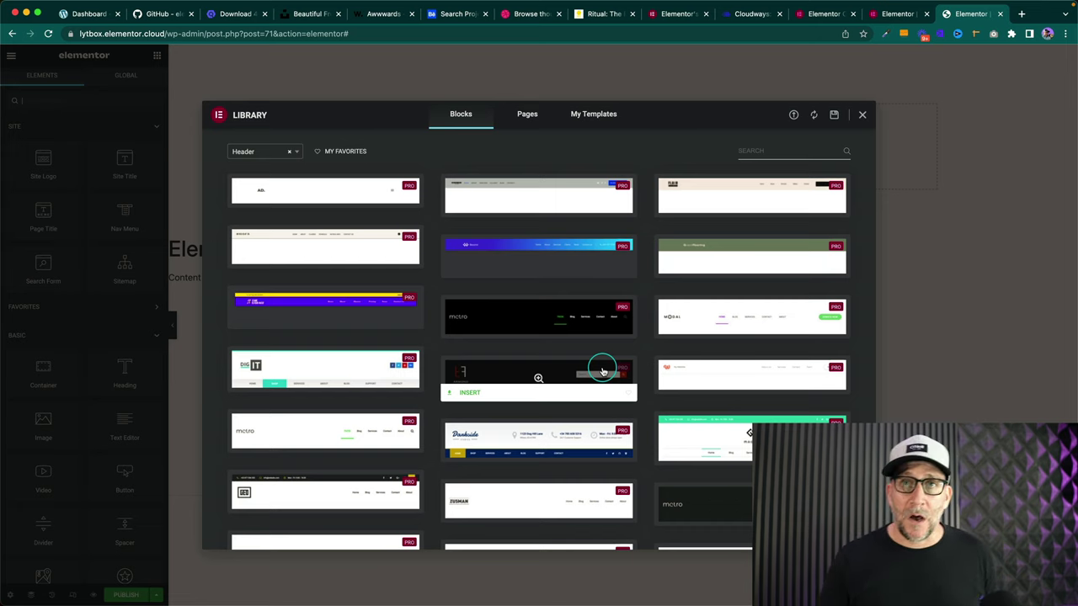
pyautogui.click(479, 252)
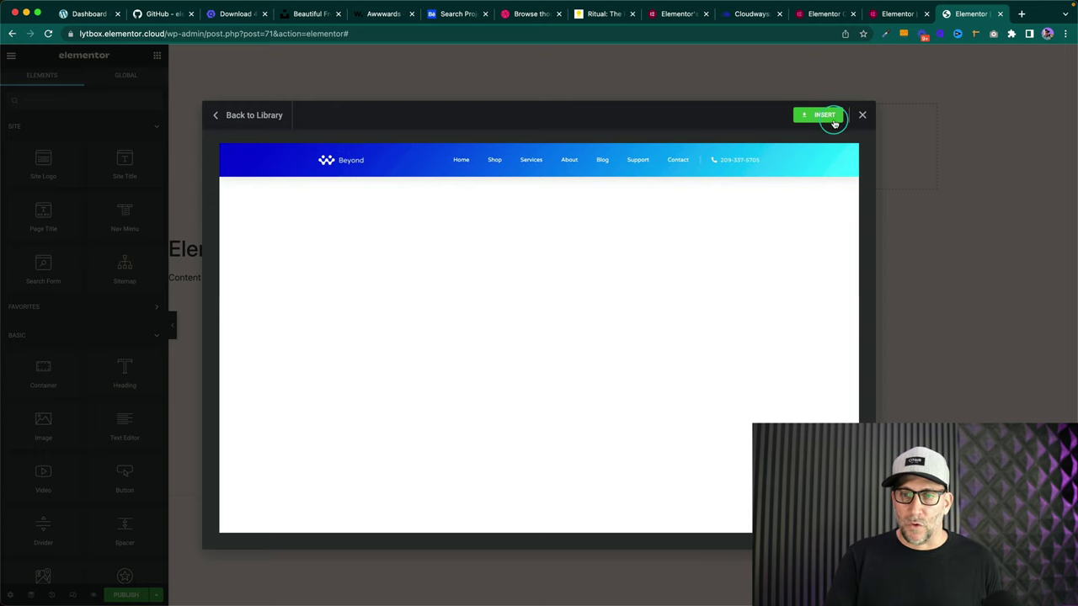
pyautogui.click(821, 116)
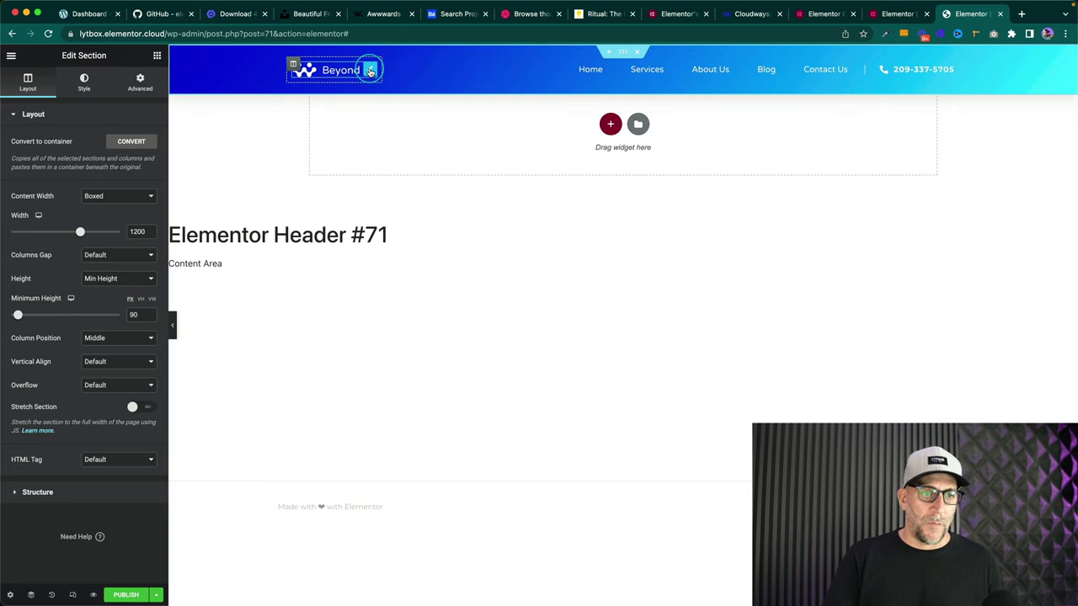
# - Replace the Beyond logo in the header with the white Lytbox logo from the media library
pyautogui.click(370, 72)
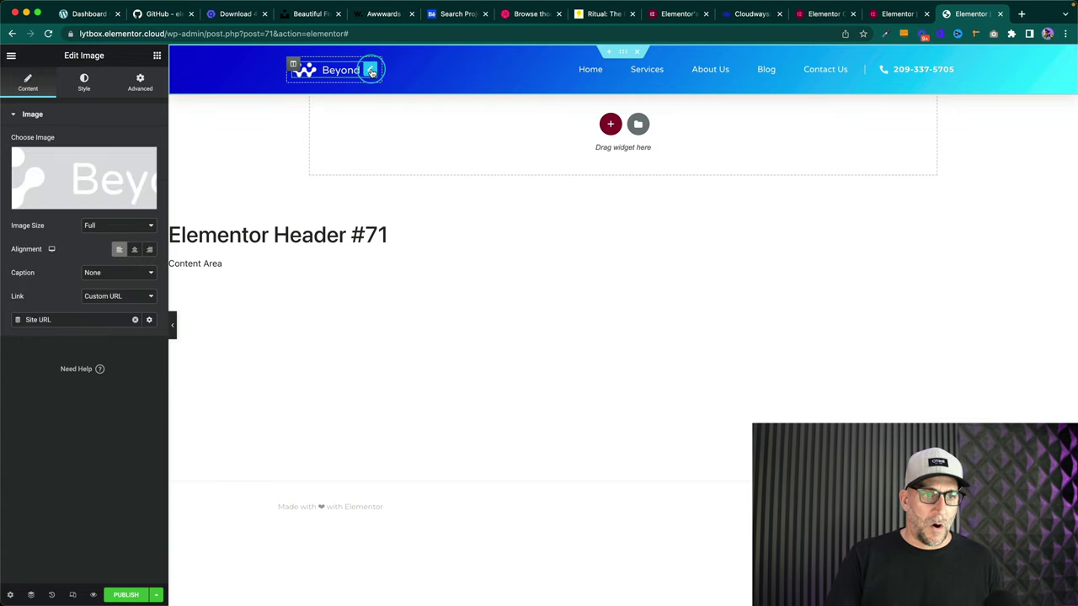
pyautogui.click(111, 177)
pyautogui.click(512, 202)
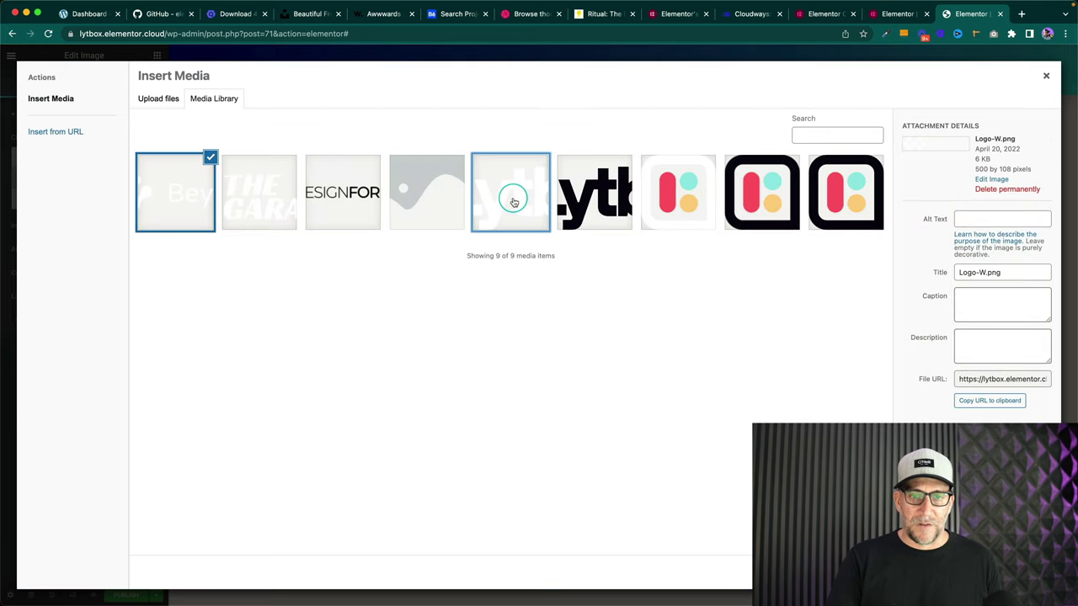
pyautogui.click(1018, 570)
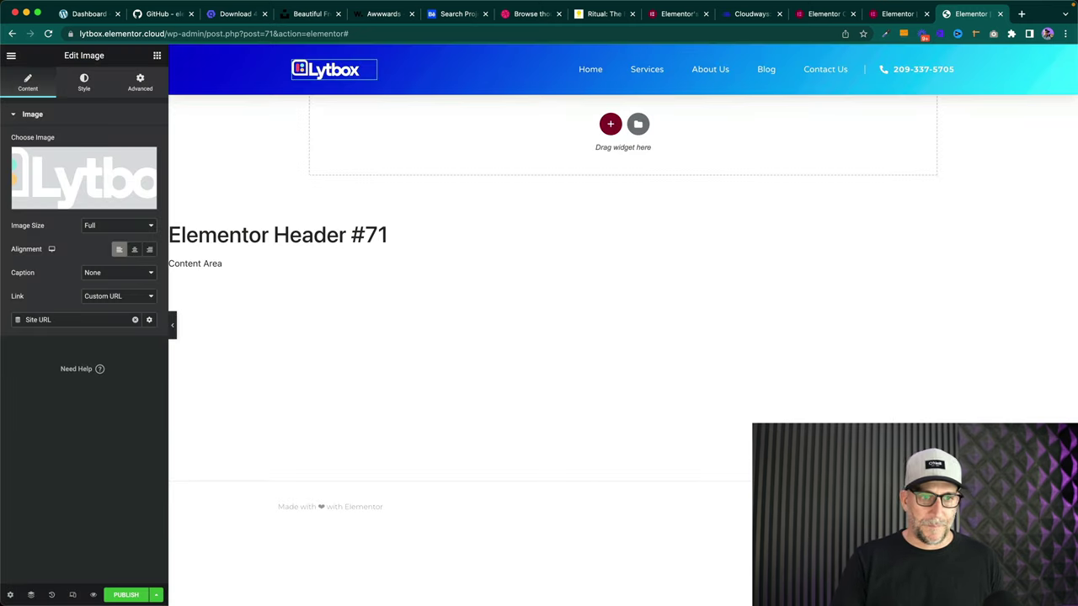
# - Apply the Button Text global font to the main menu typography of the header's nav menu
pyautogui.click(840, 55)
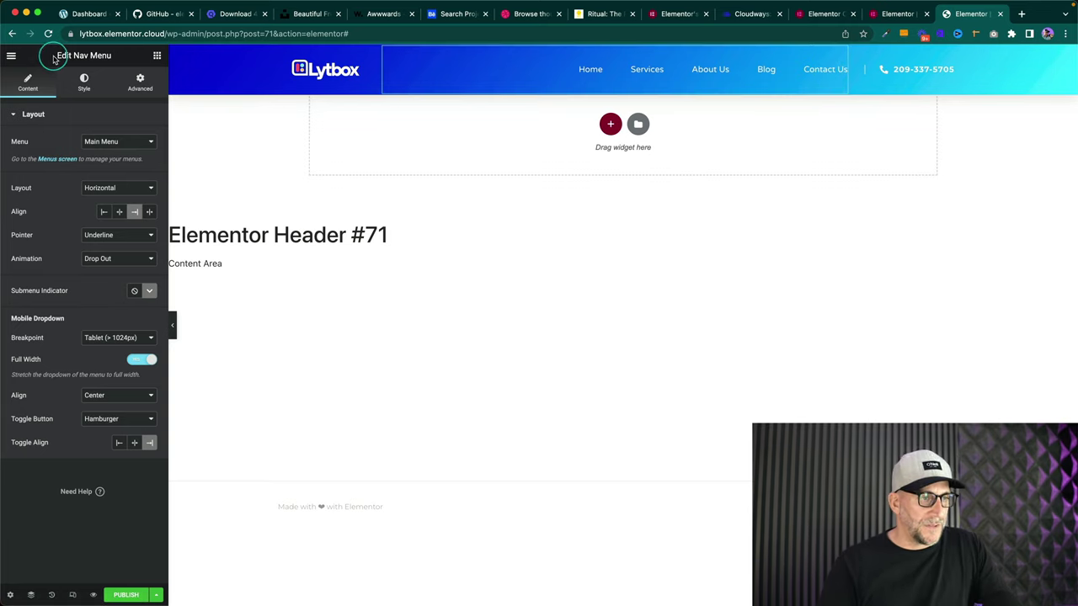
pyautogui.moveTo(54, 55); pyautogui.dragTo(119, 57)
pyautogui.click(86, 80)
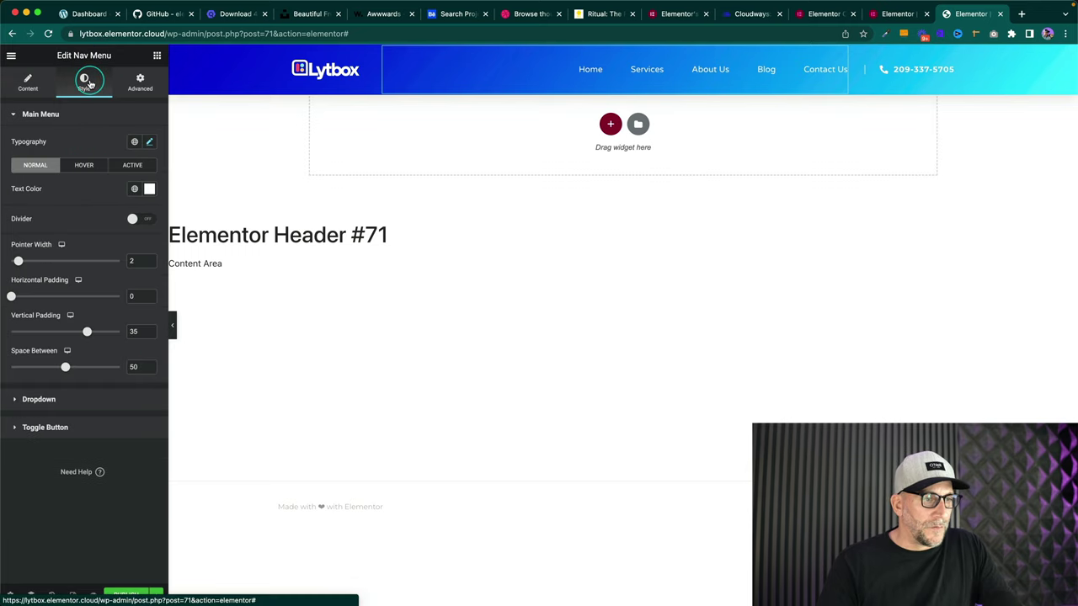
pyautogui.click(137, 143)
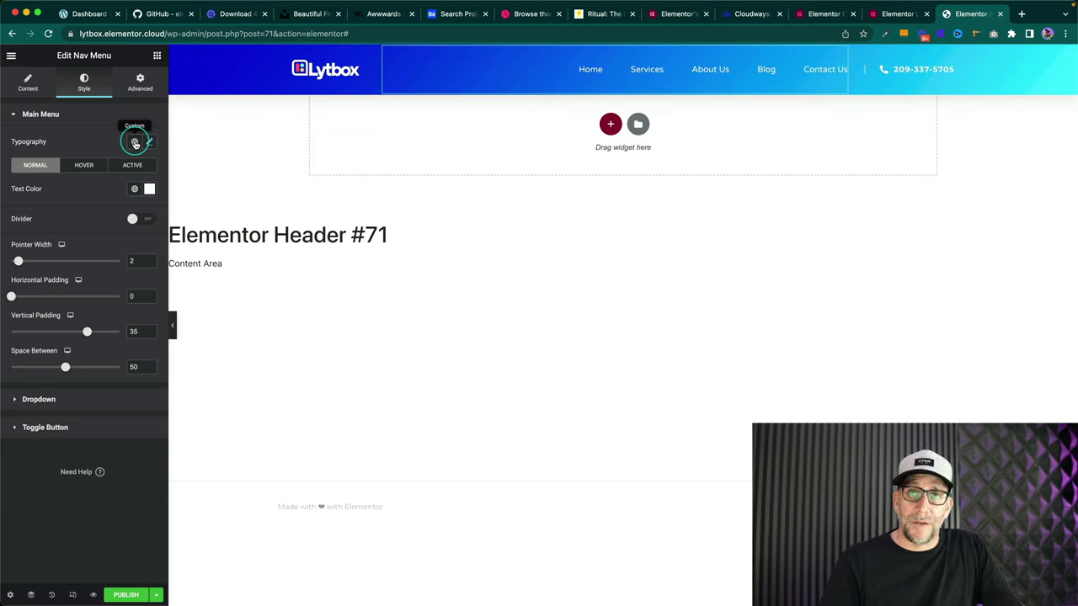
pyautogui.click(148, 142)
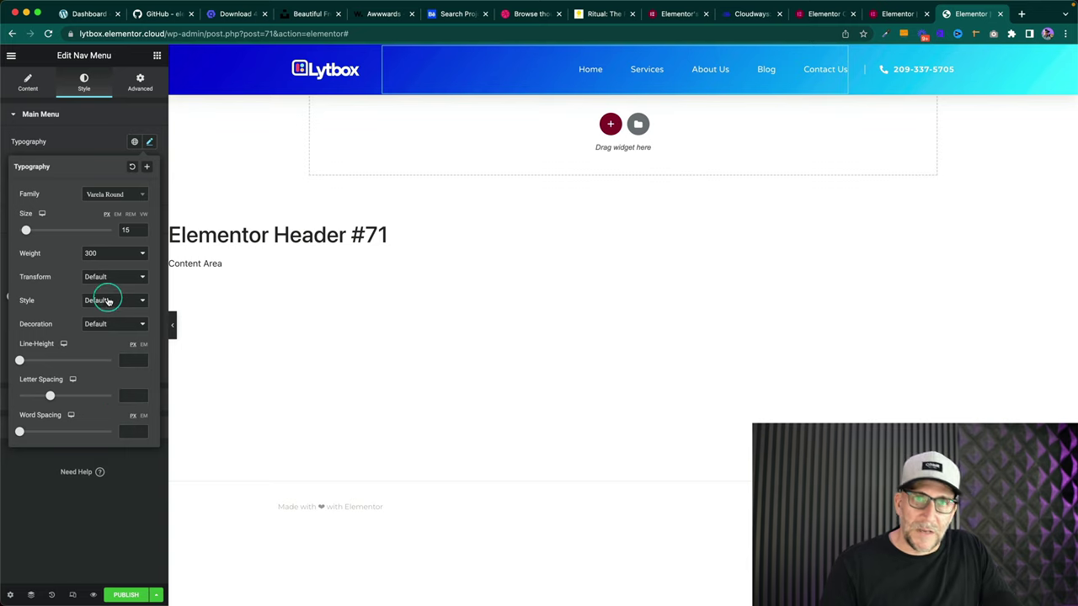
pyautogui.click(99, 146)
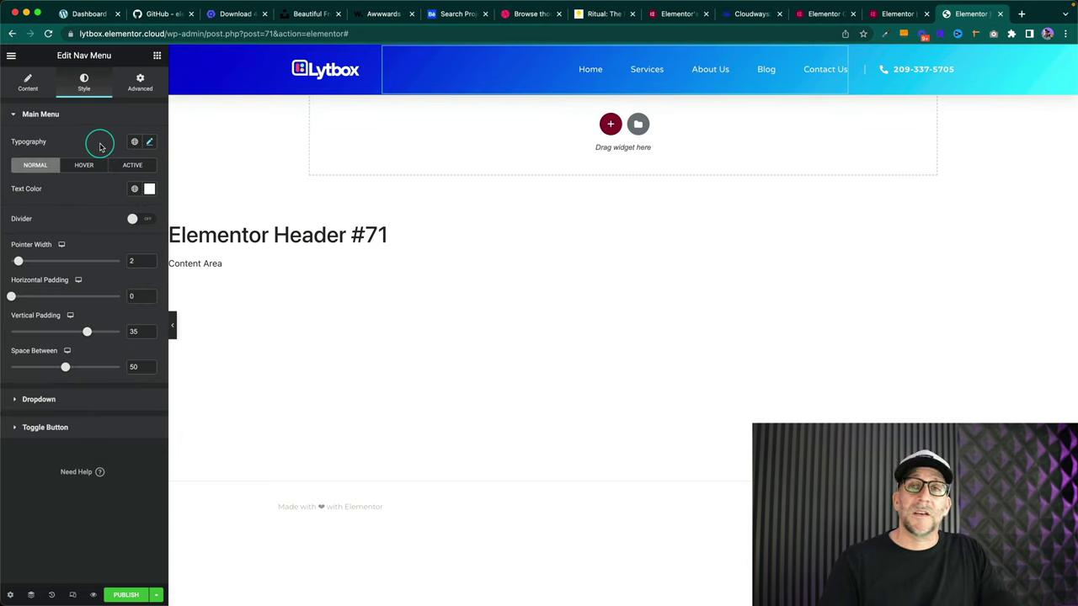
pyautogui.click(134, 141)
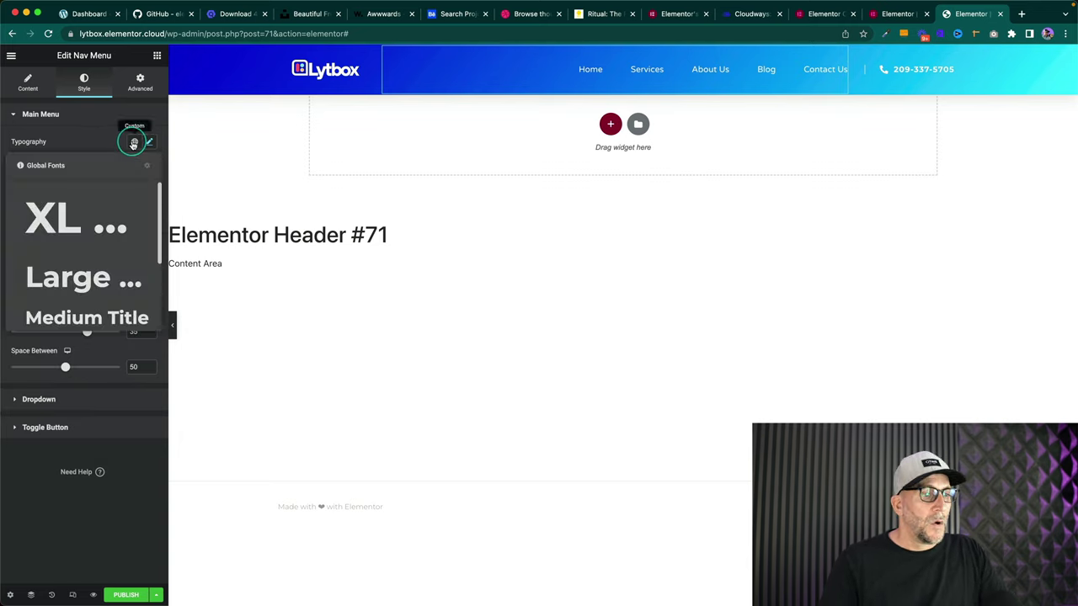
pyautogui.scroll(-3, 96, 256)
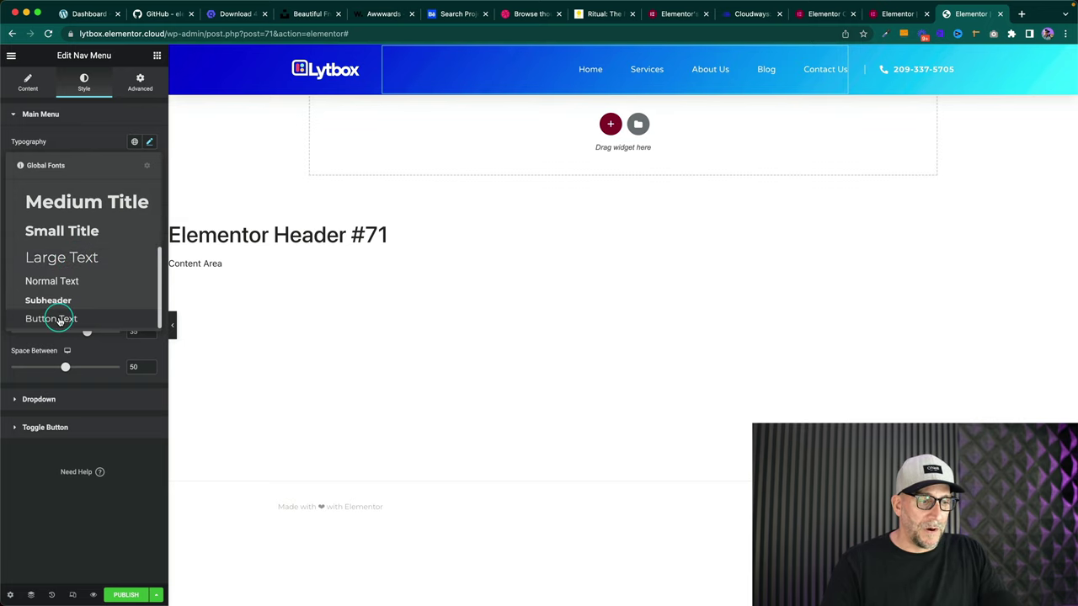
pyautogui.click(59, 319)
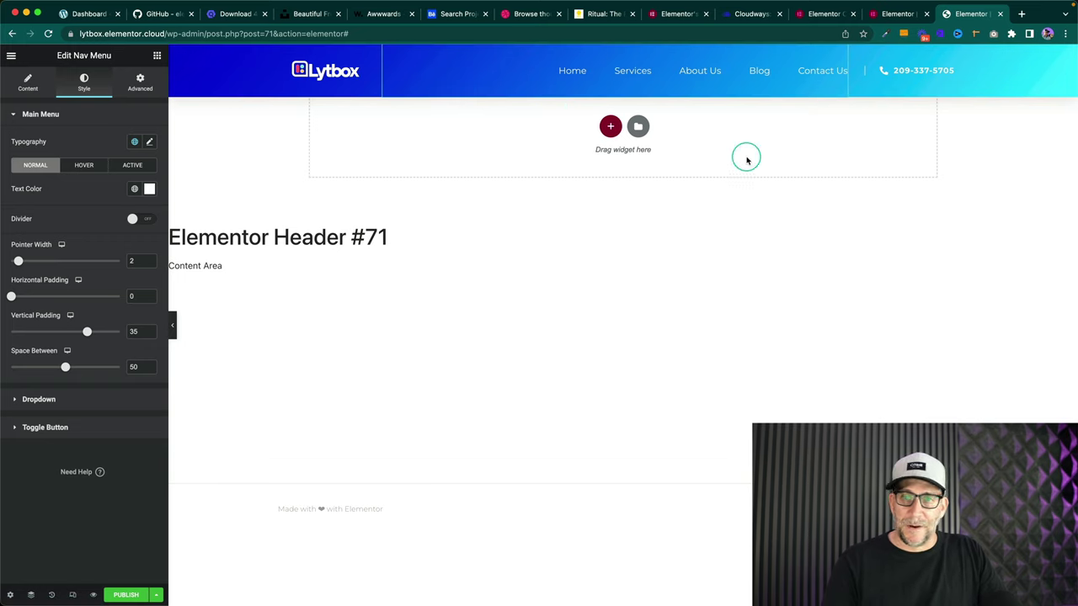
# - Open the text style settings of the phone number icon list in the header
pyautogui.click(951, 74)
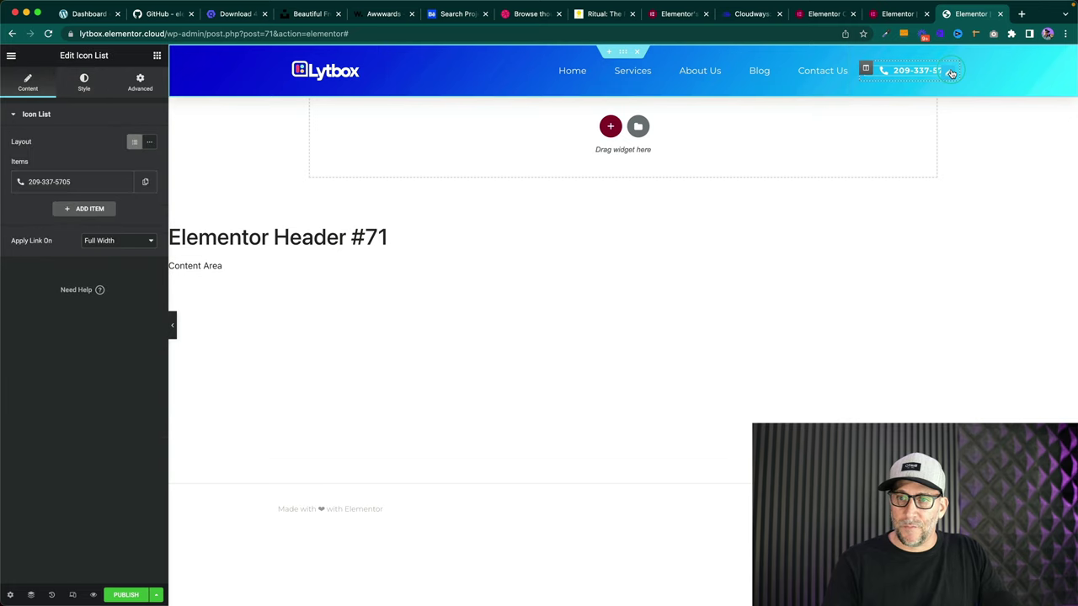
pyautogui.click(89, 84)
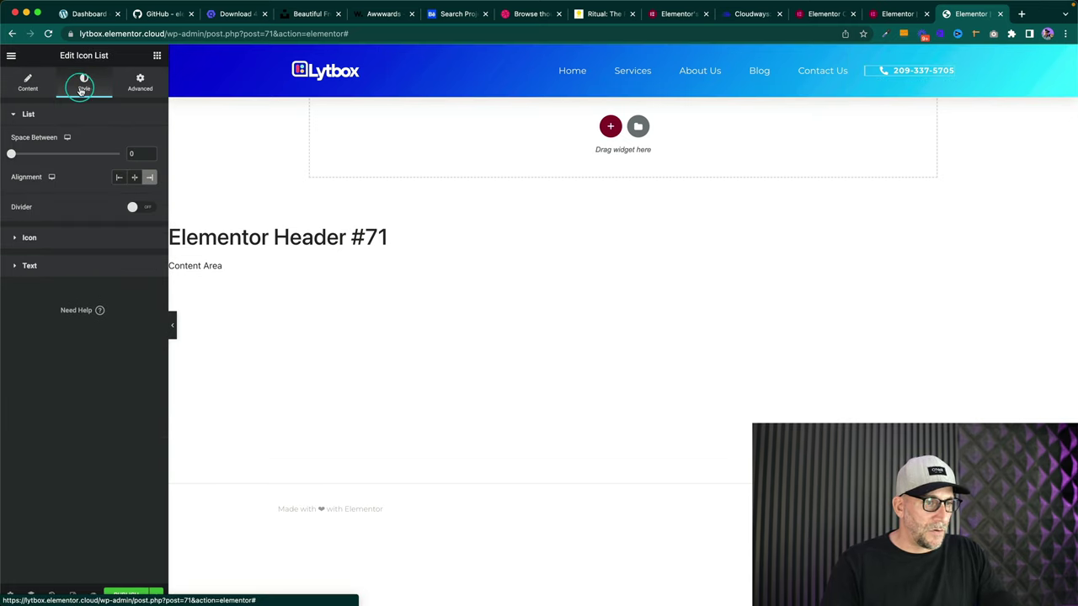
pyautogui.click(54, 265)
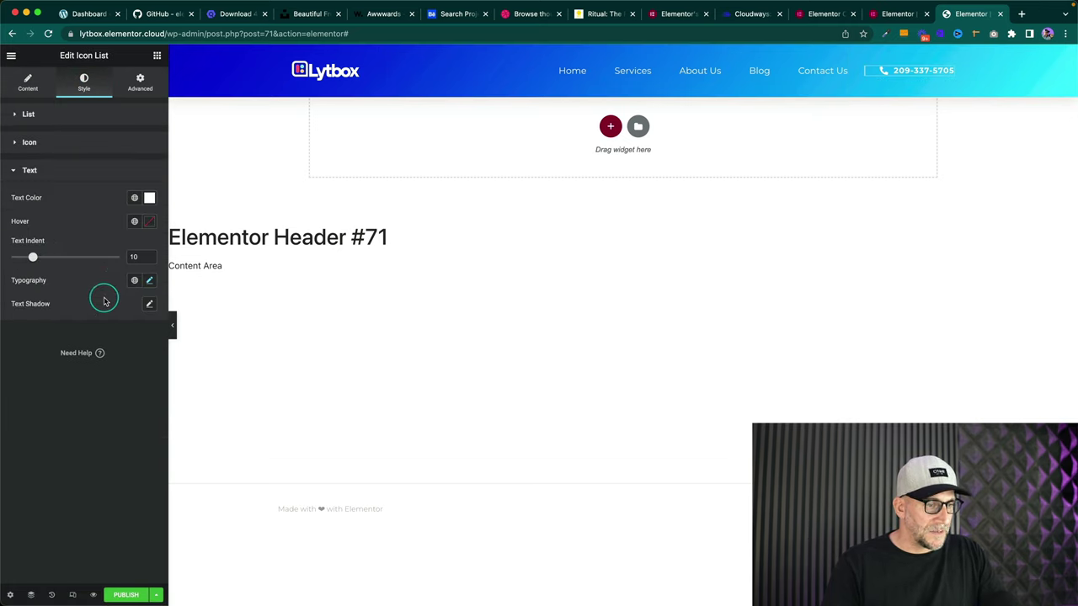
# - Apply a regular-weight global text font to the phone number in the header's icon list
pyautogui.click(135, 280)
pyautogui.scroll(-5, 96, 373)
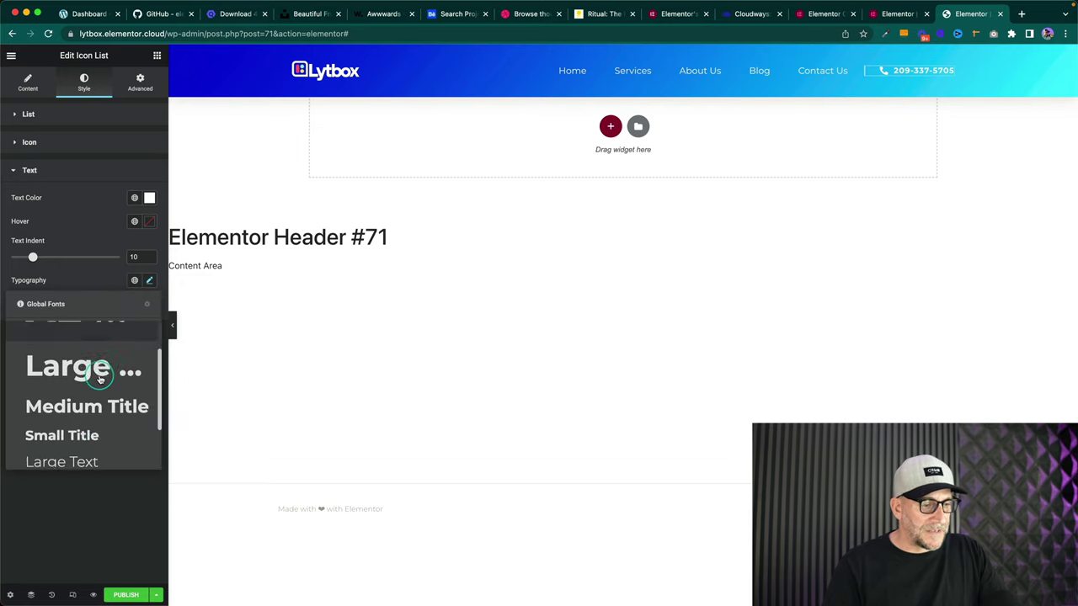
pyautogui.click(70, 457)
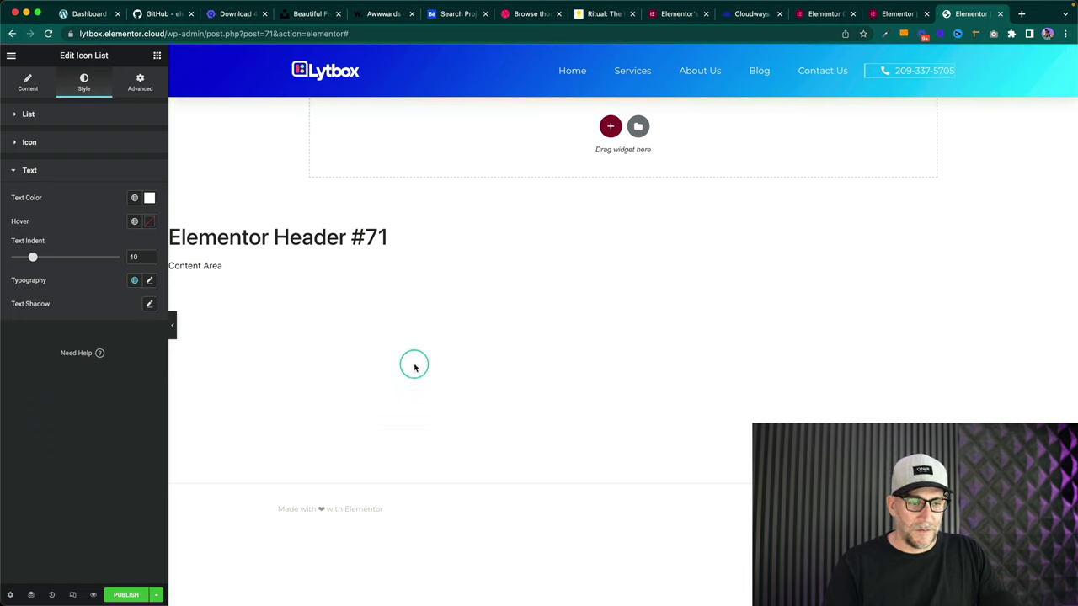
# - Set the header section's gradient background to the global colors Bluberry Blue first and Lighter Blueberry second
pyautogui.moveTo(623, 52)
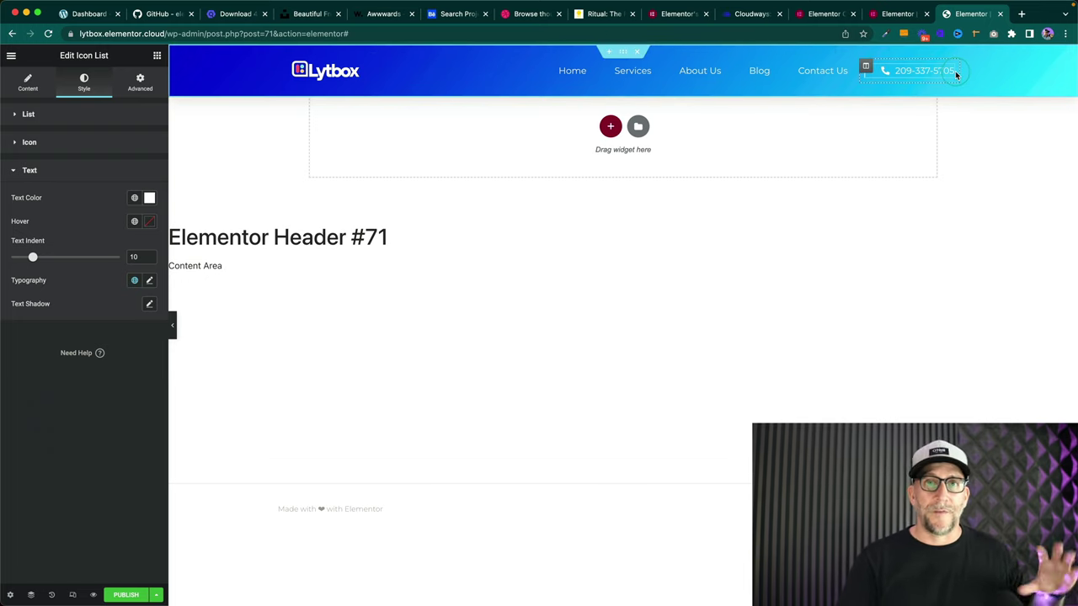
pyautogui.click(624, 53)
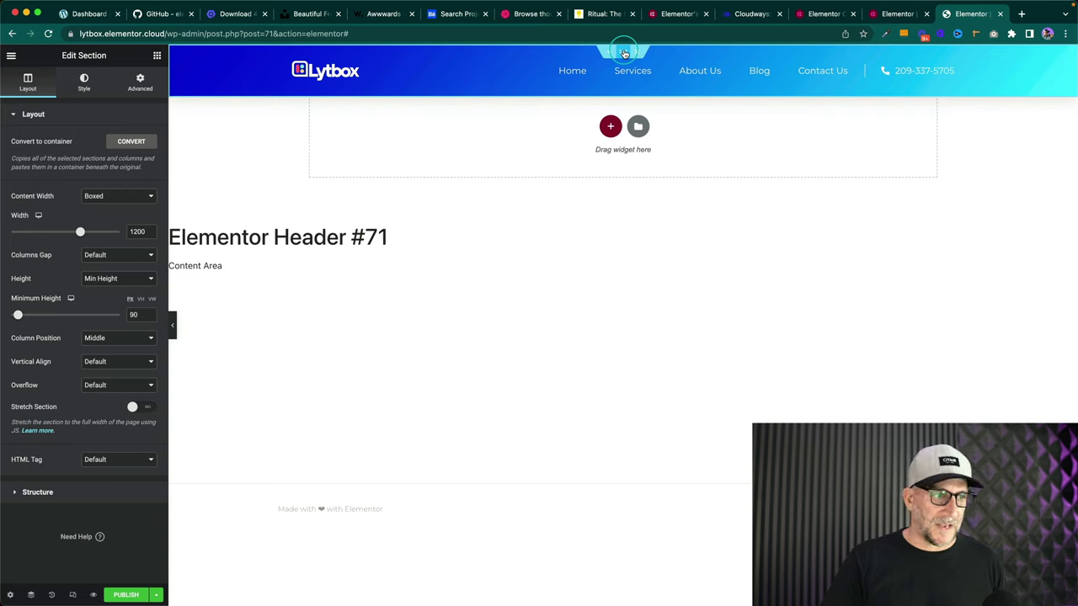
pyautogui.click(82, 80)
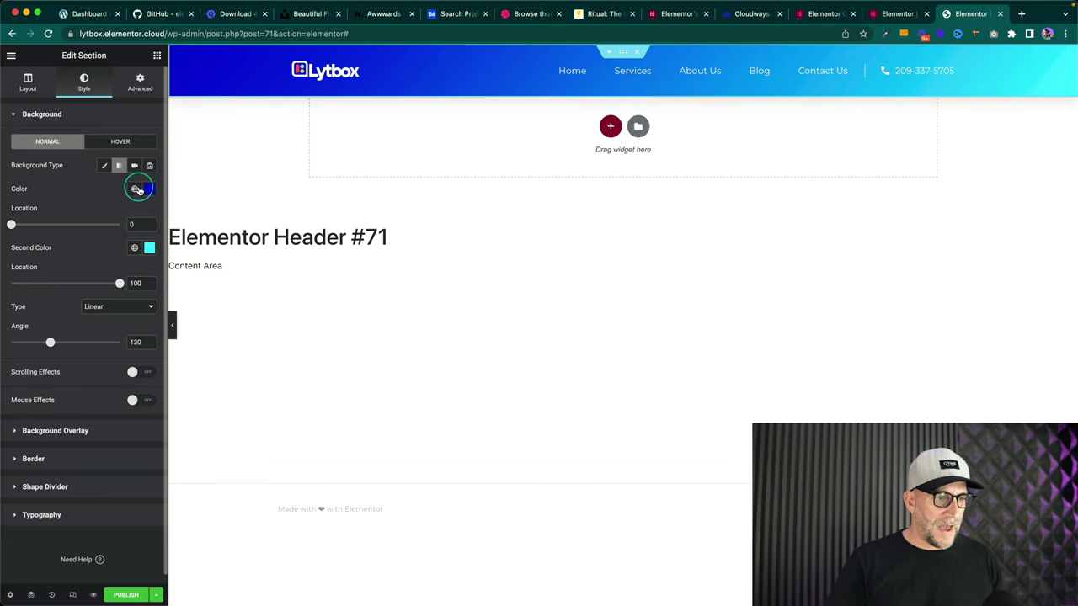
pyautogui.click(149, 248)
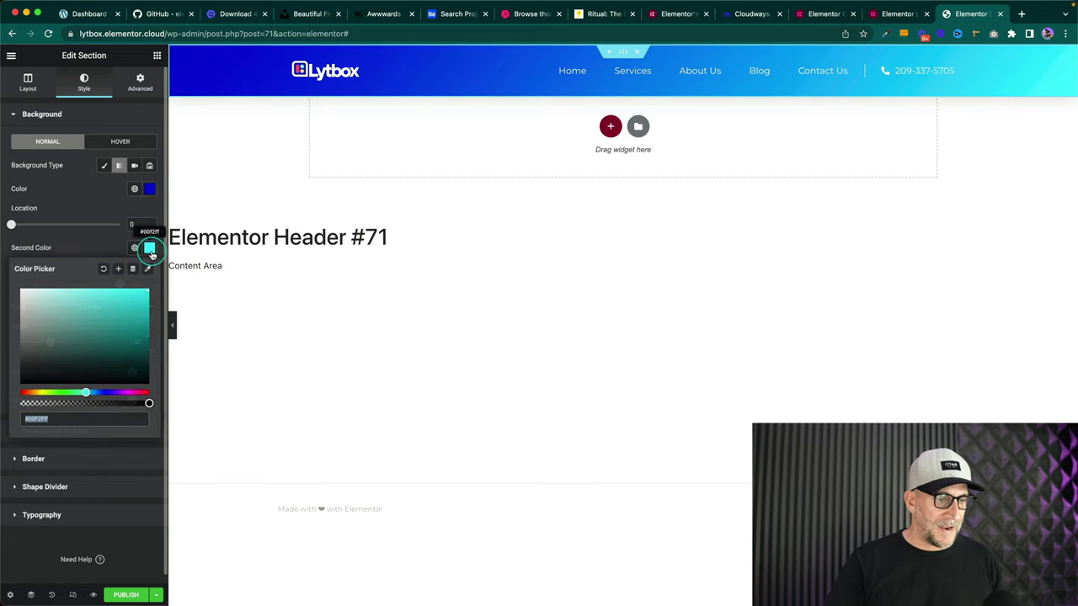
pyautogui.click(99, 247)
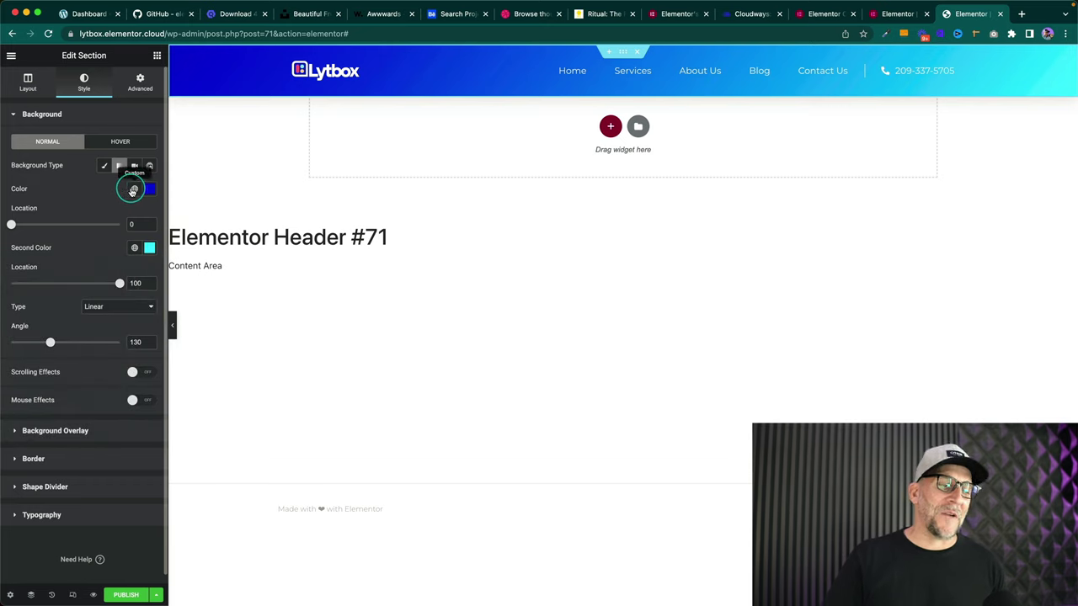
pyautogui.click(133, 189)
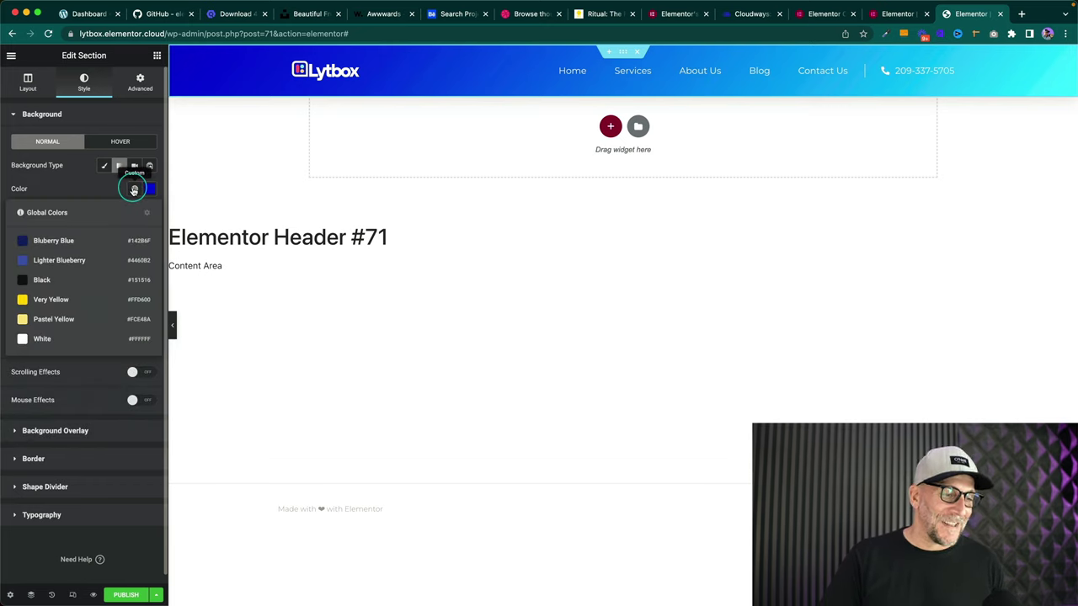
pyautogui.click(59, 240)
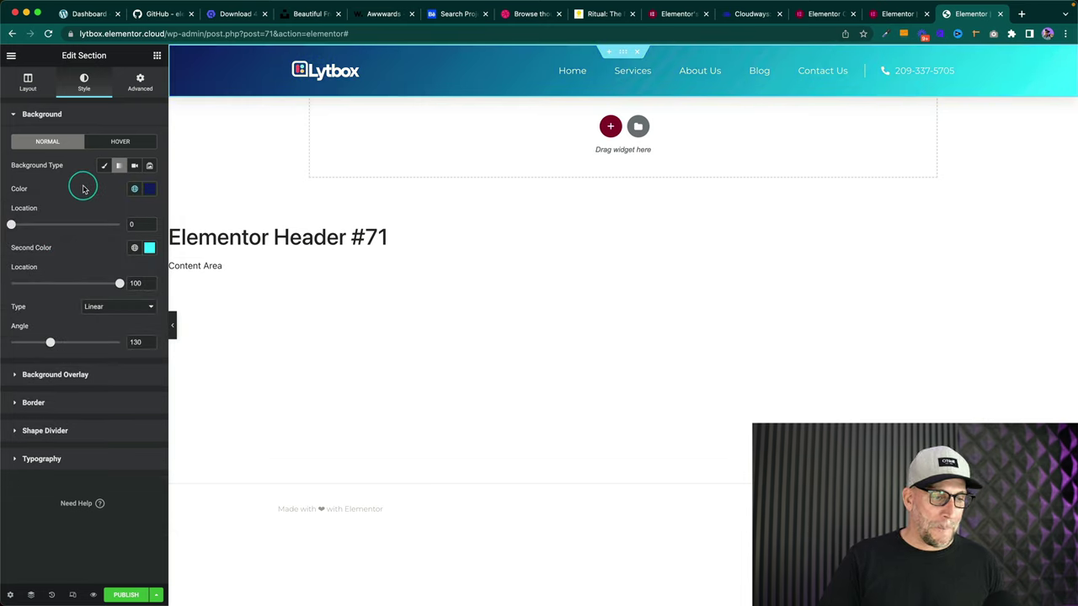
pyautogui.click(133, 248)
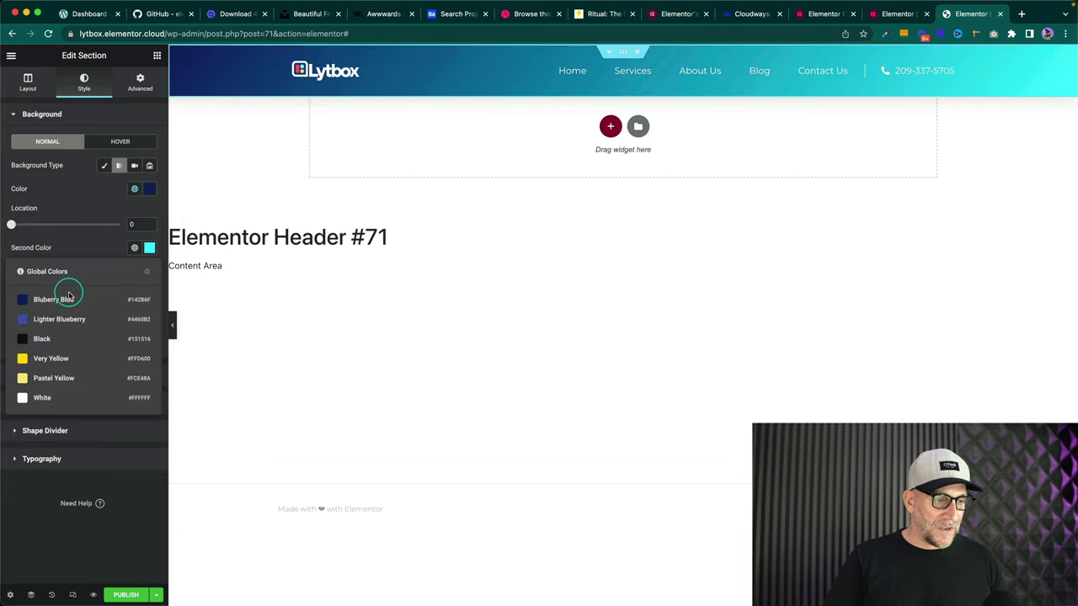
pyautogui.click(63, 319)
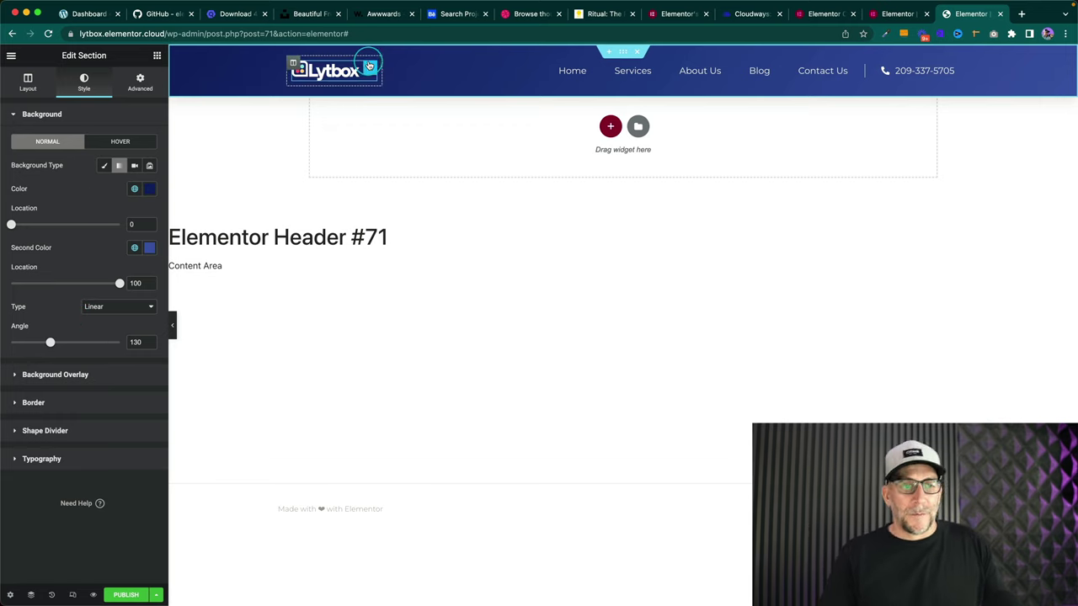
# - Set the header logo image's width to 150 px
pyautogui.click(368, 68)
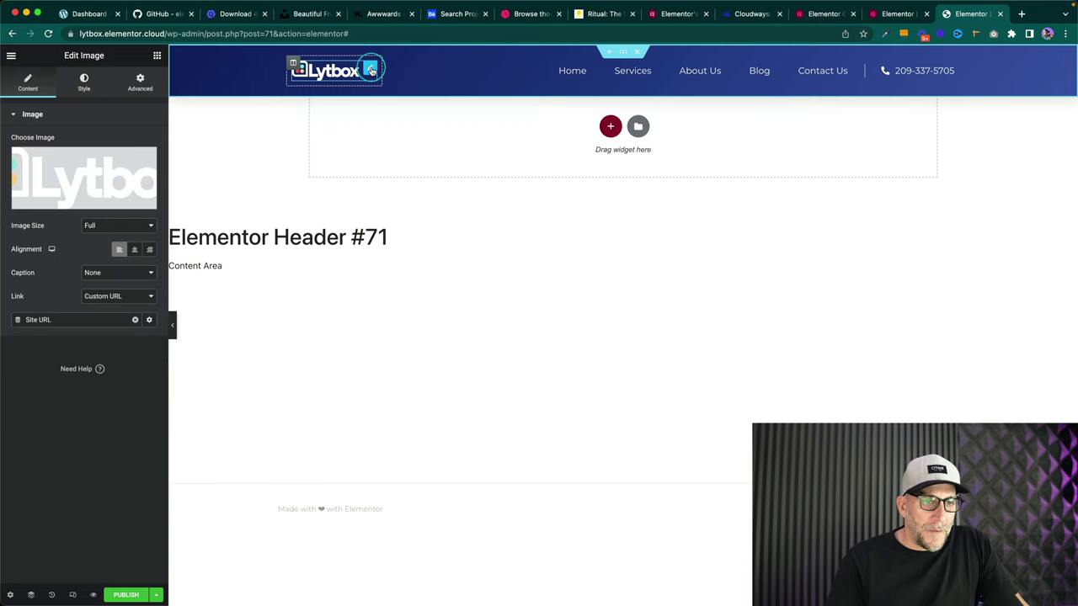
pyautogui.click(92, 84)
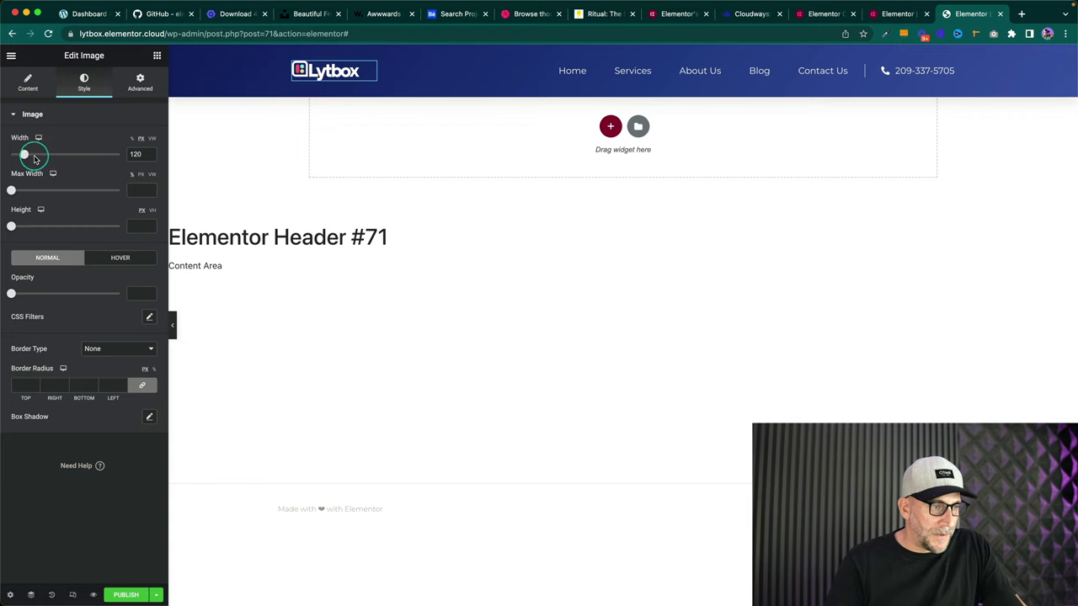
pyautogui.moveTo(24, 154); pyautogui.dragTo(27, 155)
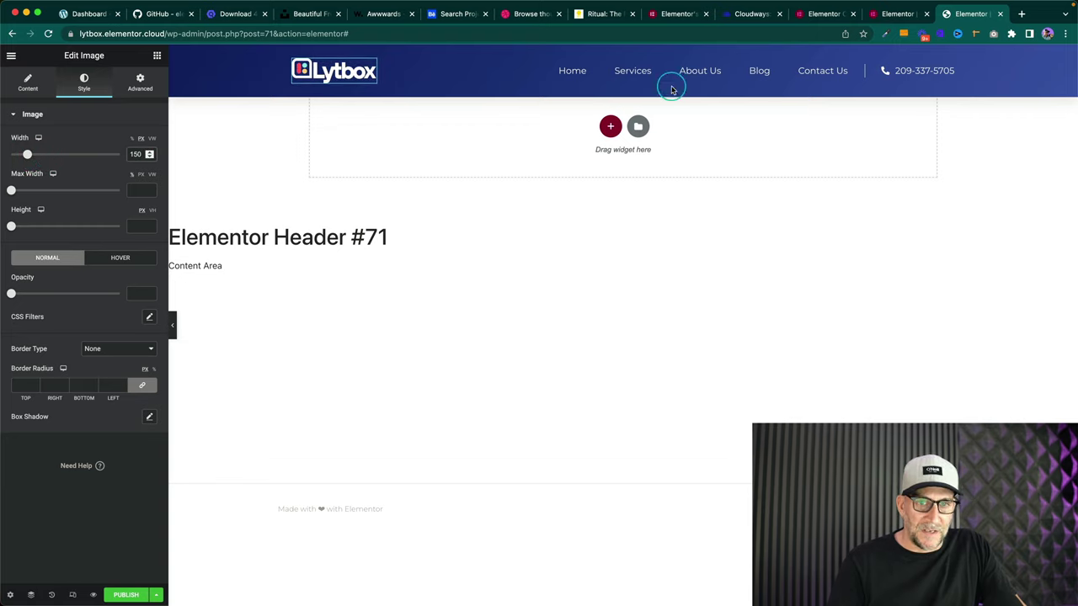
# - Clear the header section's custom boxed content width so it uses the default
pyautogui.click(612, 65)
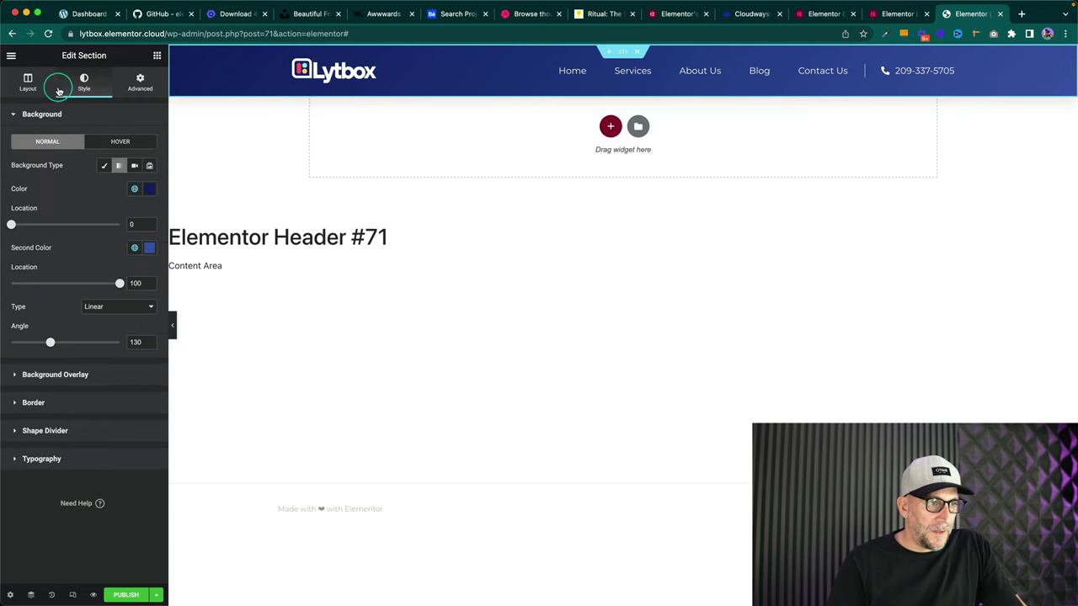
pyautogui.click(25, 82)
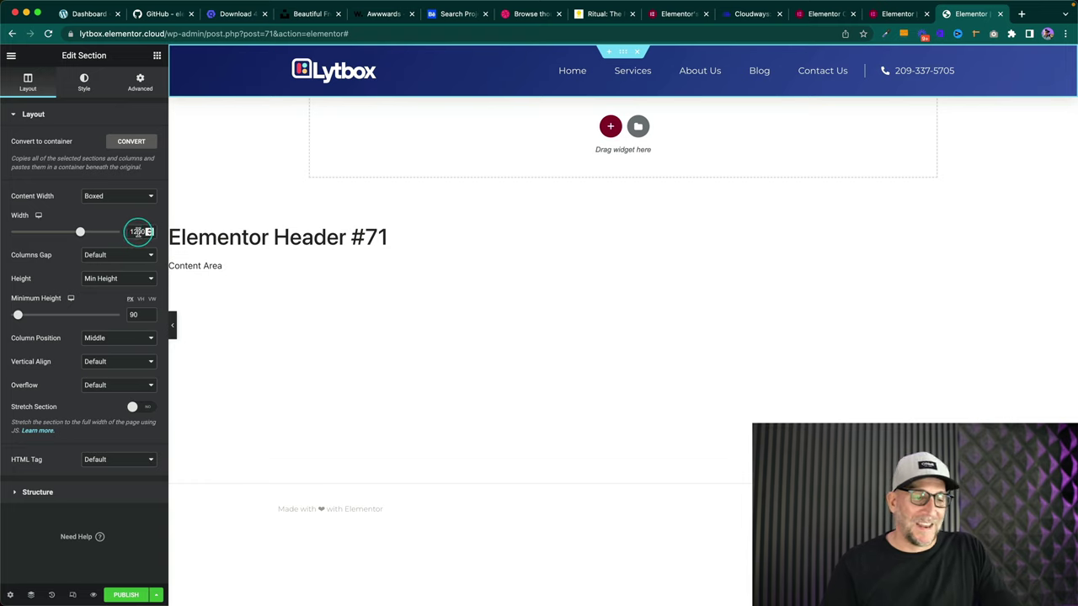
pyautogui.doubleClick(131, 231)
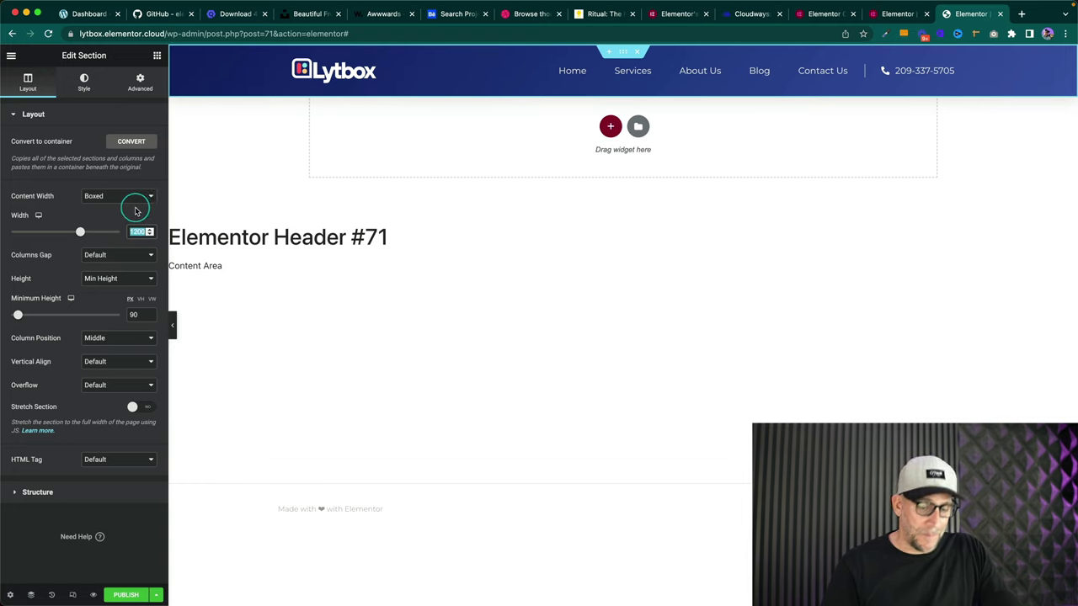
pyautogui.press('BackSpace')
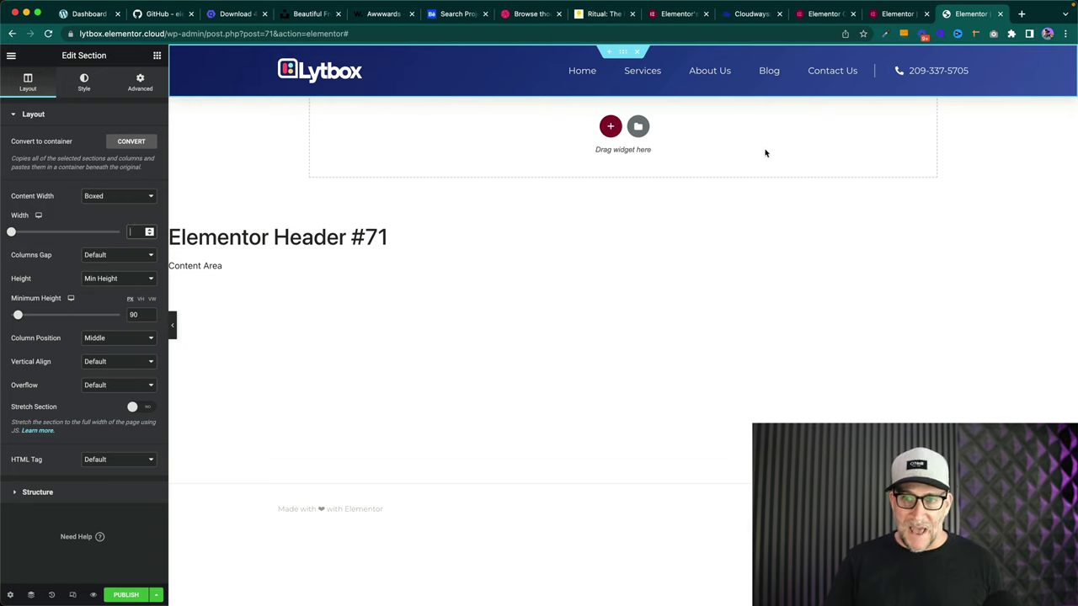
# - Review the layout settings of the header's menu column, phone number column and section, including the container conversion option
pyautogui.click(280, 62)
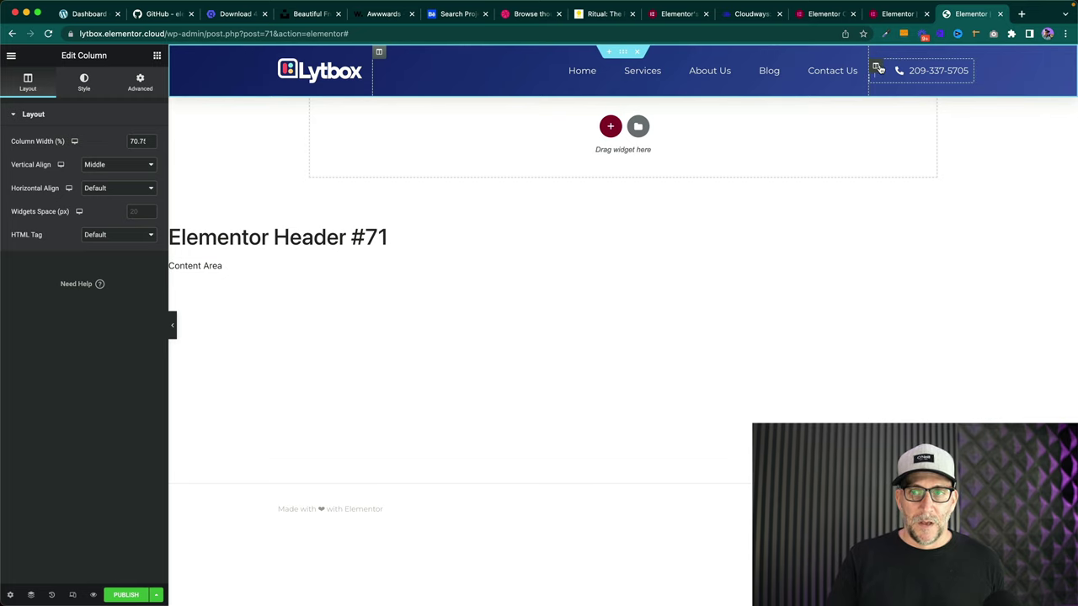
pyautogui.click(876, 67)
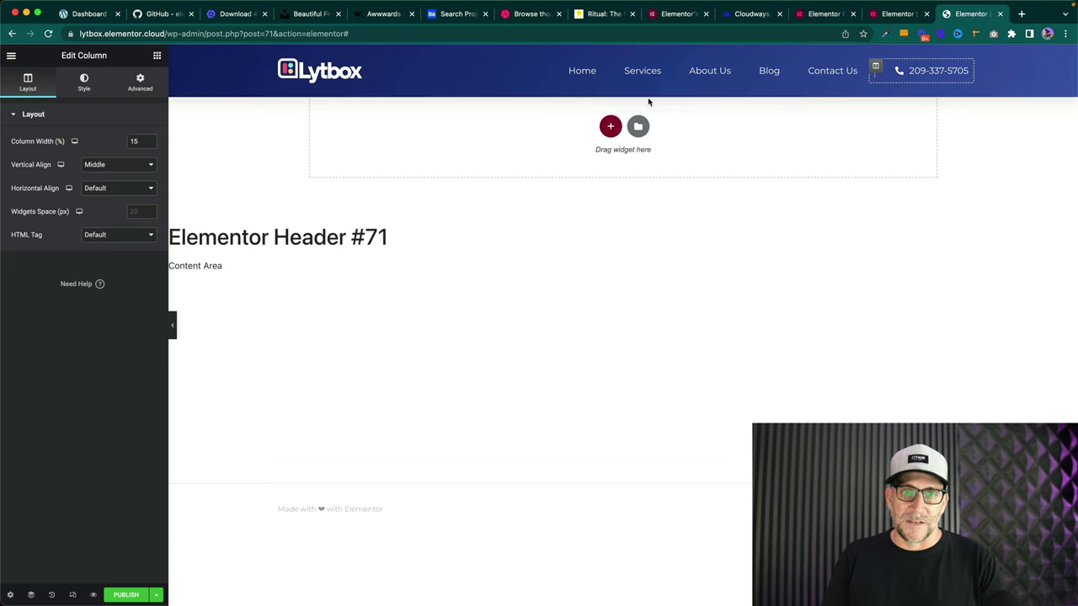
pyautogui.click(621, 53)
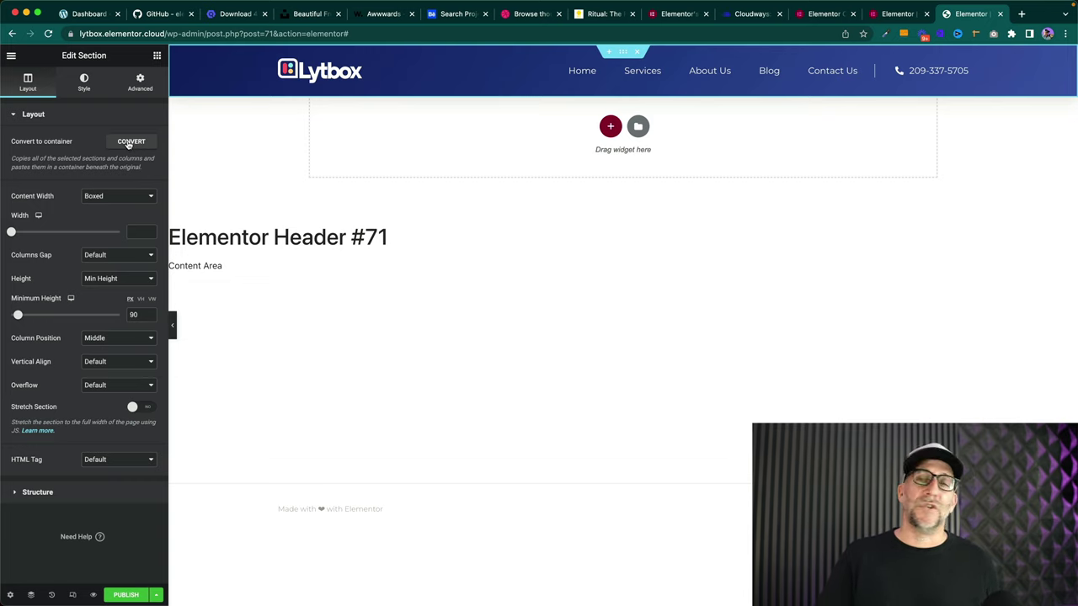
pyautogui.click(127, 144)
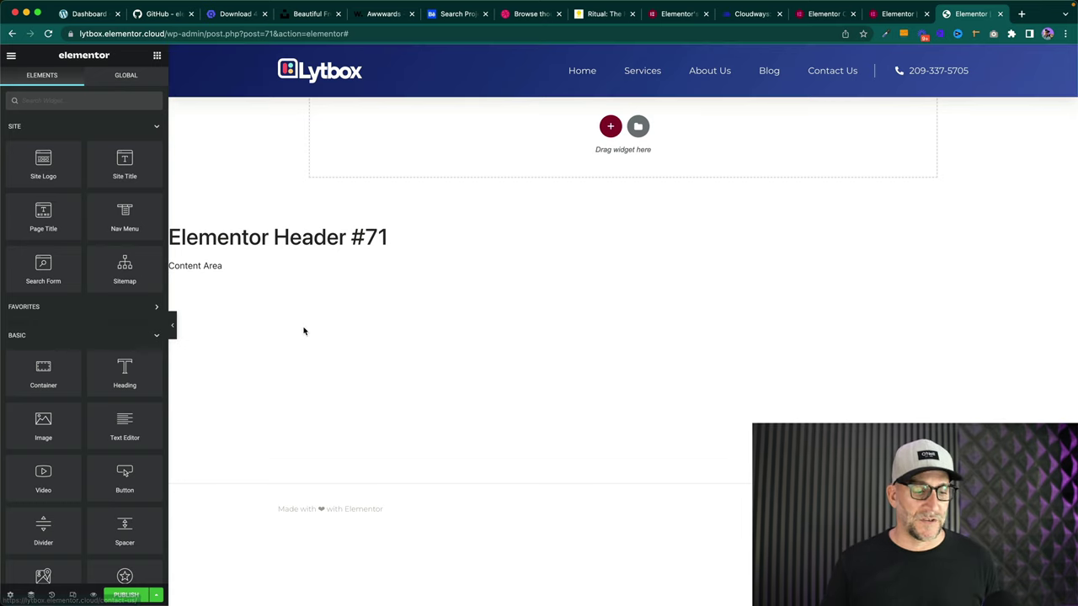
# - Preview the header at tablet size and check that its navigation menu expands and collapses
pyautogui.click(73, 595)
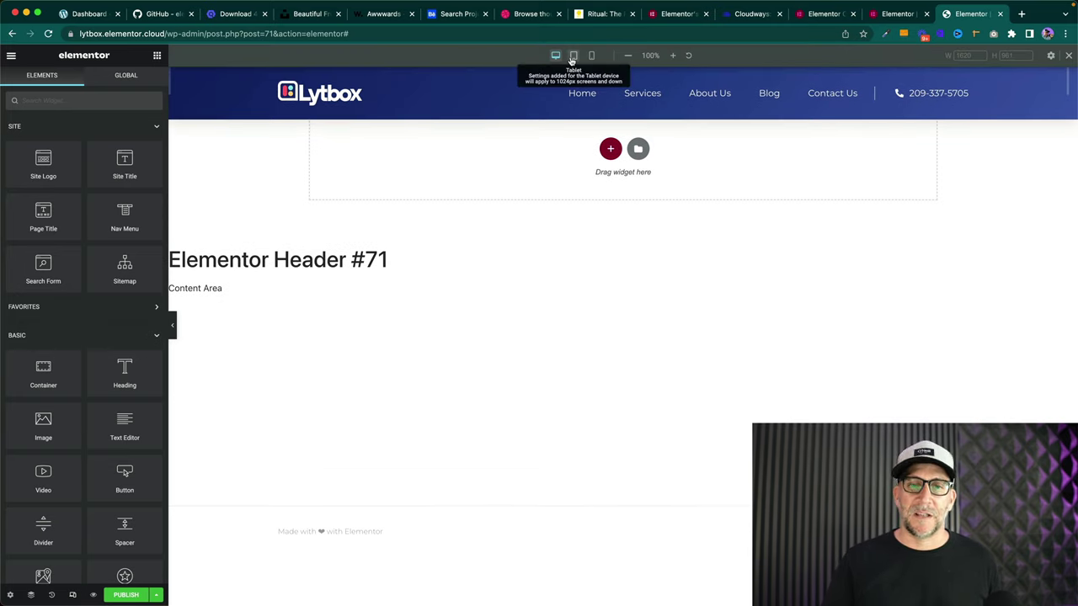
pyautogui.click(573, 55)
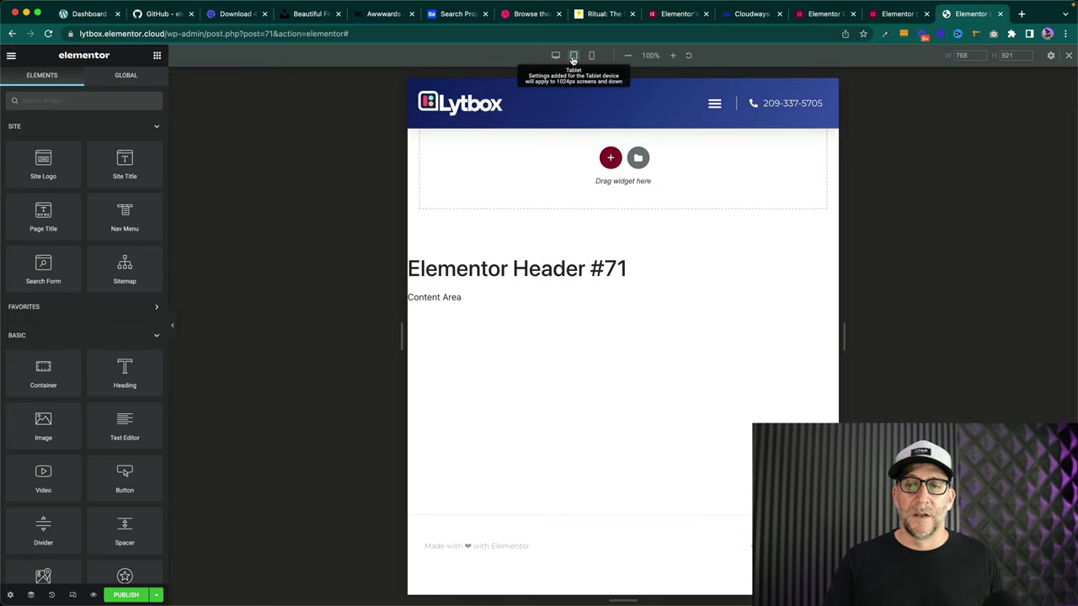
pyautogui.click(711, 104)
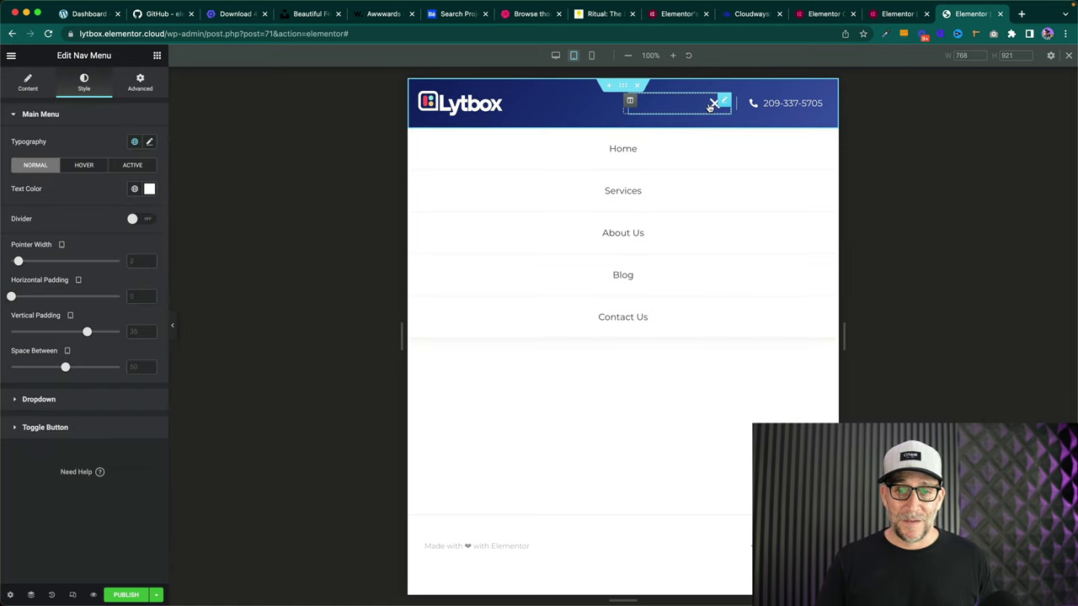
pyautogui.click(711, 104)
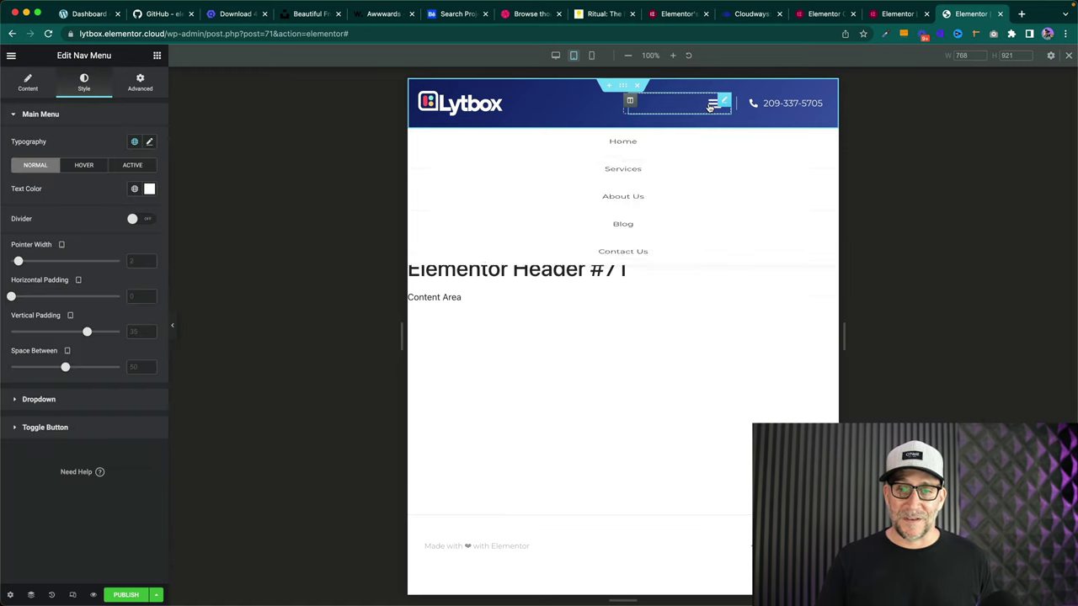
# - Preview the header at mobile size and check that its navigation menu expands and collapses
pyautogui.click(591, 56)
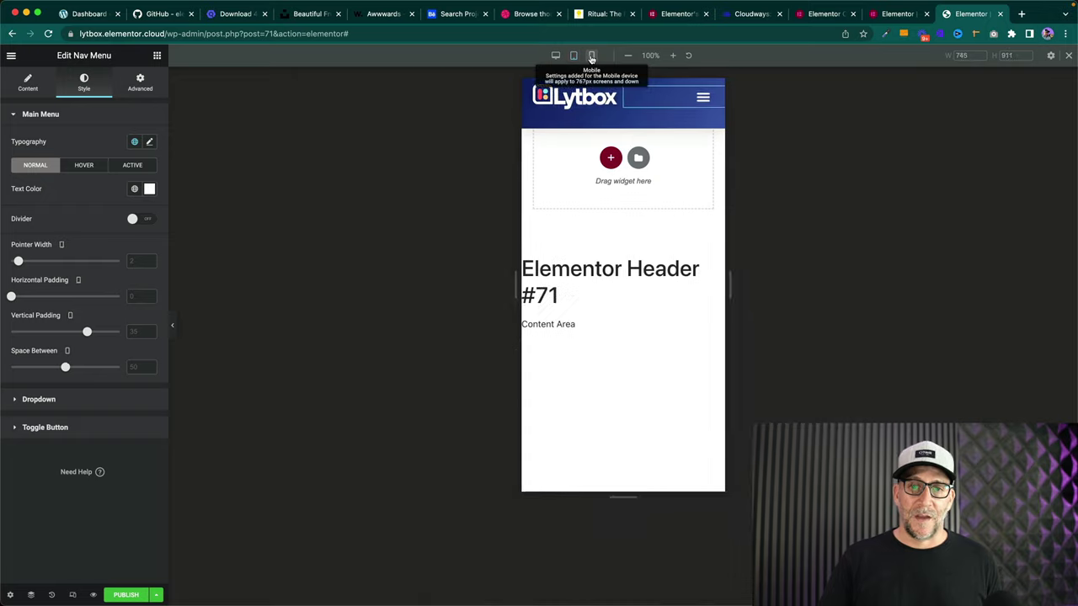
pyautogui.click(702, 98)
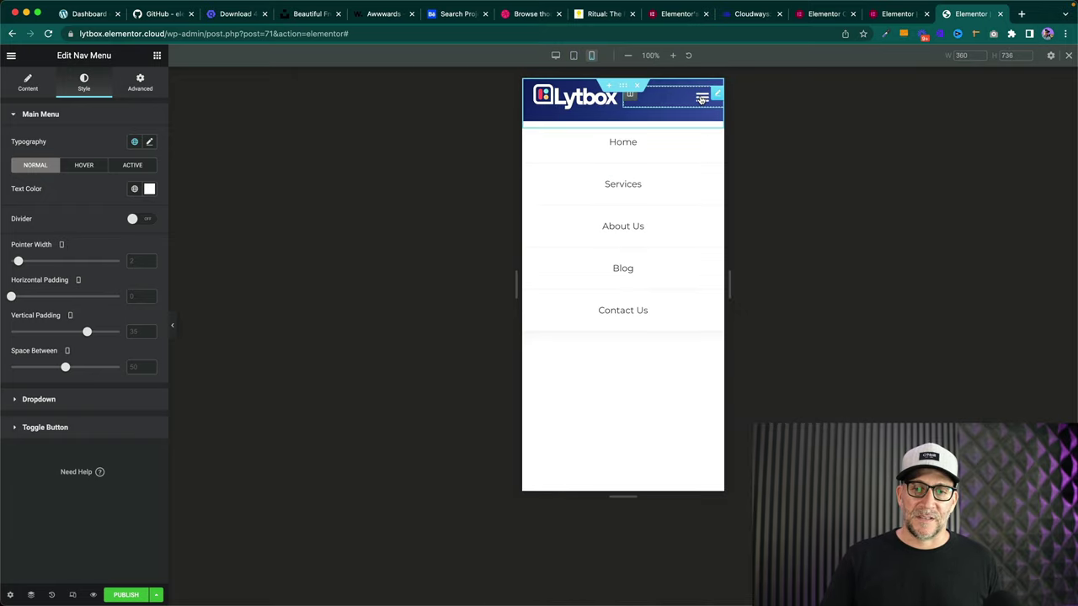
pyautogui.click(702, 97)
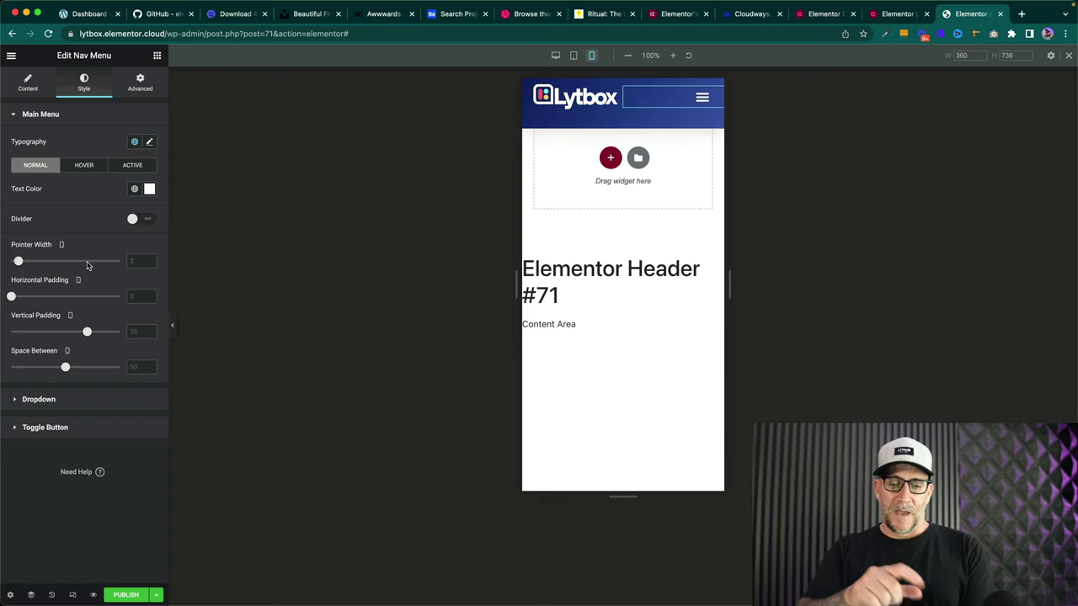
# - Start publishing the header template and add a display condition that includes Singular > Pages > All
pyautogui.click(126, 595)
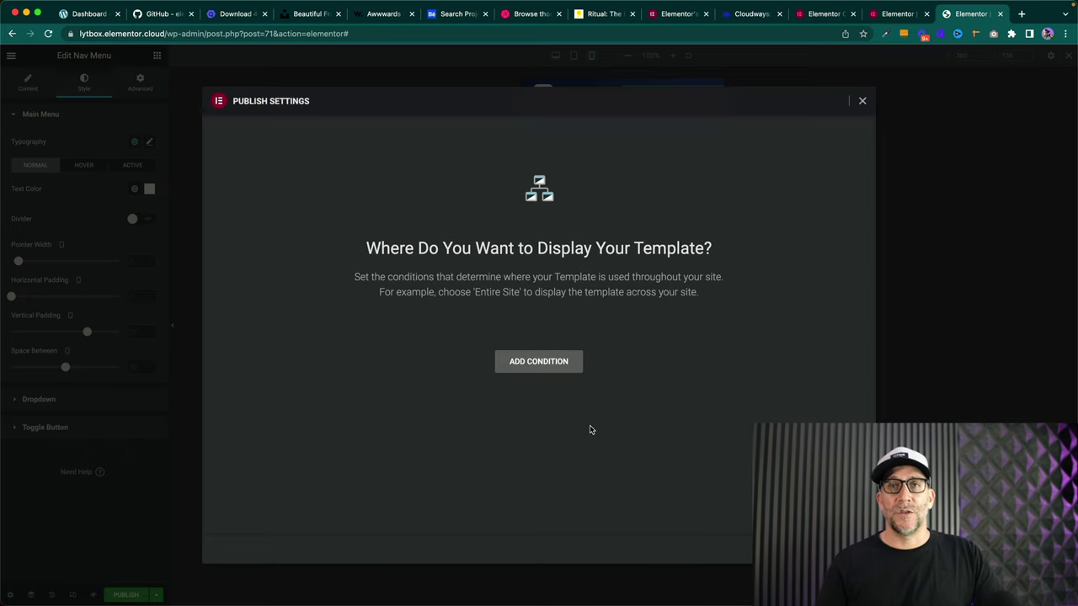
pyautogui.click(538, 362)
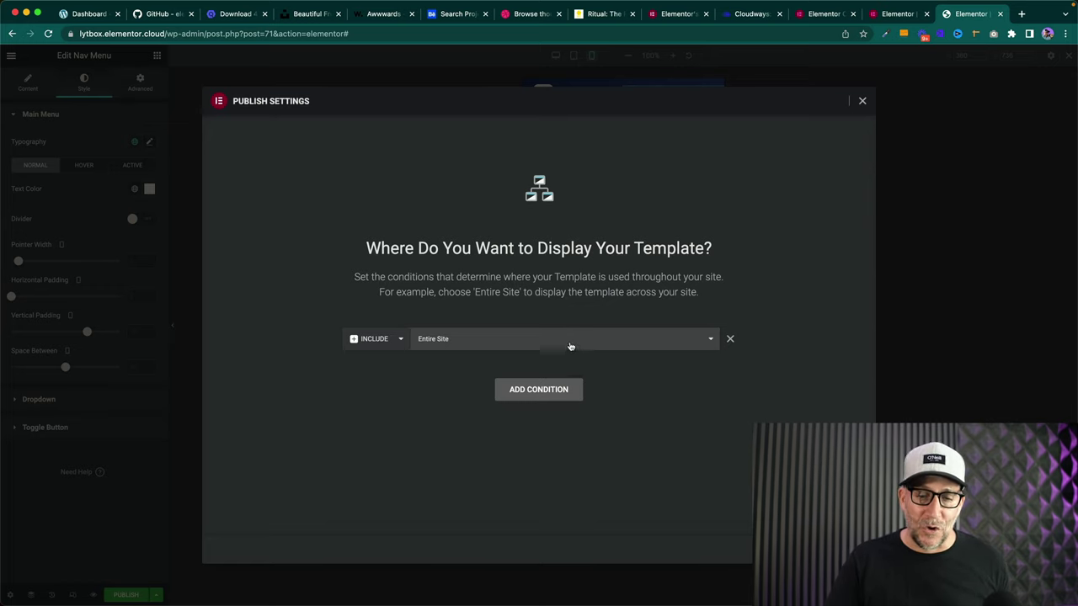
pyautogui.click(570, 346)
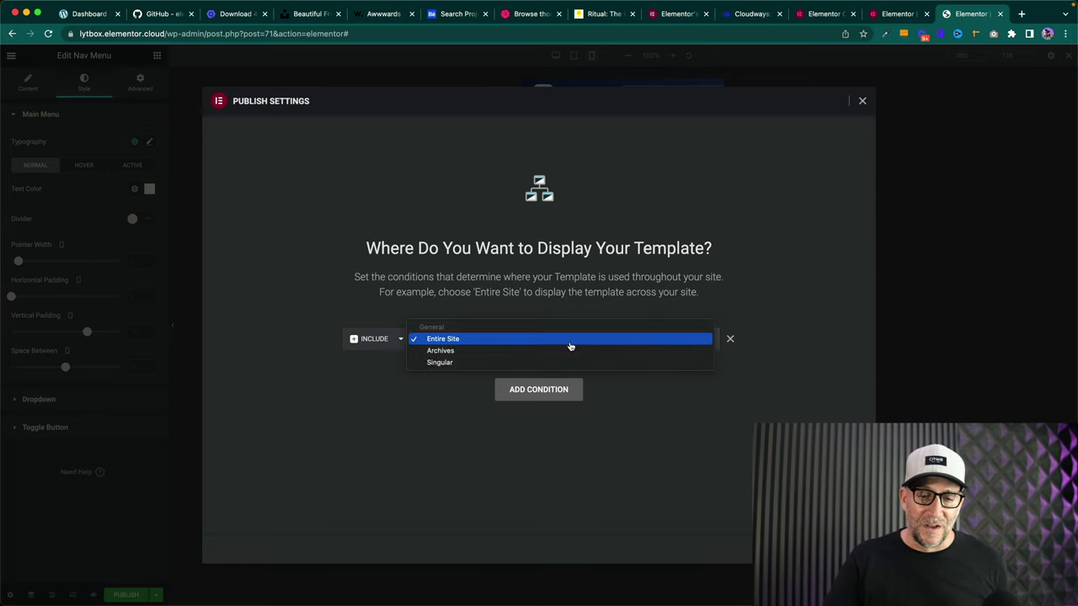
pyautogui.click(462, 364)
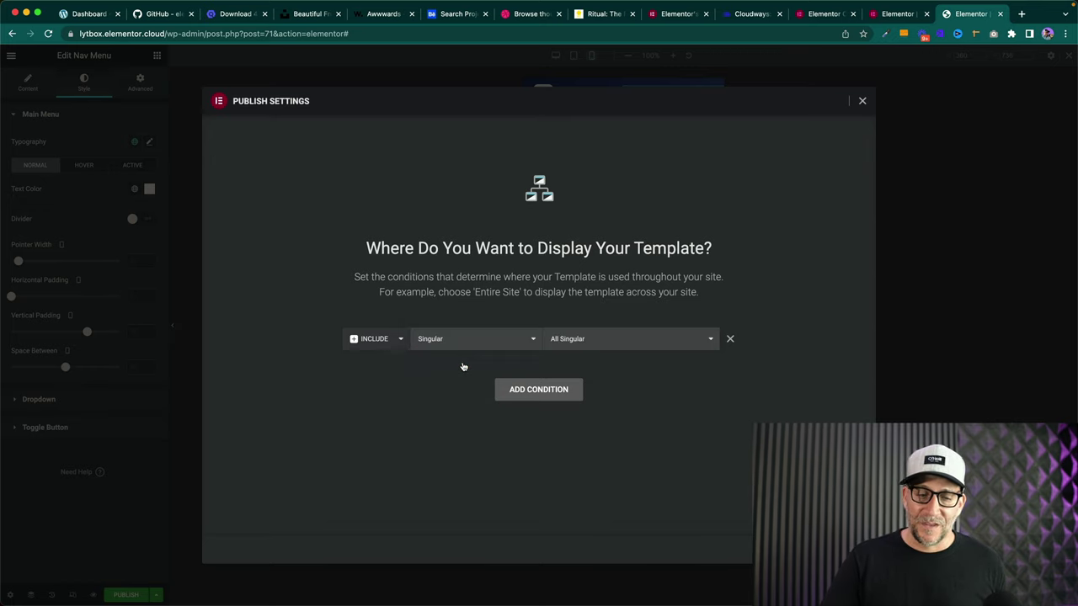
pyautogui.click(594, 339)
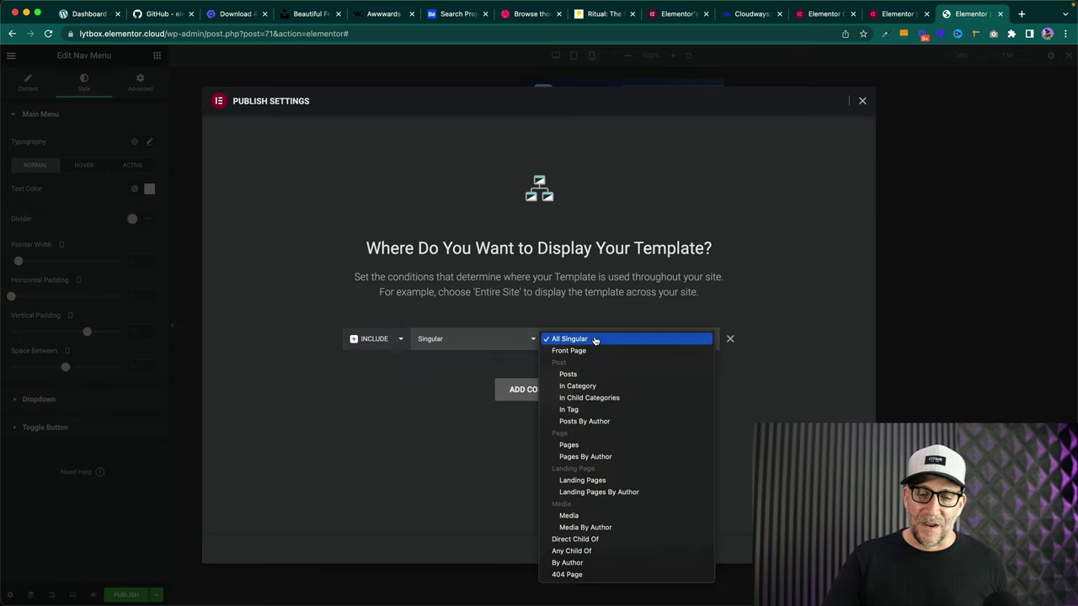
pyautogui.click(577, 446)
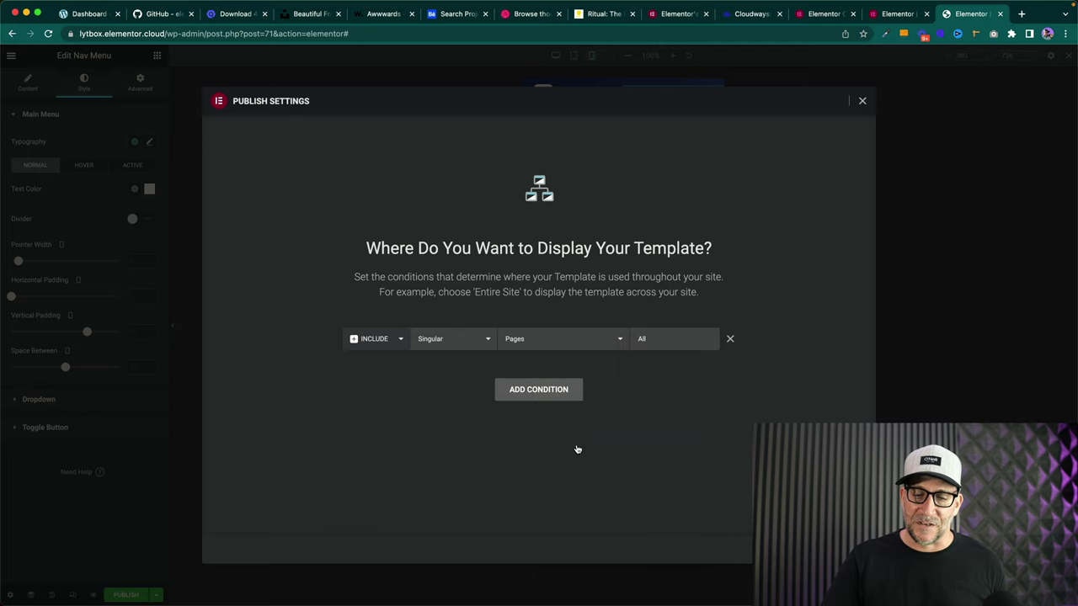
# - Limit the Singular > Pages display condition to the Contact Us page
pyautogui.click(658, 358)
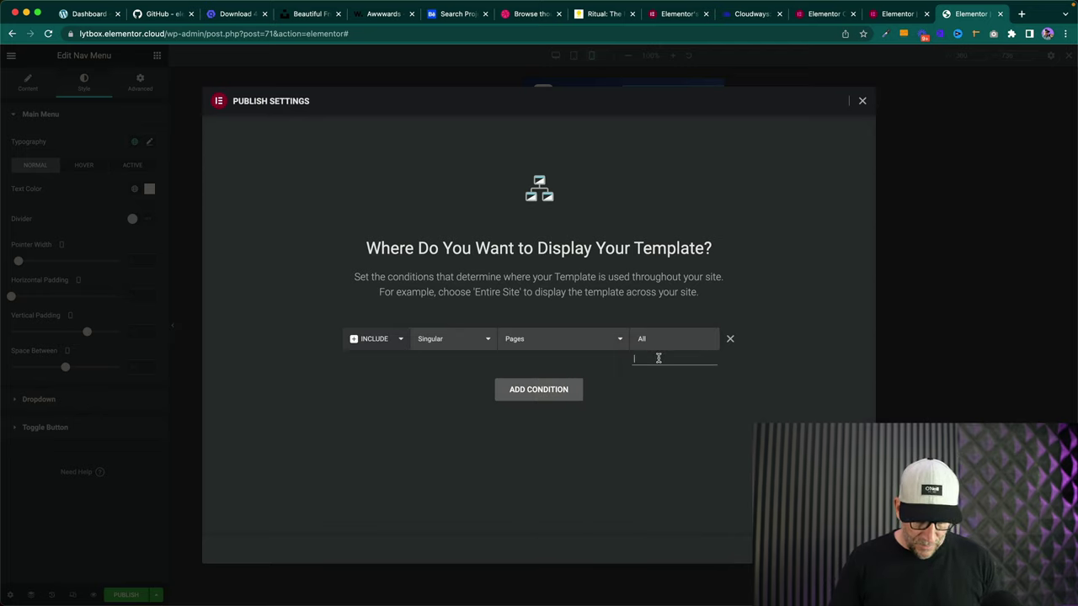
pyautogui.write('con')
pyautogui.press('BackSpace')
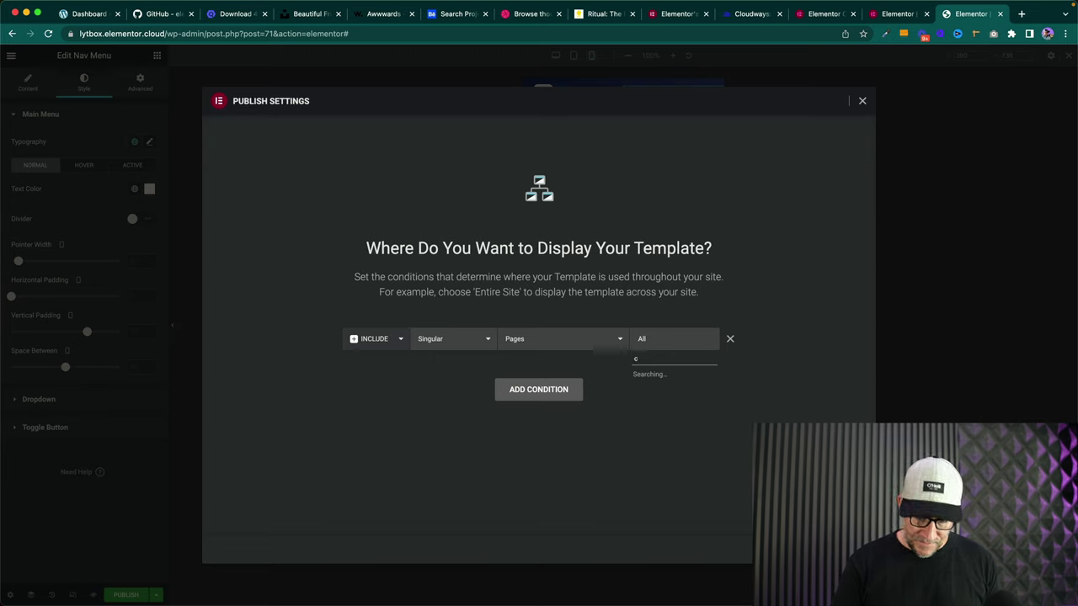
pyautogui.write('ontact')
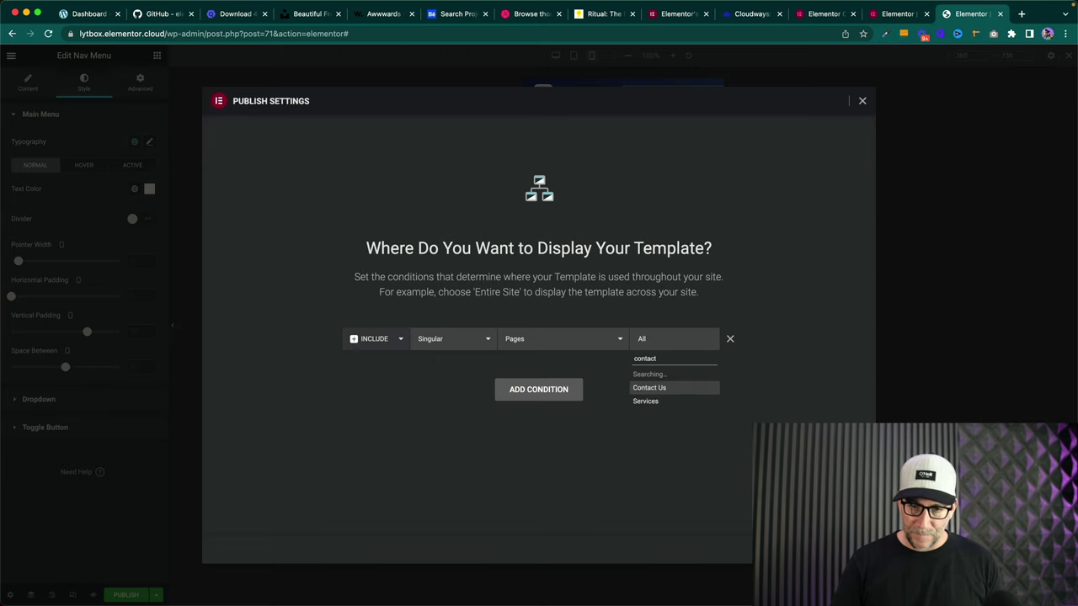
pyautogui.click(665, 390)
pyautogui.click(664, 349)
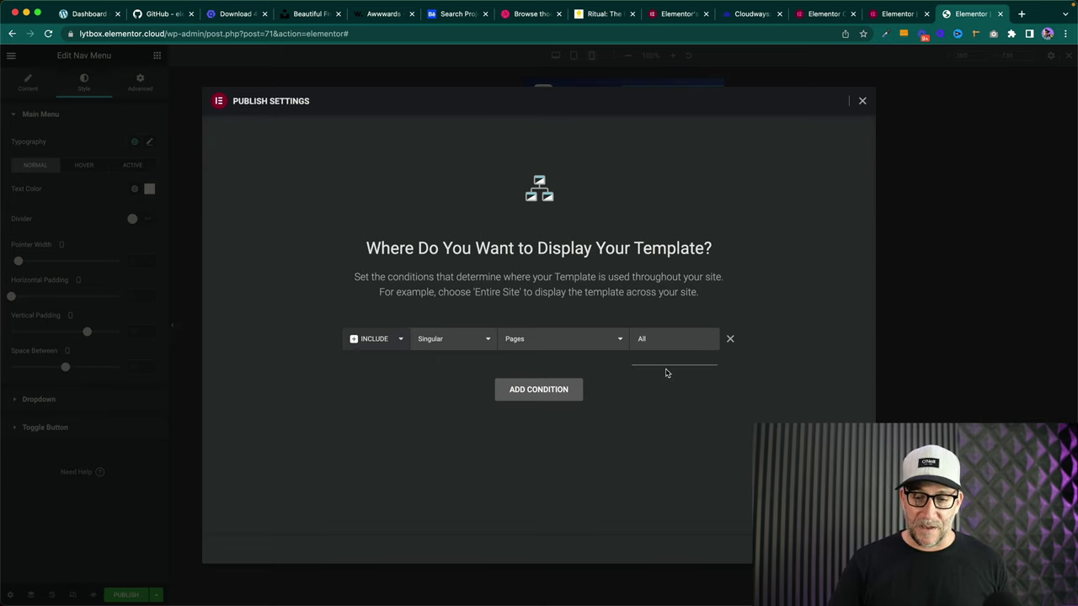
pyautogui.write('cont')
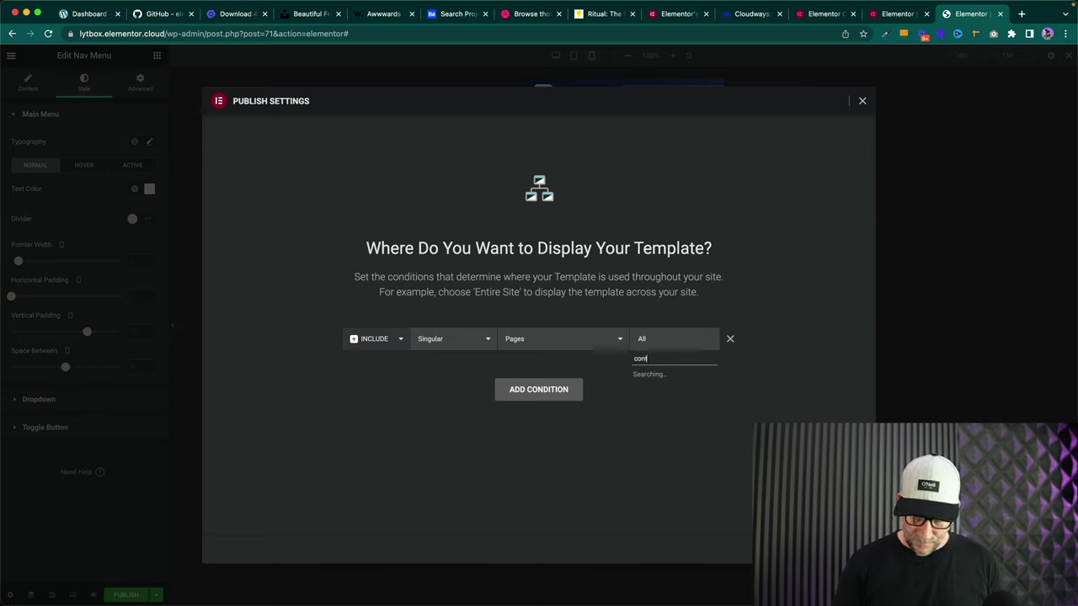
pyautogui.click(653, 374)
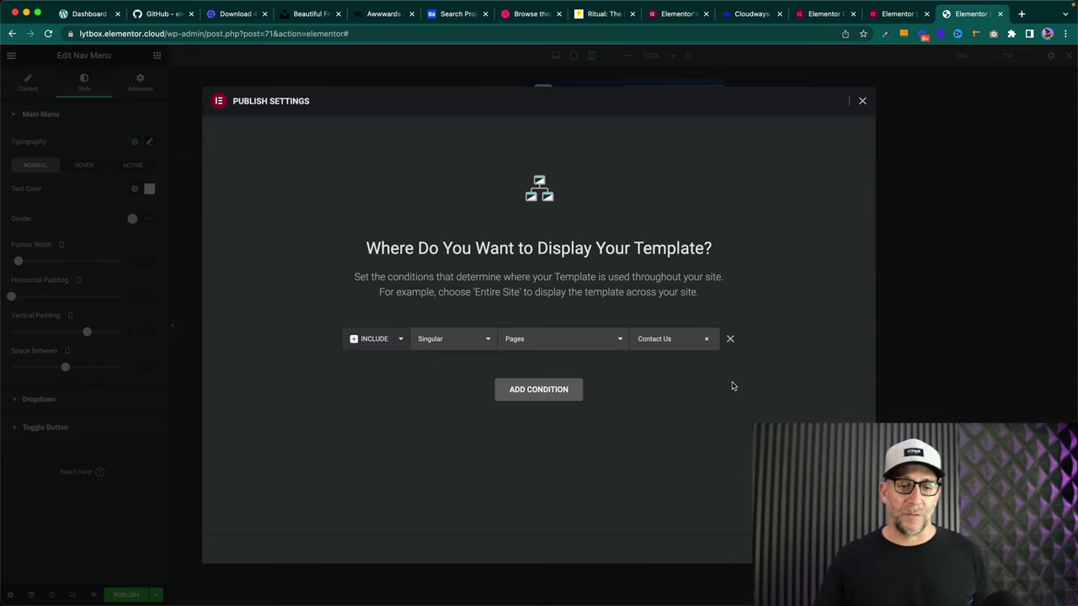
# - Remove the Contact Us display condition, add a fresh condition and publish the header template
pyautogui.click(392, 342)
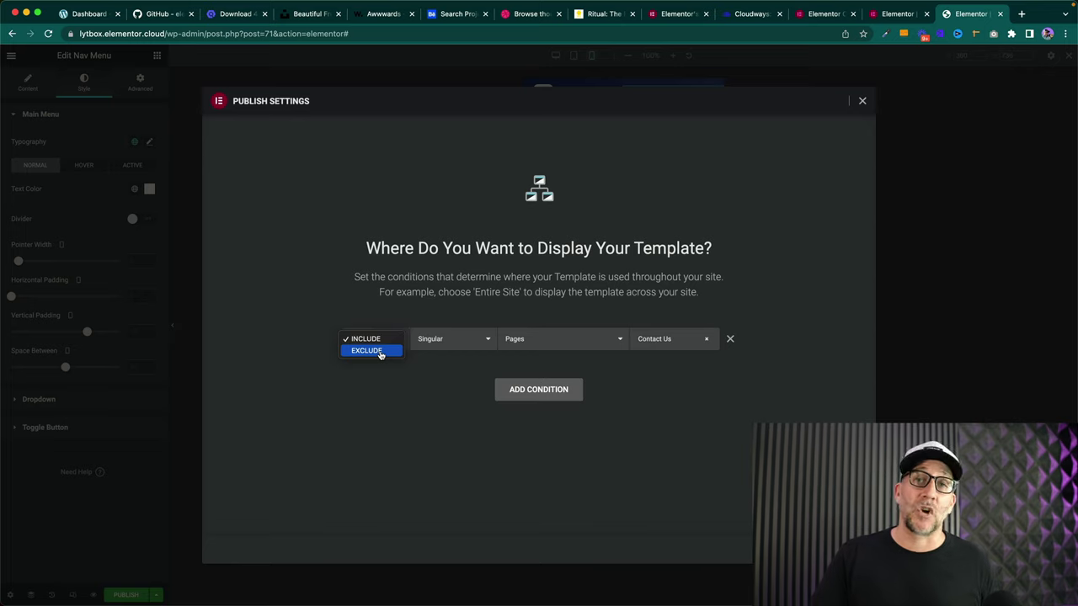
pyautogui.click(720, 364)
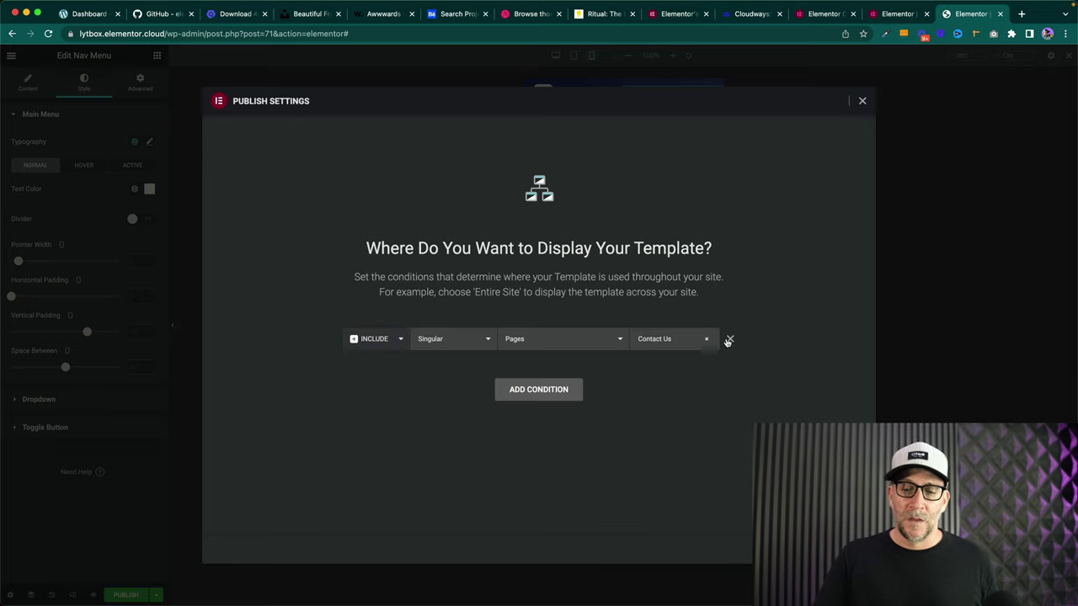
pyautogui.click(729, 341)
pyautogui.click(571, 363)
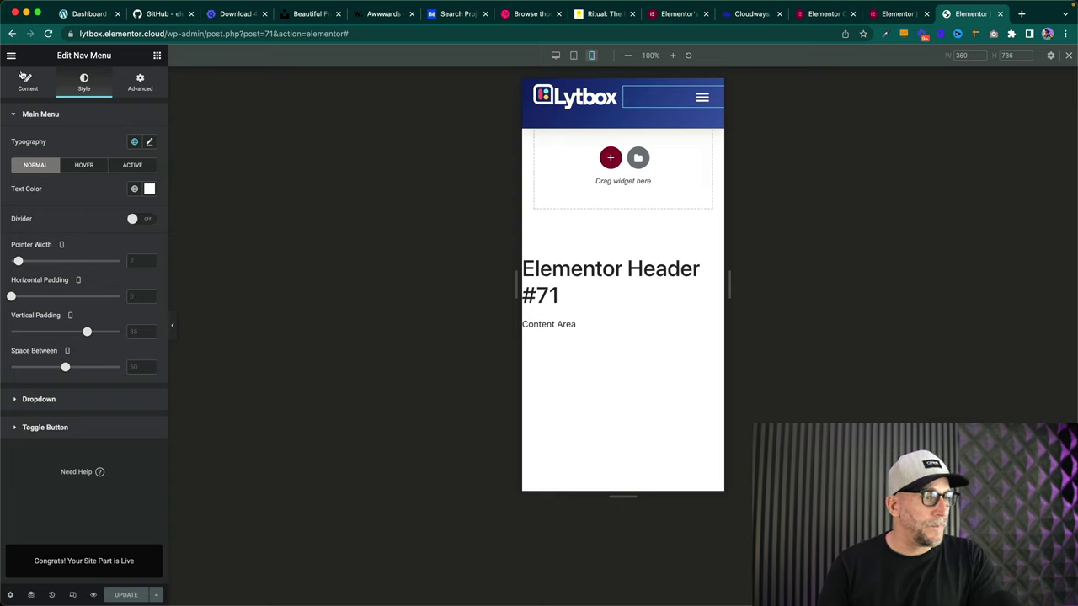
# - Exit the header editor to the WordPress dashboard and open the Theme Builder
pyautogui.click(12, 56)
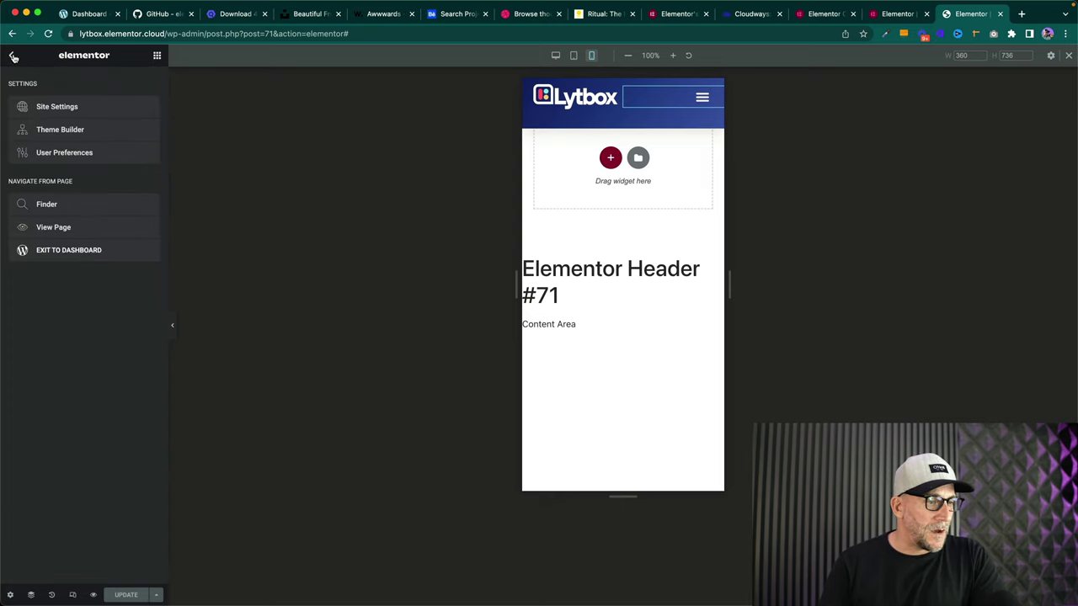
pyautogui.click(59, 250)
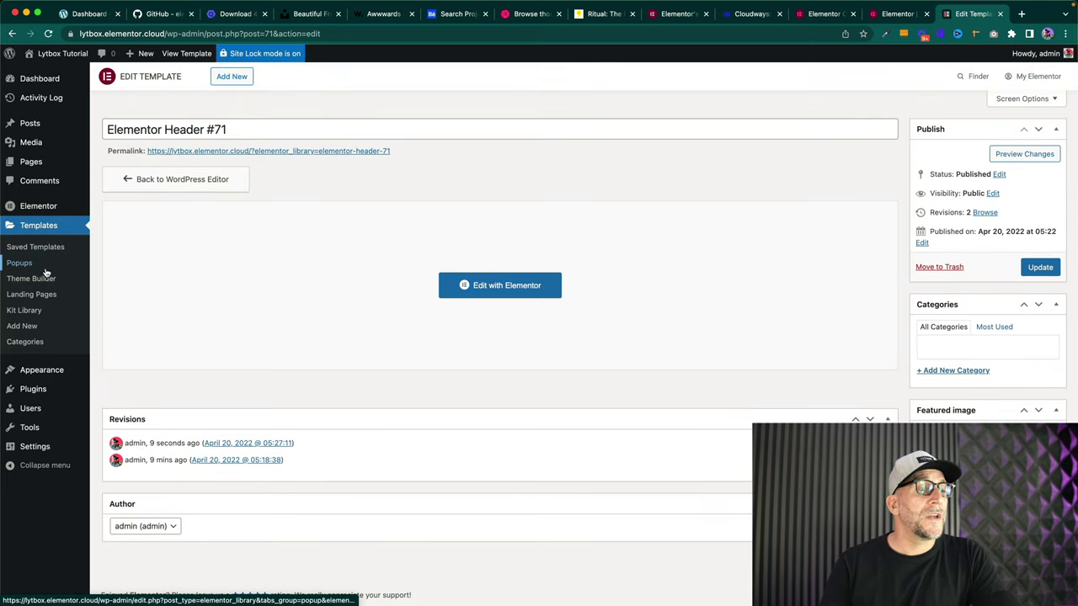
pyautogui.click(36, 281)
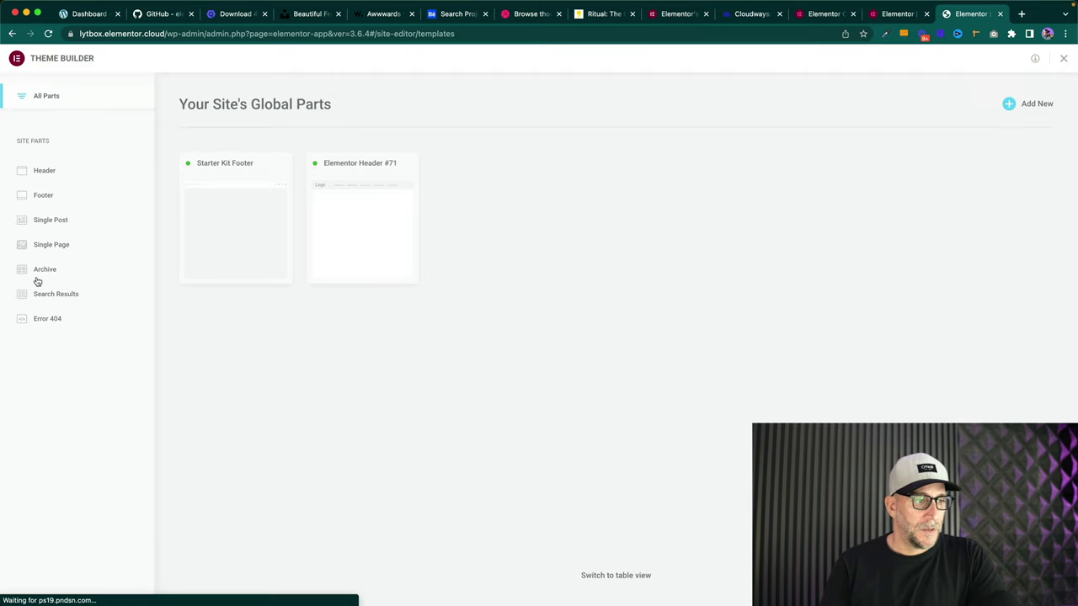
# - Move the Starter Kit Footer template to the trash
pyautogui.click(50, 196)
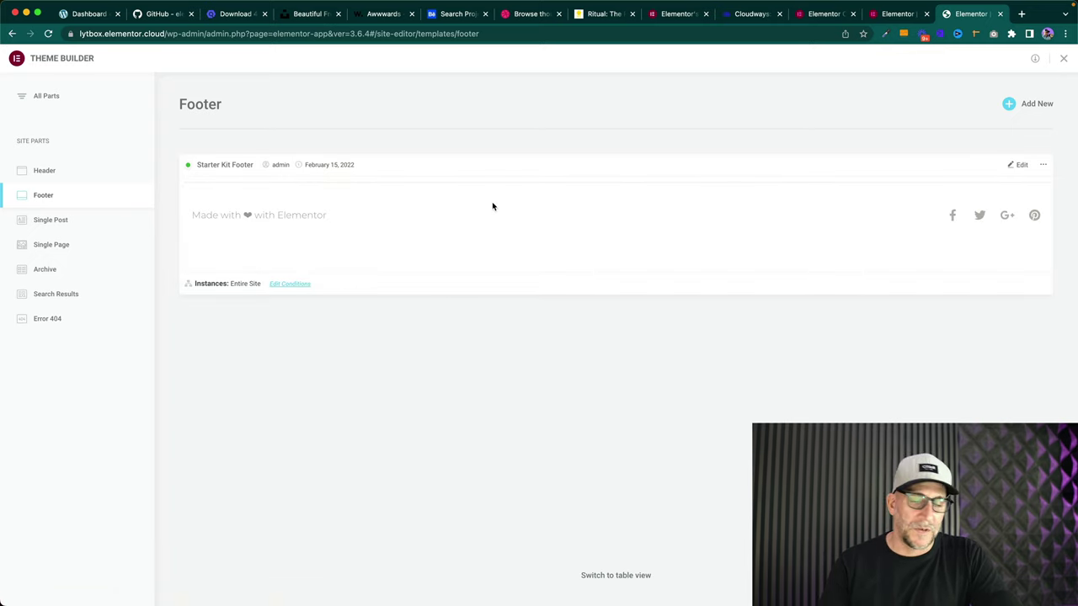
pyautogui.click(1042, 165)
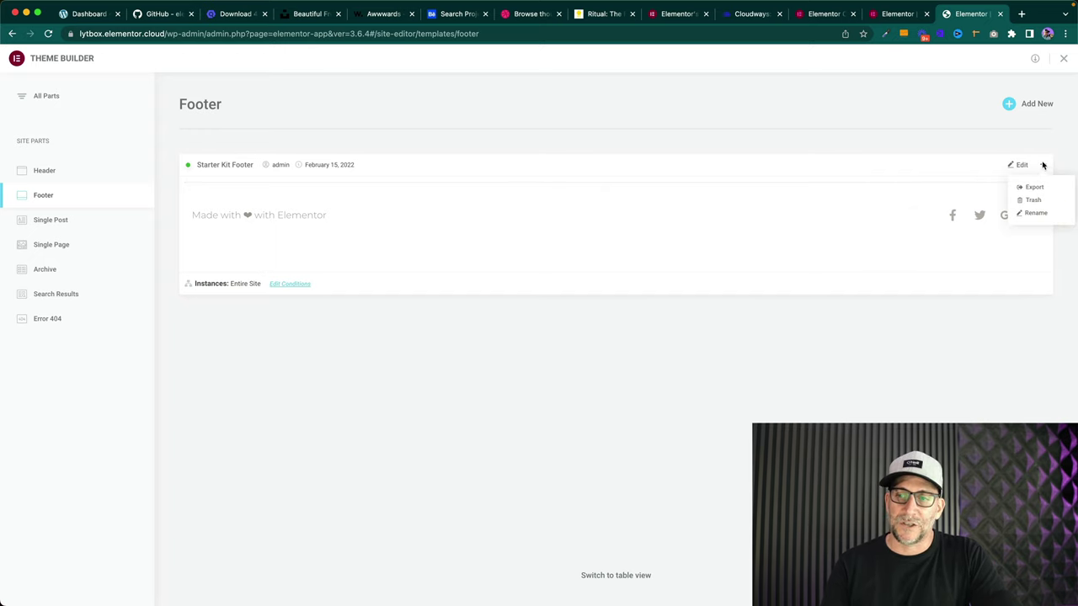
pyautogui.click(1031, 199)
pyautogui.click(605, 362)
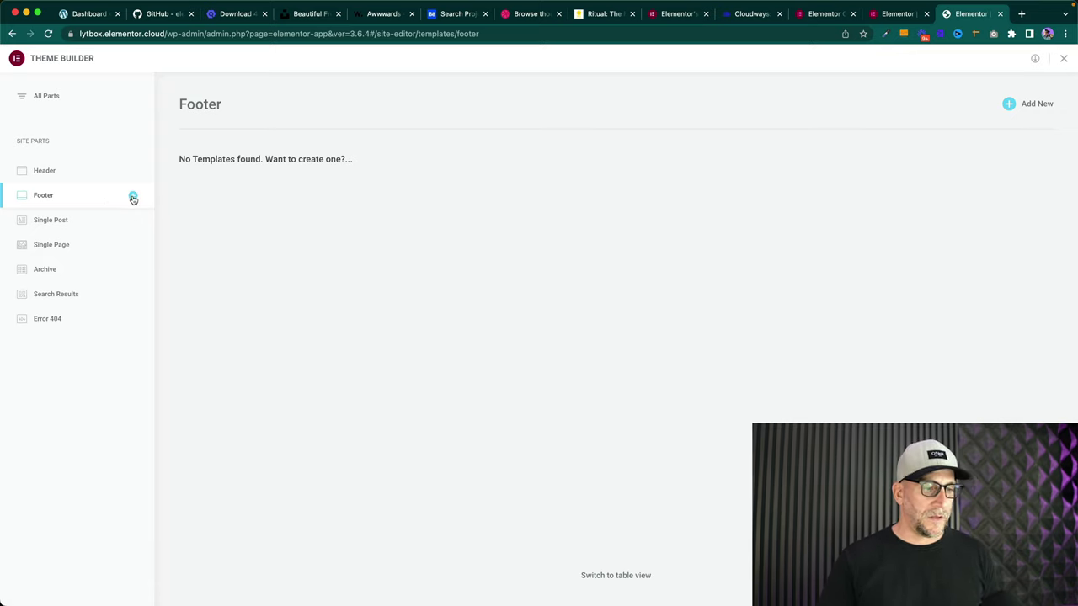
# - Create a new footer template and browse the footer blocks in the library
pyautogui.click(133, 198)
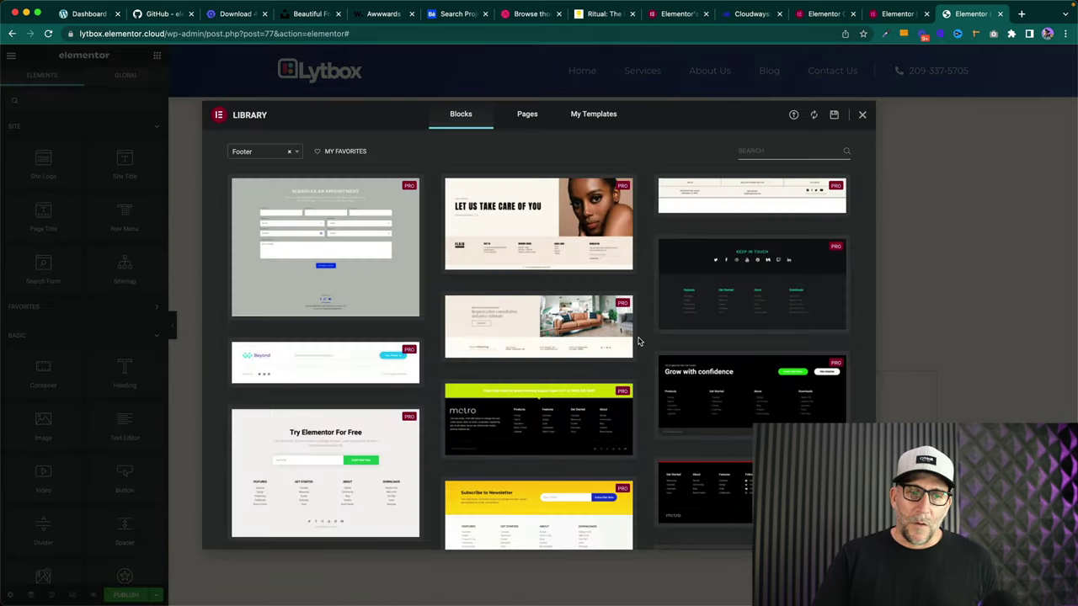
pyautogui.scroll(-5, 640, 353)
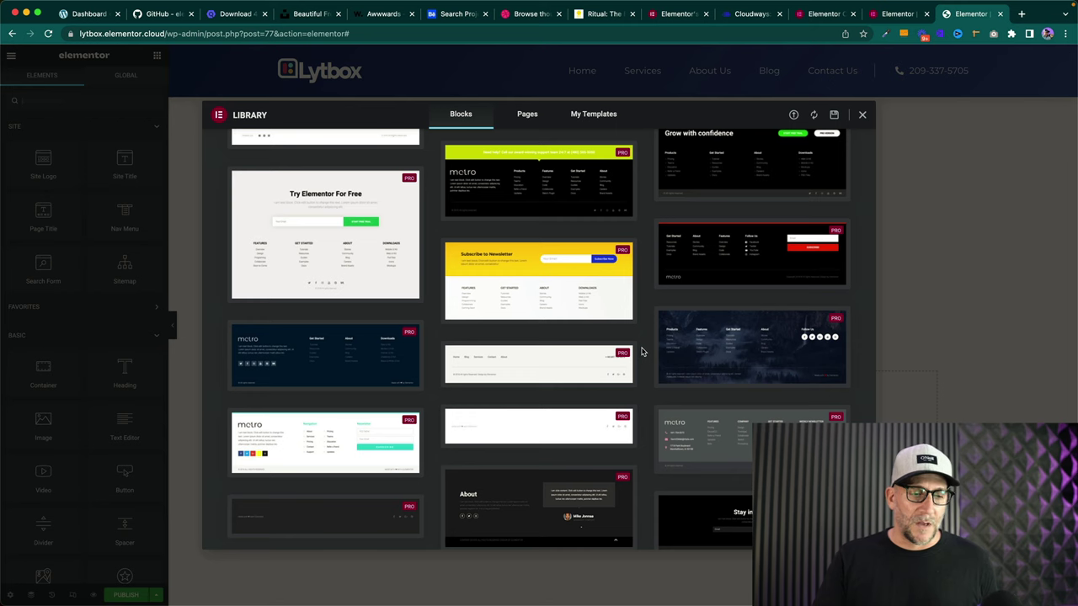
pyautogui.scroll(-2, 639, 353)
pyautogui.scroll(-3, 640, 351)
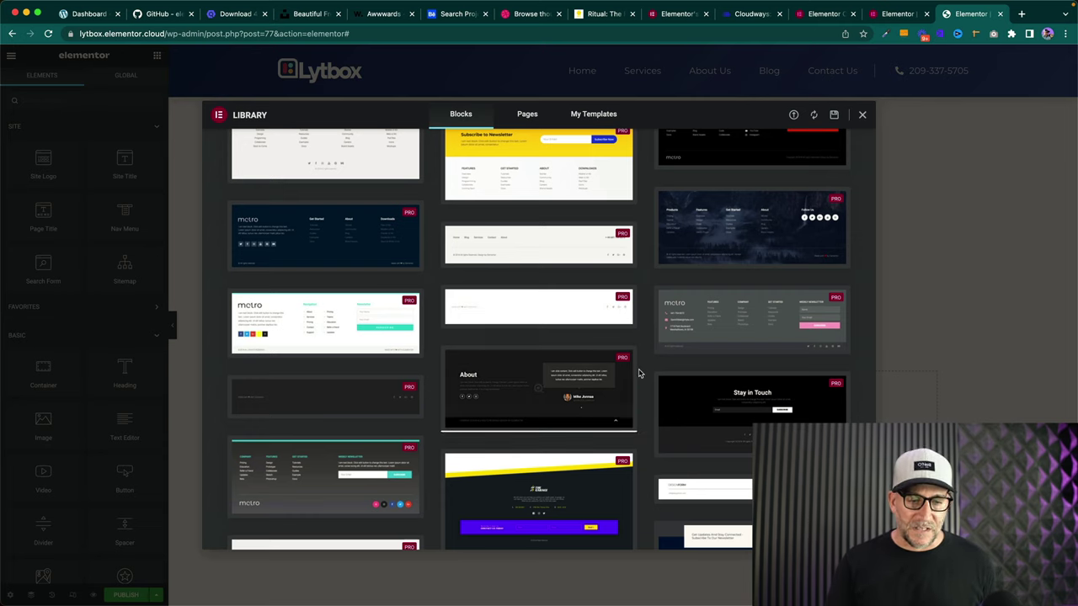
pyautogui.scroll(-5, 638, 361)
pyautogui.scroll(-2, 638, 373)
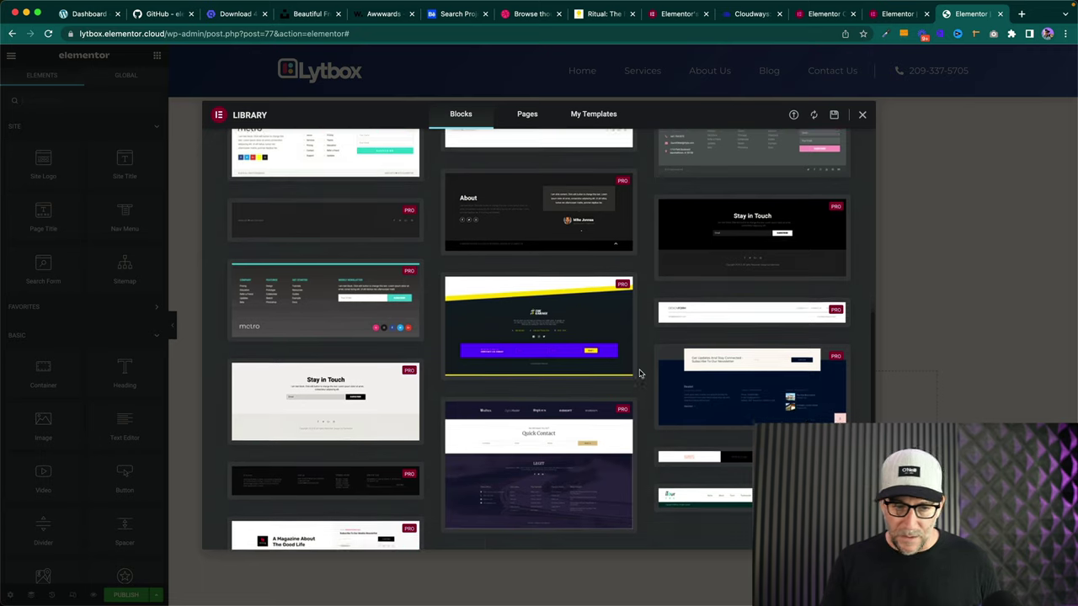
pyautogui.scroll(1, 640, 375)
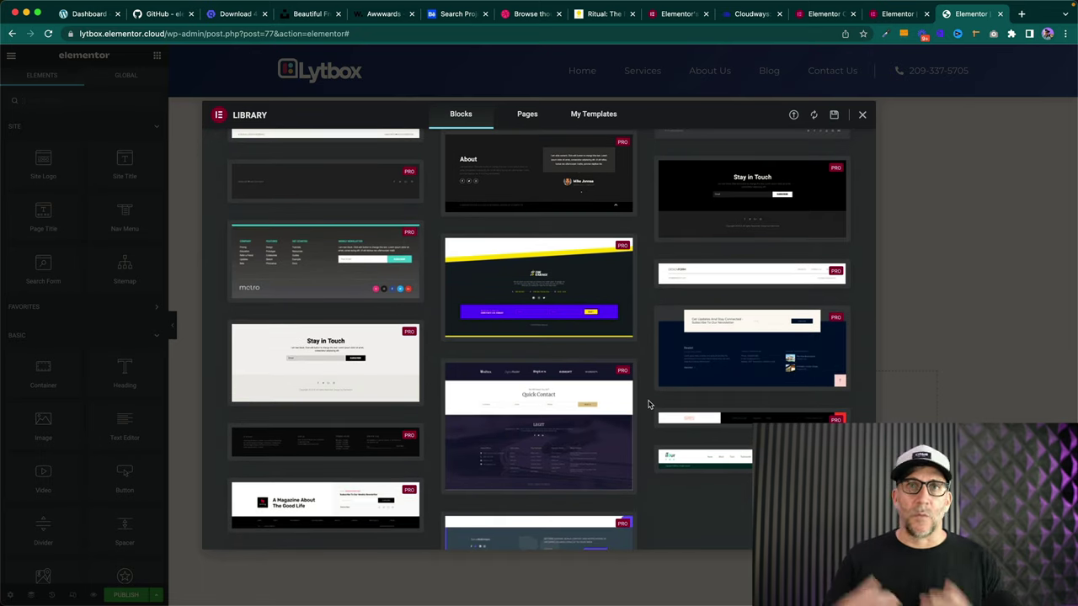
# - Preview the Quick Contact footer block for comparison and insert the Beyond mailing-list footer block
pyautogui.click(536, 441)
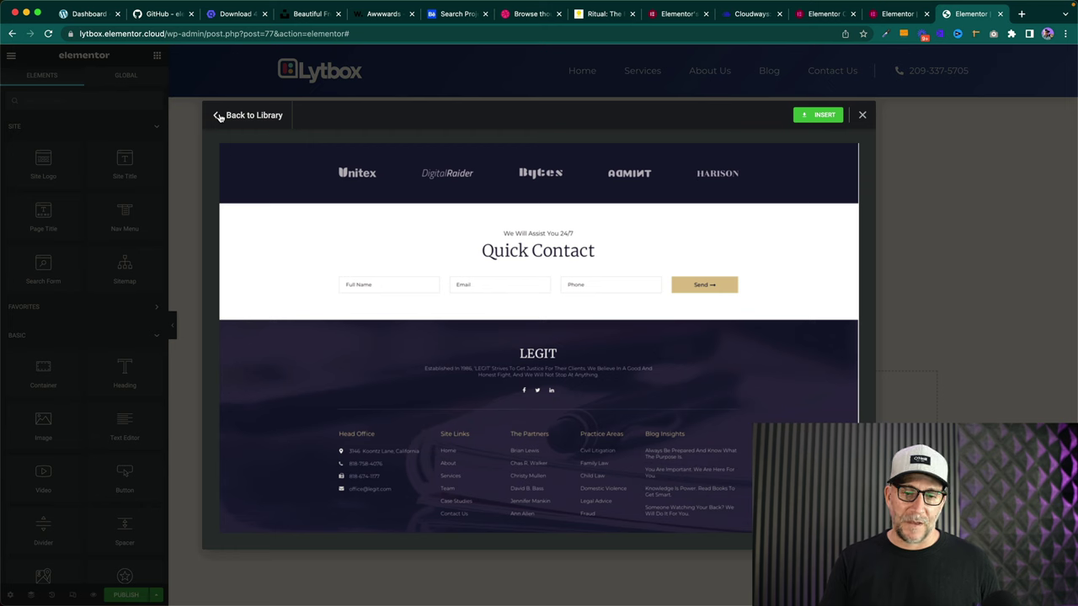
pyautogui.click(219, 116)
pyautogui.scroll(-2, 449, 361)
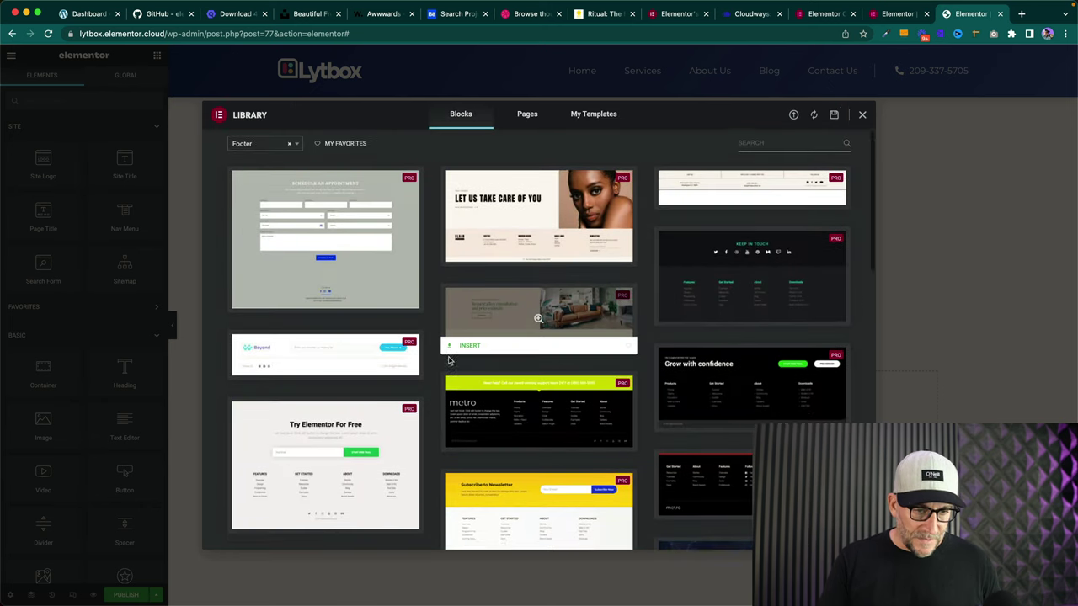
pyautogui.scroll(-2, 429, 407)
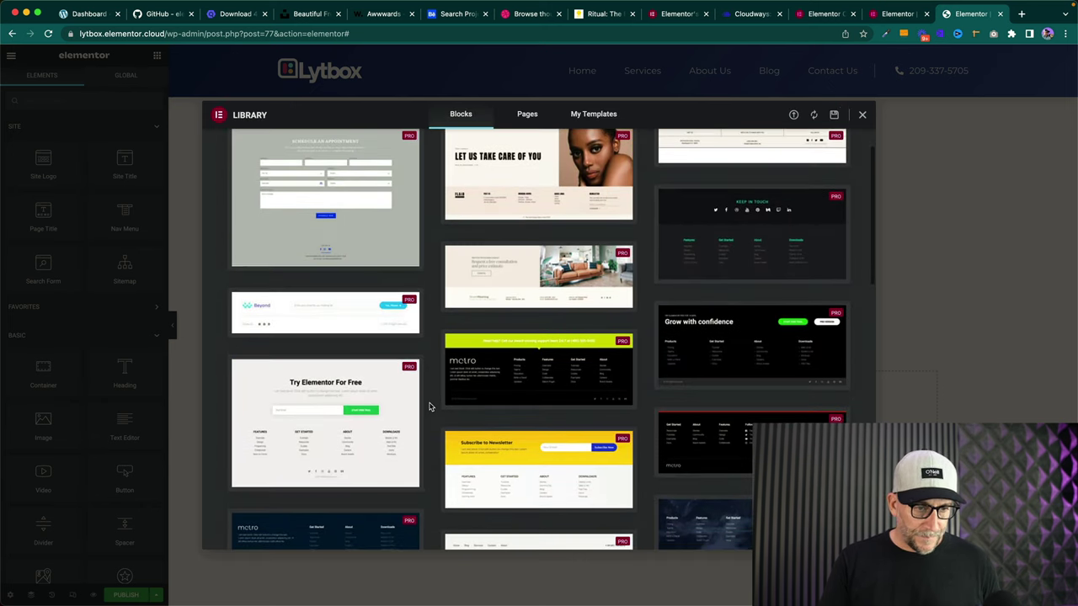
pyautogui.click(322, 298)
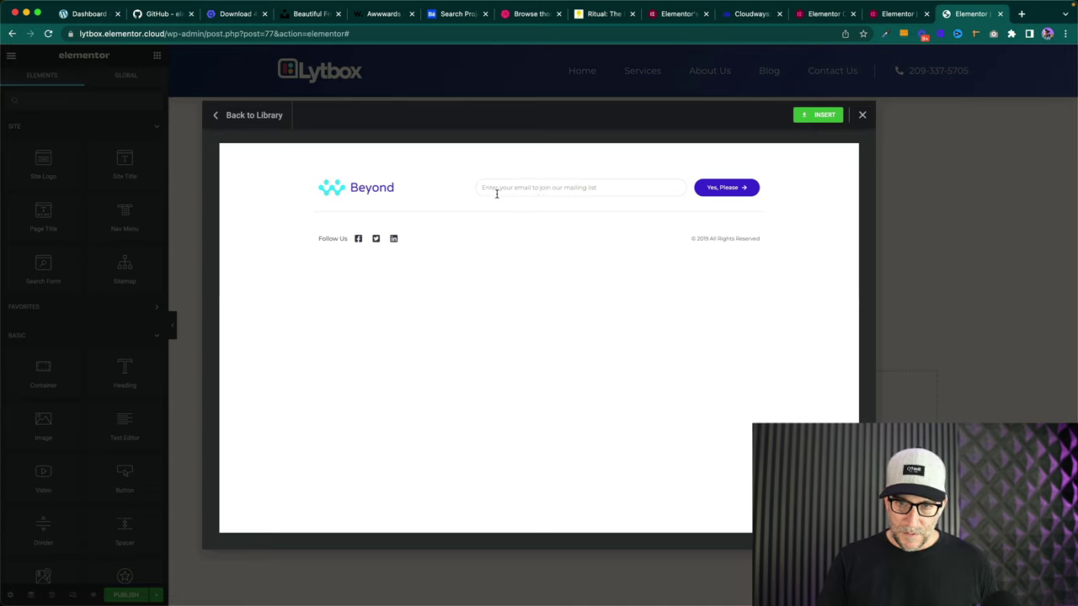
pyautogui.click(815, 117)
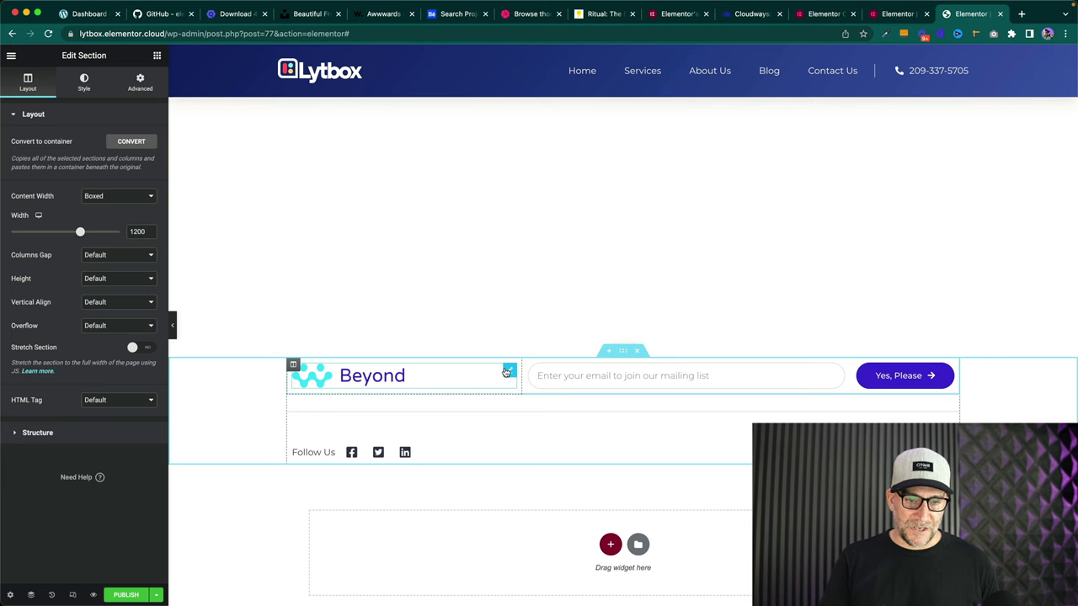
# - Replace the Beyond logo in the footer with Logo-Dark-2-copy.svg from the media library
pyautogui.click(505, 372)
pyautogui.click(87, 174)
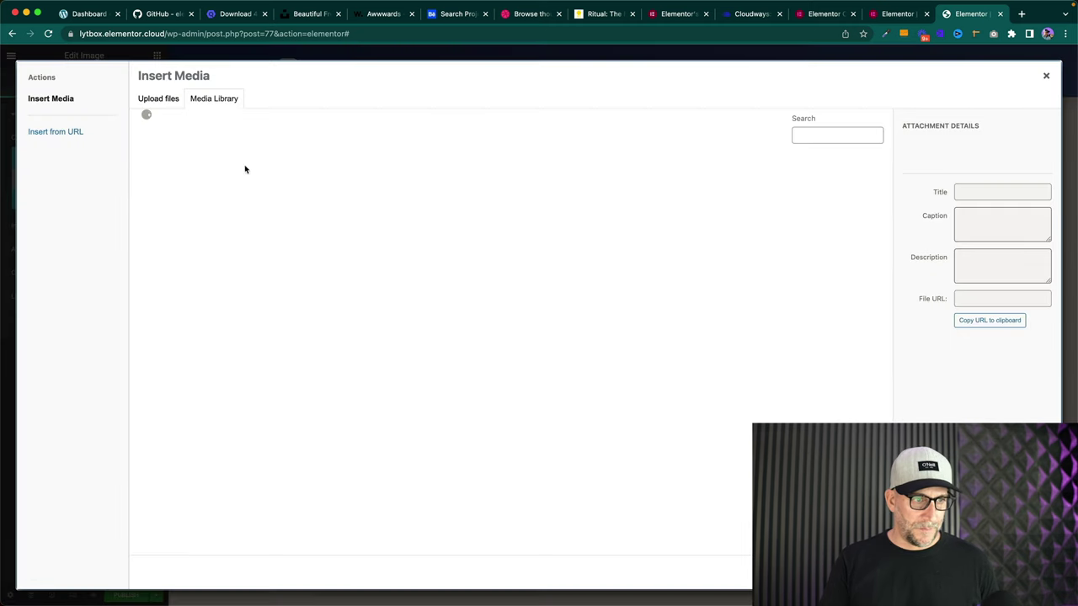
pyautogui.click(662, 202)
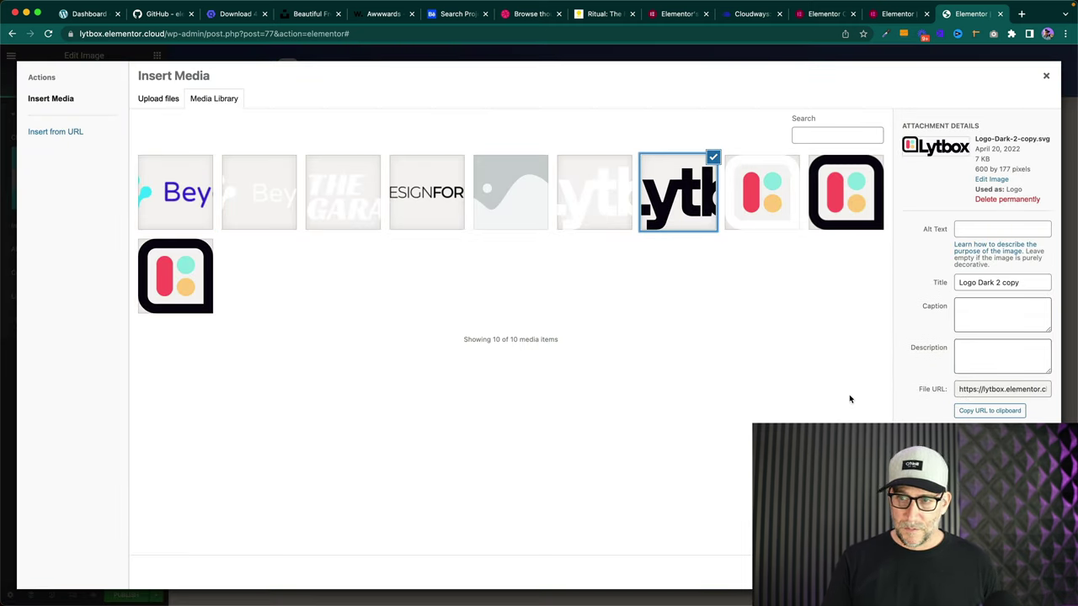
pyautogui.click(1006, 573)
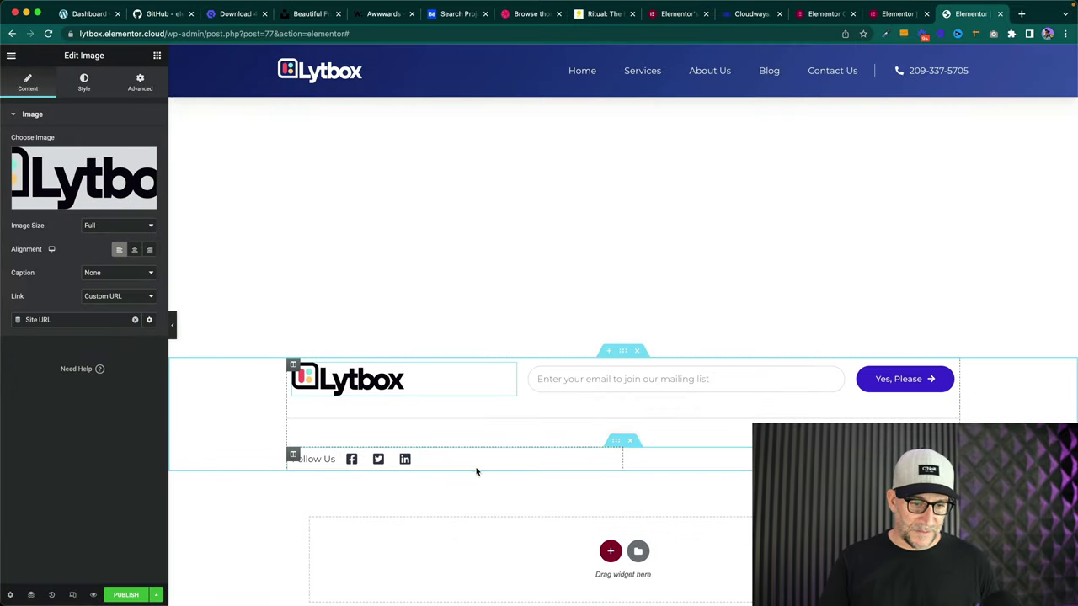
# - Show the global colors available for the text color of the footer's Follow Us heading
pyautogui.click(330, 461)
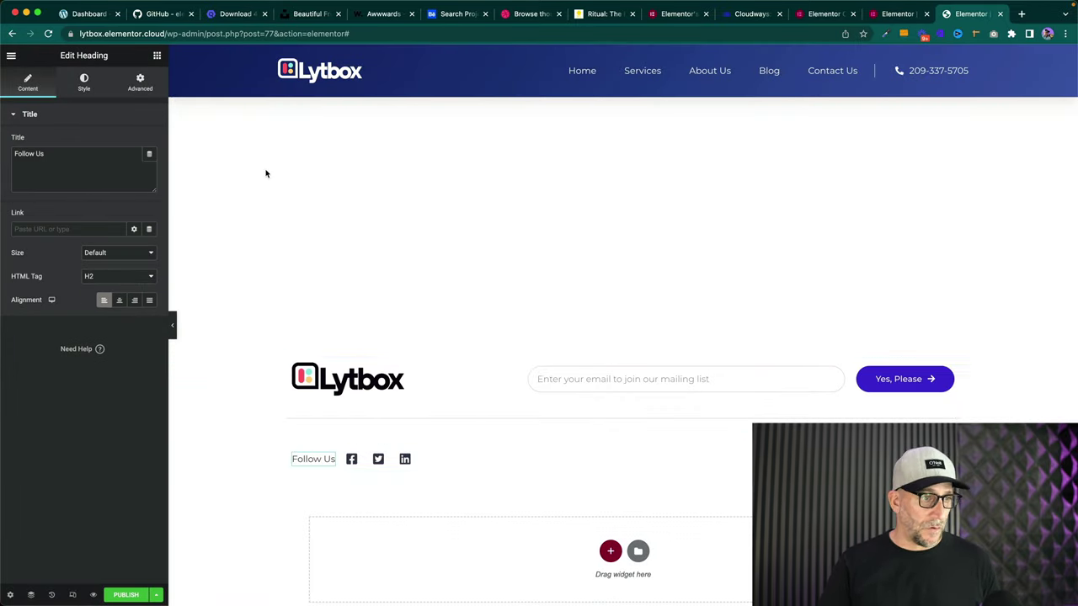
pyautogui.click(84, 84)
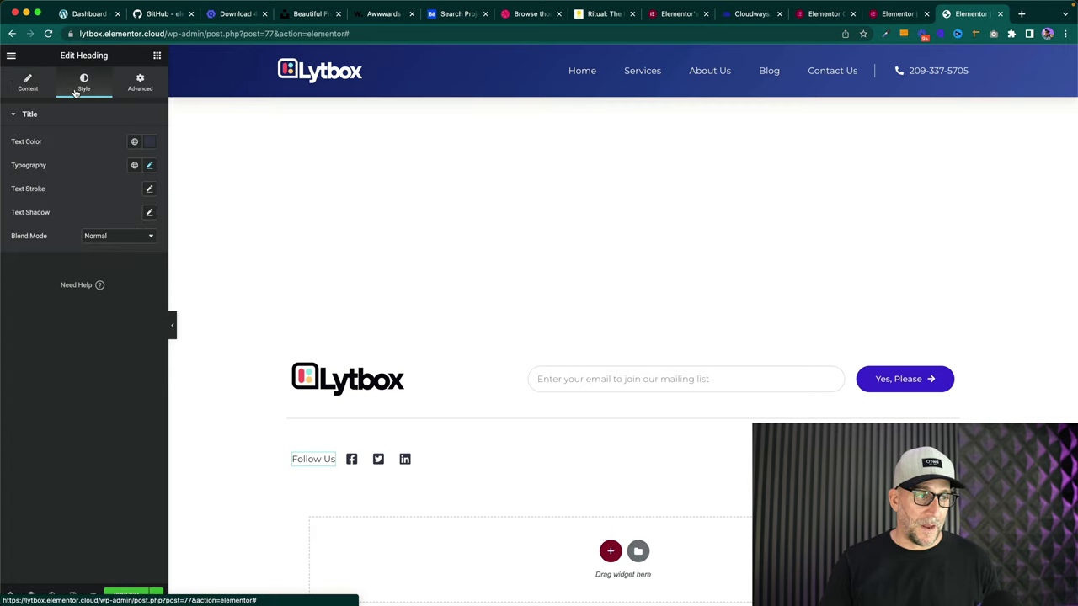
pyautogui.click(134, 142)
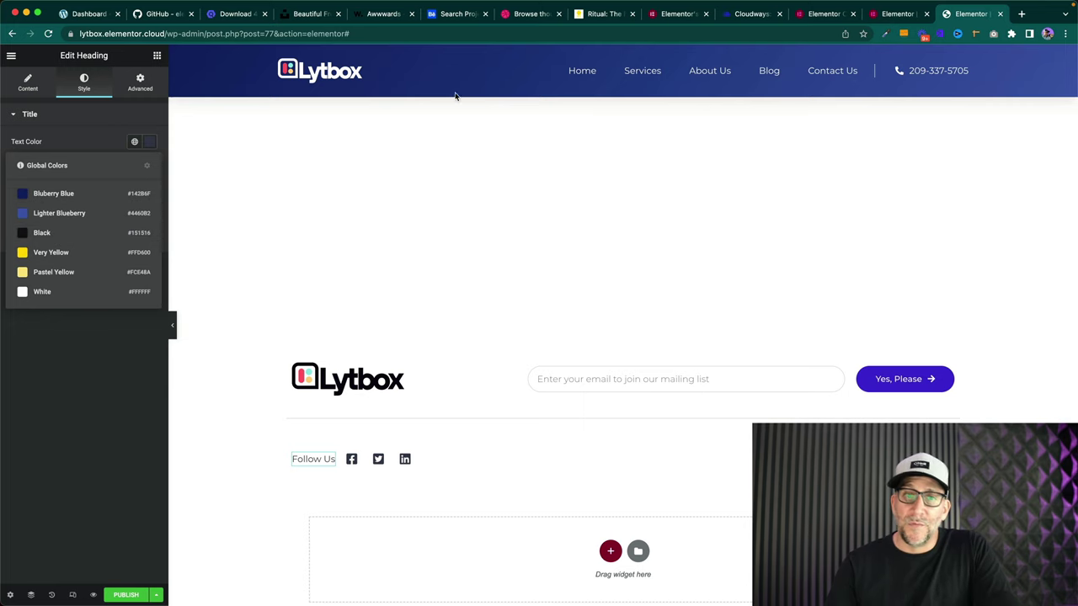
# - Examine the heading, paragraph and link text styling on the Ritual website and bring up the Elementor Kits Library page
pyautogui.click(596, 14)
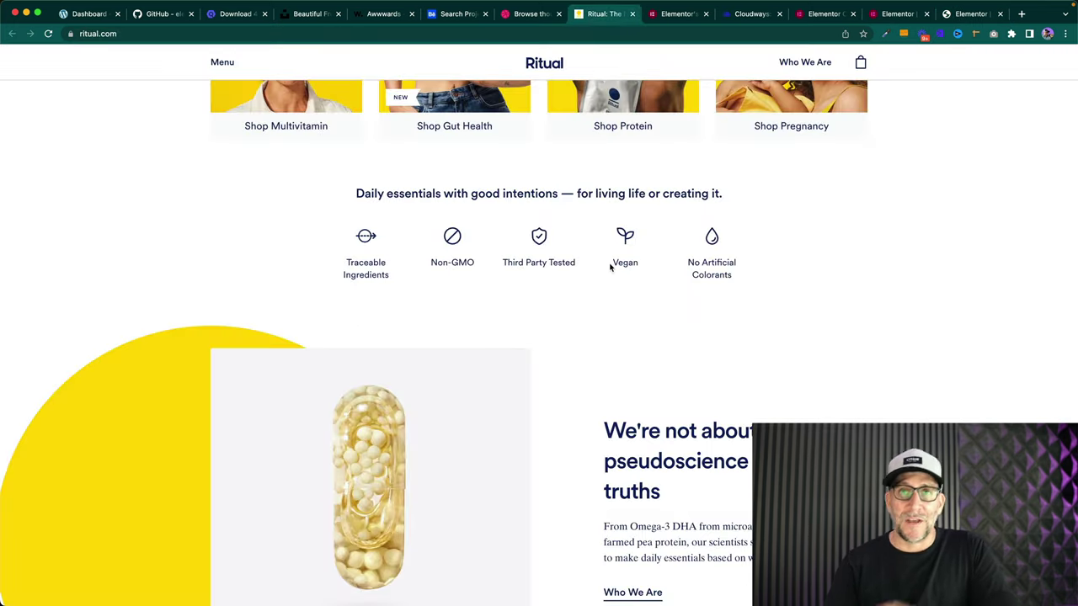
pyautogui.scroll(-5, 713, 357)
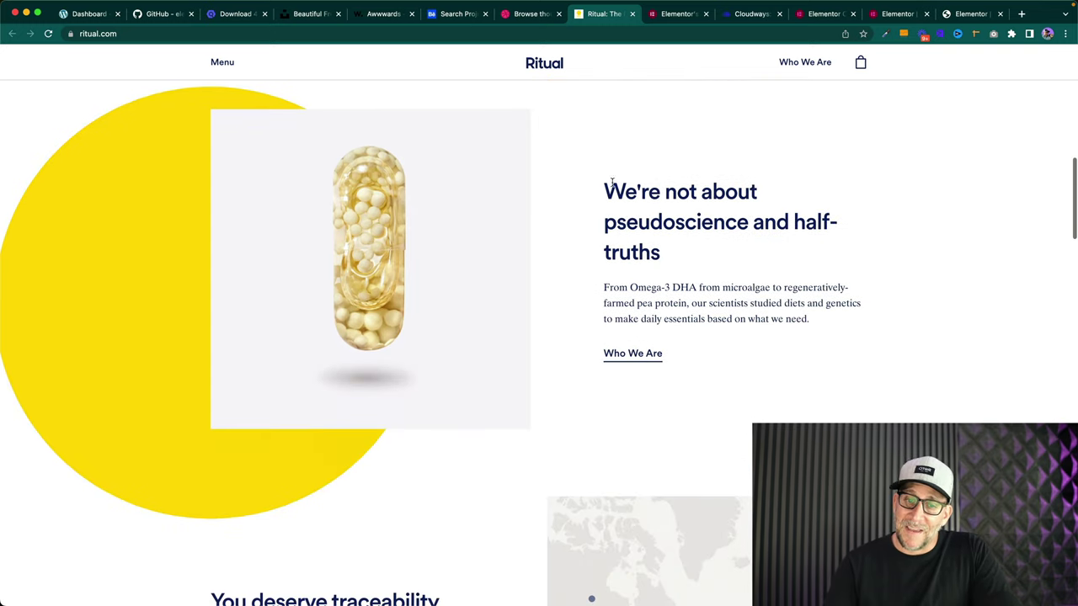
pyautogui.moveTo(604, 183); pyautogui.dragTo(803, 367)
pyautogui.click(613, 305)
pyautogui.moveTo(612, 305); pyautogui.dragTo(701, 363)
pyautogui.click(589, 207)
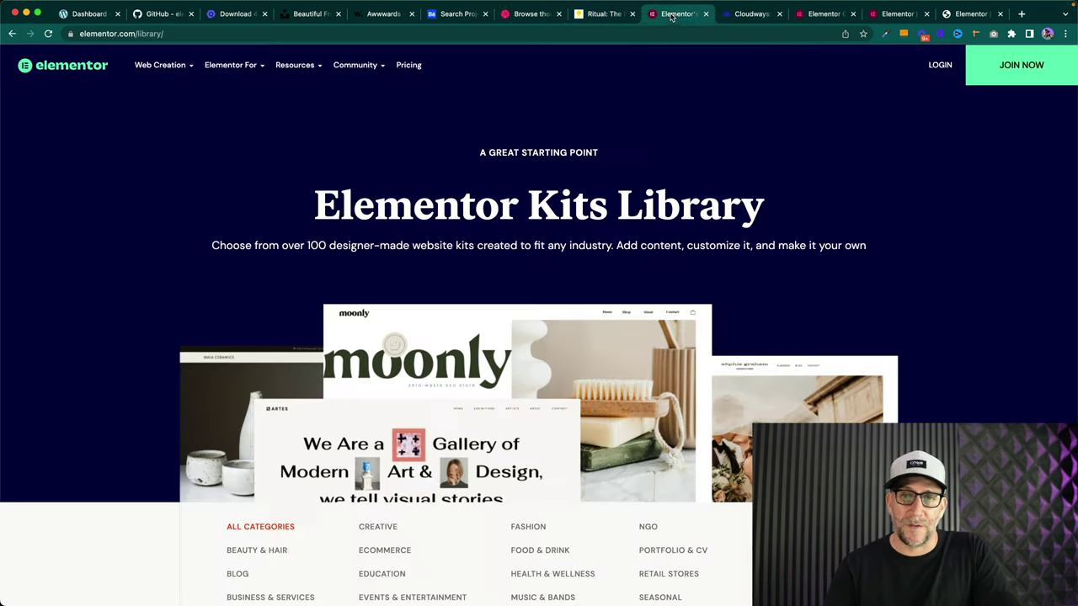
pyautogui.click(674, 15)
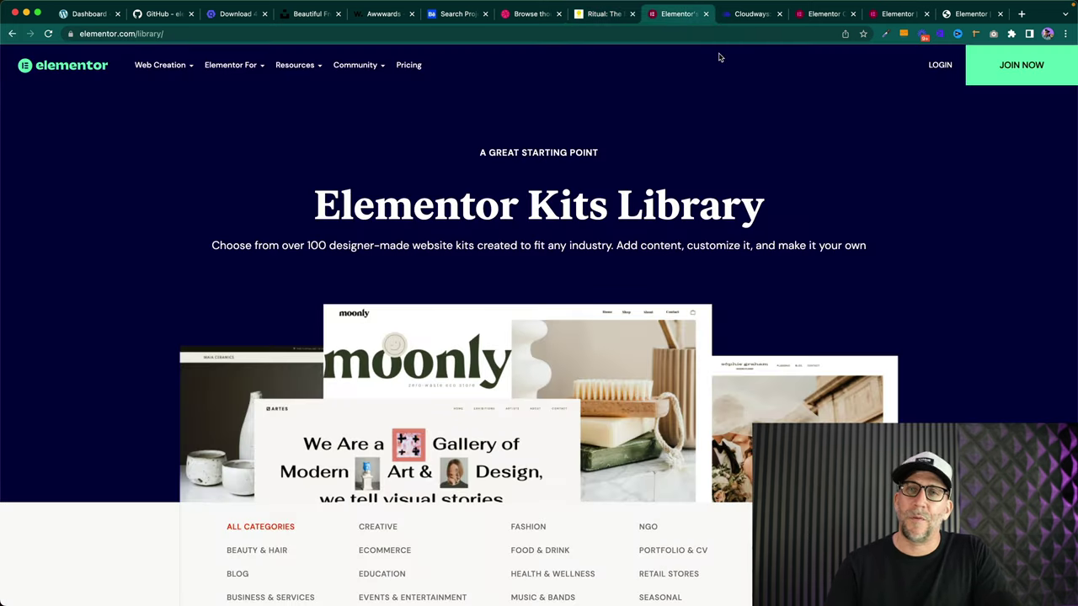
# - Return to the Elementor footer editor and give the Follow Us heading the Bluberry Blue text color and the Subheader global font
pyautogui.click(971, 17)
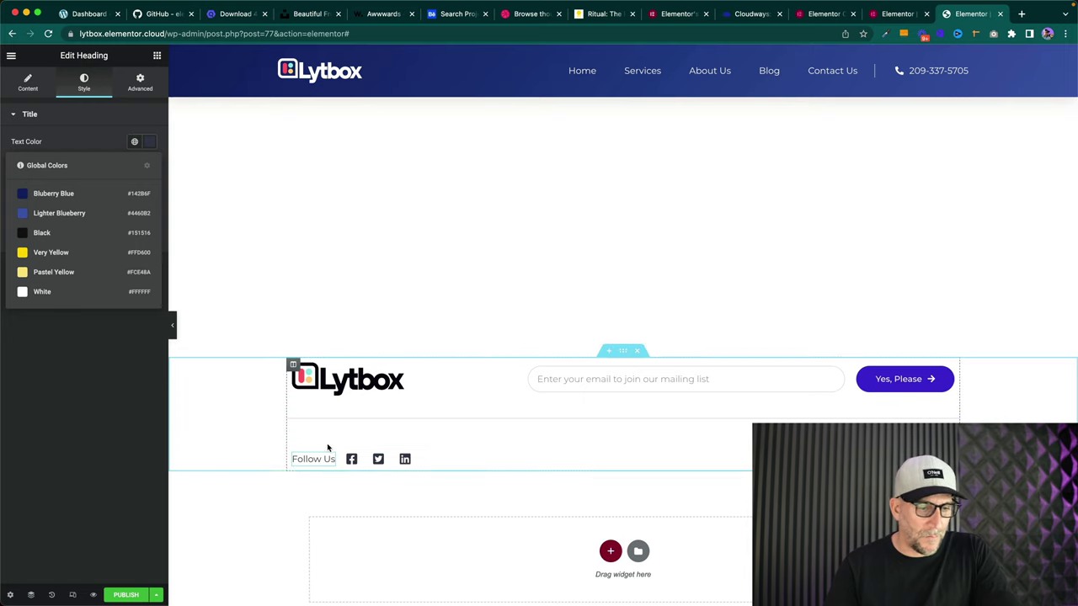
pyautogui.click(53, 198)
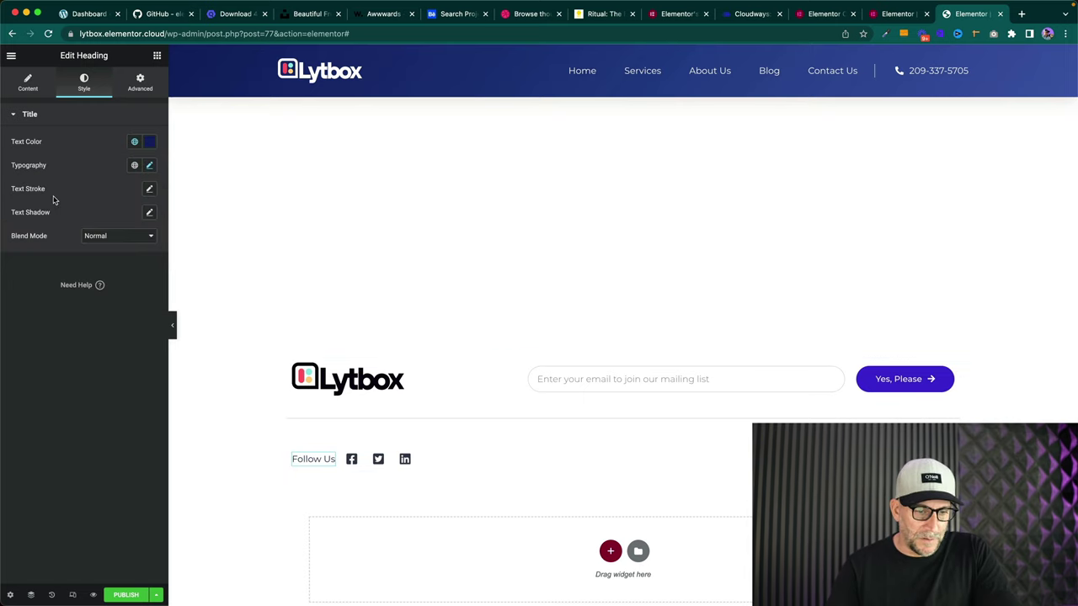
pyautogui.click(134, 165)
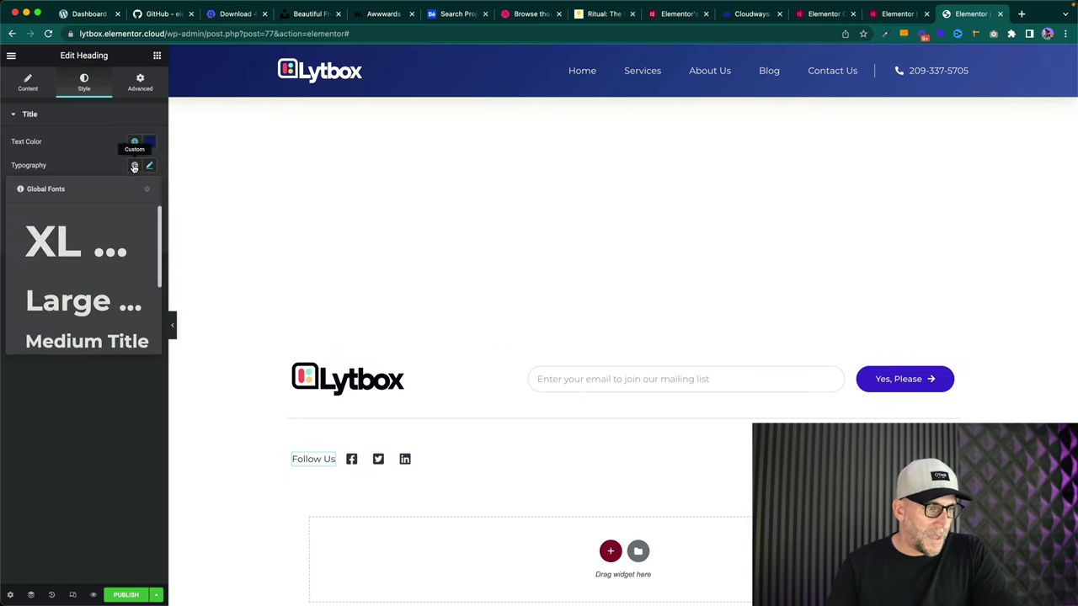
pyautogui.scroll(-3, 51, 286)
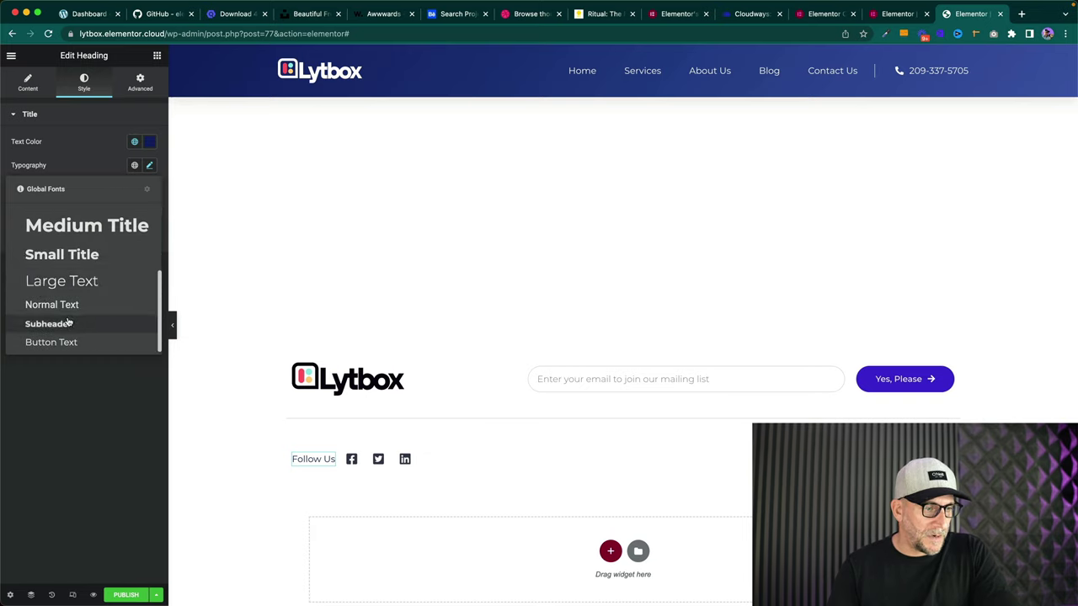
pyautogui.click(68, 323)
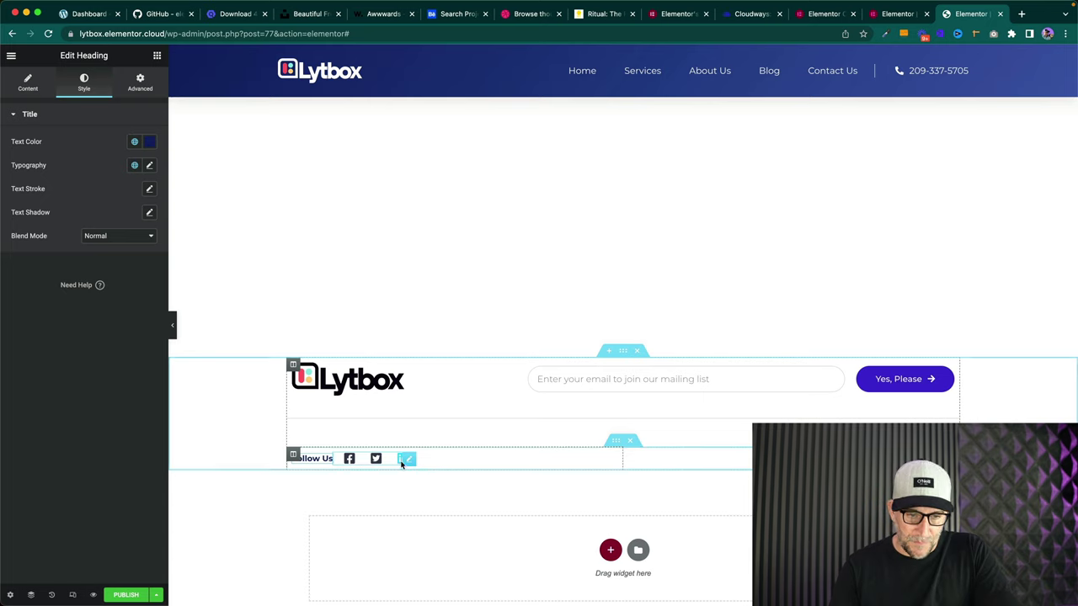
# - Set the social icon list's text color to Bluberry Blue and its text hover color to Lighter Blueberry
pyautogui.click(405, 460)
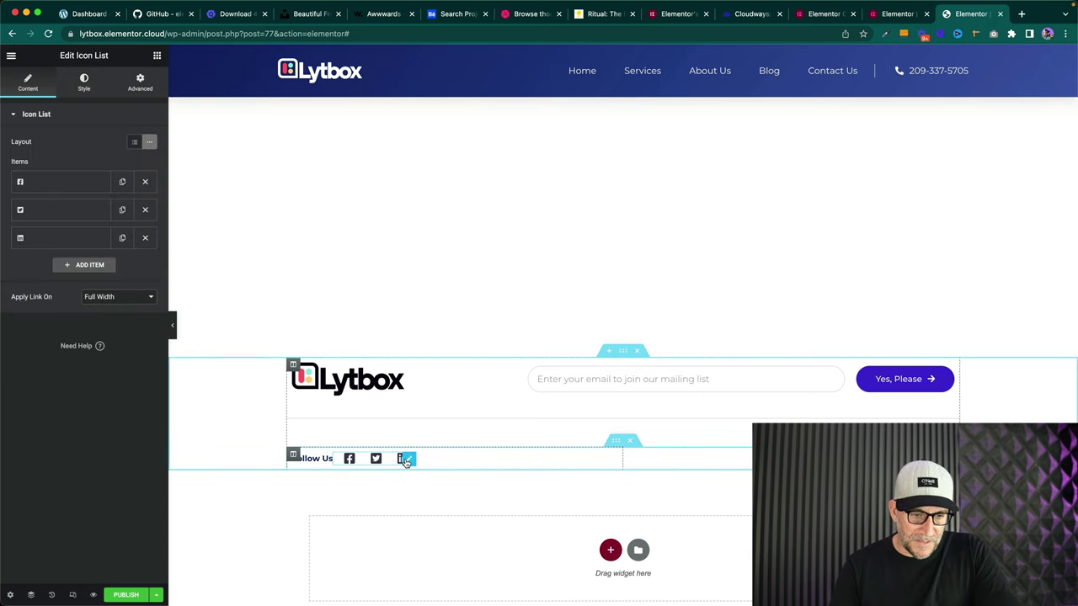
pyautogui.click(83, 83)
pyautogui.click(70, 265)
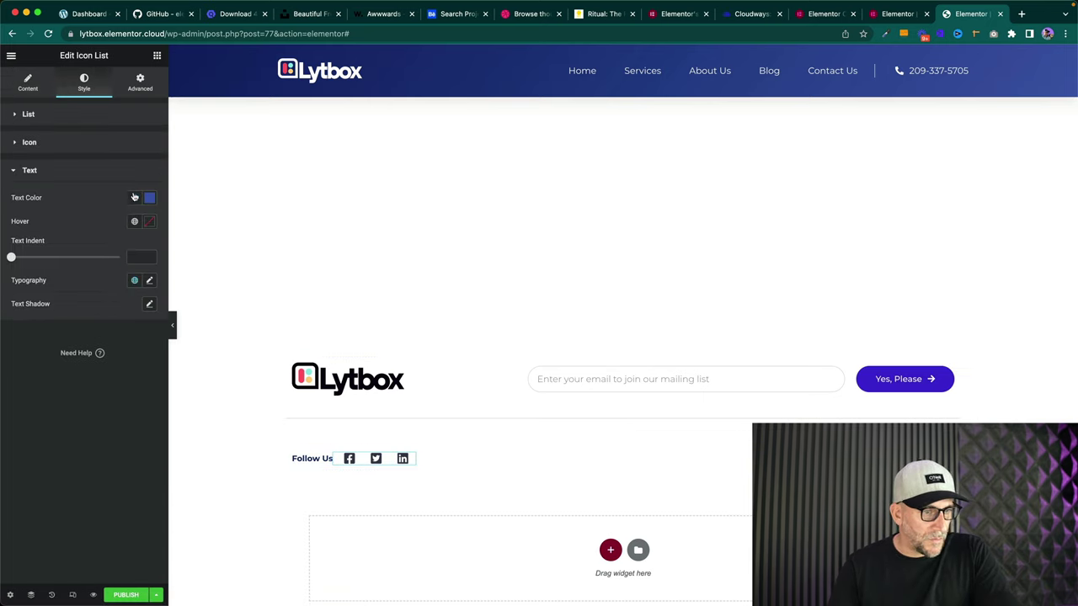
pyautogui.click(133, 197)
pyautogui.click(65, 249)
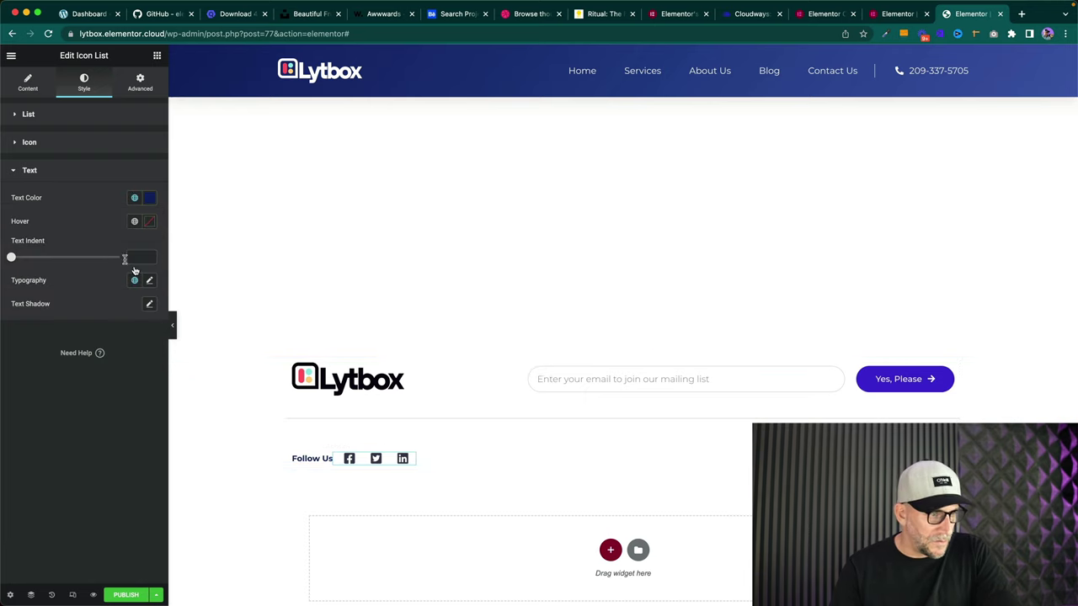
pyautogui.click(134, 221)
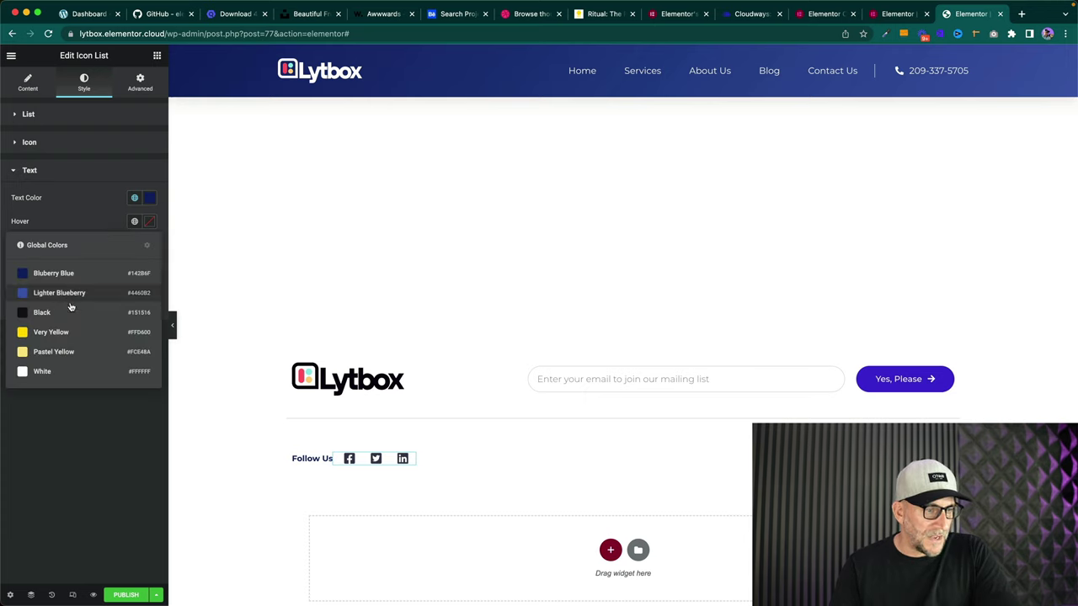
pyautogui.click(55, 333)
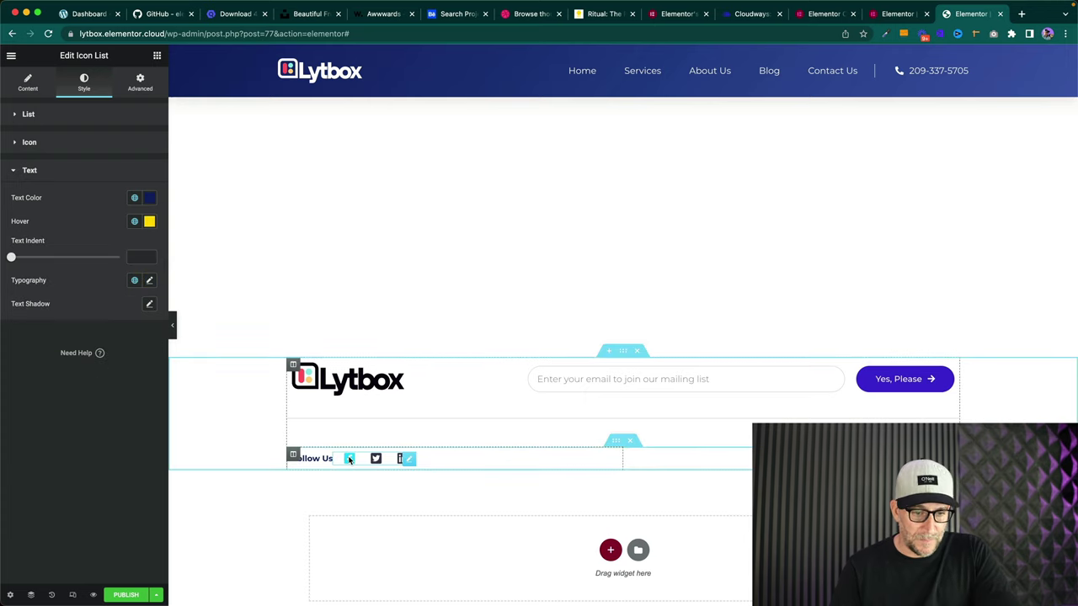
pyautogui.click(134, 221)
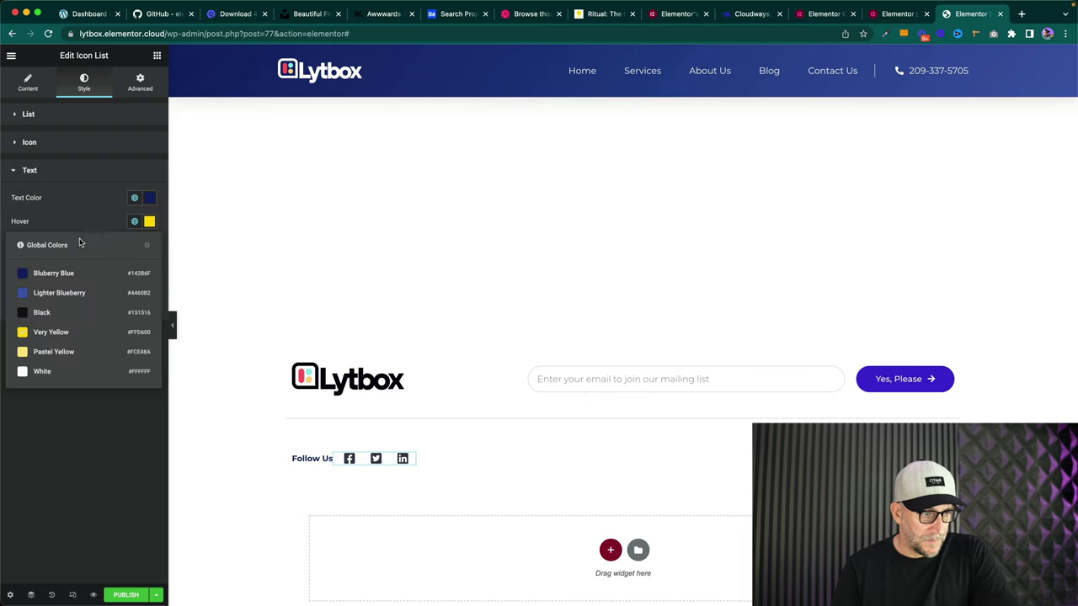
pyautogui.click(58, 292)
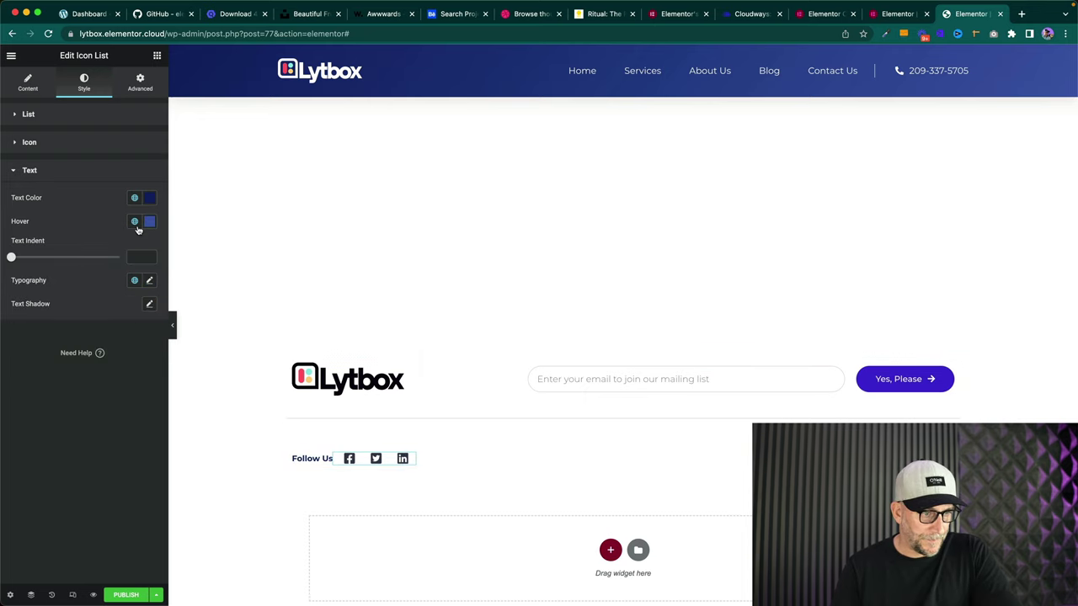
# - Set the social icons' color to Bluberry Blue and their hover color to Lighter Blueberry
pyautogui.click(52, 145)
pyautogui.click(135, 169)
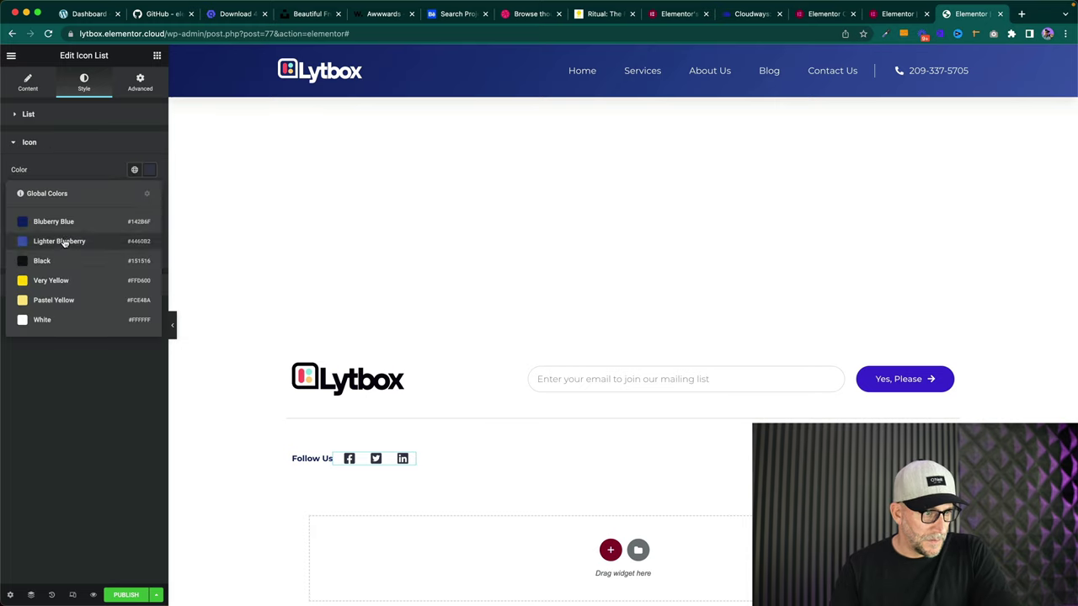
pyautogui.click(66, 224)
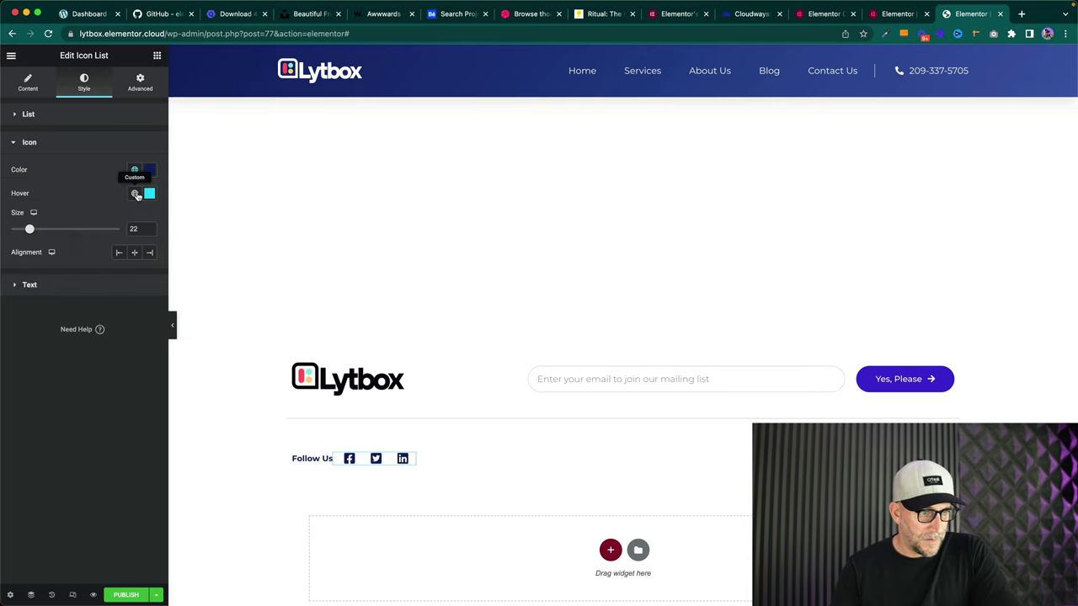
pyautogui.click(135, 192)
pyautogui.click(76, 264)
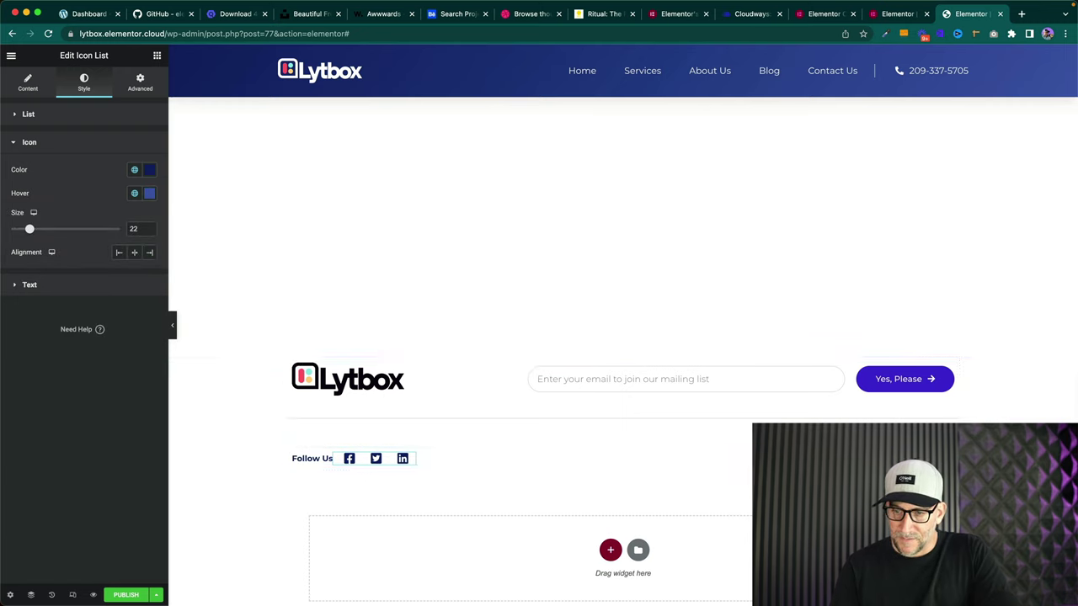
# - Apply the Subheader global font and the Bluberry Blue text color to the footer's copyright heading
pyautogui.click(799, 459)
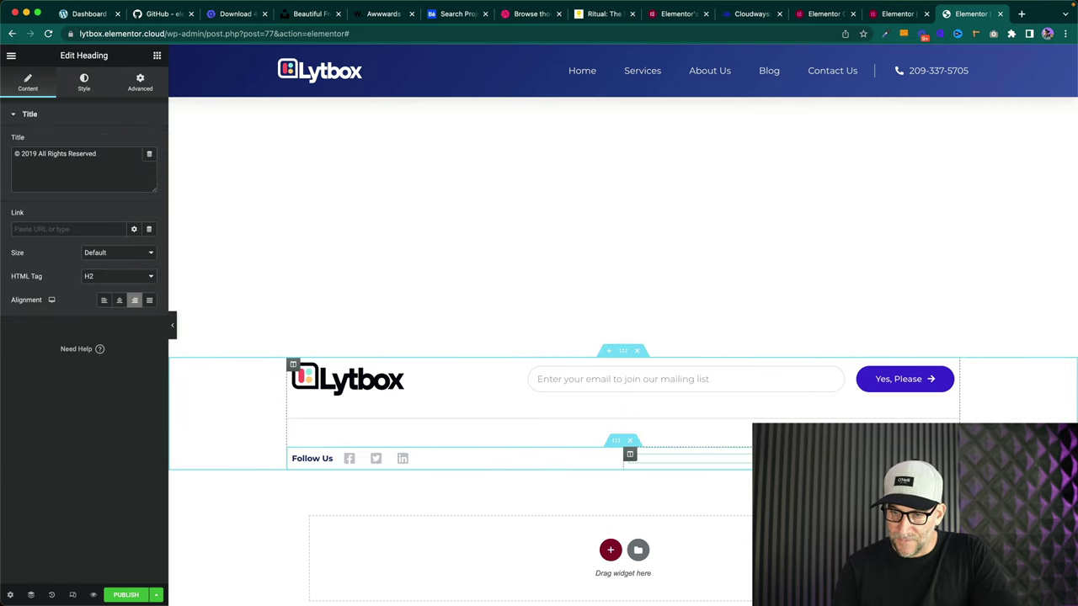
pyautogui.click(83, 84)
pyautogui.click(135, 166)
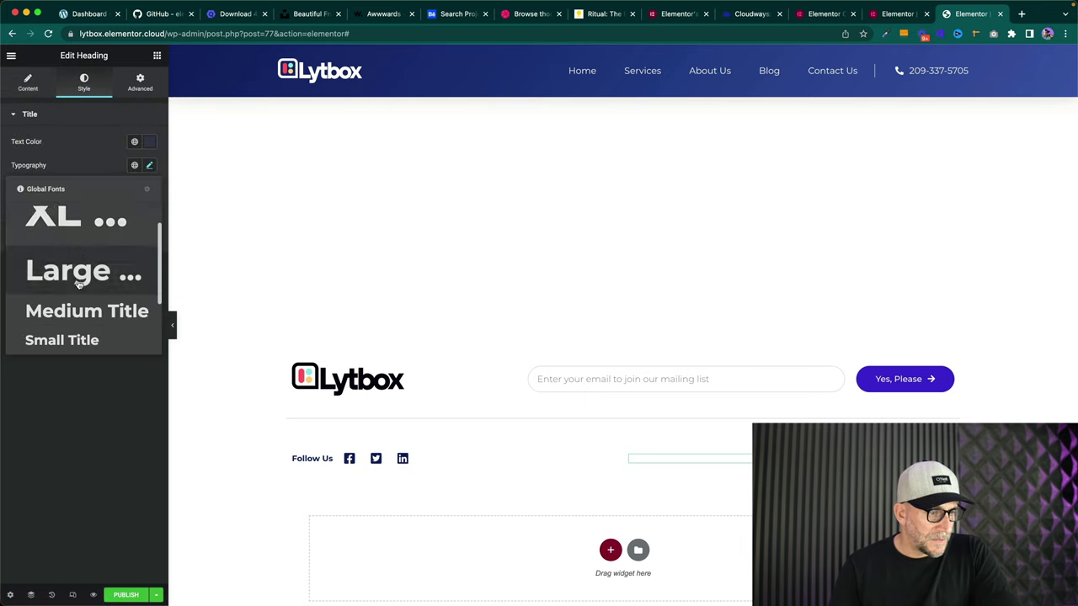
pyautogui.scroll(-3, 84, 278)
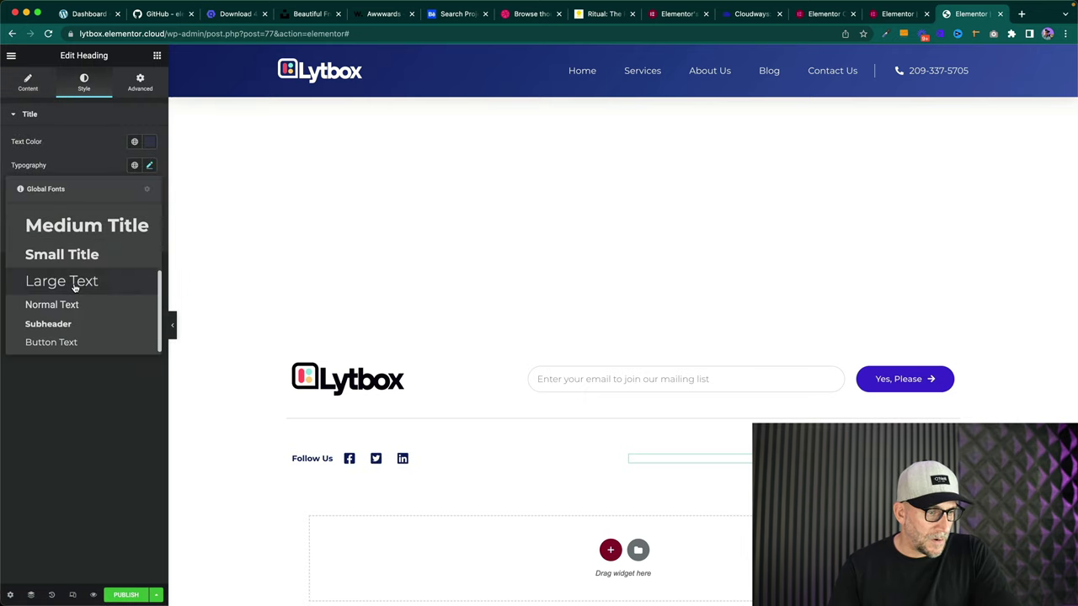
pyautogui.click(76, 328)
pyautogui.click(137, 142)
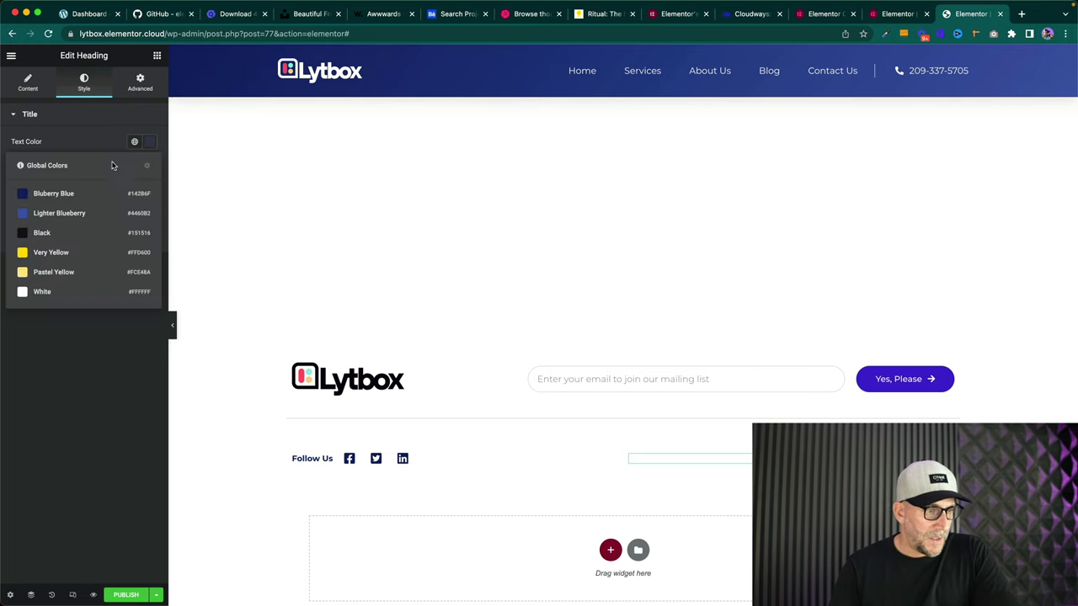
pyautogui.click(80, 190)
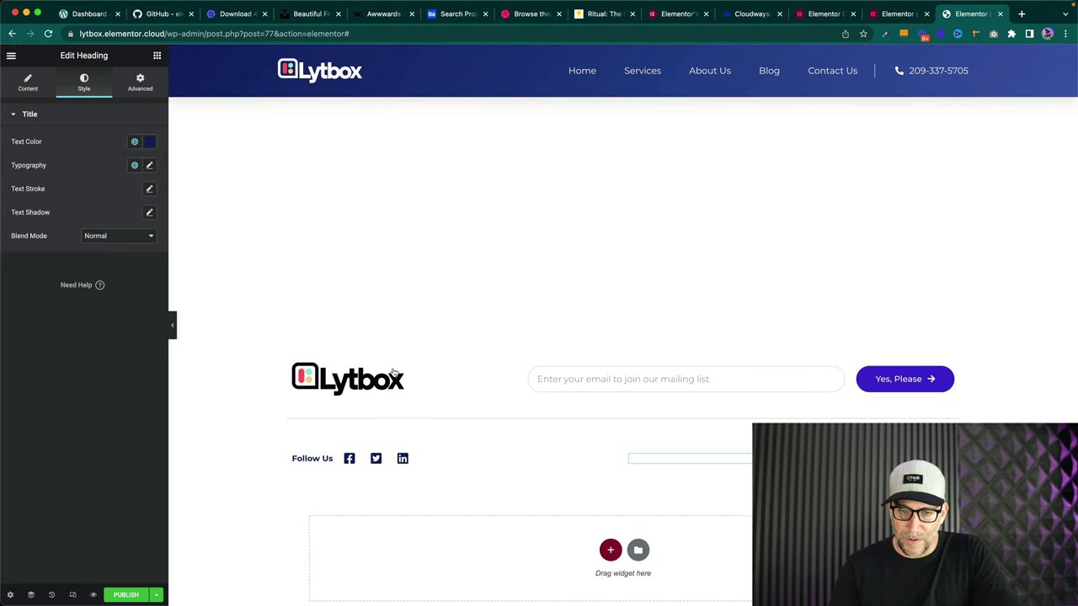
# - Set the background color of the mailing-list form's Yes, Please submit button to the global Bluberry Blue
pyautogui.click(948, 375)
pyautogui.click(85, 83)
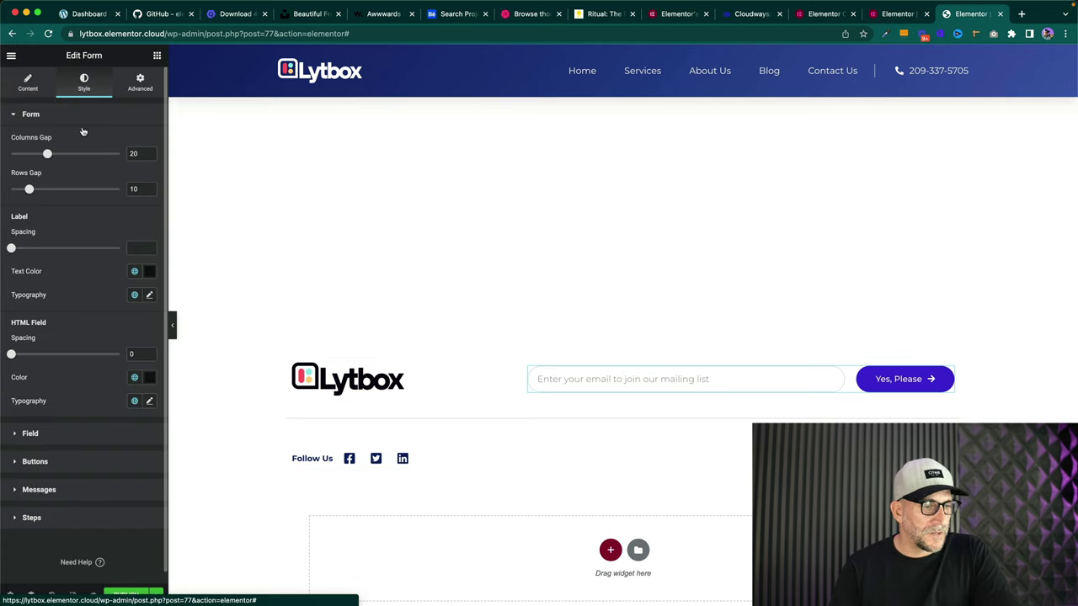
pyautogui.scroll(-1, 96, 416)
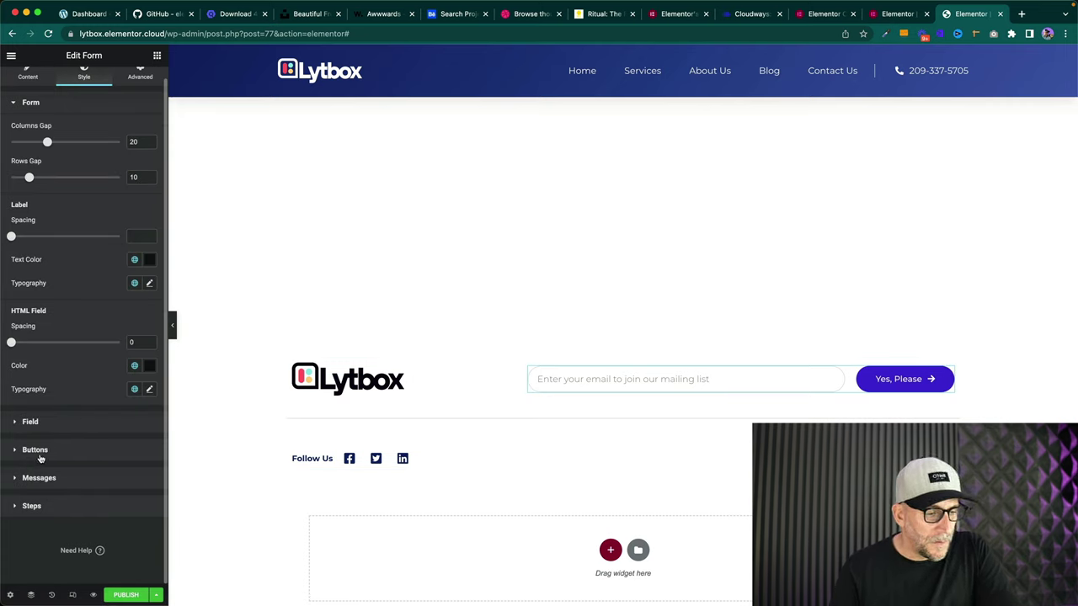
pyautogui.click(34, 450)
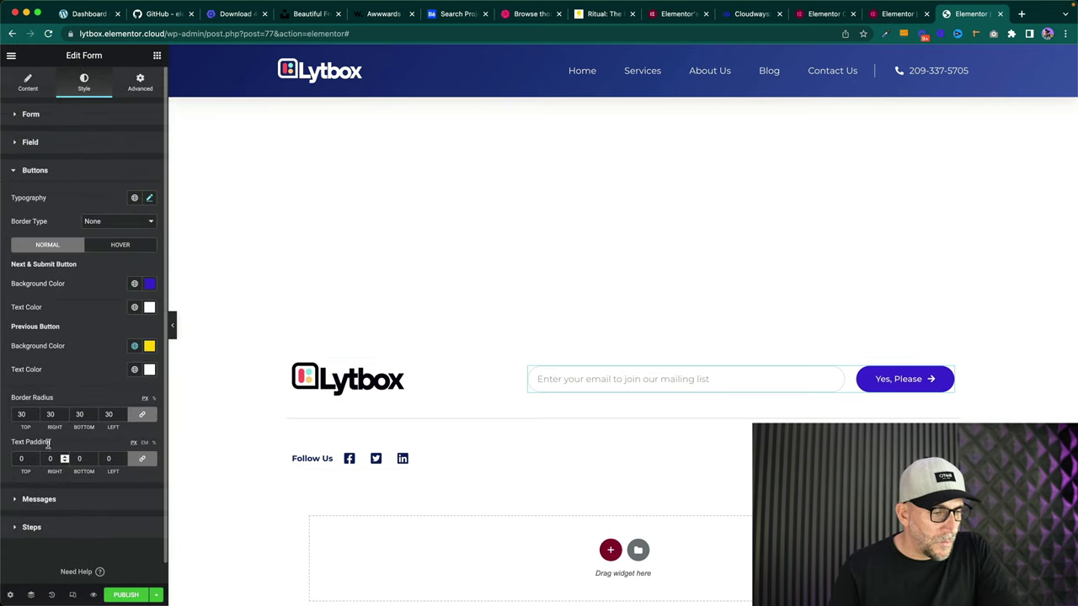
pyautogui.click(135, 283)
pyautogui.click(65, 335)
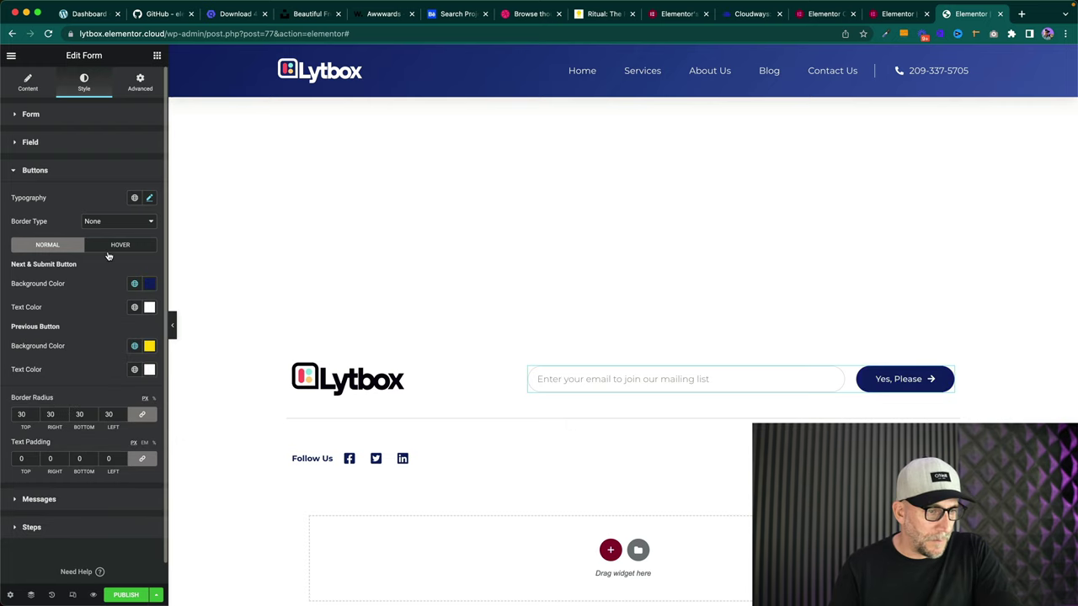
# - Set the submit button's hover state to a Very Yellow background with Bluberry Blue text
pyautogui.click(117, 246)
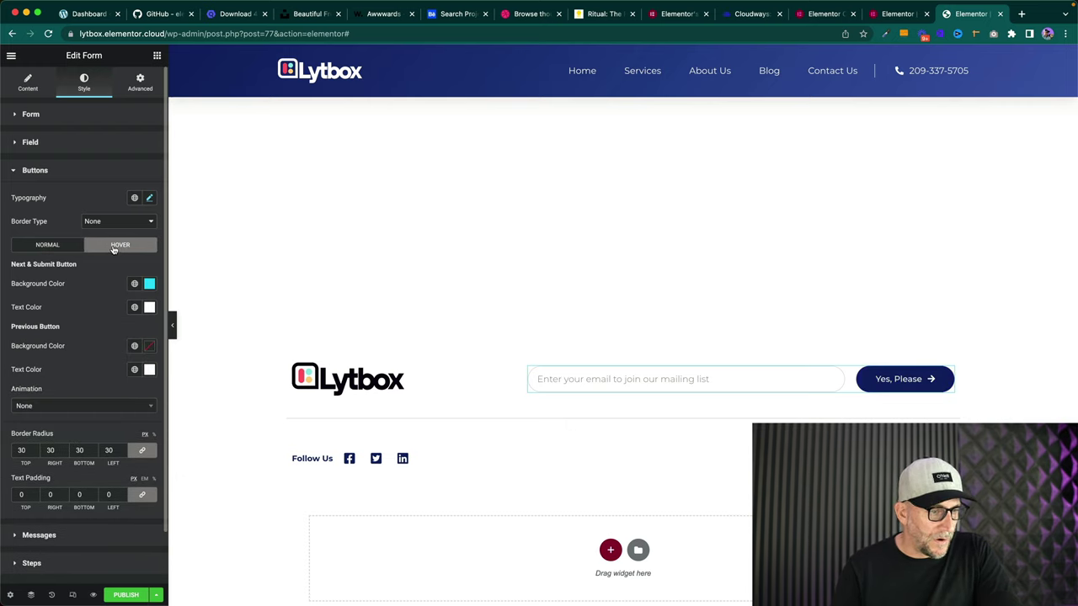
pyautogui.click(135, 284)
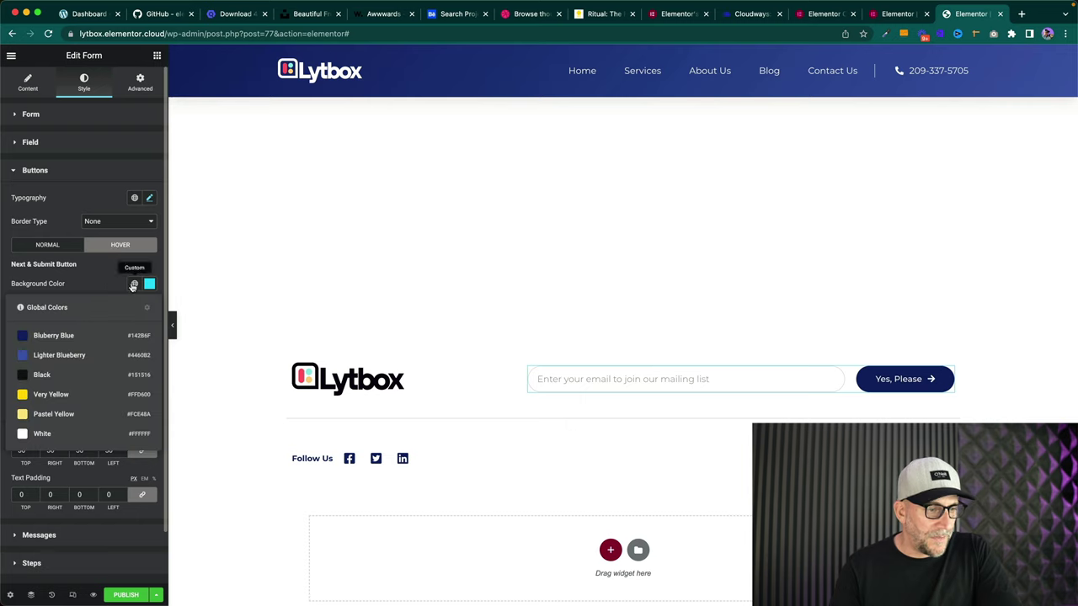
pyautogui.click(59, 394)
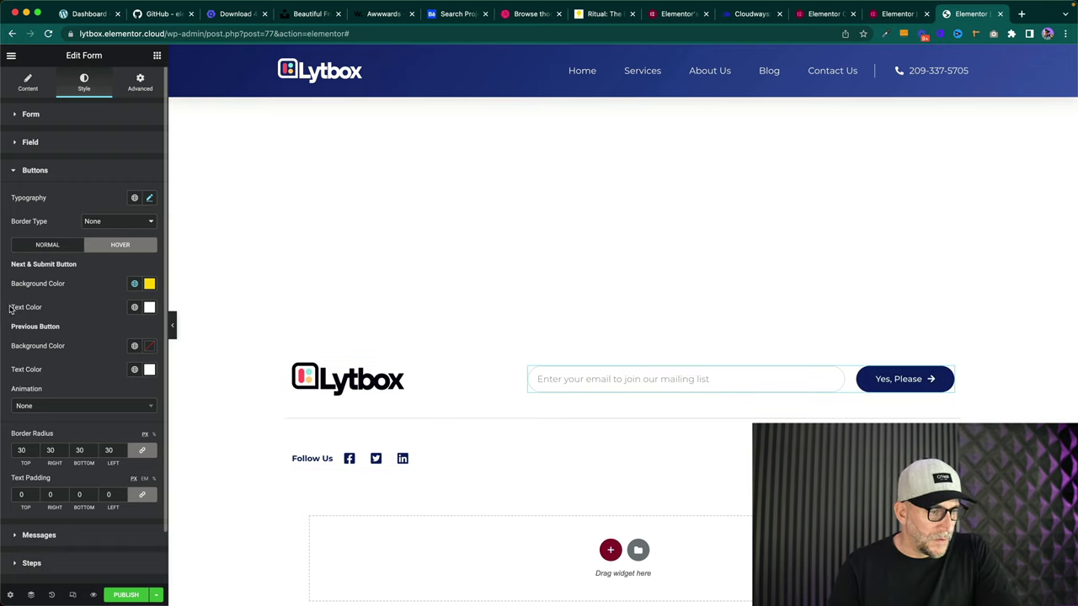
pyautogui.click(134, 307)
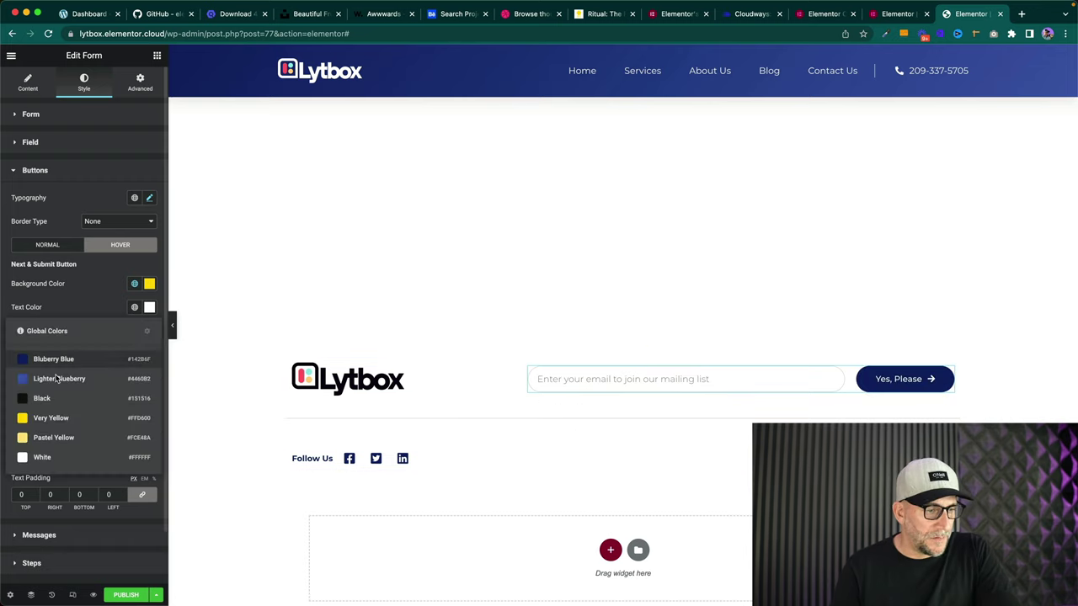
pyautogui.click(63, 362)
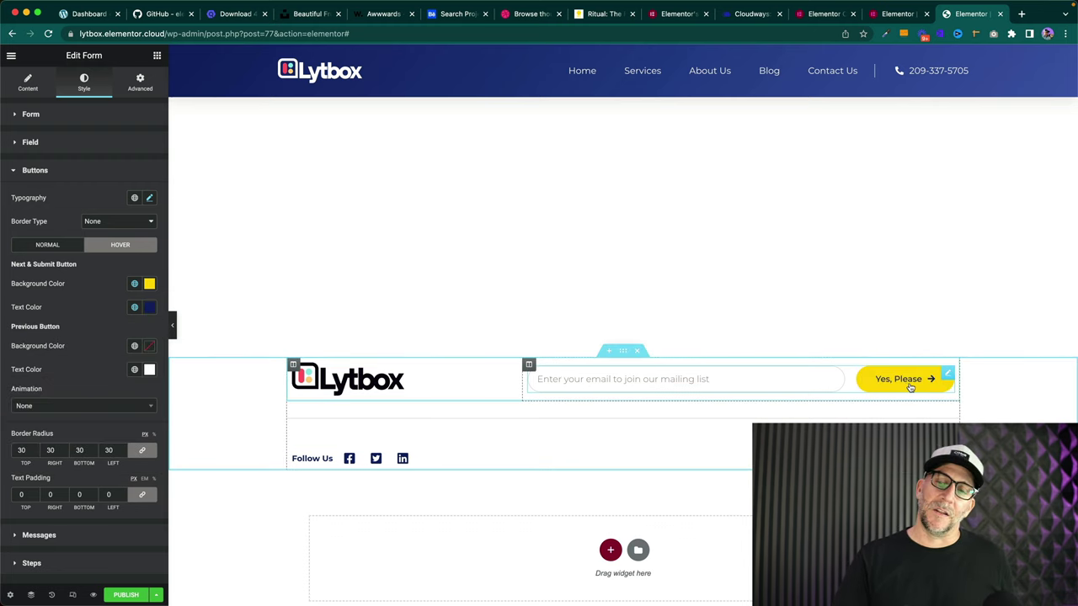
# - Set the mailing-list form's HTML field color and label text color to the global Bluberry Blue
pyautogui.click(34, 115)
pyautogui.scroll(-1, 84, 361)
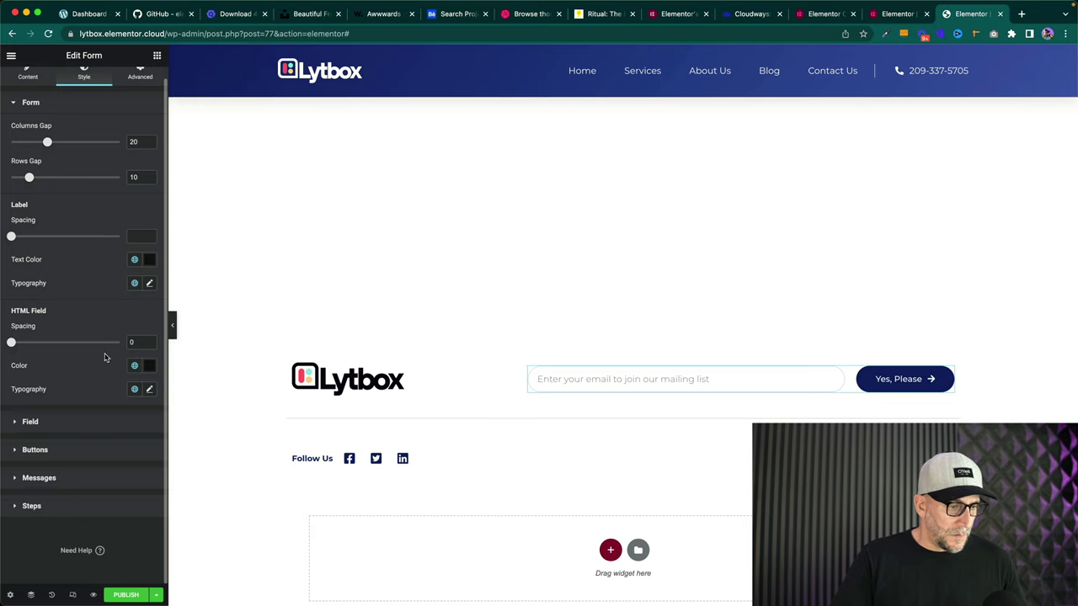
pyautogui.click(136, 367)
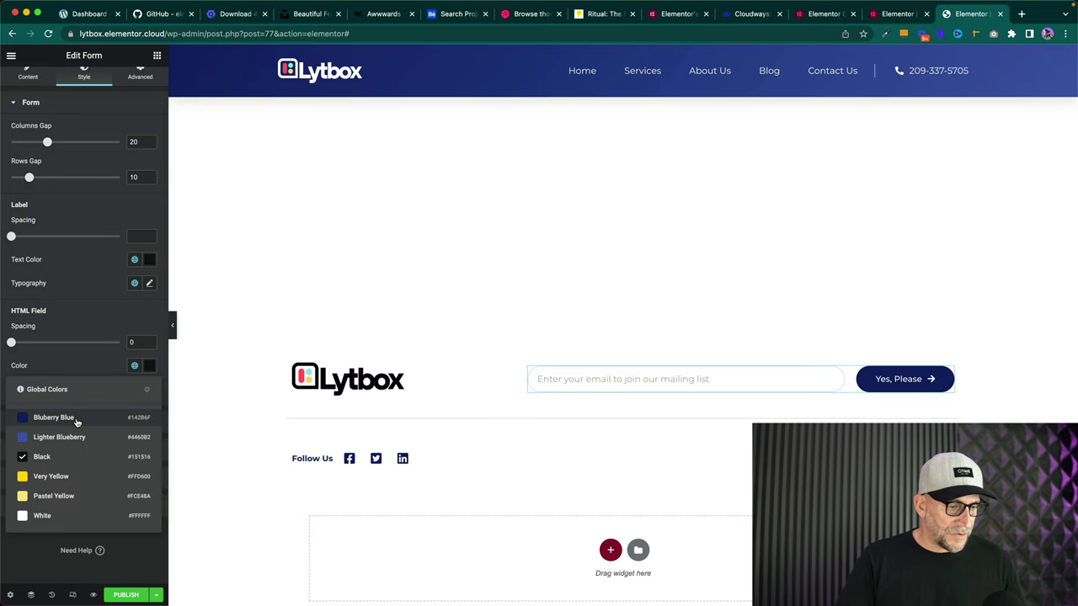
pyautogui.click(75, 421)
pyautogui.click(134, 262)
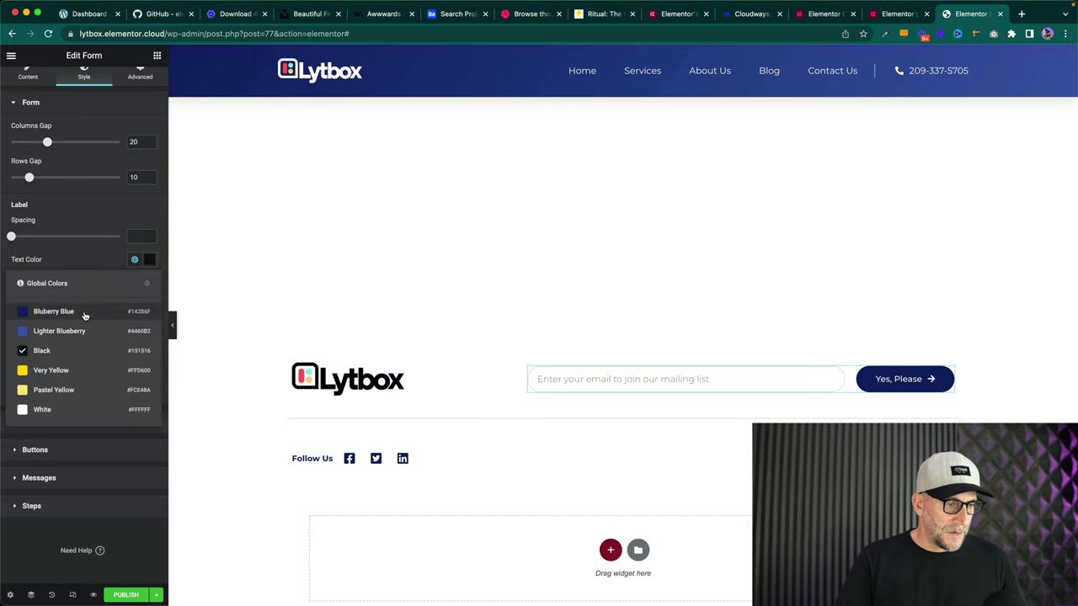
pyautogui.click(84, 313)
pyautogui.scroll(1, 109, 215)
pyautogui.scroll(-1, 113, 220)
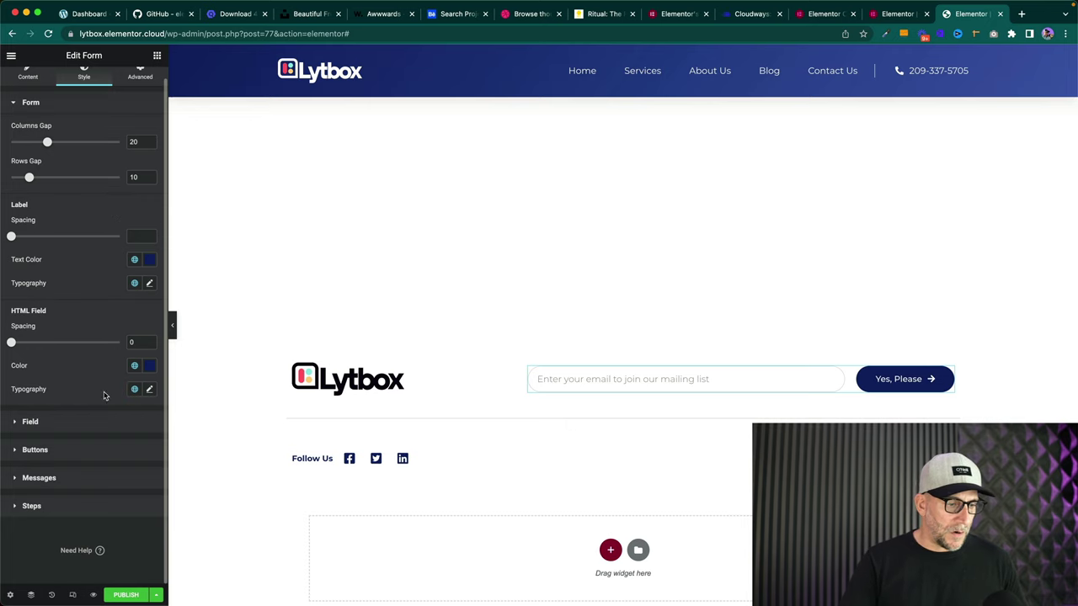
# - Apply the Normal Text global font to the mailing-list form's field and set its border color to the global Bluberry Blue
pyautogui.click(93, 422)
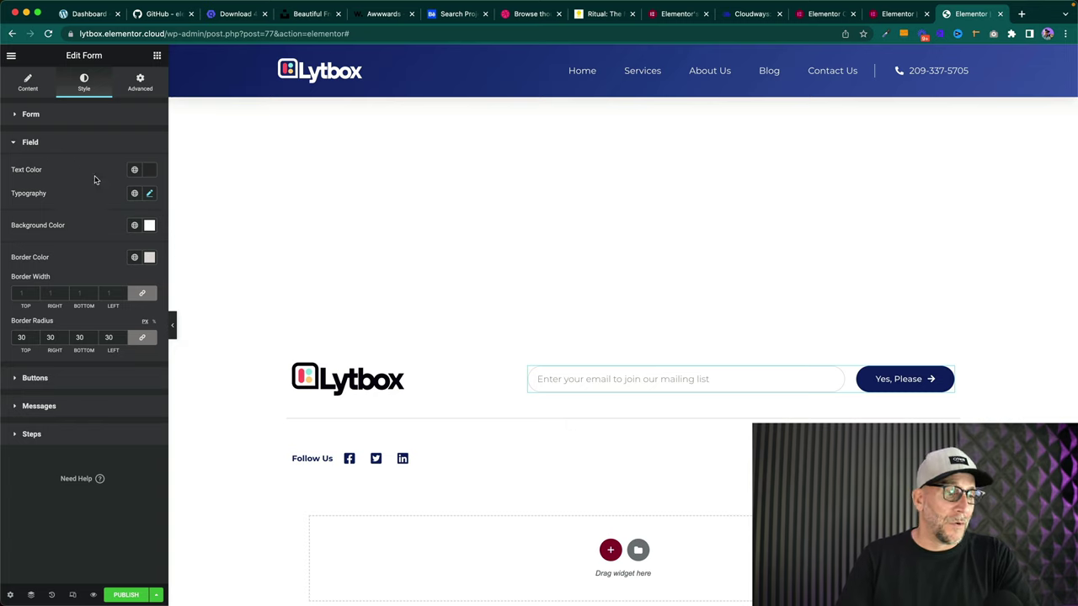
pyautogui.click(134, 193)
pyautogui.scroll(-3, 90, 278)
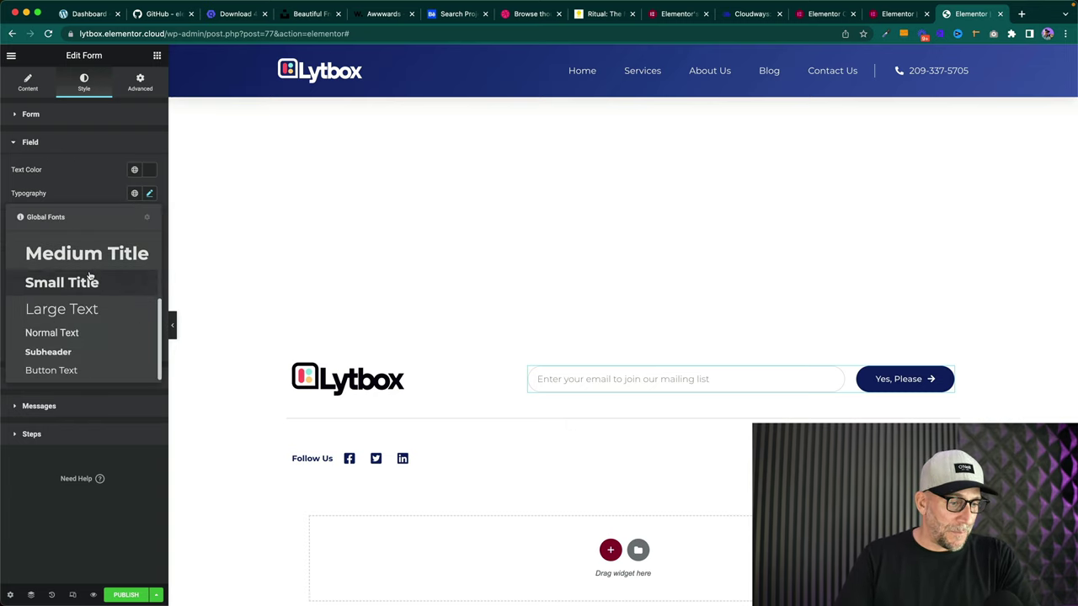
pyautogui.click(75, 334)
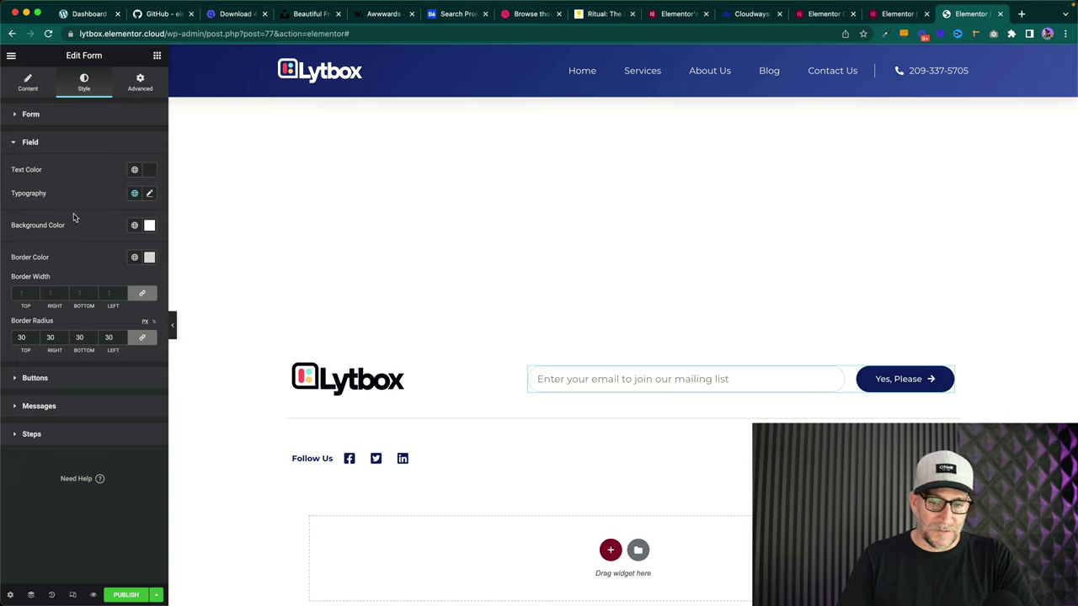
pyautogui.click(134, 256)
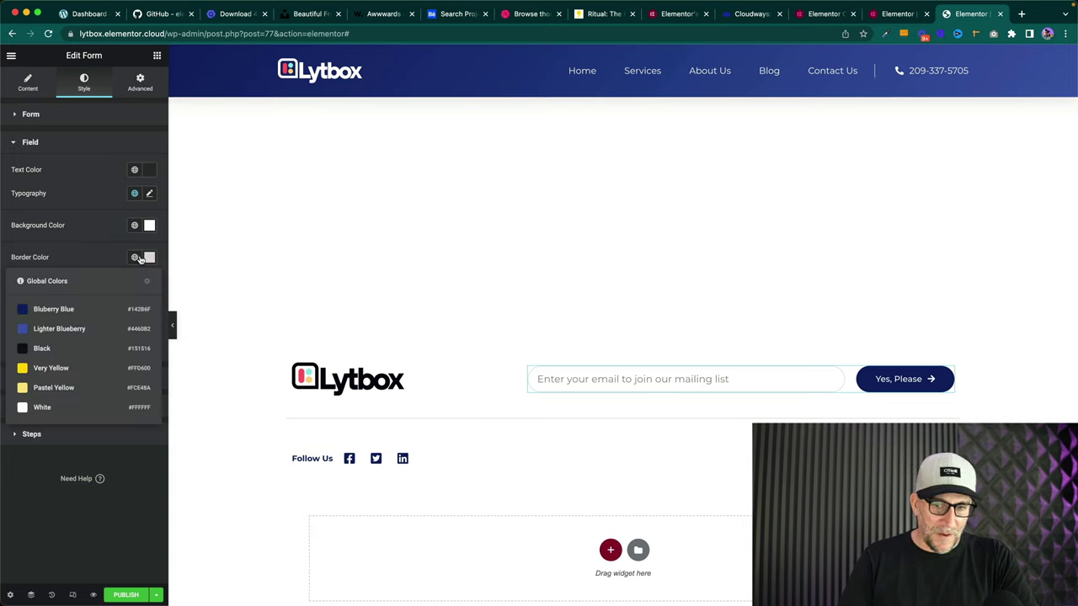
pyautogui.click(69, 310)
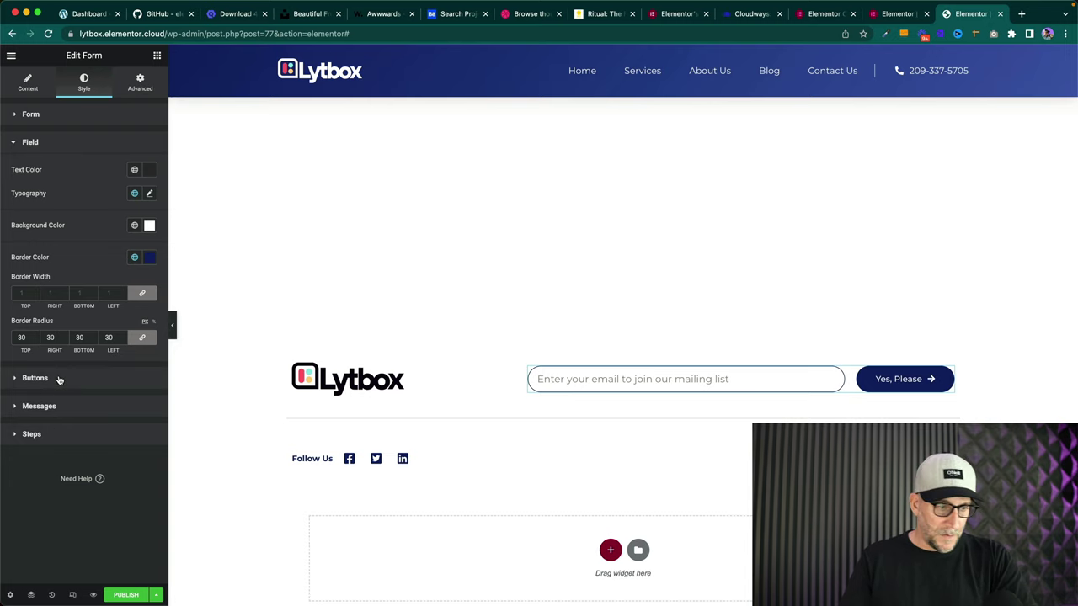
# - Review the form buttons' normal and hover styles and the Email field's content settings
pyautogui.click(36, 378)
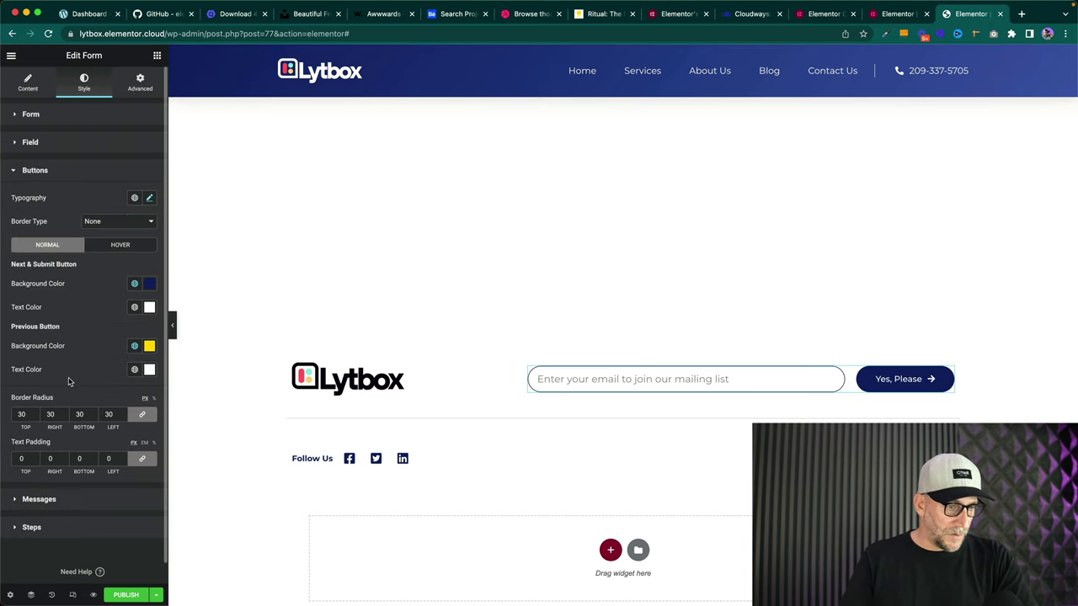
pyautogui.click(115, 244)
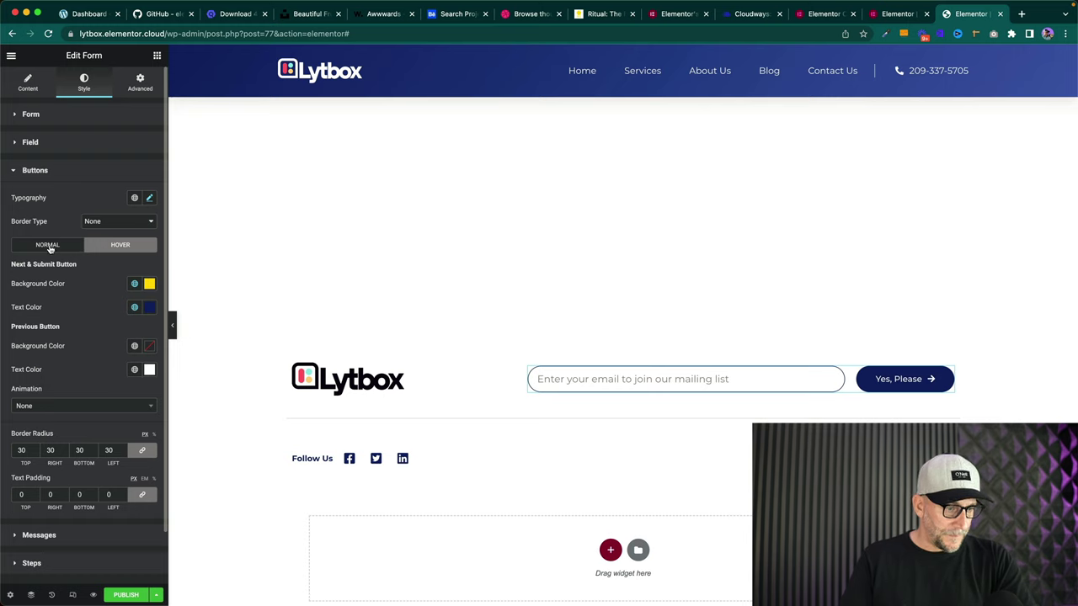
pyautogui.click(48, 245)
pyautogui.click(102, 250)
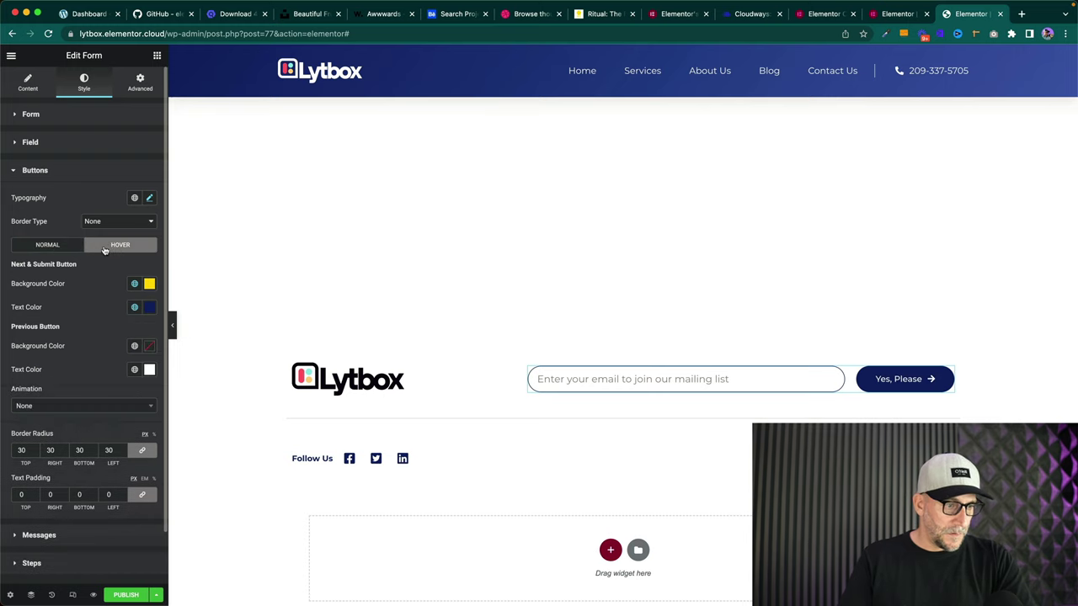
pyautogui.click(55, 244)
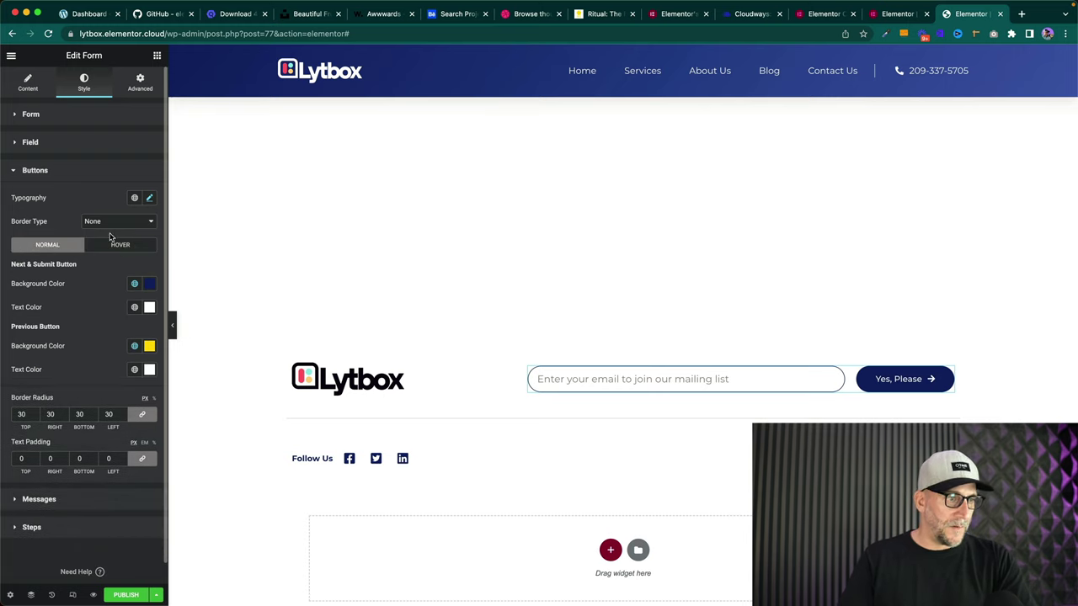
pyautogui.click(34, 91)
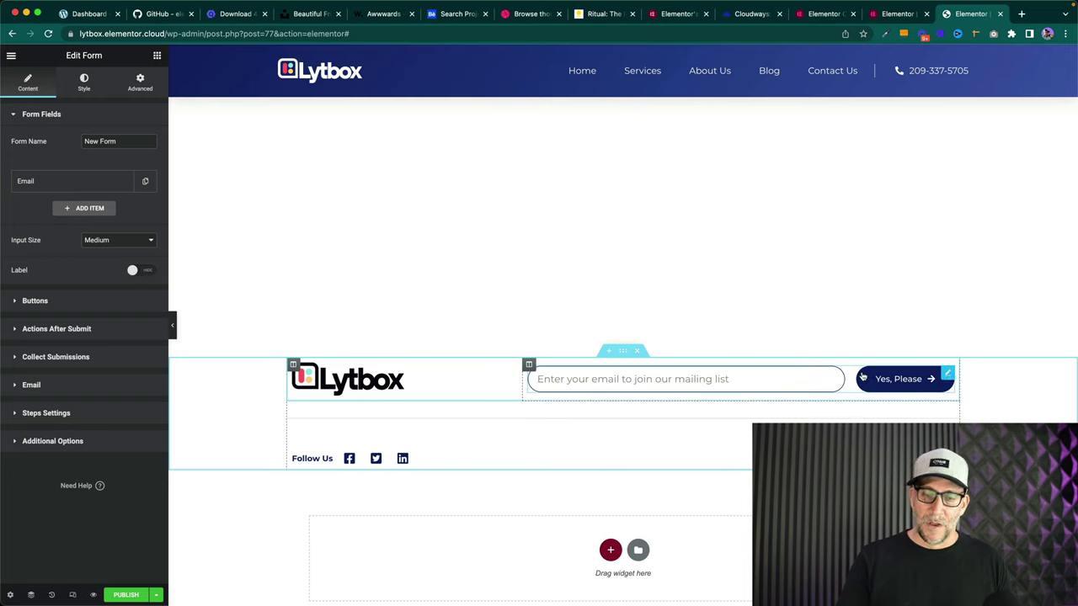
pyautogui.click(60, 182)
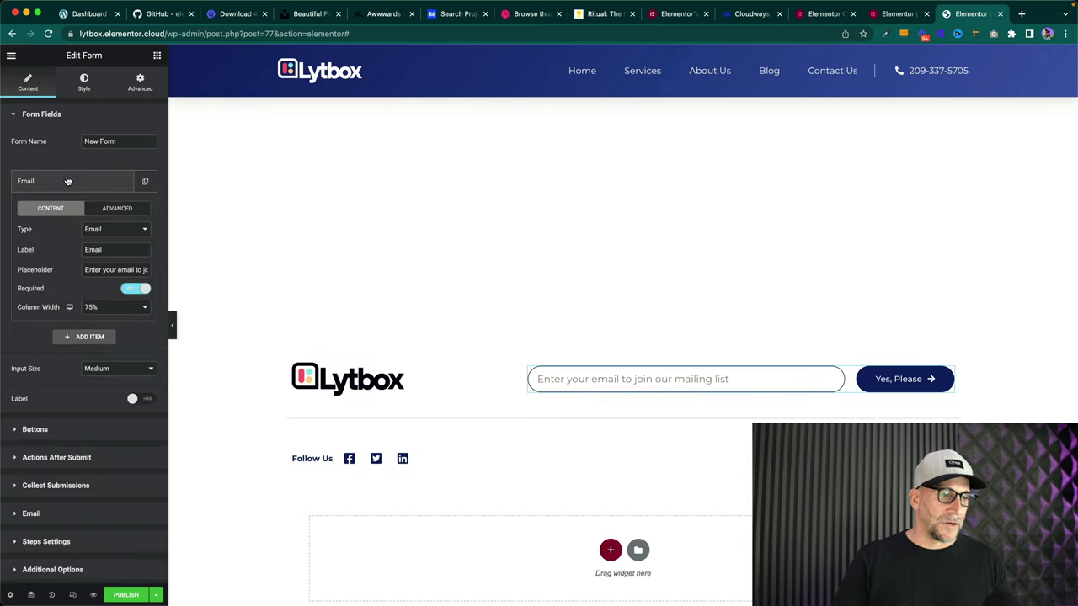
pyautogui.click(59, 184)
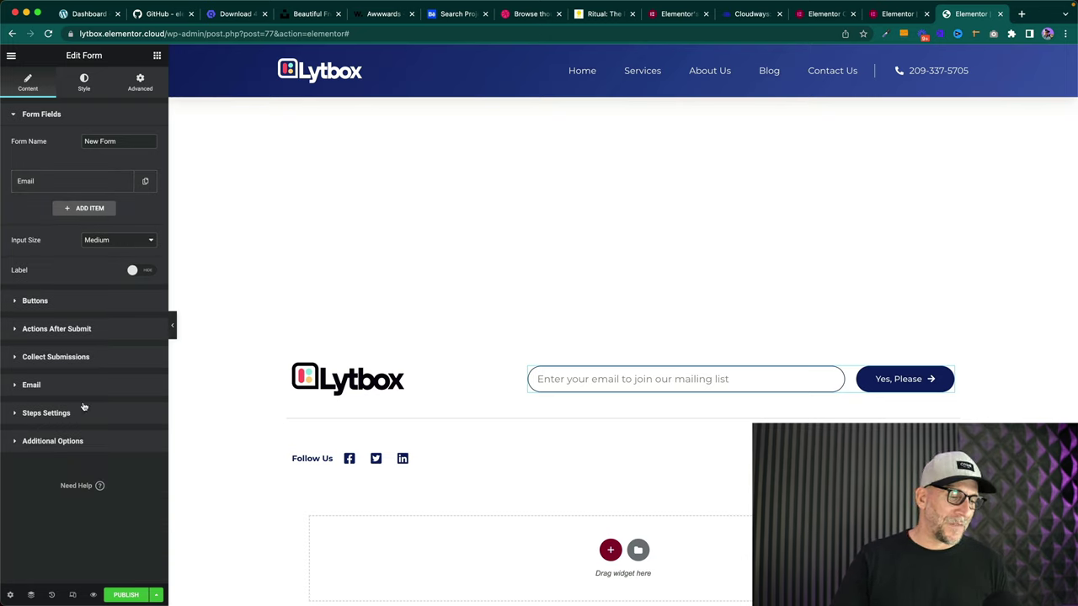
# - Copy the recipient address from the form's email To field and paste it over the From Email address
pyautogui.click(57, 385)
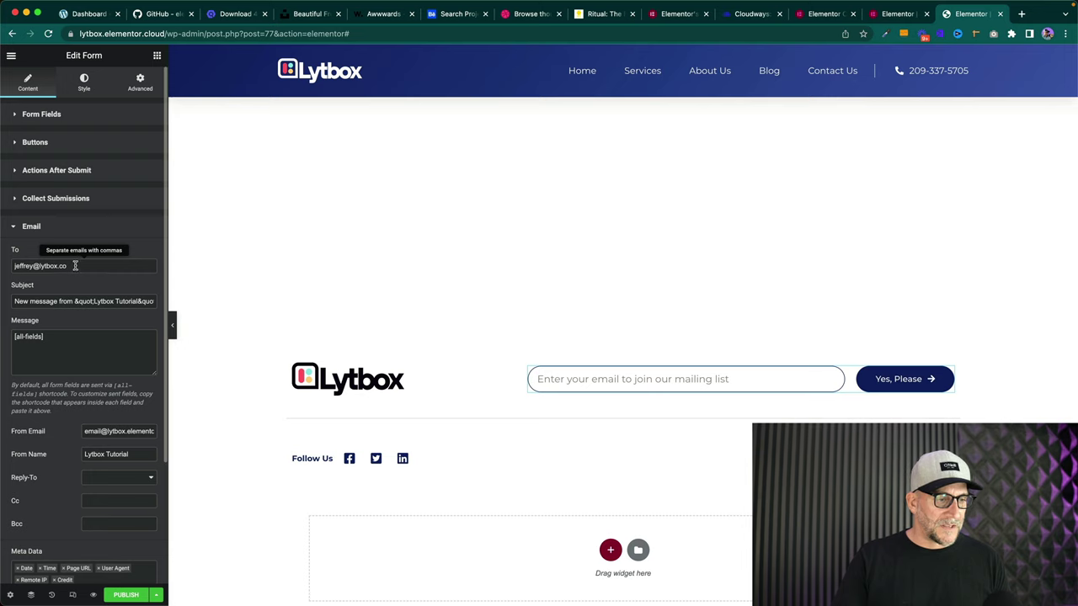
pyautogui.moveTo(72, 266); pyautogui.dragTo(155, 301)
pyautogui.click(117, 315)
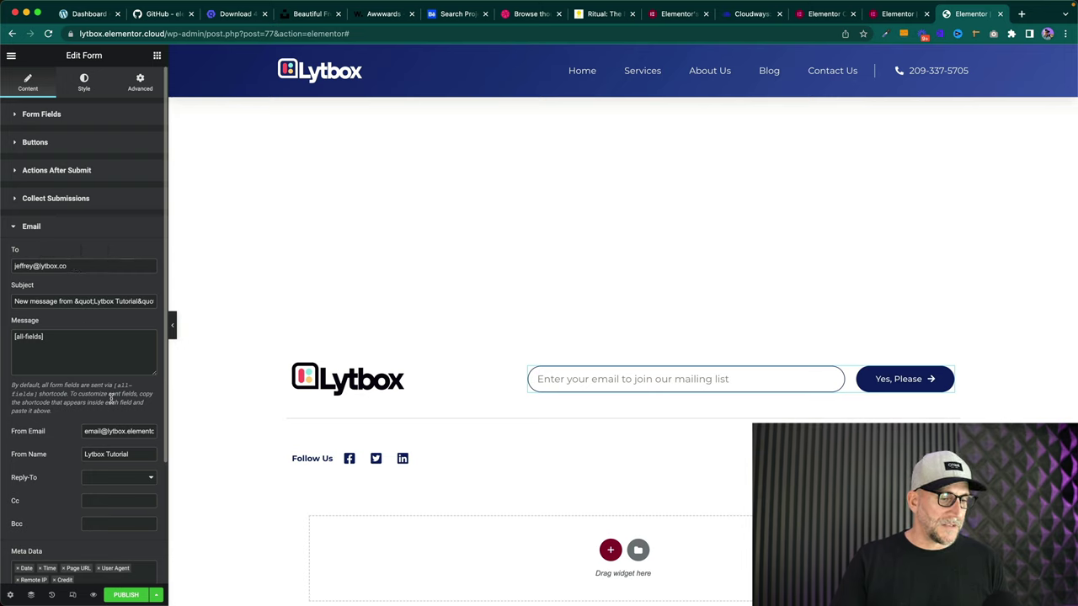
pyautogui.scroll(-5, 110, 398)
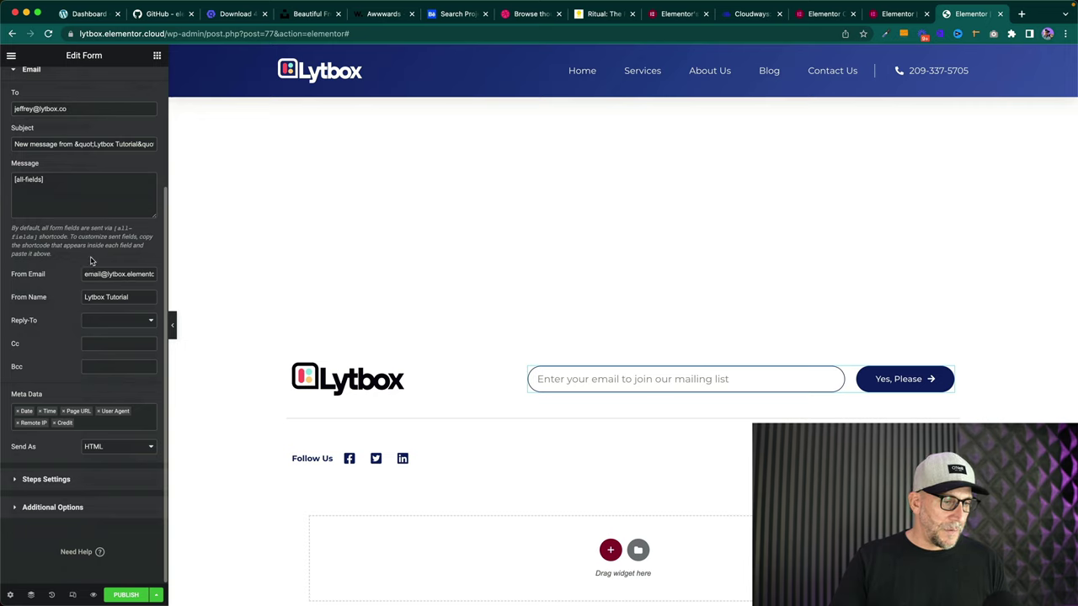
pyautogui.moveTo(73, 110); pyautogui.dragTo(28, 110)
pyautogui.rightClick(31, 108)
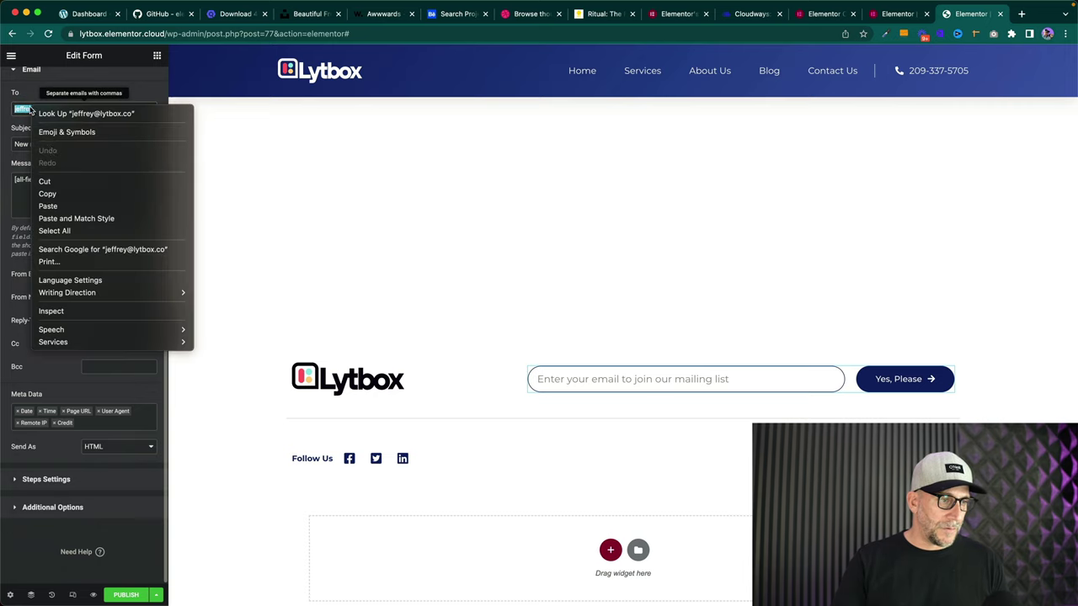
pyautogui.click(51, 194)
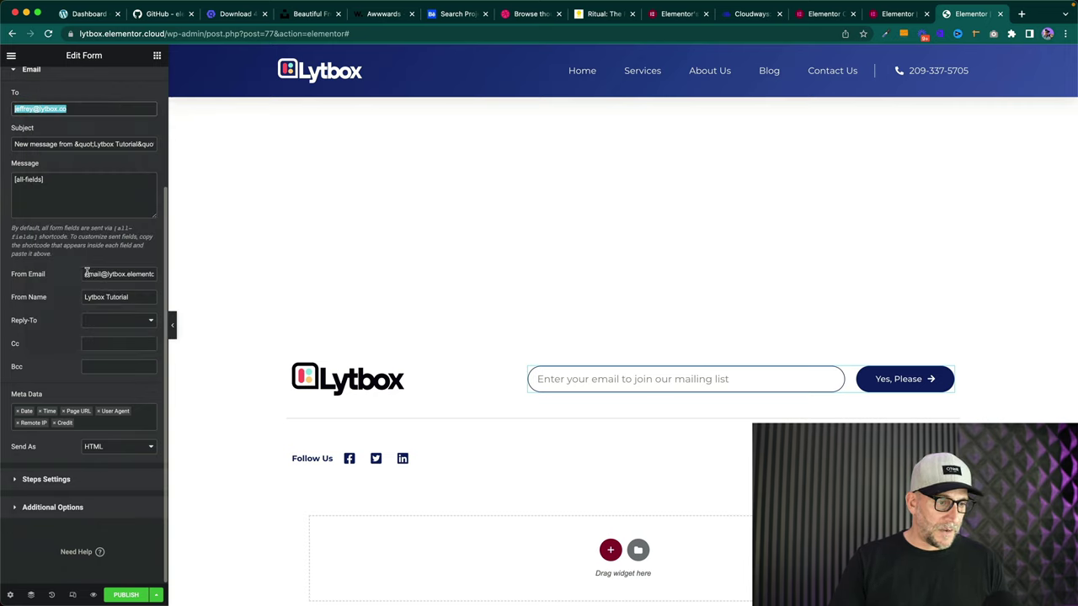
pyautogui.moveTo(87, 273); pyautogui.dragTo(146, 278)
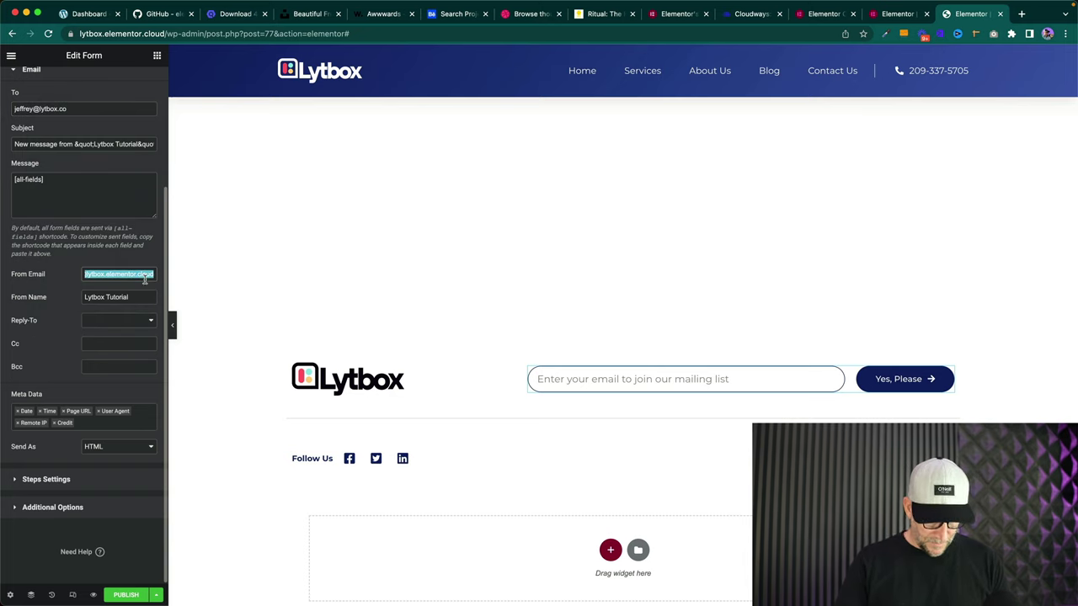
pyautogui.press('super+v')
pyautogui.scroll(-1, 40, 328)
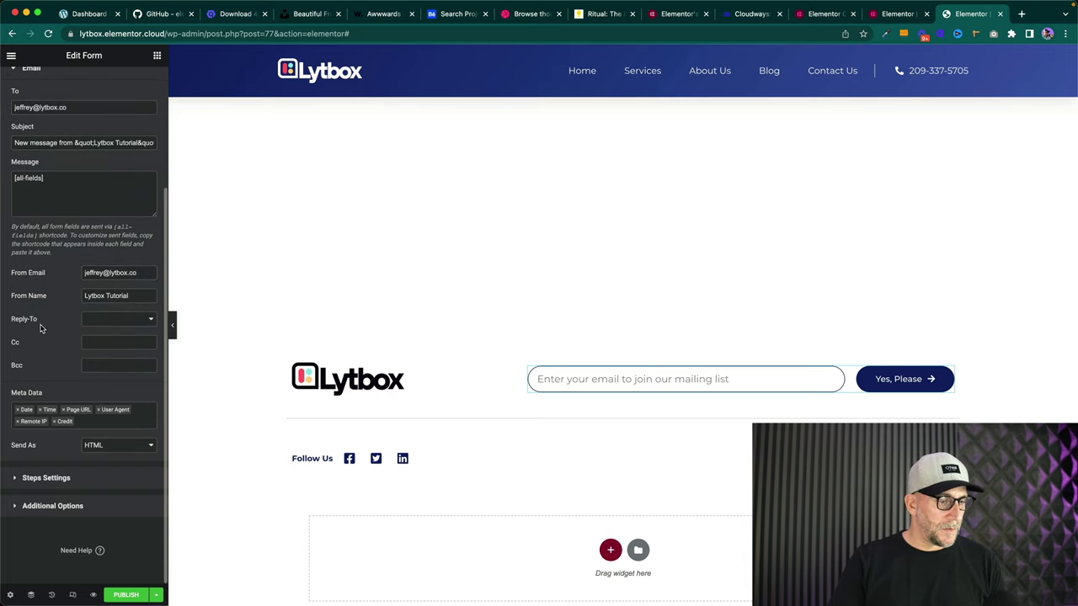
# - Check where the form's collected submissions are saved
pyautogui.scroll(5, 78, 363)
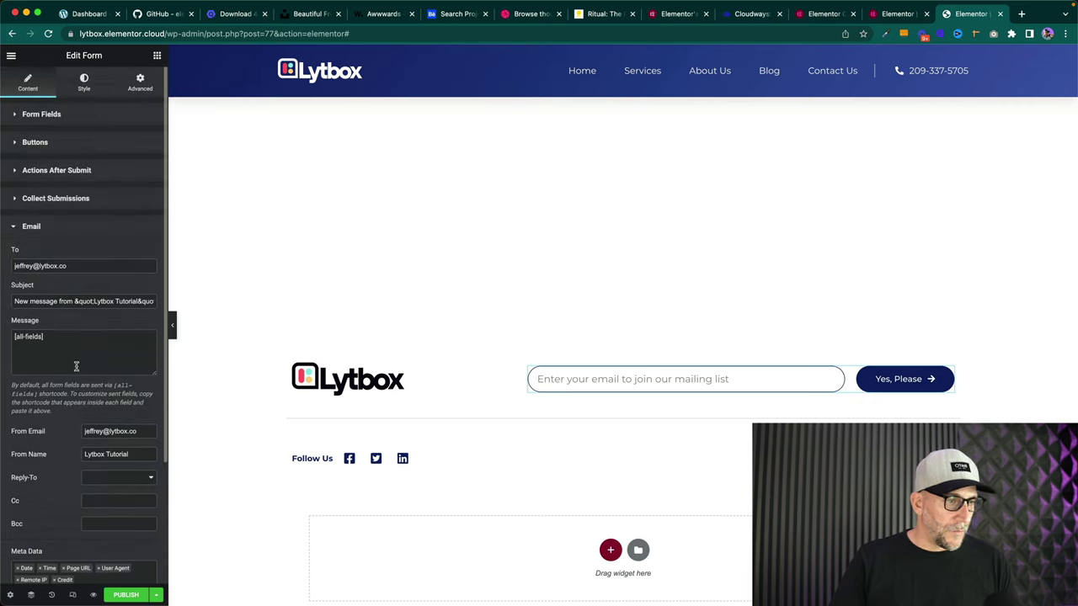
pyautogui.click(20, 223)
pyautogui.click(29, 200)
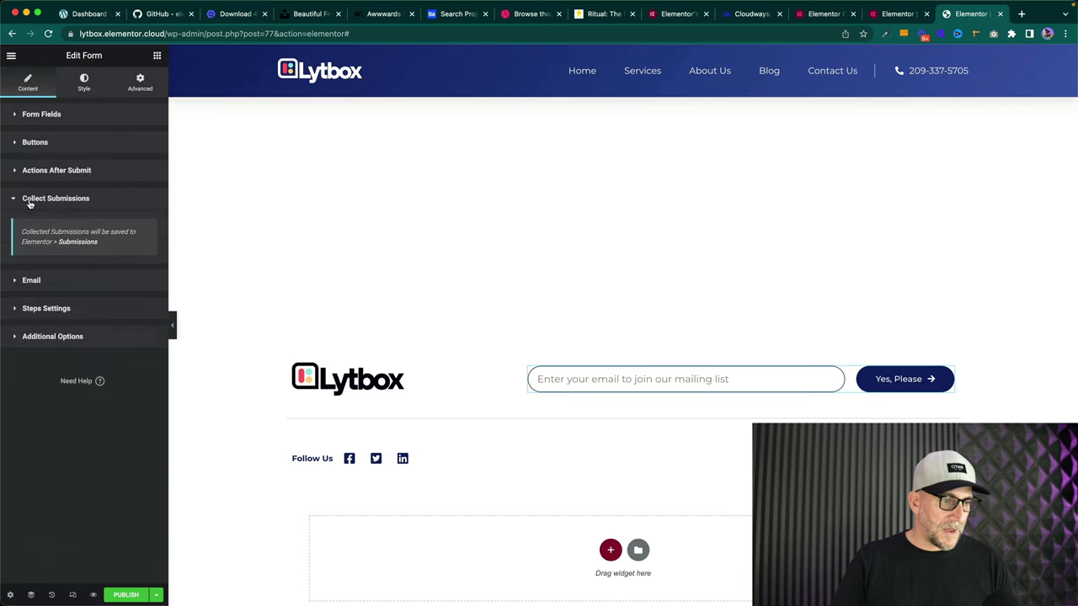
pyautogui.click(30, 203)
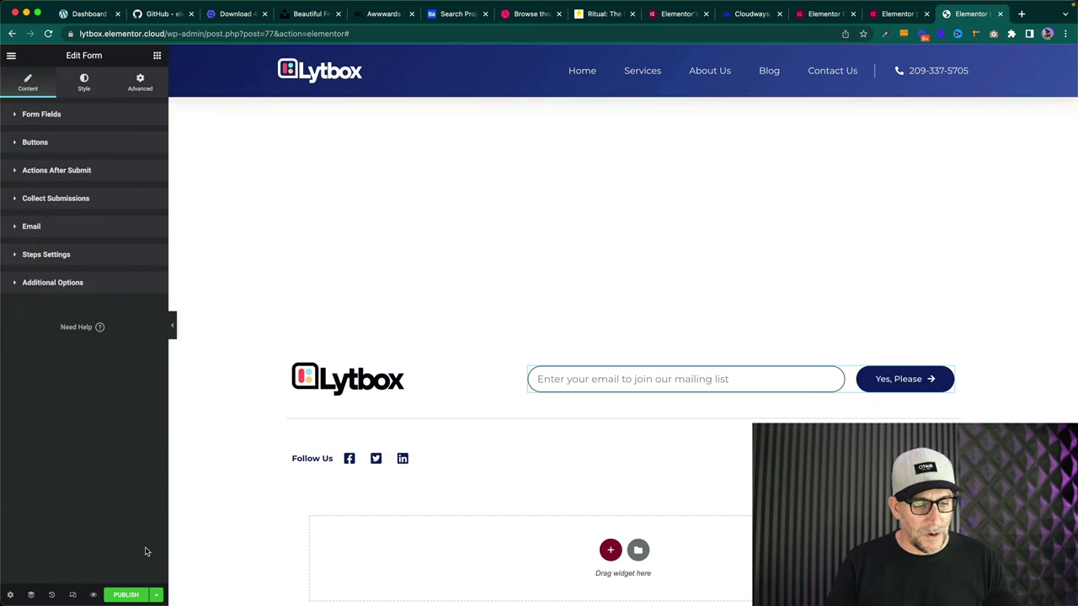
# - Publish the footer template with a display condition that includes the Entire Site
pyautogui.moveTo(127, 600)
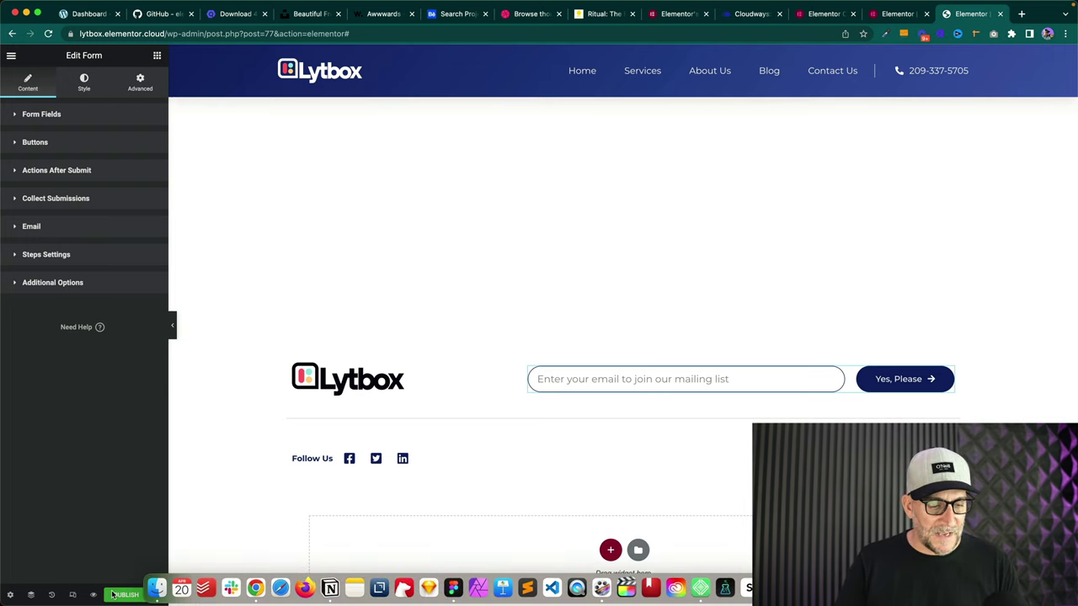
pyautogui.click(119, 594)
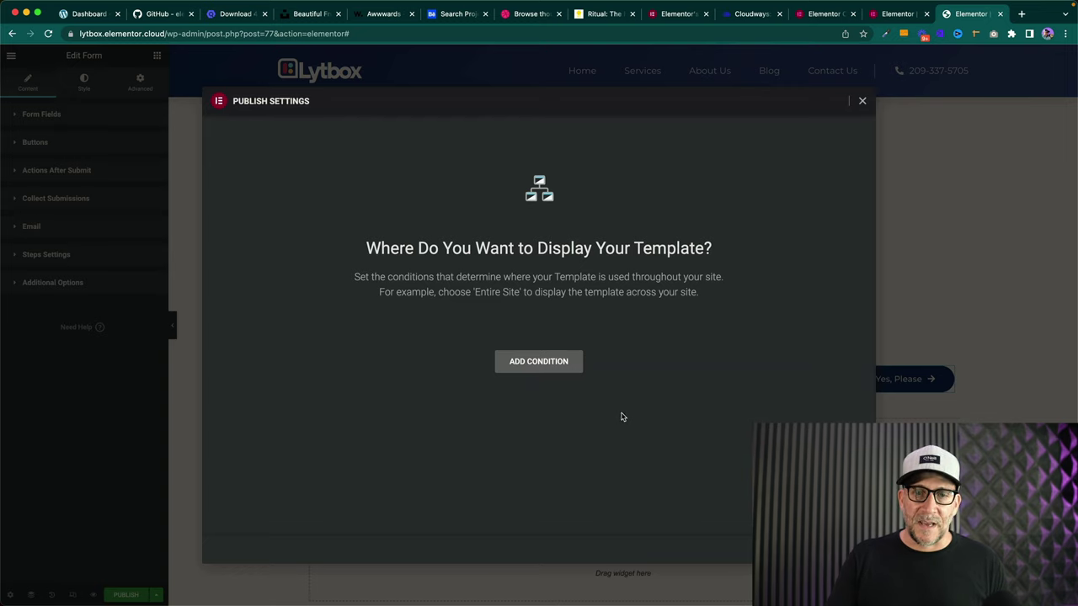
pyautogui.click(544, 372)
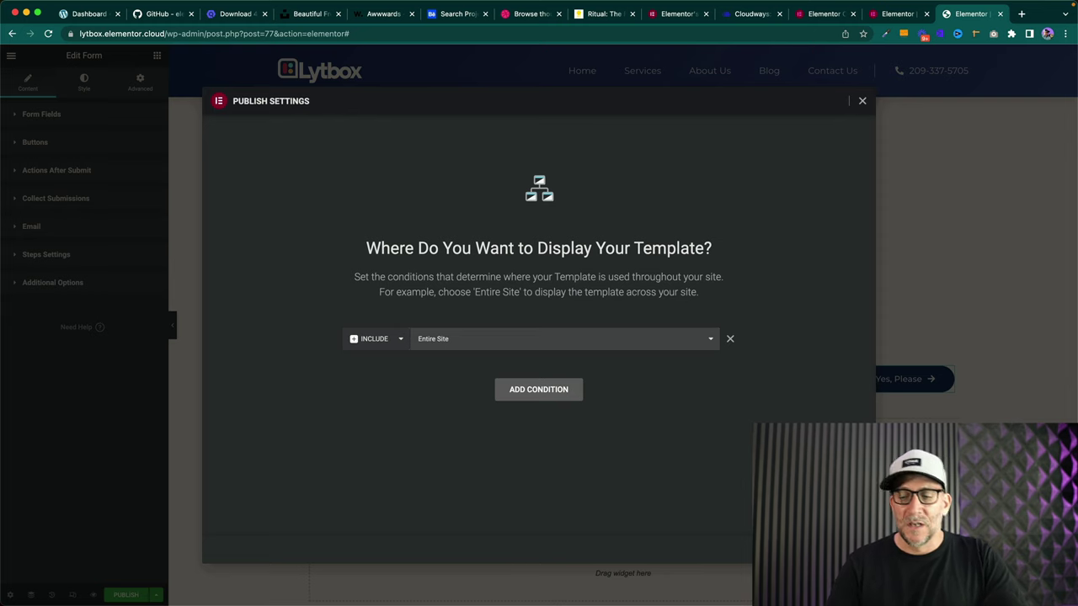
pyautogui.click(820, 543)
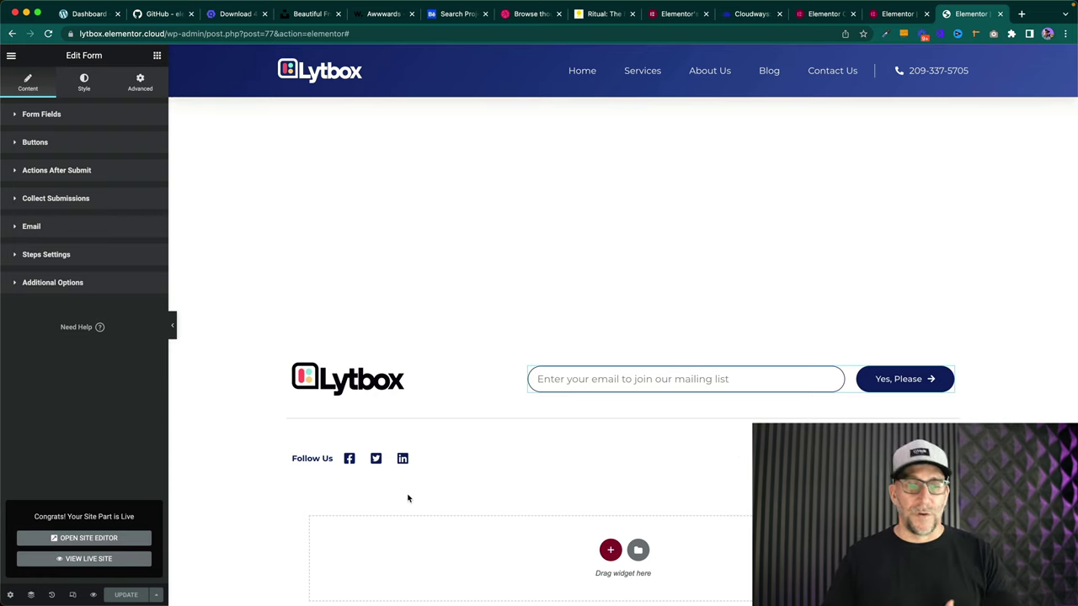
# - Preview the footer at tablet and mobile sizes in responsive mode, and return to the desktop view
pyautogui.click(72, 594)
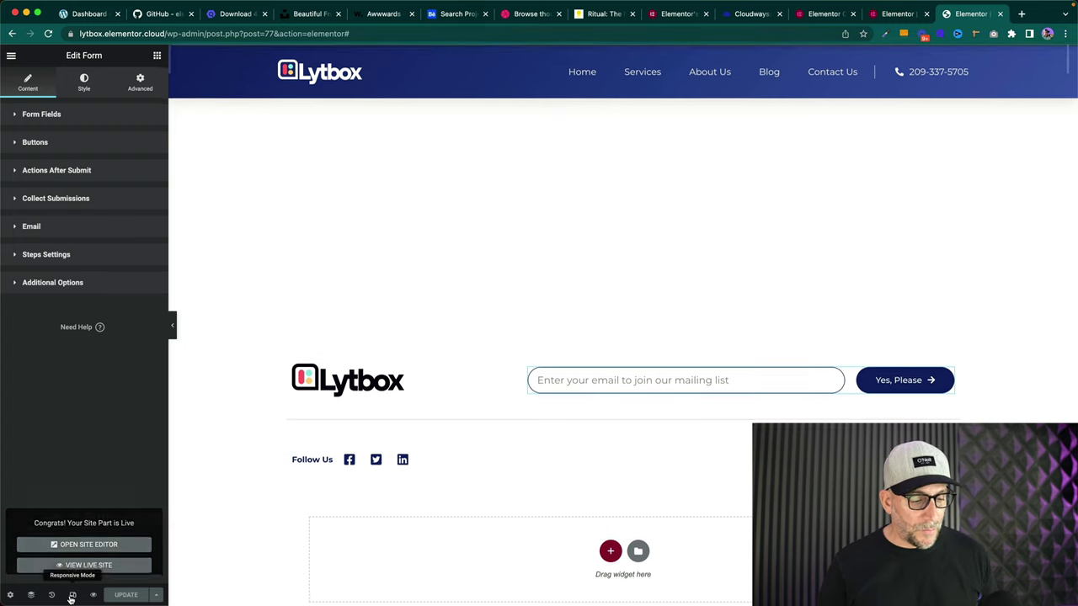
pyautogui.click(573, 55)
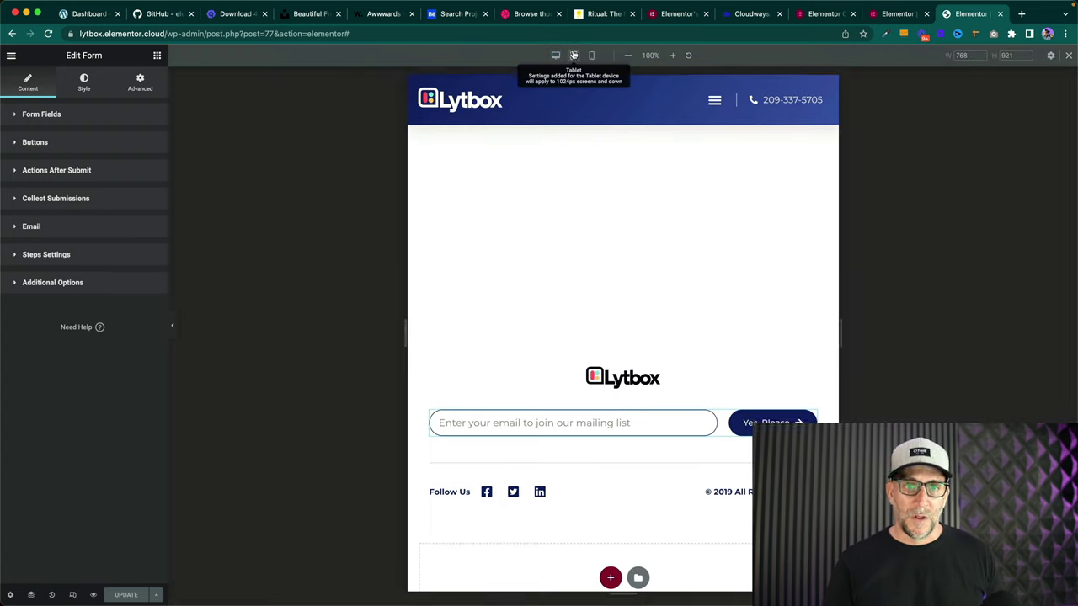
pyautogui.click(592, 55)
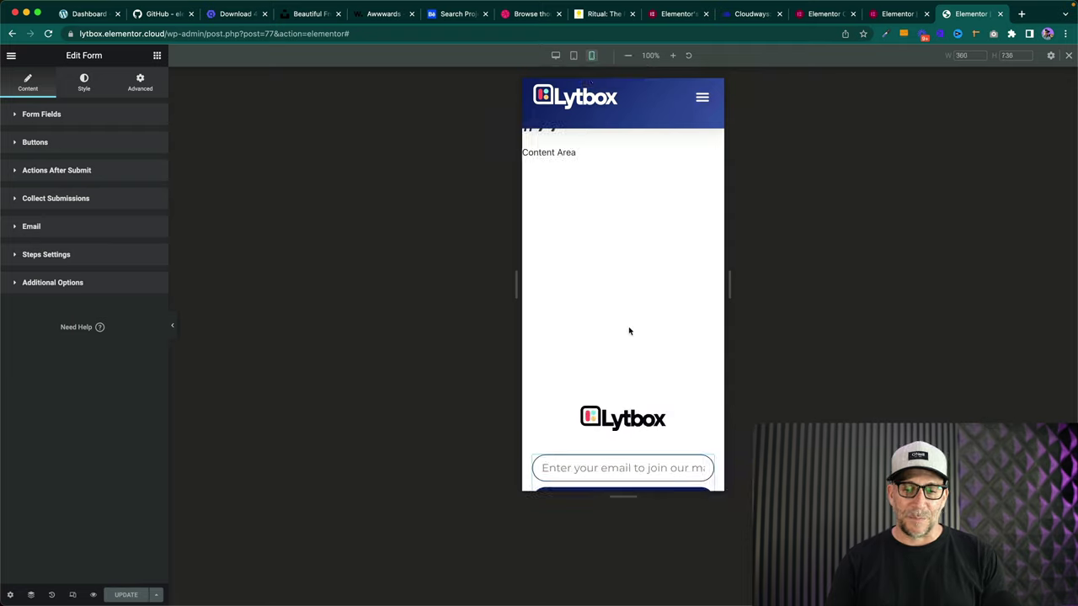
pyautogui.scroll(-5, 628, 328)
pyautogui.scroll(5, 626, 368)
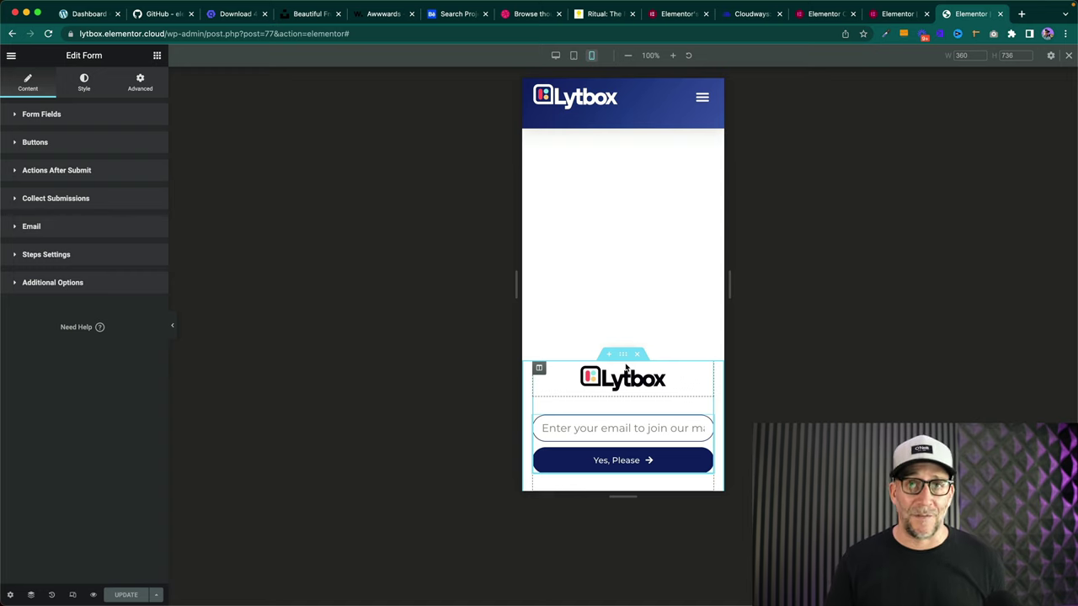
pyautogui.click(555, 55)
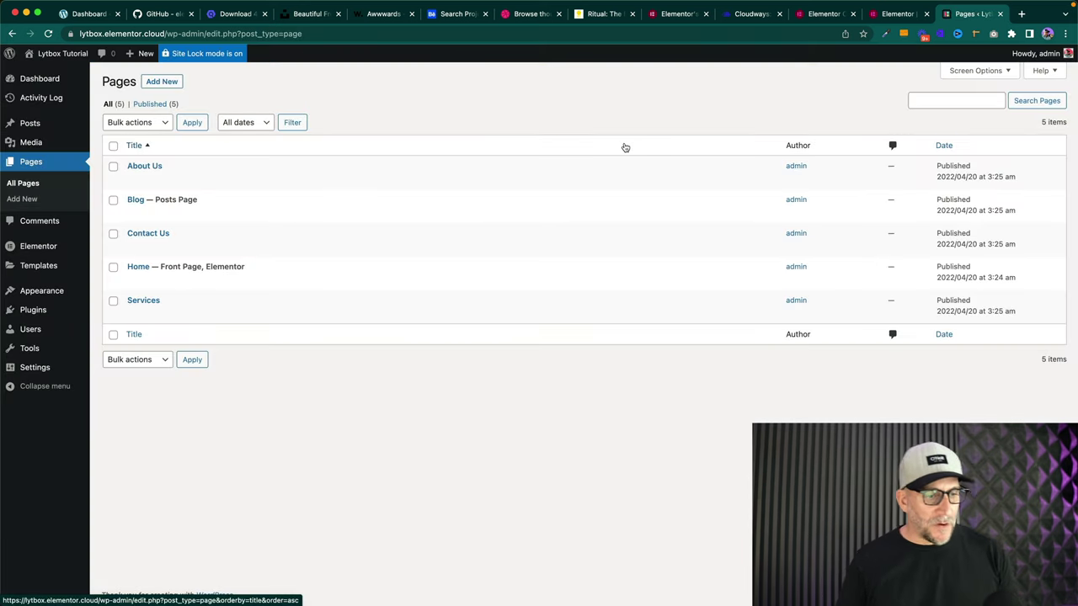
# - Open the Home page for editing with Elementor and bring up the template library's page designs
pyautogui.click(138, 267)
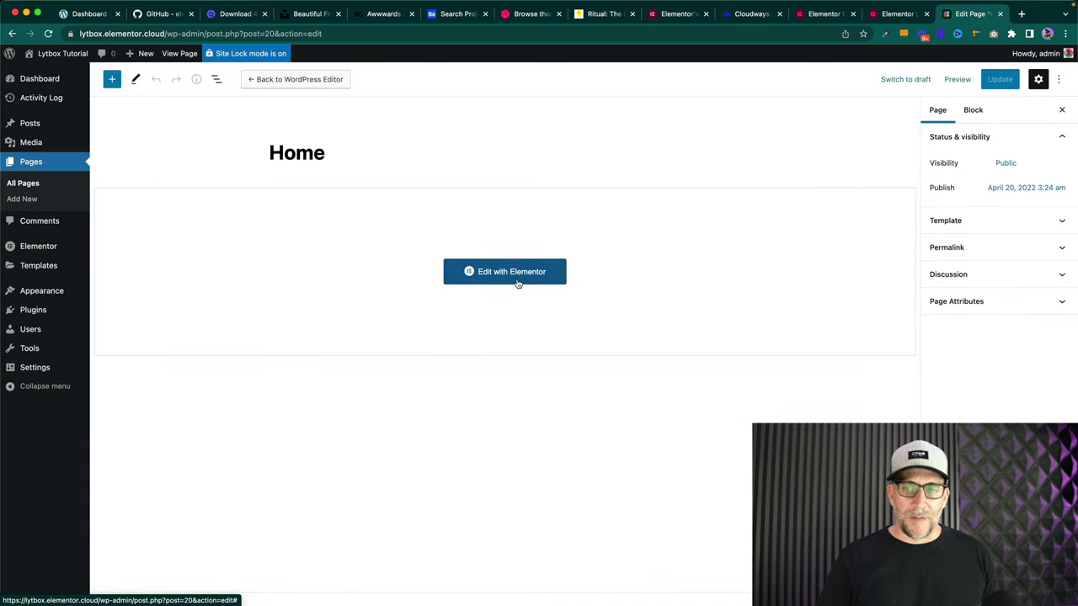
pyautogui.click(517, 283)
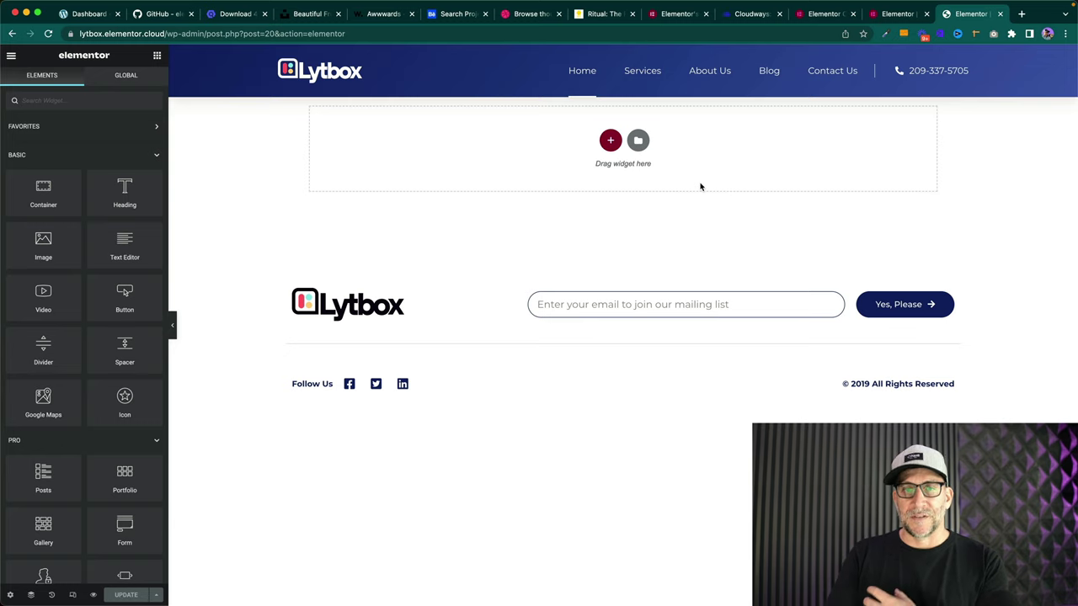
pyautogui.click(638, 144)
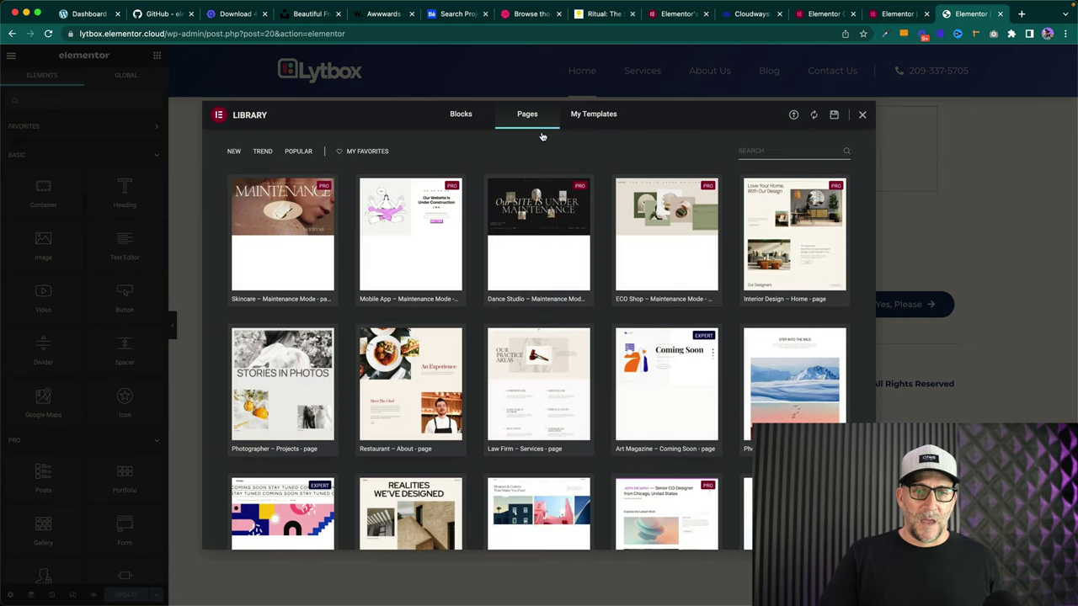
pyautogui.moveTo(621, 225)
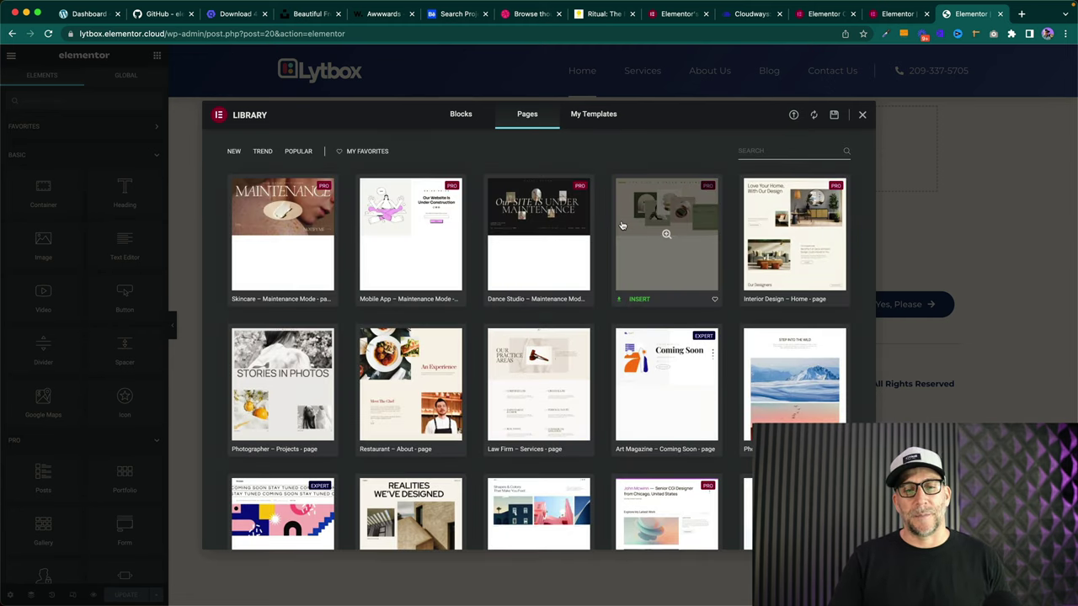
# - Browse the full-page designs in the template library for a layout to use on the Home page
pyautogui.scroll(-5, 564, 320)
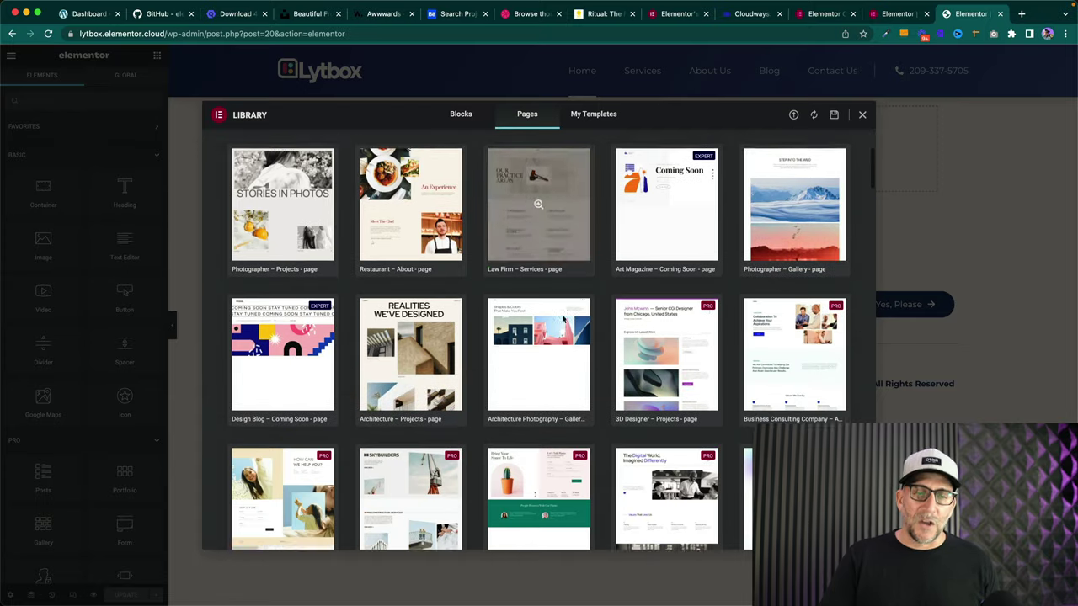
pyautogui.scroll(-4, 563, 321)
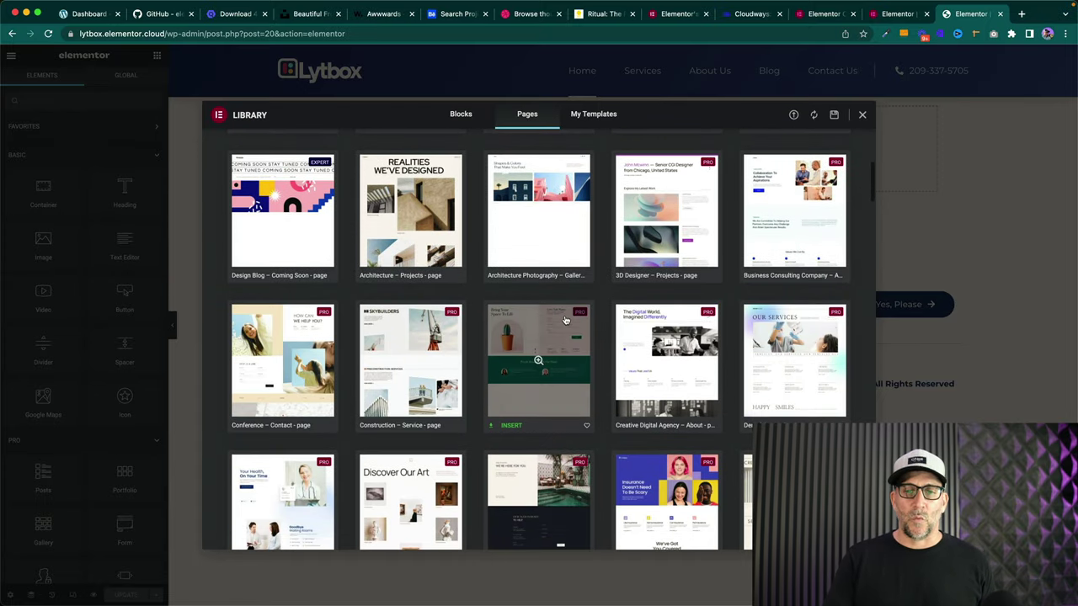
pyautogui.scroll(-1, 566, 320)
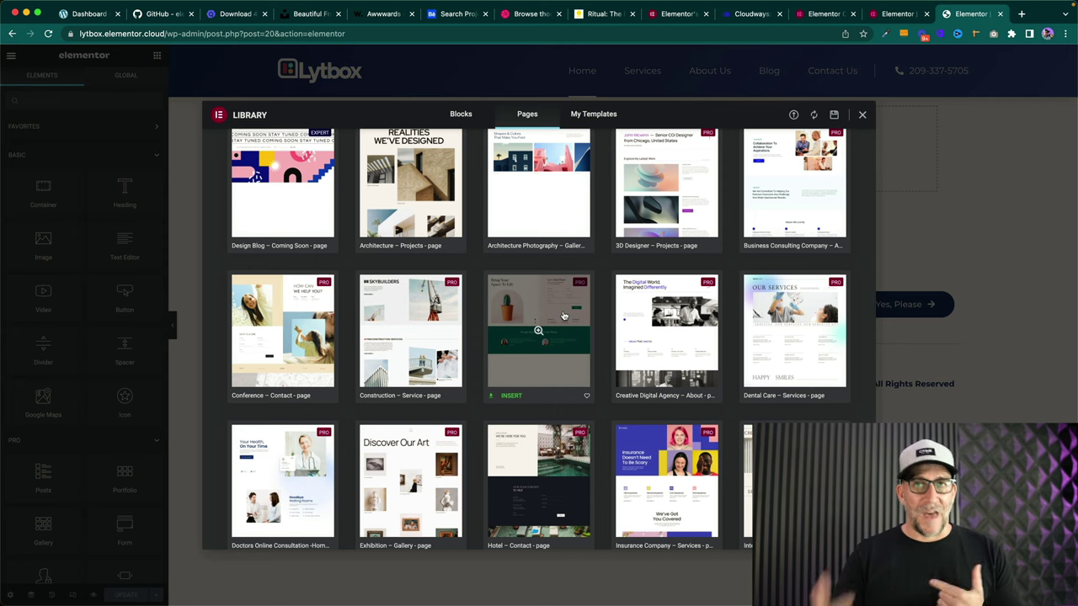
pyautogui.scroll(-5, 579, 331)
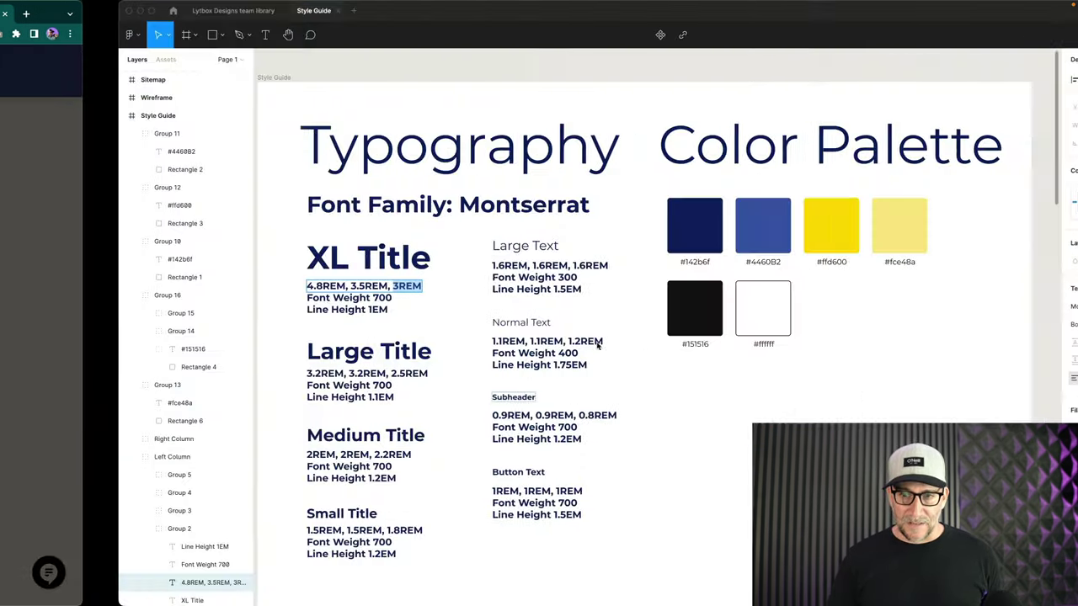
# - Switch to Figma and review the homepage wireframe's sections from the menu and banner down to the footer
pyautogui.scroll(5, 609, 313)
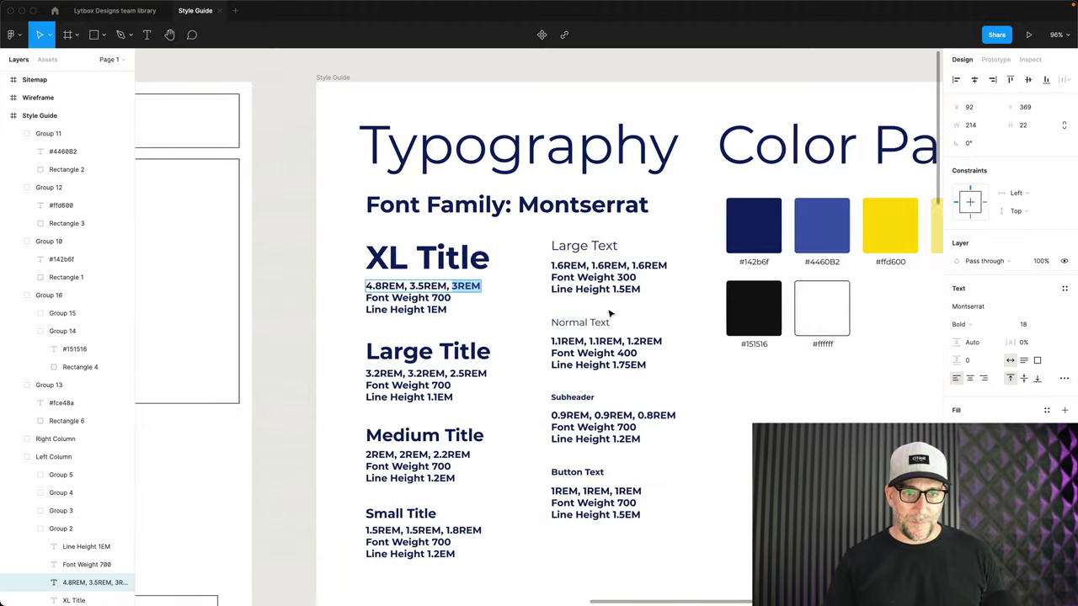
pyautogui.hscroll(-10, 610, 313)
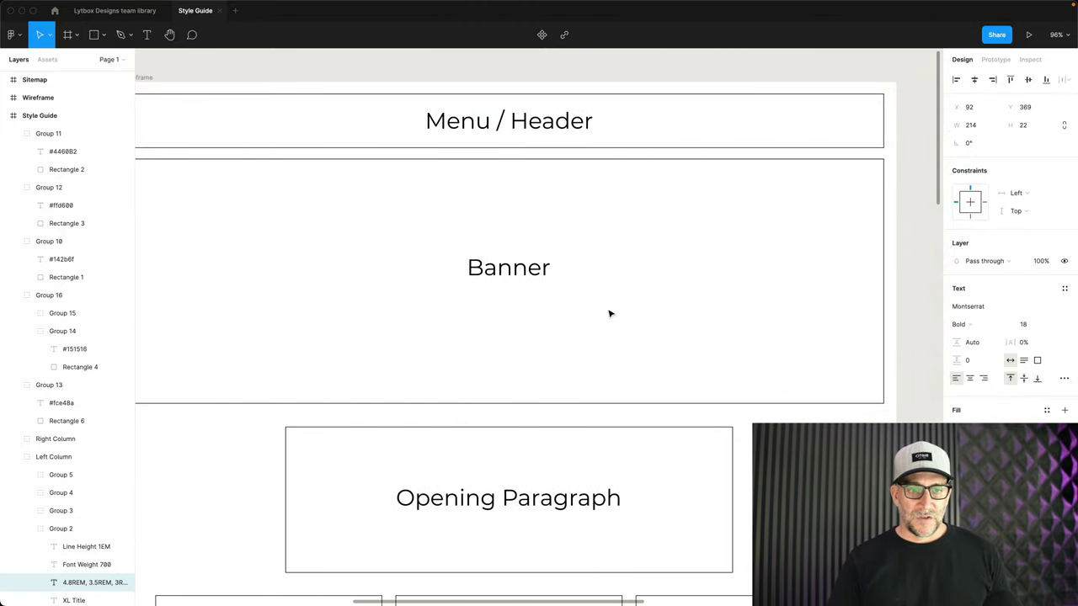
pyautogui.scroll(3, 609, 314)
pyautogui.scroll(-5, 608, 314)
pyautogui.scroll(5, 608, 315)
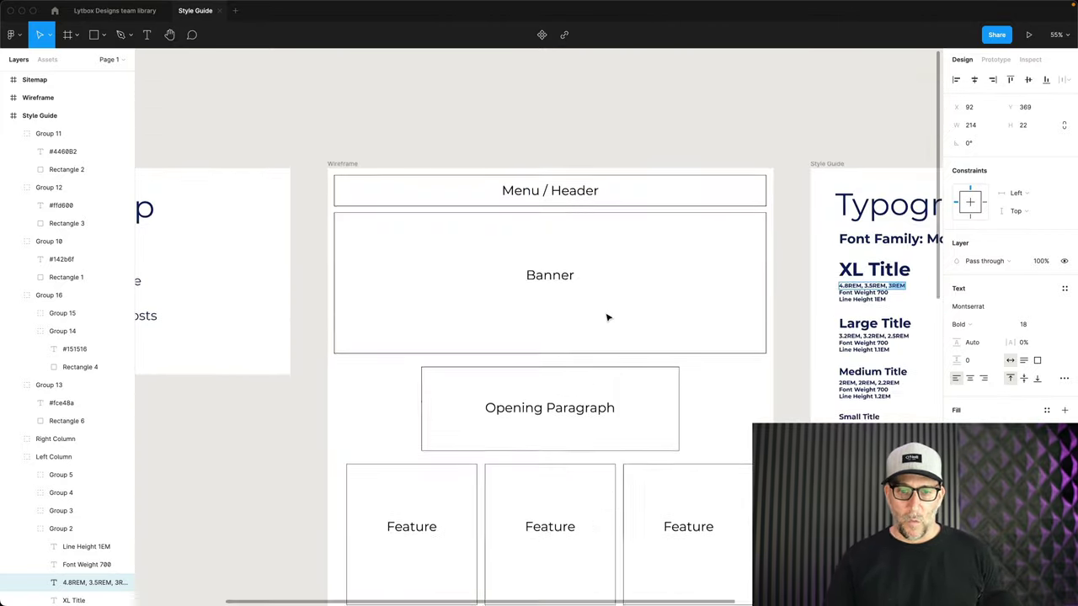
pyautogui.scroll(3, 607, 318)
pyautogui.scroll(-3, 607, 318)
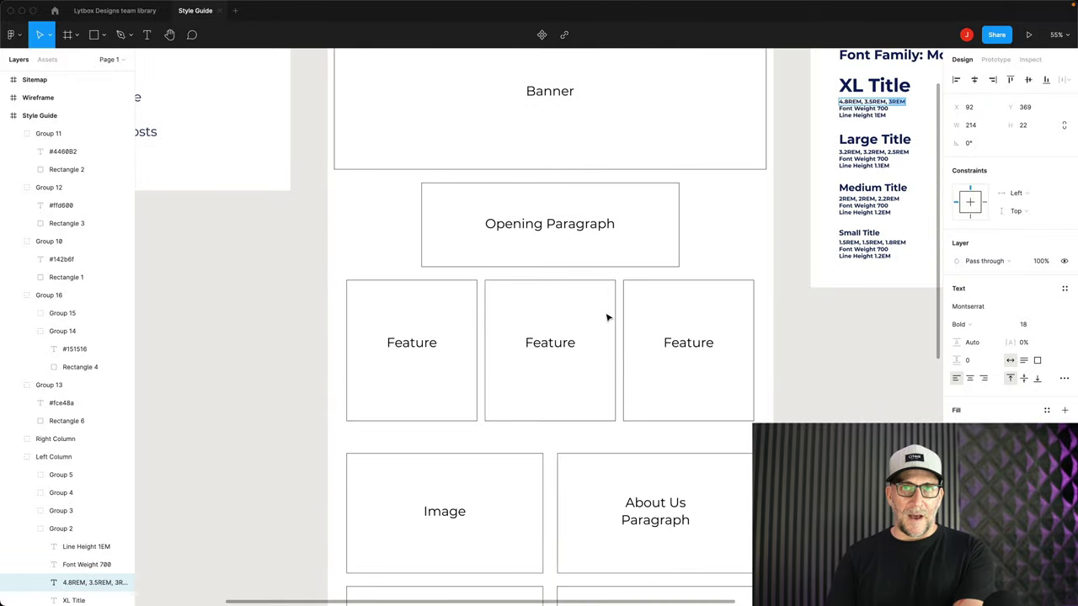
pyautogui.scroll(-5, 608, 317)
pyautogui.scroll(-7, 608, 316)
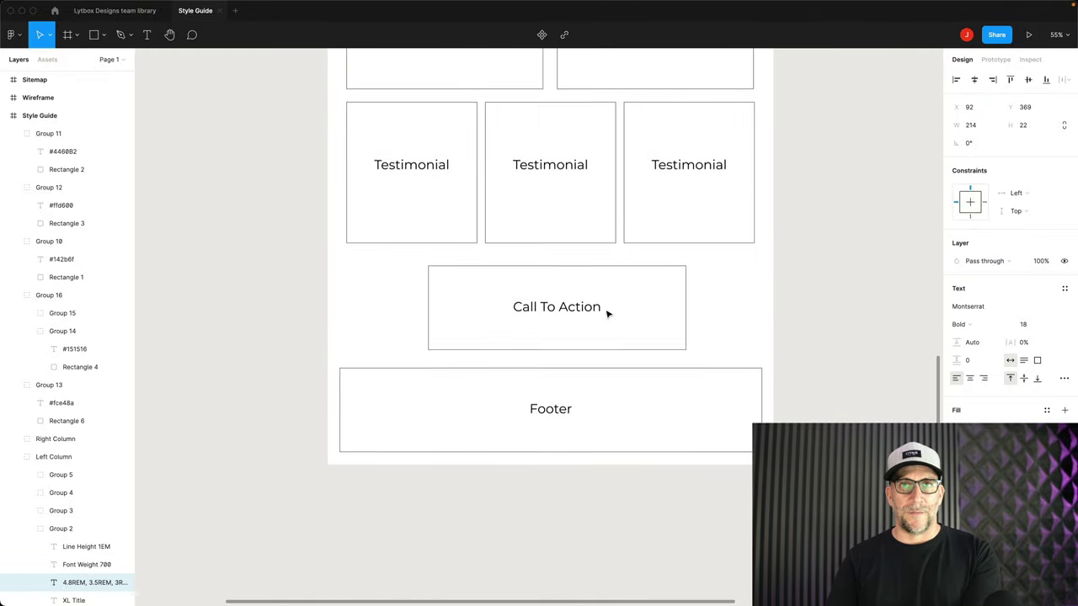
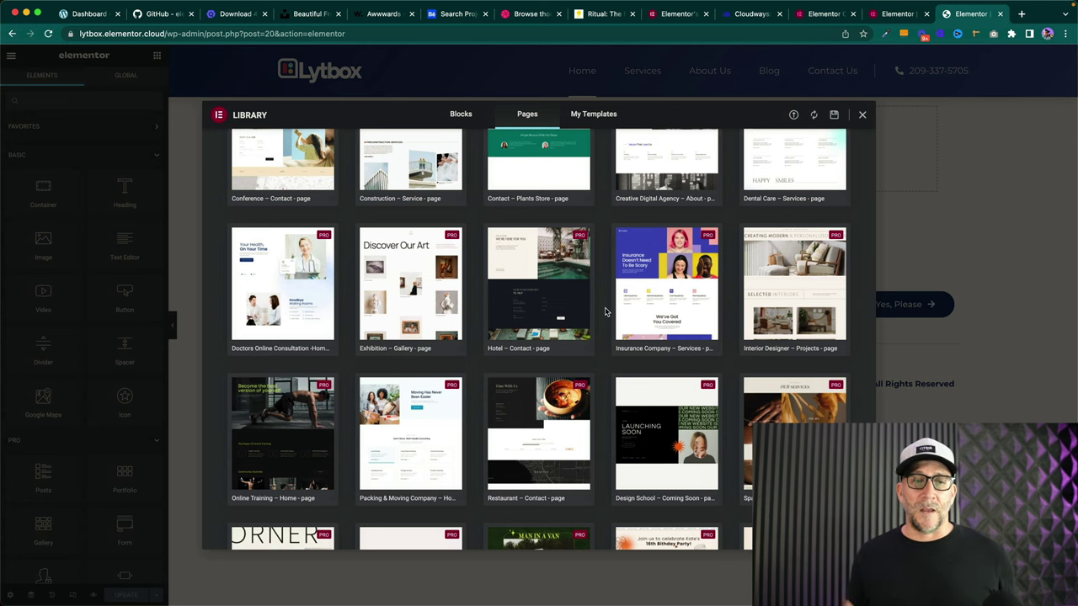
# - Switch back to the Elementor template library and filter its block designs to the Hero category
pyautogui.click(457, 115)
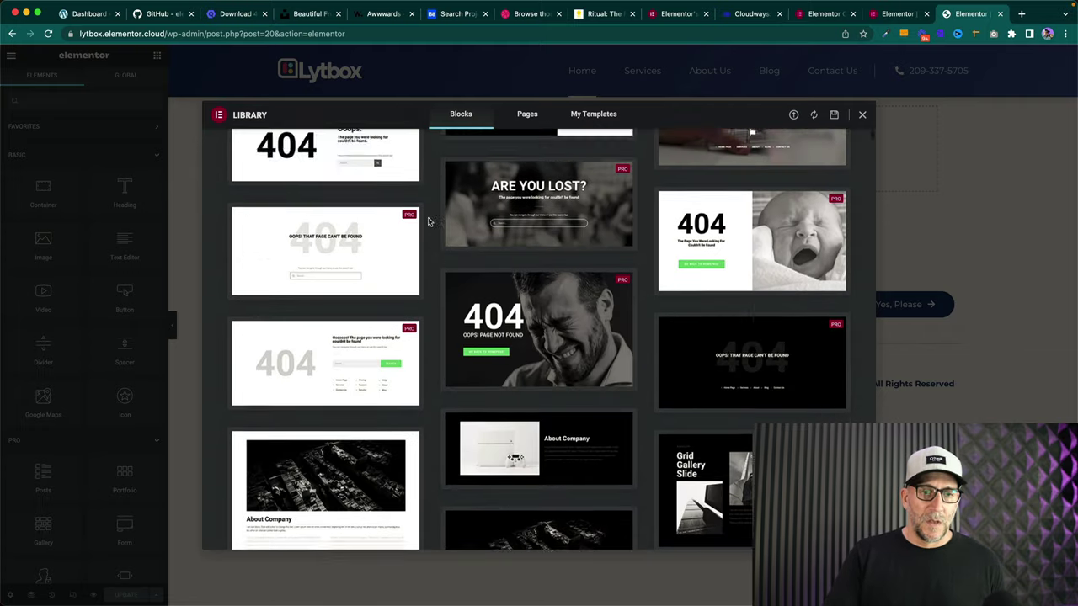
pyautogui.click(282, 153)
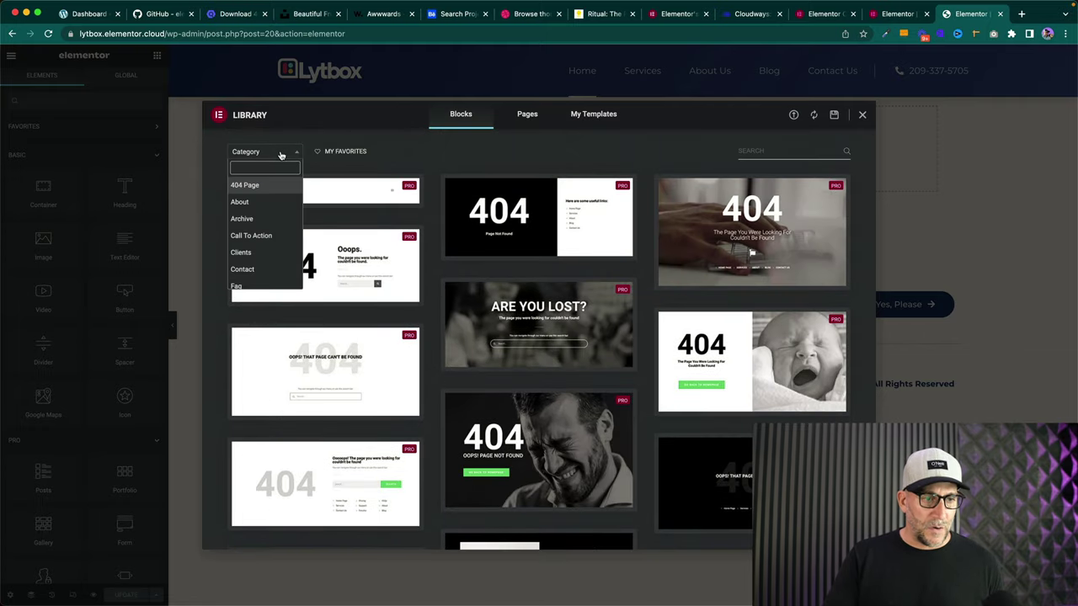
pyautogui.scroll(-3, 261, 210)
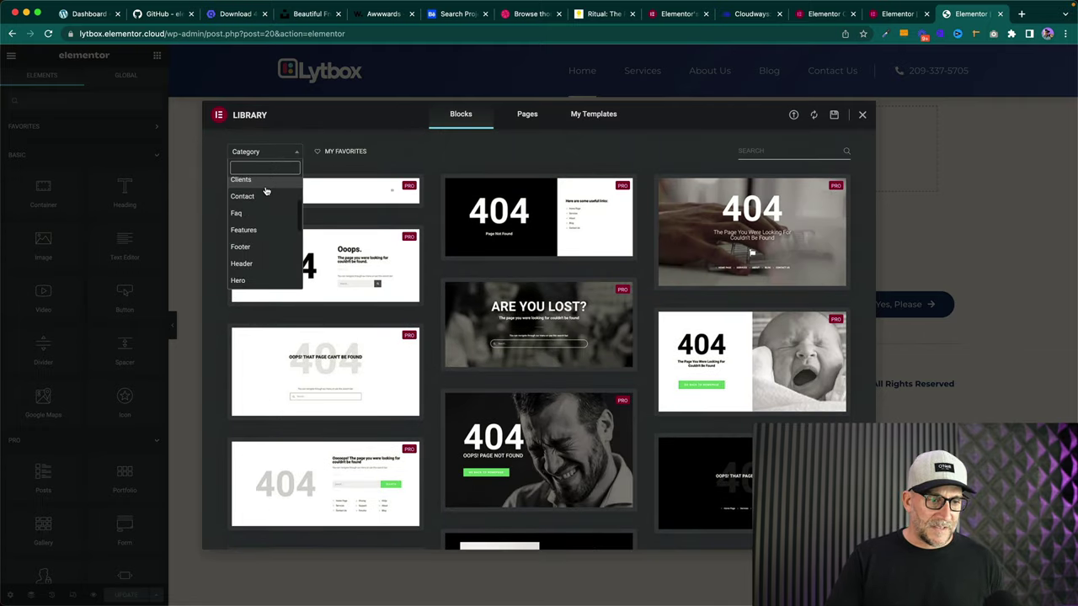
pyautogui.scroll(-1, 257, 223)
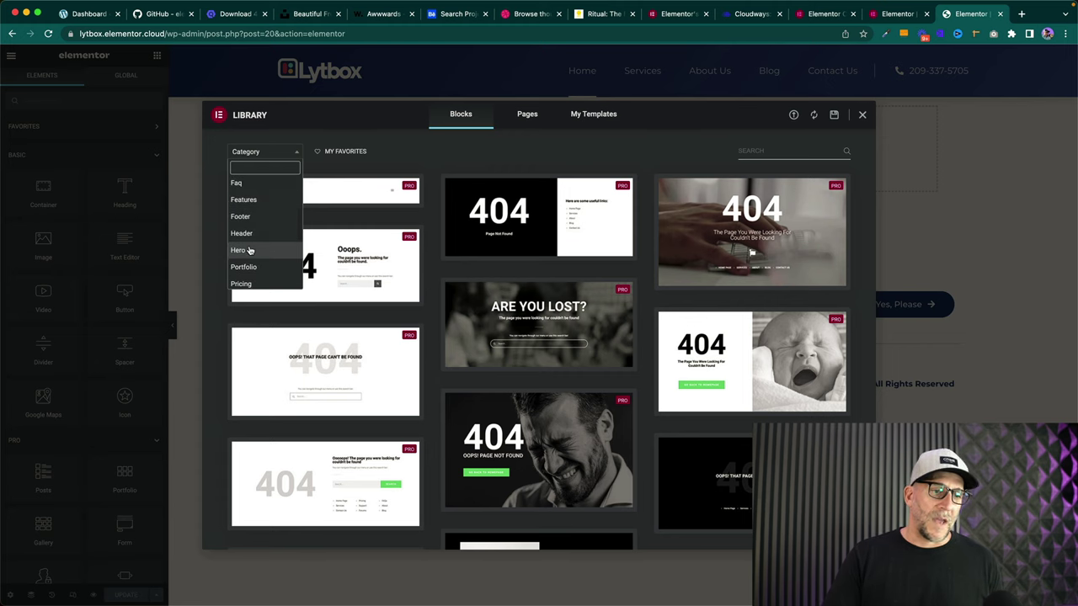
pyautogui.click(240, 250)
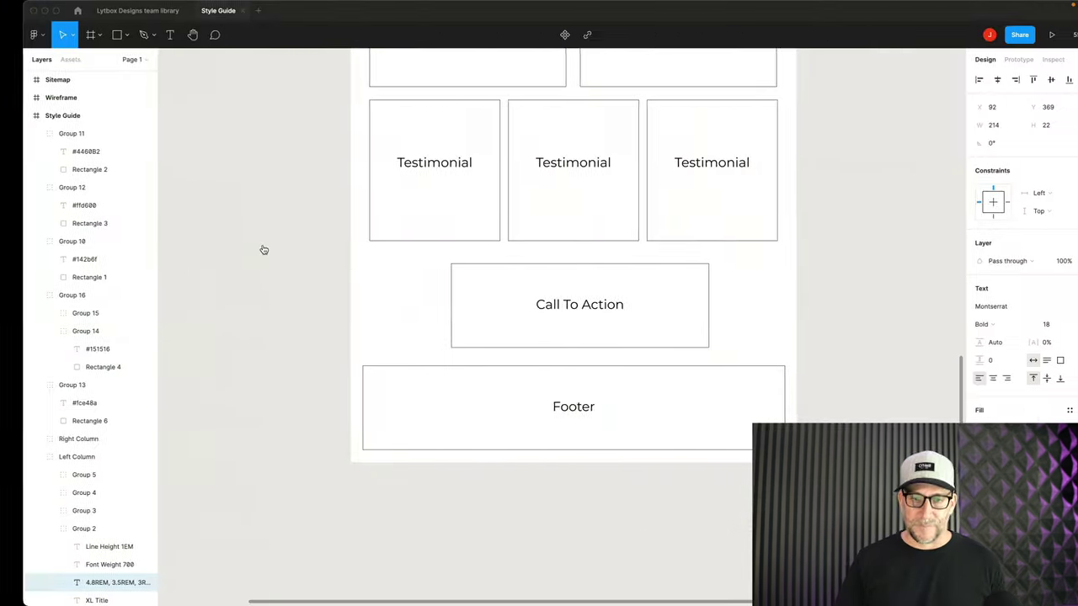
# - Check the banner section of the wireframe in Figma and return to the Elementor template library
pyautogui.hscroll(1, 534, 325)
pyautogui.scroll(5, 534, 325)
pyautogui.scroll(3, 530, 327)
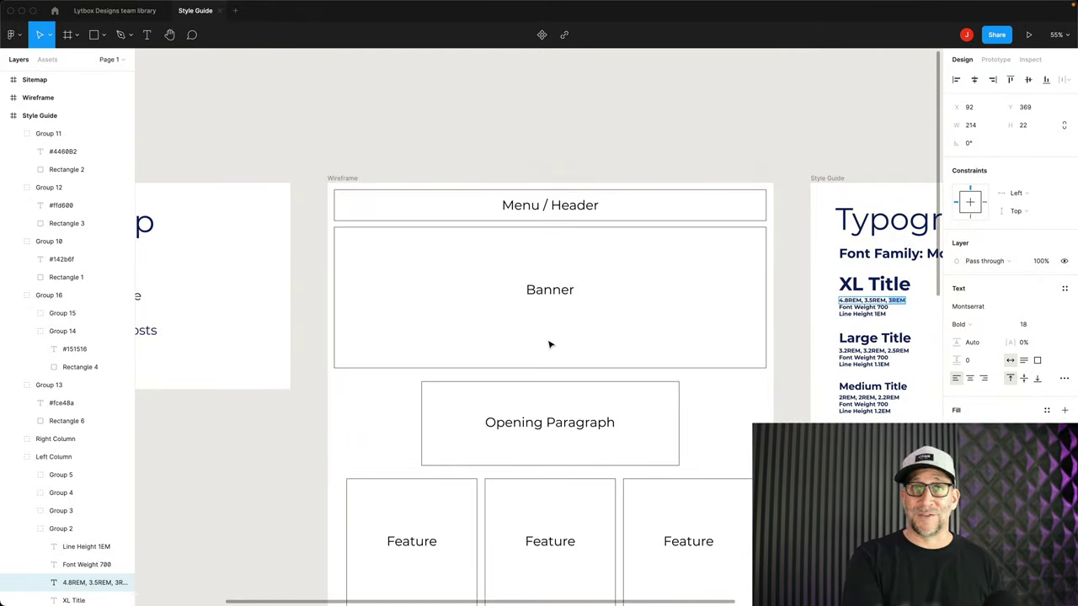
pyautogui.scroll(-2, 582, 355)
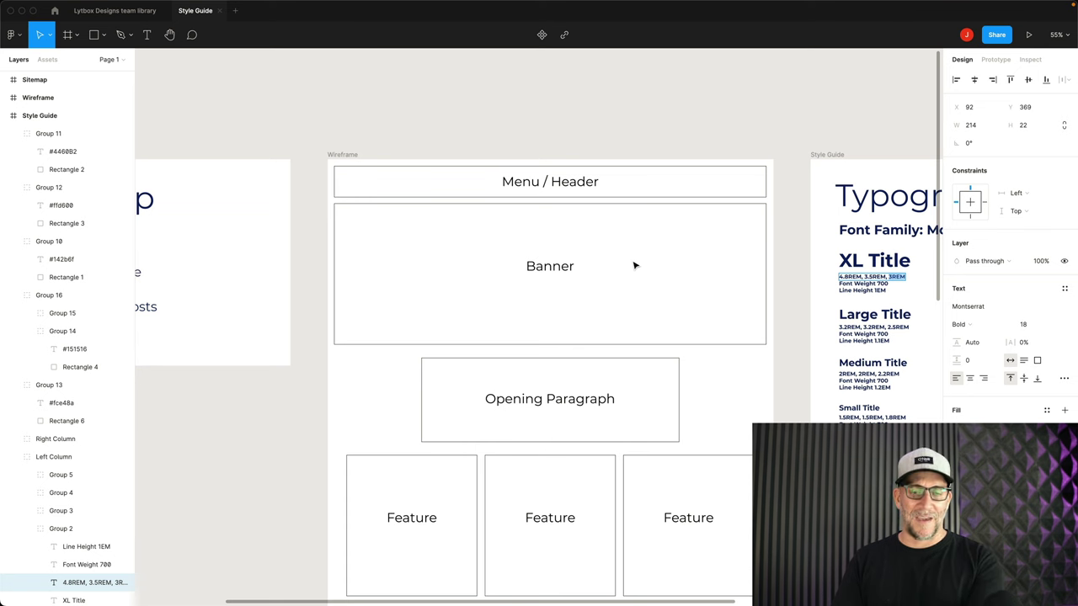
pyautogui.hotkey('ctrl', 'Left')
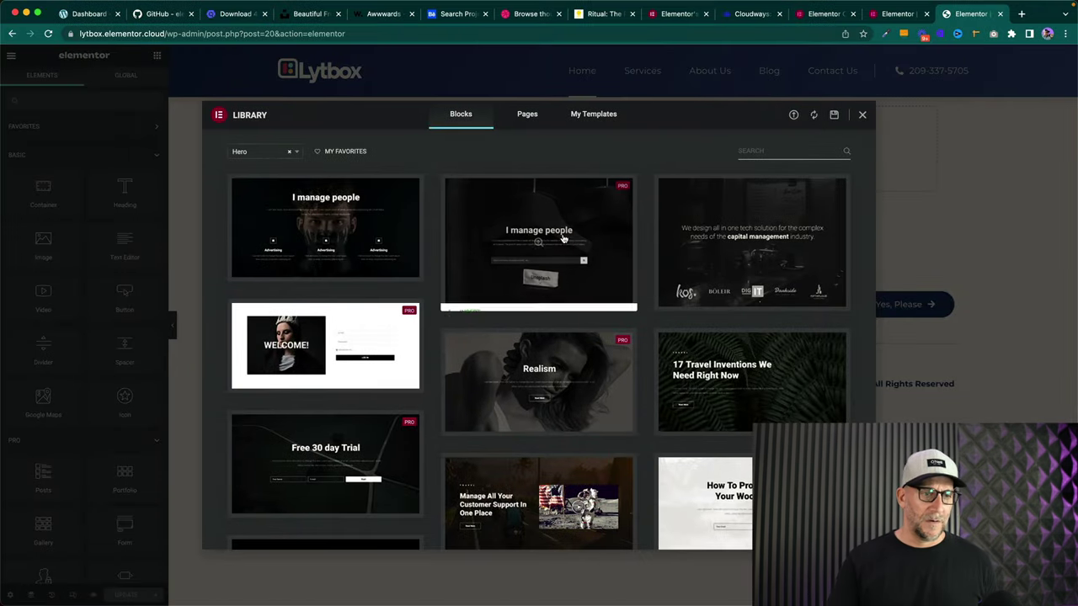
# - Insert the "17 Travel Inventions We Need Right Now" hero block into the Home page
pyautogui.scroll(-2, 584, 243)
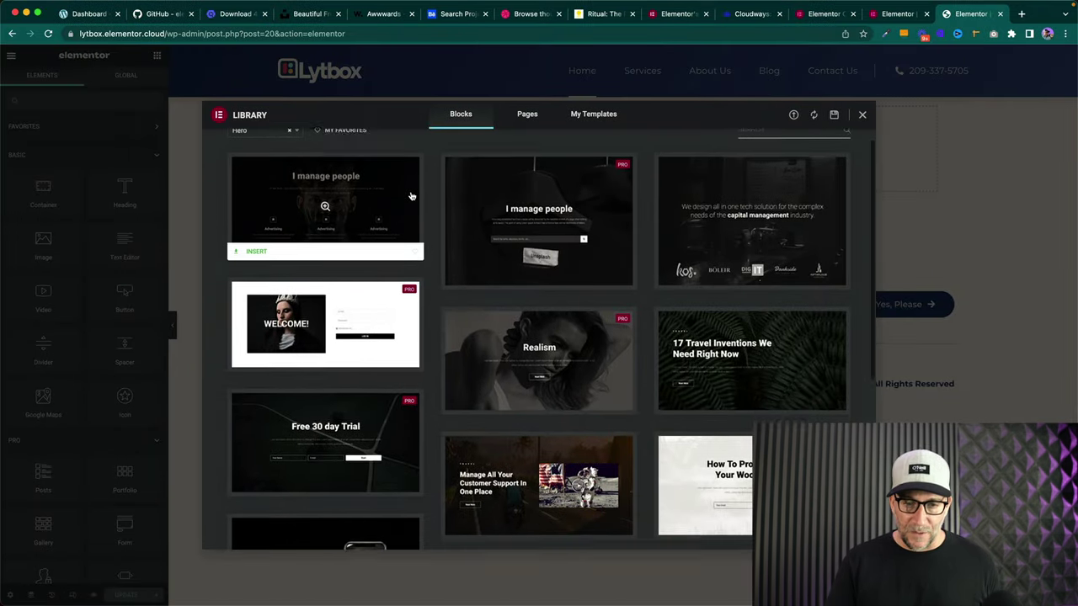
pyautogui.scroll(-1, 650, 324)
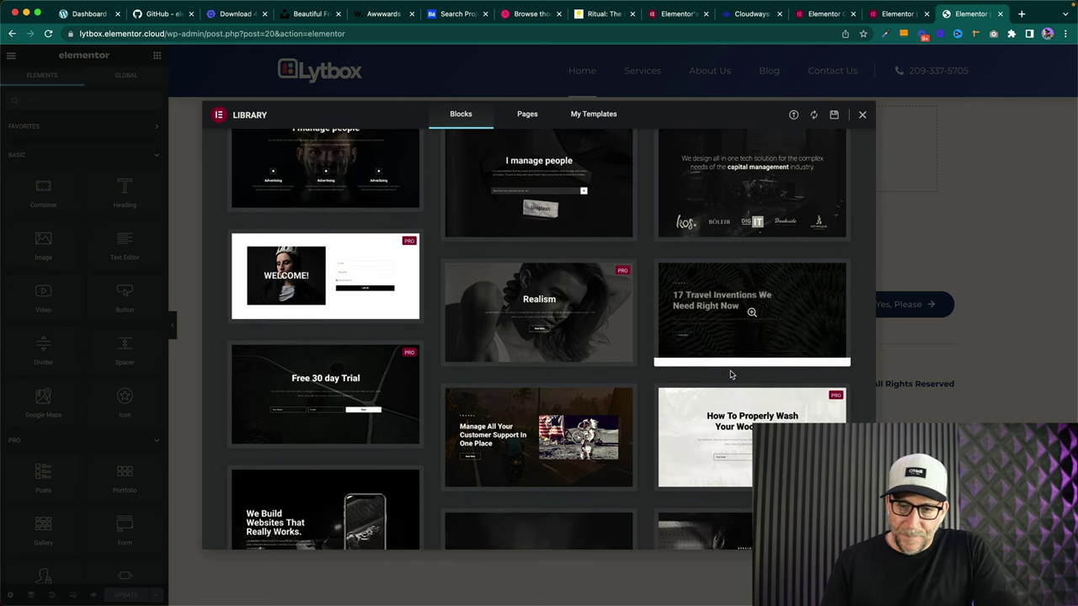
pyautogui.moveTo(698, 351)
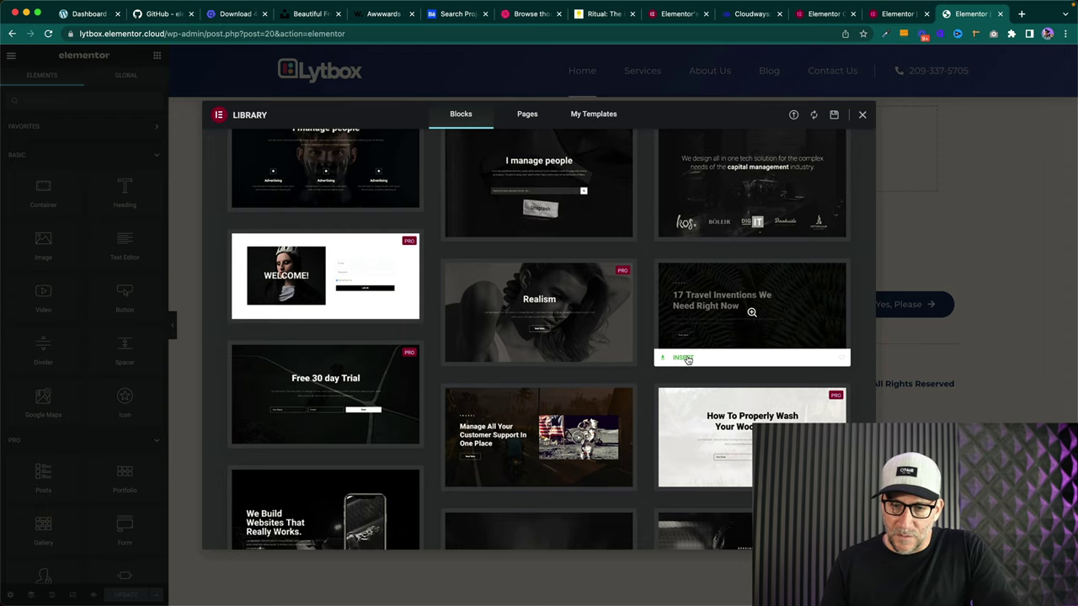
pyautogui.click(688, 358)
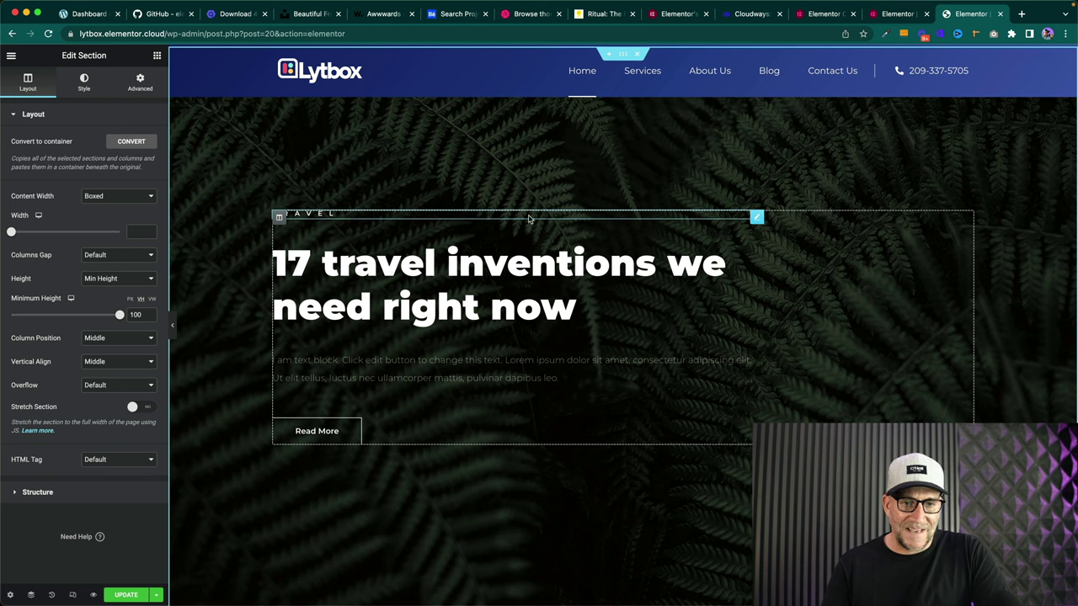
# - Style the small "Travel" heading with the global White color and the global Subheader font
pyautogui.click(757, 218)
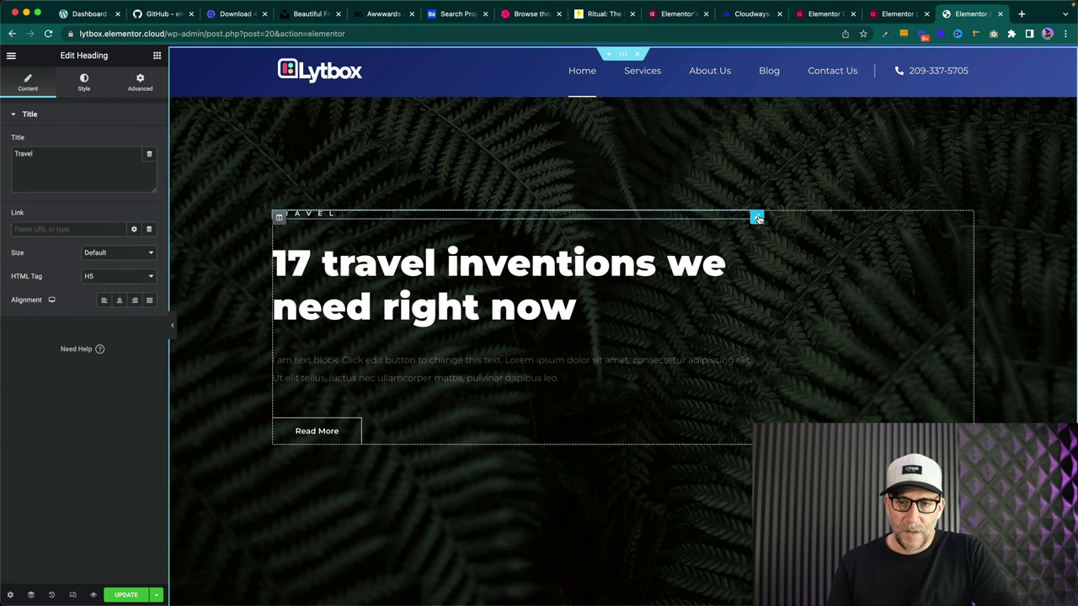
pyautogui.click(84, 81)
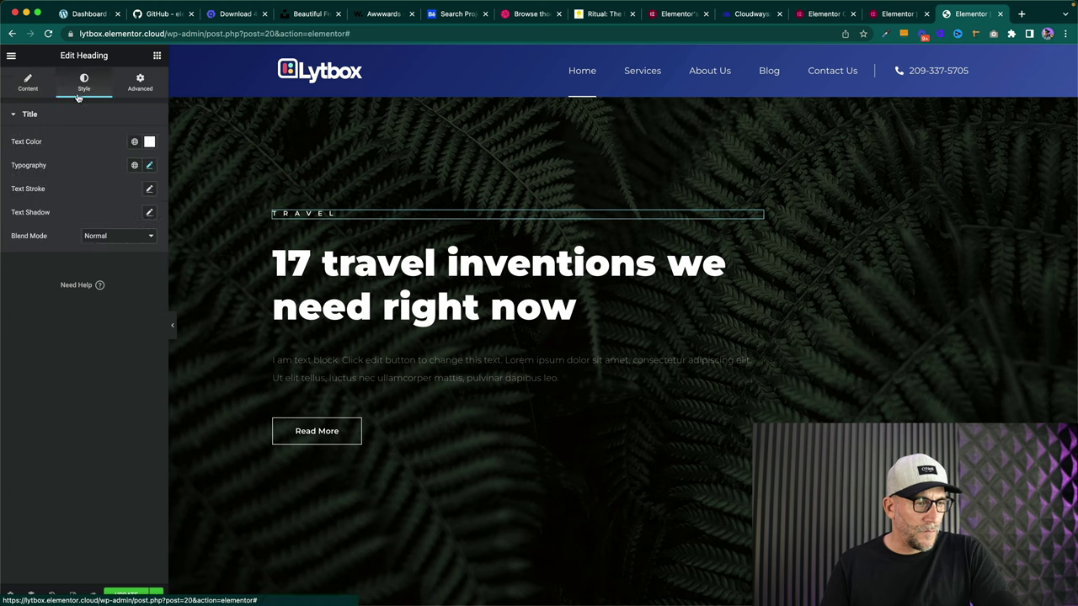
pyautogui.click(134, 141)
pyautogui.click(42, 291)
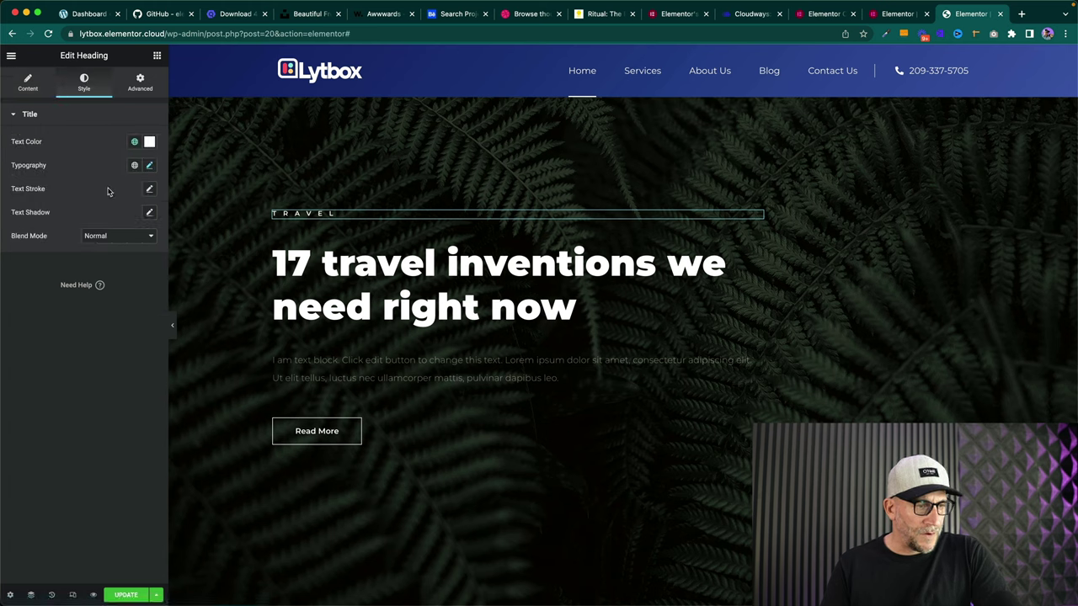
pyautogui.click(133, 165)
pyautogui.scroll(-3, 85, 251)
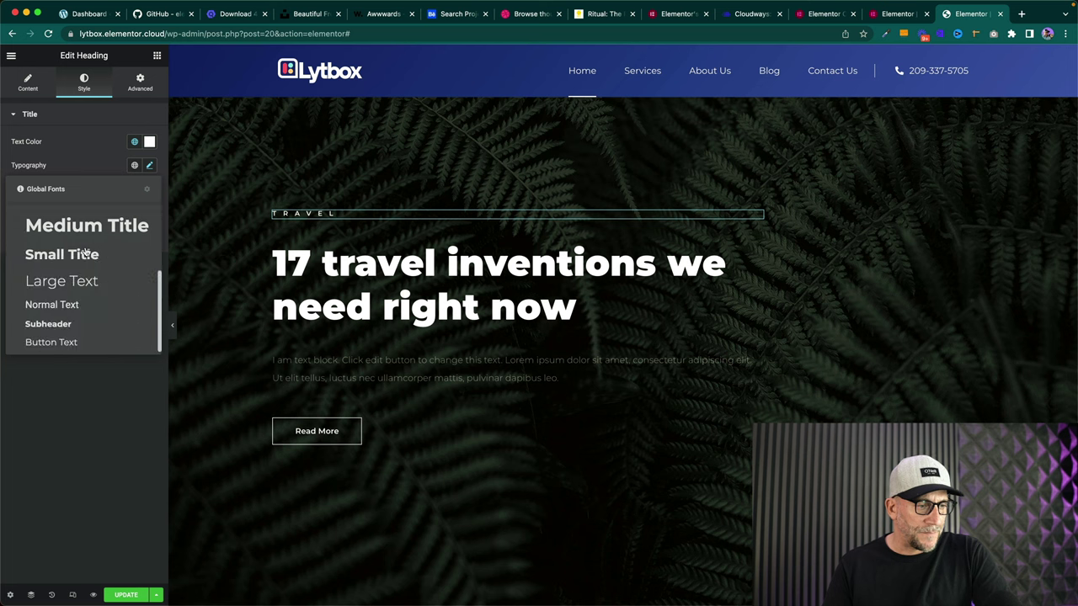
pyautogui.click(72, 325)
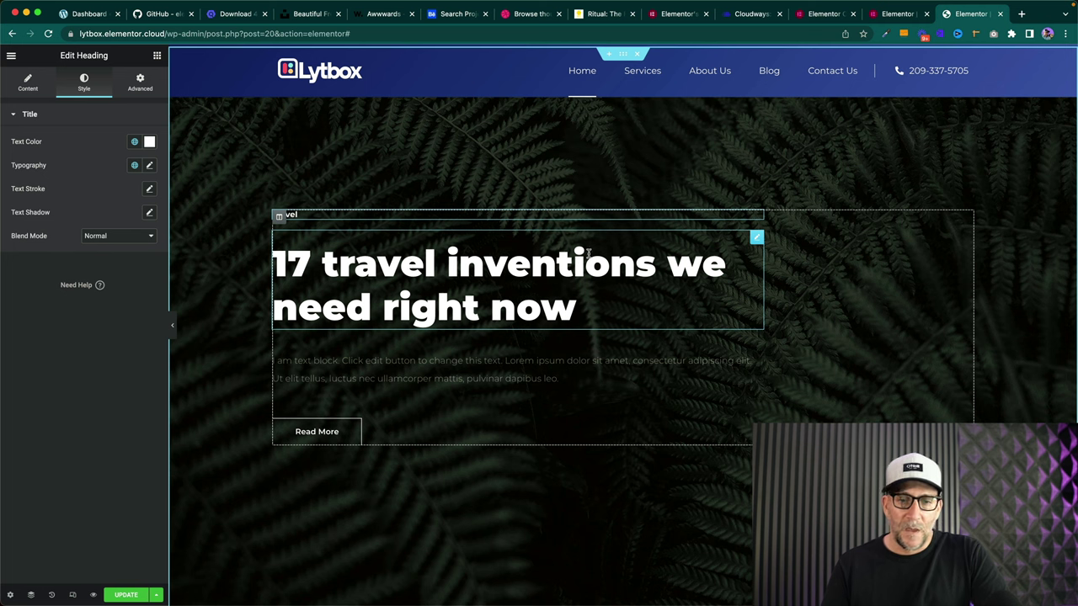
# - Style the "17 travel inventions we need right now" heading with the global White color and the XL Title font
pyautogui.click(756, 238)
pyautogui.click(84, 87)
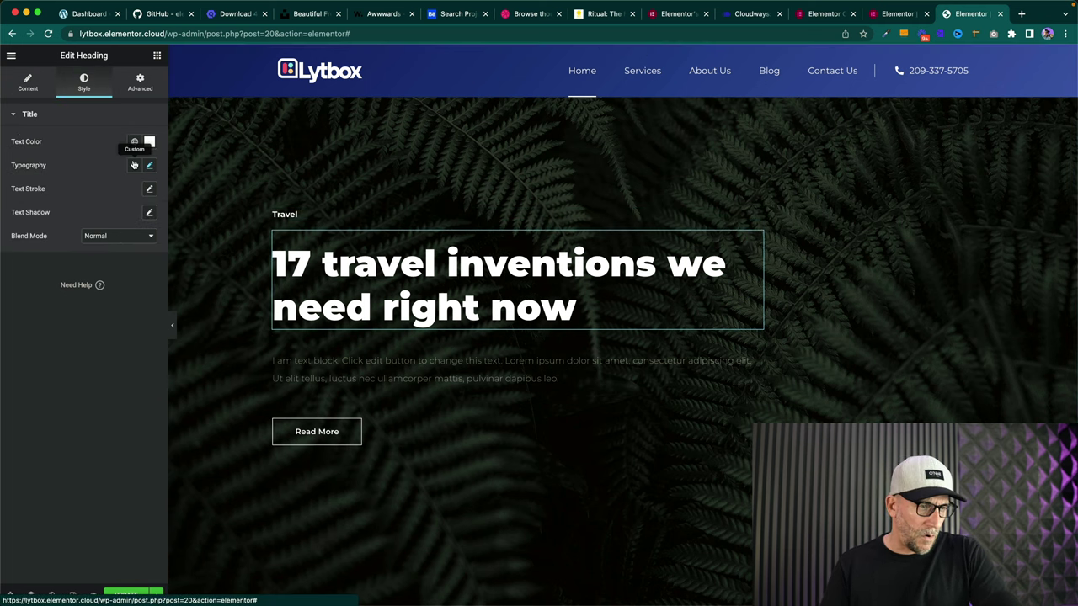
pyautogui.click(134, 142)
pyautogui.click(65, 290)
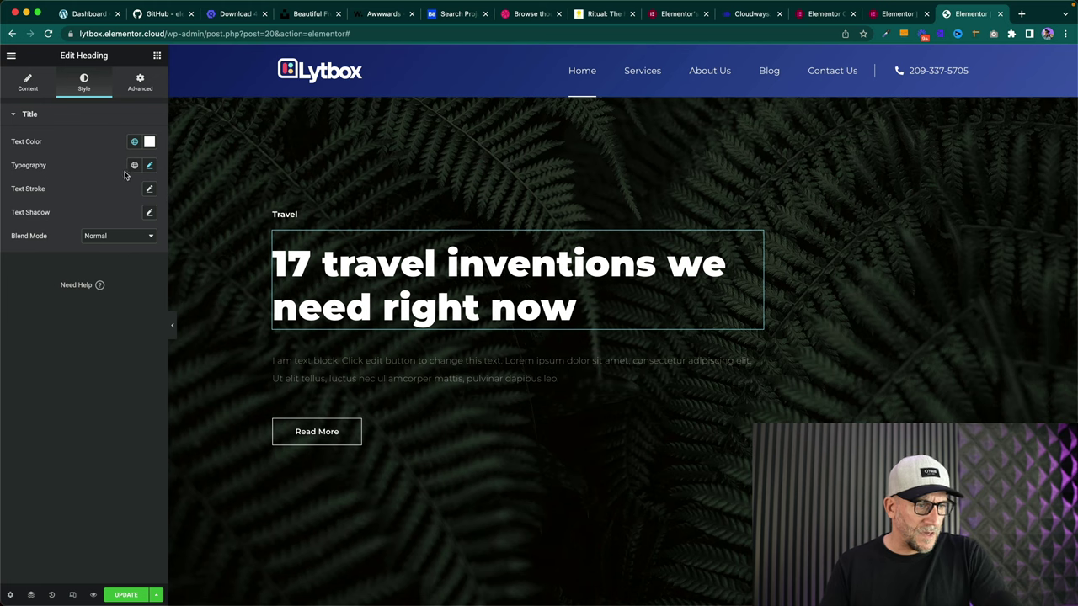
pyautogui.click(134, 165)
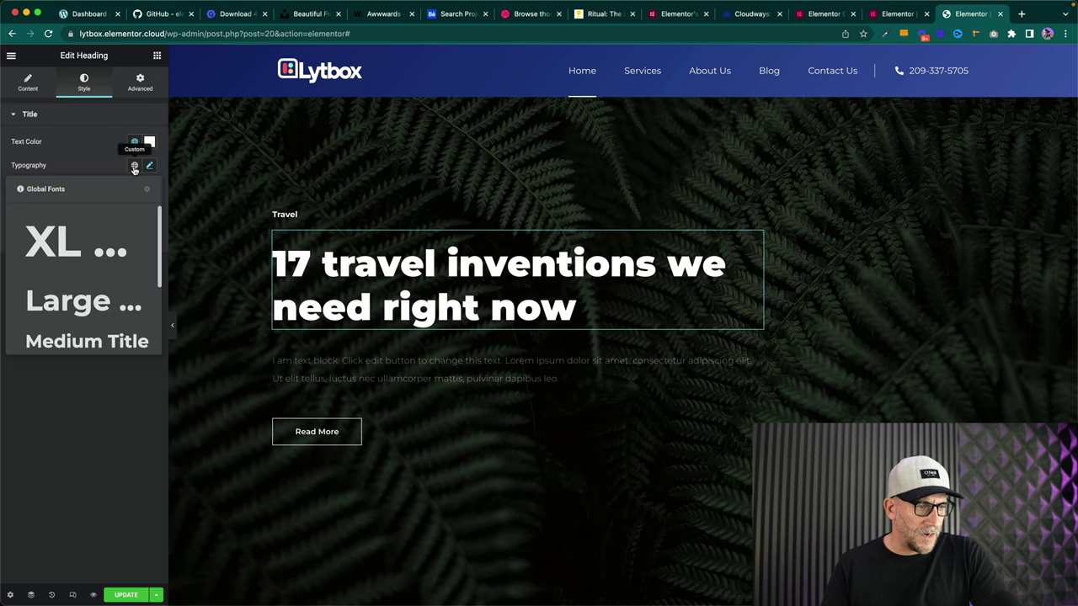
pyautogui.click(71, 236)
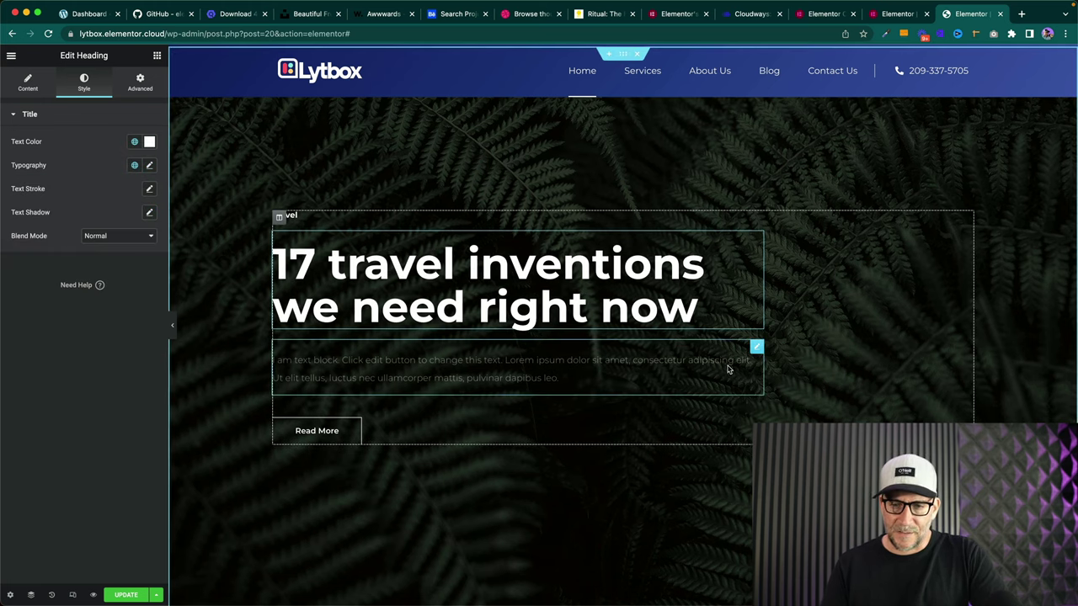
# - Style the hero's paragraph text block with the global White color and the global Normal Text font
pyautogui.click(756, 348)
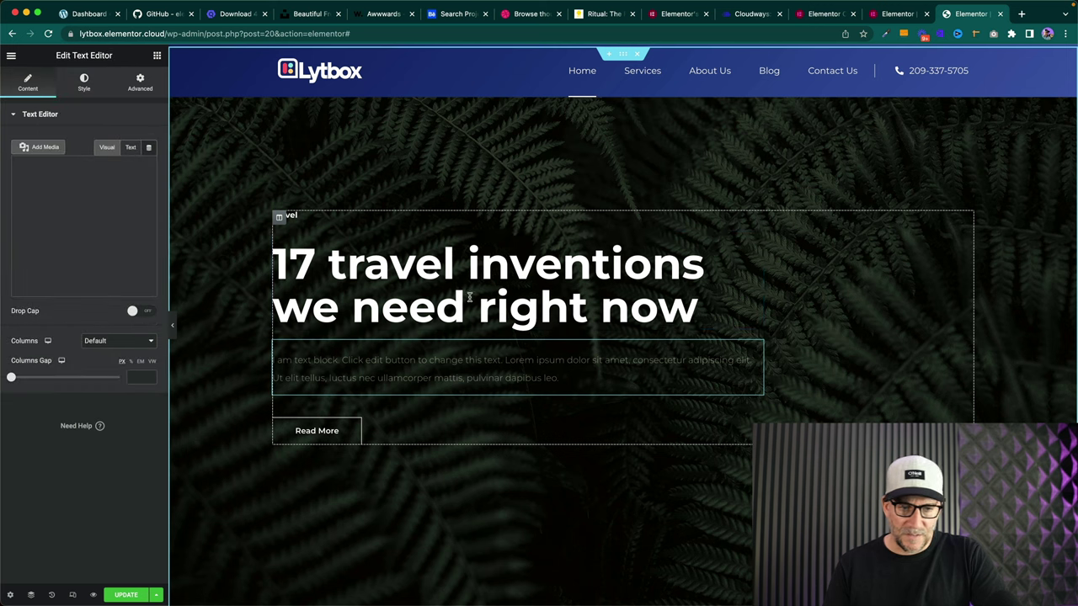
pyautogui.click(83, 82)
pyautogui.click(136, 167)
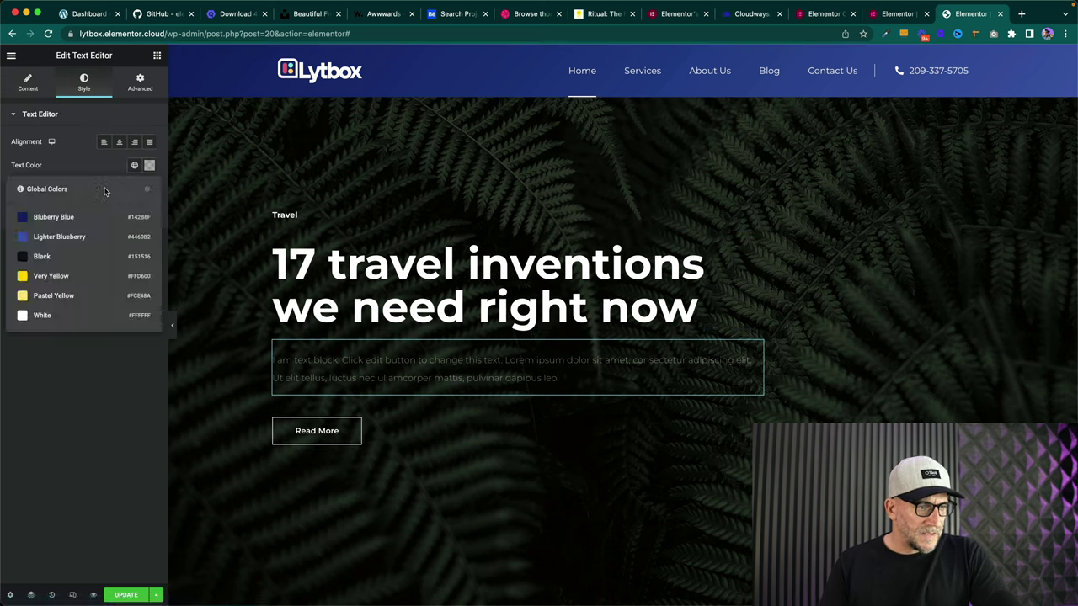
pyautogui.click(45, 315)
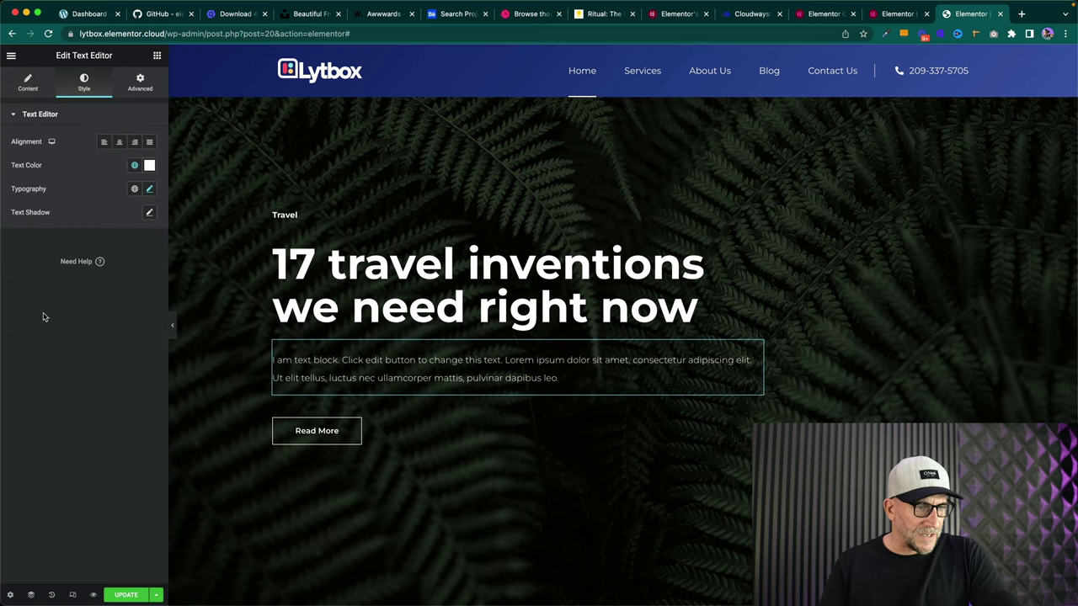
pyautogui.click(134, 189)
pyautogui.scroll(-3, 85, 277)
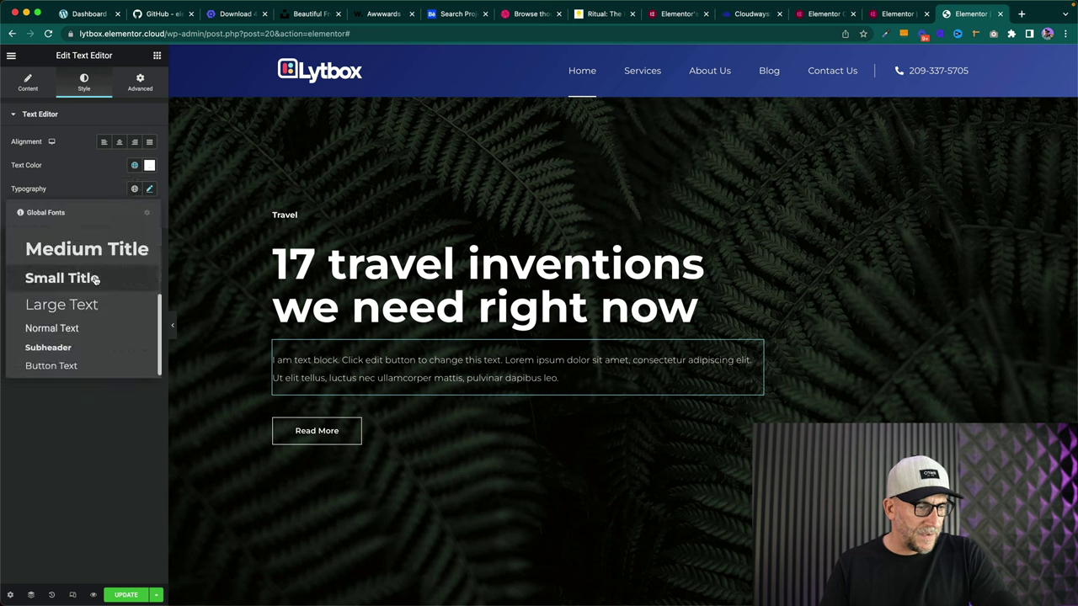
pyautogui.click(80, 328)
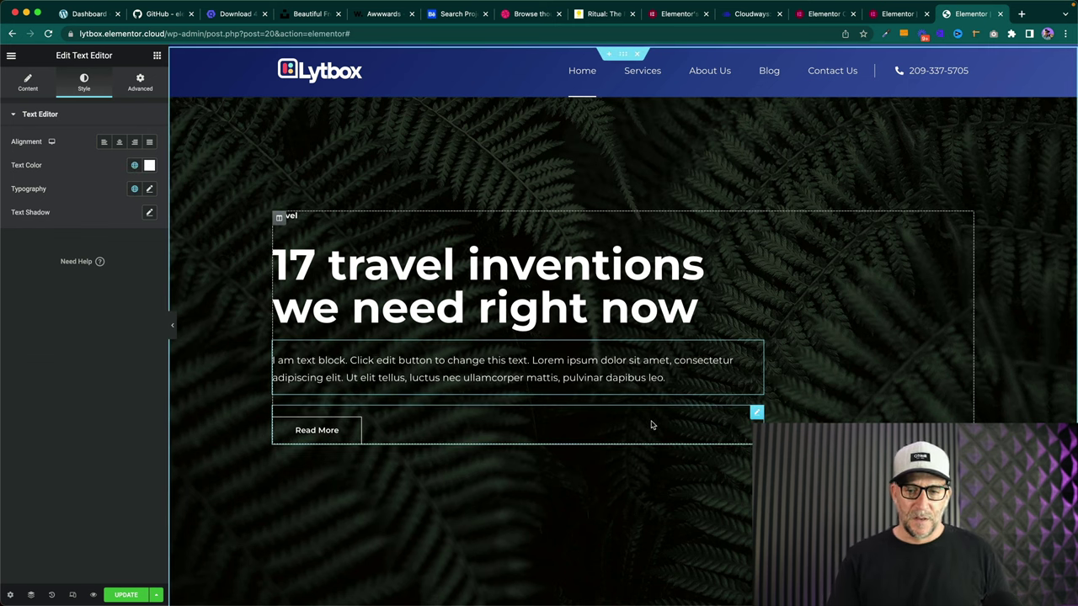
# - Apply the global Button Text font to the hero's Read More button
pyautogui.click(317, 431)
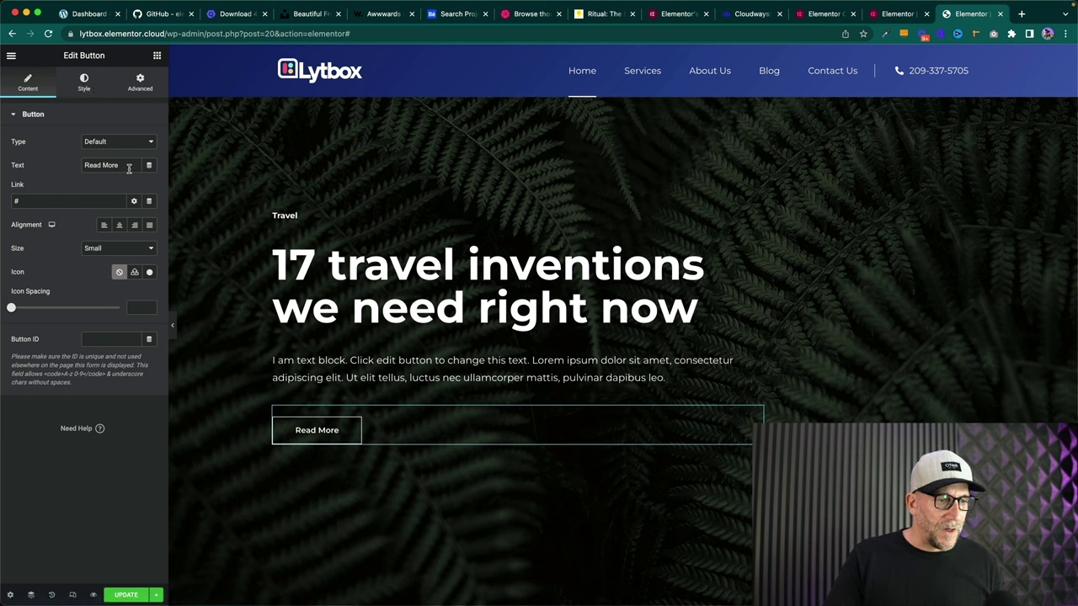
pyautogui.moveTo(130, 166); pyautogui.dragTo(82, 165)
pyautogui.moveTo(33, 195); pyautogui.dragTo(11, 200)
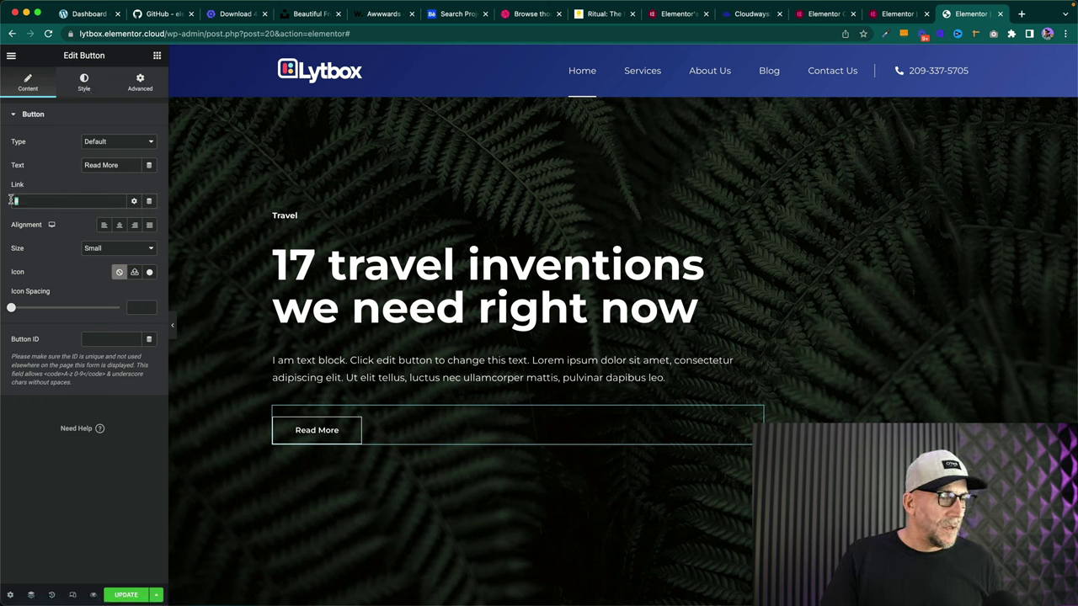
pyautogui.click(97, 181)
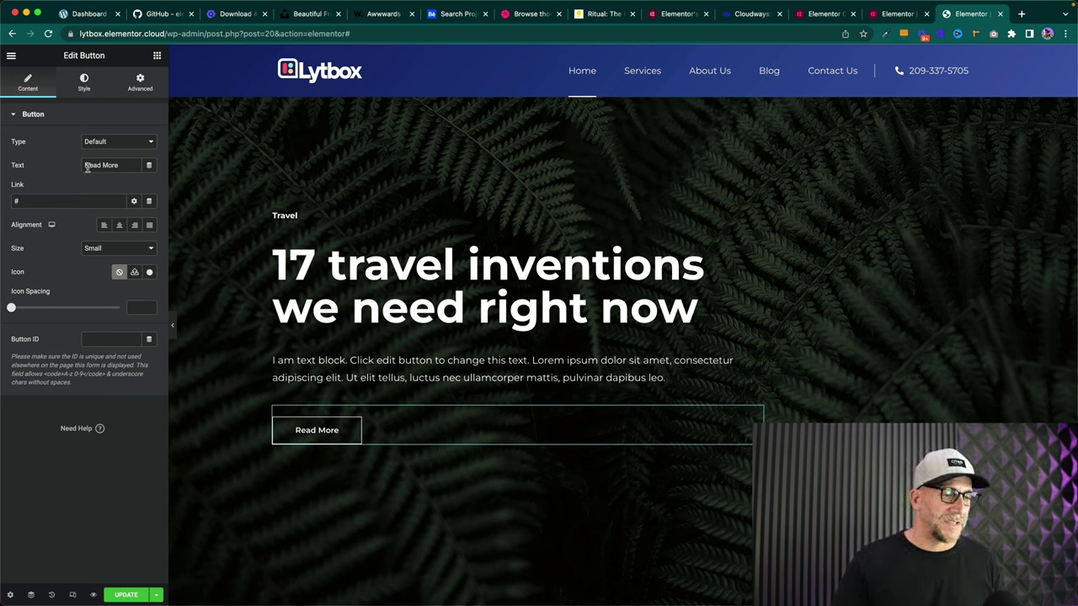
pyautogui.click(84, 90)
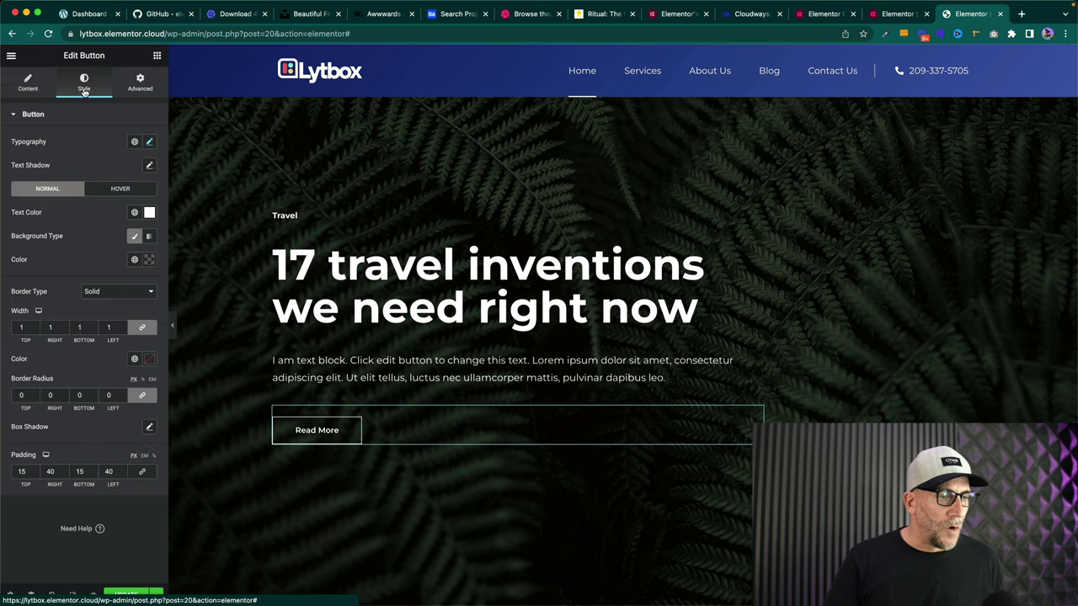
pyautogui.click(135, 142)
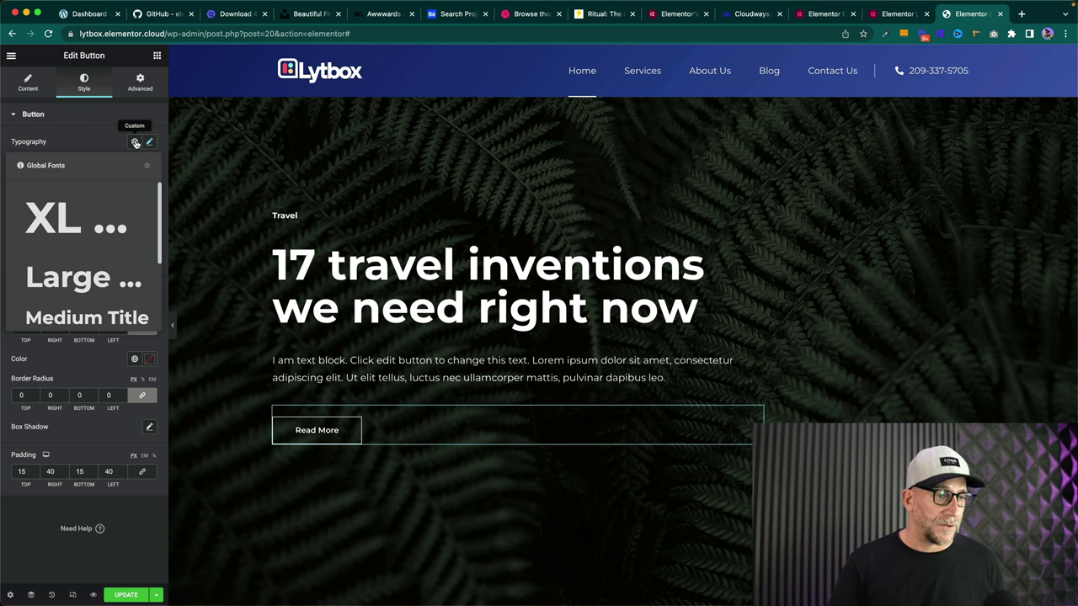
pyautogui.scroll(-3, 99, 235)
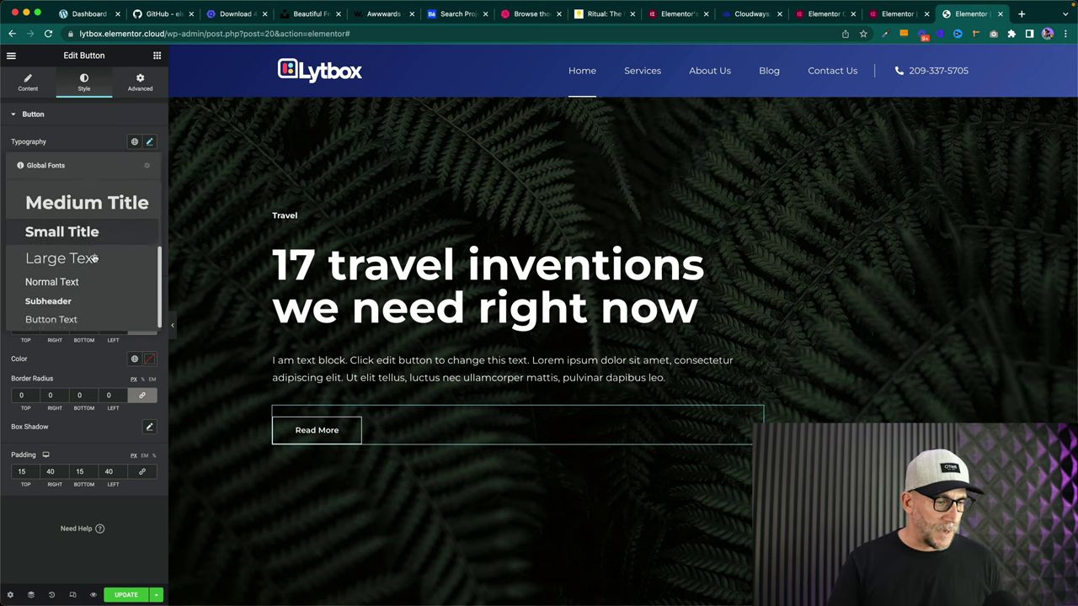
pyautogui.click(71, 315)
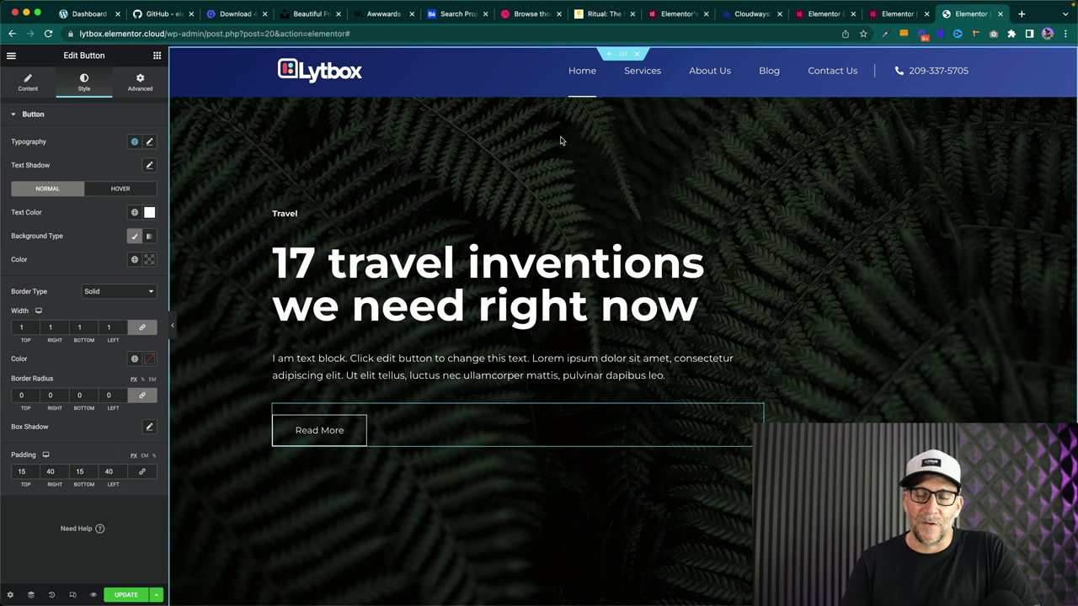
# - Switch to Figma to check the Button Text specification in the style guide, and return to the Elementor editor
pyautogui.press('super+Tab')
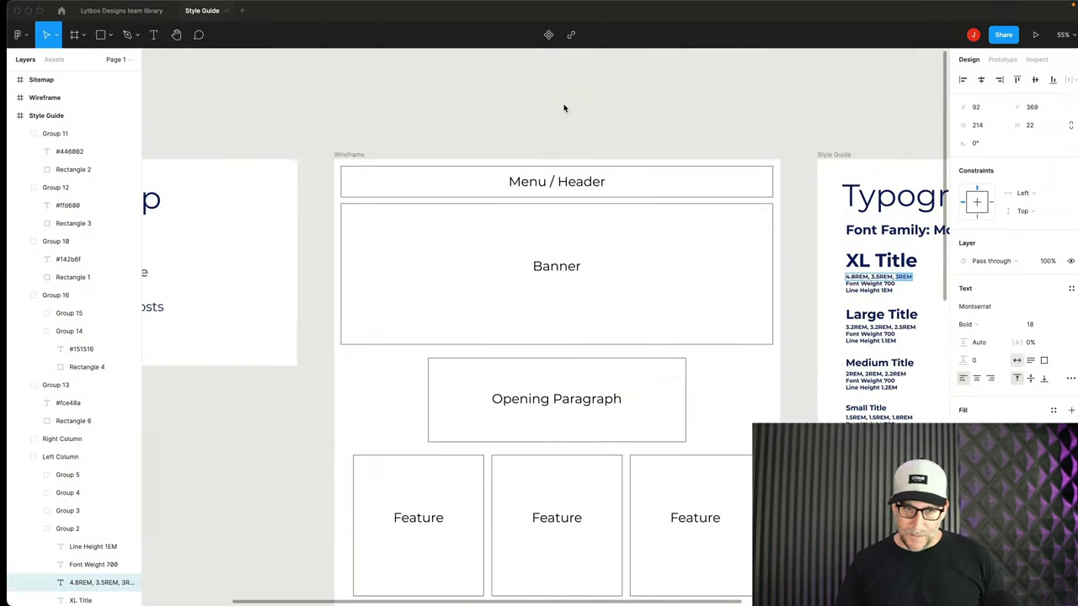
pyautogui.hscroll(5, 778, 202)
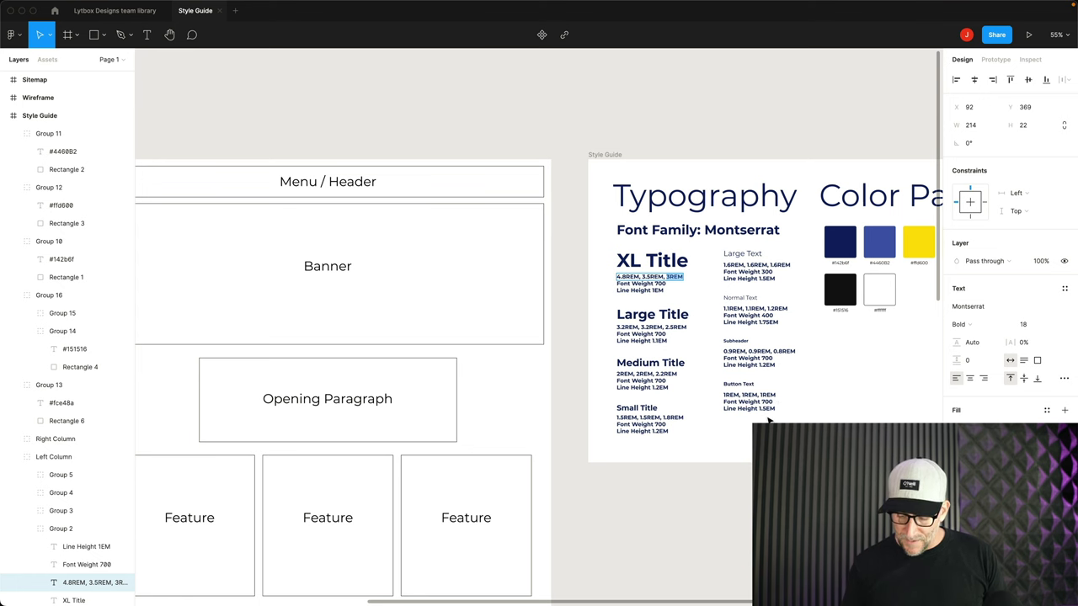
pyautogui.press('super+Tab')
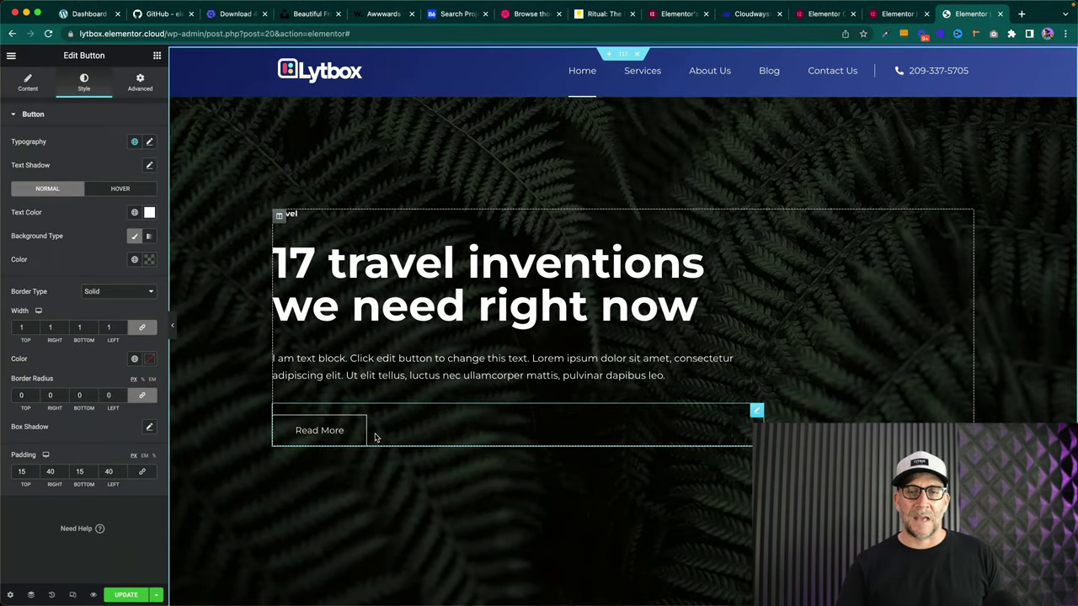
# - Set the weight of the global Button Text font to 700 in the site settings and save the update
pyautogui.click(10, 54)
pyautogui.click(49, 99)
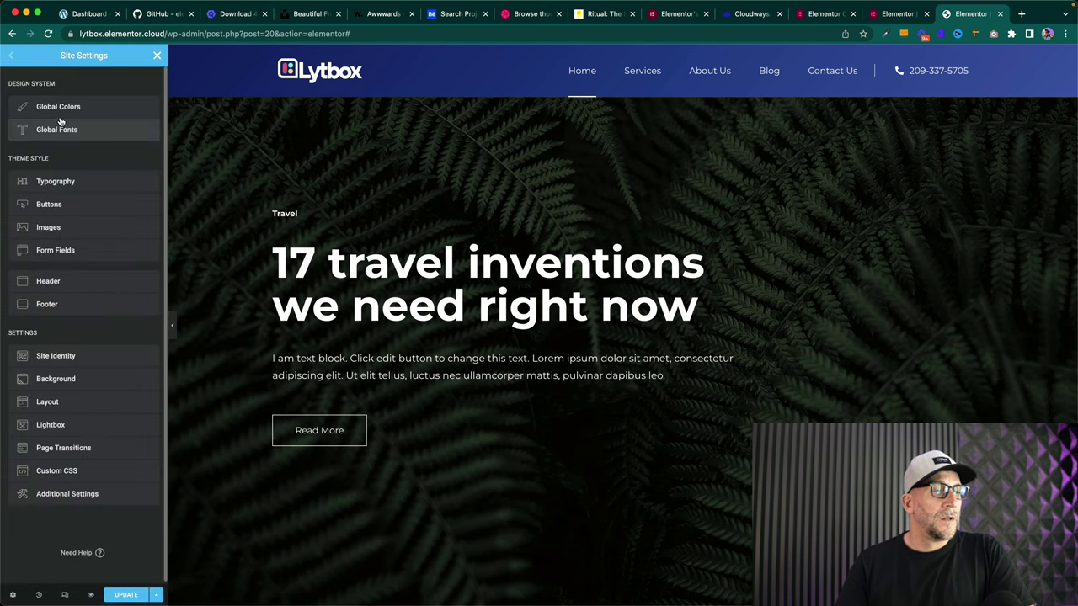
pyautogui.click(61, 128)
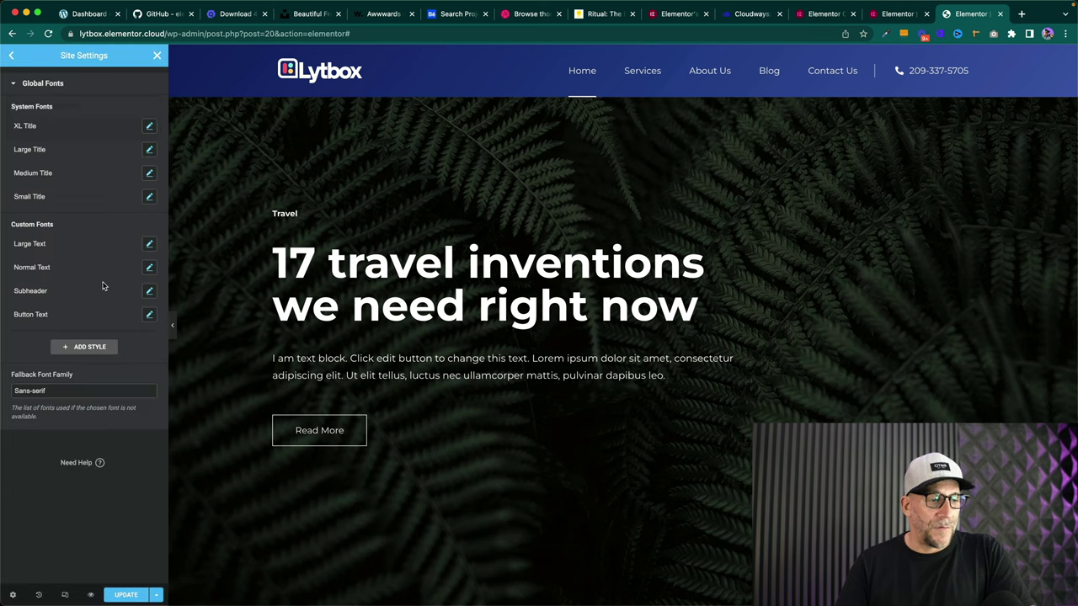
pyautogui.click(150, 316)
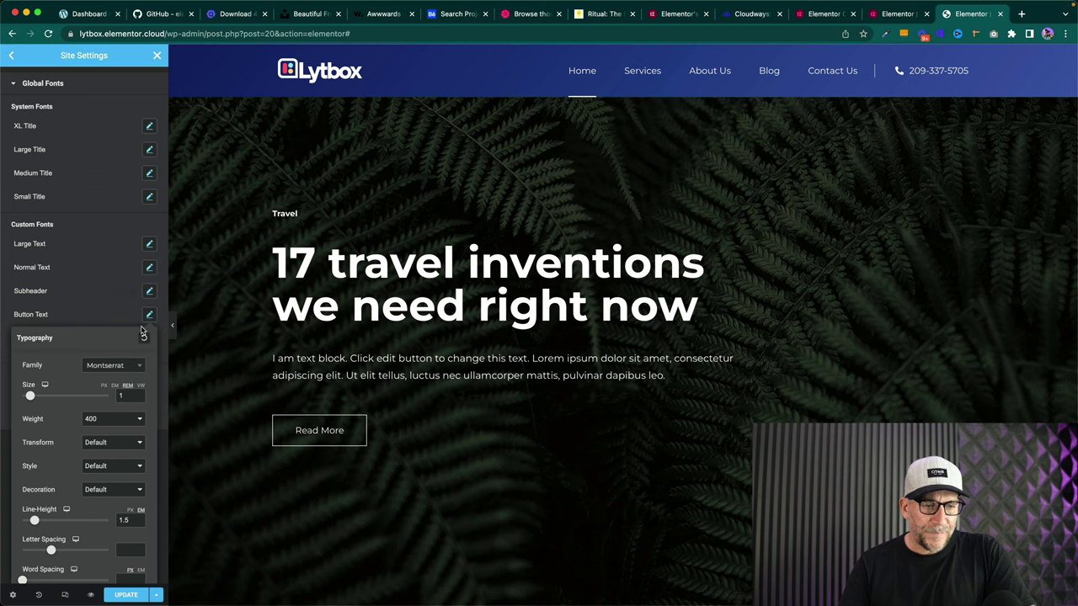
pyautogui.click(123, 423)
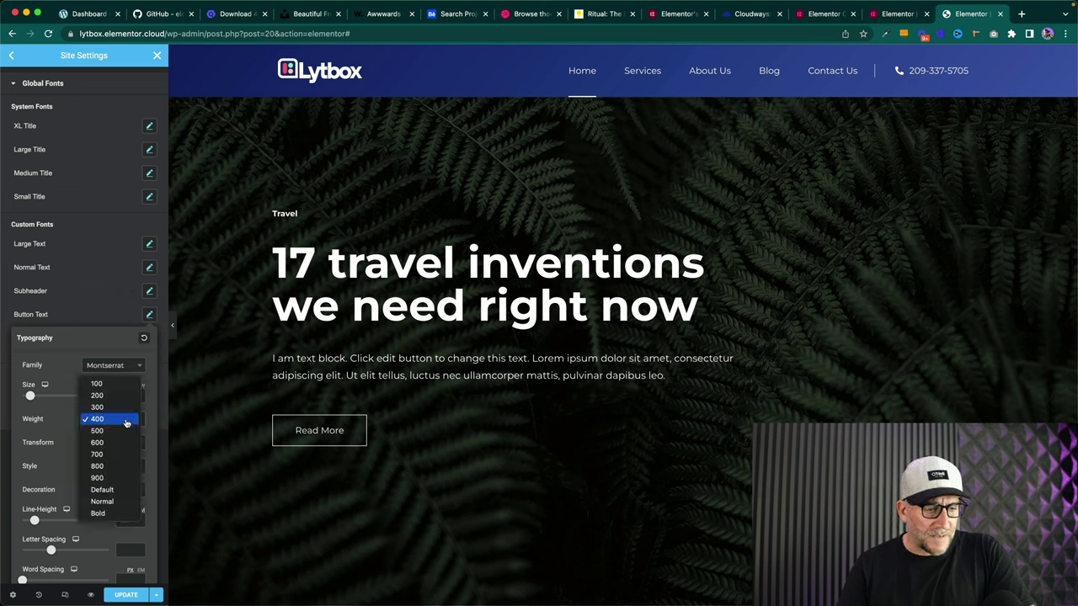
pyautogui.click(123, 455)
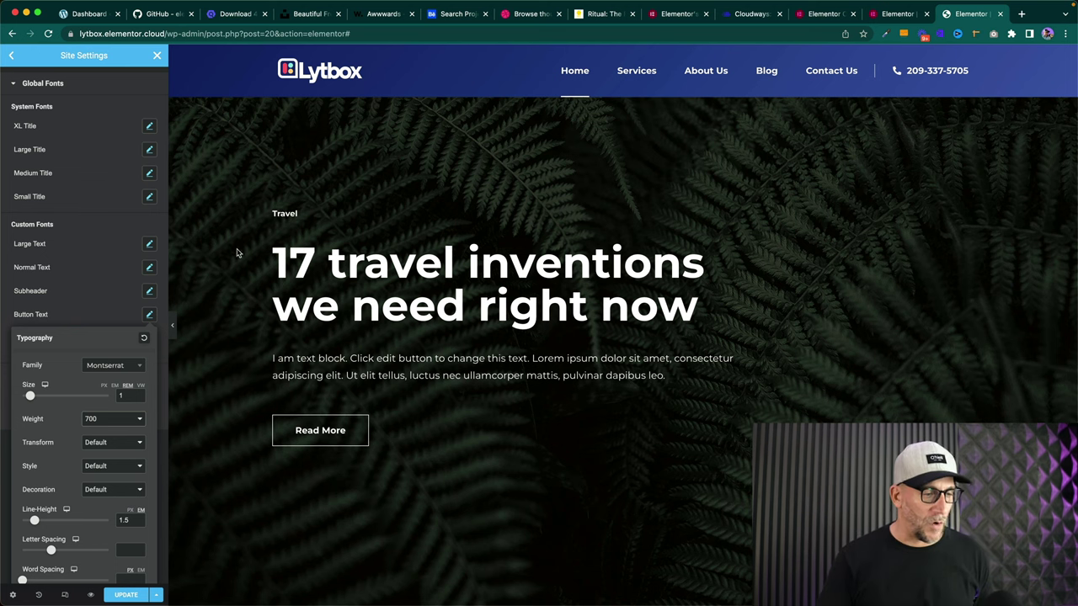
pyautogui.click(67, 305)
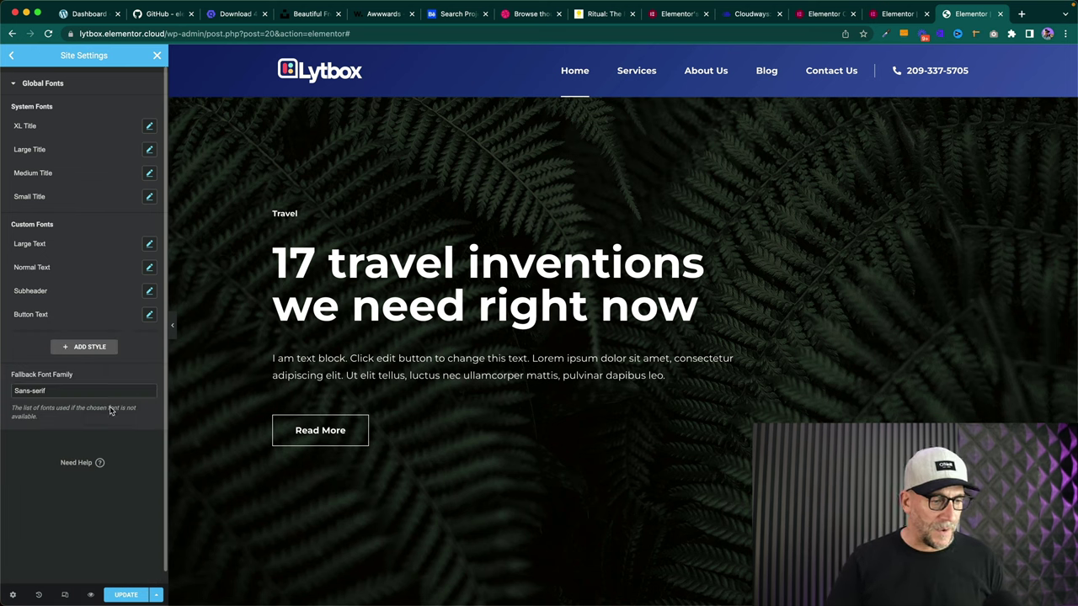
pyautogui.click(126, 594)
# - Review the typography settings of the Large Text, Small Title, Medium Title and Normal Text global fonts
pyautogui.click(149, 244)
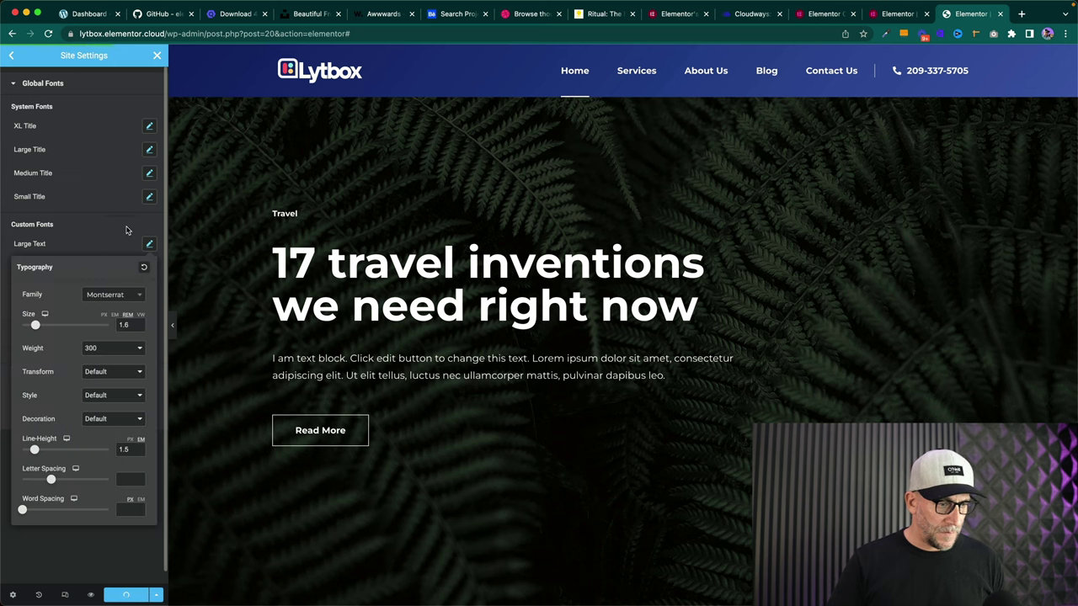
pyautogui.click(96, 225)
pyautogui.click(148, 198)
pyautogui.click(102, 172)
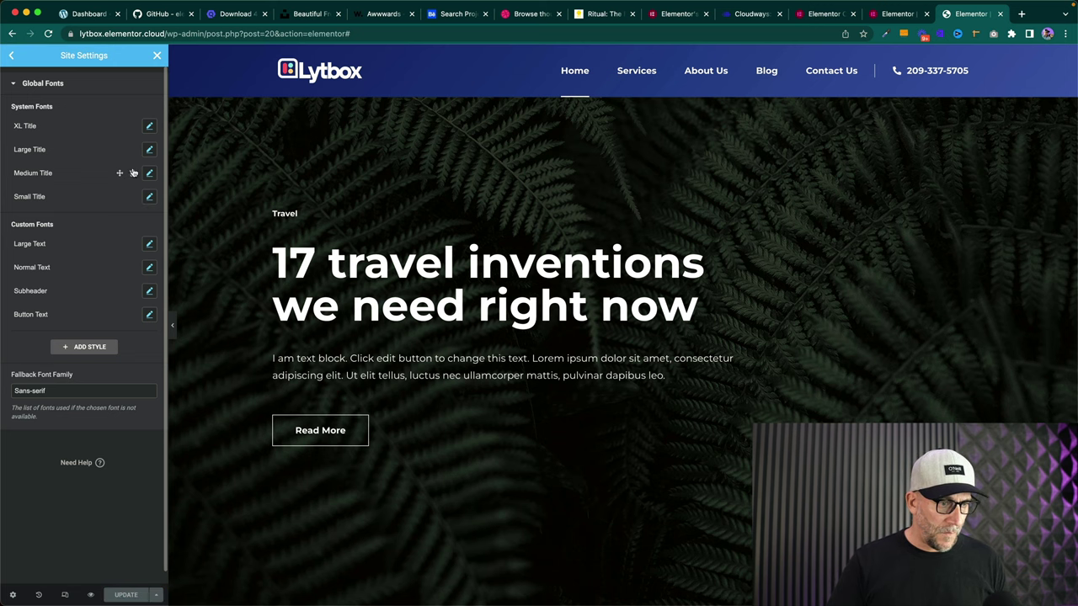
pyautogui.click(149, 174)
pyautogui.click(101, 157)
pyautogui.click(148, 267)
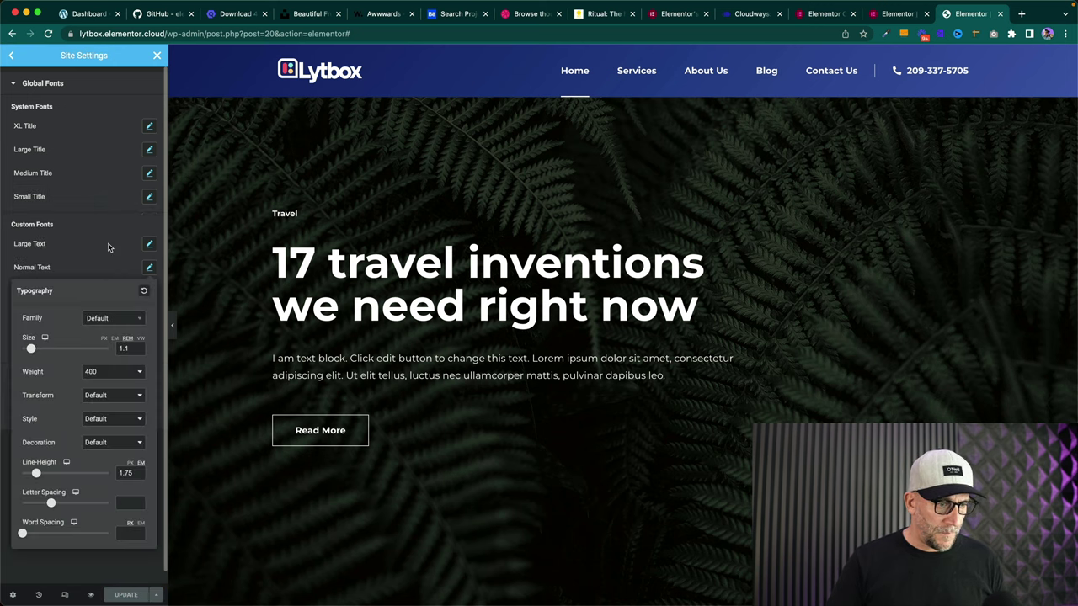
pyautogui.click(95, 244)
# - Set the global Normal Text font family to Montserrat, save the site settings and return to the page editor
pyautogui.click(149, 268)
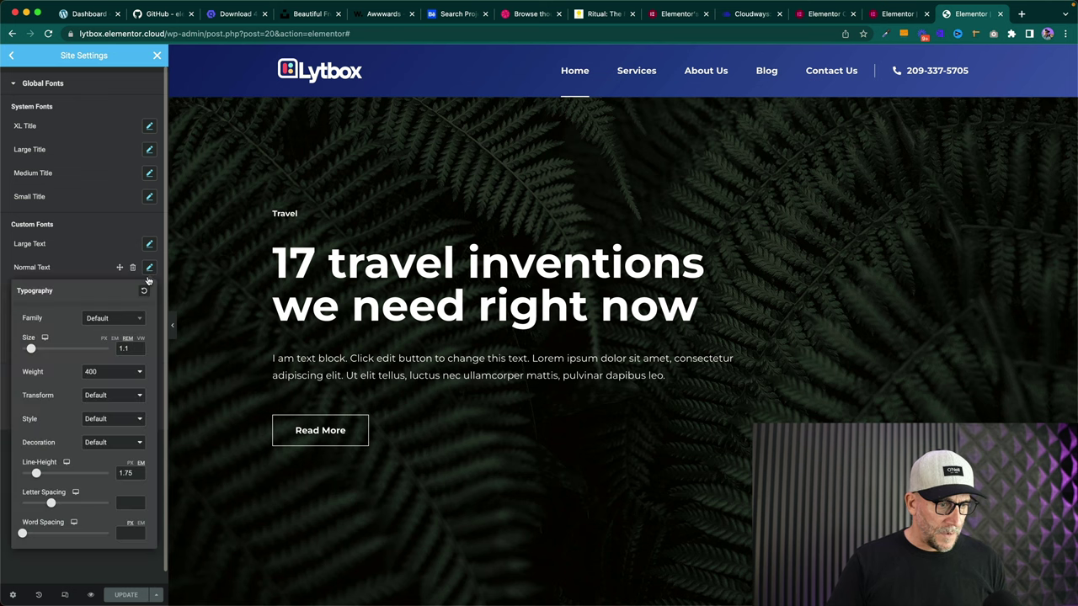
pyautogui.click(120, 318)
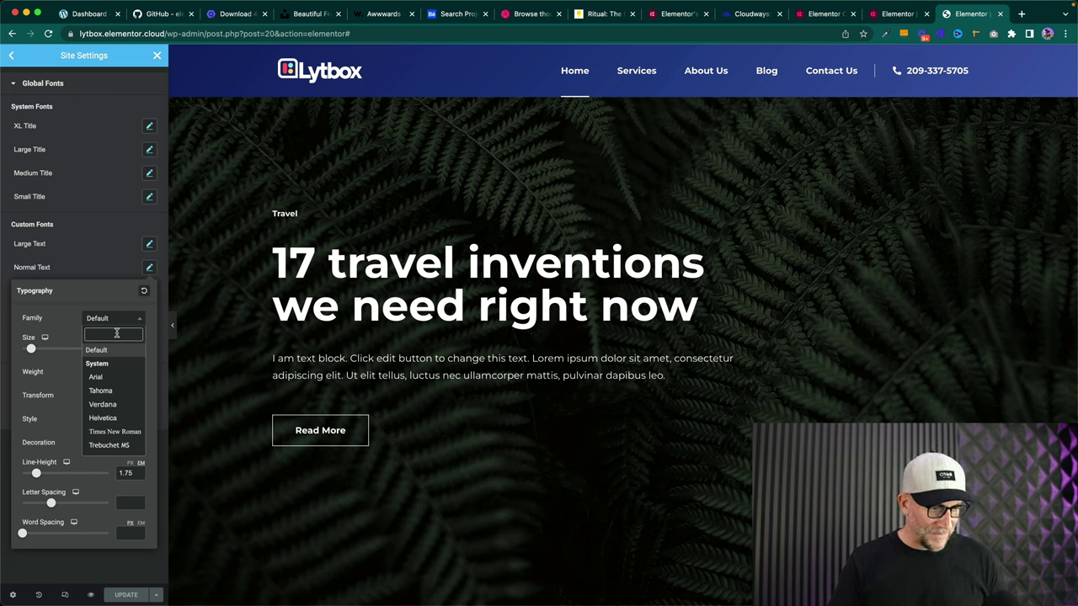
pyautogui.write('mont')
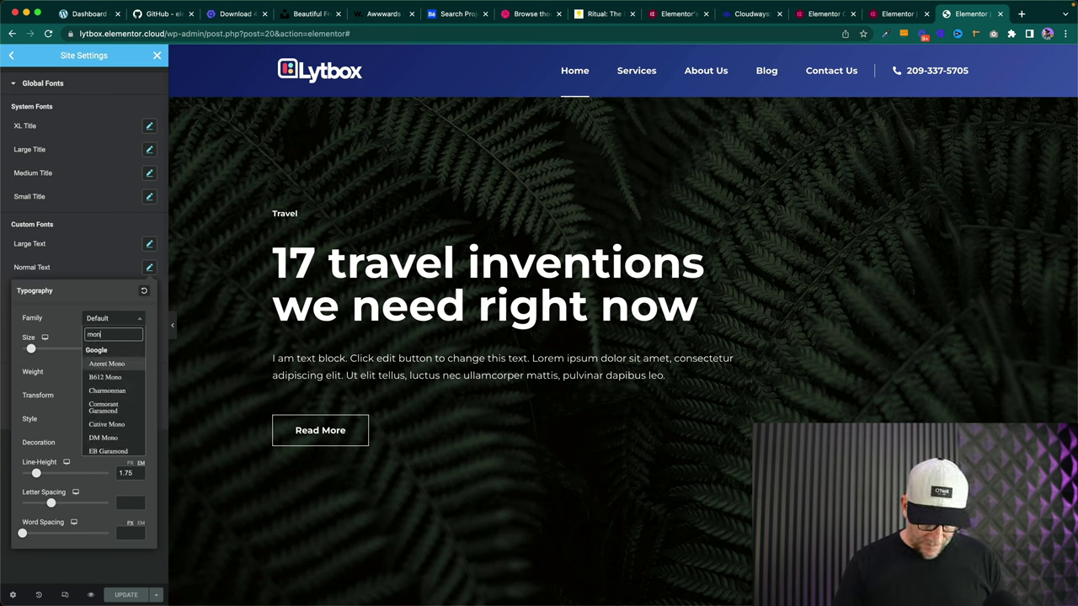
pyautogui.click(119, 417)
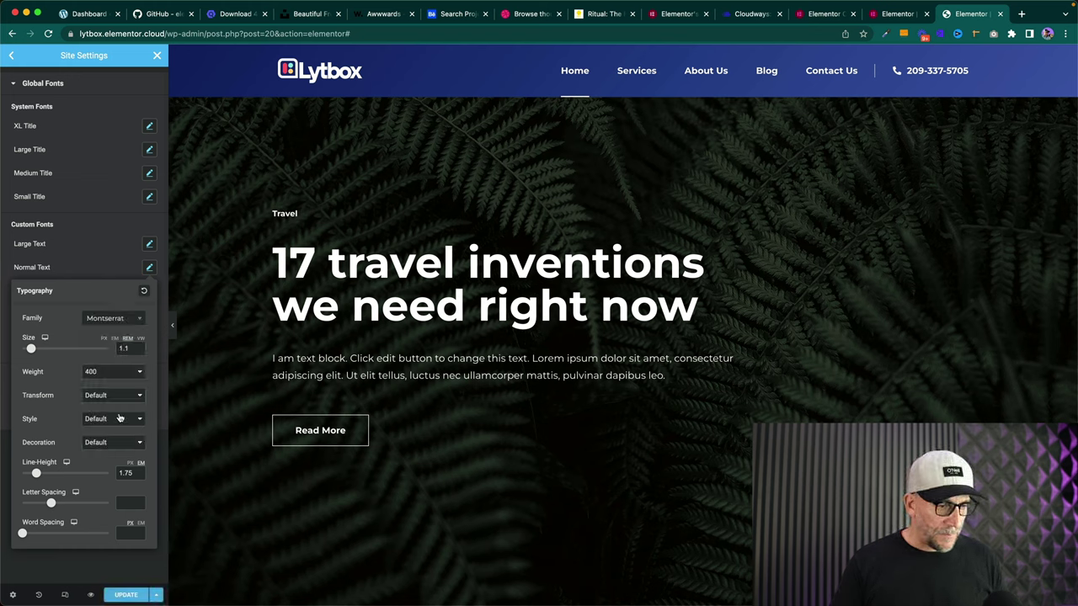
pyautogui.click(134, 596)
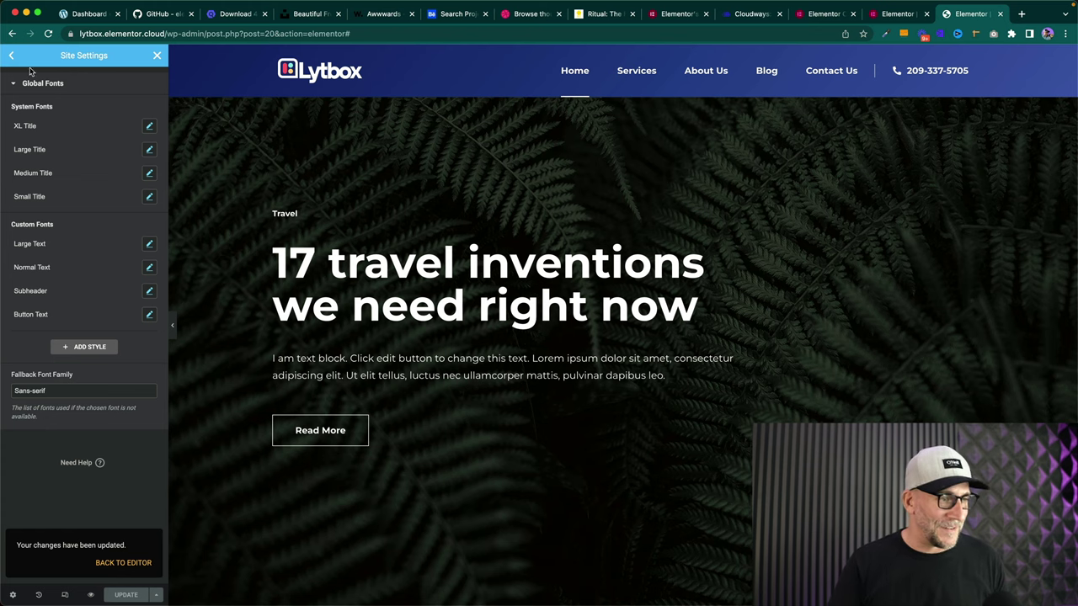
pyautogui.click(157, 56)
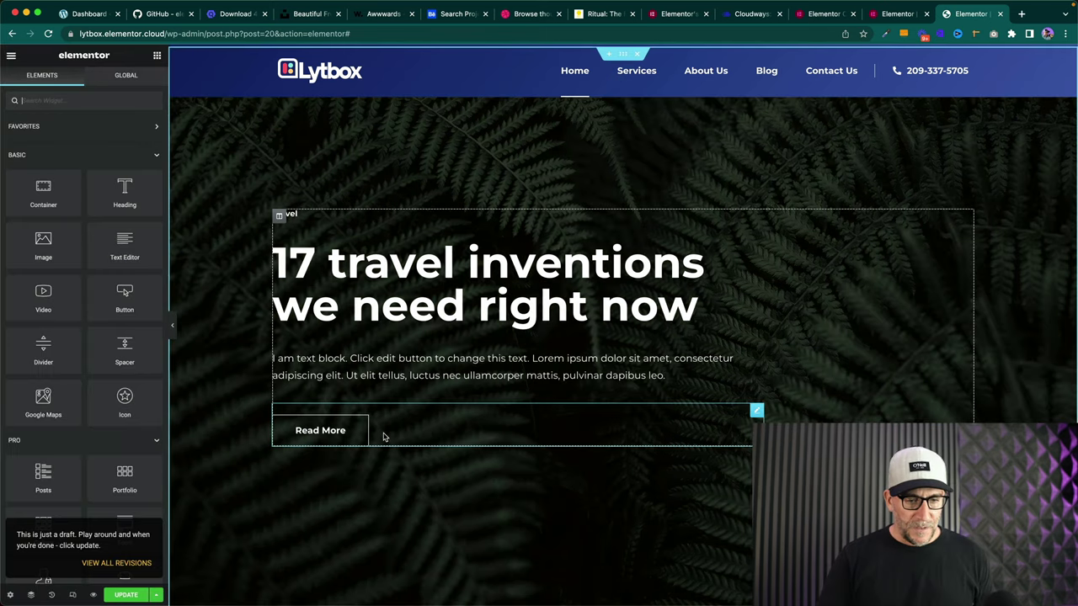
# - Set the Read More button widget's top layout padding to 0 px and the button's border radius to 50 px on all corners
pyautogui.click(383, 437)
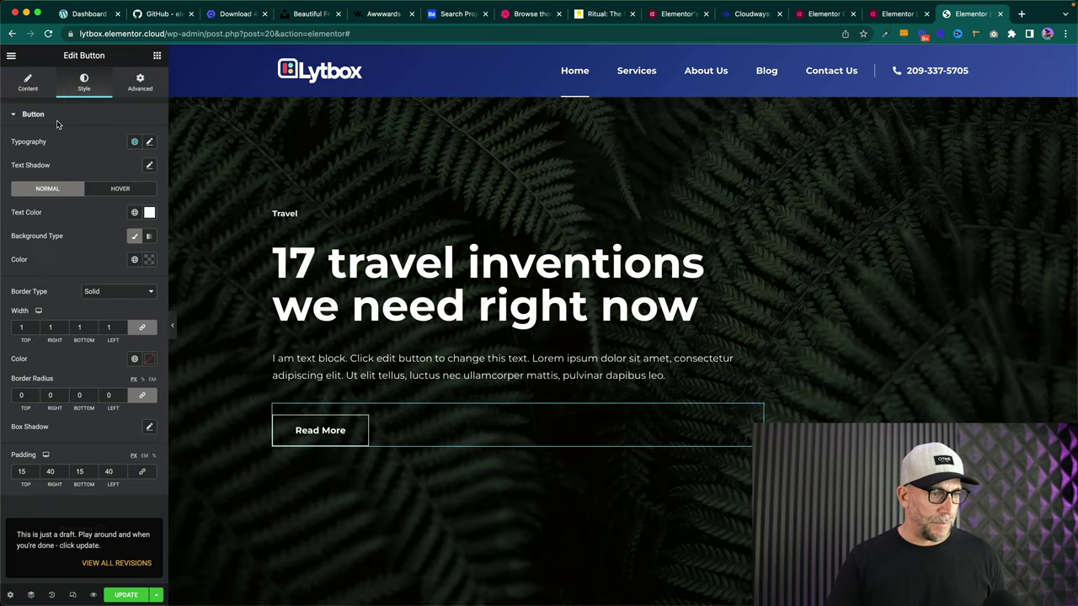
pyautogui.click(137, 84)
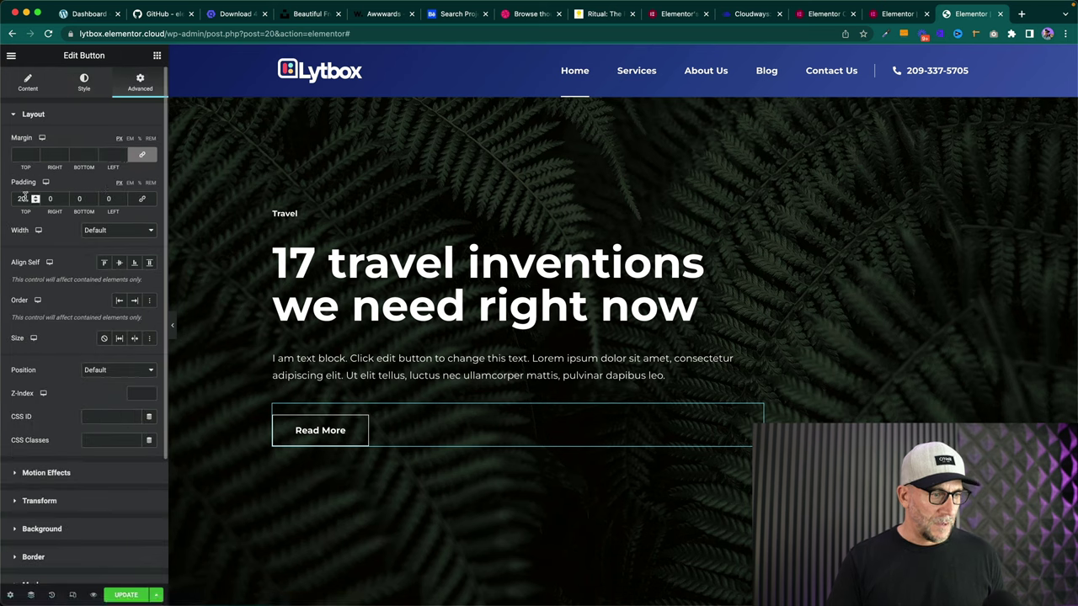
pyautogui.moveTo(26, 198); pyautogui.dragTo(15, 196)
pyautogui.write('0')
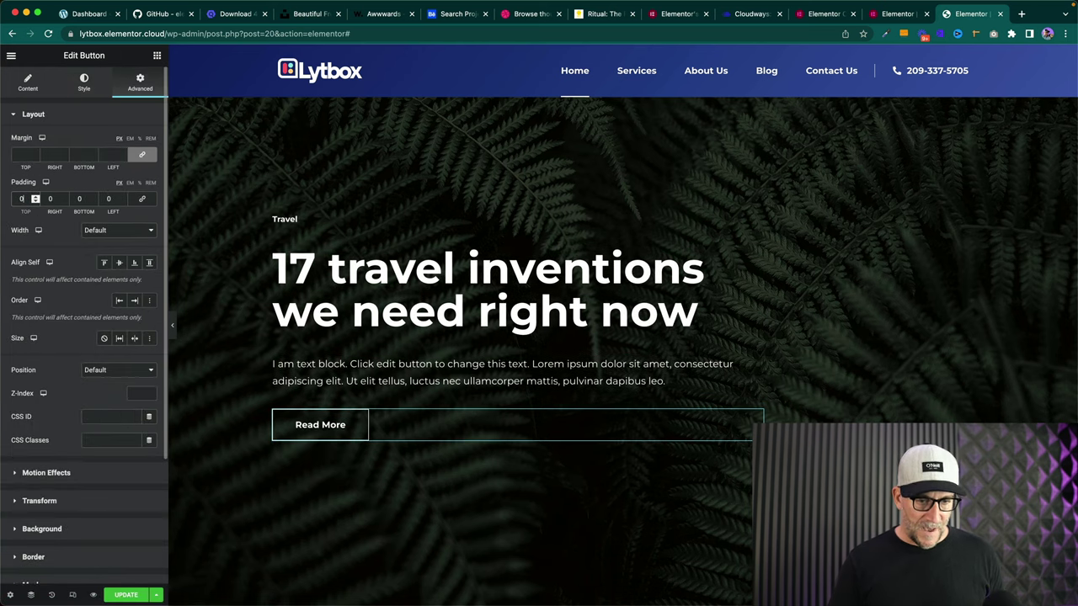
pyautogui.click(84, 84)
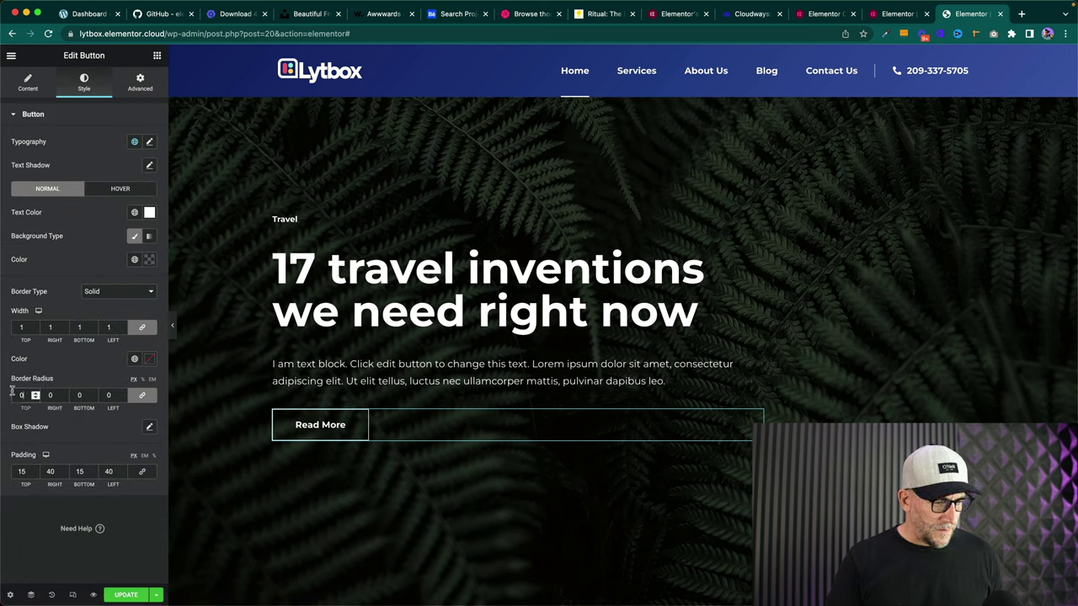
pyautogui.write('0')
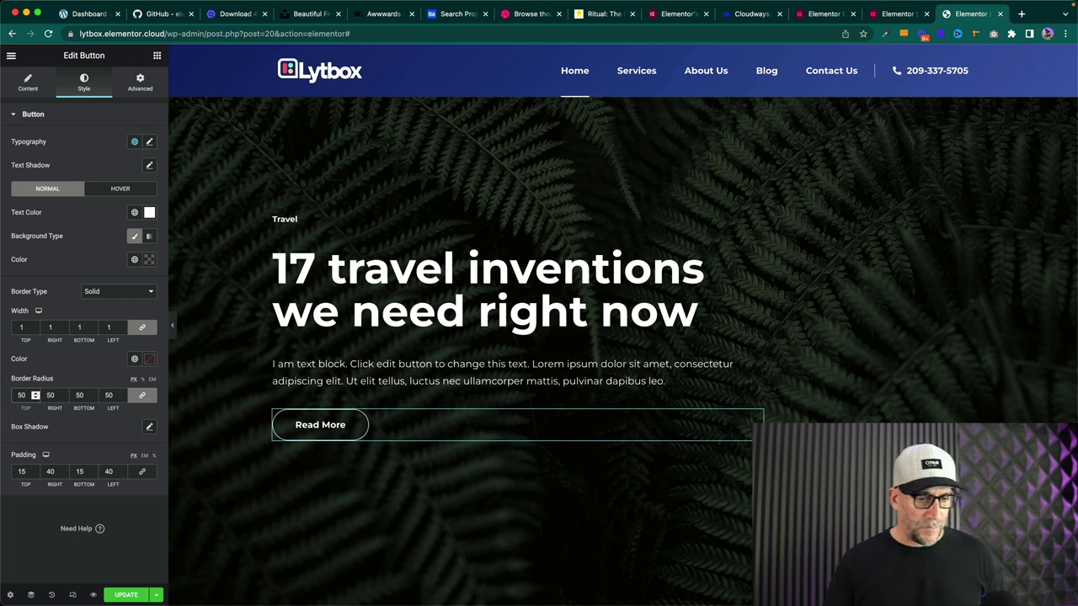
# - Set the Read More button's right and left padding to 50 px each
pyautogui.click(65, 471)
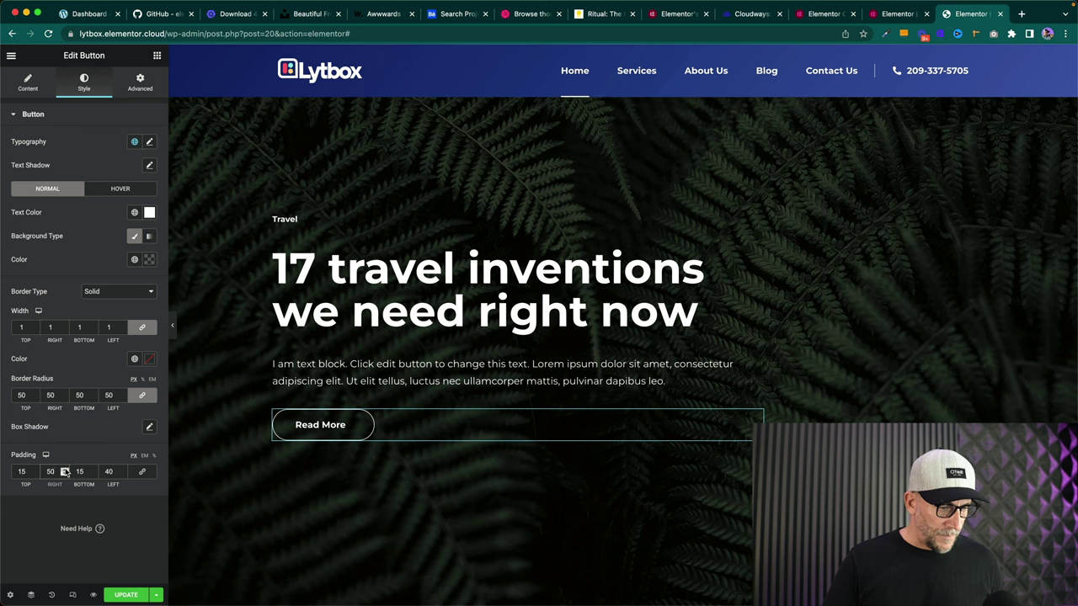
pyautogui.click(124, 470)
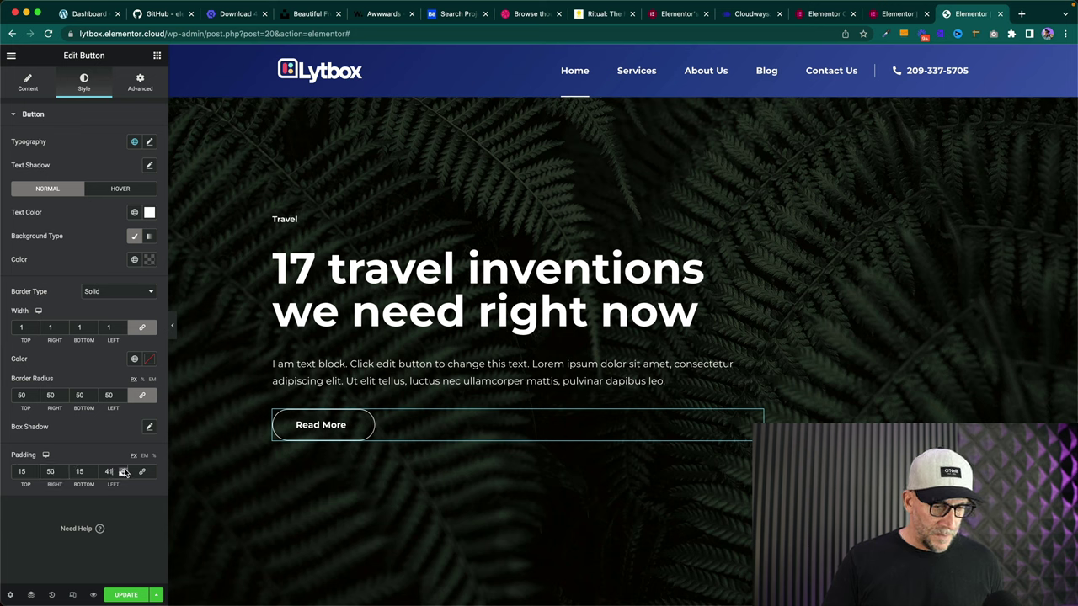
pyautogui.click(124, 470)
pyautogui.click(124, 470)
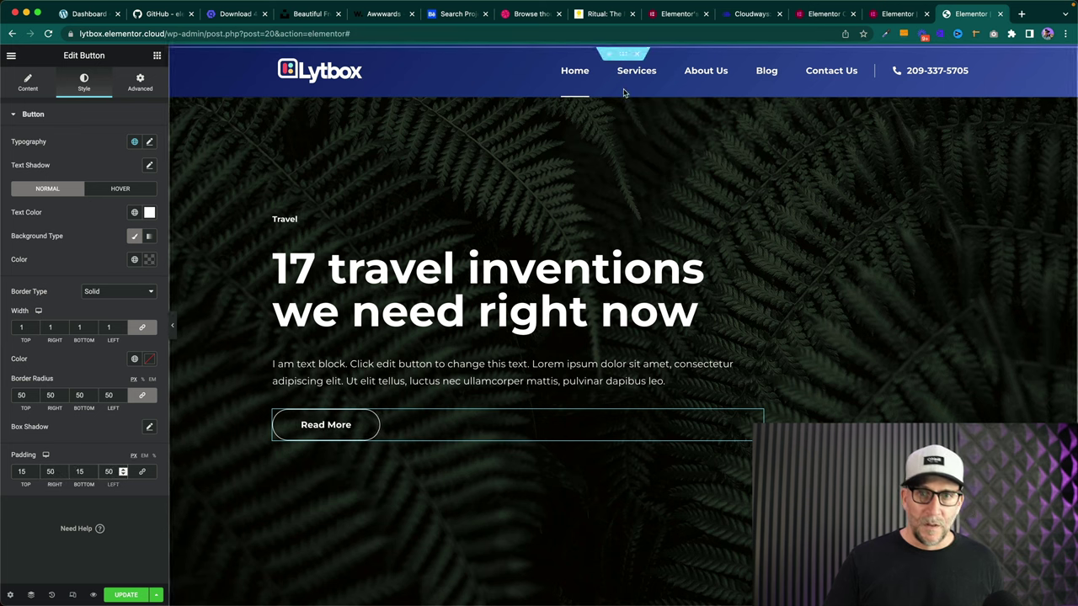
# - Review the Ritual website's full home page as a design reference and return to the Elementor page editor
pyautogui.click(605, 14)
pyautogui.scroll(-10, 548, 335)
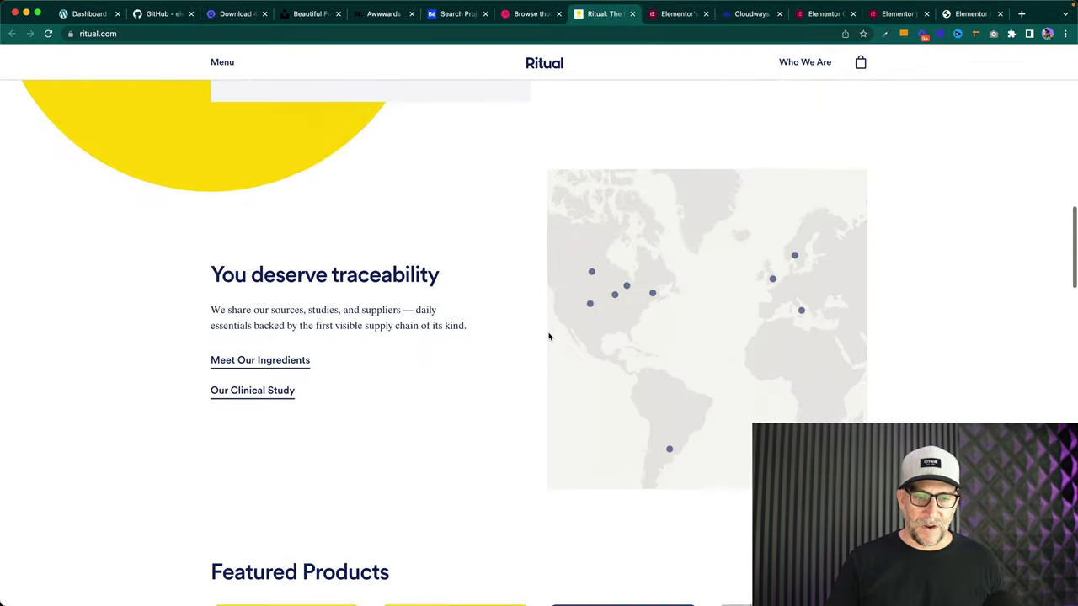
pyautogui.scroll(-10, 548, 333)
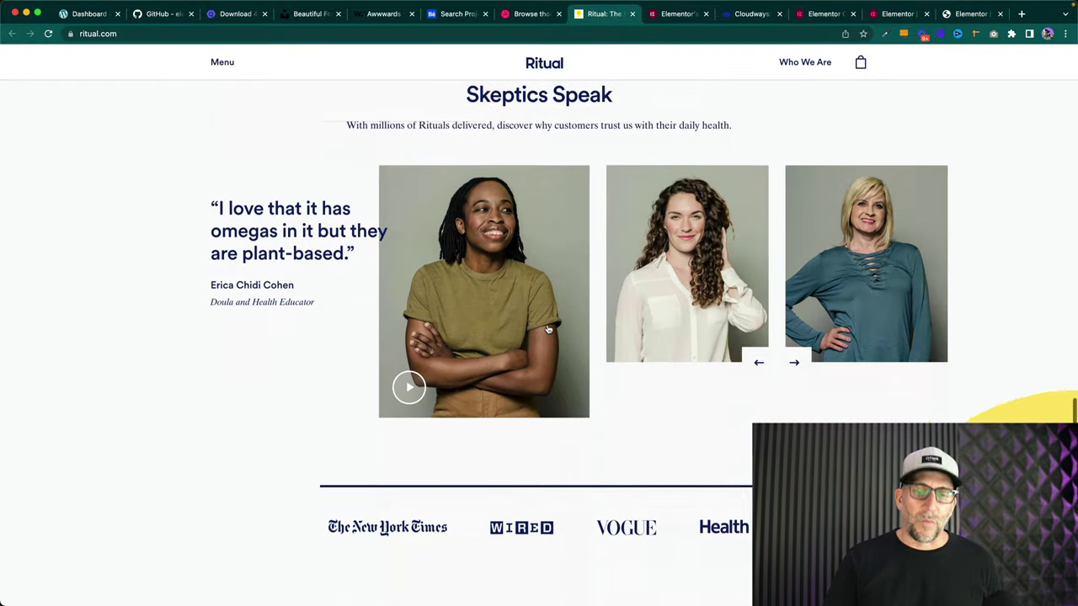
pyautogui.scroll(-6, 873, 322)
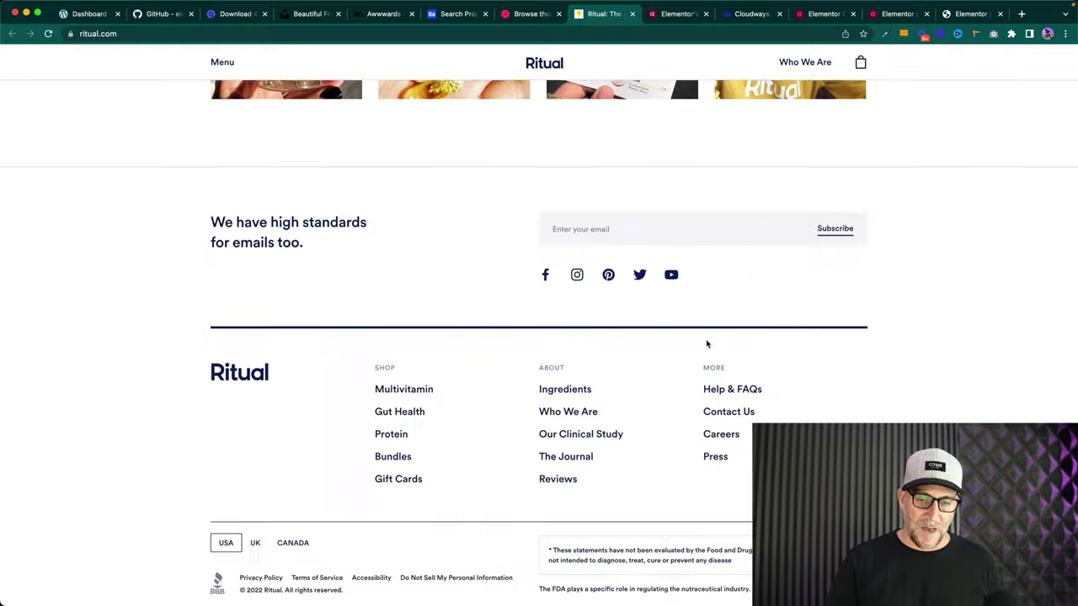
pyautogui.scroll(20, 671, 346)
pyautogui.scroll(6, 769, 297)
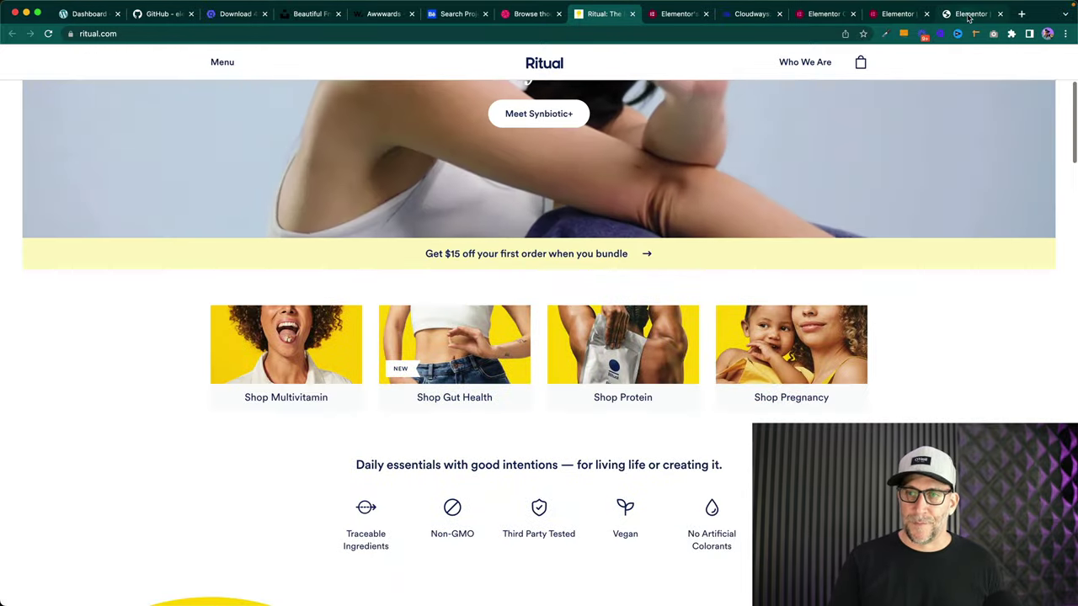
pyautogui.click(673, 14)
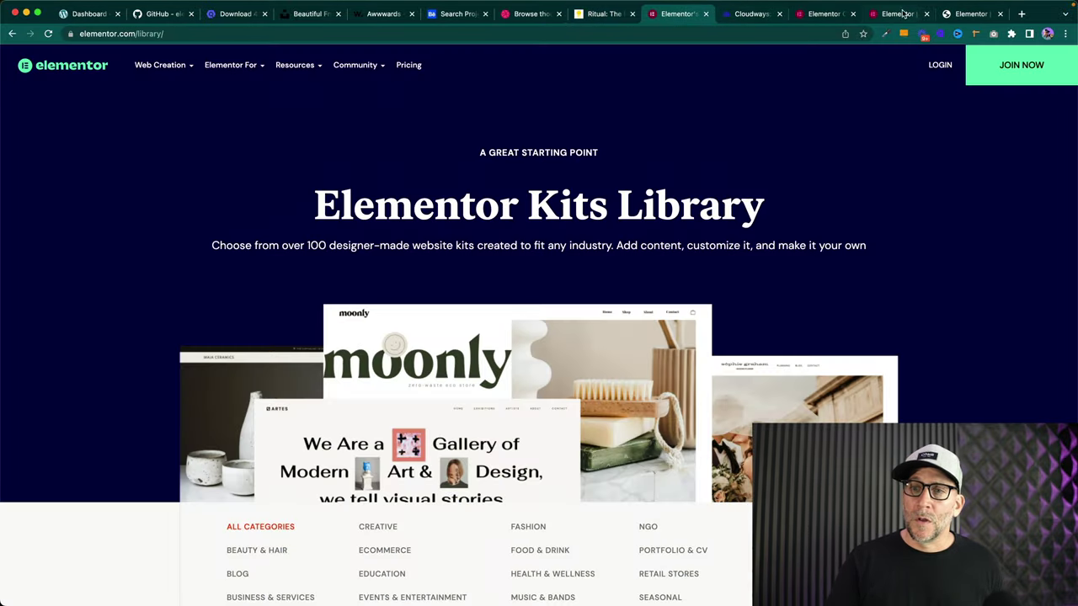
pyautogui.click(971, 14)
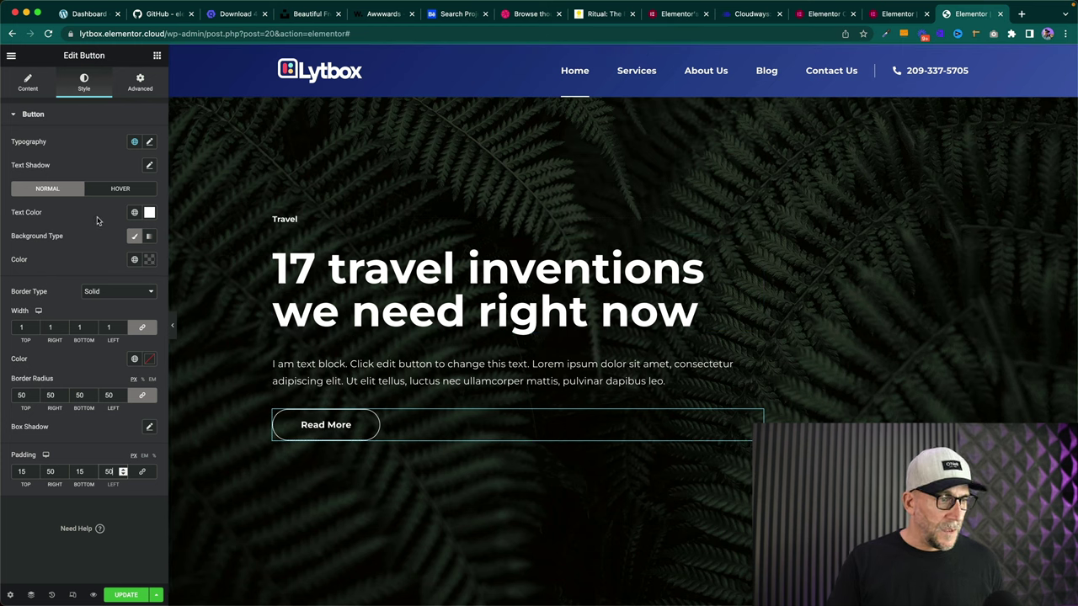
# - Set the Read More button's normal text color to global Bluberry Blue and its background color to global Very Yellow
pyautogui.click(134, 212)
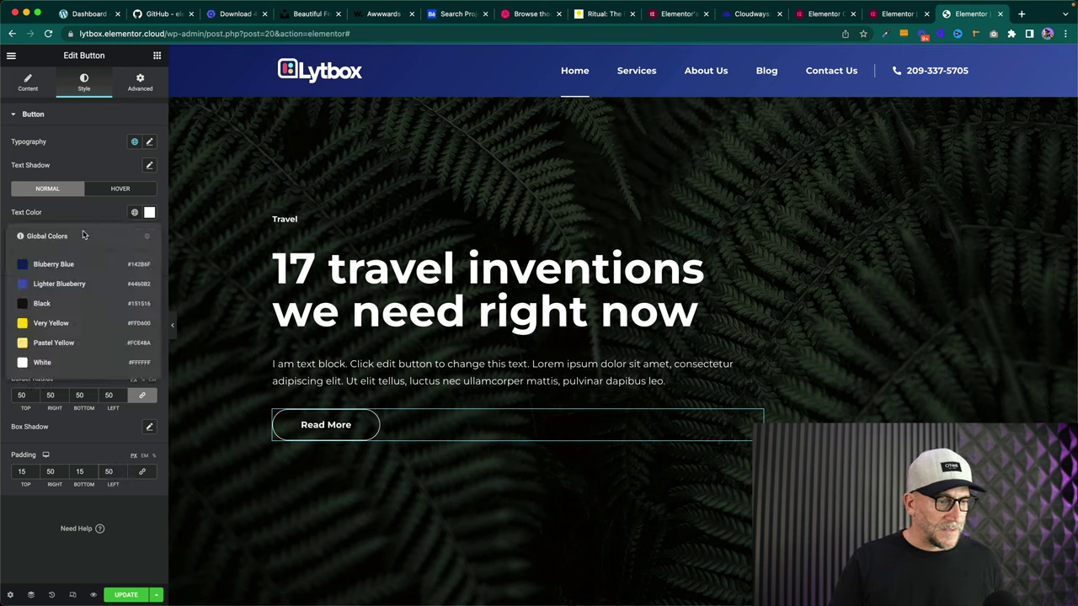
pyautogui.click(63, 266)
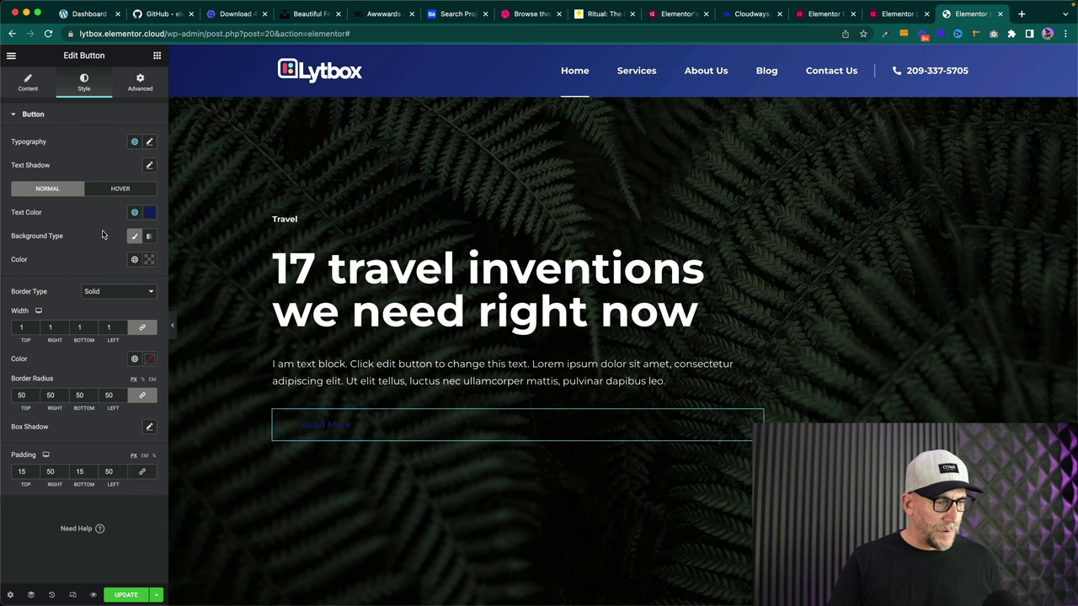
pyautogui.click(134, 259)
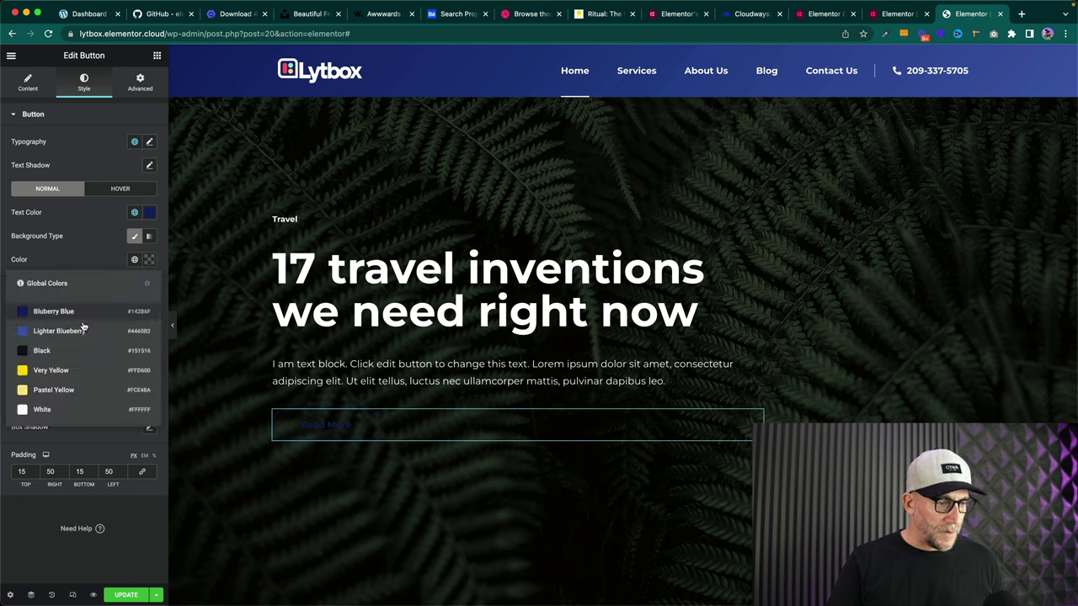
pyautogui.click(70, 371)
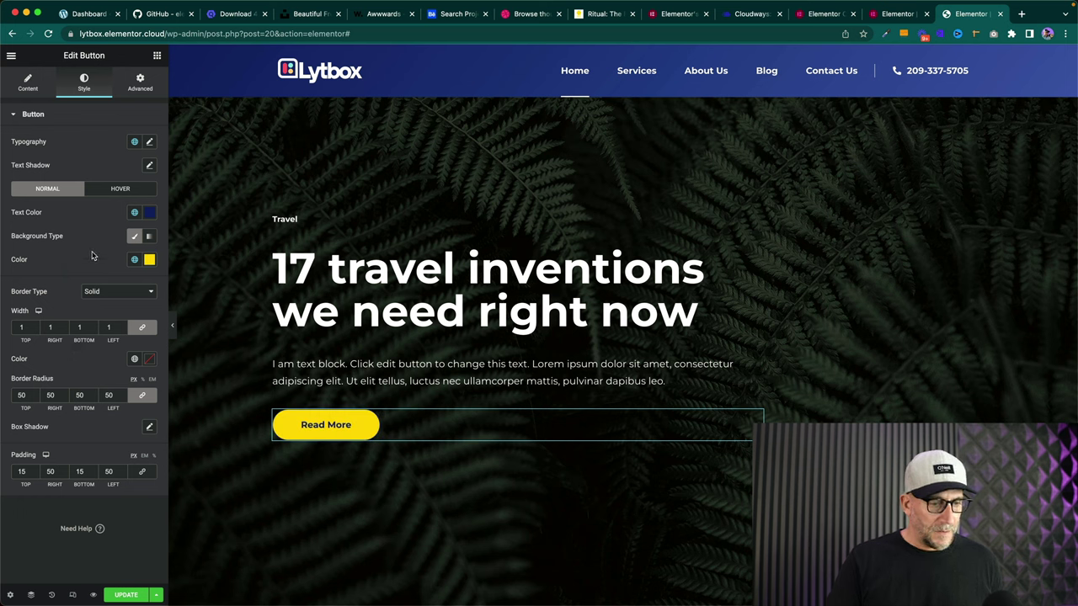
# - Set the Read More button's hover colors to Very Yellow for text and Bluberry Blue for both background and border
pyautogui.click(122, 189)
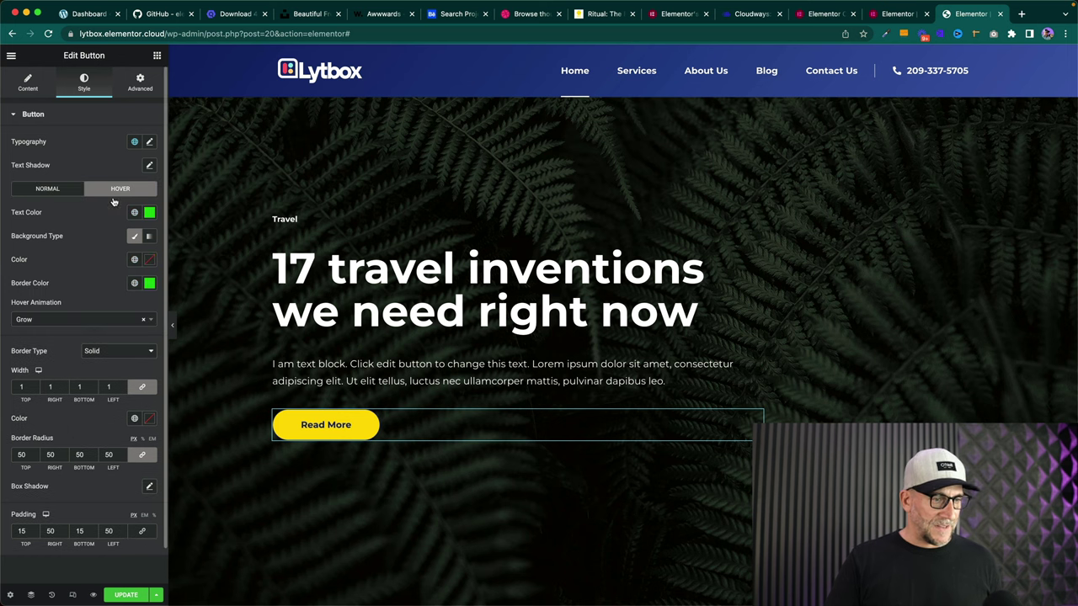
pyautogui.click(134, 212)
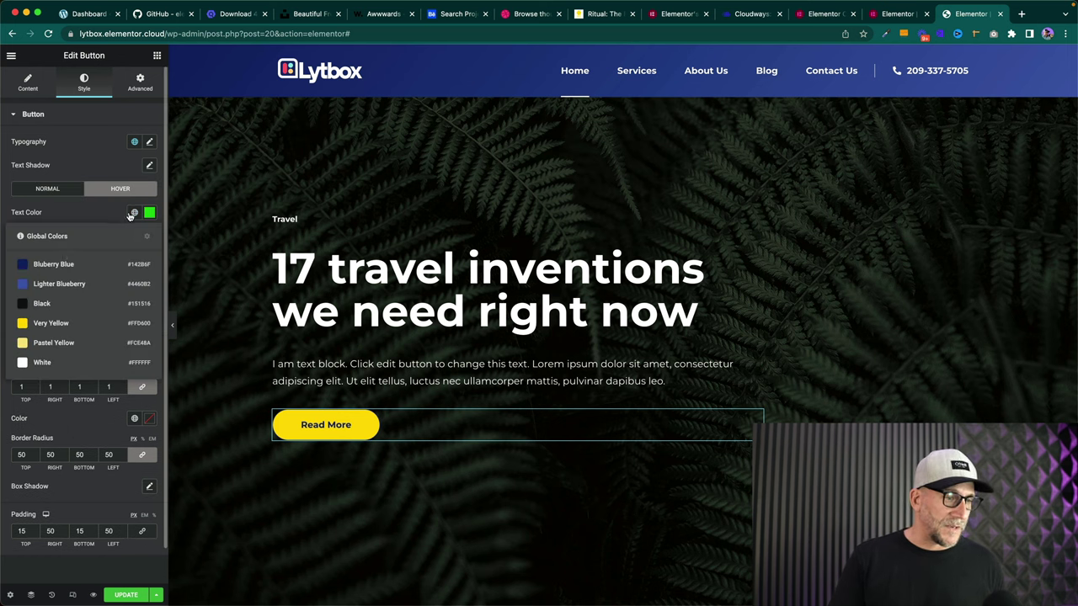
pyautogui.click(54, 327)
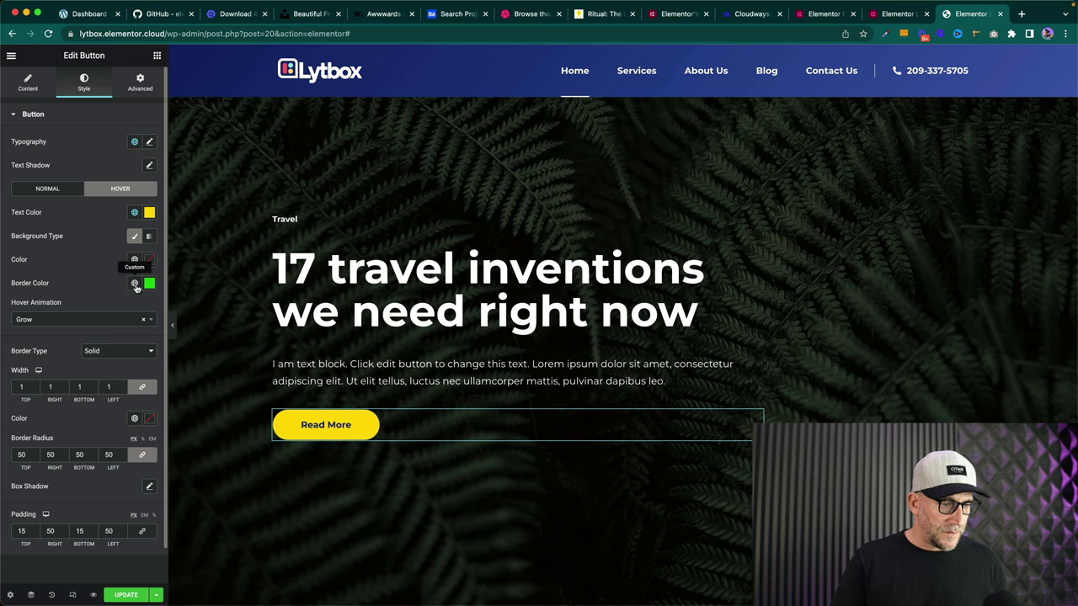
pyautogui.click(134, 259)
pyautogui.click(82, 311)
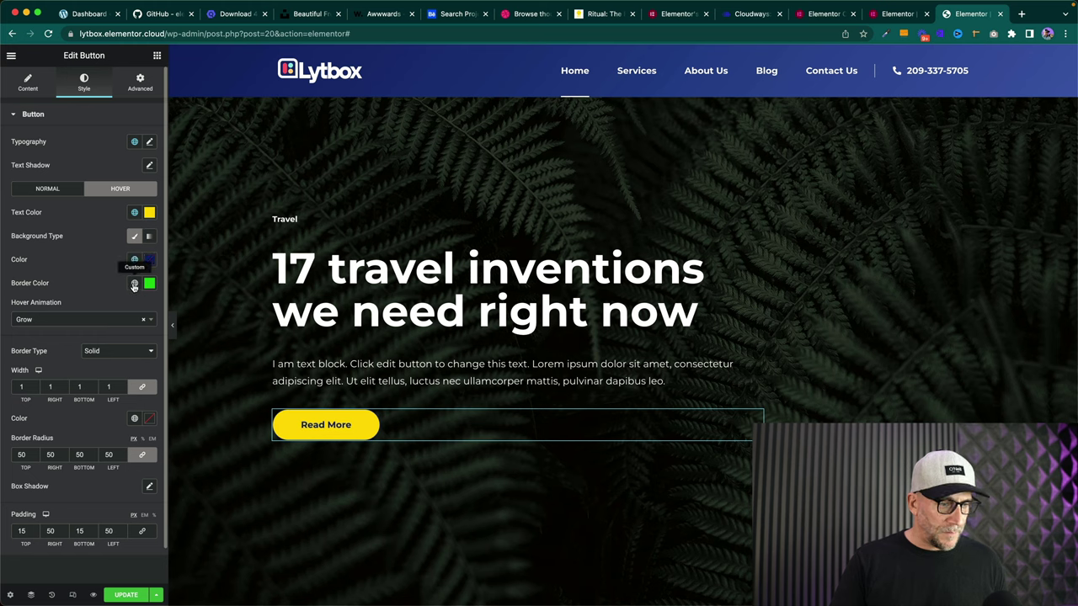
pyautogui.click(134, 286)
pyautogui.click(81, 333)
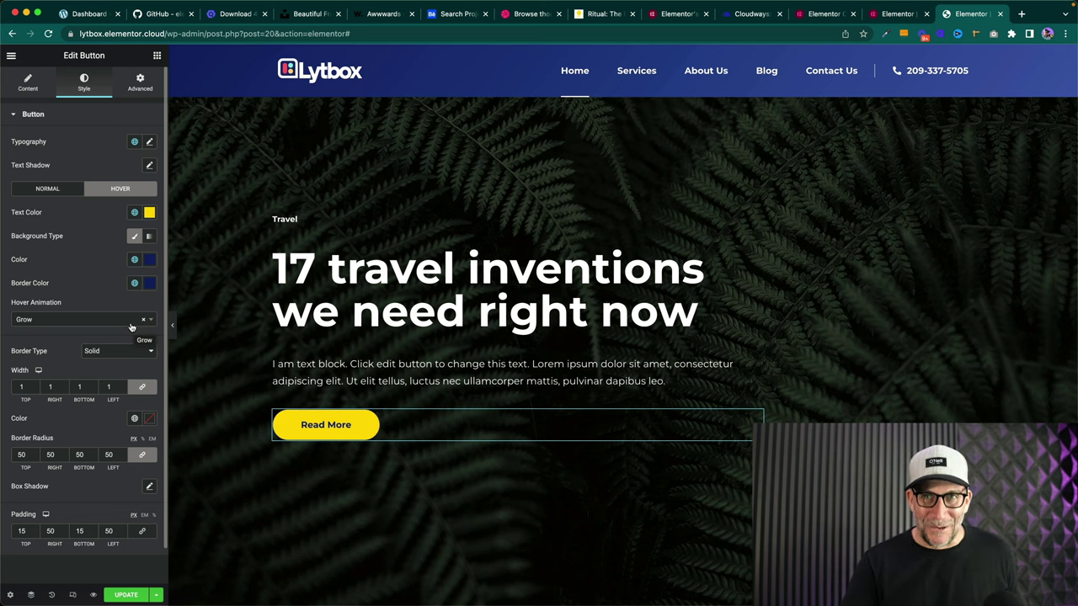
# - Remove the Grow hover animation from the Read More button, leaving it set to None
pyautogui.click(137, 325)
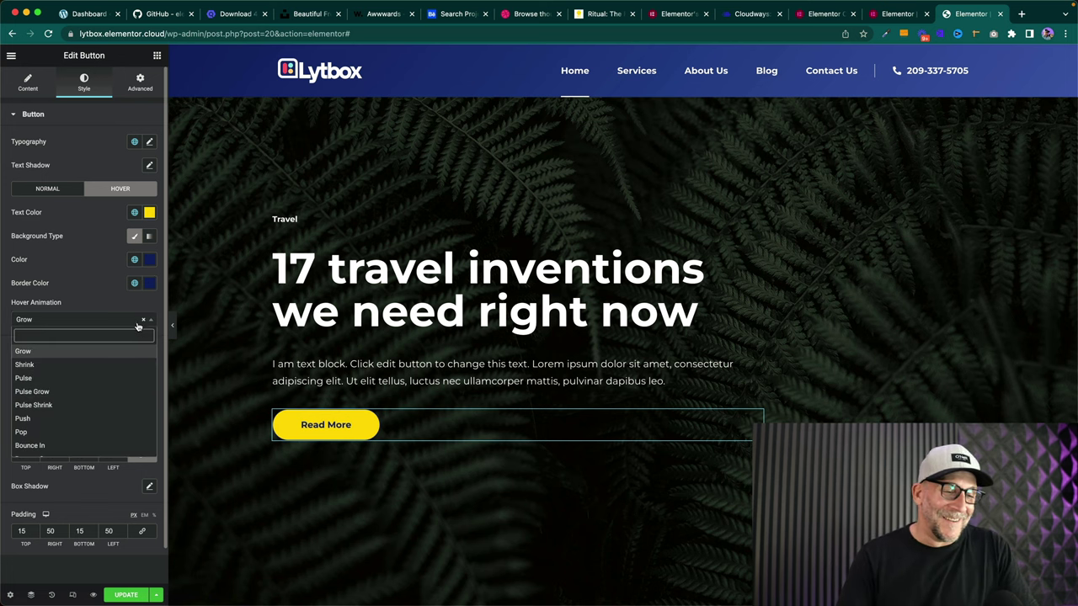
pyautogui.click(100, 304)
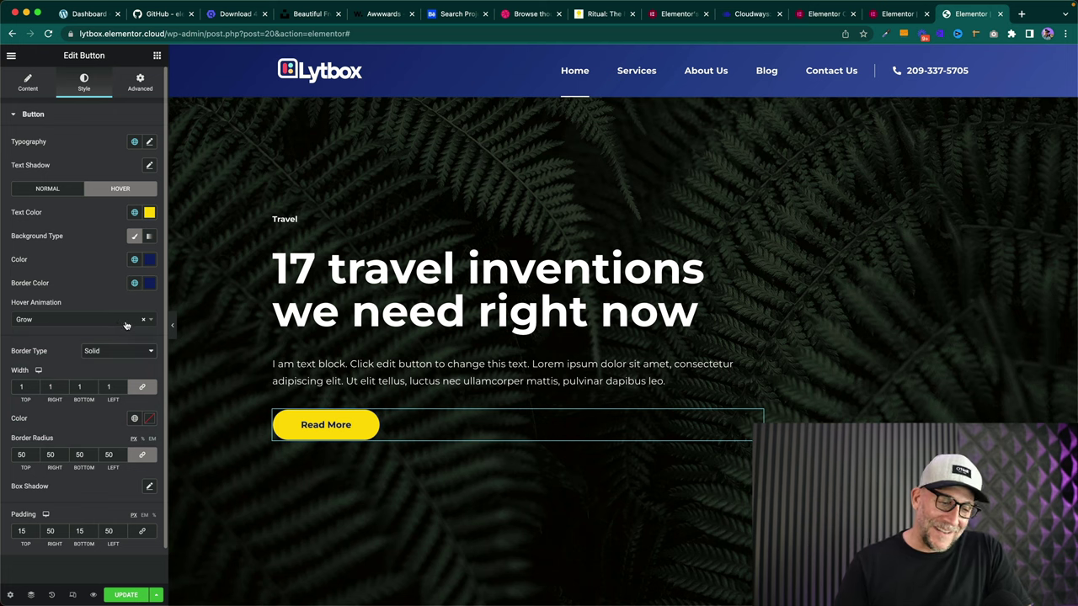
pyautogui.click(143, 320)
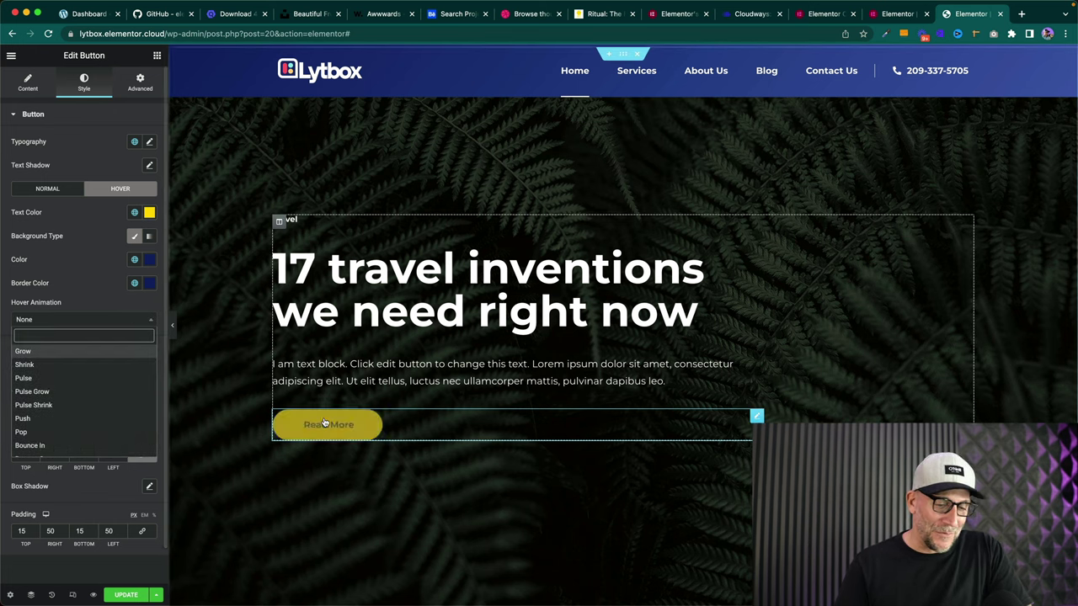
pyautogui.click(88, 320)
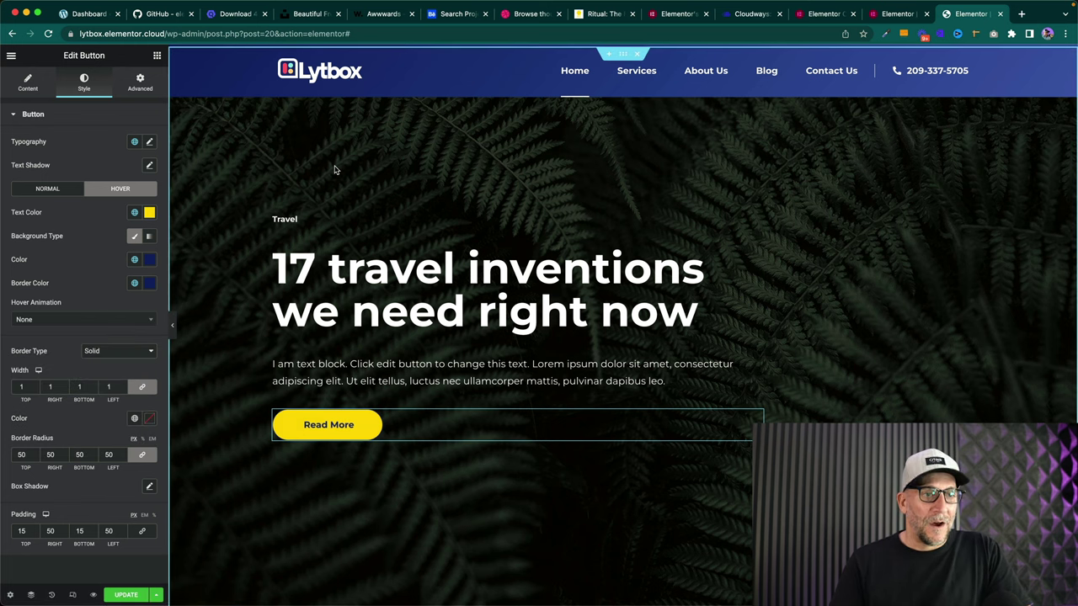
# - Remove the hero section's fern background image and set its background color to global Bluberry Blue
pyautogui.scroll(-3, 853, 303)
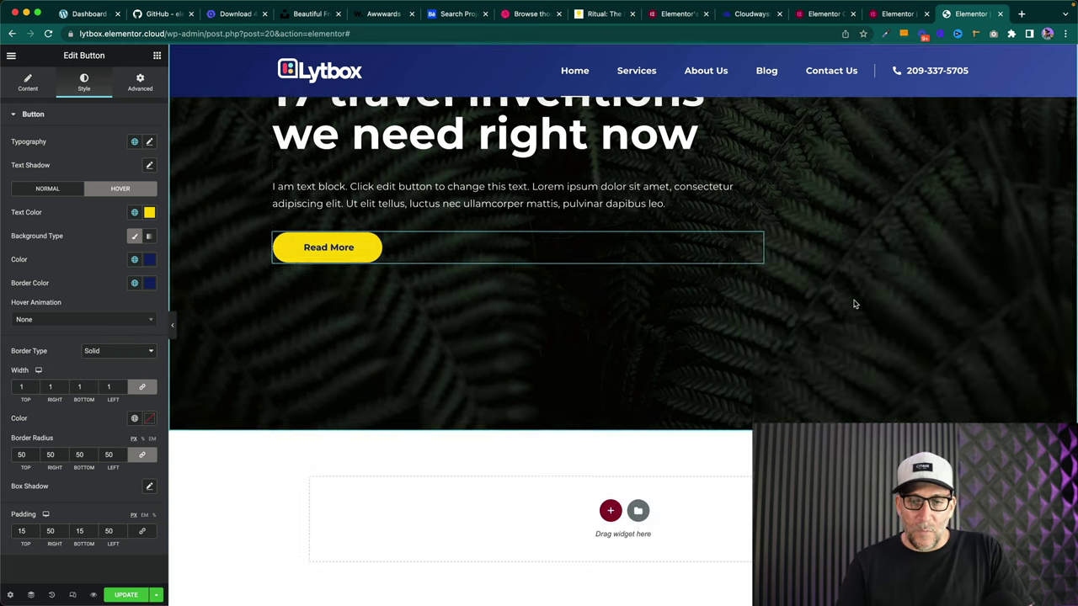
pyautogui.scroll(3, 850, 303)
pyautogui.rightClick(290, 128)
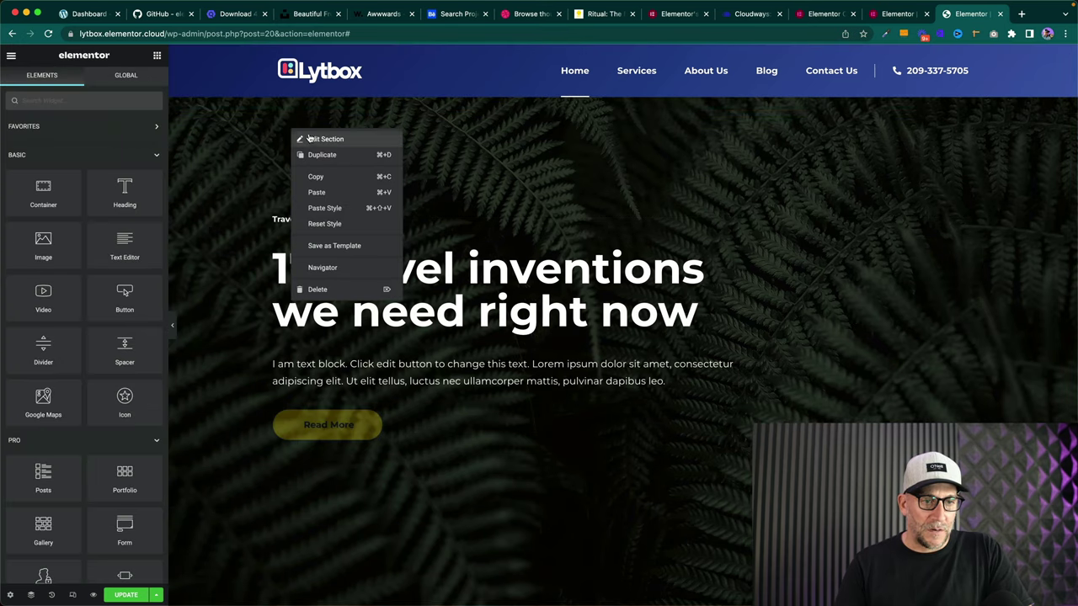
pyautogui.click(309, 140)
pyautogui.click(85, 81)
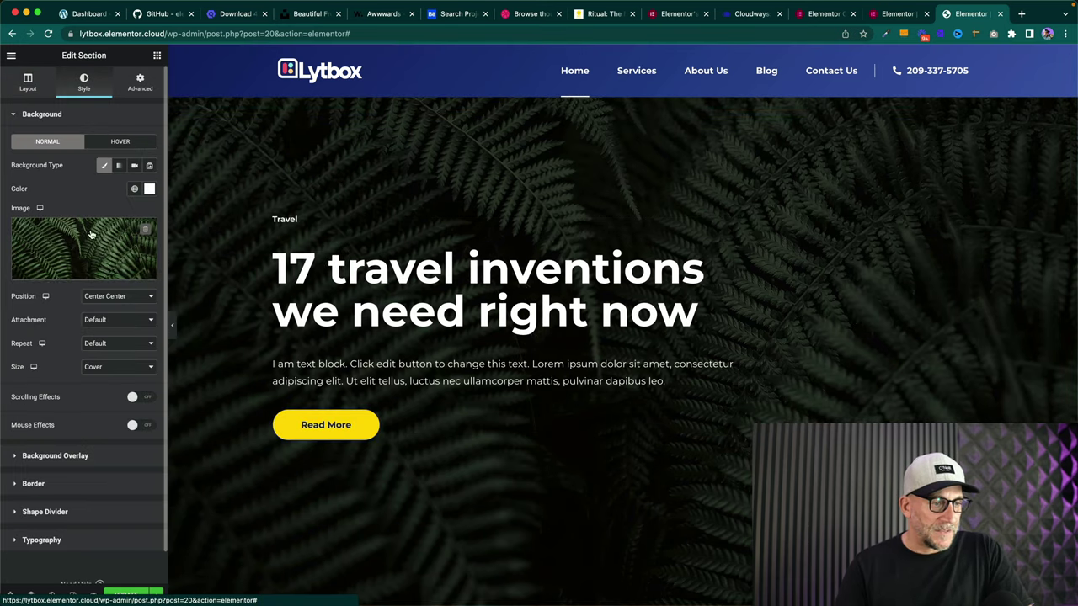
pyautogui.click(145, 229)
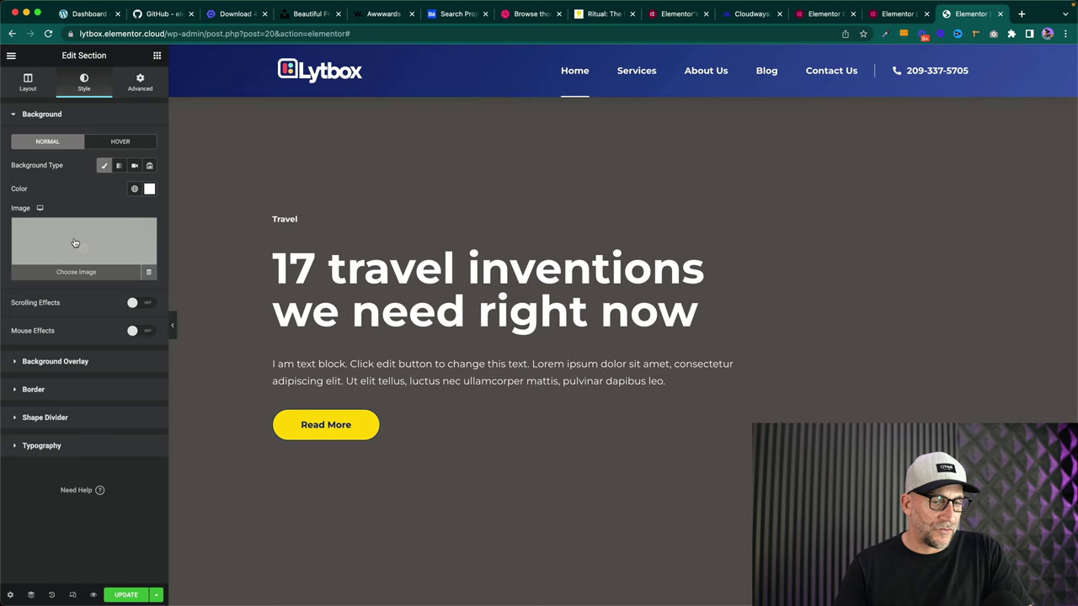
pyautogui.click(133, 189)
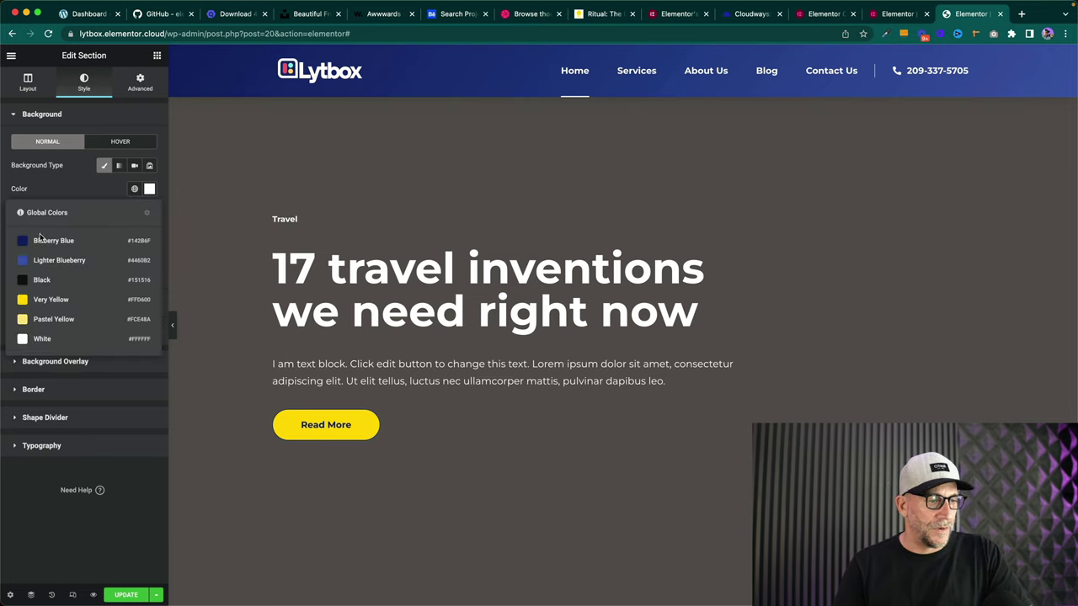
pyautogui.click(42, 241)
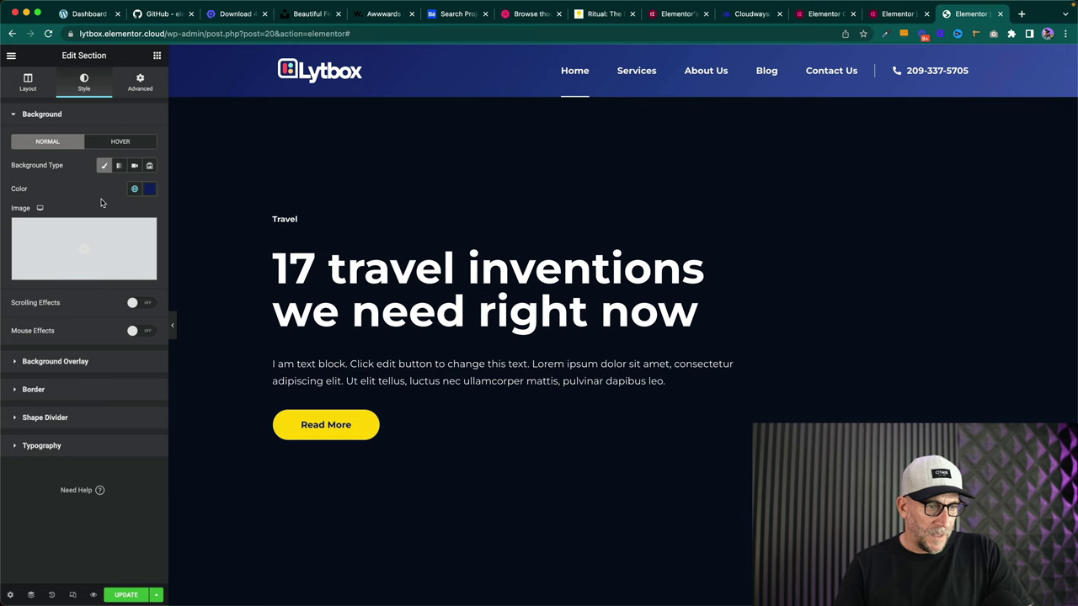
# - Open the hero section's Background Overlay settings and save the page update
pyautogui.scroll(-5, 349, 484)
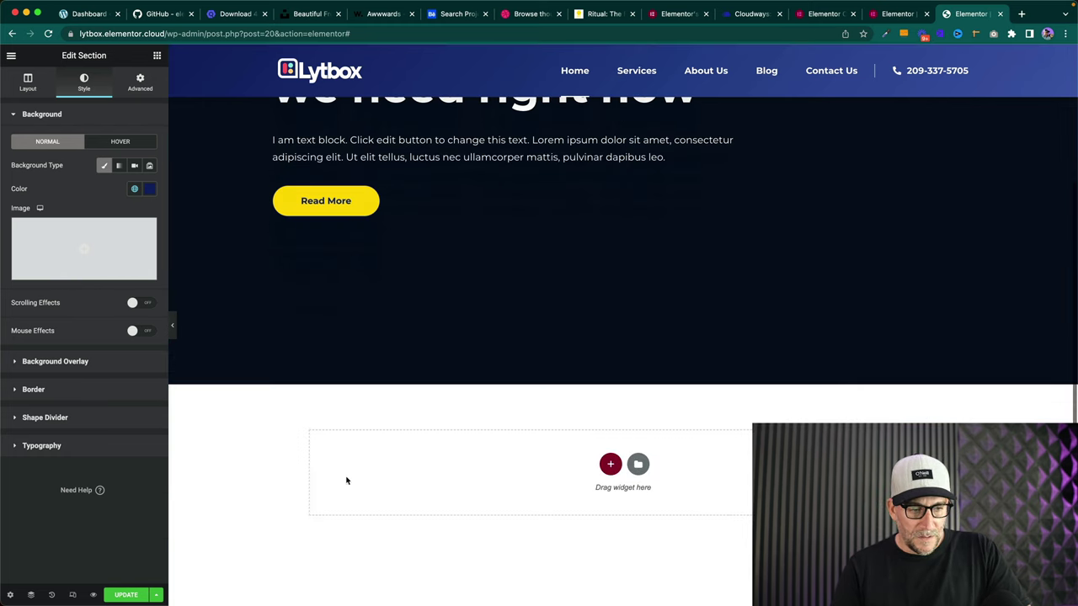
pyautogui.click(69, 367)
pyautogui.scroll(5, 344, 384)
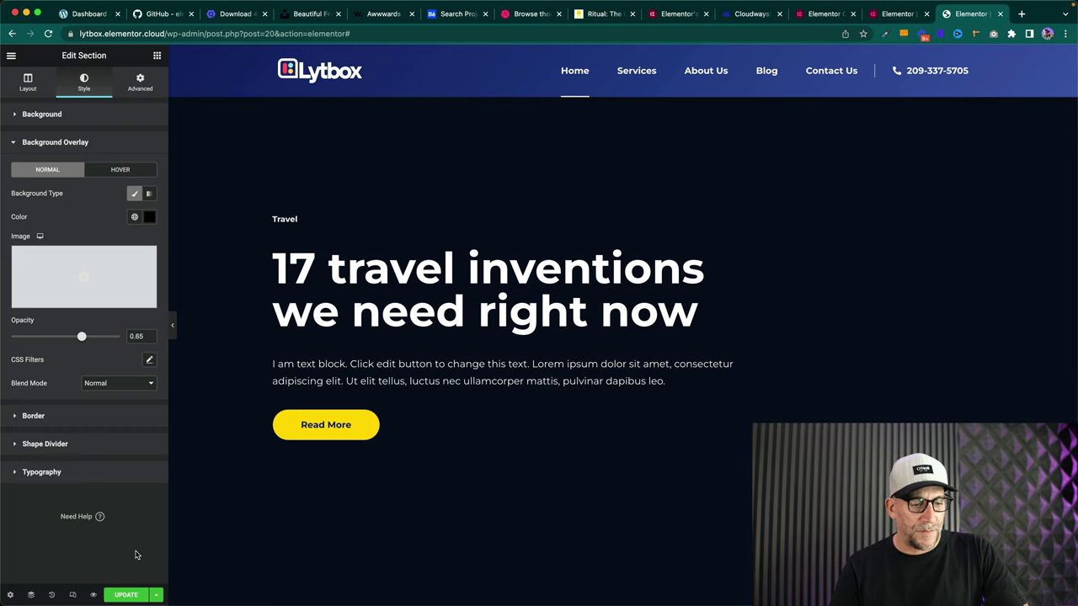
pyautogui.click(127, 594)
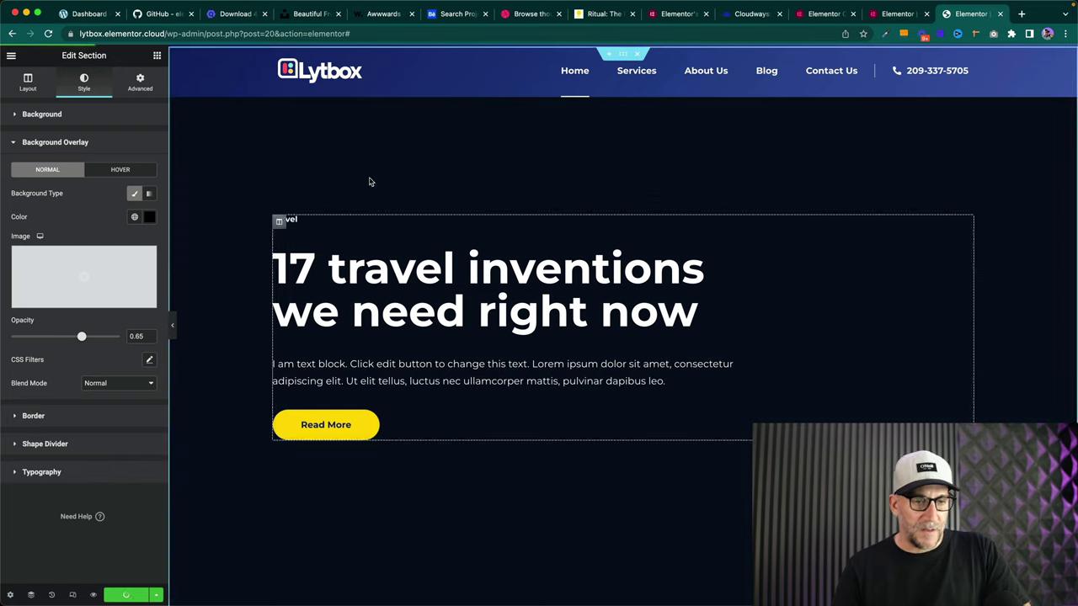
# - Check the hero section's layout settings and add a single vertical-direction container below the hero section
pyautogui.click(27, 84)
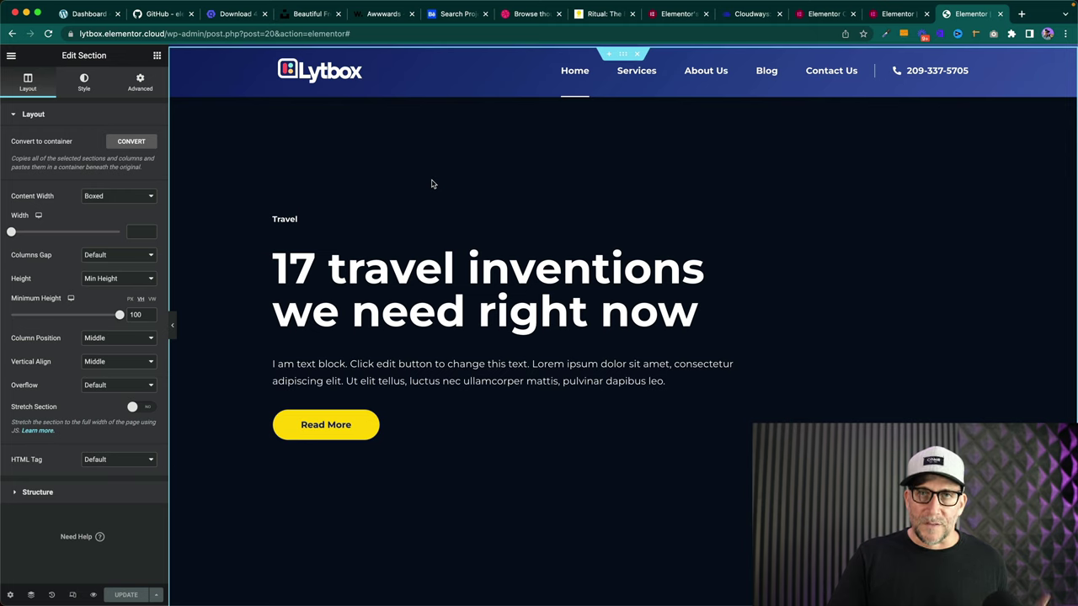
pyautogui.scroll(-5, 423, 210)
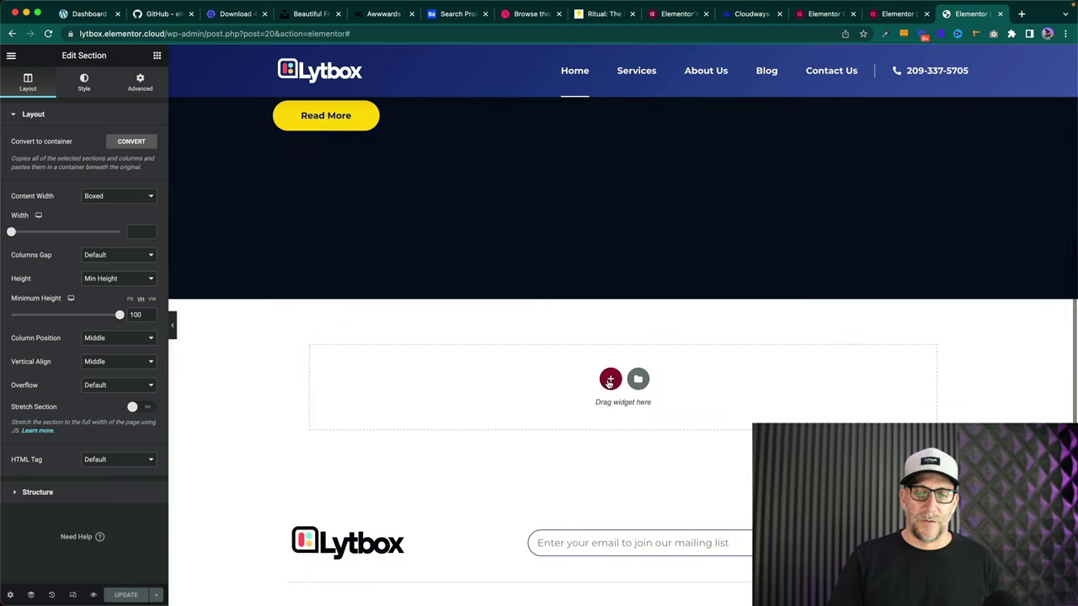
pyautogui.click(608, 381)
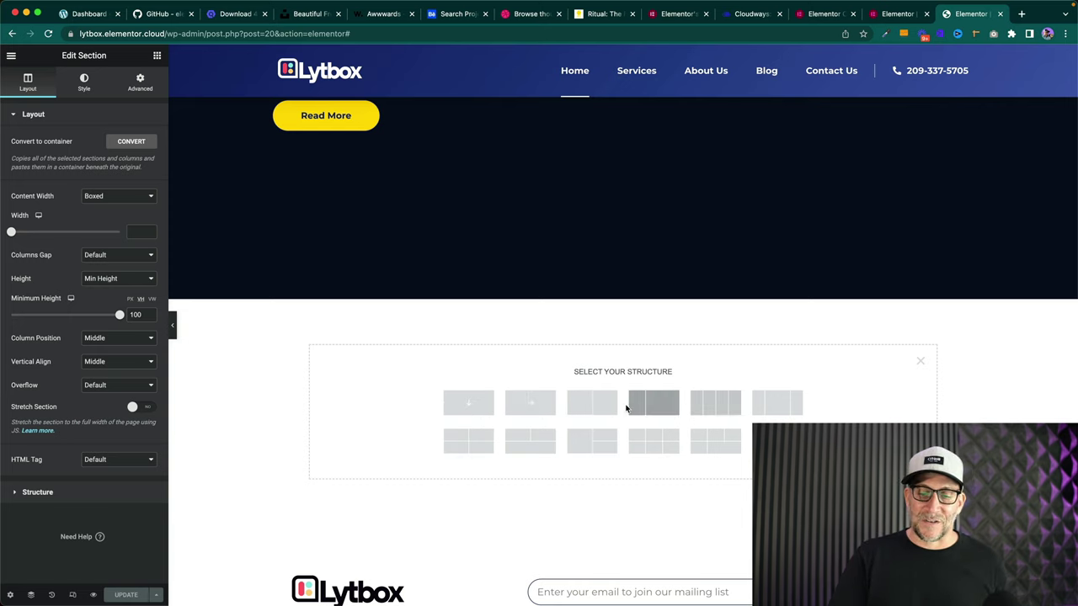
pyautogui.click(479, 400)
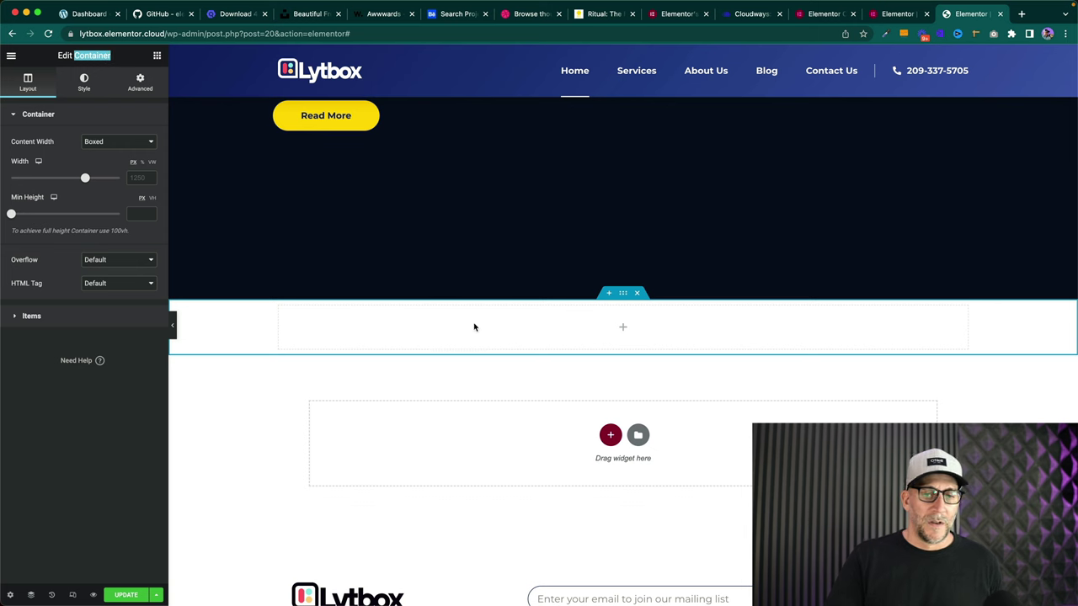
# - Convert the hero section to a container and compare the copy beneath with the original
pyautogui.click(622, 326)
pyautogui.scroll(3, 640, 378)
pyautogui.scroll(1, 615, 377)
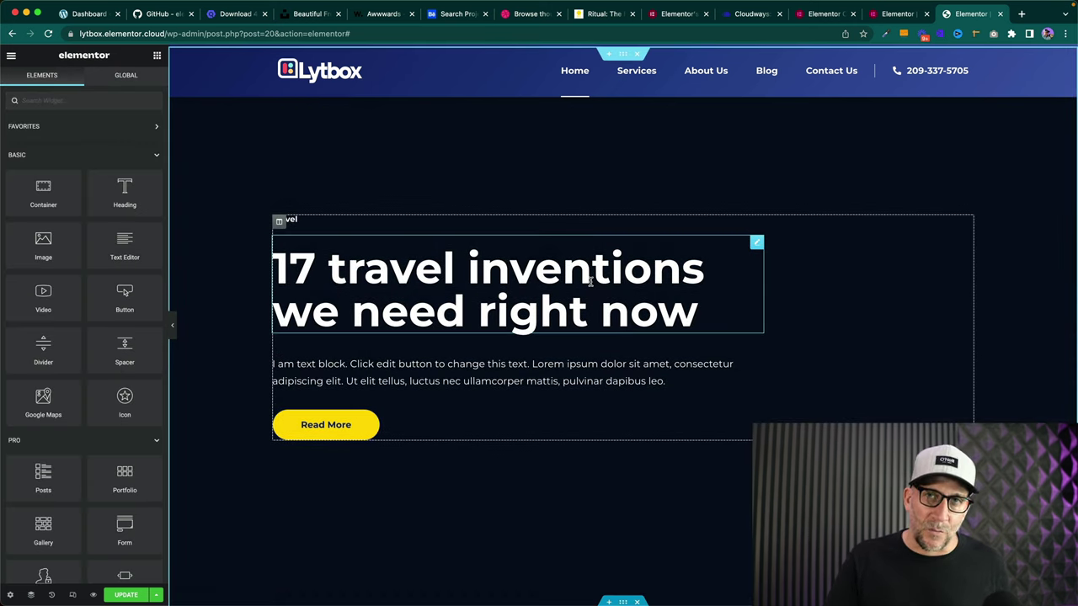
pyautogui.rightClick(524, 175)
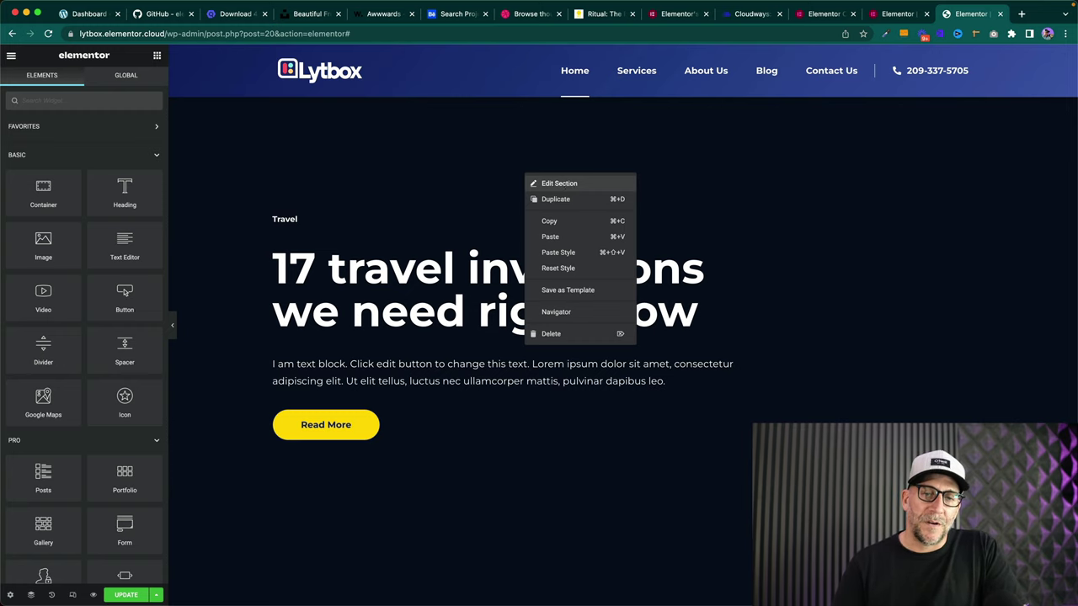
pyautogui.click(566, 184)
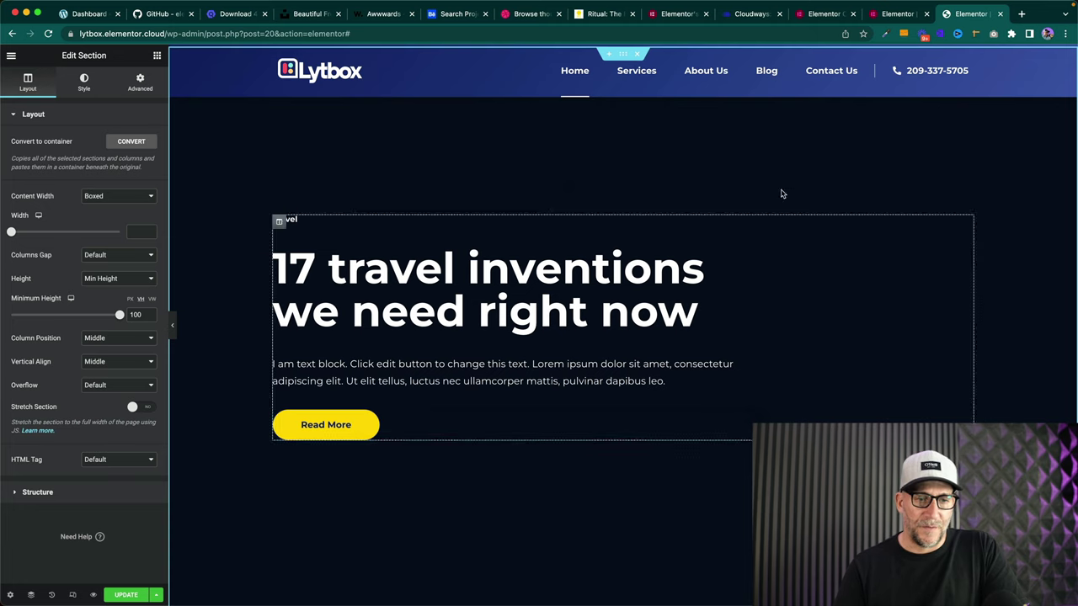
pyautogui.click(129, 143)
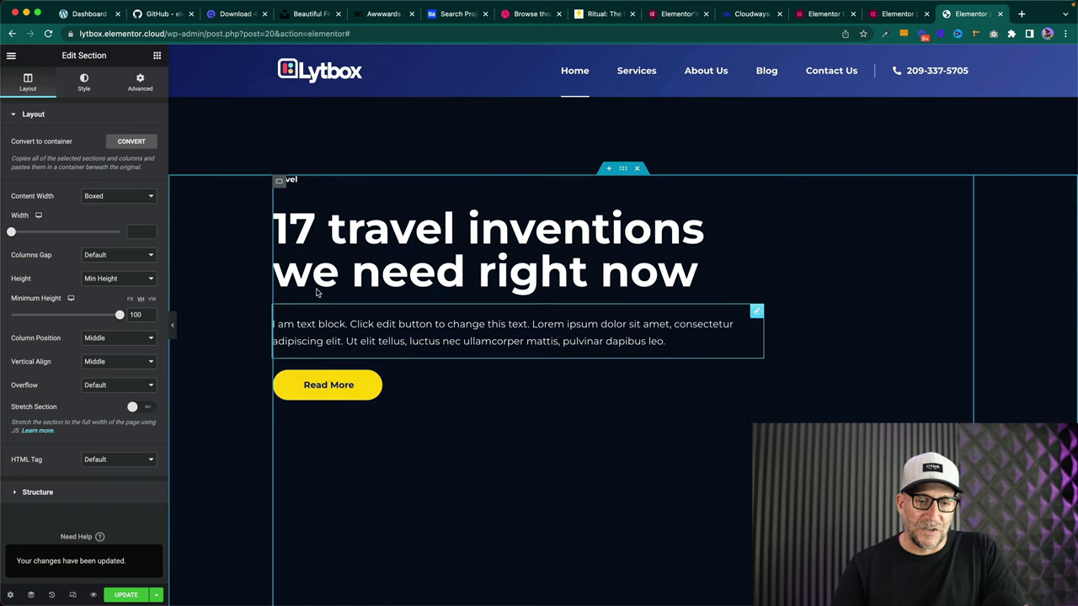
pyautogui.scroll(10, 505, 429)
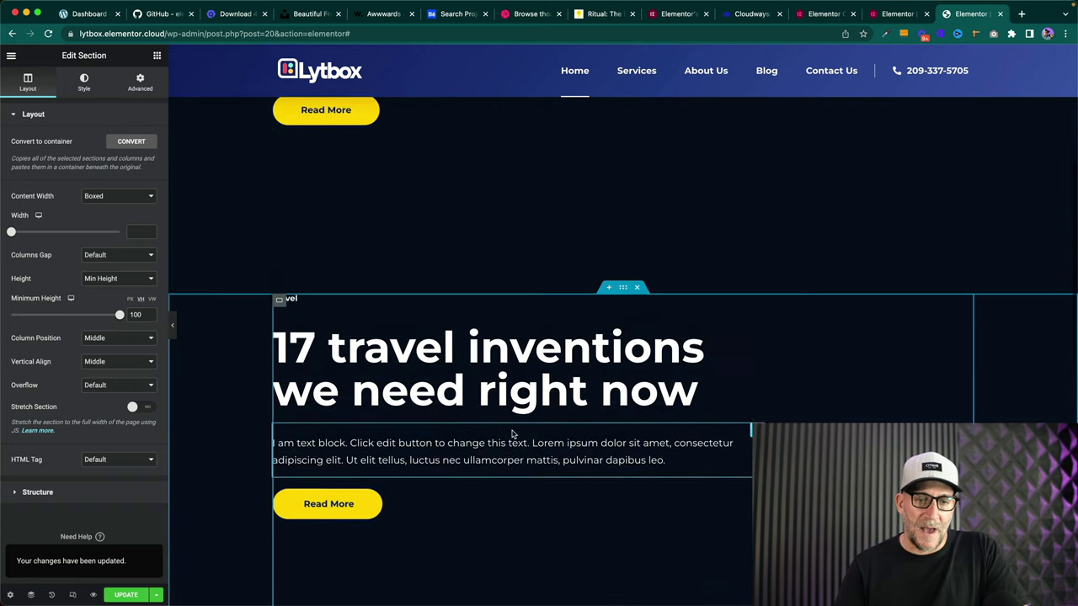
pyautogui.scroll(-3, 522, 427)
pyautogui.scroll(2, 528, 427)
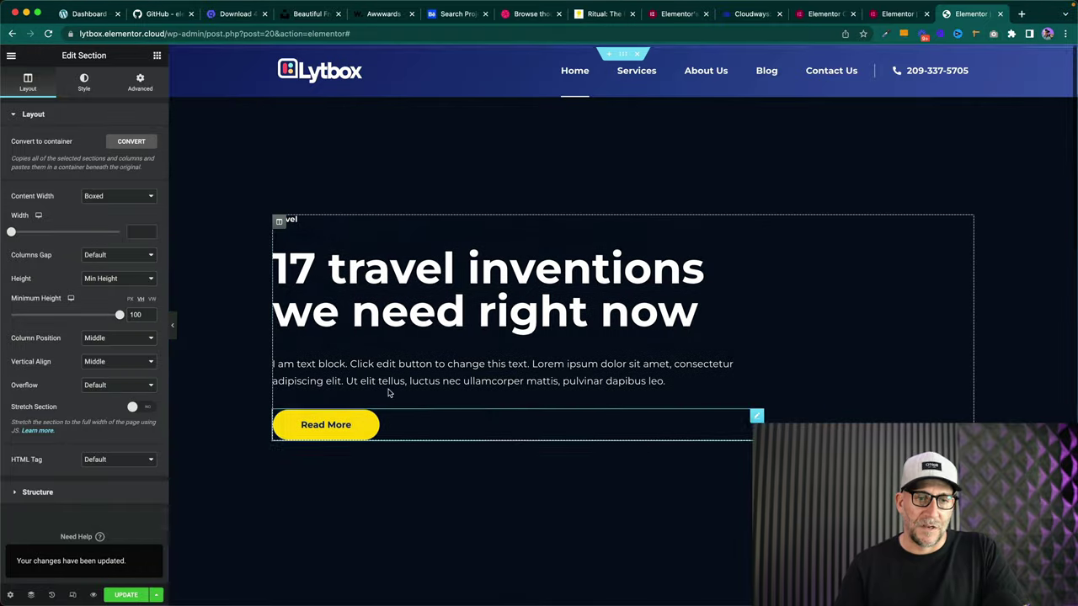
# - Open the Navigator for the page structure and collapse the original hero section's tree
pyautogui.rightClick(382, 154)
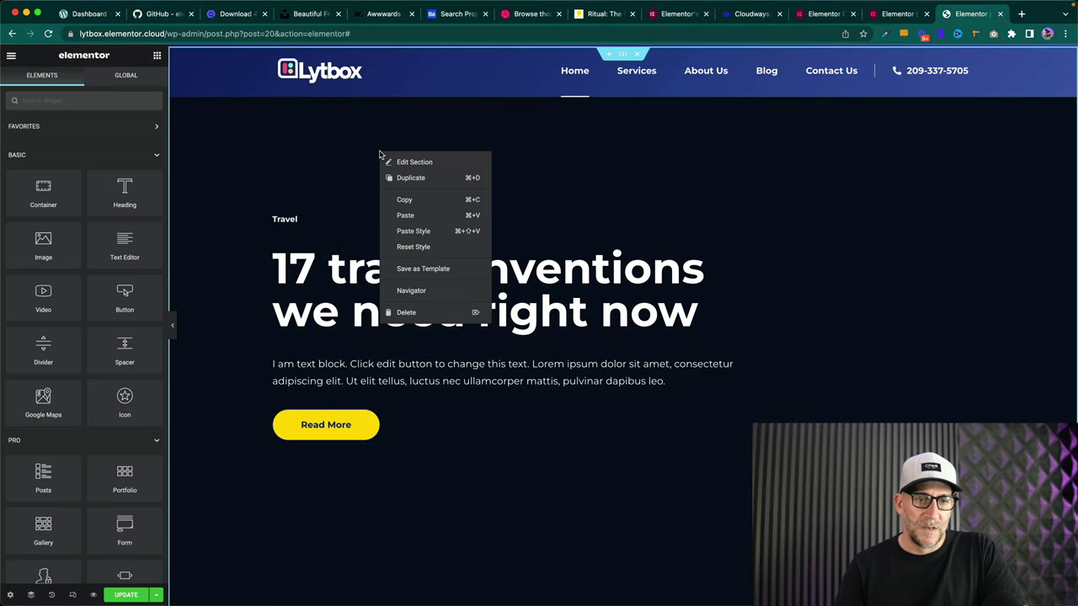
pyautogui.click(607, 135)
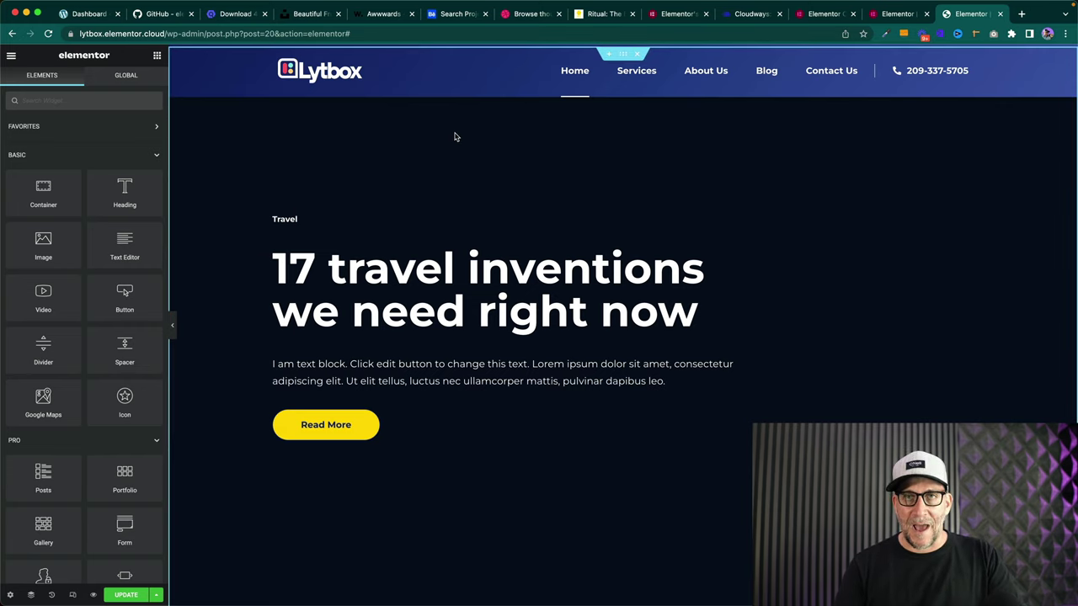
pyautogui.rightClick(410, 149)
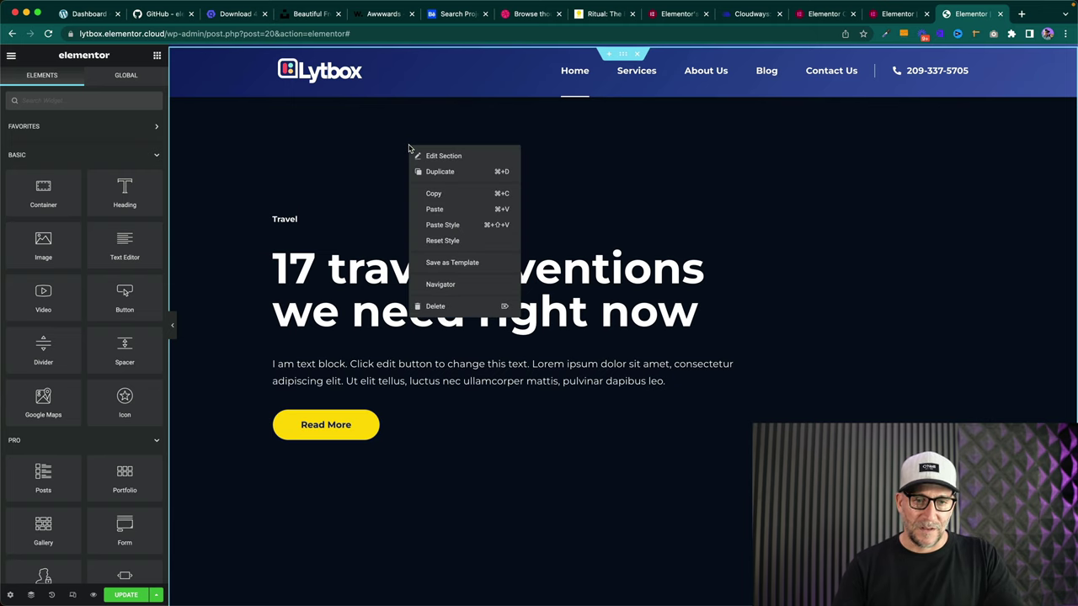
pyautogui.click(441, 285)
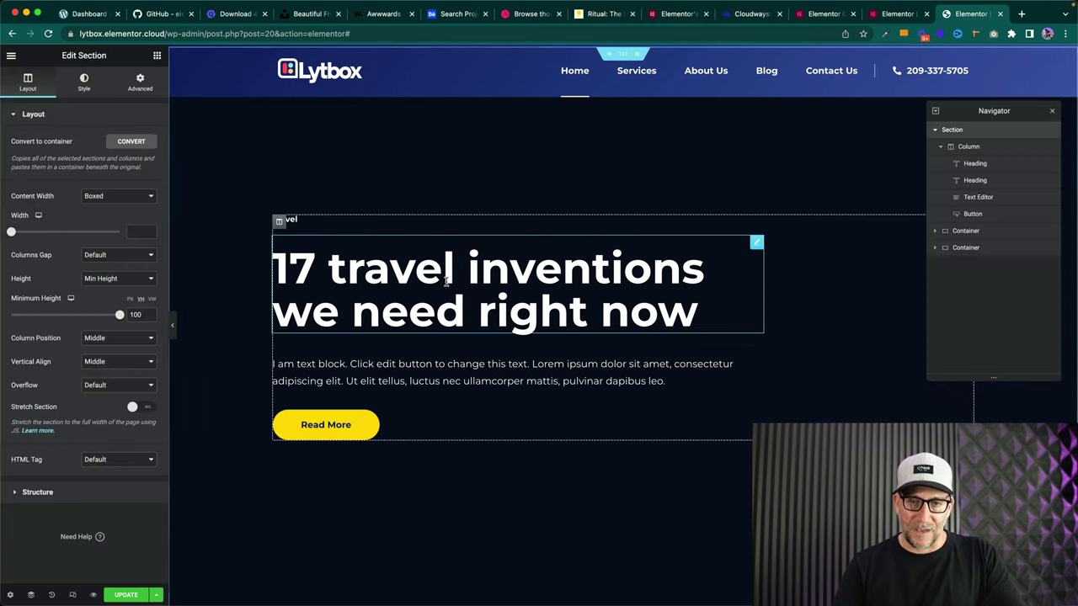
pyautogui.click(935, 132)
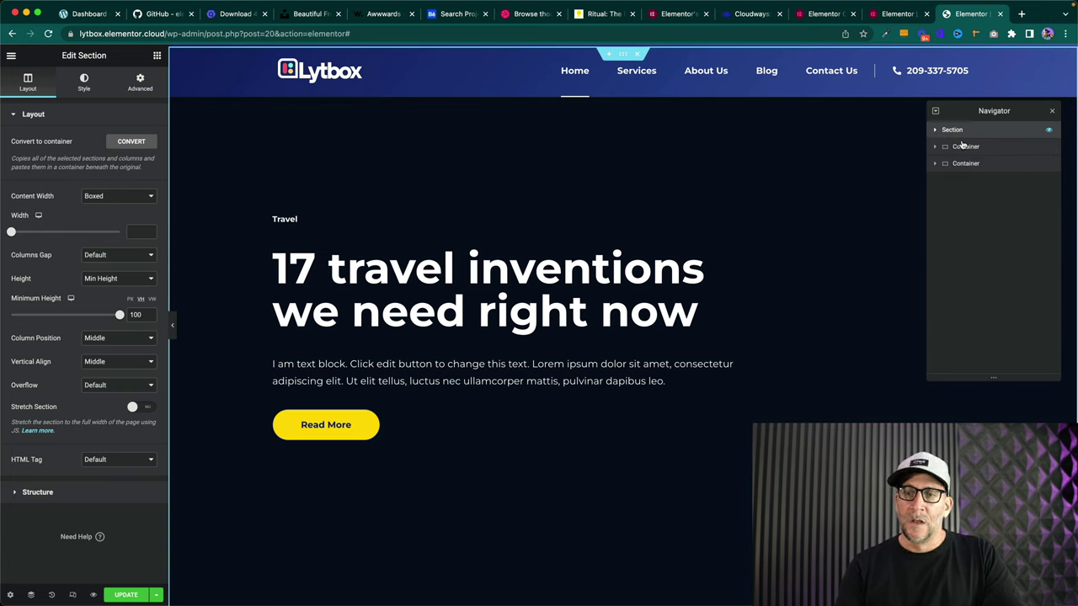
# - Identify the containers in the page structure and delete the empty one below the converted hero
pyautogui.click(962, 145)
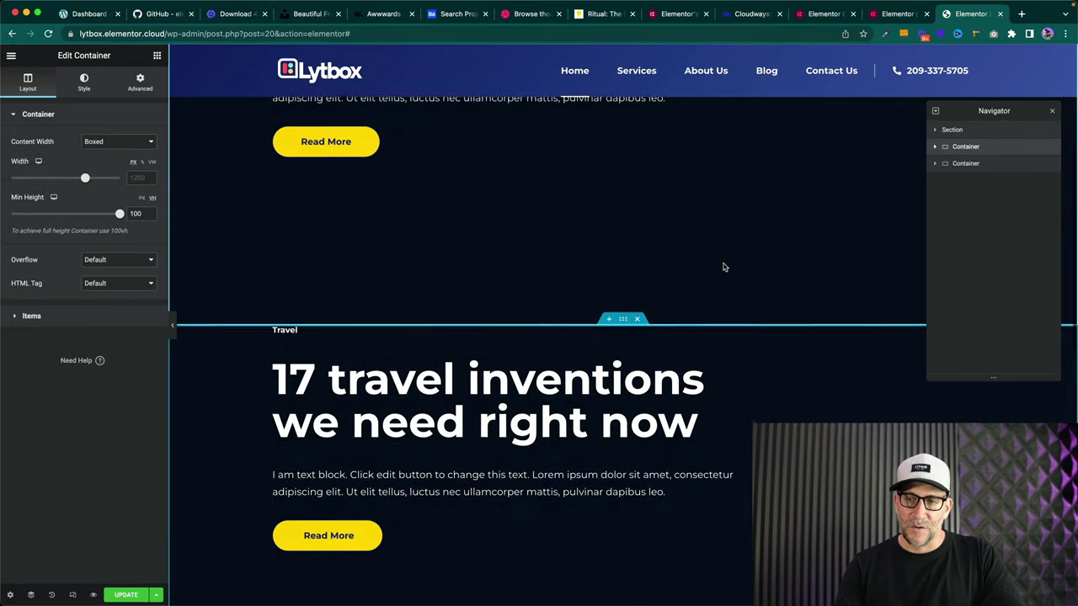
pyautogui.scroll(-5, 723, 267)
pyautogui.click(955, 164)
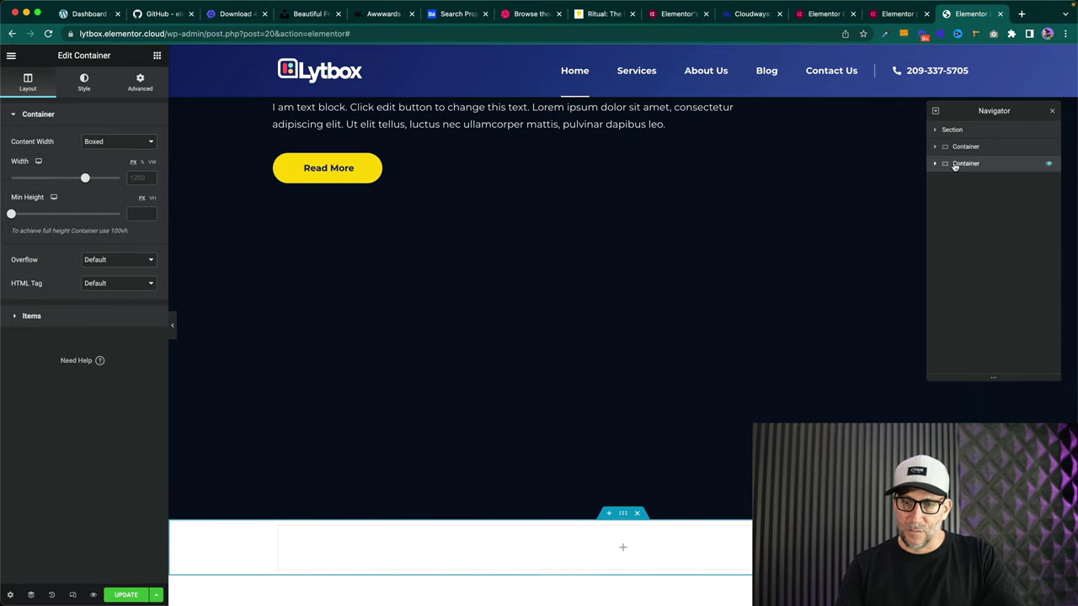
pyautogui.click(639, 513)
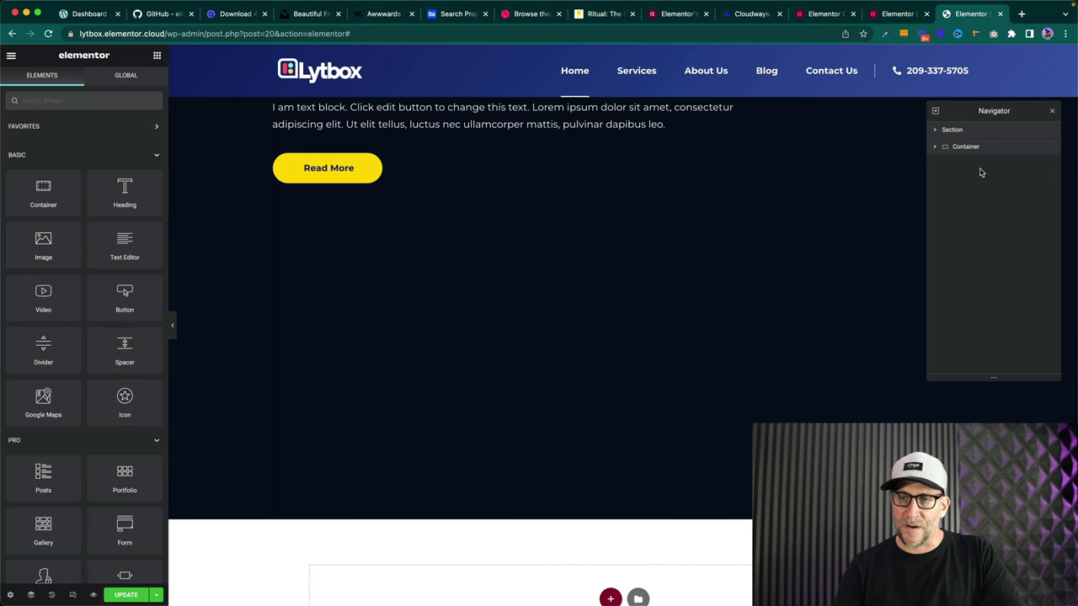
# - Delete the original hero section from the page structure, keeping only the converted container
pyautogui.click(952, 130)
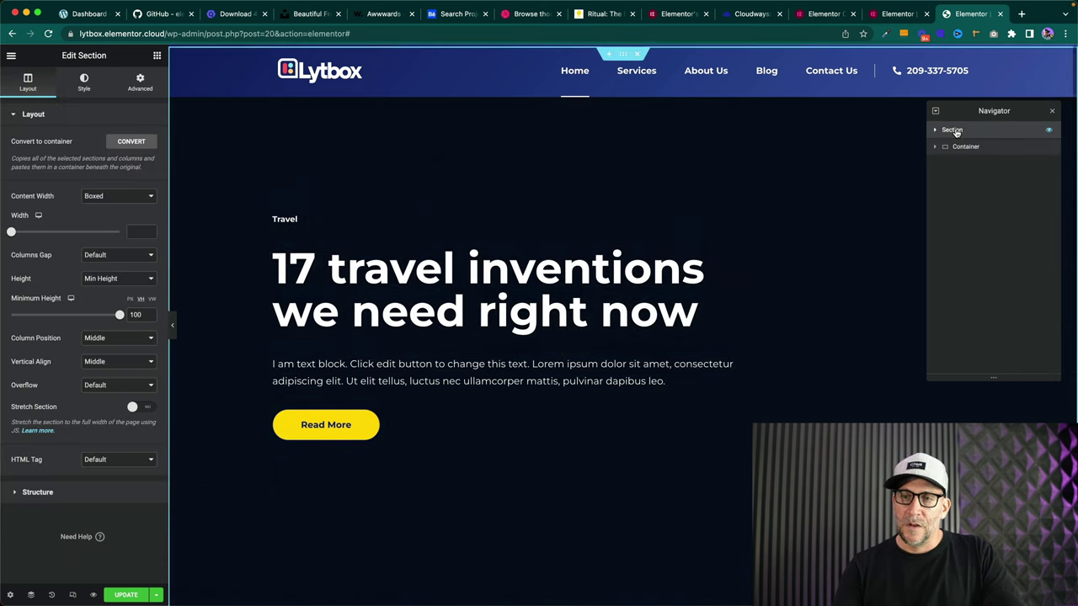
pyautogui.rightClick(956, 132)
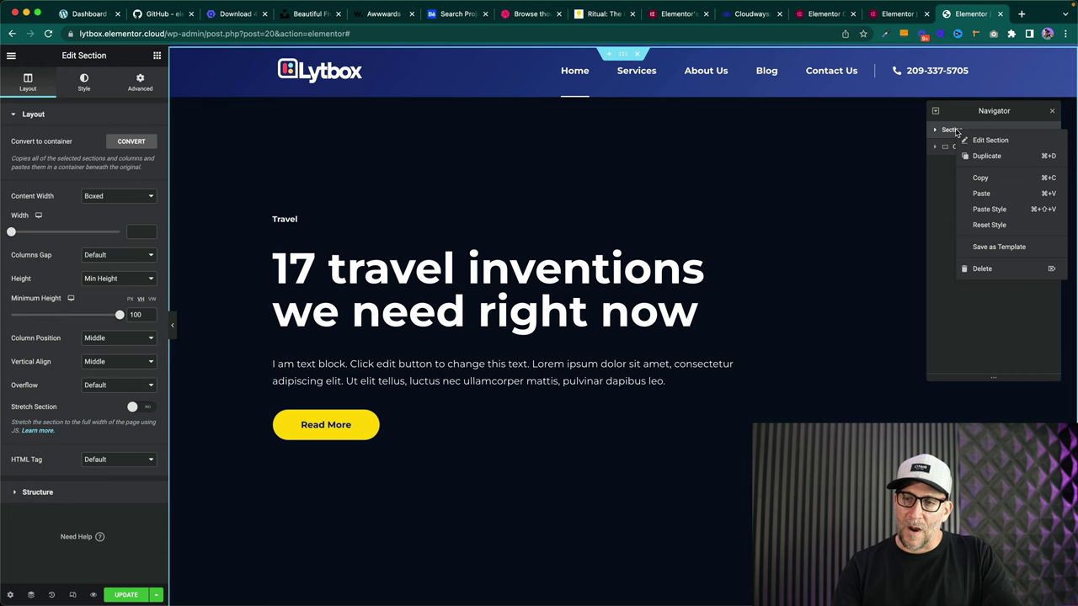
pyautogui.click(995, 267)
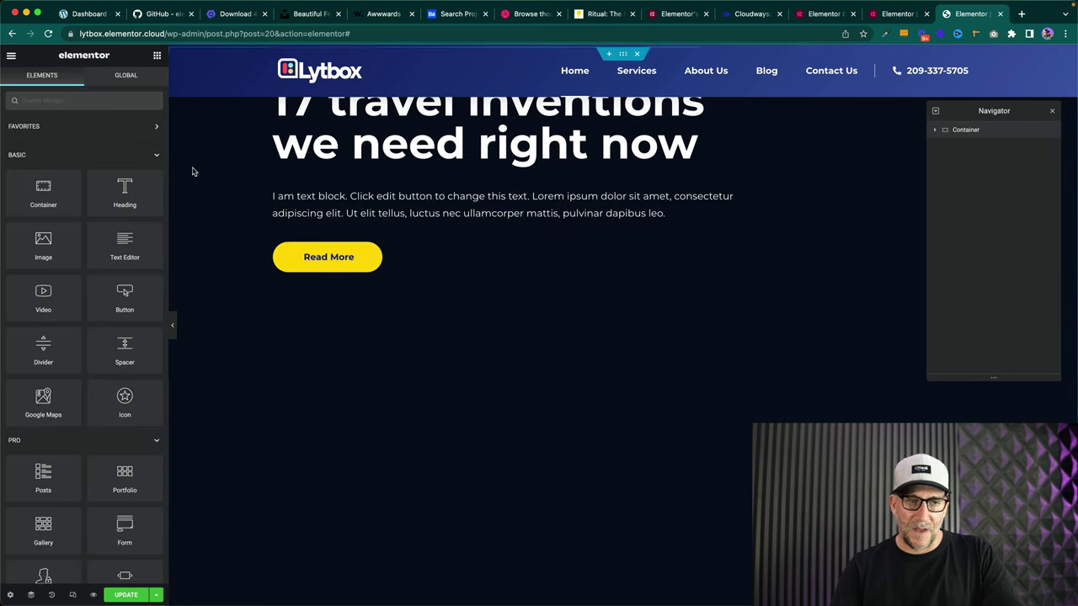
# - Open the converted hero container's Advanced settings and save the page update
pyautogui.click(957, 133)
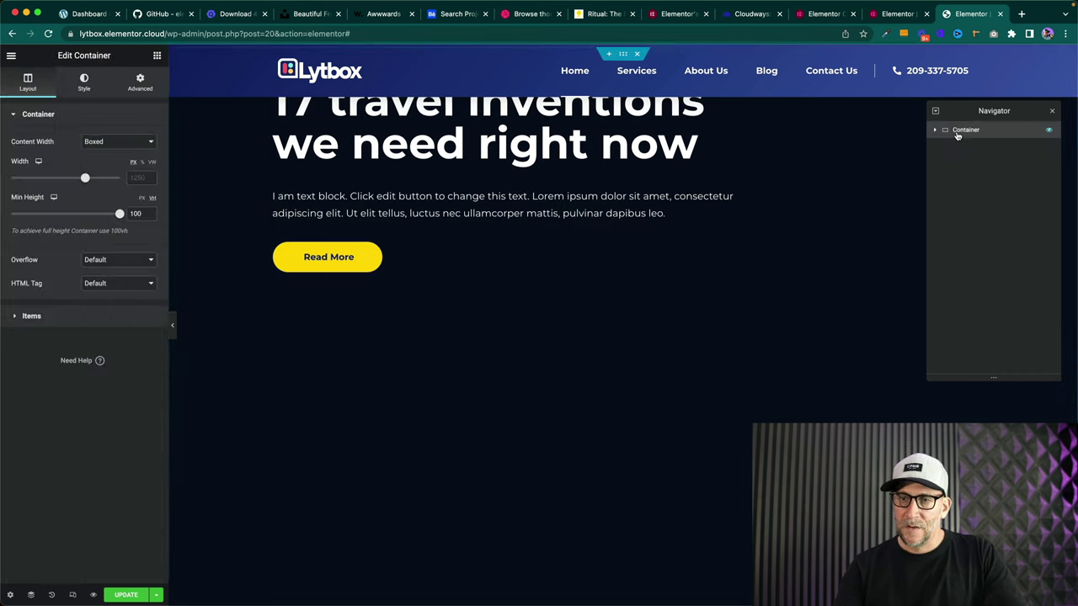
pyautogui.click(141, 84)
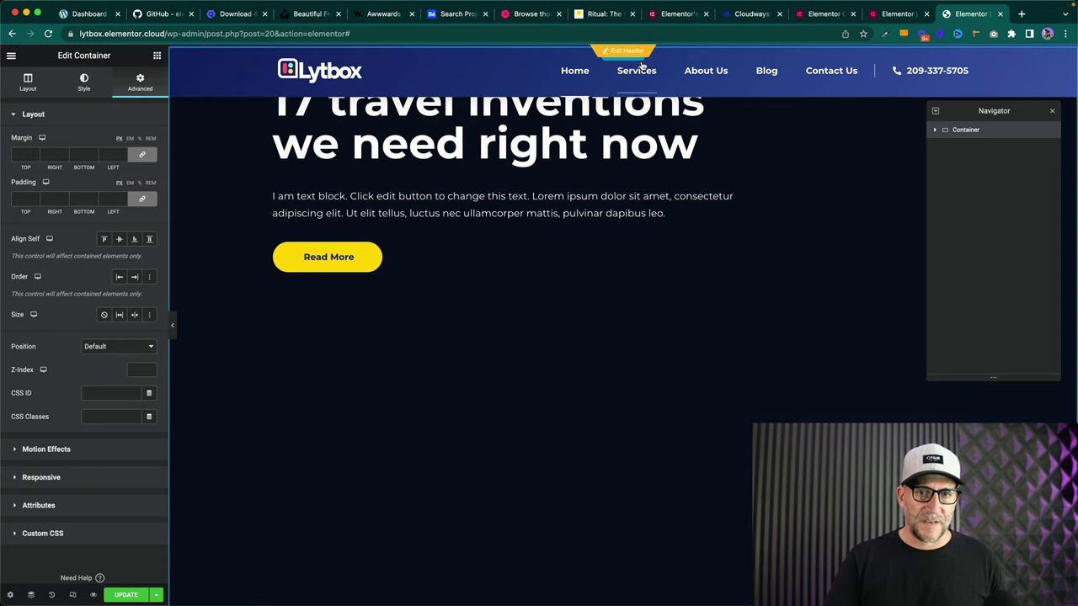
pyautogui.click(125, 595)
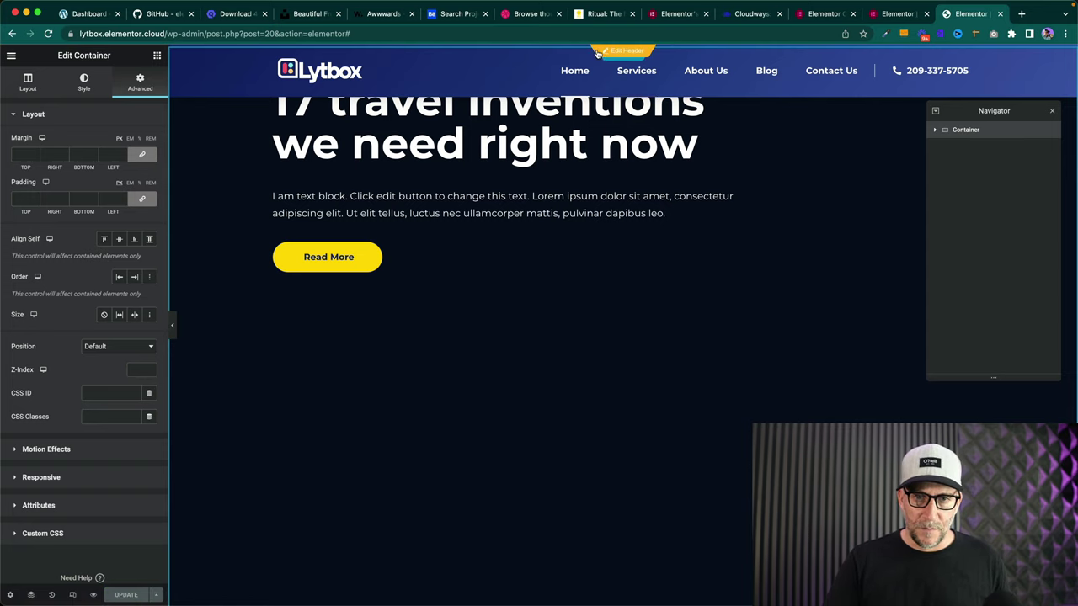
# - Switch to editing the header template and open its section's settings
pyautogui.click(600, 52)
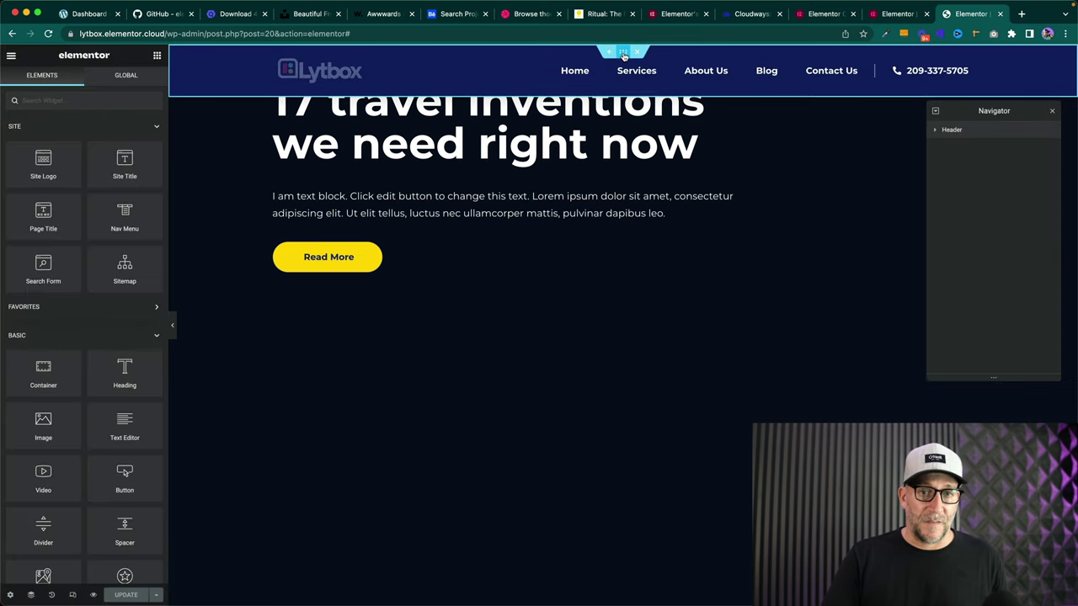
pyautogui.scroll(-3, 629, 404)
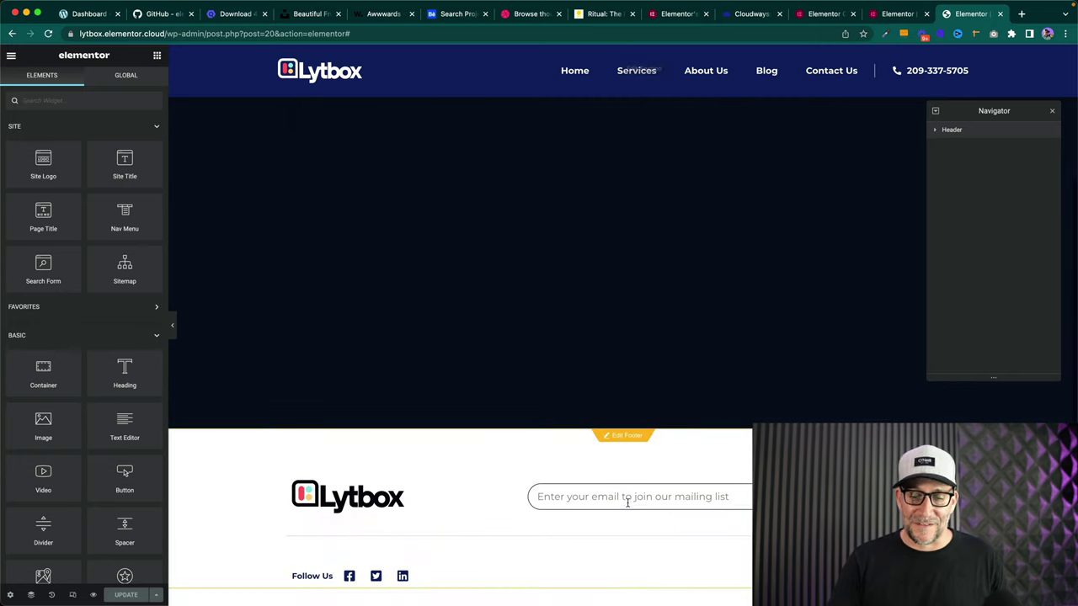
pyautogui.scroll(3, 628, 342)
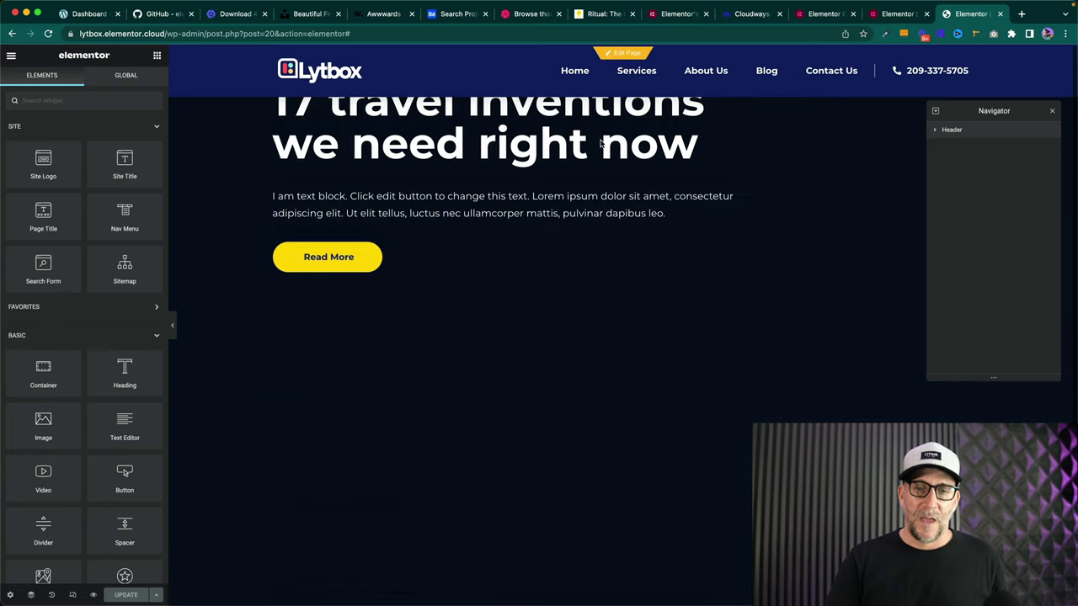
pyautogui.click(622, 54)
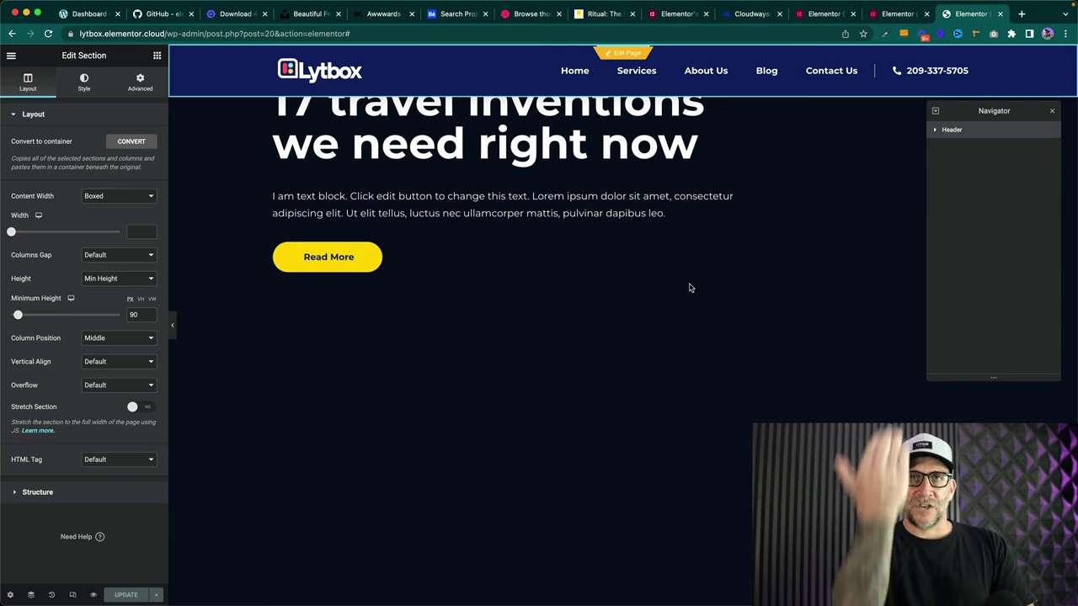
# - Set the header section's bottom margin to 0 and save the header update
pyautogui.click(138, 88)
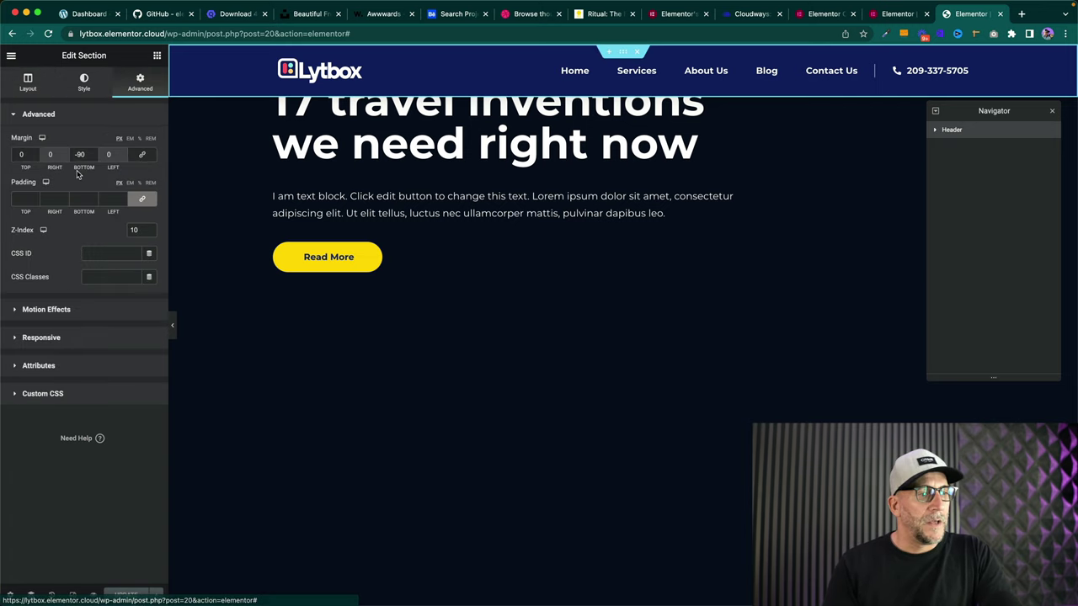
pyautogui.moveTo(85, 154); pyautogui.dragTo(72, 152)
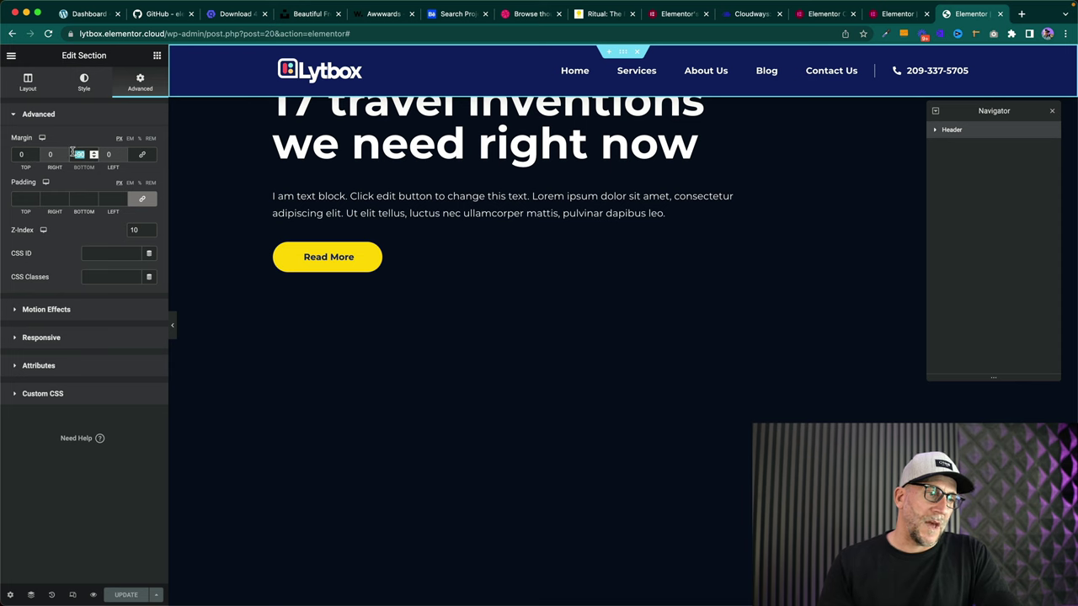
pyautogui.press('Up')
pyautogui.press('Up')
pyautogui.press('Up')
pyautogui.press('Up')
pyautogui.press('Up')
pyautogui.press('Up')
pyautogui.press('Up')
pyautogui.press('Up')
pyautogui.press('Up')
pyautogui.press('Up')
pyautogui.press('Up')
pyautogui.press('Up')
pyautogui.press('Up')
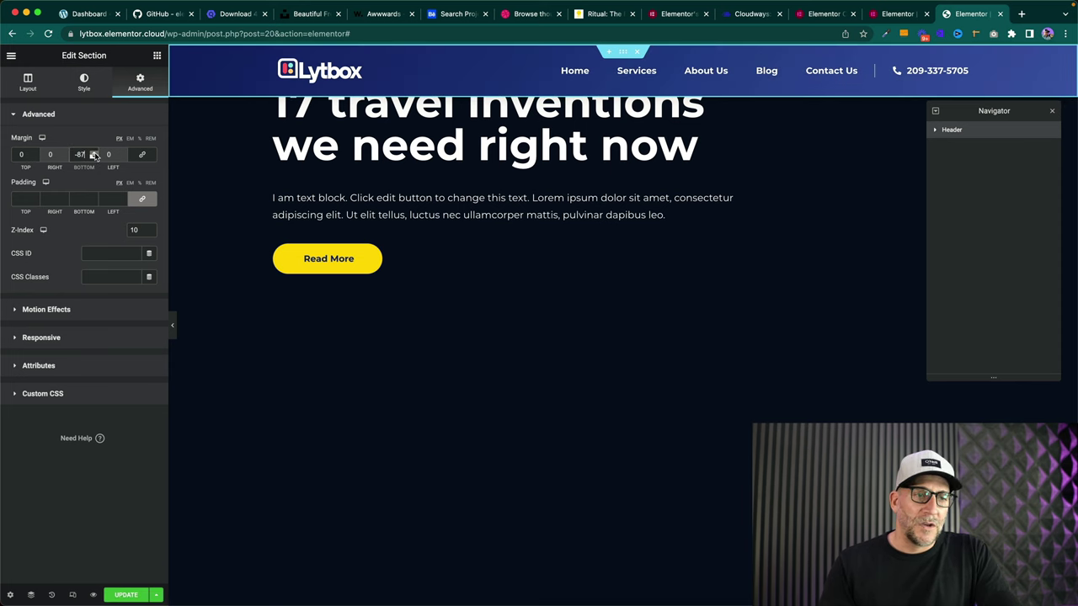
pyautogui.press('Up')
pyautogui.press('Up')
pyautogui.press('Up')
pyautogui.press('Up')
pyautogui.press('Up')
pyautogui.press('Up')
pyautogui.press('Up')
pyautogui.press('Up')
pyautogui.press('Up')
pyautogui.press('Up')
pyautogui.press('Up')
pyautogui.press('Up')
pyautogui.press('Up')
pyautogui.press('Up')
pyautogui.press('Up')
pyautogui.press('Up')
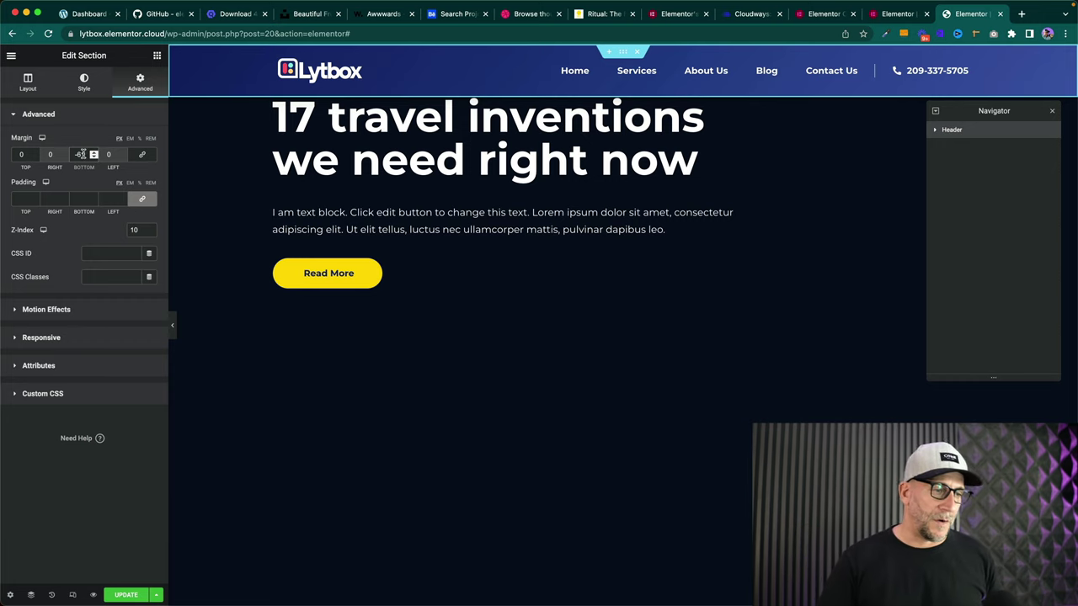
pyautogui.write('0')
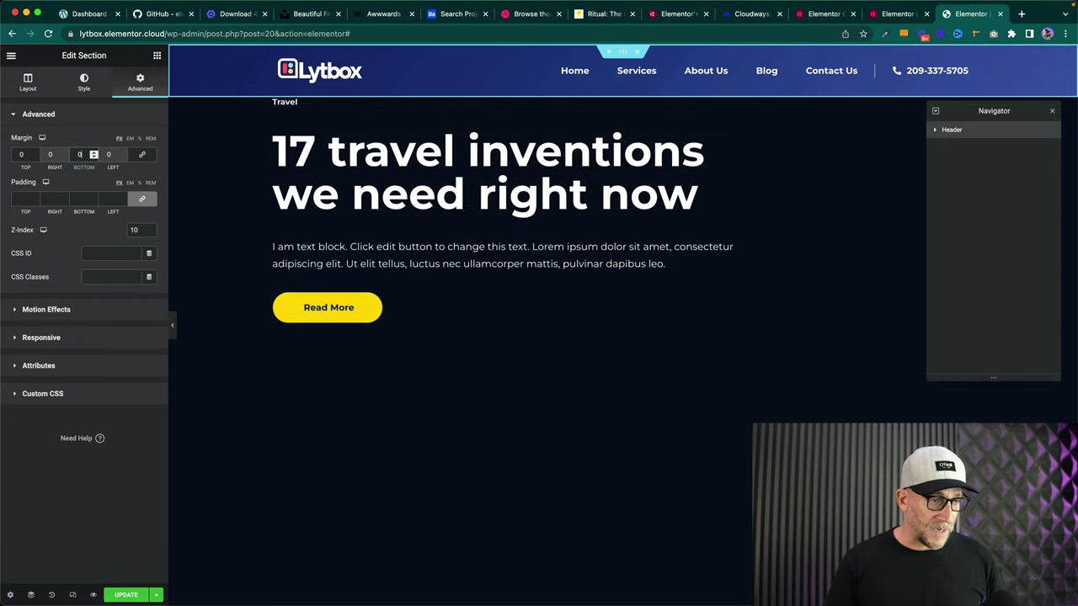
pyautogui.click(59, 113)
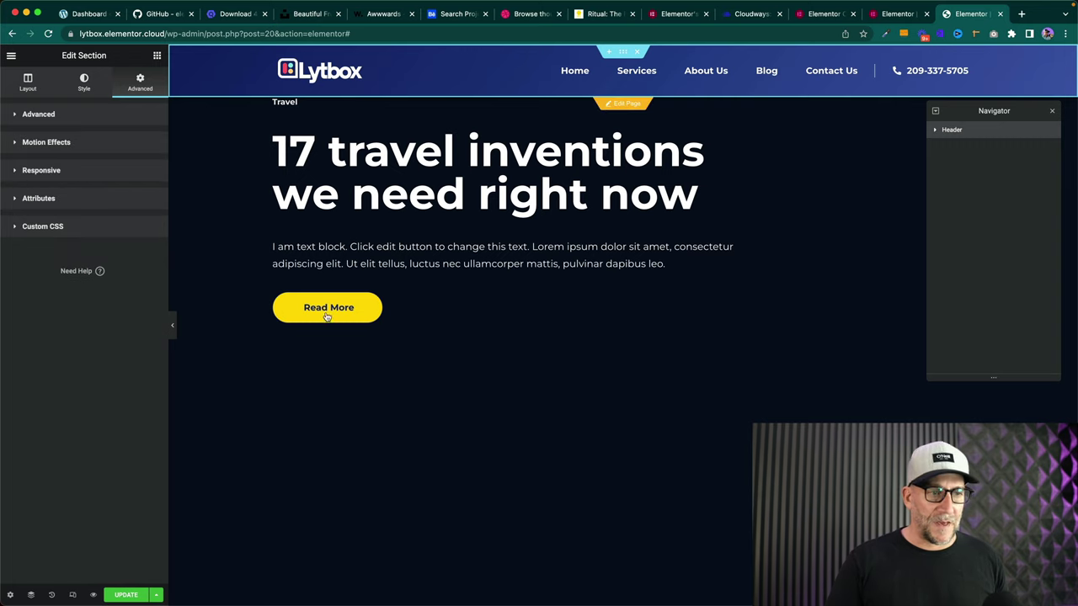
pyautogui.click(125, 595)
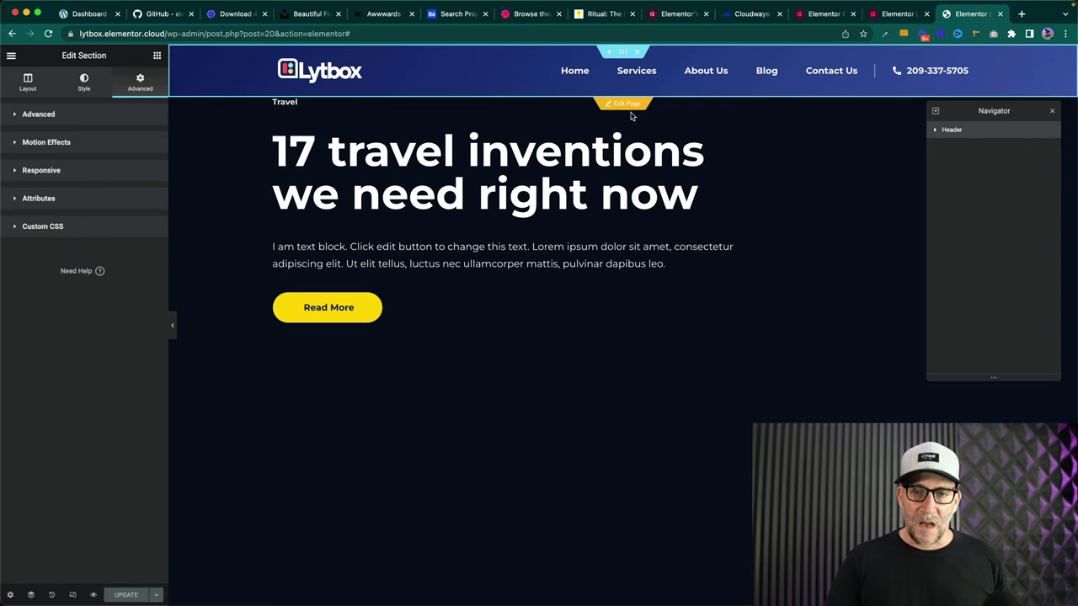
# - Return to editing the page with the Navigator closed and set the hero container's Align Self to Center
pyautogui.click(627, 104)
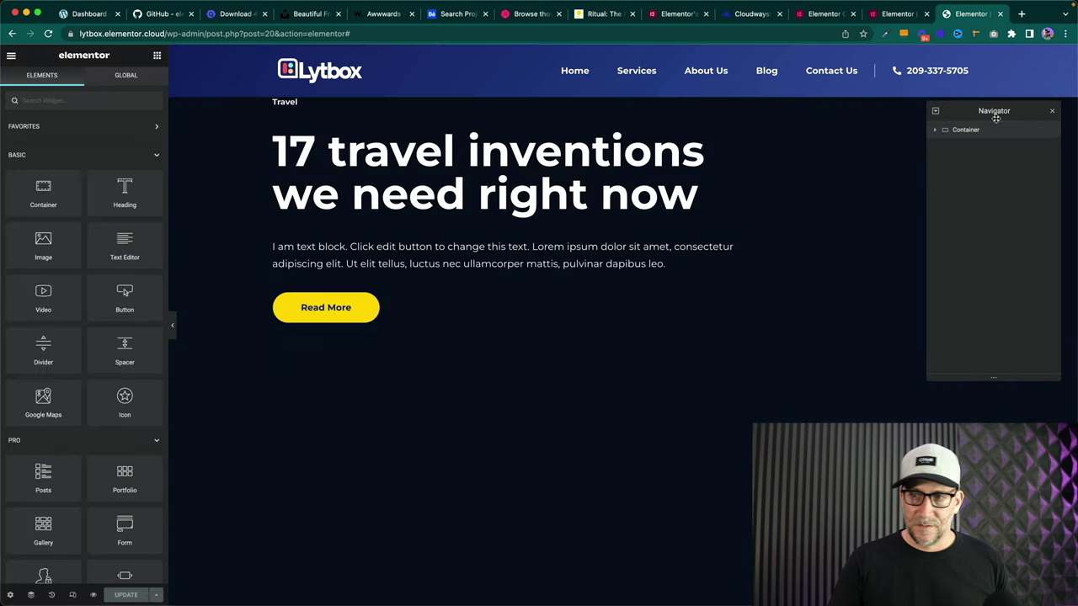
pyautogui.click(1053, 111)
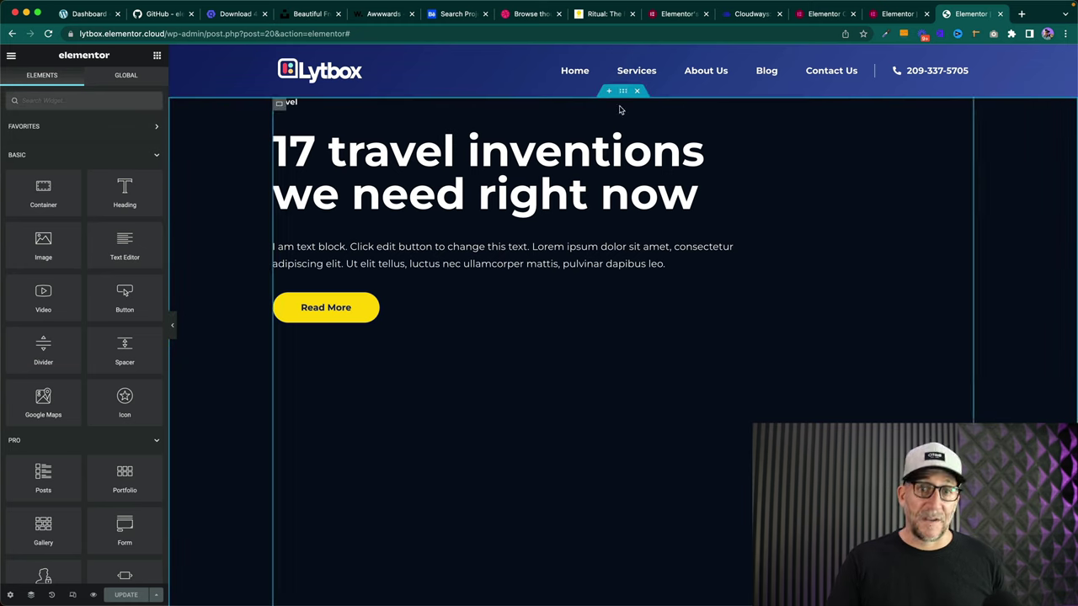
pyautogui.click(622, 94)
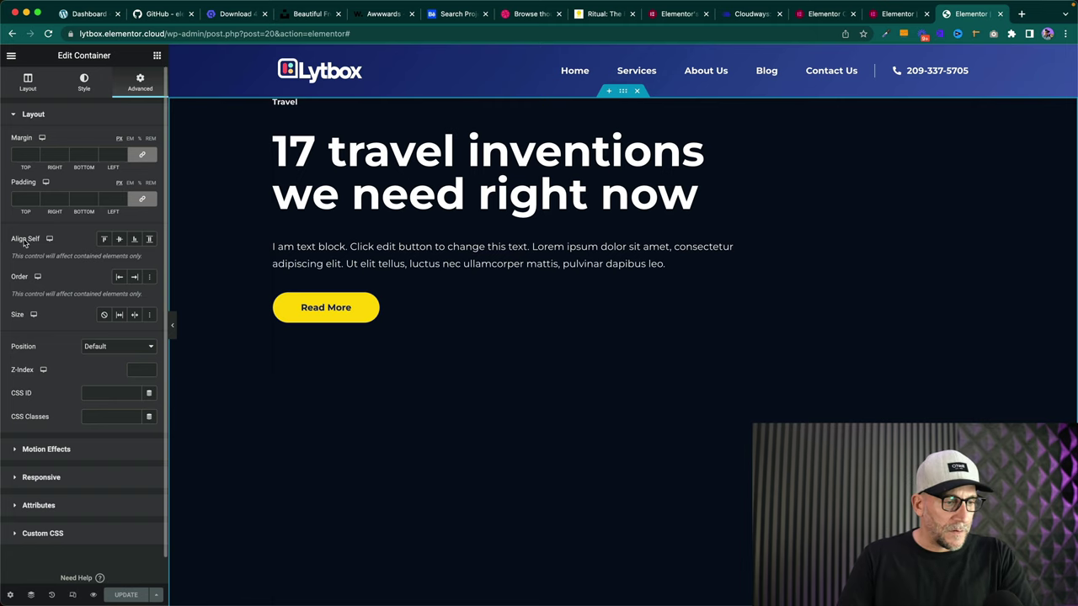
pyautogui.click(117, 240)
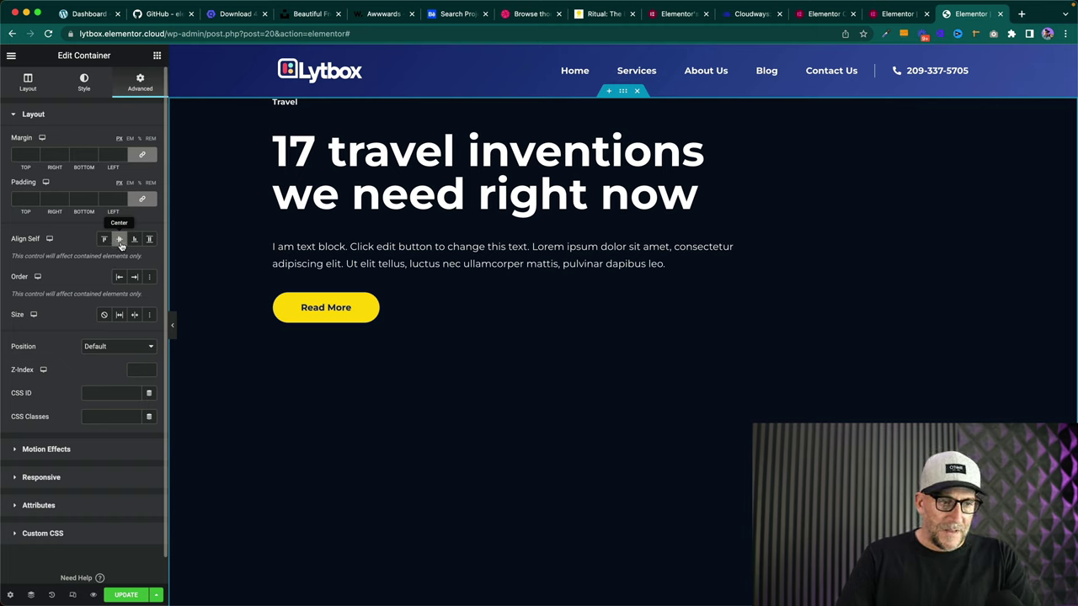
# - Set the hero's inner container to Align Items Flex Start and Justify Content Center
pyautogui.click(281, 106)
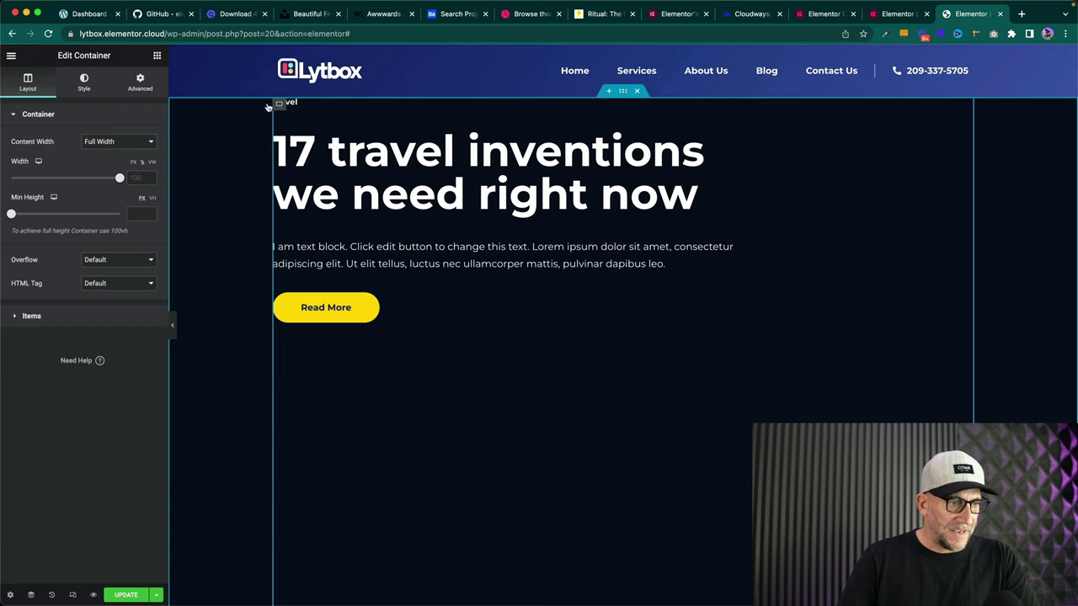
pyautogui.click(26, 315)
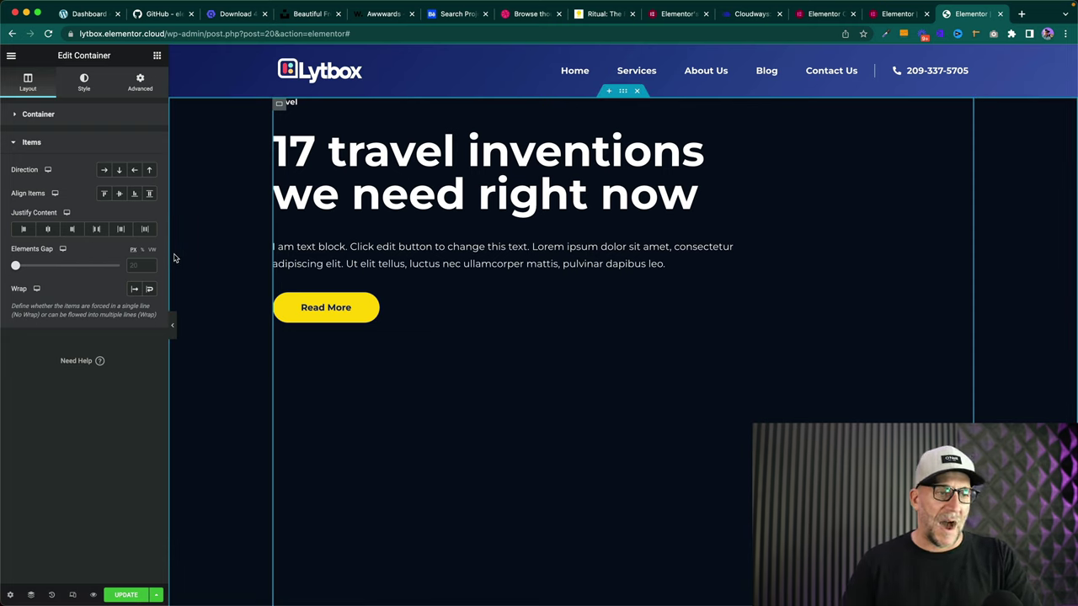
pyautogui.click(120, 195)
pyautogui.click(106, 195)
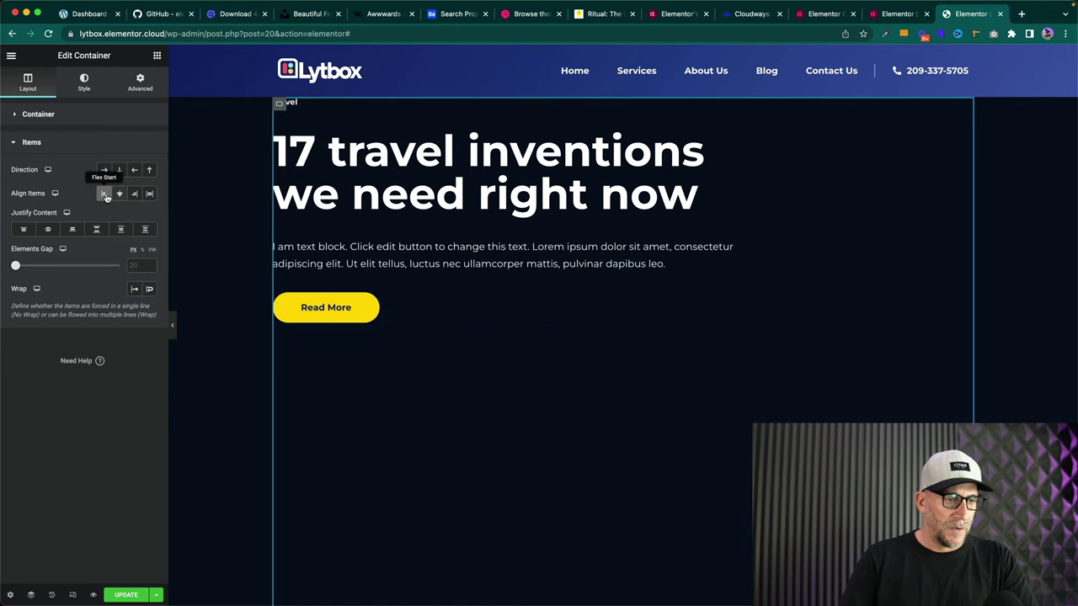
pyautogui.click(48, 230)
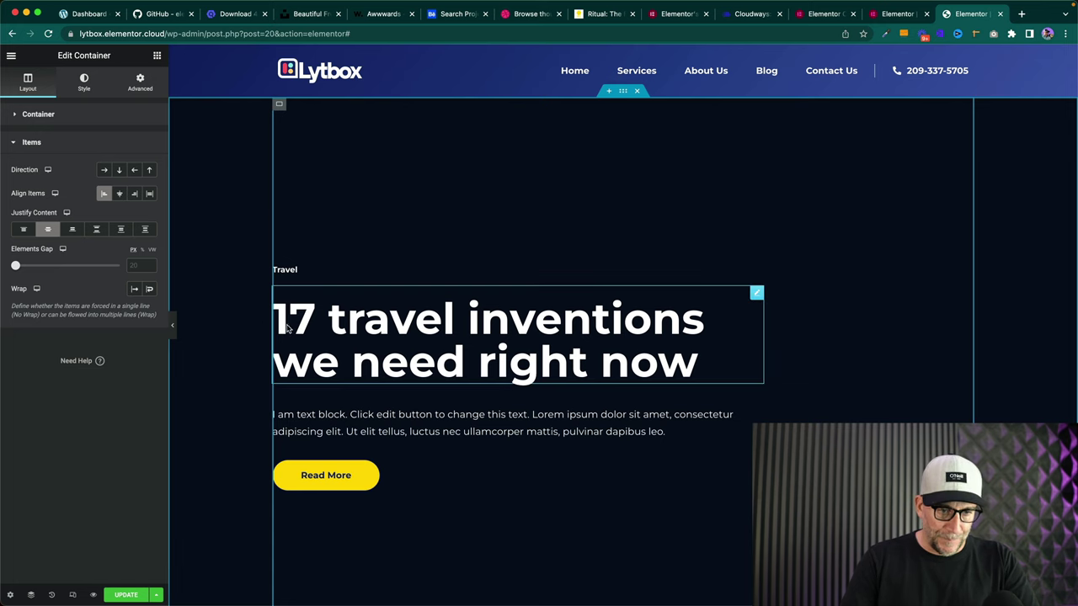
# - Try the other Justify Content options on the hero's inner container and return it to Center
pyautogui.click(71, 230)
pyautogui.click(96, 229)
pyautogui.click(118, 230)
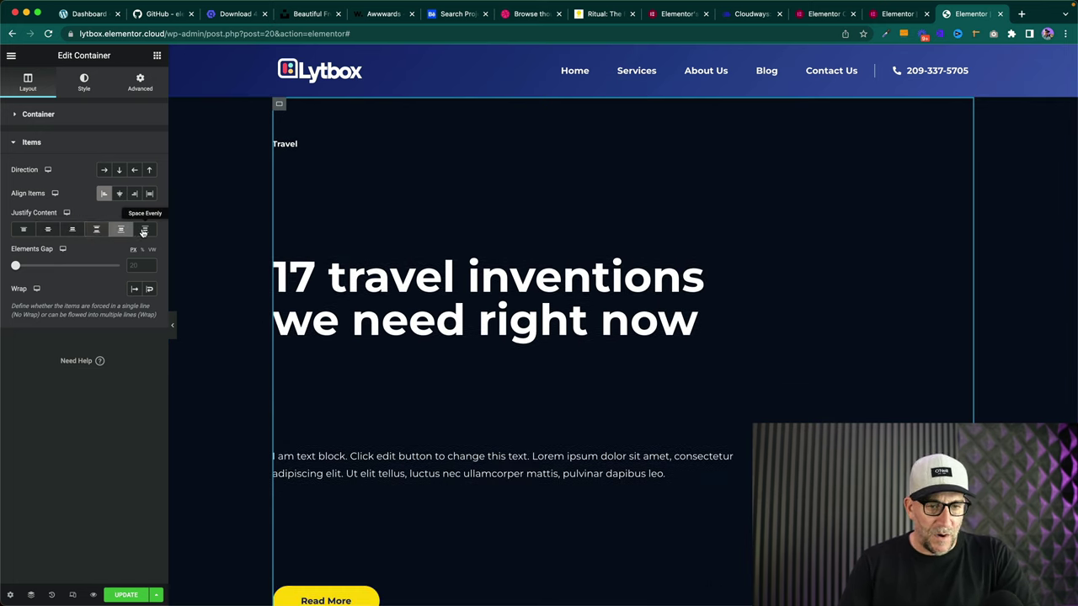
pyautogui.click(145, 229)
pyautogui.click(120, 230)
pyautogui.click(96, 230)
pyautogui.click(73, 231)
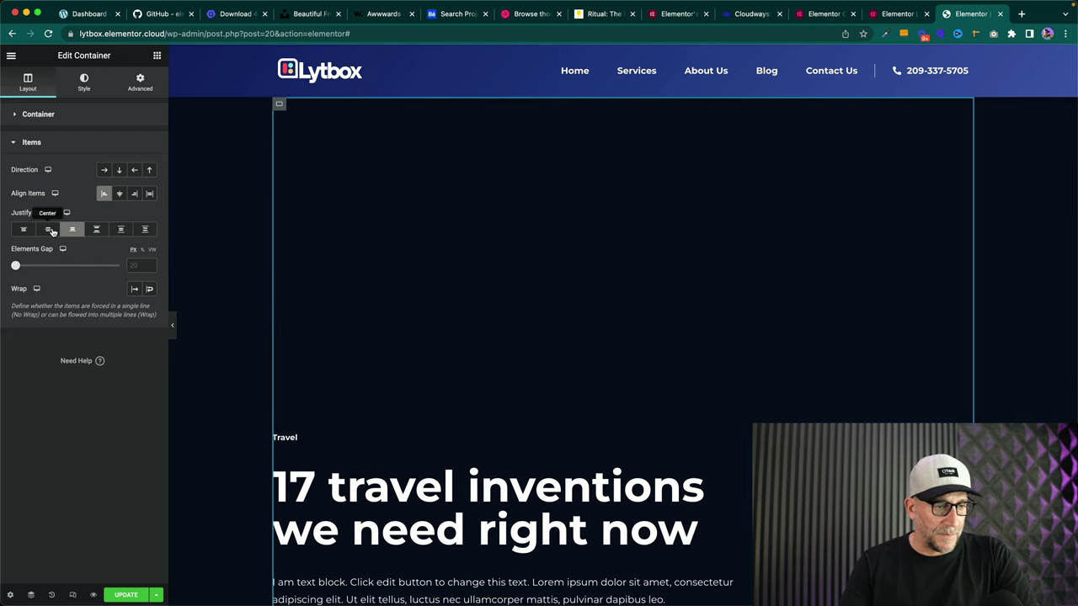
pyautogui.click(50, 231)
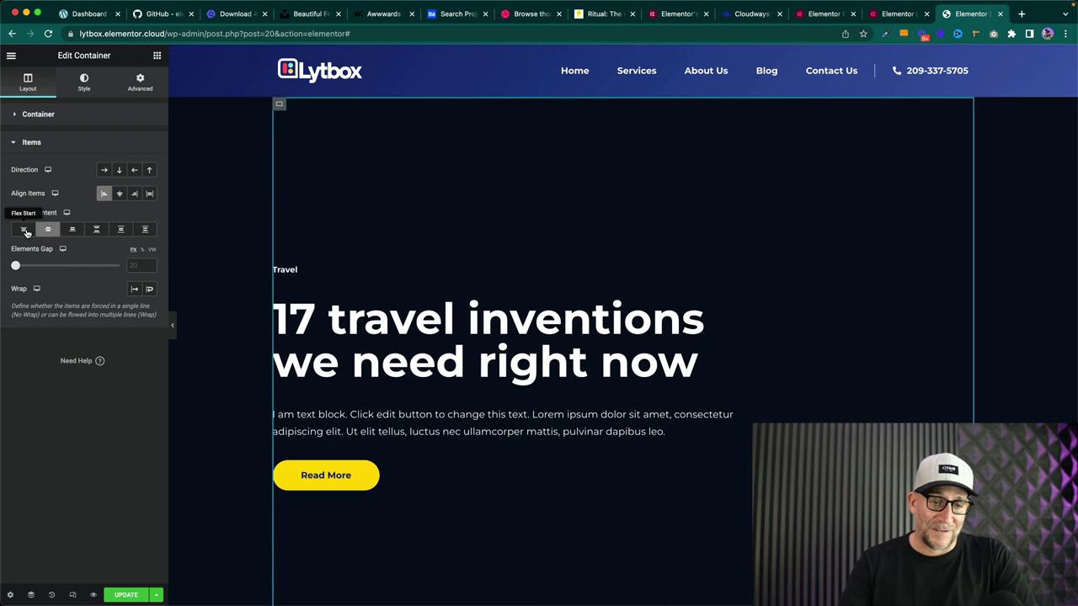
pyautogui.click(23, 230)
pyautogui.click(47, 230)
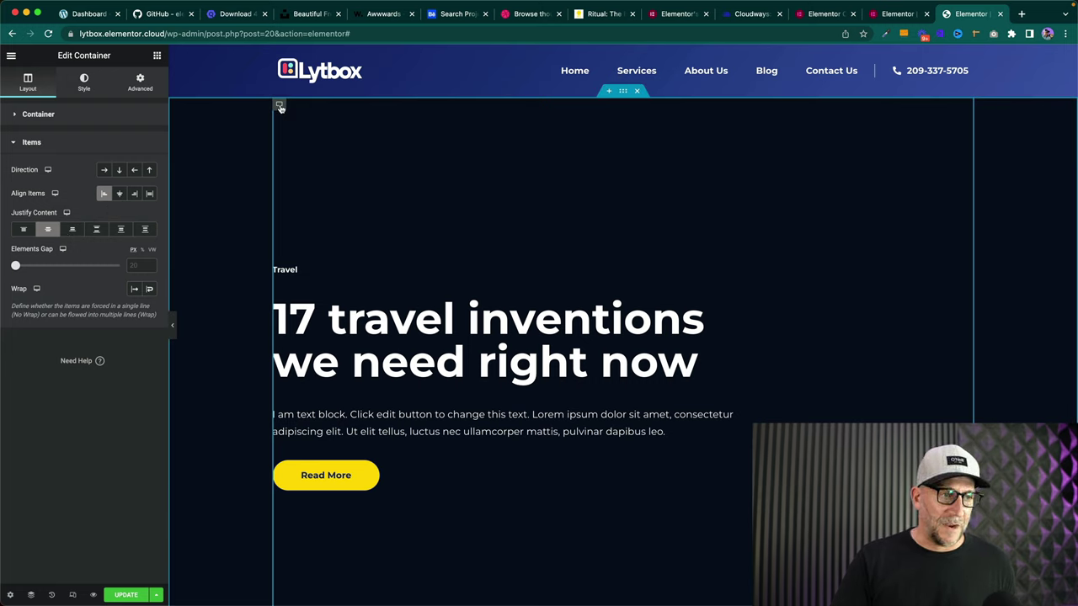
# - Set the outer hero container's minimum height to 80 VH and save the page update
pyautogui.click(622, 93)
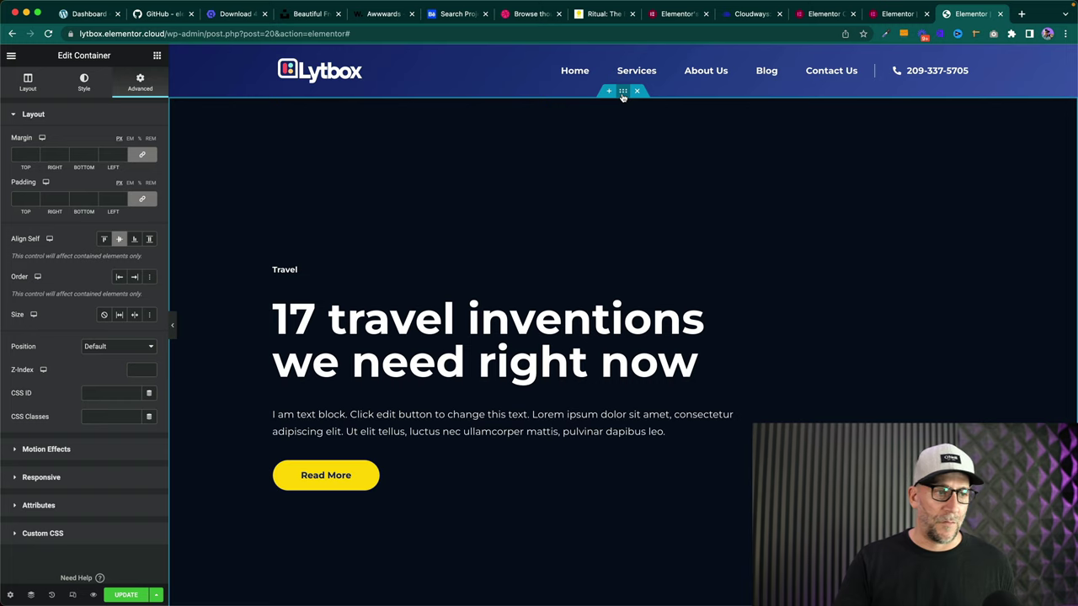
pyautogui.click(278, 104)
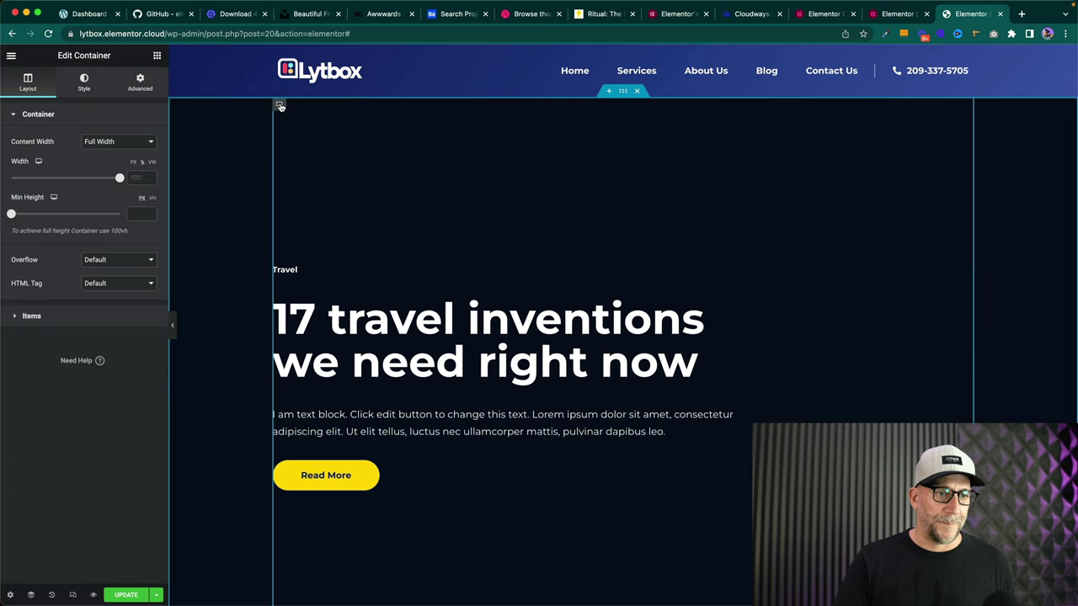
pyautogui.click(622, 91)
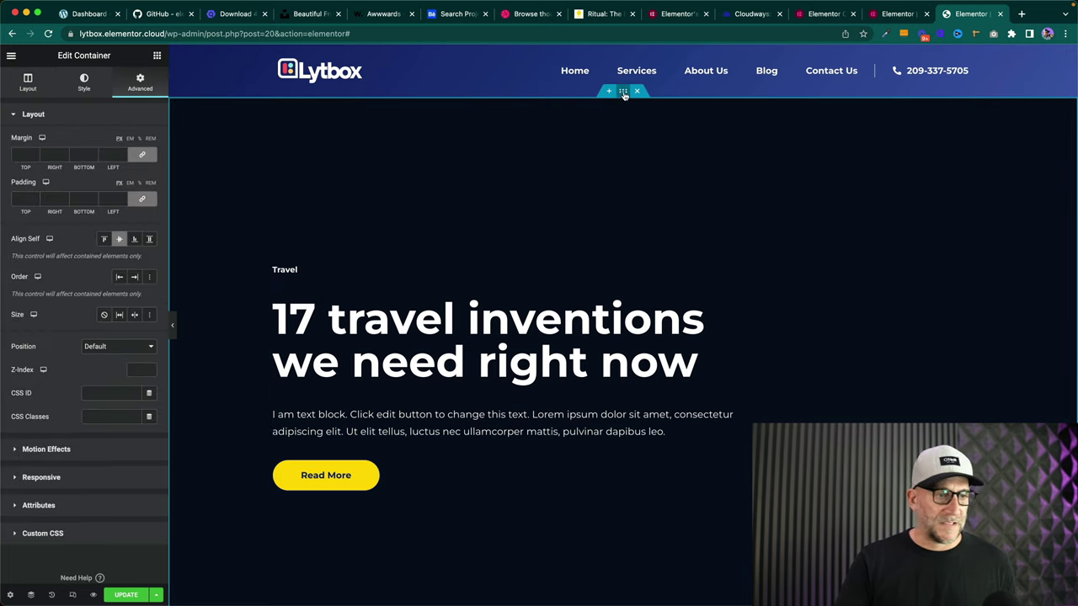
pyautogui.click(26, 84)
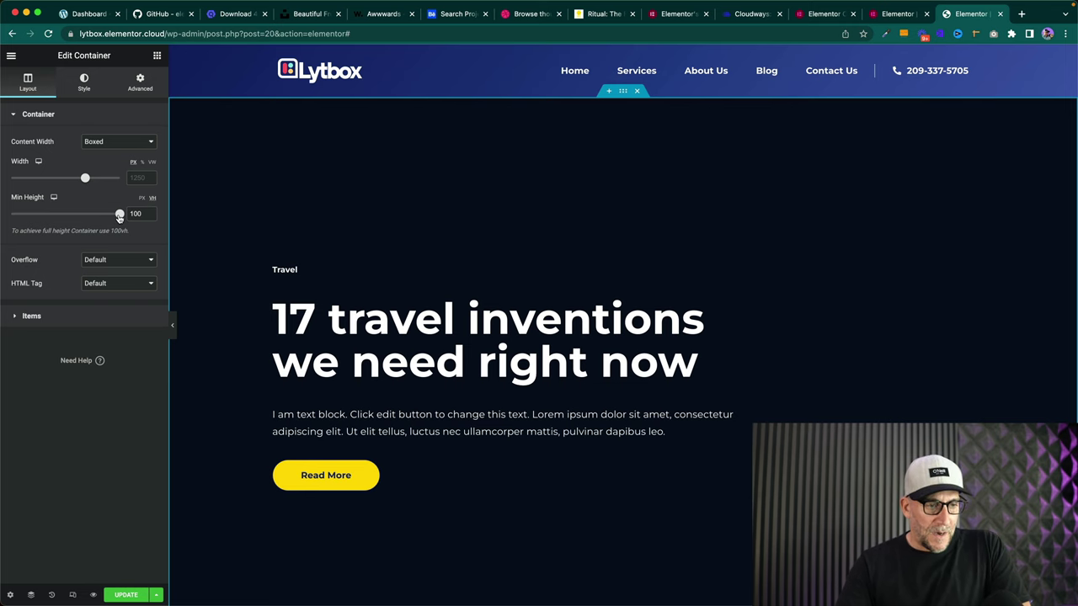
pyautogui.moveTo(119, 217); pyautogui.dragTo(94, 215)
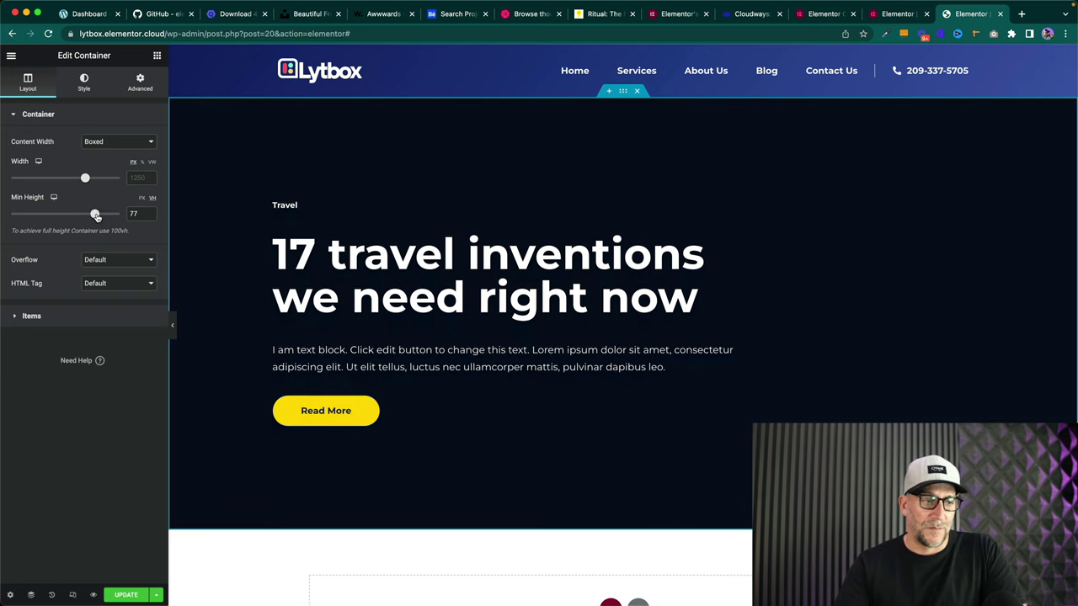
pyautogui.moveTo(95, 215); pyautogui.dragTo(120, 215)
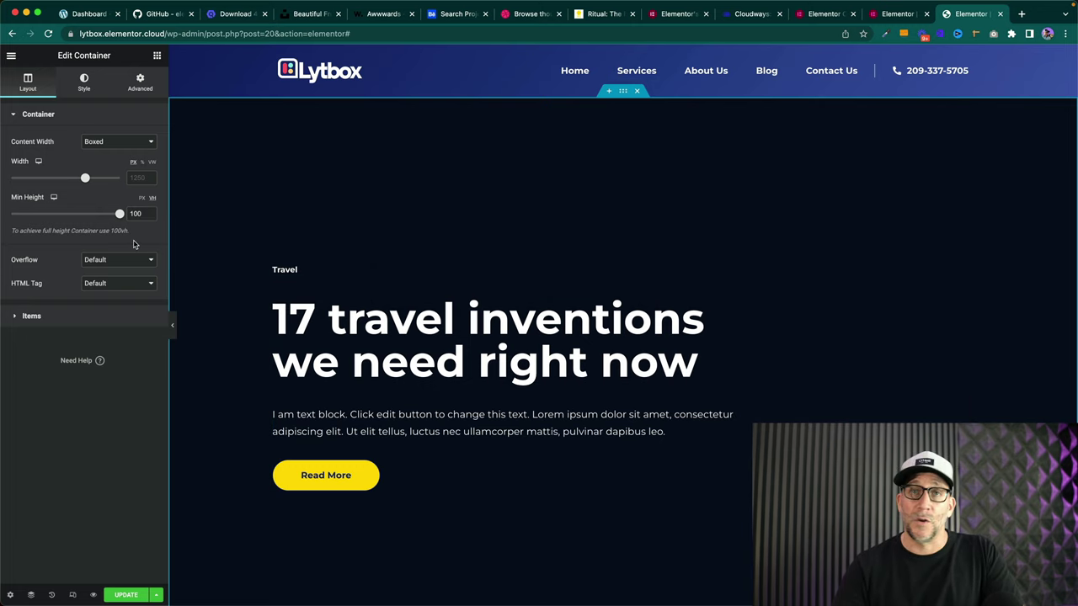
pyautogui.moveTo(120, 214); pyautogui.dragTo(98, 216)
pyautogui.click(148, 217)
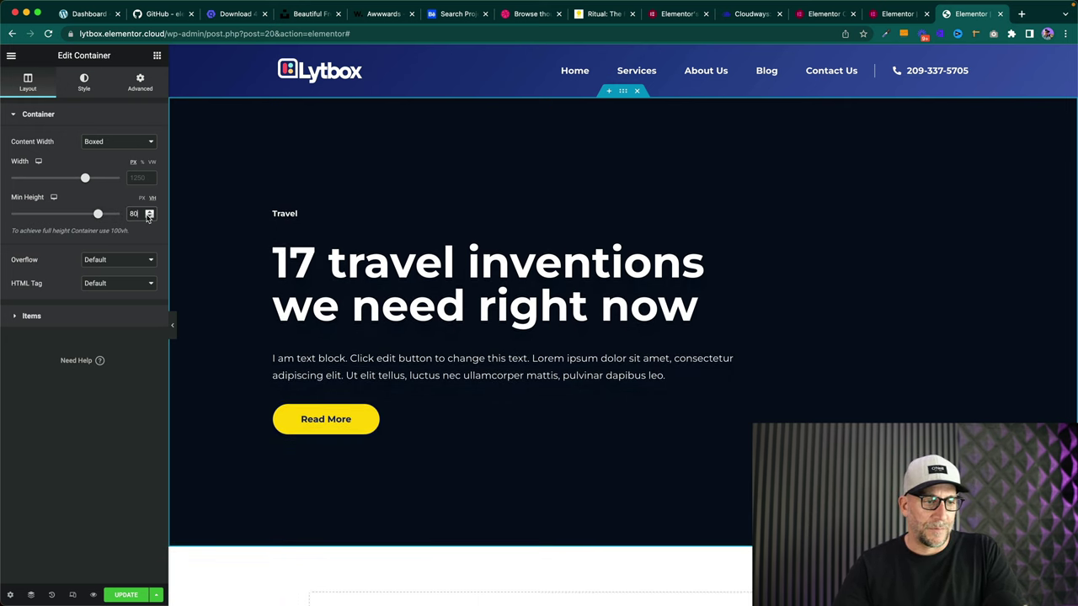
pyautogui.click(122, 594)
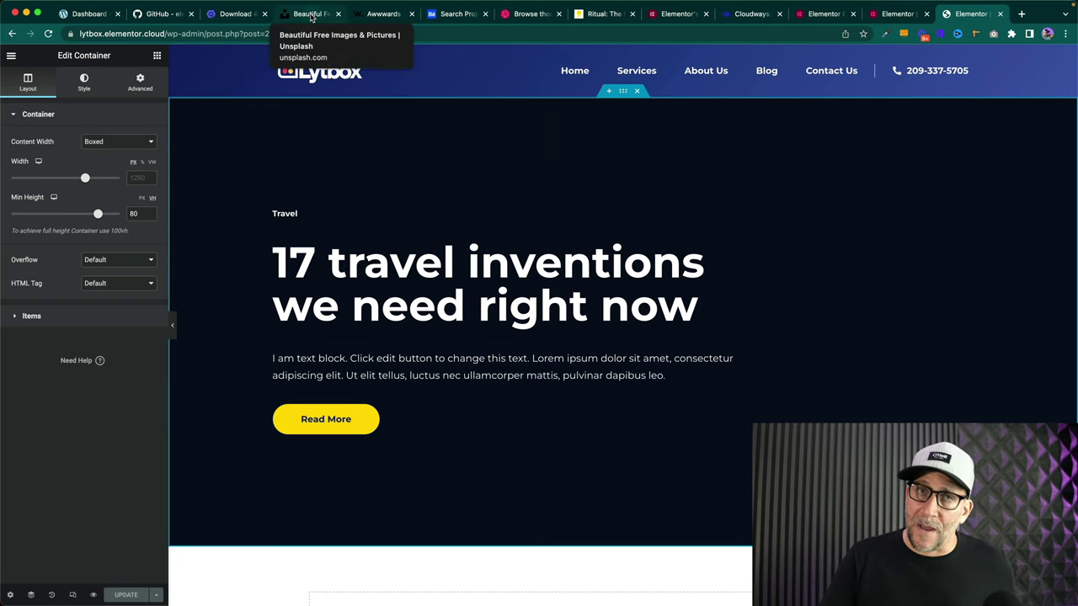
# - Switch to the already open Unsplash and Iconscout sites and examine their homepages as sources of photos and design assets
pyautogui.click(311, 14)
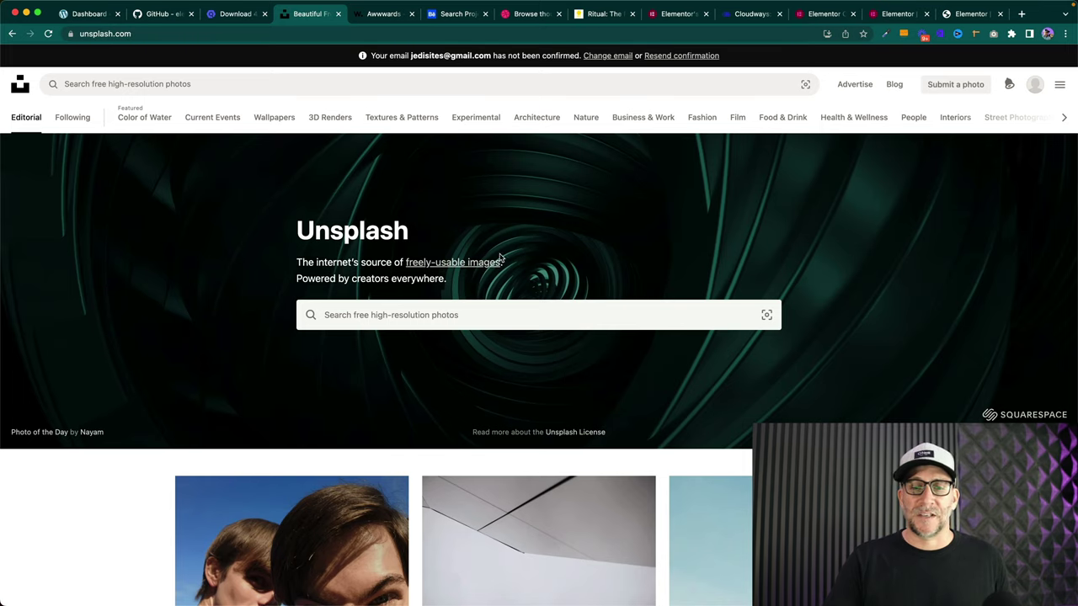
pyautogui.scroll(-8, 707, 269)
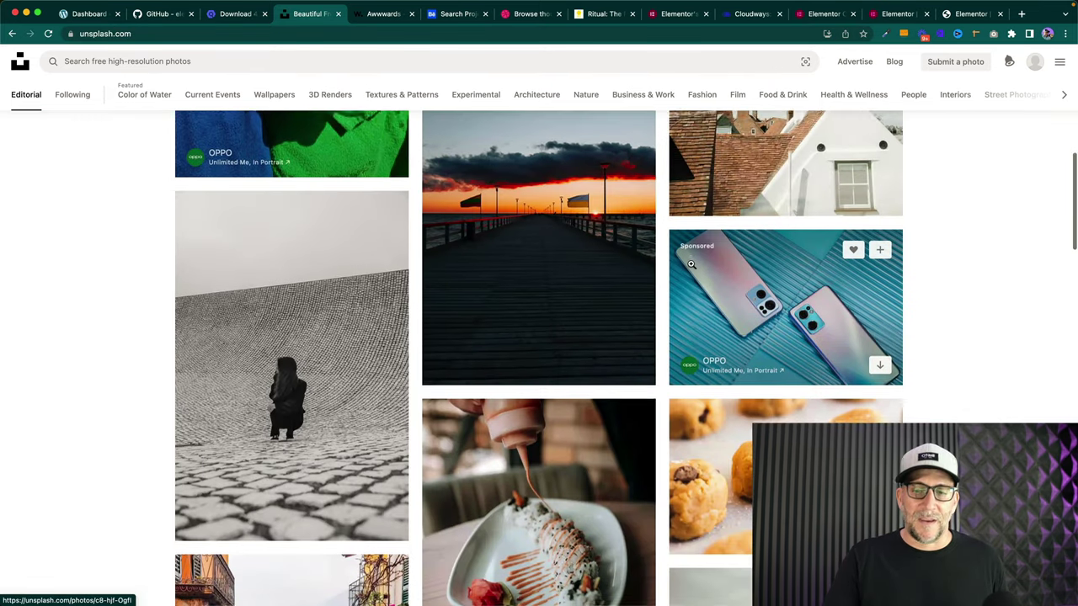
pyautogui.scroll(-2, 690, 263)
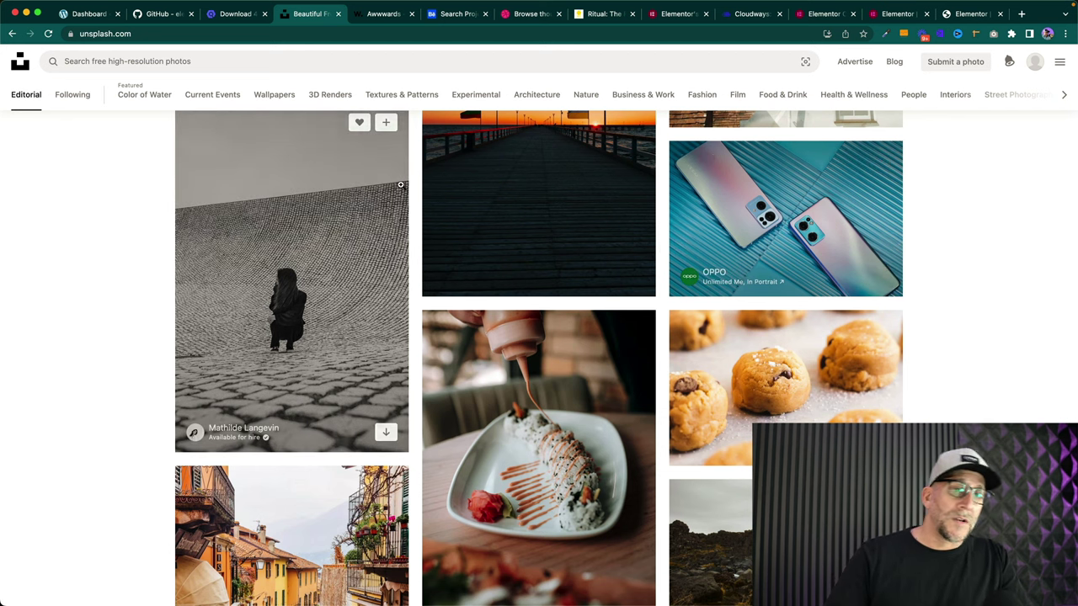
pyautogui.click(234, 13)
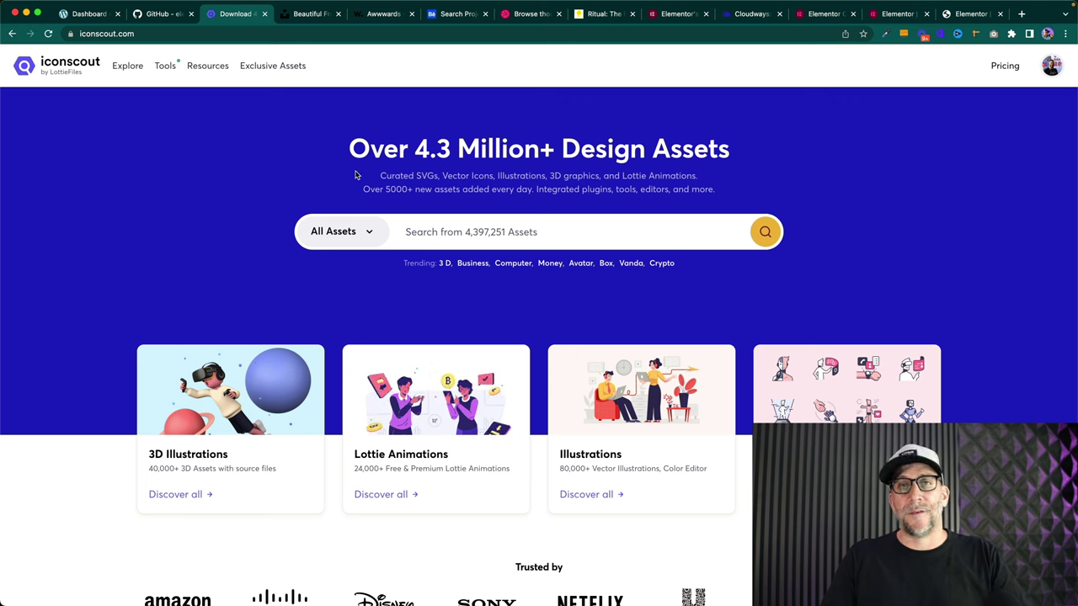
pyautogui.scroll(-5, 356, 173)
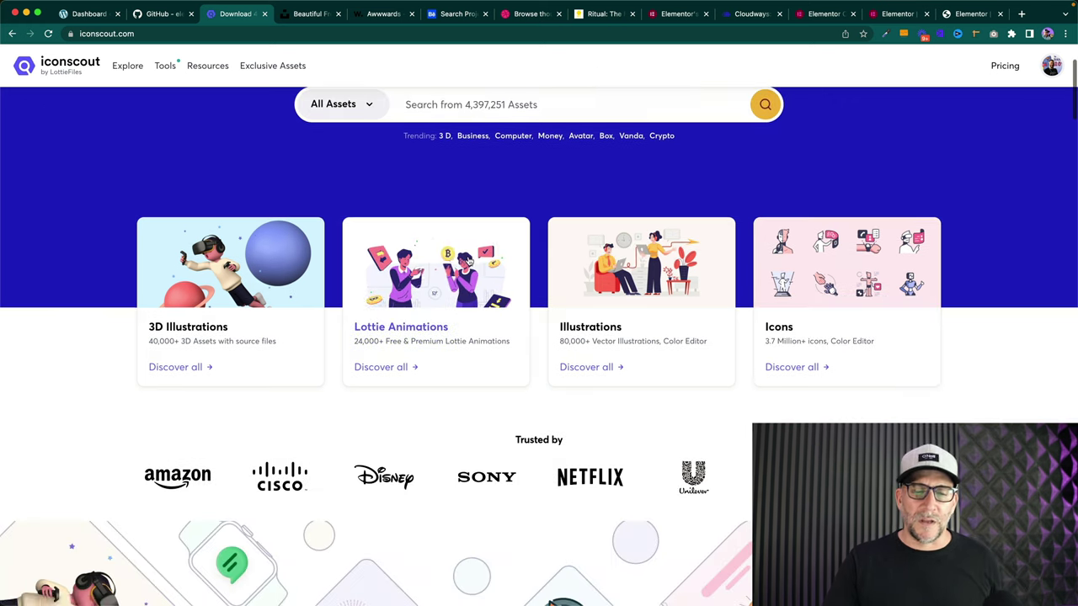
pyautogui.scroll(-15, 469, 260)
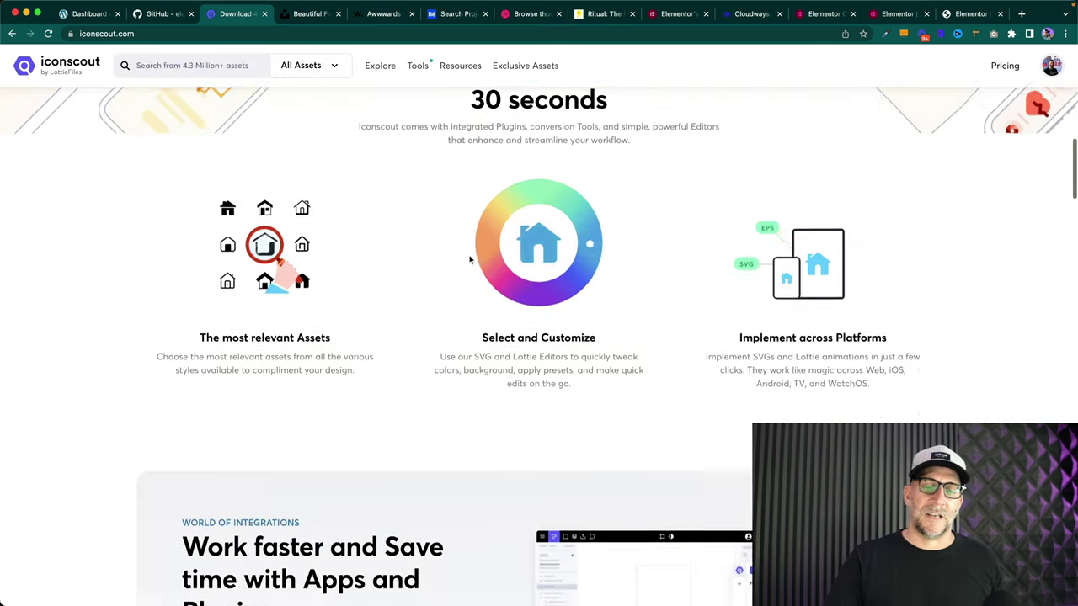
pyautogui.scroll(-6, 469, 260)
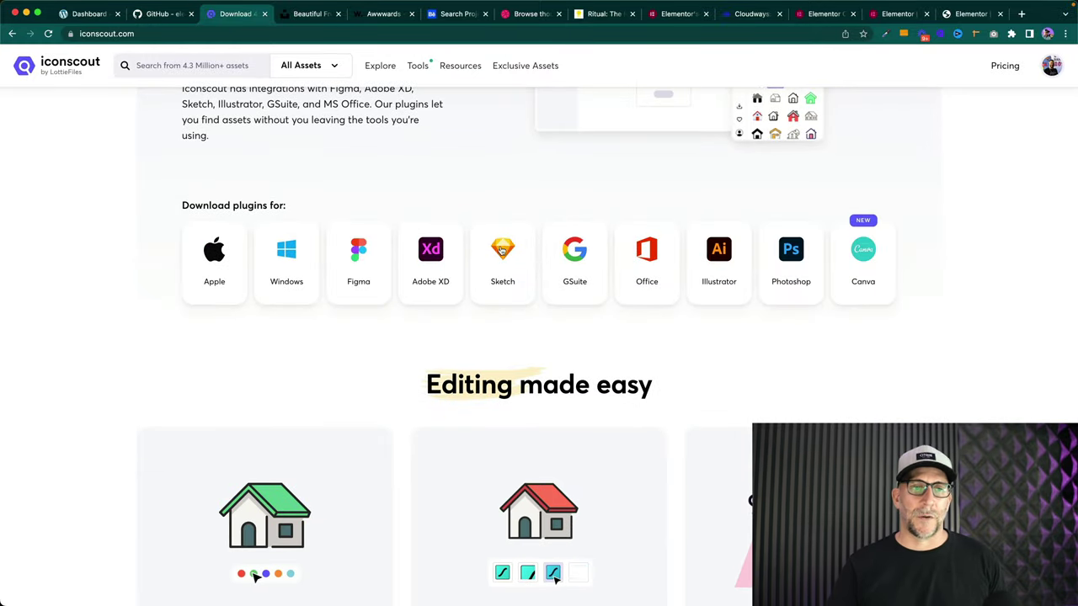
pyautogui.scroll(7, 564, 291)
pyautogui.scroll(20, 564, 292)
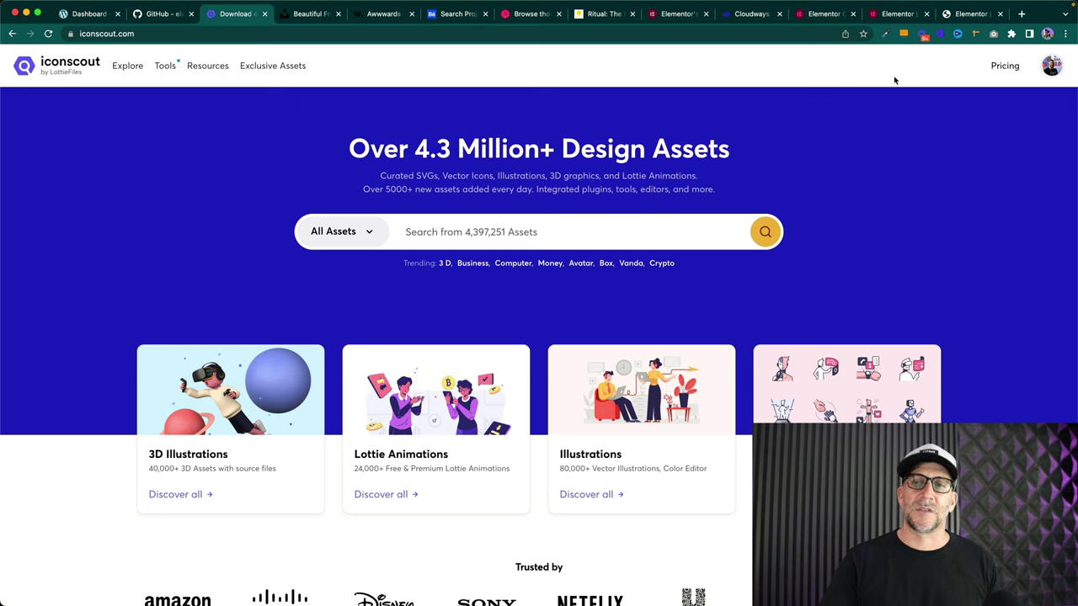
# - Return to the Elementor page editor, add a single column-direction container below the hero, and open the widget list for it
pyautogui.click(971, 14)
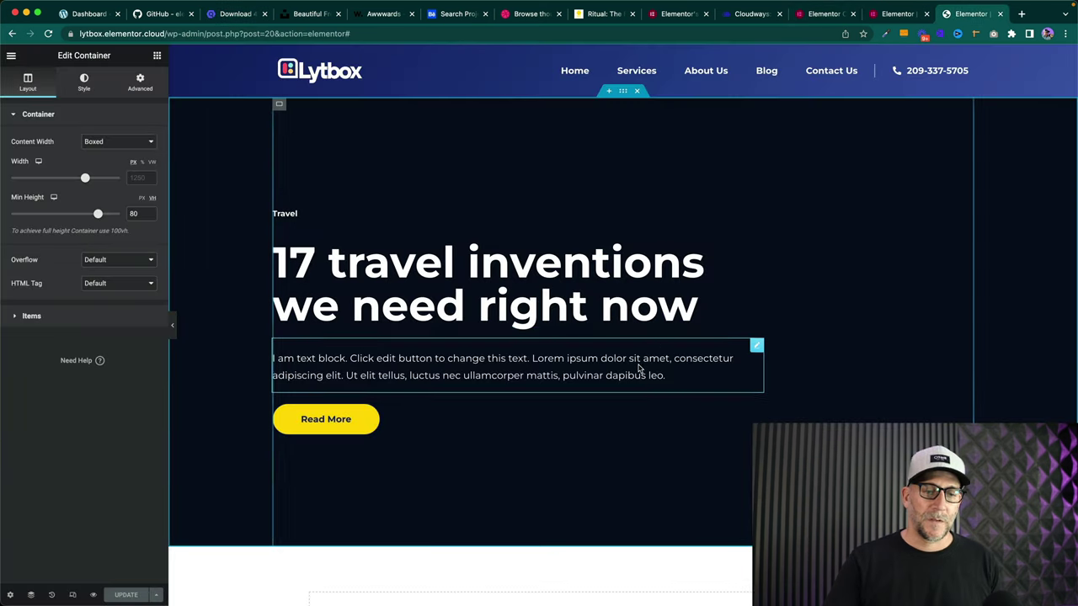
pyautogui.scroll(-4, 638, 365)
pyautogui.click(610, 371)
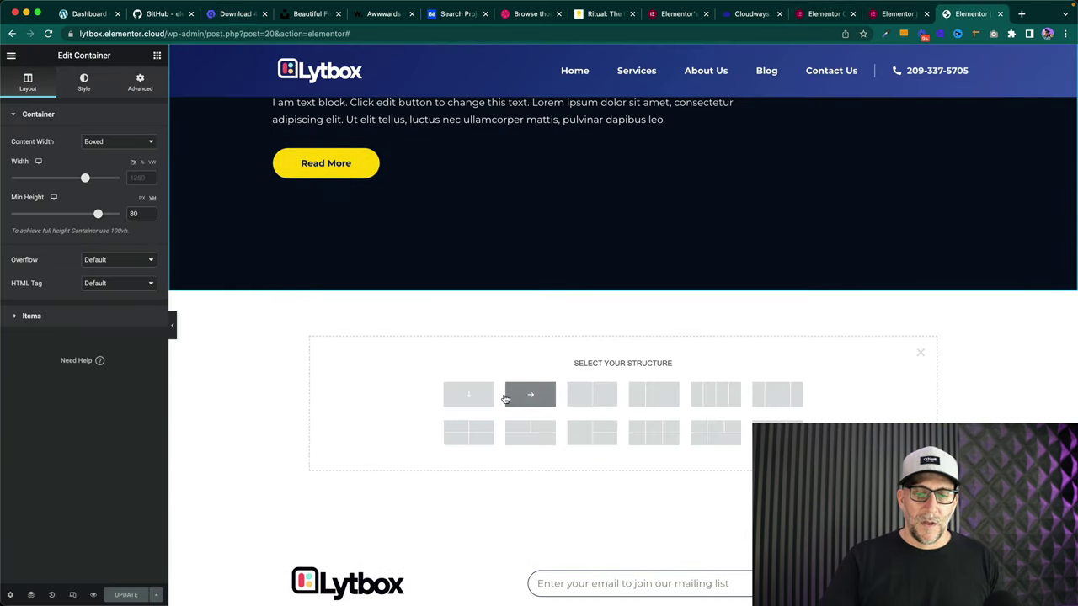
pyautogui.click(468, 394)
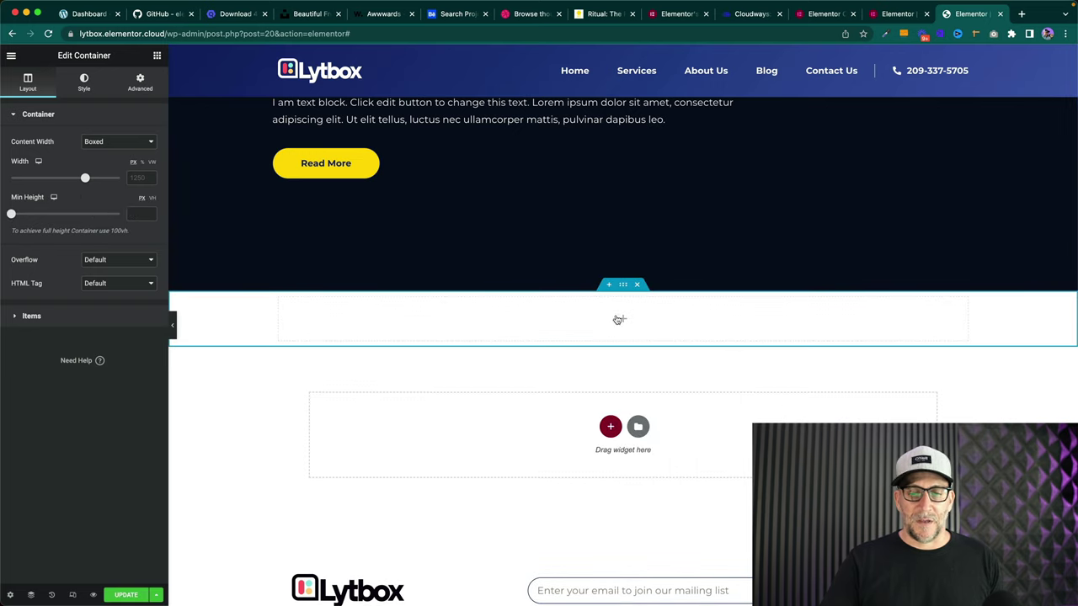
pyautogui.click(622, 319)
# - Open the template library, filter the blocks by the About category and preview the white centered "Company is a collective" block
pyautogui.click(636, 427)
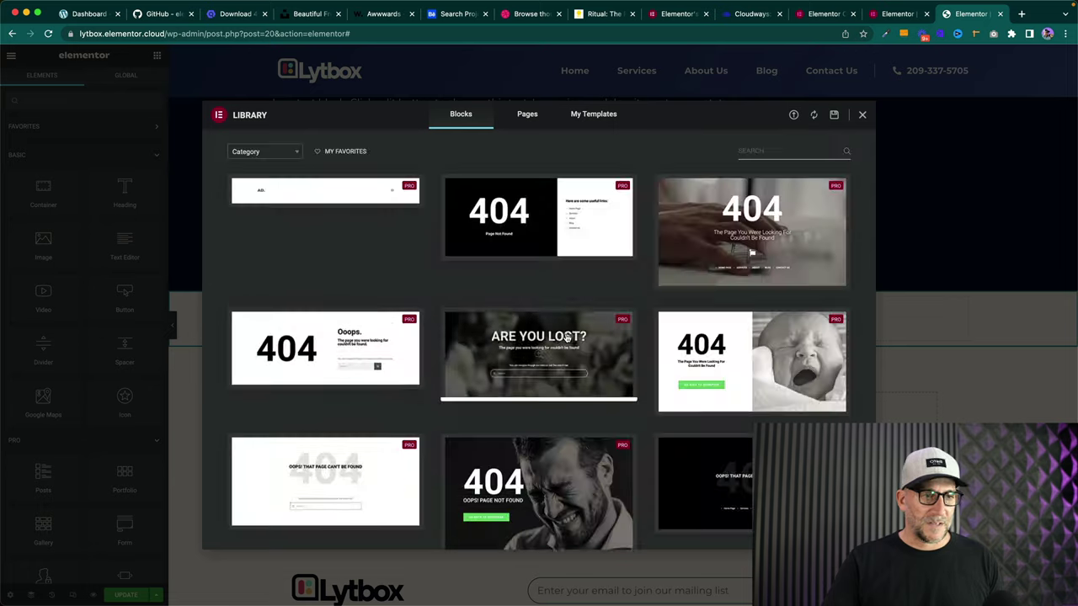
pyautogui.click(279, 153)
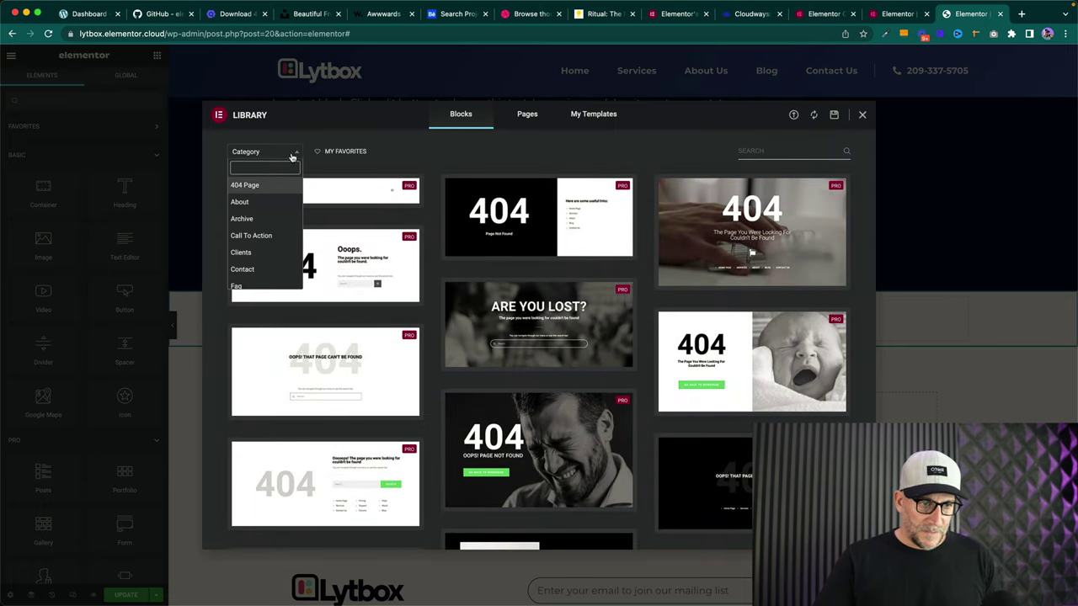
pyautogui.click(266, 203)
pyautogui.scroll(-3, 589, 258)
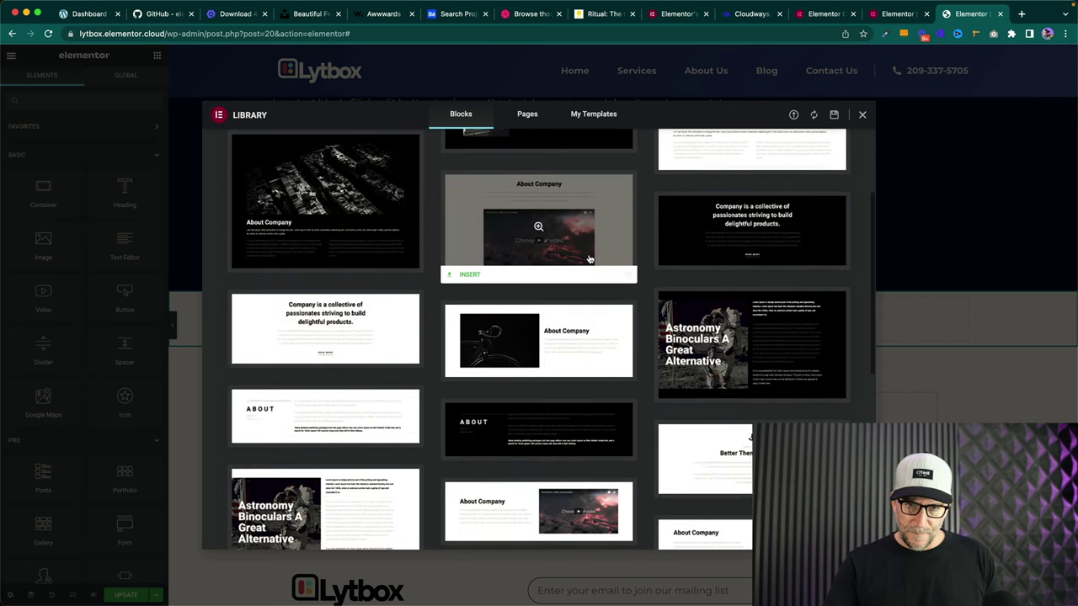
pyautogui.scroll(-2, 621, 247)
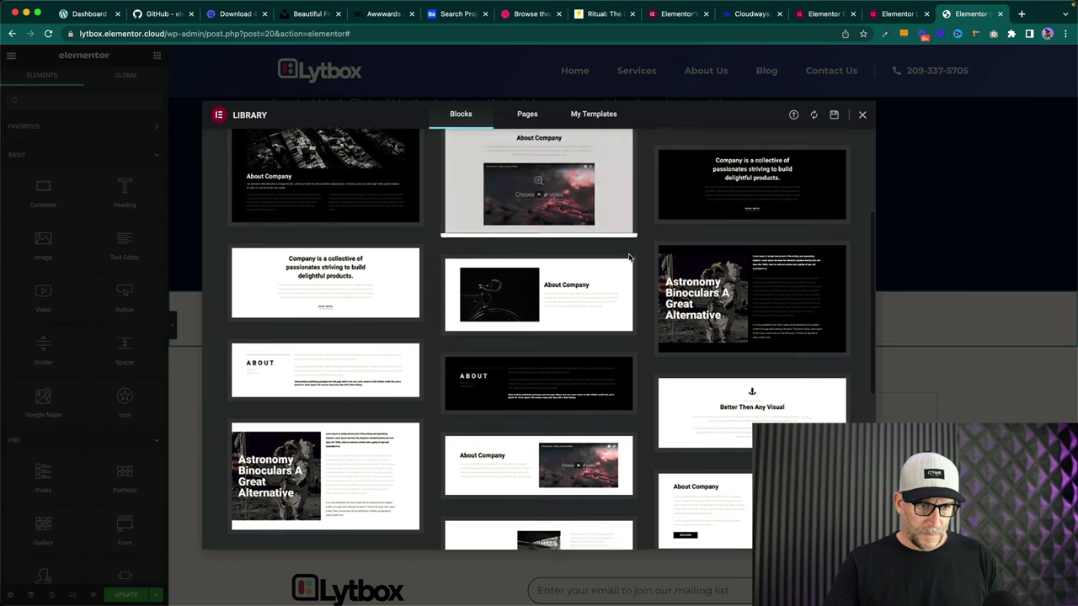
pyautogui.click(263, 298)
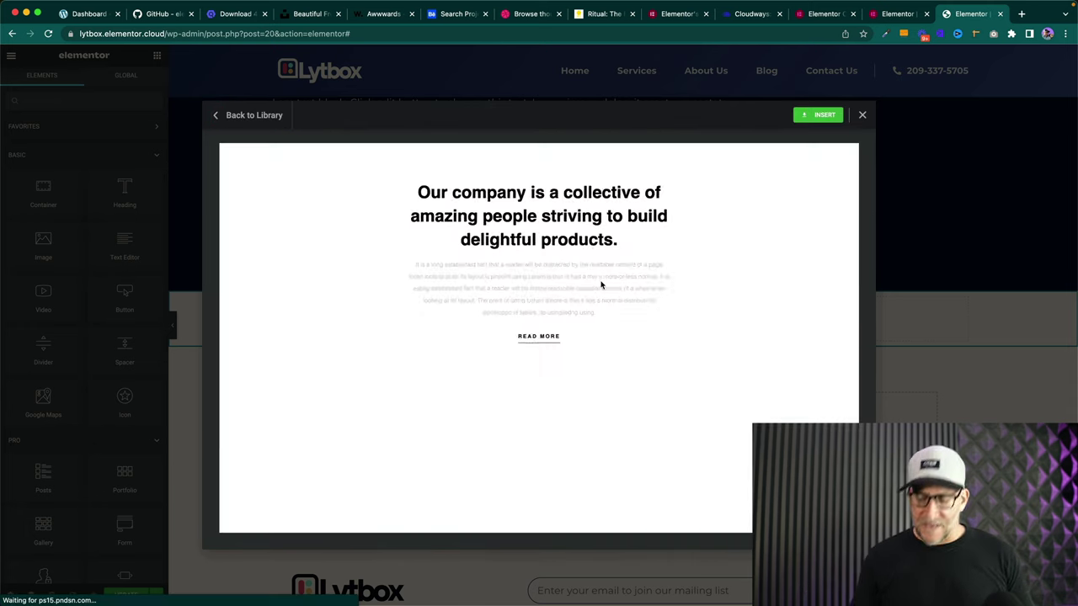
# - Check the opening paragraph area of the Figma wireframe and insert the previewed company text block into the Elementor page
pyautogui.press('super+Tab')
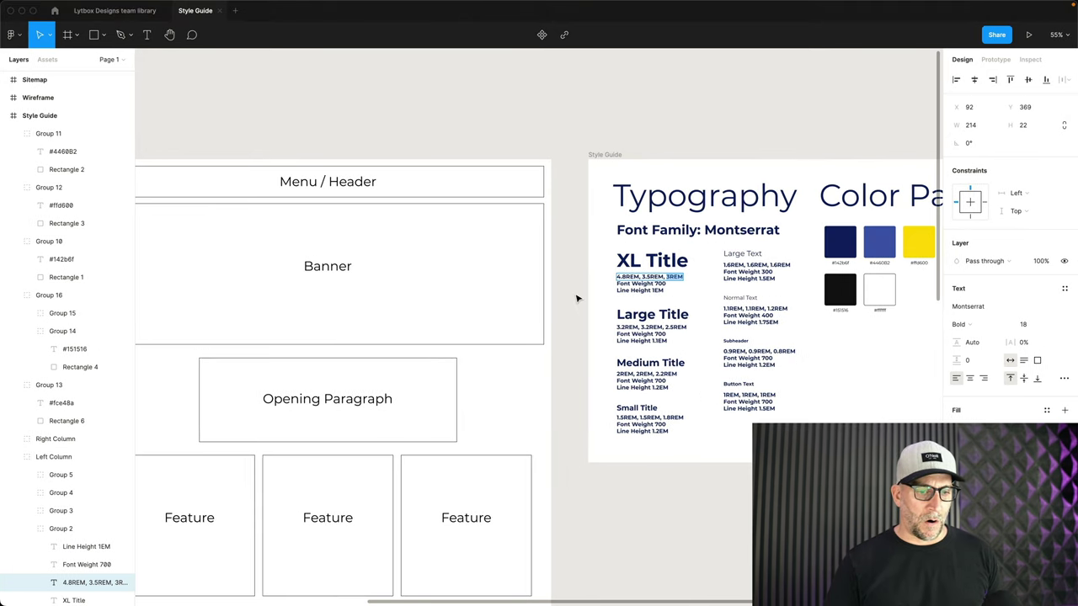
pyautogui.hscroll(-5, 576, 298)
pyautogui.scroll(-5, 533, 364)
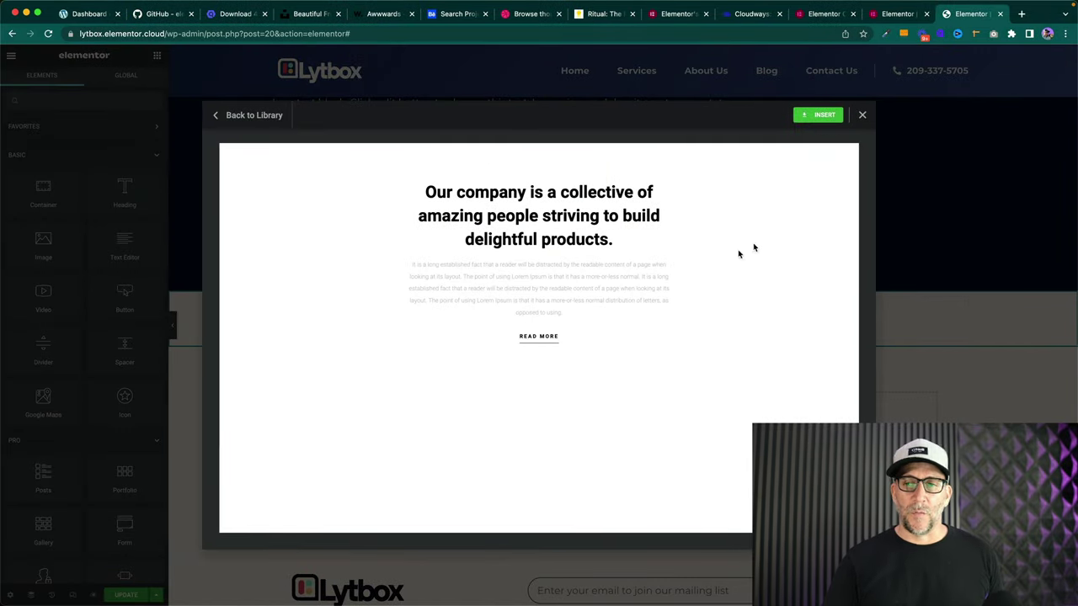
pyautogui.click(812, 116)
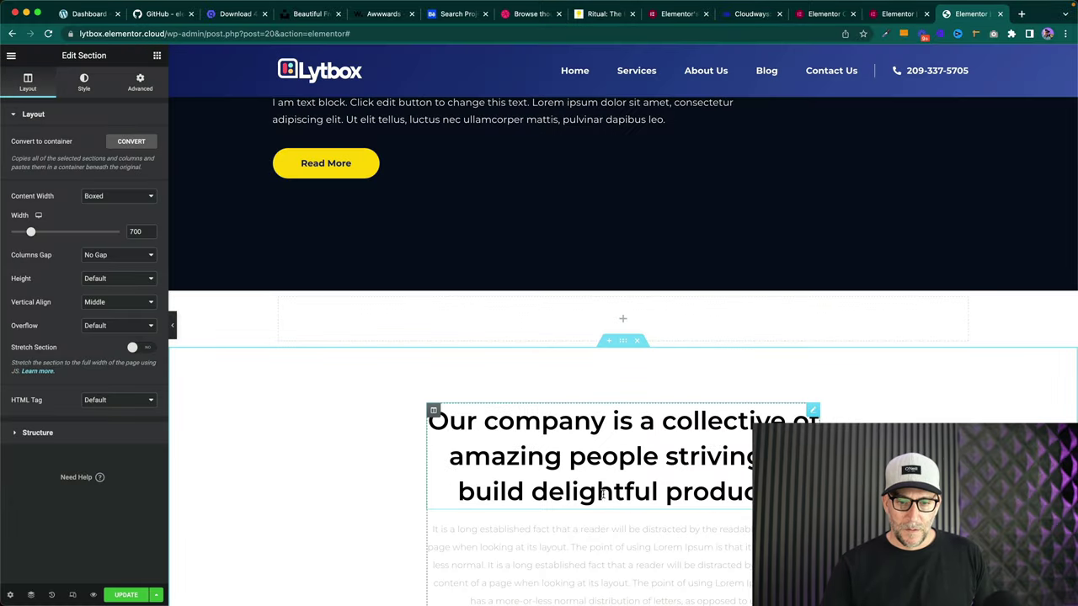
# - Remove the empty container below the hero, and convert the company text section to a container, deleting the original section
pyautogui.click(636, 285)
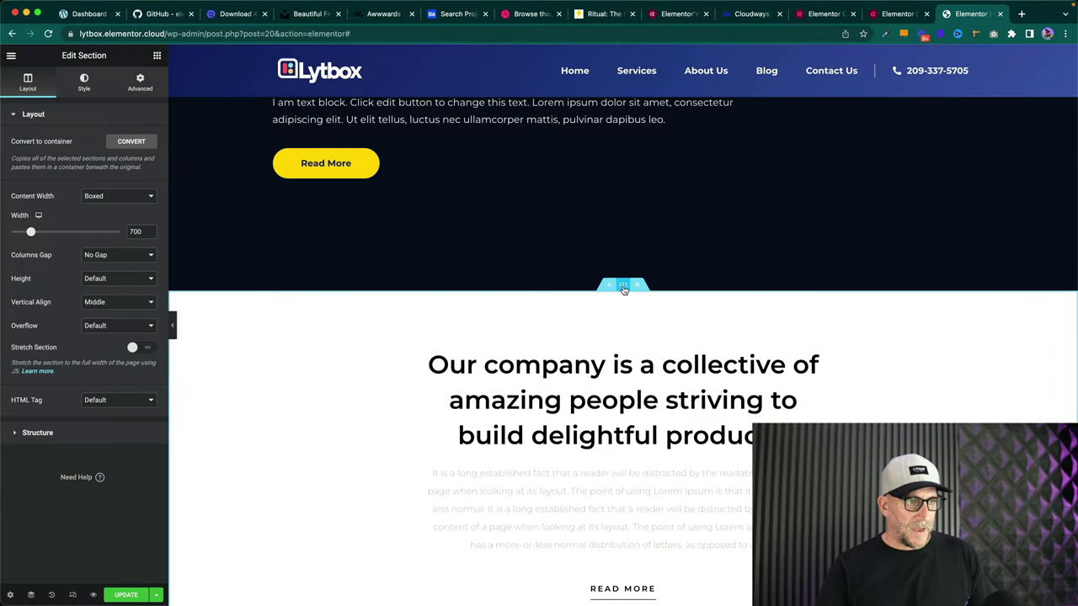
pyautogui.click(129, 141)
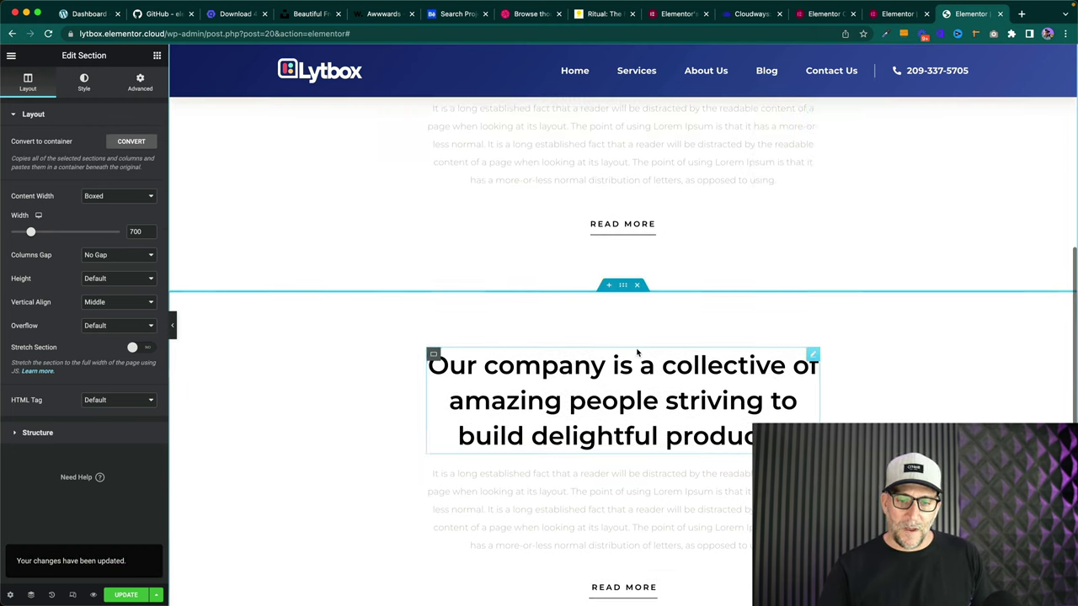
pyautogui.scroll(5, 637, 408)
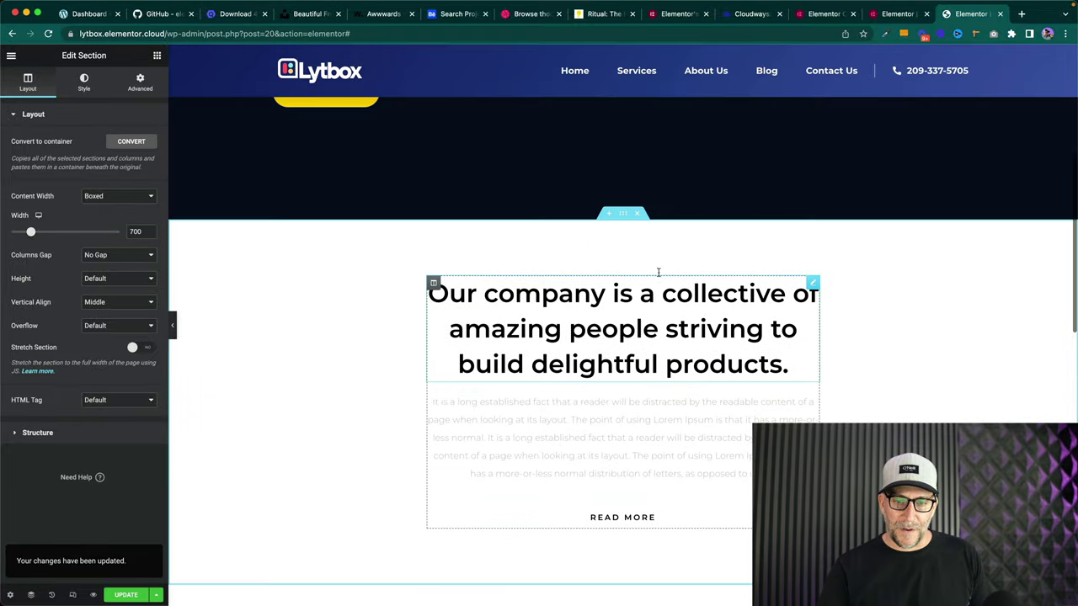
pyautogui.click(637, 217)
pyautogui.scroll(-5, 611, 376)
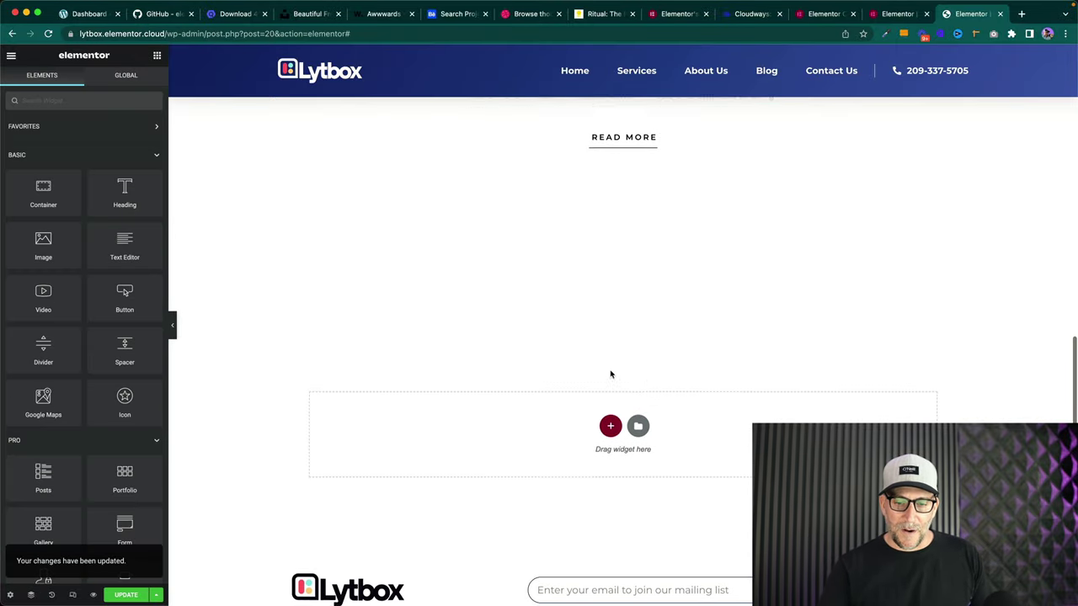
pyautogui.scroll(4, 611, 378)
pyautogui.scroll(1, 610, 378)
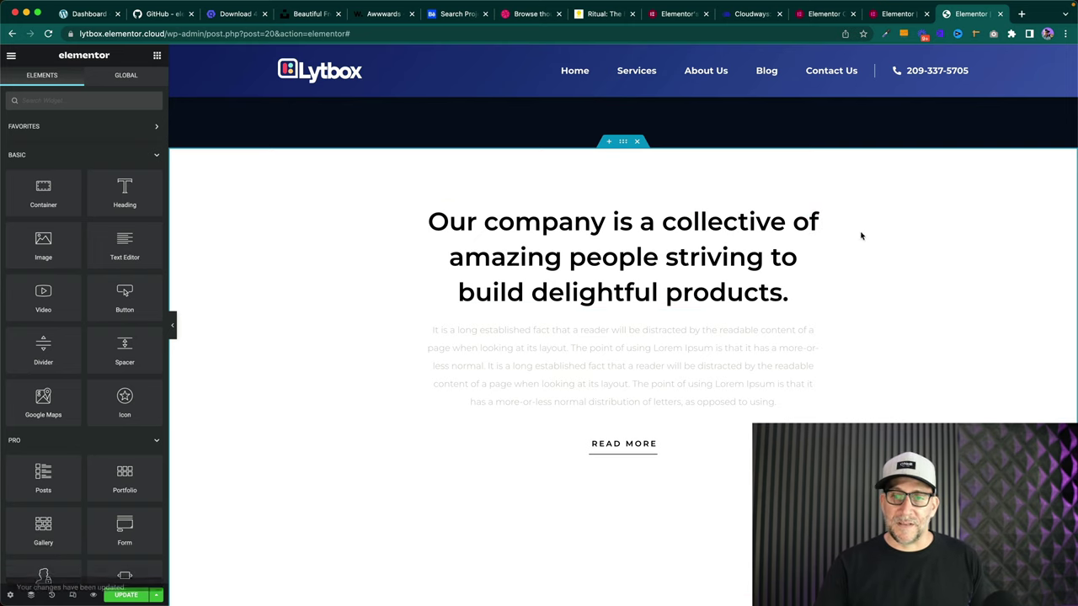
# - Style the "Our company is a collective" heading with the global Bluberry Blue color and a smaller bold global title font
pyautogui.click(434, 210)
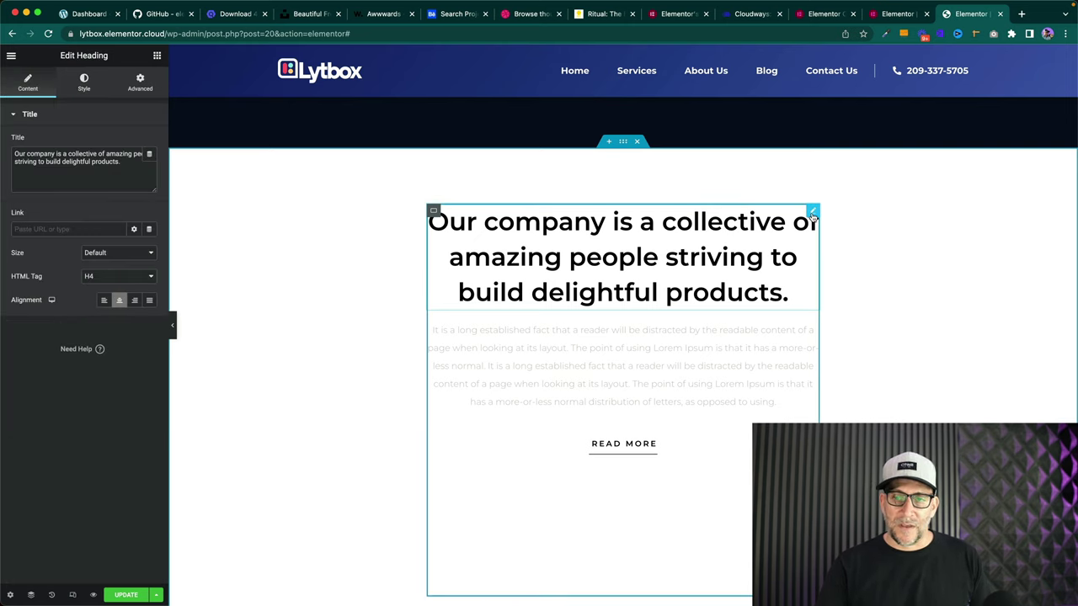
pyautogui.click(85, 81)
pyautogui.click(134, 142)
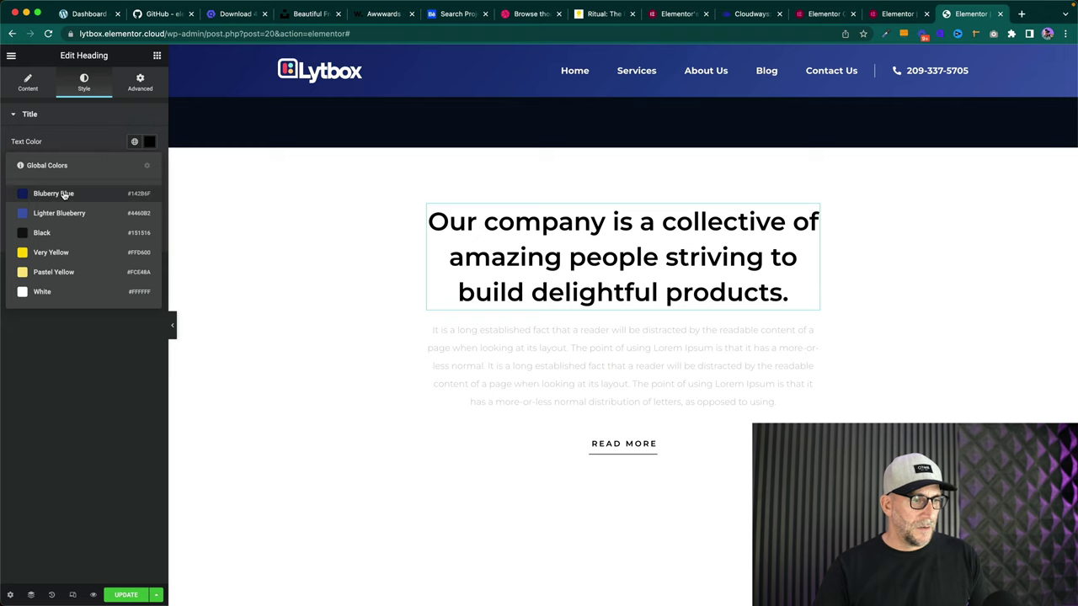
pyautogui.click(67, 195)
pyautogui.click(134, 166)
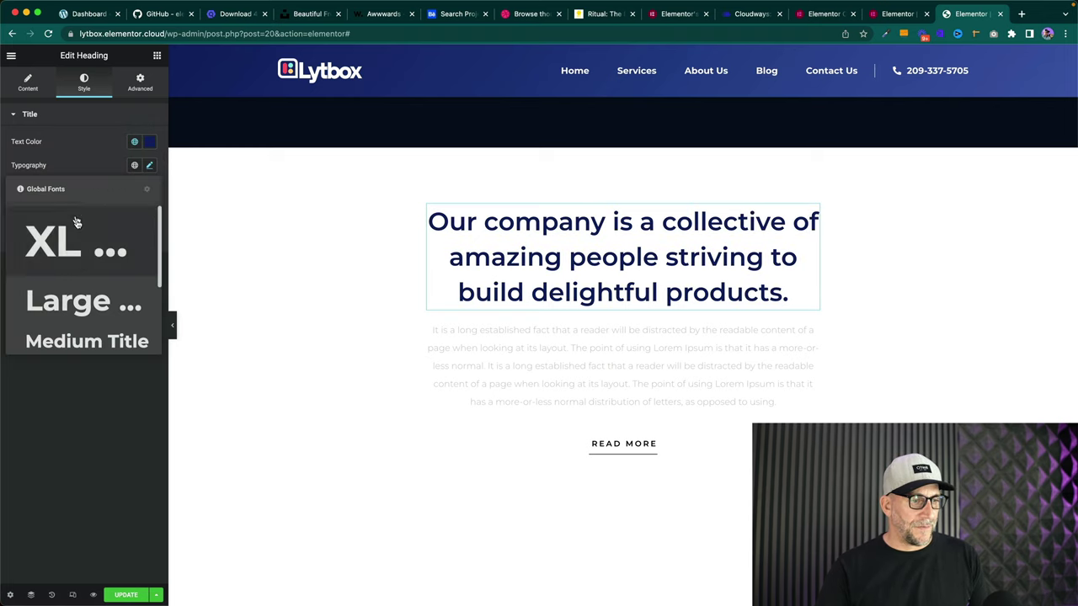
pyautogui.scroll(-3, 77, 252)
pyautogui.click(75, 296)
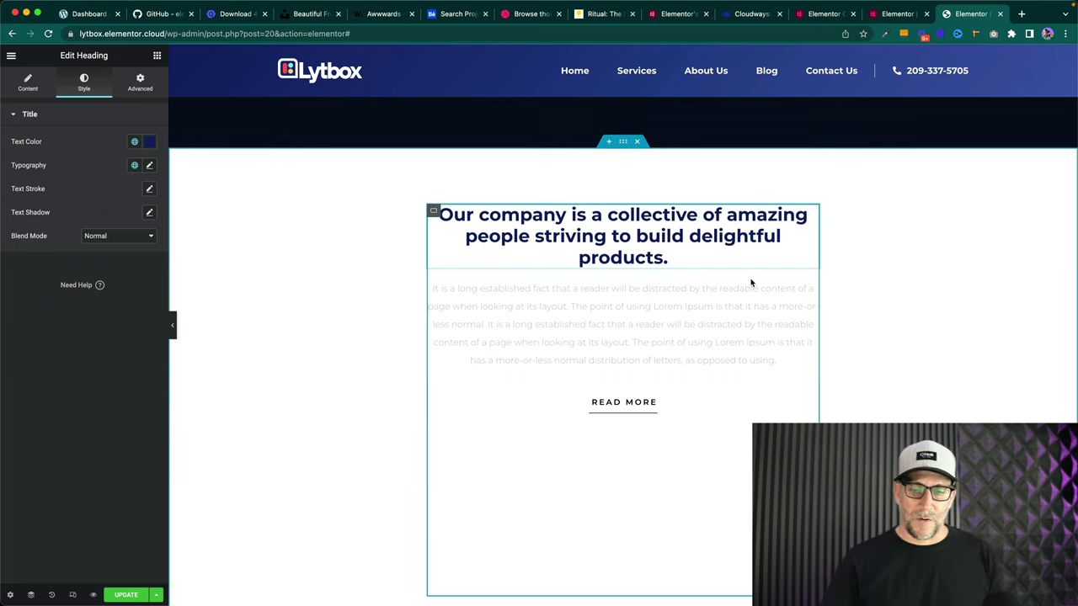
# - Apply the global Bluberry Blue text color and a global body text font to the paragraph below the company heading
pyautogui.click(812, 287)
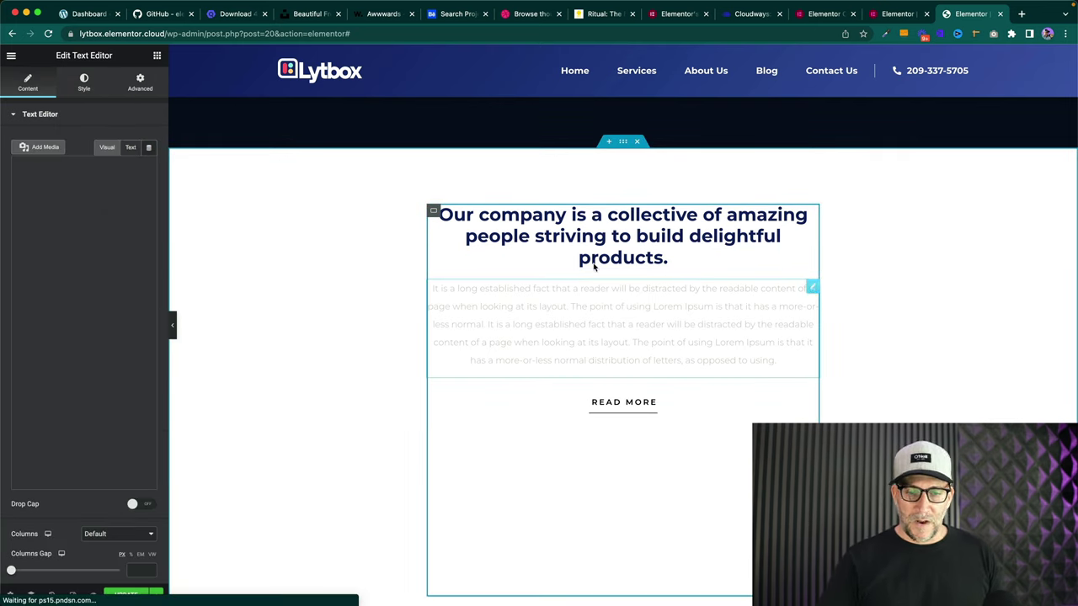
pyautogui.click(84, 82)
pyautogui.click(133, 166)
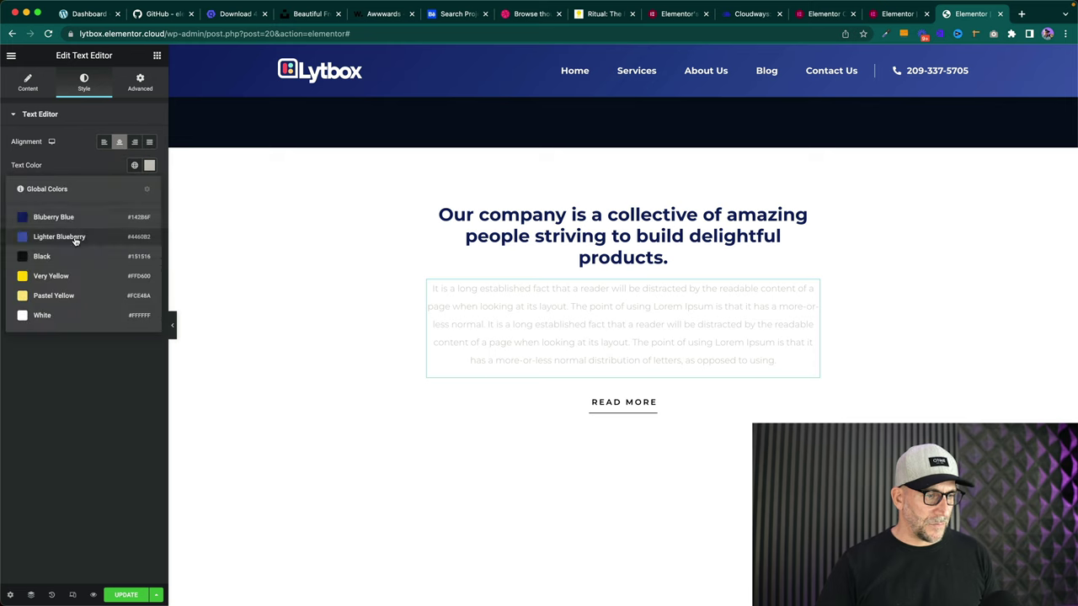
pyautogui.click(76, 217)
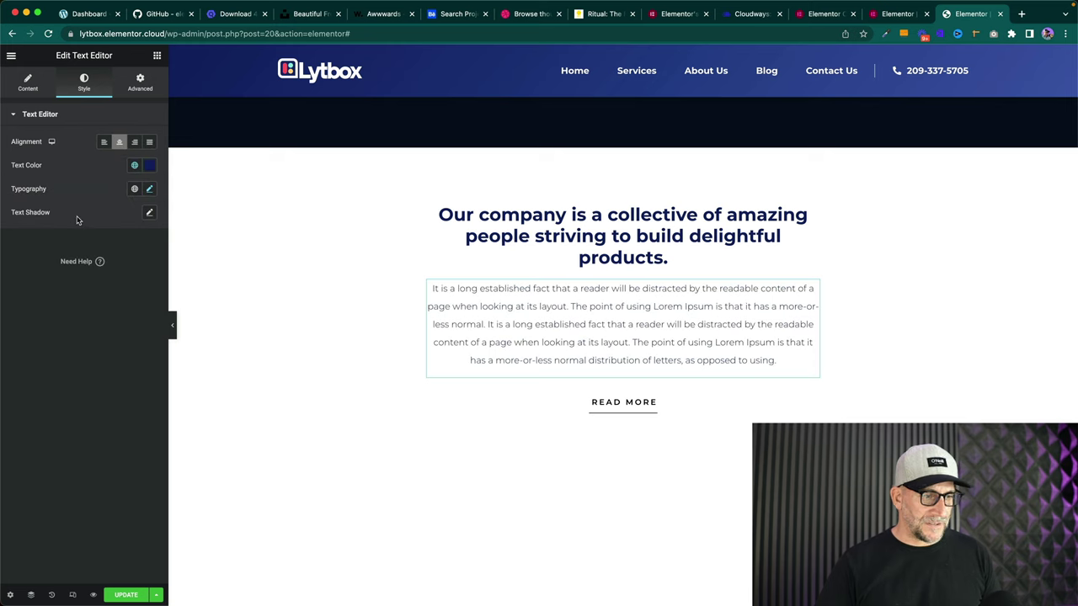
pyautogui.click(134, 188)
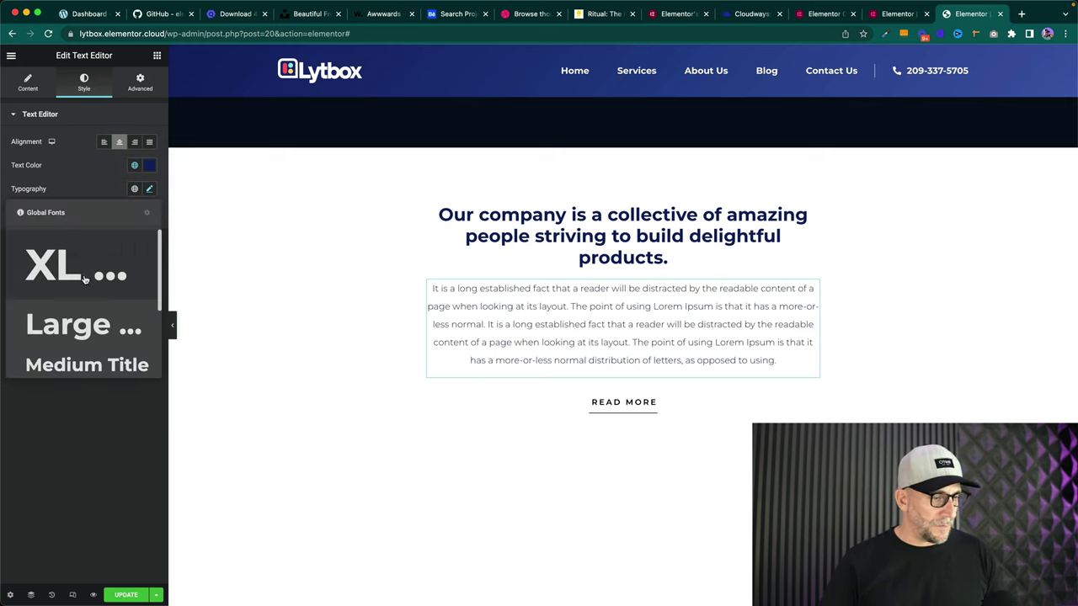
pyautogui.scroll(-5, 84, 280)
pyautogui.click(76, 327)
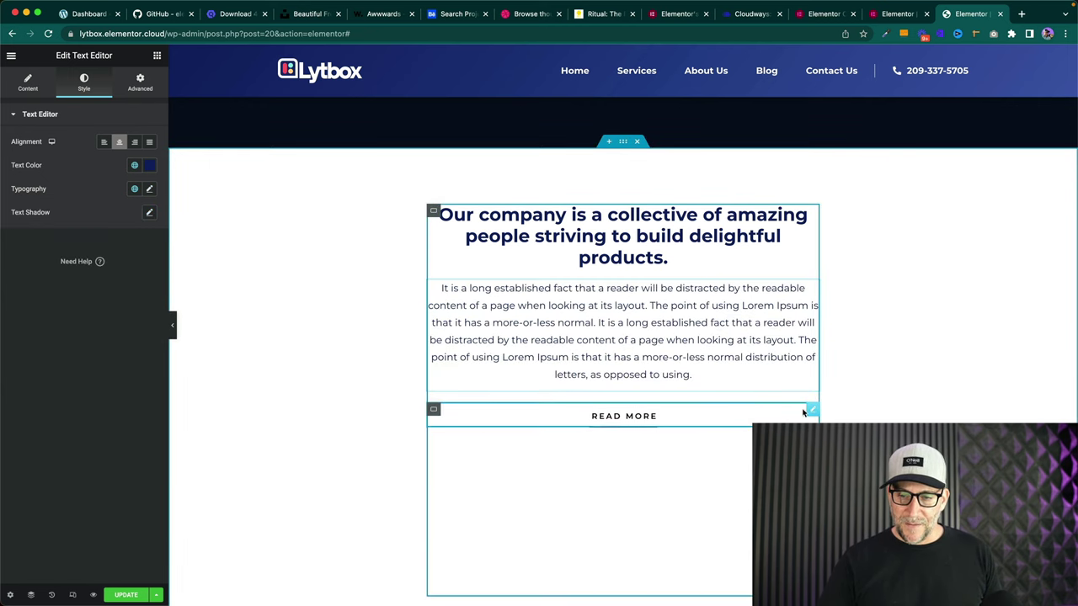
# - Open the style settings of the Read More button below the company paragraph and compare it with the hero's button
pyautogui.click(810, 411)
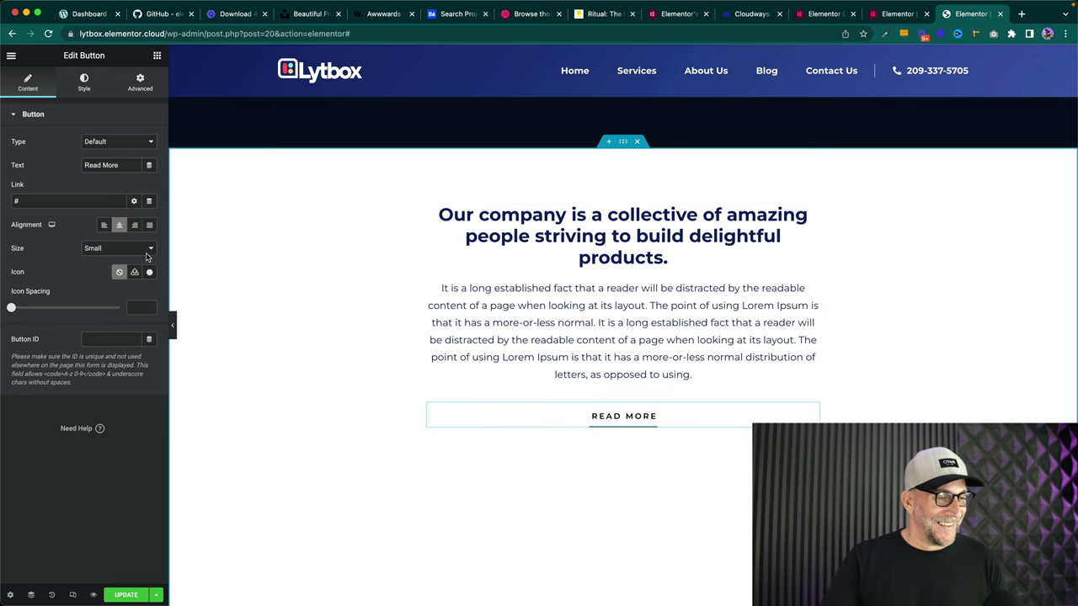
pyautogui.click(81, 84)
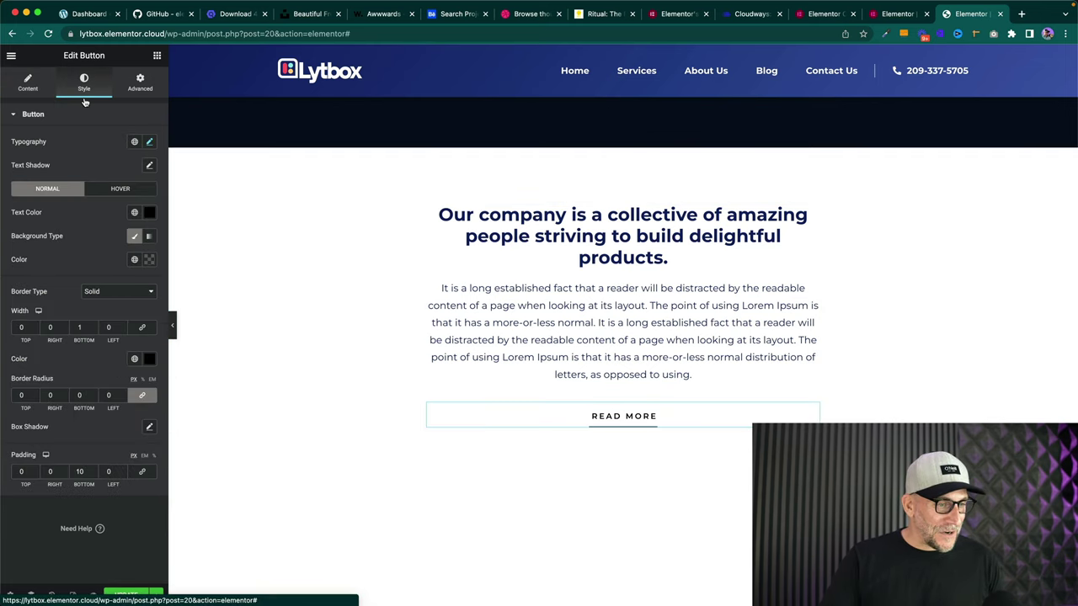
pyautogui.scroll(5, 720, 426)
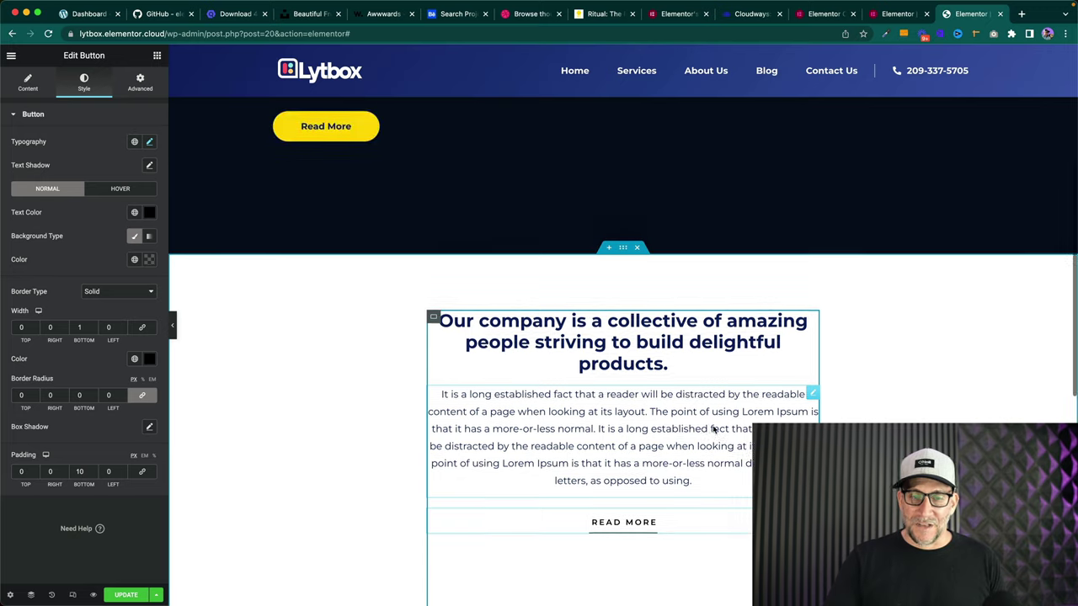
pyautogui.scroll(-3, 713, 434)
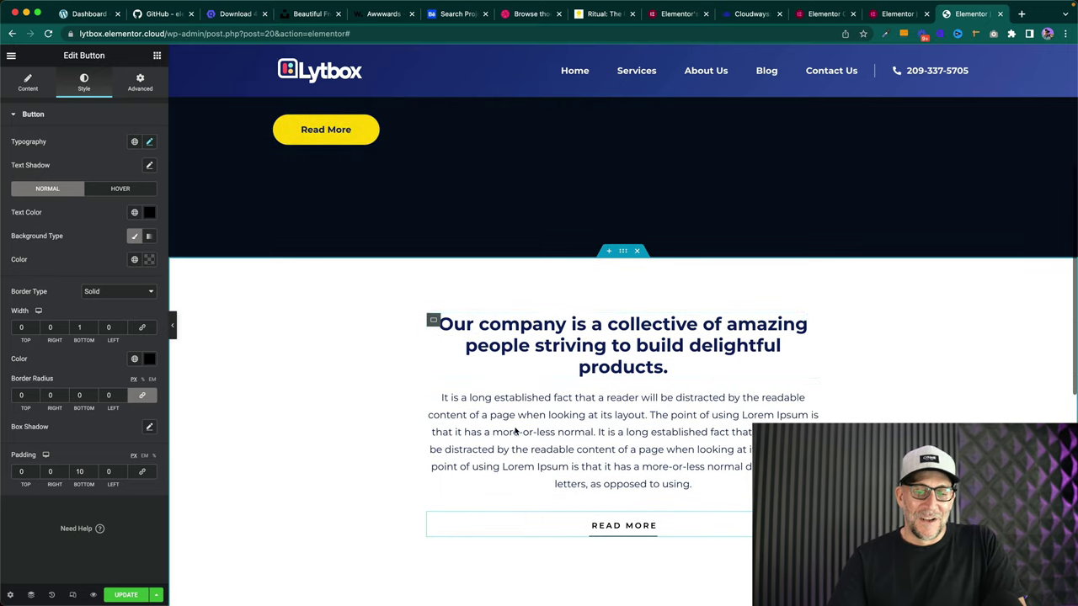
# - Copy the hero section's yellow Read More button and paste its style onto the Read More button below the company text
pyautogui.scroll(3, 404, 211)
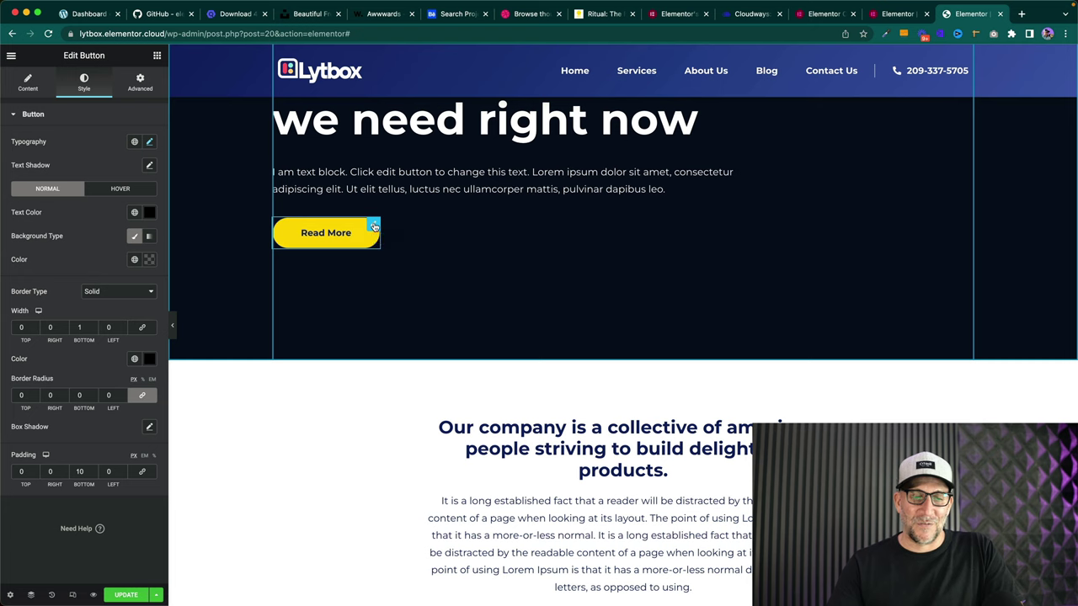
pyautogui.click(374, 226)
pyautogui.rightClick(373, 227)
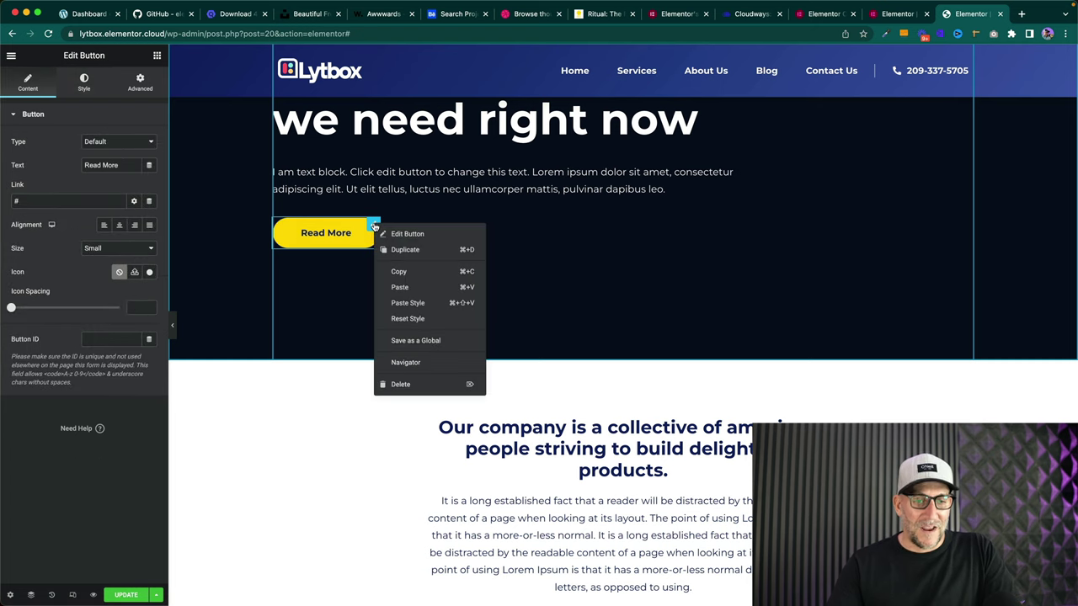
pyautogui.click(402, 272)
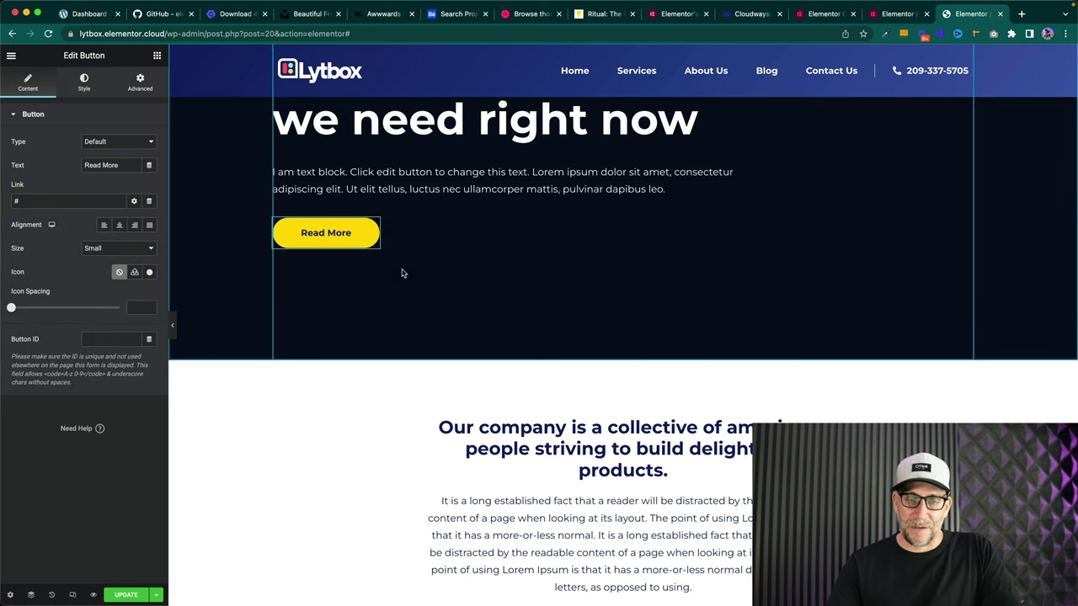
pyautogui.scroll(-5, 674, 324)
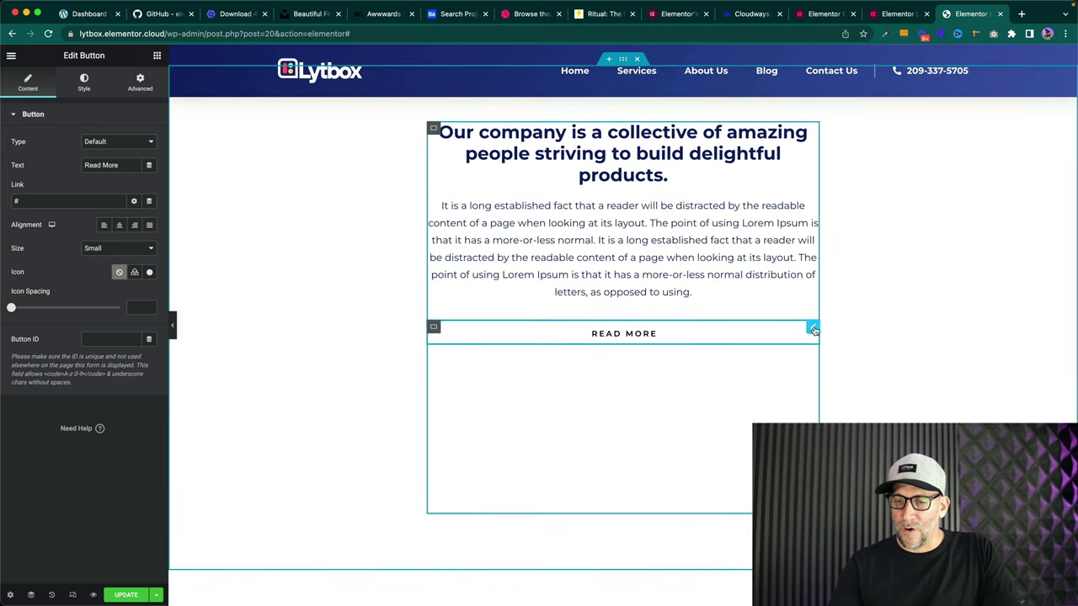
pyautogui.rightClick(811, 330)
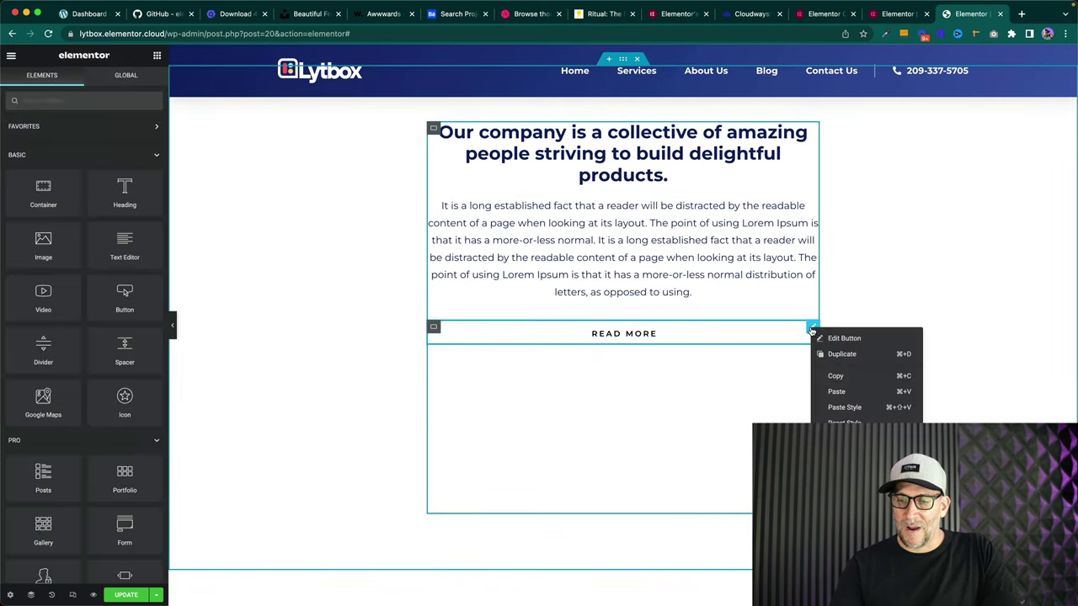
pyautogui.click(844, 407)
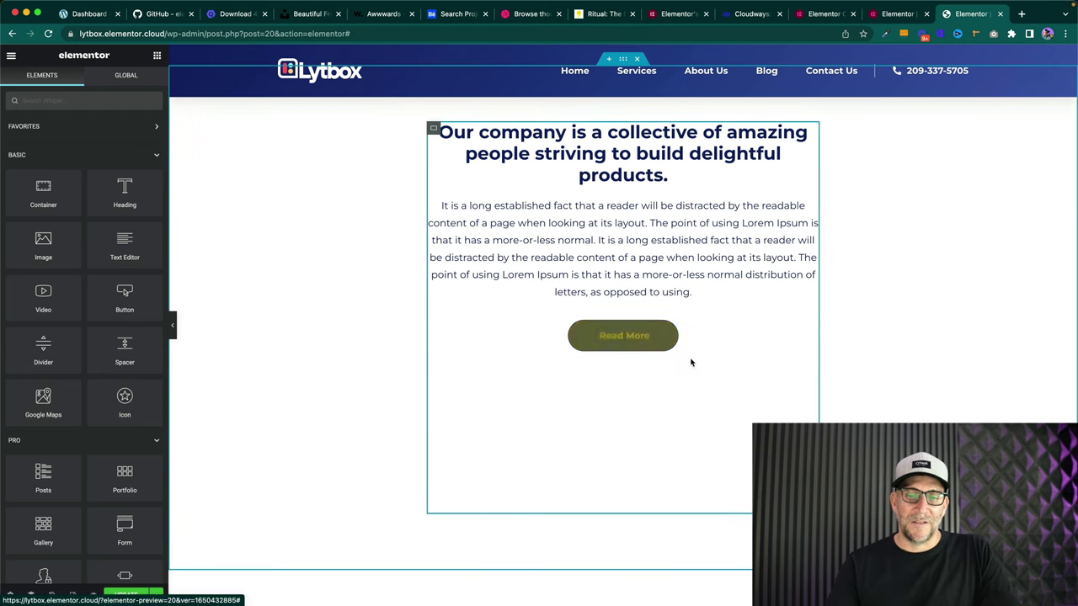
# - Set the company section container's boxed content width to 800 px and update the page
pyautogui.scroll(5, 690, 358)
pyautogui.scroll(-6, 664, 355)
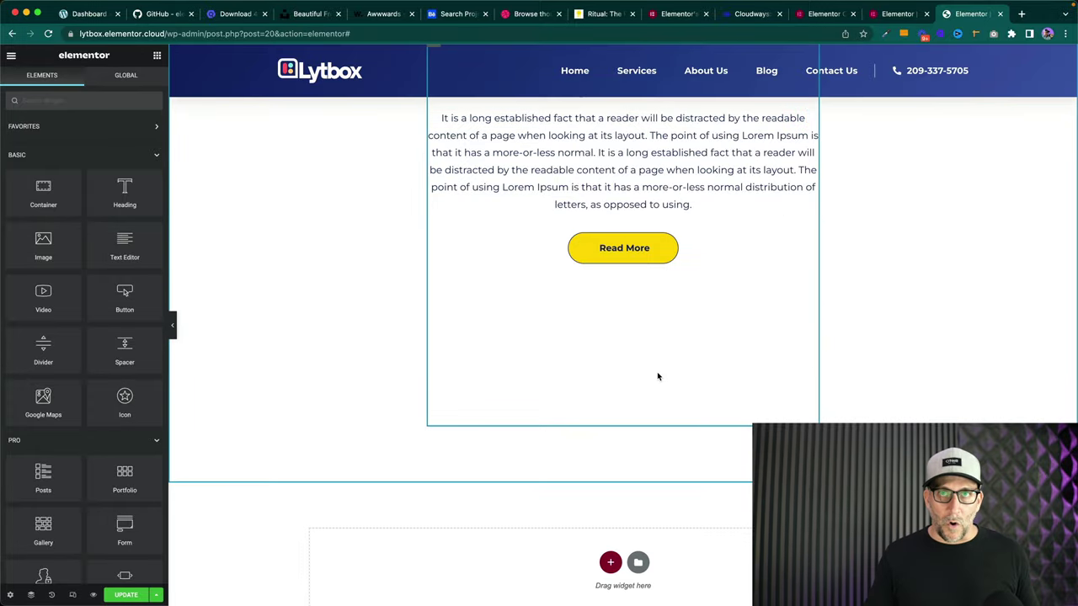
pyautogui.scroll(1, 668, 441)
pyautogui.scroll(2, 668, 441)
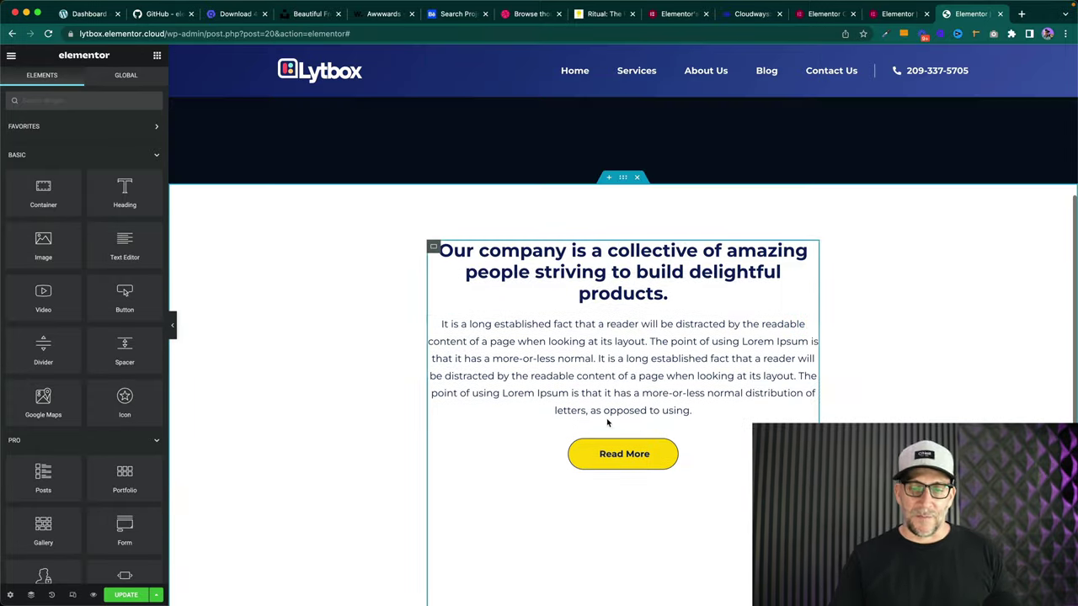
pyautogui.click(623, 178)
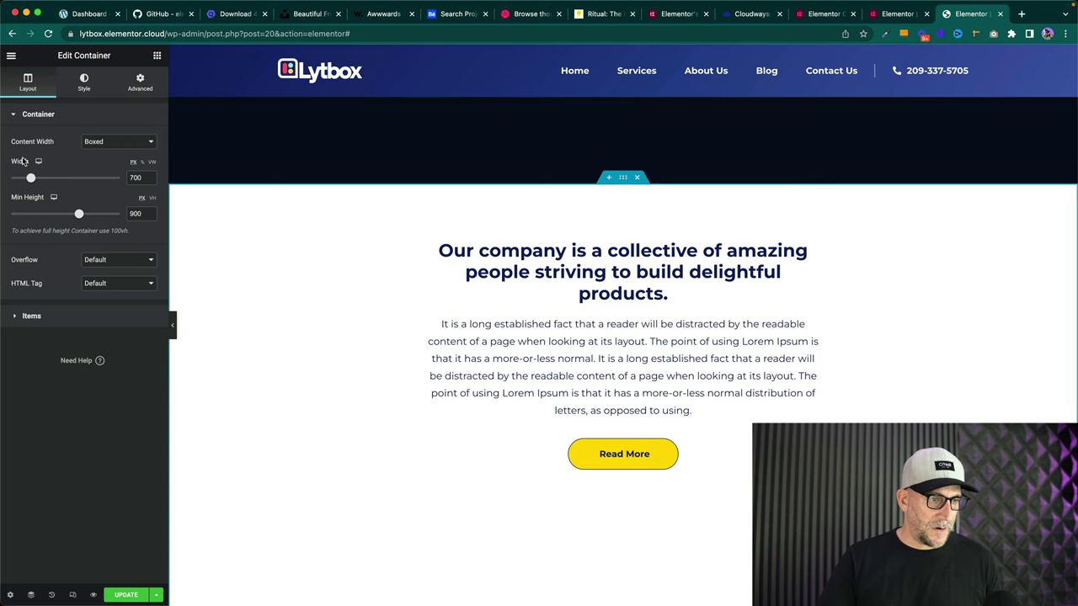
pyautogui.moveTo(31, 178); pyautogui.dragTo(40, 178)
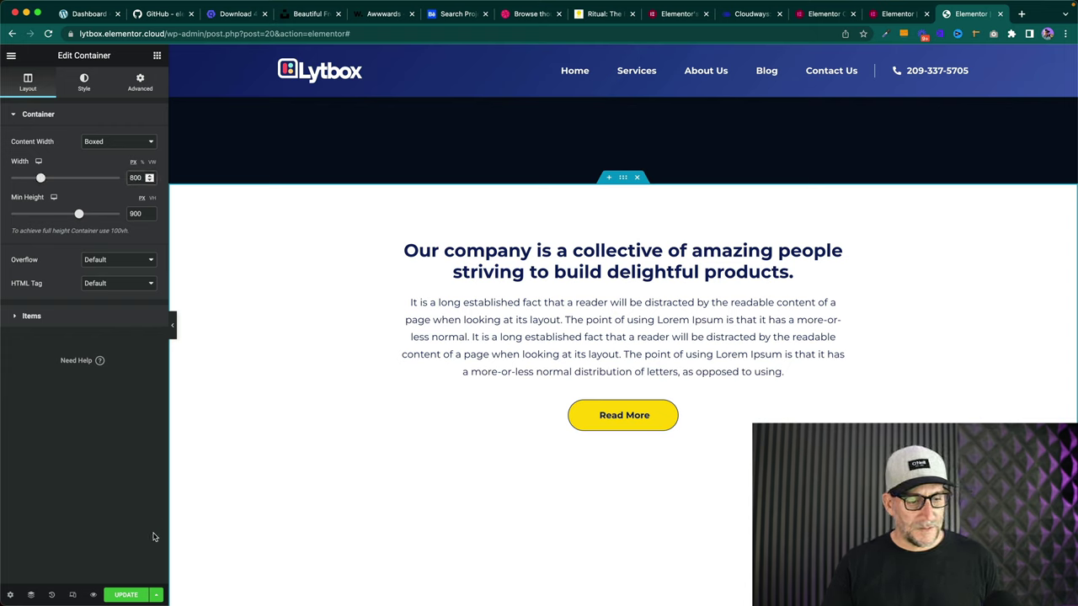
pyautogui.click(126, 594)
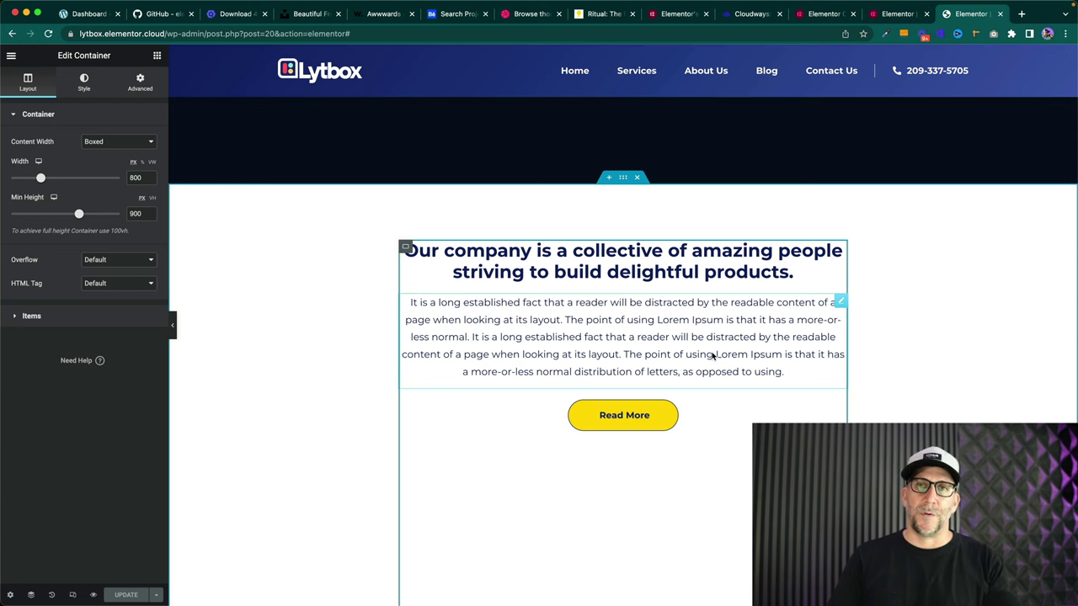
# - Clear the company section container's minimum height and open its margin and padding settings
pyautogui.scroll(-4, 715, 354)
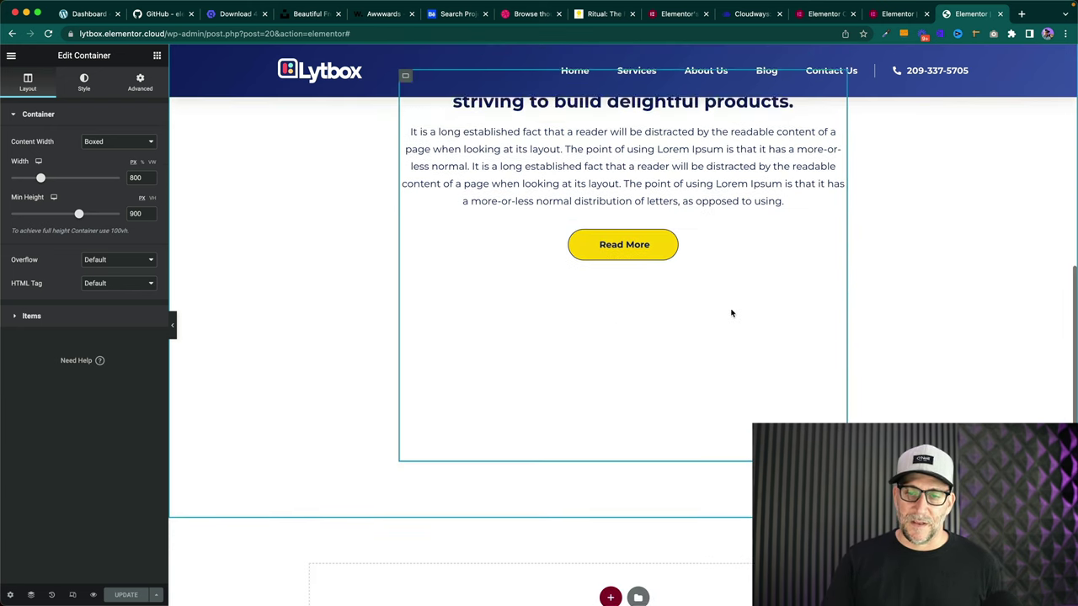
pyautogui.scroll(3, 731, 313)
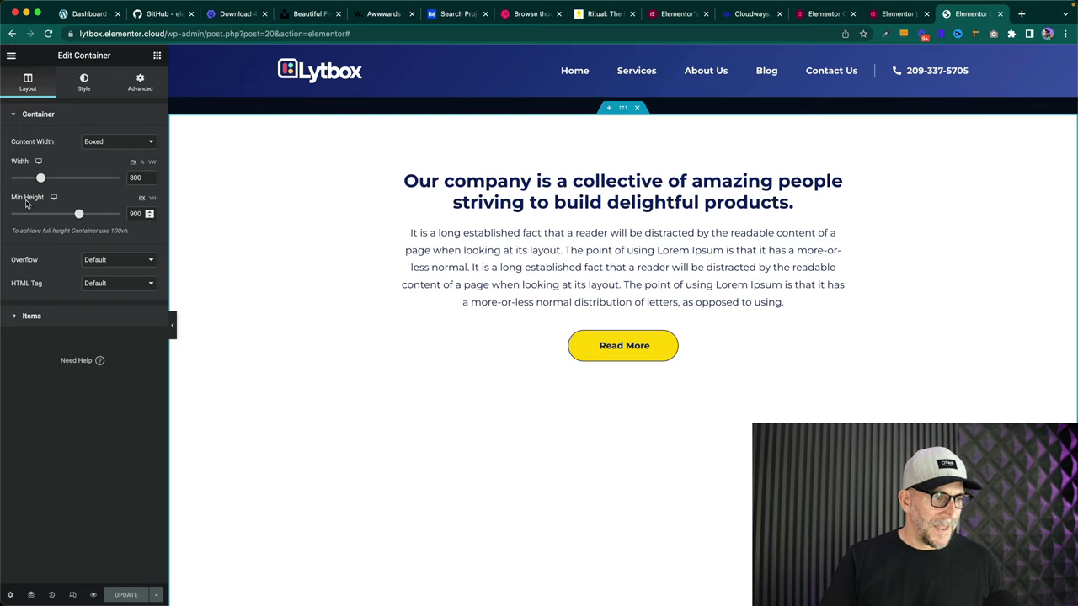
pyautogui.doubleClick(133, 213)
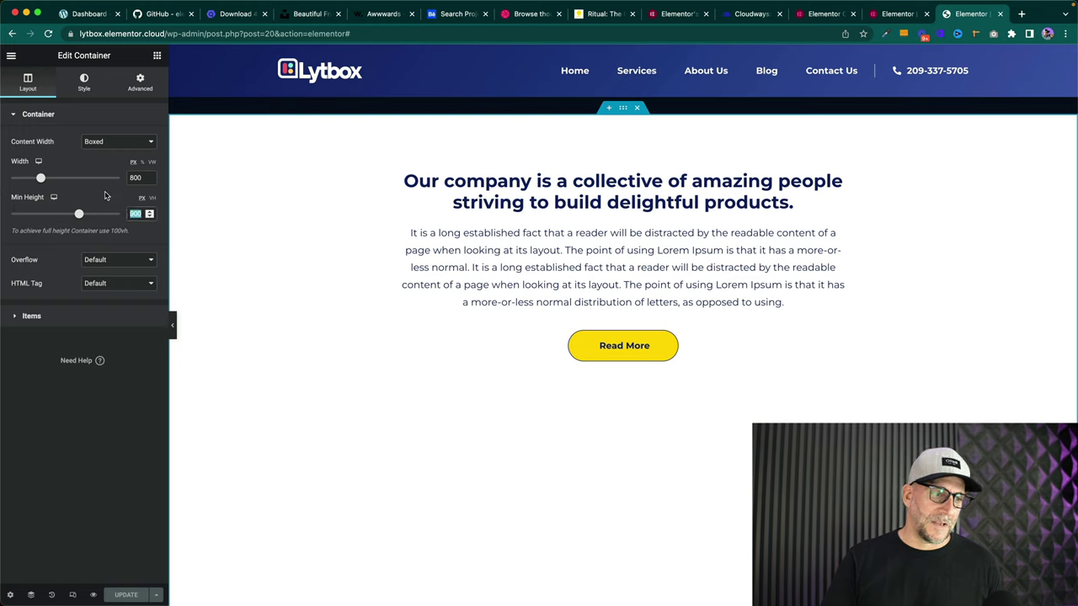
pyautogui.press('BackSpace')
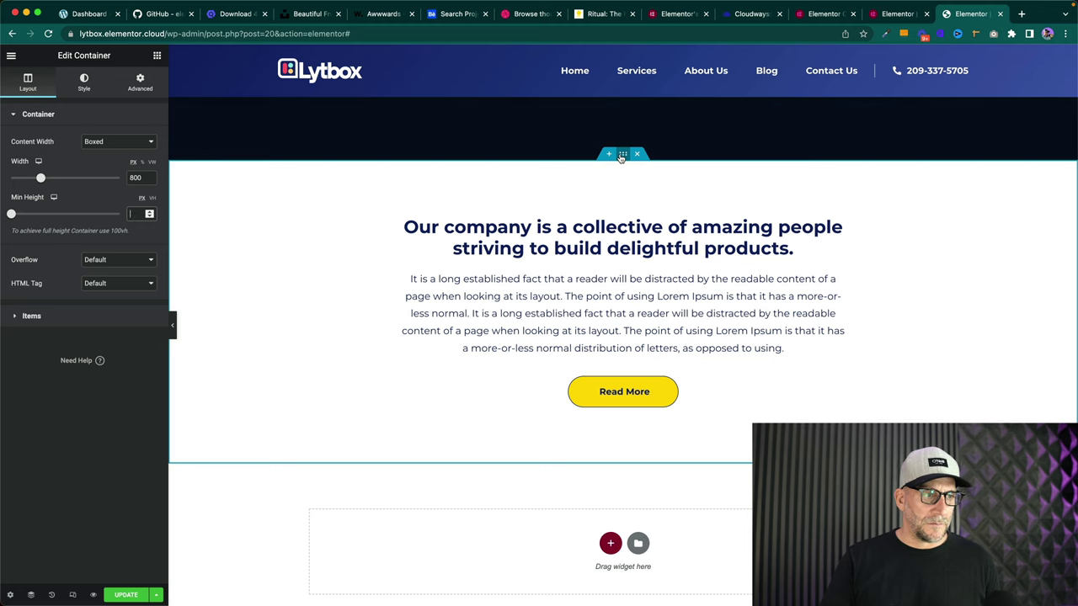
pyautogui.click(132, 91)
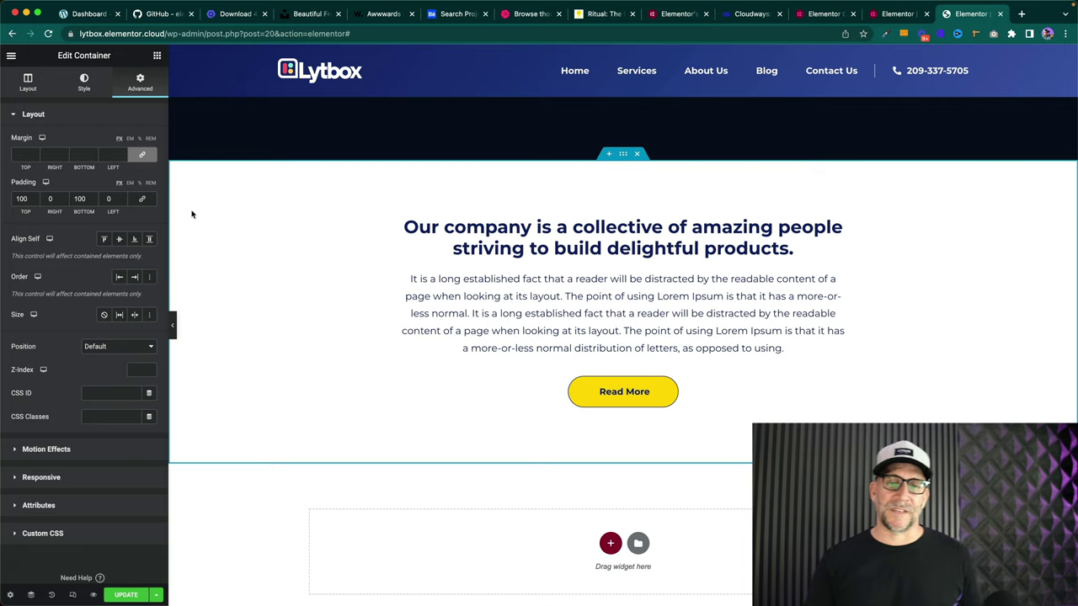
# - Add a container with two equal columns below the company section and duplicate its first column to make three
pyautogui.scroll(-5, 320, 252)
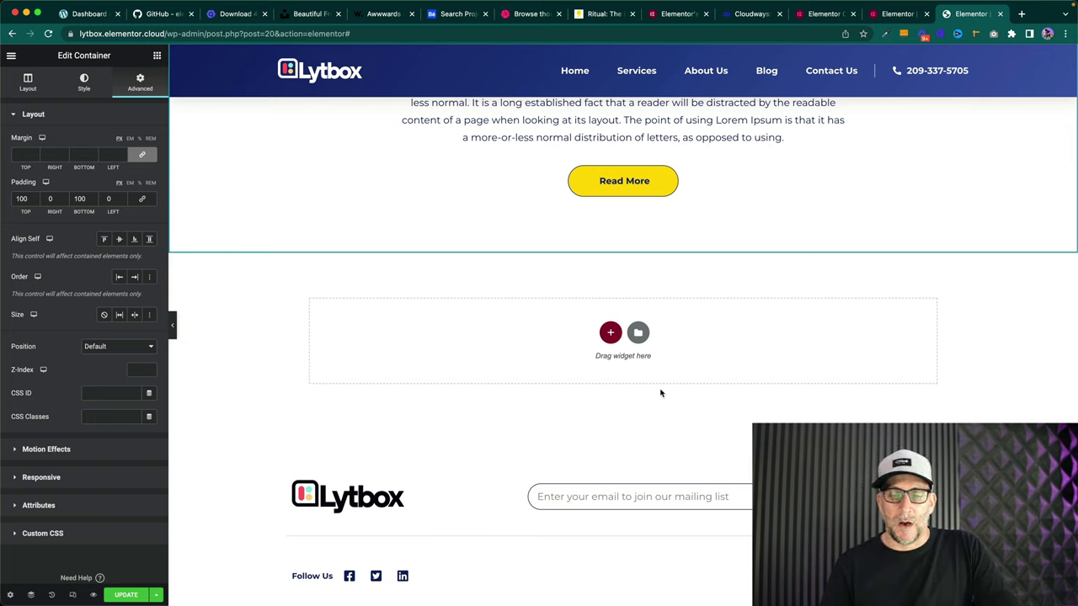
pyautogui.click(611, 333)
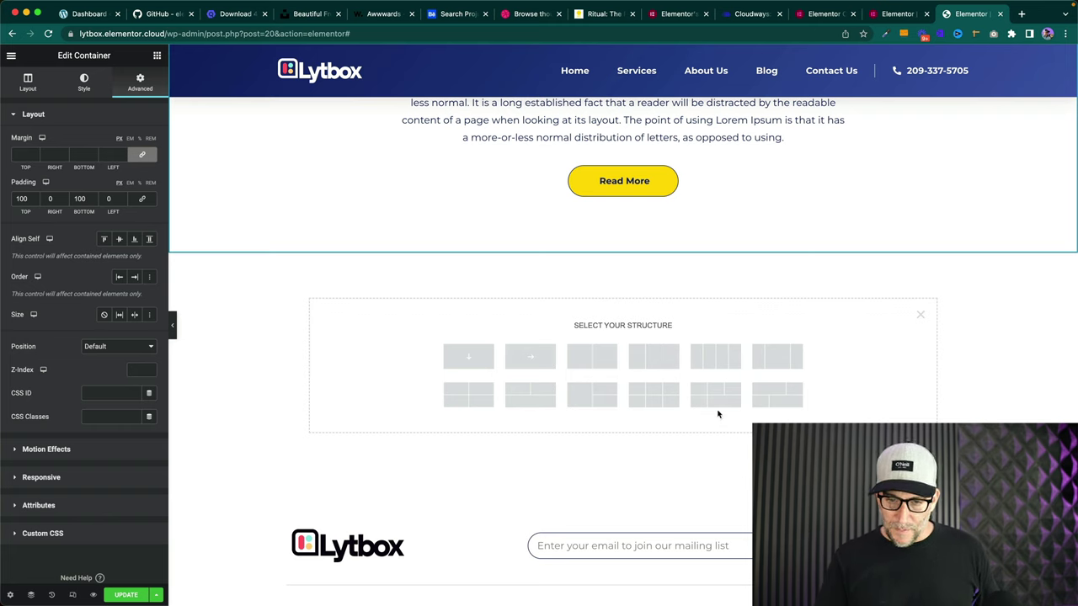
pyautogui.click(611, 362)
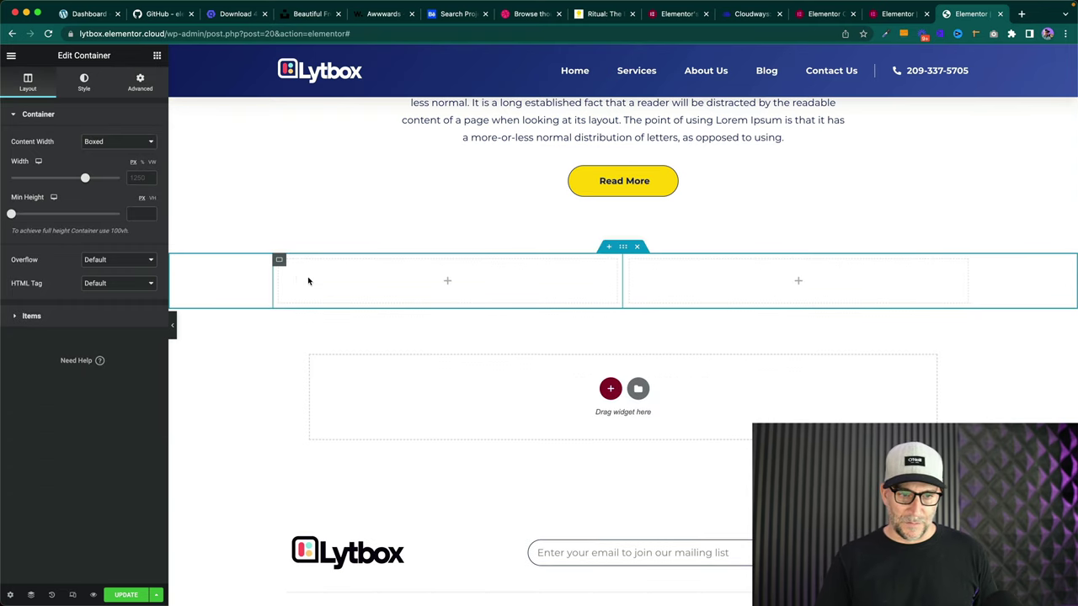
pyautogui.rightClick(278, 263)
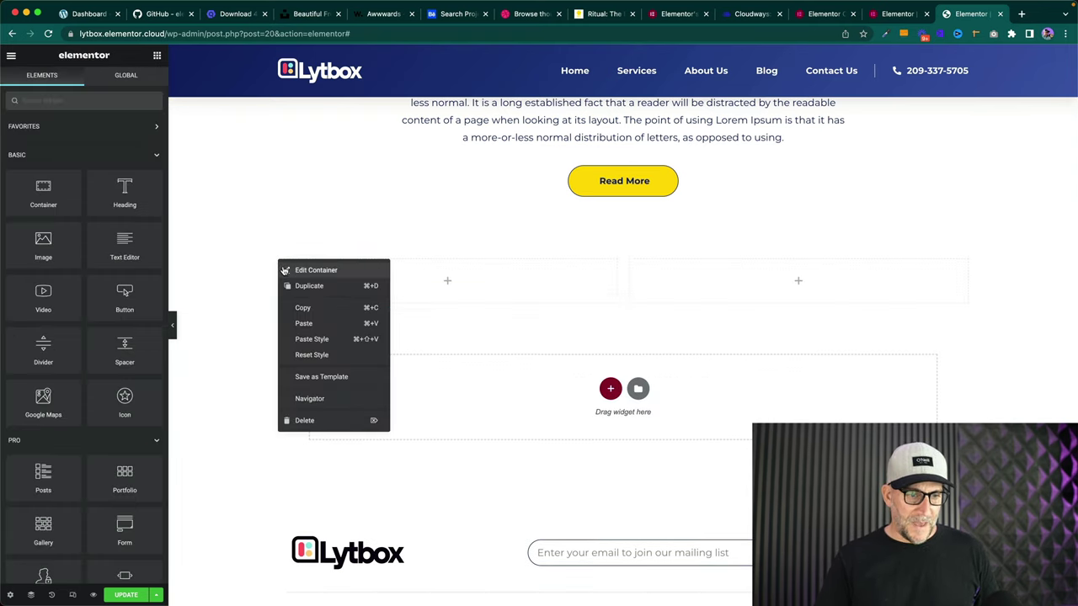
pyautogui.click(300, 287)
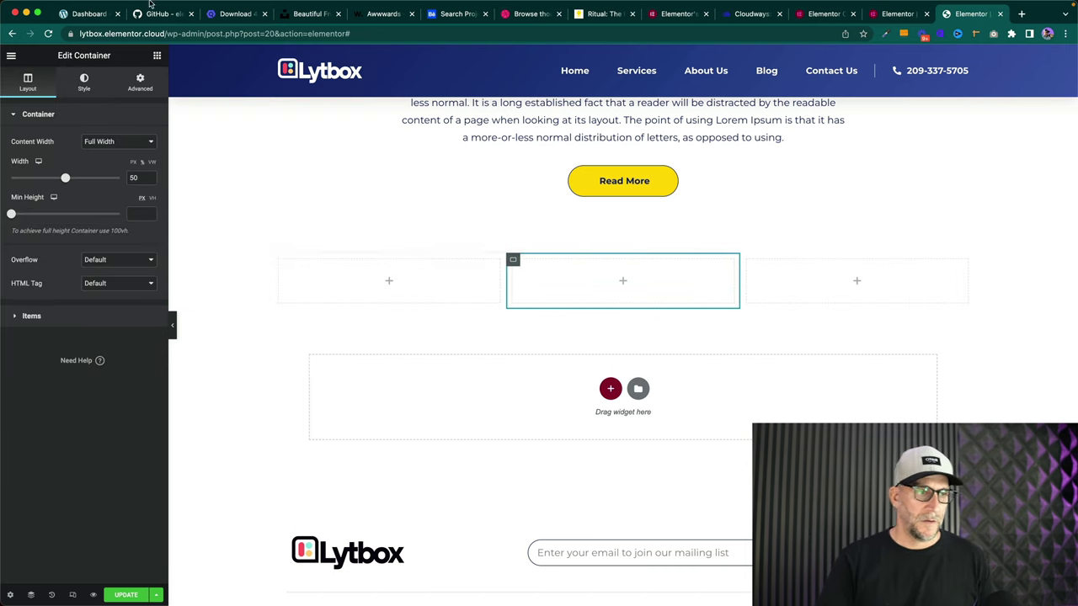
# - Search the widgets for "icon" and place an Icon Box in the first of the three columns
pyautogui.click(156, 59)
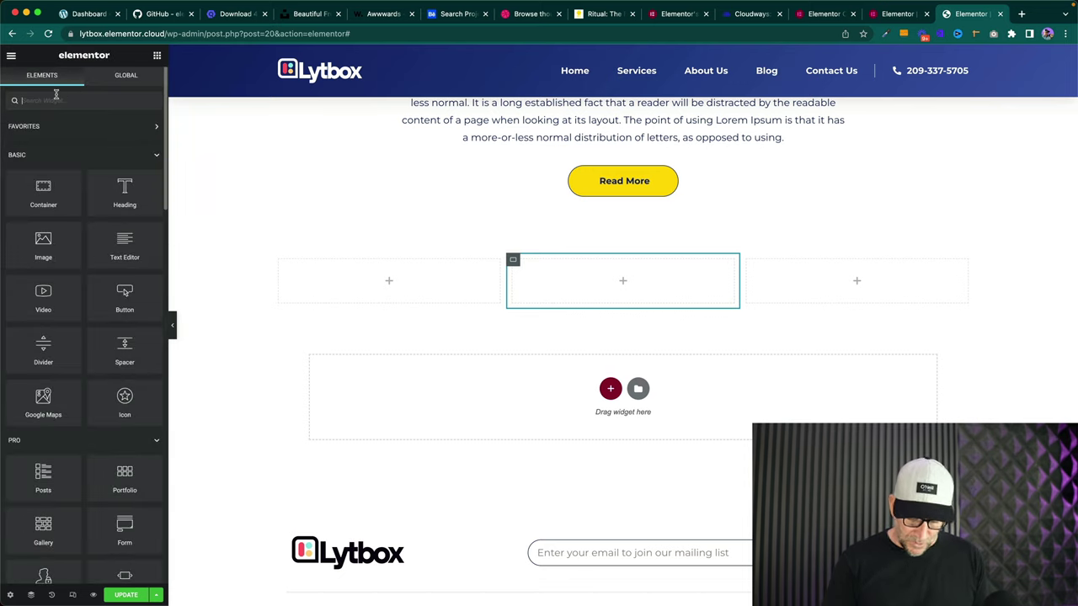
pyautogui.click(55, 96)
pyautogui.write('icon')
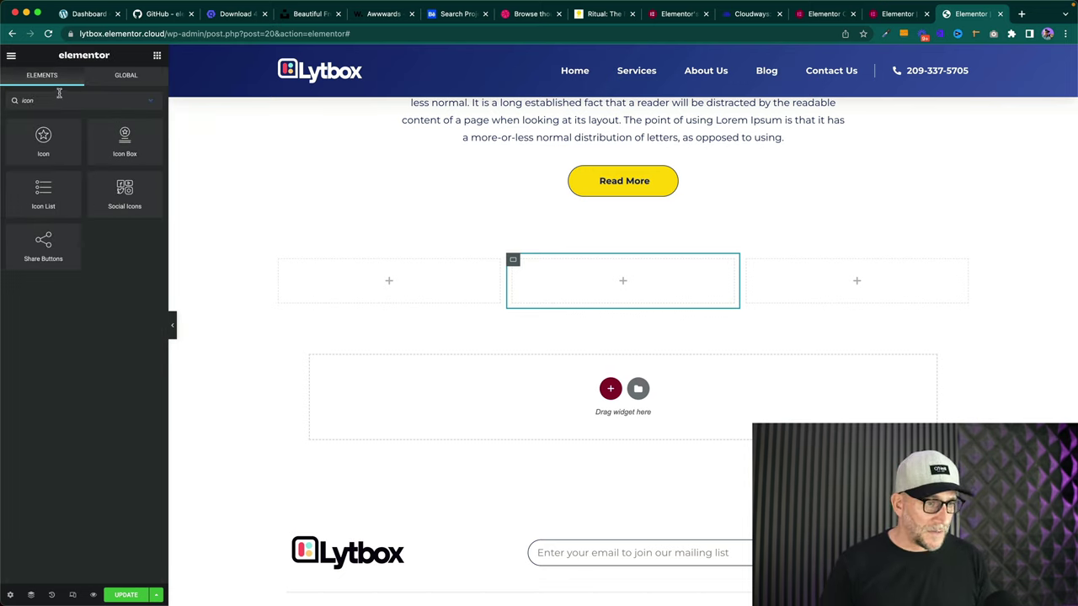
pyautogui.moveTo(125, 139); pyautogui.dragTo(379, 279)
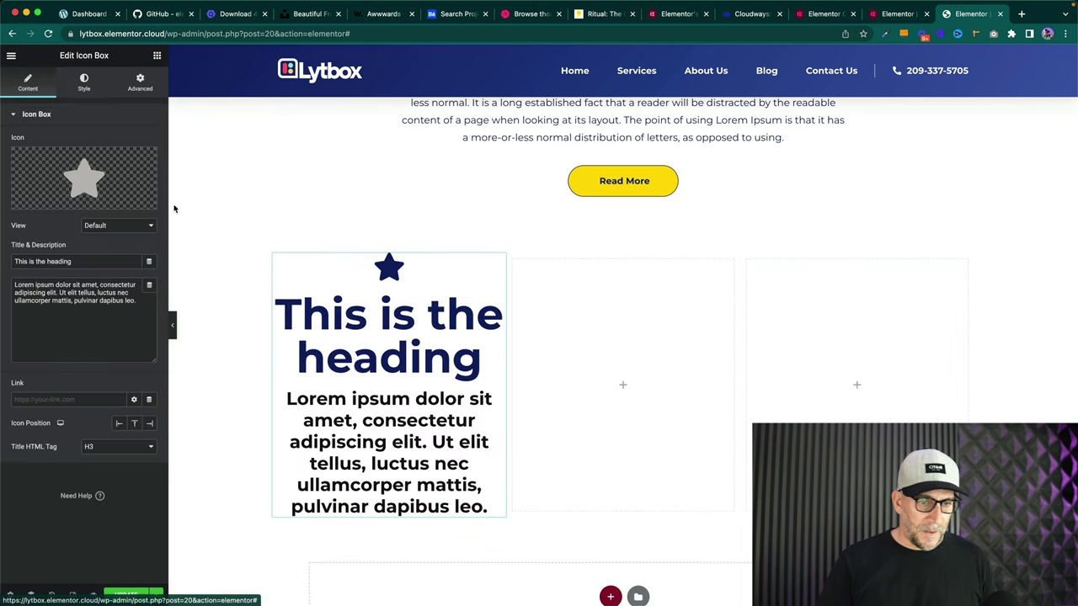
# - Replace the Icon Box's star with the Text height icon from the icon library and set the icon position to top
pyautogui.moveTo(96, 177)
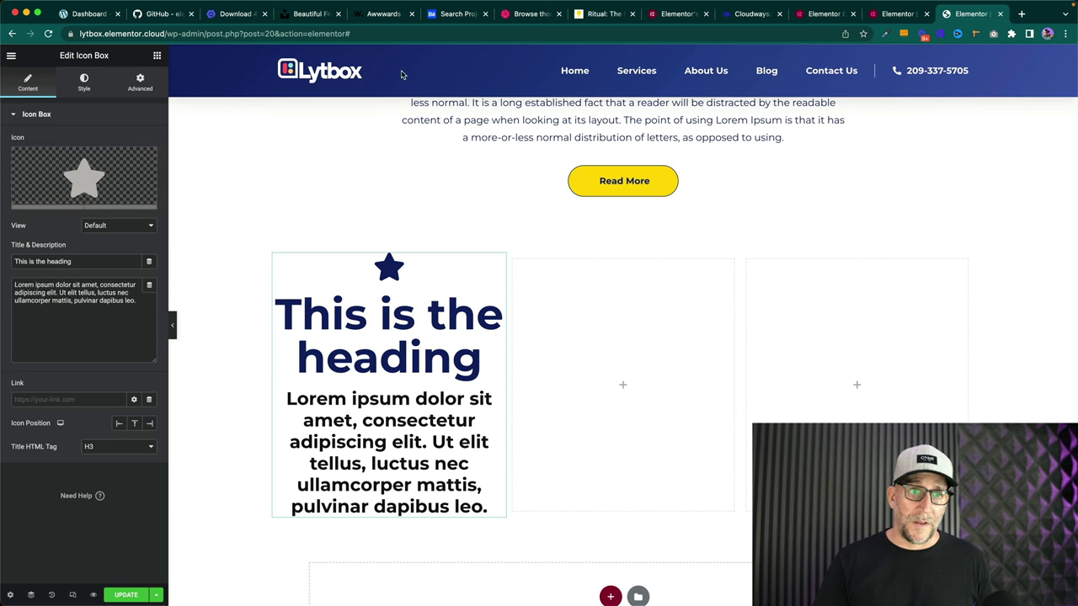
pyautogui.click(236, 13)
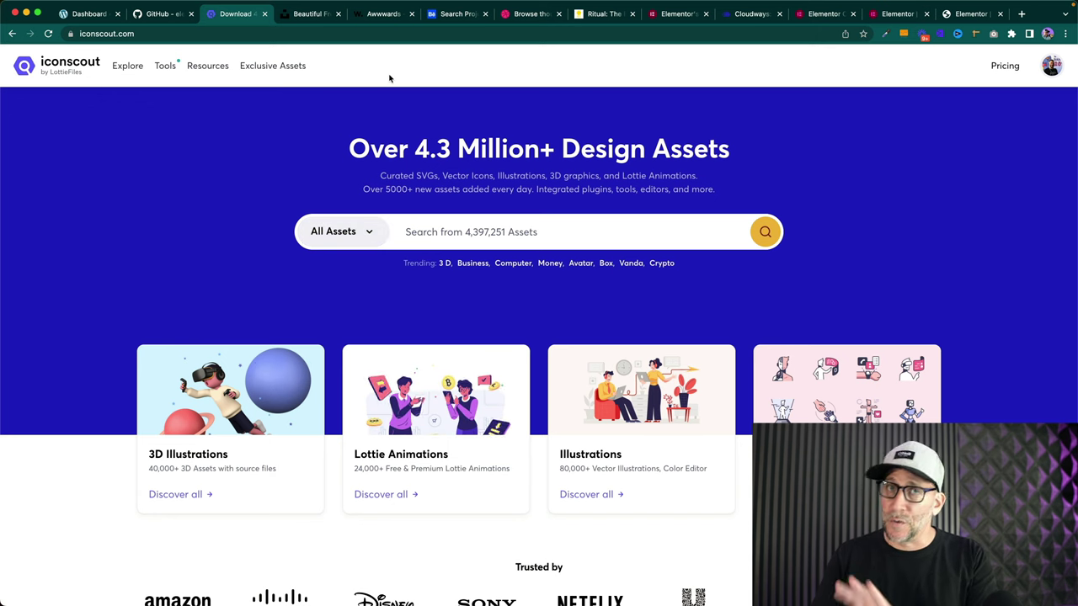
pyautogui.click(968, 13)
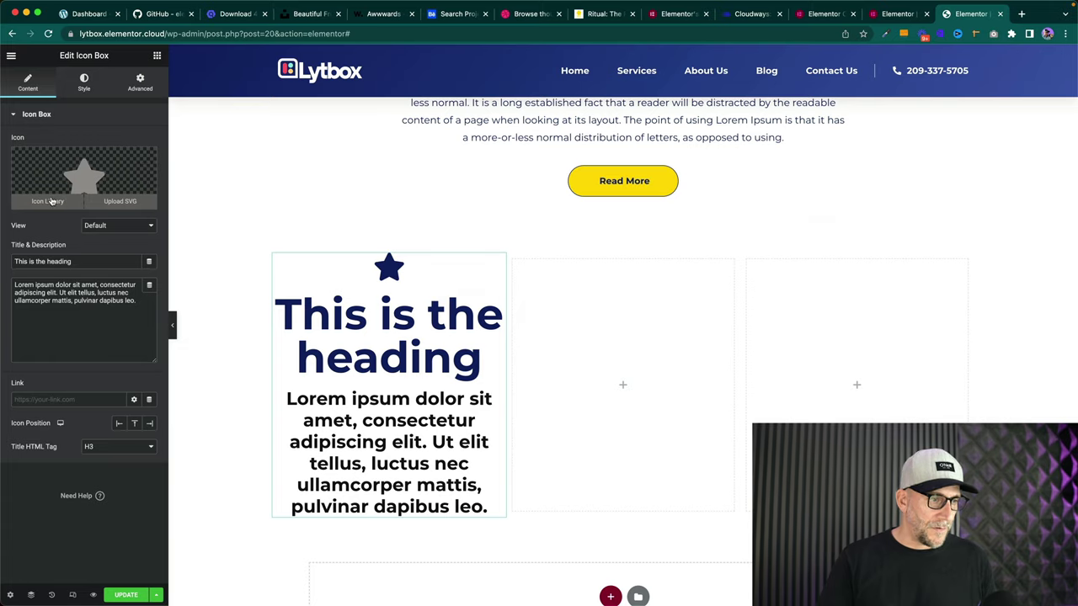
pyautogui.click(53, 201)
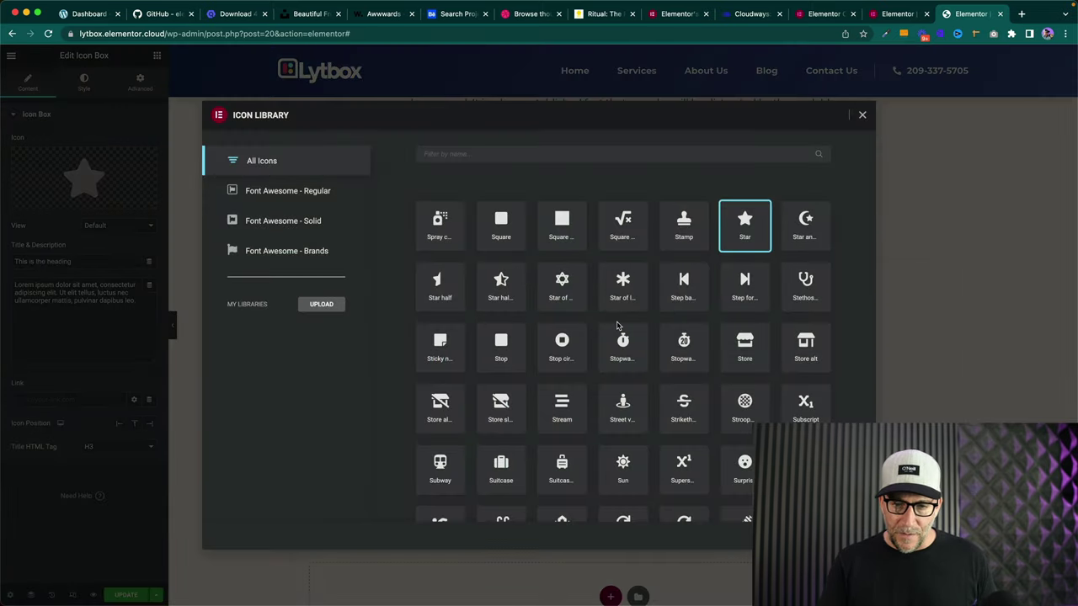
pyautogui.scroll(-1, 600, 325)
pyautogui.scroll(-8, 546, 316)
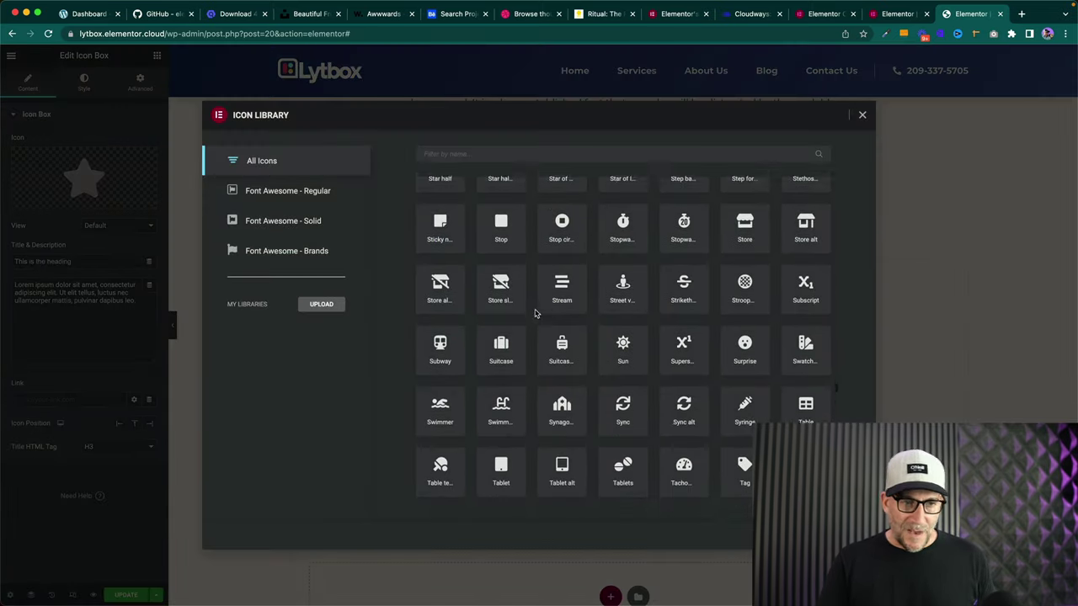
pyautogui.scroll(-3, 535, 313)
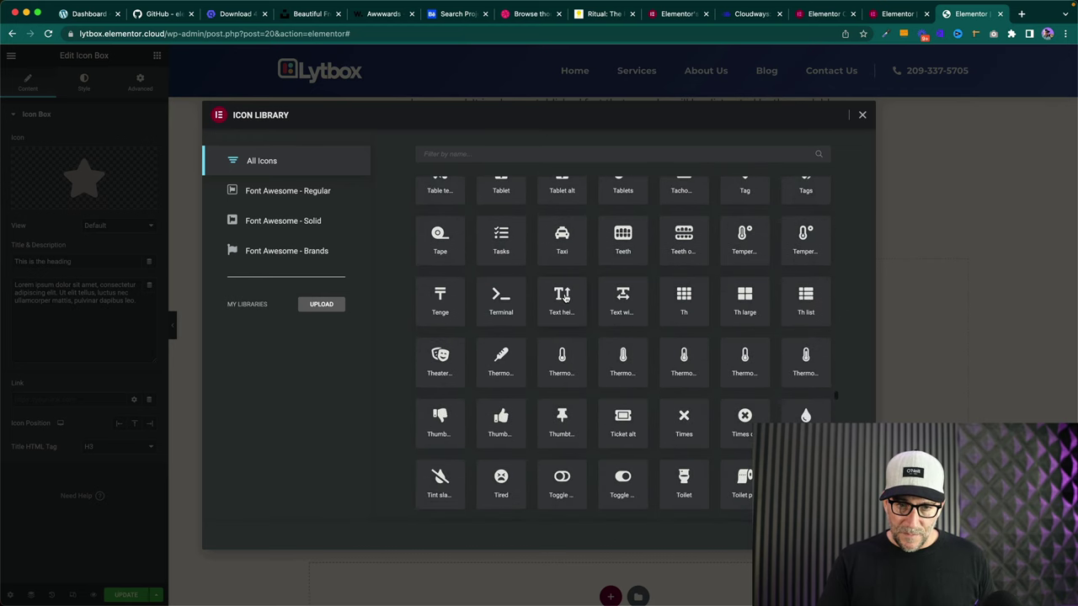
pyautogui.click(564, 299)
pyautogui.doubleClick(561, 299)
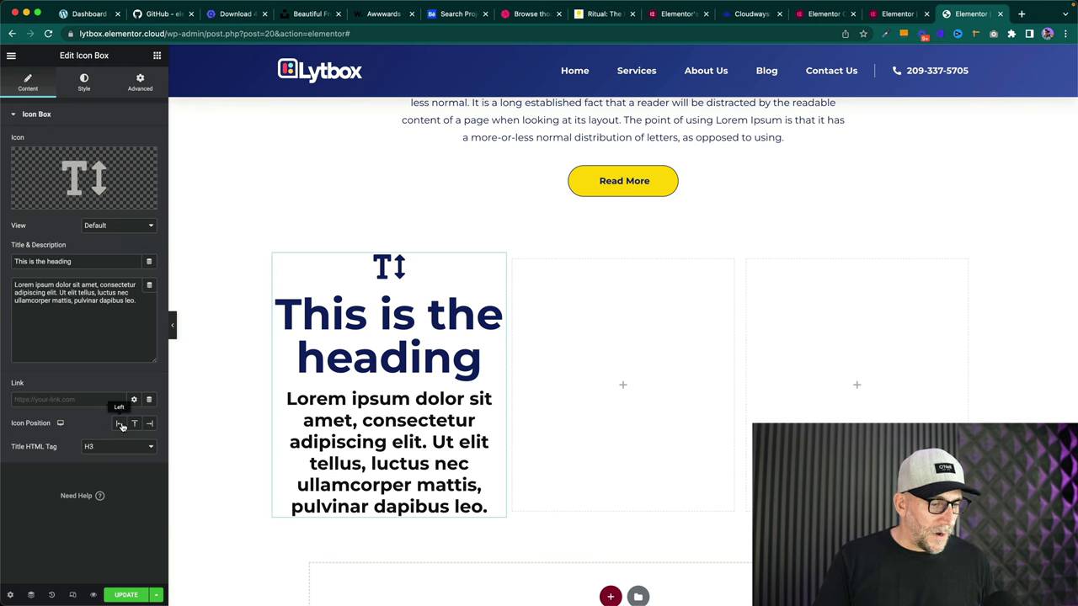
pyautogui.click(119, 423)
pyautogui.click(134, 425)
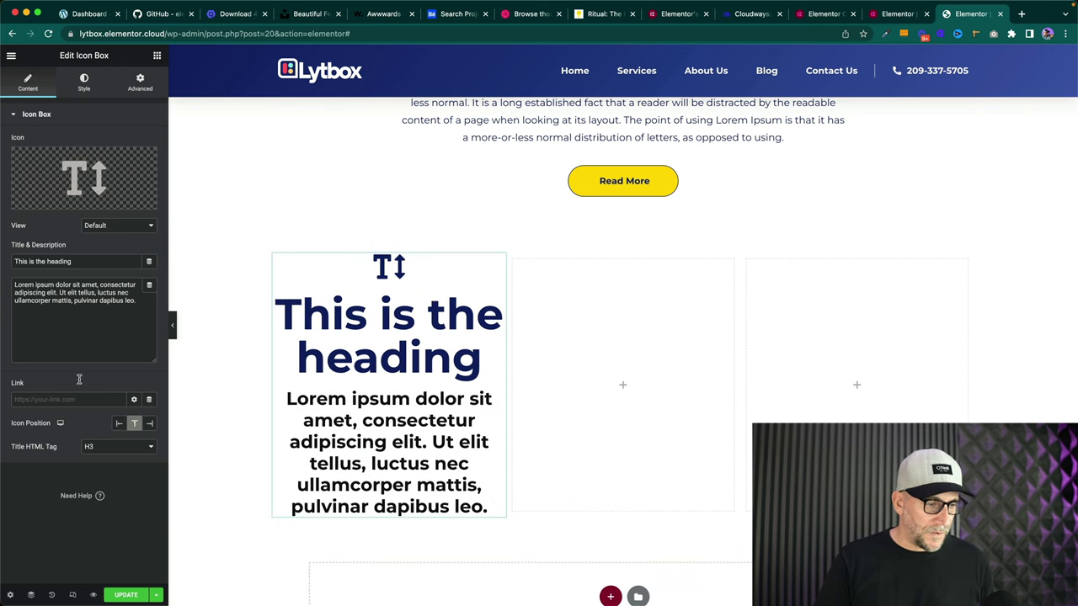
# - Set the Icon Box icon's primary color to the global color Bluberry Blue
pyautogui.click(78, 90)
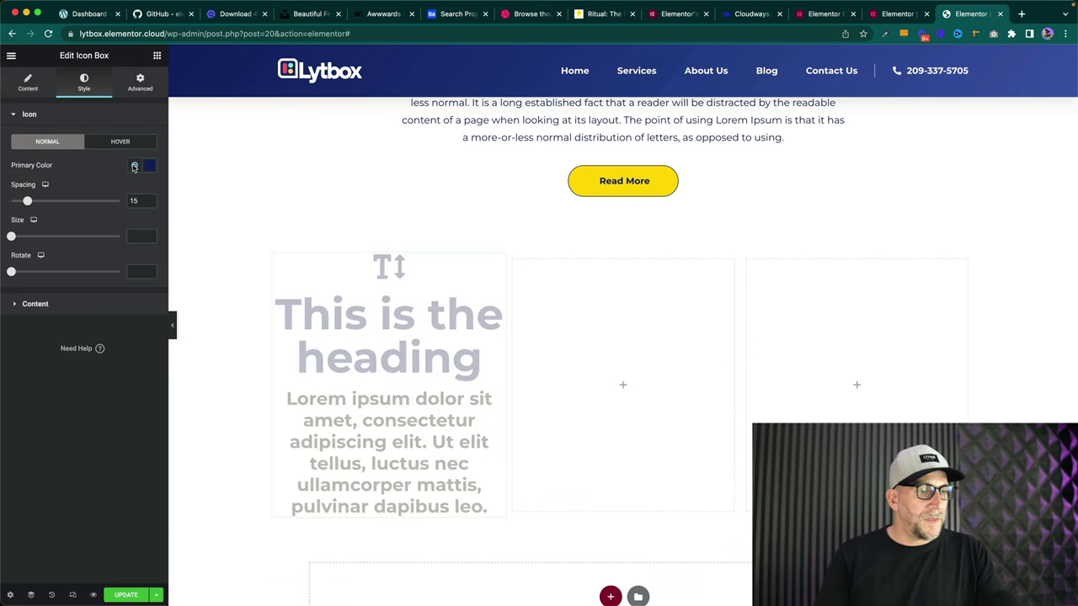
pyautogui.click(134, 165)
pyautogui.click(74, 221)
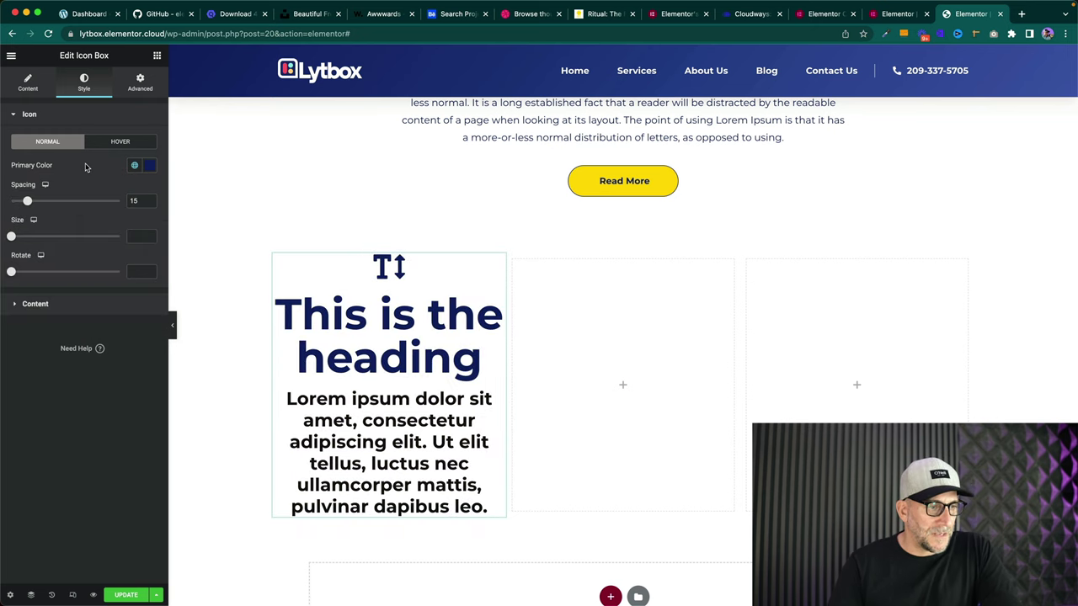
# - Style the Icon Box title with the global color Bluberry Blue and the global font Small Title
pyautogui.click(57, 305)
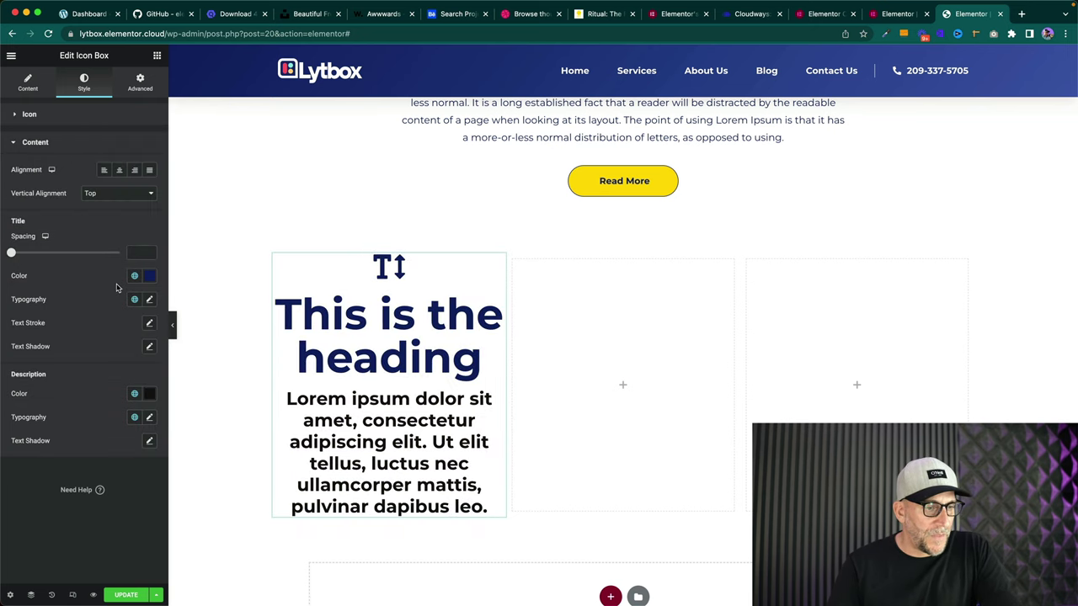
pyautogui.click(133, 276)
pyautogui.click(69, 328)
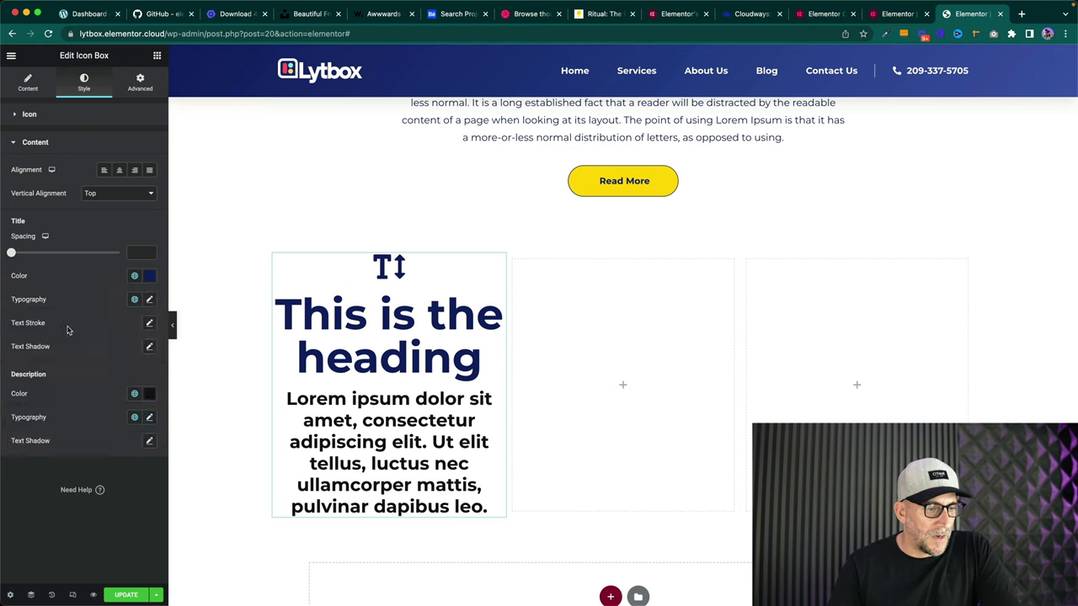
pyautogui.click(132, 299)
pyautogui.scroll(-3, 84, 387)
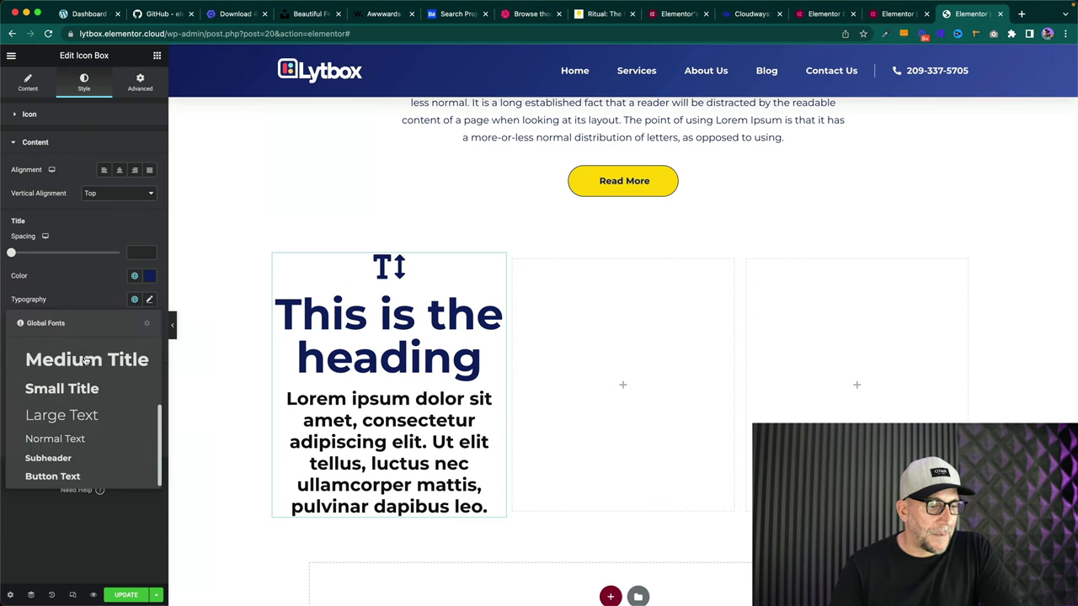
pyautogui.click(76, 399)
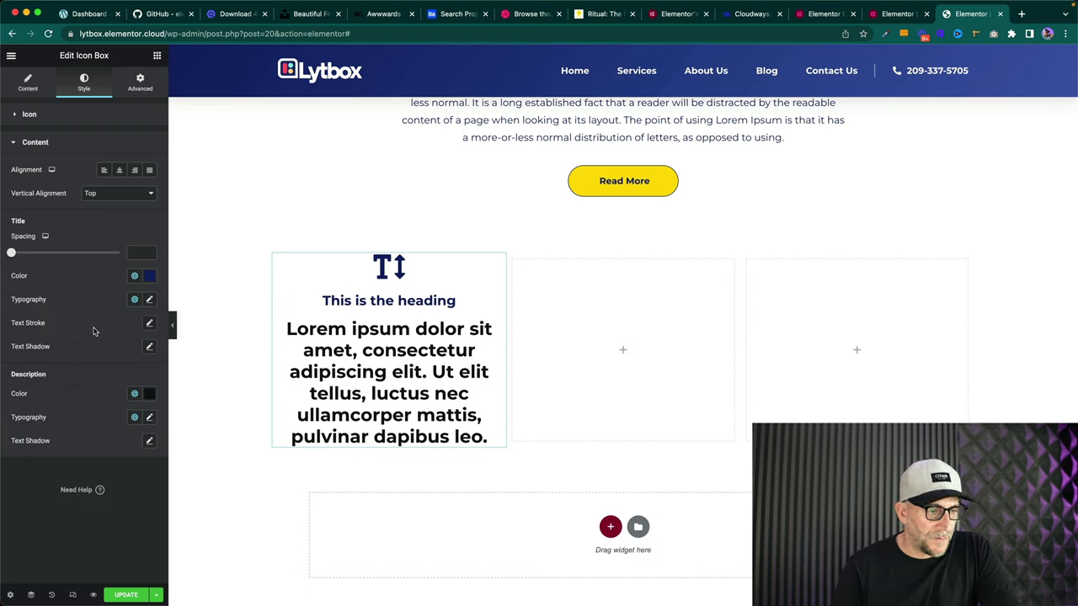
# - Give the Icon Box description the Normal Text font and Bluberry Blue color, and left-align the box's content
pyautogui.click(134, 417)
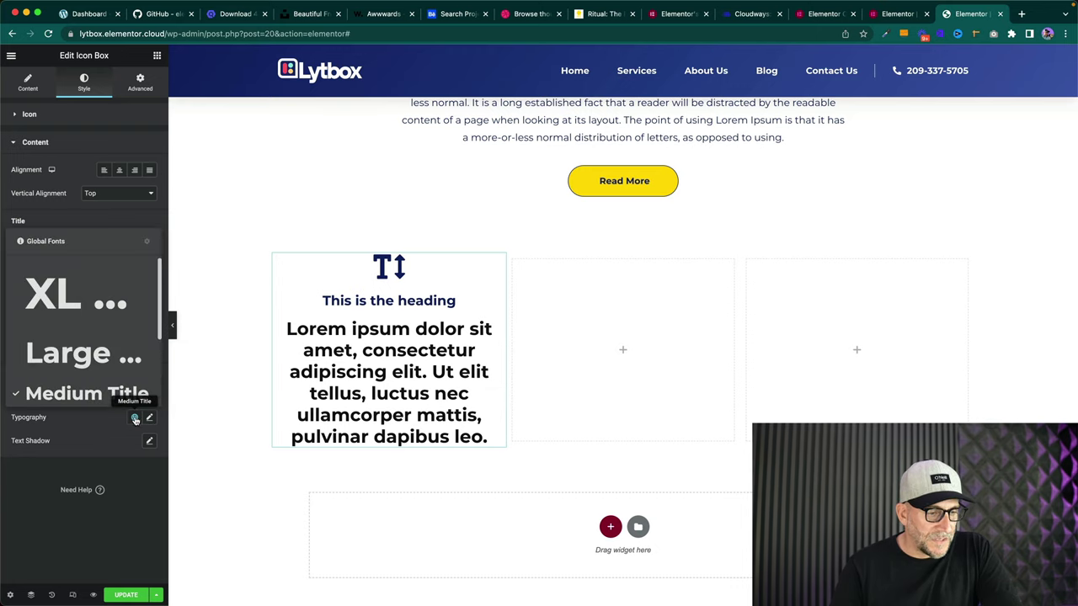
pyautogui.scroll(-3, 81, 362)
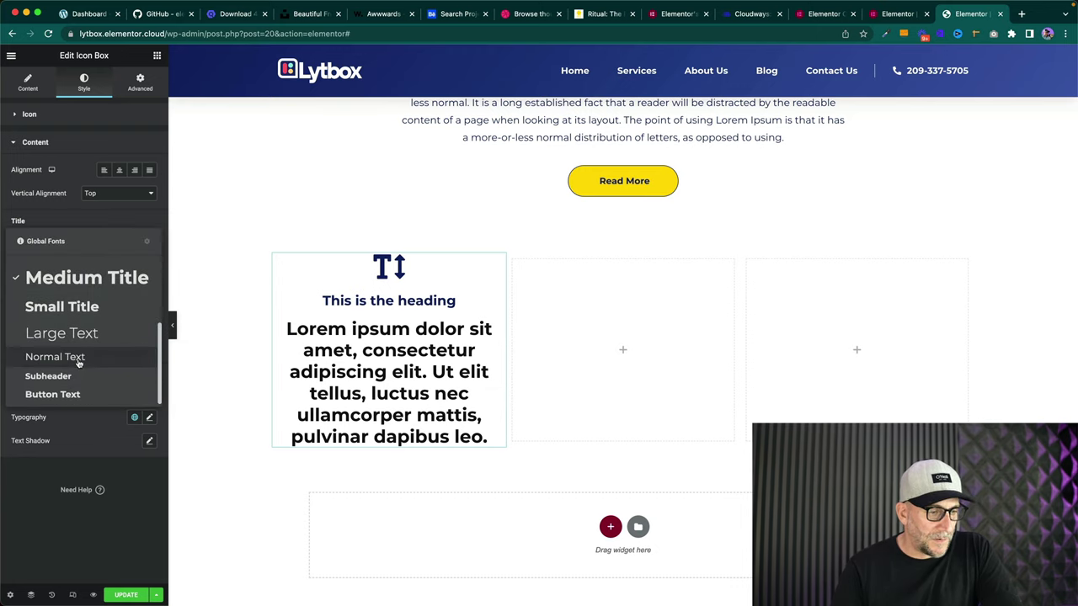
pyautogui.click(78, 360)
pyautogui.click(135, 393)
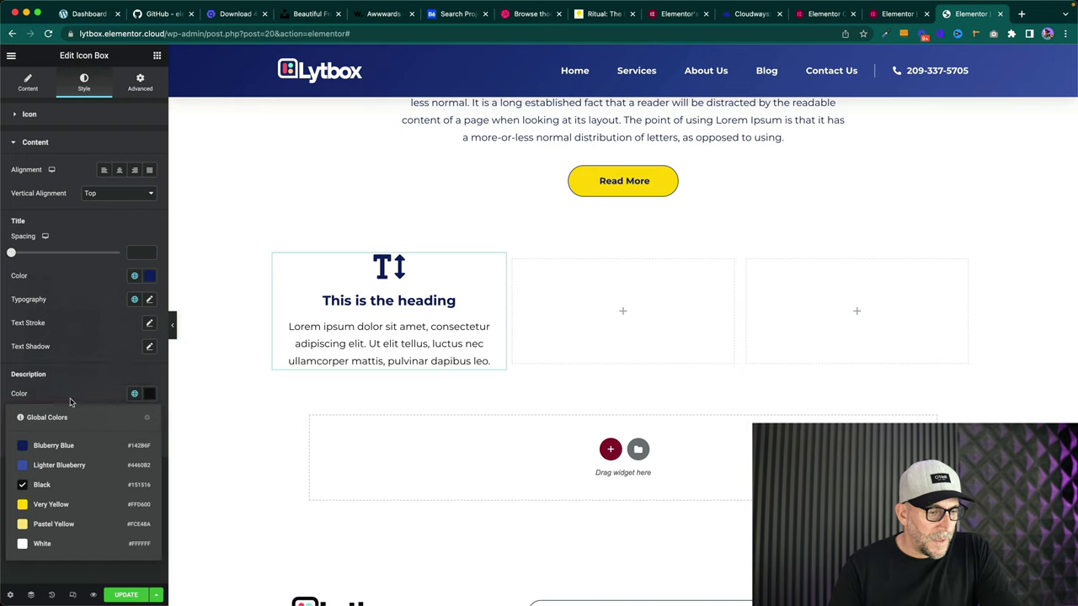
pyautogui.click(46, 443)
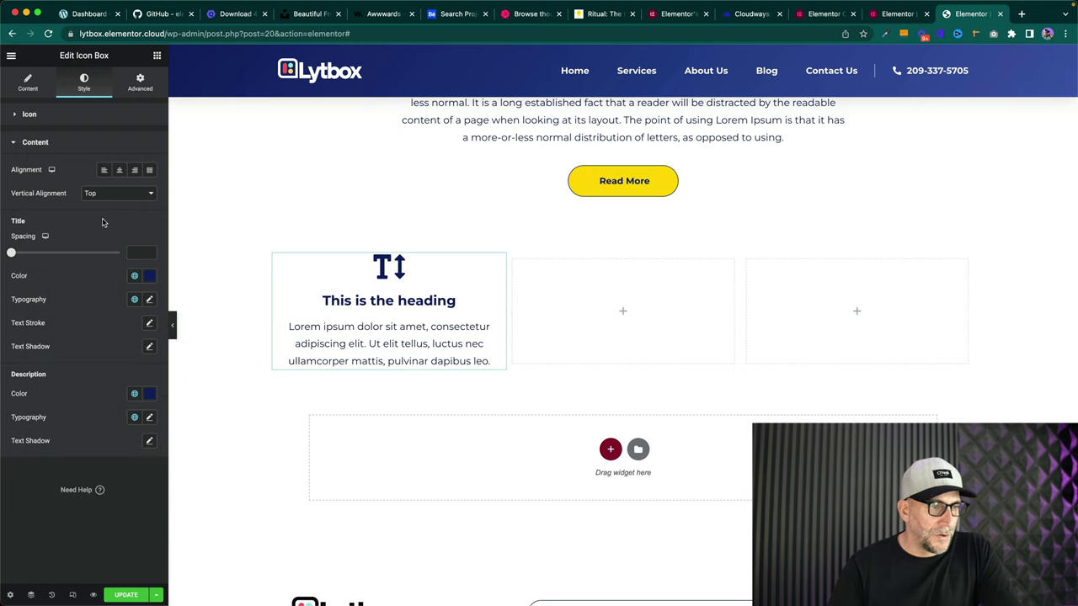
pyautogui.click(104, 170)
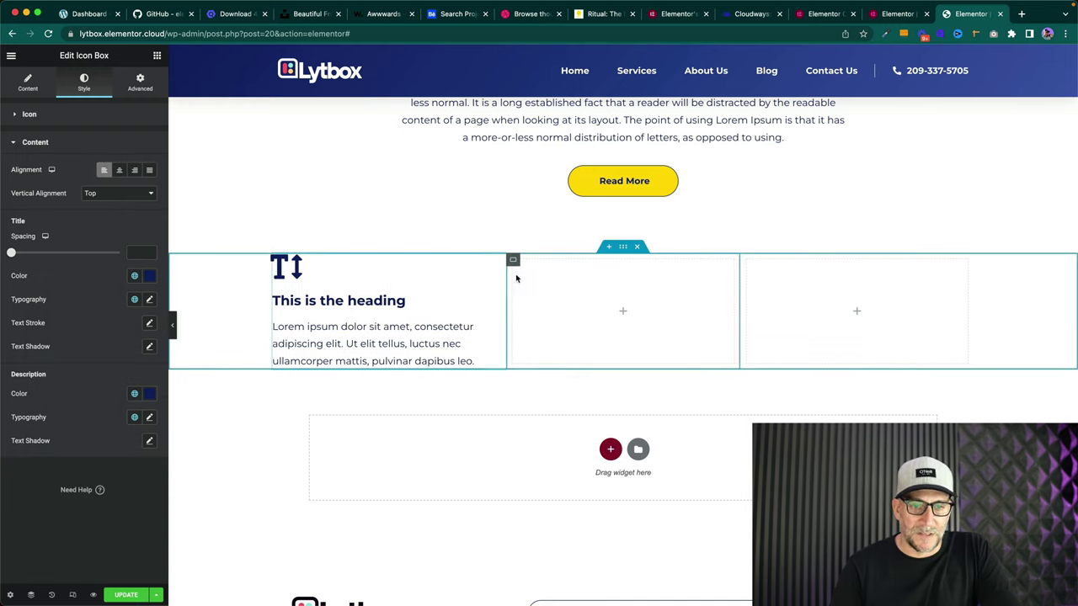
# - Set the Icon Box's padding to 24 px and its margin to 10 px on all sides
pyautogui.click(140, 94)
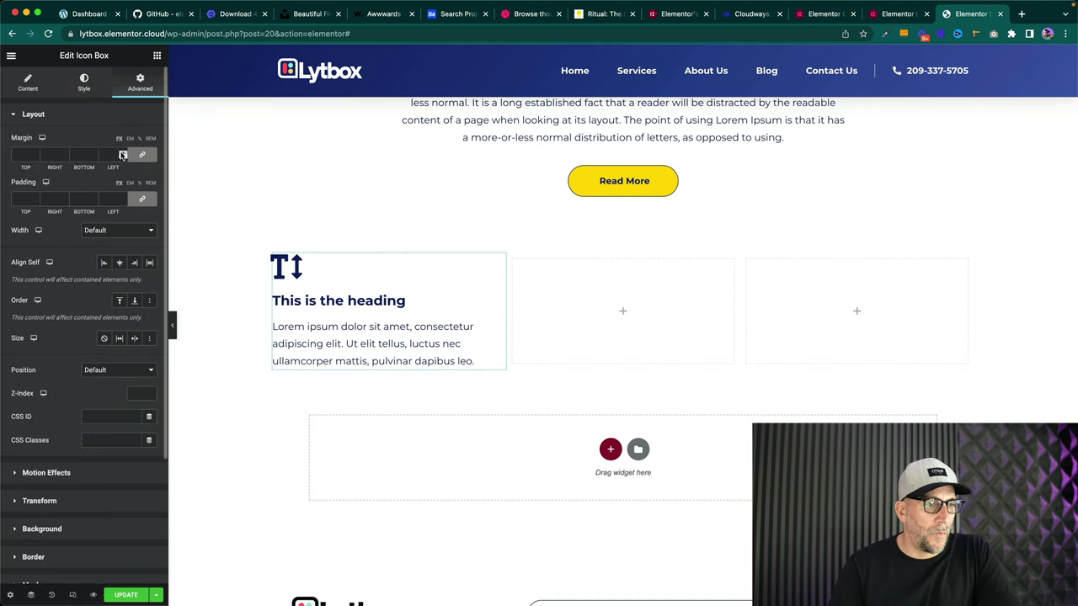
pyautogui.click(123, 196)
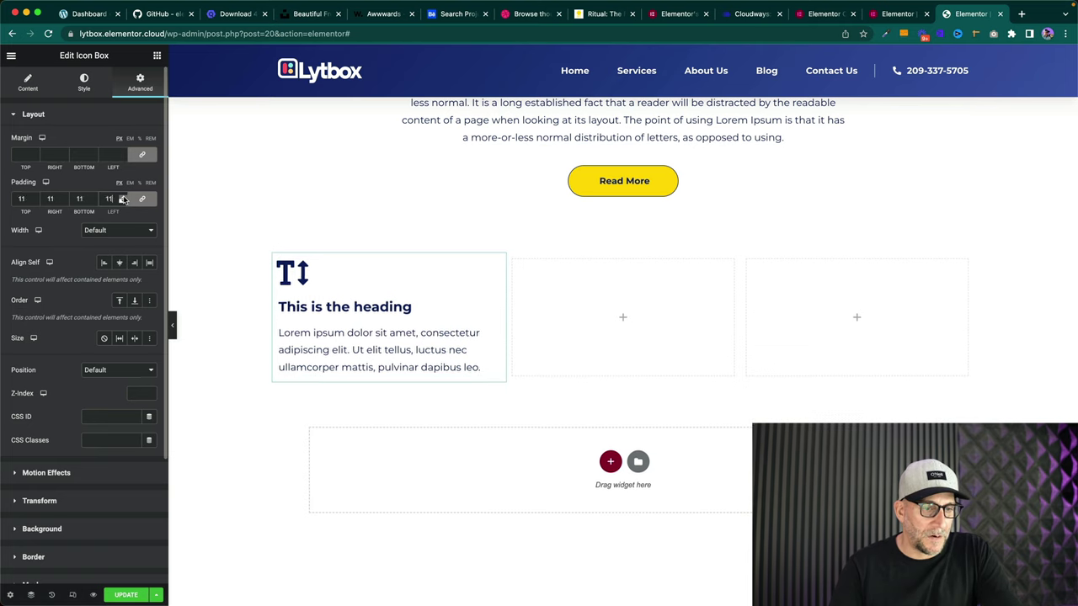
pyautogui.click(123, 196)
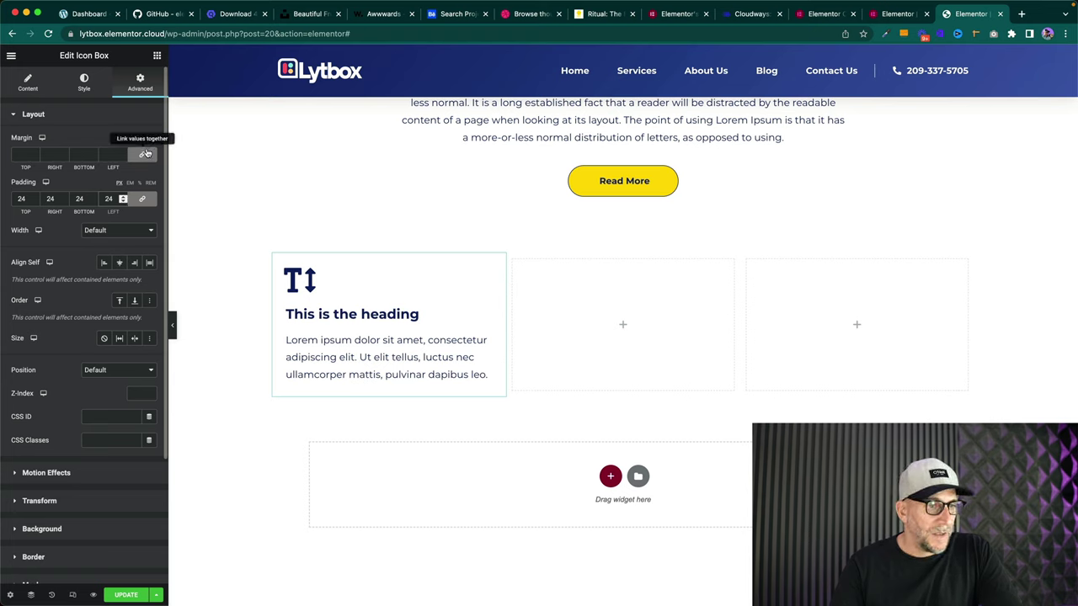
pyautogui.click(123, 153)
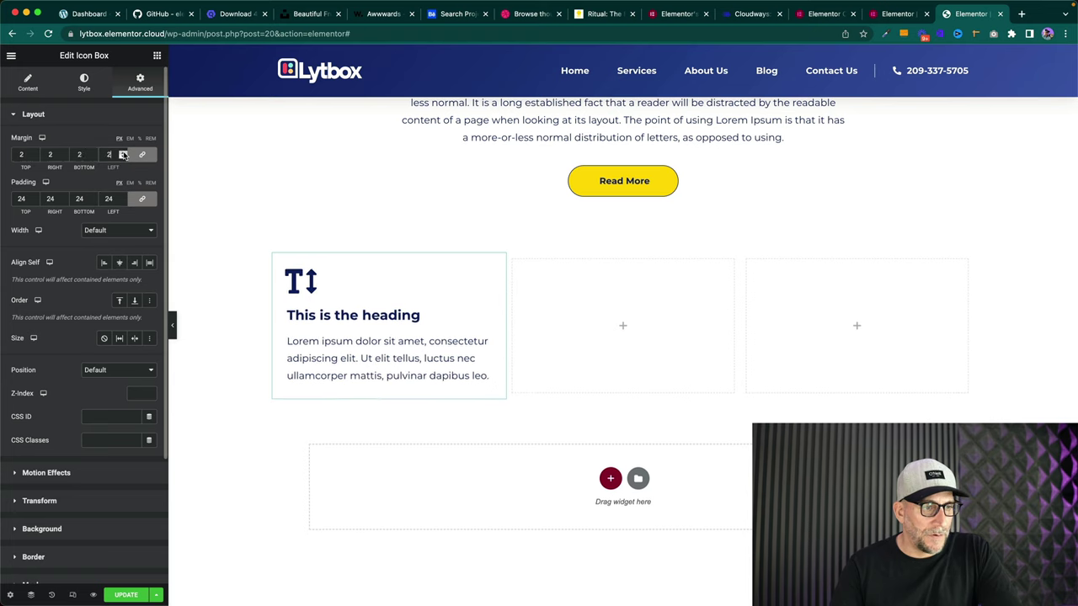
pyautogui.click(123, 153)
pyautogui.click(123, 153)
pyautogui.click(123, 153)
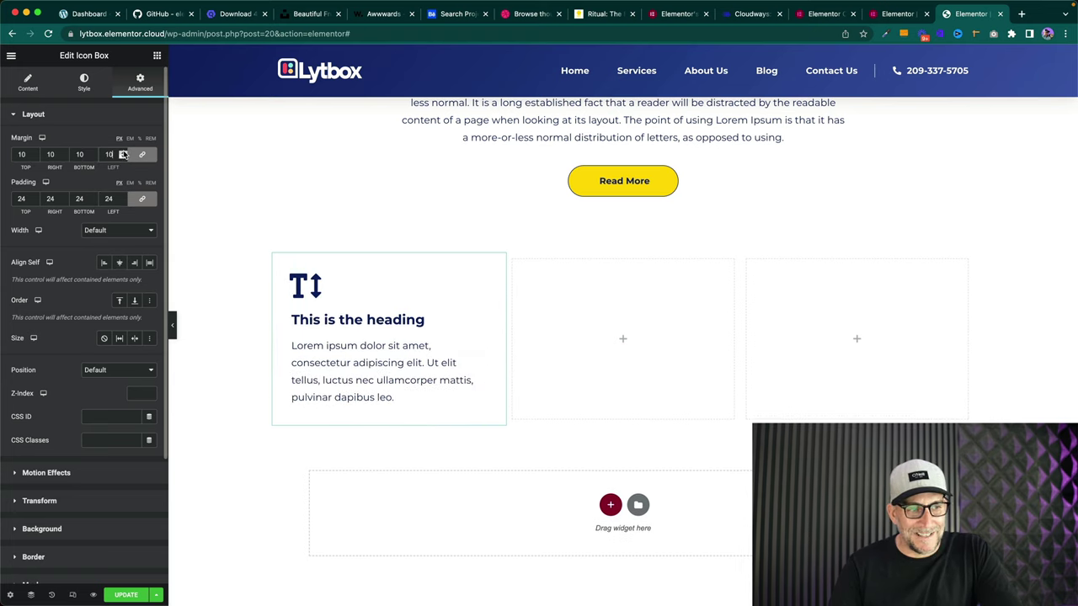
pyautogui.click(123, 153)
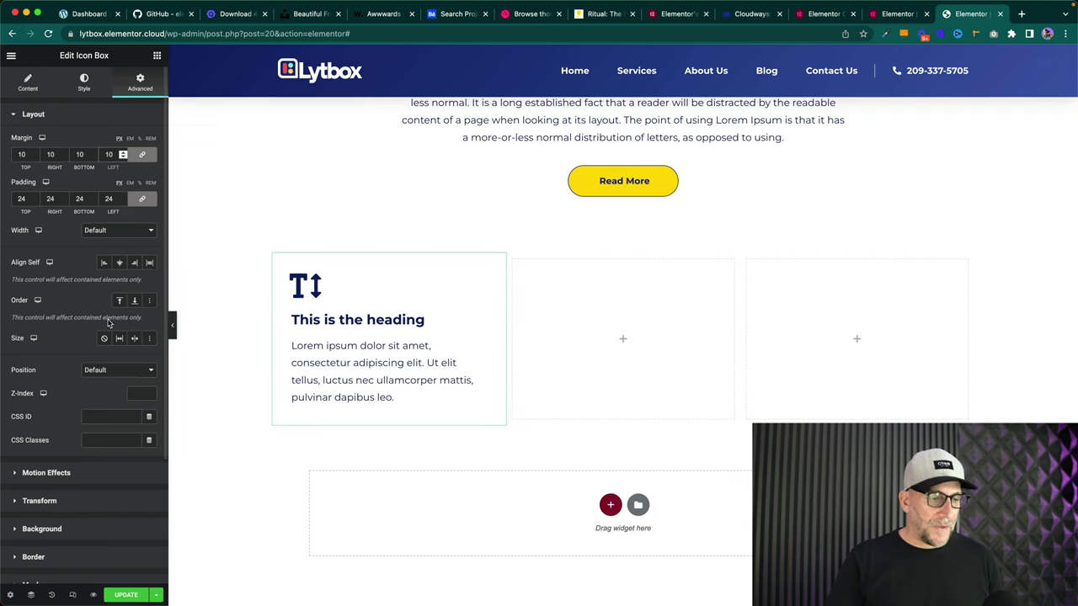
pyautogui.scroll(-3, 84, 315)
pyautogui.scroll(3, 61, 308)
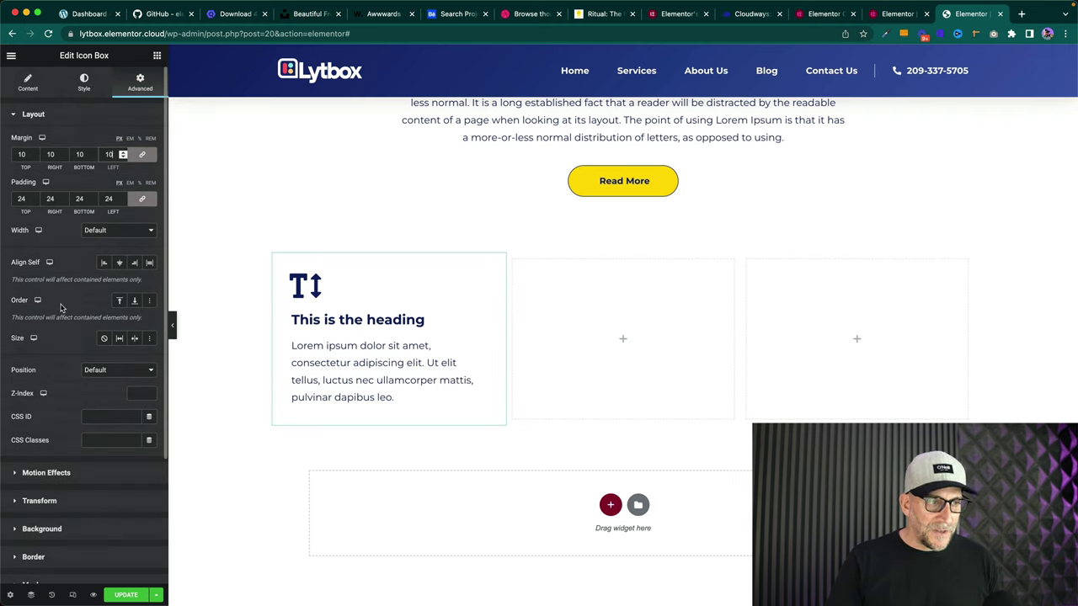
pyautogui.click(84, 84)
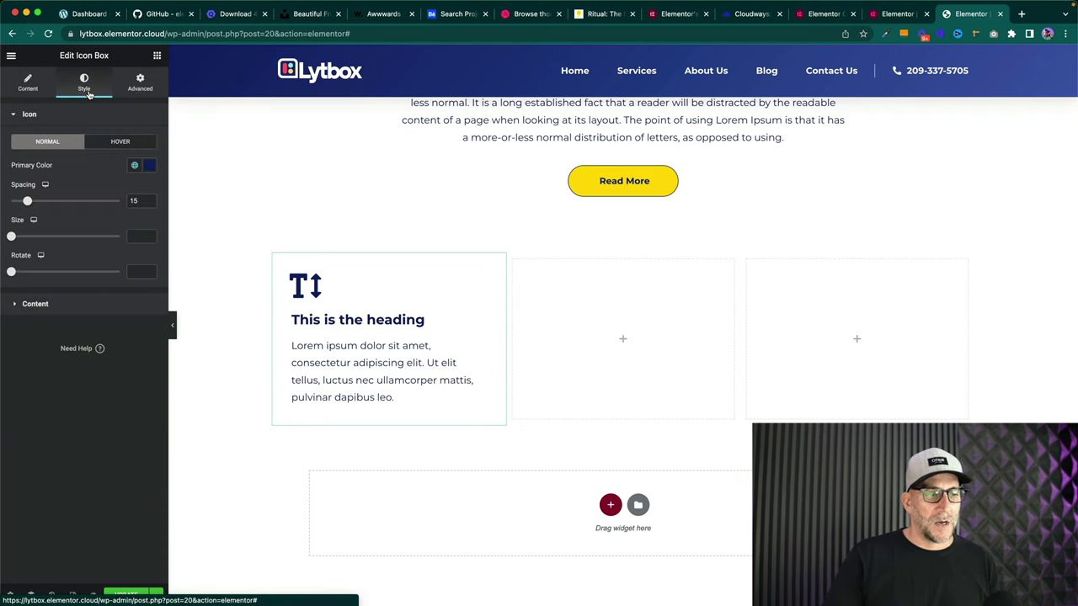
pyautogui.click(139, 84)
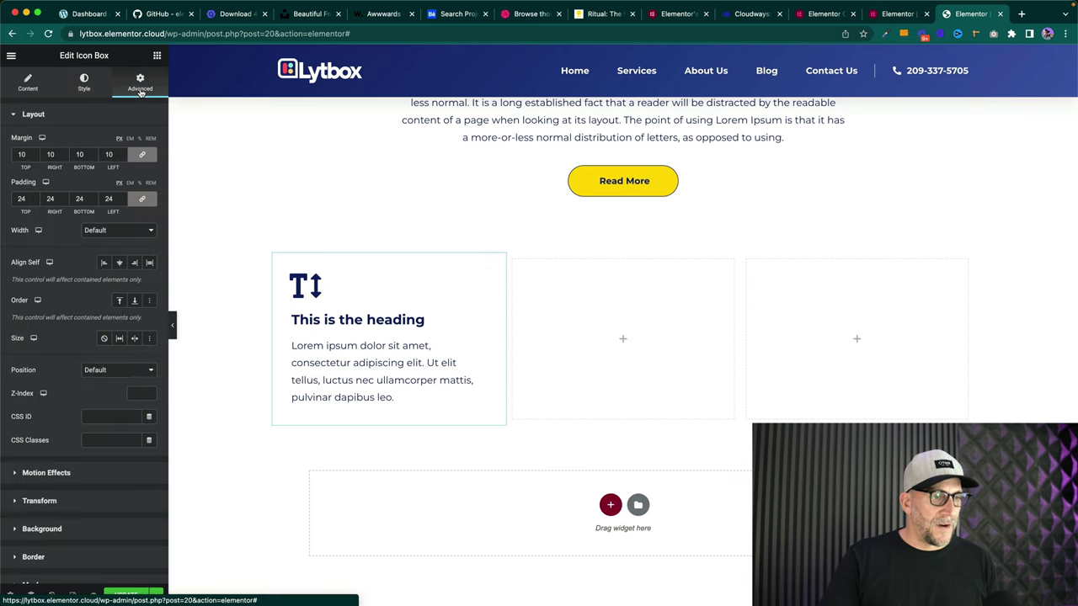
pyautogui.click(95, 89)
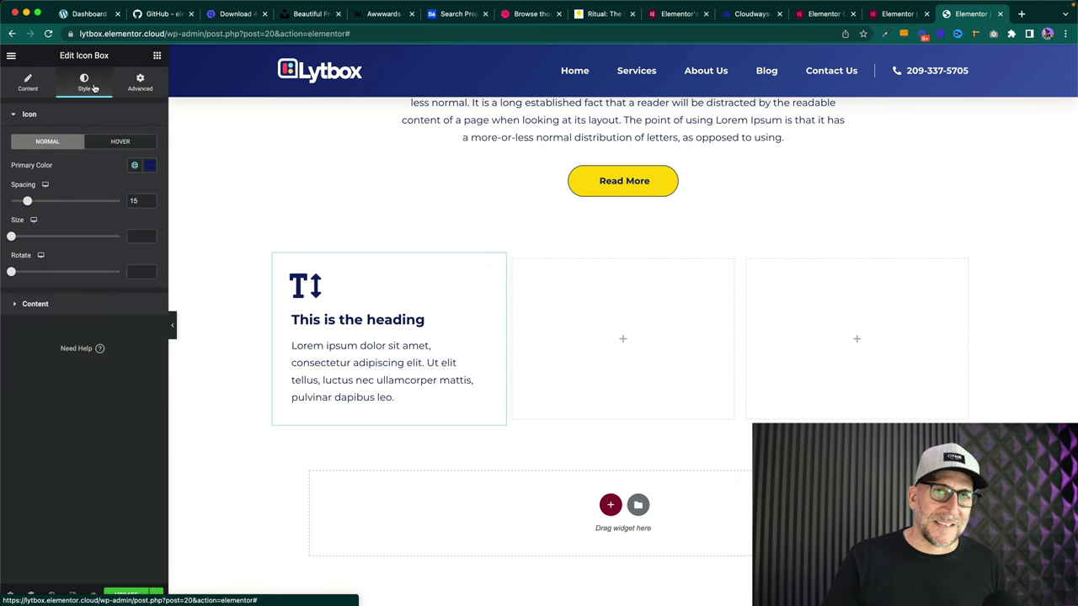
# - Give the Icon Box a classic background in the global color Lighter Blueberry
pyautogui.click(143, 87)
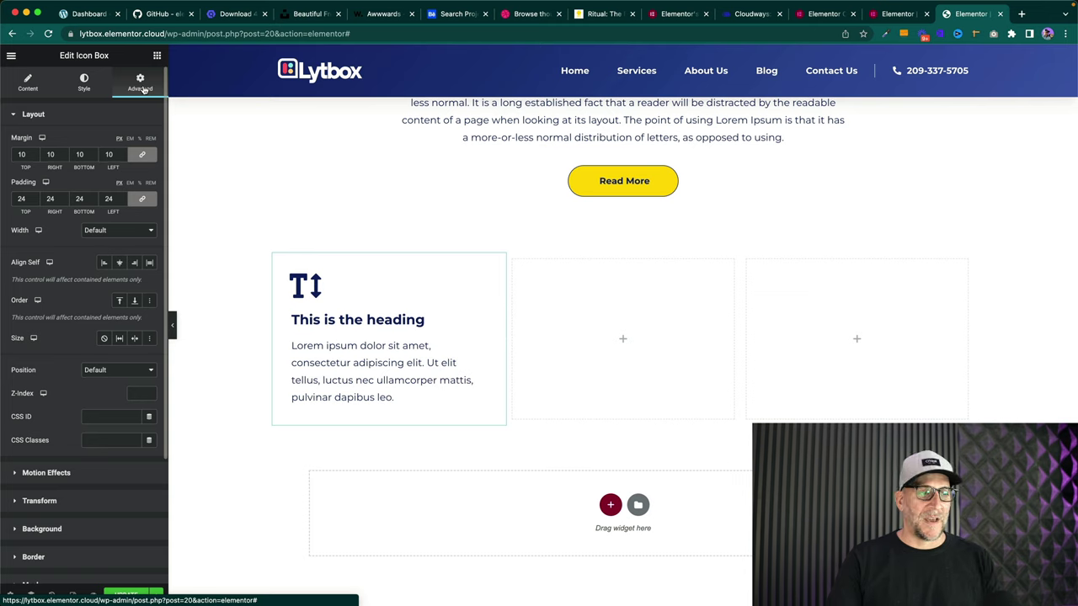
pyautogui.scroll(-4, 50, 393)
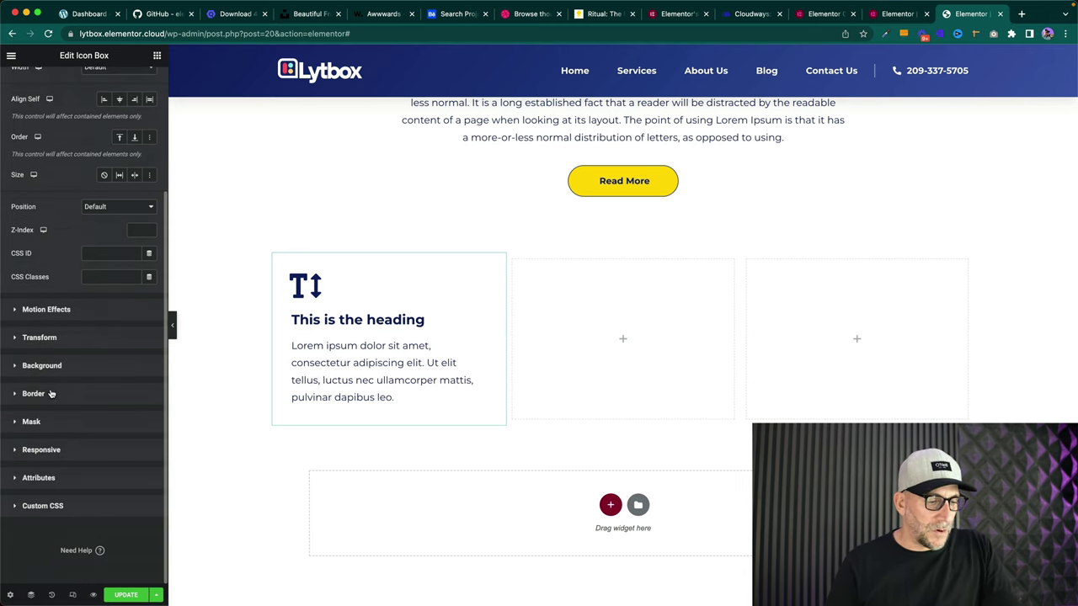
pyautogui.click(12, 366)
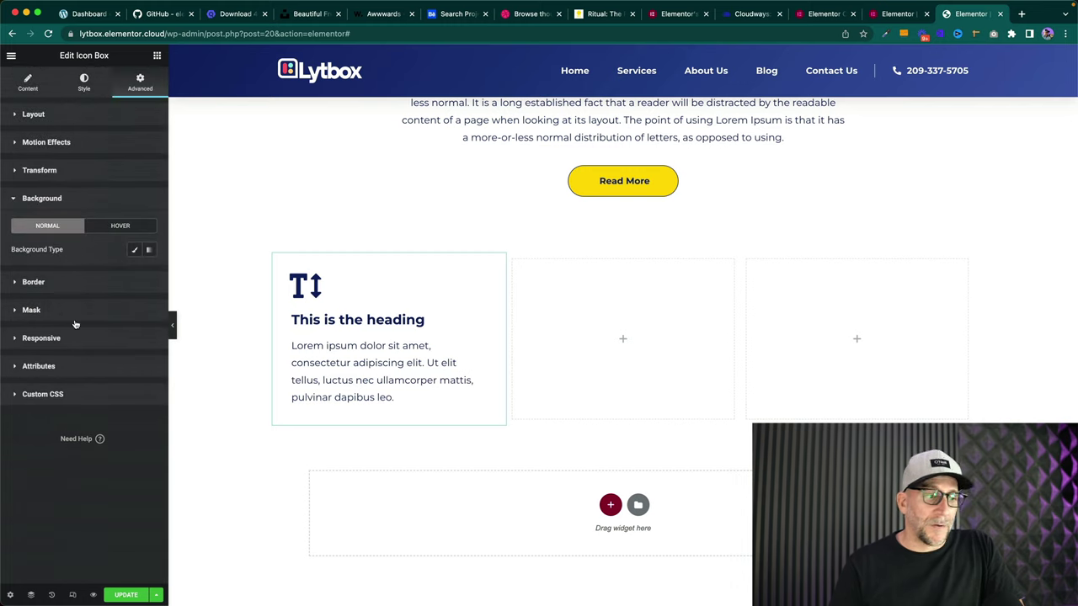
pyautogui.click(133, 250)
pyautogui.click(133, 273)
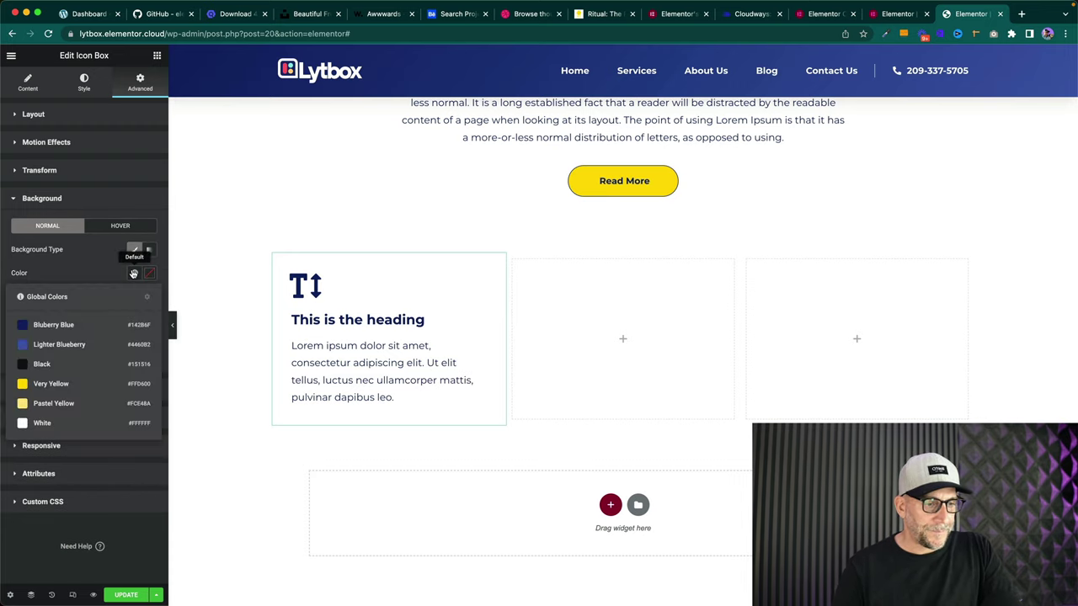
pyautogui.click(81, 346)
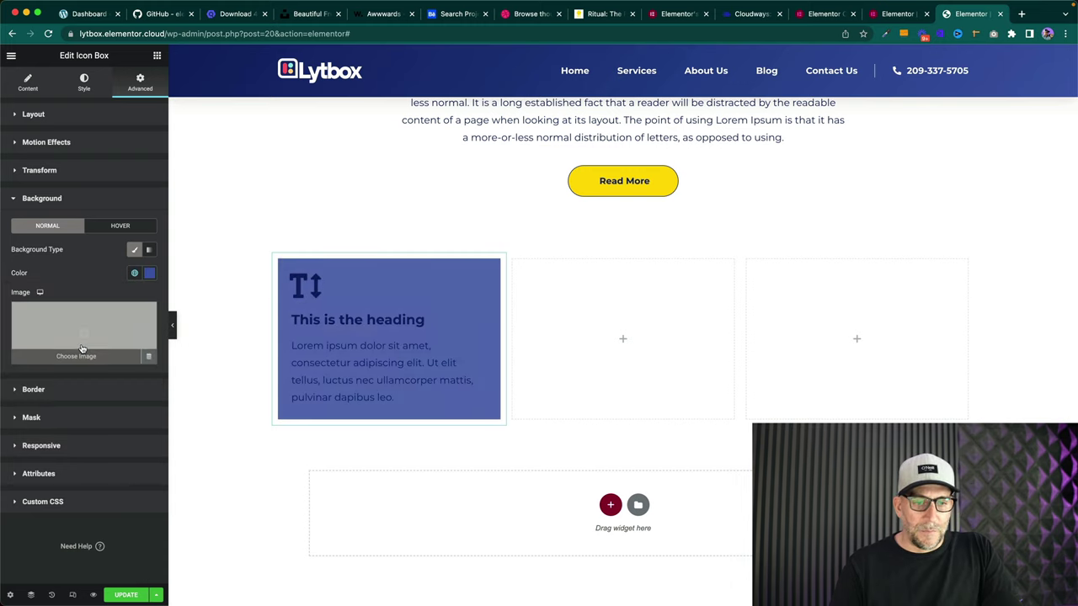
# - Lower the opacity of the Icon Box's background color to a very faint tint, #4460B20D
pyautogui.click(149, 273)
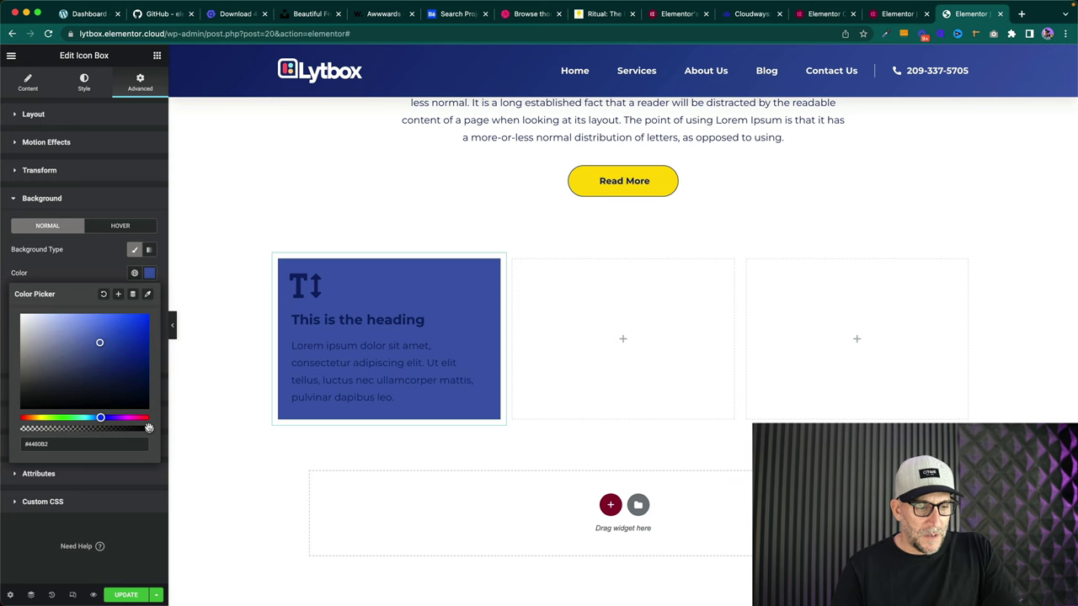
pyautogui.moveTo(149, 428); pyautogui.dragTo(40, 428)
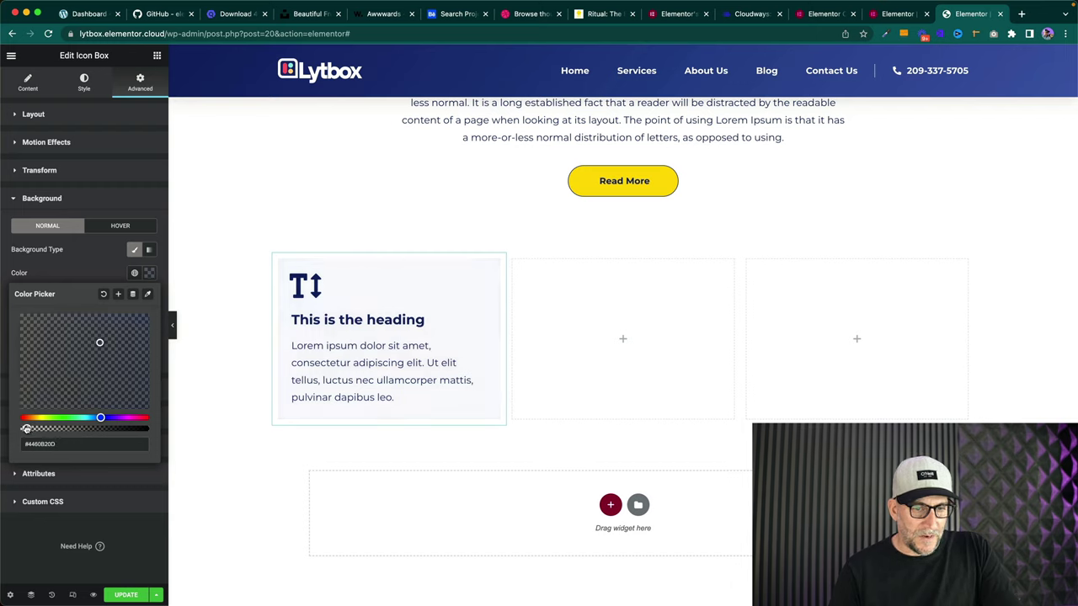
pyautogui.click(473, 440)
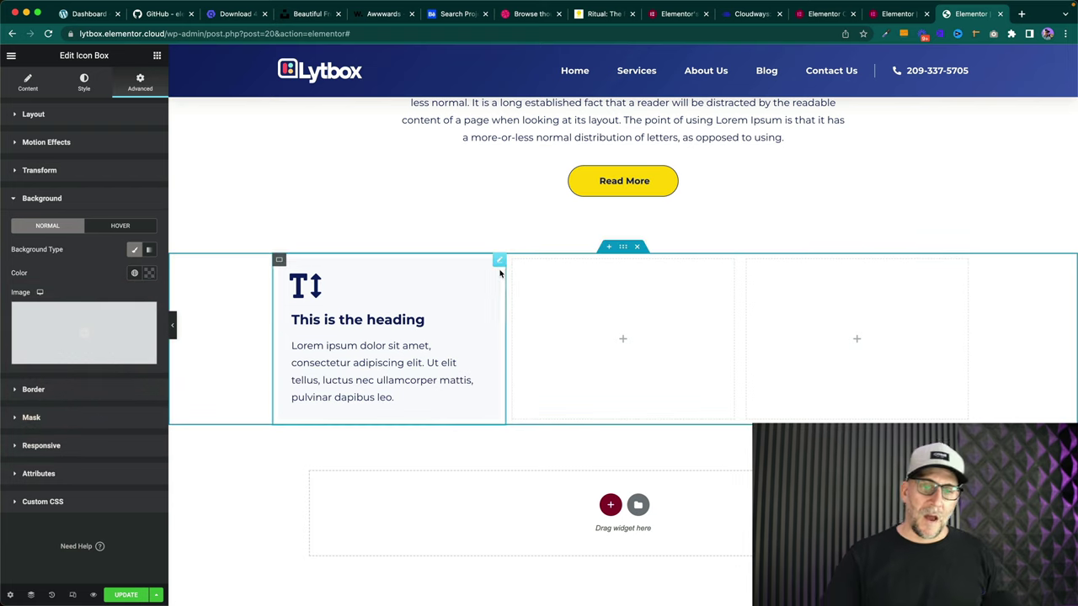
# - Copy the styled Icon Box and paste it into the second and third columns
pyautogui.rightClick(499, 261)
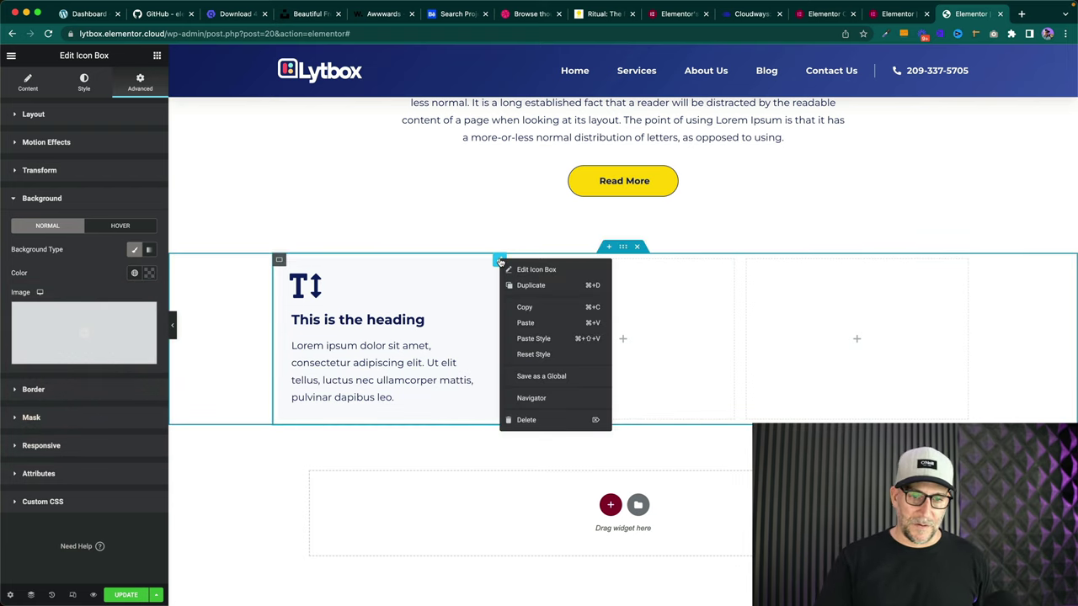
pyautogui.click(524, 307)
pyautogui.rightClick(624, 341)
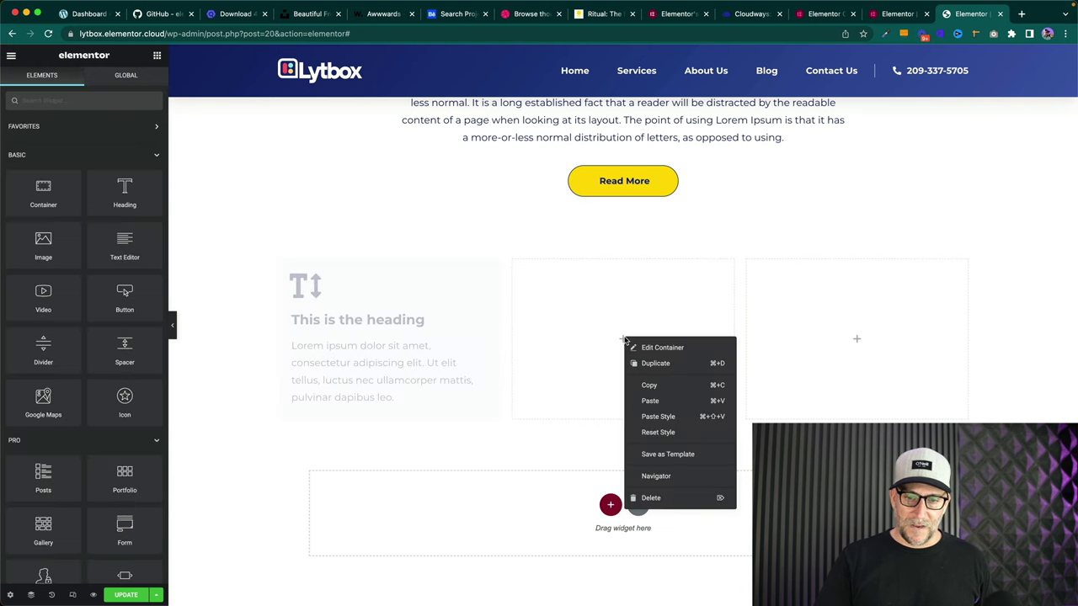
pyautogui.click(643, 400)
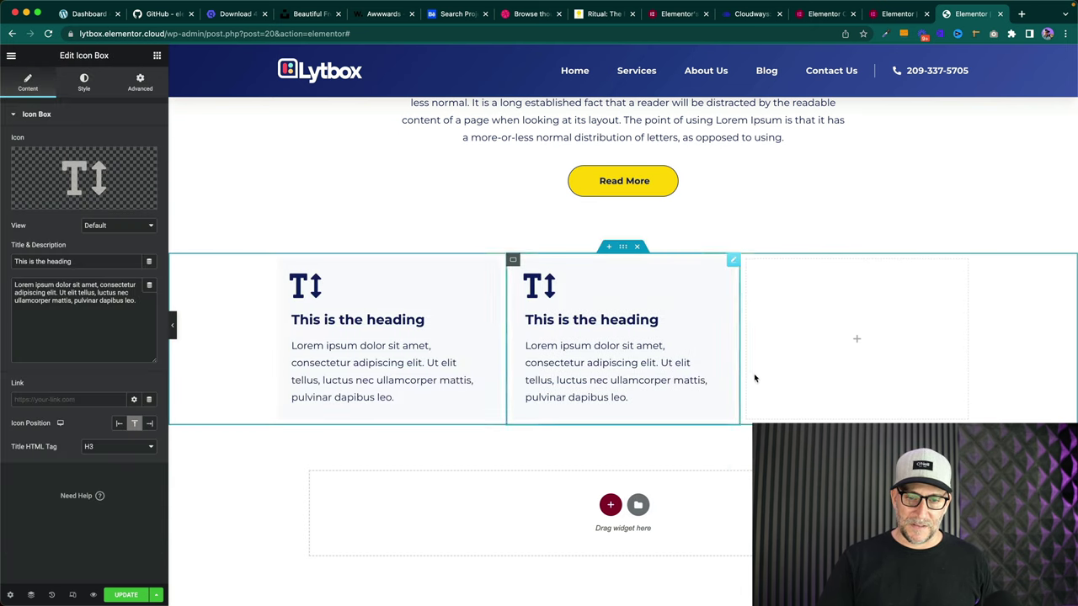
pyautogui.rightClick(857, 339)
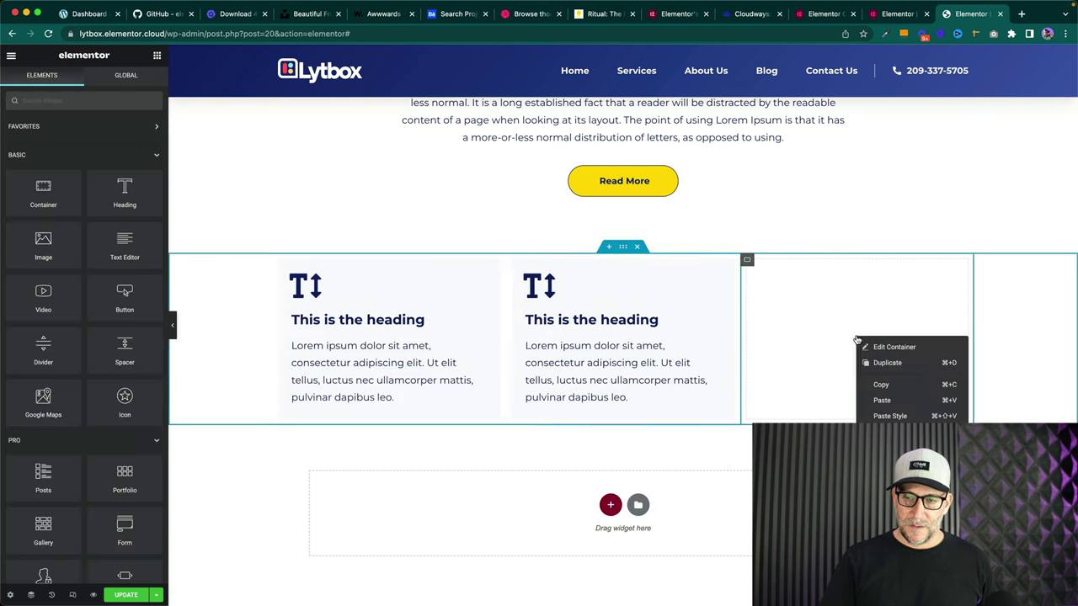
pyautogui.click(888, 403)
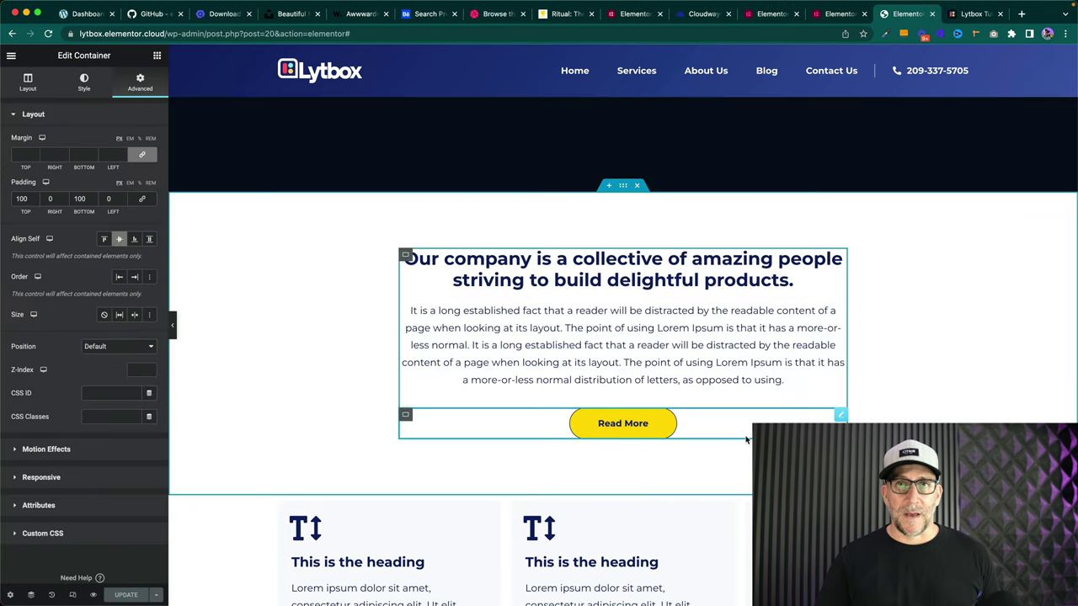
# - Compare the page's intro and icon box sections with the Feature and About Us blocks of the Figma wireframe
pyautogui.scroll(-3, 623, 336)
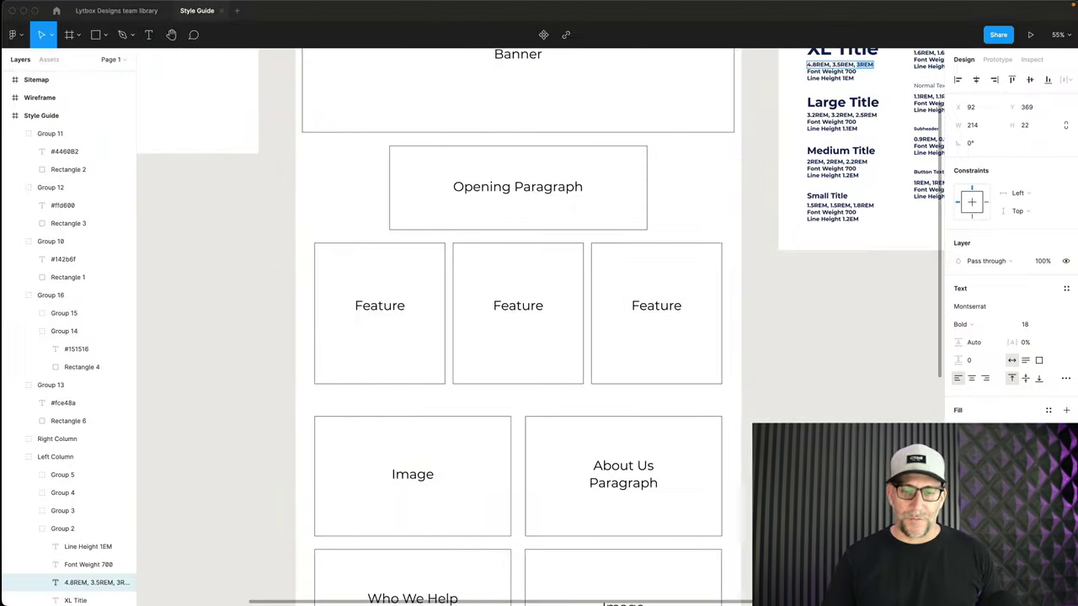
pyautogui.scroll(-10, 639, 440)
pyautogui.scroll(6, 639, 440)
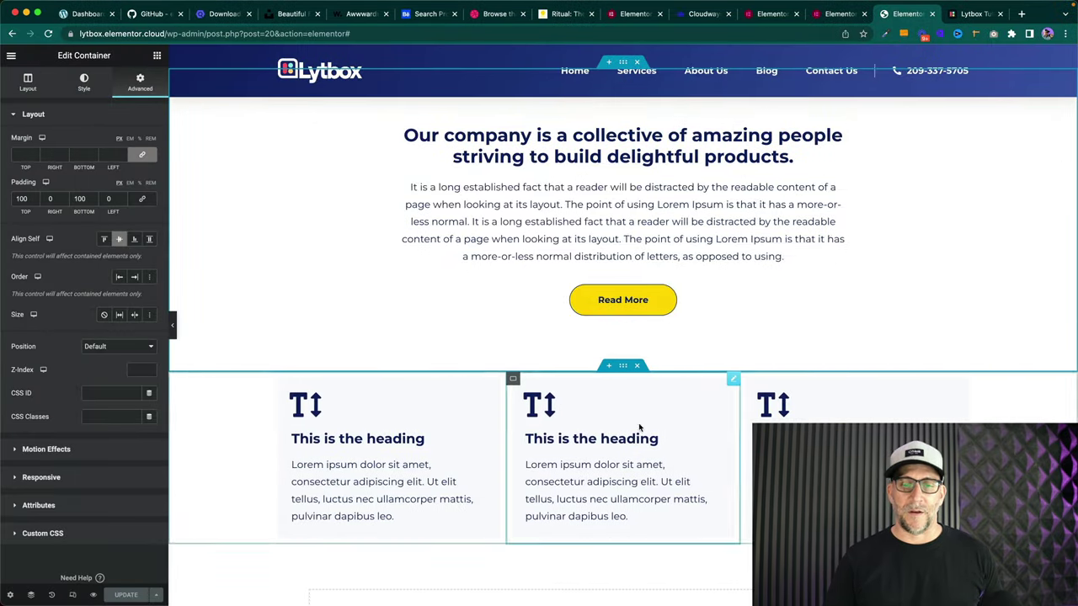
pyautogui.scroll(3, 639, 423)
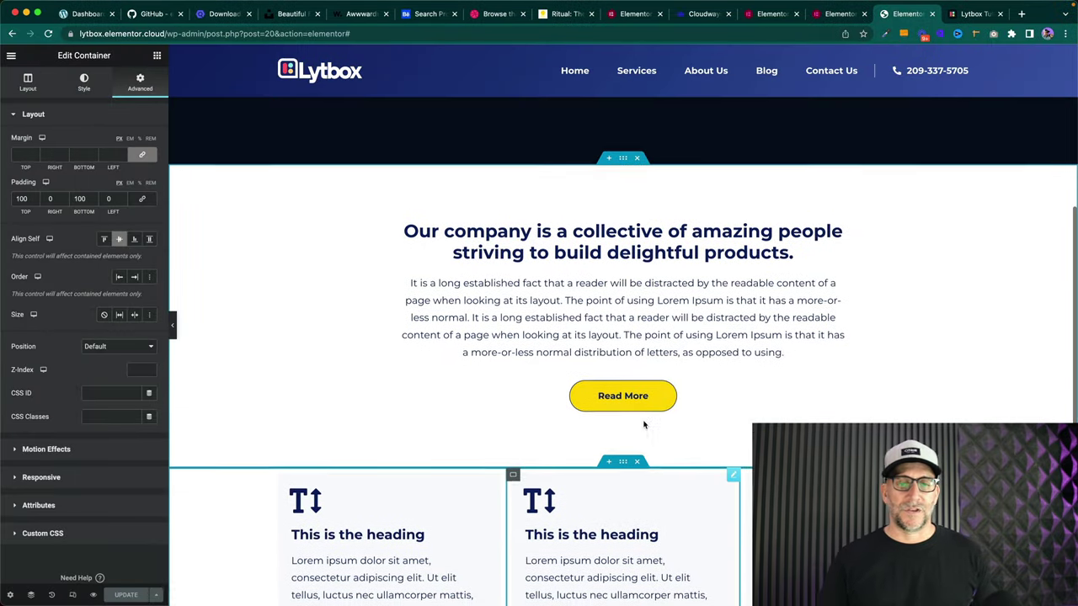
# - View the template library's blocks, close the library, and show the structure options for a new container below the icon boxes
pyautogui.scroll(-5, 640, 421)
pyautogui.click(637, 469)
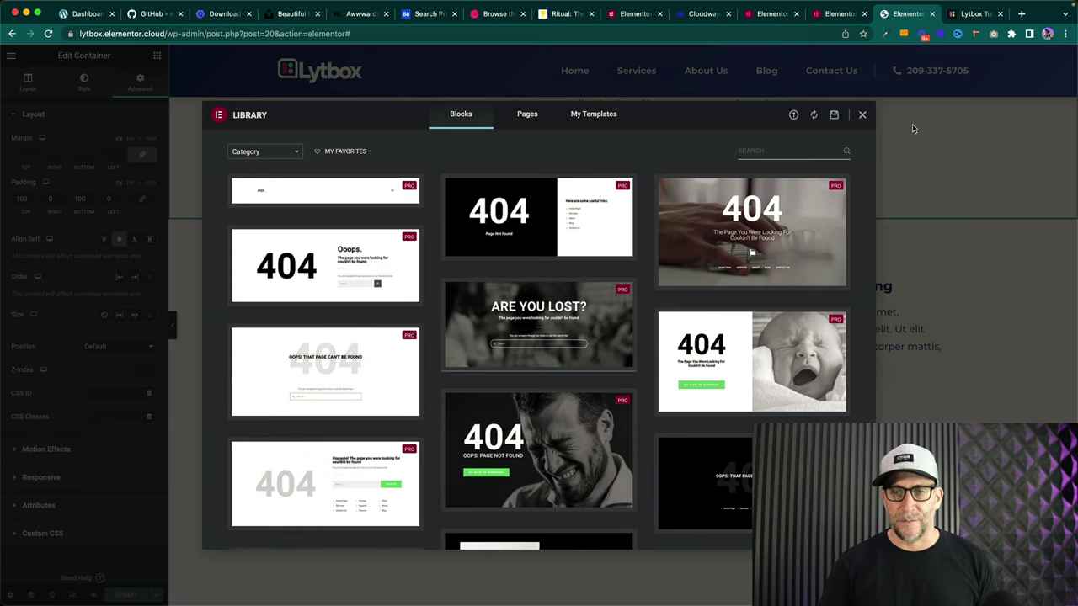
pyautogui.click(862, 115)
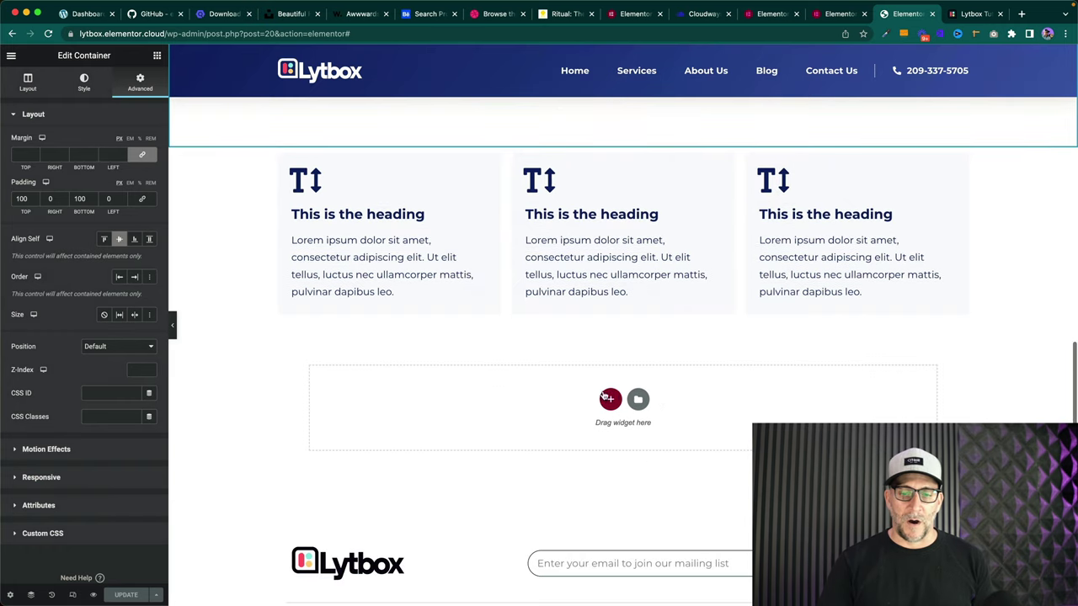
pyautogui.click(610, 400)
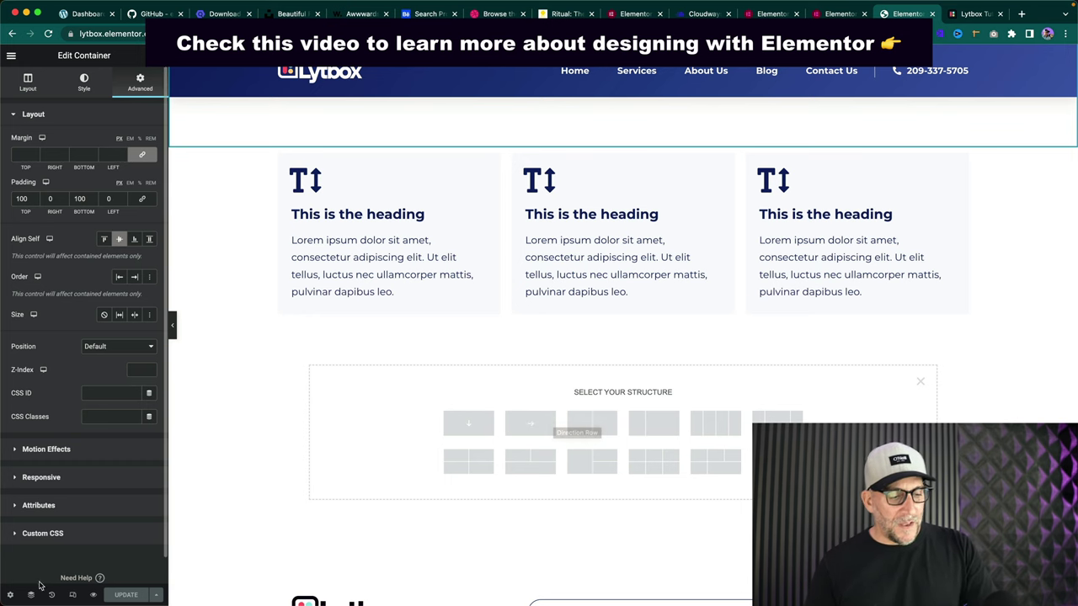
# - Preview the page's responsive layout at the tablet and mobile sizes
pyautogui.click(74, 596)
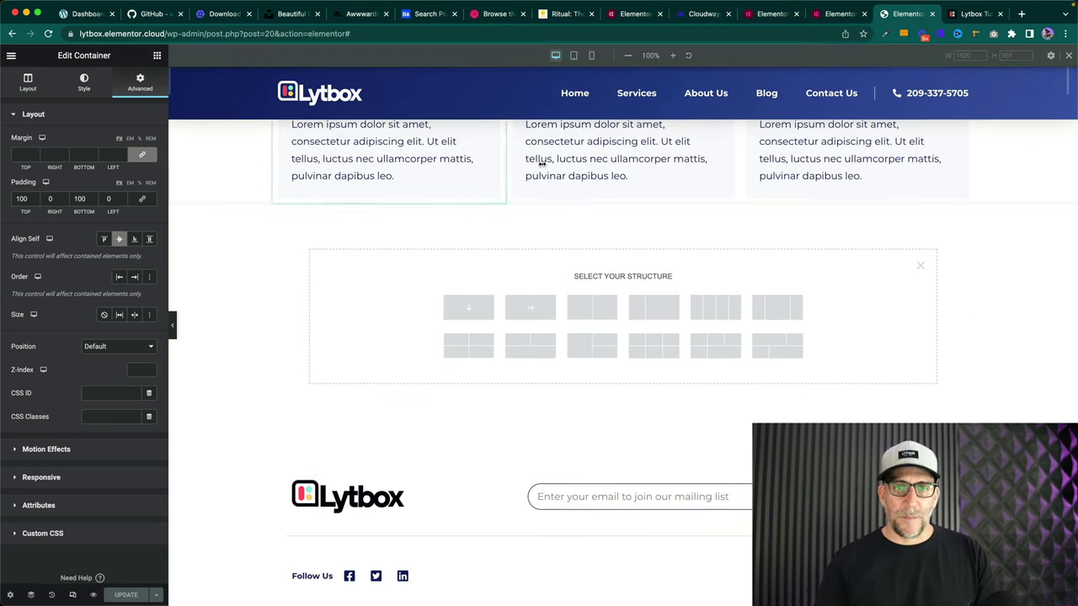
pyautogui.click(573, 55)
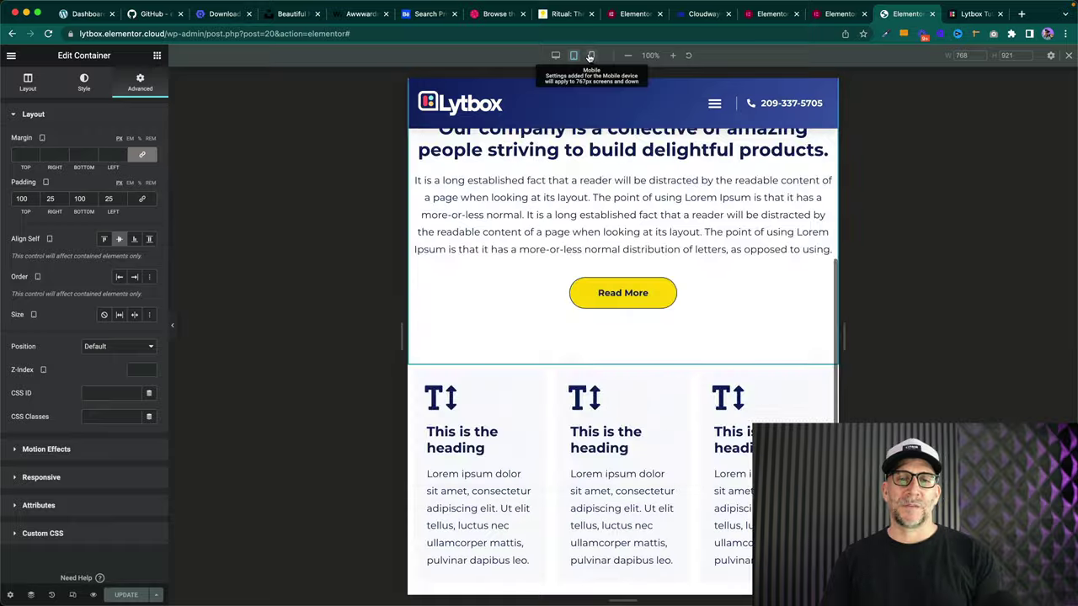
pyautogui.click(591, 55)
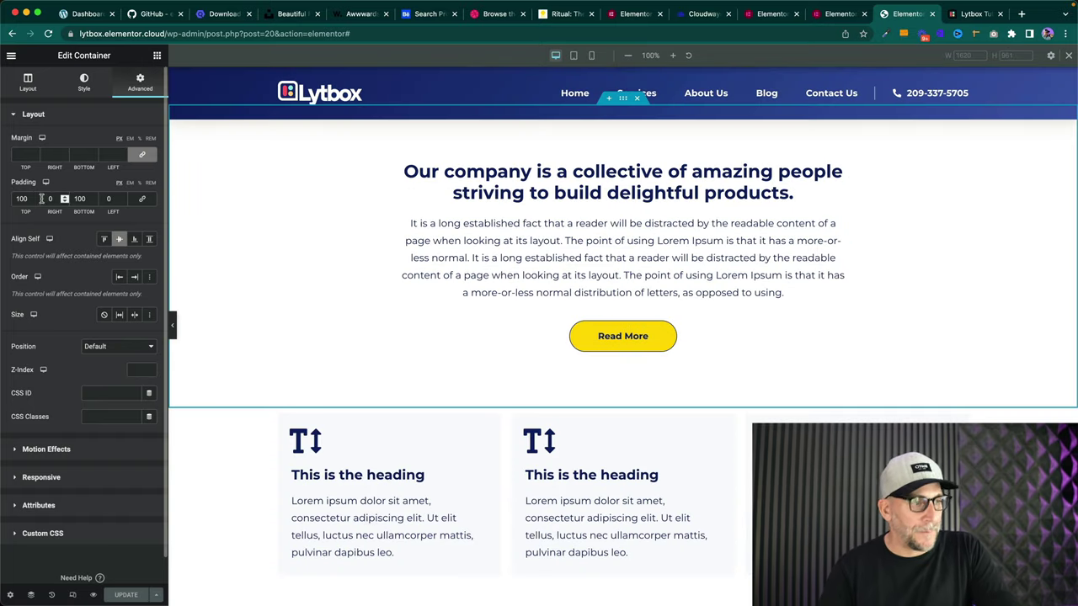
# - Exit the Elementor editor to the WordPress dashboard and visit the live Lytbox Tutorial site
pyautogui.click(11, 56)
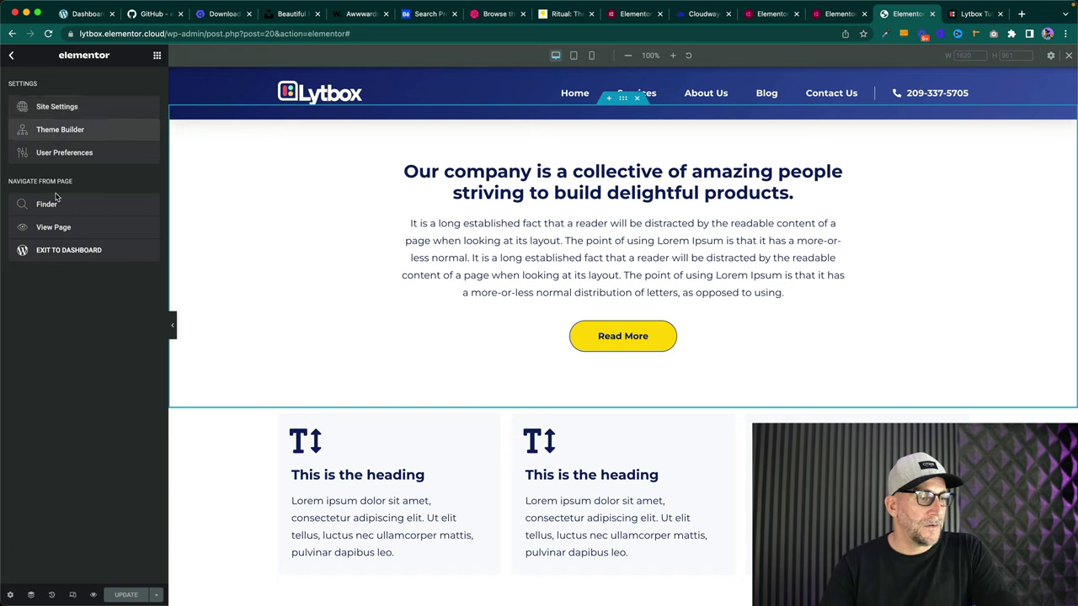
pyautogui.click(70, 252)
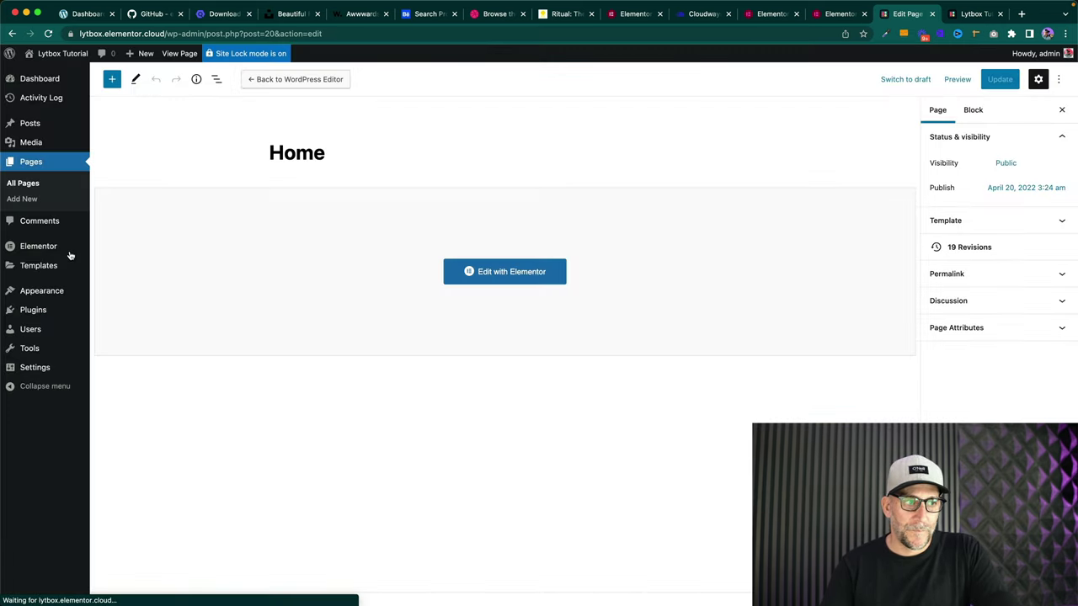
pyautogui.moveTo(59, 53)
pyautogui.click(43, 74)
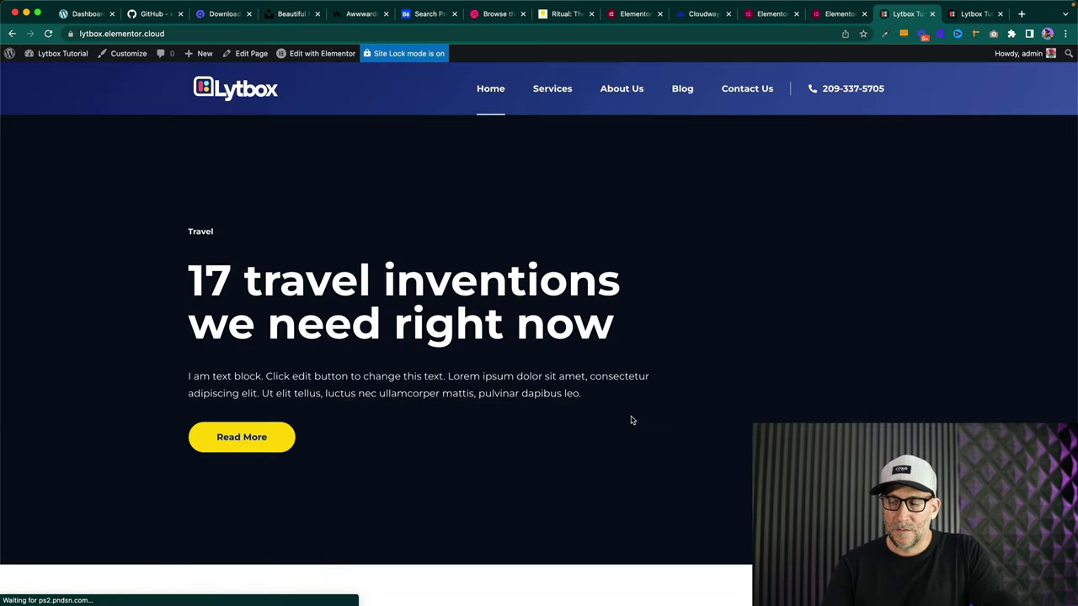
# - Visit the live site's Services page, return to Home, and review it from the banner to the icon boxes
pyautogui.click(543, 92)
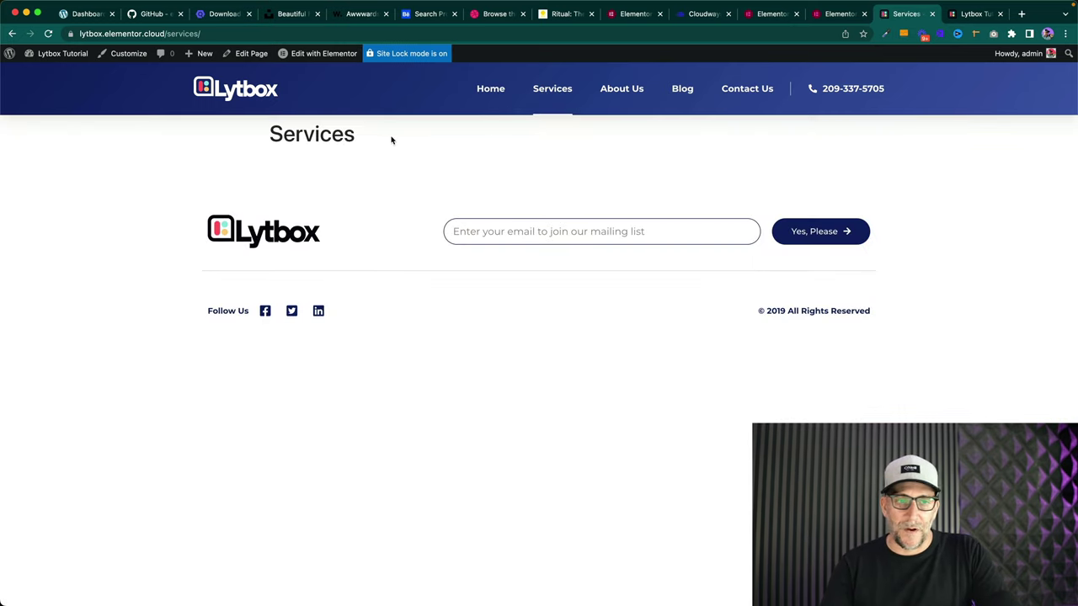
pyautogui.click(496, 100)
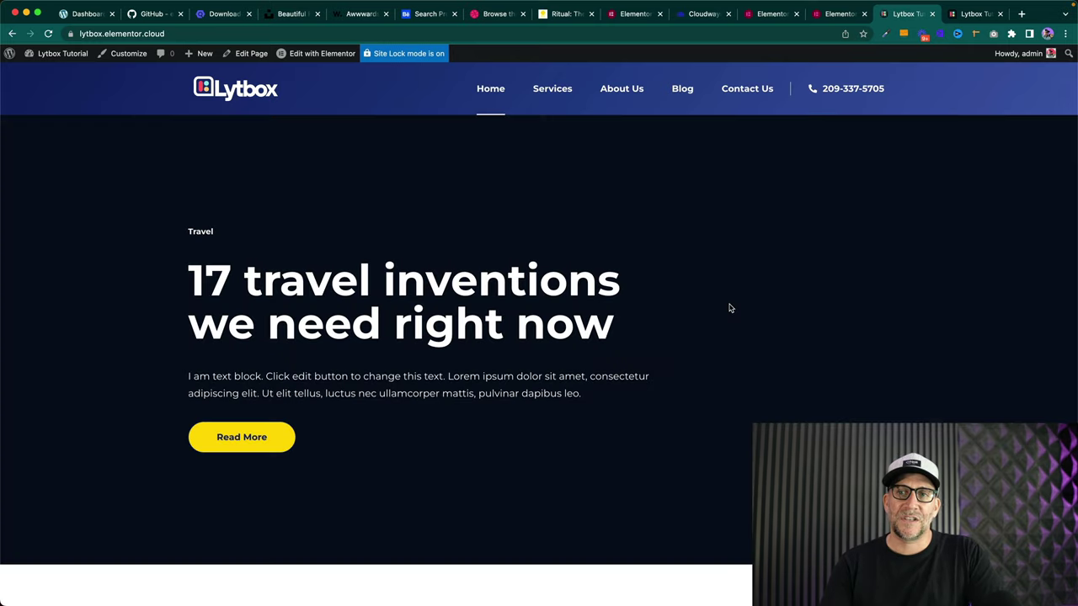
pyautogui.scroll(-5, 729, 308)
pyautogui.scroll(-3, 729, 308)
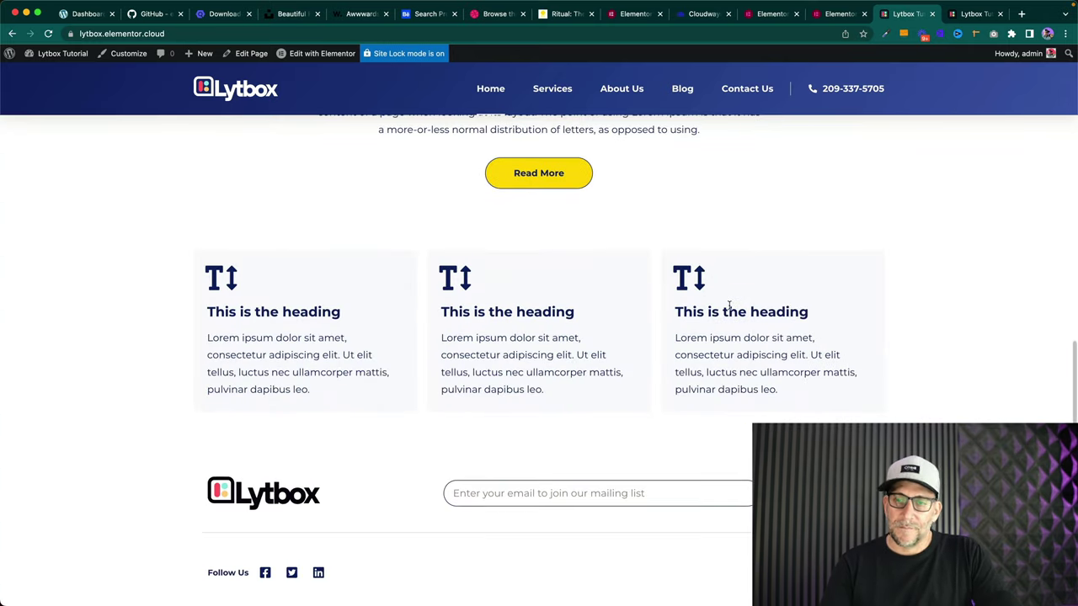
pyautogui.scroll(5, 729, 308)
pyautogui.scroll(5, 729, 308)
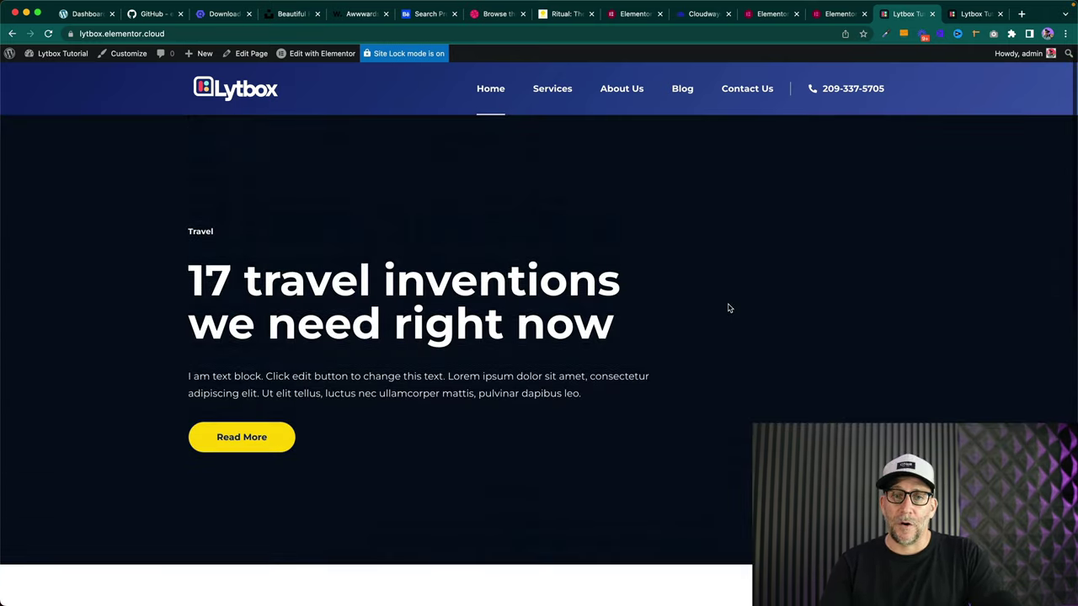
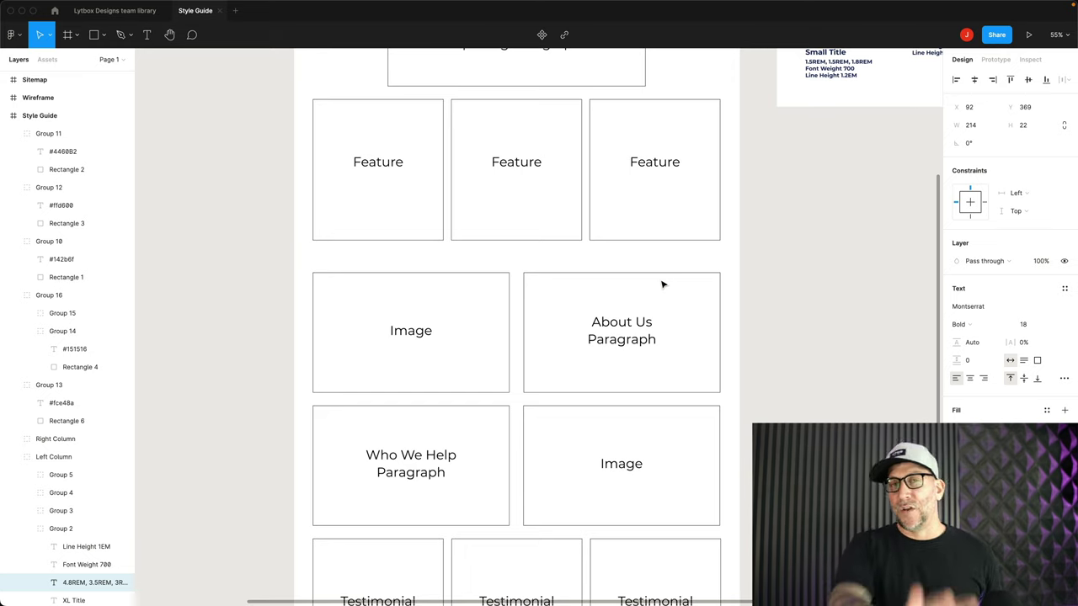
# - Switch from Figma to the practice site's WordPress dashboard in Chrome and open Elementor's Kit Library from its templates
pyautogui.hotkey('ctrl', 'Left')
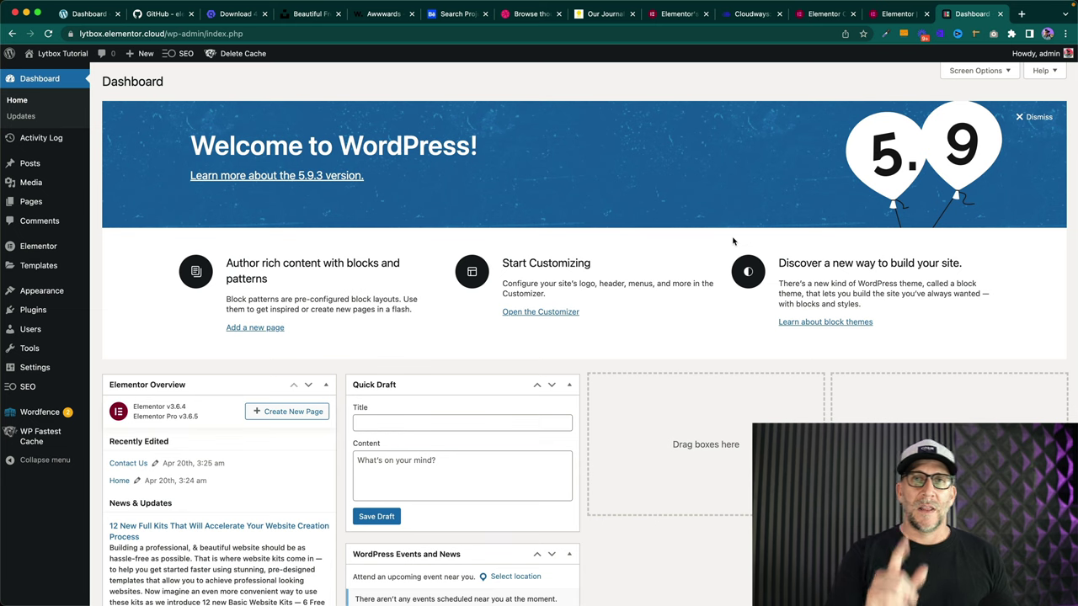
pyautogui.click(91, 17)
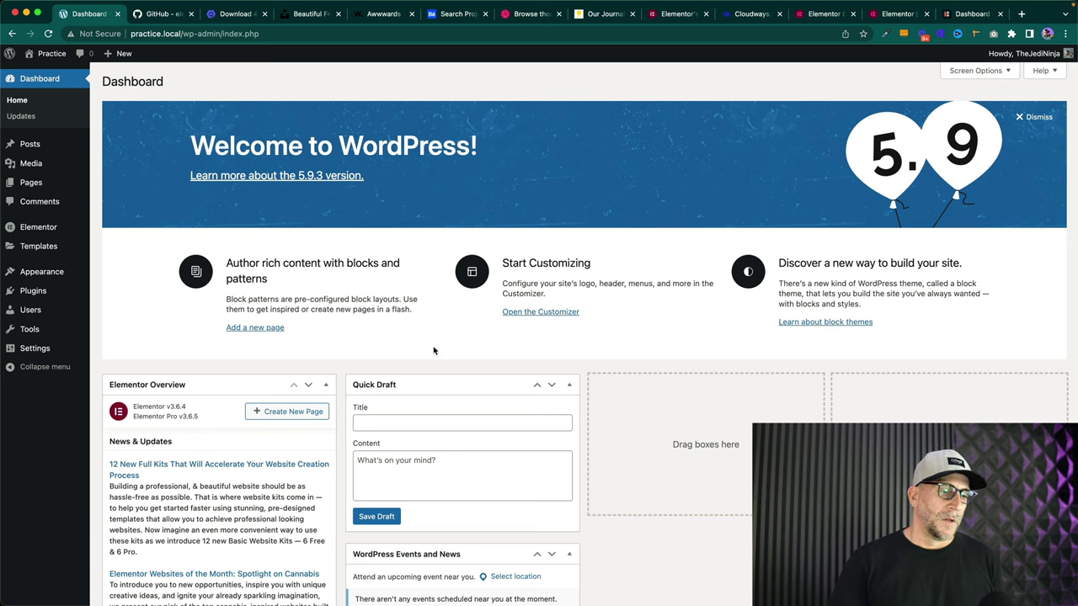
pyautogui.moveTo(37, 227)
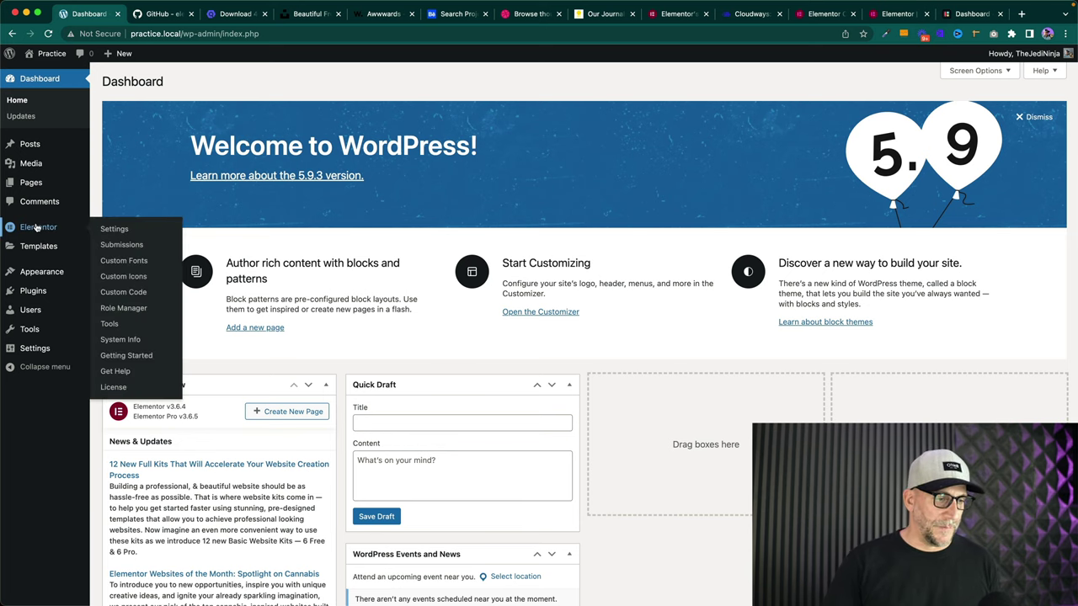
pyautogui.moveTo(35, 249)
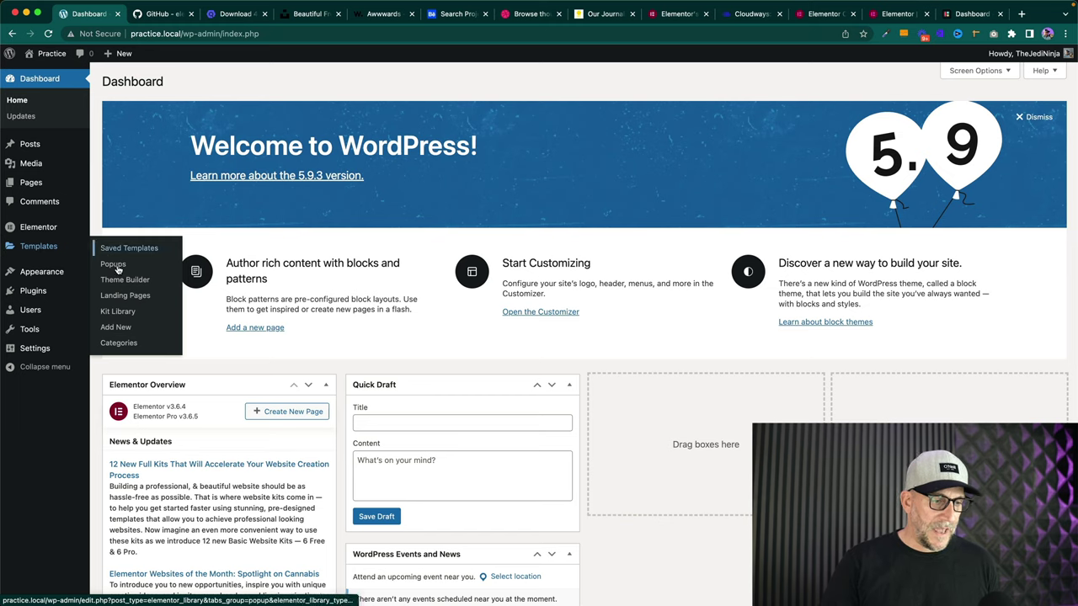
pyautogui.click(118, 313)
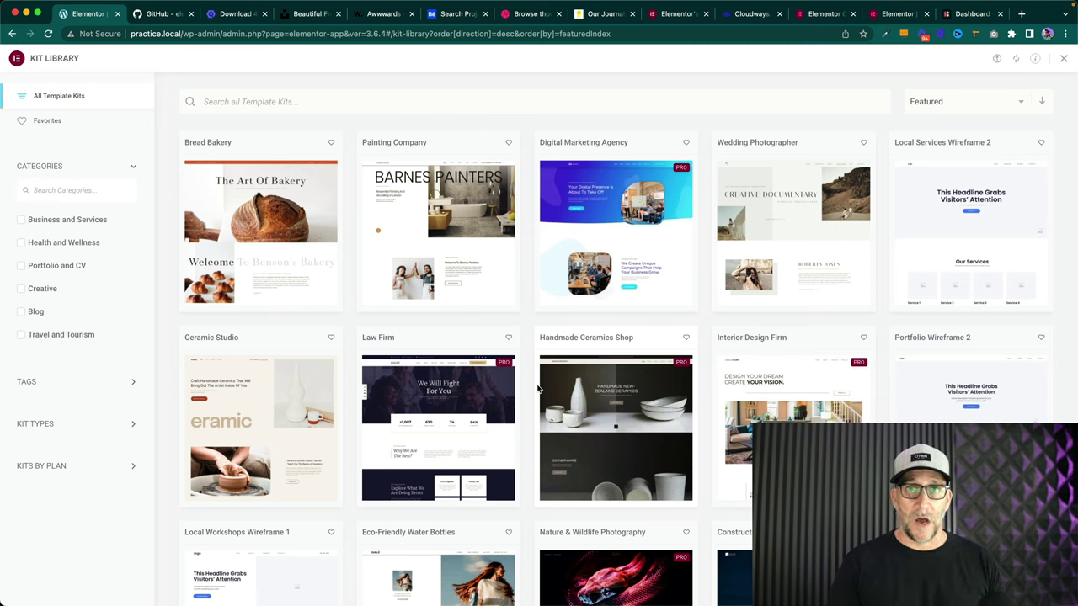
# - Switch to the Elementor Kits Library page at elementor.com/library and highlight its title
pyautogui.moveTo(505, 233)
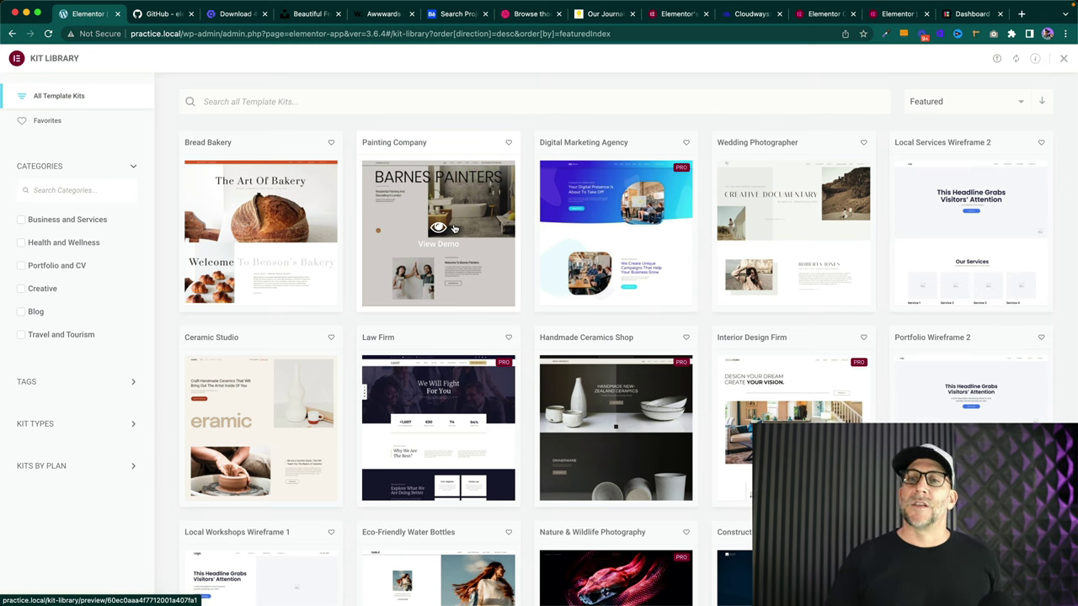
pyautogui.click(825, 13)
pyautogui.click(886, 15)
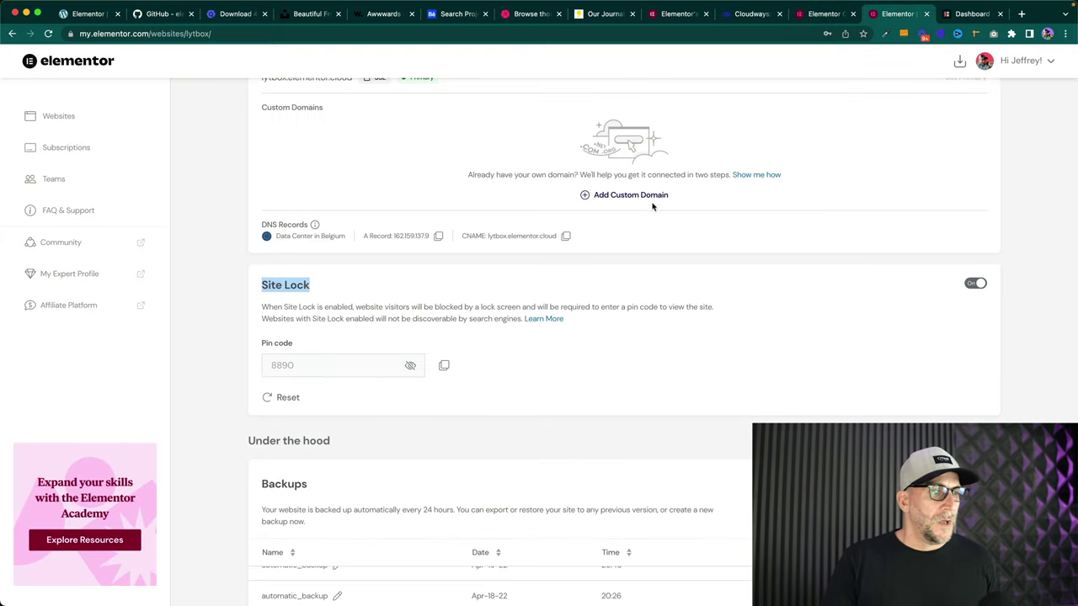
pyautogui.click(682, 17)
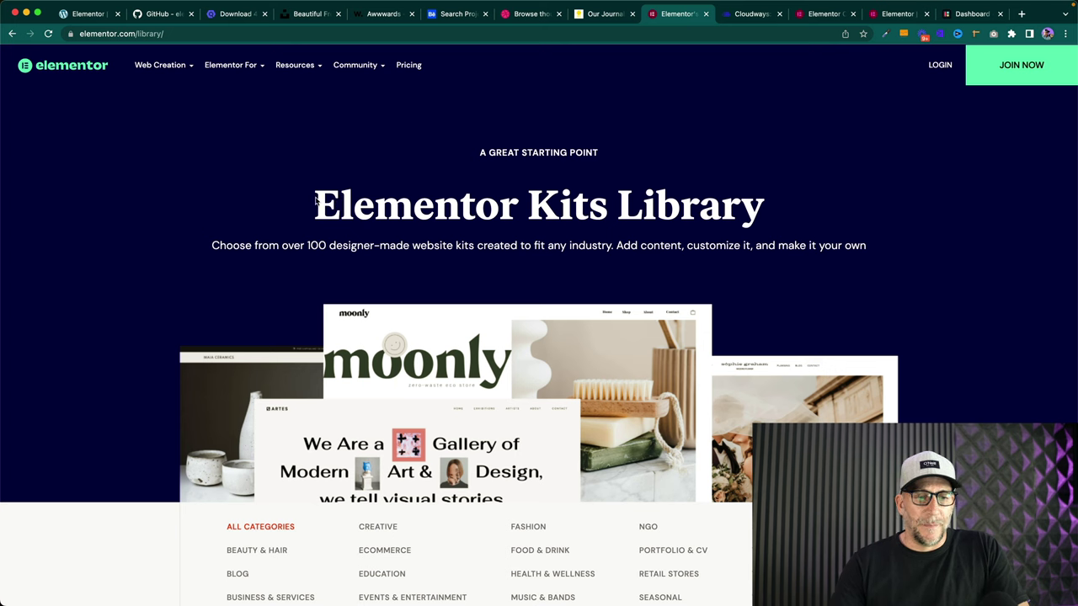
pyautogui.moveTo(313, 204); pyautogui.dragTo(798, 202)
# - Look through the website kits on the first library page and go to page 3
pyautogui.scroll(-10, 676, 270)
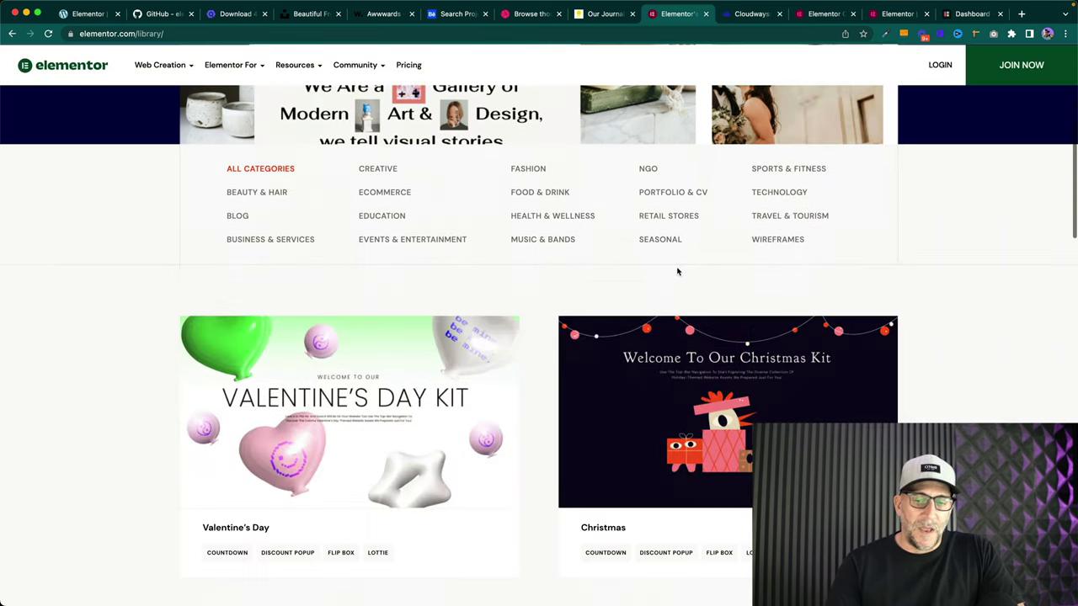
pyautogui.scroll(-8, 661, 278)
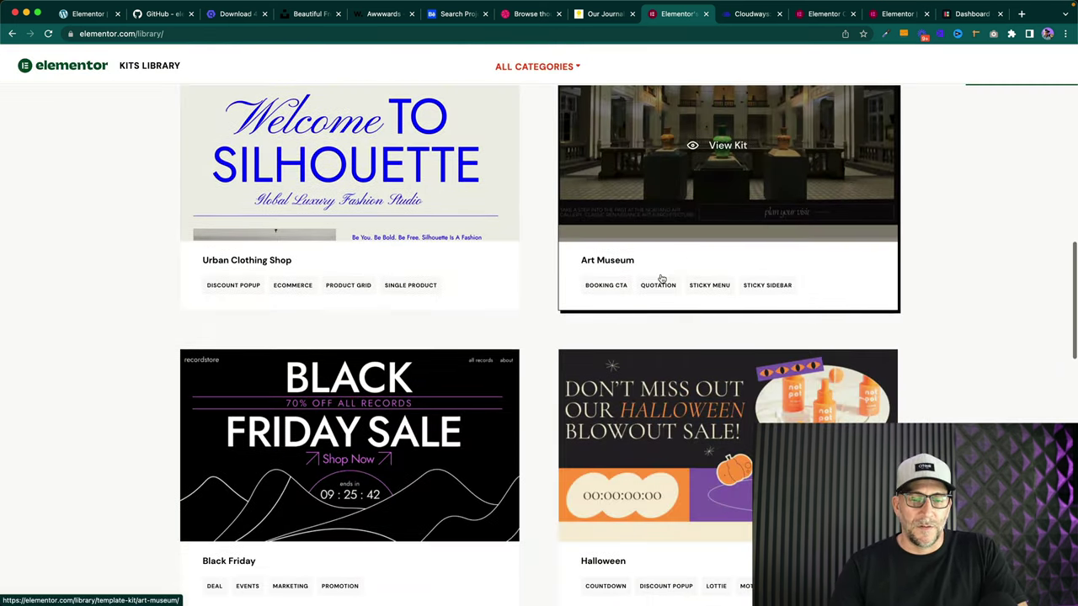
pyautogui.scroll(-1, 662, 279)
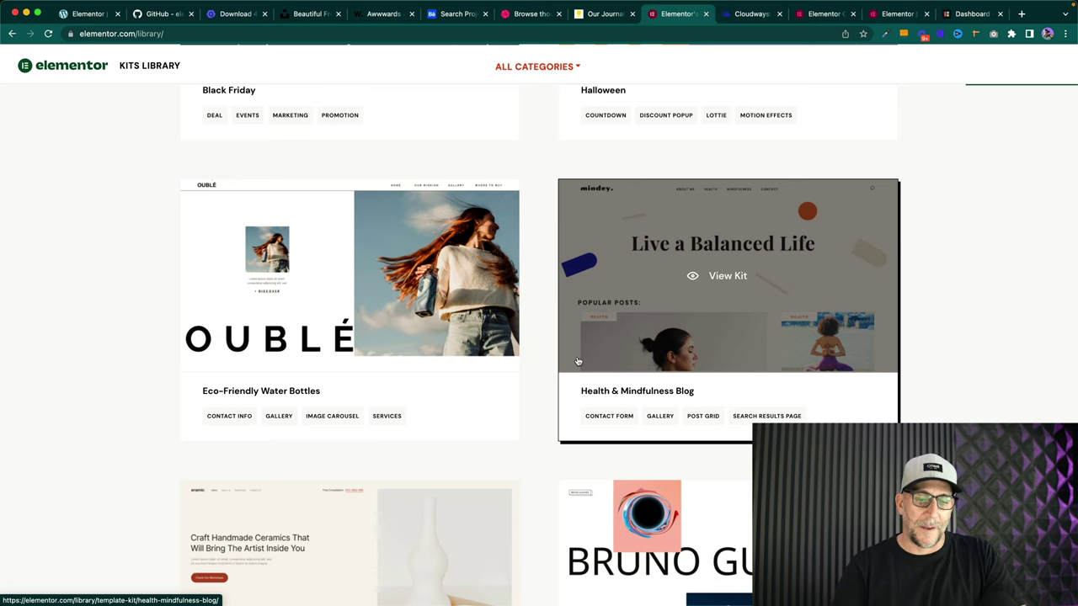
pyautogui.scroll(-5, 577, 362)
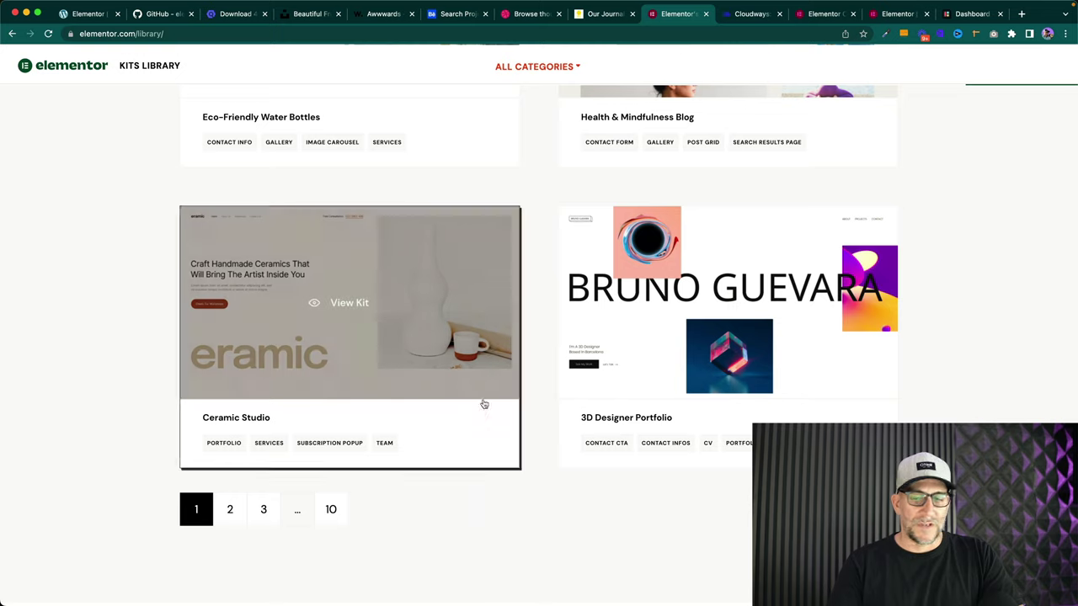
pyautogui.click(264, 509)
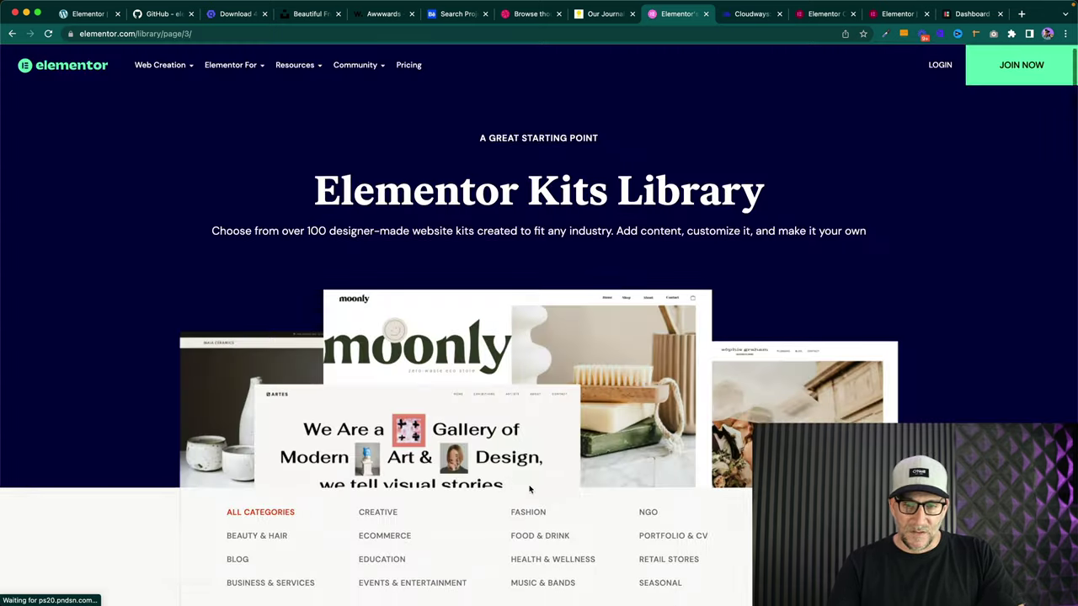
# - Look through the kits on page 3 and open the Ceramic Studio Website Kit
pyautogui.scroll(-10, 529, 489)
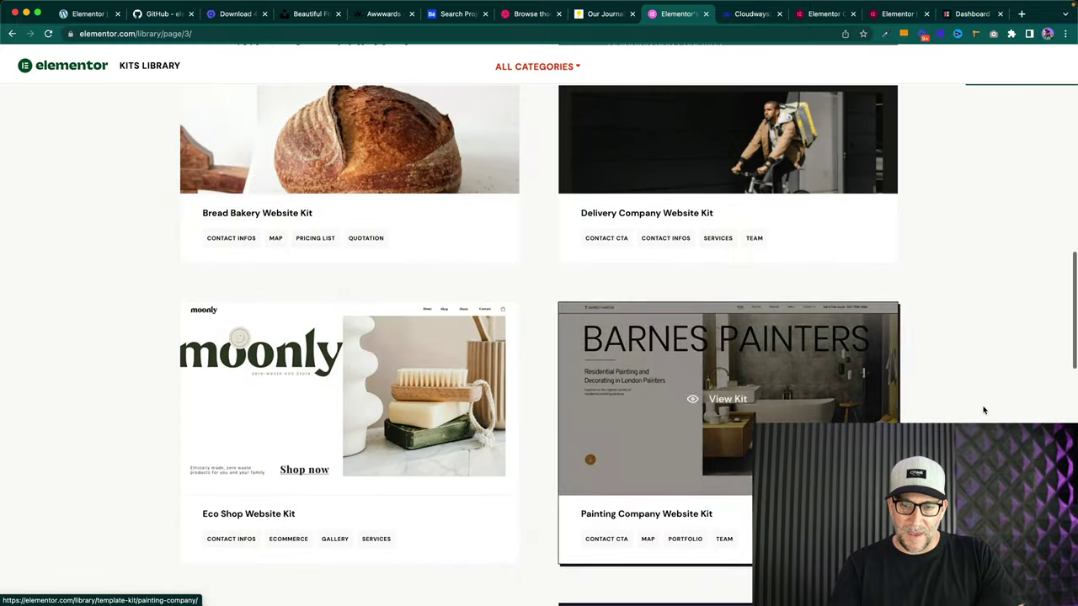
pyautogui.scroll(-10, 984, 410)
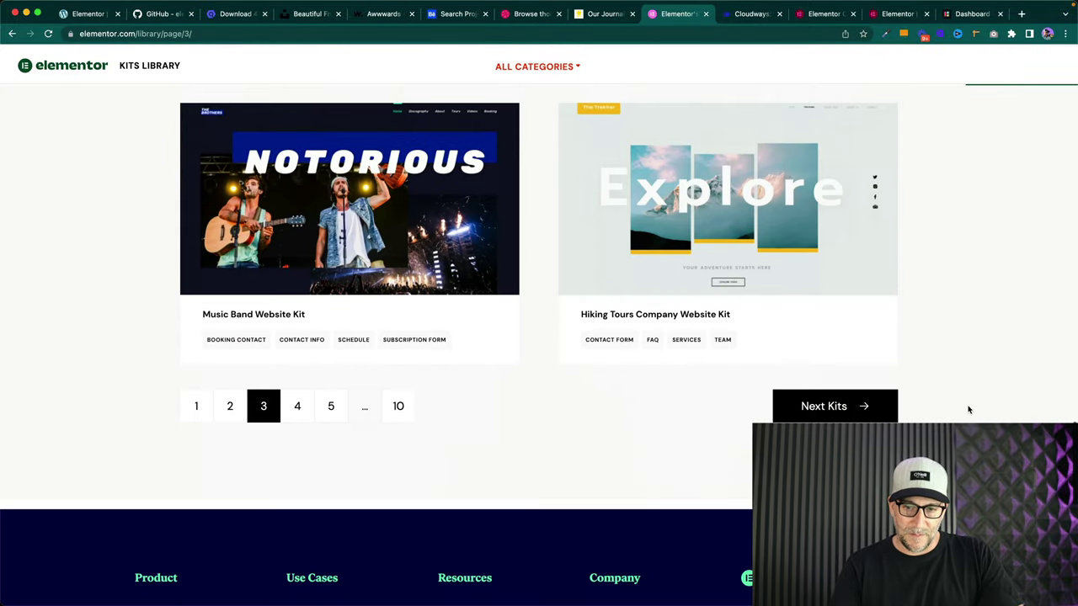
pyautogui.scroll(15, 968, 410)
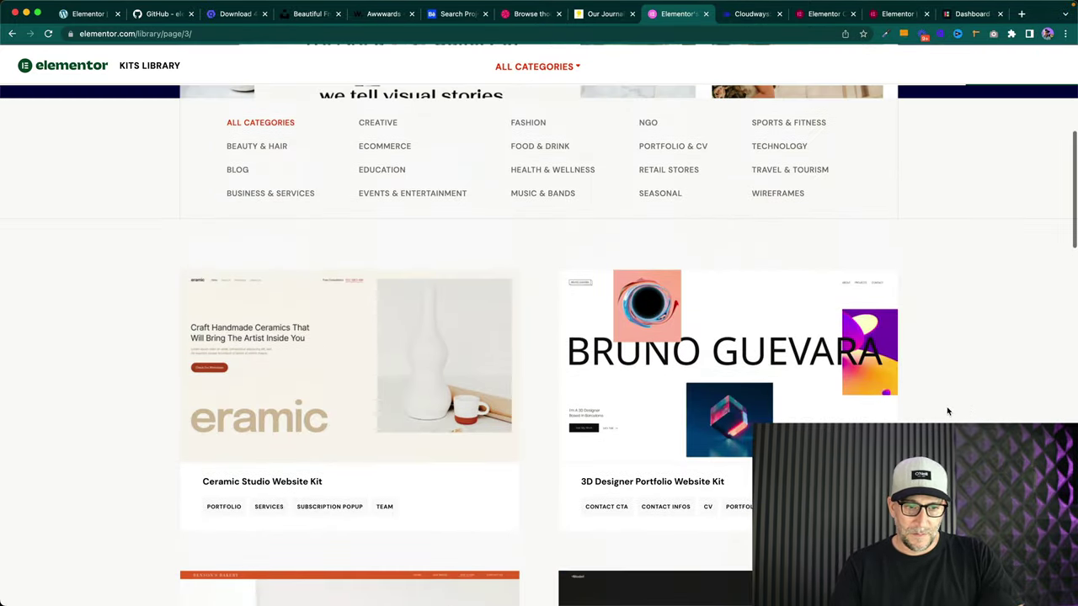
pyautogui.scroll(2, 946, 409)
pyautogui.scroll(-6, 946, 409)
pyautogui.scroll(4, 946, 409)
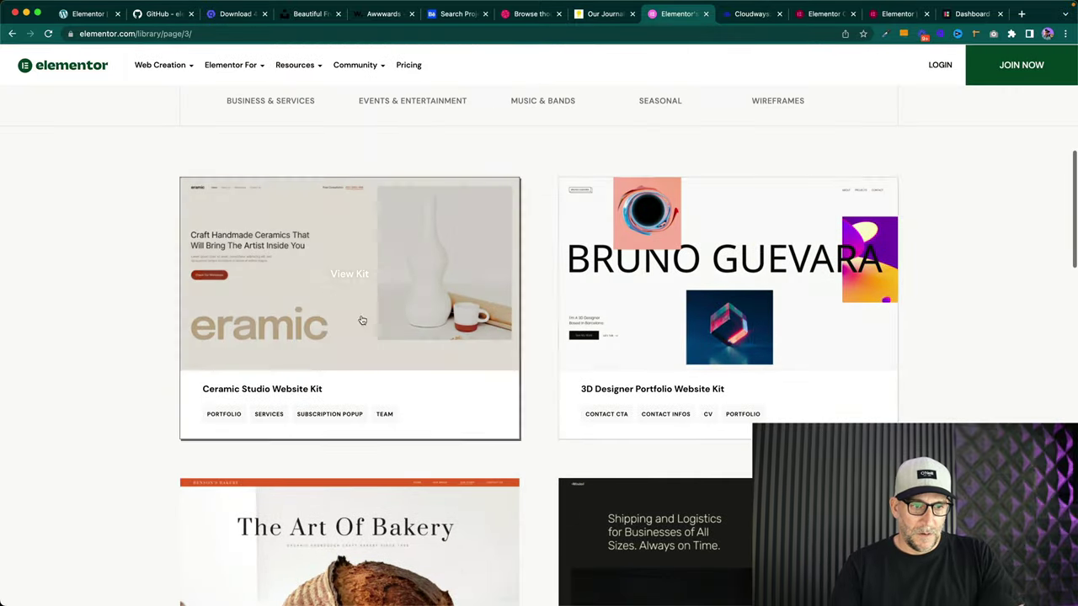
pyautogui.click(343, 276)
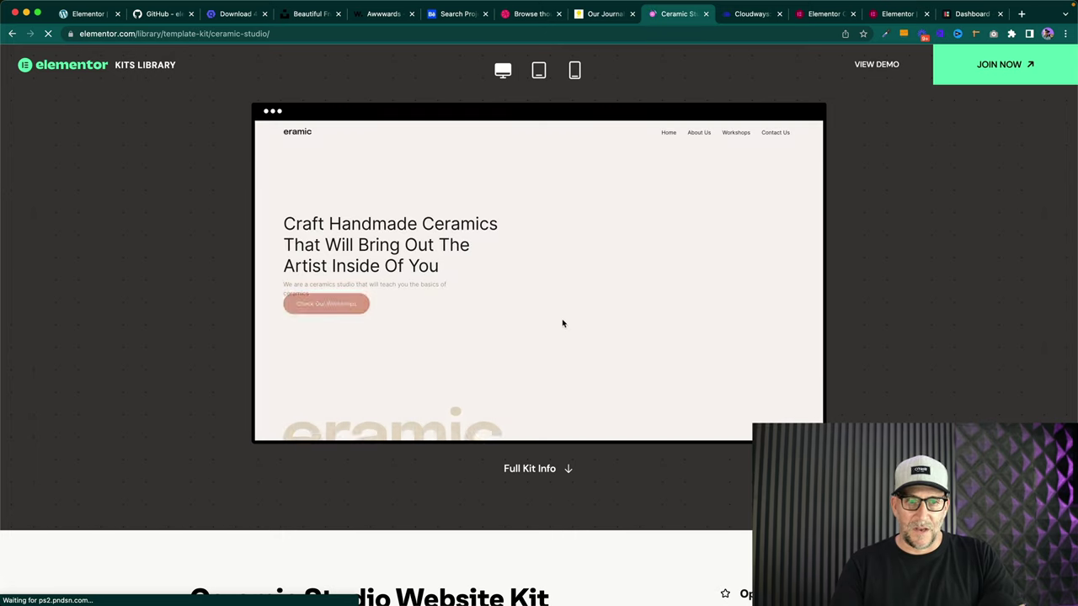
# - Look through the Ceramic Studio kit's home page preview down to its footer
pyautogui.scroll(-10, 528, 333)
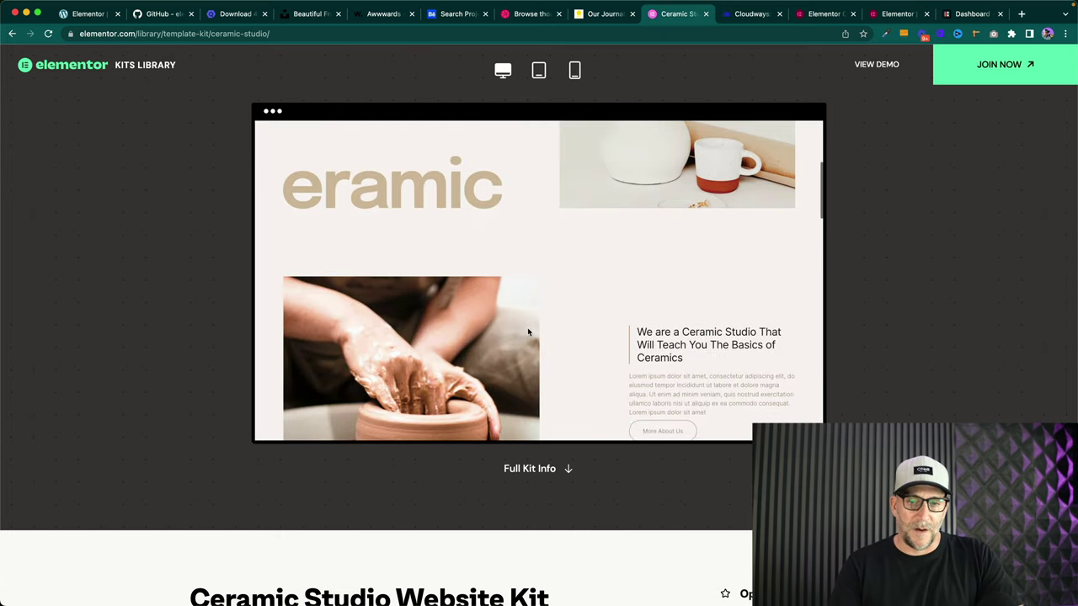
pyautogui.scroll(-10, 528, 332)
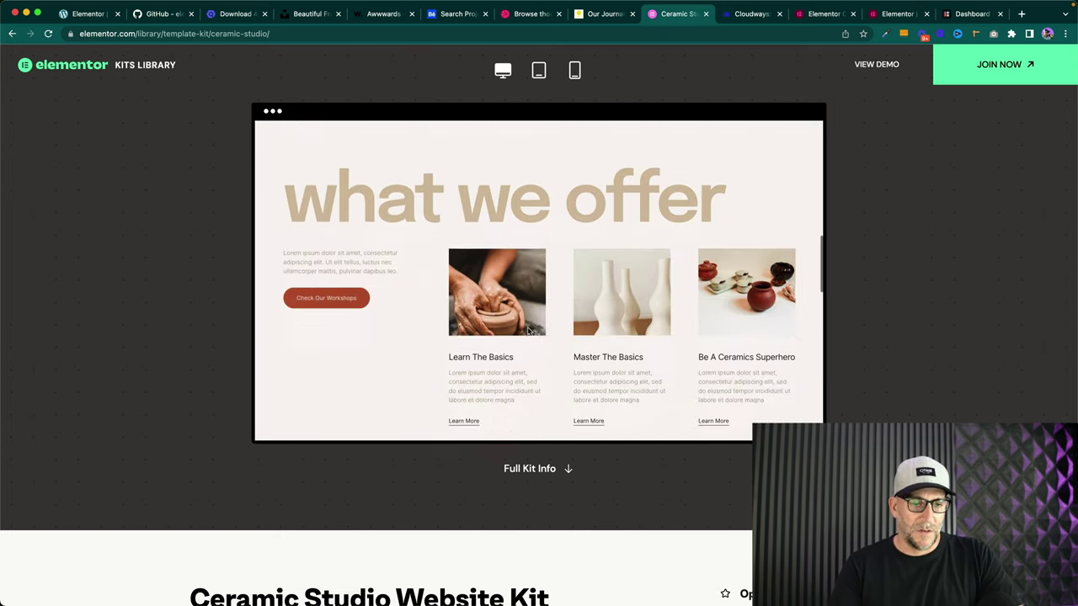
pyautogui.scroll(-12, 528, 332)
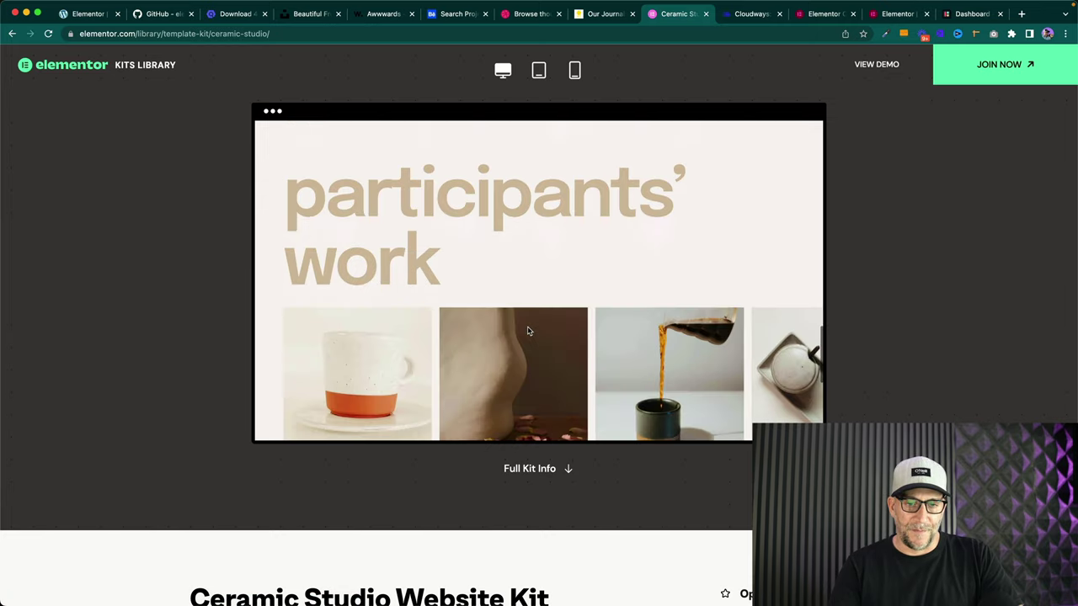
pyautogui.scroll(-2, 527, 332)
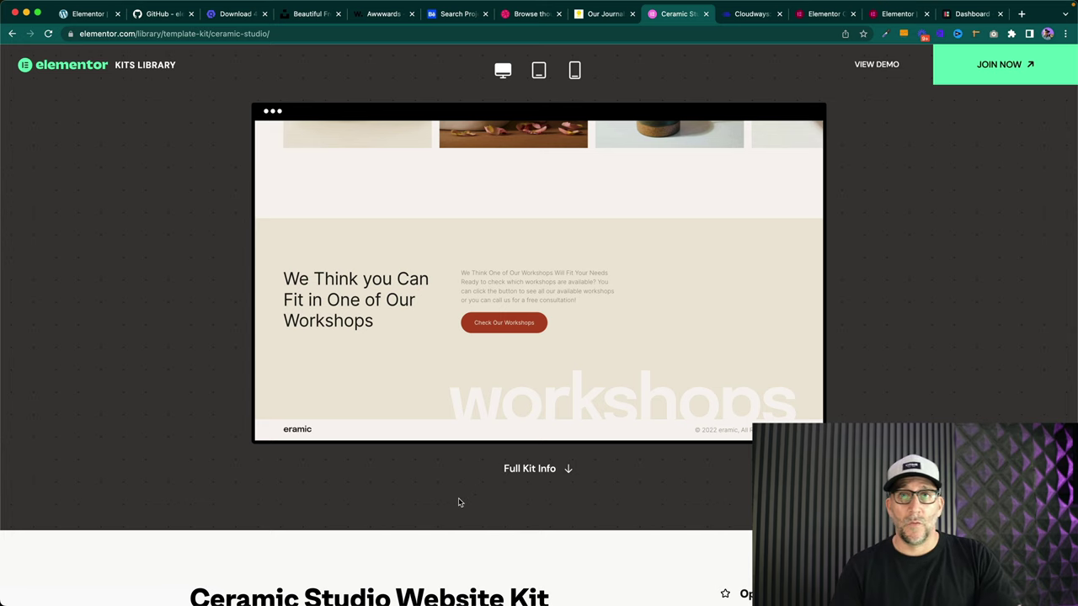
pyautogui.scroll(-1, 411, 498)
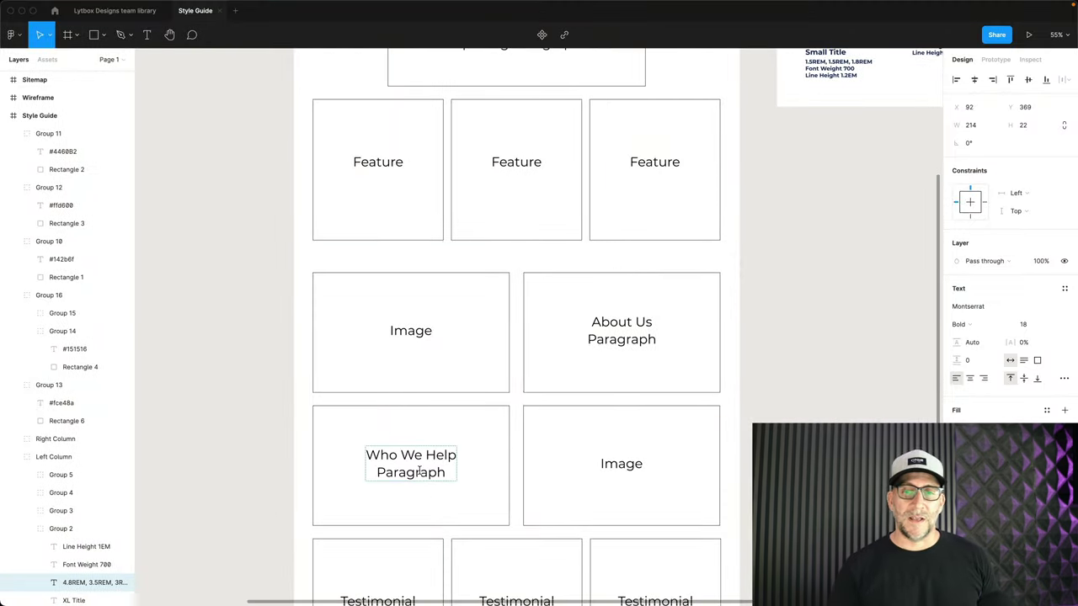
# - Switch to Figma and look over the home page wireframe and the sitemap beside it
pyautogui.scroll(5, 423, 479)
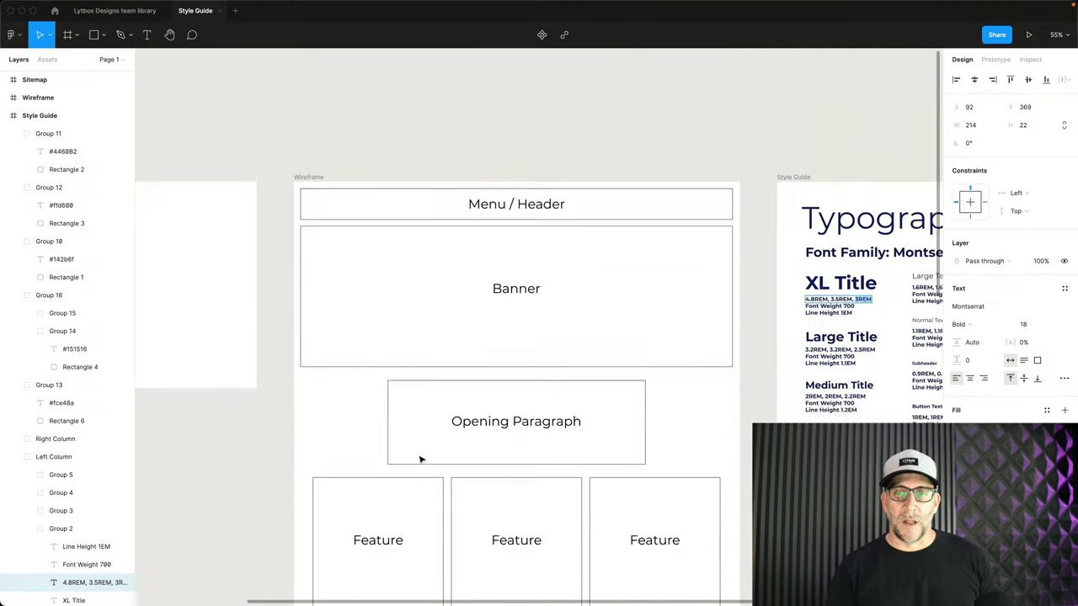
pyautogui.scroll(2, 421, 459)
pyautogui.hscroll(-8, 421, 459)
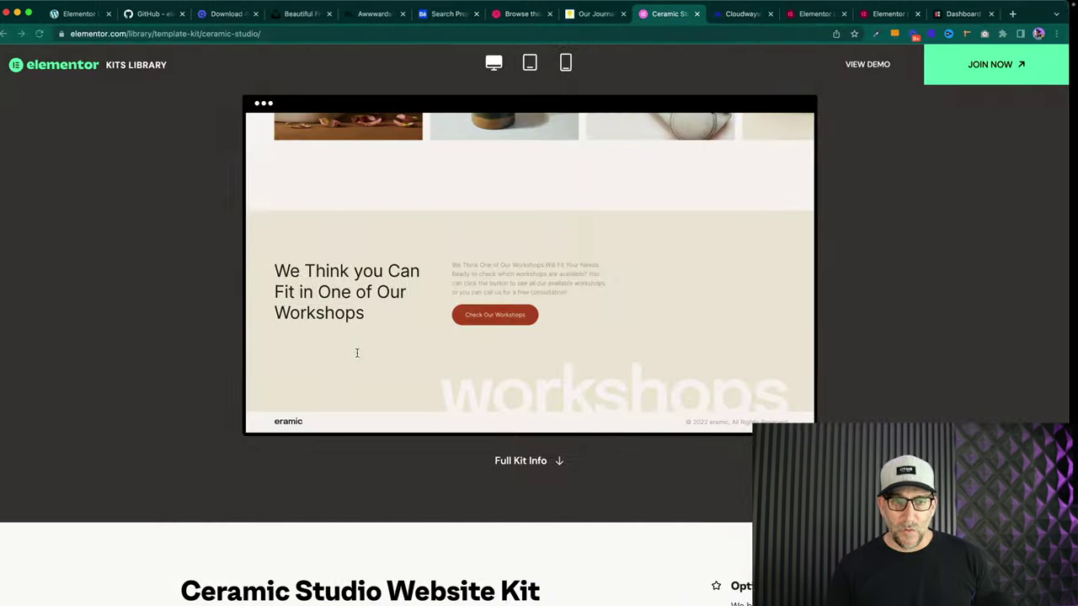
# - Switch back to Chrome and review the Ceramic Studio kit's details and its About Us, Workshops, Single Workshop and Contact Us page previews
pyautogui.scroll(-5, 216, 385)
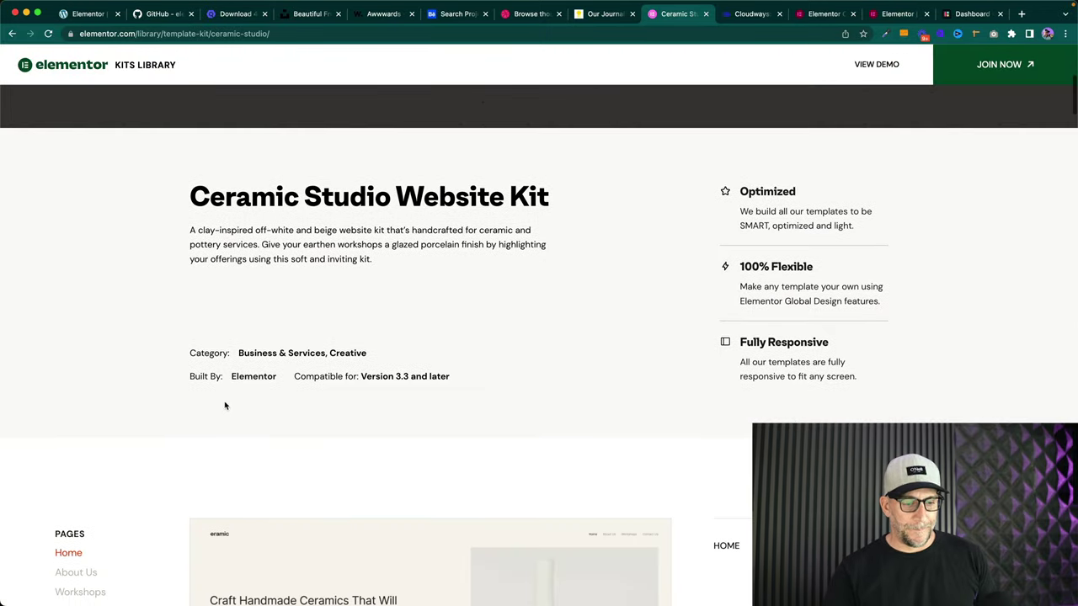
pyautogui.scroll(-3, 229, 406)
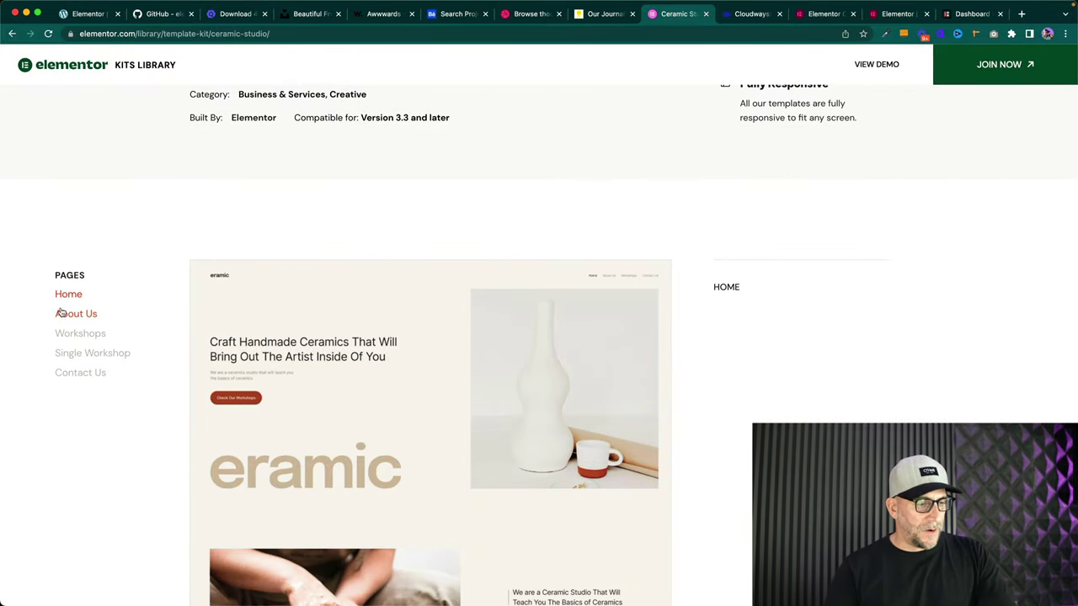
pyautogui.click(71, 312)
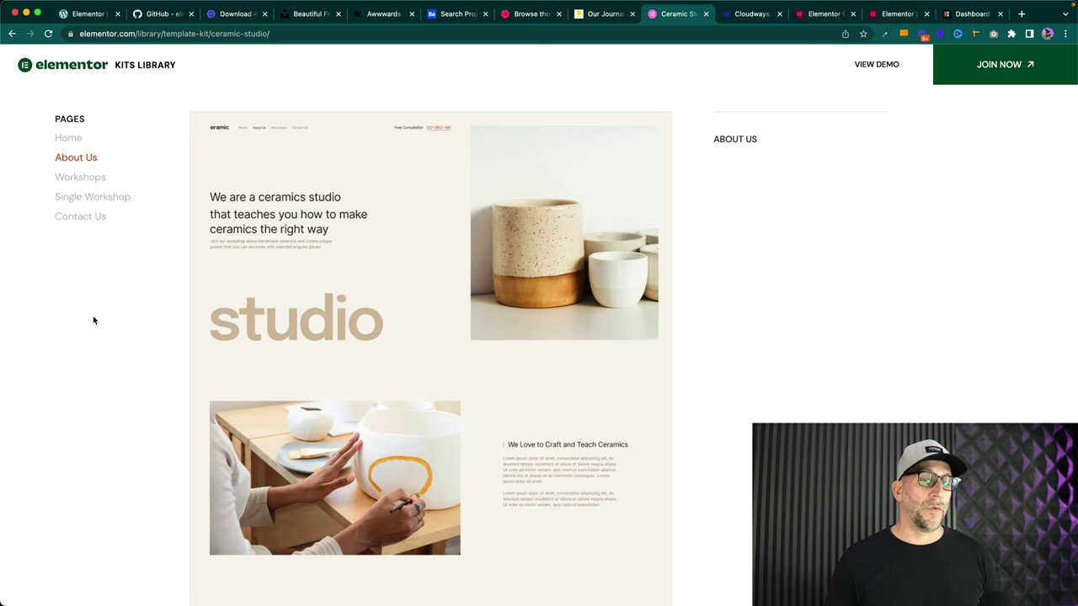
pyautogui.scroll(-5, 277, 319)
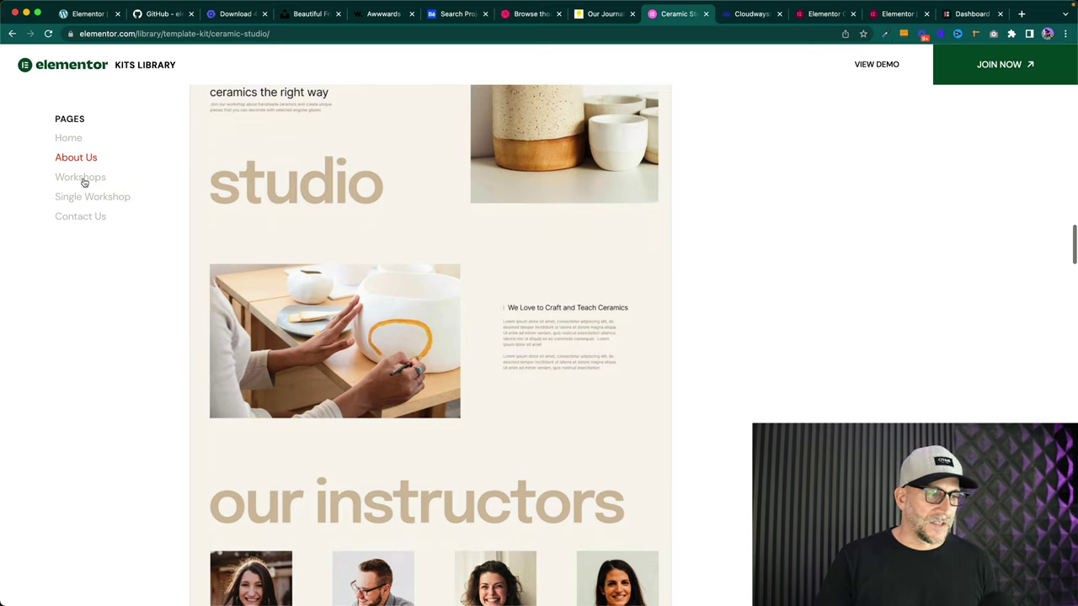
pyautogui.click(85, 177)
pyautogui.click(87, 196)
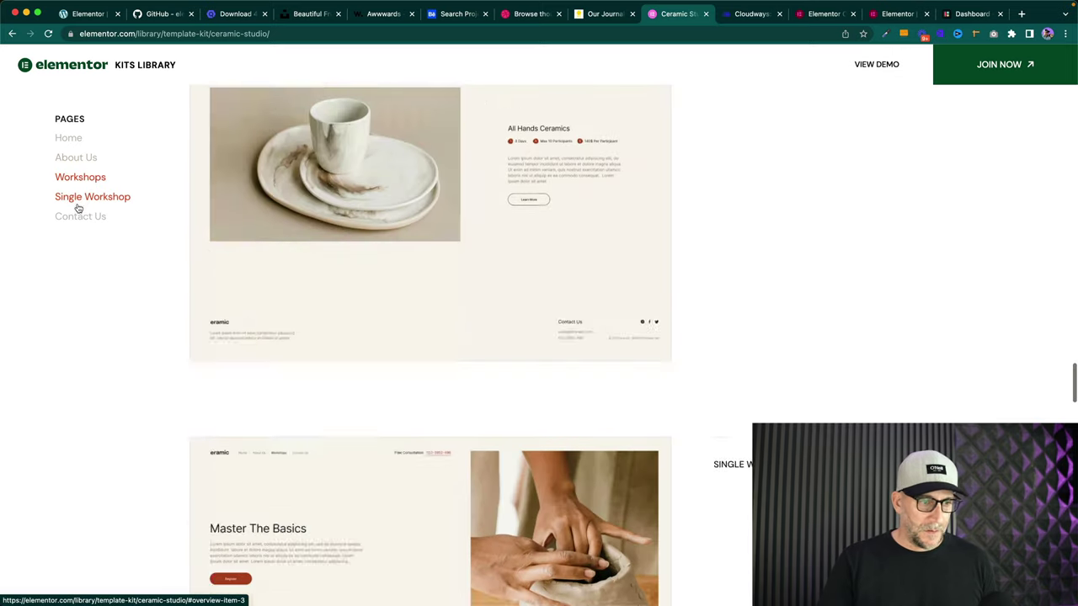
pyautogui.click(74, 217)
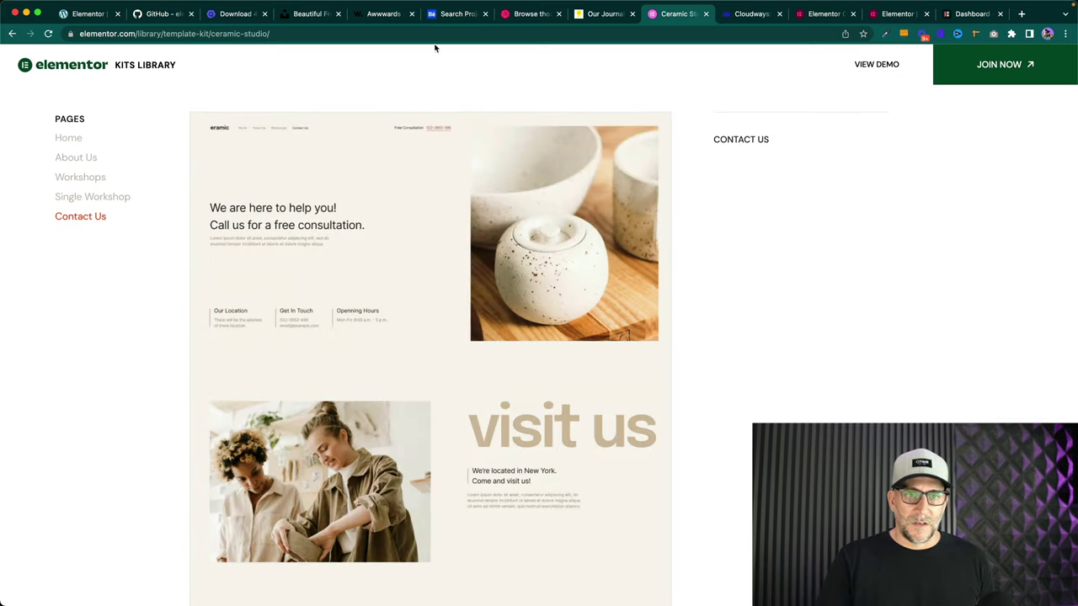
# - From the practice site's Kit Library, preview the Ceramic Studio kit and apply all of it with unfiltered file uploads enabled
pyautogui.click(83, 20)
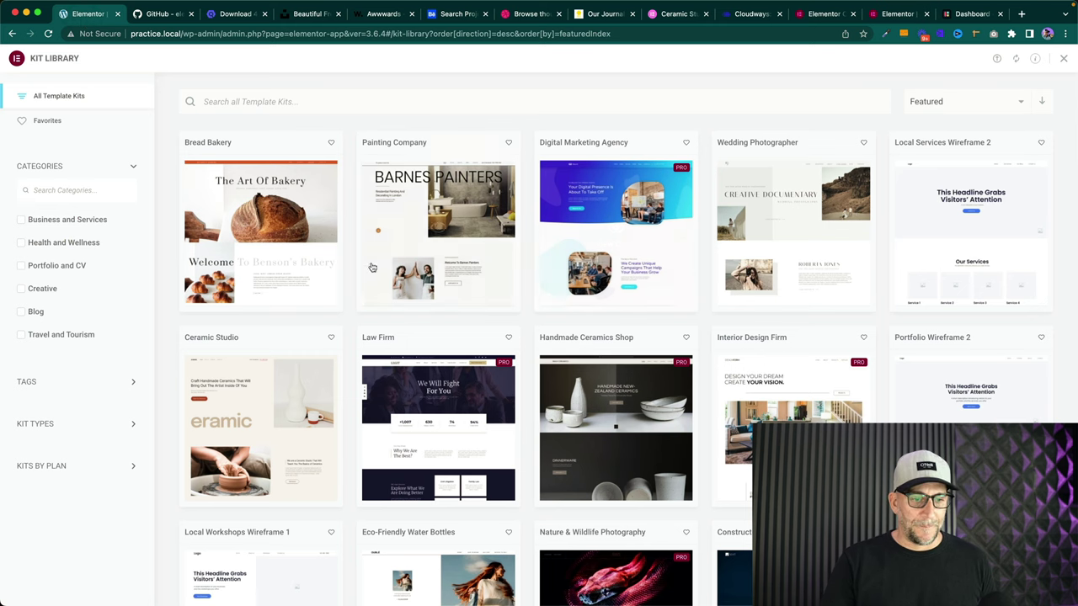
pyautogui.scroll(-1, 303, 396)
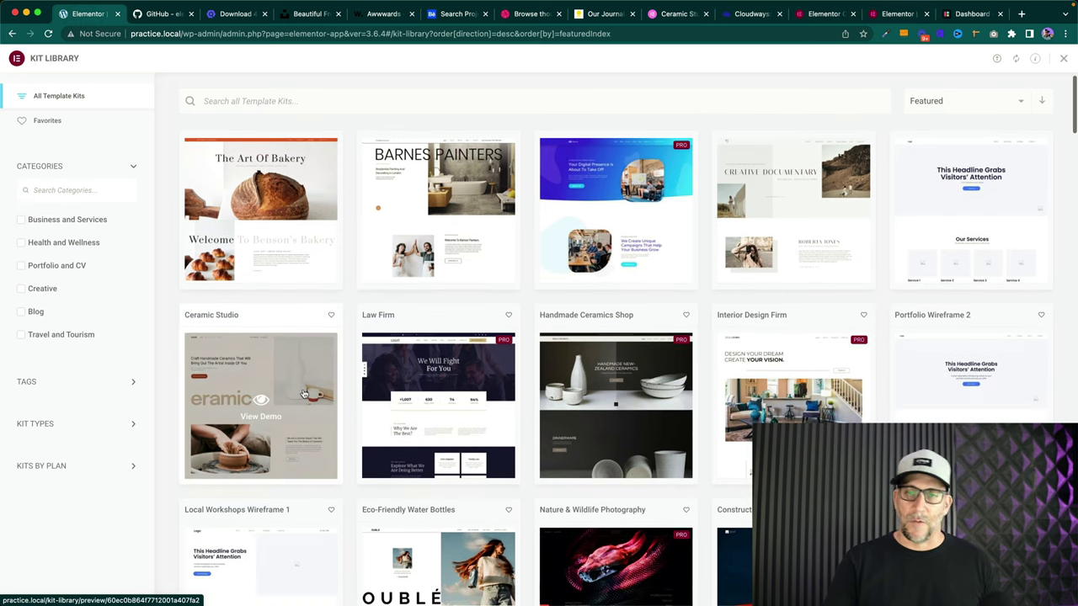
pyautogui.click(258, 412)
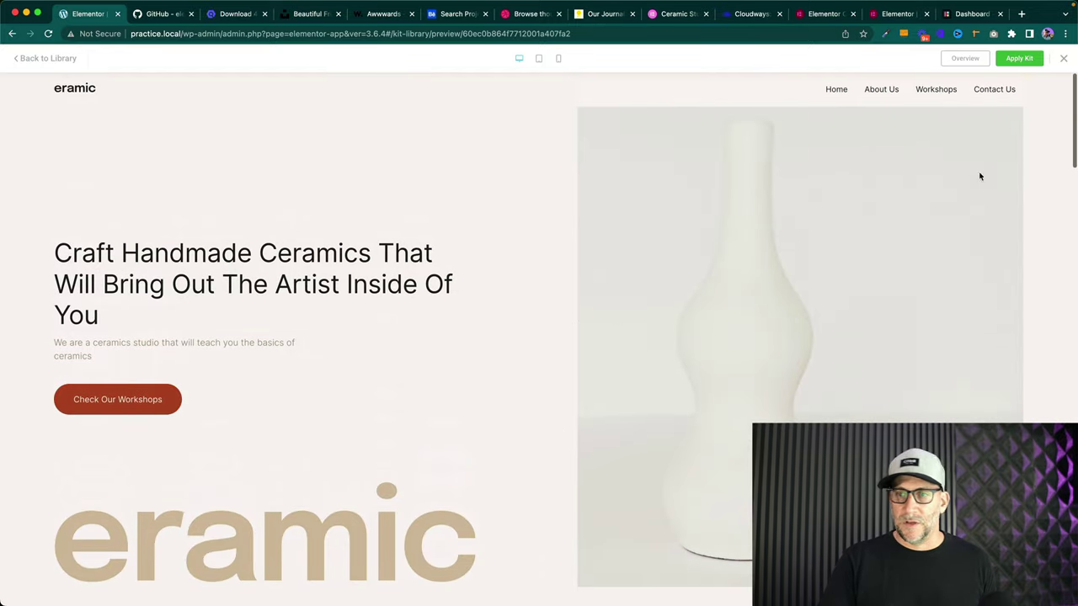
pyautogui.click(1017, 61)
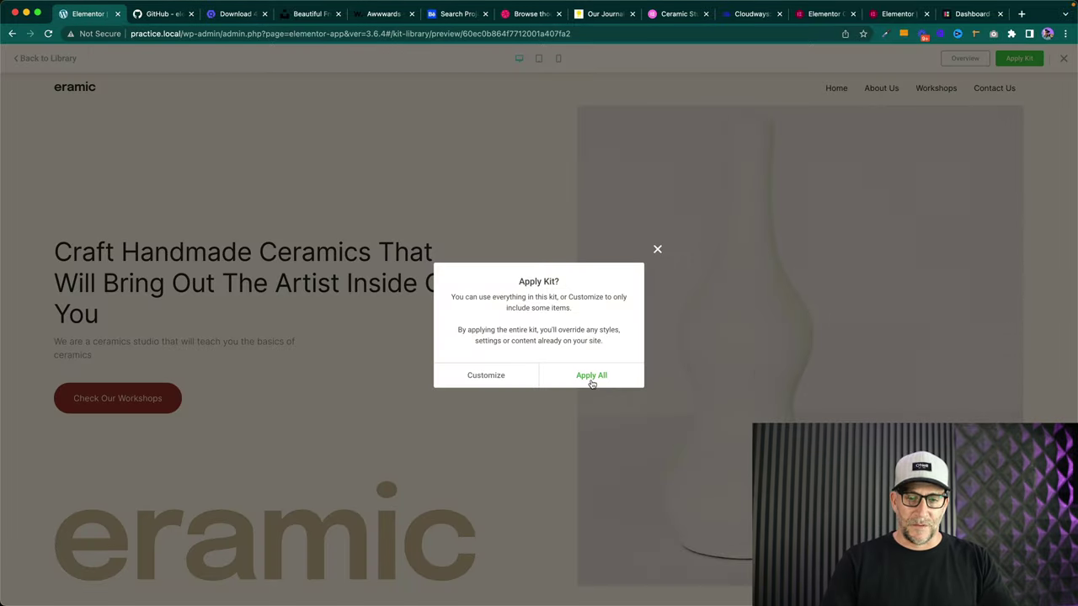
pyautogui.click(591, 381)
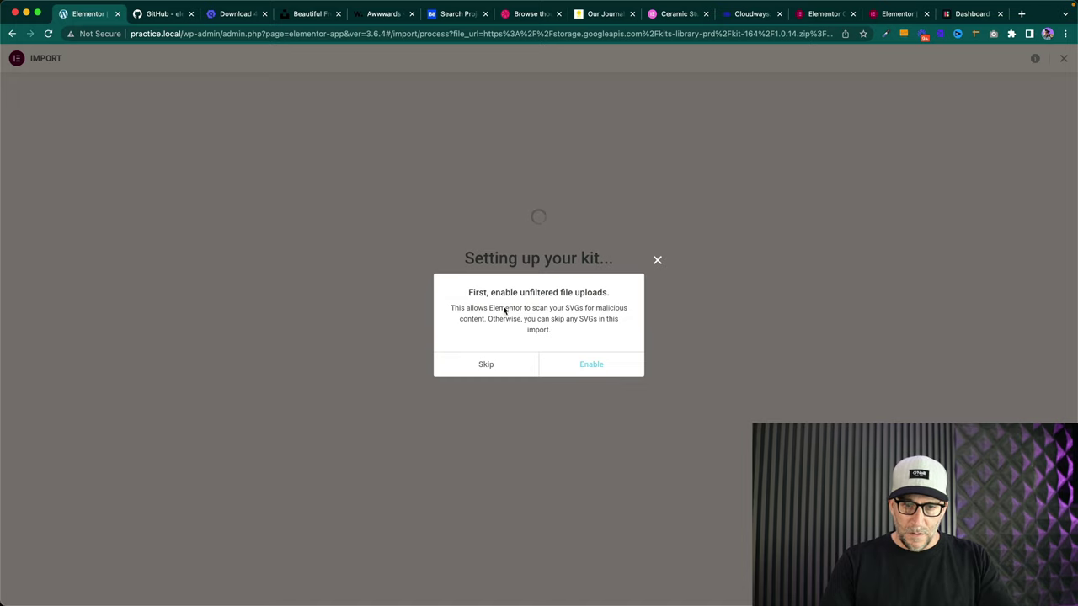
pyautogui.click(590, 365)
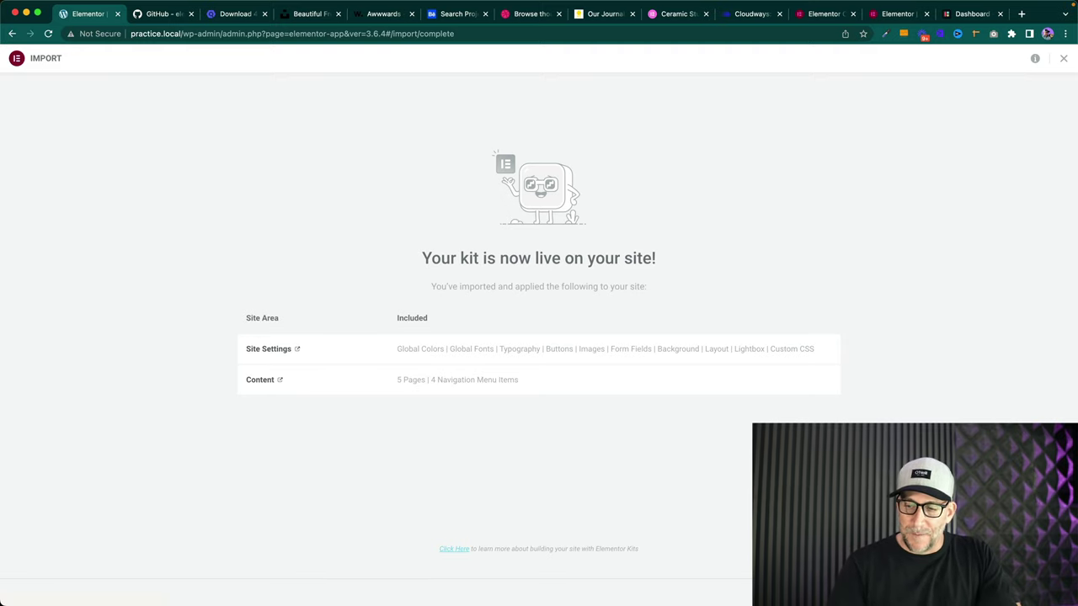
# - Close the kit import and the Kit Library, and visit the practice site's front end
pyautogui.click(1064, 57)
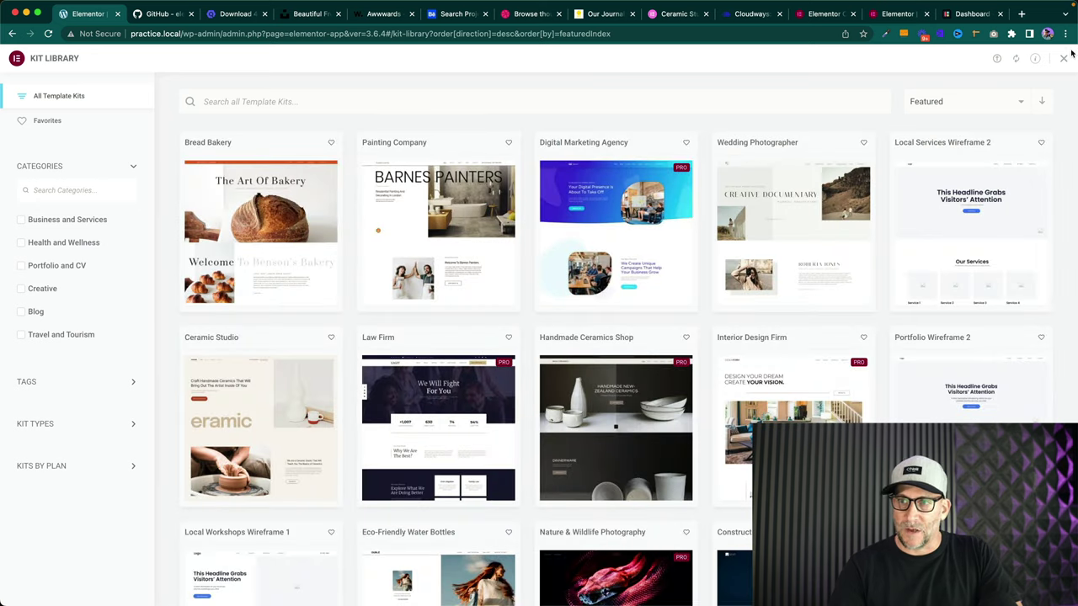
pyautogui.click(1062, 59)
pyautogui.moveTo(46, 54)
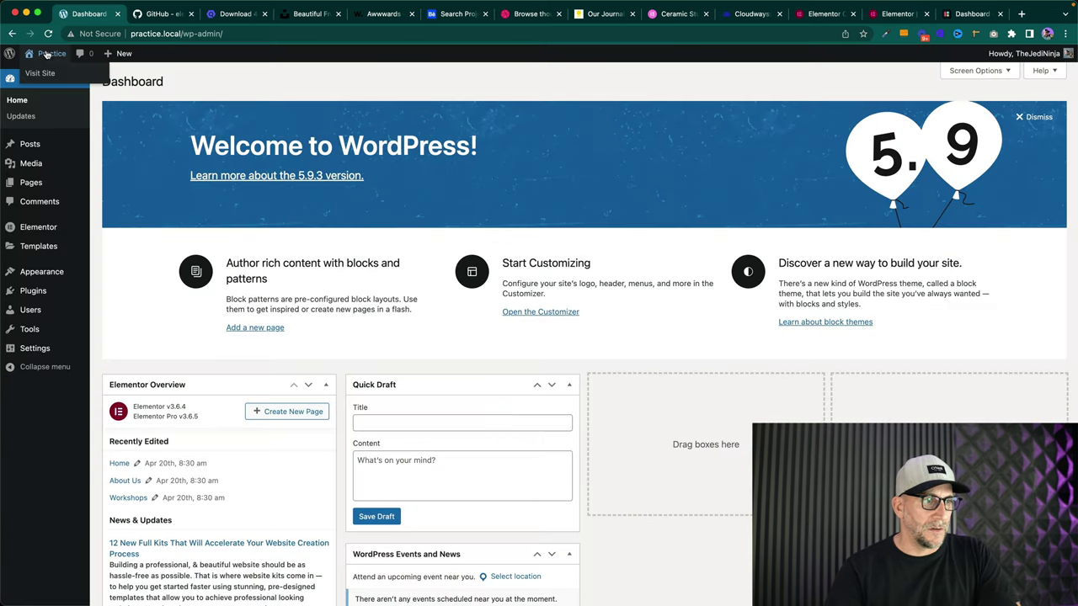
pyautogui.click(38, 74)
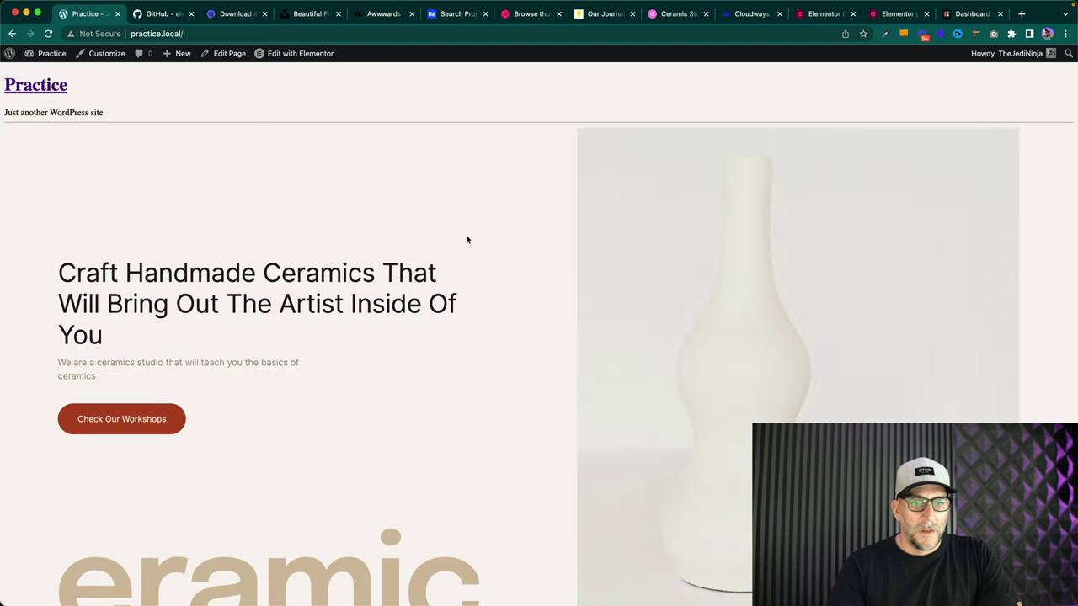
# - Look through the imported ceramic home page down to the footer and return to its beginning
pyautogui.scroll(-1, 467, 240)
pyautogui.scroll(-12, 467, 240)
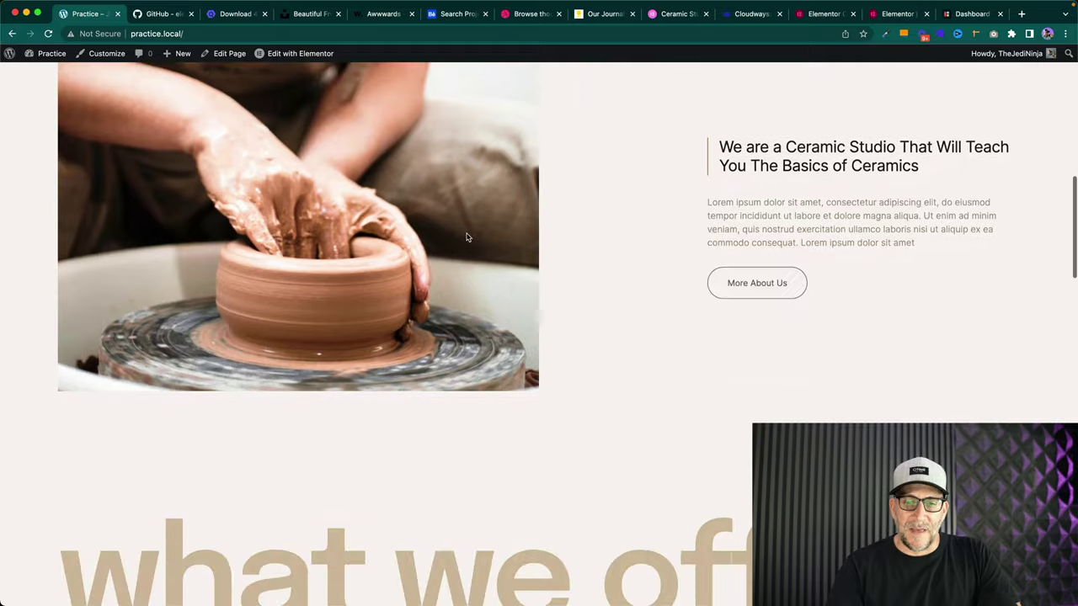
pyautogui.scroll(-15, 466, 237)
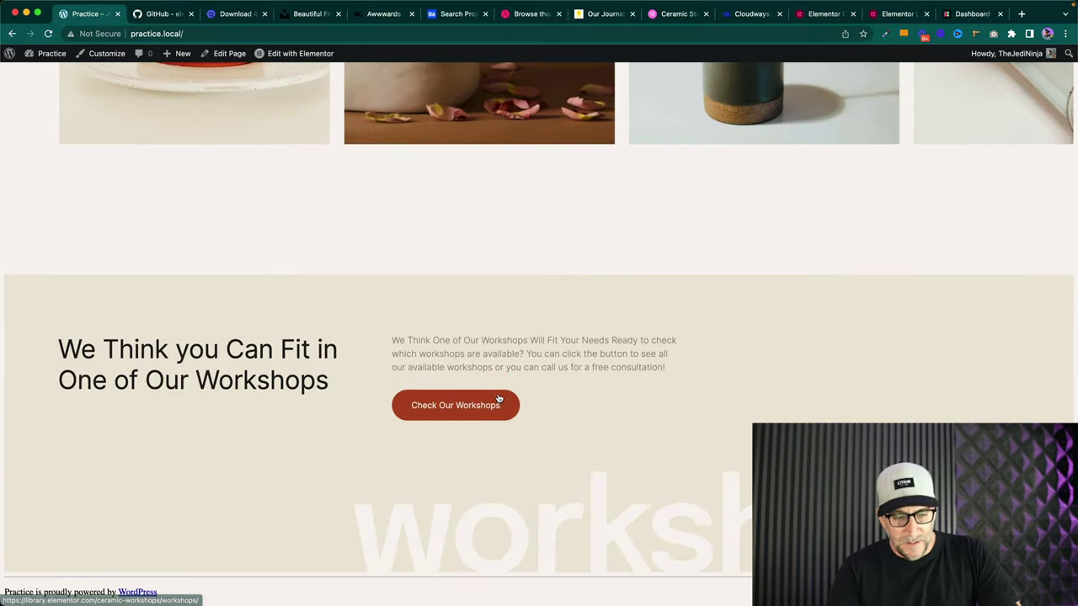
pyautogui.scroll(5, 497, 398)
pyautogui.scroll(15, 496, 398)
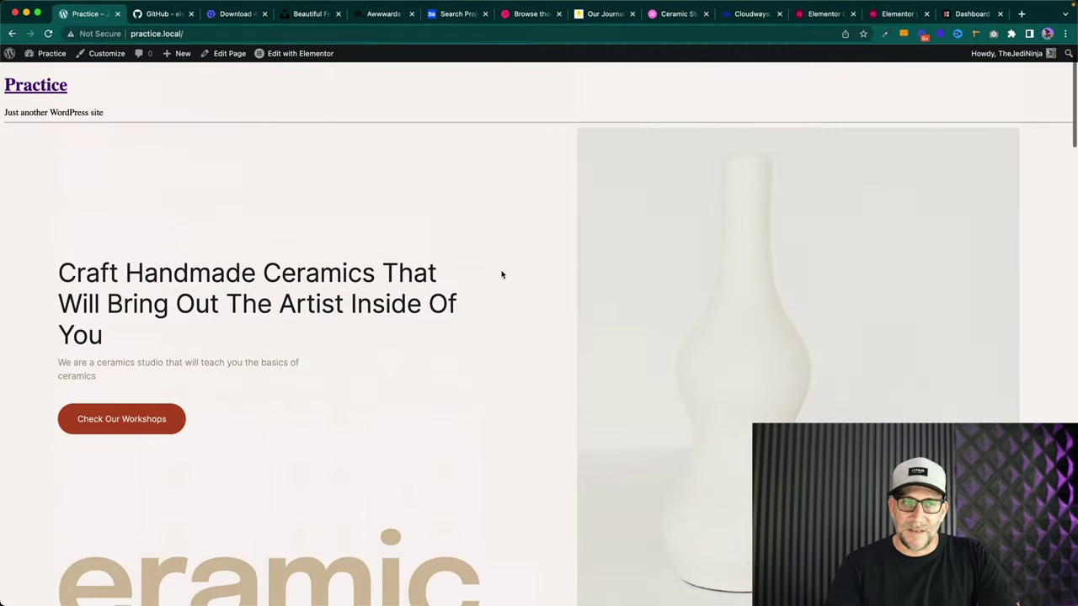
pyautogui.scroll(-1, 94, 92)
# - Open the ceramic home page in Elementor and examine the Global Colors and Global Fonts in its Site Settings
pyautogui.moveTo(40, 55)
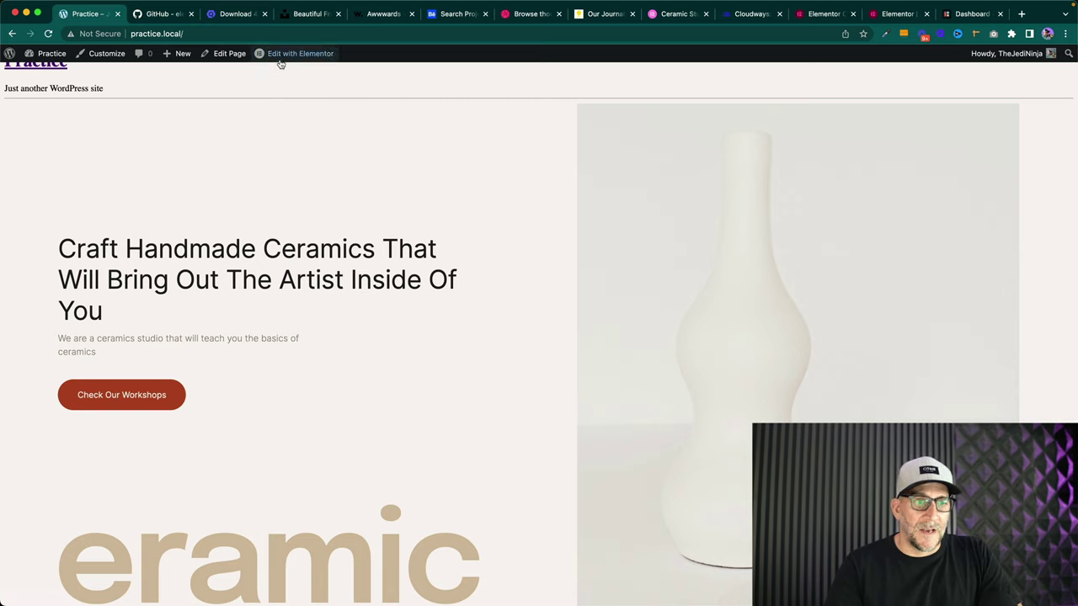
pyautogui.moveTo(283, 61)
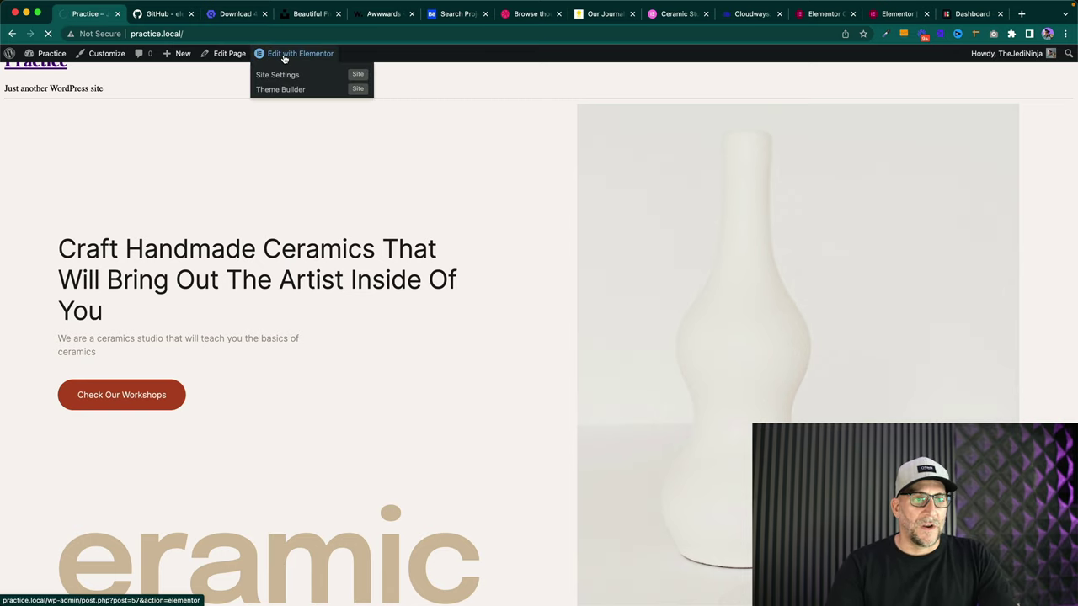
pyautogui.click(283, 55)
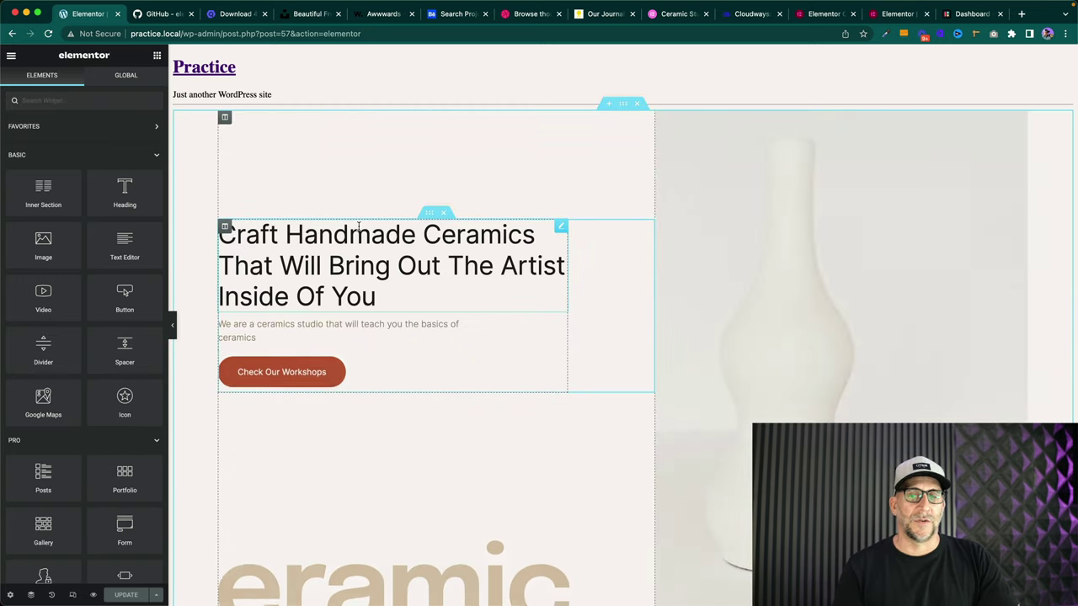
pyautogui.click(17, 56)
pyautogui.click(52, 105)
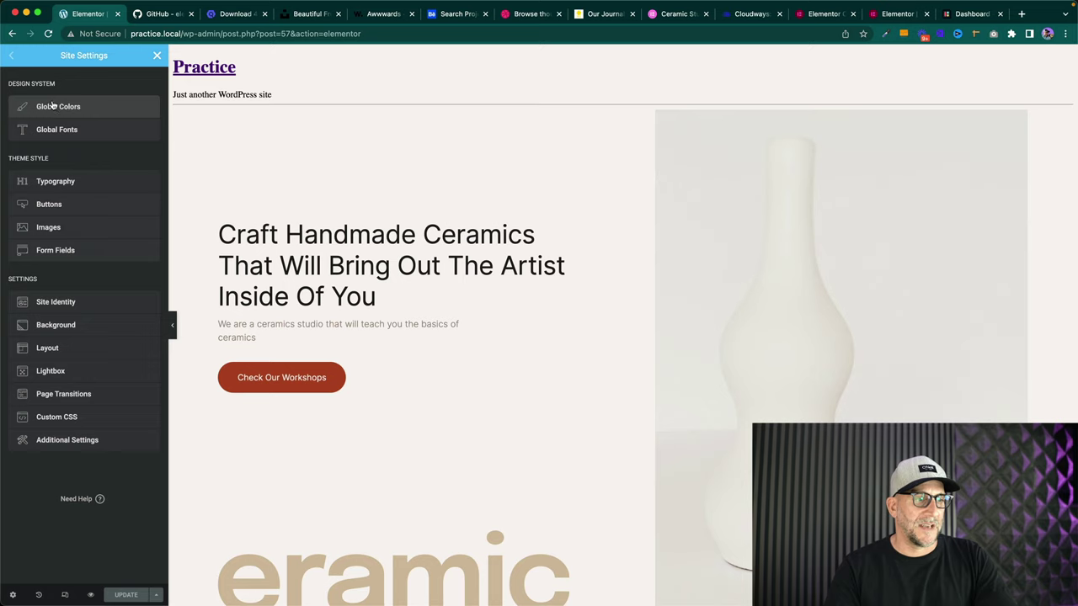
pyautogui.click(63, 106)
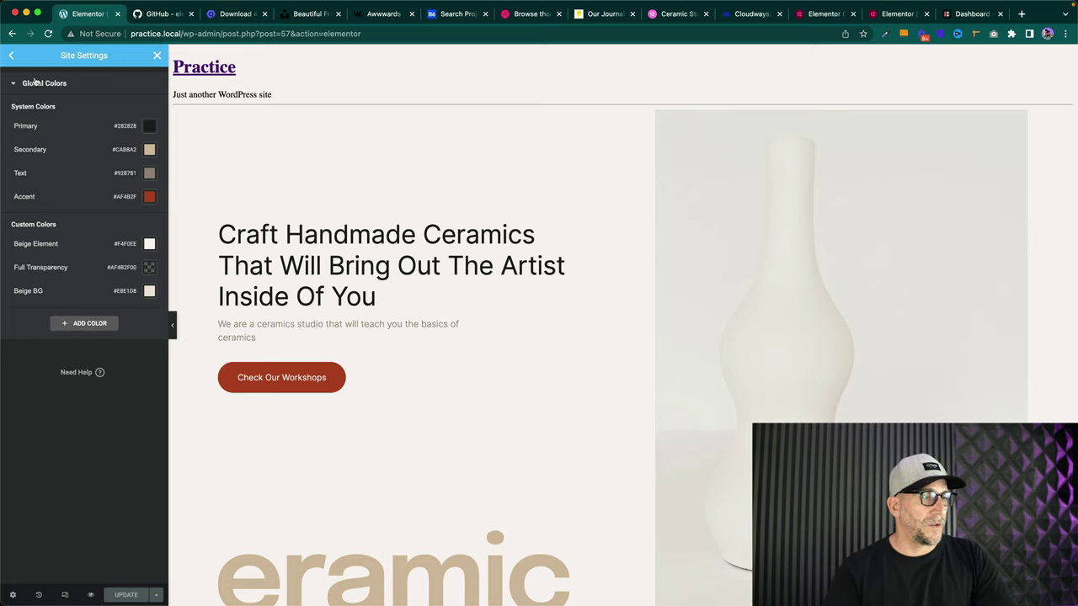
pyautogui.click(12, 55)
pyautogui.click(64, 133)
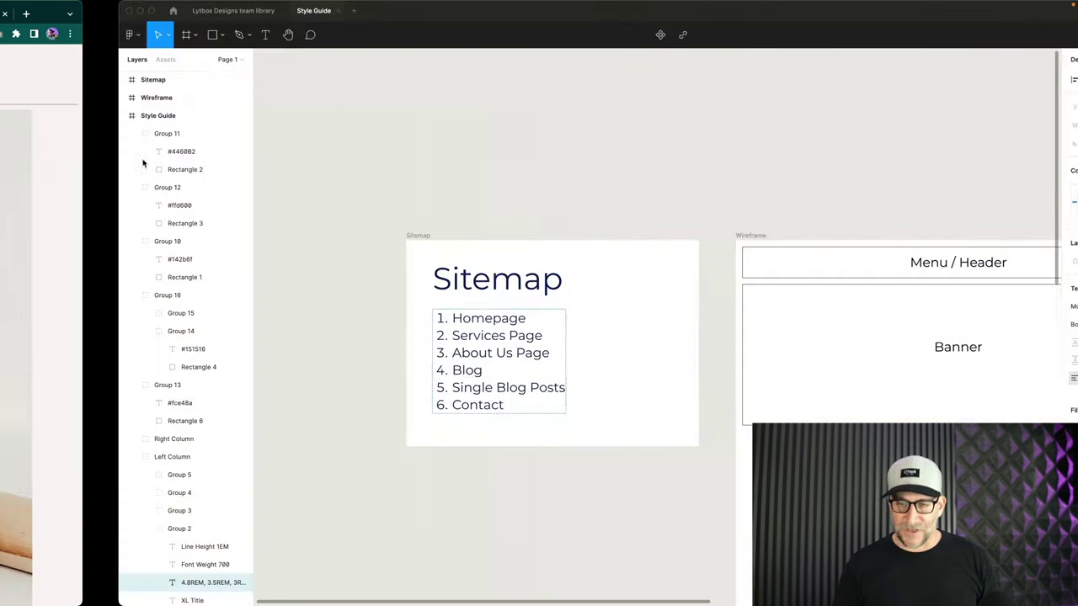
# - Switch to Figma and look across from the sitemap to the wireframe
pyautogui.hscroll(5, 435, 260)
pyautogui.hscroll(5, 439, 266)
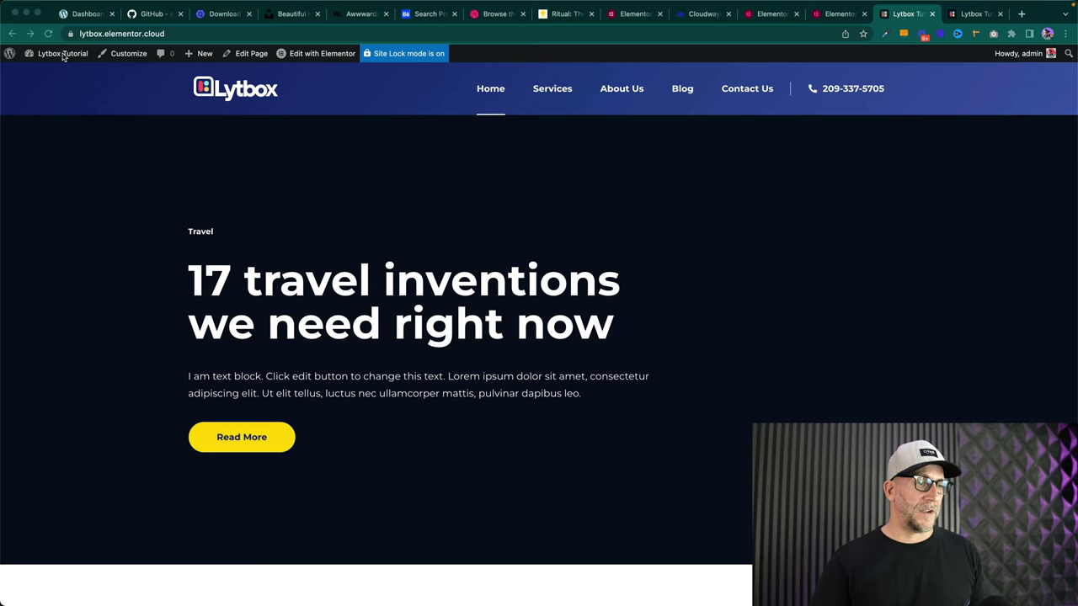
# - Switch to the Lytbox Tutorial site in Chrome, open its WordPress dashboard and go to the list of all posts
pyautogui.moveTo(61, 54)
pyautogui.click(48, 74)
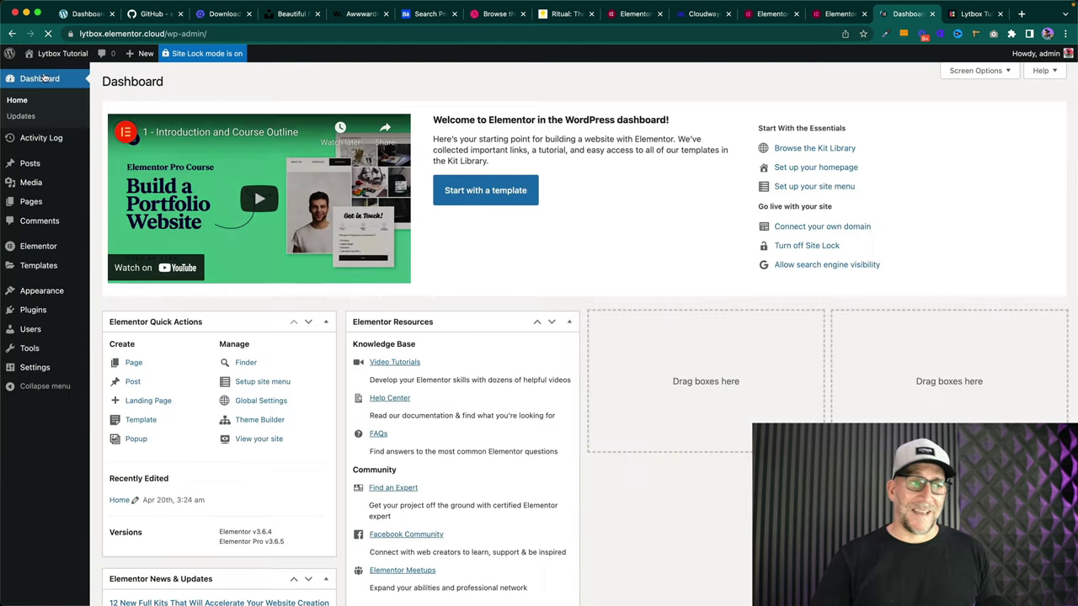
pyautogui.moveTo(31, 164)
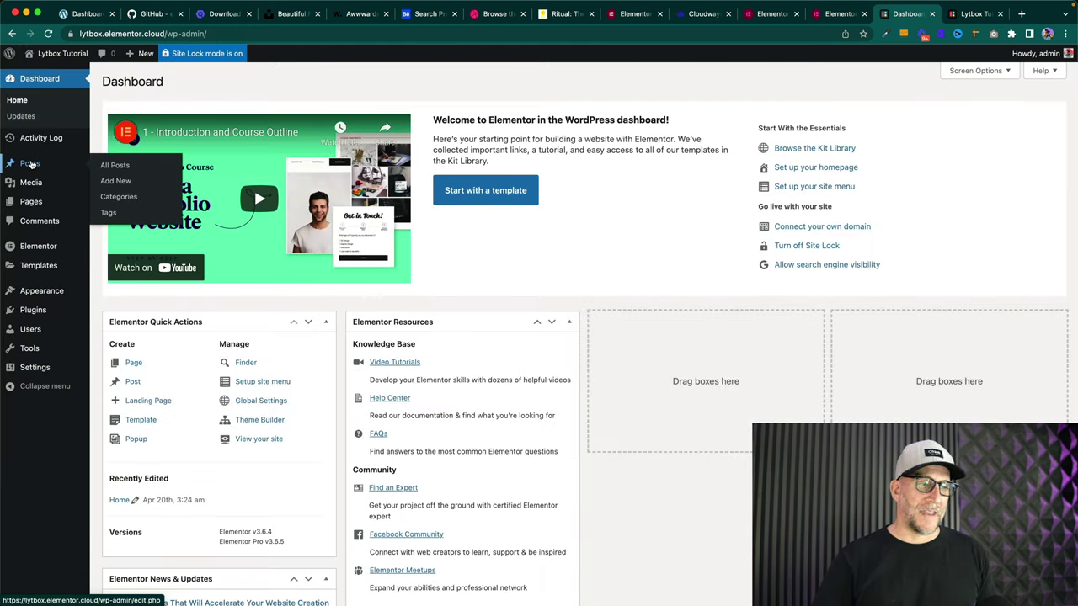
pyautogui.click(31, 164)
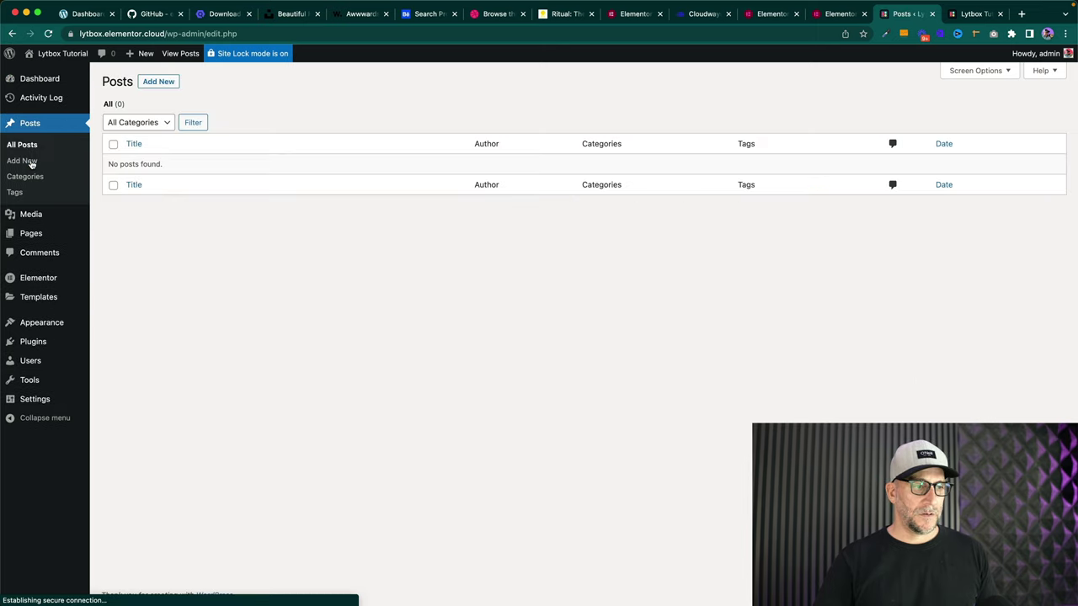
# - Create a new blog post titled "First Blog"
pyautogui.click(160, 82)
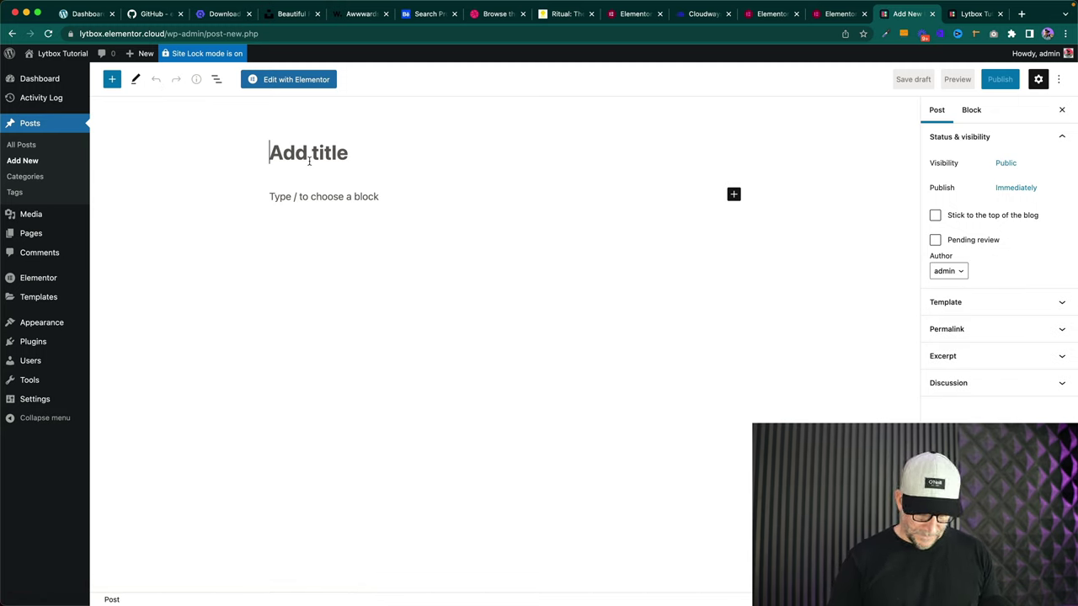
pyautogui.write('First B')
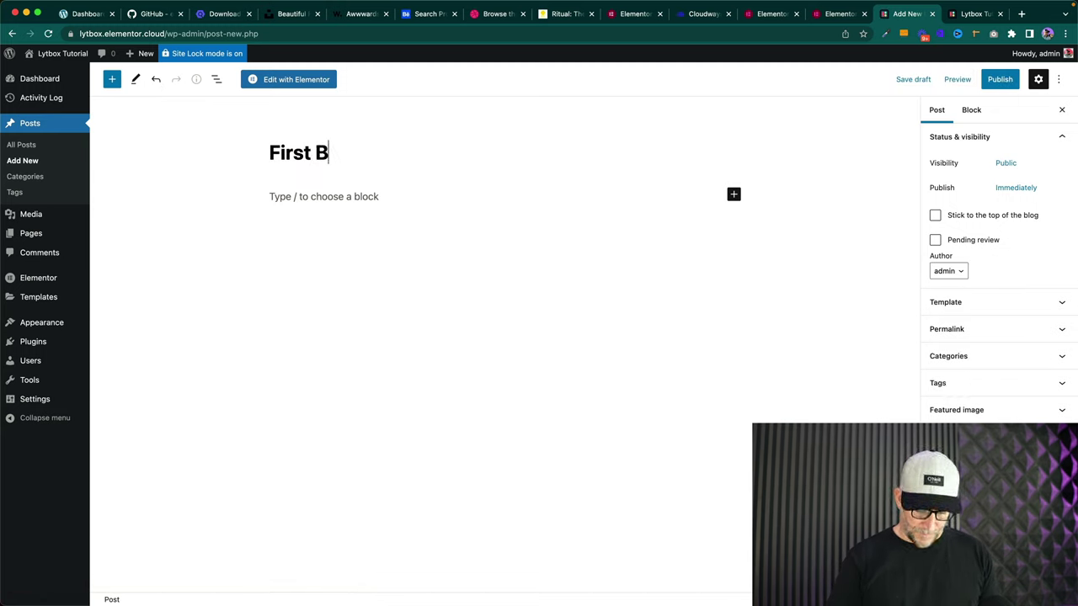
pyautogui.write('log')
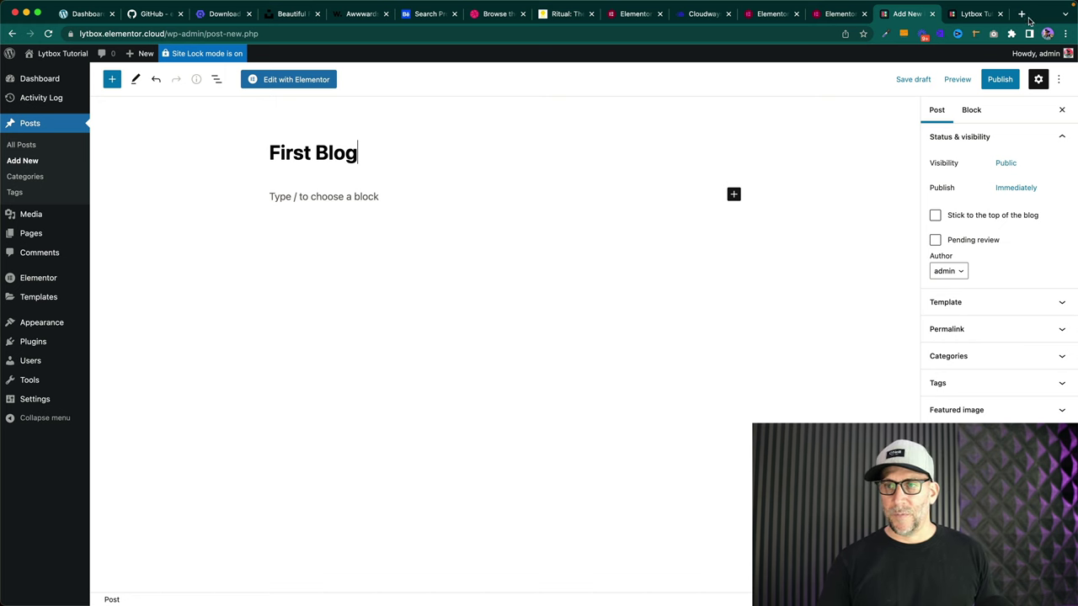
# - Open loremipsum.io in a new browser tab and copy the whole generated placeholder paragraph
pyautogui.click(1022, 15)
pyautogui.write('lor')
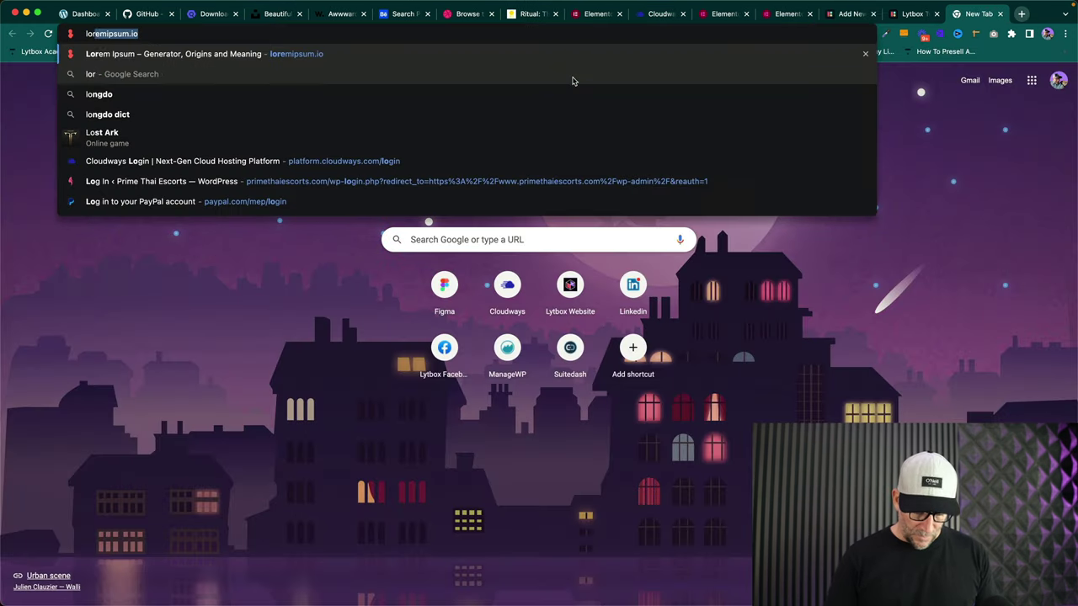
pyautogui.write('emipsum.io')
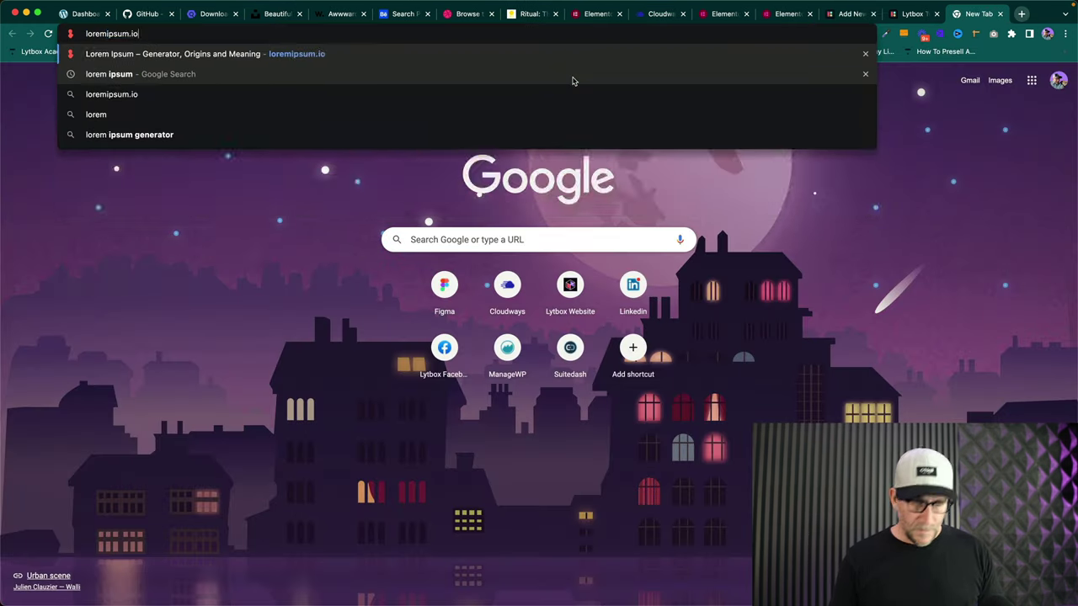
pyautogui.press('Return')
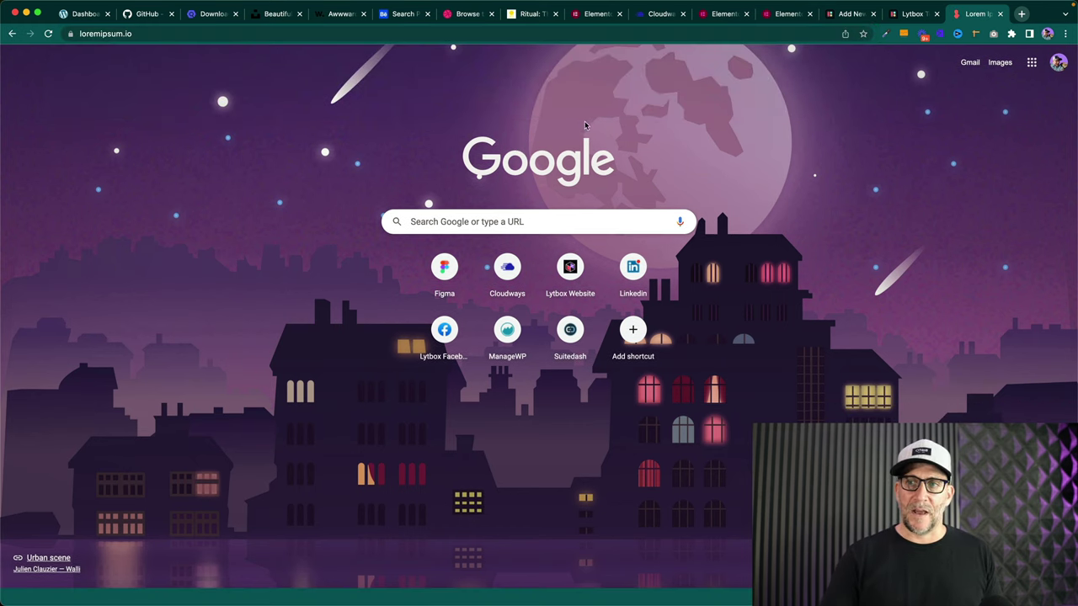
pyautogui.scroll(-3, 300, 290)
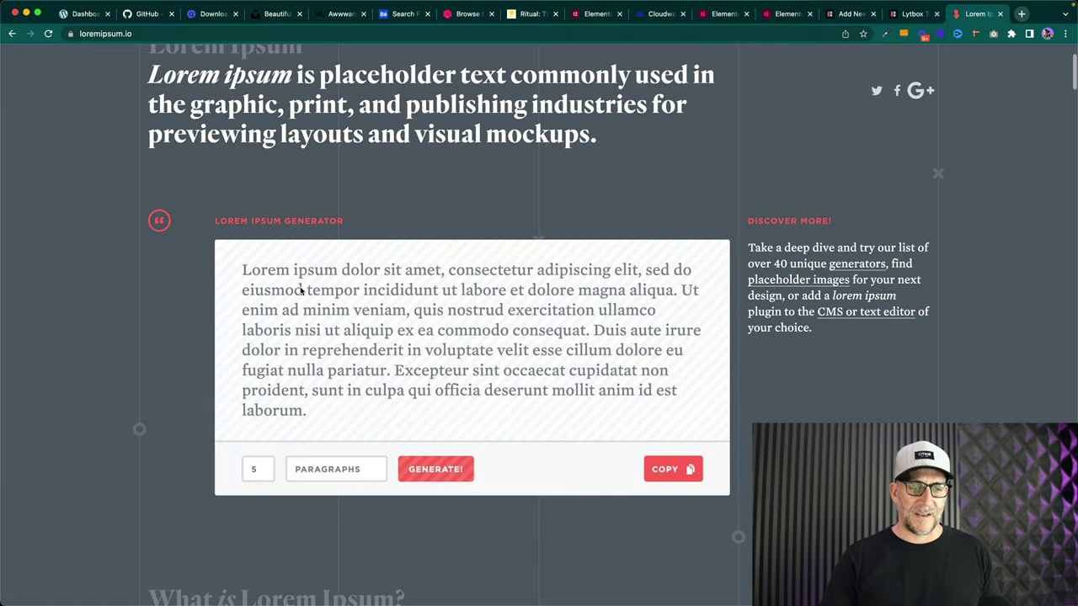
pyautogui.moveTo(241, 269); pyautogui.dragTo(306, 412)
pyautogui.rightClick(383, 358)
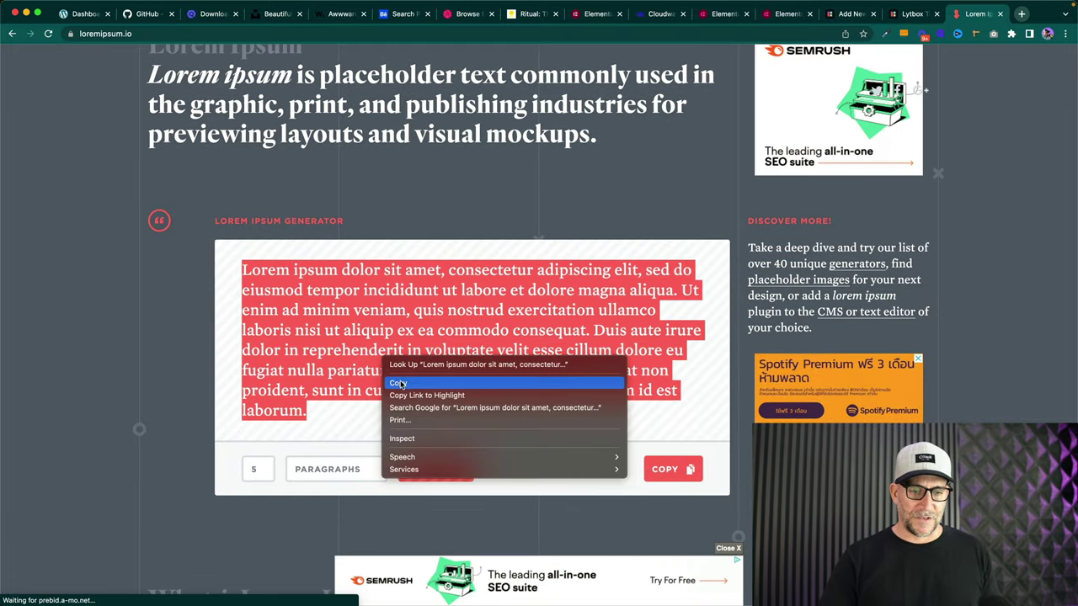
pyautogui.click(399, 384)
# - Return to the First Blog post and paste the lorem ipsum text as three consecutive paragraphs in its body
pyautogui.hotkey('ctrl', 'shift', 'Tab')
pyautogui.hotkey('ctrl', 'shift', 'Tab')
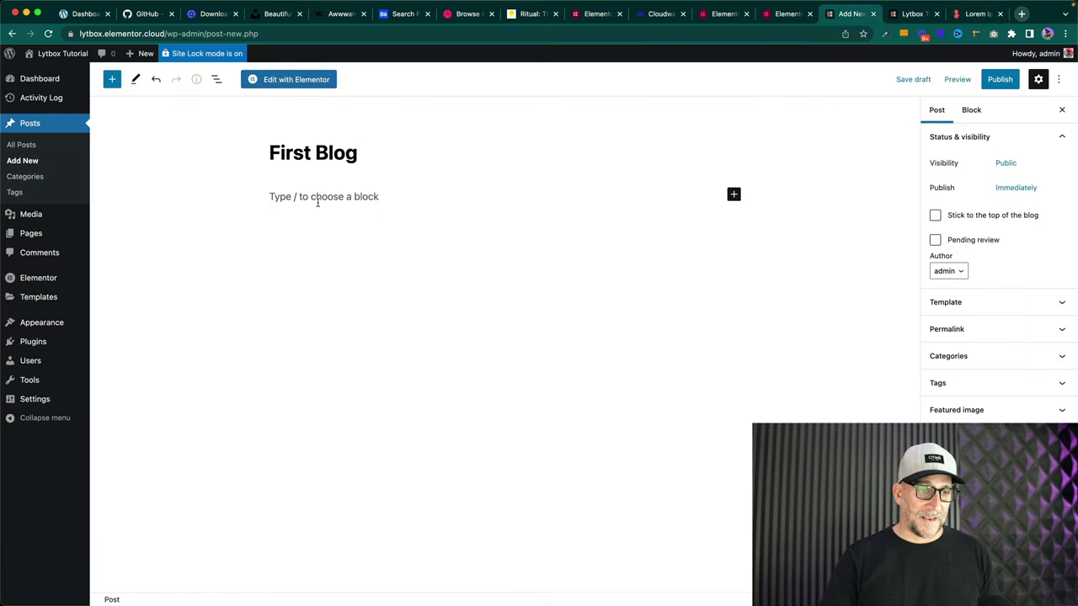
pyautogui.click(318, 199)
pyautogui.press('super+v')
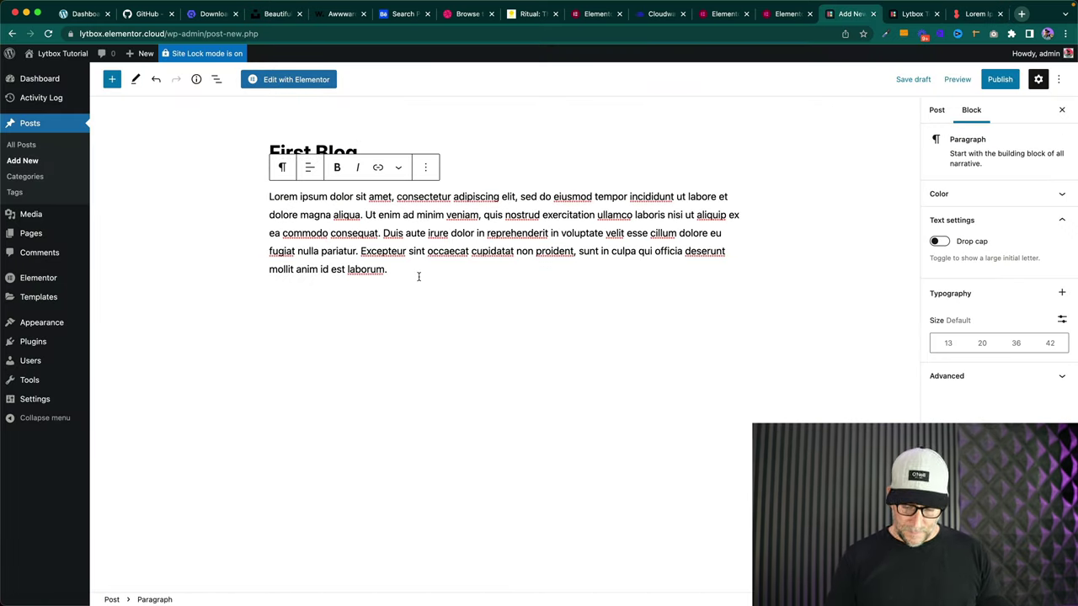
pyautogui.press('Return')
pyautogui.press('super+v')
pyautogui.press('Return')
pyautogui.press('super+v')
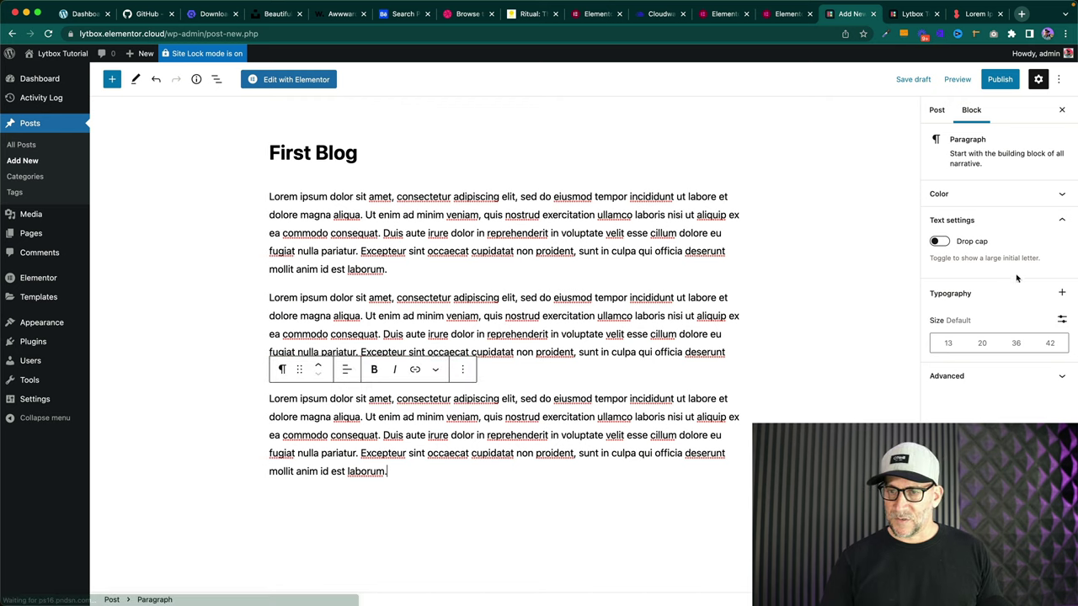
# - Set the fern photo head1.jpg from the media library as the post's featured image
pyautogui.click(937, 112)
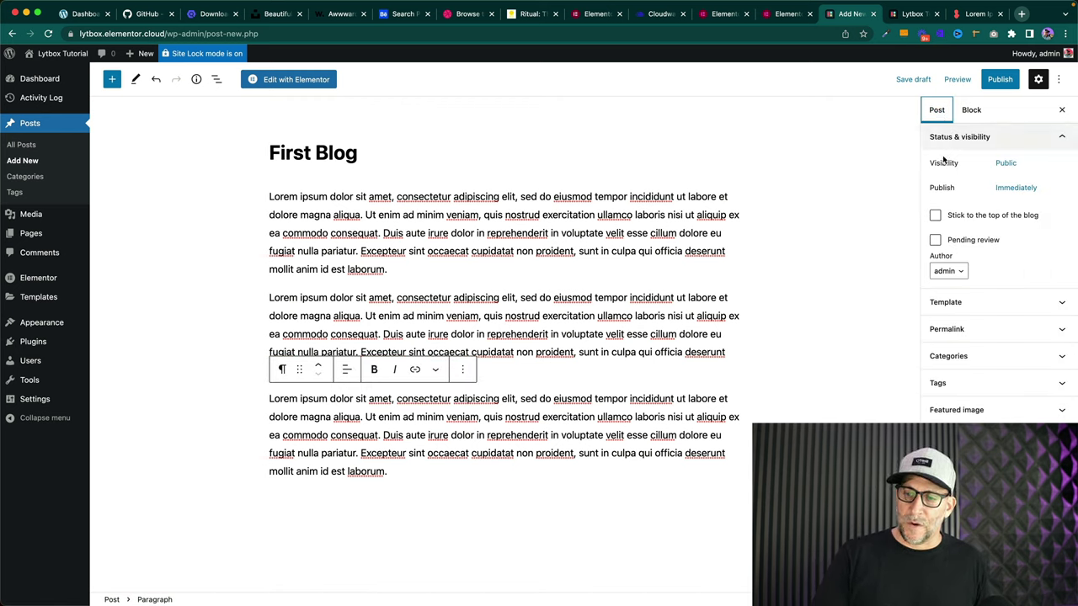
pyautogui.click(996, 405)
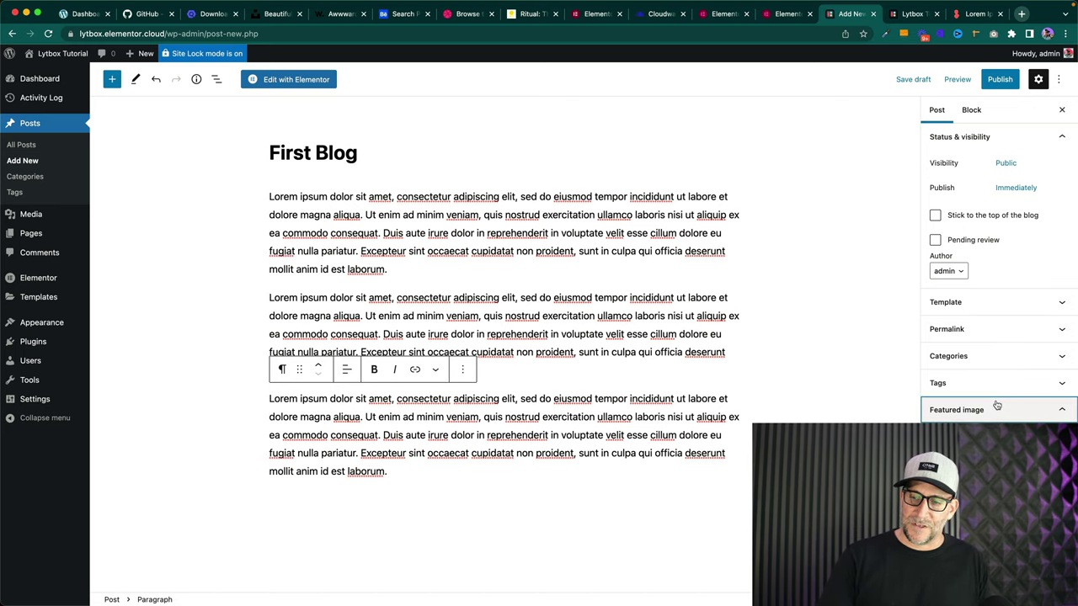
pyautogui.click(997, 439)
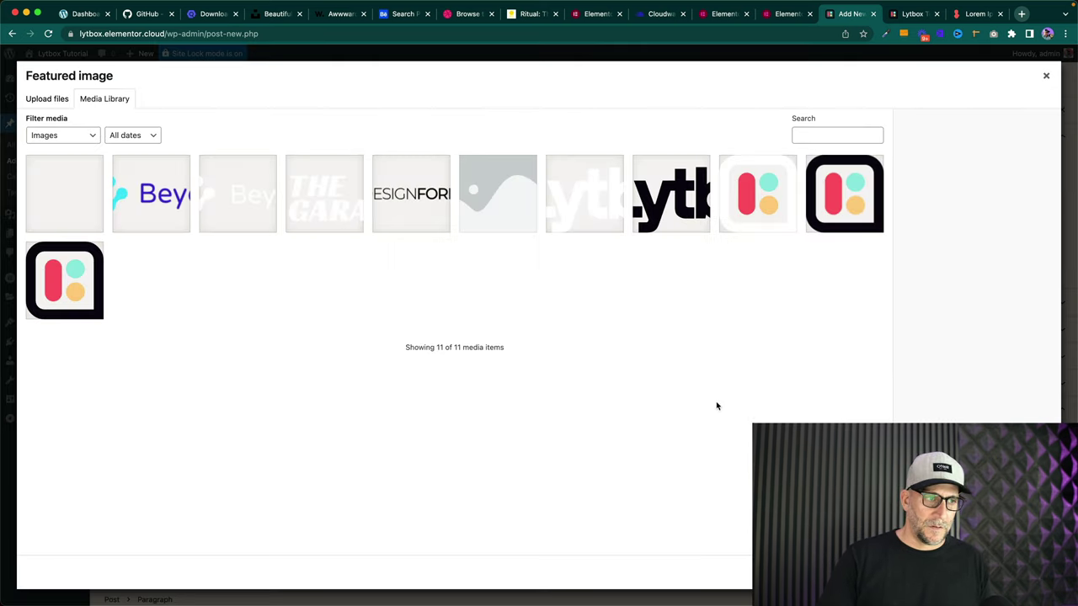
pyautogui.click(51, 99)
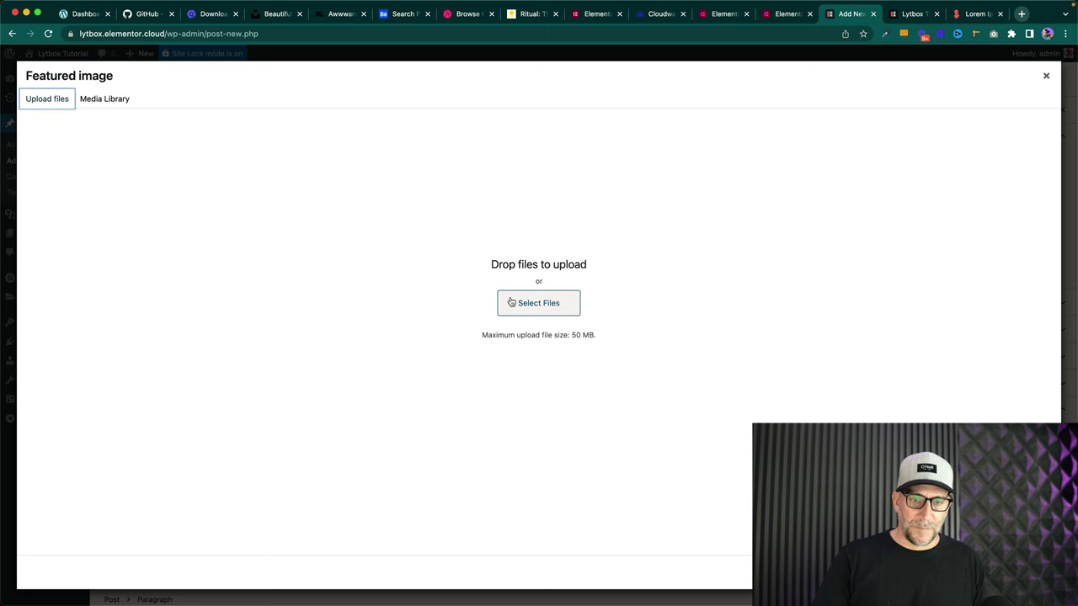
pyautogui.click(1045, 76)
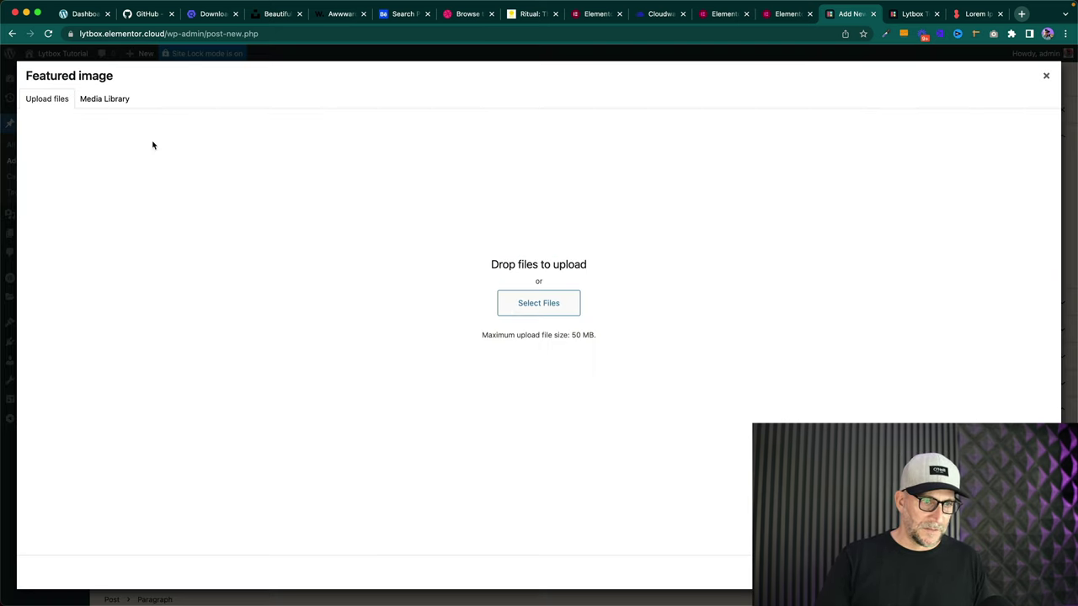
pyautogui.click(105, 99)
pyautogui.click(69, 184)
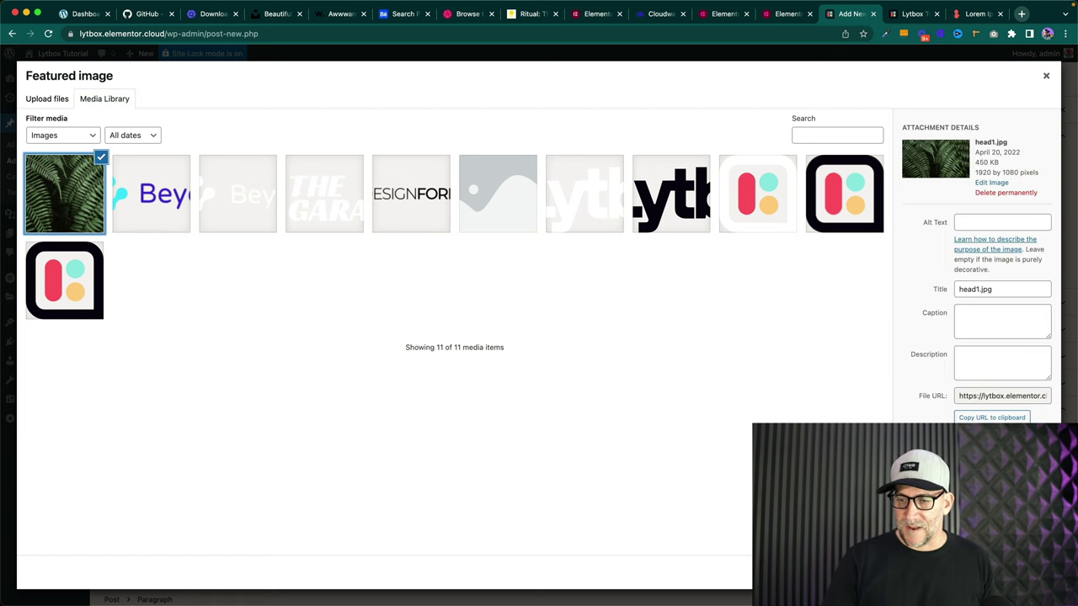
pyautogui.press('Escape')
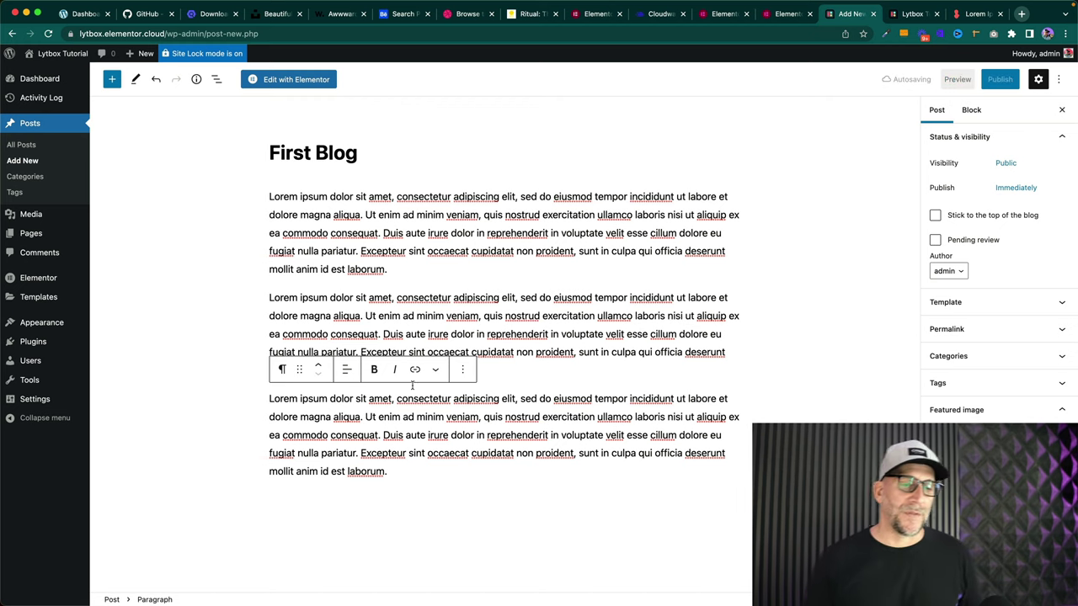
# - Add an image block below the third paragraph and upload a blurred multicolour picture from the computer into it
pyautogui.click(375, 496)
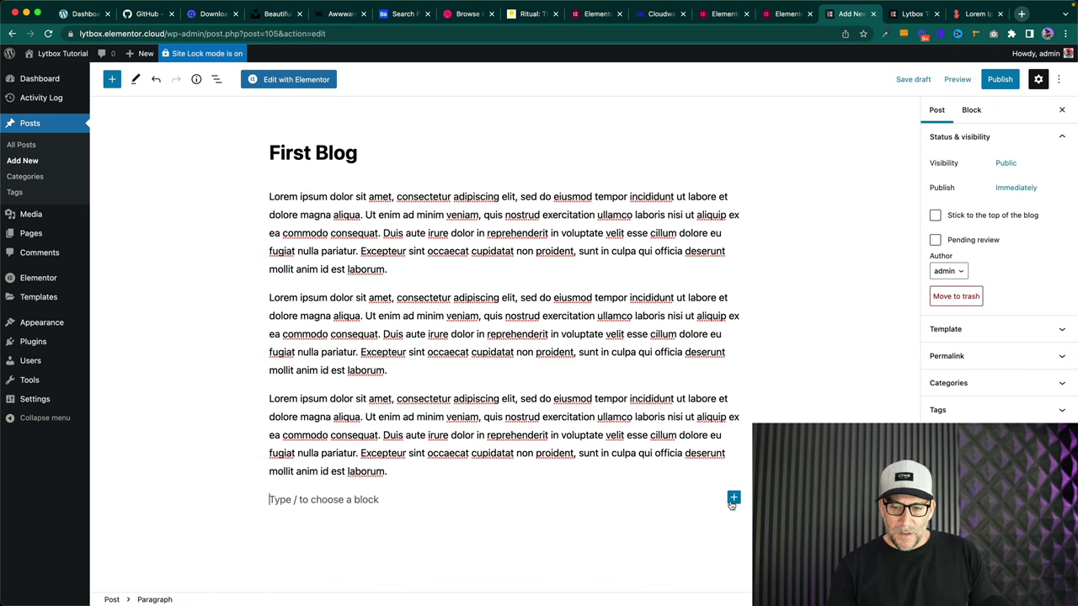
pyautogui.click(733, 498)
pyautogui.click(817, 376)
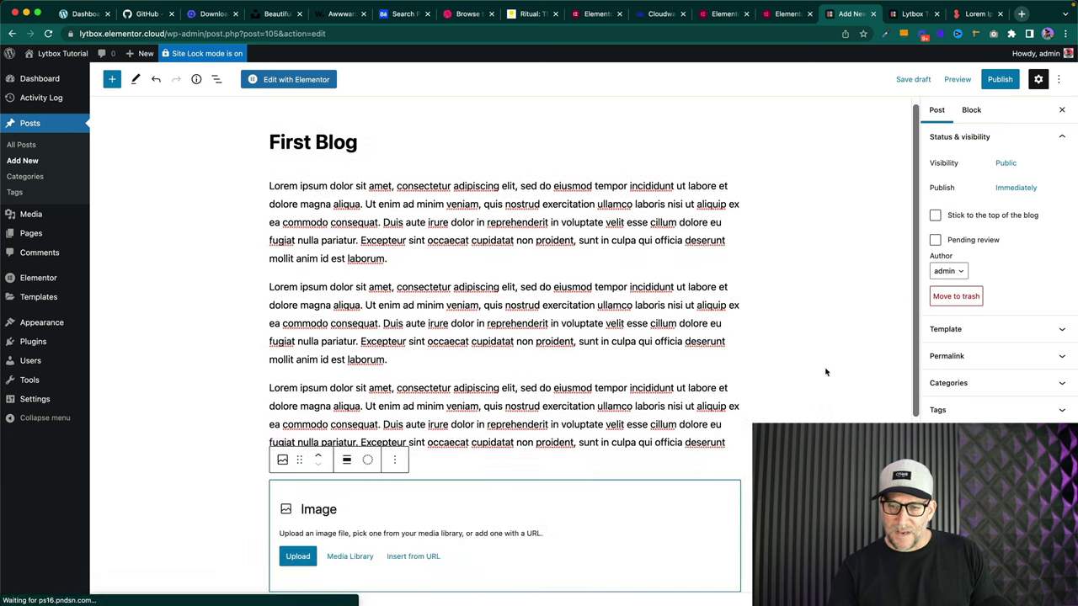
pyautogui.click(285, 563)
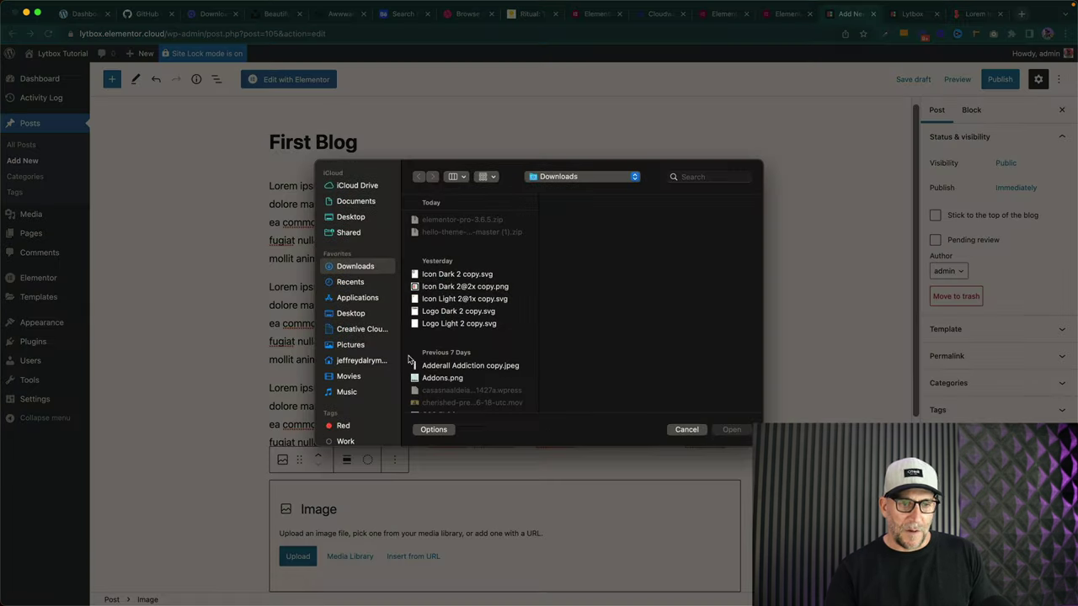
pyautogui.click(731, 429)
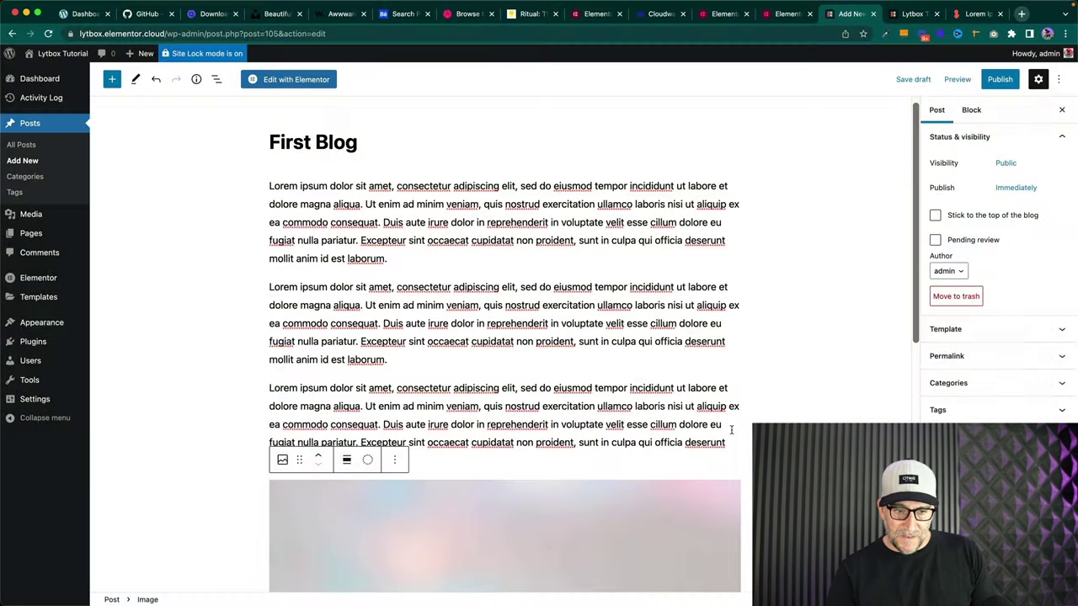
# - Add another lorem ipsum paragraph below the image and publish the post
pyautogui.scroll(-10, 763, 407)
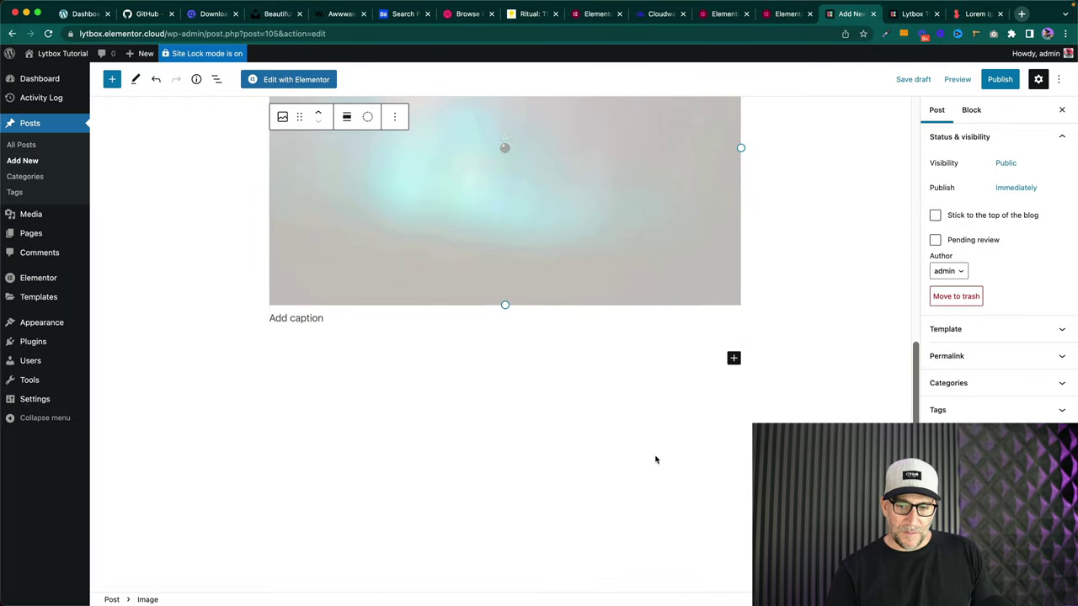
pyautogui.click(409, 393)
pyautogui.write('Lorem ipsum dolor sit amet, consectetur adipiscing elit, sed do eiusmod tempor incididunt ut labore et dolore magna aliqua. Ut enim ad minim veniam, quis nostrud exercitation ullamco laboris nisi ut aliquip ex ea commodo consequat. Duis aute irure dolor in reprehenderit in voluptate velit esse cillum dolore eu fugiat nulla pariatur. Excepteur sint occaecat cupidatat non proident, sunt in culpa qui officia deserunt mollit anim id est laborum.')
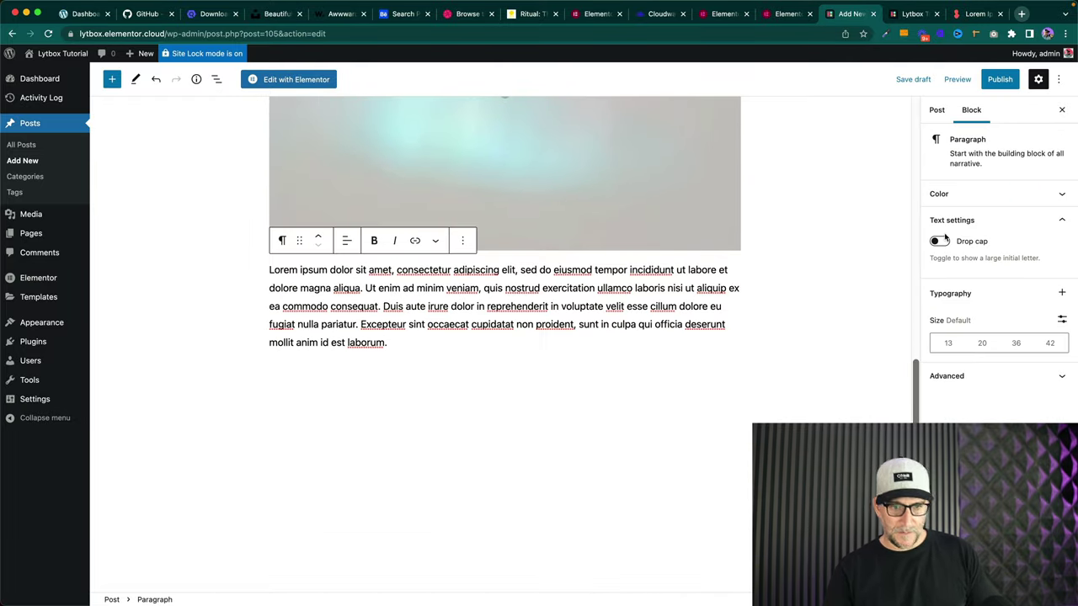
pyautogui.click(1002, 77)
pyautogui.click(970, 82)
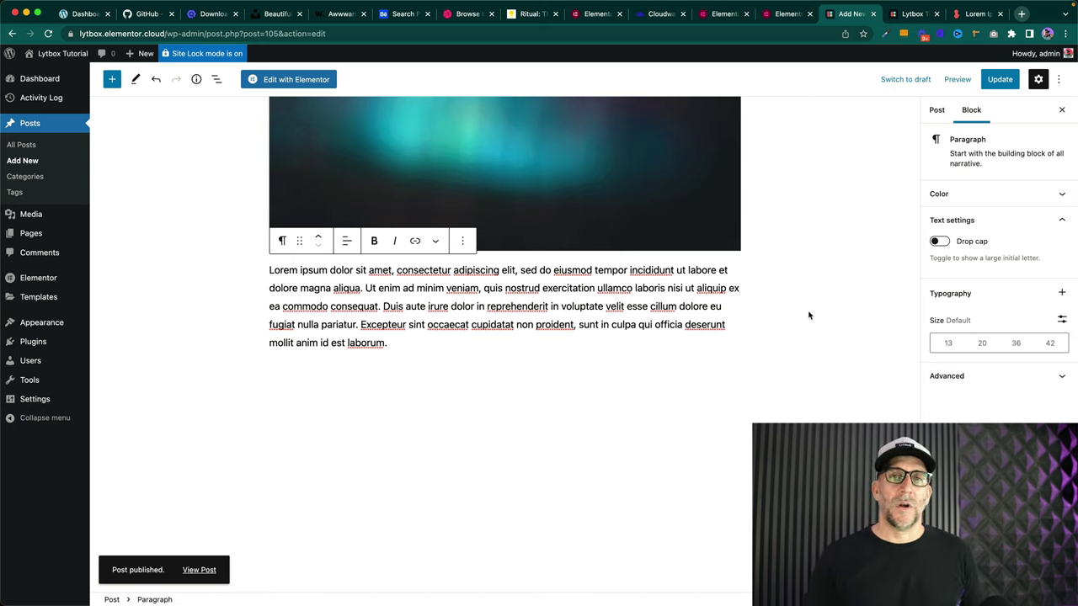
# - Preview the First Blog post in a new tab, close the two leftover tabs and look through the post down to its comment form
pyautogui.click(957, 79)
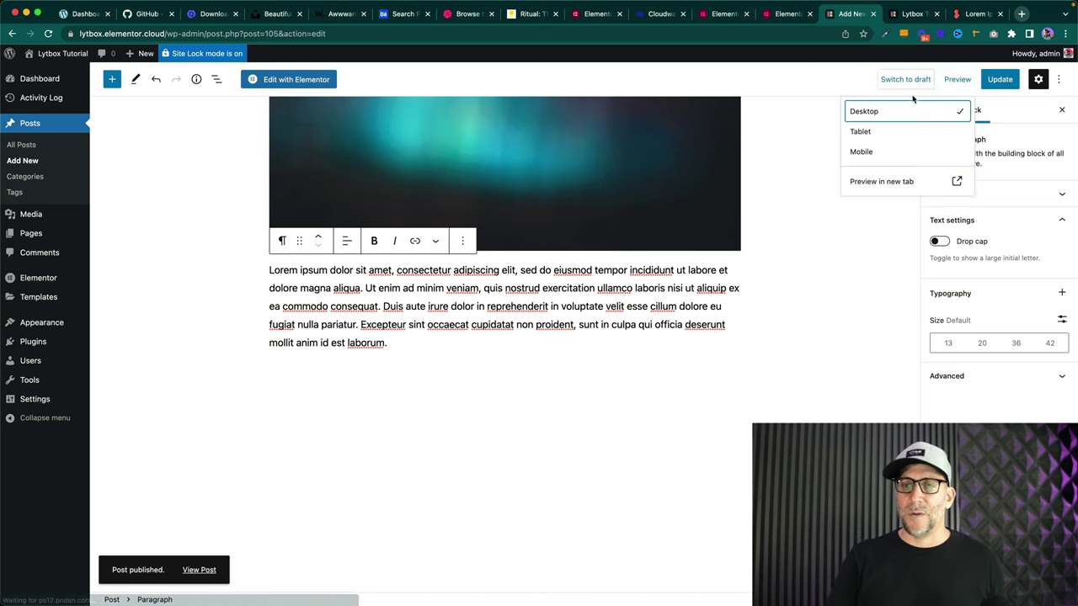
pyautogui.click(892, 182)
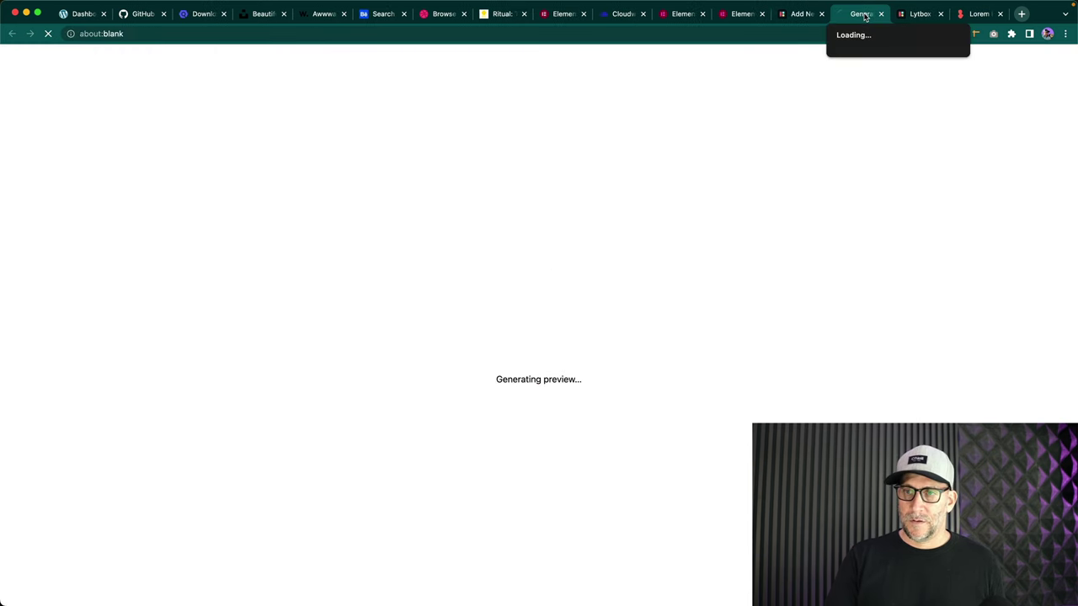
pyautogui.click(941, 14)
pyautogui.click(941, 14)
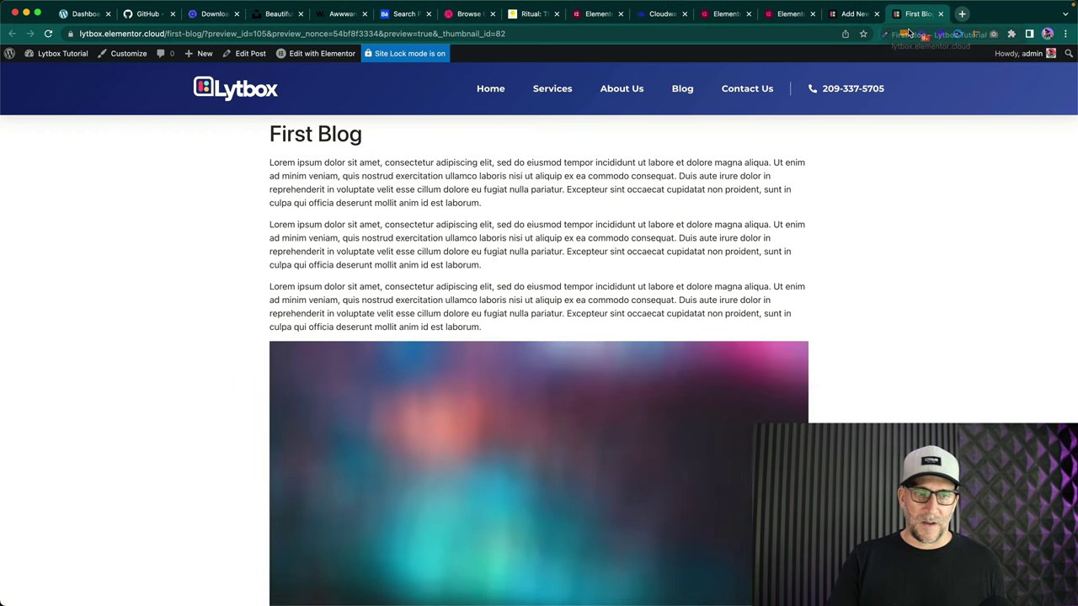
pyautogui.scroll(-5, 670, 267)
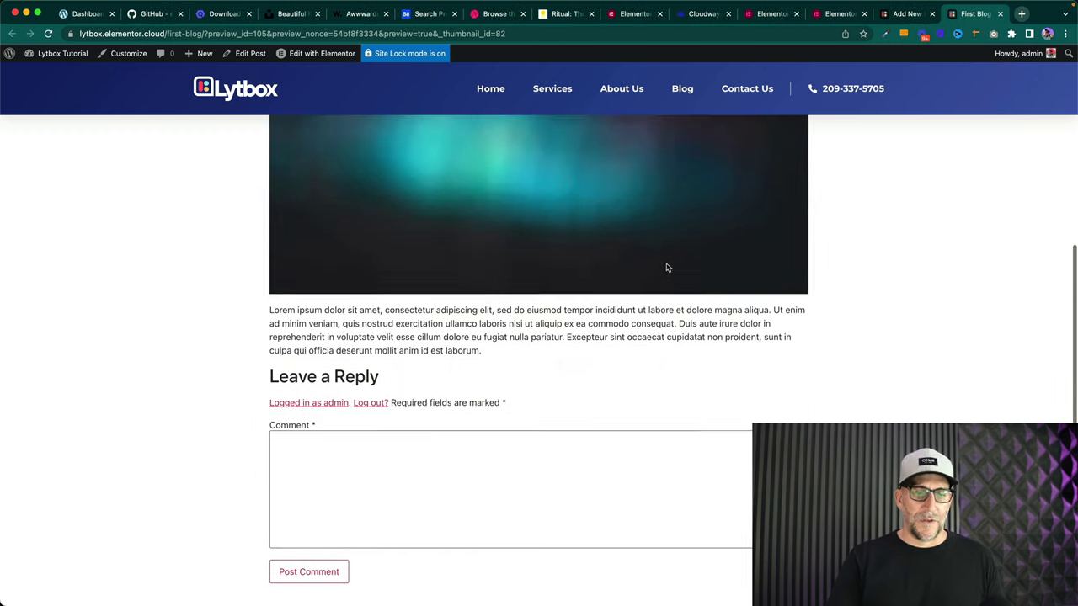
pyautogui.scroll(-2, 666, 263)
pyautogui.scroll(8, 666, 263)
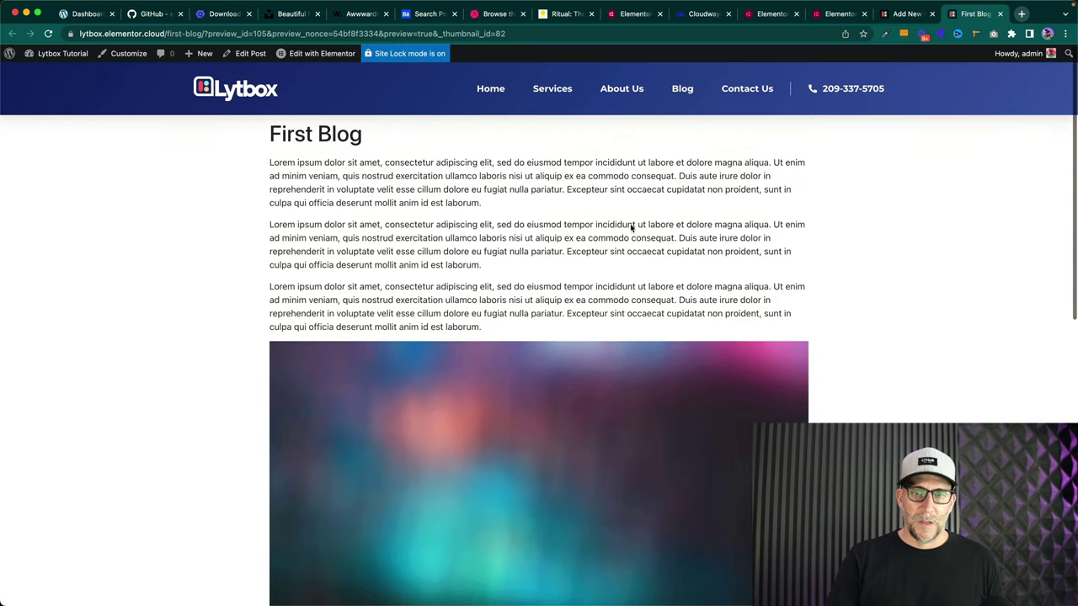
# - View the site's Blog archive page, check the list of all posts, and look through the refreshed archive
pyautogui.click(683, 88)
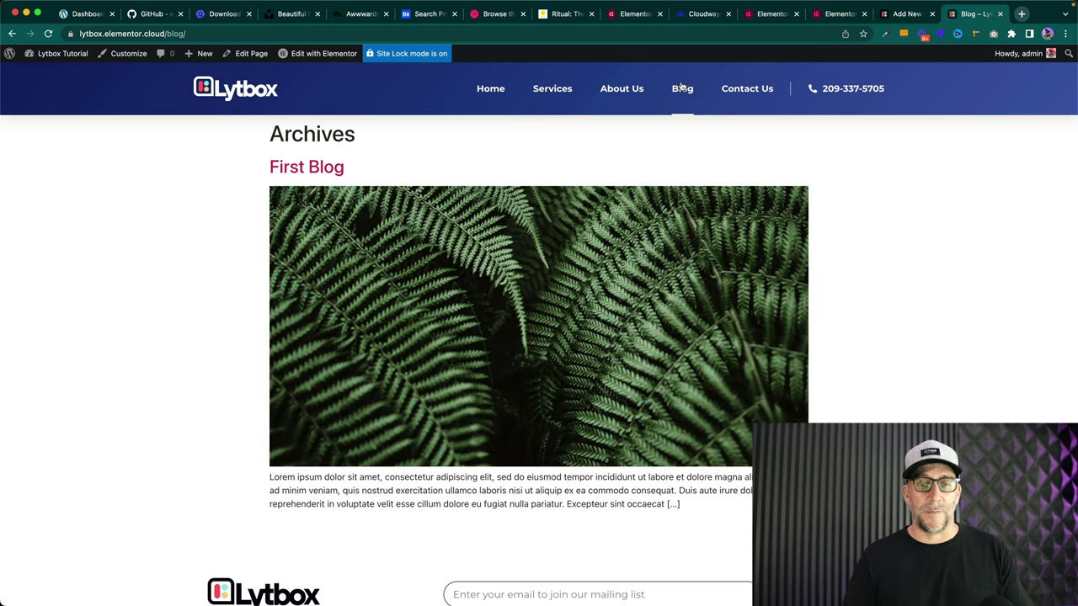
pyautogui.click(891, 16)
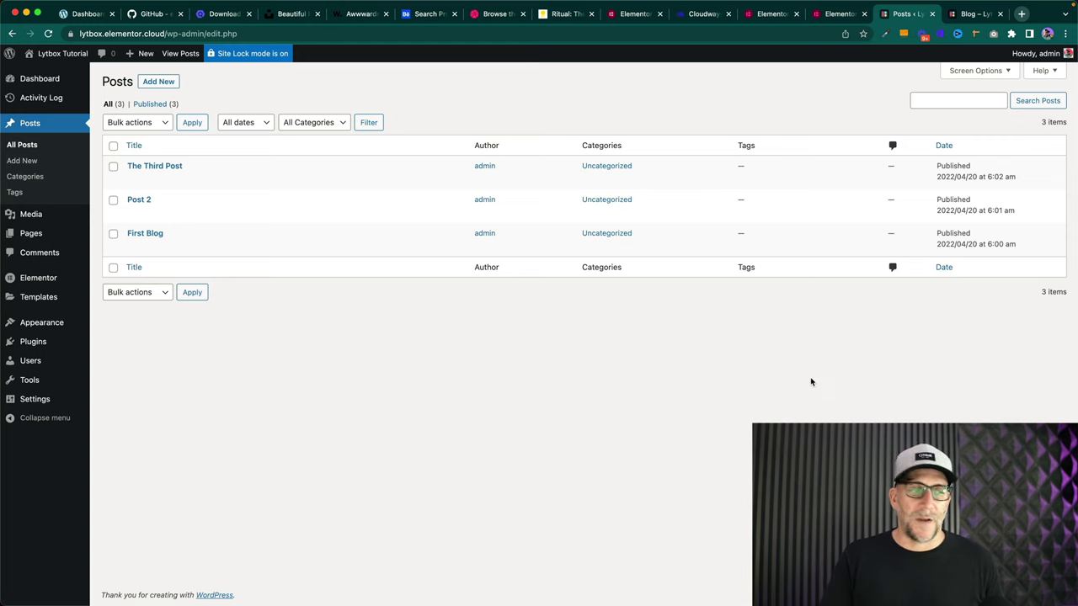
pyautogui.press('Tab')
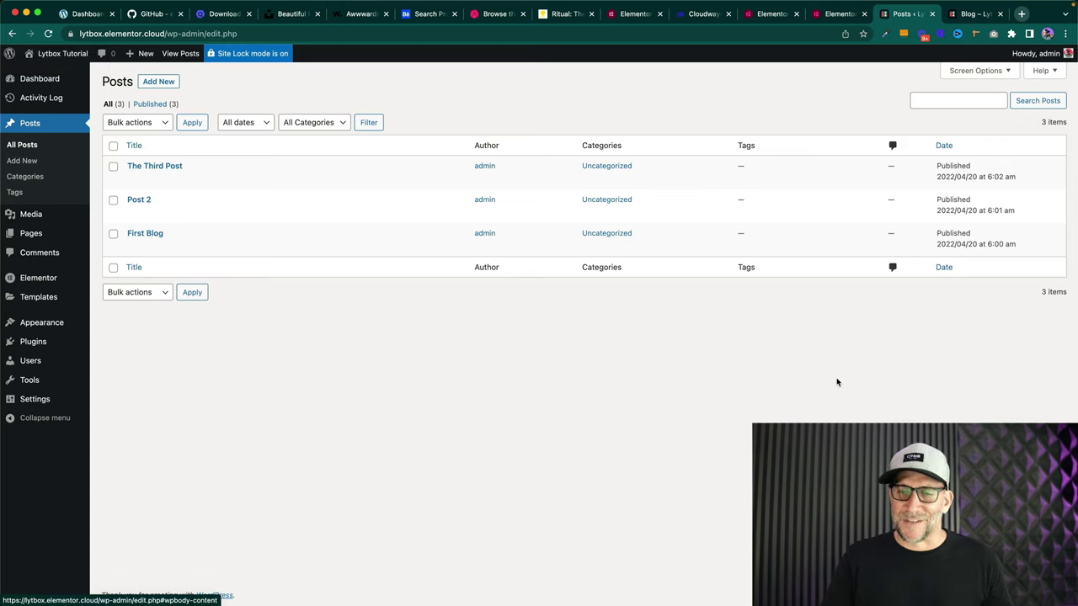
pyautogui.click(973, 17)
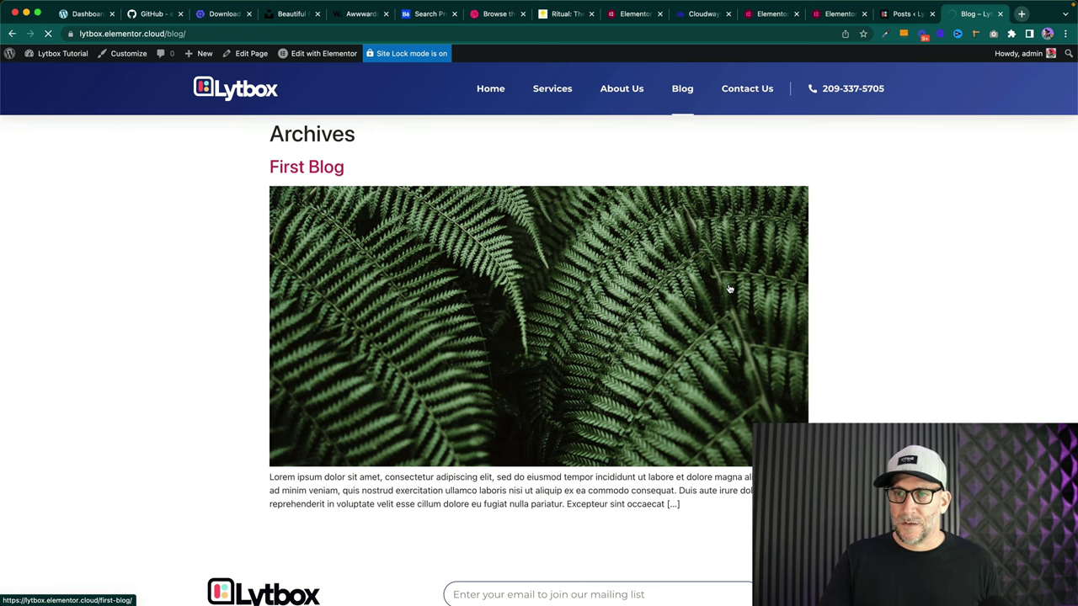
pyautogui.scroll(-5, 729, 288)
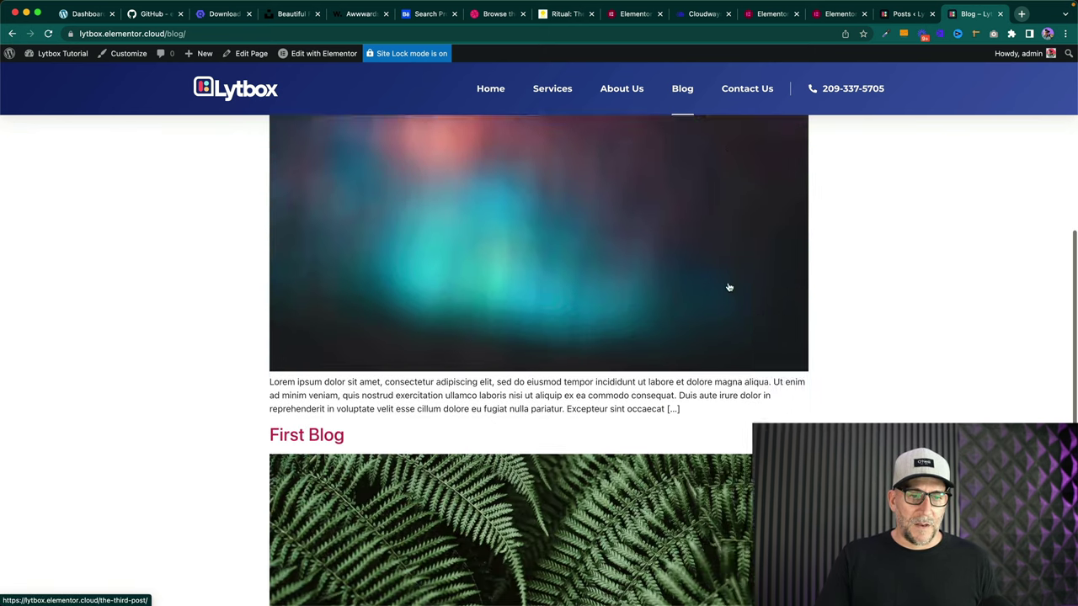
# - Look through the Blog archive page, view The Third Post down to its comment form, and close its browser tab
pyautogui.scroll(-4, 729, 287)
pyautogui.scroll(2, 725, 291)
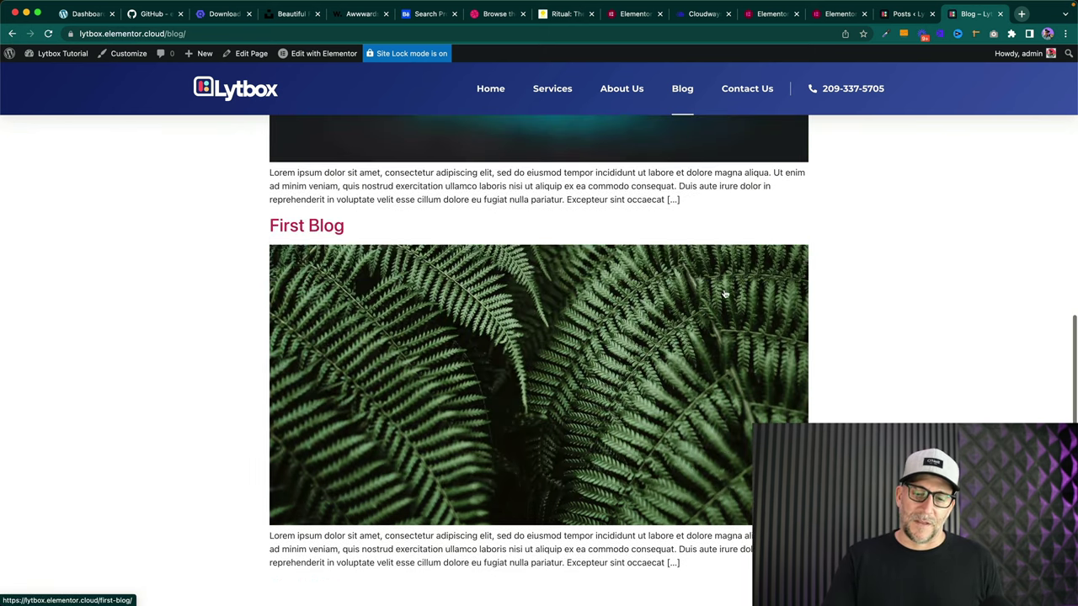
pyautogui.scroll(6, 724, 293)
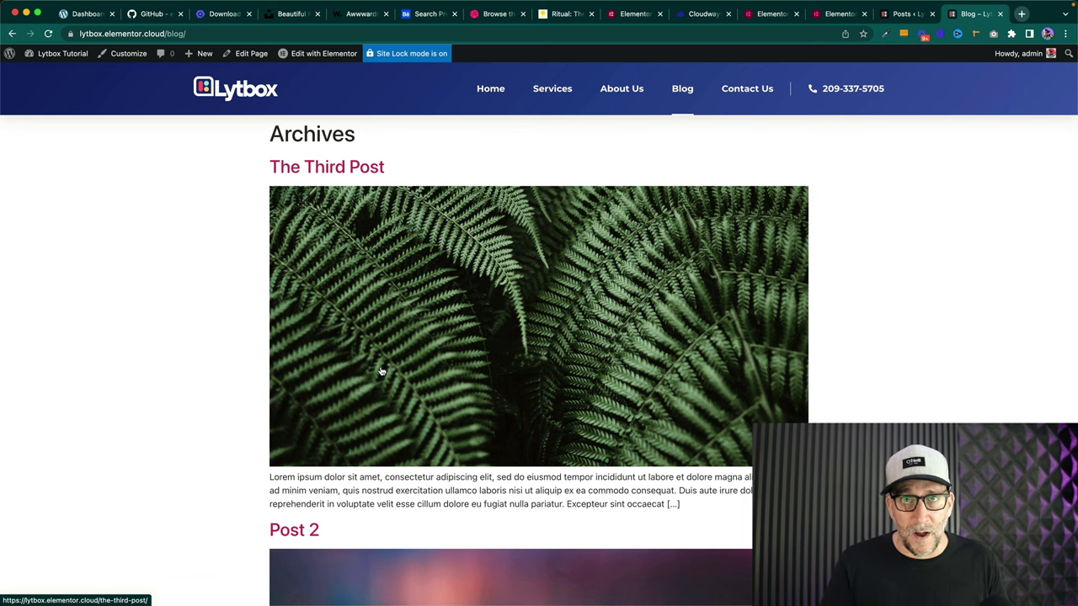
pyautogui.scroll(-3, 390, 366)
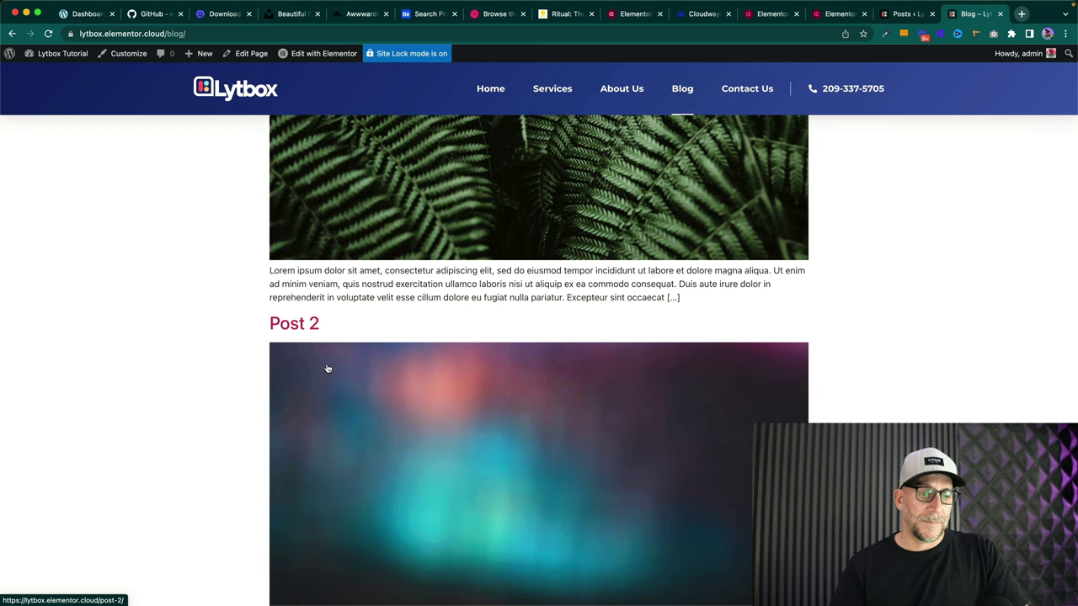
pyautogui.scroll(3, 328, 368)
pyautogui.click(357, 172)
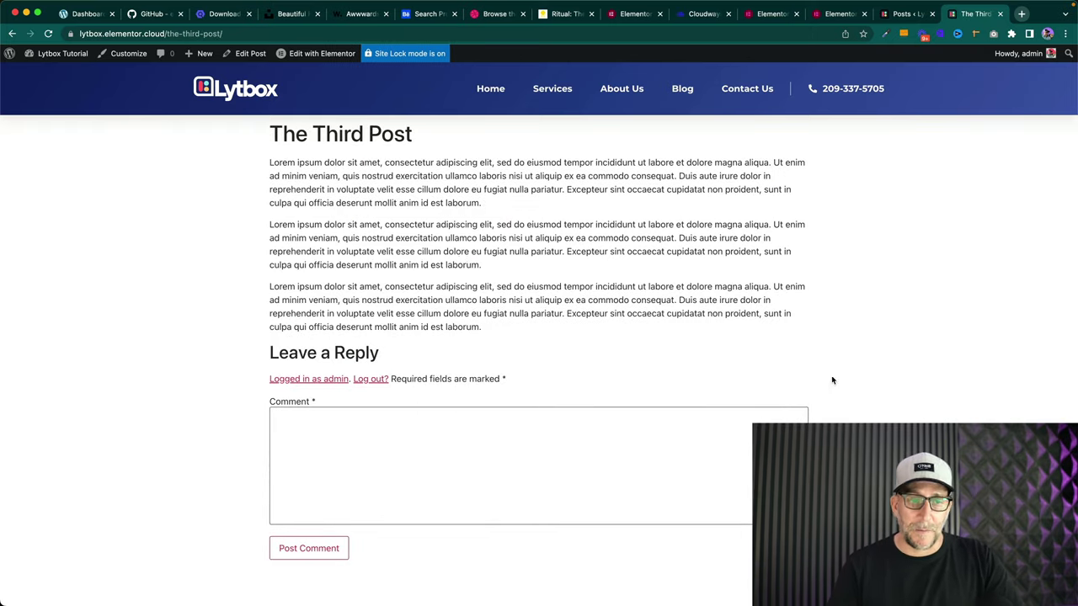
pyautogui.scroll(-3, 776, 408)
pyautogui.scroll(3, 774, 404)
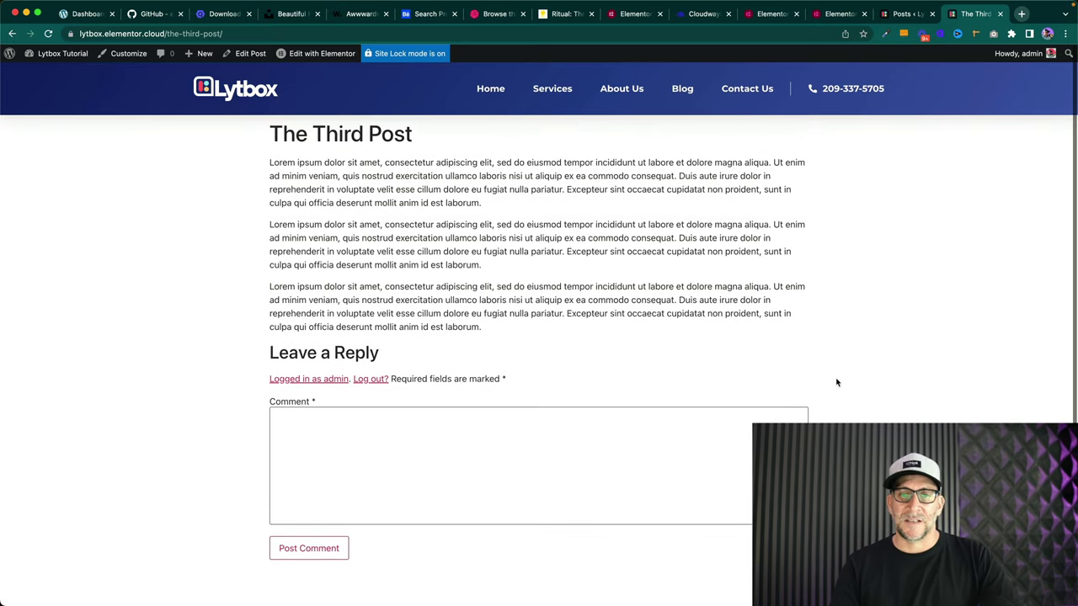
pyautogui.click(1001, 14)
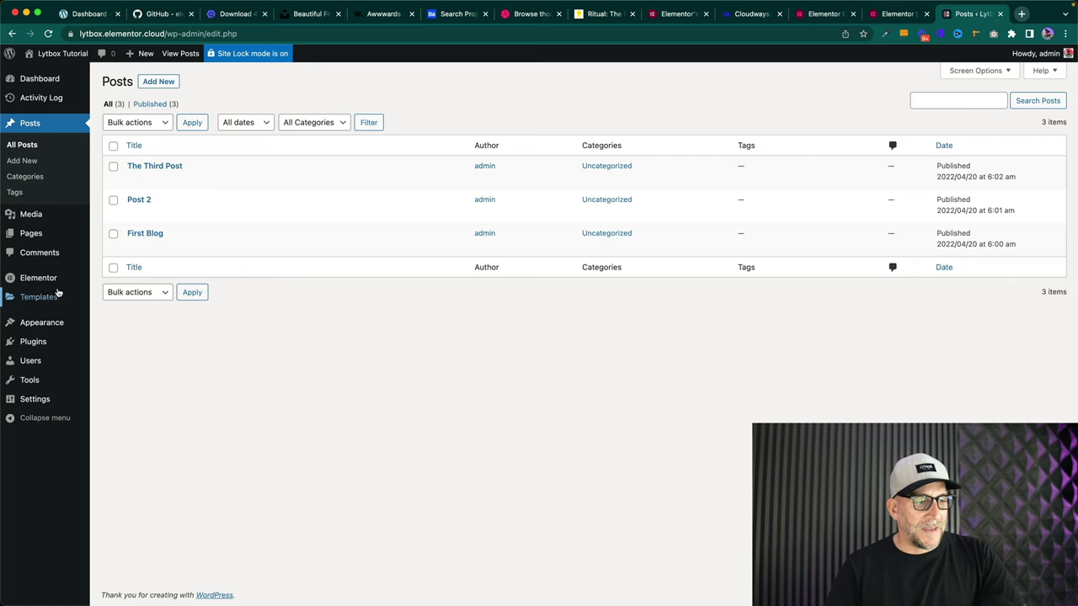
# - Open the Elementor Theme Builder and create a new Archive template
pyautogui.moveTo(38, 296)
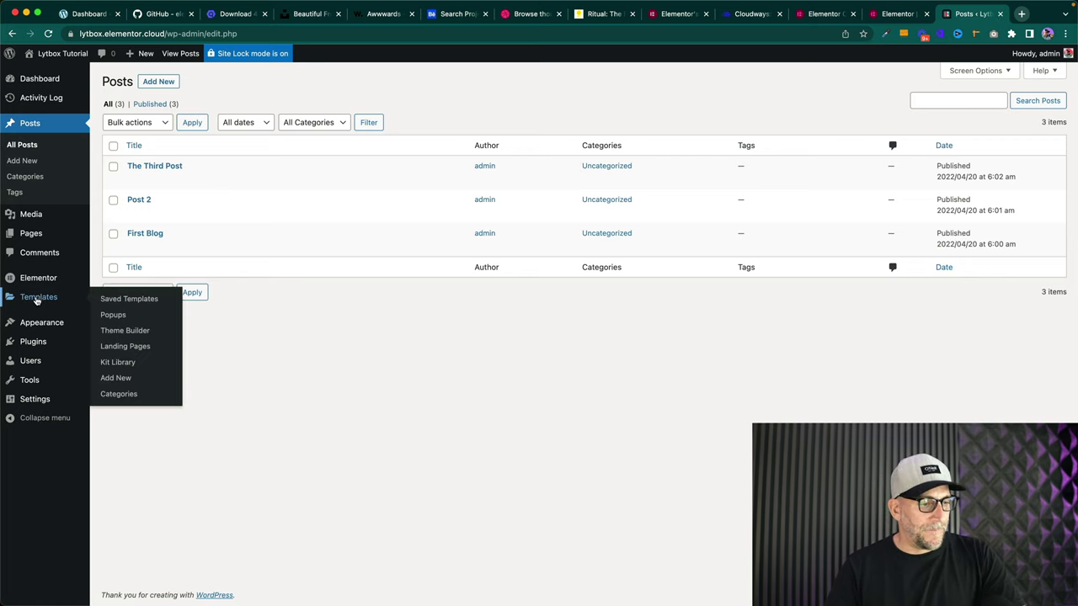
pyautogui.click(140, 335)
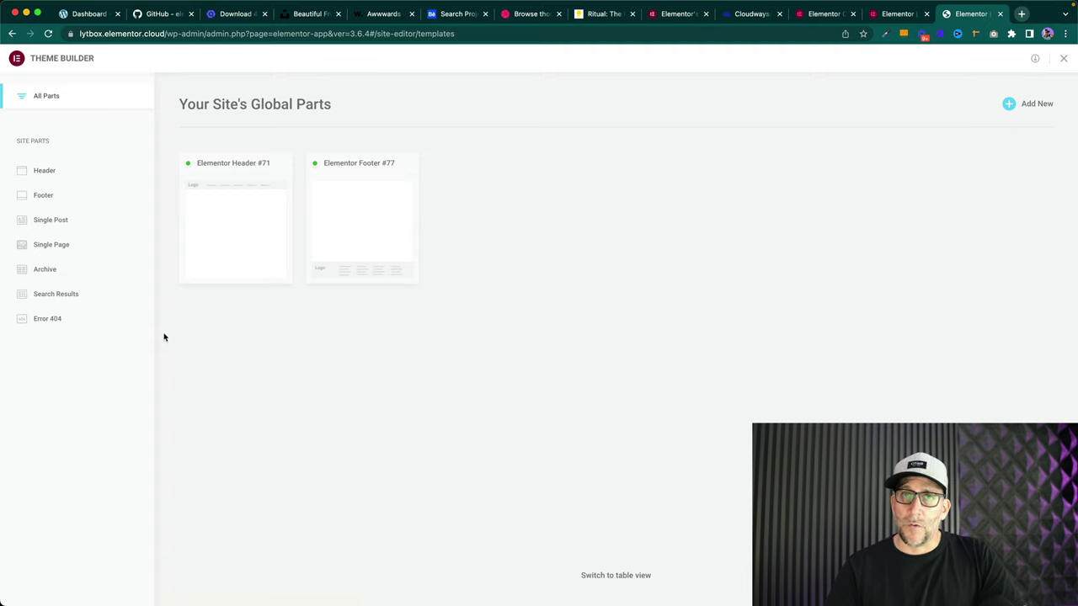
pyautogui.click(49, 272)
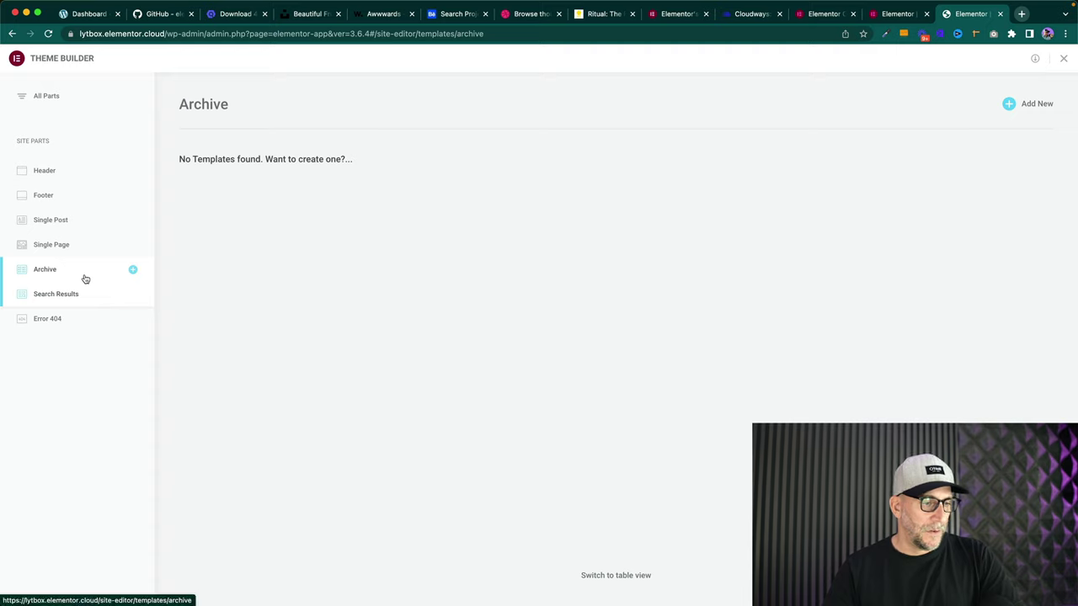
pyautogui.click(133, 271)
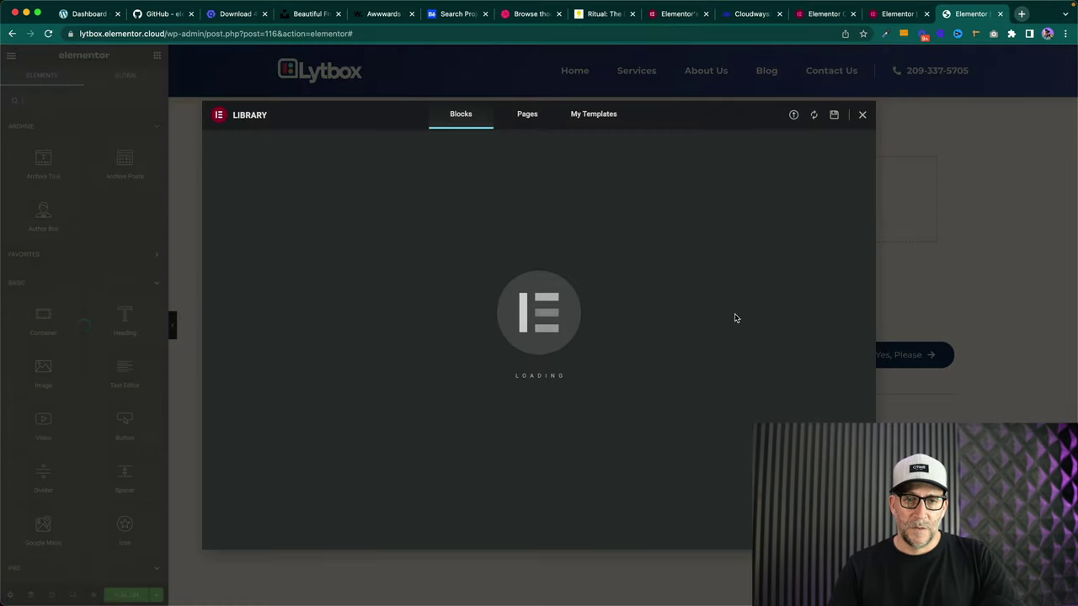
# - Browse the template library's Archive blocks, comparing the plain Archives layouts with the fully designed blog layouts
pyautogui.scroll(-10, 659, 361)
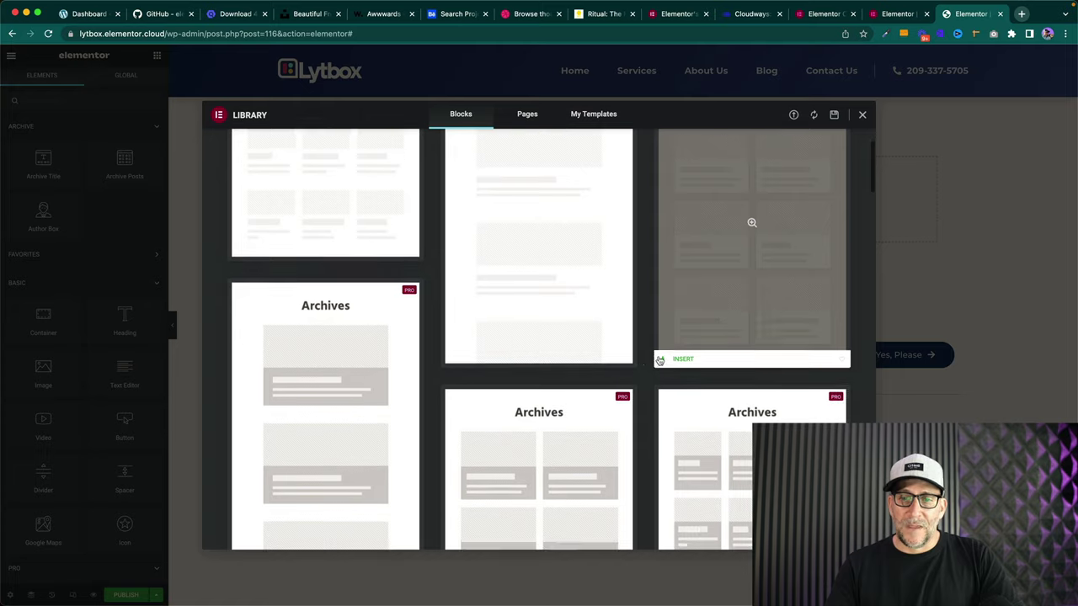
pyautogui.scroll(-3, 645, 365)
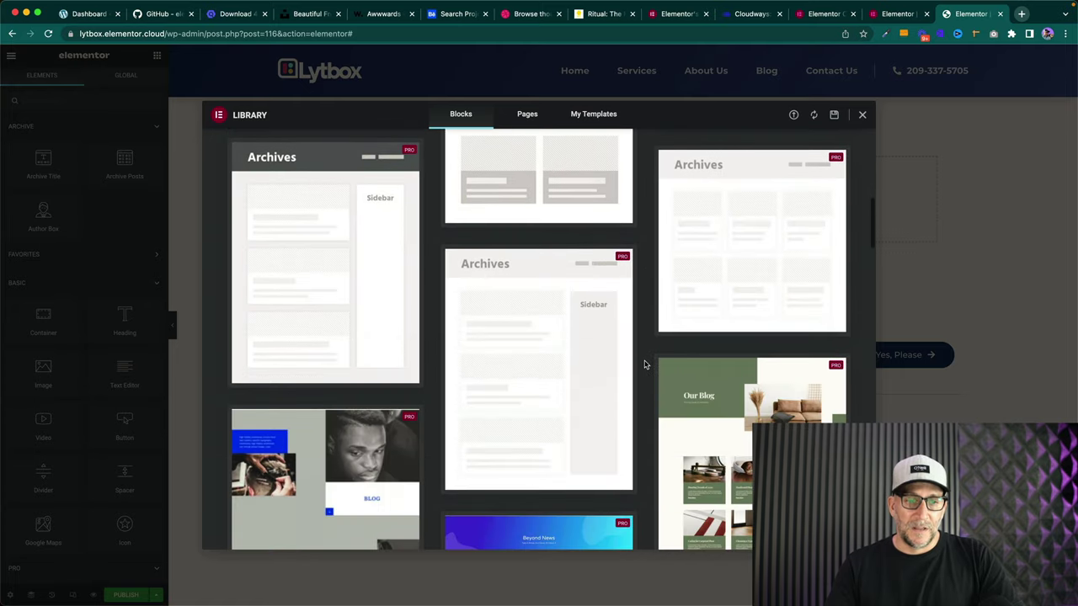
pyautogui.scroll(-3, 645, 360)
pyautogui.scroll(9, 645, 361)
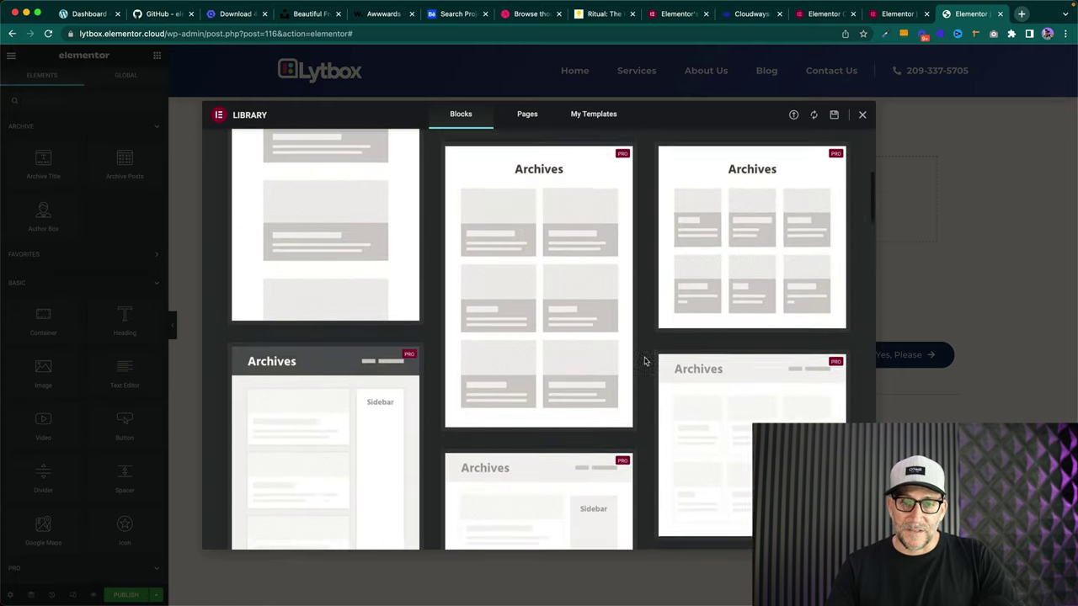
pyautogui.scroll(5, 645, 361)
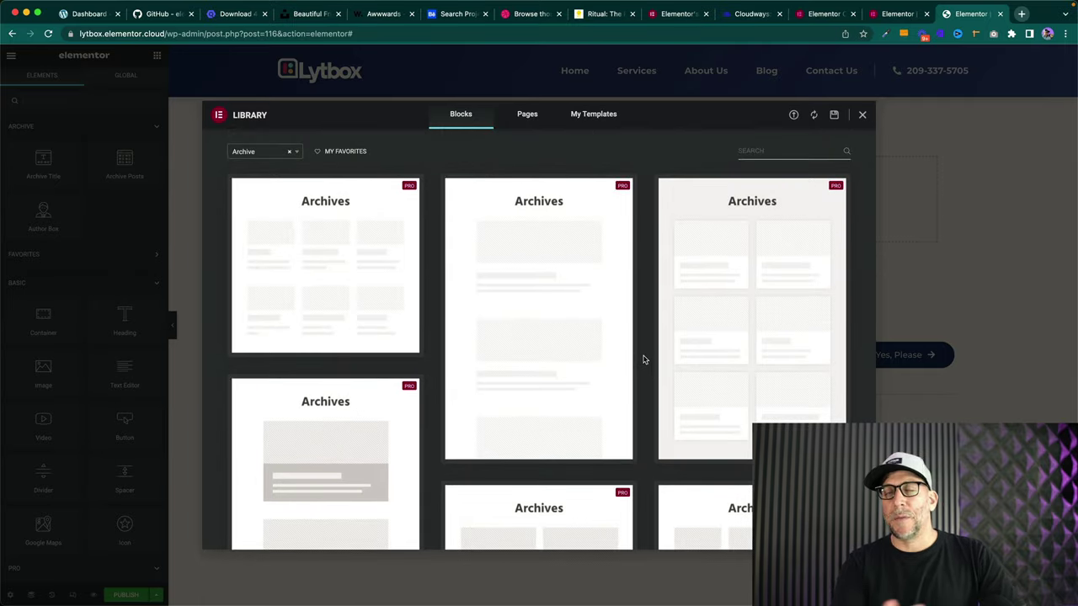
pyautogui.moveTo(533, 293)
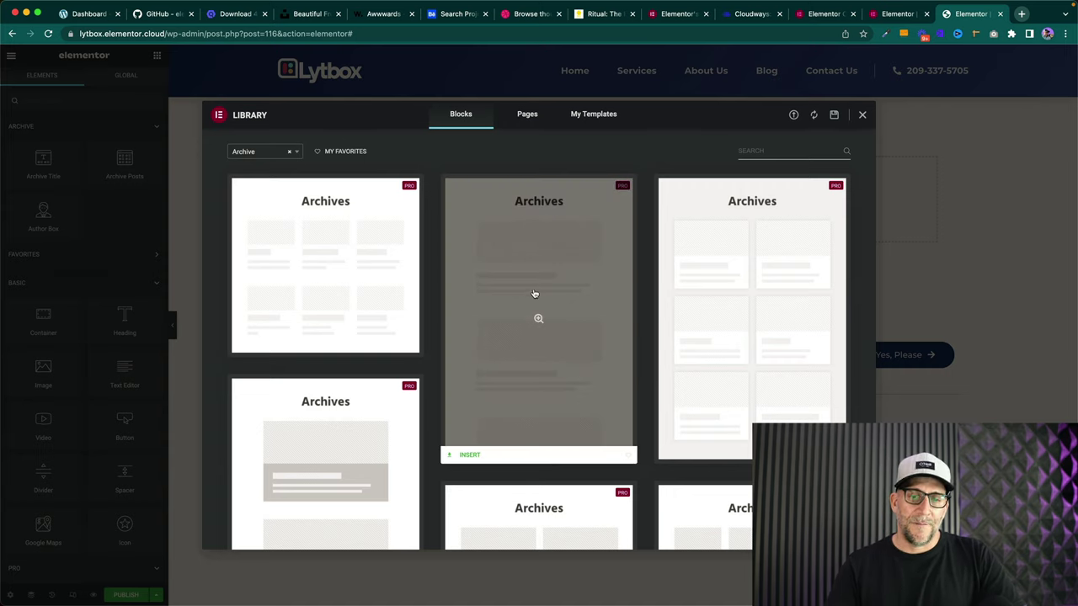
pyautogui.scroll(-2, 633, 380)
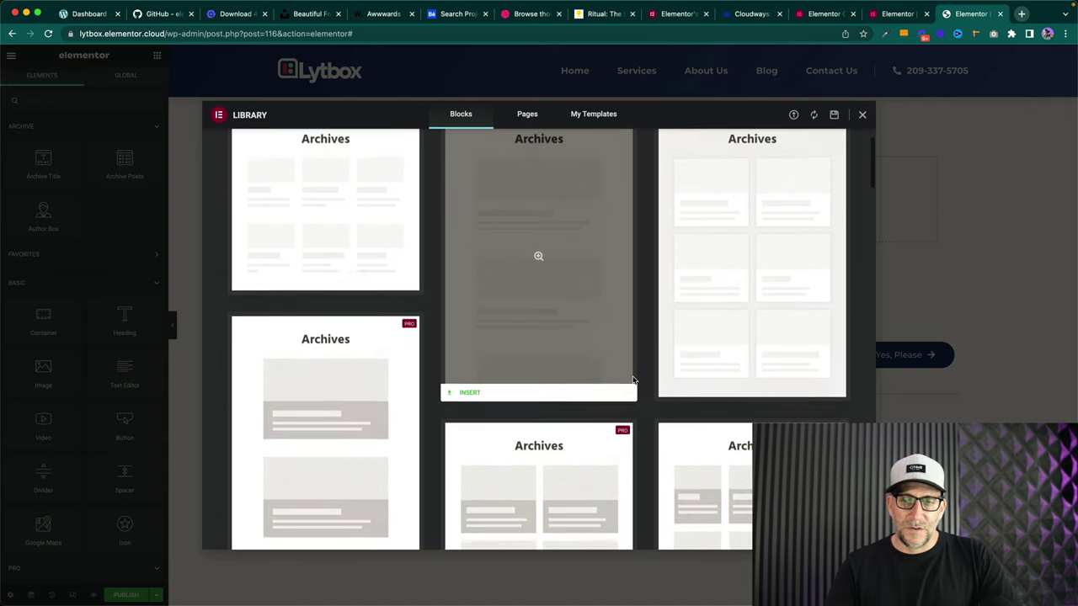
pyautogui.scroll(-2, 633, 381)
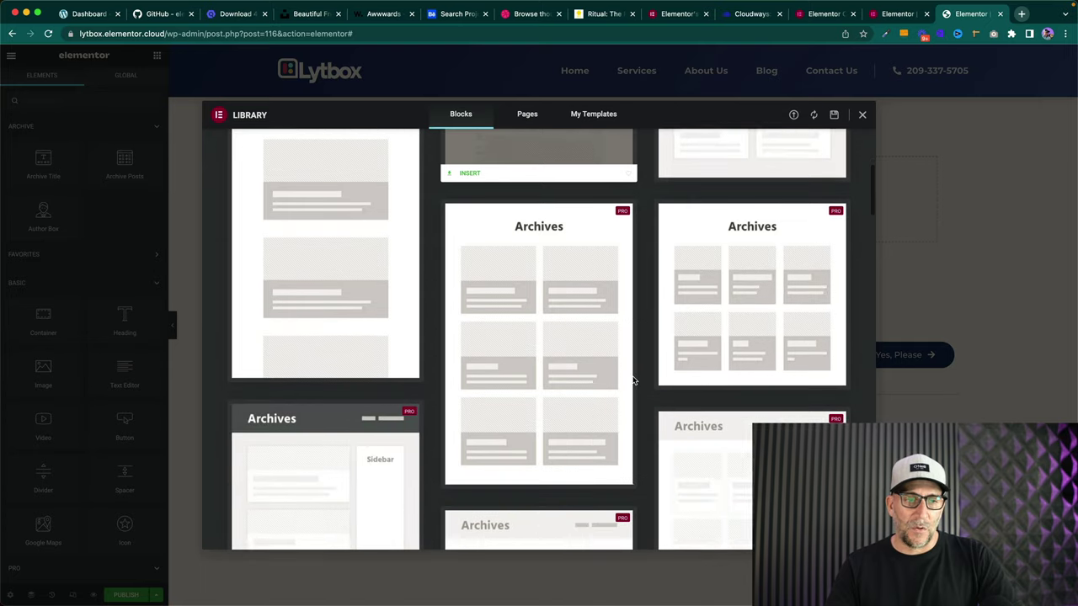
pyautogui.scroll(-2, 633, 380)
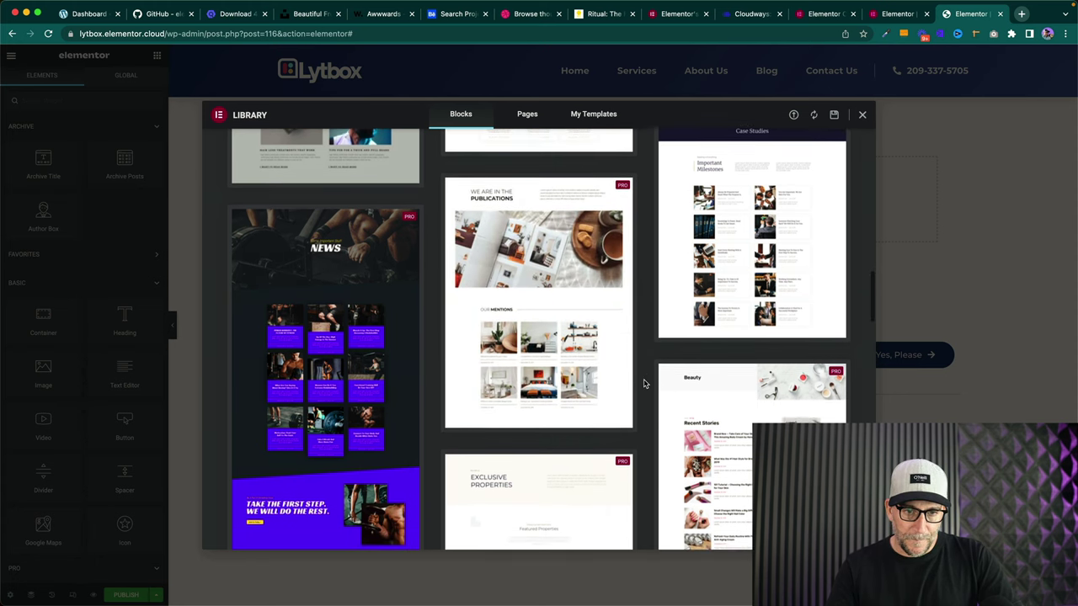
pyautogui.scroll(-8, 643, 384)
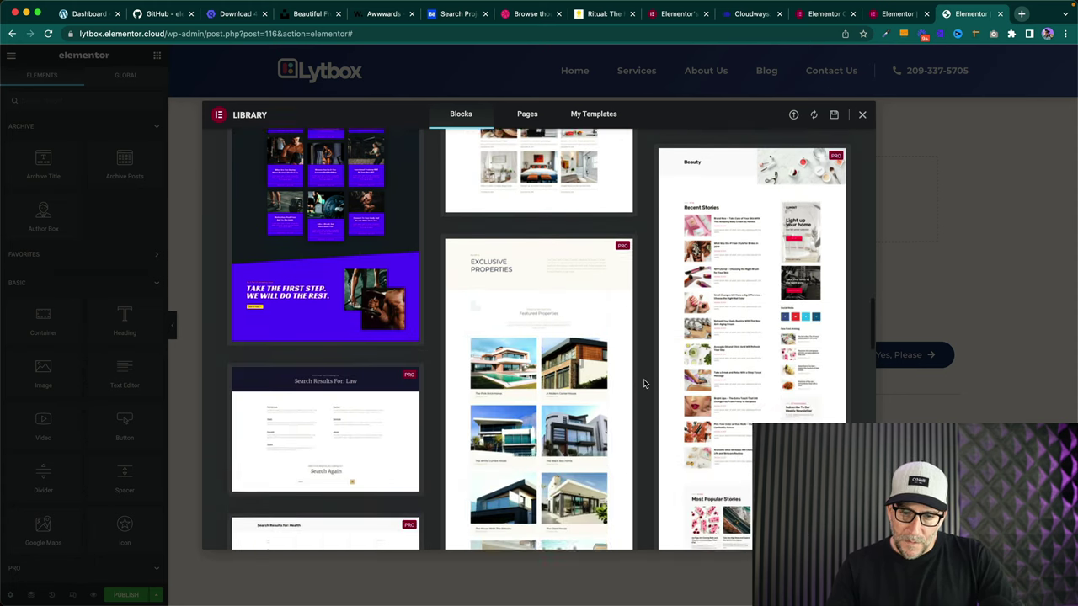
pyautogui.scroll(-12, 643, 384)
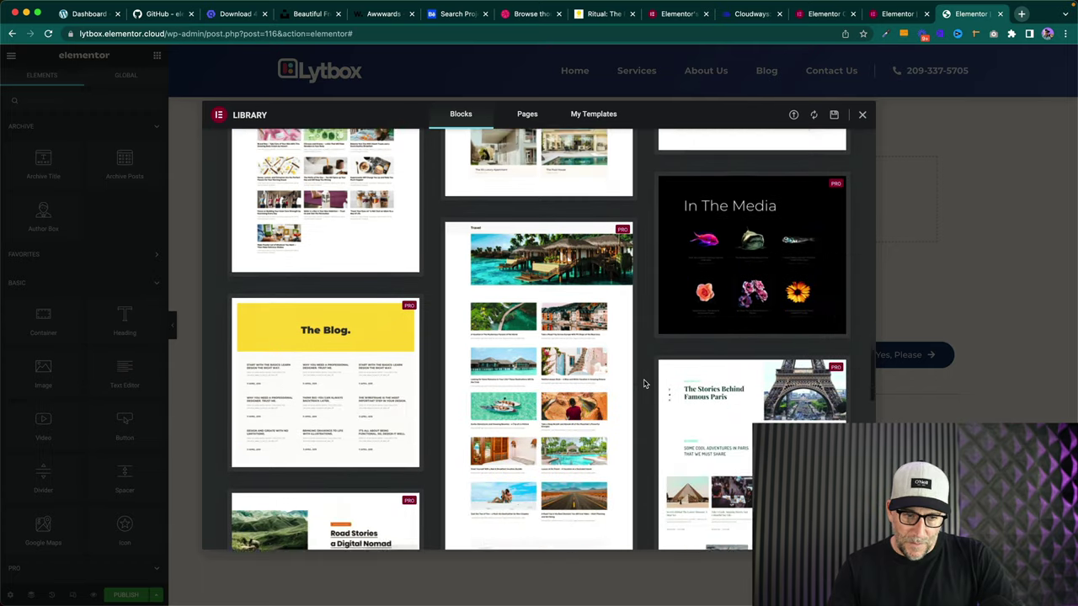
pyautogui.scroll(15, 643, 383)
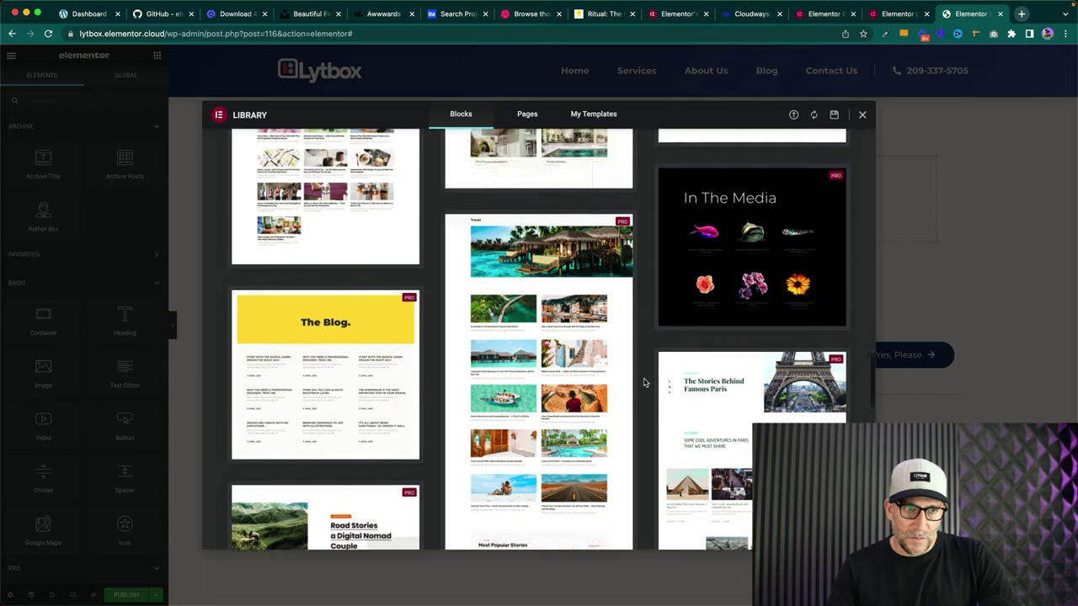
pyautogui.scroll(-15, 643, 383)
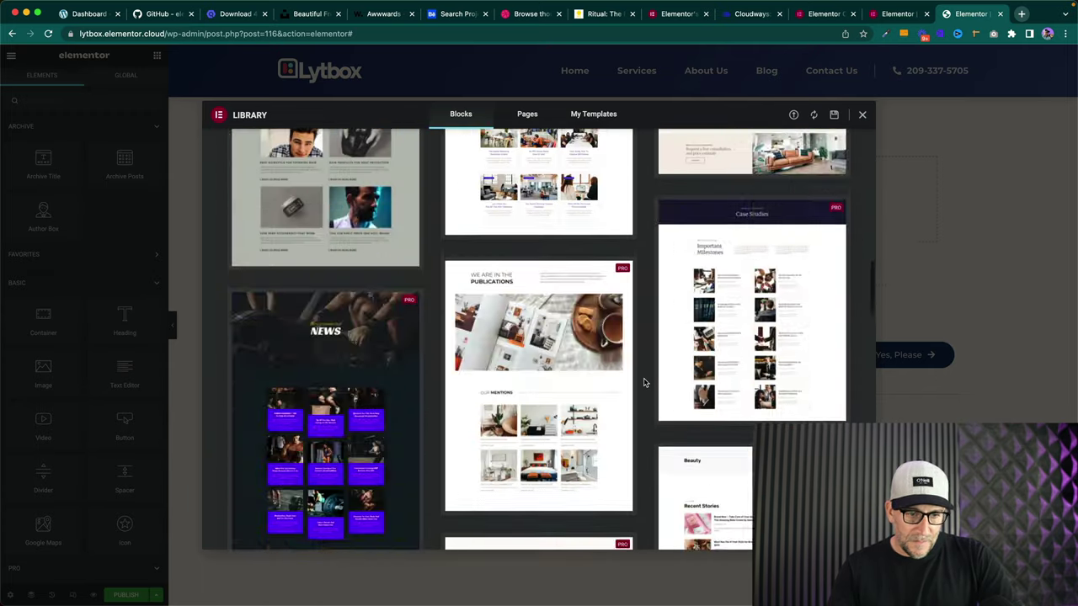
pyautogui.scroll(-15, 643, 383)
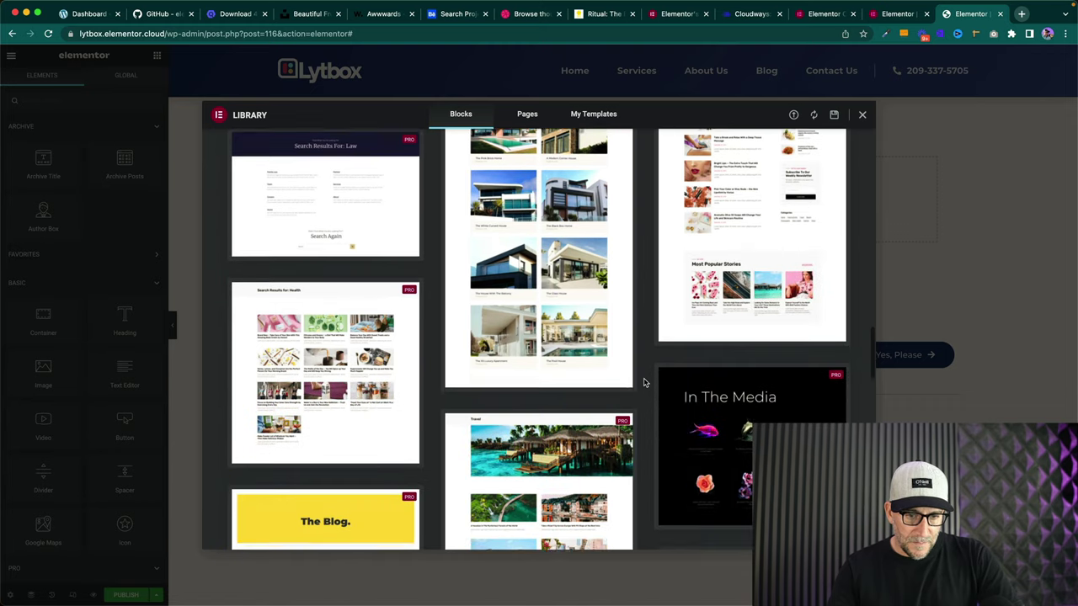
pyautogui.scroll(-10, 643, 383)
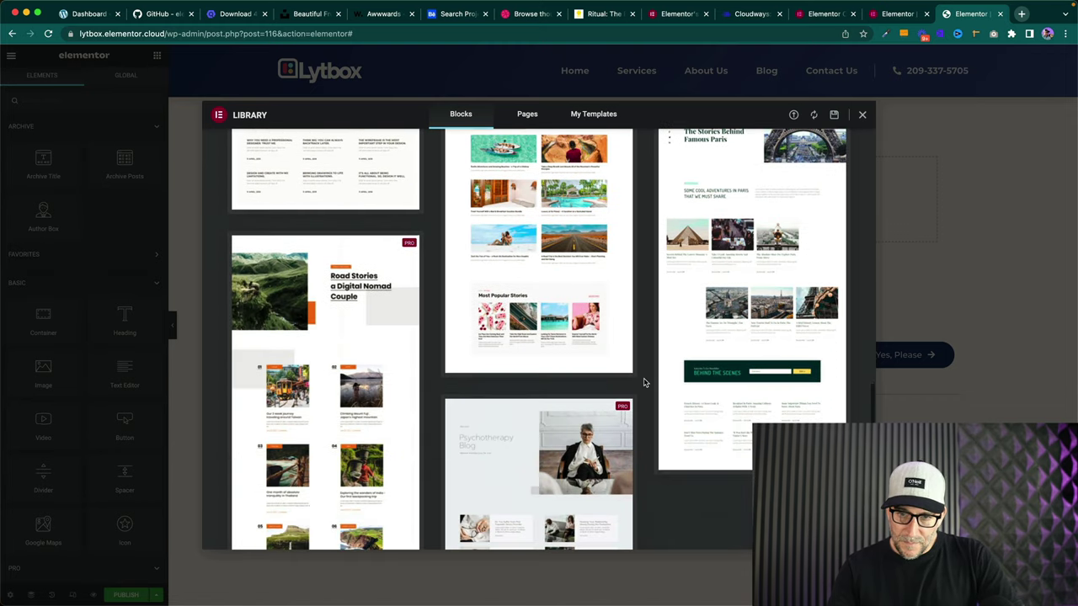
pyautogui.scroll(-10, 643, 383)
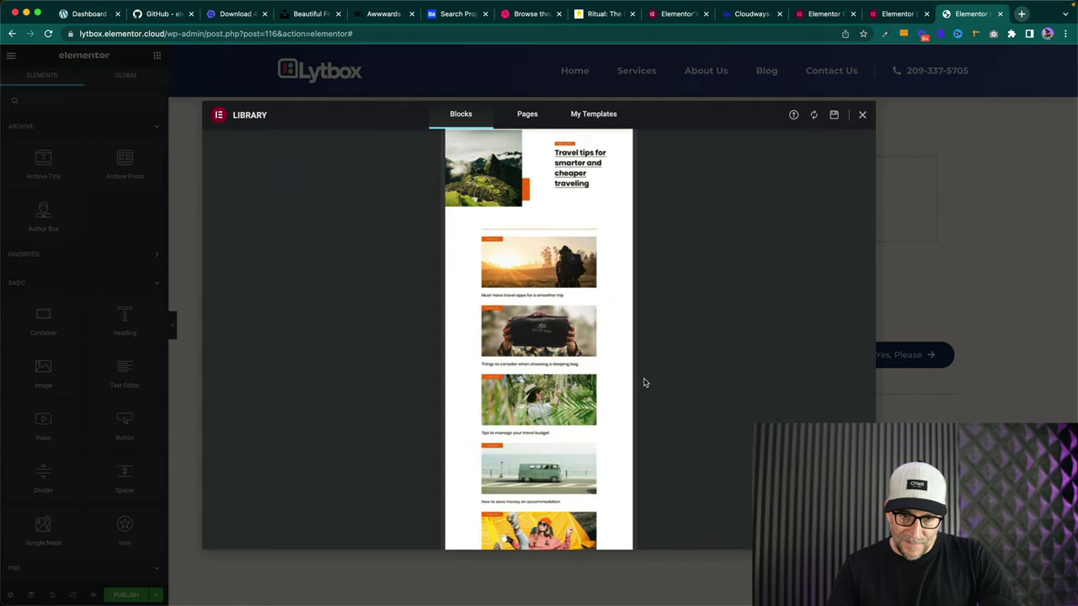
pyautogui.scroll(10, 643, 383)
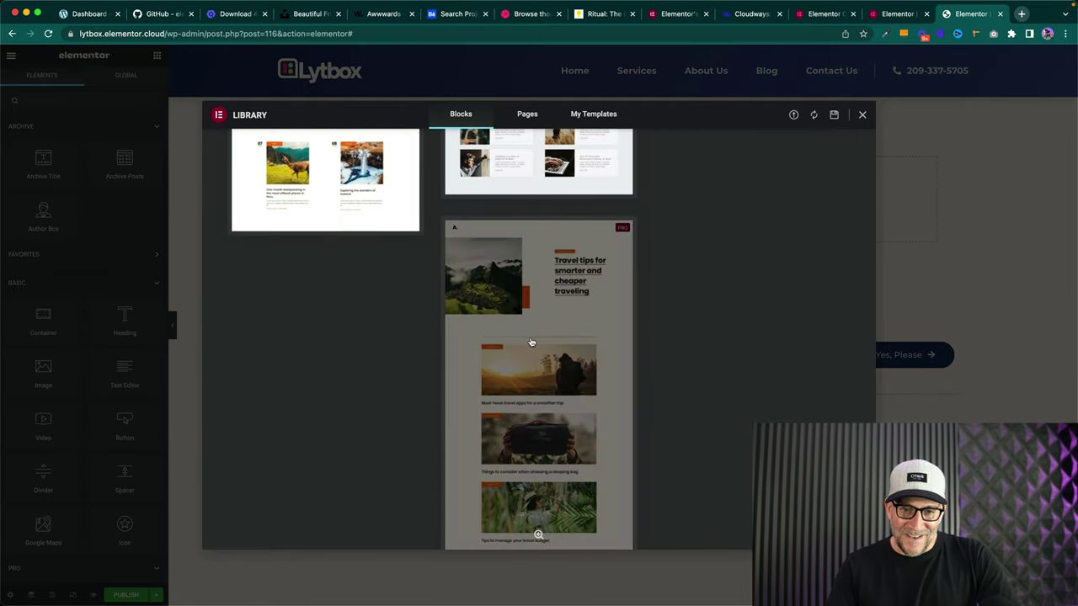
# - Insert the "Travel tips for smarter and cheaper traveling" archive block and apply its settings too
pyautogui.click(537, 335)
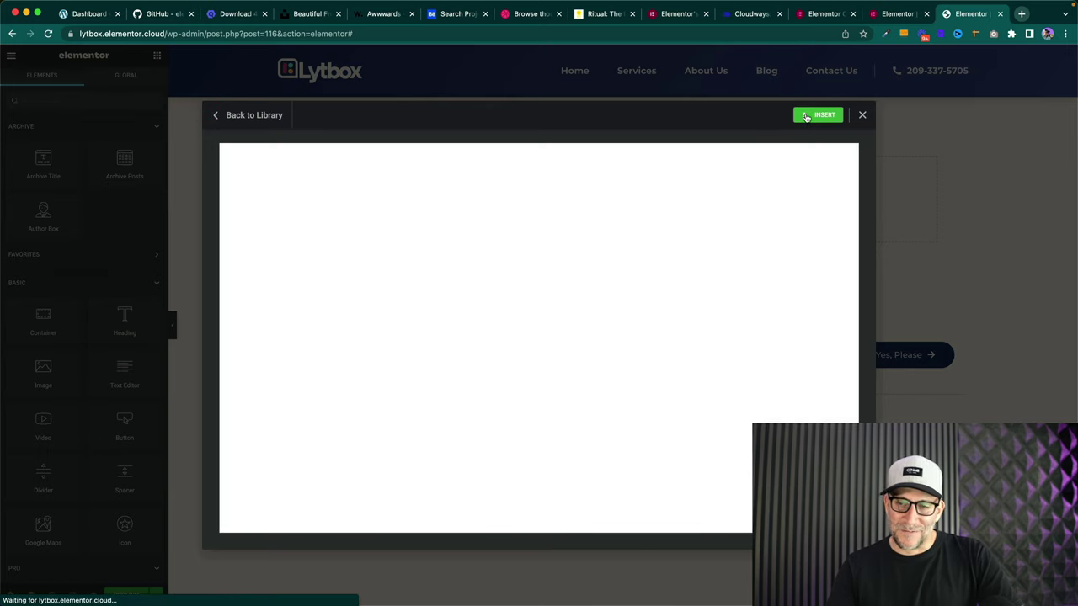
pyautogui.click(806, 117)
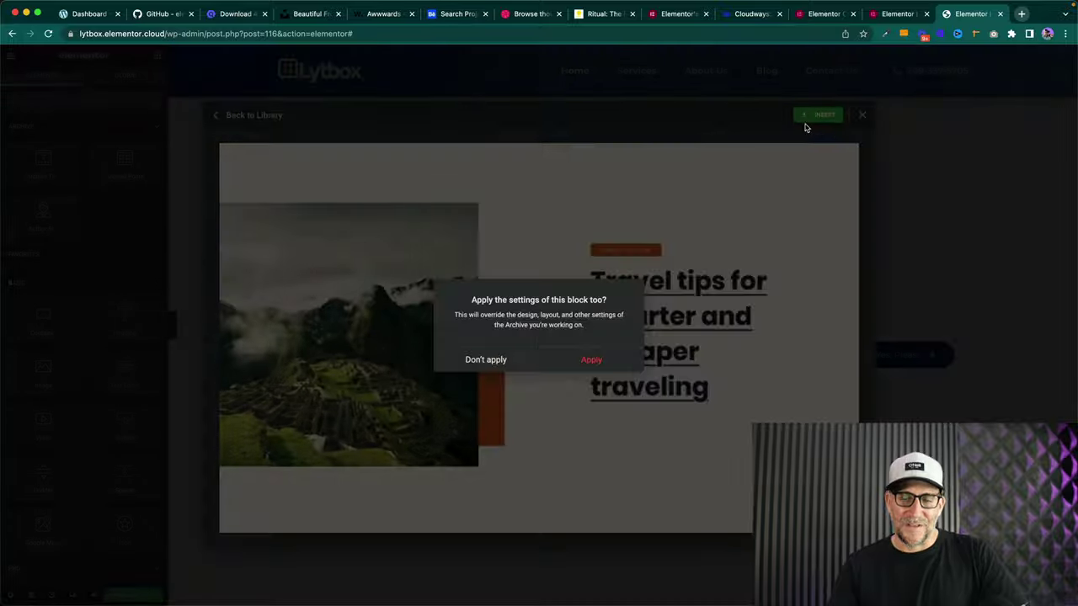
pyautogui.click(592, 361)
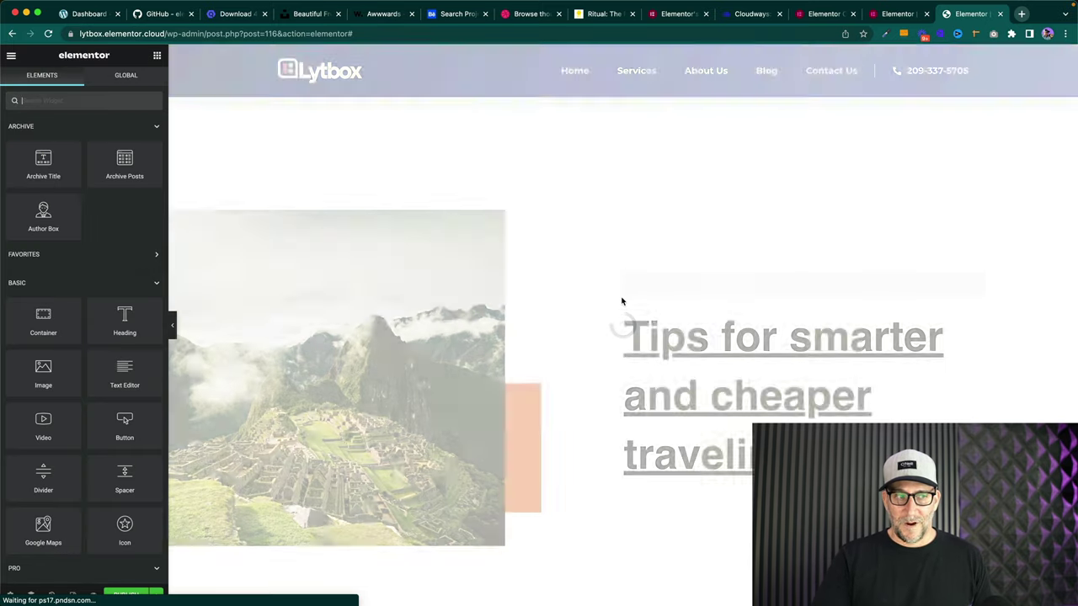
# - Look through the inserted travel layout and delete both its heading section and its post list section
pyautogui.scroll(-10, 539, 367)
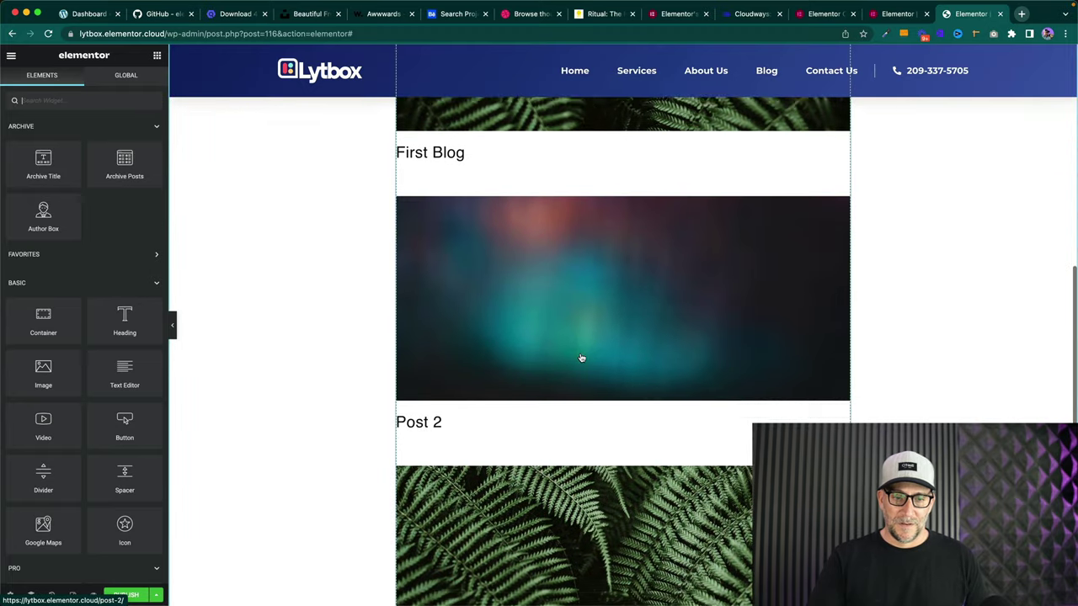
pyautogui.scroll(-5, 581, 358)
pyautogui.scroll(5, 581, 358)
pyautogui.scroll(10, 580, 358)
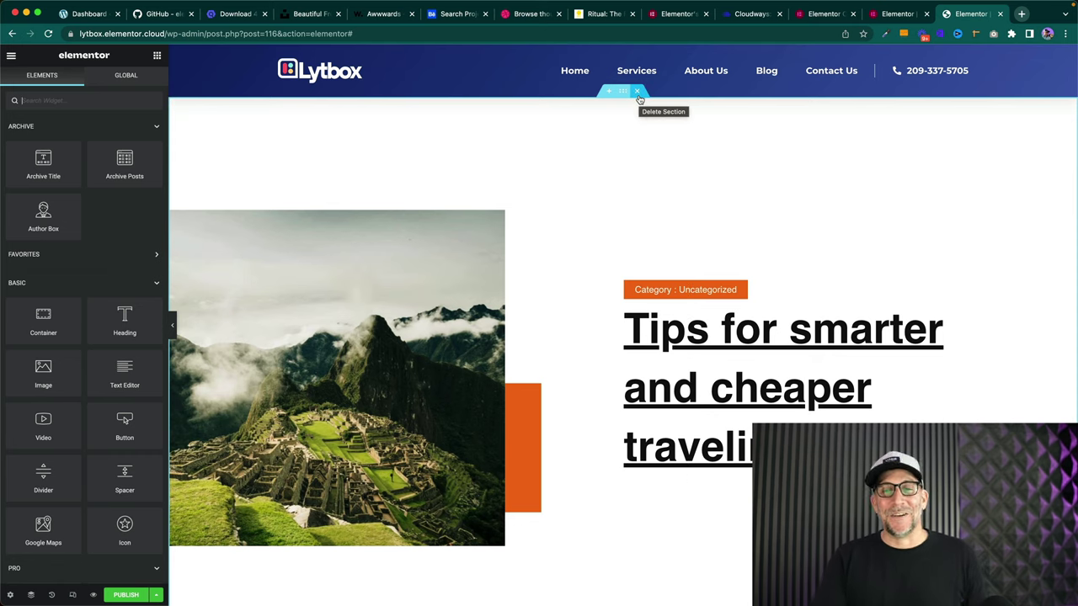
pyautogui.click(637, 92)
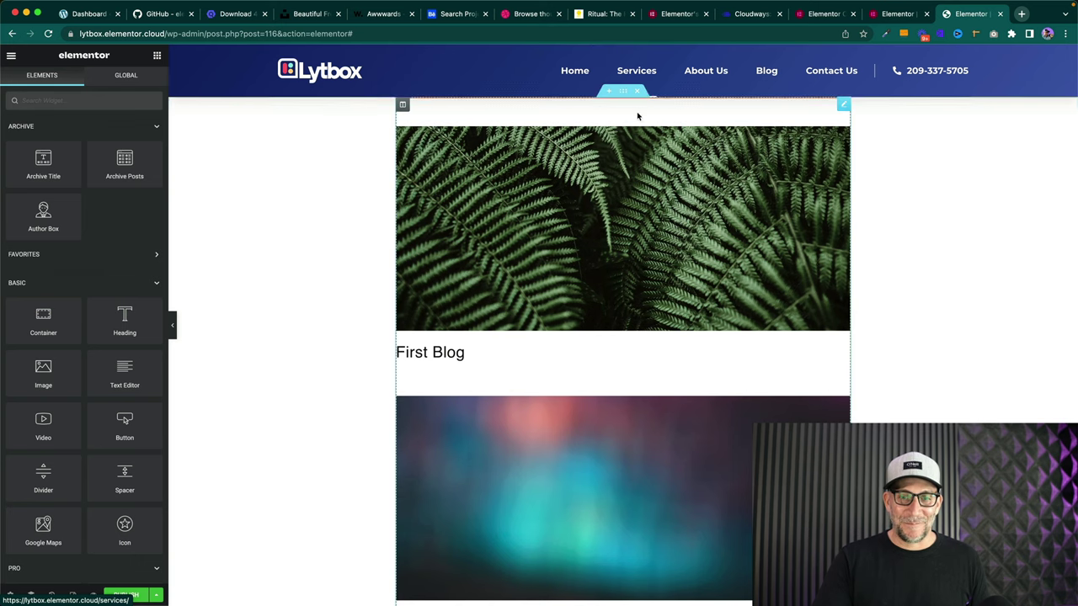
pyautogui.click(637, 93)
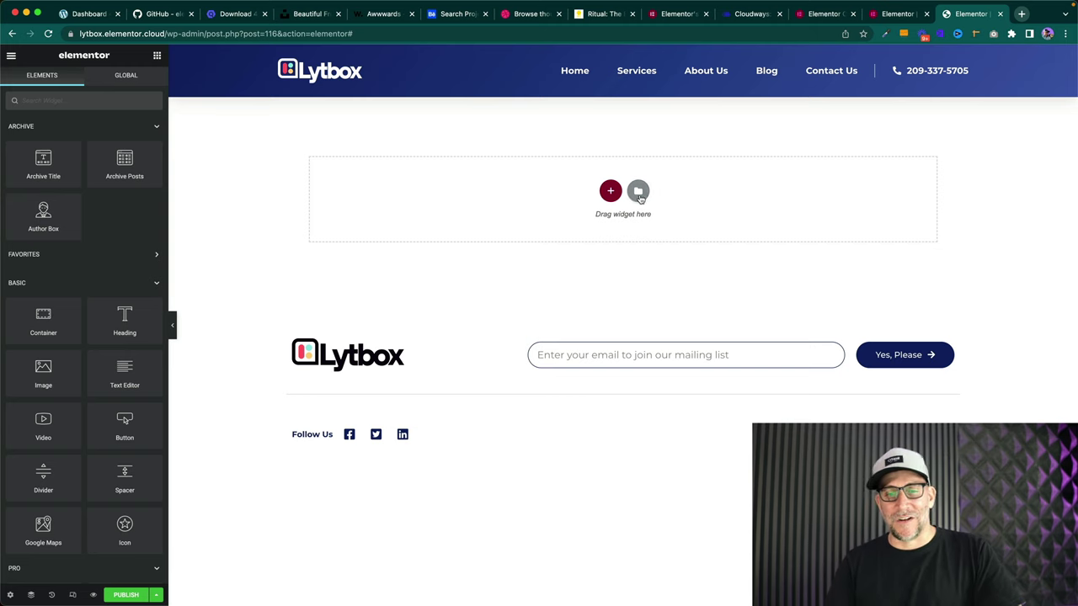
# - Insert the single-column Archives block with large stacked post images from the template library and look through its layout
pyautogui.click(638, 192)
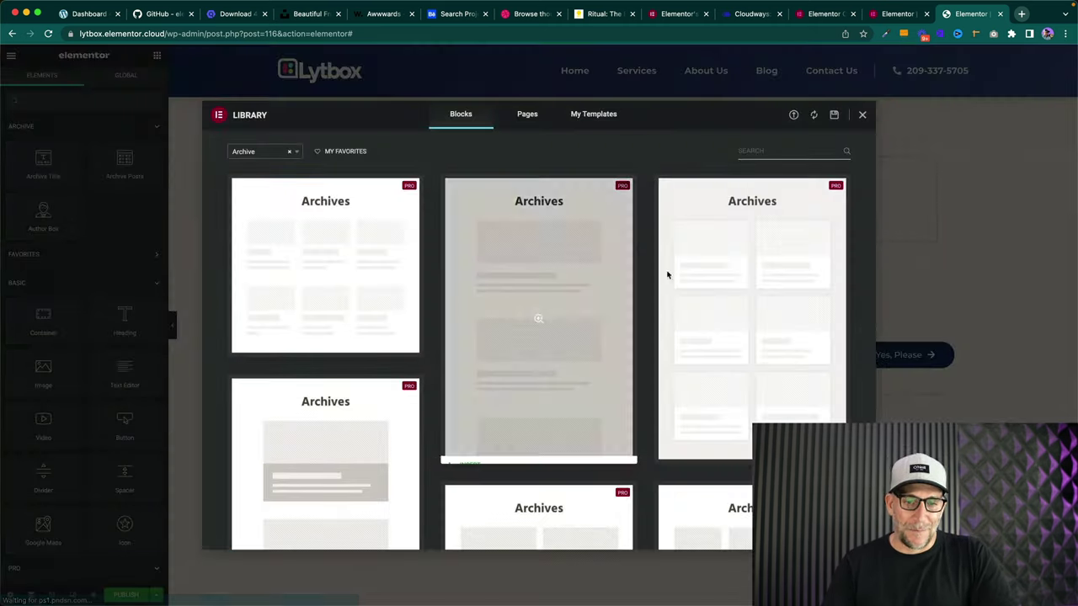
pyautogui.scroll(-2, 649, 402)
pyautogui.scroll(1, 649, 397)
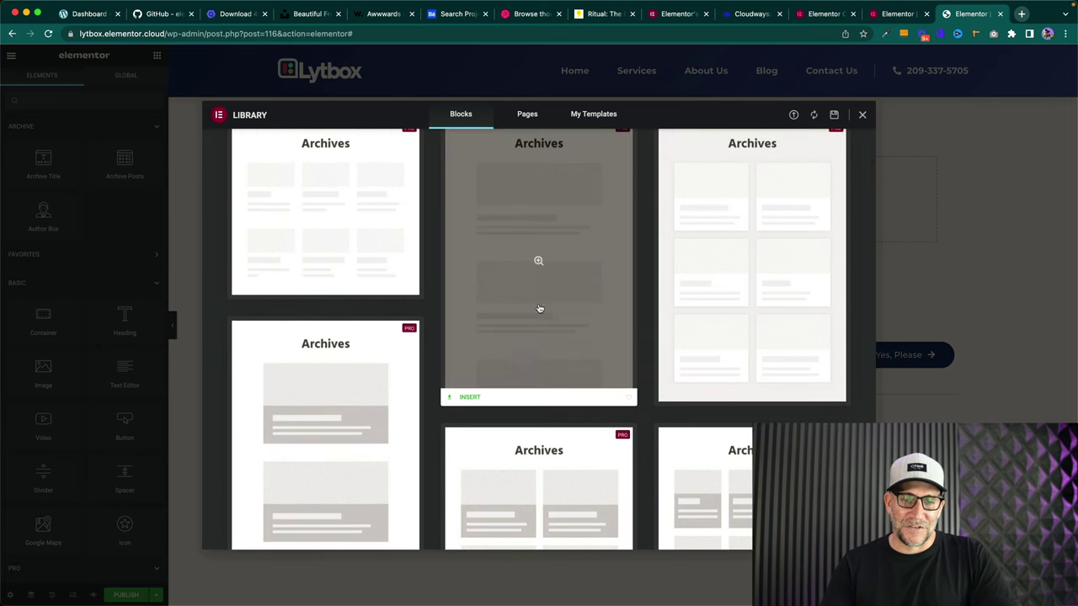
pyautogui.click(468, 399)
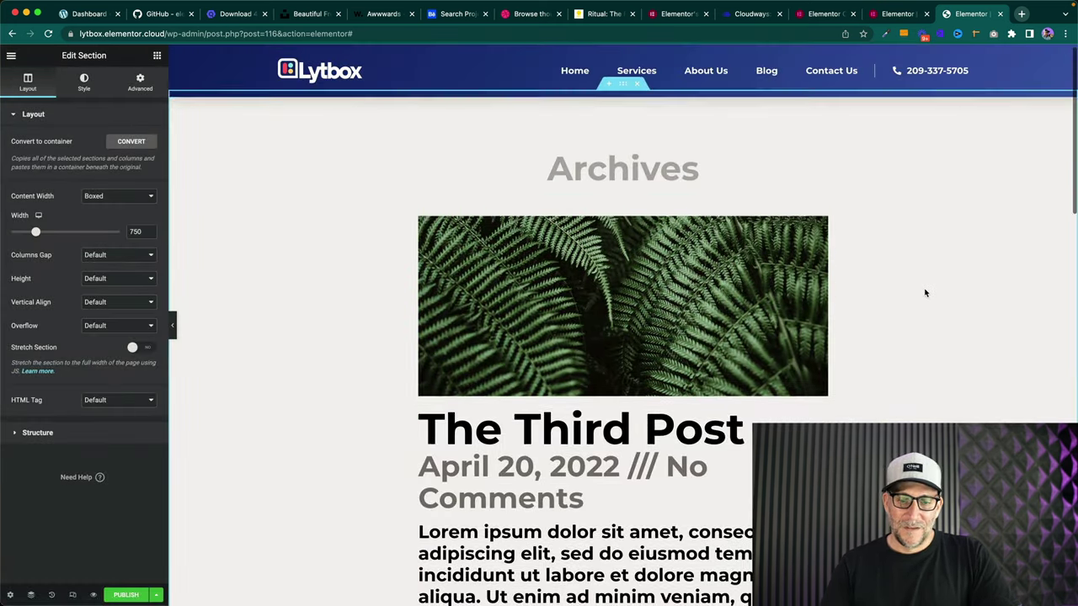
pyautogui.scroll(-3, 924, 291)
pyautogui.scroll(-4, 923, 291)
pyautogui.scroll(4, 872, 289)
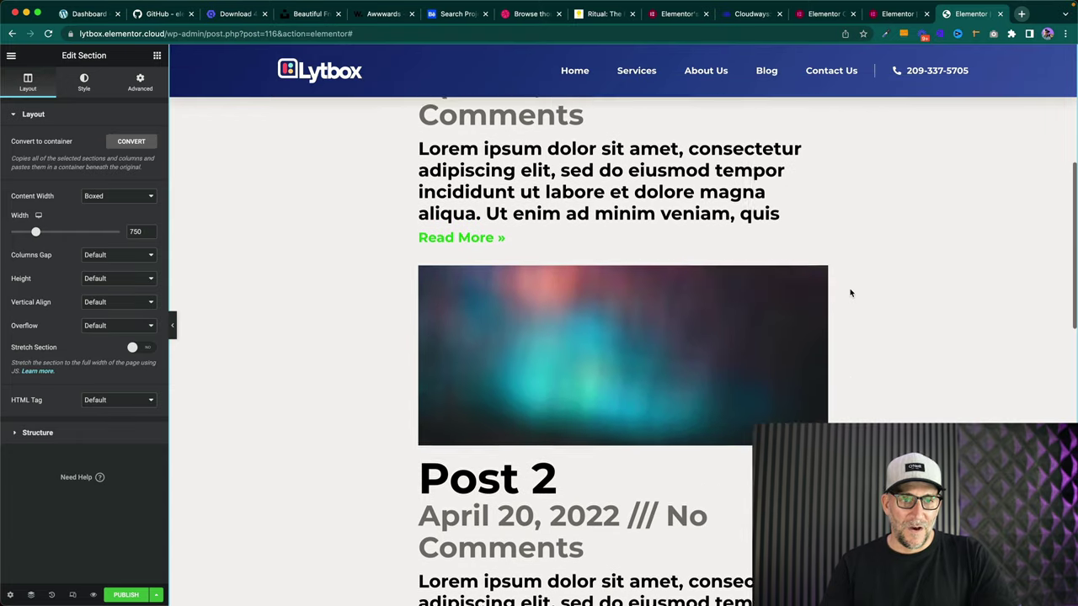
pyautogui.scroll(3, 867, 231)
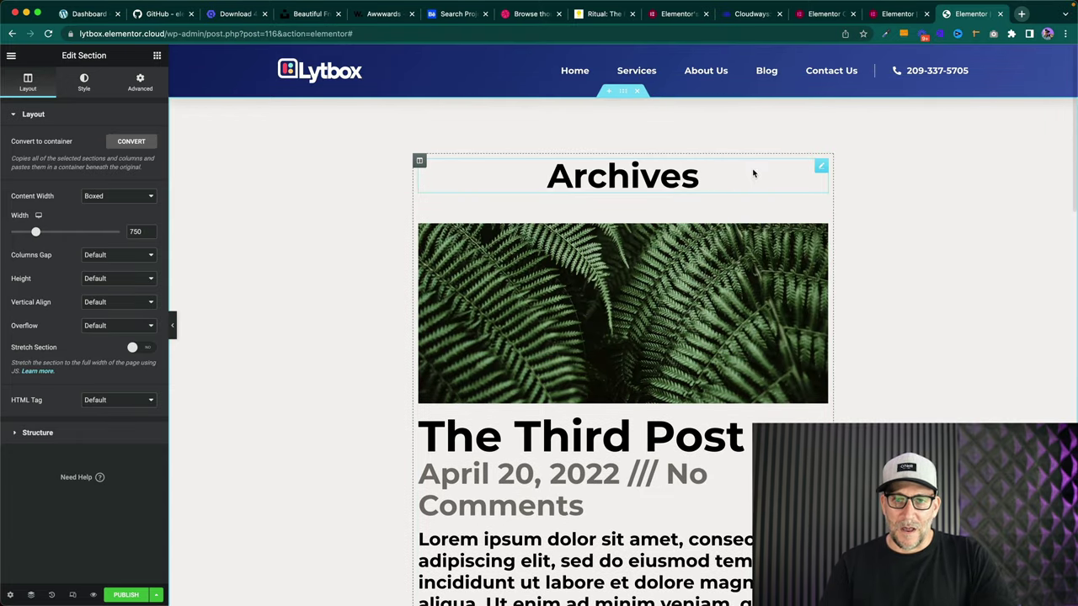
# - Style the Archives title with the global Bluberry Blue color and the Large global title font
pyautogui.click(824, 168)
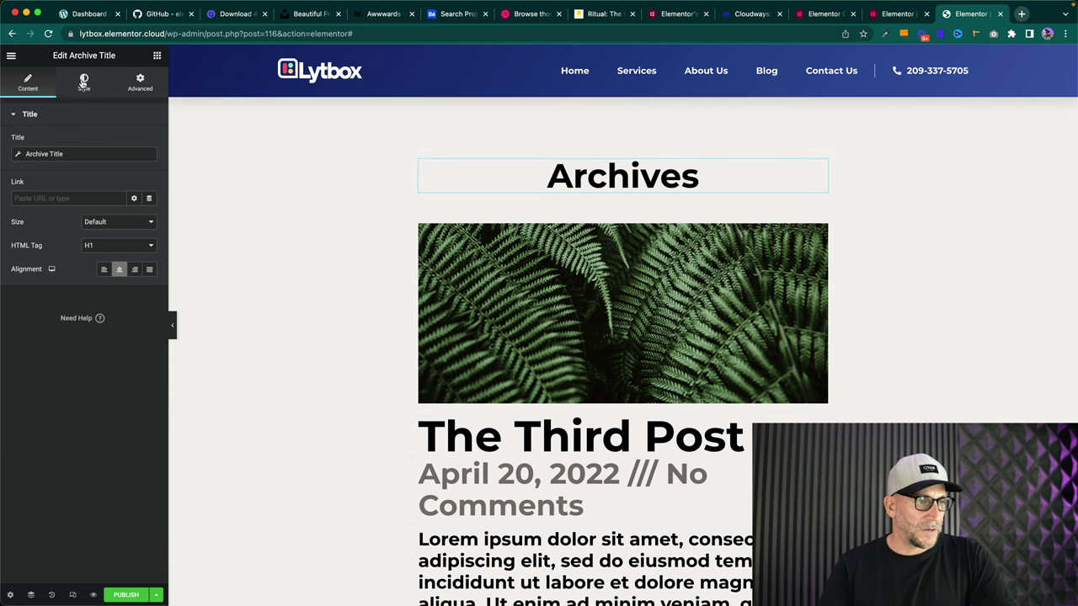
pyautogui.click(84, 82)
pyautogui.click(134, 142)
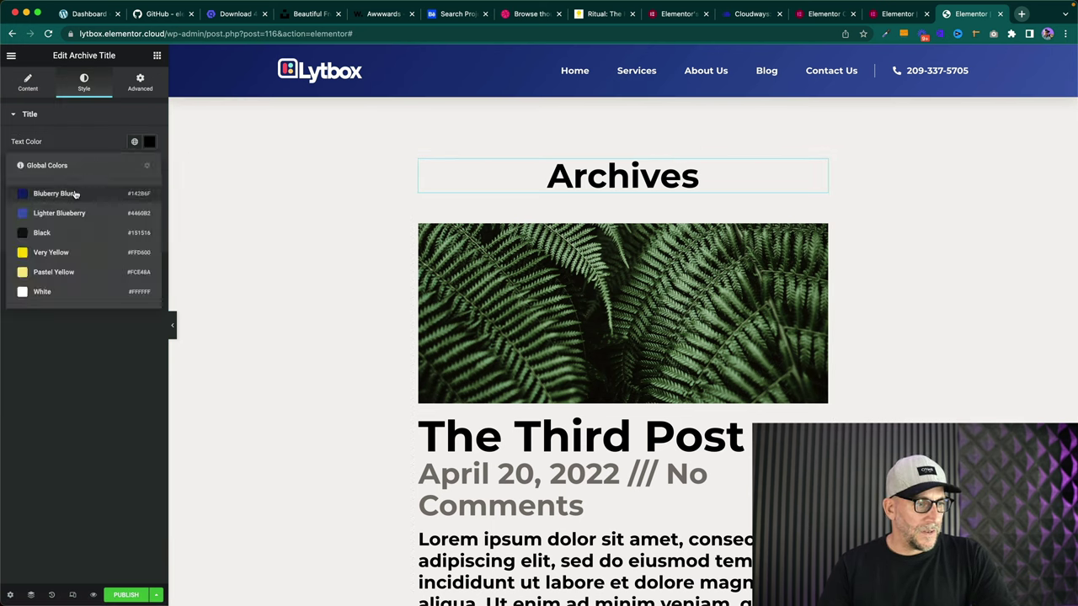
pyautogui.click(74, 193)
pyautogui.click(134, 165)
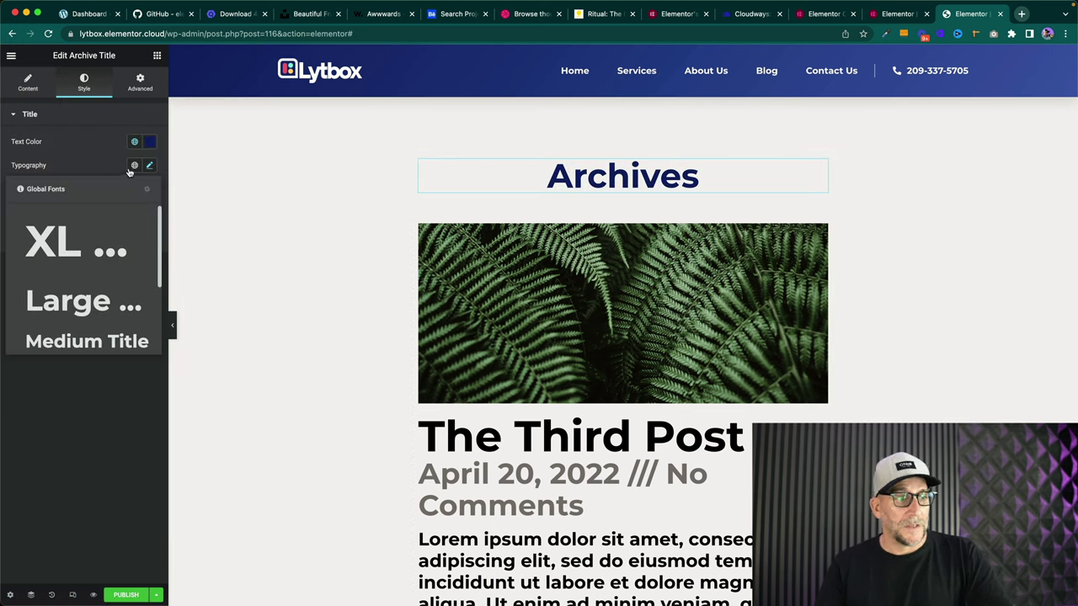
pyautogui.scroll(-5, 88, 251)
pyautogui.scroll(4, 78, 263)
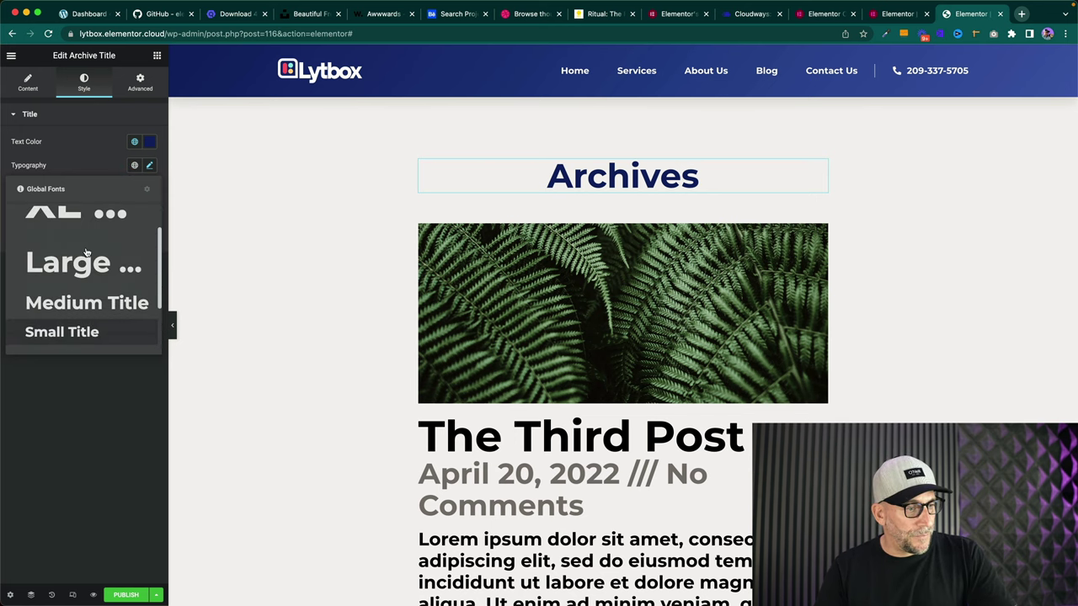
pyautogui.click(76, 263)
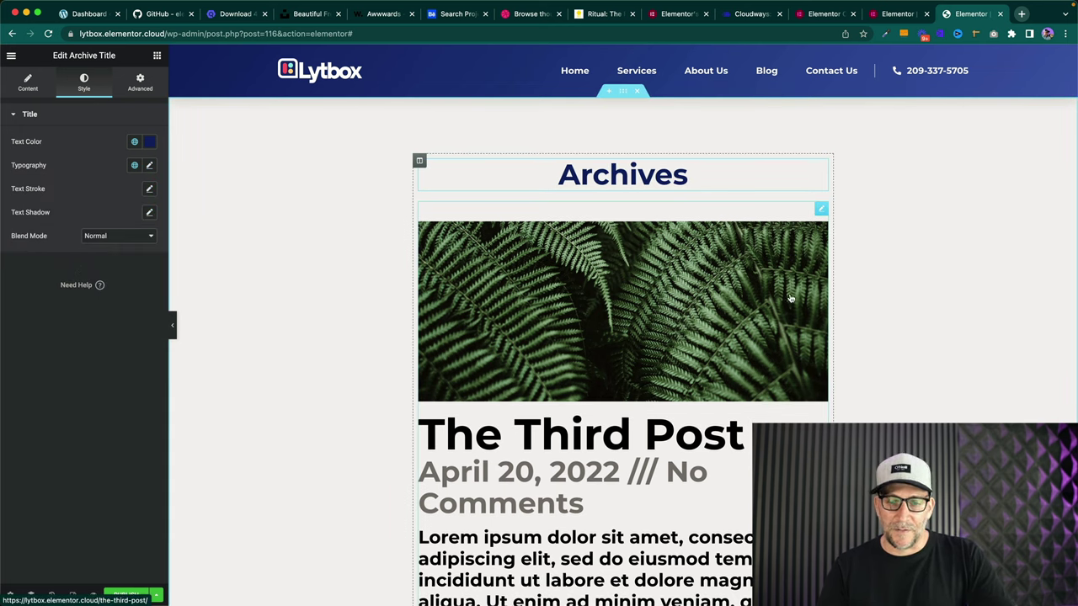
# - Look through the post list beneath the title and open the Archive Posts widget for editing
pyautogui.scroll(-10, 697, 313)
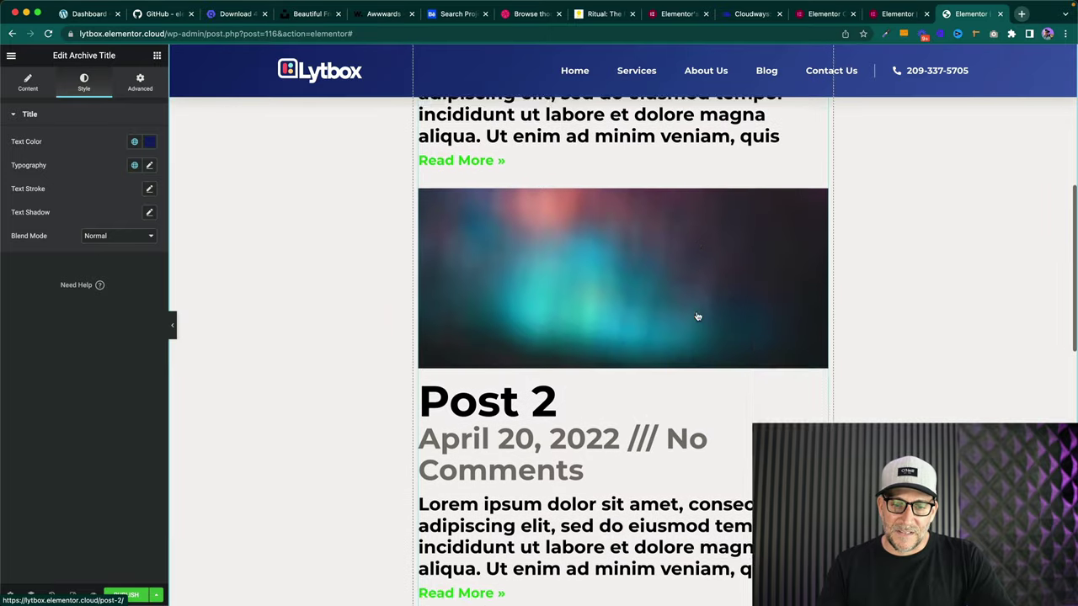
pyautogui.scroll(10, 698, 315)
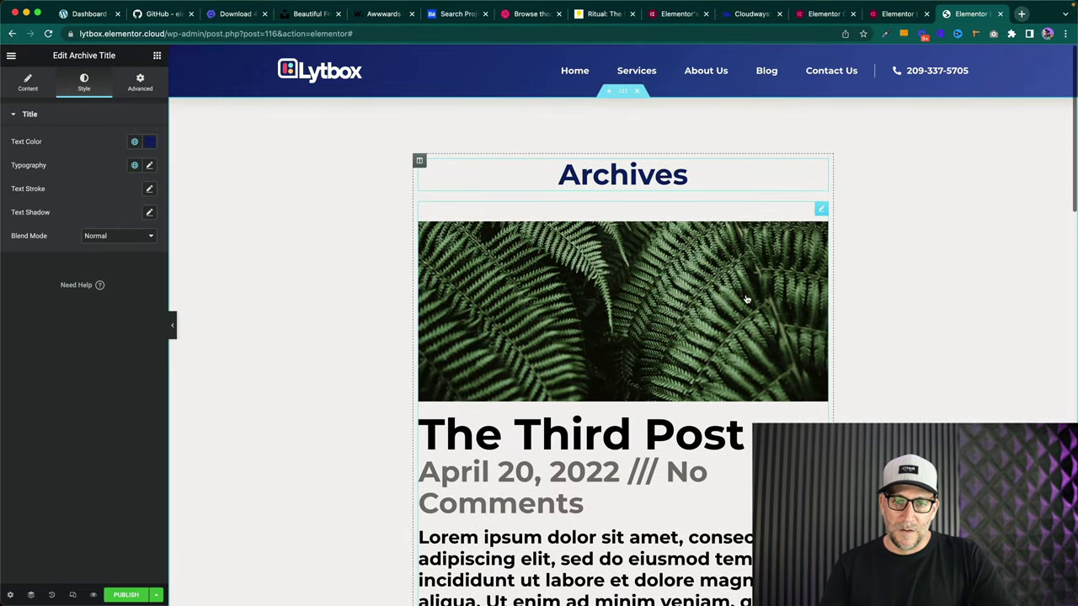
pyautogui.click(822, 209)
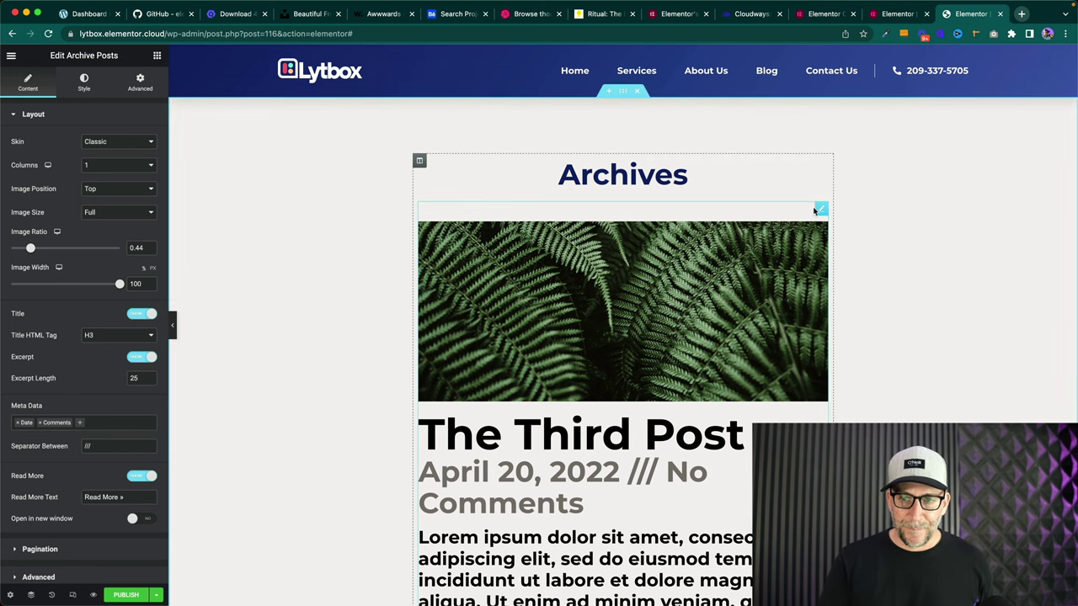
# - Try a two-column layout for the archive posts, return it to 1 column, and check the widget's layout style settings
pyautogui.click(113, 170)
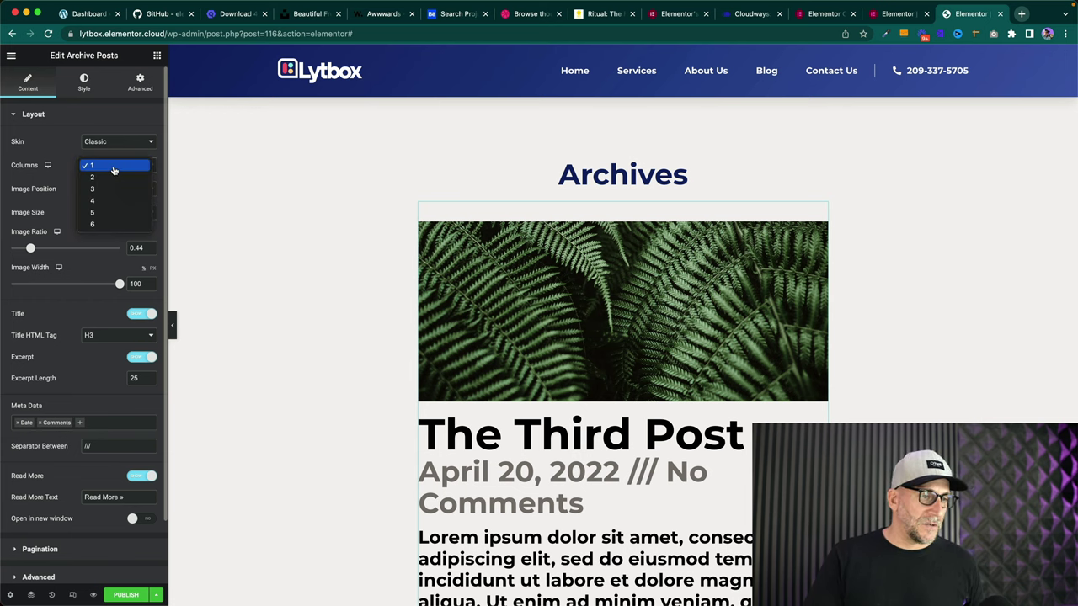
pyautogui.click(111, 175)
pyautogui.click(112, 167)
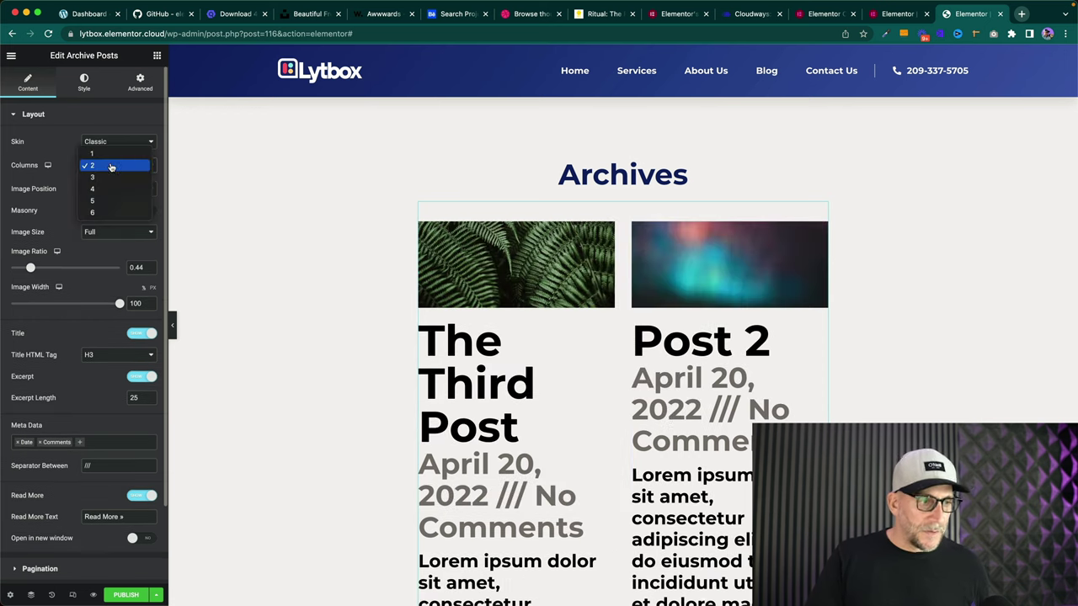
pyautogui.click(106, 156)
pyautogui.scroll(-5, 551, 400)
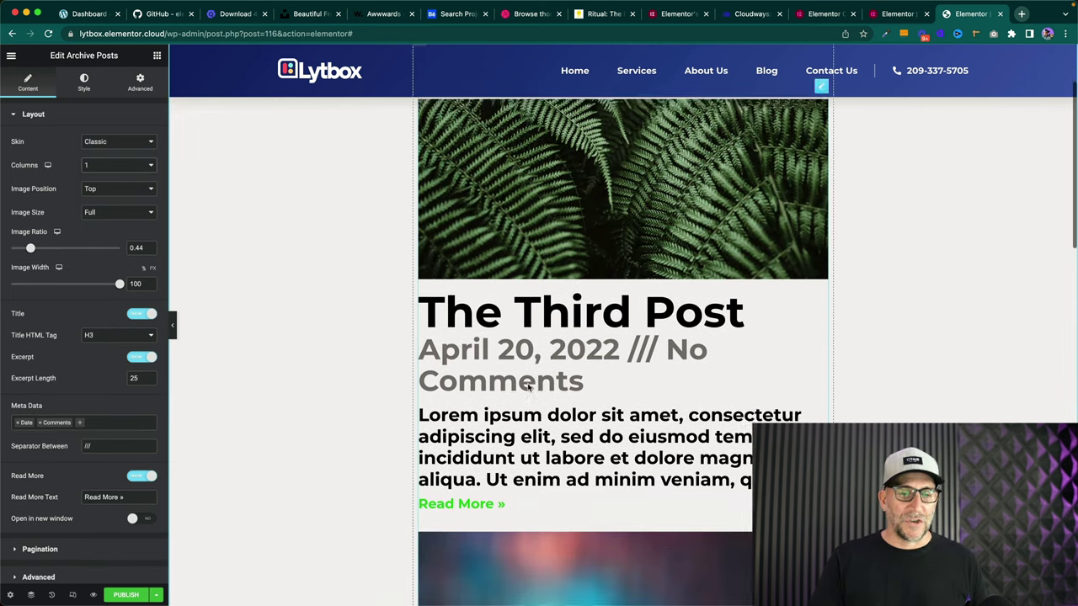
pyautogui.scroll(3, 531, 388)
pyautogui.scroll(3, 542, 395)
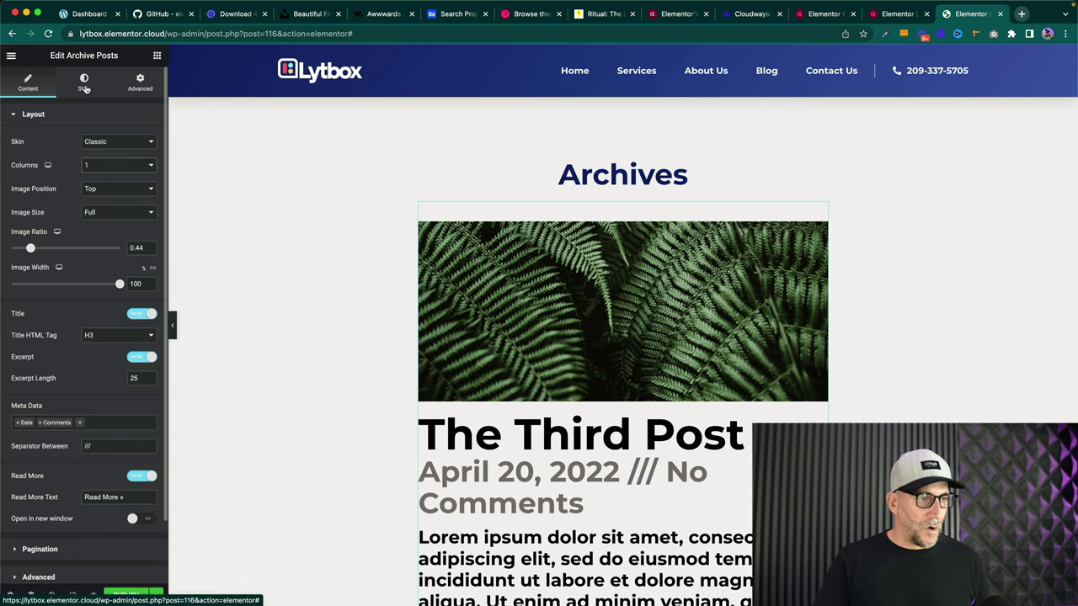
pyautogui.click(85, 89)
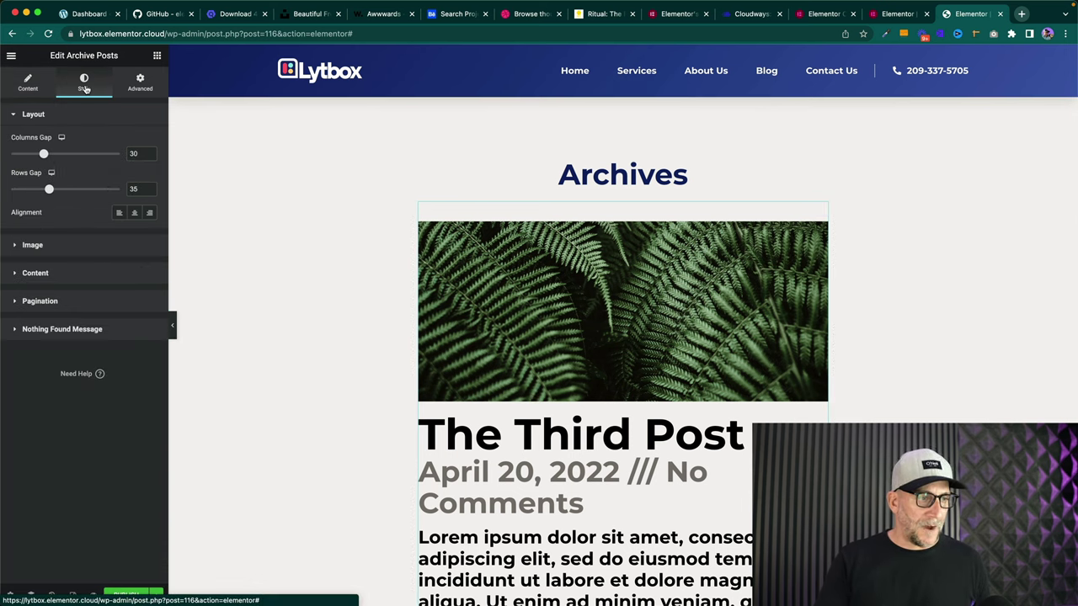
pyautogui.click(40, 91)
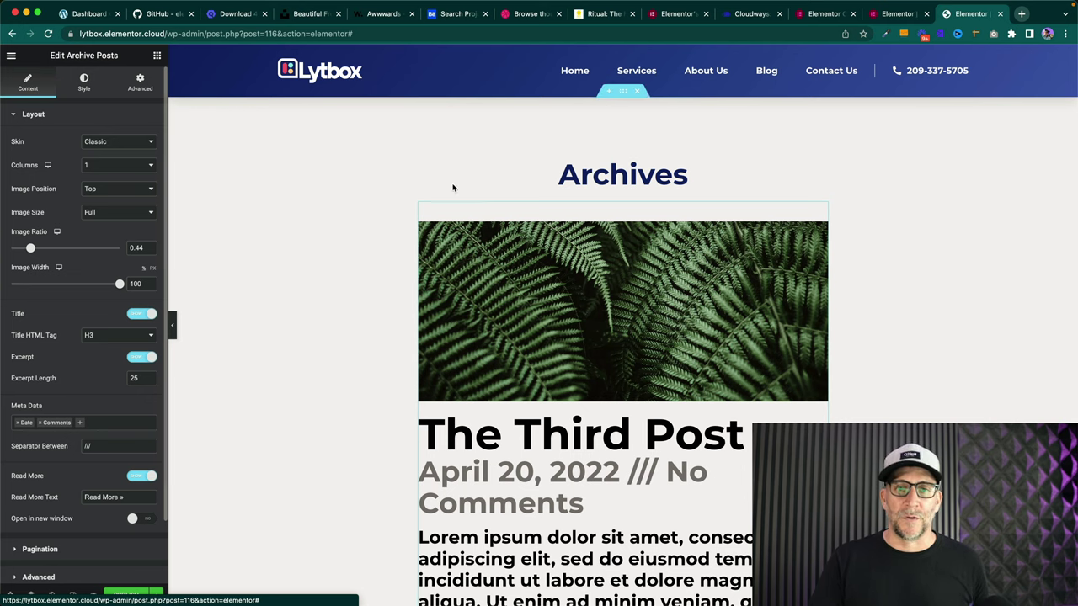
# - Switch to the Ritual site, open The Journal, and examine how its article cards are laid out
pyautogui.click(604, 14)
pyautogui.scroll(2, 760, 287)
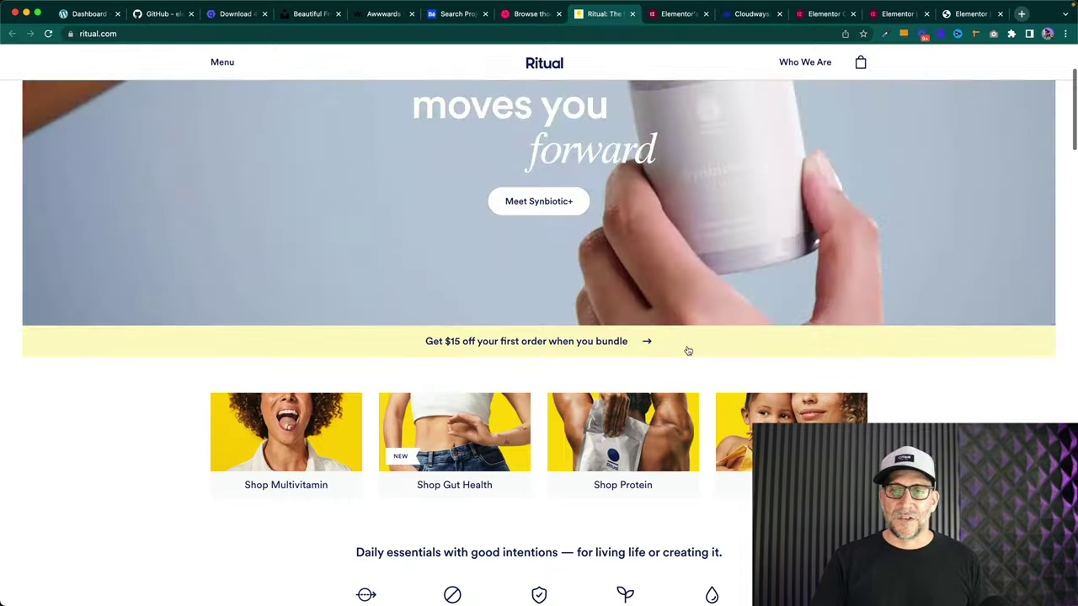
pyautogui.scroll(-20, 687, 351)
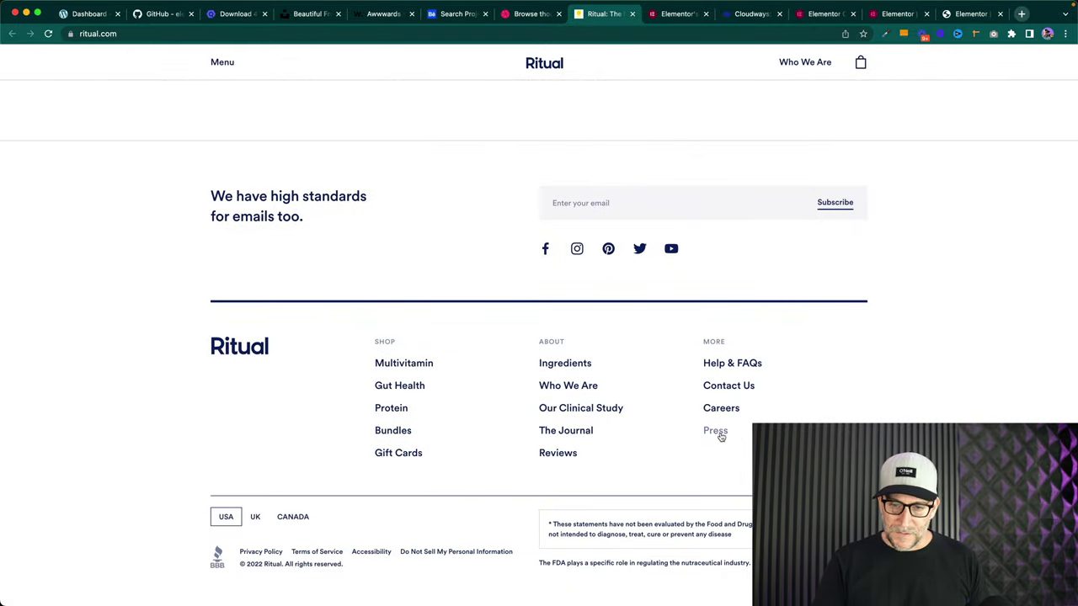
pyautogui.click(567, 432)
pyautogui.scroll(-6, 569, 437)
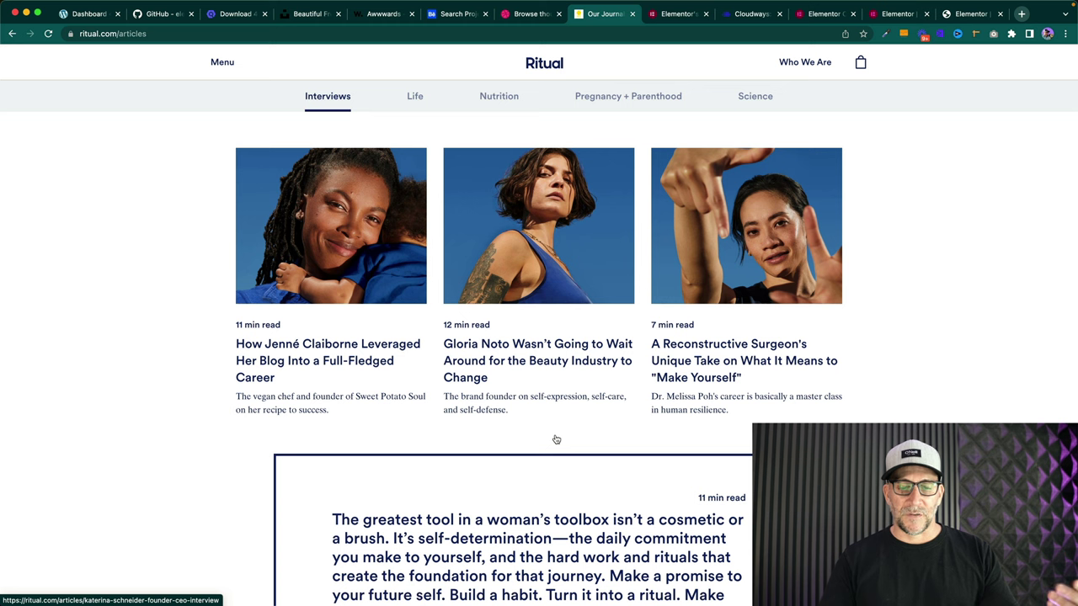
pyautogui.scroll(1, 508, 387)
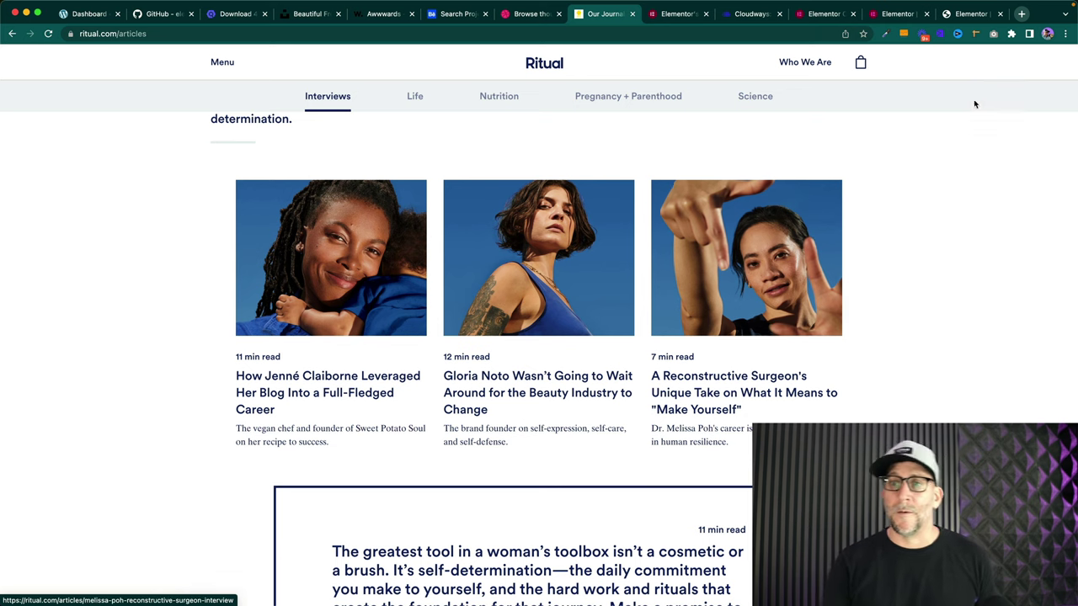
# - Back in the Elementor editor, set the archive posts to 3 columns and compare them with Ritual's article cards
pyautogui.click(956, 17)
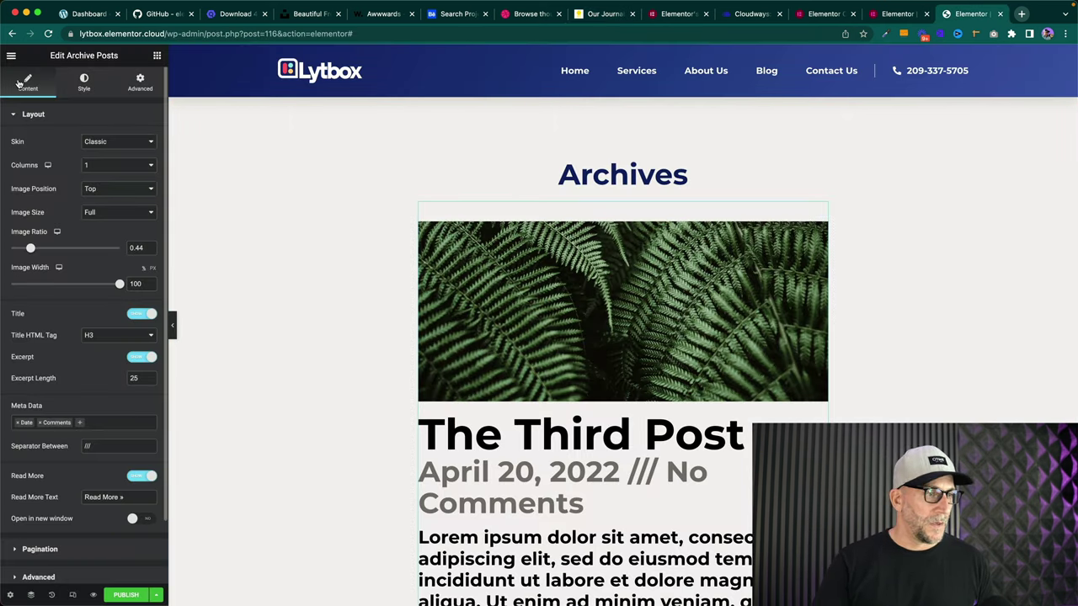
pyautogui.click(111, 171)
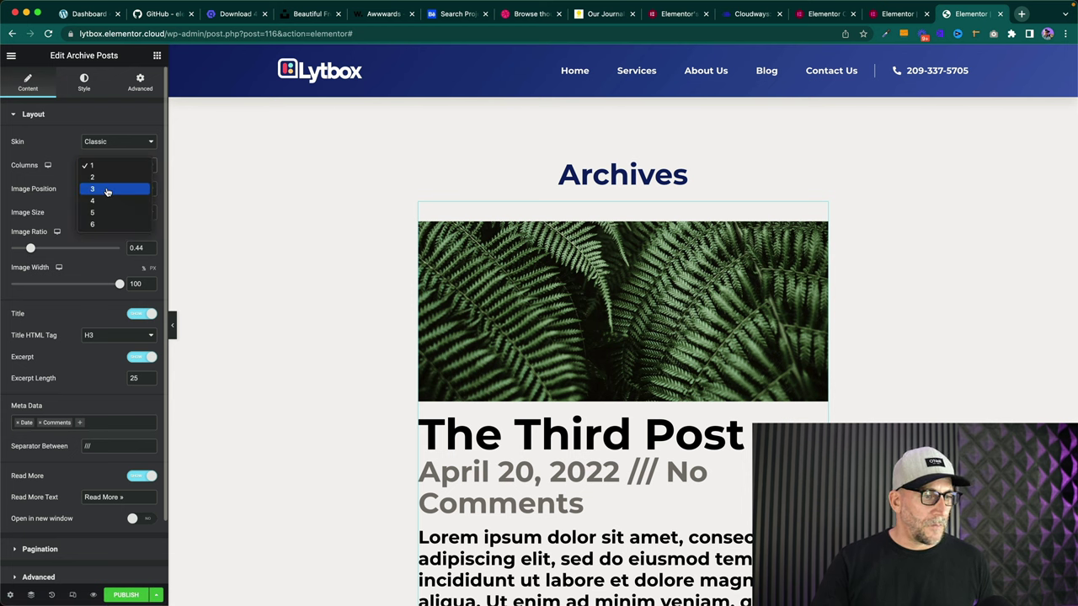
pyautogui.click(107, 190)
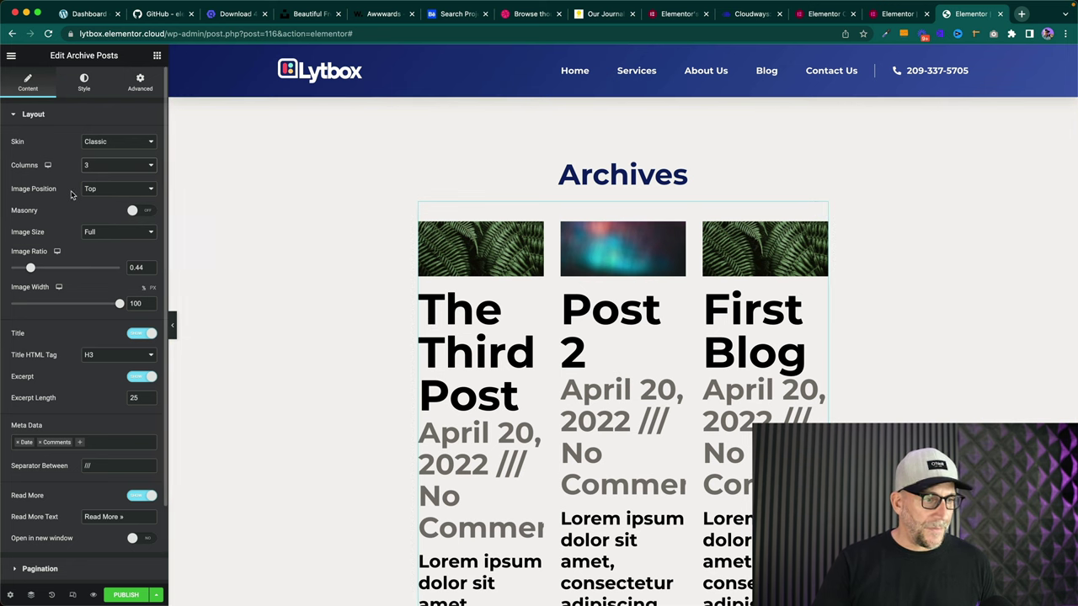
pyautogui.click(606, 14)
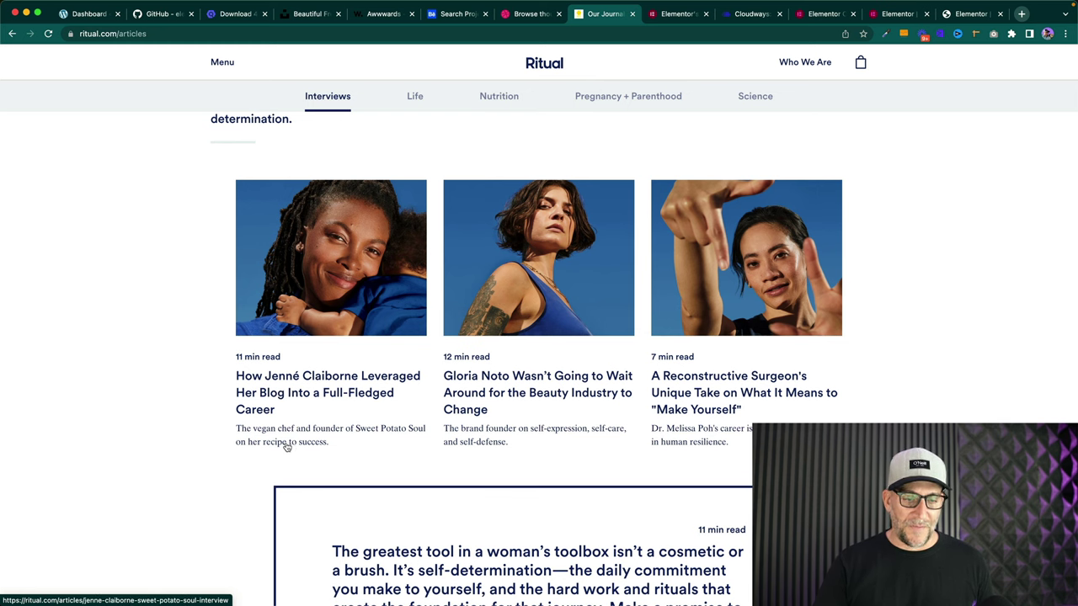
pyautogui.click(969, 14)
pyautogui.scroll(-2, 171, 276)
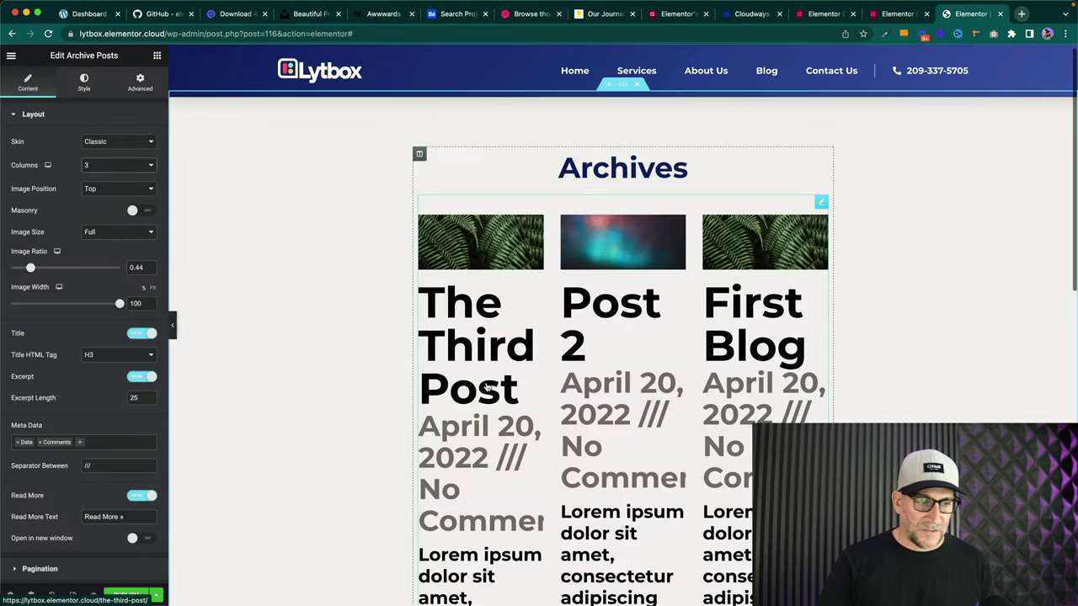
# - Set the archive posts' excerpt length to 15 and their title HTML tag to H2
pyautogui.scroll(-3, 93, 235)
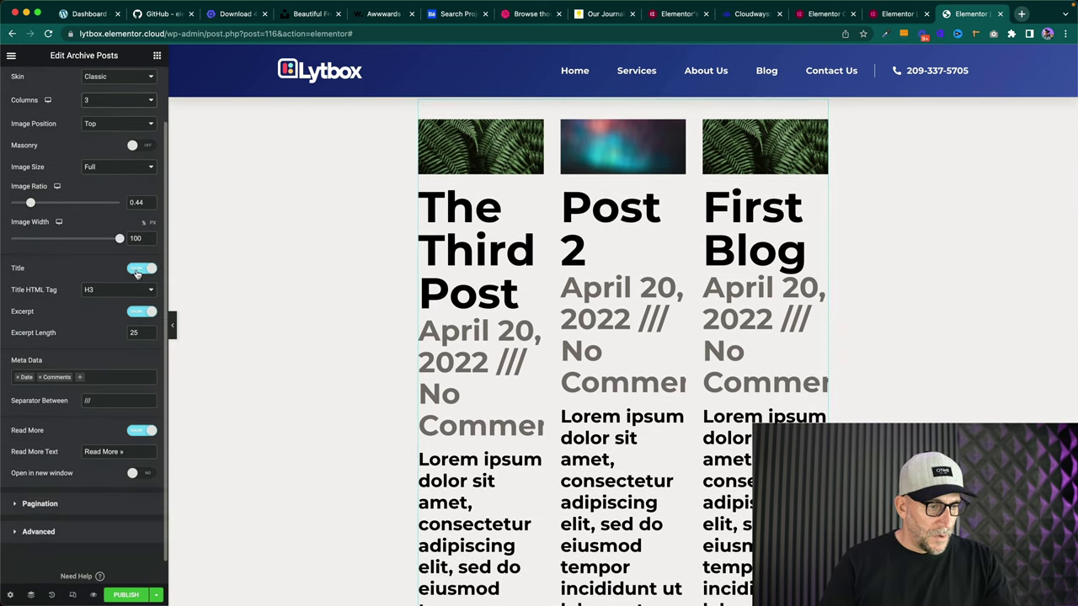
pyautogui.doubleClick(134, 333)
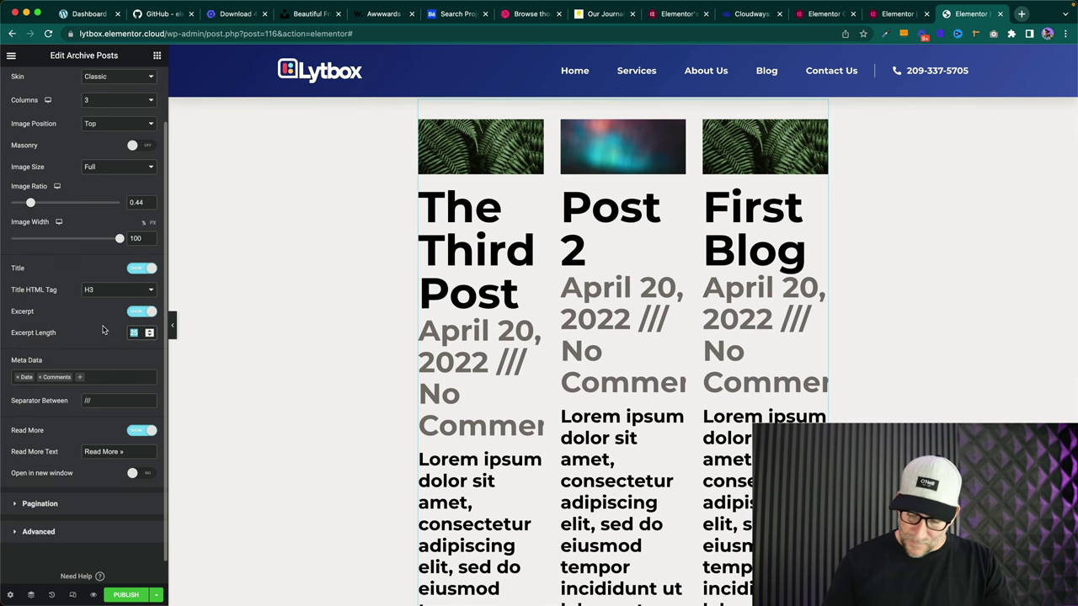
pyautogui.write('15')
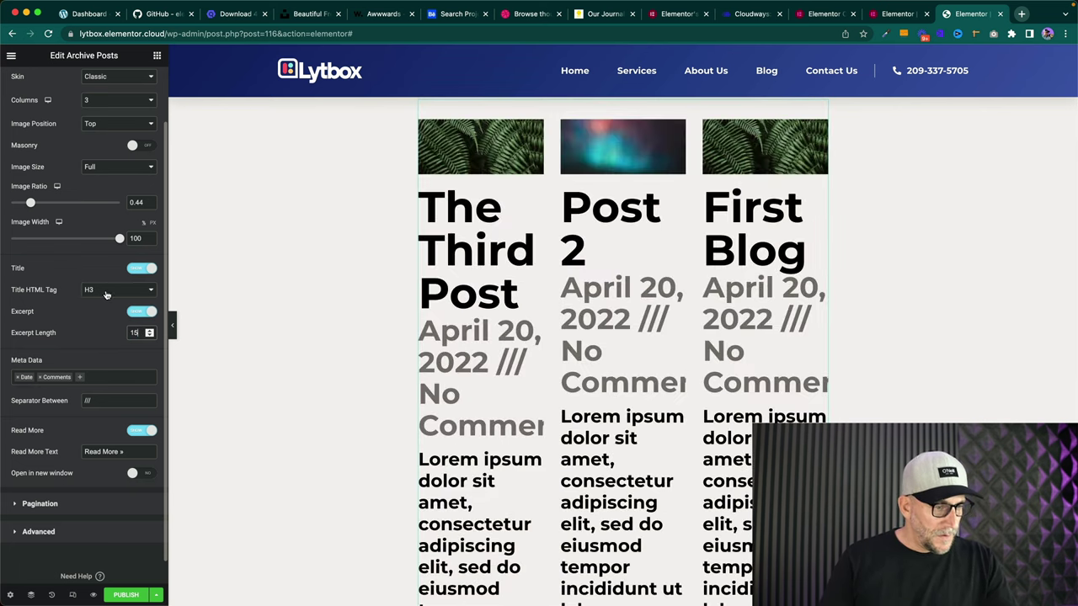
pyautogui.click(106, 293)
pyautogui.click(102, 279)
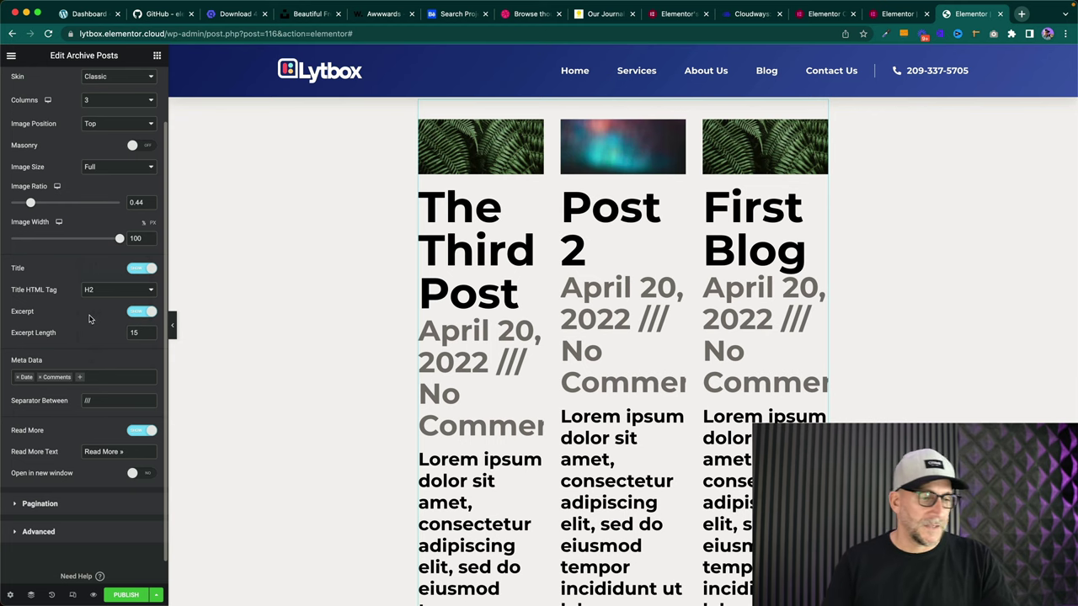
# - Turn off the archive posts' Read More link and remove Date and Comments from their meta data
pyautogui.scroll(-1, 74, 306)
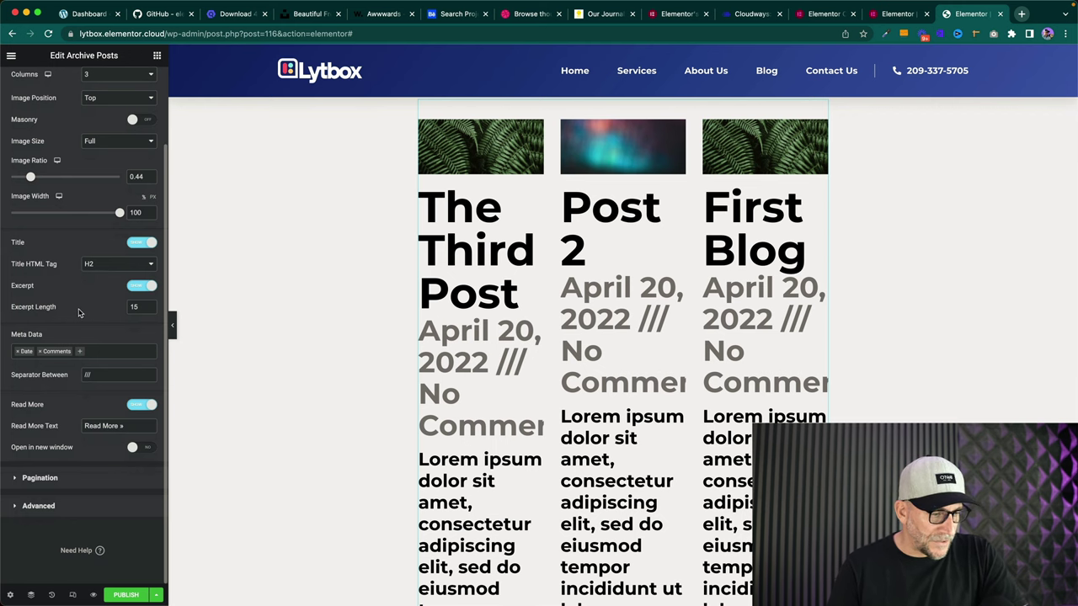
pyautogui.click(138, 408)
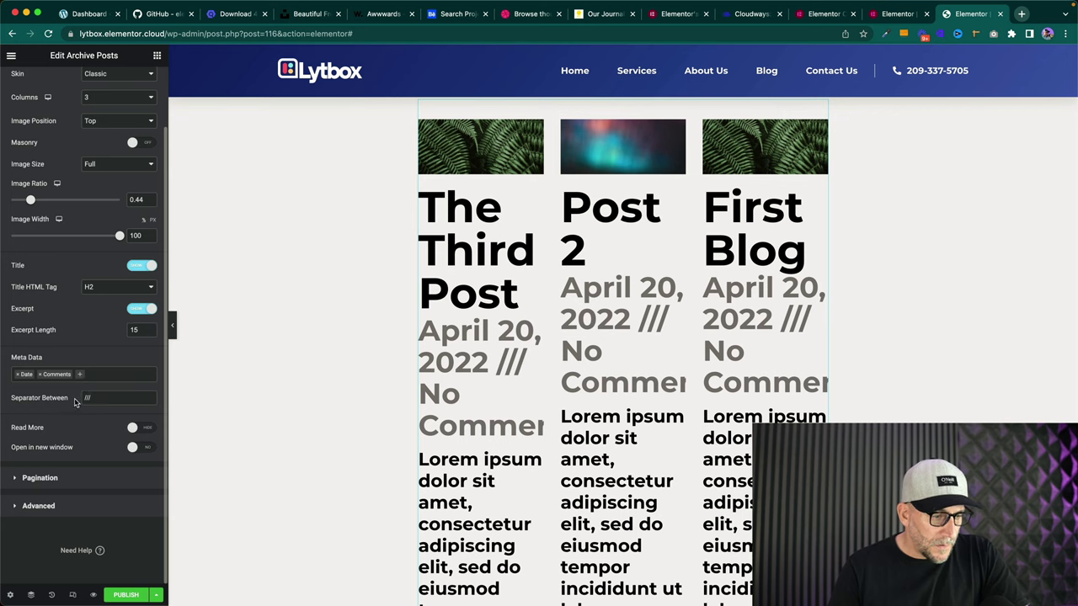
pyautogui.click(39, 376)
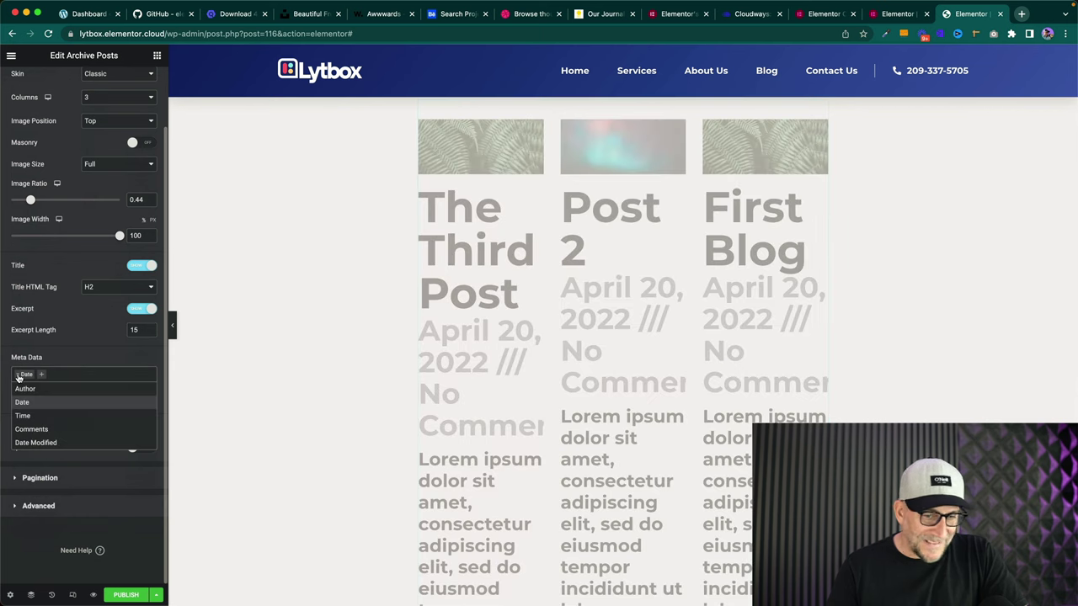
pyautogui.click(19, 375)
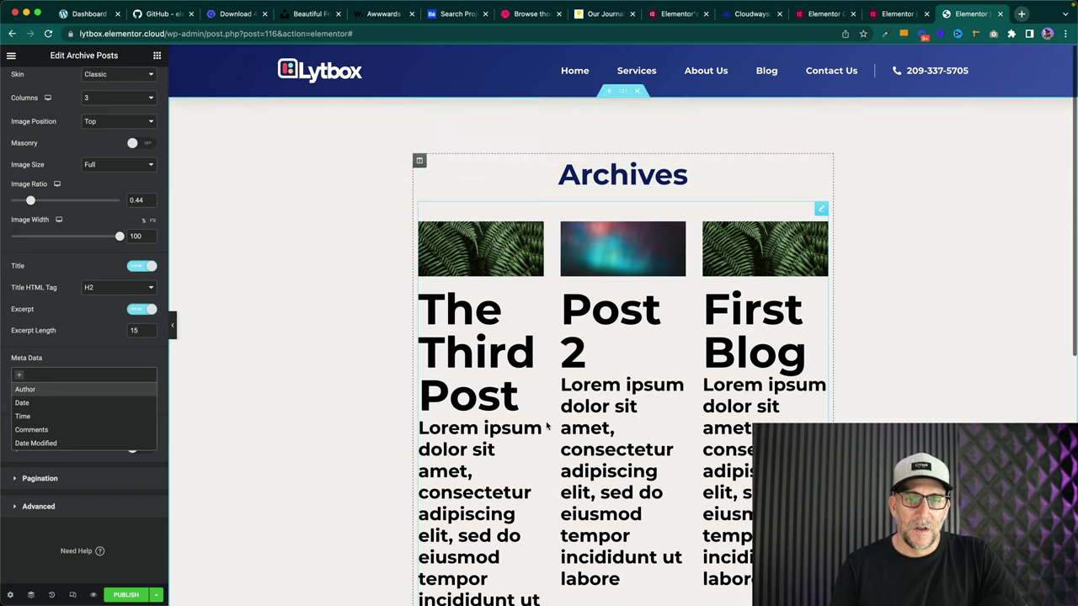
pyautogui.scroll(-3, 505, 354)
pyautogui.click(85, 337)
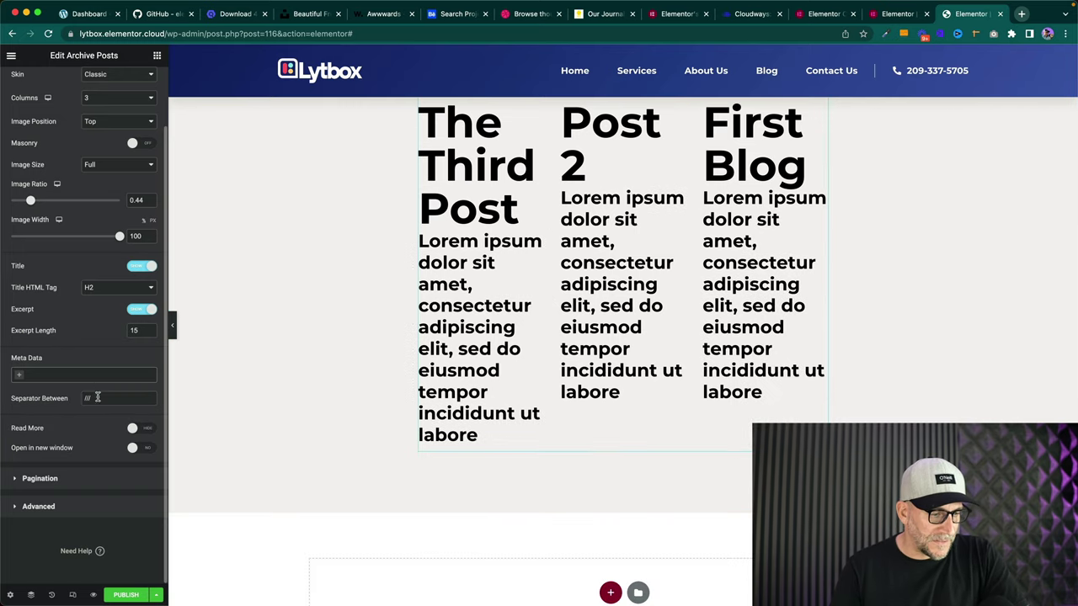
# - Check Ritual's Journal for reference and set the archive post images' border radius to 0 on all sides
pyautogui.scroll(3, 98, 268)
pyautogui.click(85, 84)
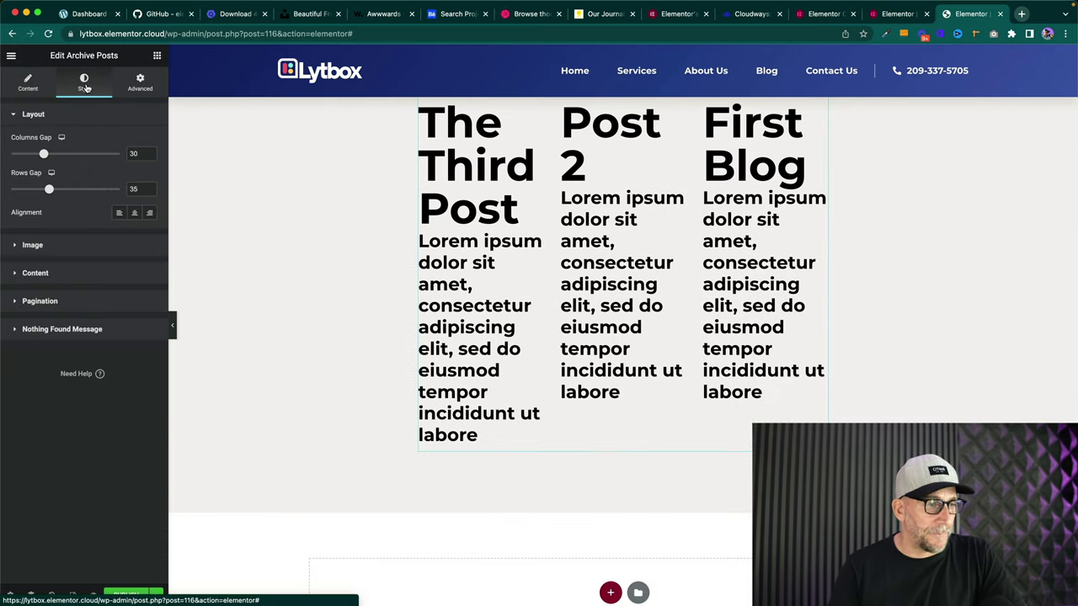
pyautogui.scroll(3, 343, 269)
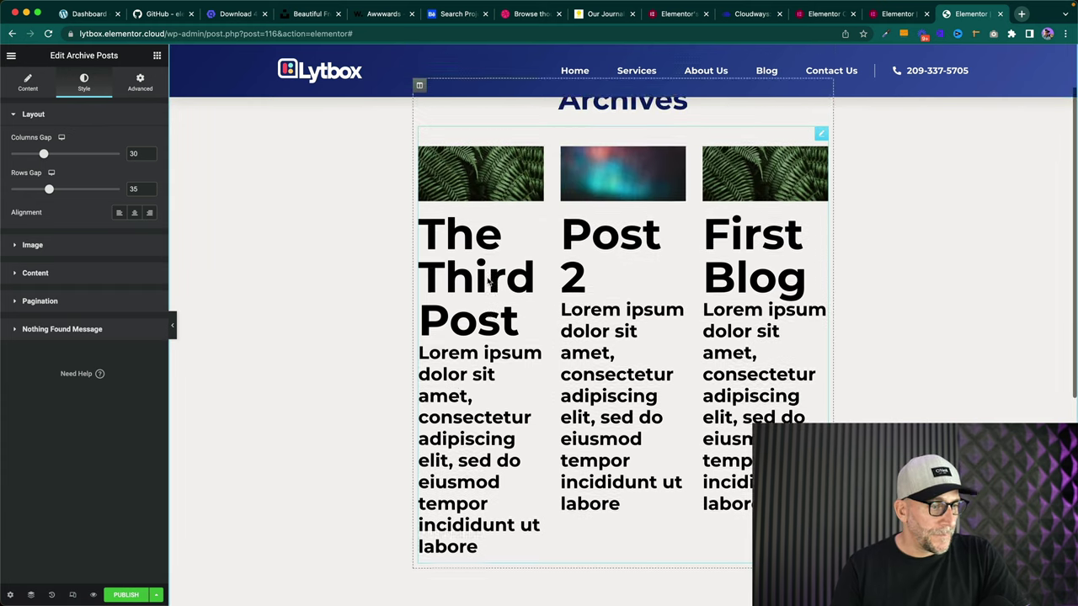
pyautogui.click(53, 244)
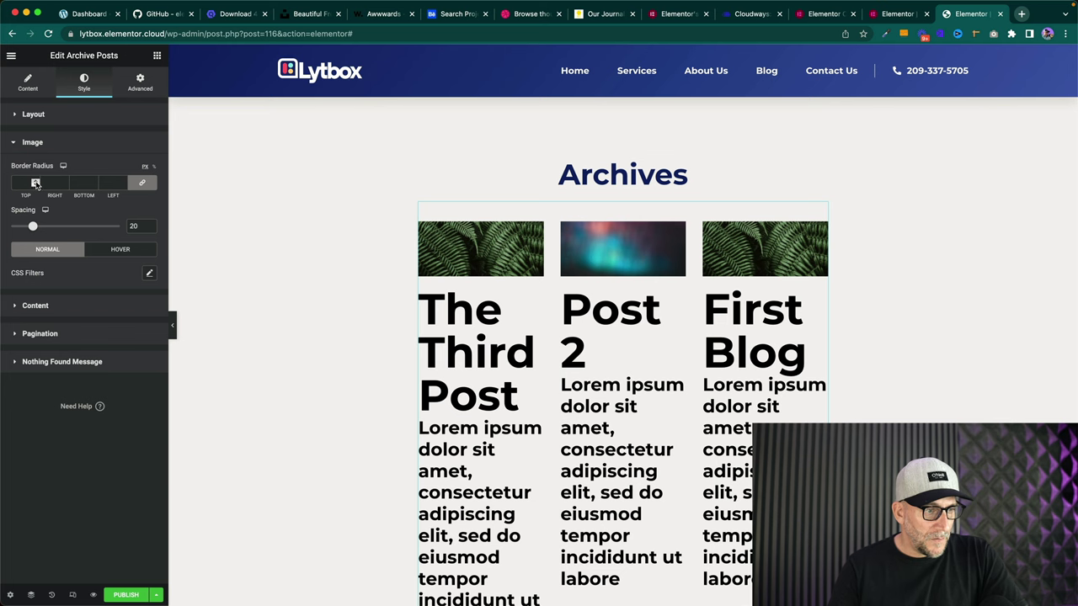
pyautogui.click(594, 15)
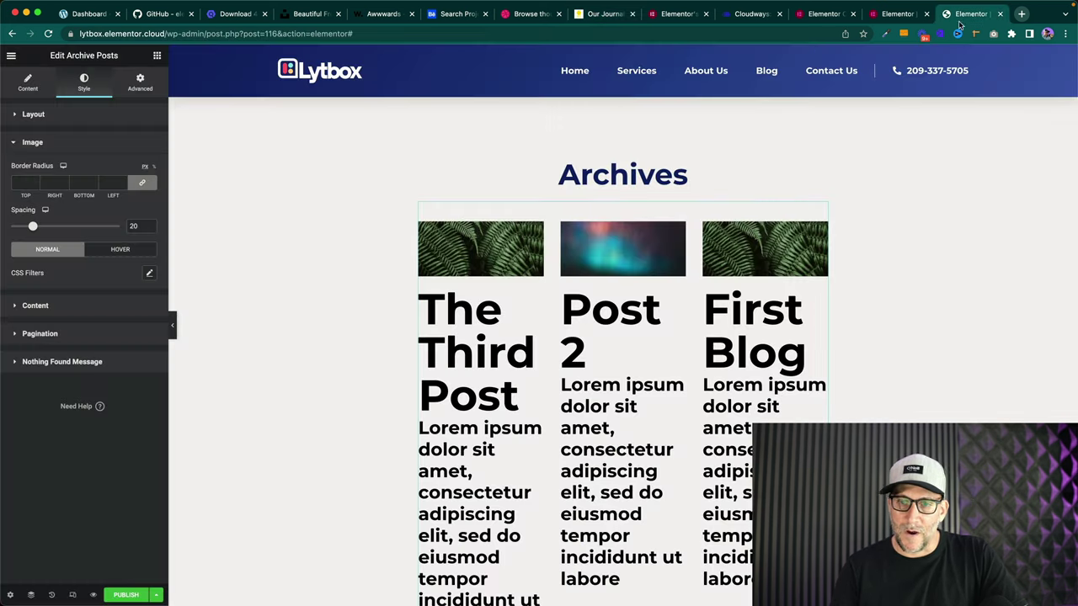
pyautogui.click(966, 18)
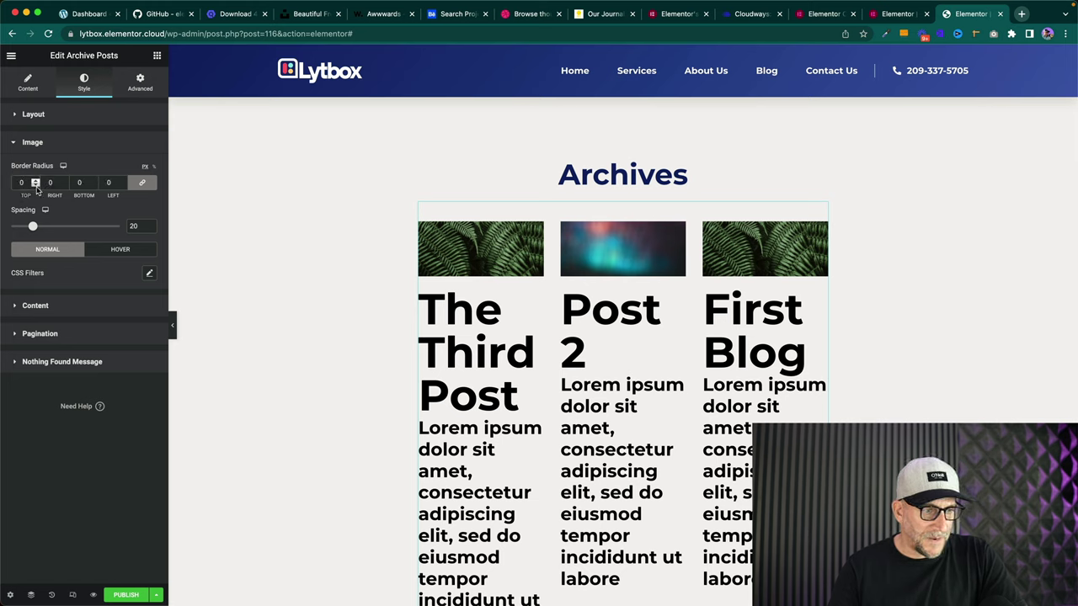
pyautogui.click(37, 191)
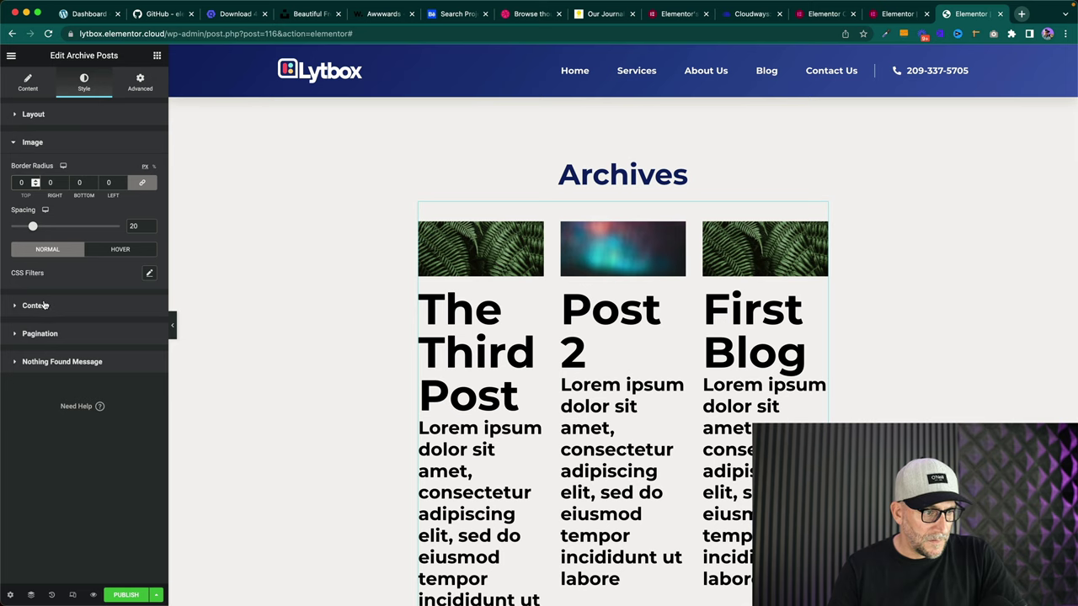
# - Style the archive post titles with the Bluberry Blue global color and the Small Title global font
pyautogui.click(37, 305)
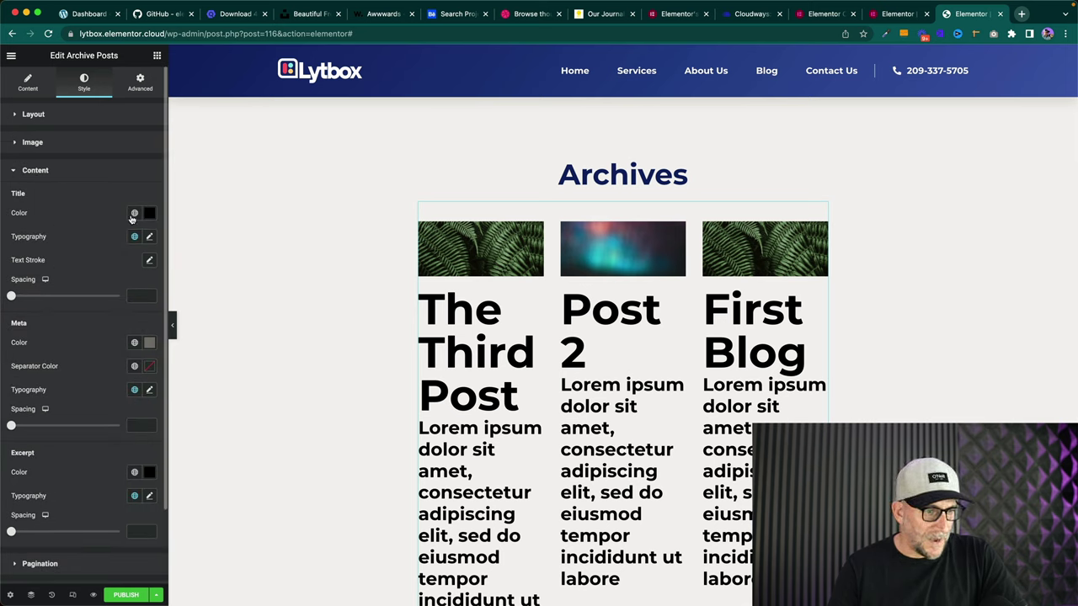
pyautogui.click(133, 214)
pyautogui.click(67, 263)
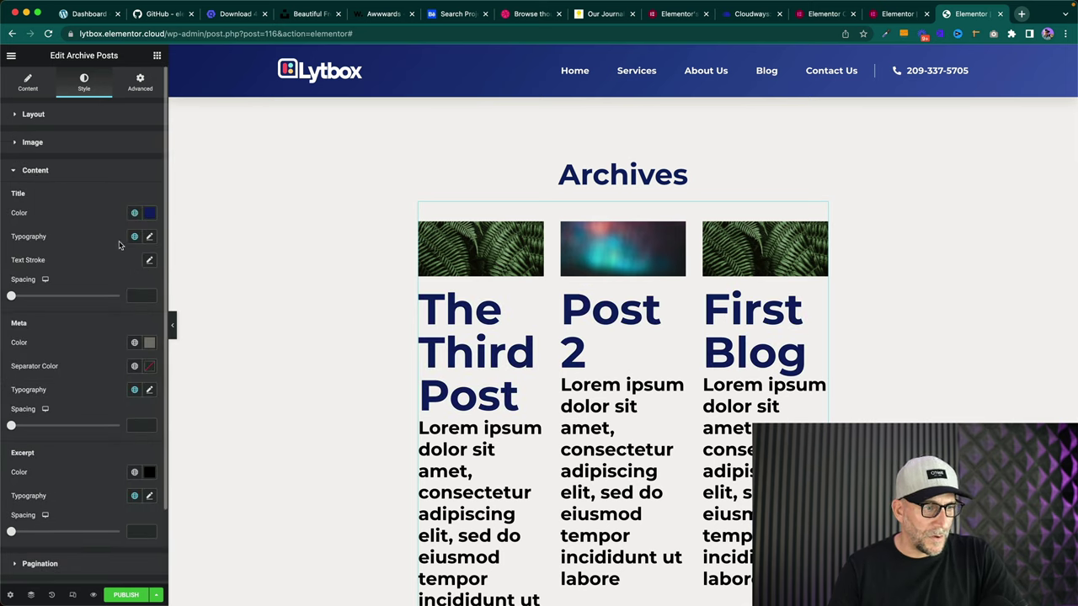
pyautogui.click(134, 236)
pyautogui.scroll(-5, 75, 325)
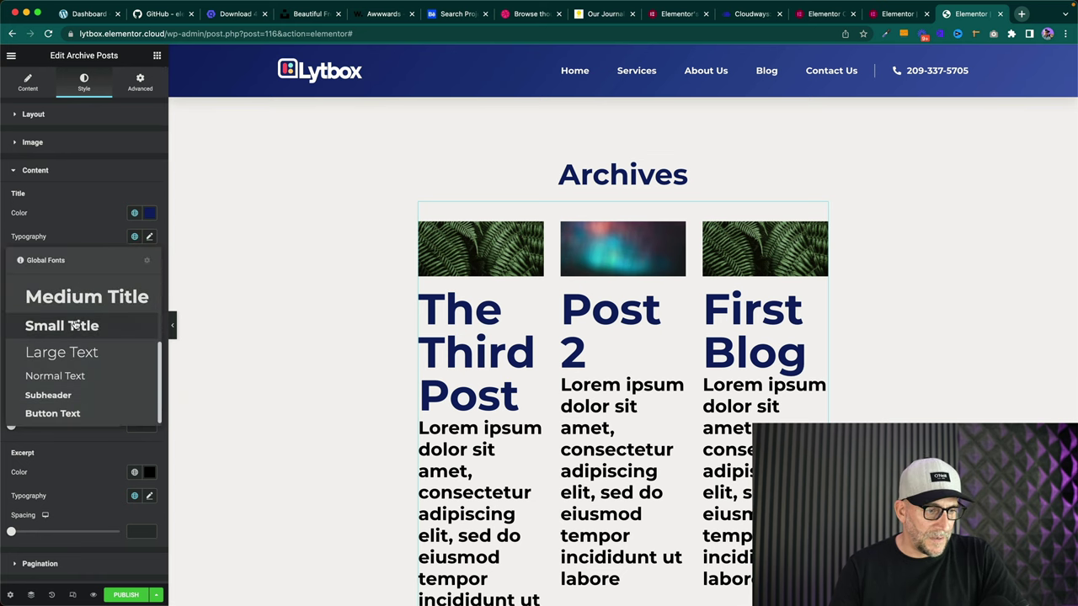
pyautogui.click(75, 325)
# - Style the post excerpts with the Bluberry Blue global color and the Normal Text global font
pyautogui.scroll(-3, 108, 319)
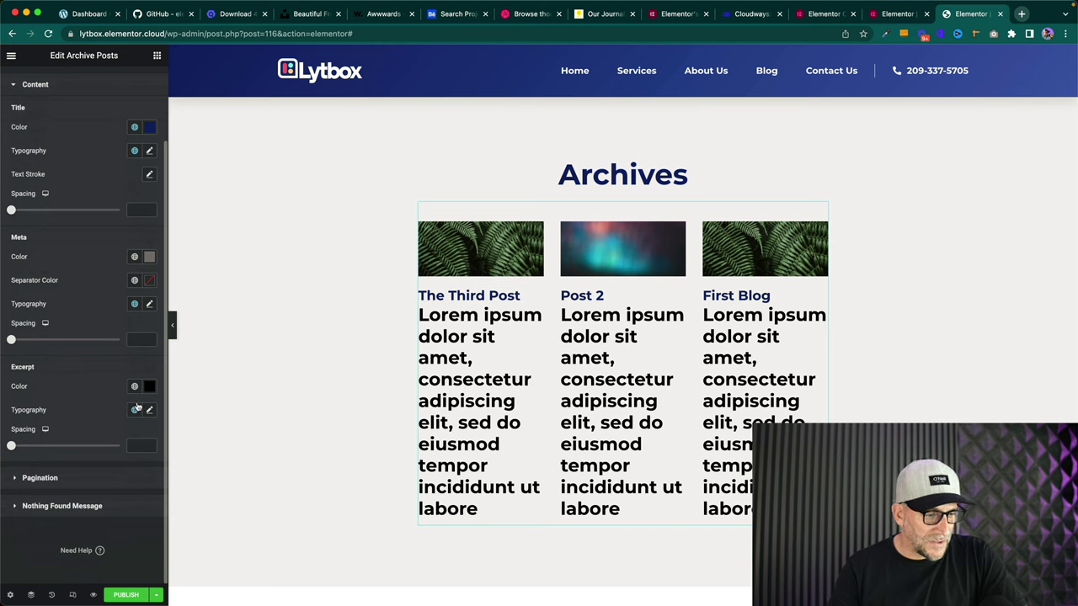
pyautogui.click(134, 386)
pyautogui.click(74, 437)
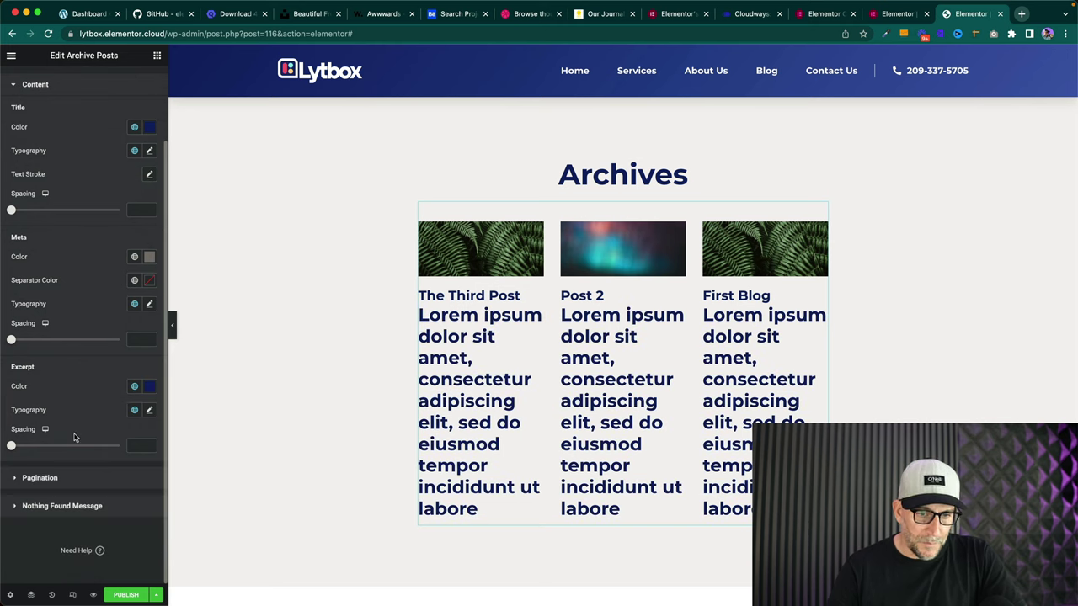
pyautogui.click(134, 410)
pyautogui.scroll(-2, 71, 496)
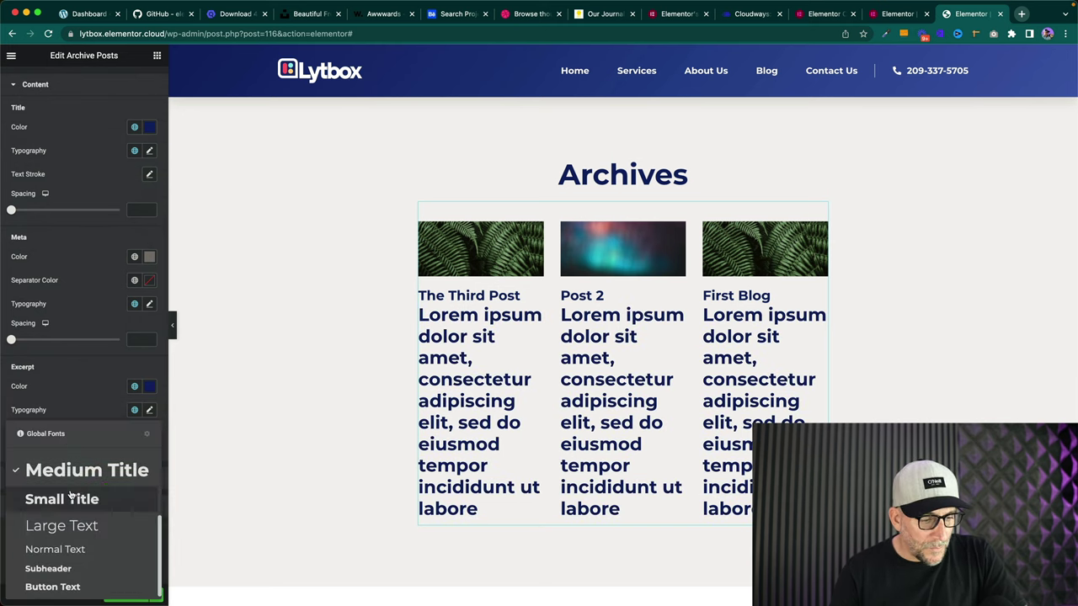
pyautogui.click(71, 550)
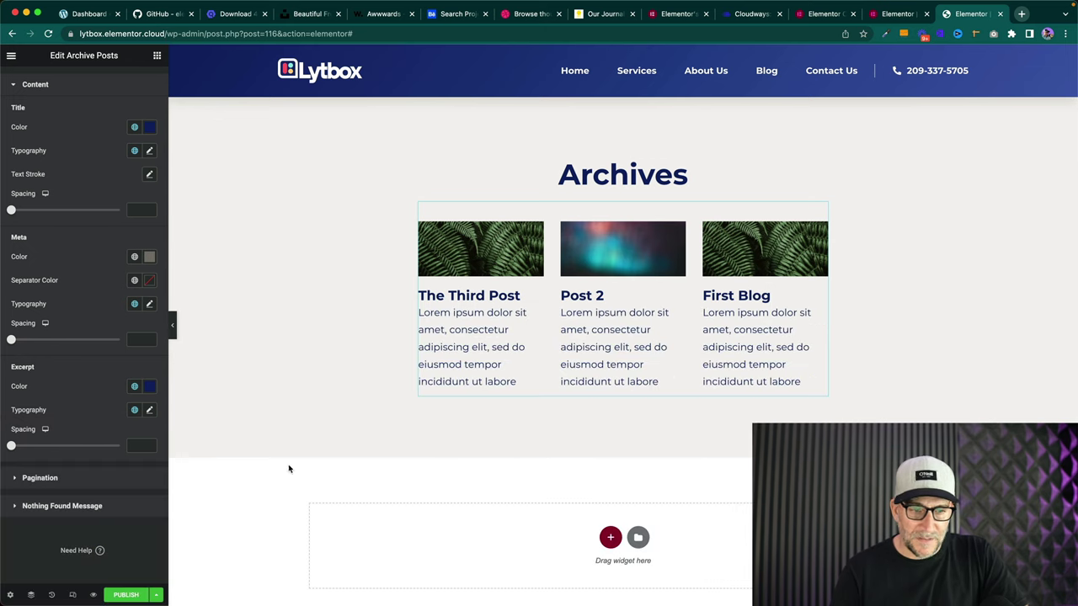
# - Set the excerpt spacing to 0 and the post title spacing to 9
pyautogui.moveTo(11, 448); pyautogui.dragTo(4, 439)
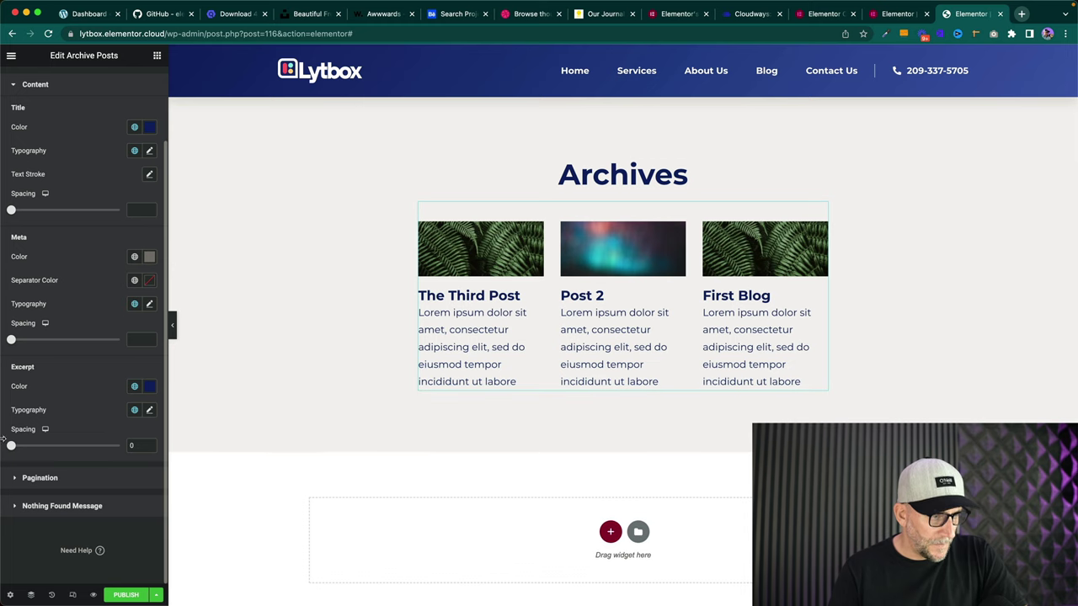
pyautogui.moveTo(13, 212); pyautogui.dragTo(22, 212)
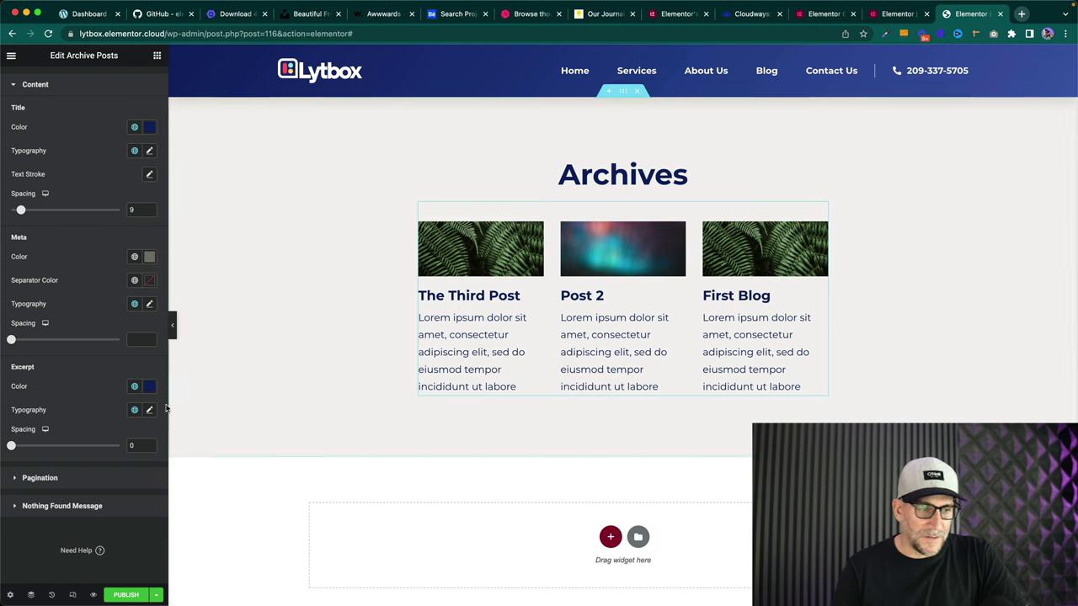
pyautogui.click(126, 595)
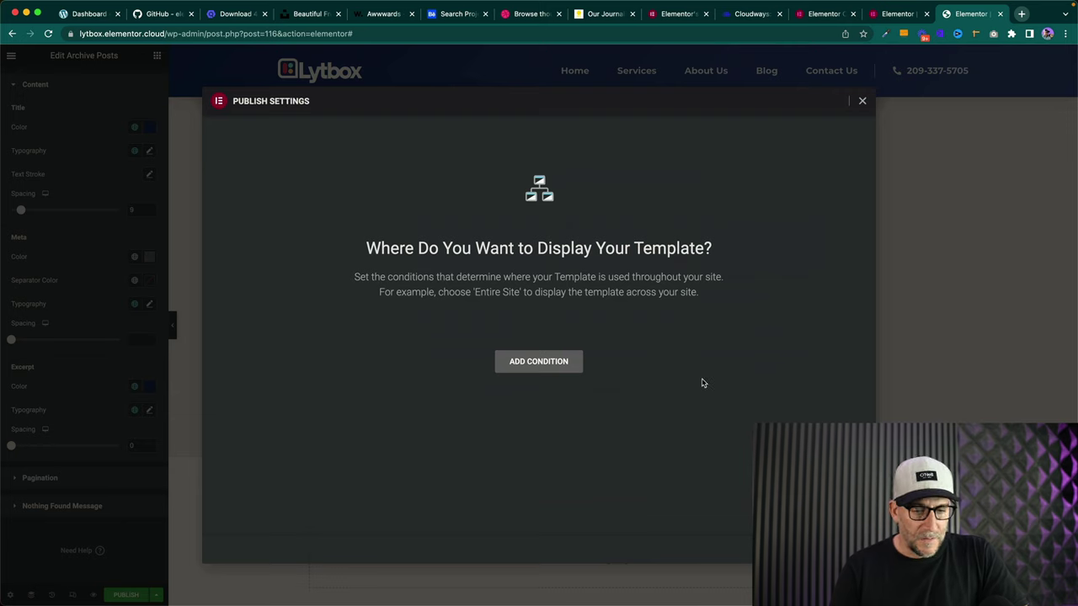
pyautogui.click(862, 102)
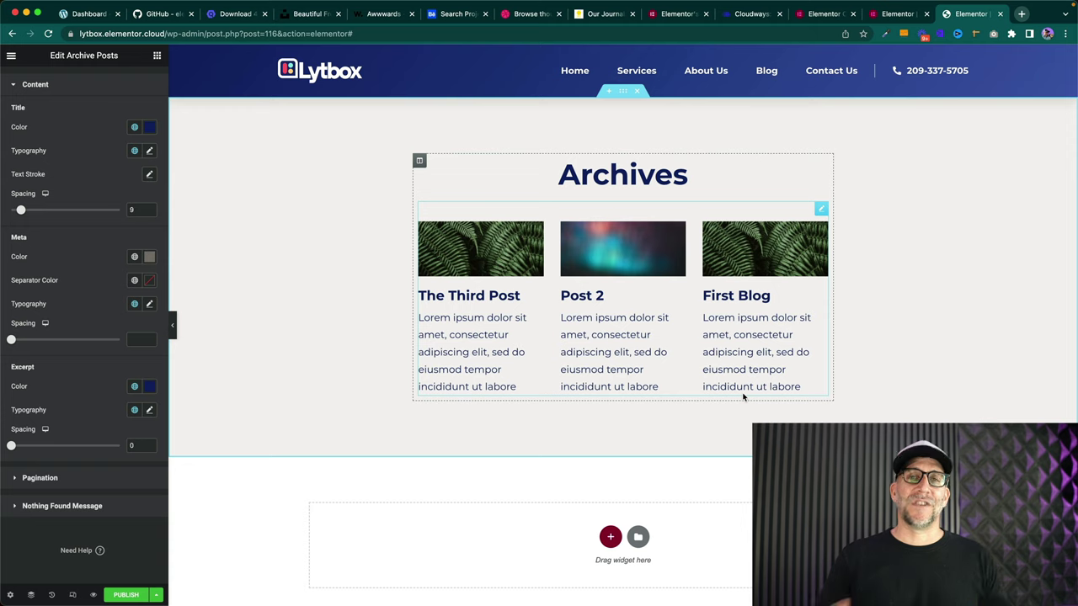
# - Clear the archive section's custom boxed width and convert the section to a container
pyautogui.click(620, 93)
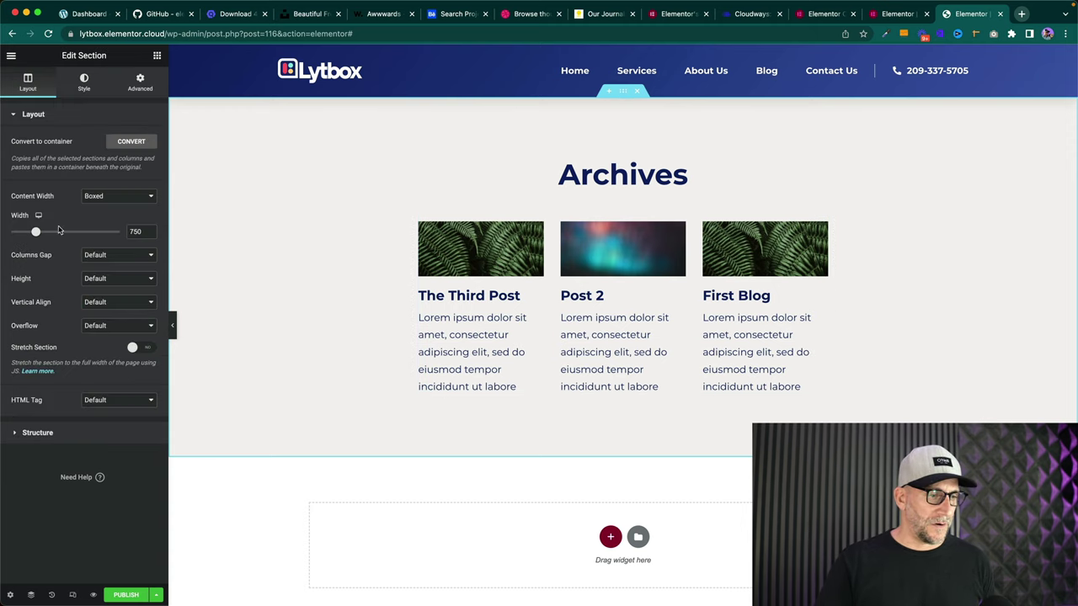
pyautogui.doubleClick(137, 231)
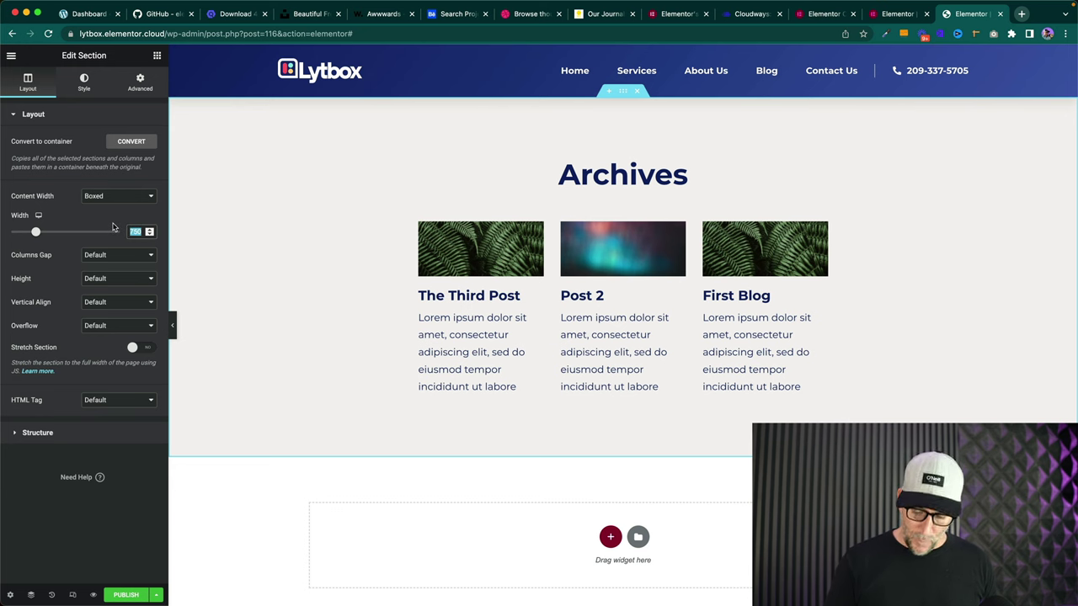
pyautogui.press('BackSpace')
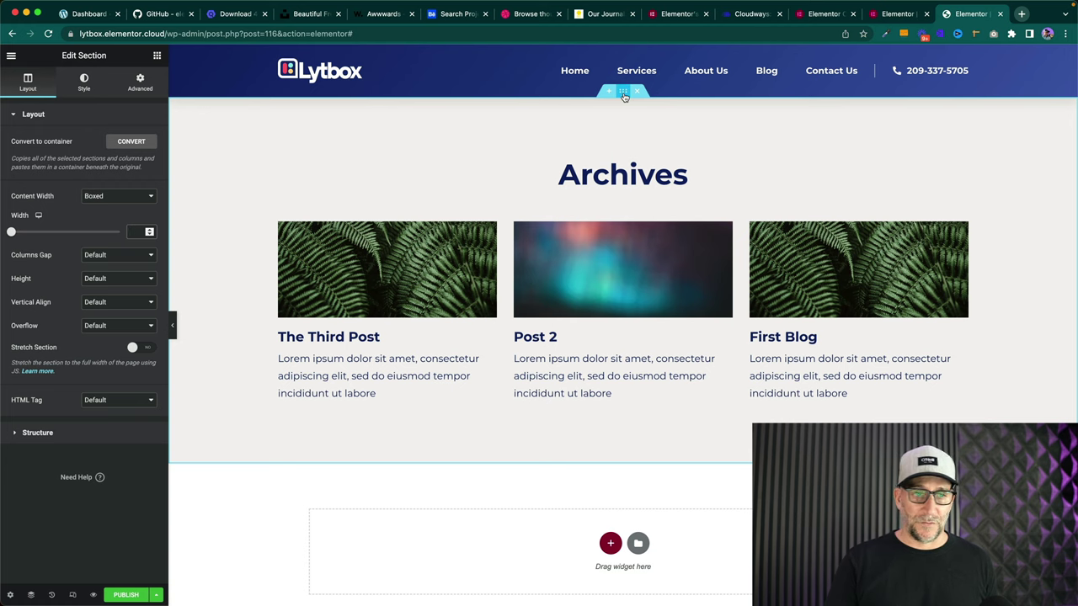
pyautogui.click(132, 140)
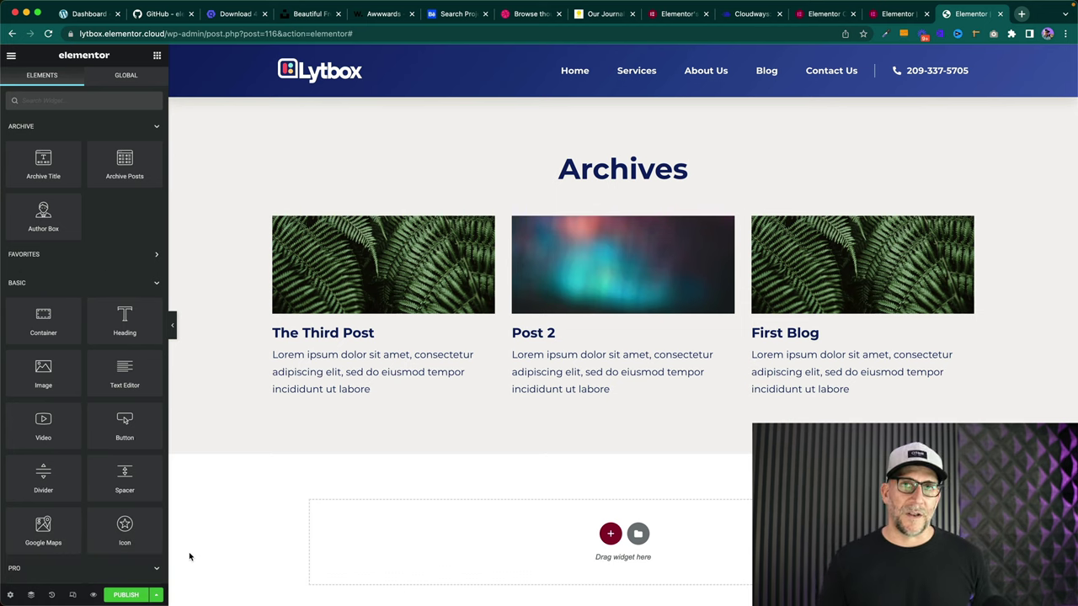
# - Publish the archive template with a display condition that includes All Archives
pyautogui.click(126, 596)
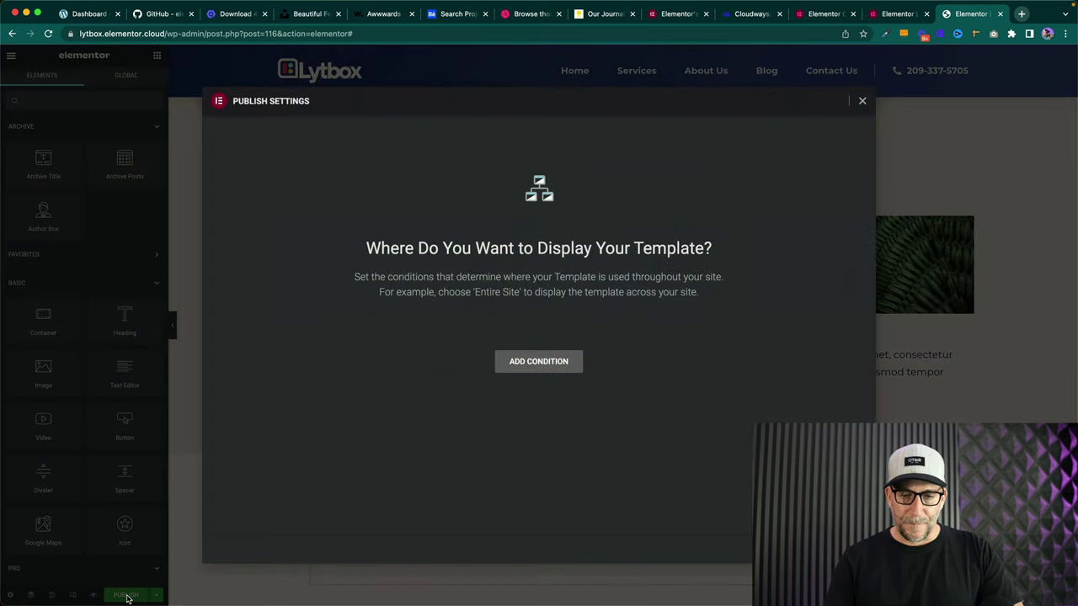
pyautogui.click(539, 361)
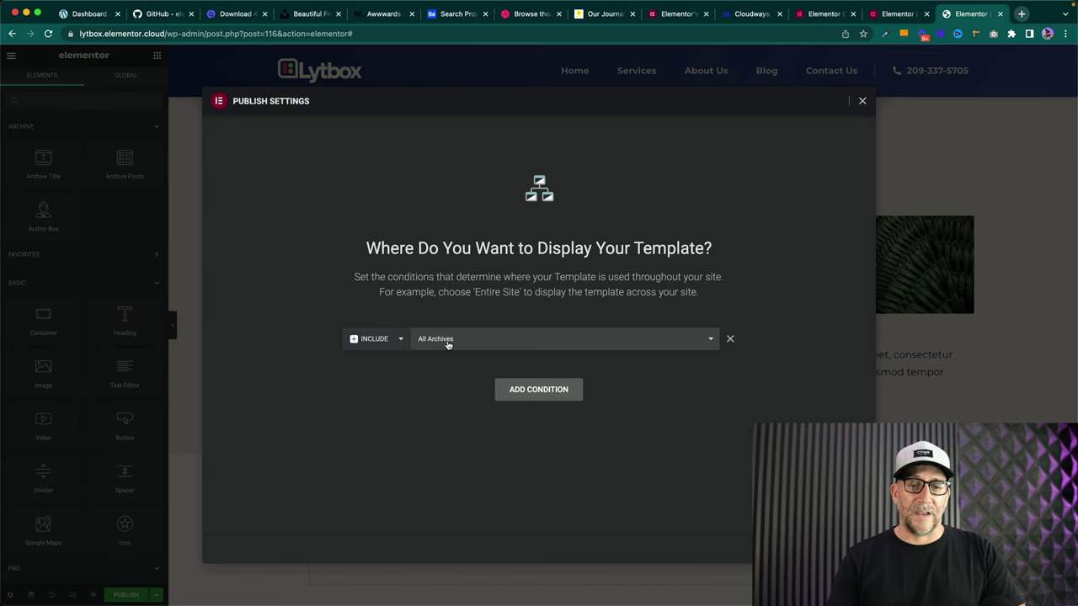
pyautogui.click(817, 543)
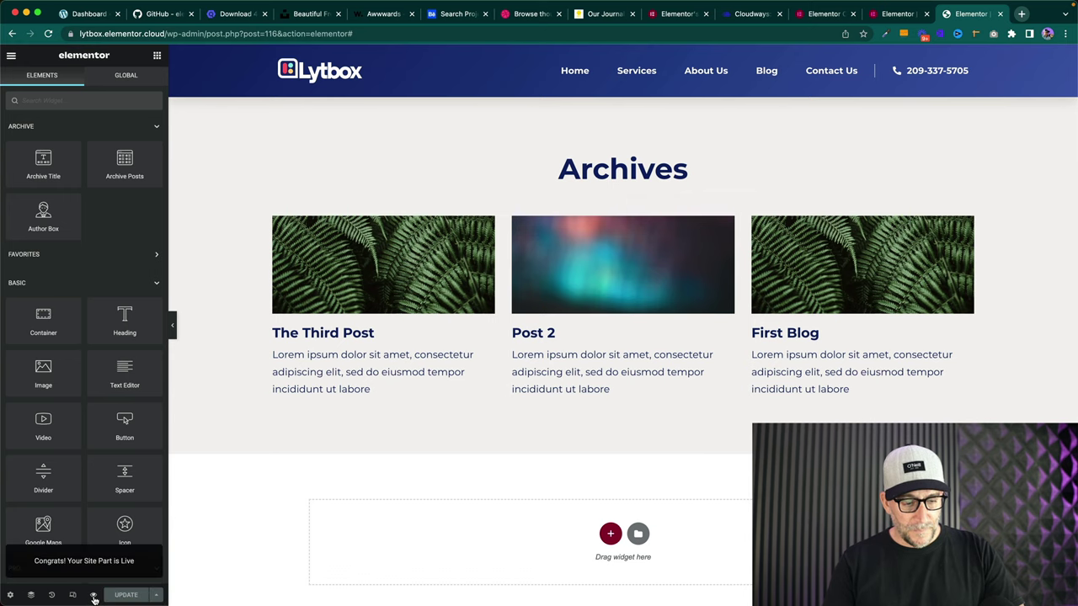
# - Preview the published template and open the site's Blog page to check the post grid
pyautogui.moveTo(94, 595)
pyautogui.click(140, 576)
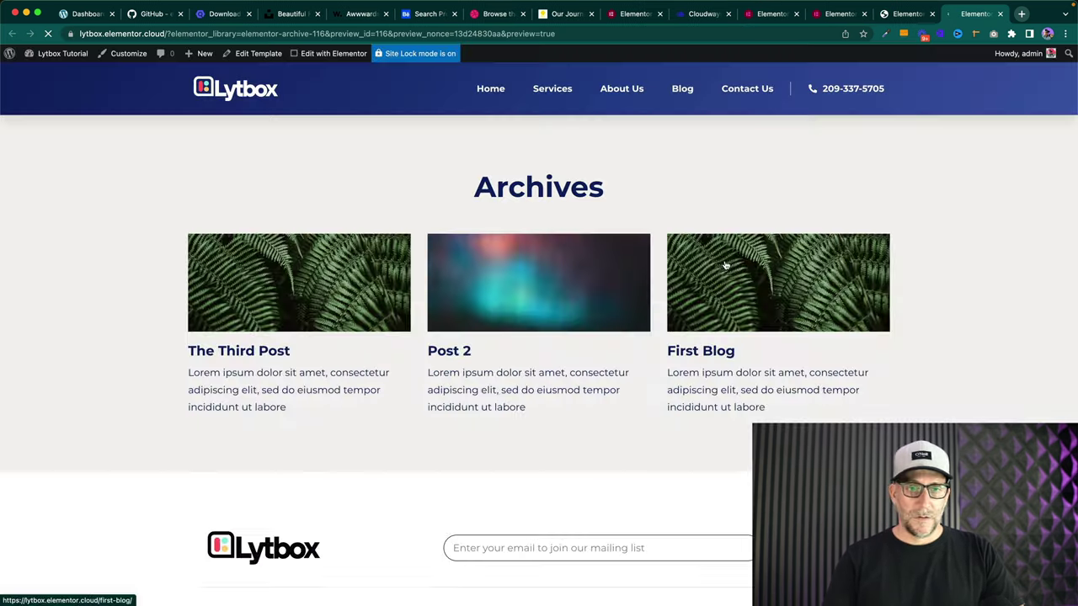
pyautogui.click(682, 90)
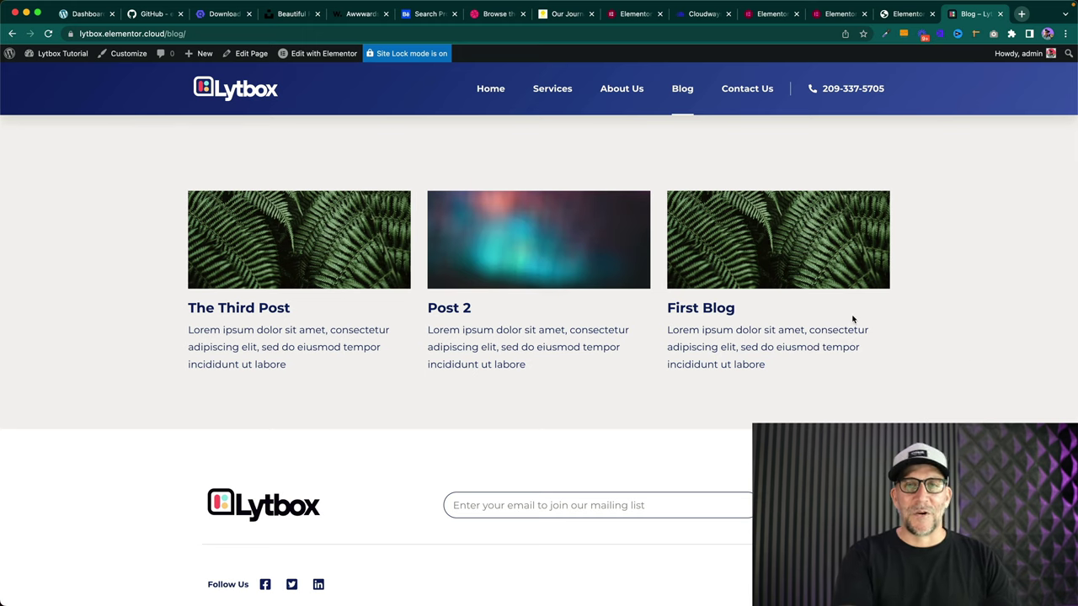
# - Back in the Elementor editor, set the archive container's background to the White global color and update the template
pyautogui.click(902, 13)
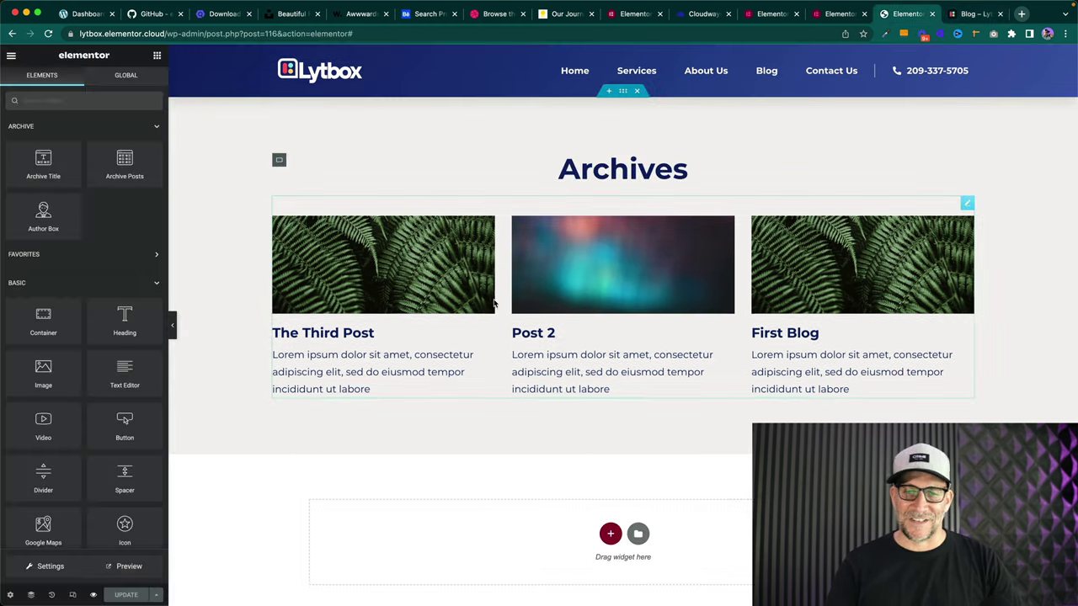
pyautogui.click(623, 91)
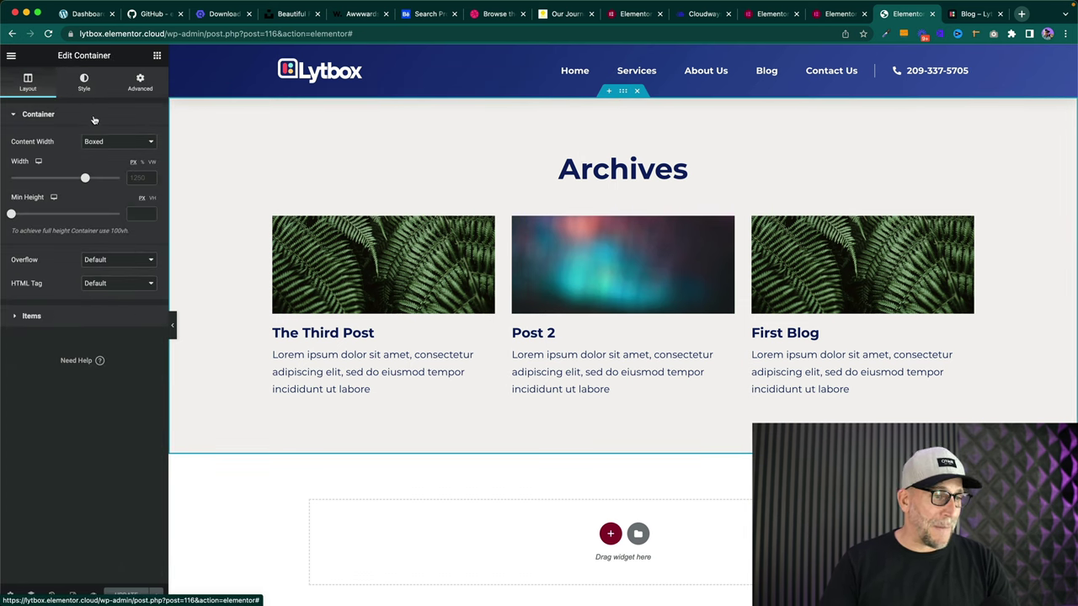
pyautogui.click(83, 82)
pyautogui.click(134, 189)
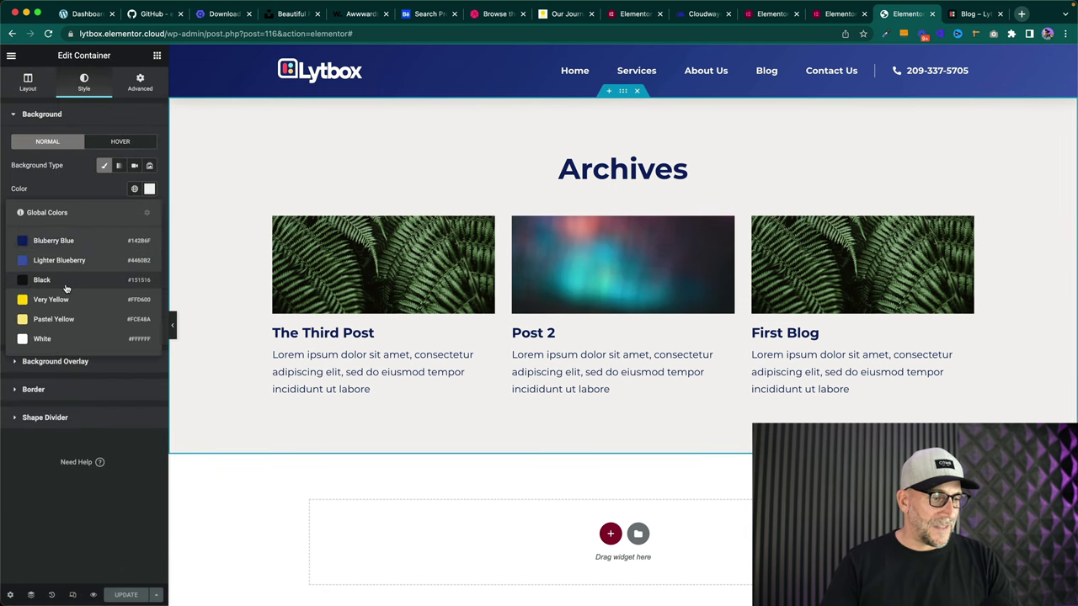
pyautogui.click(46, 338)
pyautogui.click(126, 596)
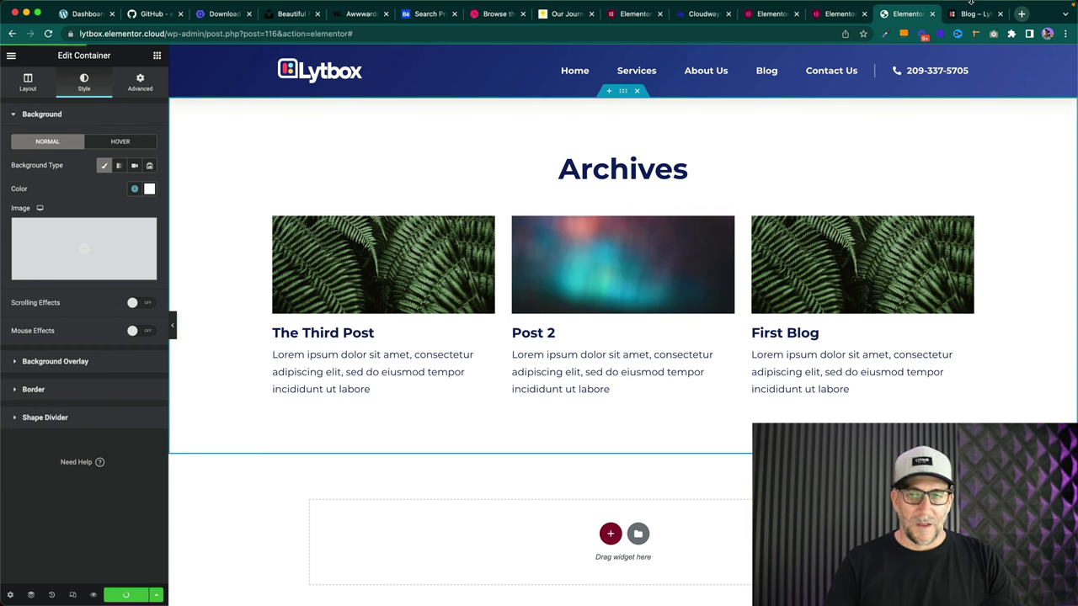
# - Check the updated archive template in the preview tab and return to the Elementor editor
pyautogui.click(968, 20)
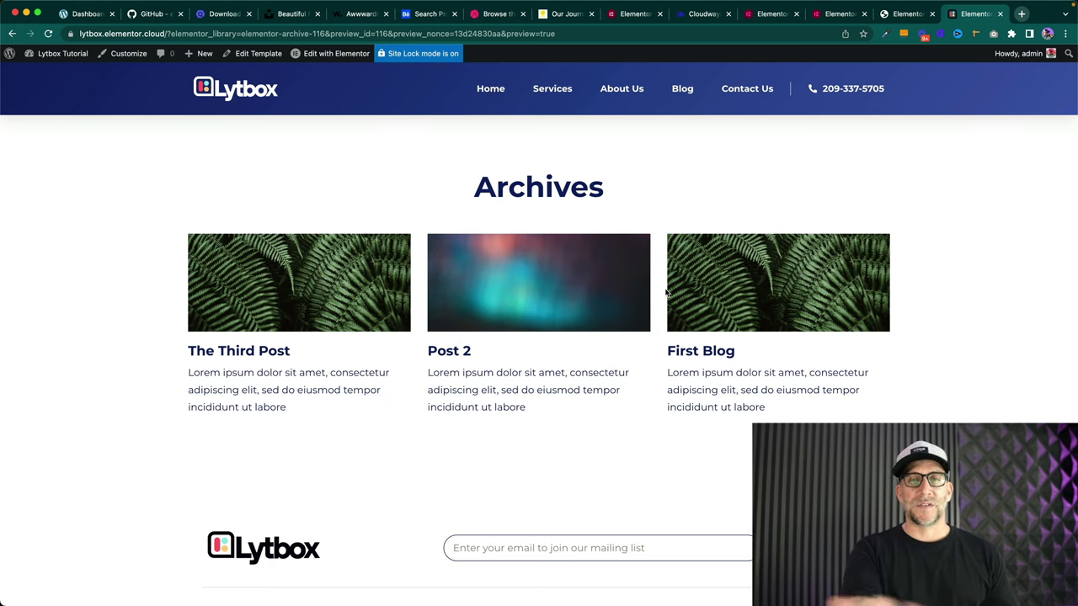
pyautogui.click(902, 13)
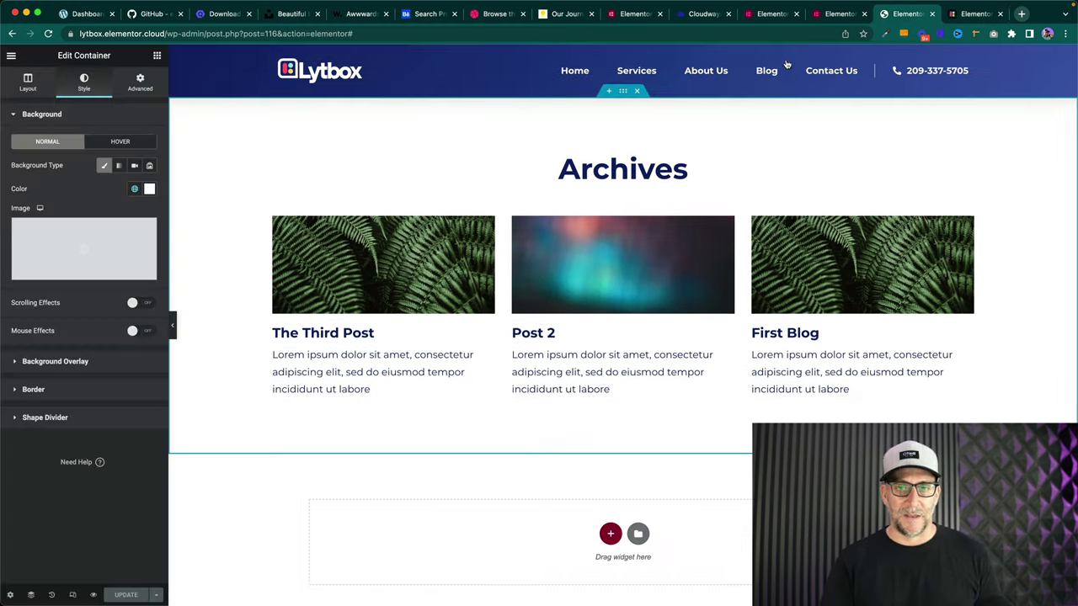
pyautogui.moveTo(67, 224)
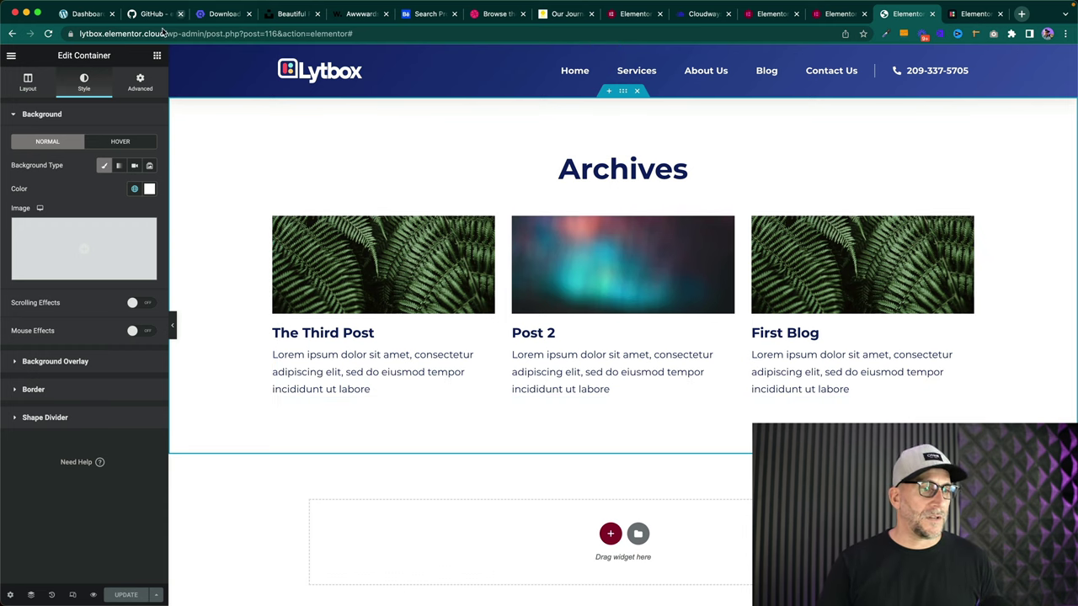
# - Add a Text Editor widget between the Archives title and the post grid
pyautogui.click(156, 54)
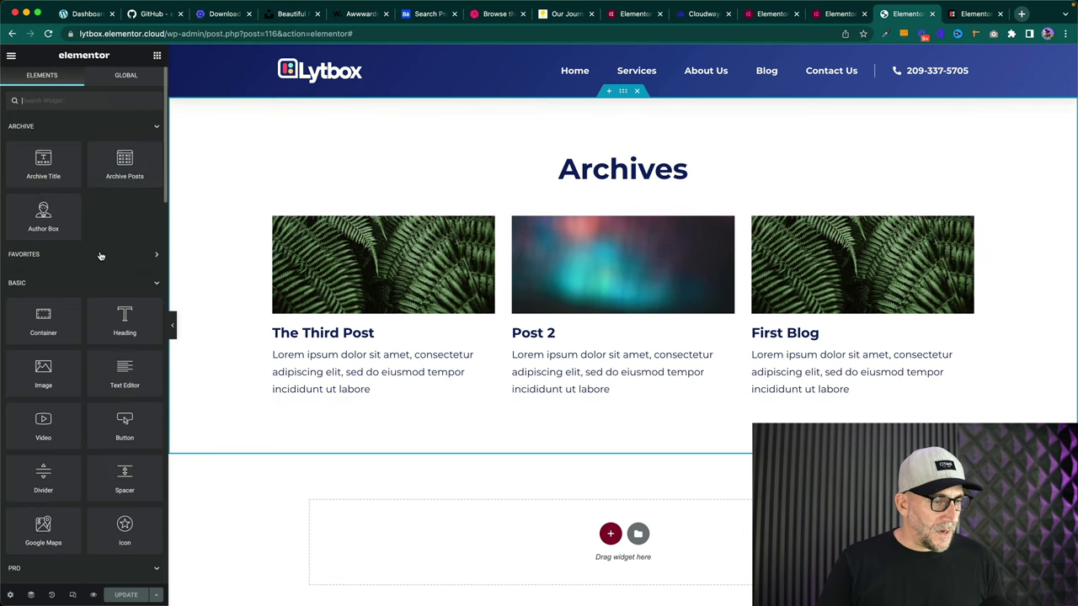
pyautogui.scroll(-5, 101, 251)
pyautogui.scroll(1, 125, 168)
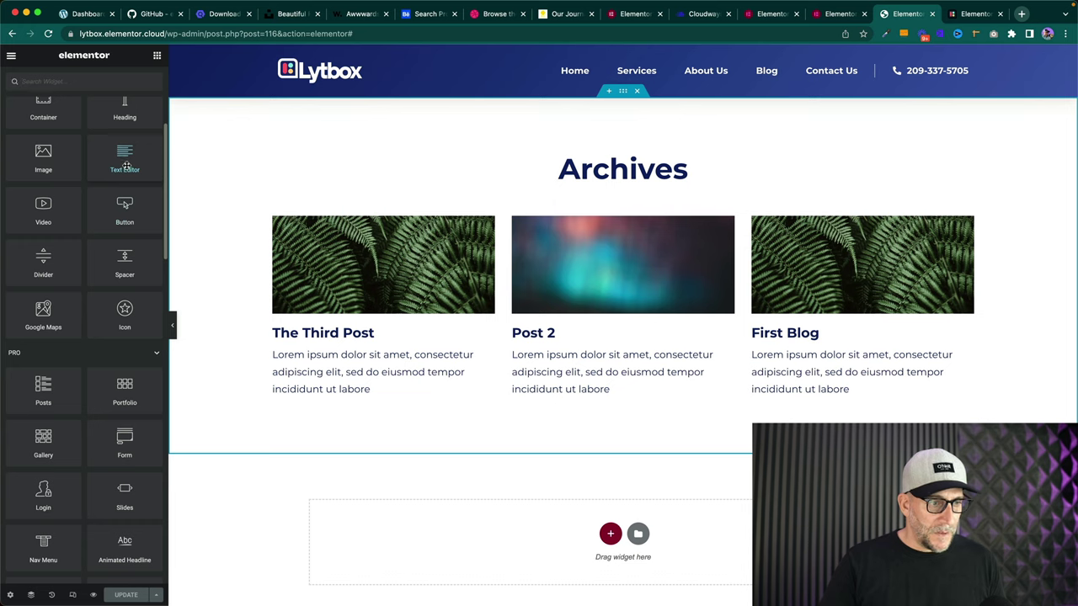
pyautogui.moveTo(125, 162); pyautogui.dragTo(614, 185)
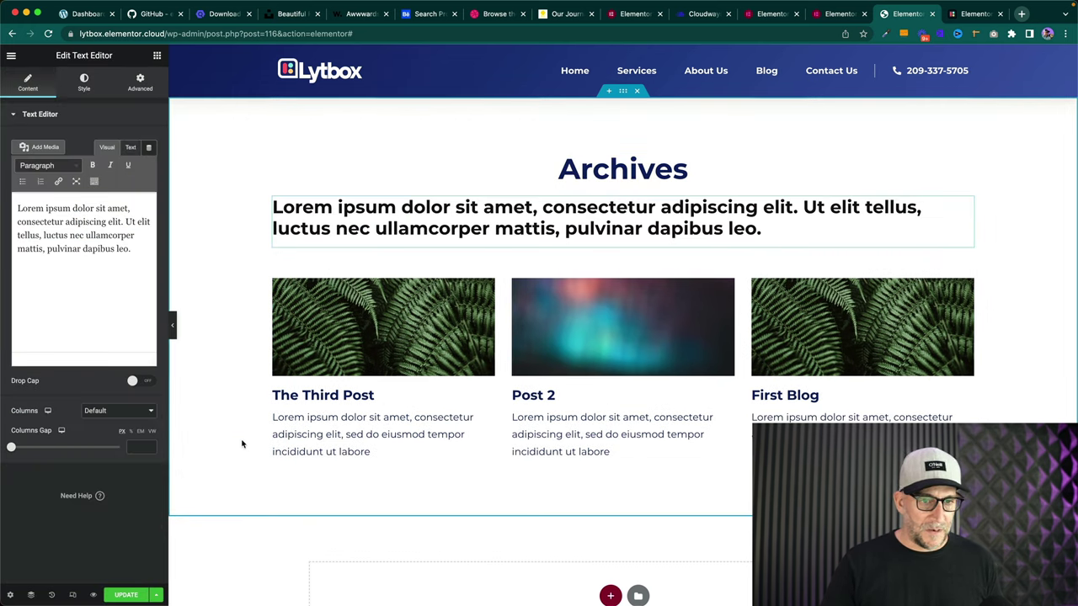
# - Style the intro text with the Bluberry Blue global color, the Normal Text global font and centered alignment
pyautogui.click(84, 82)
pyautogui.click(134, 165)
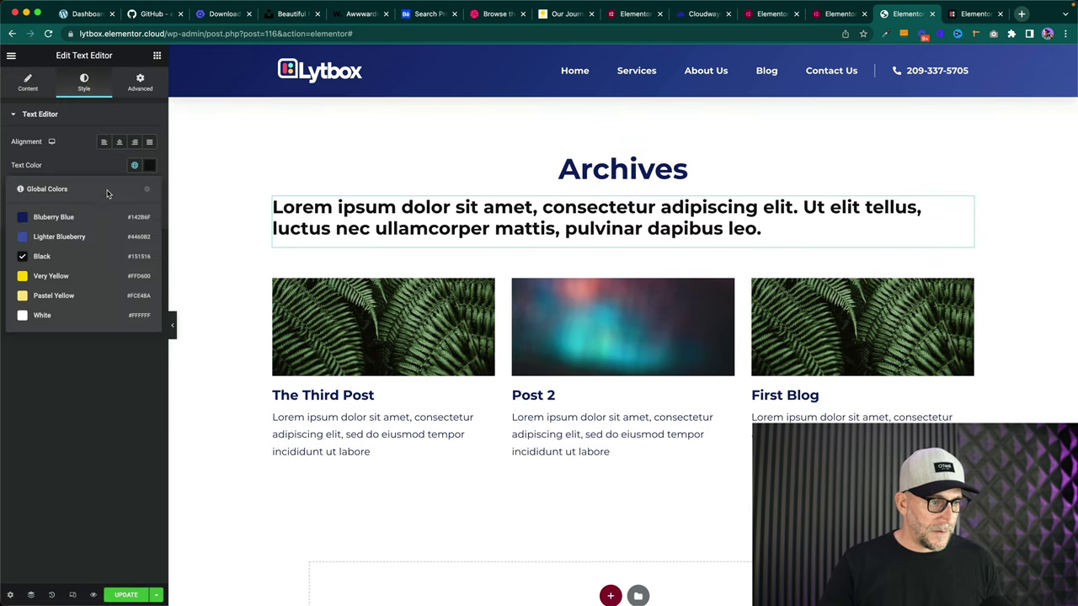
pyautogui.click(68, 216)
pyautogui.click(132, 188)
pyautogui.scroll(-3, 79, 345)
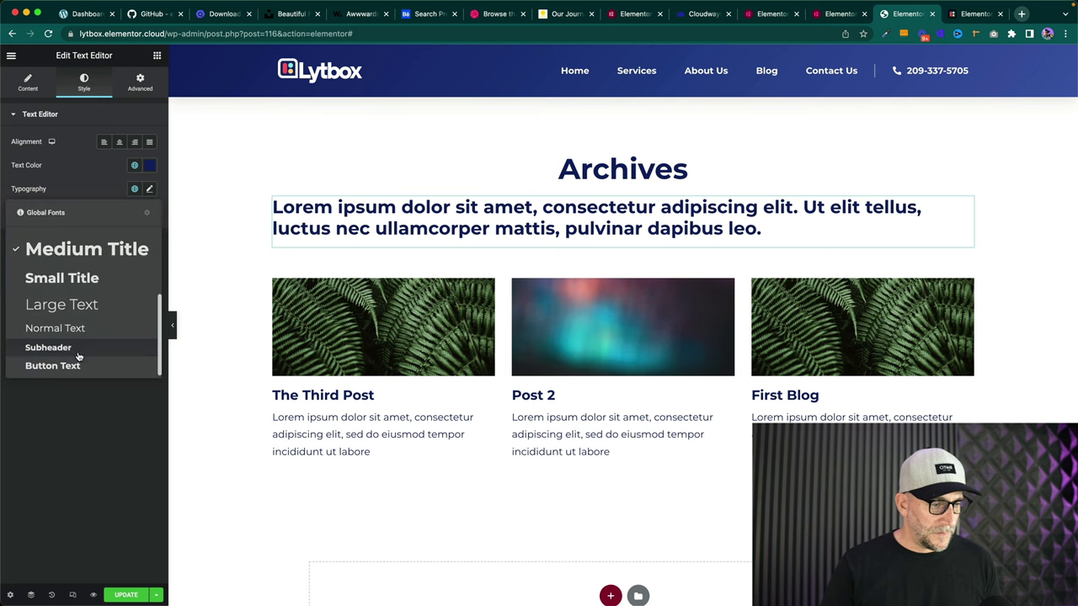
pyautogui.click(67, 330)
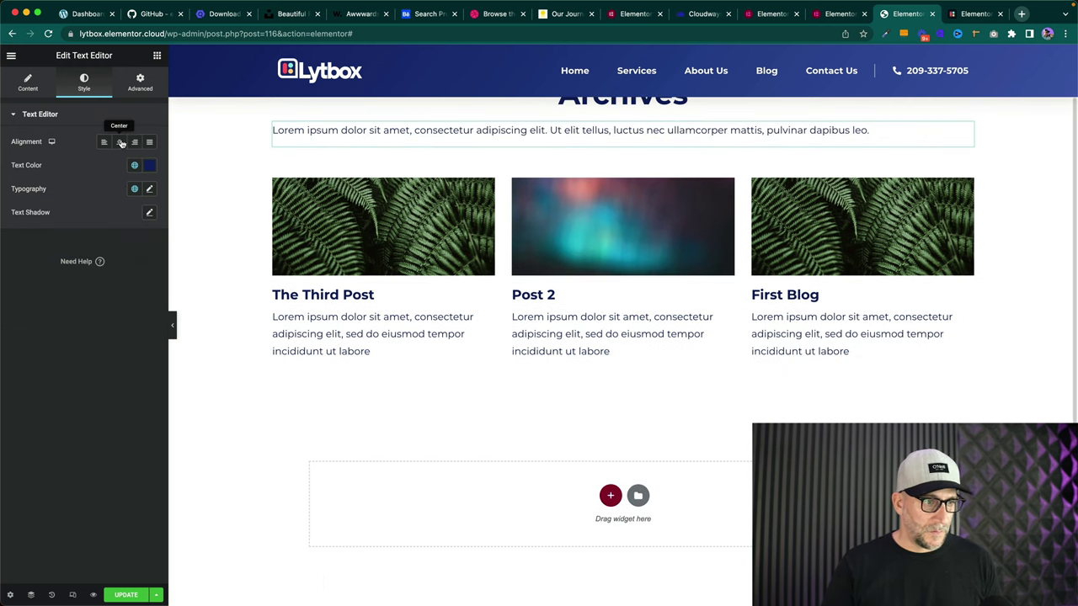
pyautogui.click(119, 141)
# - Update the archive template and view the result in the preview tab
pyautogui.click(127, 598)
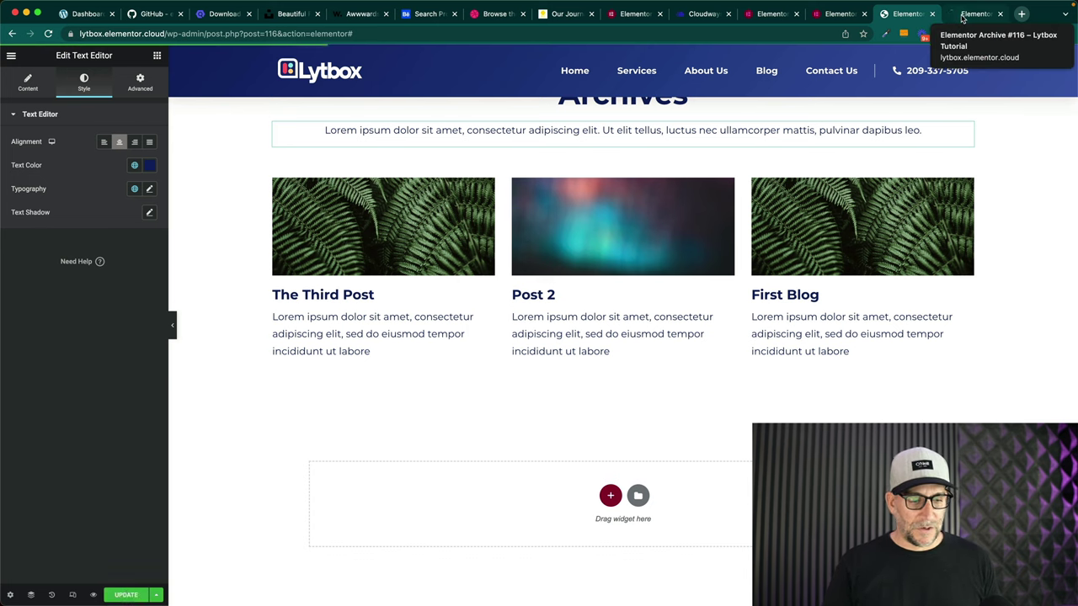
pyautogui.click(962, 17)
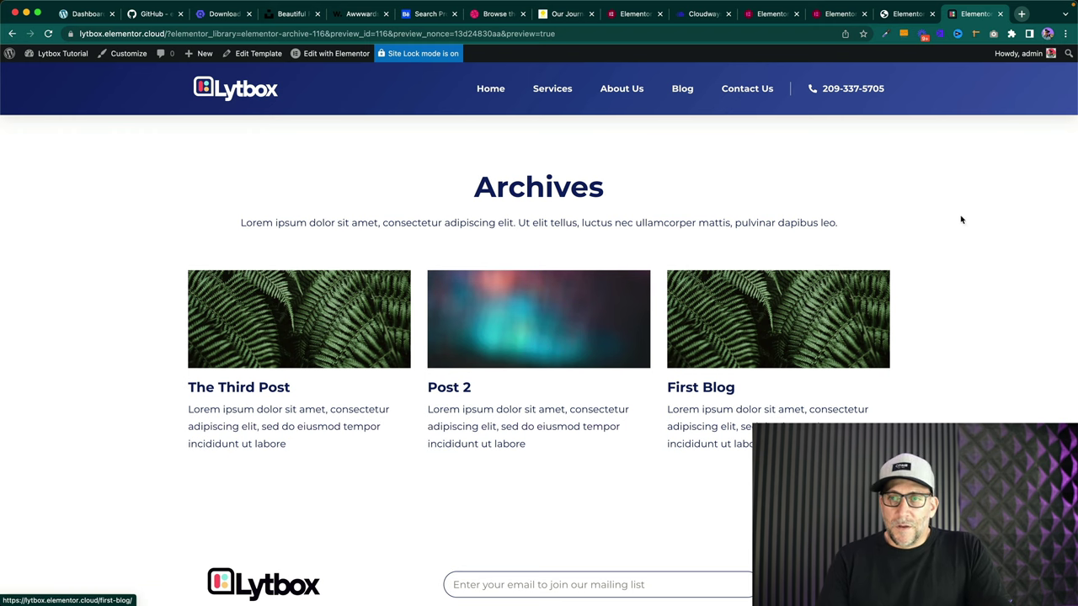
# - Open the Lytbox Academy blog in a new tab, examine its category links and search field, and return to the archive preview
pyautogui.click(1022, 15)
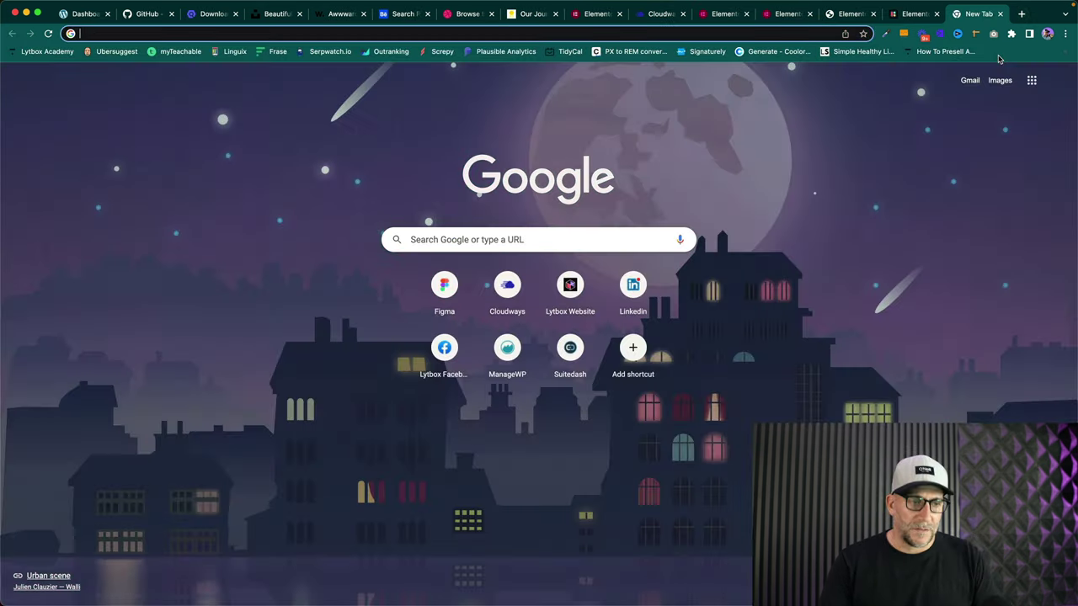
pyautogui.write('lytb')
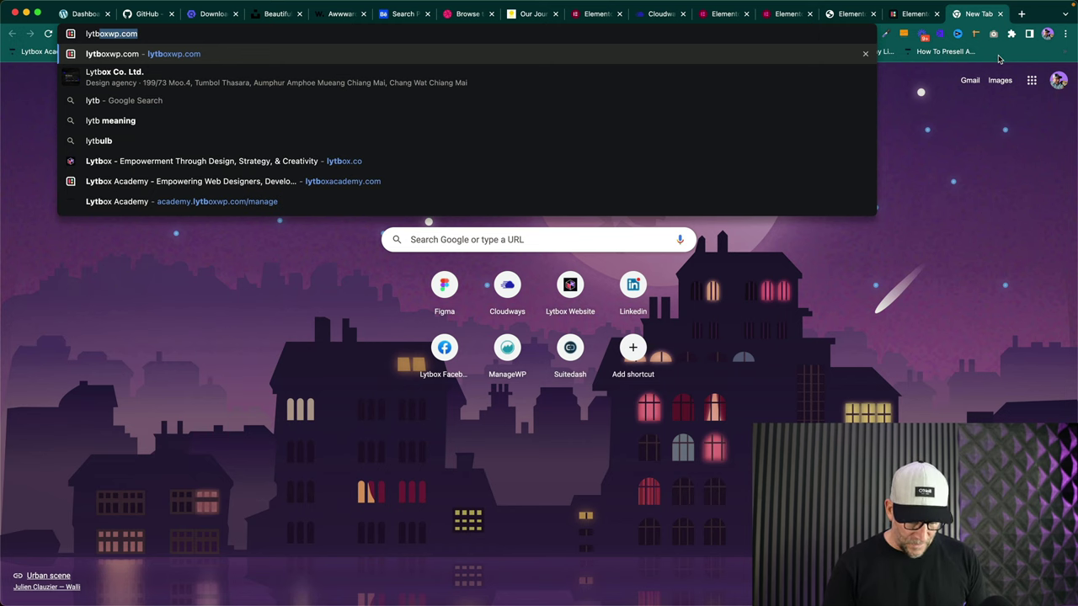
pyautogui.write('oxa')
pyautogui.press('Return')
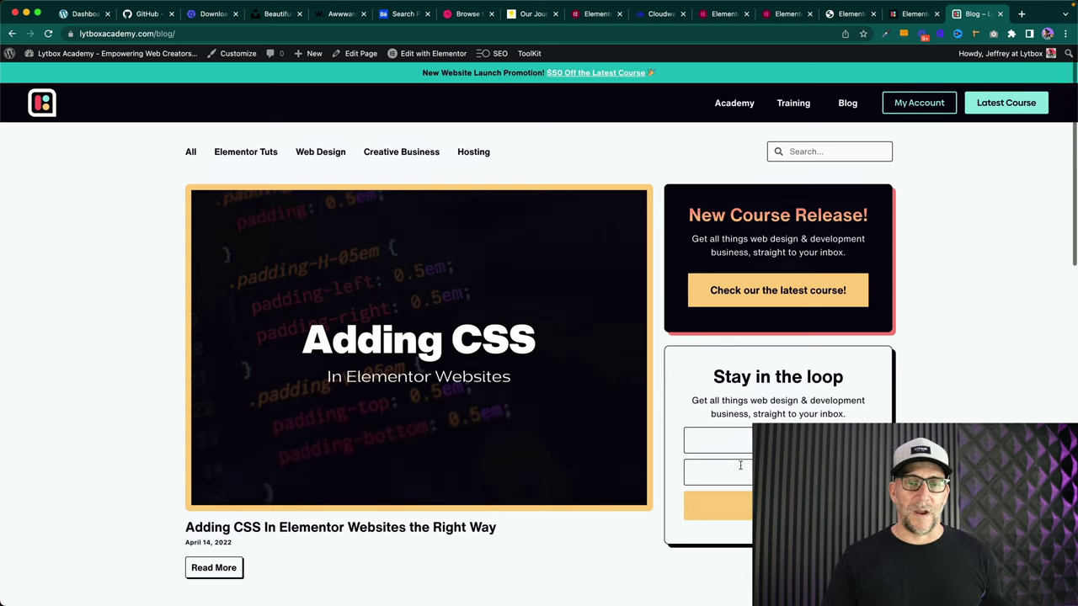
pyautogui.click(811, 152)
pyautogui.click(673, 154)
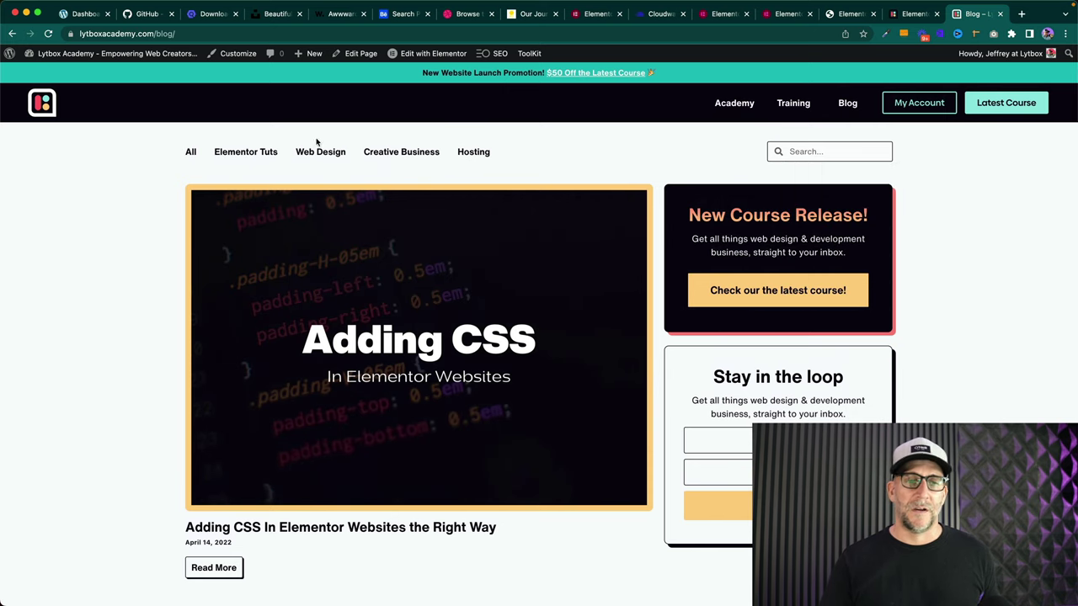
pyautogui.click(909, 17)
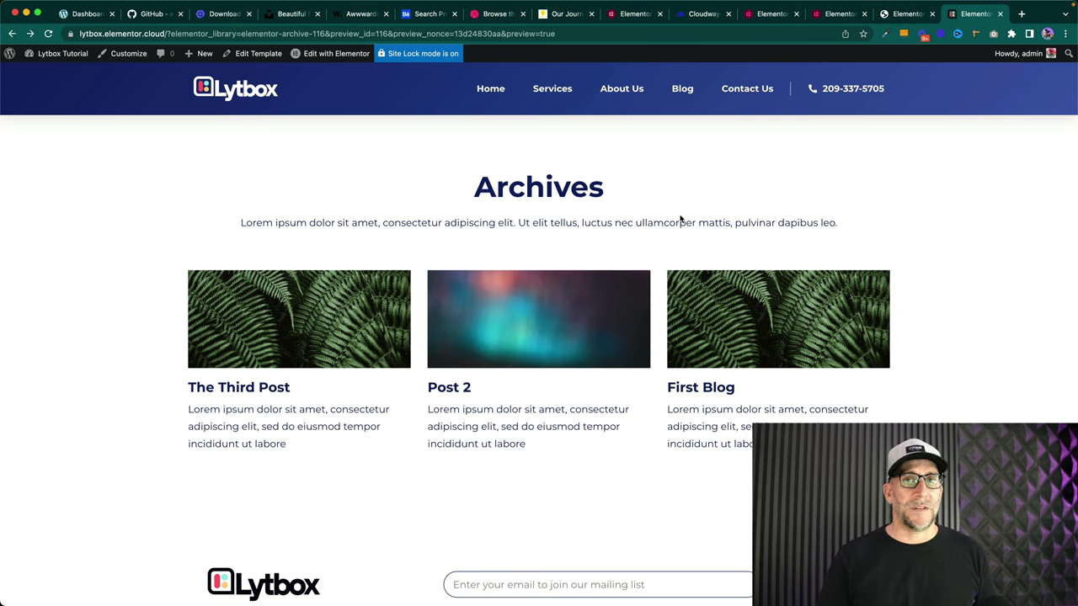
# - From the Lytbox site's WordPress dashboard, open the Theme Builder and create a new Single Post template
pyautogui.moveTo(38, 55)
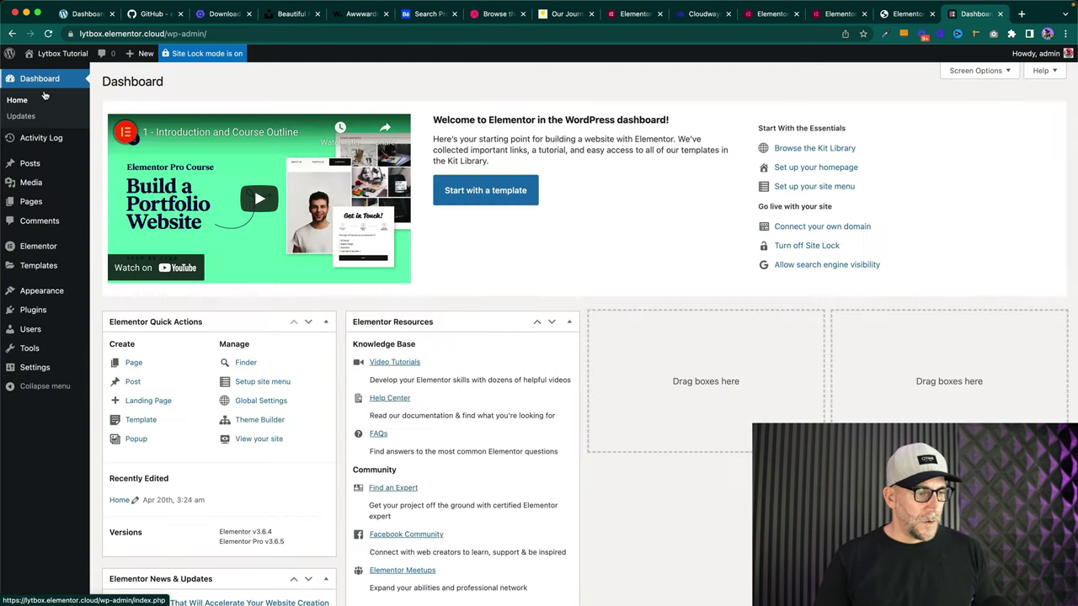
pyautogui.moveTo(28, 292)
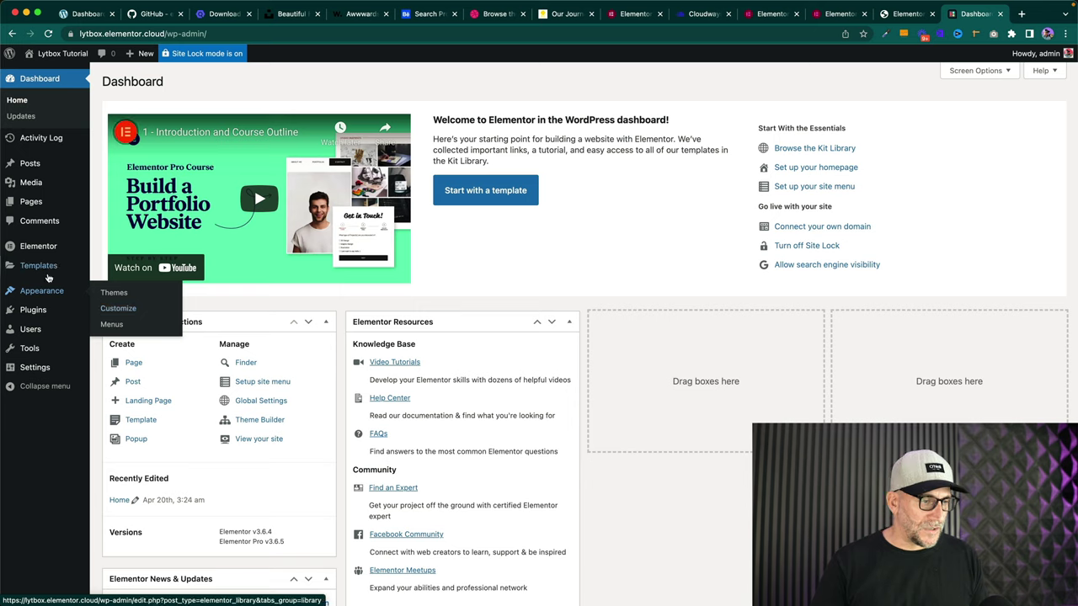
pyautogui.moveTo(46, 269)
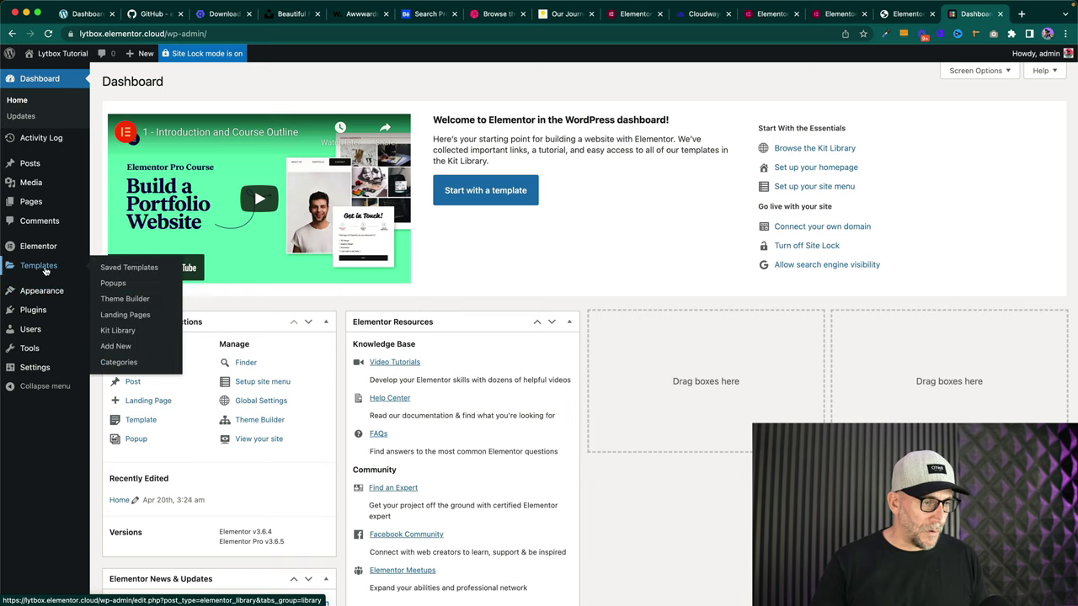
pyautogui.click(129, 300)
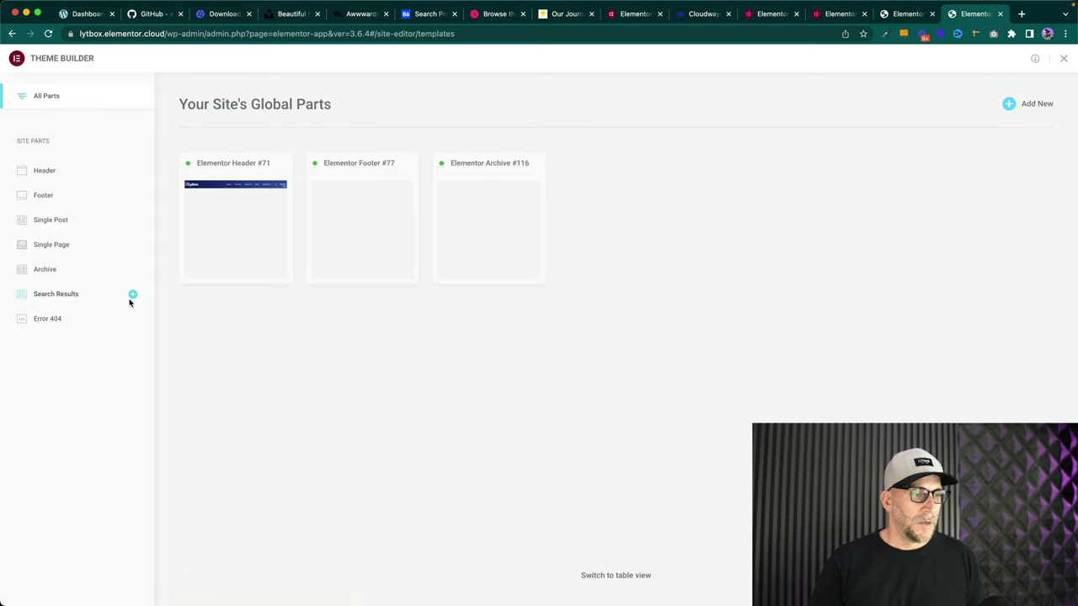
pyautogui.click(52, 221)
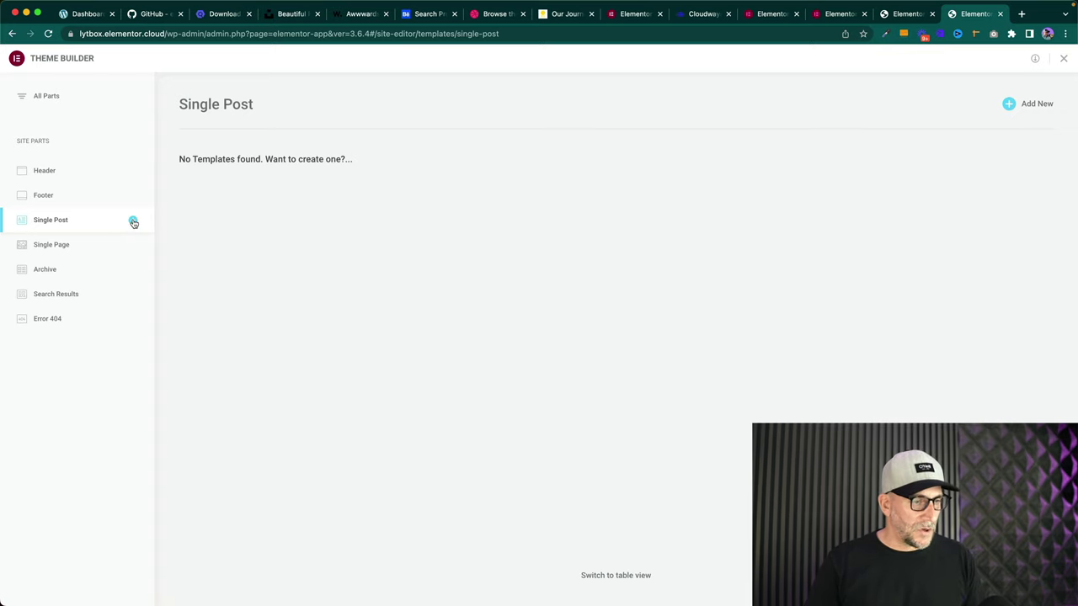
pyautogui.click(133, 223)
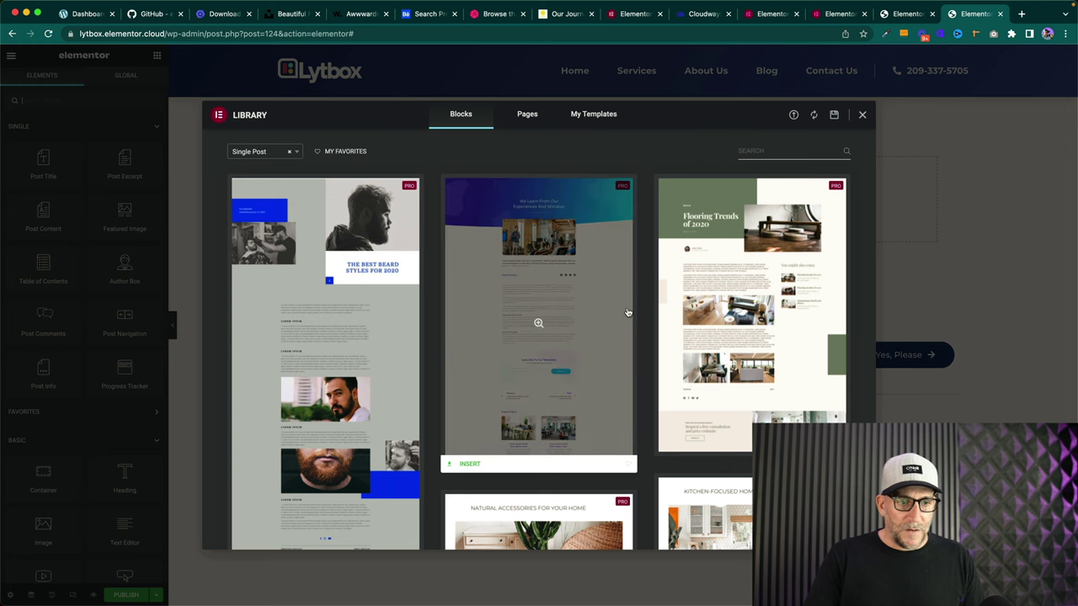
# - Preview the "How to be smart with your money when buying an apartment" single post block in the library and insert it
pyautogui.scroll(-2, 628, 313)
pyautogui.scroll(-10, 628, 312)
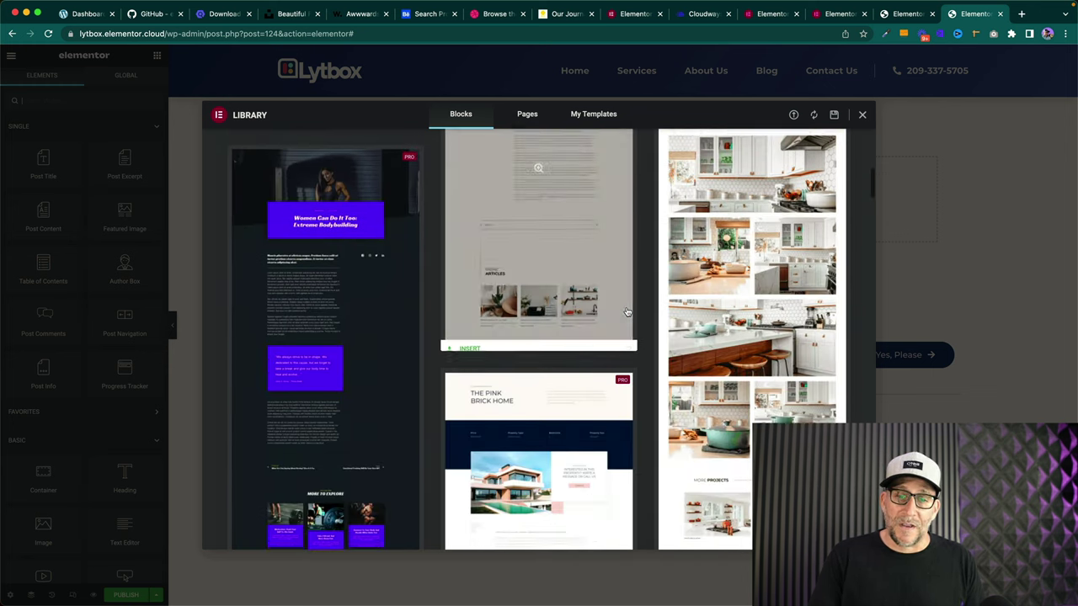
pyautogui.scroll(-8, 628, 311)
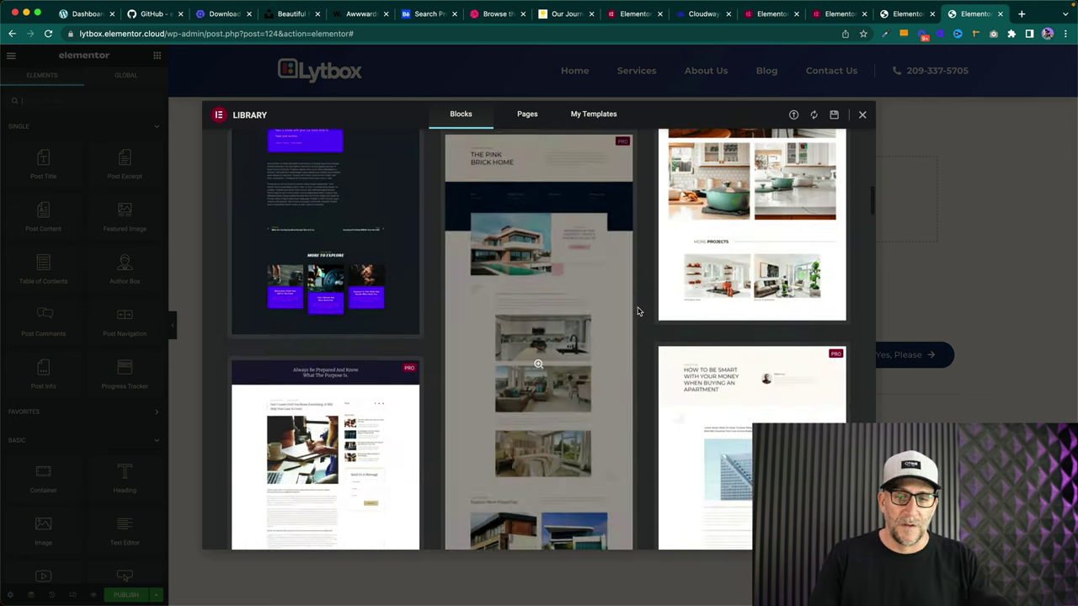
pyautogui.scroll(-8, 638, 312)
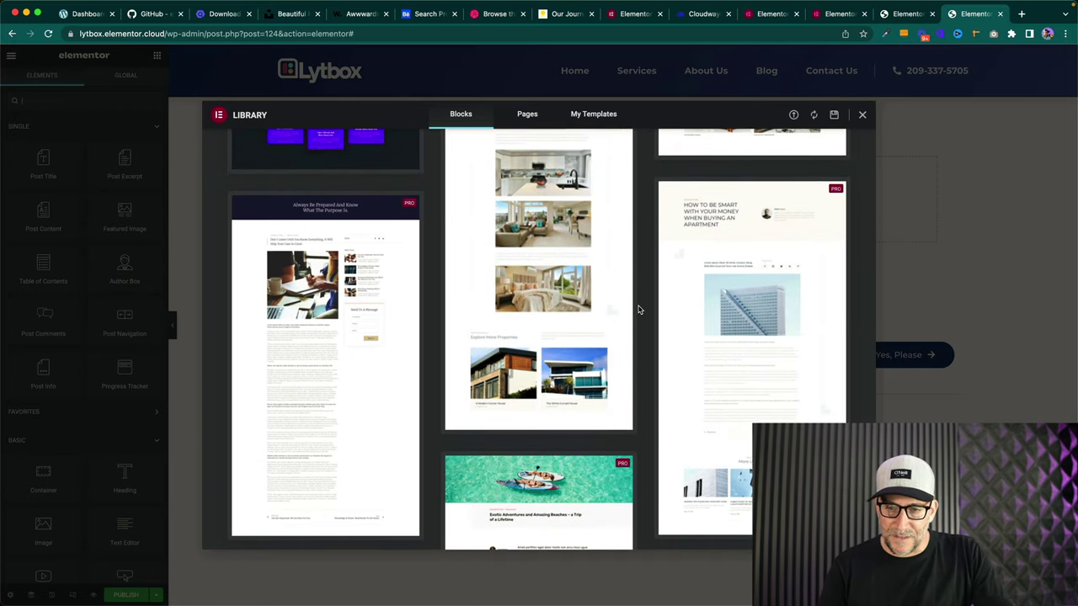
pyautogui.scroll(-6, 638, 310)
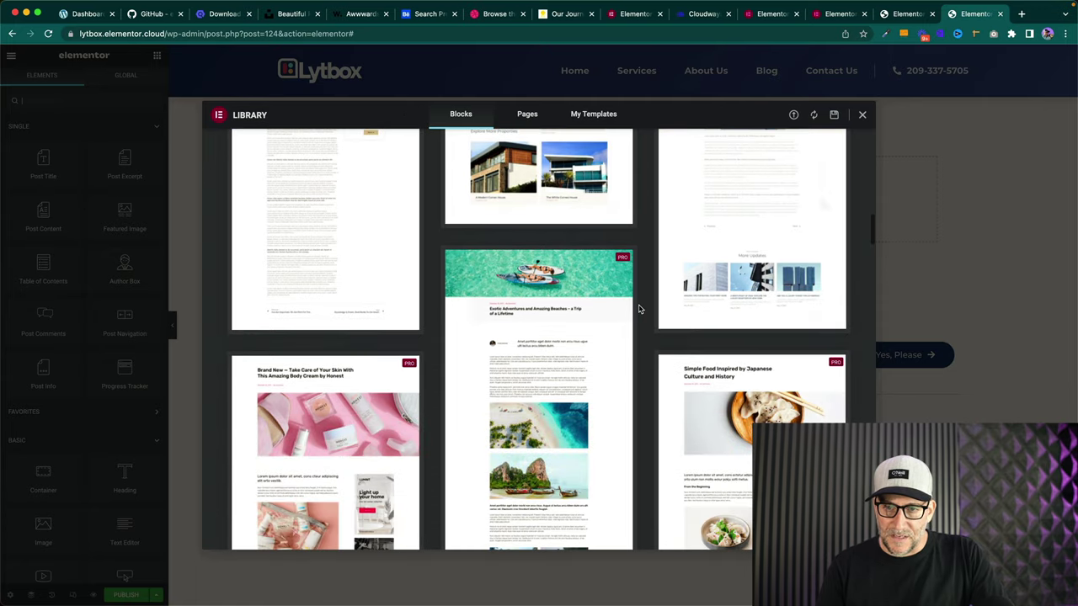
pyautogui.scroll(5, 638, 310)
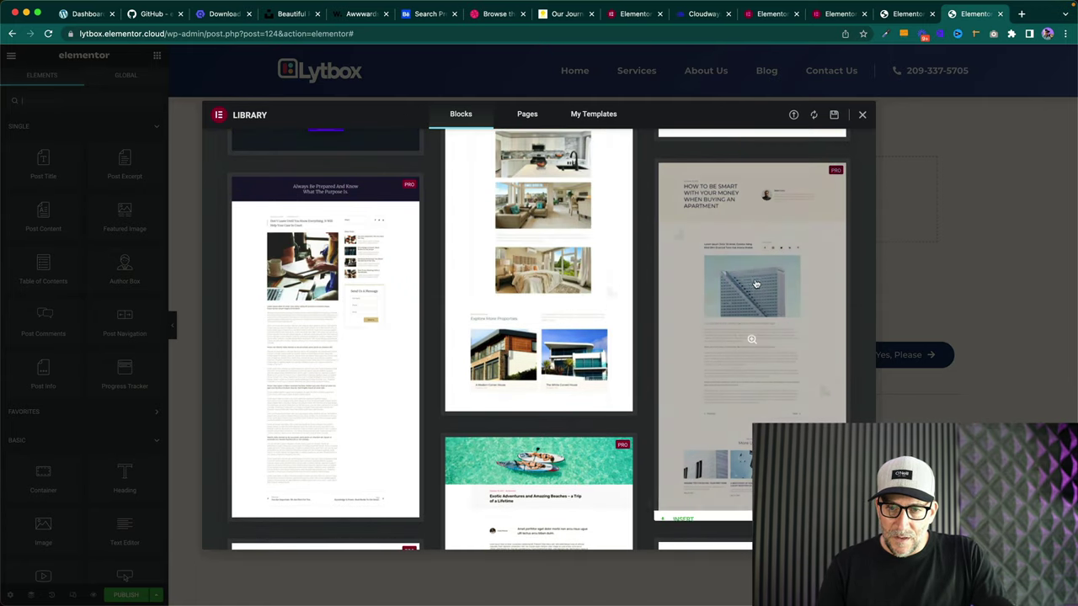
pyautogui.click(755, 292)
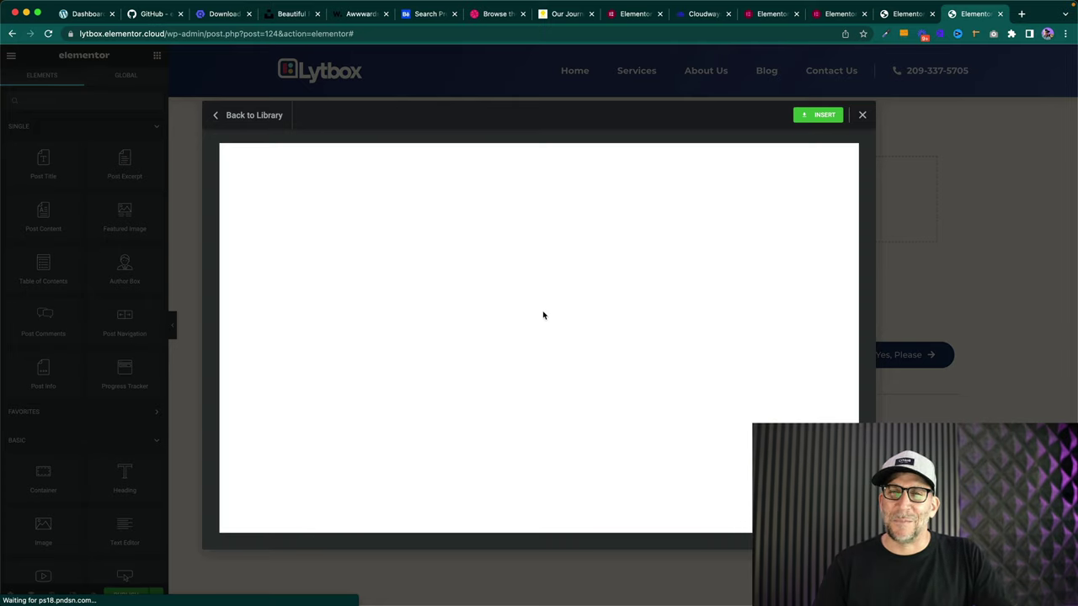
pyautogui.scroll(-5, 537, 362)
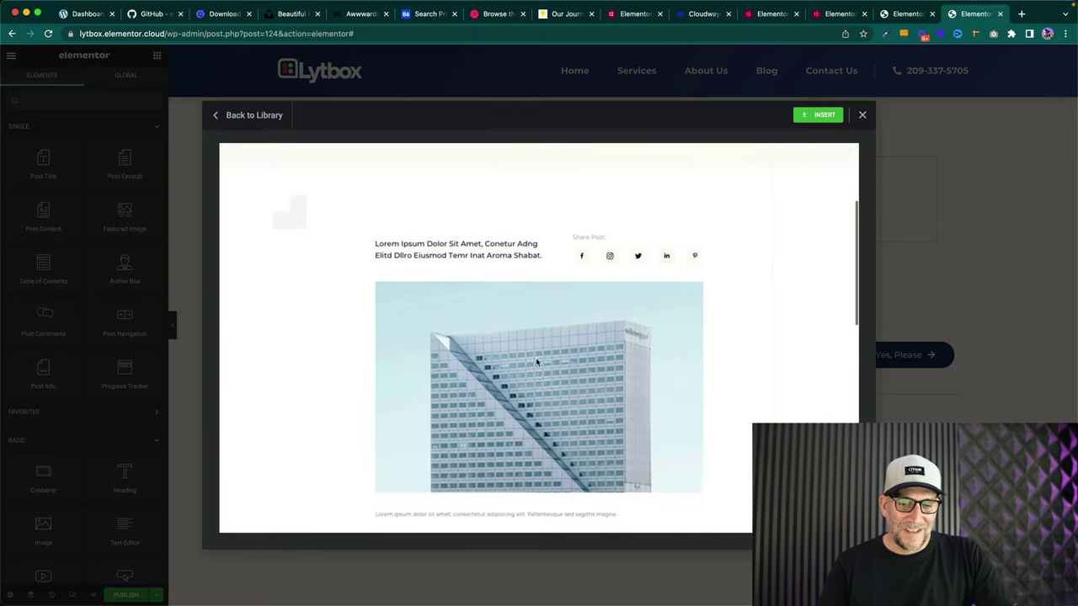
pyautogui.scroll(-10, 536, 362)
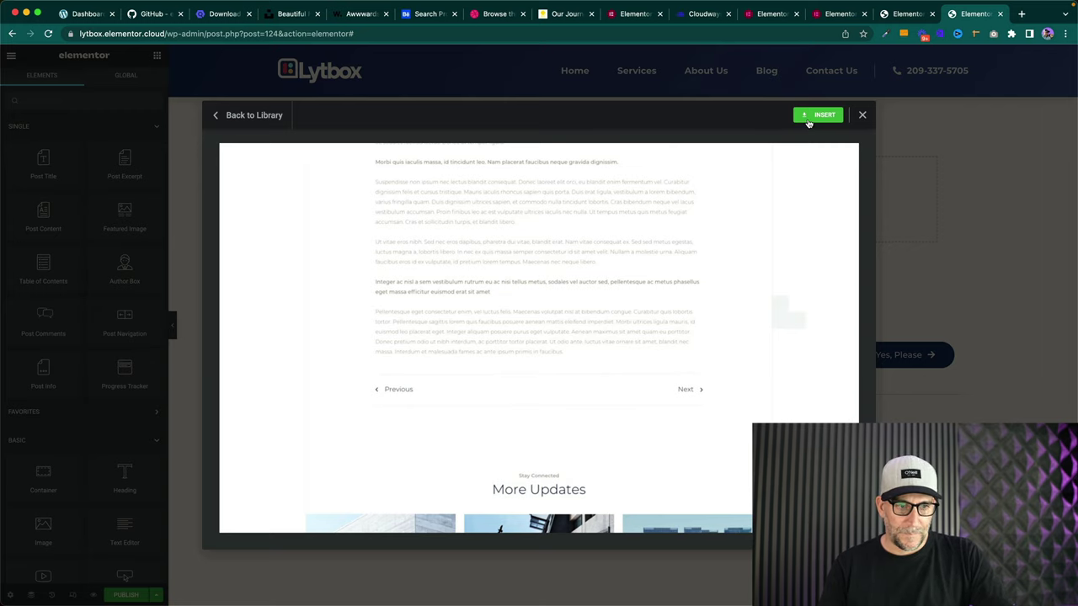
pyautogui.click(808, 118)
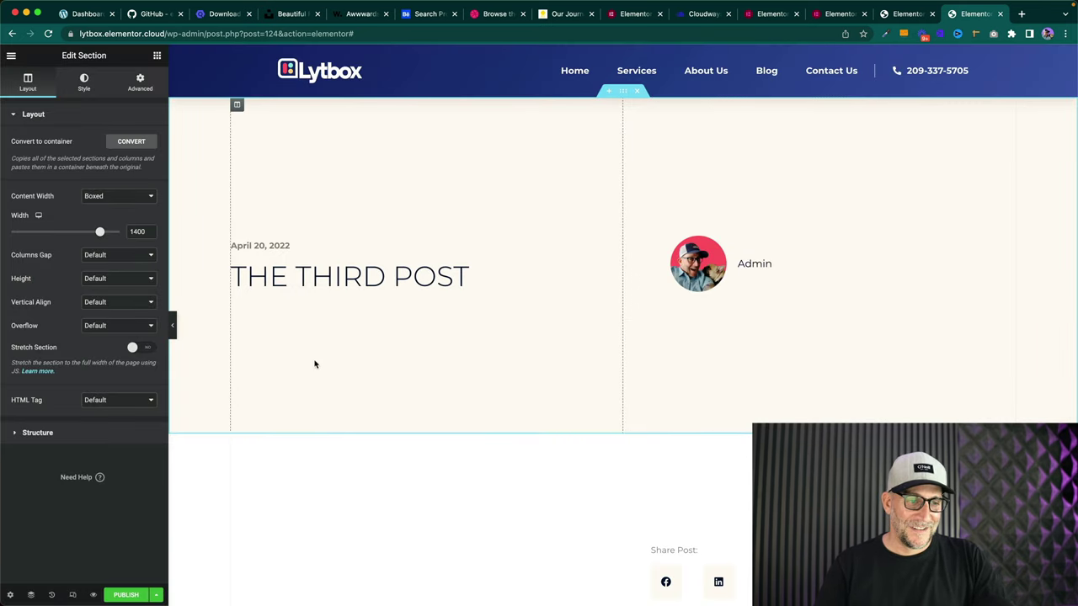
# - Delete the inserted template's first section, which holds the post date, title and author
pyautogui.scroll(-2, 315, 363)
pyautogui.scroll(2, 325, 356)
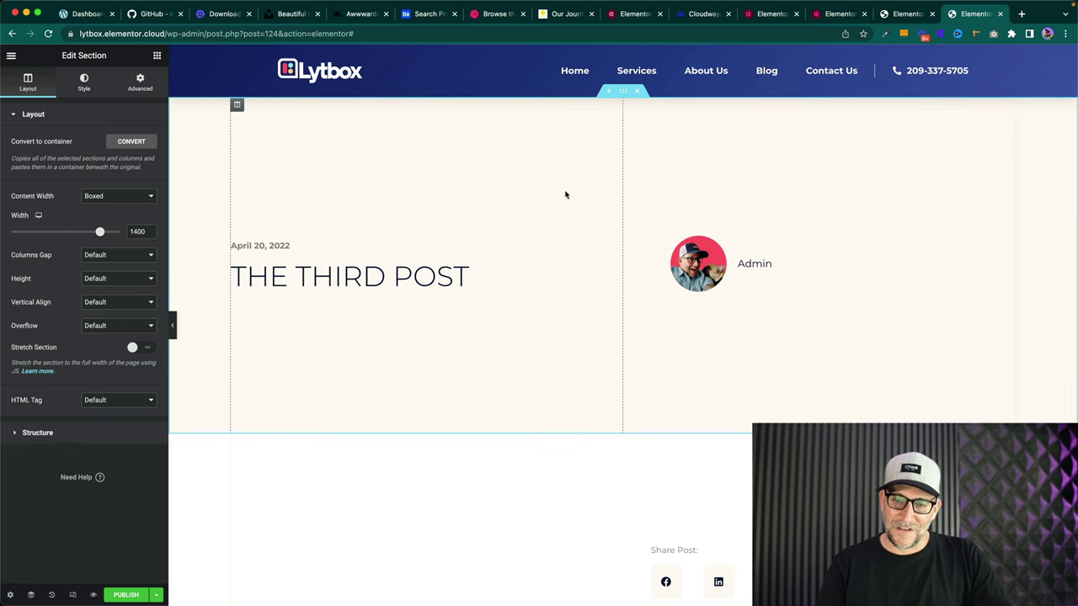
pyautogui.click(638, 93)
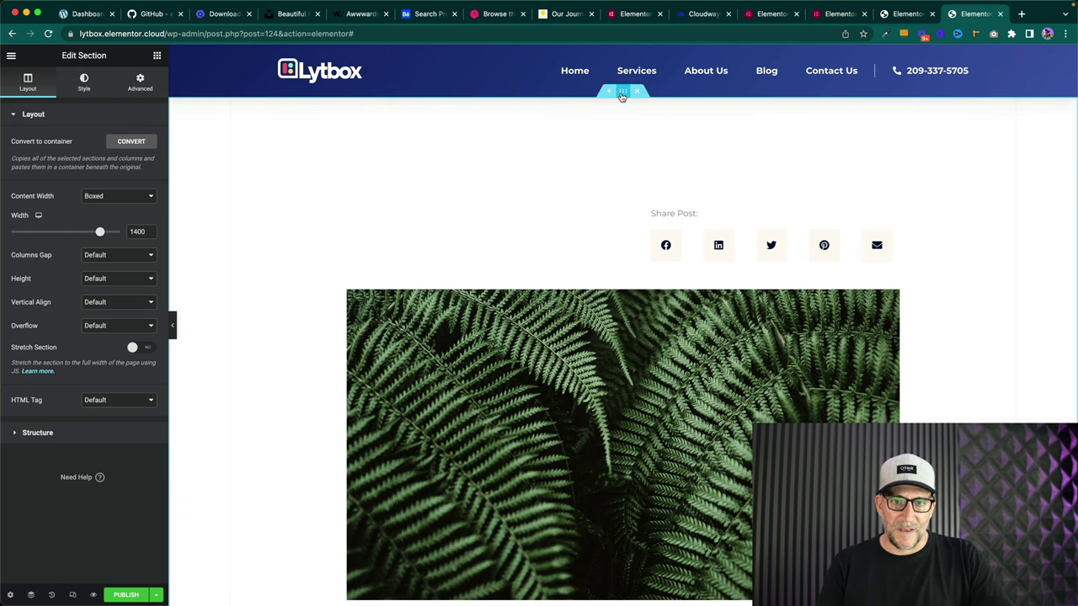
# - Convert the section with the share buttons and featured image to a container and delete the original section
pyautogui.click(130, 141)
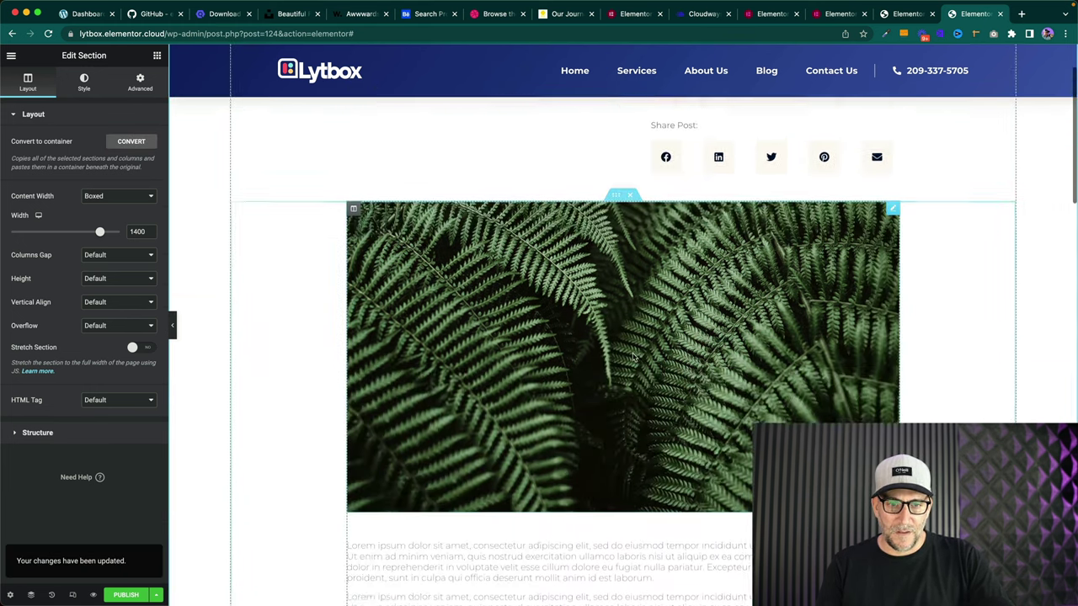
pyautogui.click(636, 92)
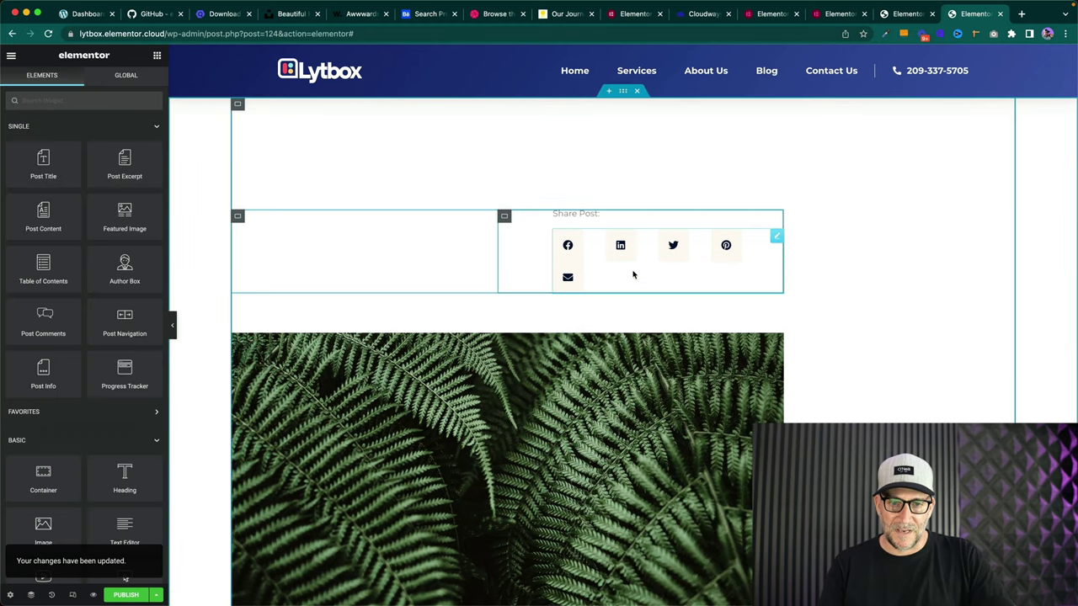
# - Clear the custom width of the converted outer container and check the layout settings of its nested containers
pyautogui.click(627, 90)
pyautogui.scroll(-5, 661, 364)
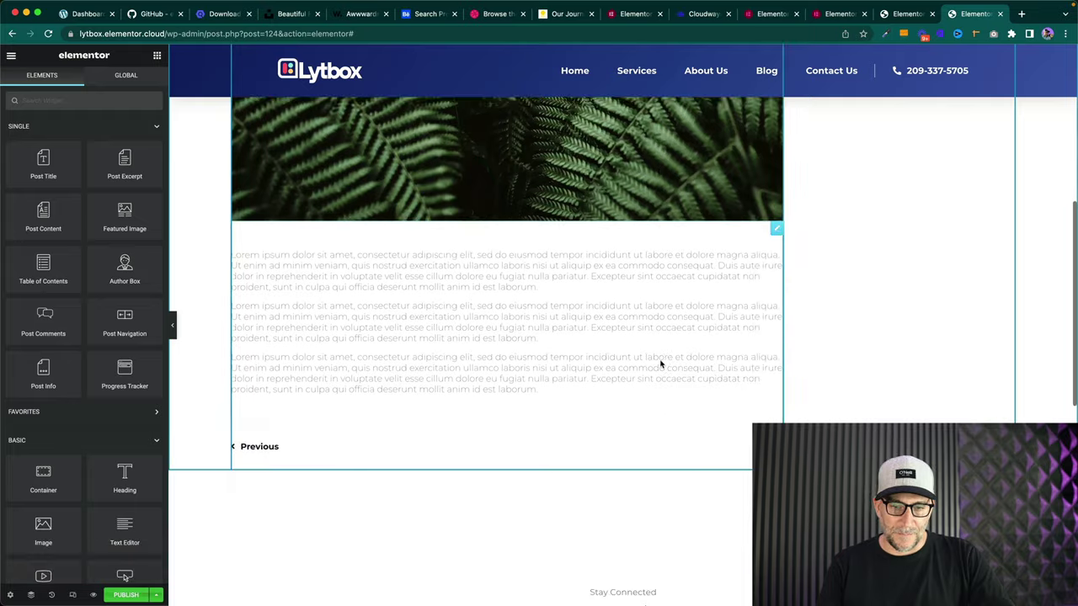
pyautogui.scroll(-3, 660, 364)
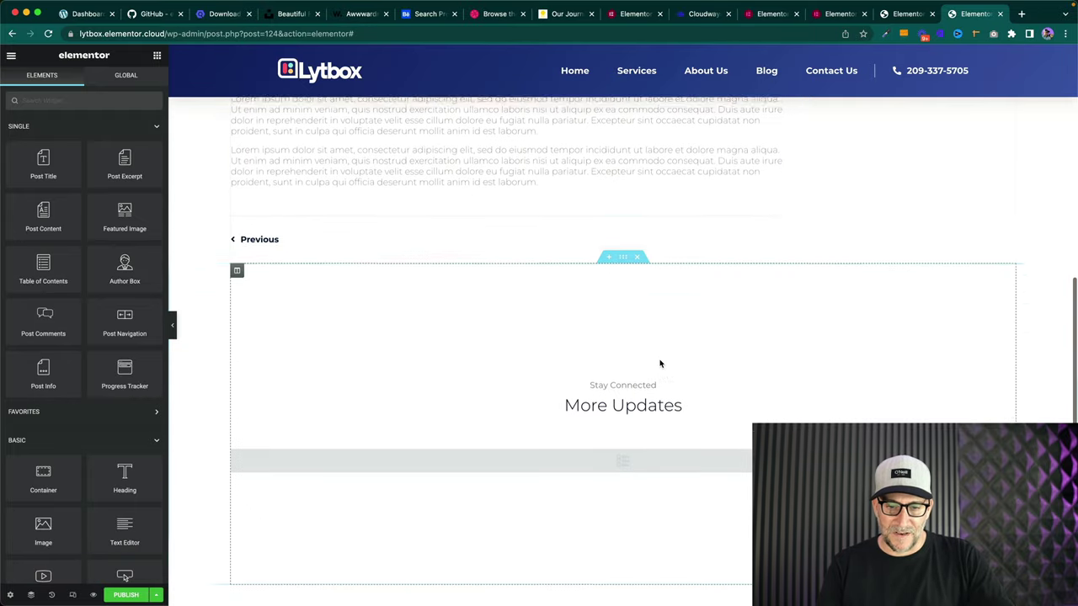
pyautogui.scroll(6, 630, 385)
pyautogui.scroll(5, 630, 386)
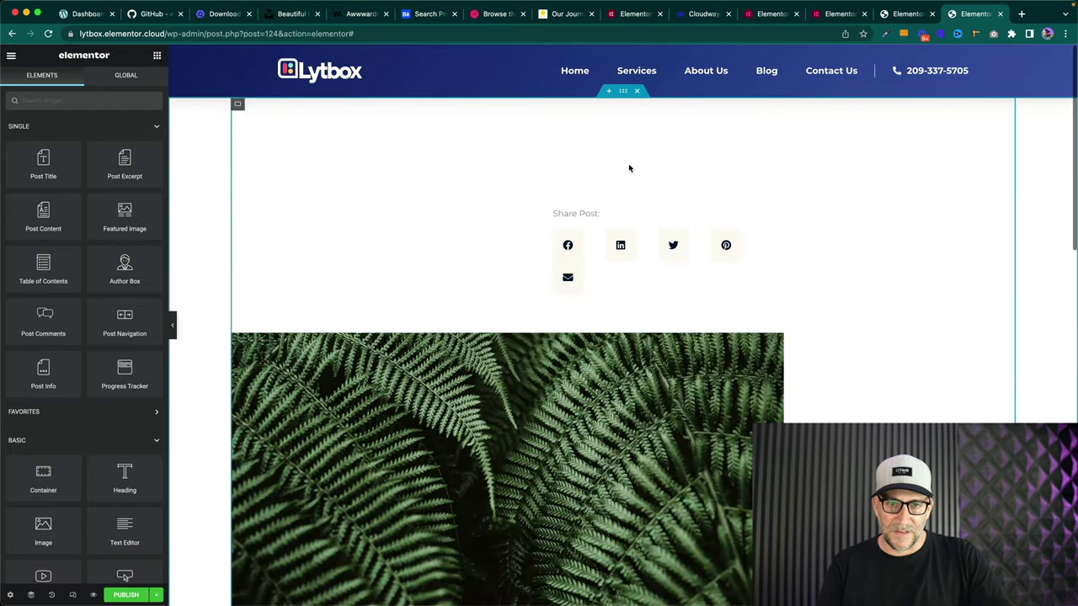
pyautogui.click(620, 93)
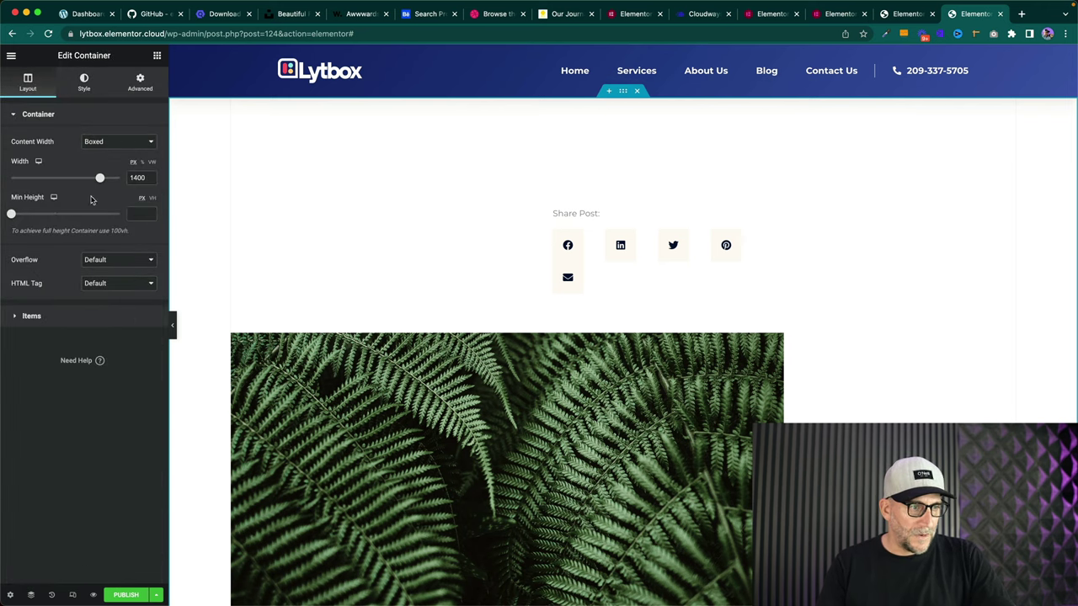
pyautogui.doubleClick(140, 176)
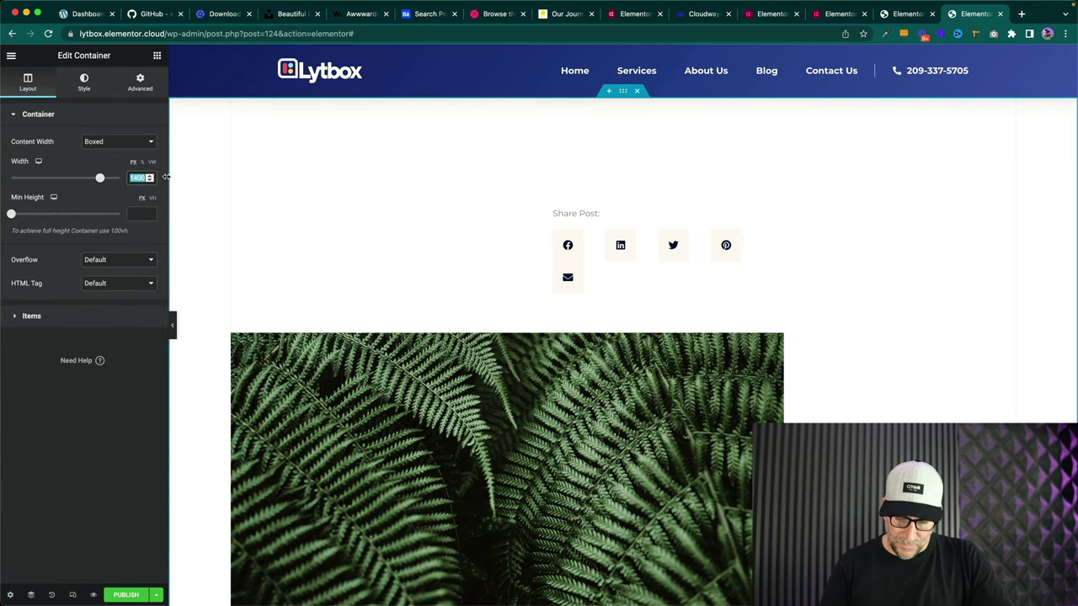
pyautogui.press('BackSpace')
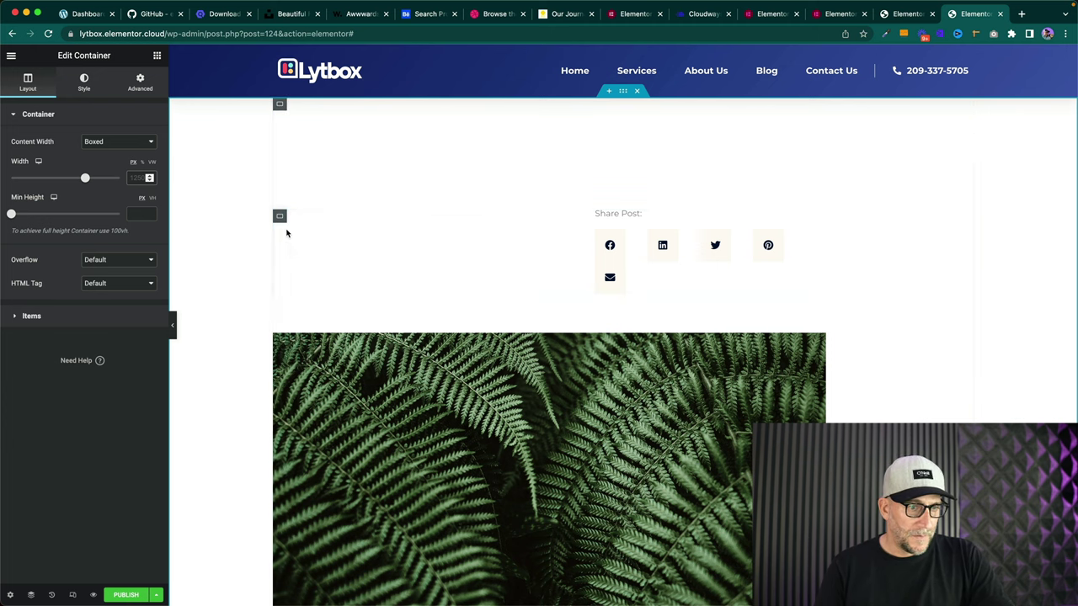
pyautogui.click(547, 217)
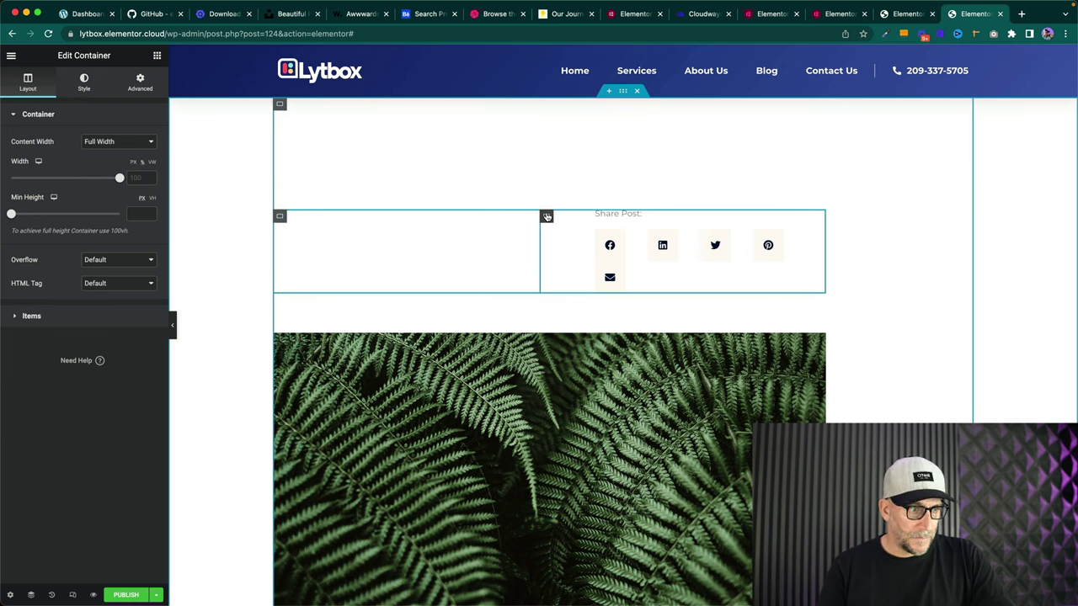
pyautogui.click(279, 216)
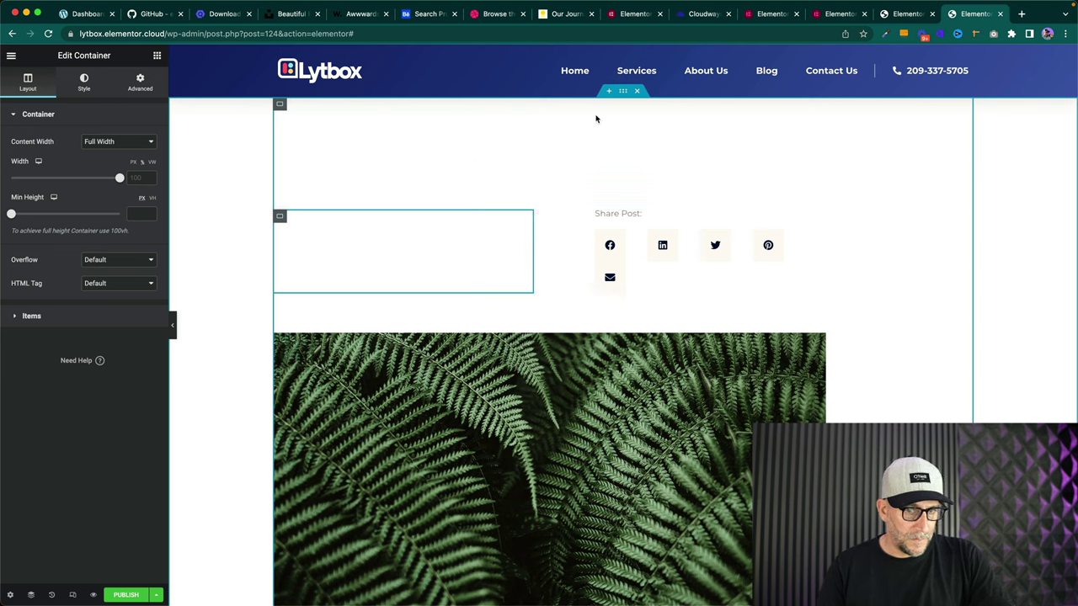
# - Delete the converted container and the remaining More Updates section to empty the Single Post template
pyautogui.click(620, 91)
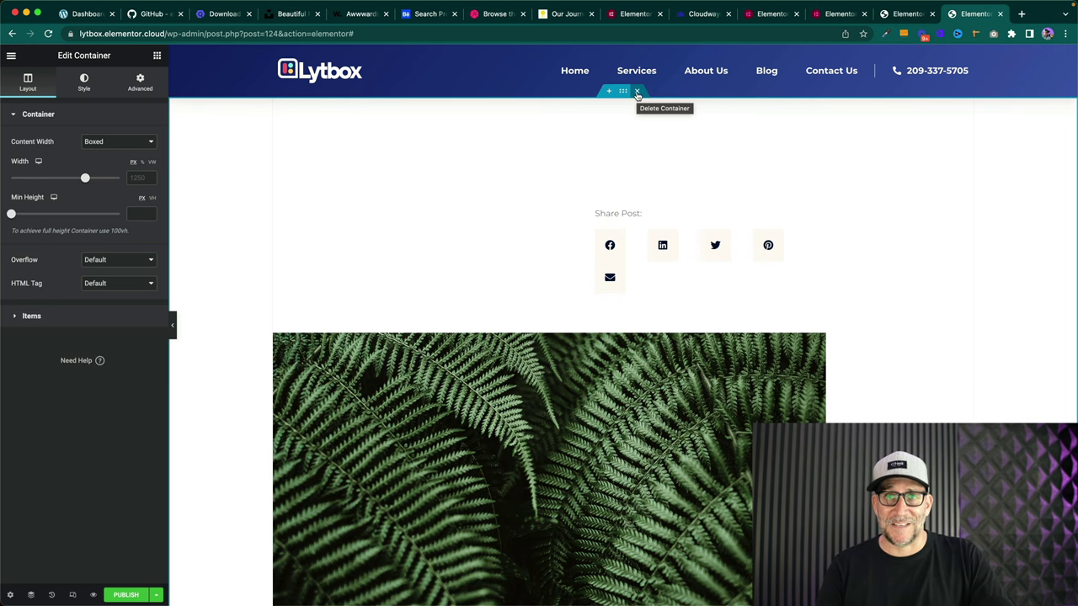
pyautogui.click(637, 92)
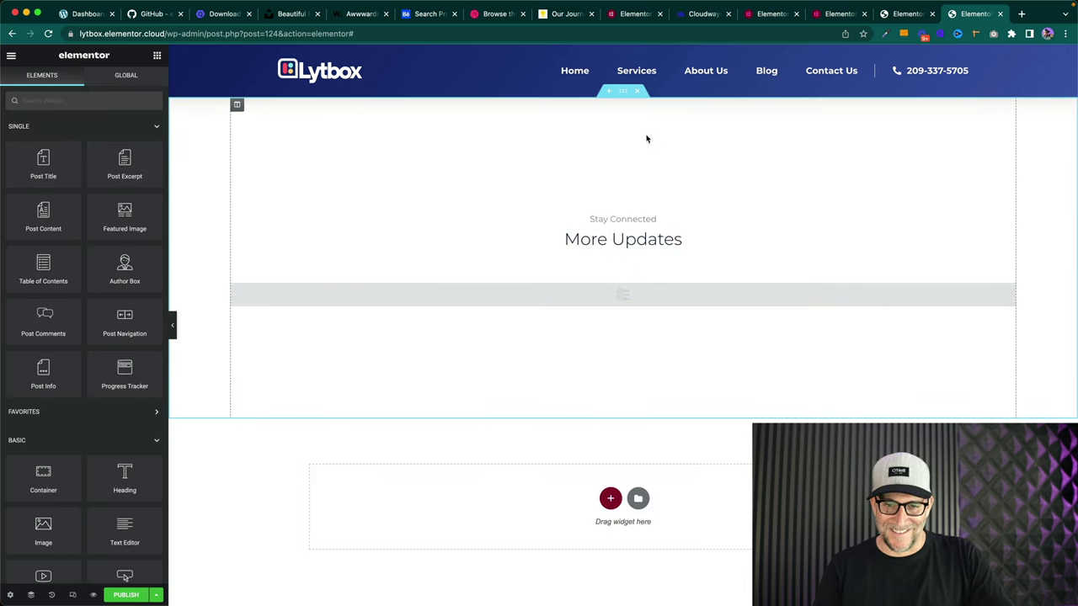
pyautogui.click(637, 91)
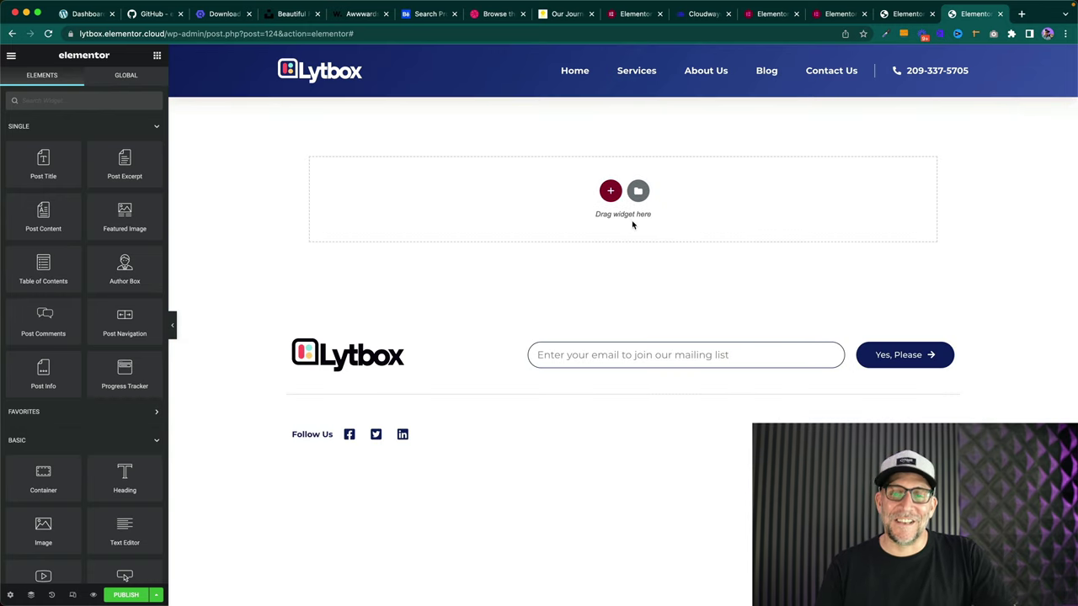
# - Preview the "We Learn From Our Experiences And Mistakes" single post block in the library and insert it
pyautogui.click(638, 192)
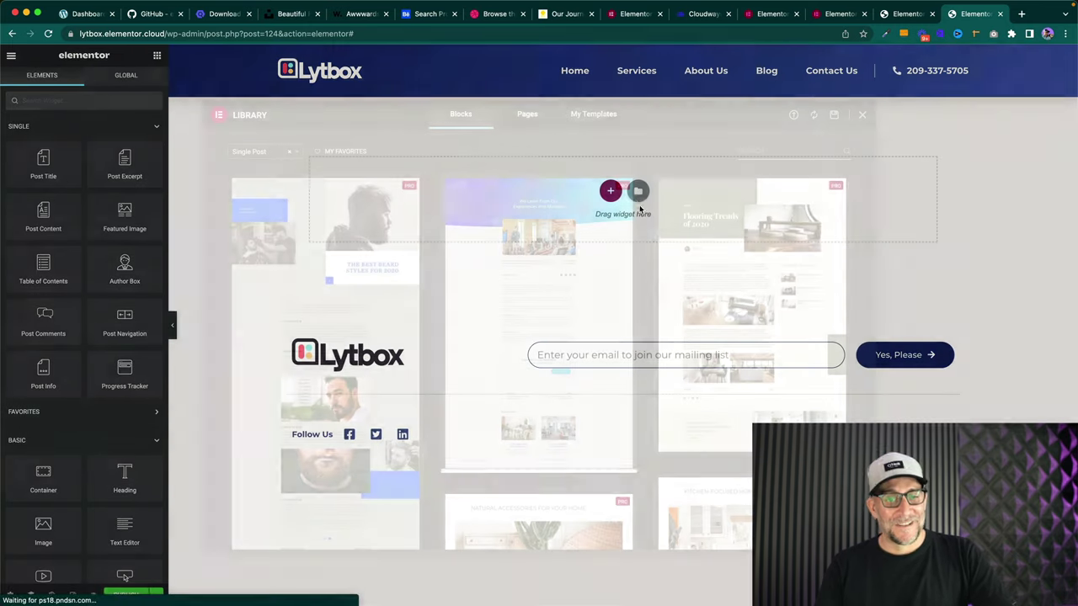
pyautogui.scroll(-1, 632, 340)
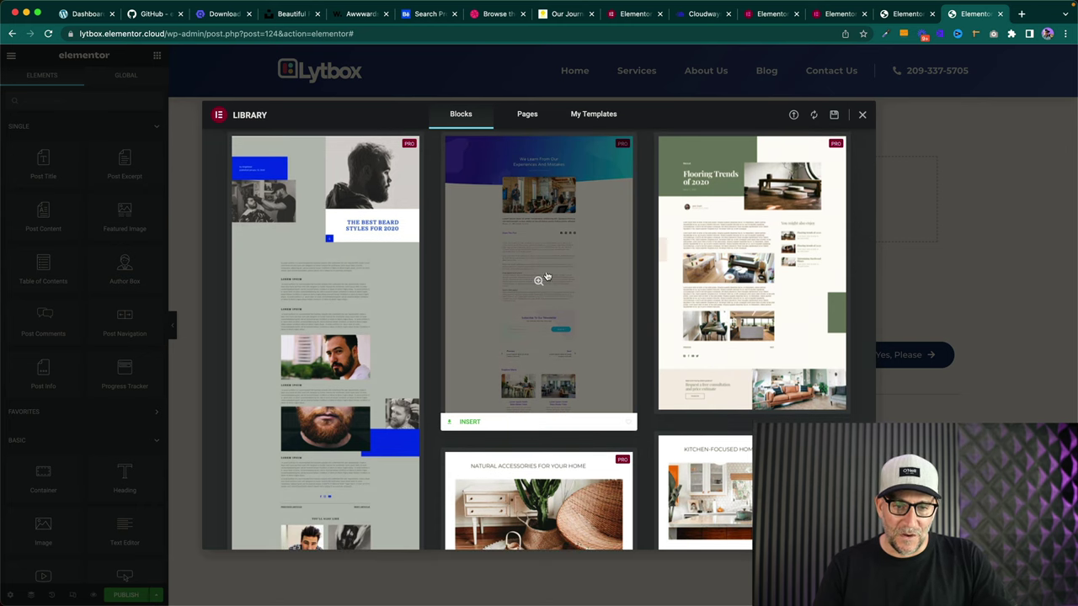
pyautogui.click(558, 280)
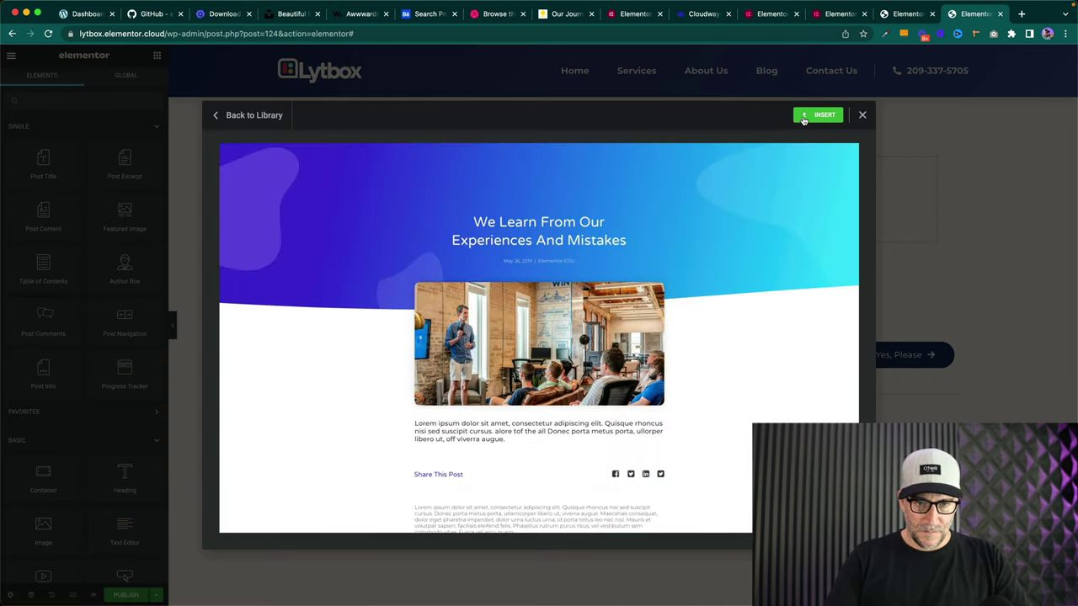
pyautogui.click(802, 120)
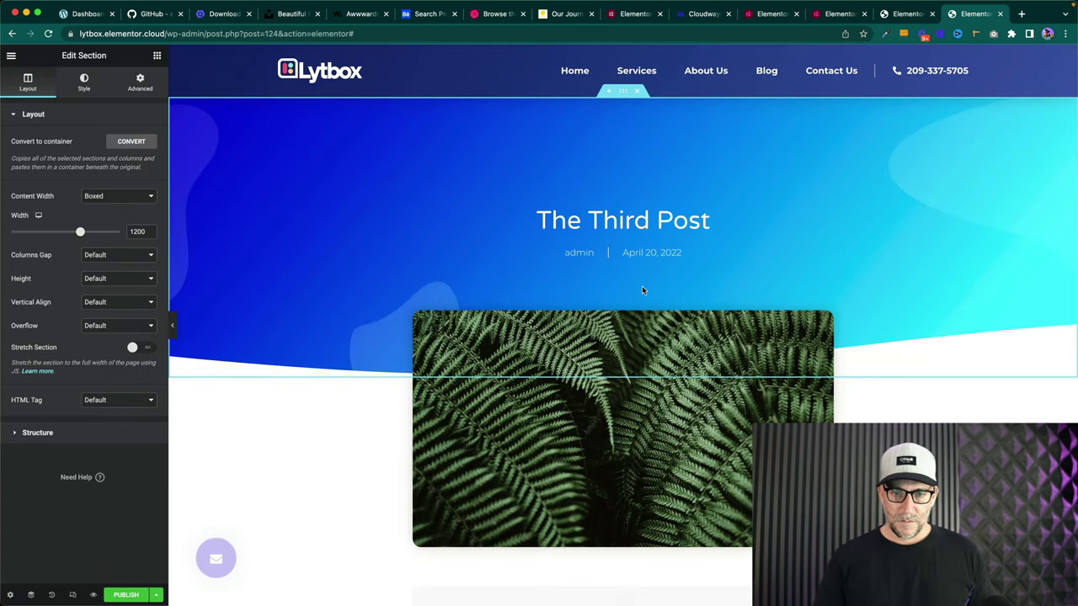
# - Set the post title section's background gradient to the global colors Bluberry Blue and Lighter Blueberry
pyautogui.click(622, 93)
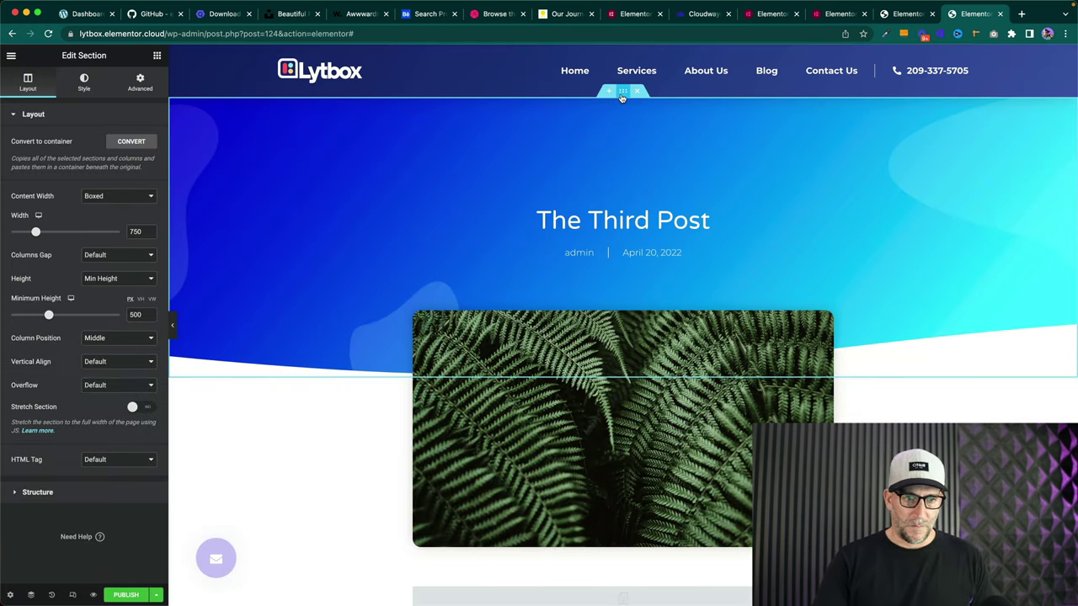
pyautogui.click(81, 87)
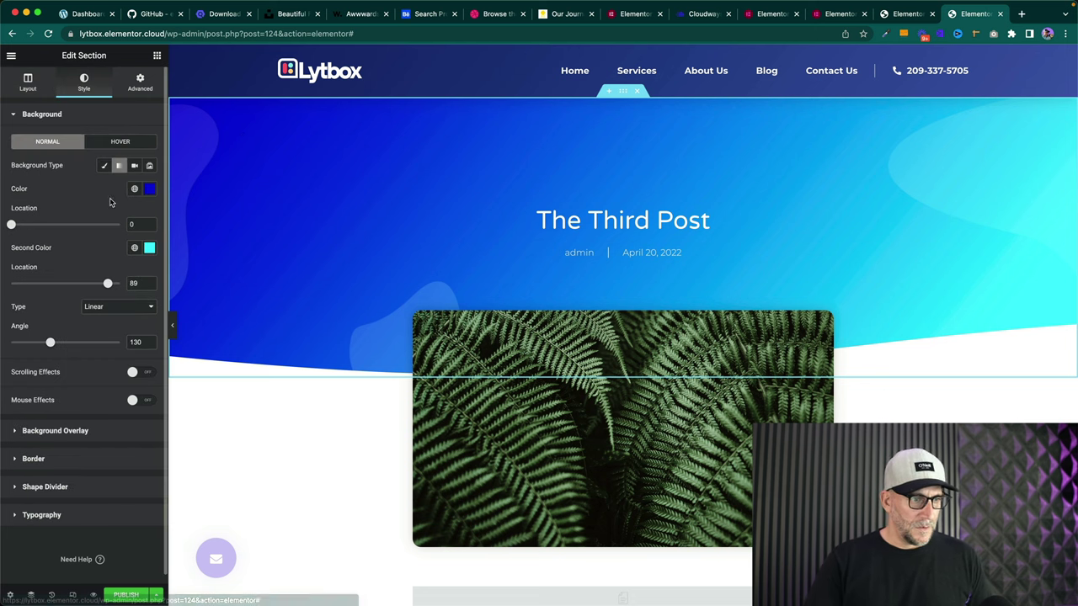
pyautogui.click(134, 190)
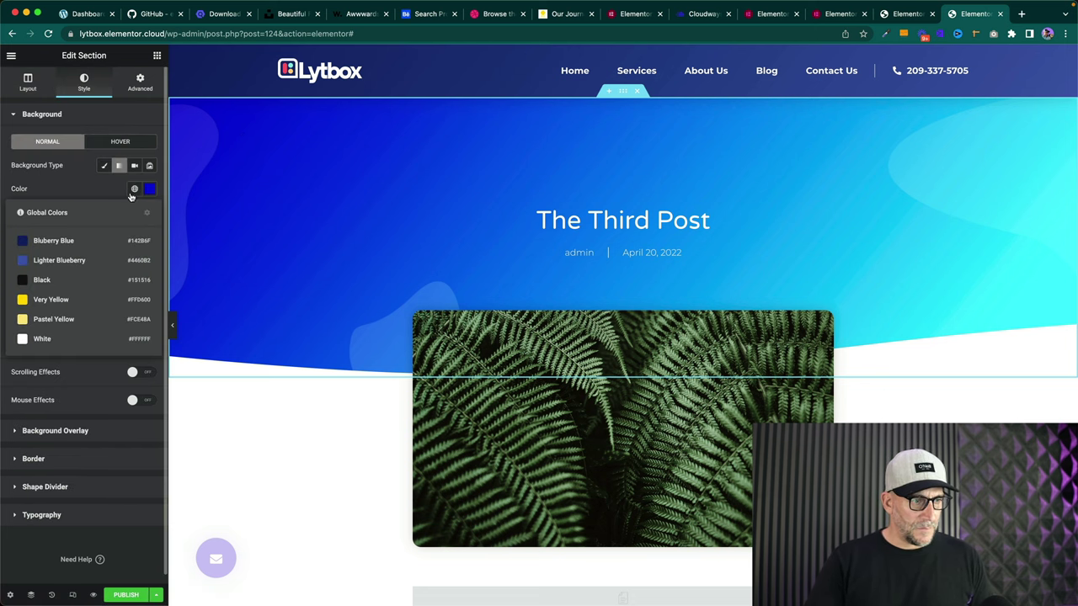
pyautogui.click(77, 244)
pyautogui.click(133, 247)
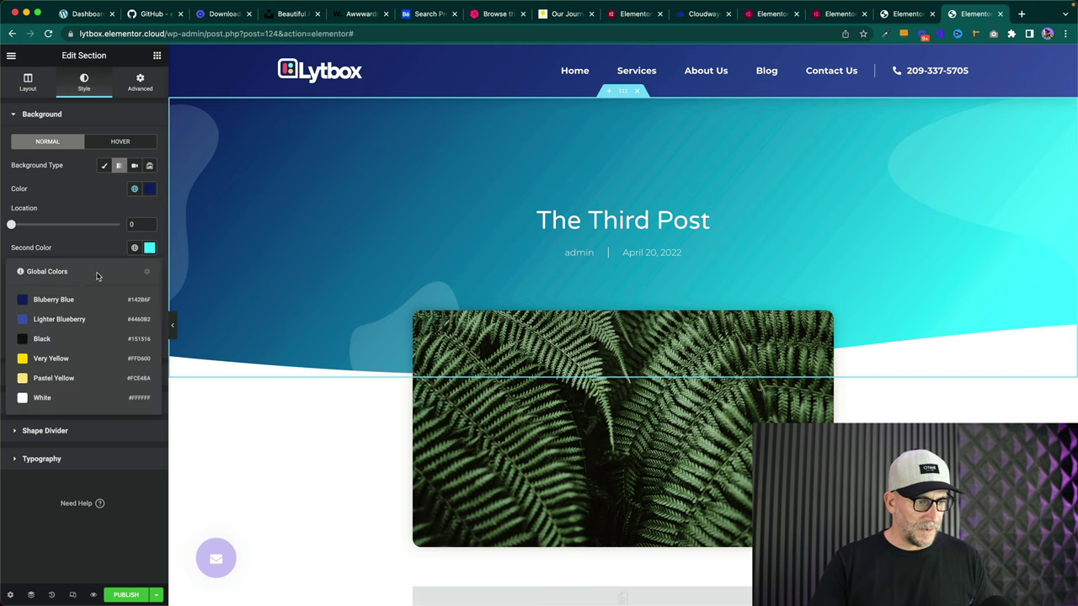
pyautogui.click(68, 321)
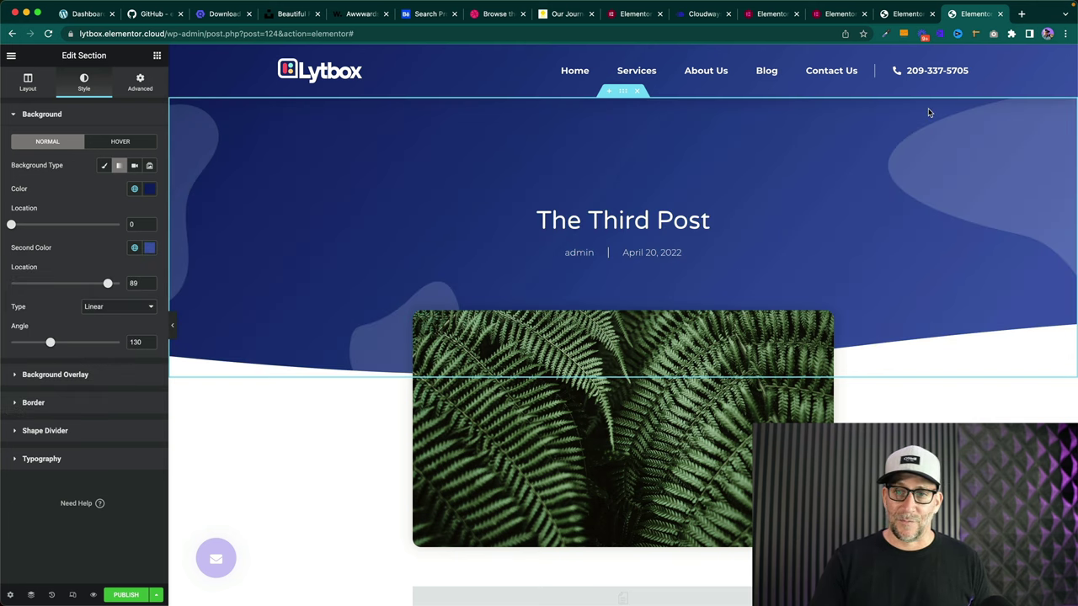
# - Open the background overlay settings of the post title section
pyautogui.click(61, 375)
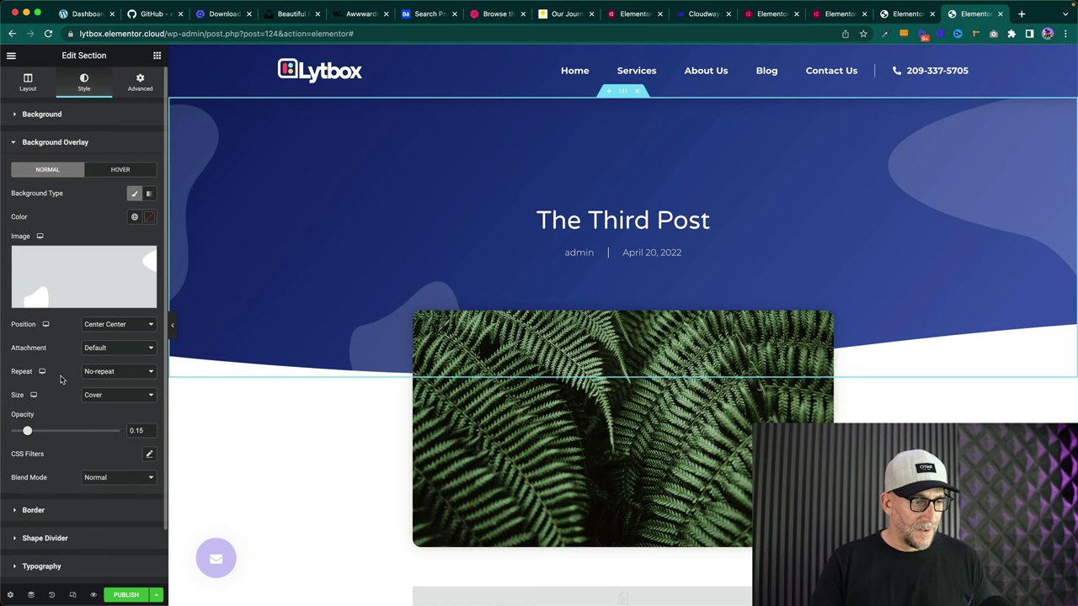
# - Remove the background overlay image from the post title section and clear the section's minimum height
pyautogui.click(148, 259)
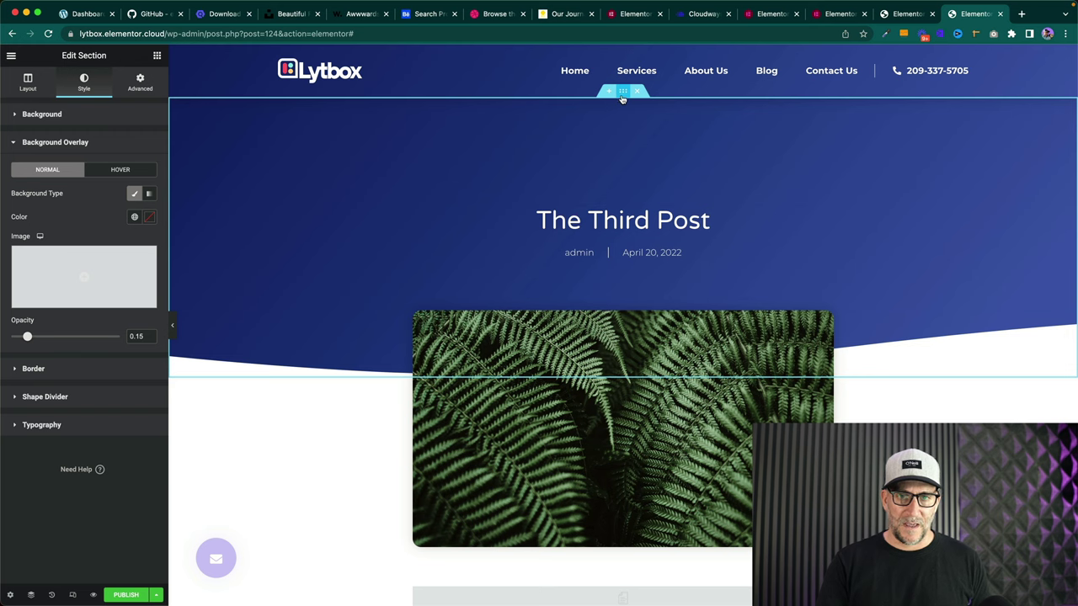
pyautogui.click(140, 82)
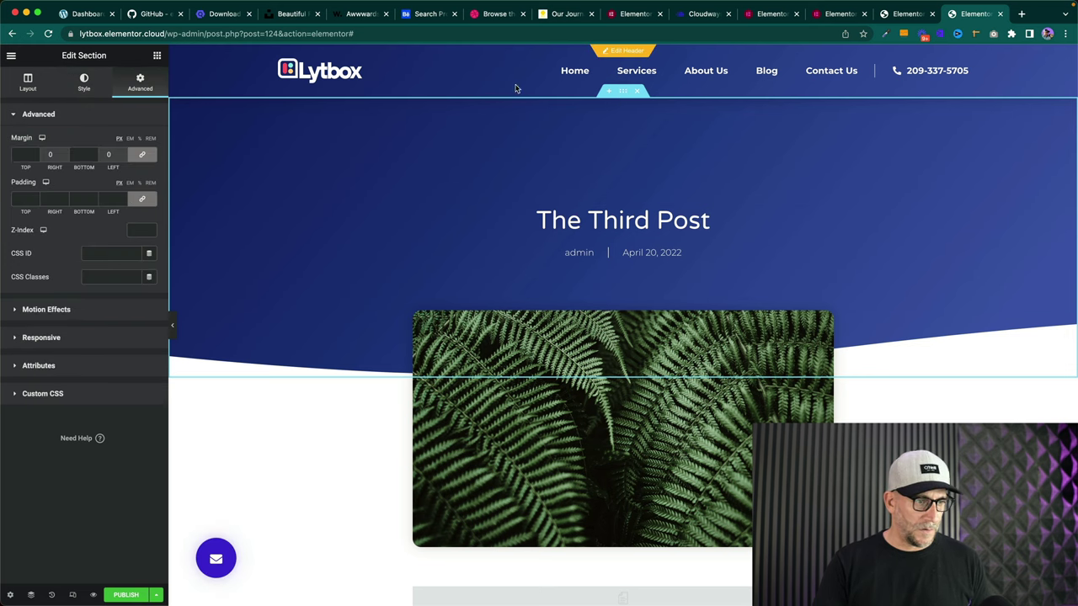
pyautogui.click(30, 85)
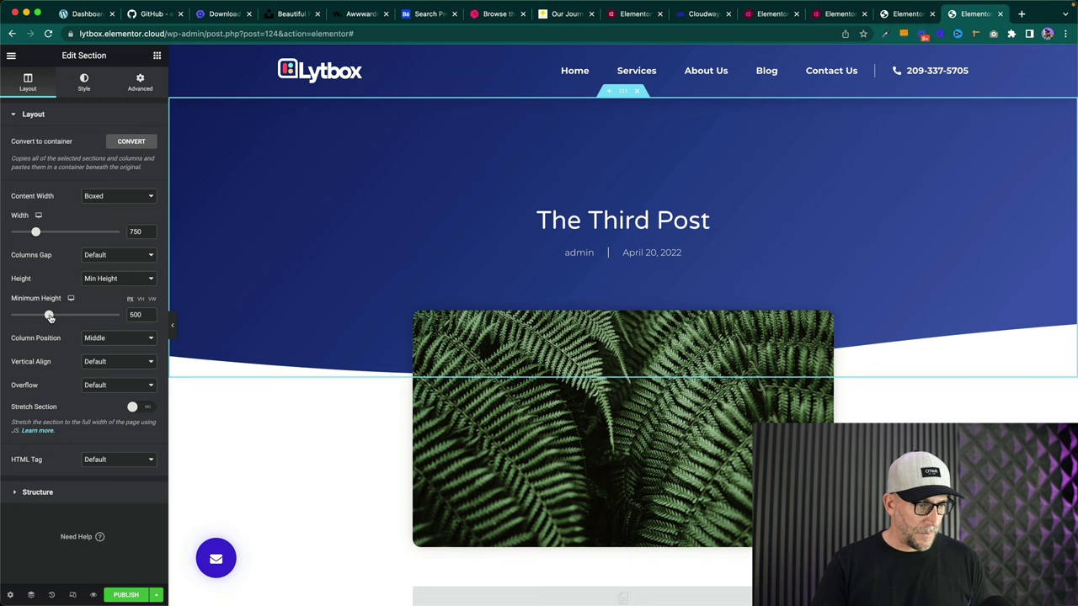
pyautogui.moveTo(50, 318); pyautogui.dragTo(41, 318)
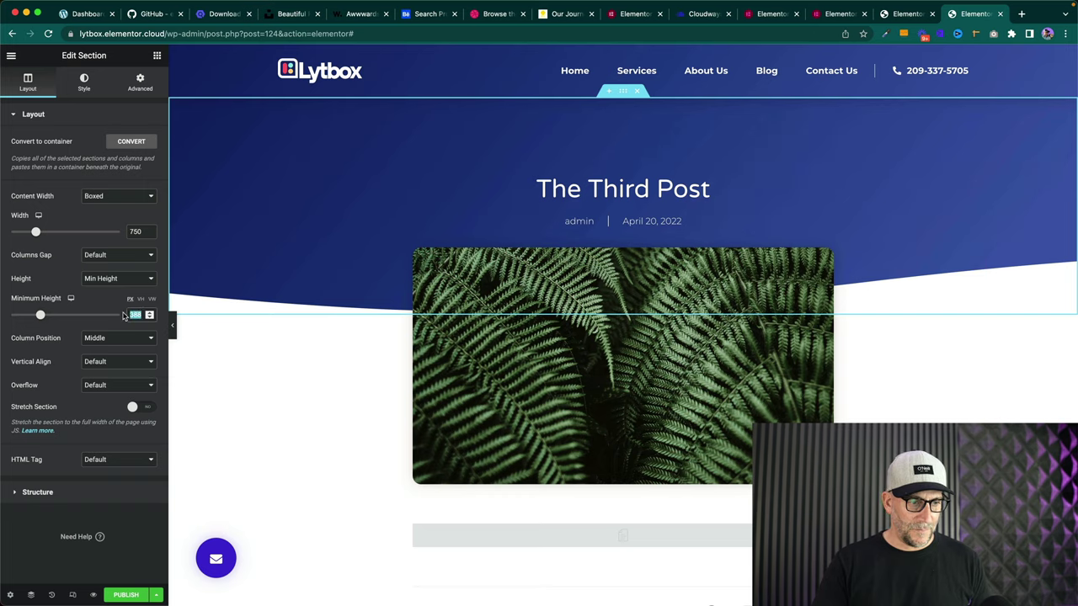
pyautogui.press('BackSpace')
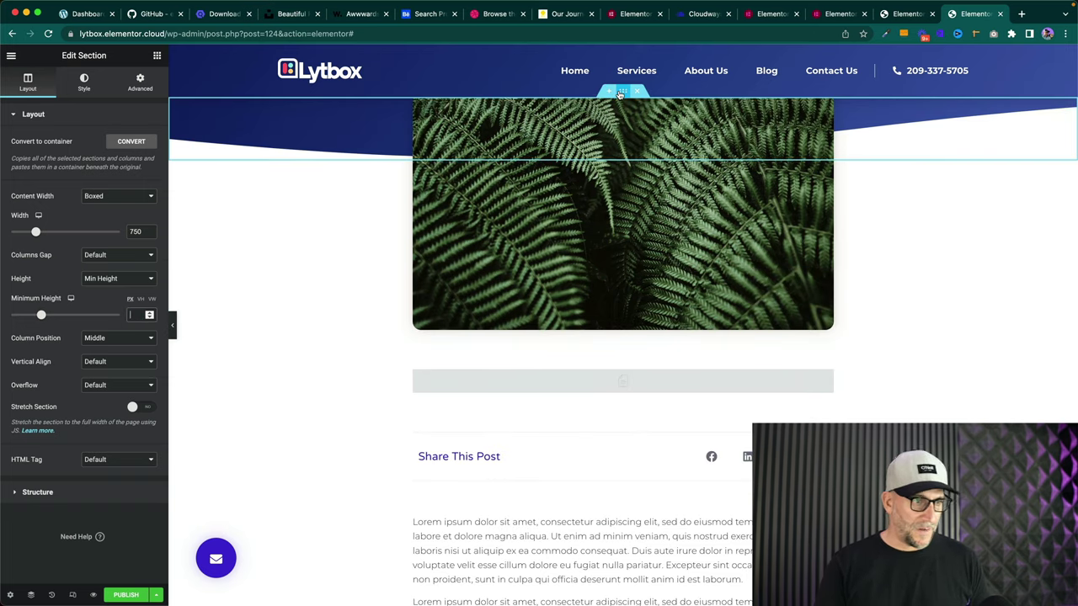
# - Set the post title section's padding, unlinked, to 150 px top and bottom and 0 left and right
pyautogui.click(137, 90)
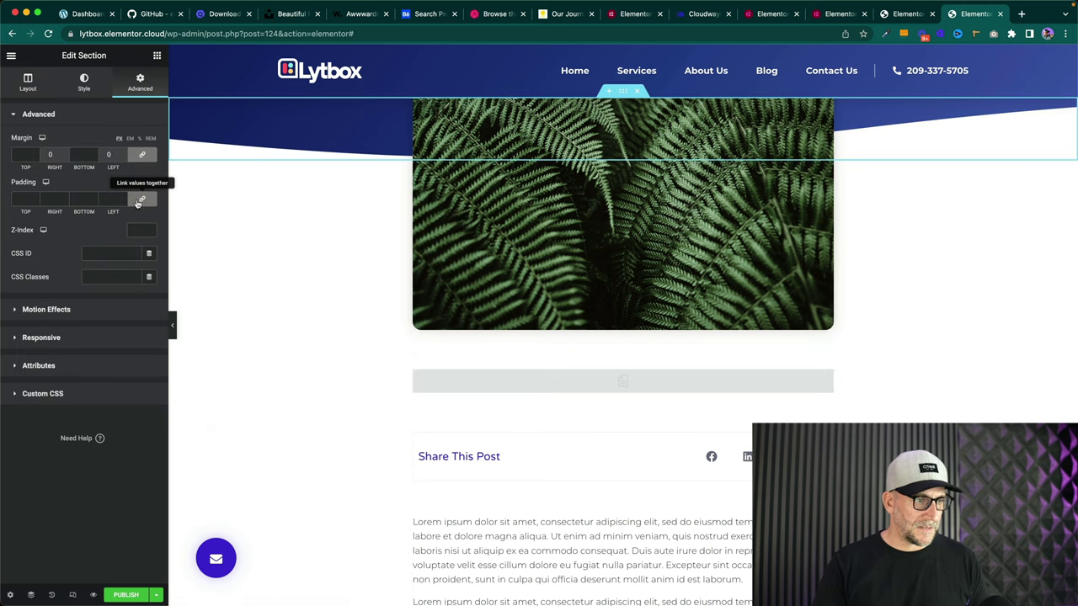
pyautogui.click(25, 198)
pyautogui.write('0')
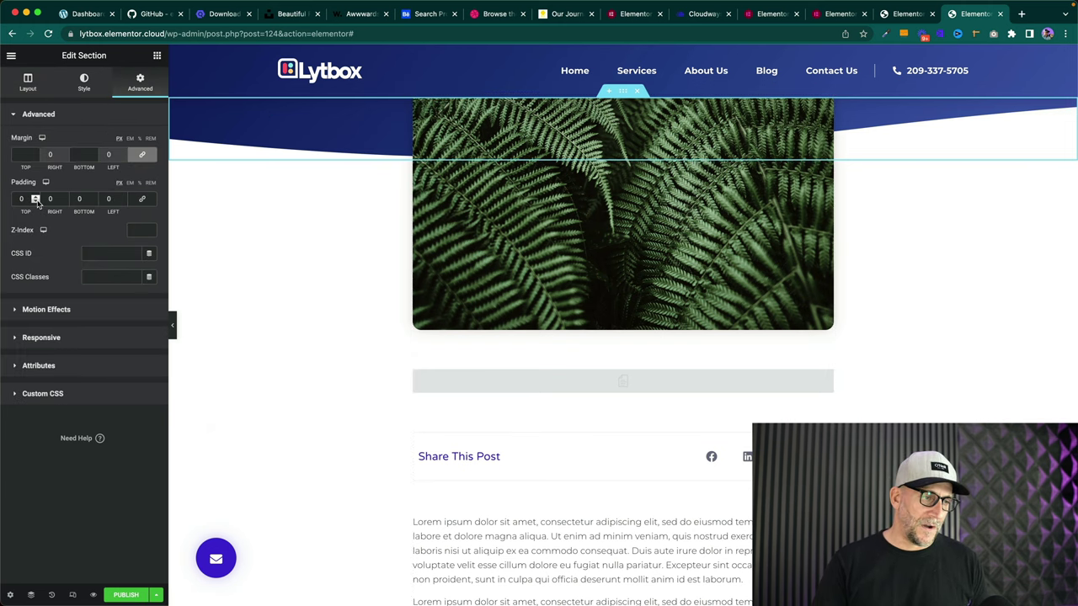
pyautogui.moveTo(35, 197); pyautogui.dragTo(35, 203)
pyautogui.click(35, 202)
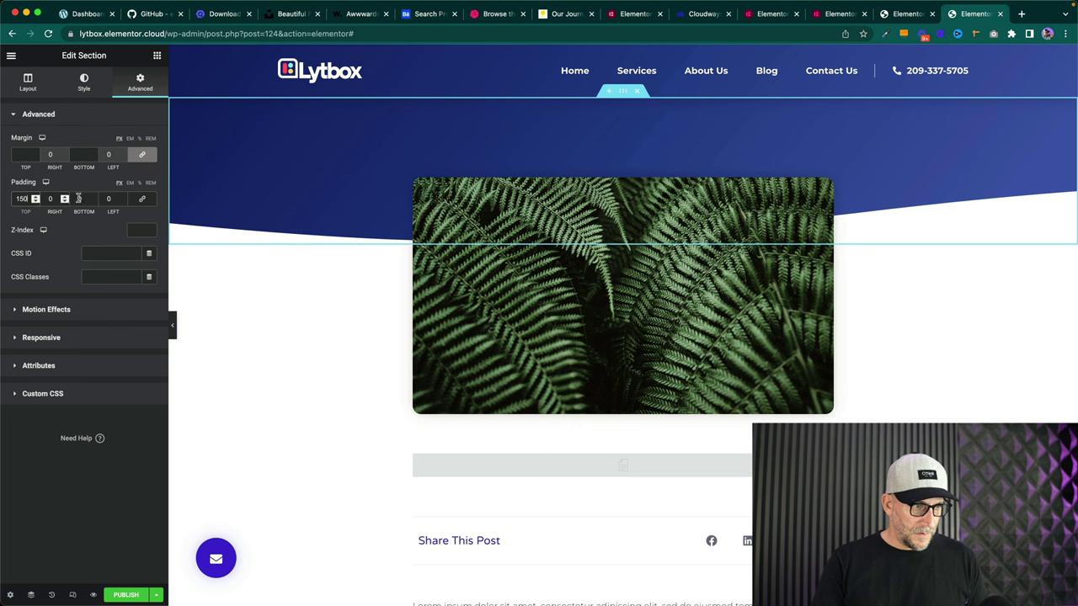
pyautogui.click(89, 199)
pyautogui.write('7')
pyautogui.moveTo(95, 199); pyautogui.dragTo(95, 200)
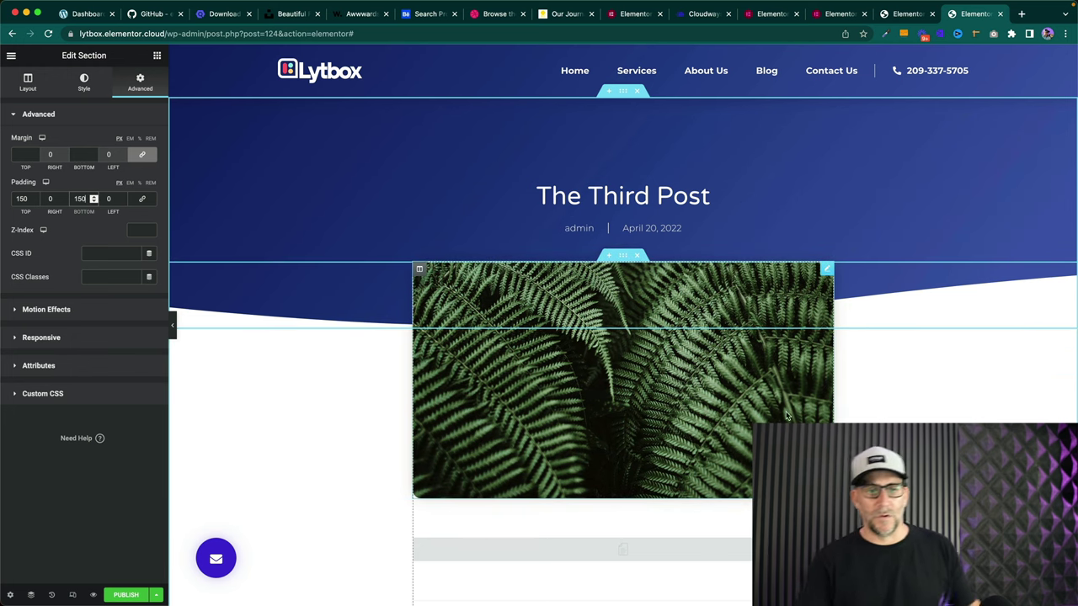
# - Delete the existing featured image widget below the post title
pyautogui.click(825, 271)
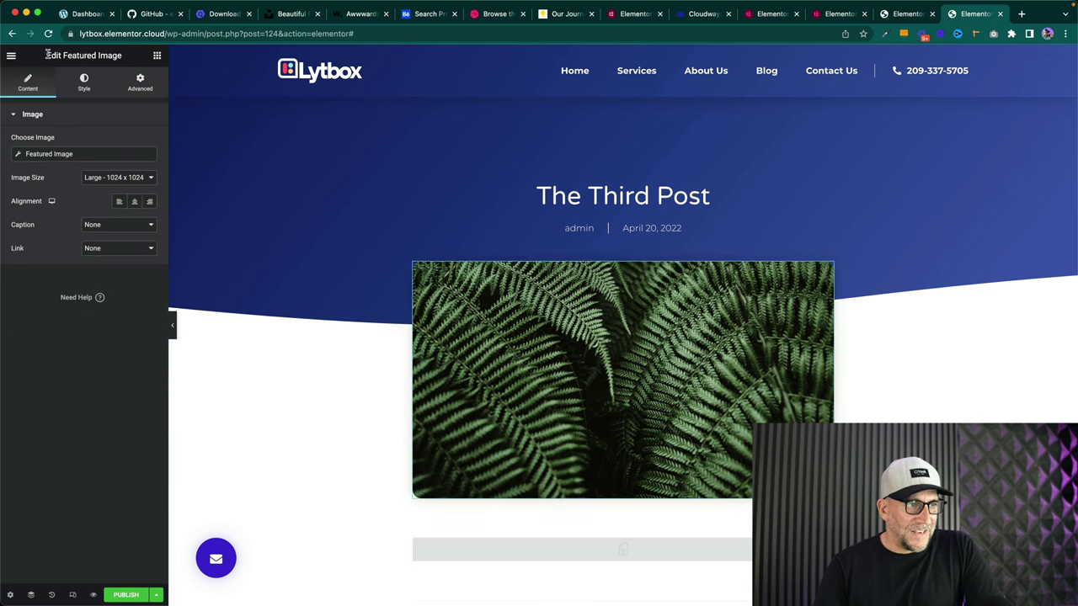
pyautogui.moveTo(48, 55); pyautogui.dragTo(126, 58)
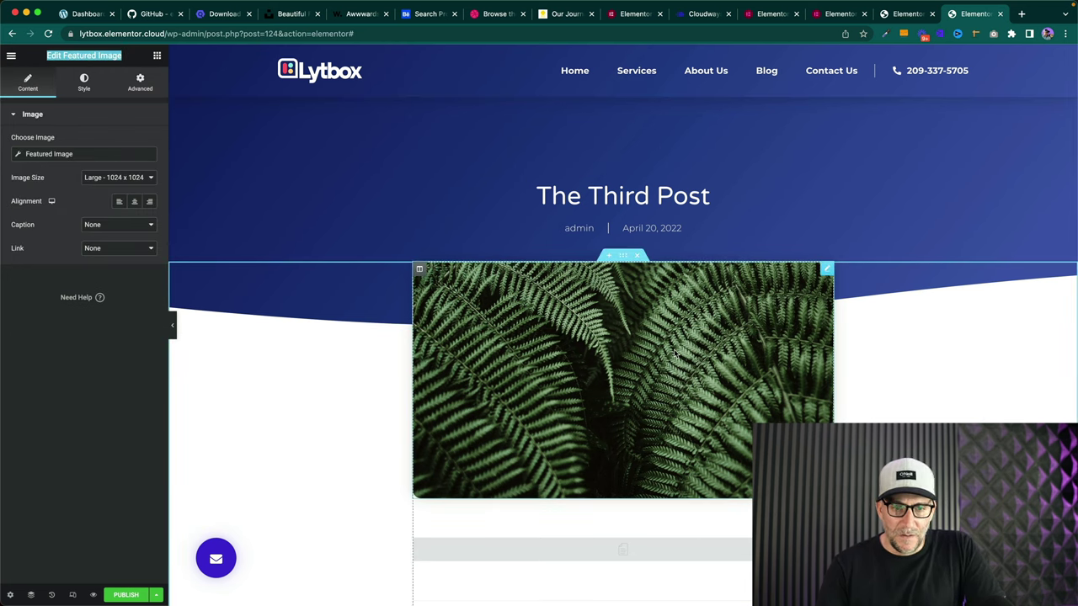
pyautogui.rightClick(825, 270)
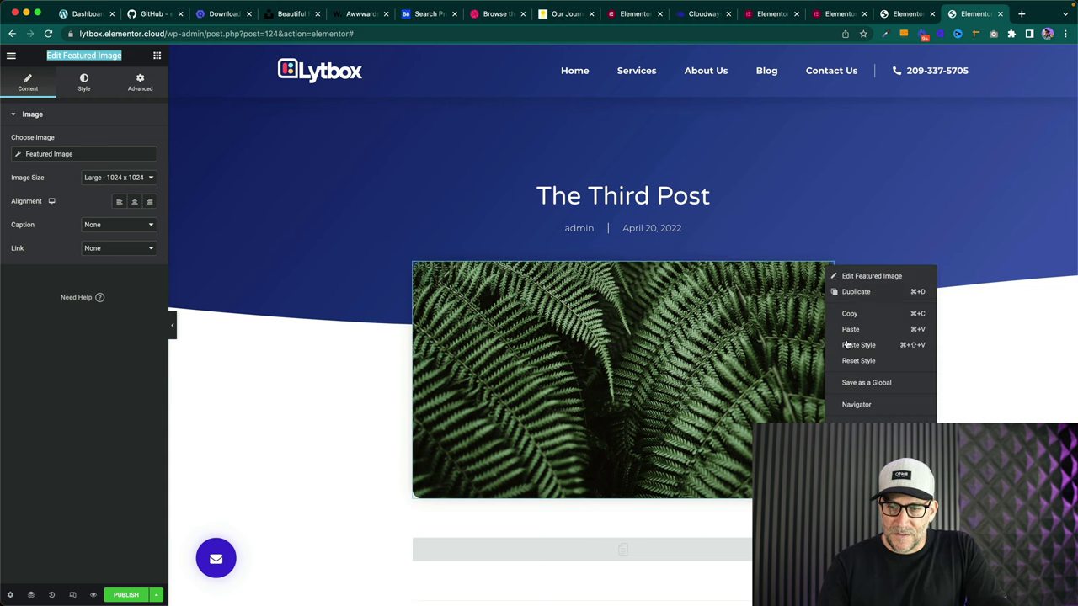
pyautogui.click(850, 421)
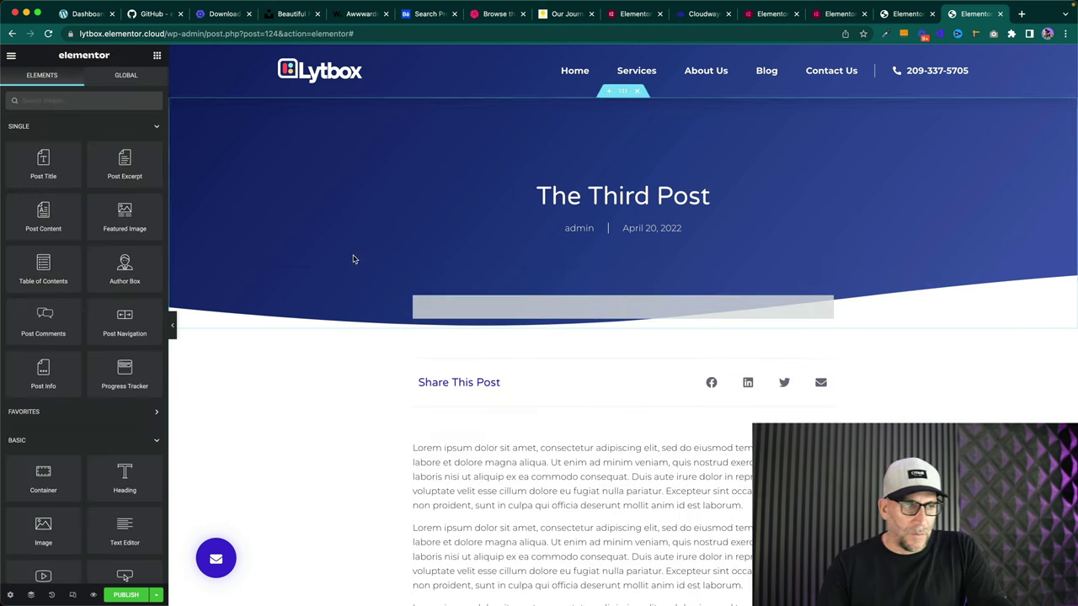
# - Insert a new Featured Image widget above the post excerpt and open the excerpt's settings
pyautogui.click(80, 96)
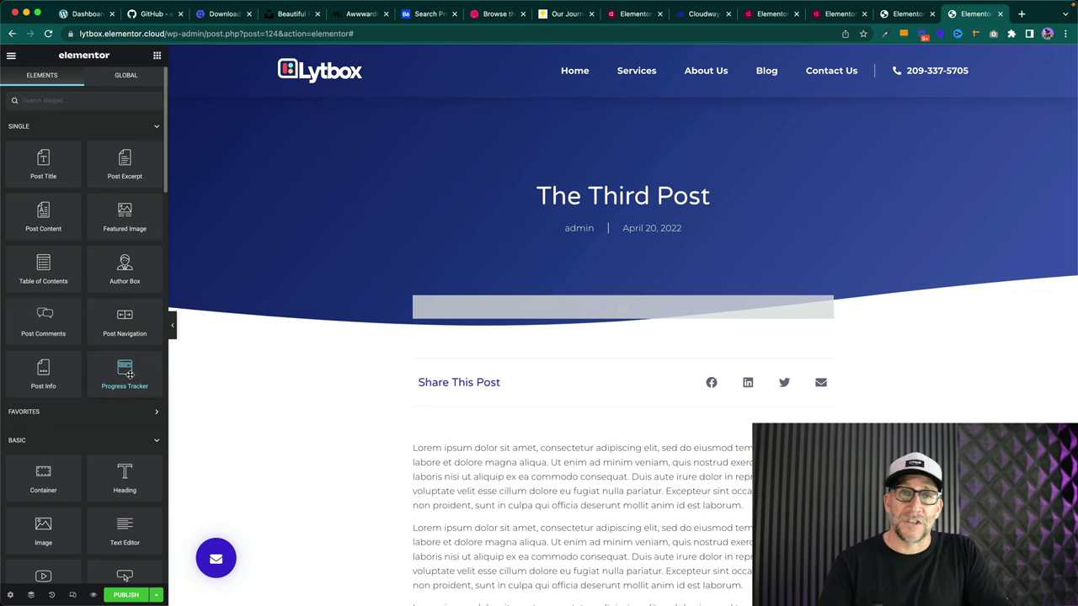
pyautogui.moveTo(125, 215); pyautogui.dragTo(570, 303)
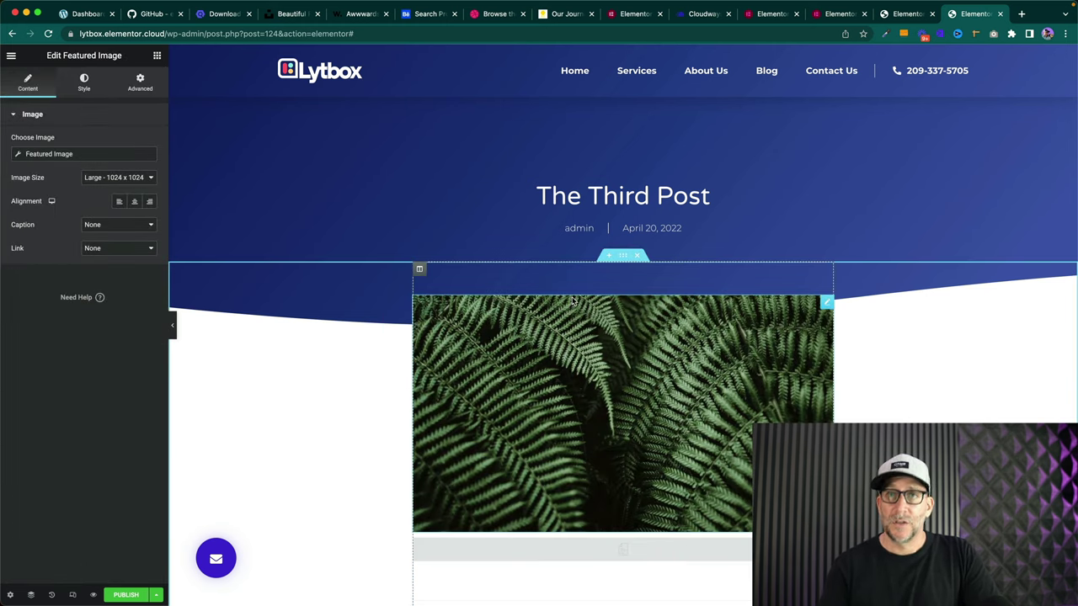
pyautogui.scroll(-5, 627, 344)
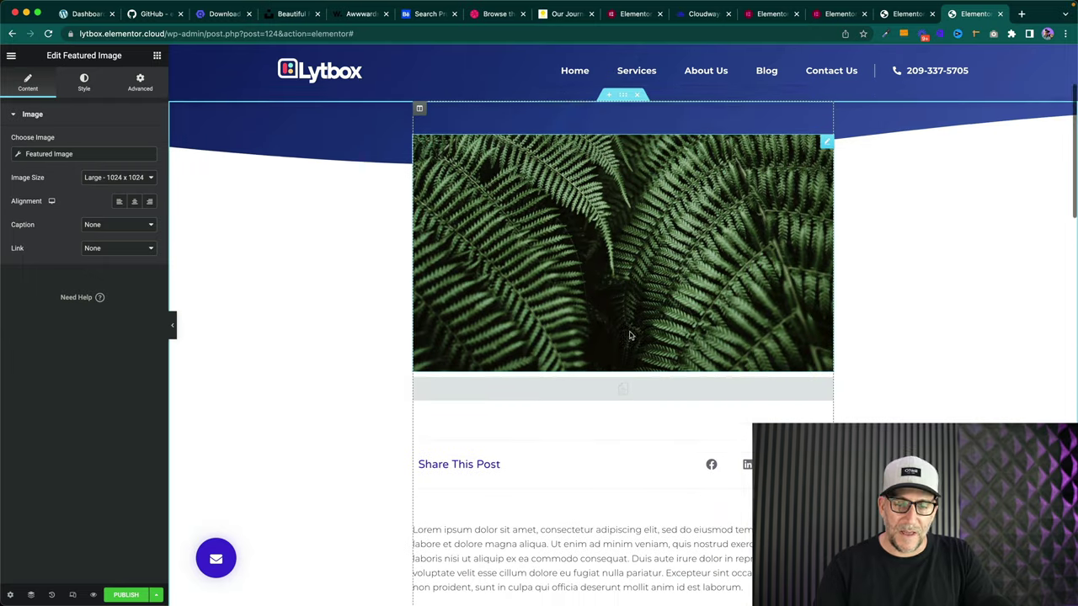
pyautogui.click(640, 372)
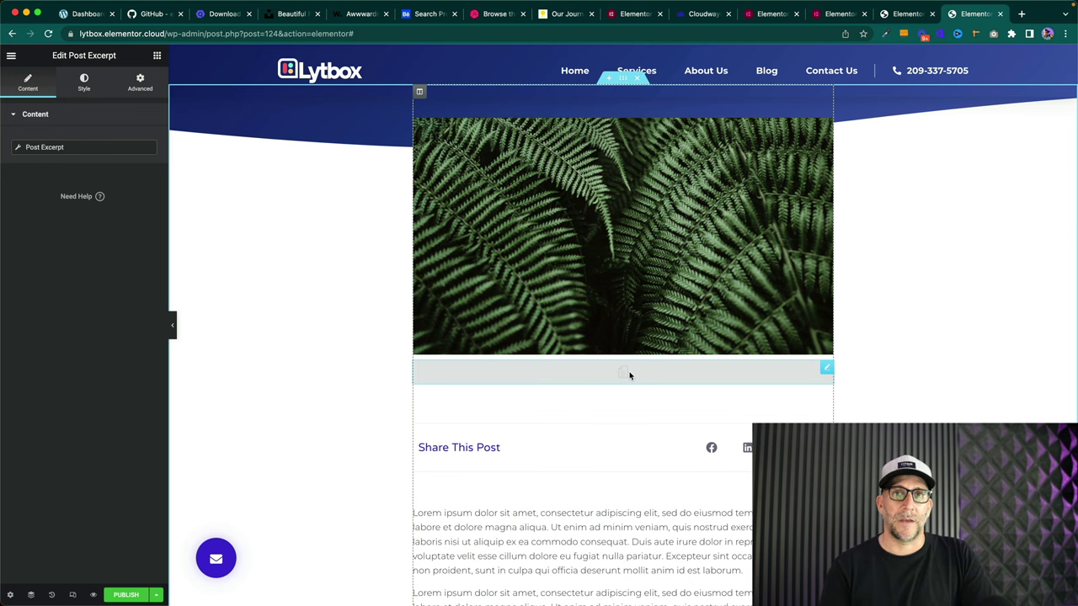
pyautogui.scroll(-3, 588, 371)
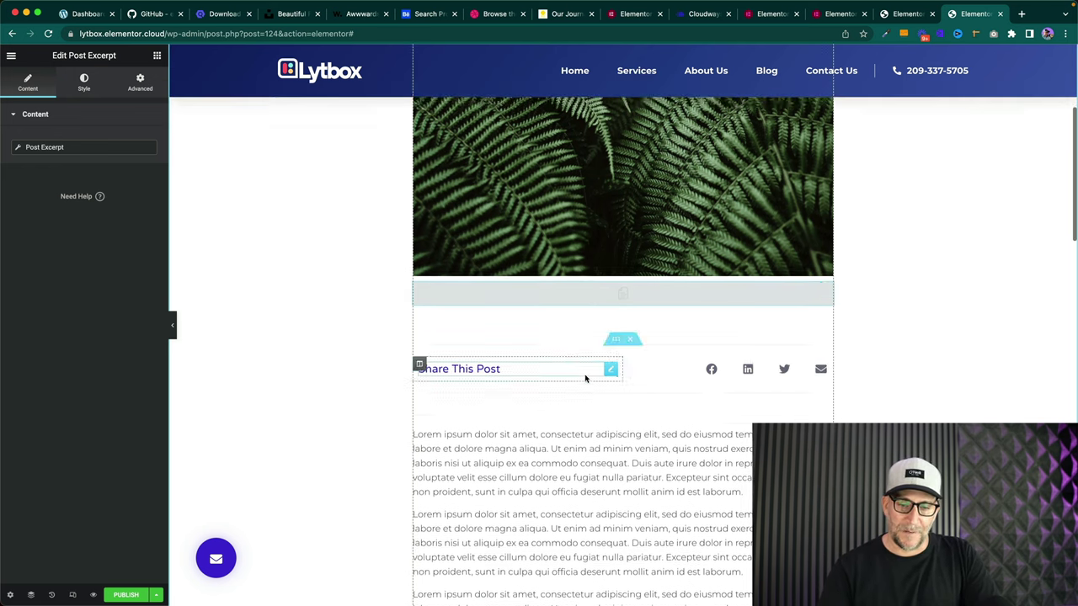
# - Set the "Share This Post" heading's text color to the global Bluberry Blue and apply a small bold global font
pyautogui.click(611, 312)
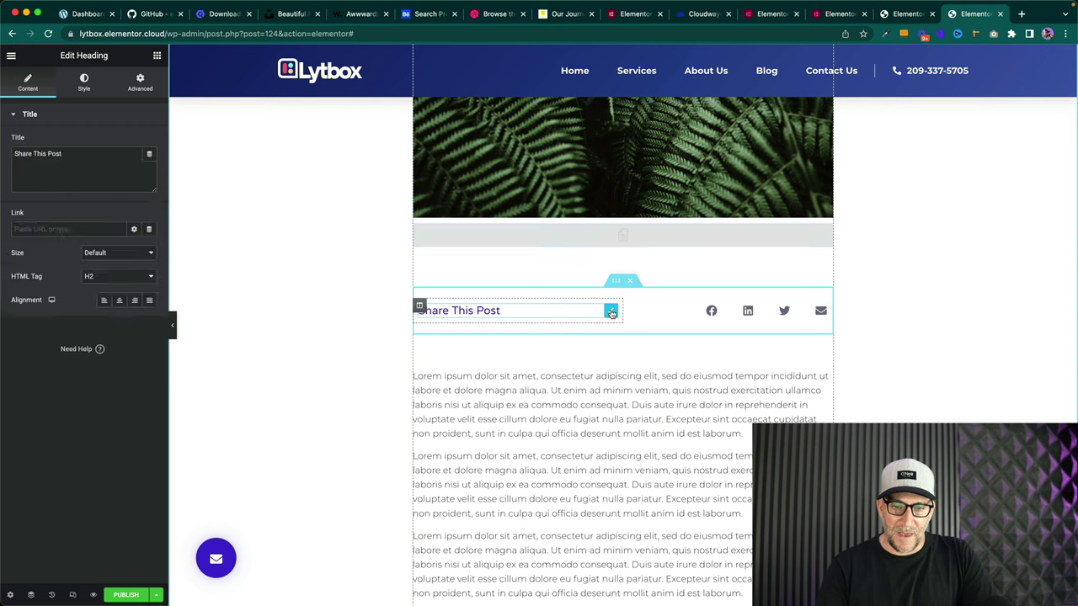
pyautogui.click(85, 80)
pyautogui.click(134, 141)
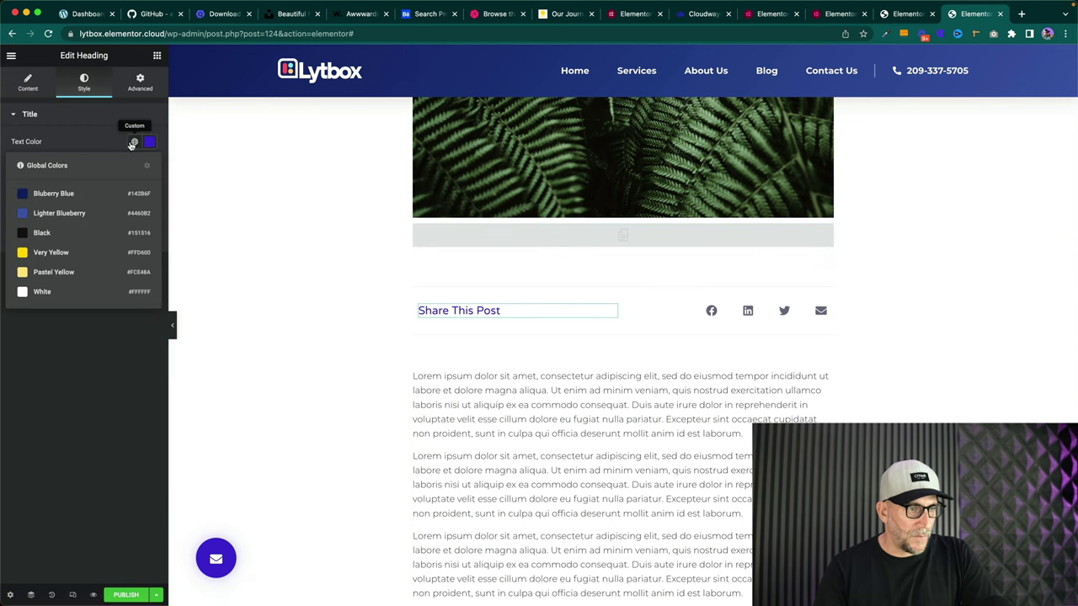
pyautogui.click(70, 199)
pyautogui.click(132, 165)
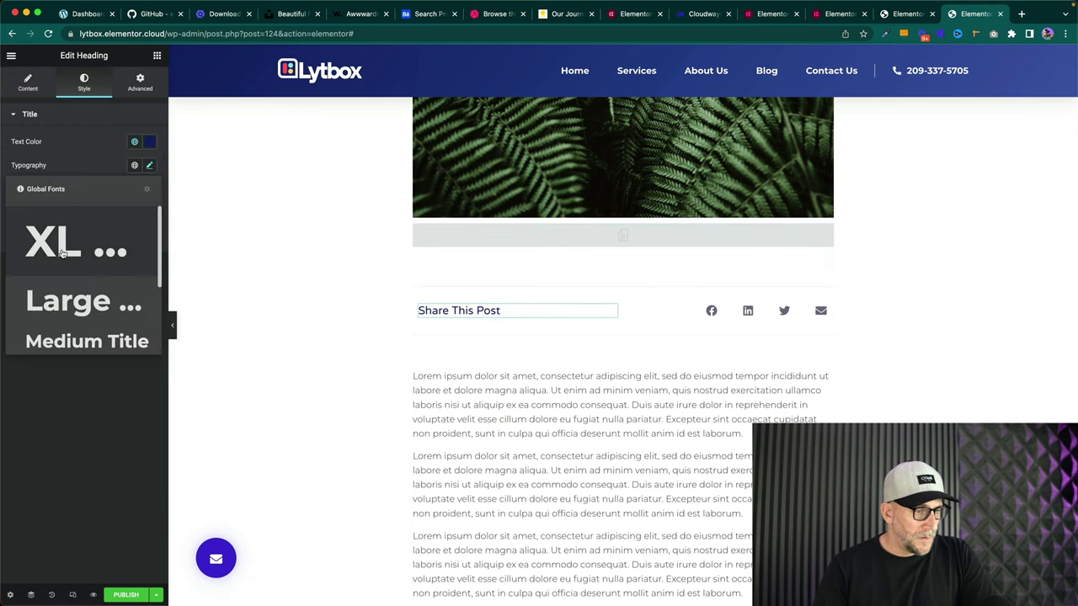
pyautogui.scroll(-5, 25, 252)
pyautogui.click(63, 339)
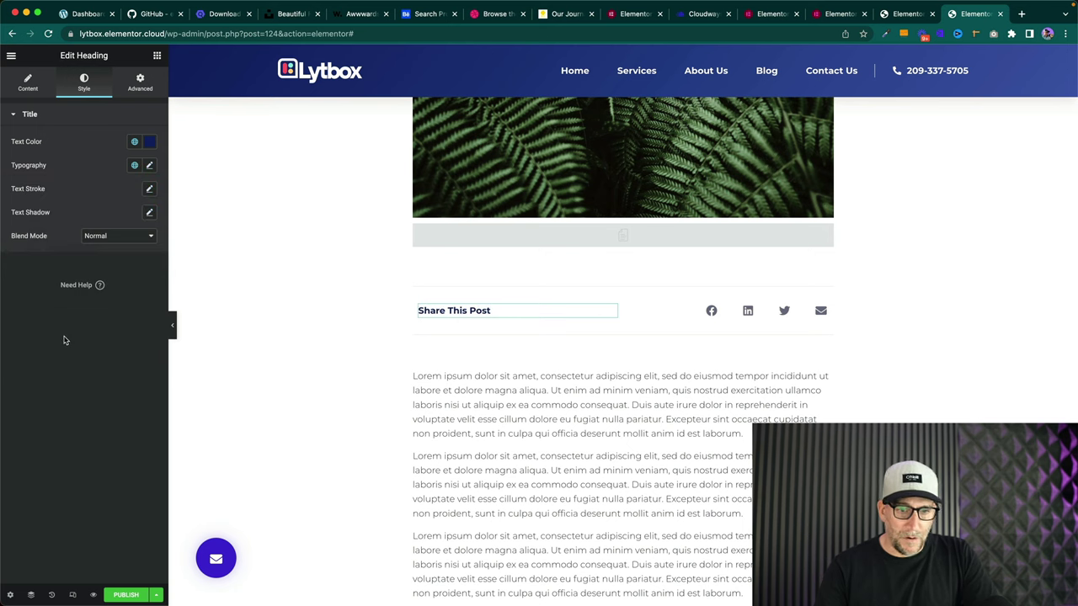
# - Set the share buttons' secondary color to global Bluberry Blue for the normal state and Very Yellow for hover
pyautogui.click(825, 307)
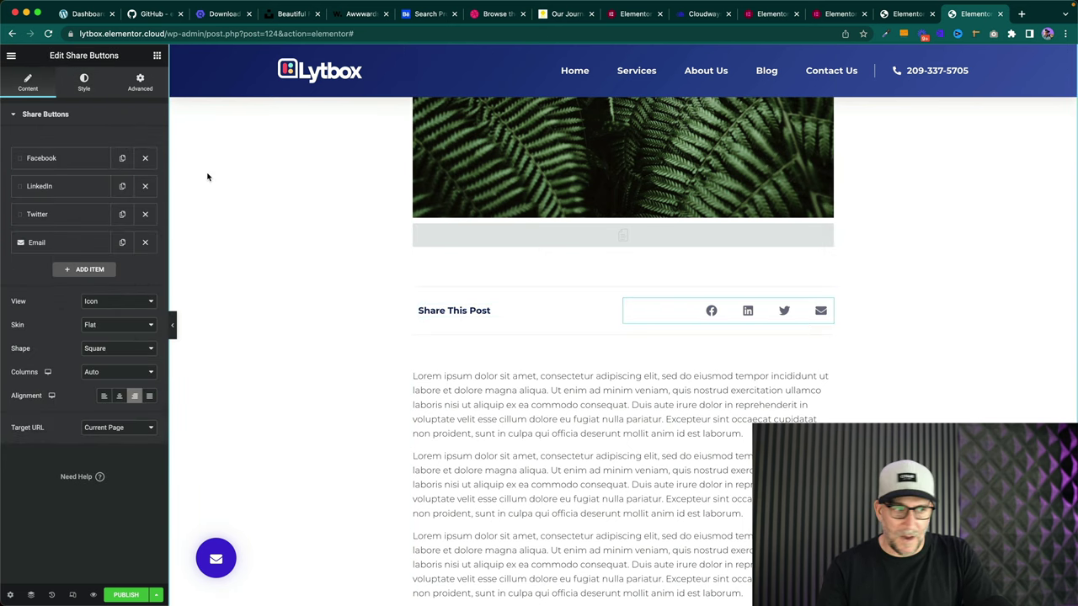
pyautogui.click(84, 82)
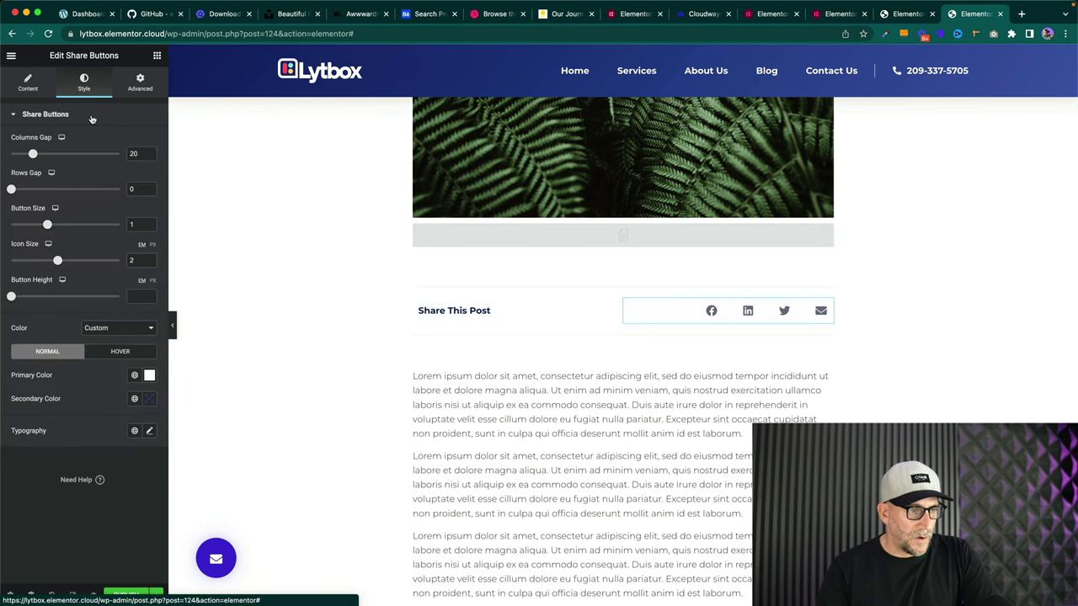
pyautogui.click(133, 399)
pyautogui.click(88, 446)
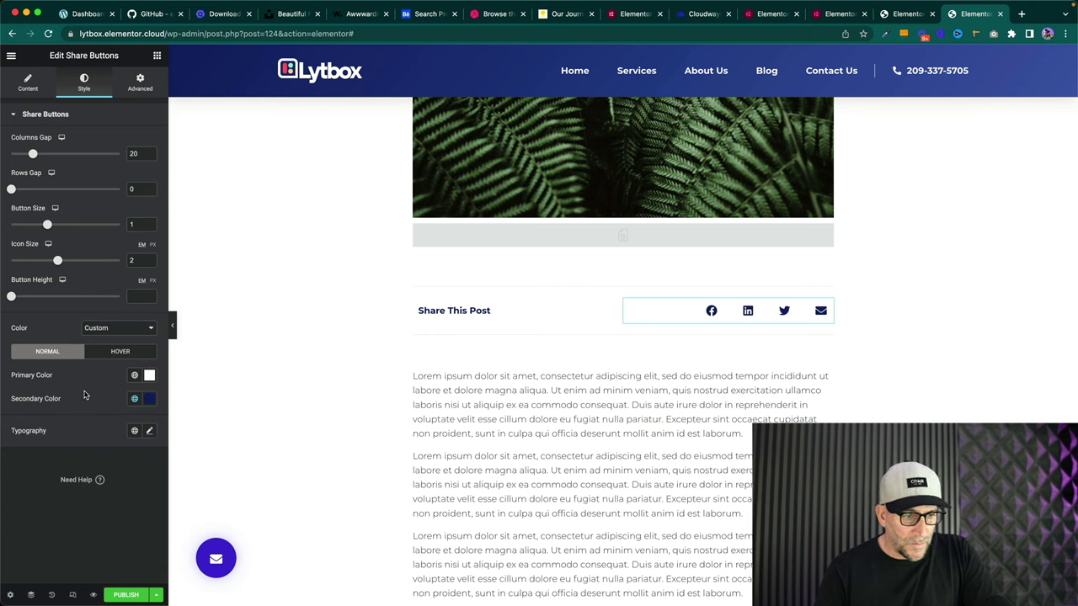
pyautogui.click(134, 354)
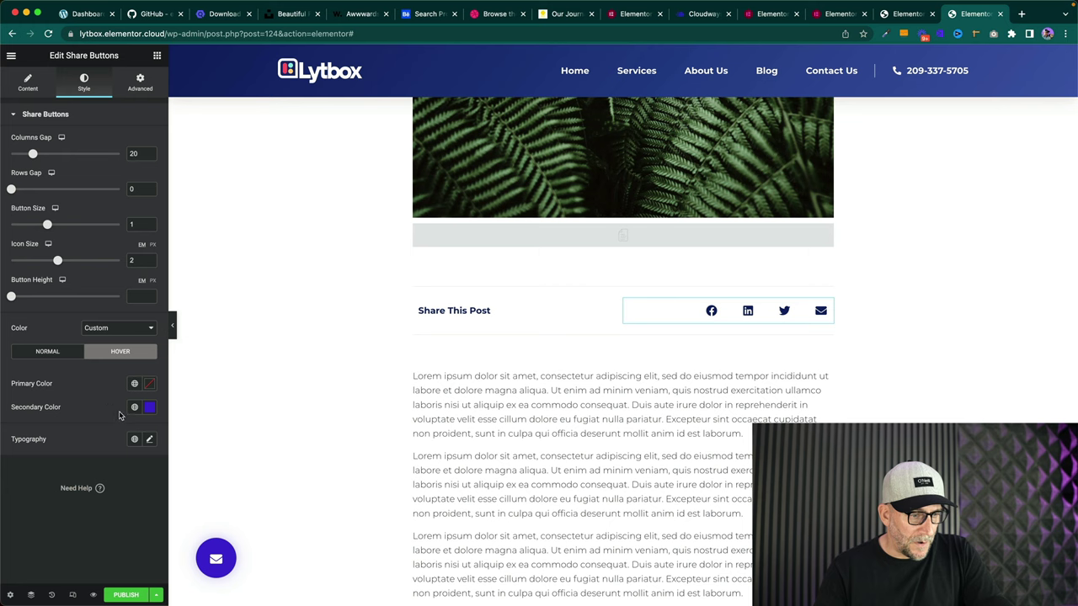
pyautogui.click(134, 406)
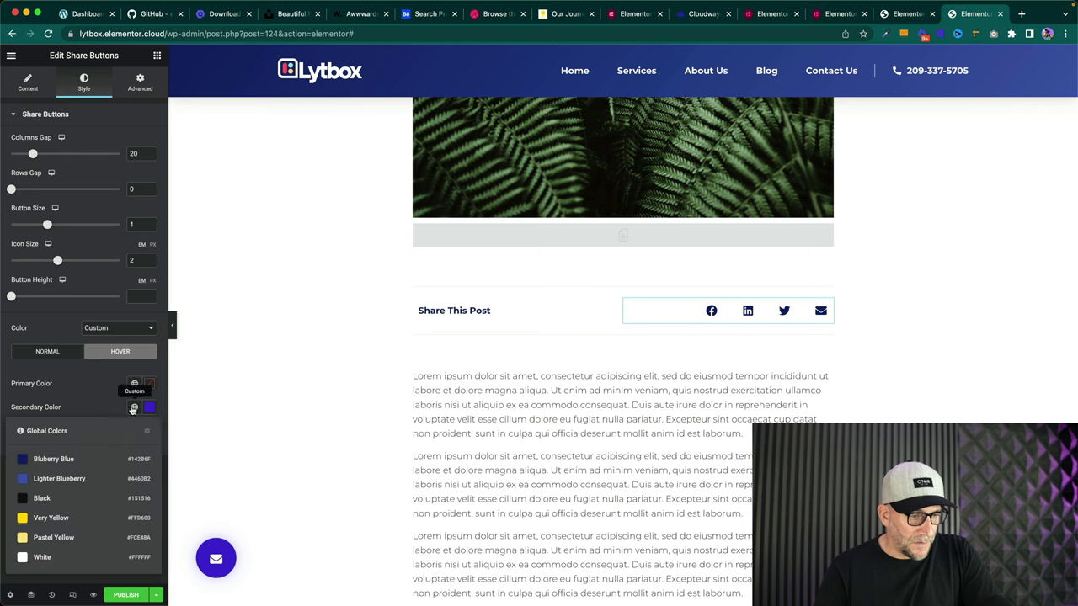
pyautogui.click(72, 518)
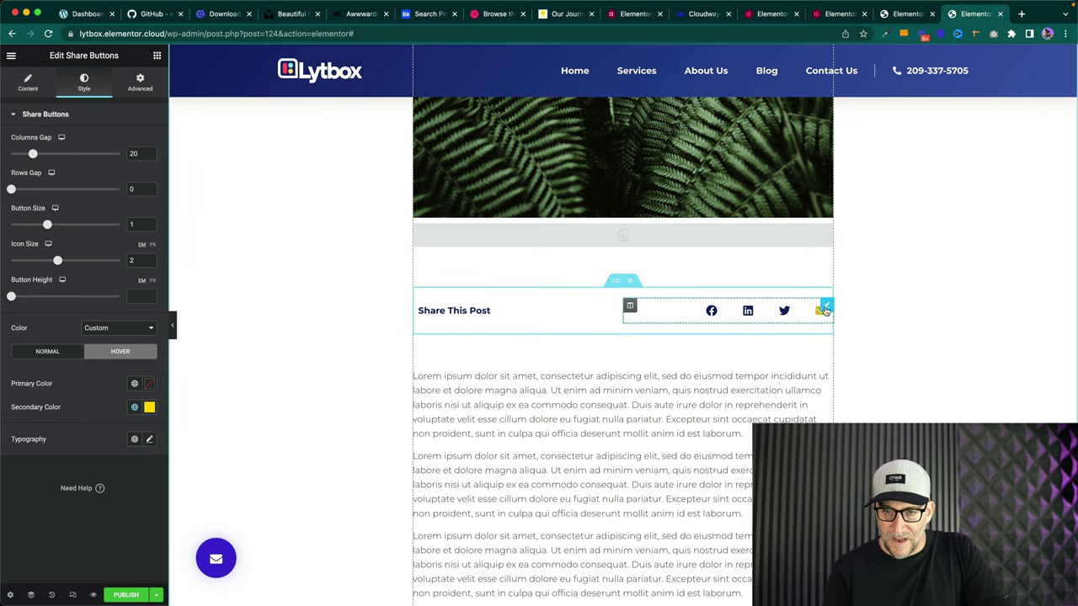
# - Give the post content the global Bluberry Blue text color and the Normal Text global font
pyautogui.scroll(-2, 548, 353)
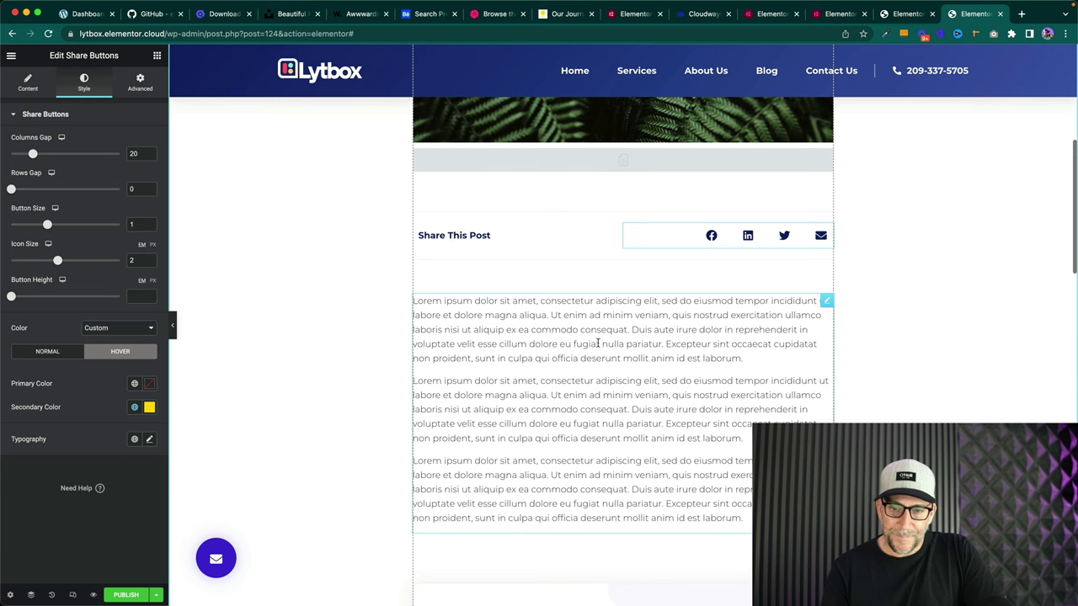
pyautogui.click(827, 301)
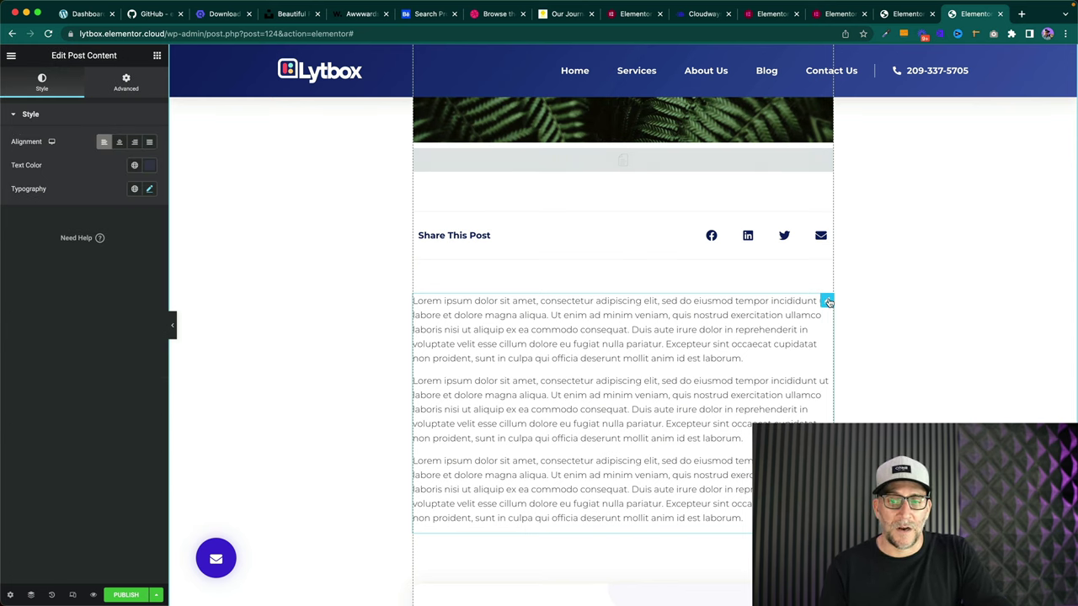
pyautogui.click(132, 166)
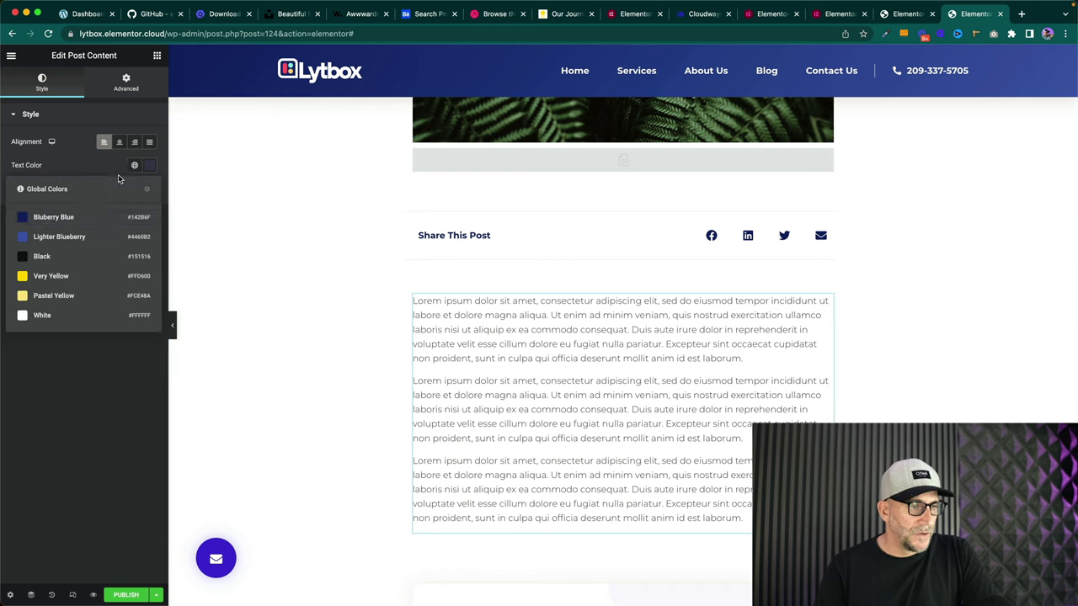
pyautogui.click(50, 219)
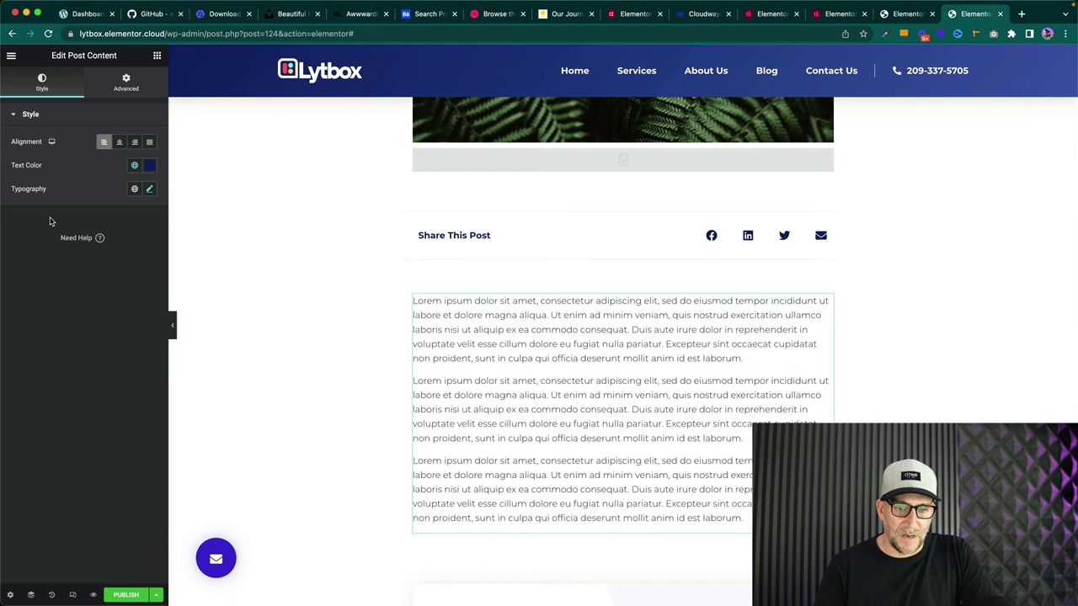
pyautogui.click(133, 189)
pyautogui.scroll(-3, 77, 278)
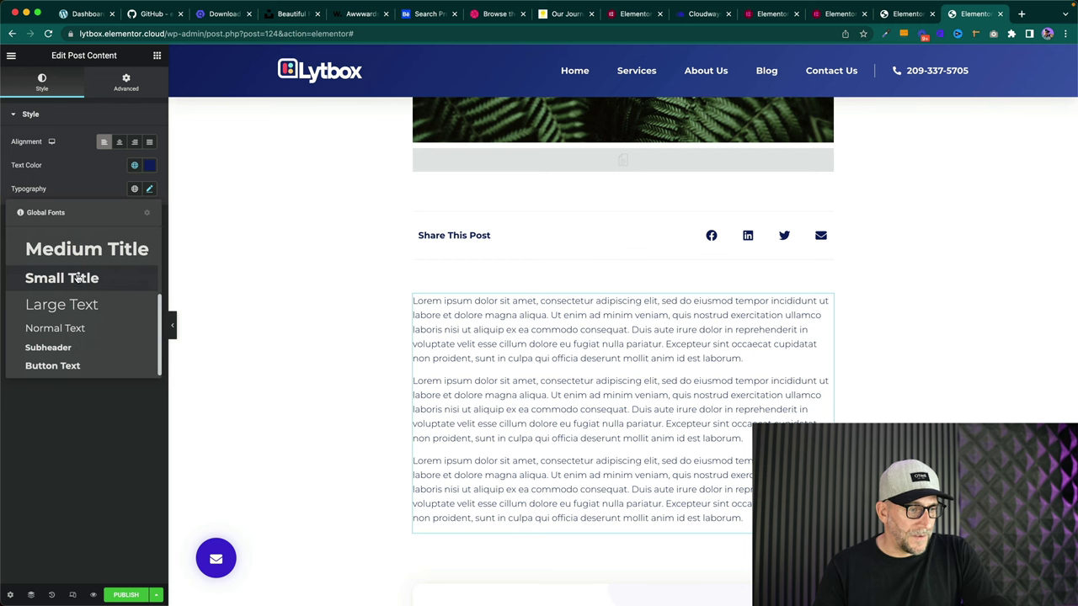
pyautogui.click(78, 334)
# - Open the style settings of the "Subscribe To Our Newsletter" heading below the post content
pyautogui.scroll(-2, 432, 416)
pyautogui.scroll(-3, 432, 415)
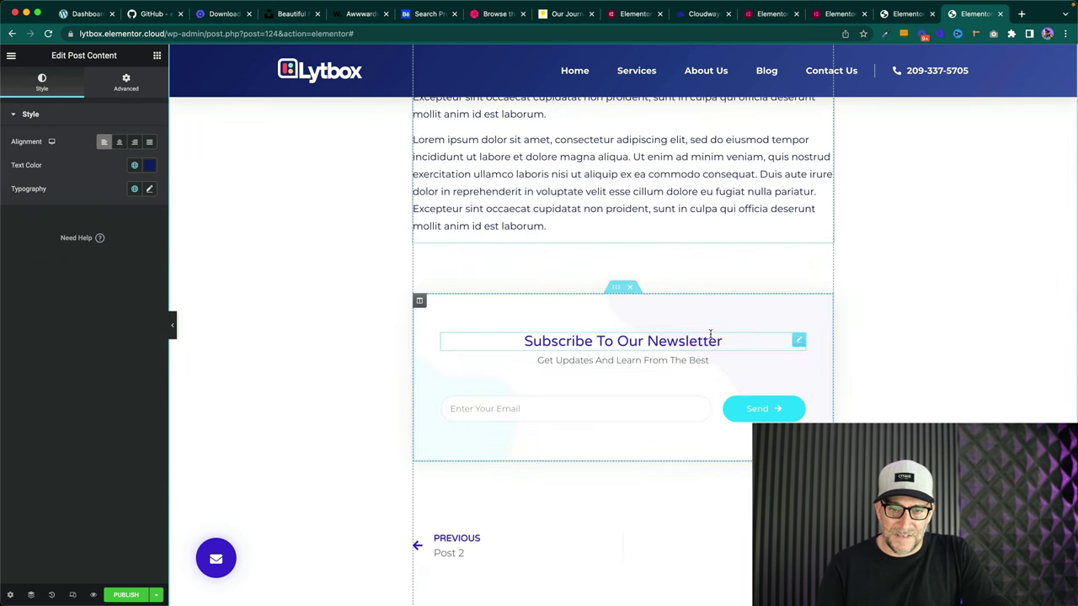
pyautogui.click(798, 339)
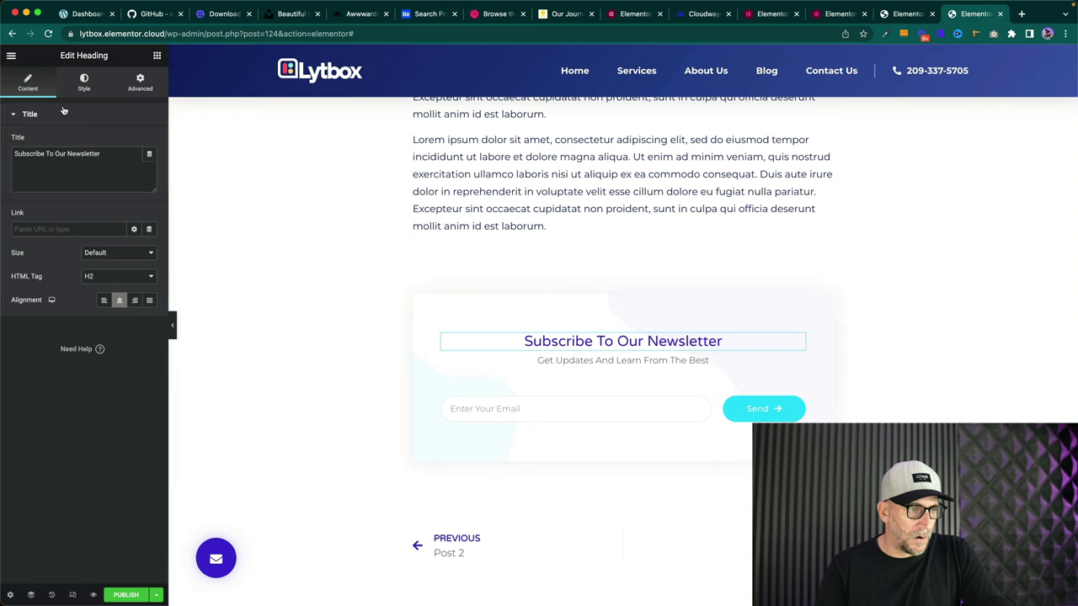
pyautogui.click(84, 82)
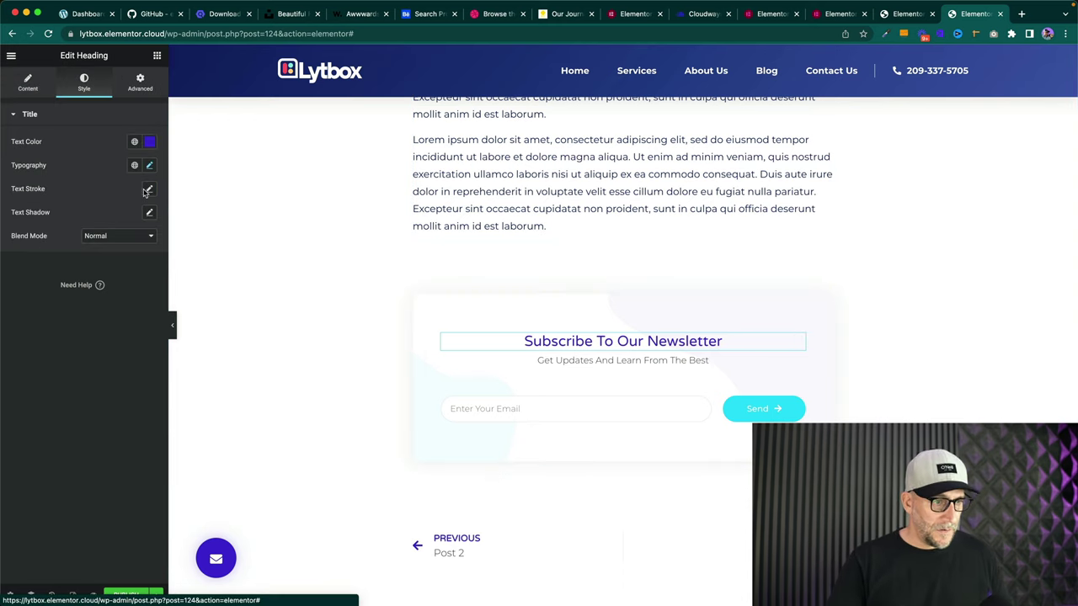
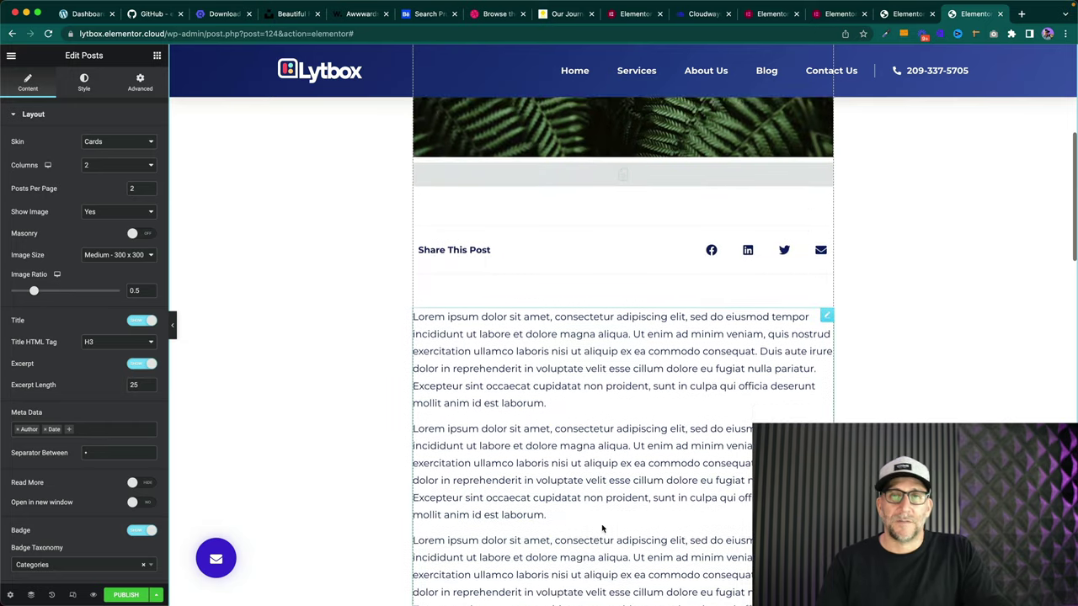
# - Open the single post template's publish settings and add a display condition that includes all Posts
pyautogui.click(125, 596)
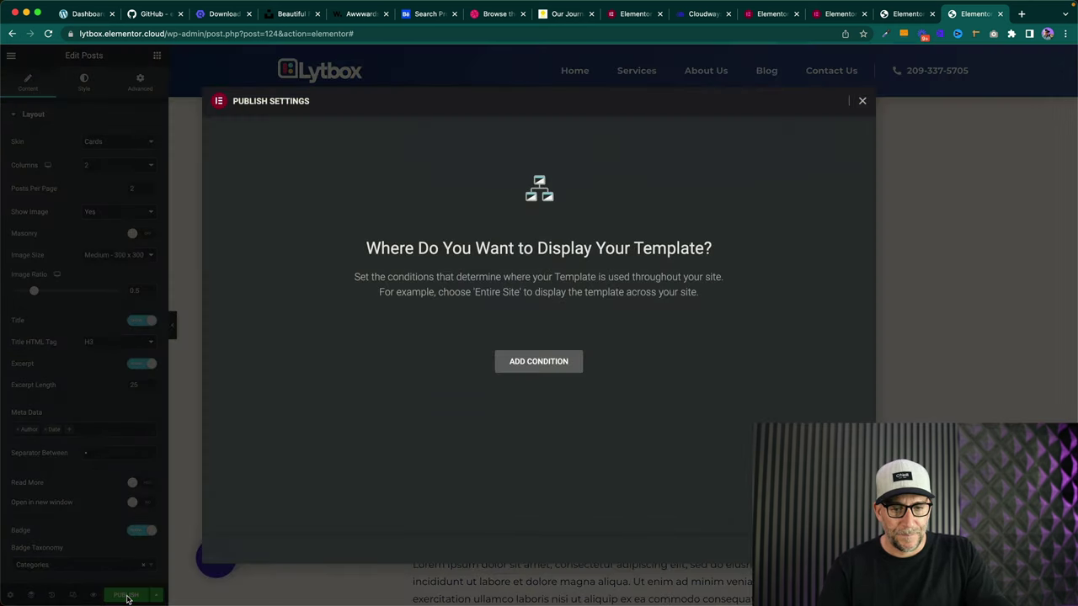
pyautogui.click(542, 362)
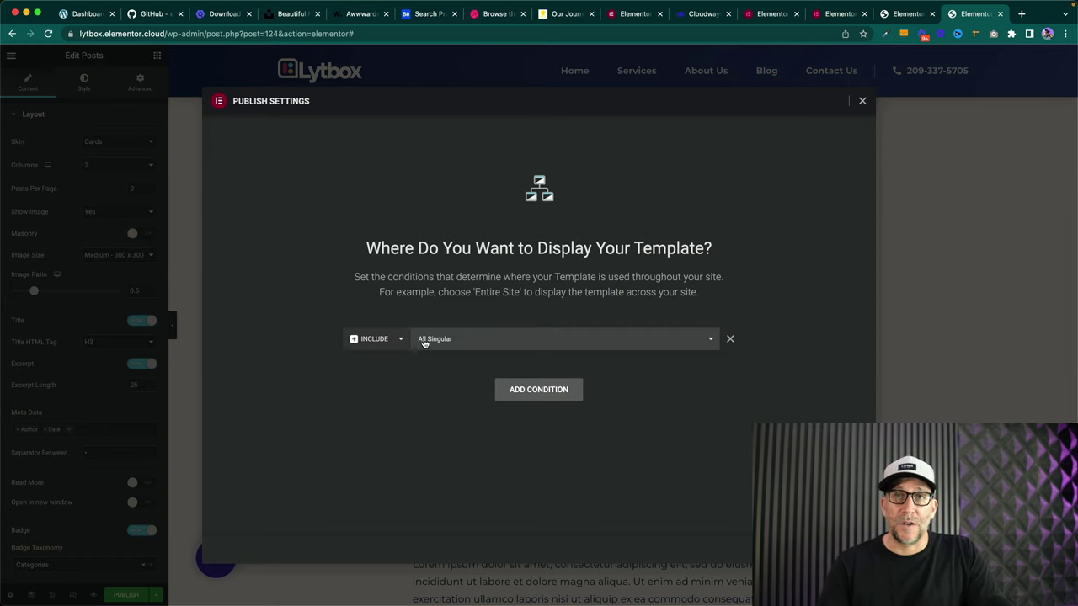
pyautogui.click(629, 343)
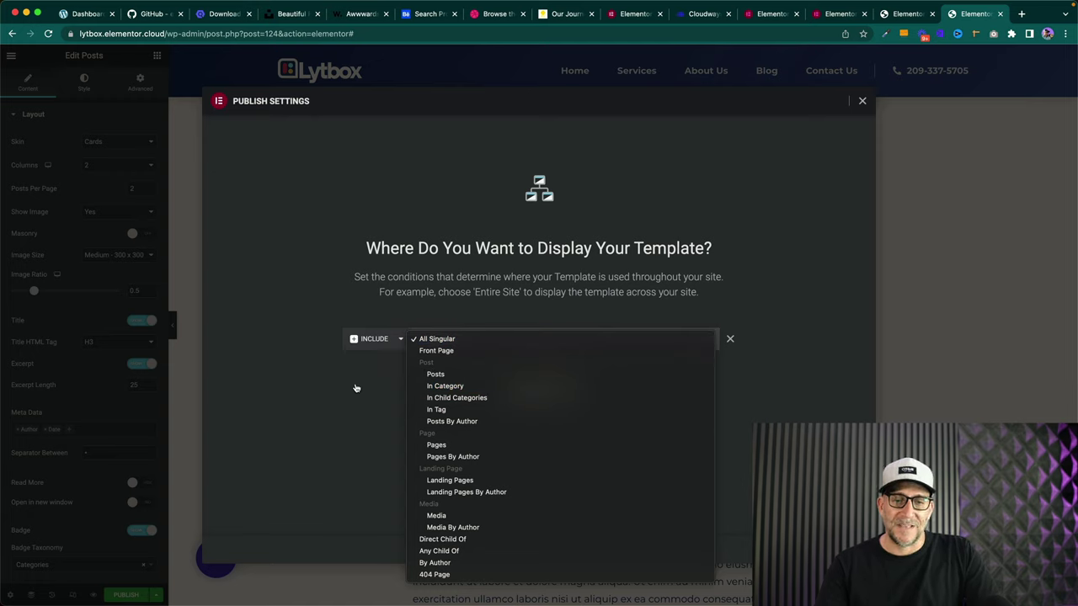
pyautogui.click(435, 374)
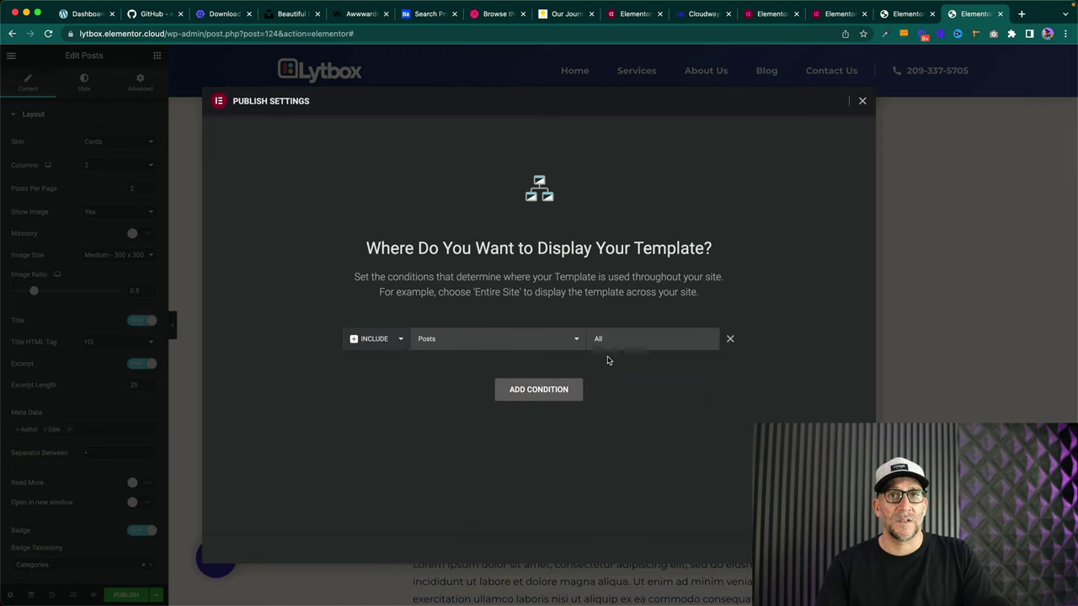
pyautogui.click(640, 347)
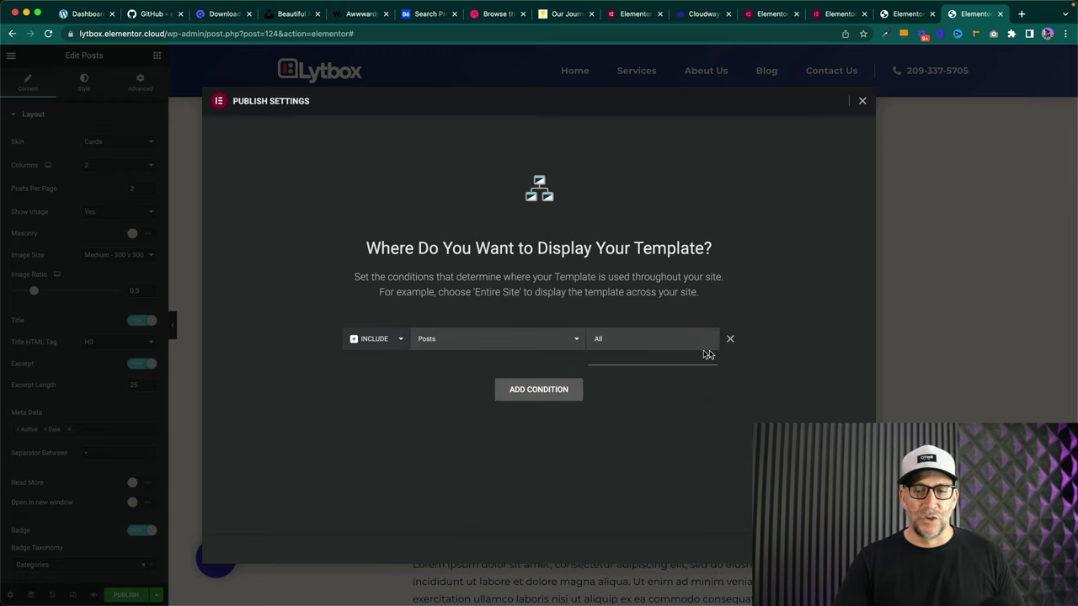
# - Replace the Posts condition with an Include condition for All Singular and save the template's publish settings
pyautogui.click(730, 340)
pyautogui.click(531, 361)
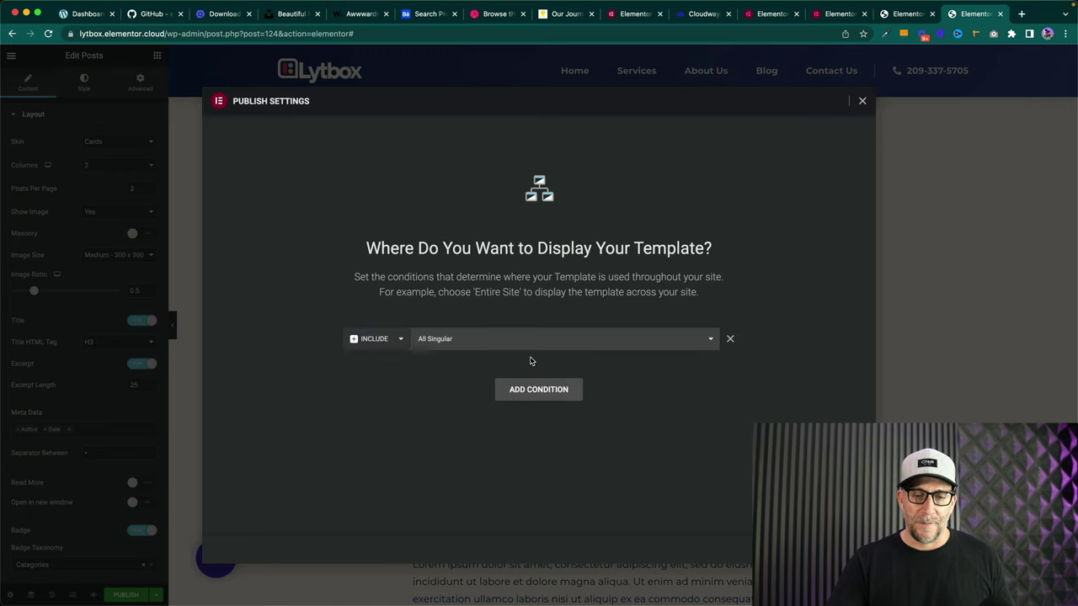
pyautogui.click(548, 344)
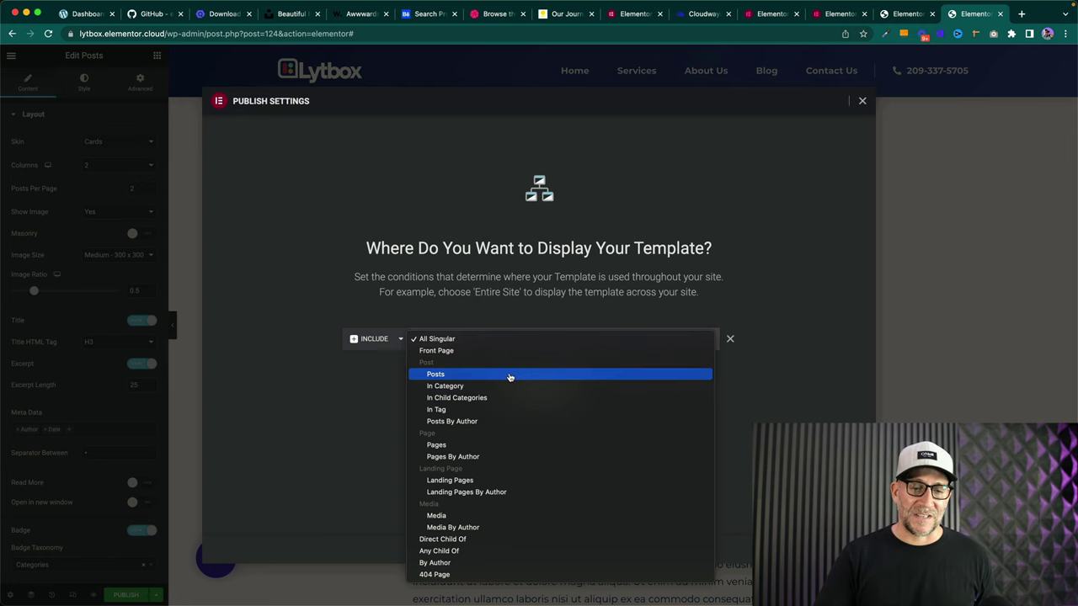
pyautogui.click(455, 339)
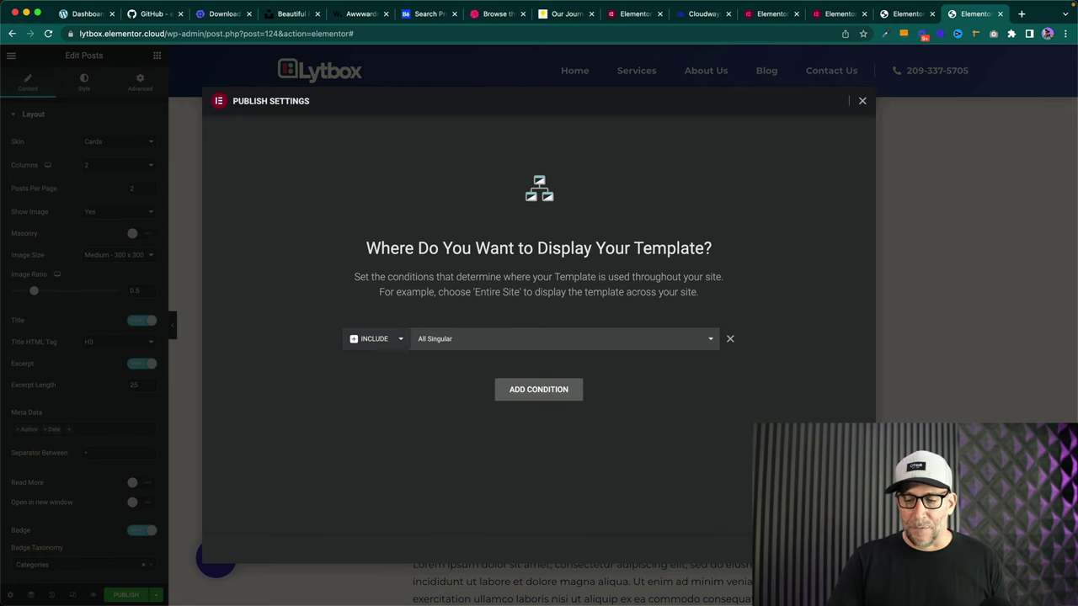
pyautogui.click(830, 539)
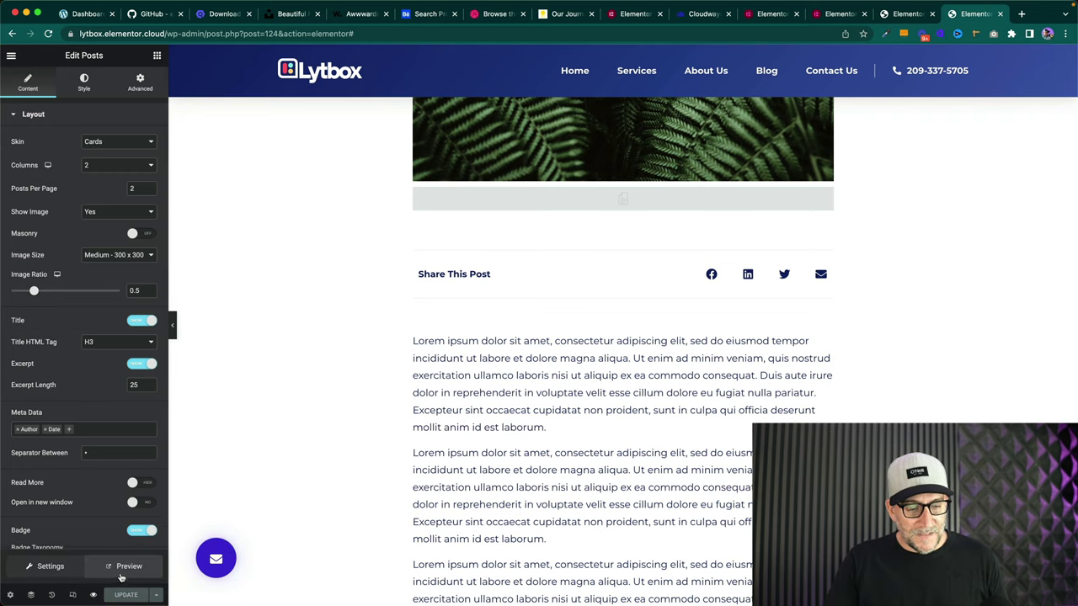
# - View The Third Post from the live blog page to check the template, and return to the template editor
pyautogui.click(93, 595)
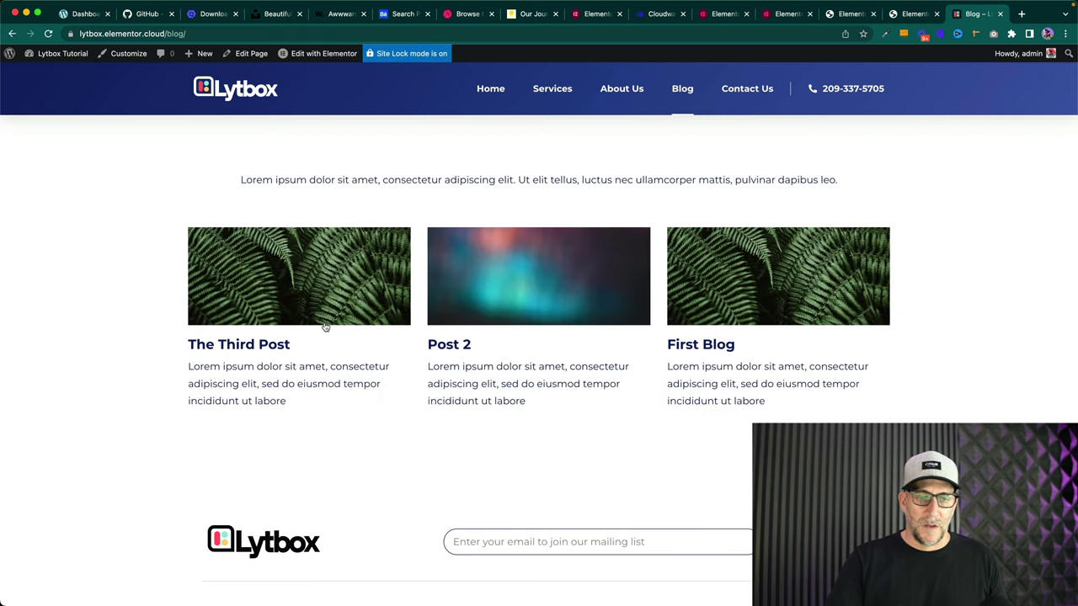
pyautogui.click(246, 344)
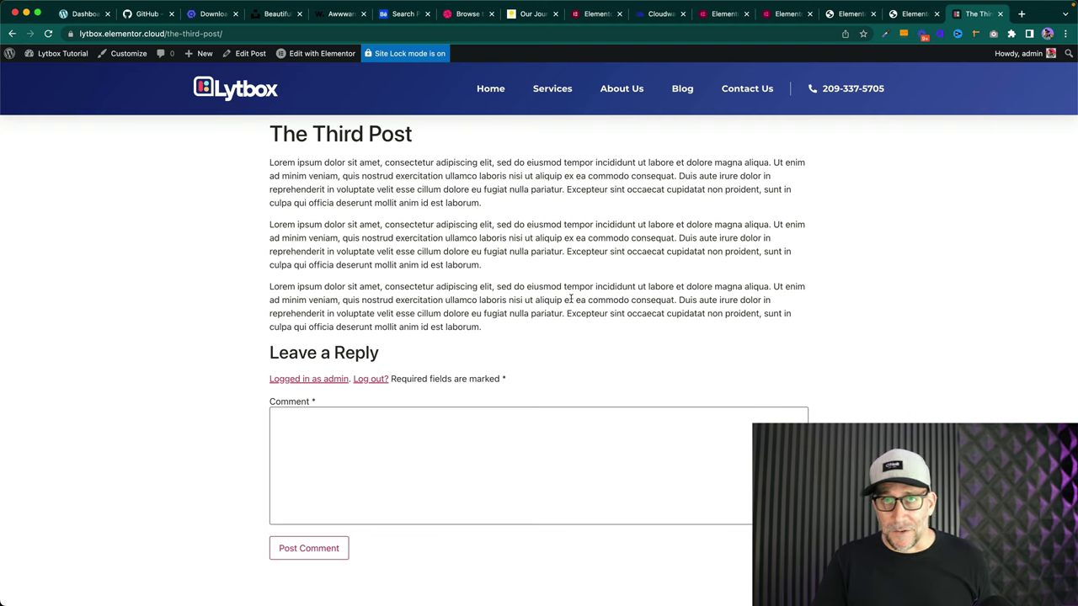
pyautogui.click(850, 17)
pyautogui.click(913, 16)
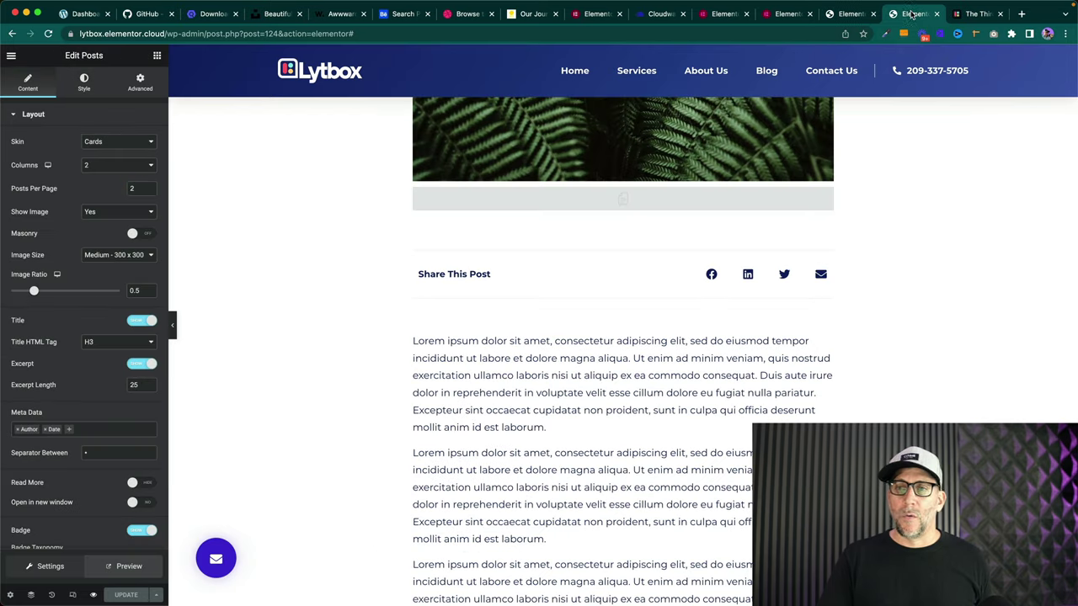
# - Leave the archive template's editor for the WordPress dashboard and open The Third Post for editing
pyautogui.click(848, 15)
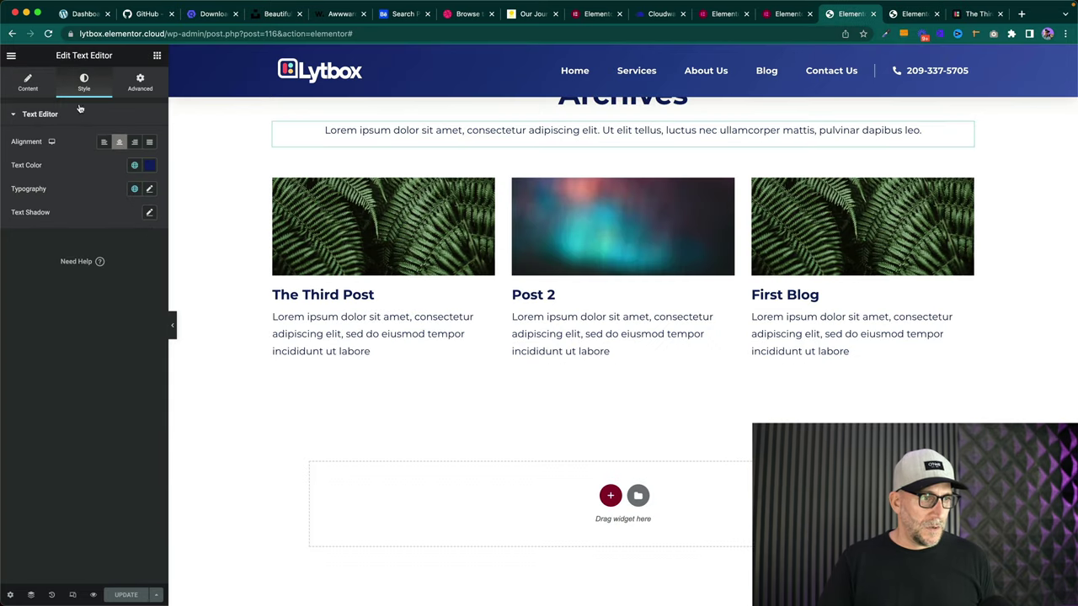
pyautogui.click(13, 57)
pyautogui.click(65, 254)
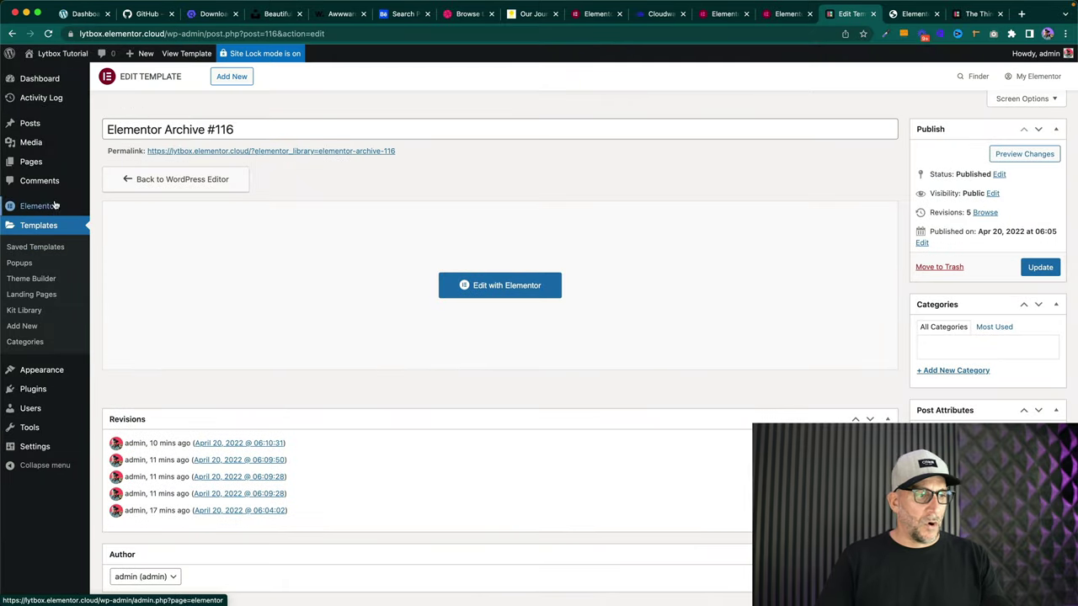
pyautogui.click(30, 123)
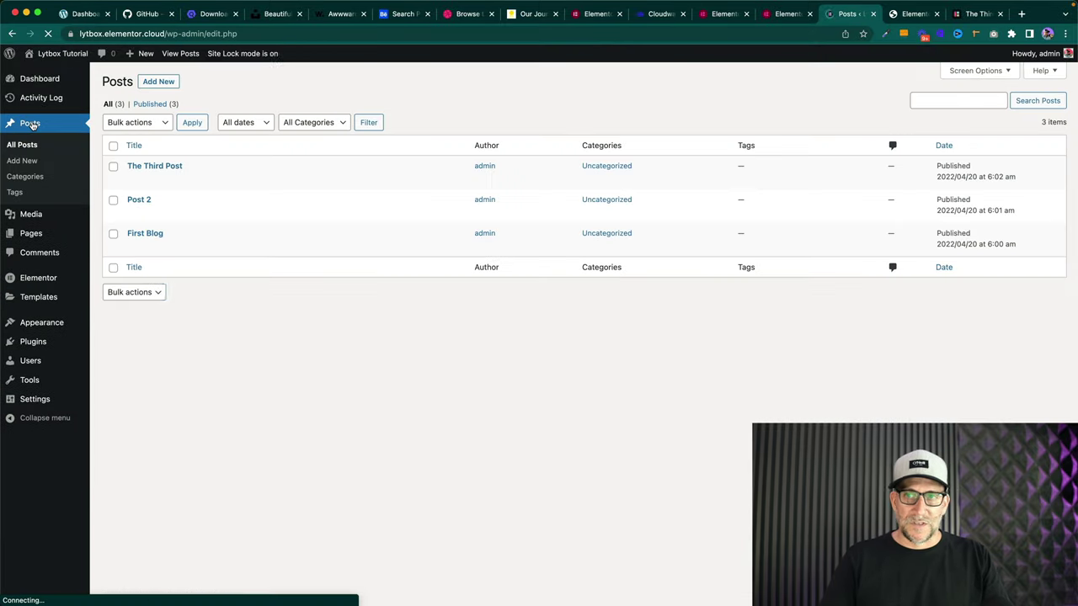
pyautogui.click(161, 168)
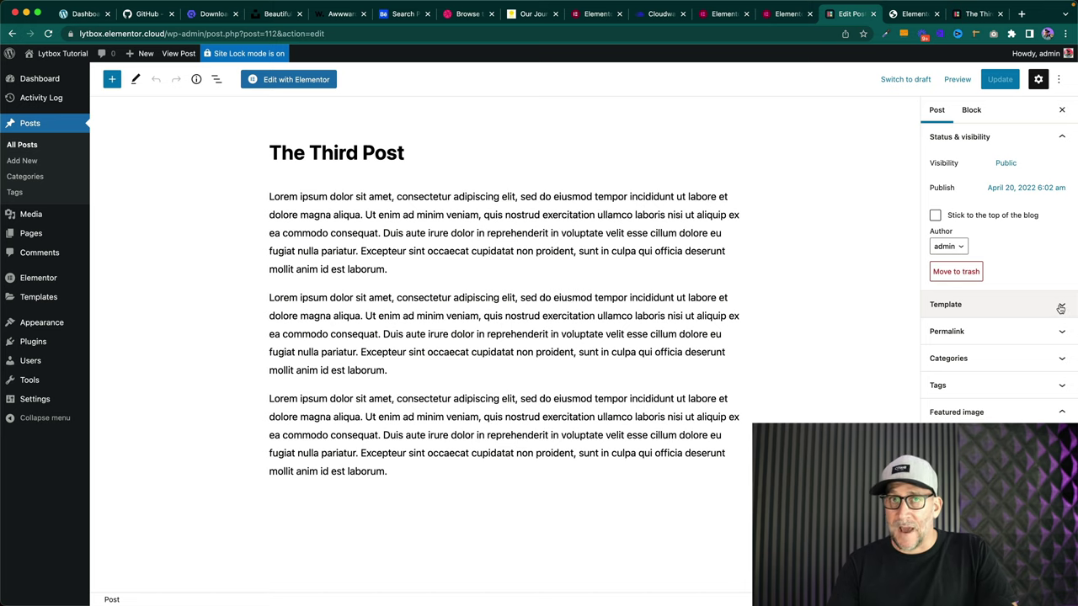
# - Set The Third Post's template to Theme and update the post
pyautogui.click(945, 304)
pyautogui.click(983, 330)
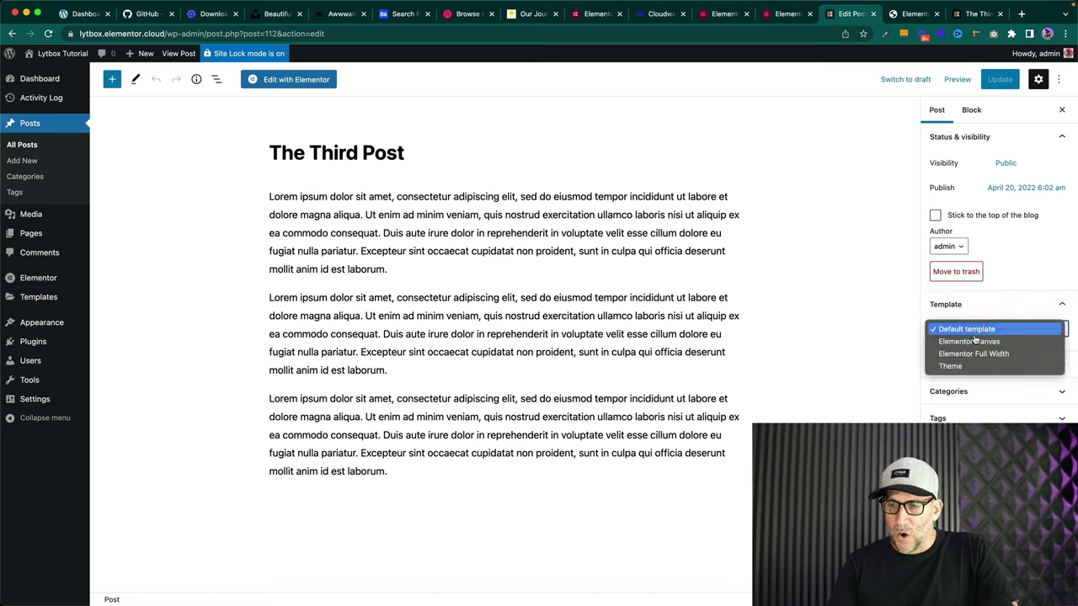
pyautogui.click(956, 365)
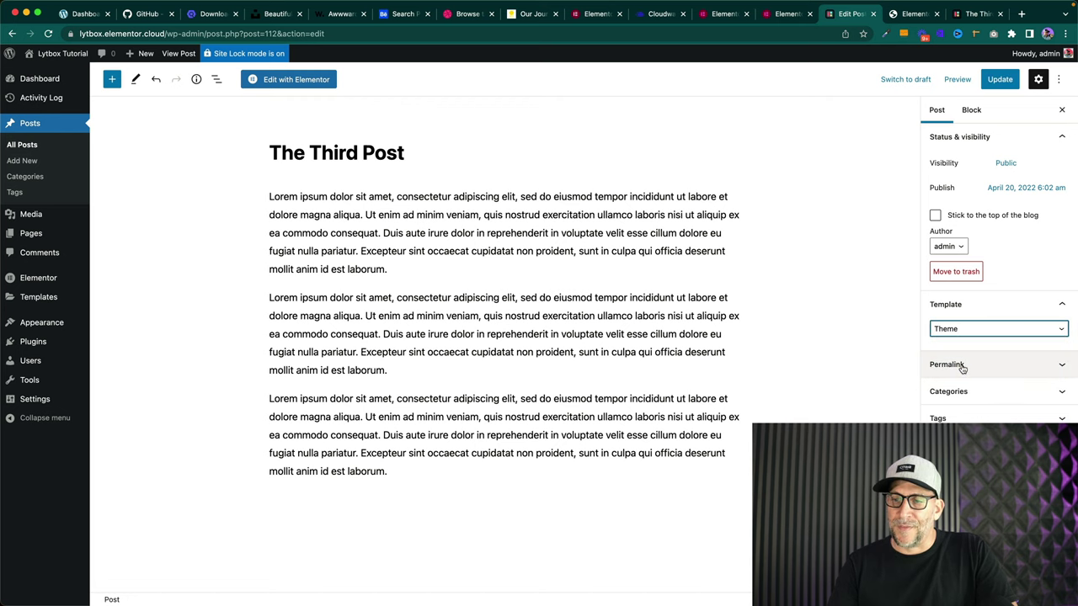
pyautogui.click(1001, 81)
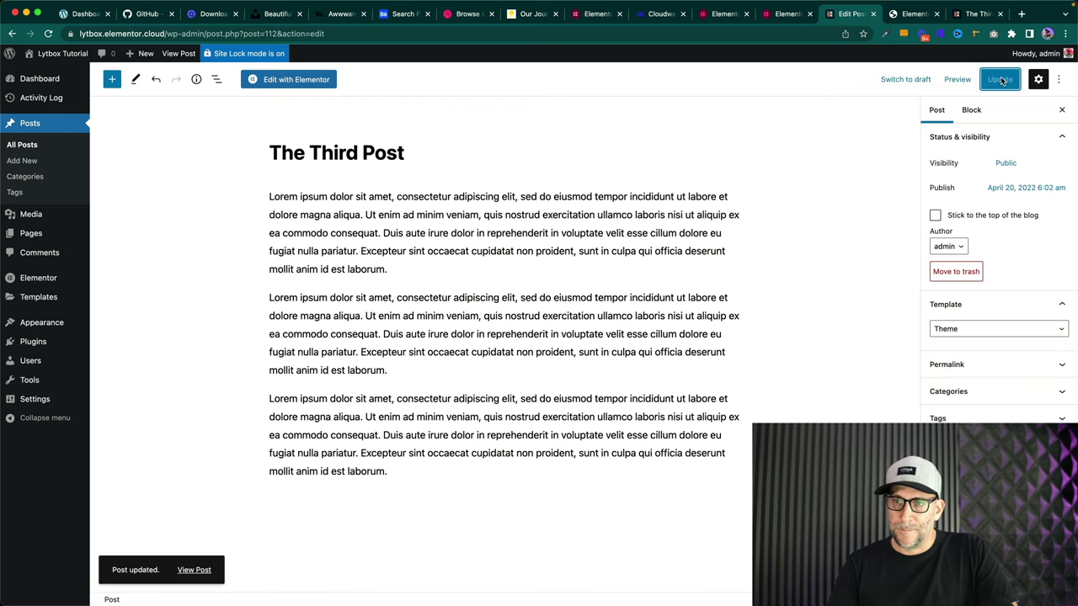
# - Reload the live page of The Third Post and review its layout from the header to the footer
pyautogui.click(977, 13)
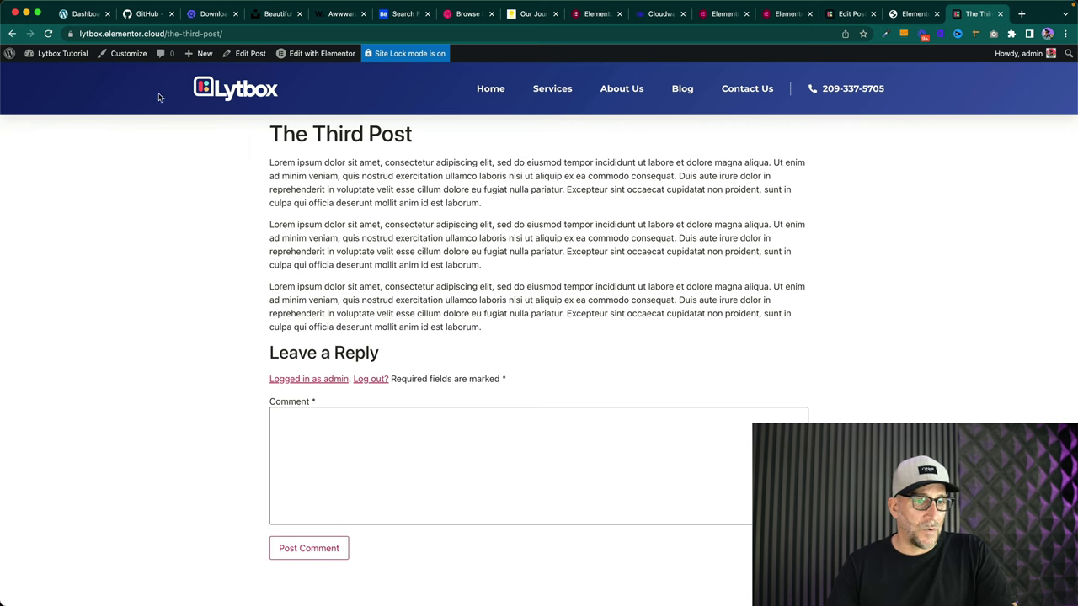
pyautogui.click(48, 34)
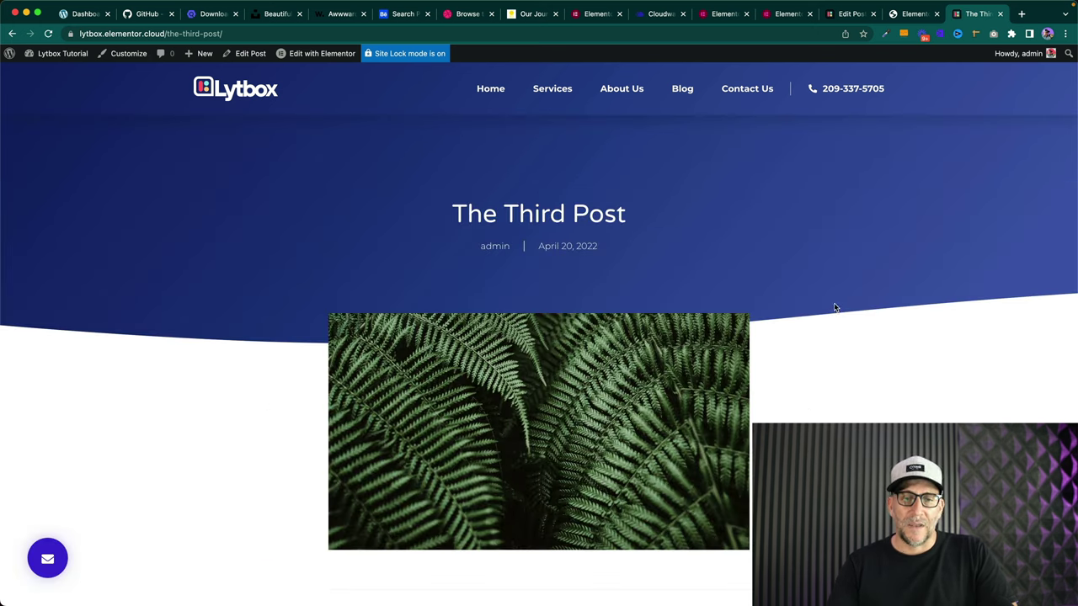
pyautogui.scroll(-10, 834, 307)
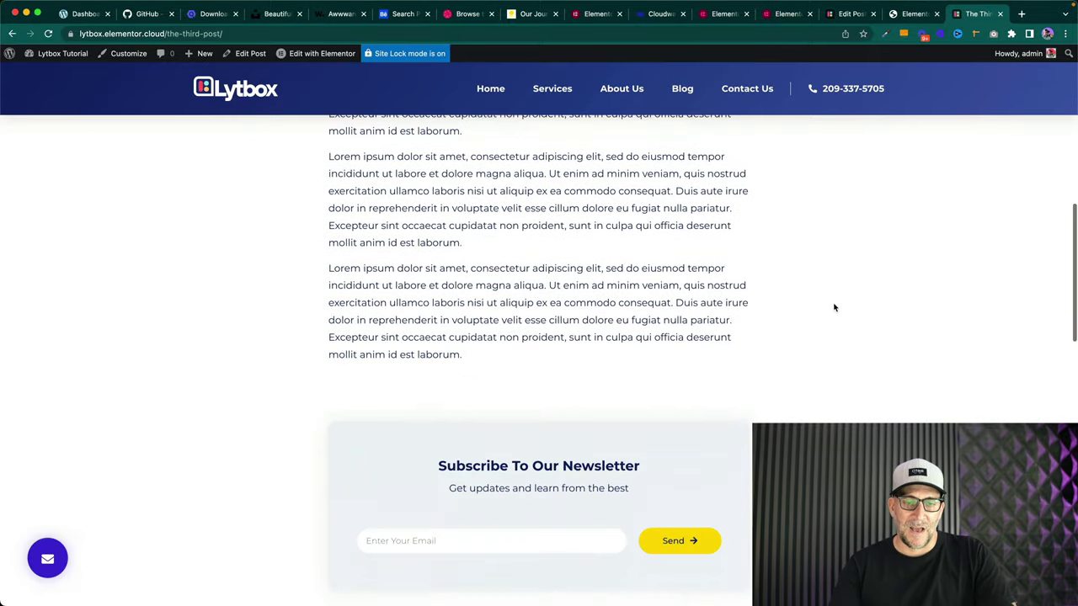
pyautogui.scroll(-10, 834, 307)
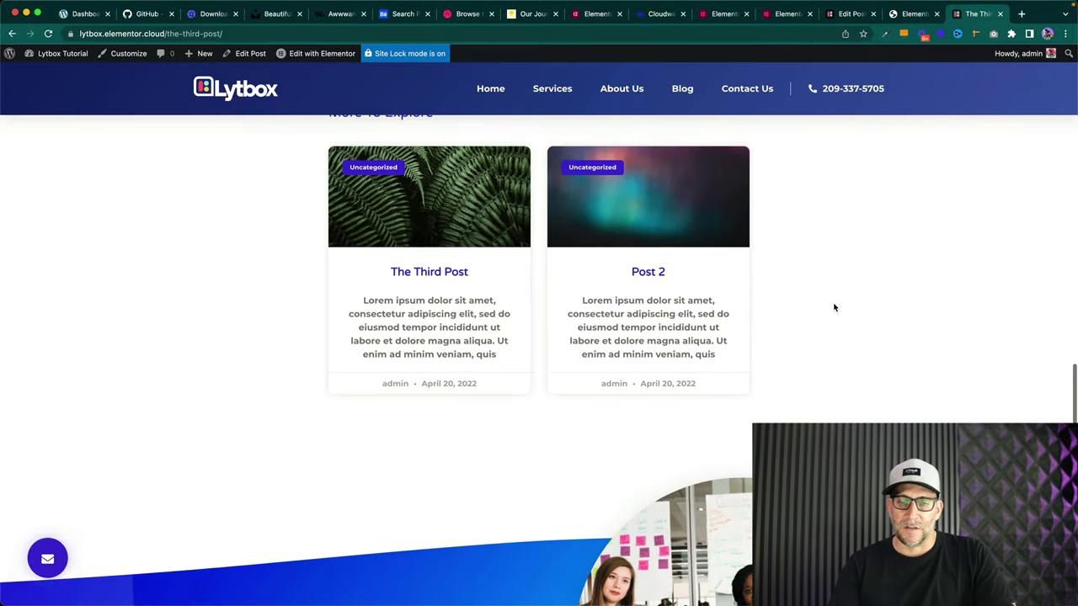
pyautogui.scroll(-10, 835, 307)
pyautogui.scroll(6, 405, 378)
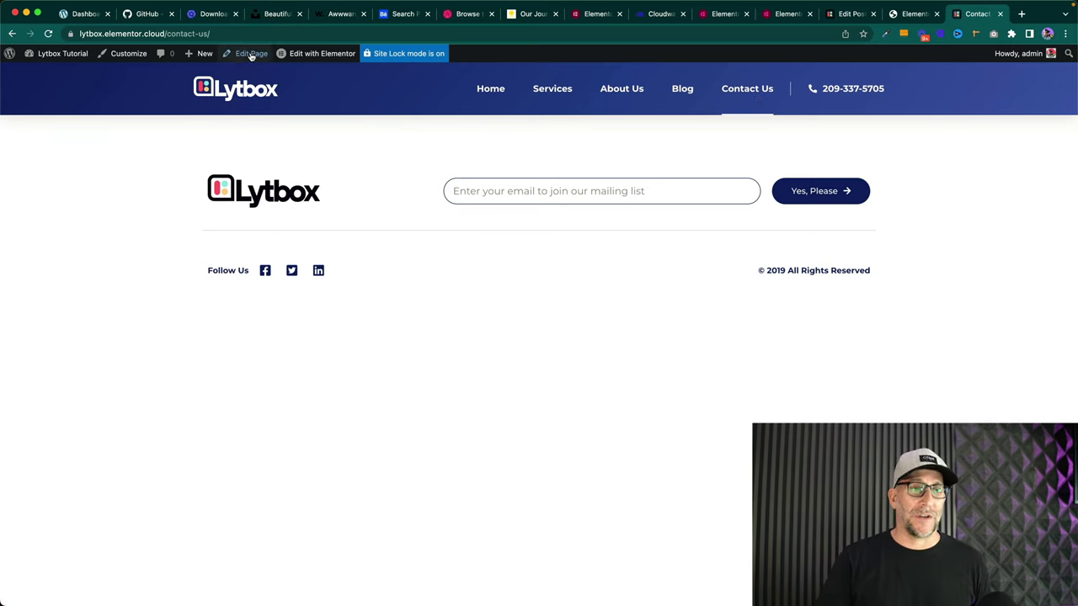
# - Switch the Contact Us page back to the WordPress editor and reopen it with Elementor
pyautogui.moveTo(51, 58)
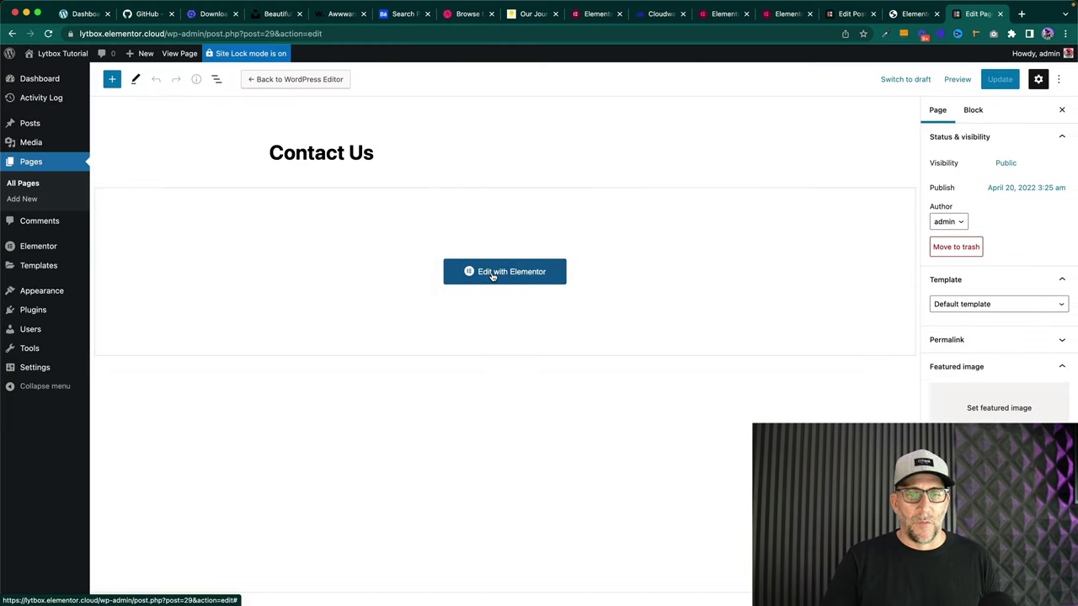
pyautogui.click(299, 80)
pyautogui.click(618, 371)
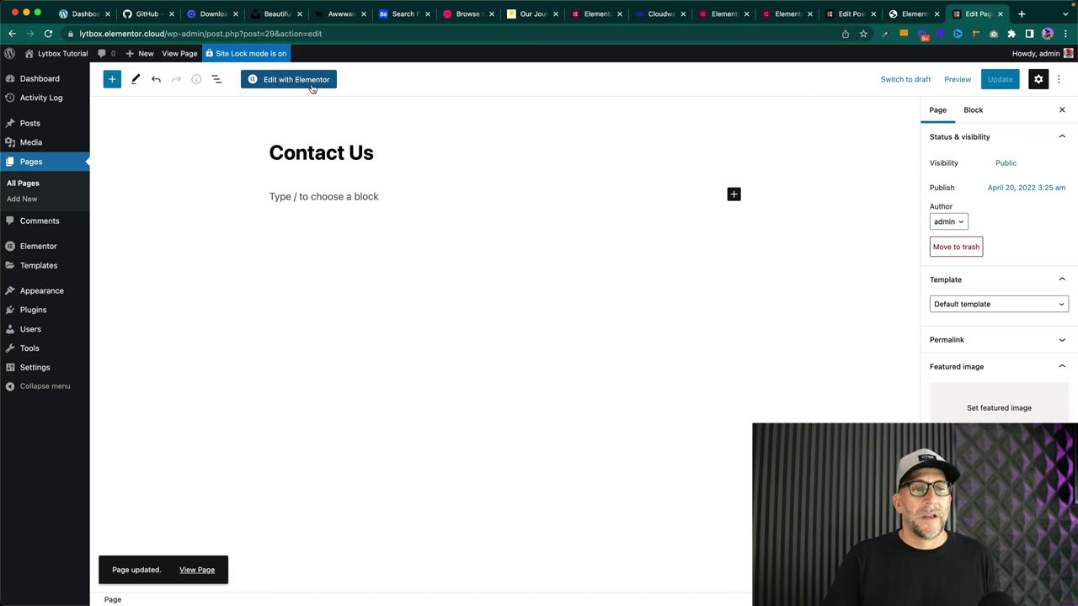
pyautogui.click(309, 81)
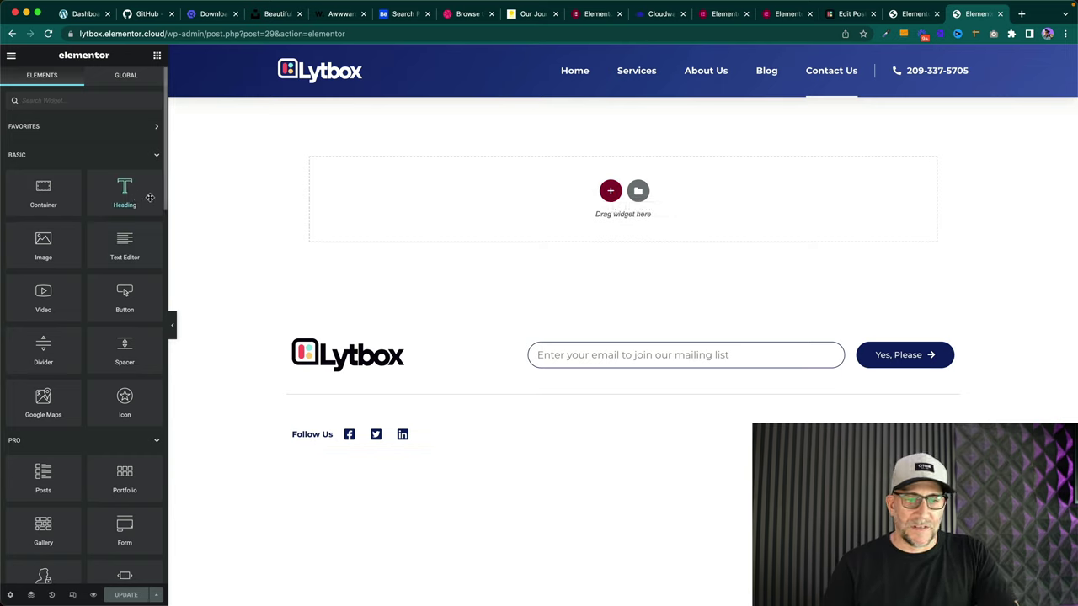
# - Add a Heading widget to the empty Contact Us page and set its container's top and bottom padding to 100 px
pyautogui.moveTo(125, 196); pyautogui.dragTo(559, 199)
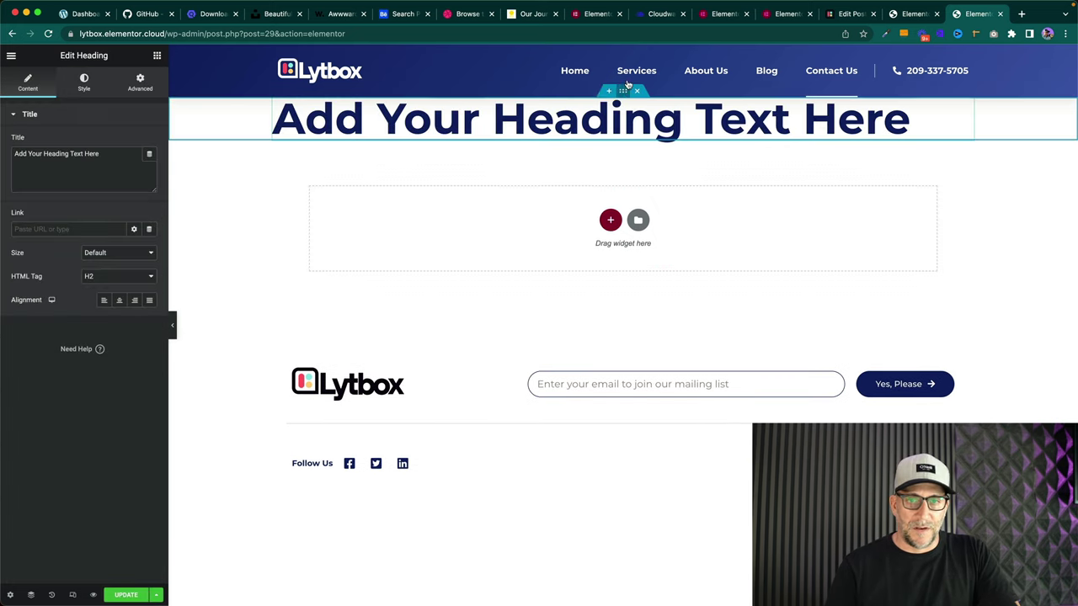
pyautogui.click(622, 91)
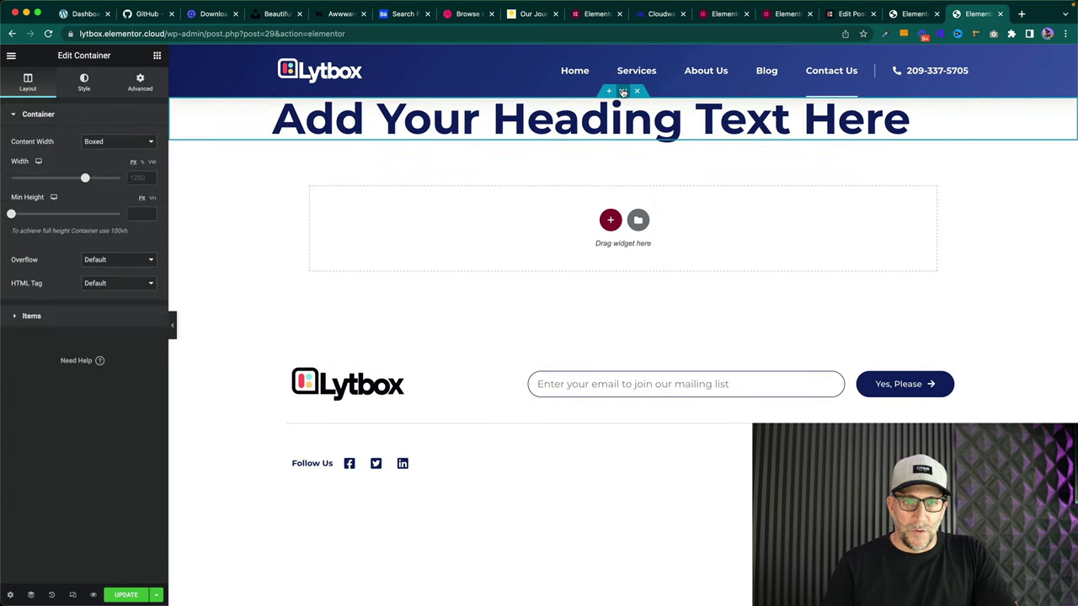
pyautogui.click(140, 85)
pyautogui.moveTo(65, 199); pyautogui.dragTo(65, 199)
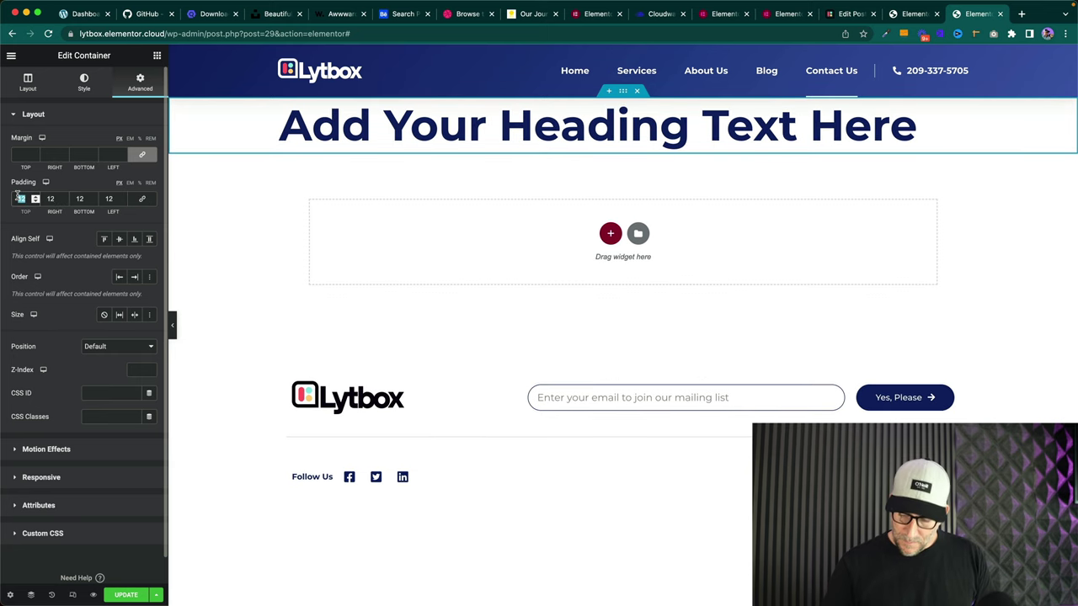
pyautogui.write('7')
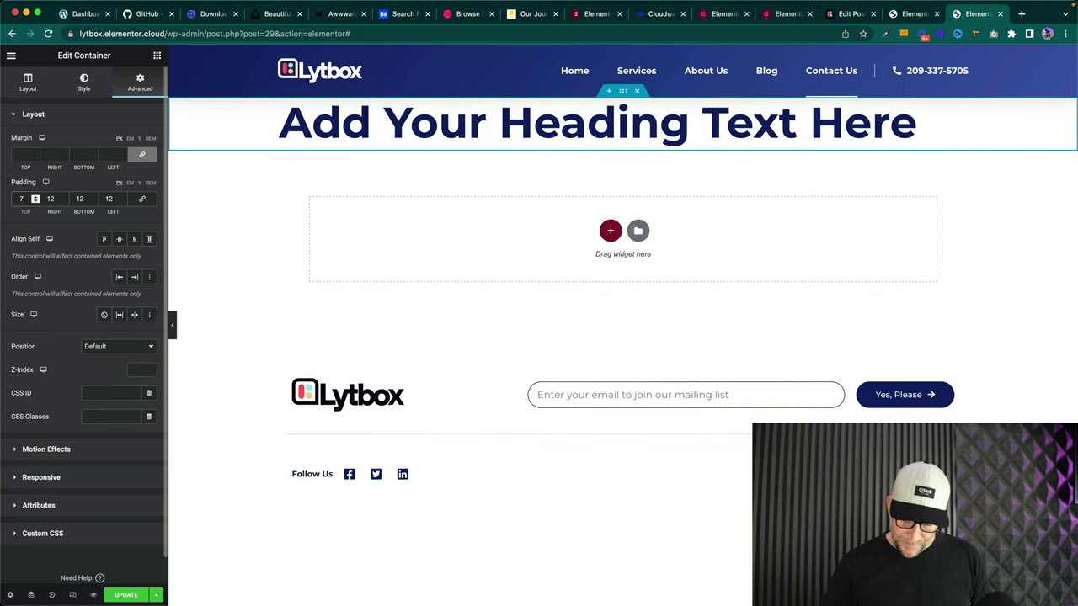
pyautogui.write('00')
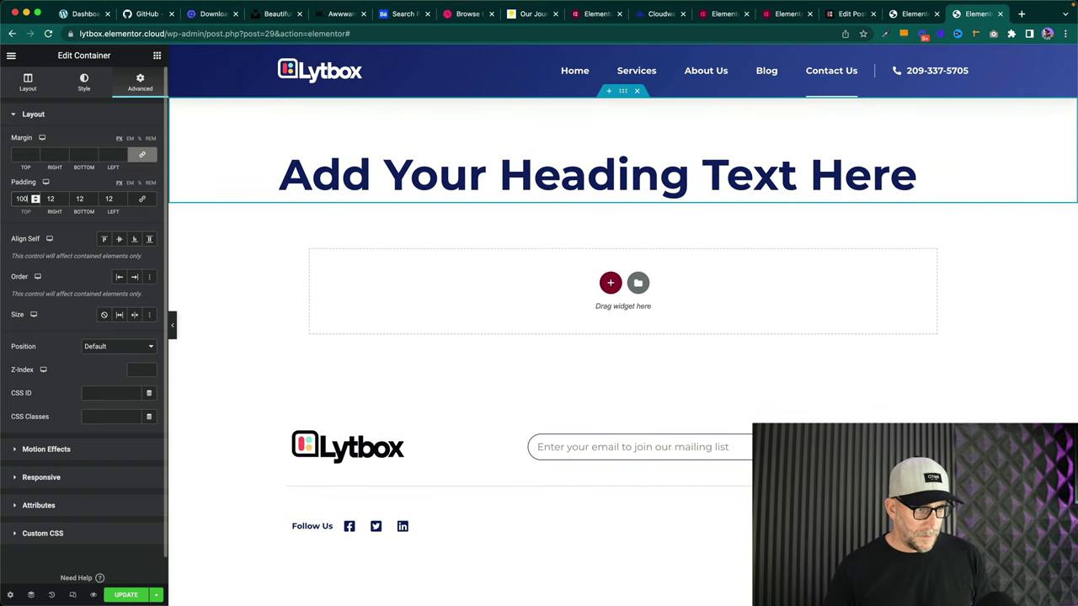
pyautogui.doubleClick(80, 199)
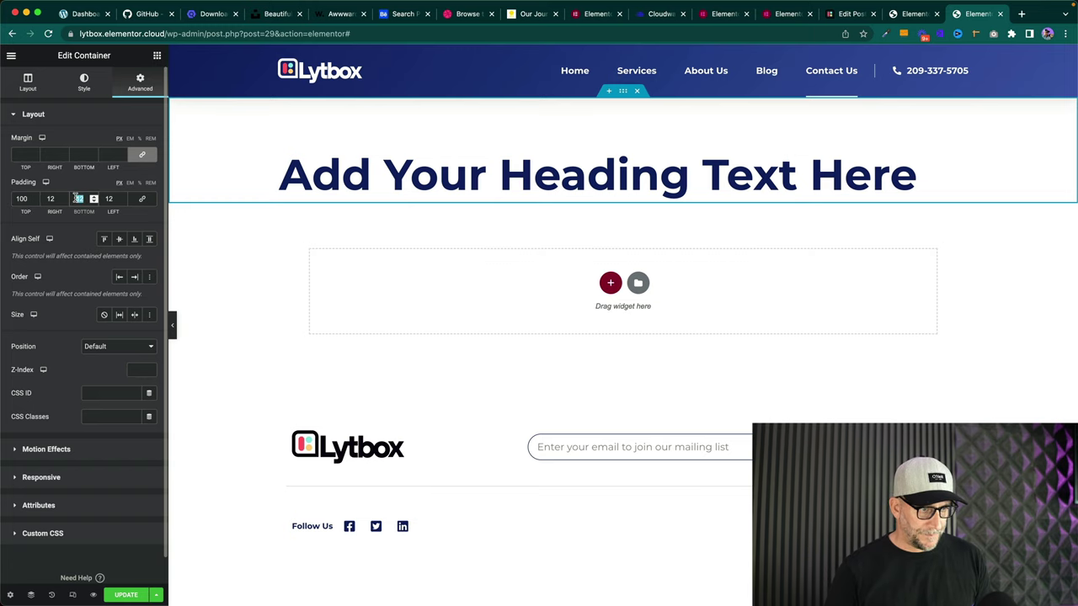
pyautogui.write('100')
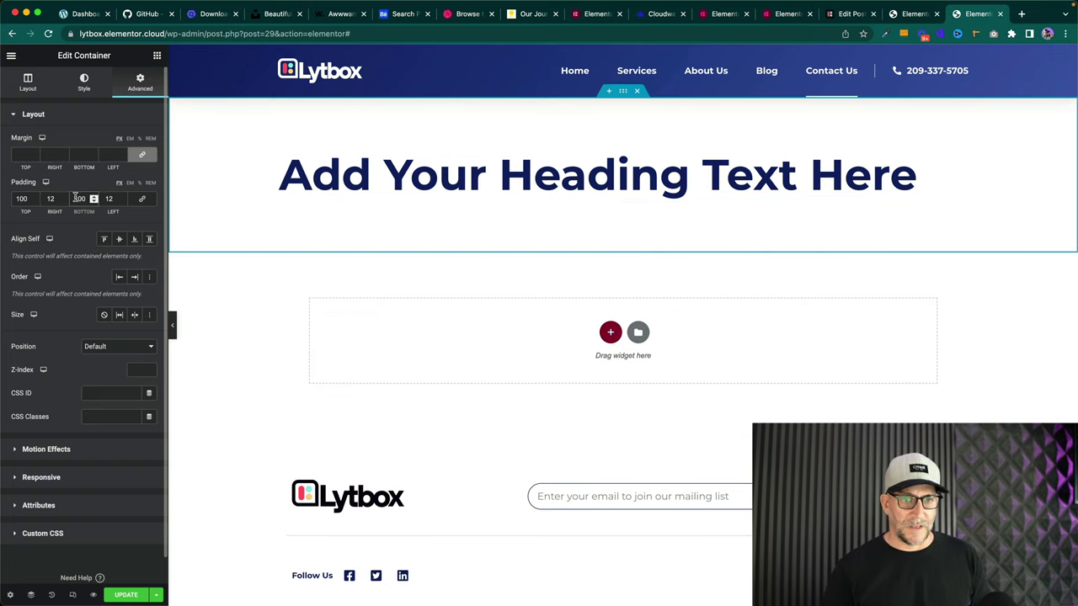
# - Set the heading's title to "Contact Us", with the HTML tag H1 and centered alignment
pyautogui.click(960, 162)
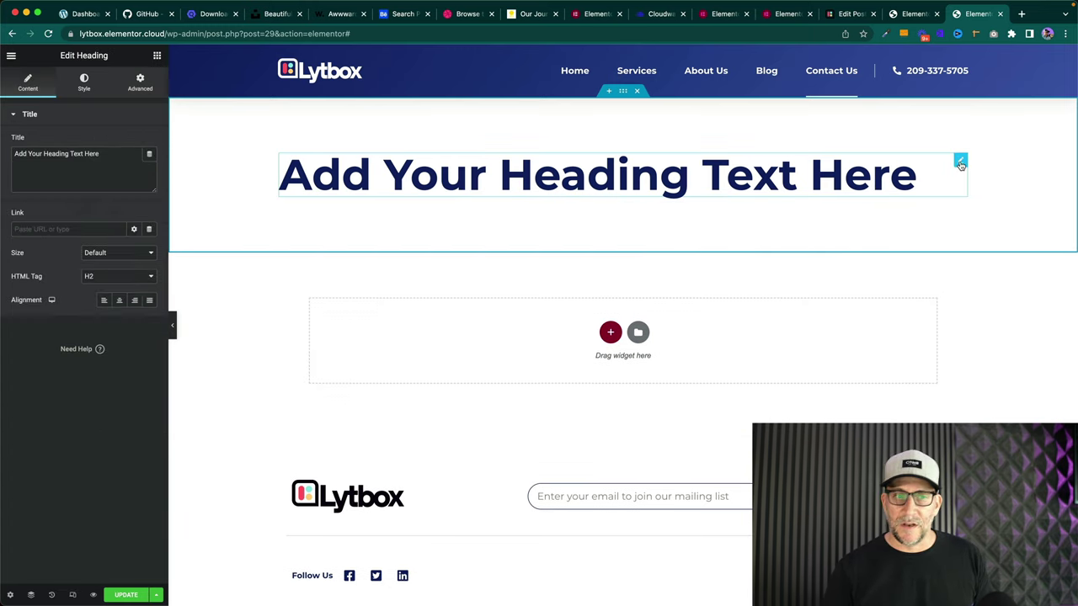
pyautogui.moveTo(115, 159); pyautogui.dragTo(17, 147)
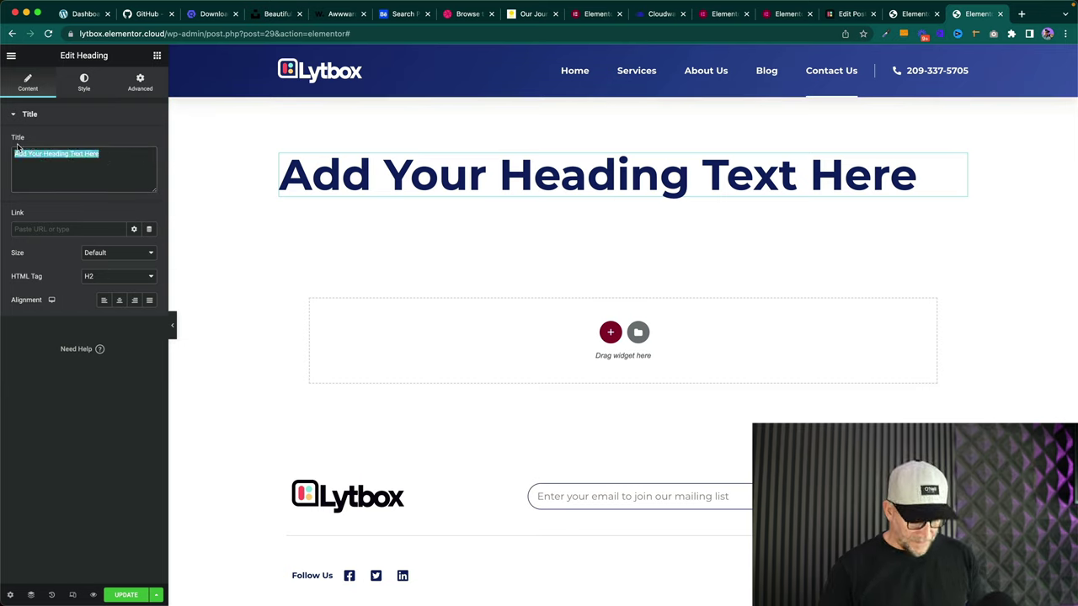
pyautogui.write('Contact U')
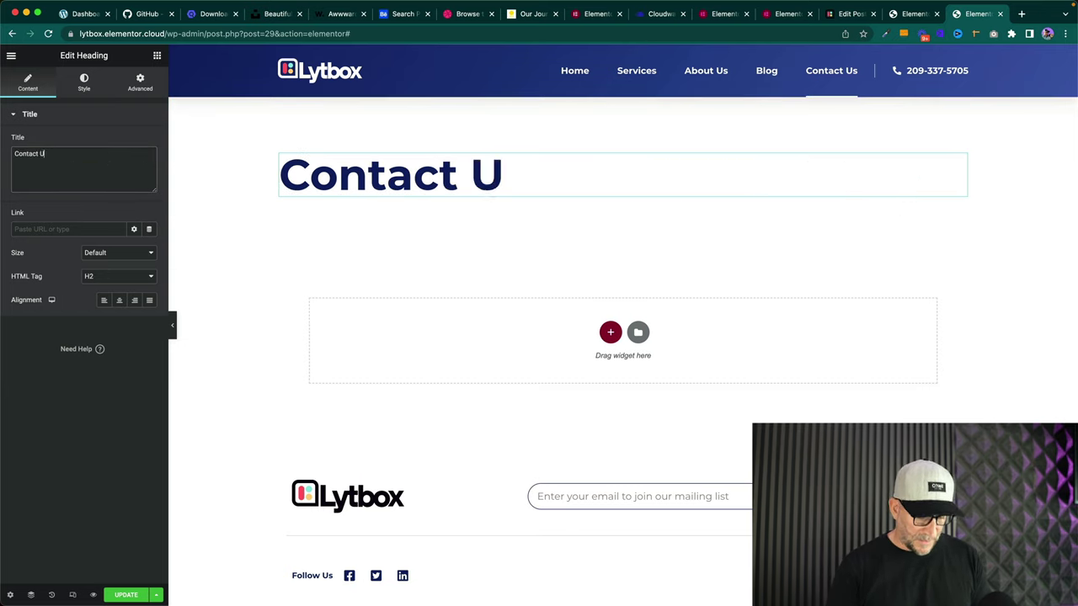
pyautogui.write('s')
pyautogui.click(116, 278)
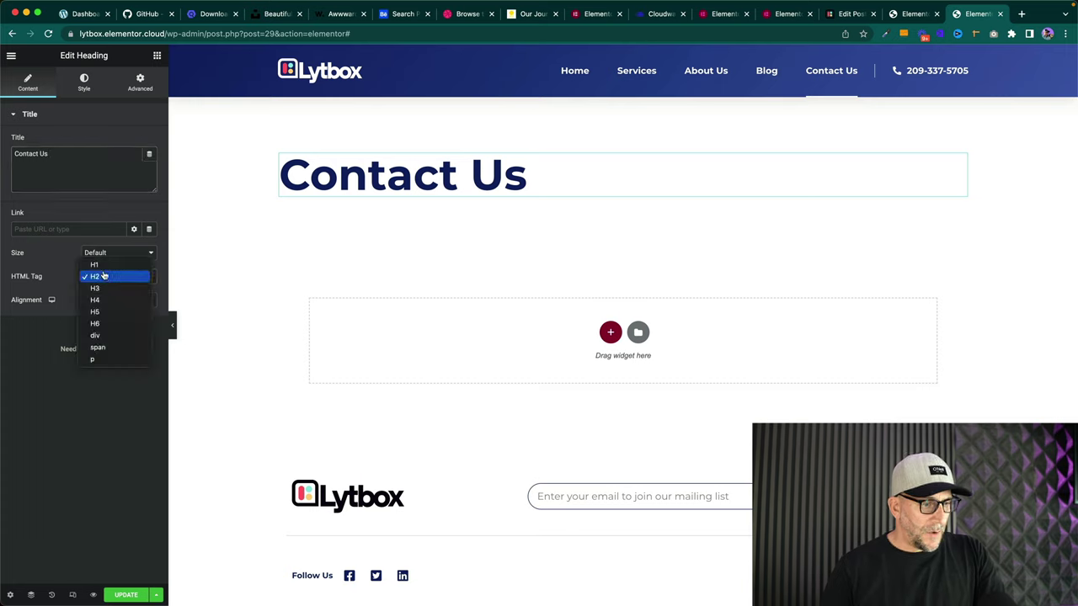
pyautogui.click(96, 264)
pyautogui.click(115, 305)
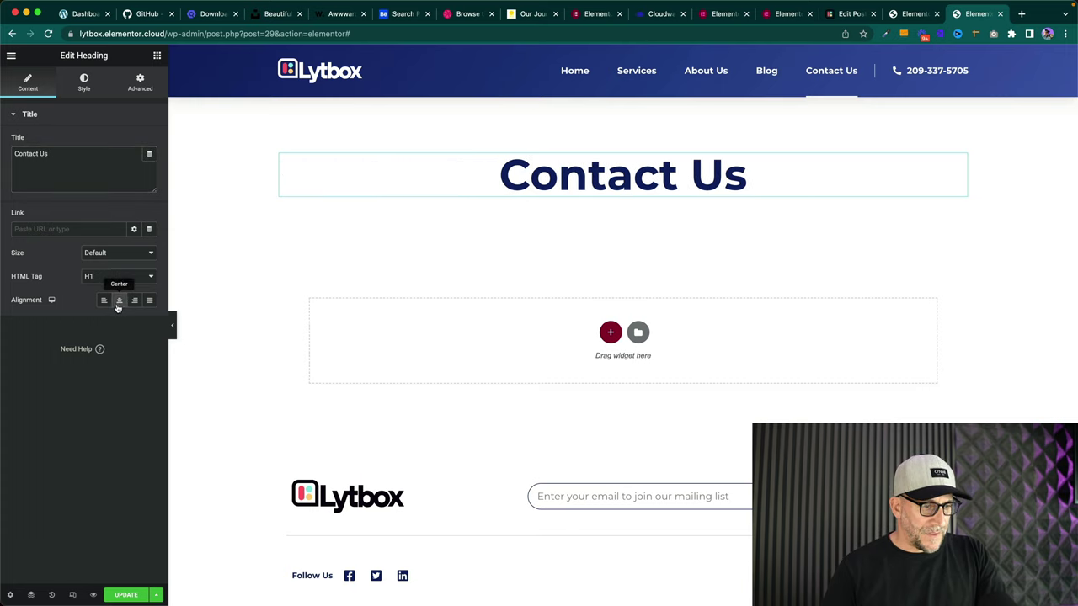
# - Style the Contact Us heading with the global text color Bluberry Blue and the global Large title font
pyautogui.click(80, 92)
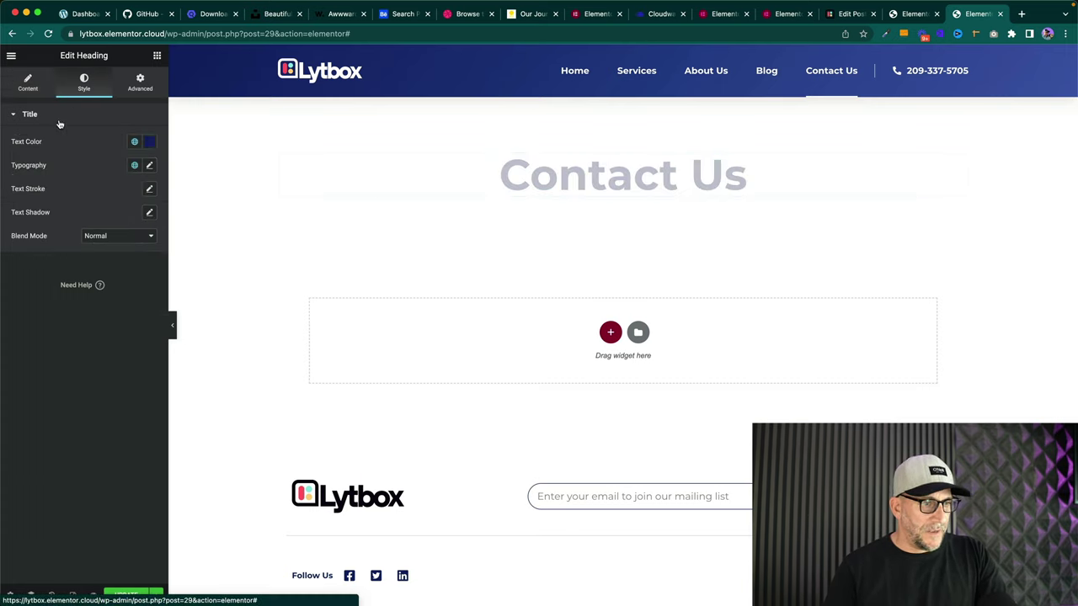
pyautogui.click(135, 141)
pyautogui.click(67, 195)
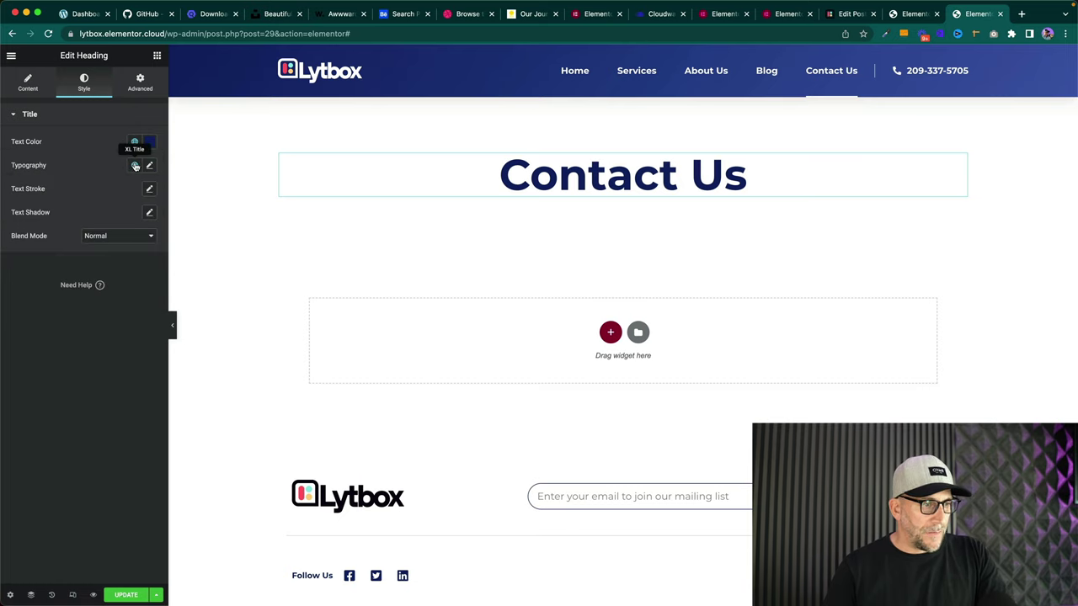
pyautogui.click(134, 165)
pyautogui.scroll(-1, 81, 274)
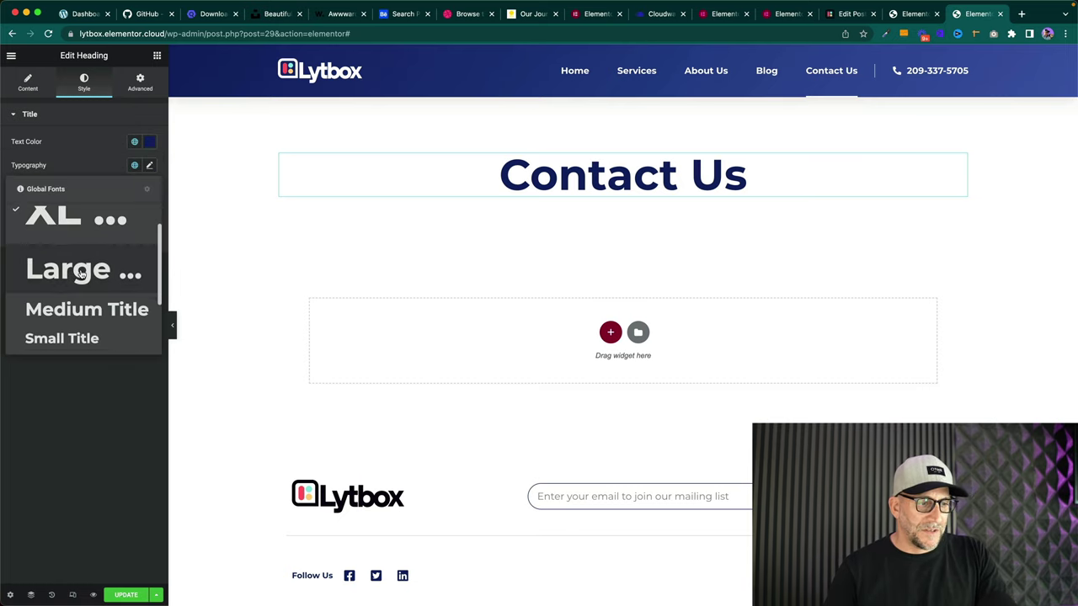
pyautogui.click(81, 271)
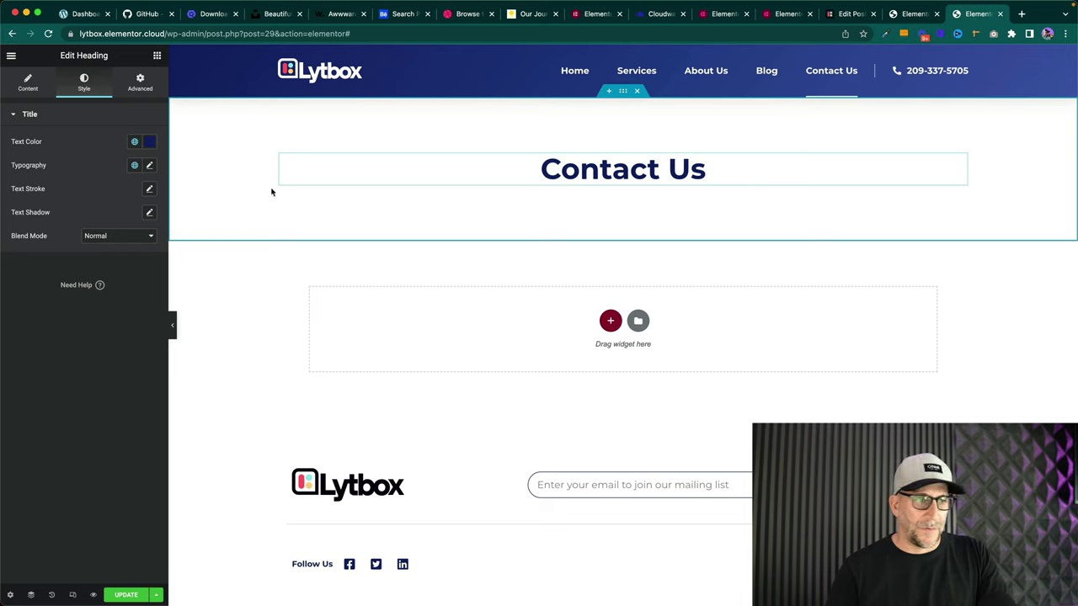
# - Search the widgets for "form" and place a Form widget directly below the Contact Us heading
pyautogui.click(154, 57)
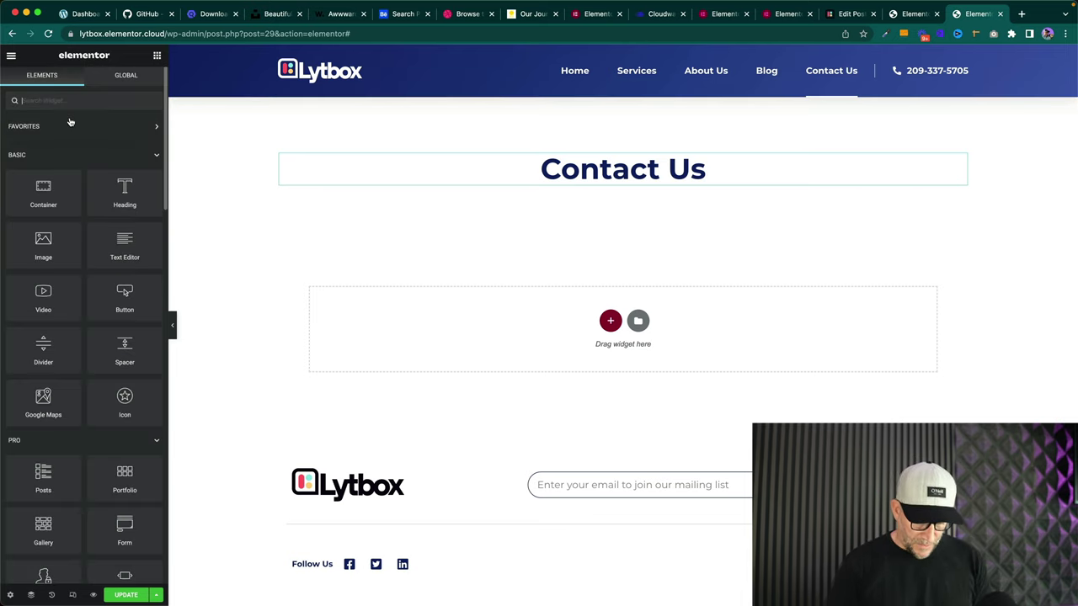
pyautogui.write('form')
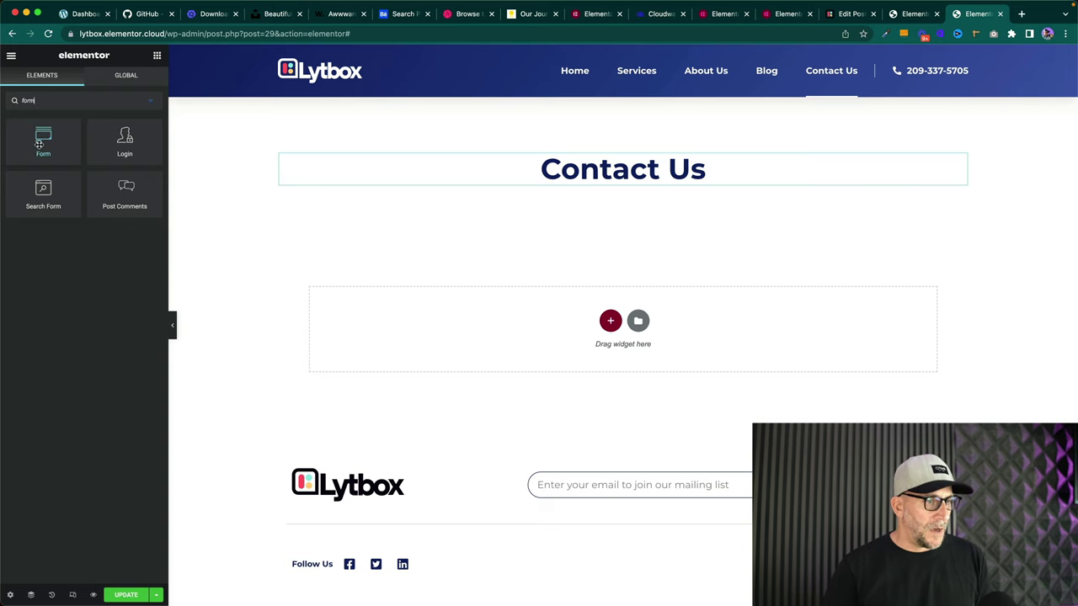
pyautogui.moveTo(39, 144); pyautogui.dragTo(601, 182)
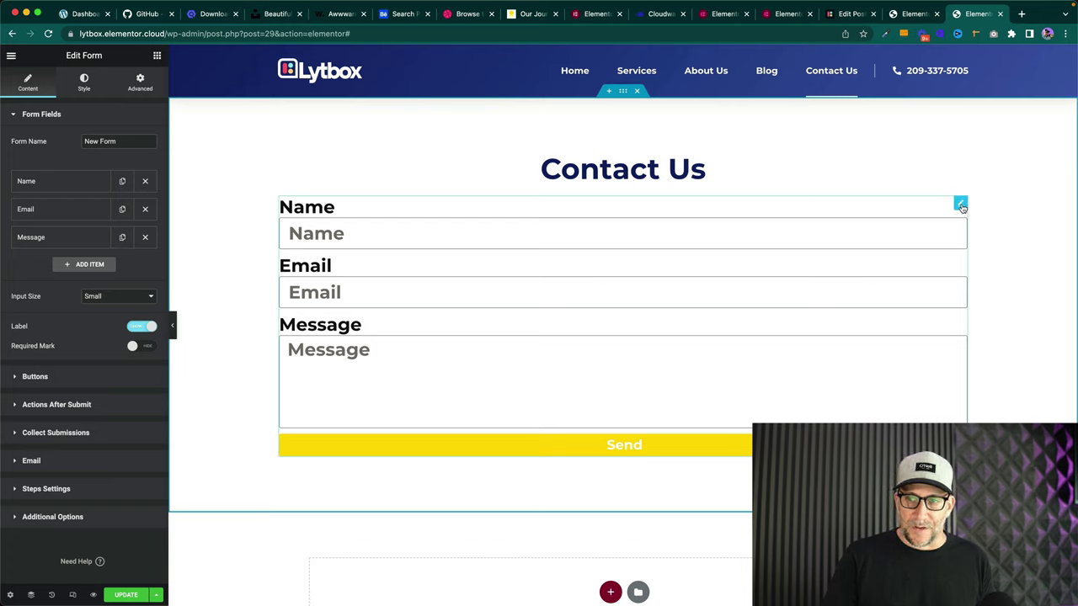
# - Set the form's label text color and HTML field color to the global Bluberry Blue
pyautogui.click(82, 84)
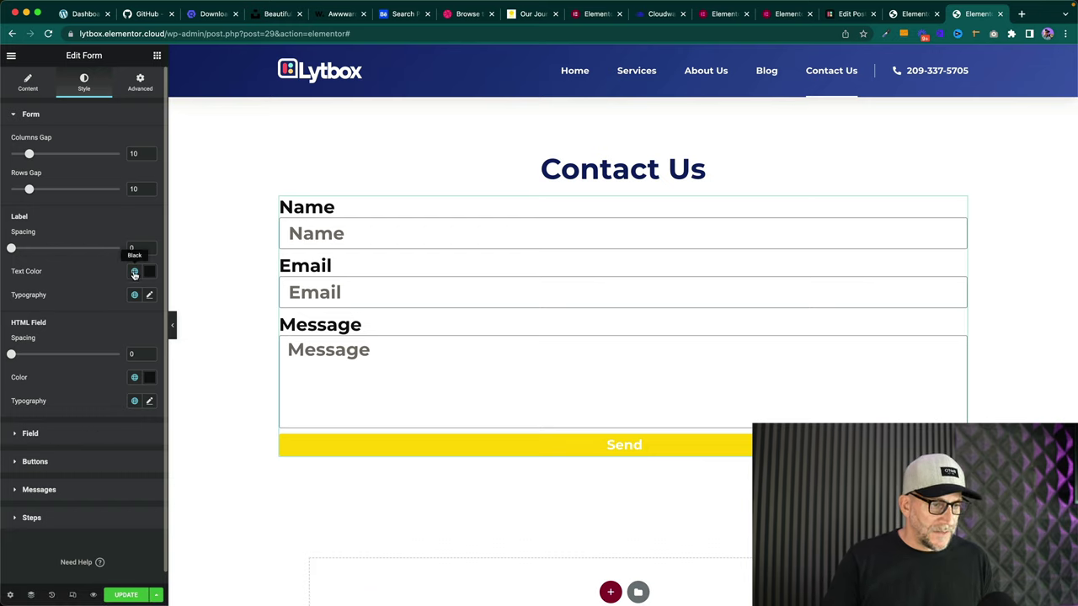
pyautogui.click(134, 271)
pyautogui.click(80, 319)
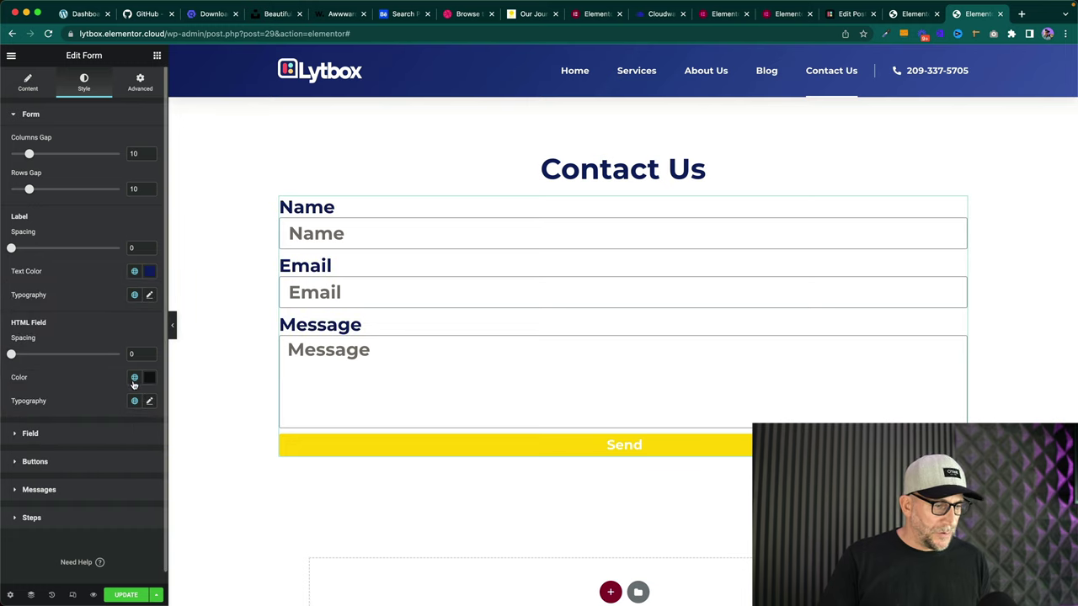
pyautogui.click(134, 378)
pyautogui.click(89, 424)
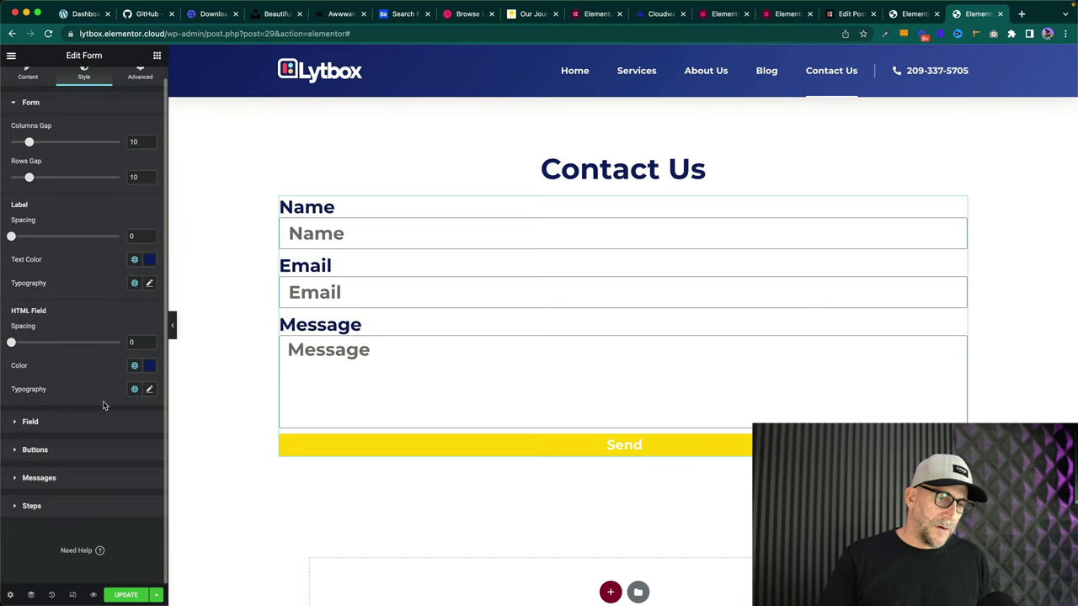
# - Set the form fields' text color to the global Bluberry Blue and their background color to the global White
pyautogui.click(36, 422)
pyautogui.click(135, 170)
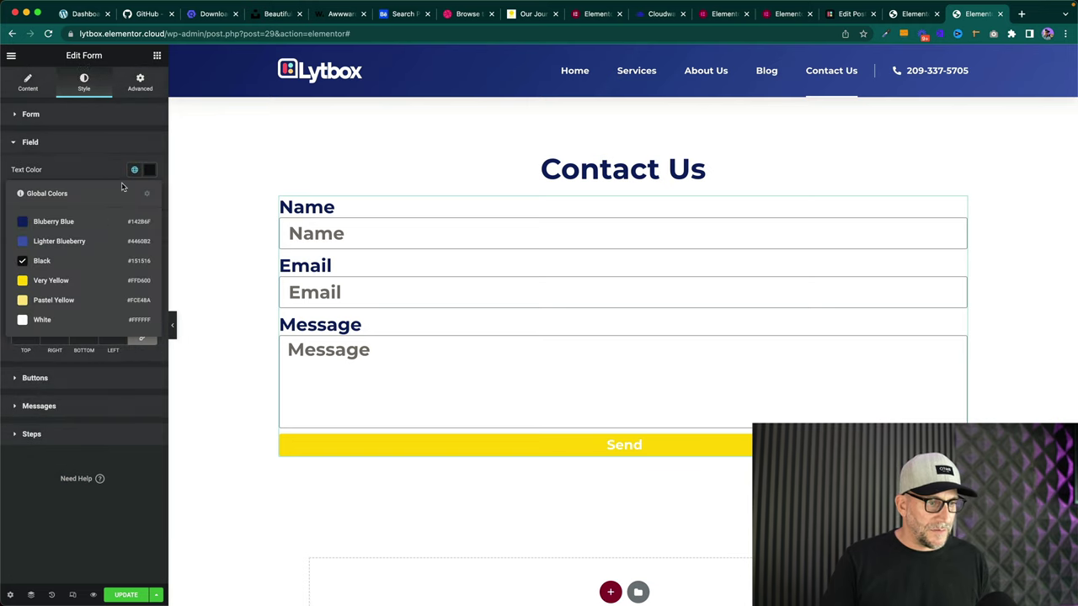
pyautogui.click(96, 223)
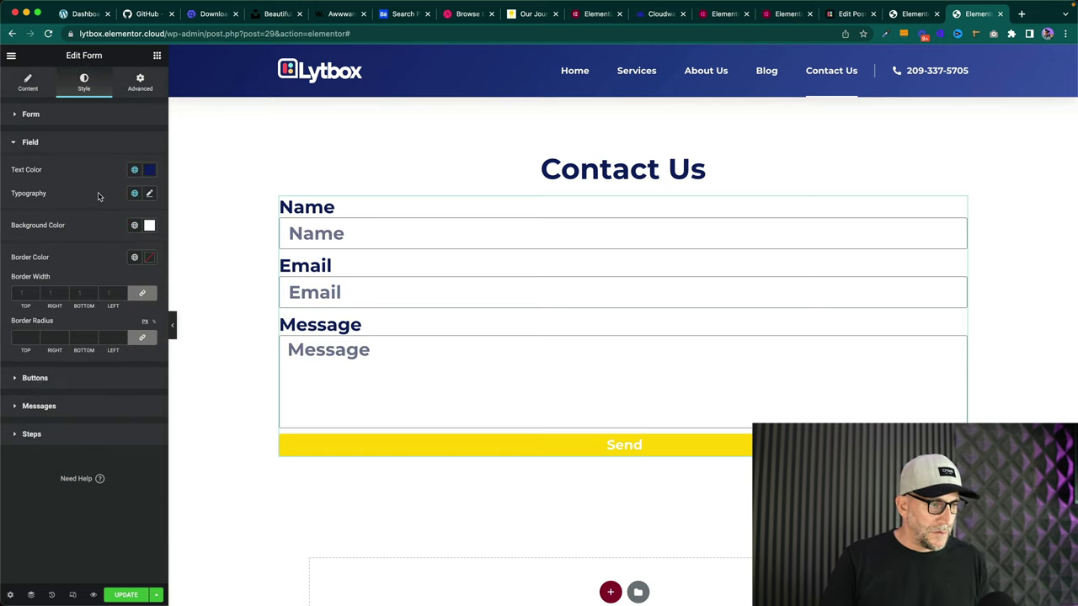
pyautogui.click(134, 225)
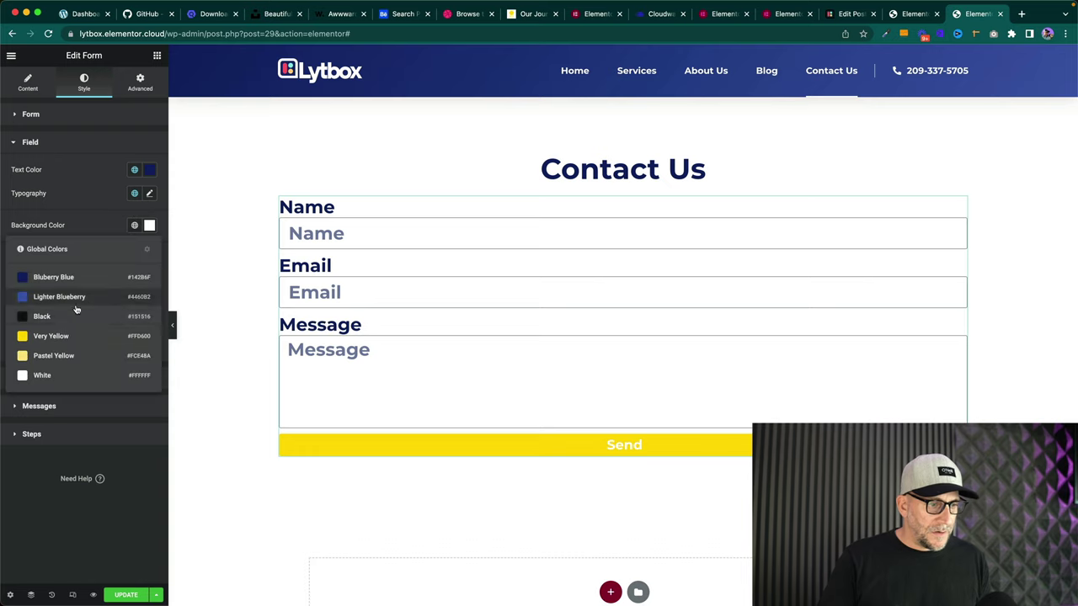
pyautogui.click(42, 375)
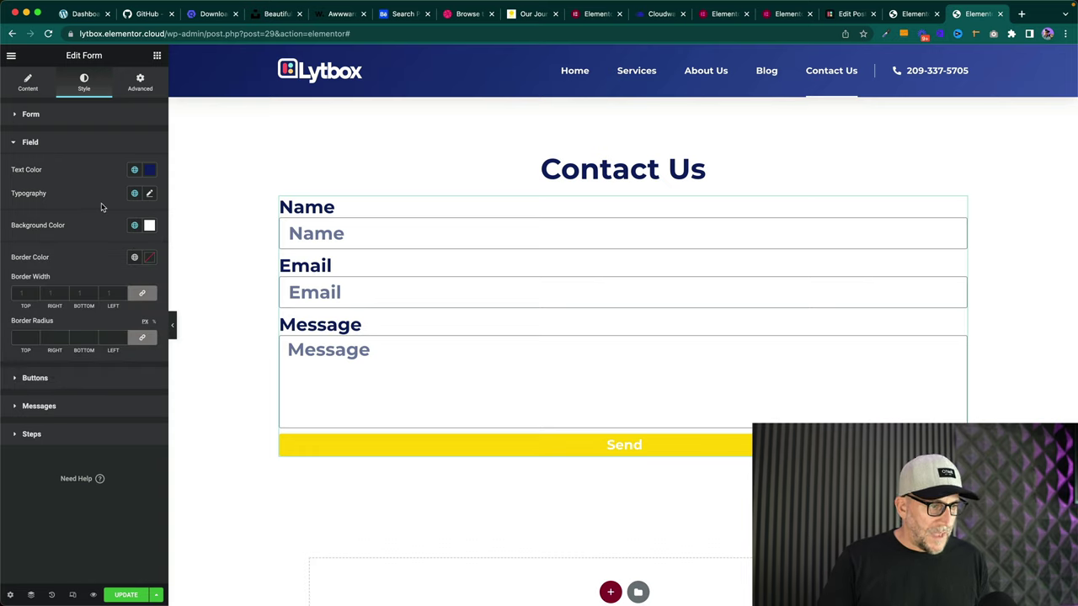
pyautogui.click(136, 194)
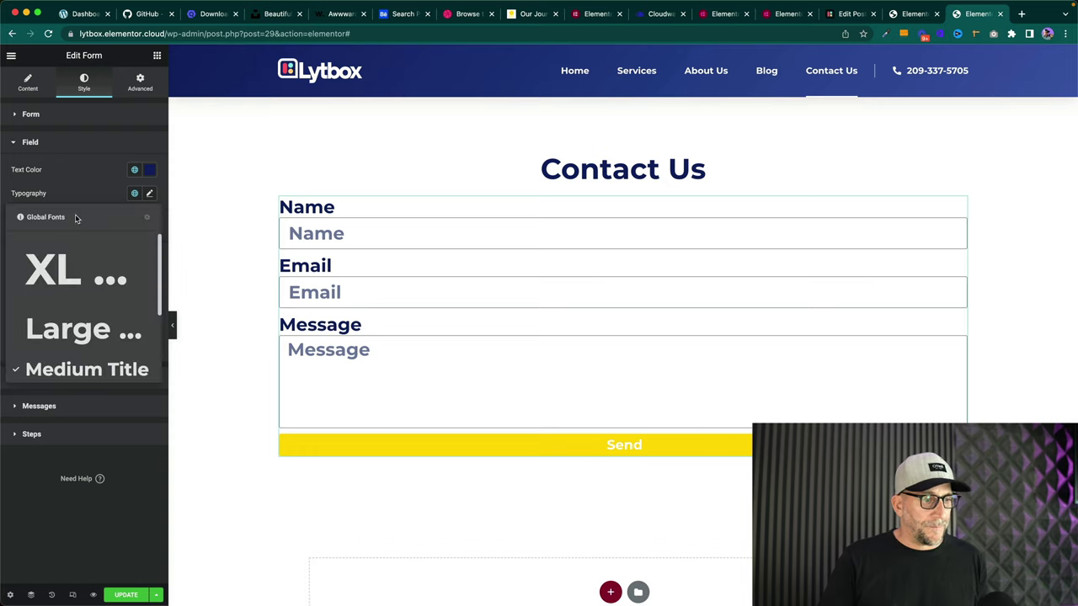
pyautogui.scroll(-2, 79, 308)
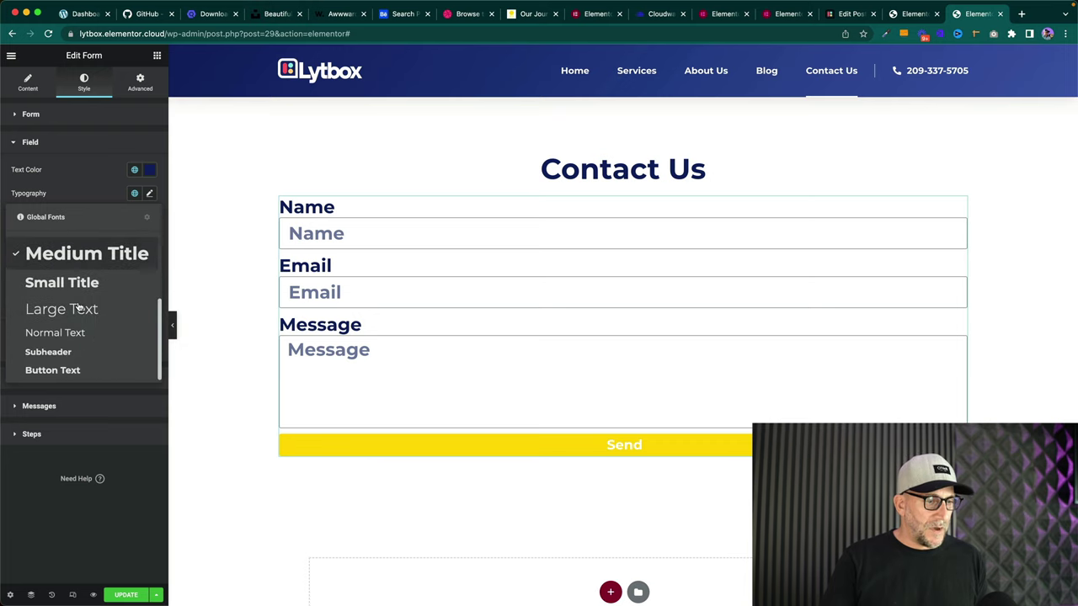
pyautogui.click(64, 361)
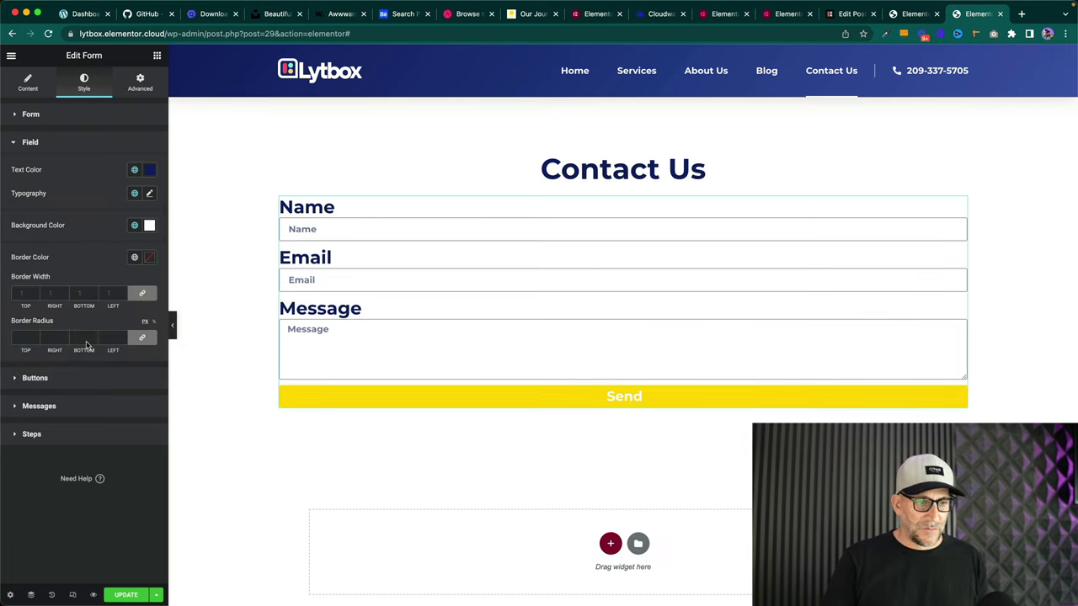
# - Set the form fields' typography to the global font Normal Text
pyautogui.click(136, 194)
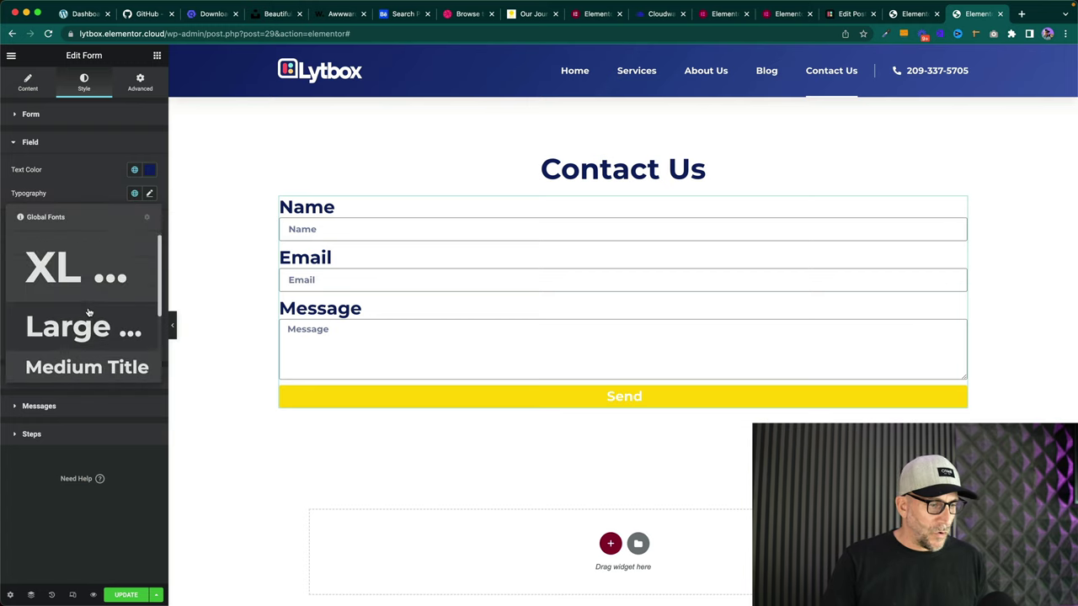
pyautogui.scroll(-3, 72, 328)
pyautogui.click(71, 333)
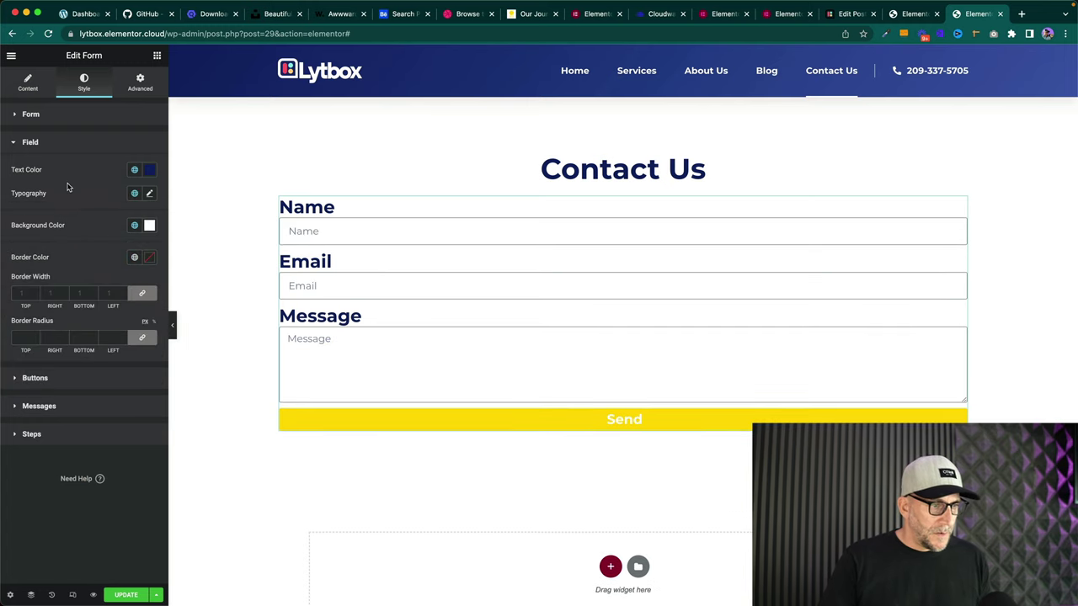
# - Set the typography of the form's labels to the global font Subheader
pyautogui.click(57, 122)
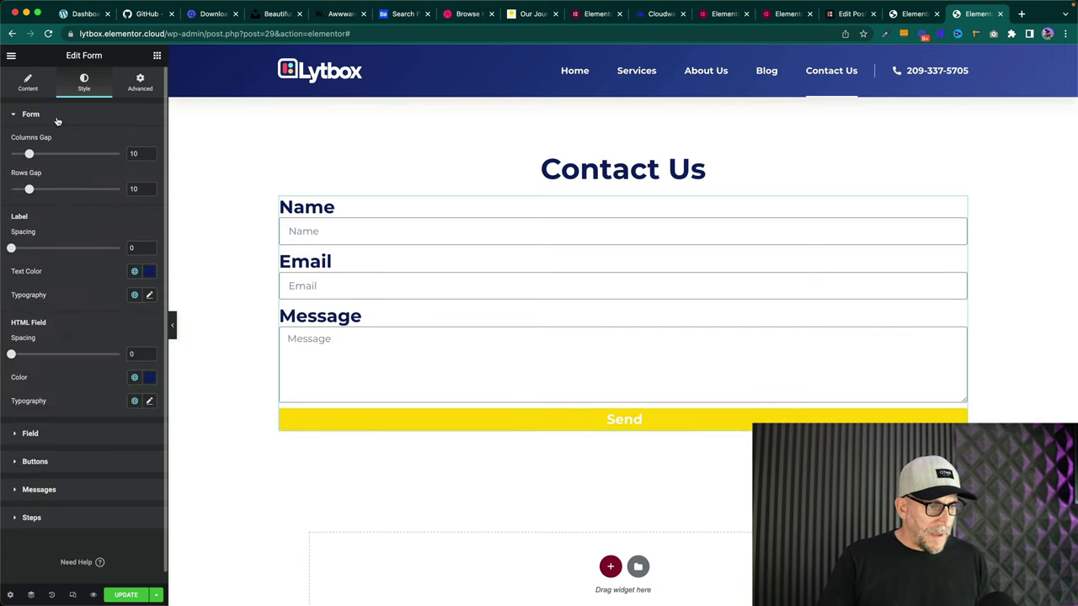
pyautogui.scroll(-1, 84, 280)
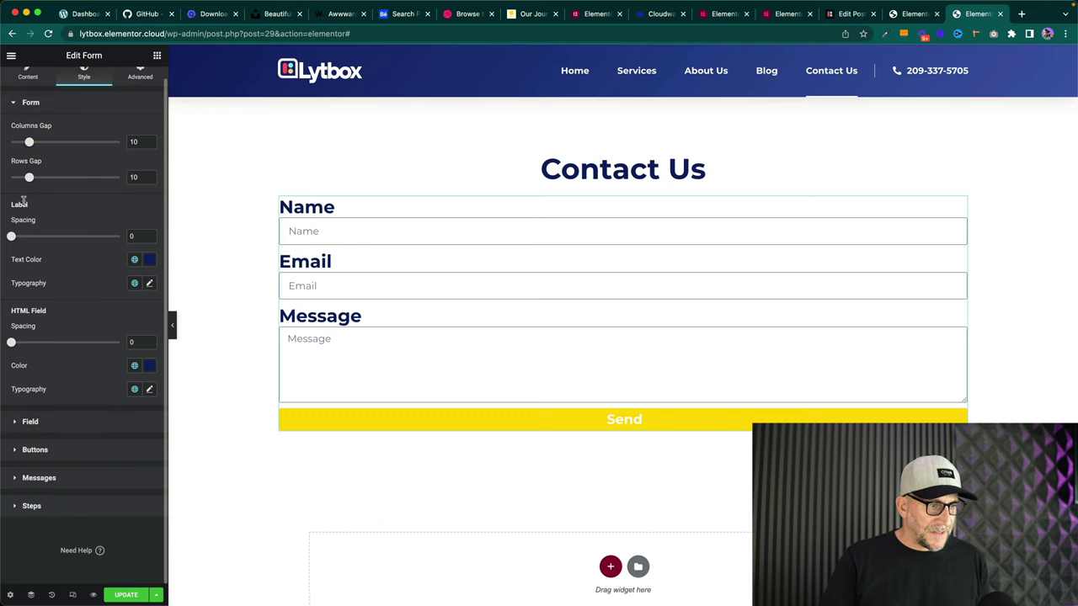
pyautogui.moveTo(11, 204); pyautogui.dragTo(34, 205)
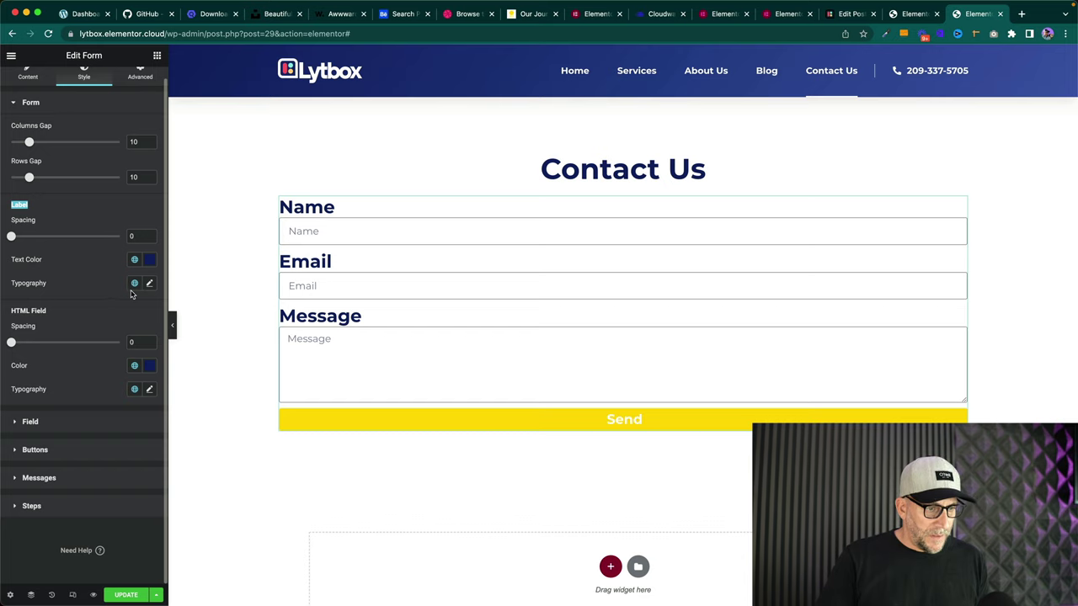
pyautogui.click(134, 284)
pyautogui.scroll(-3, 76, 337)
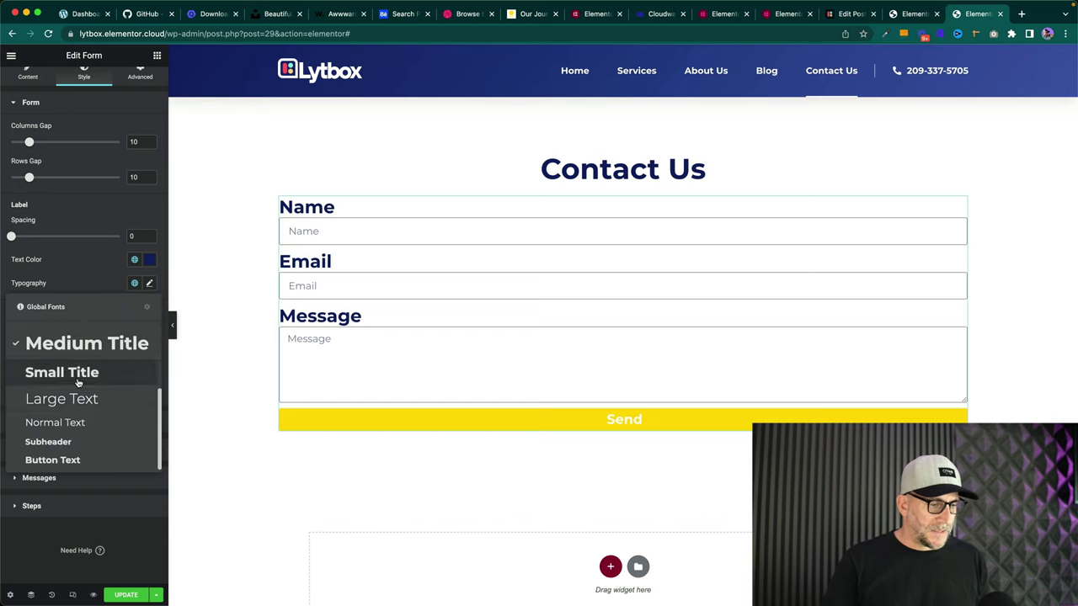
pyautogui.click(50, 443)
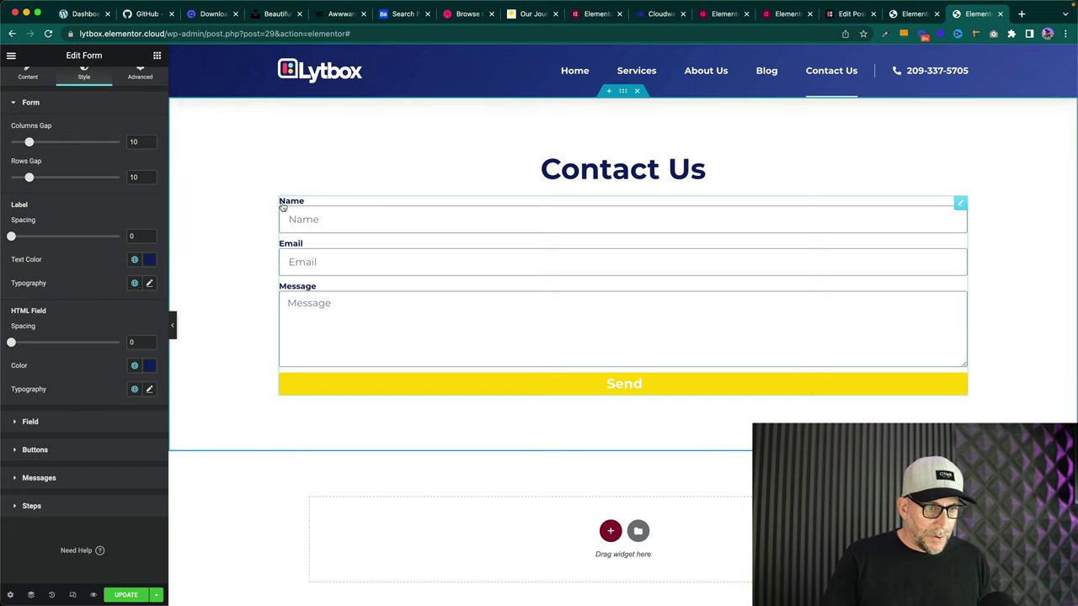
# - Set the form's label spacing to 6 and its rows gap to 20
pyautogui.click(151, 234)
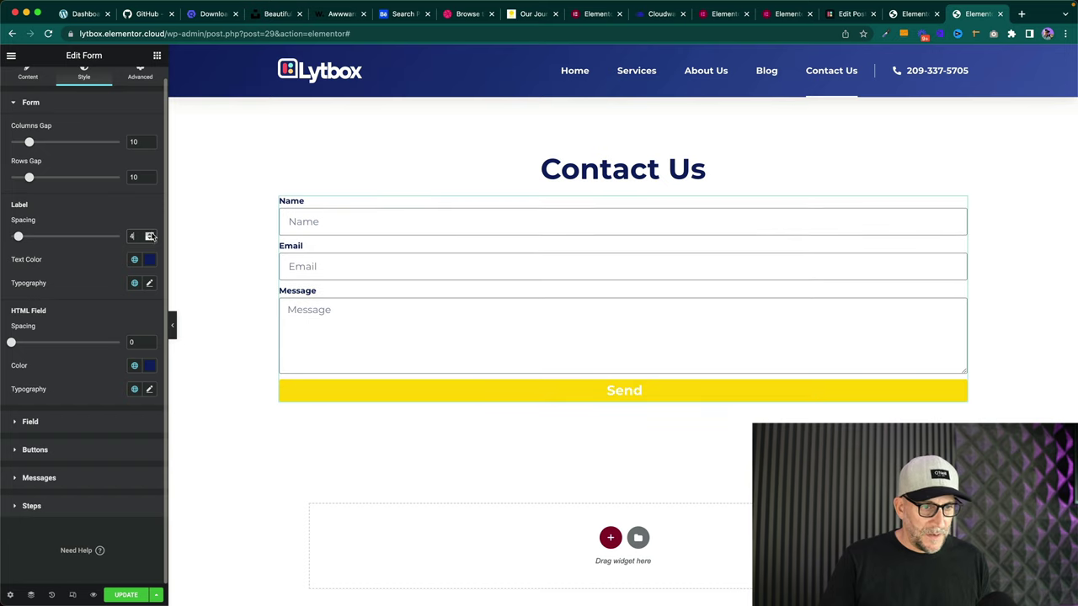
pyautogui.click(152, 234)
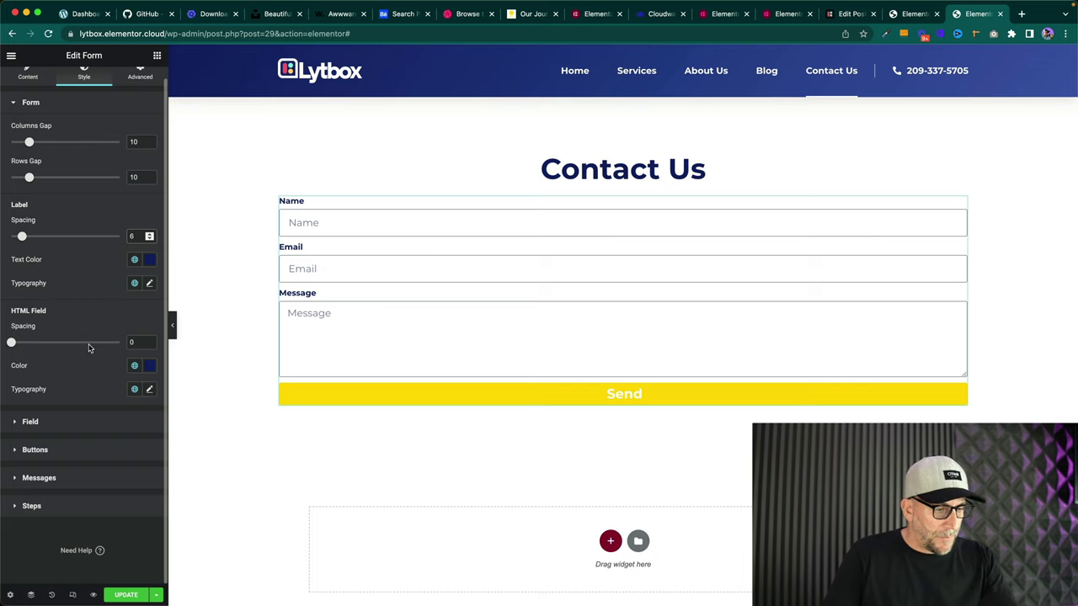
pyautogui.click(30, 421)
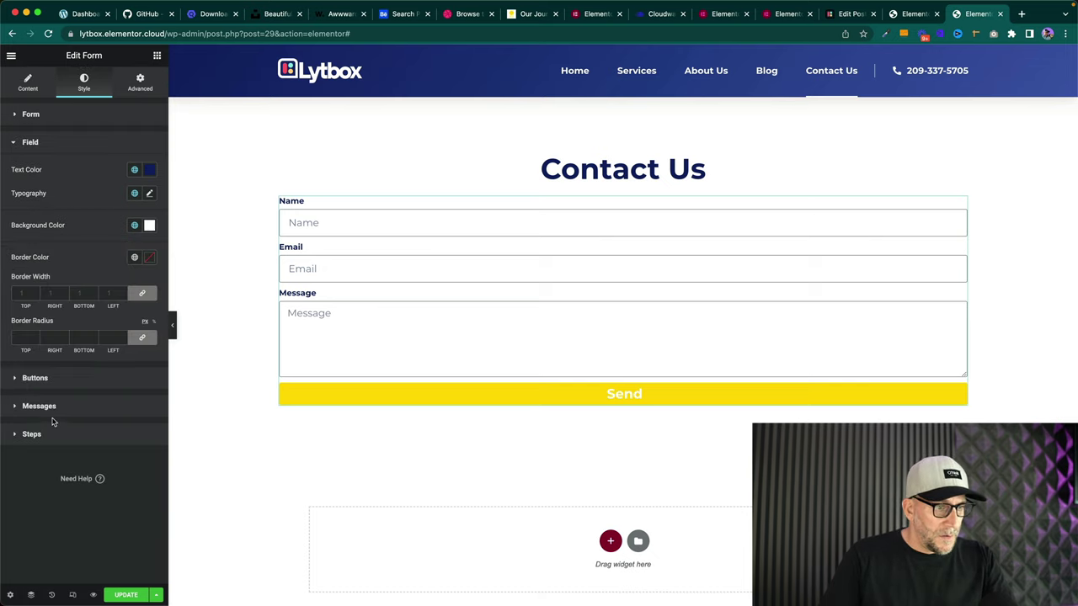
pyautogui.click(64, 117)
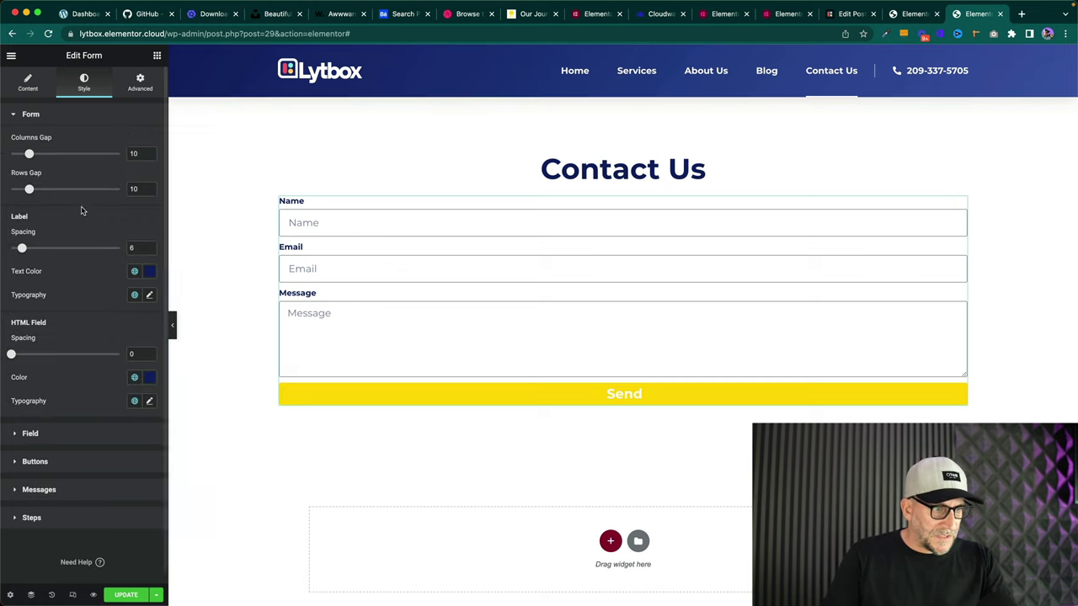
pyautogui.moveTo(31, 190); pyautogui.dragTo(49, 191)
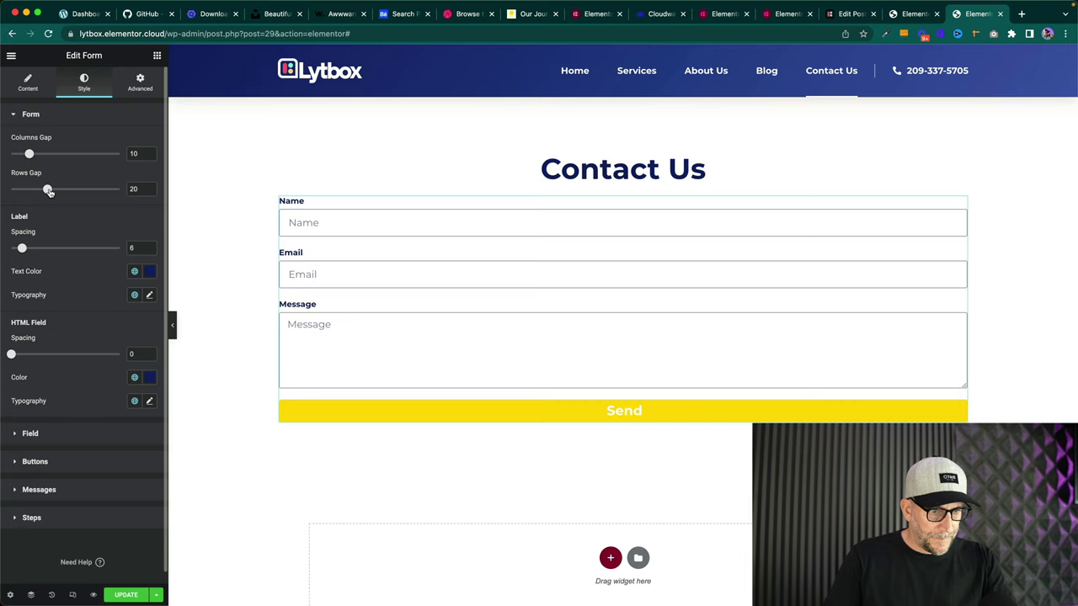
# - Set the submit button's background color to the global Very Yellow and its text color to the global Bluberry Blue
pyautogui.scroll(-1, 49, 400)
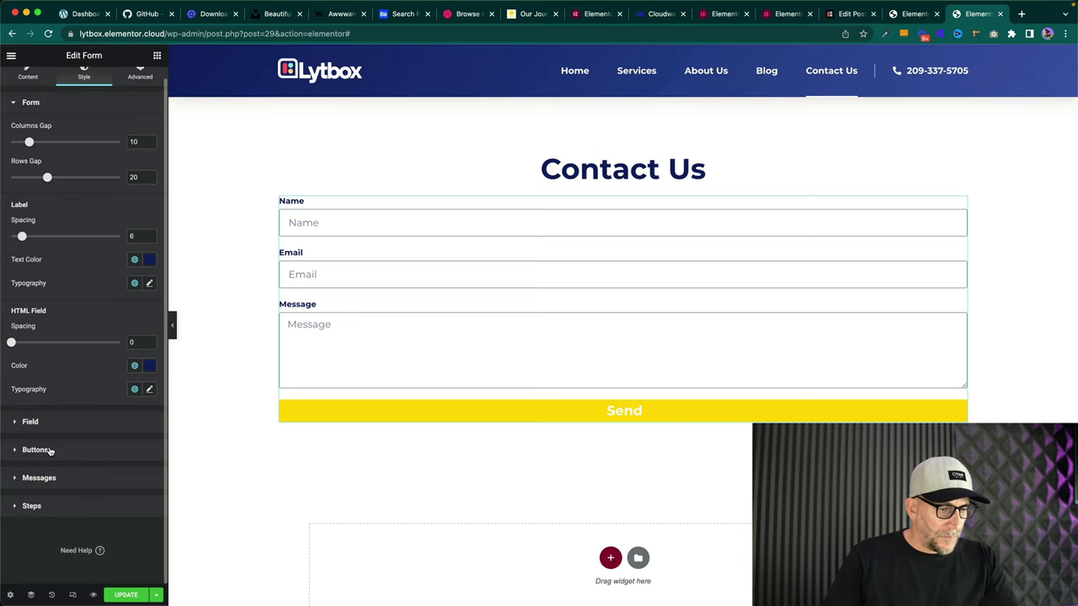
pyautogui.click(37, 449)
pyautogui.click(133, 285)
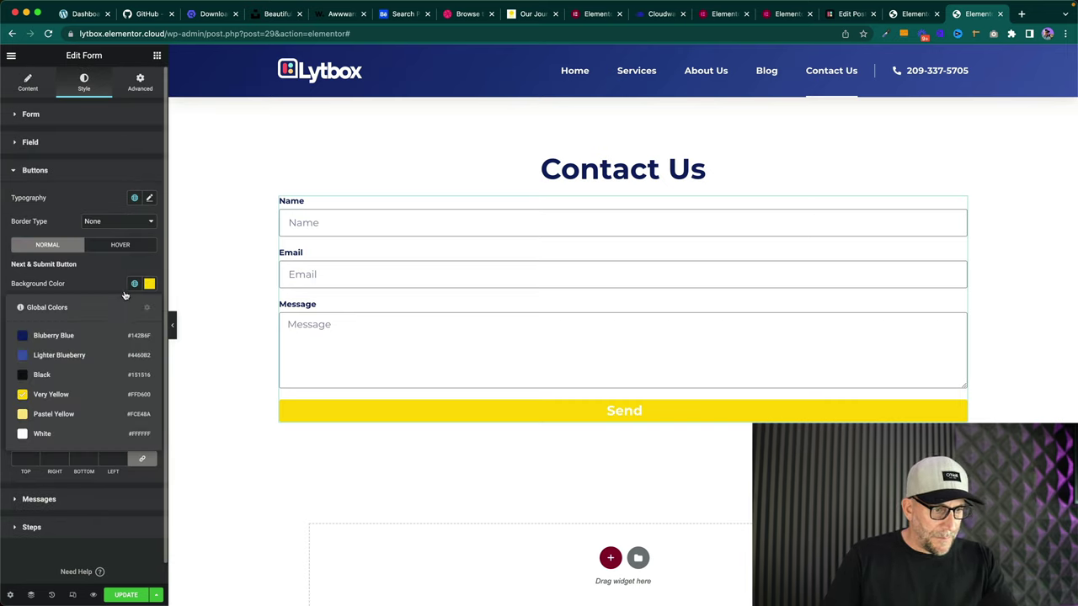
pyautogui.click(38, 337)
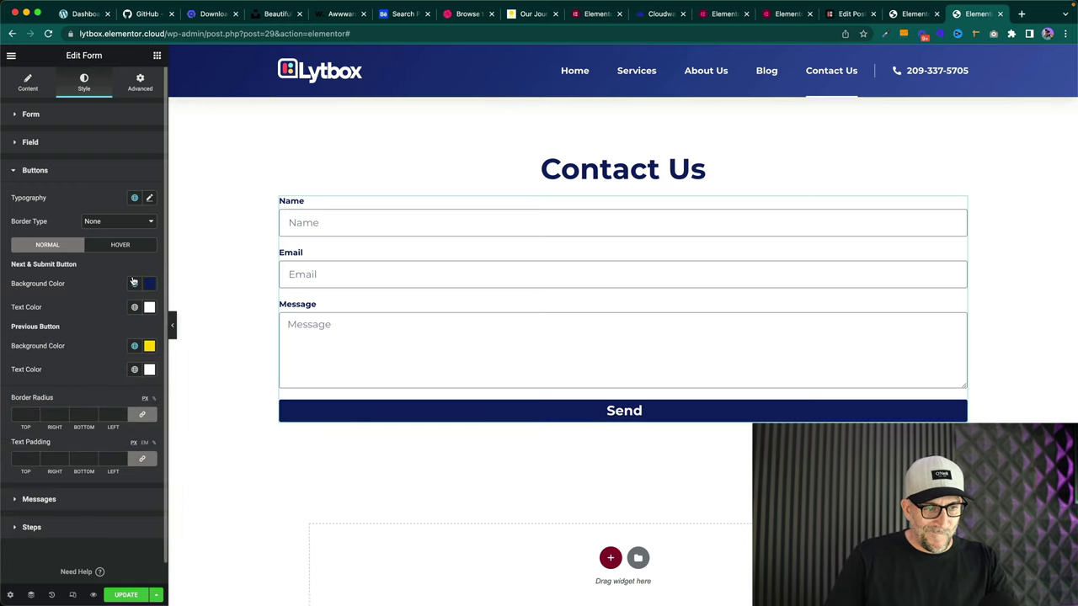
pyautogui.click(134, 284)
pyautogui.click(50, 394)
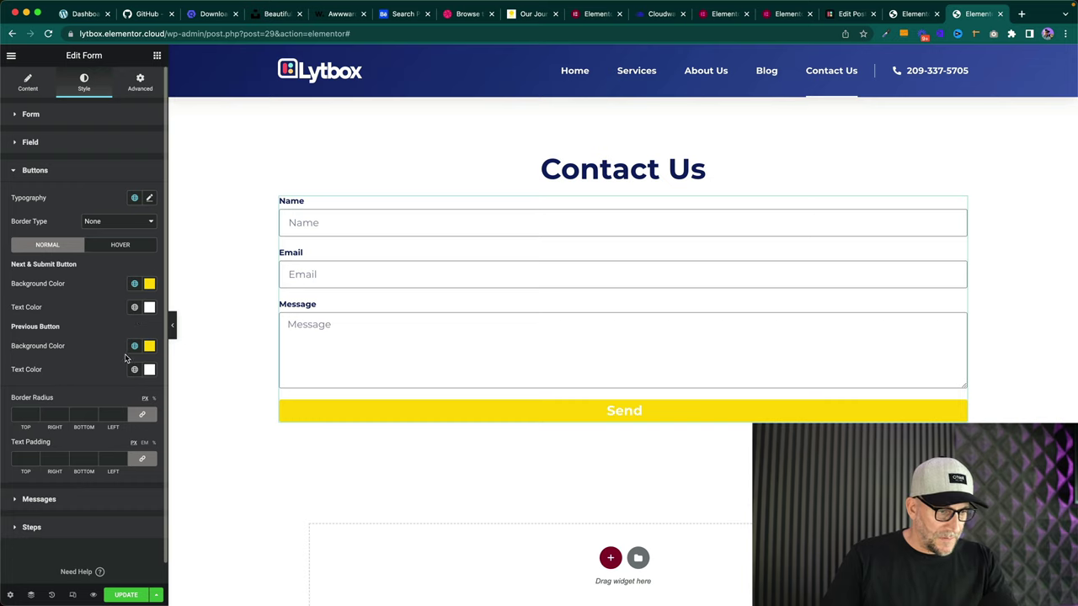
pyautogui.click(135, 308)
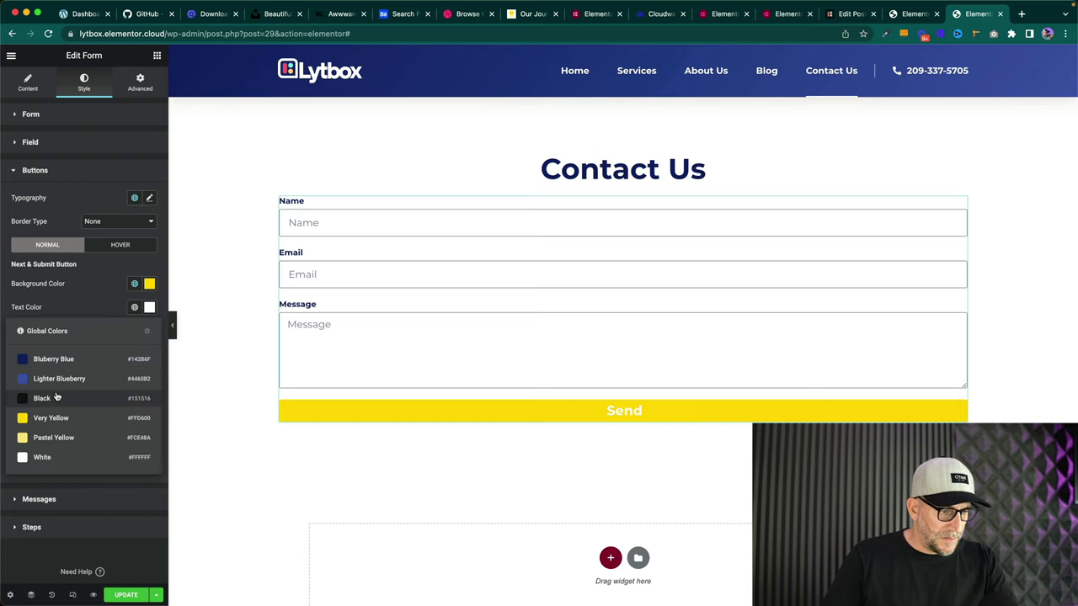
pyautogui.click(65, 357)
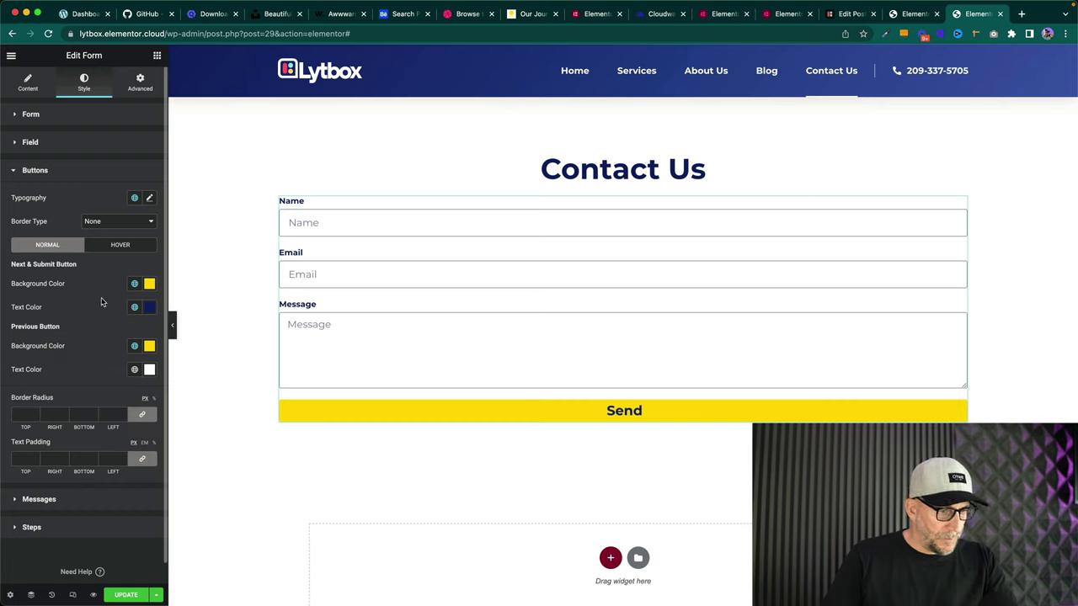
# - Set the form buttons' typography to the global font Button Text and their border radius to 0 on all sides
pyautogui.scroll(-1, 101, 305)
pyautogui.scroll(1, 122, 246)
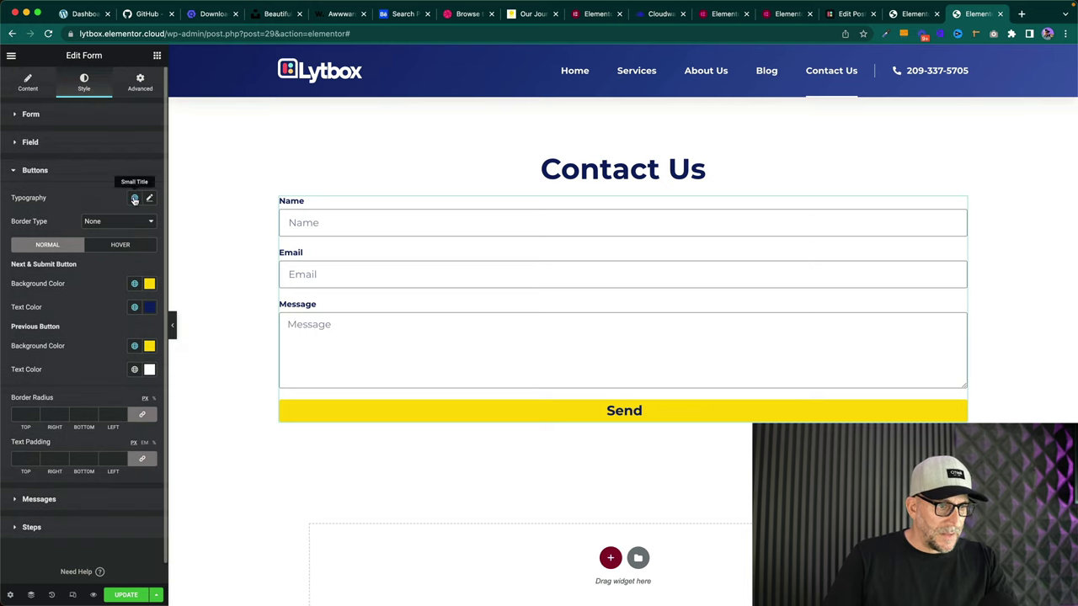
pyautogui.click(134, 199)
pyautogui.scroll(-3, 76, 320)
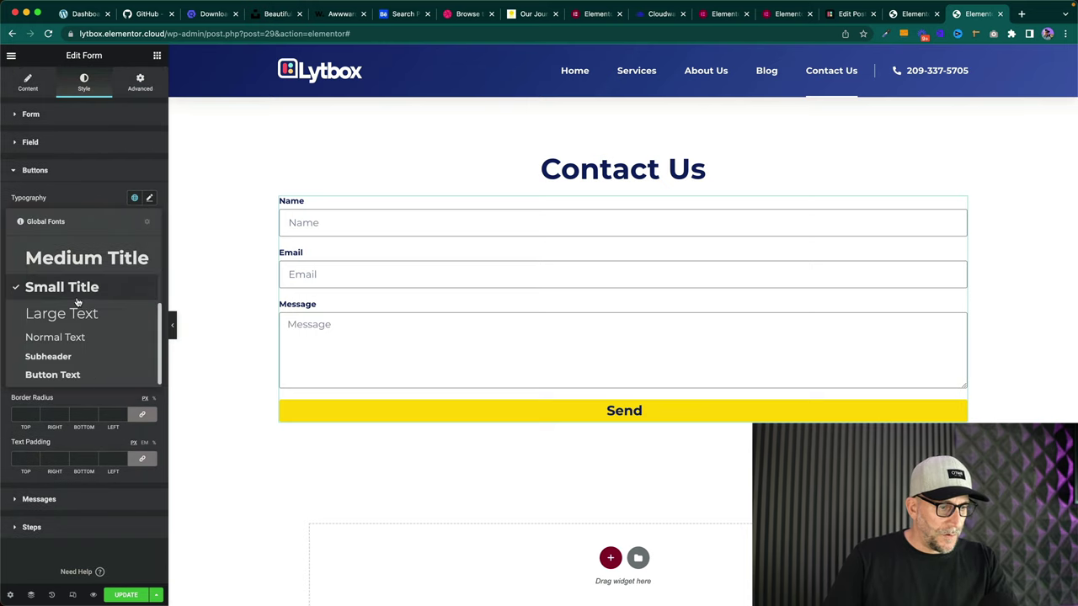
pyautogui.click(61, 373)
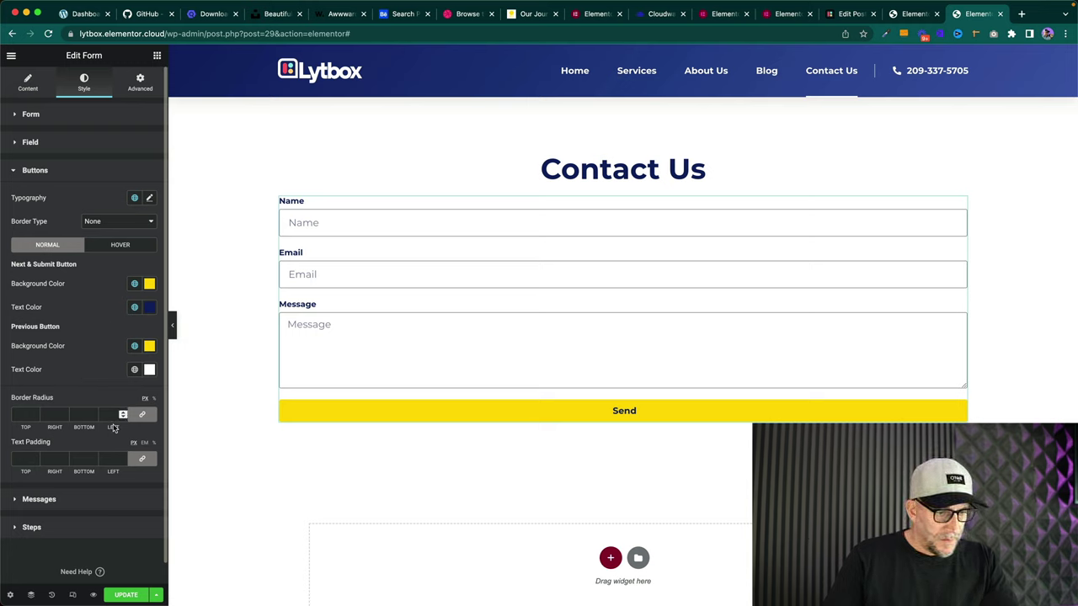
pyautogui.click(122, 414)
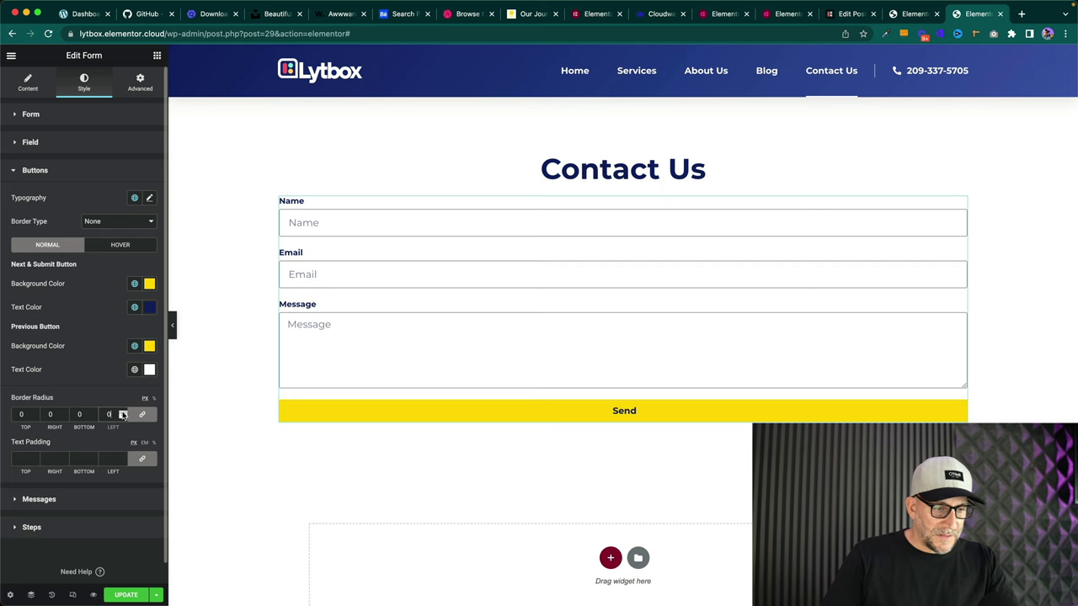
# - Switch to the Ritual articles page, examine the edges and corners of its boxes and images, and return to the Contact Us page editor
pyautogui.click(539, 14)
pyautogui.scroll(-10, 556, 245)
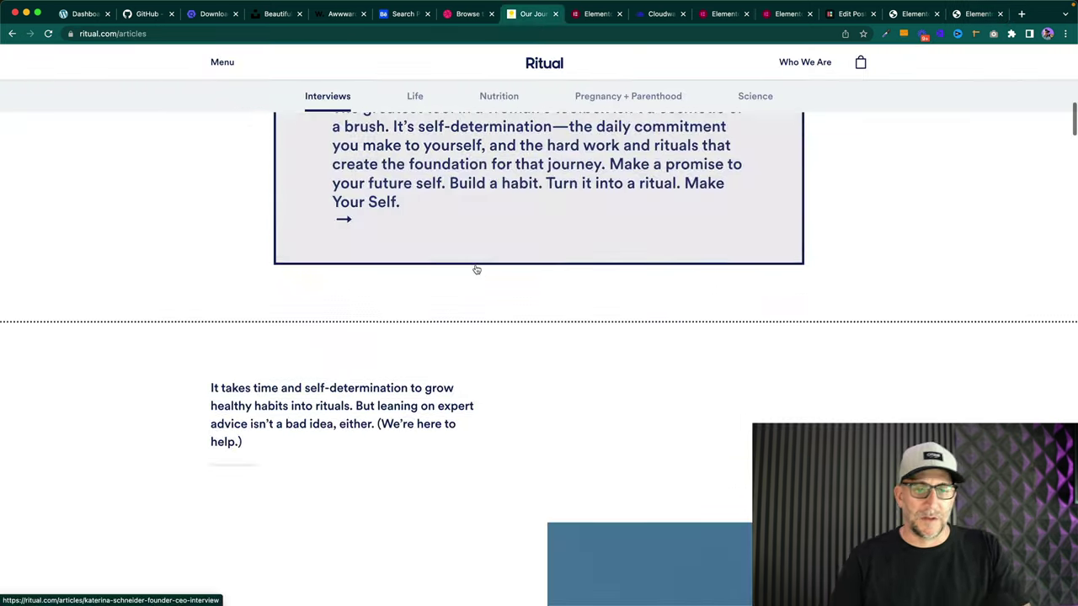
pyautogui.scroll(-10, 486, 269)
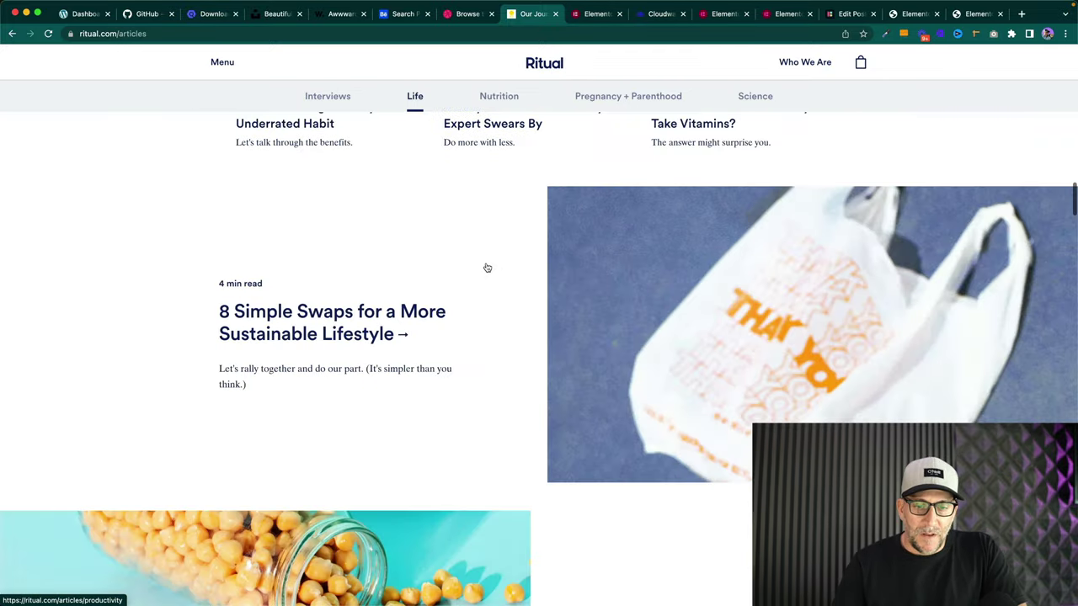
pyautogui.scroll(4, 487, 266)
pyautogui.scroll(-15, 487, 266)
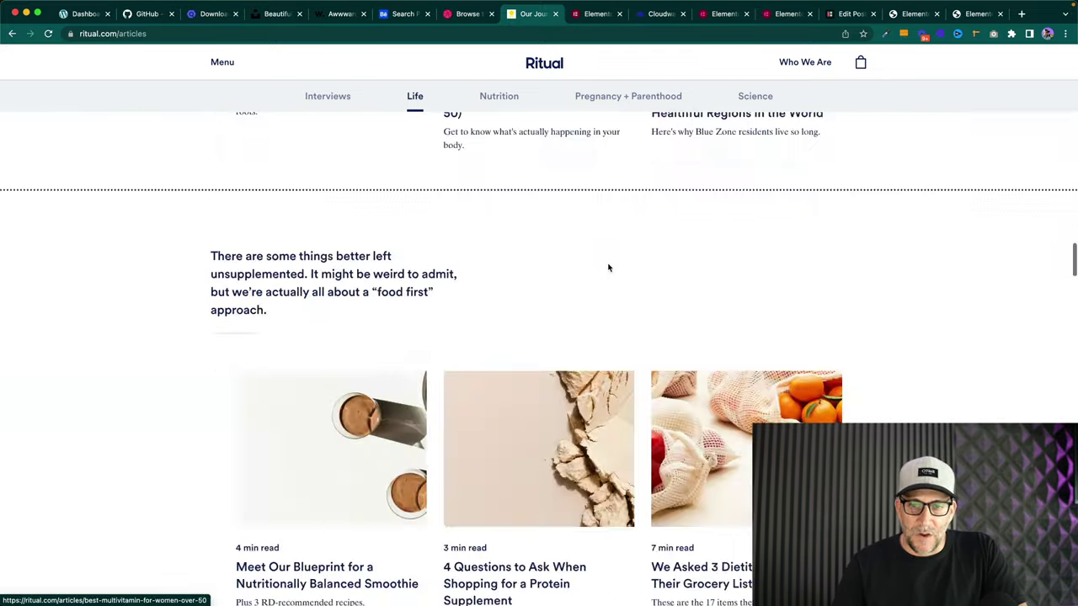
pyautogui.scroll(-8, 606, 268)
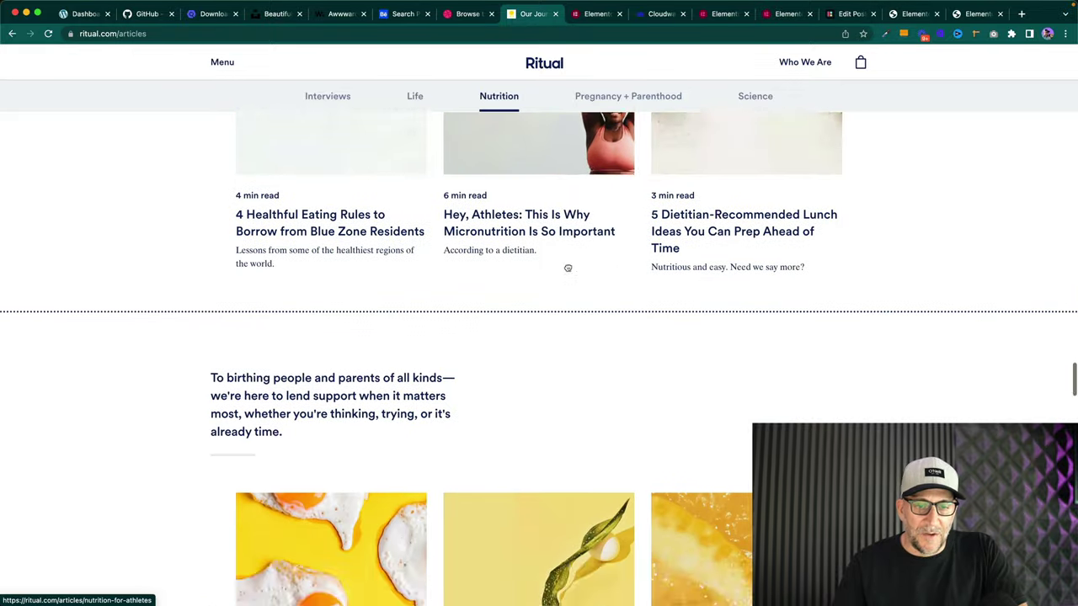
pyautogui.scroll(-15, 715, 298)
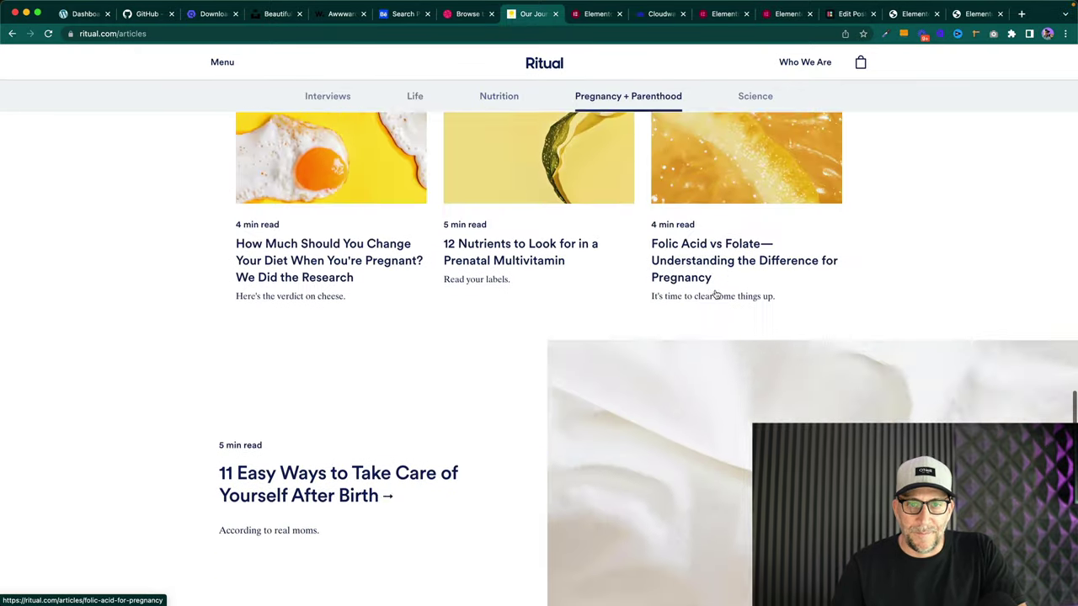
pyautogui.scroll(-7, 714, 294)
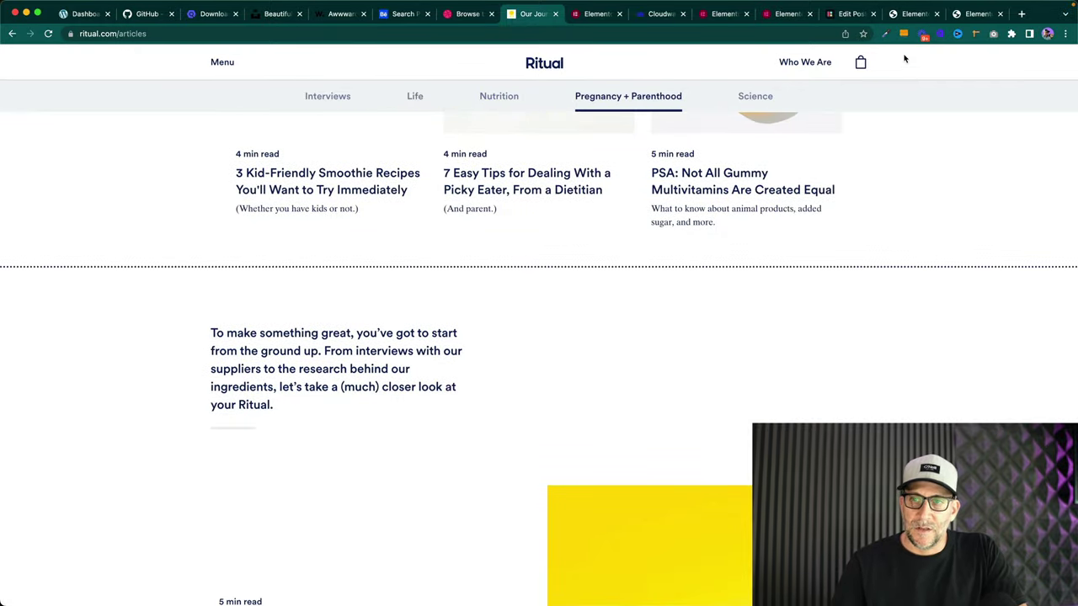
pyautogui.click(974, 13)
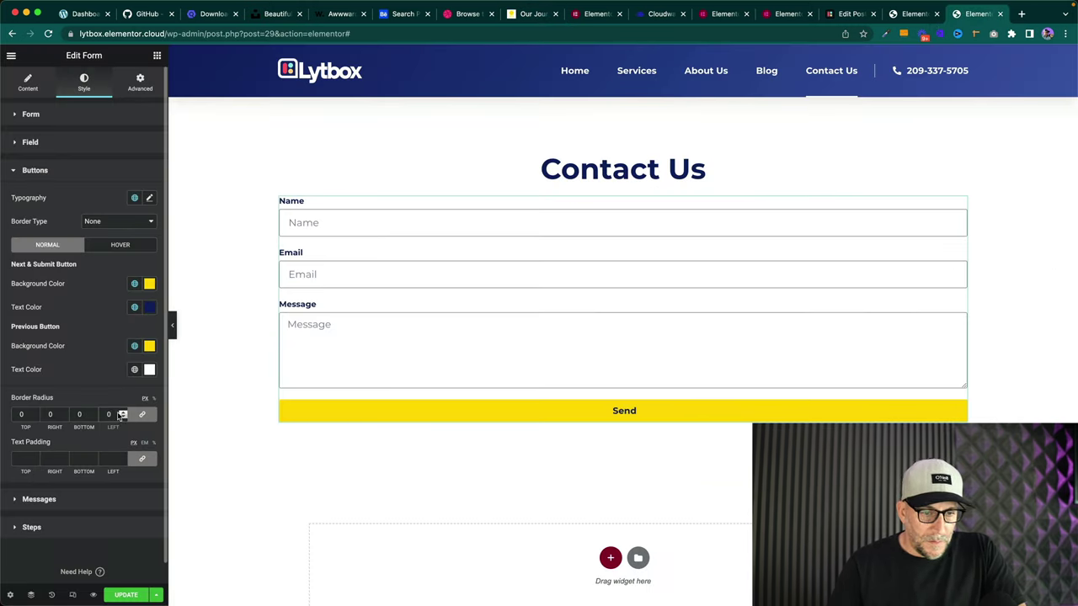
# - Set the form fields' border radius to 0 on all sides and their border color to the global Bluberry Blue
pyautogui.click(38, 143)
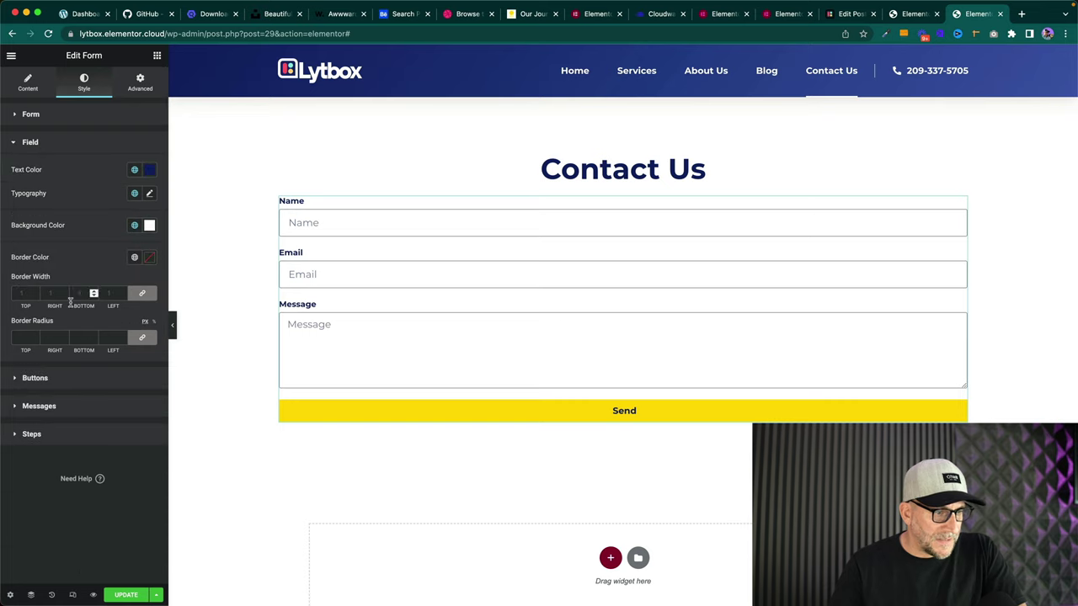
pyautogui.click(123, 338)
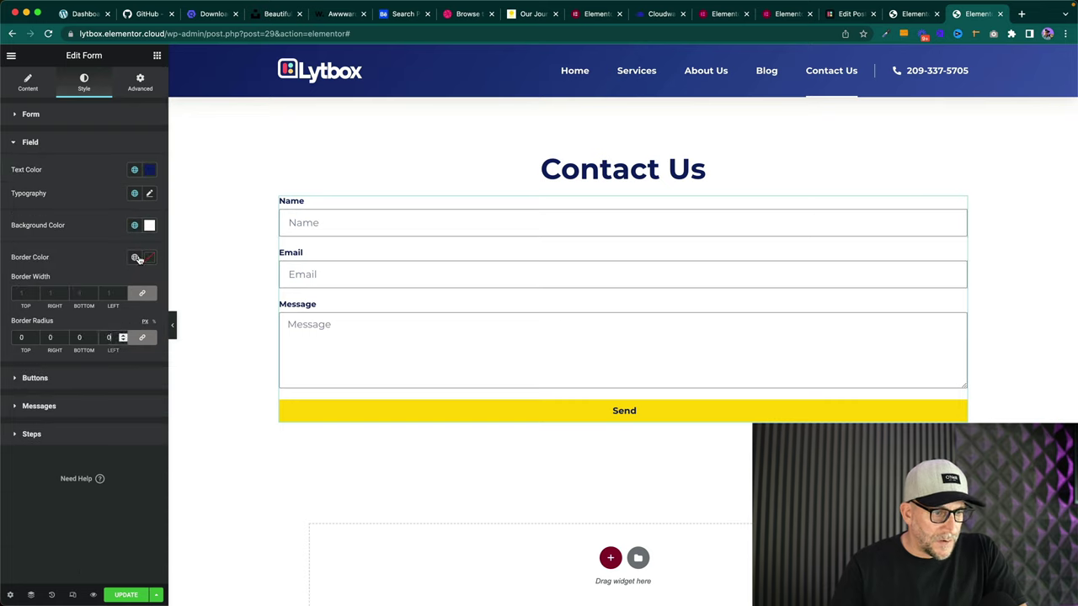
pyautogui.click(137, 259)
pyautogui.click(62, 310)
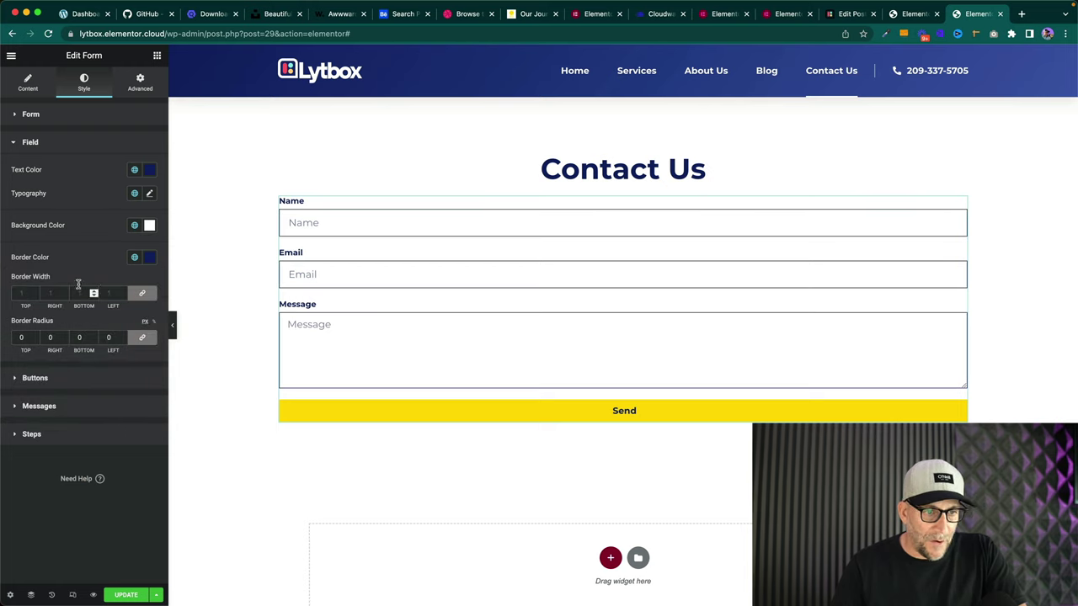
# - Set the form buttons' text padding to 12 px on all sides
pyautogui.click(66, 381)
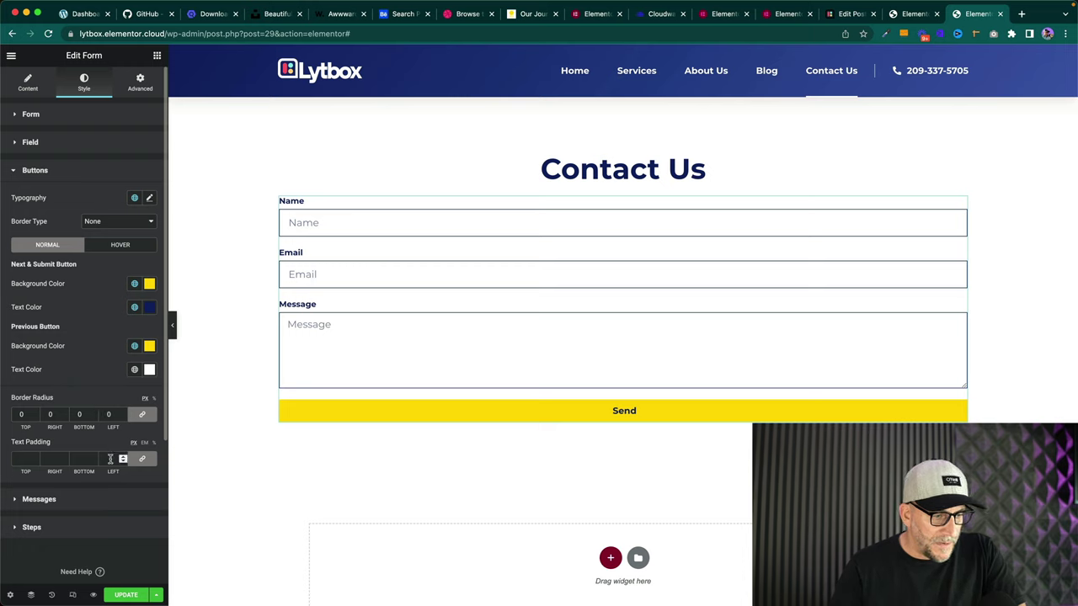
pyautogui.write('3')
pyautogui.click(122, 457)
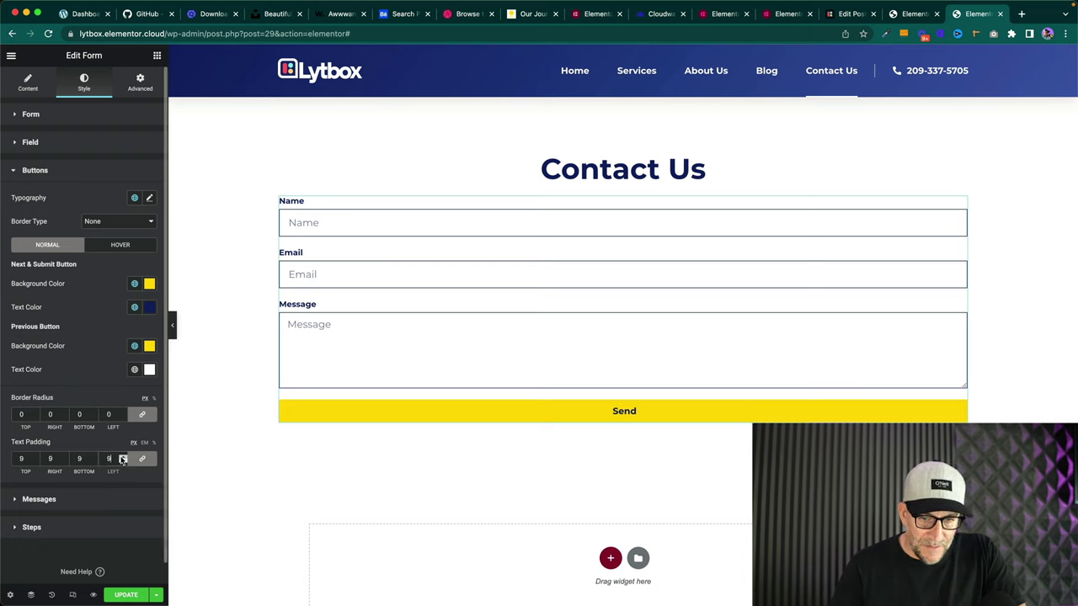
pyautogui.click(122, 456)
pyautogui.click(122, 456)
pyautogui.click(122, 457)
pyautogui.click(122, 462)
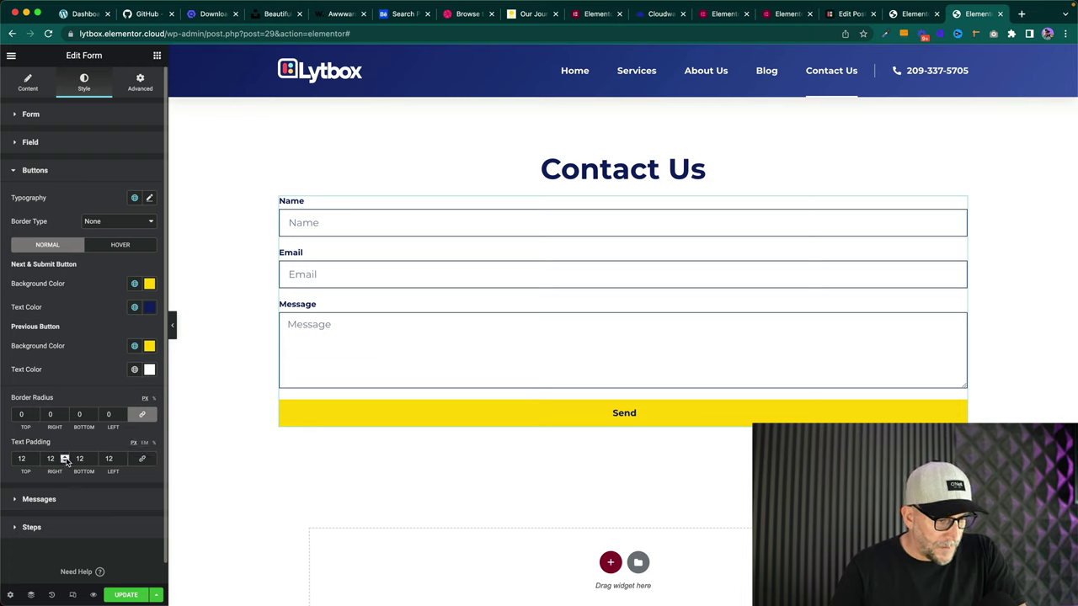
# - Set the form buttons' top and bottom text padding to 16 px and save the page
pyautogui.click(37, 456)
pyautogui.click(36, 456)
pyautogui.click(36, 456)
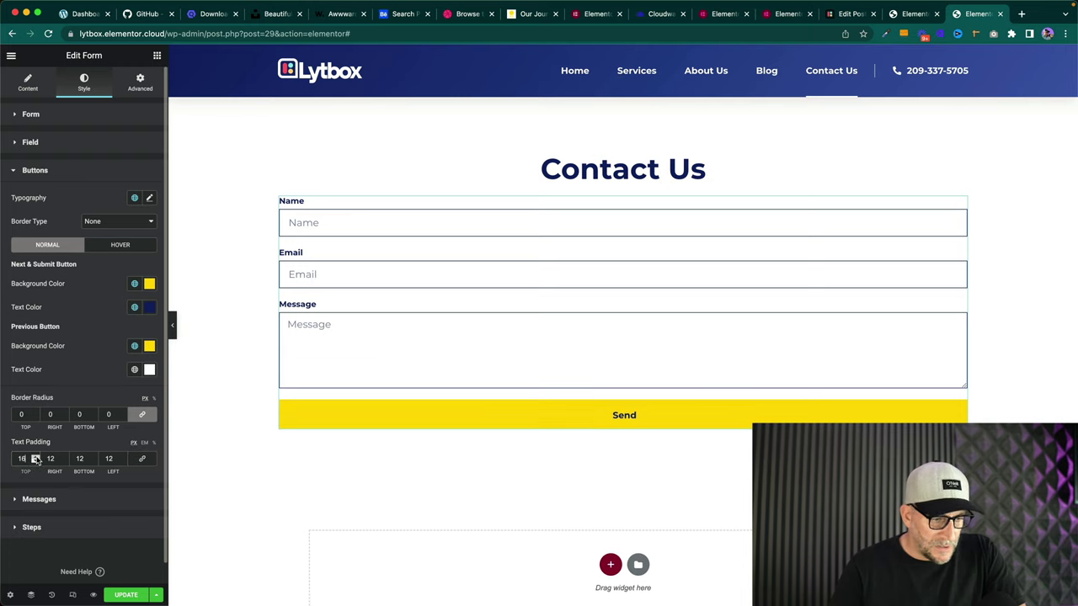
pyautogui.click(36, 456)
pyautogui.click(36, 457)
pyautogui.click(36, 456)
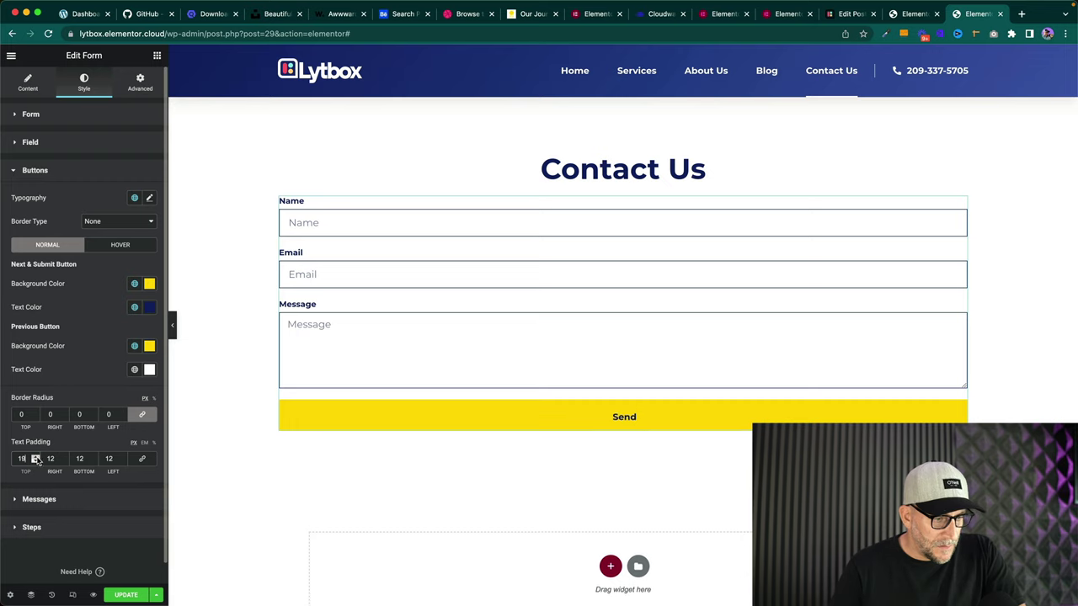
pyautogui.click(37, 457)
pyautogui.click(94, 457)
pyautogui.click(94, 456)
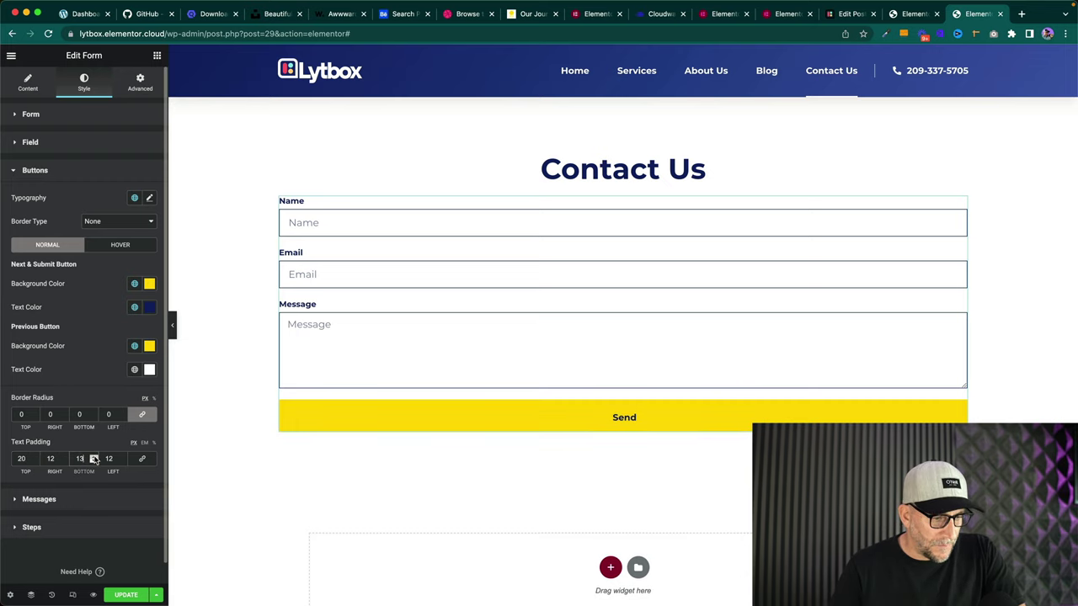
pyautogui.click(94, 456)
pyautogui.click(94, 457)
pyautogui.click(94, 456)
pyautogui.click(94, 456)
pyautogui.click(94, 456)
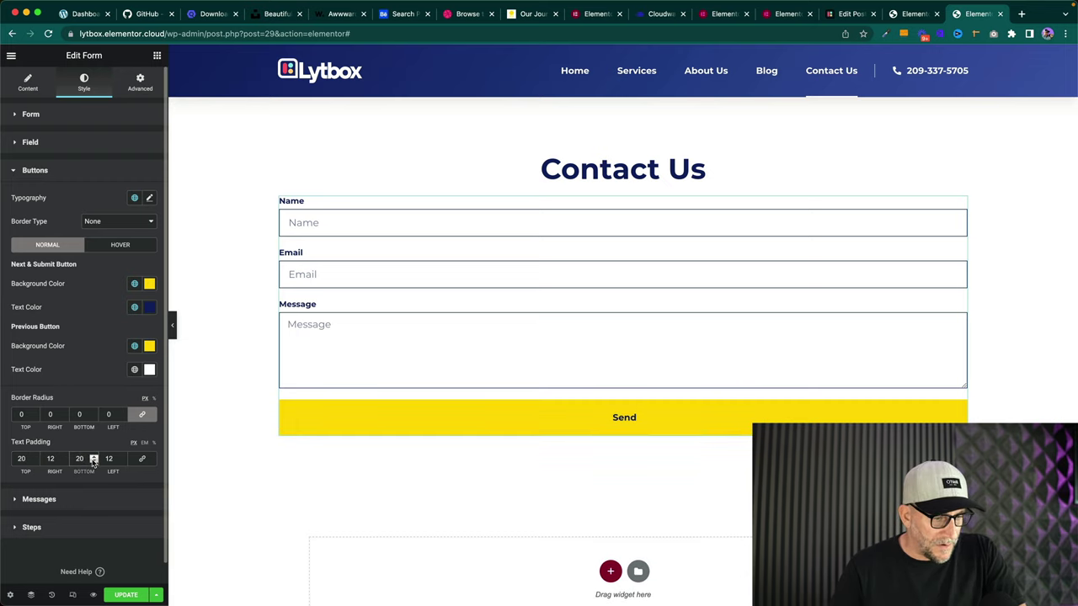
pyautogui.click(94, 461)
pyautogui.click(95, 462)
pyautogui.click(94, 461)
pyautogui.click(35, 461)
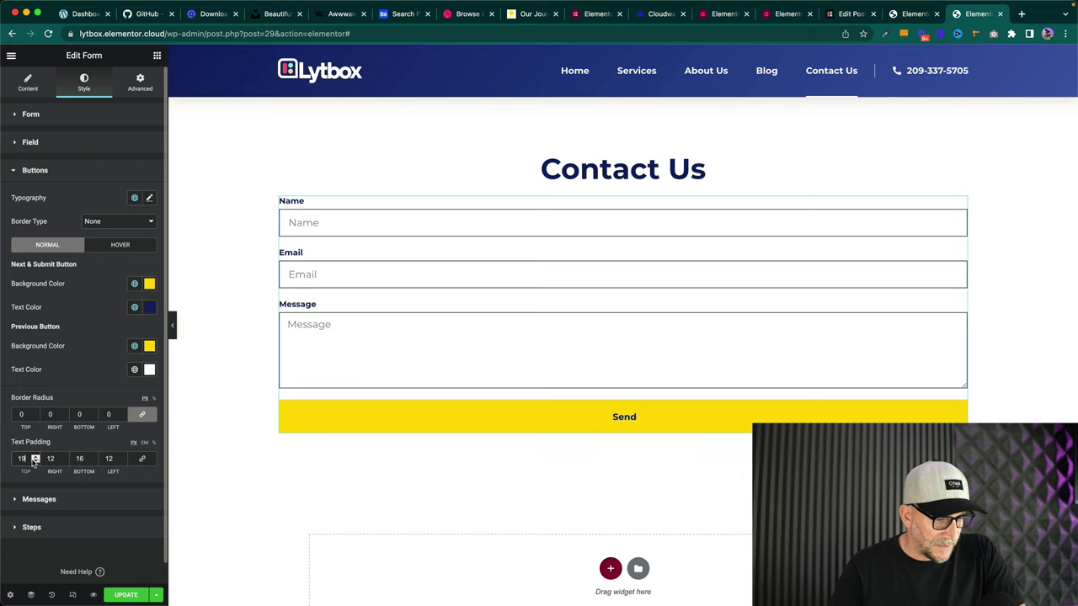
pyautogui.click(35, 462)
pyautogui.click(35, 462)
pyautogui.click(35, 462)
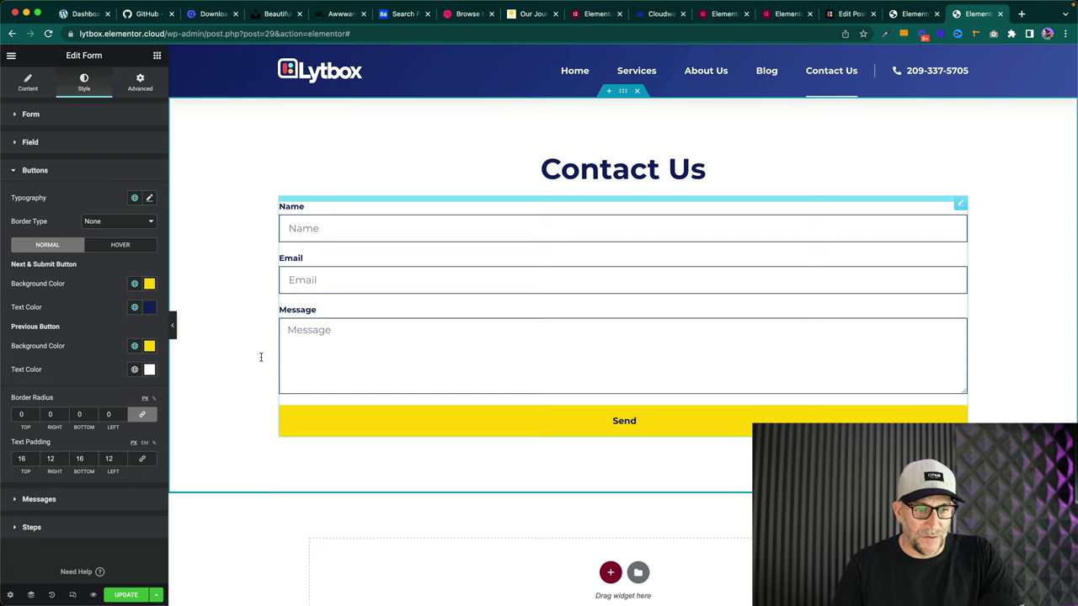
pyautogui.click(128, 595)
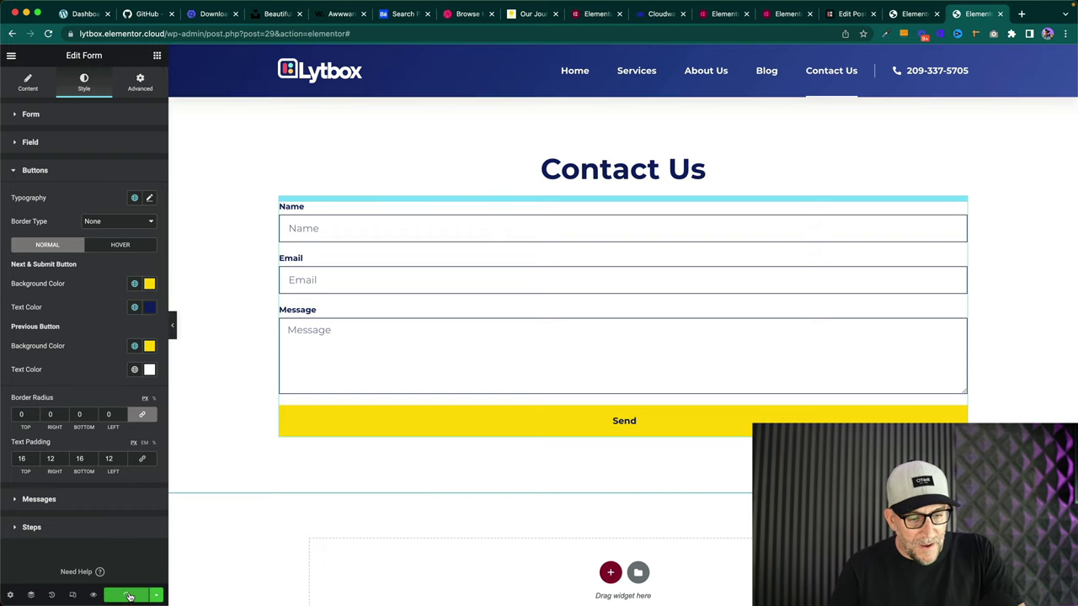
# - Set the submit button's hover background color to the global Bluberry Blue and its hover text color to Very Yellow
pyautogui.click(107, 245)
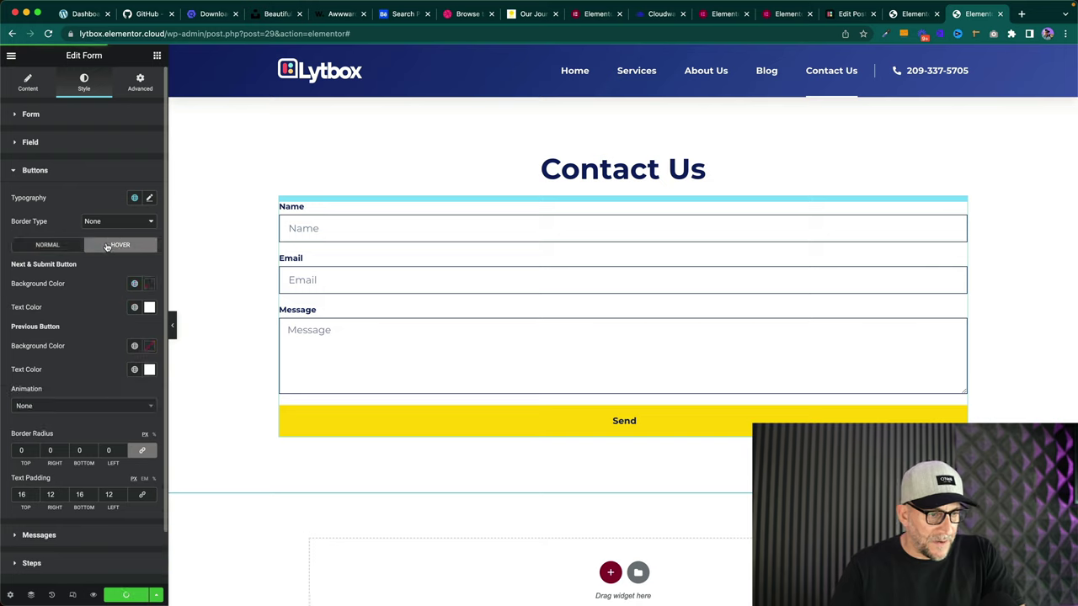
pyautogui.click(135, 285)
pyautogui.click(50, 336)
pyautogui.click(135, 309)
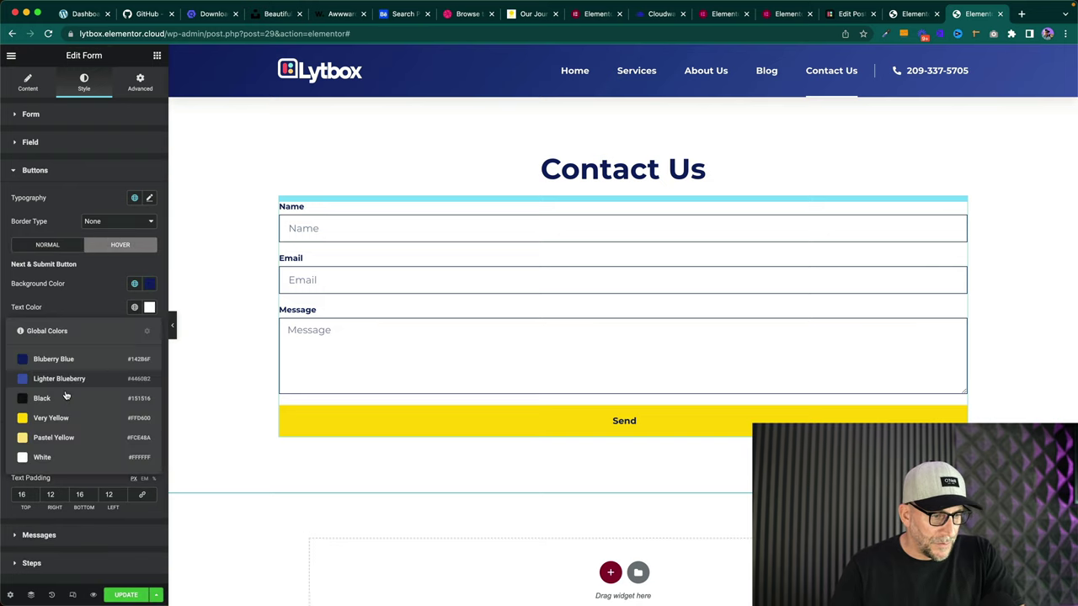
pyautogui.click(46, 418)
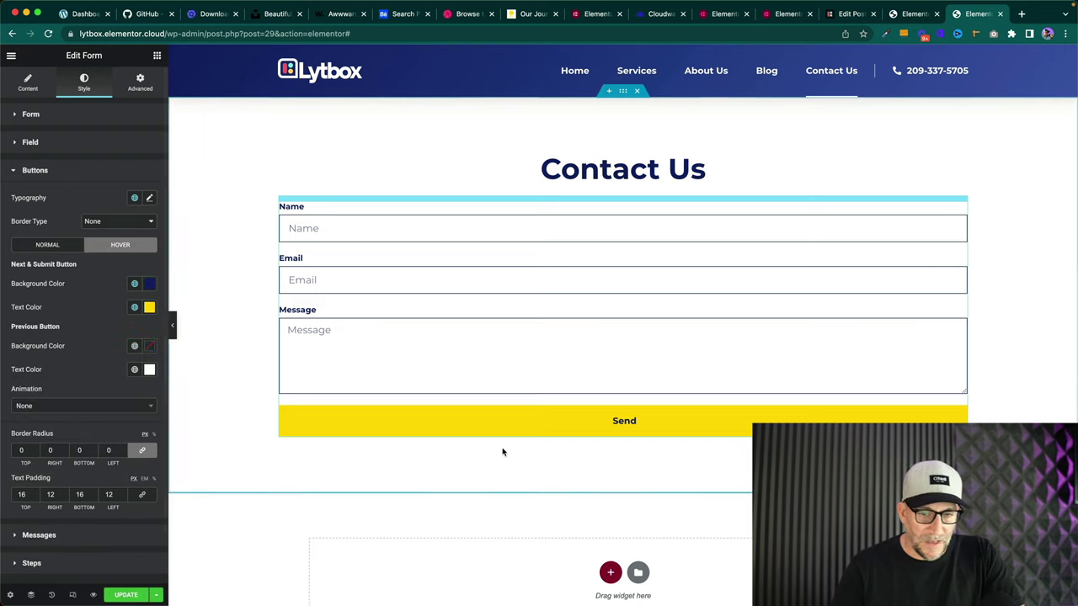
# - Add a new form field of type Select, label it Services and make it required
pyautogui.click(17, 91)
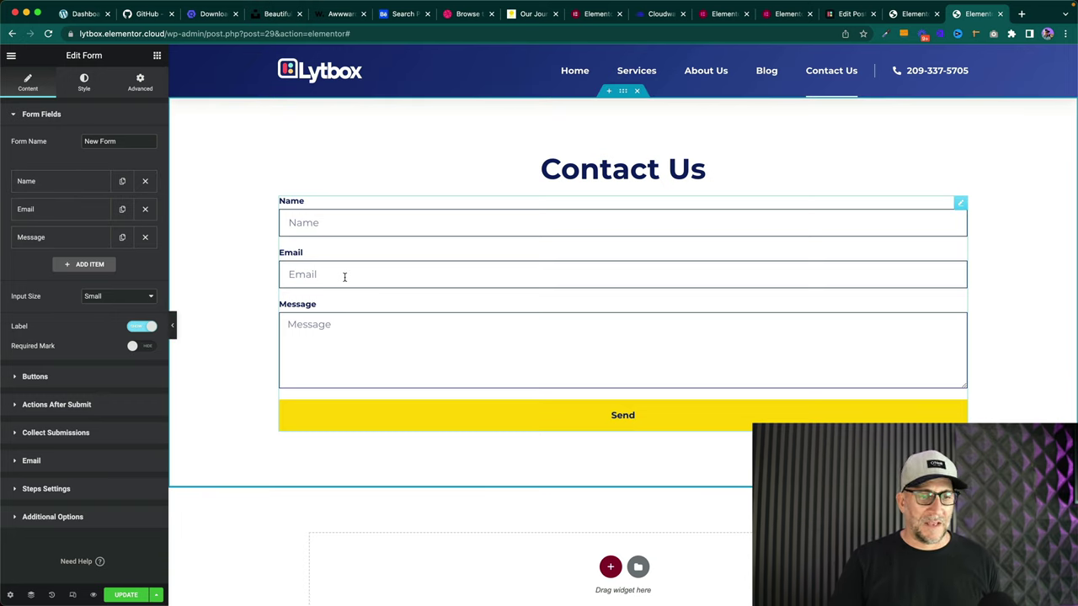
pyautogui.click(75, 269)
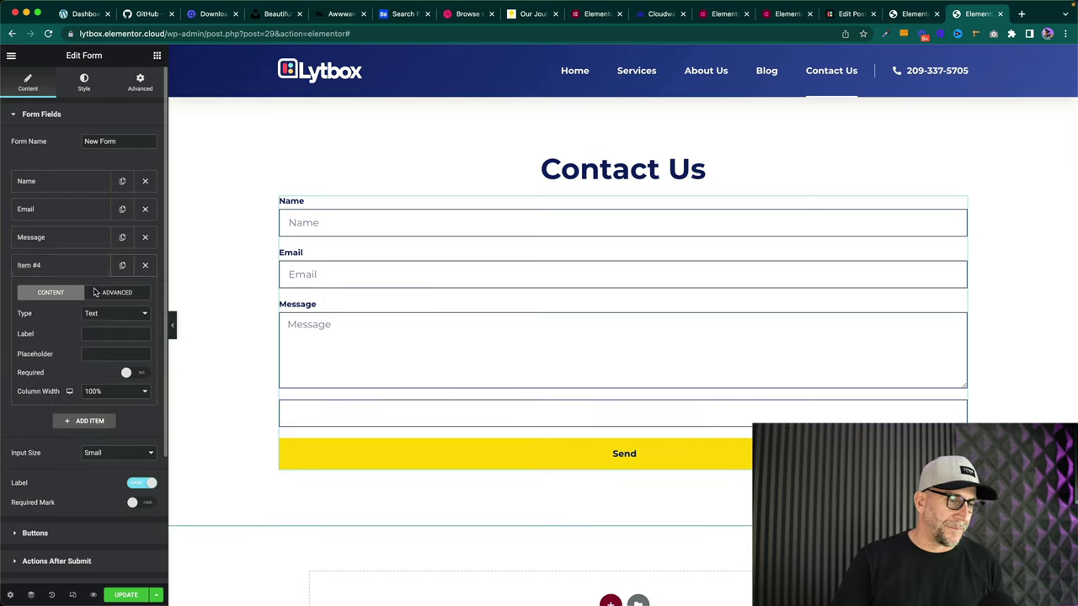
pyautogui.click(114, 313)
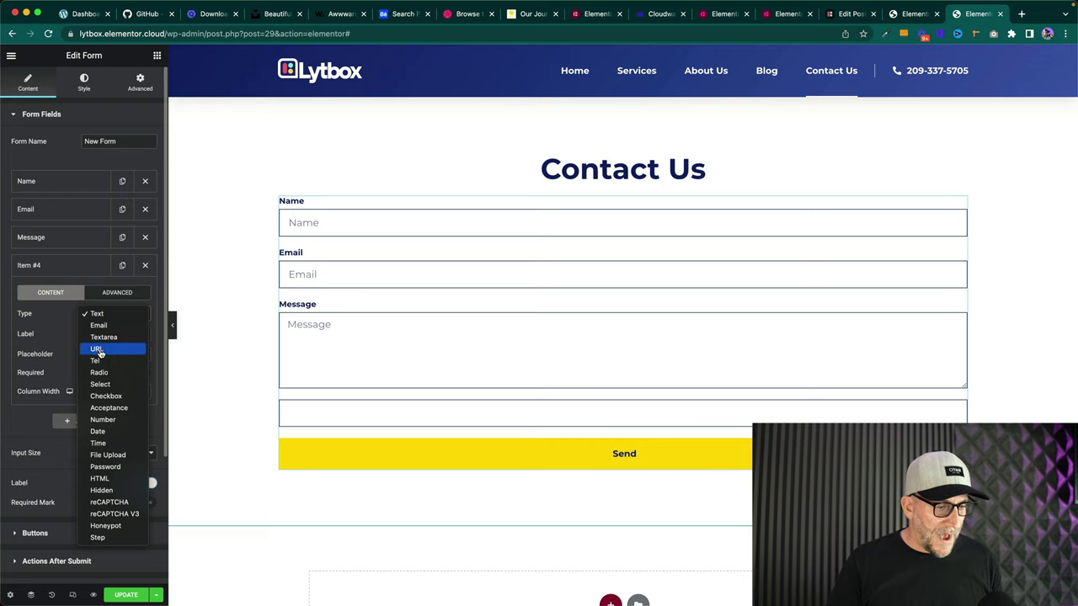
pyautogui.click(100, 385)
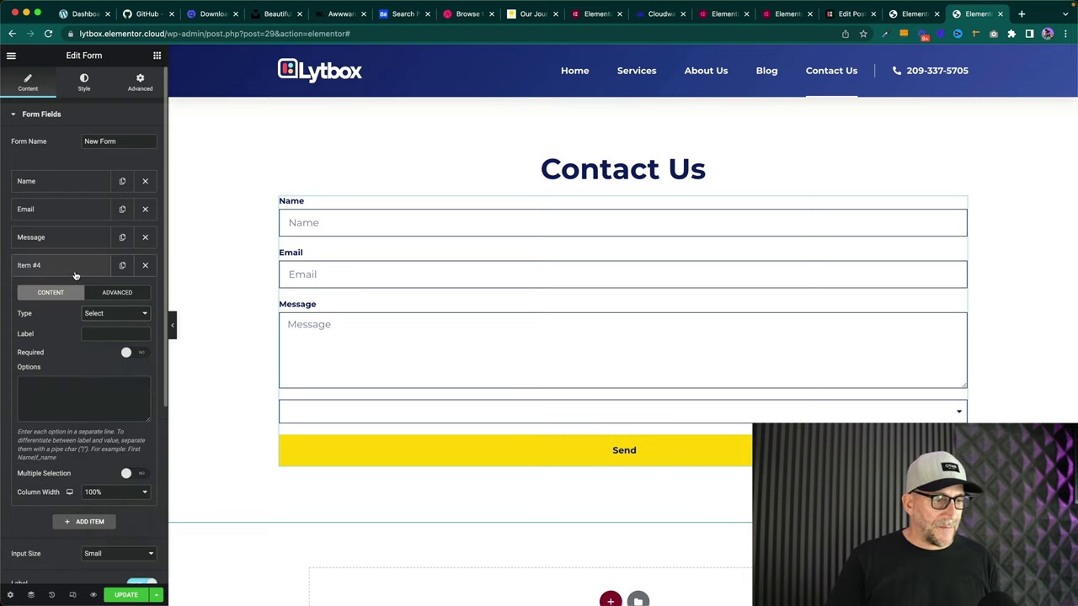
pyautogui.click(104, 334)
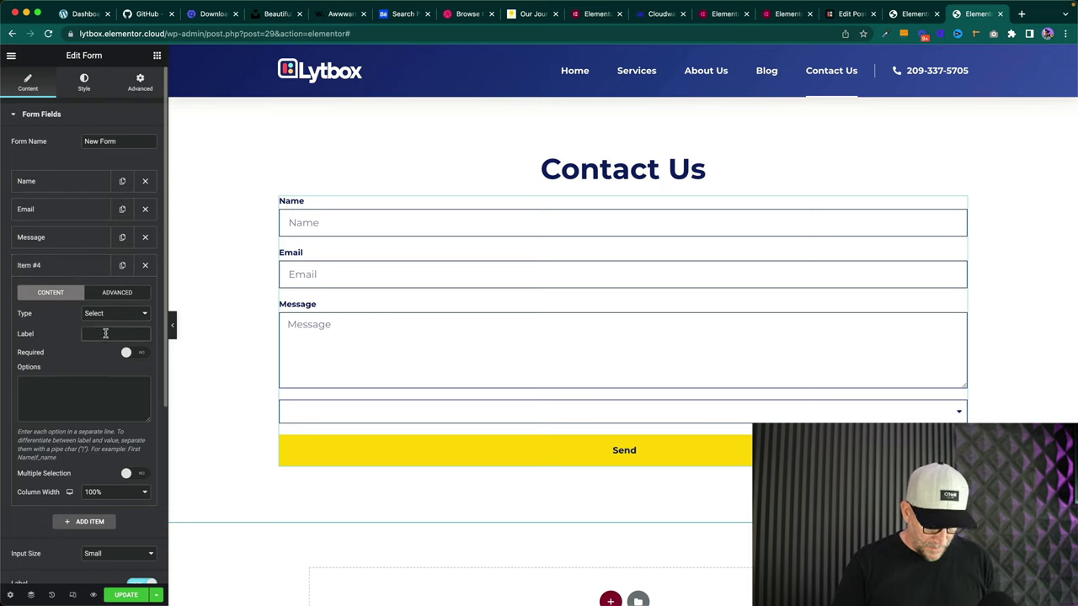
pyautogui.write('Services')
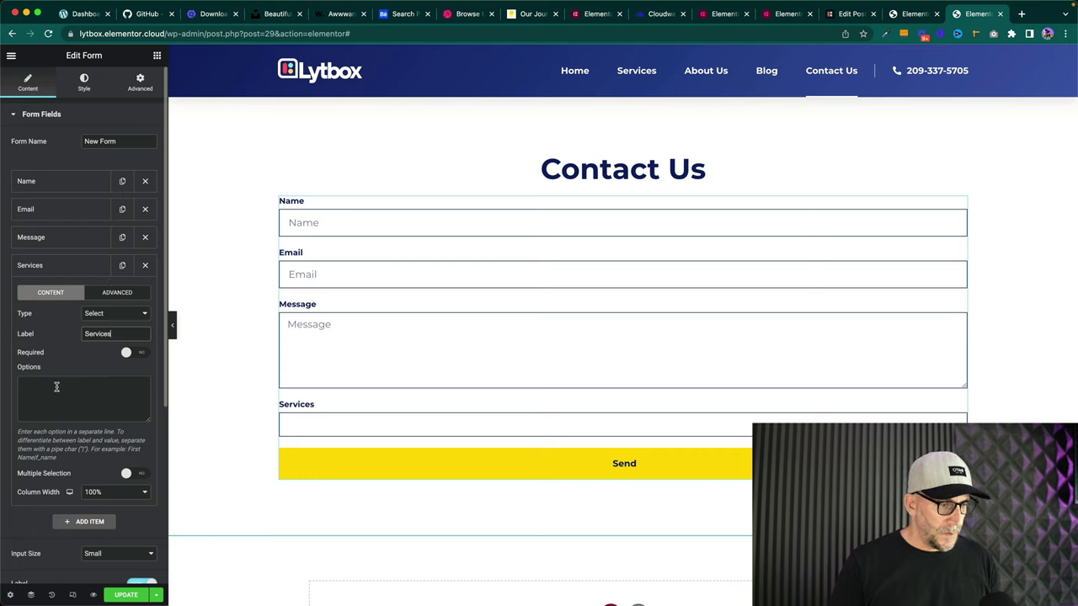
pyautogui.click(131, 354)
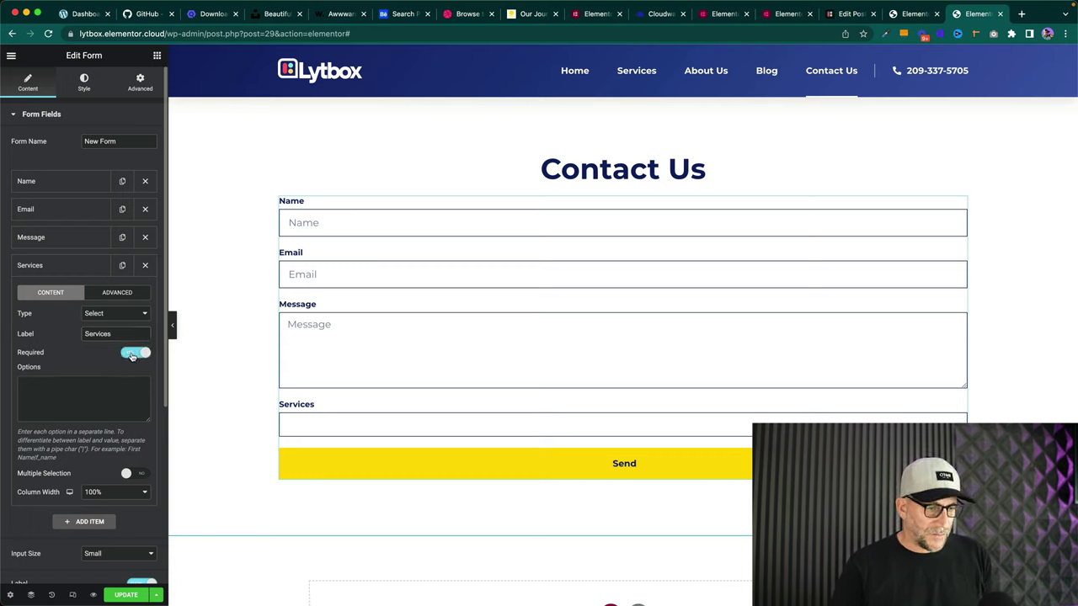
# - Enter Web Design, Web Development and SEO as the Services field's options, each on its own line
pyautogui.click(34, 387)
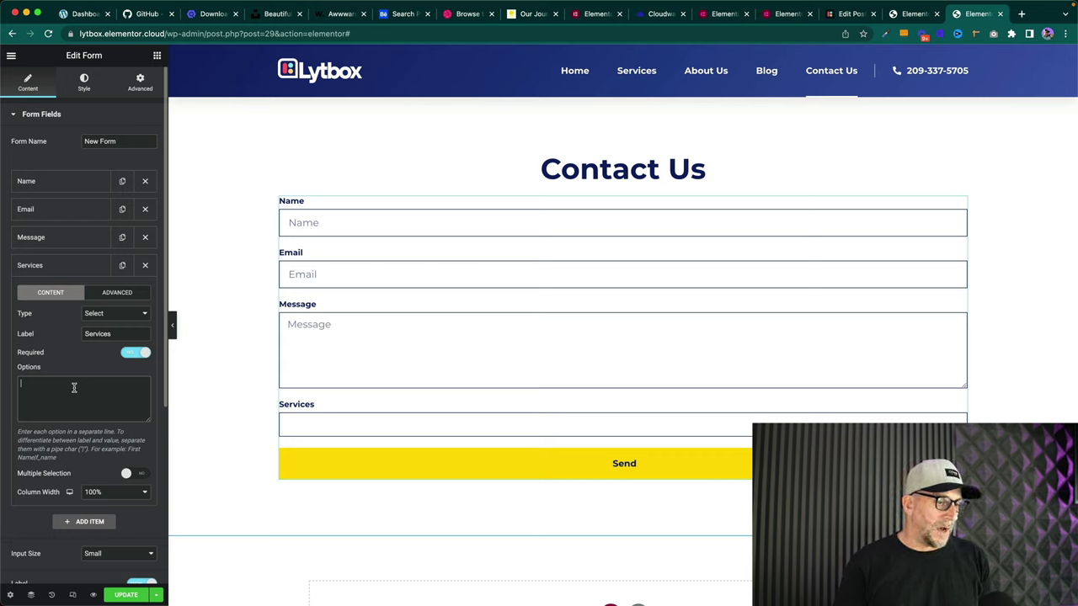
pyautogui.write('Web Design ')
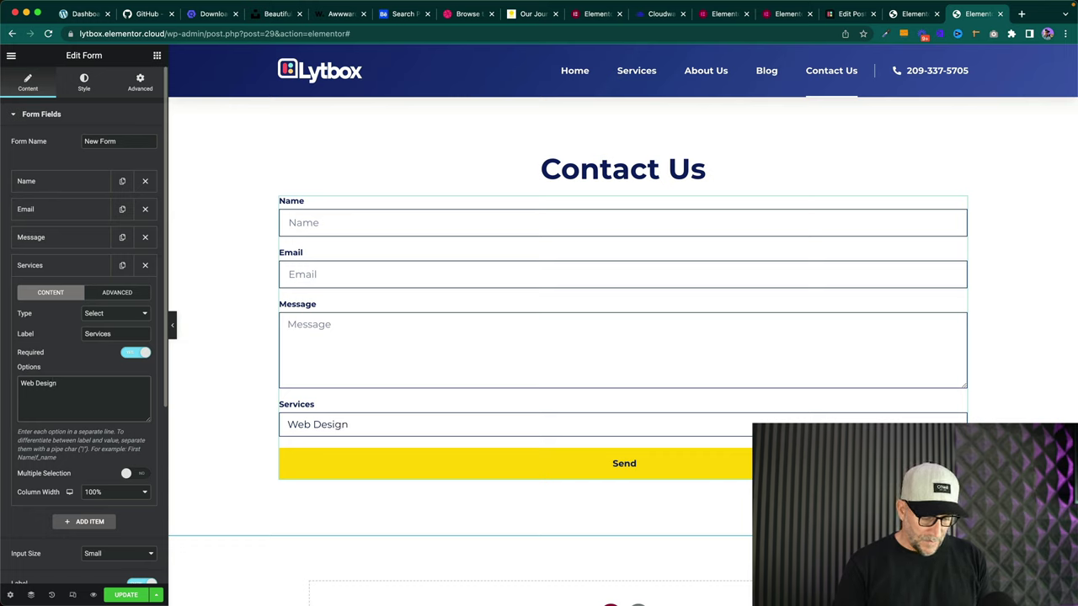
pyautogui.write('Web Deve')
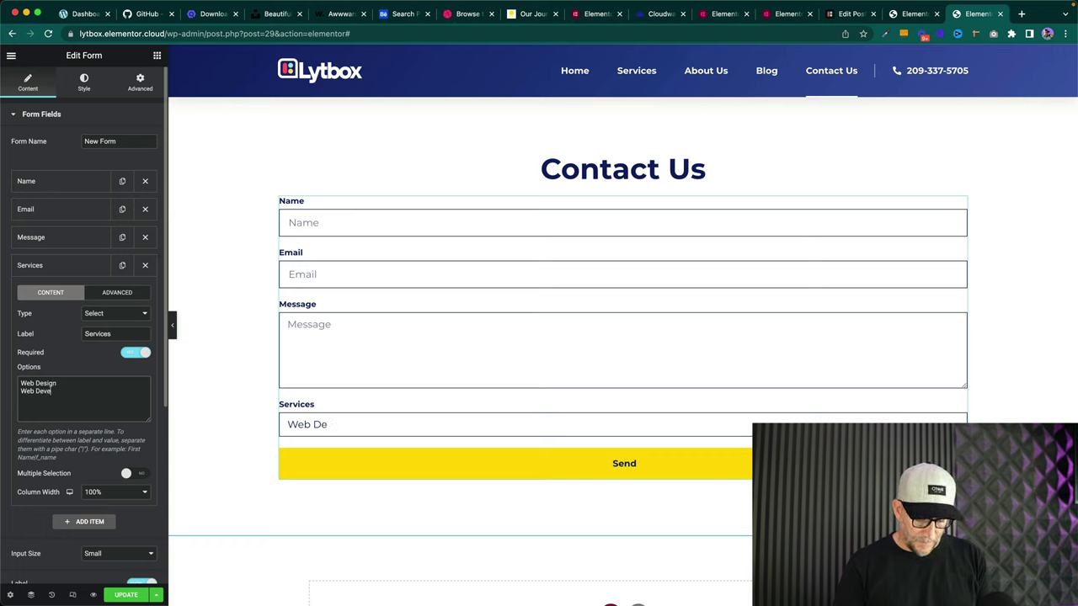
pyautogui.write('lopment')
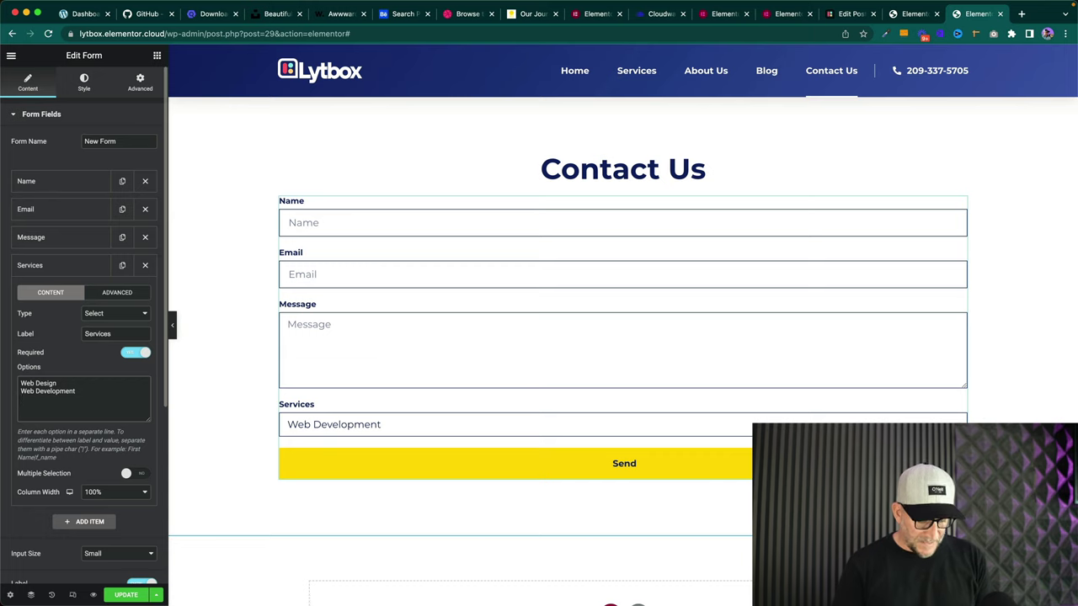
pyautogui.press('Return')
pyautogui.write('SEO')
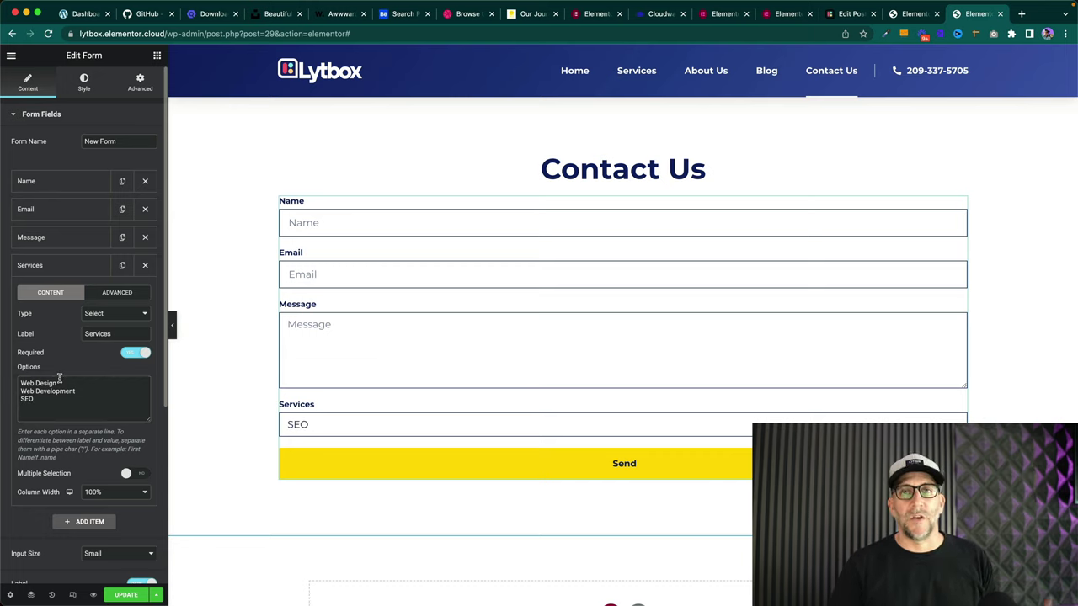
# - Move the Services field above the Message field and check its dropdown options in the form preview
pyautogui.click(52, 268)
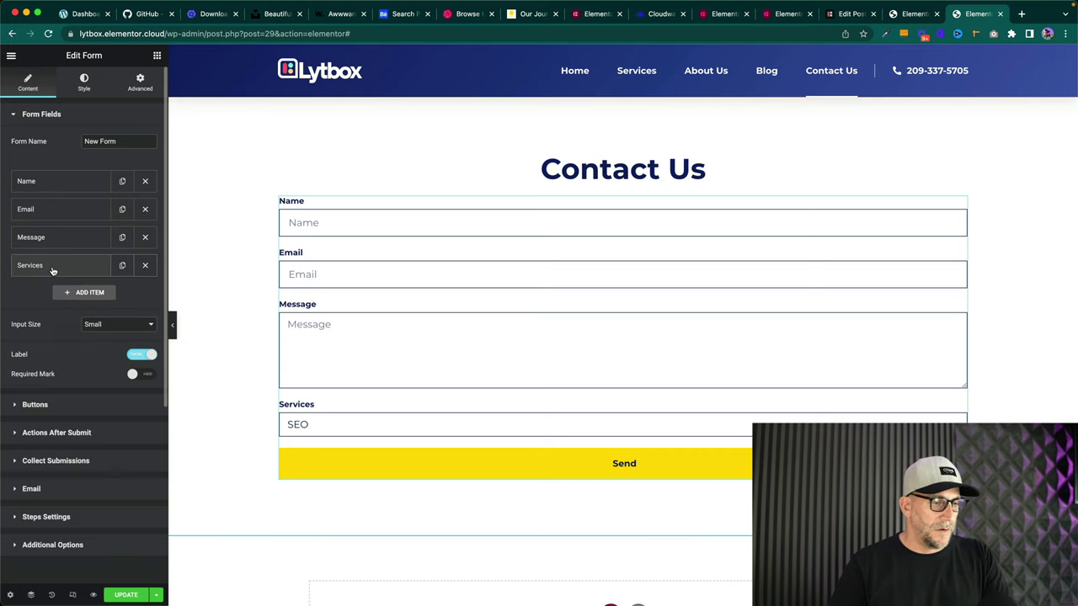
pyautogui.moveTo(54, 272); pyautogui.dragTo(63, 243)
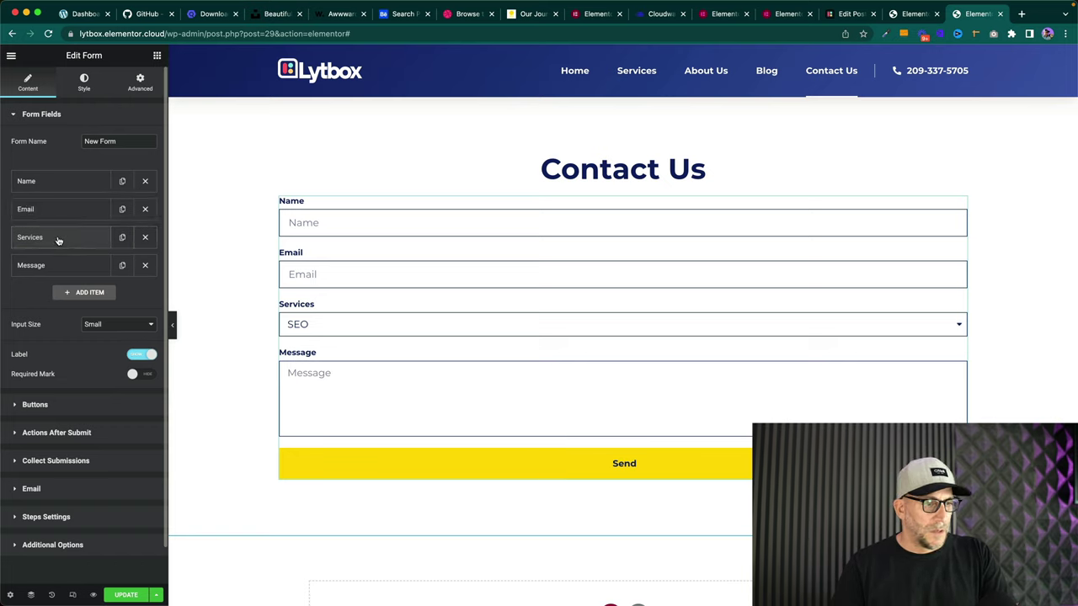
pyautogui.click(437, 325)
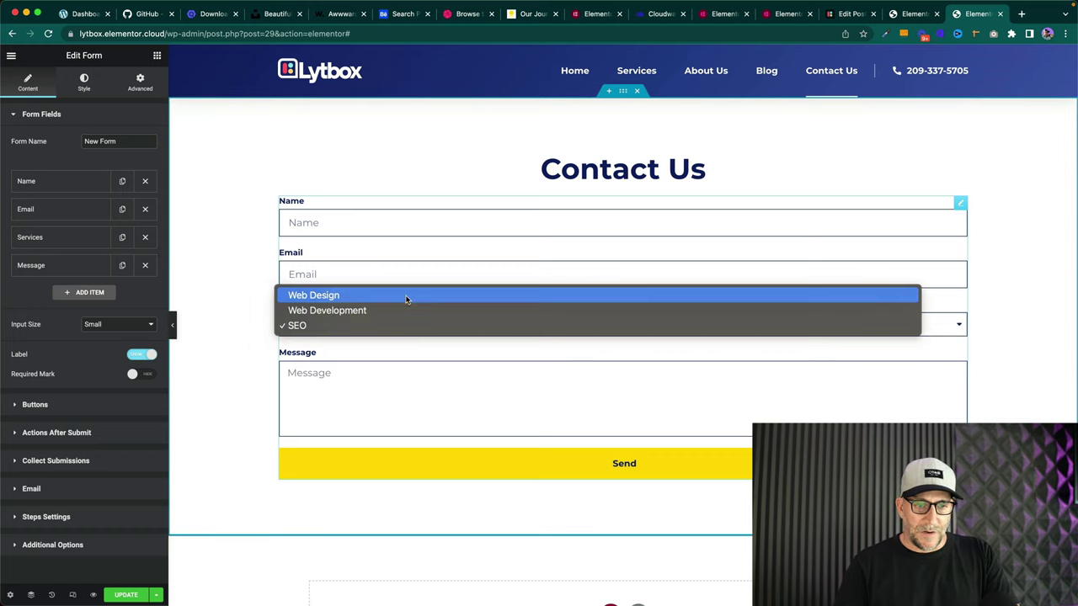
pyautogui.click(239, 340)
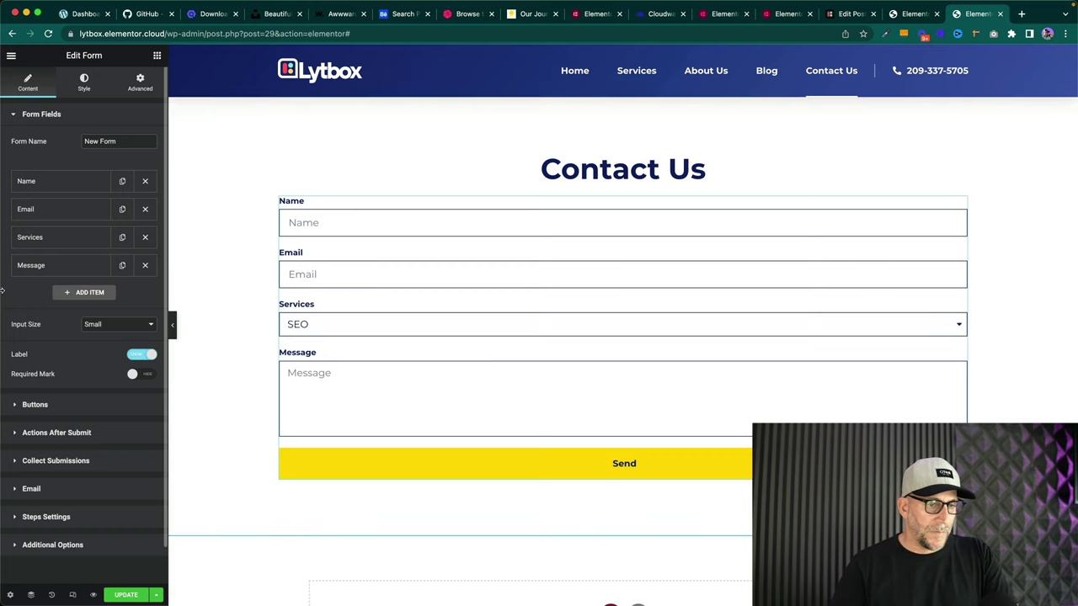
pyautogui.click(51, 181)
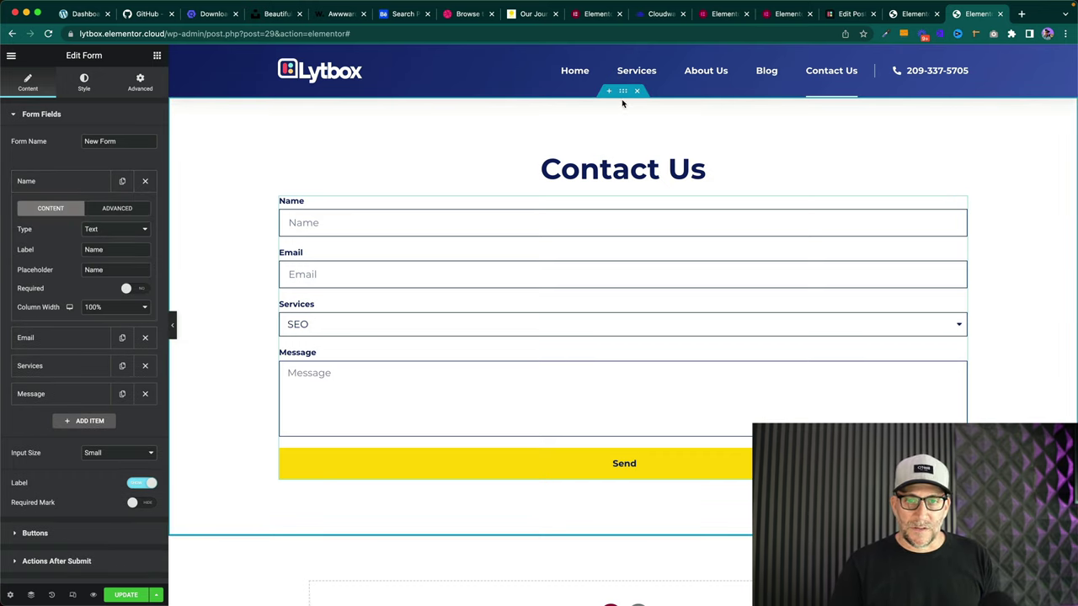
# - Set the boxed content width of the container around the contact form to 850 px
pyautogui.click(622, 91)
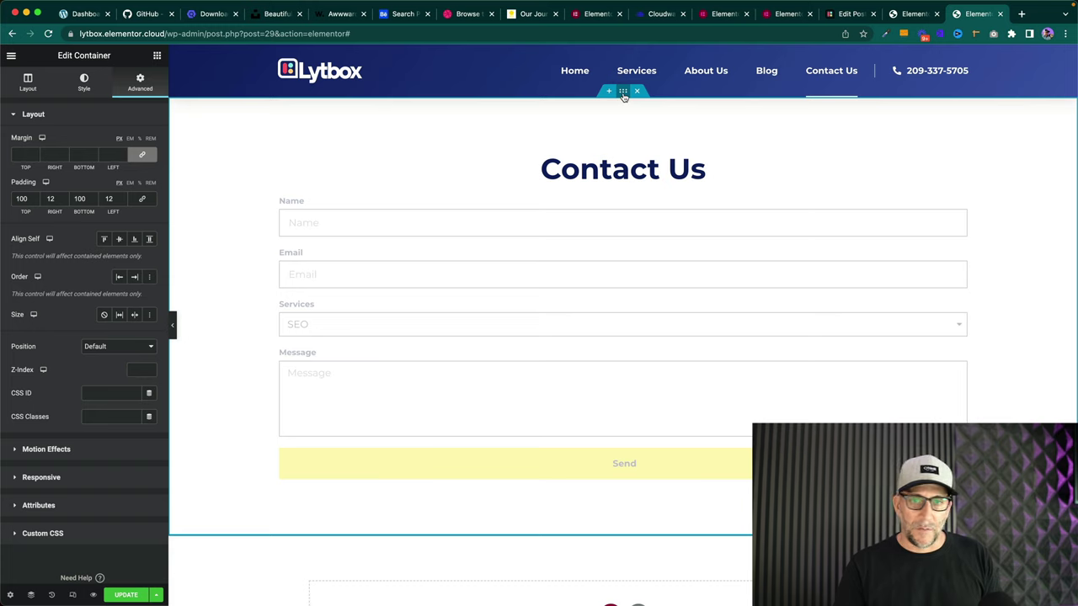
pyautogui.click(28, 82)
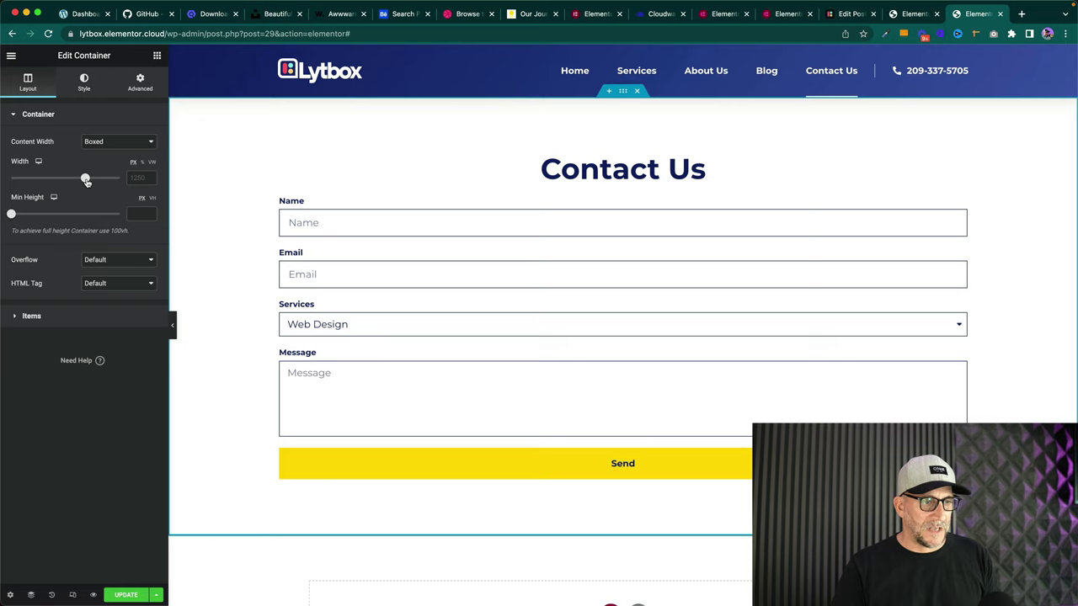
pyautogui.moveTo(86, 182); pyautogui.dragTo(46, 182)
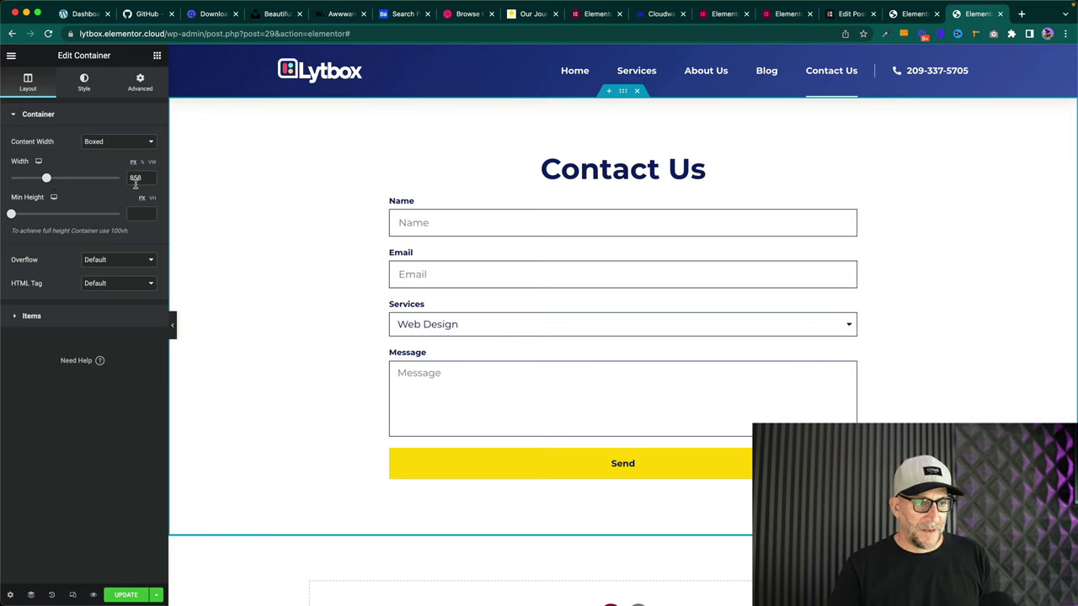
pyautogui.click(149, 181)
pyautogui.click(149, 181)
pyautogui.click(149, 181)
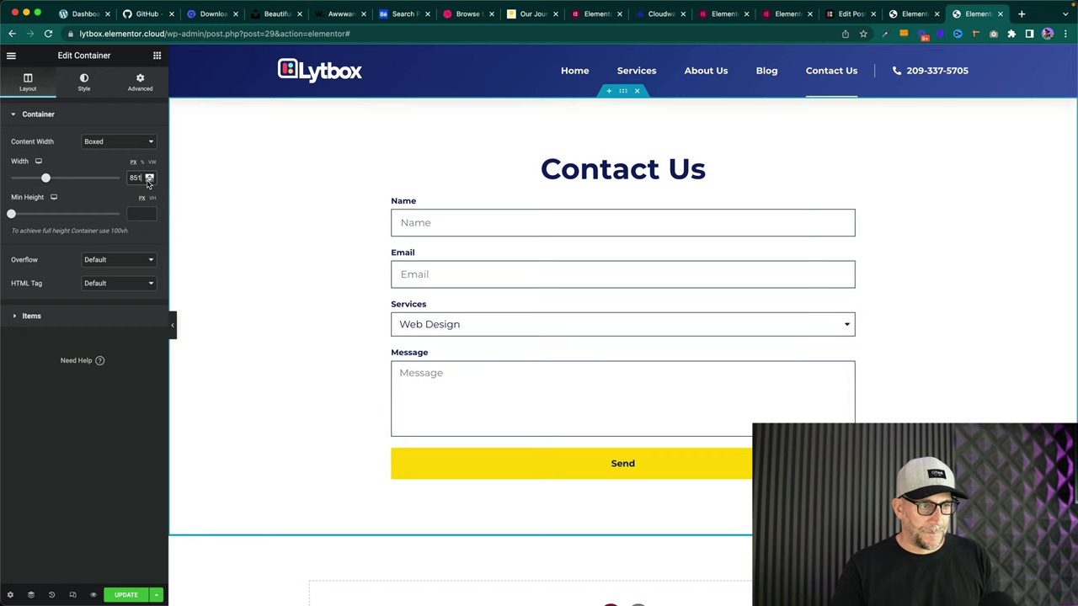
pyautogui.click(149, 181)
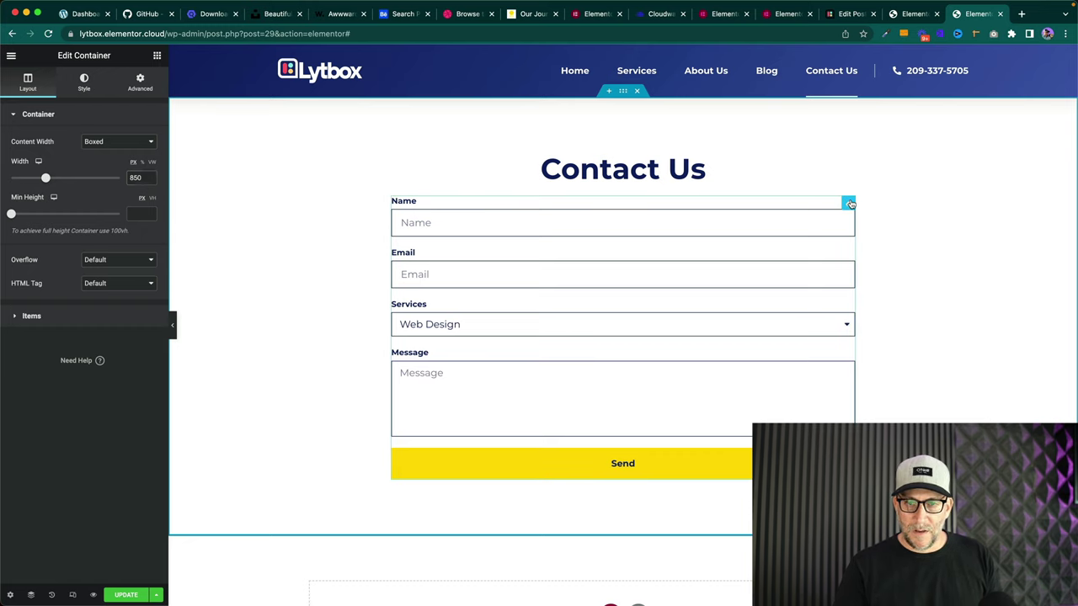
# - Set the column width of the contact form's Name and Email fields to 50% each
pyautogui.click(849, 203)
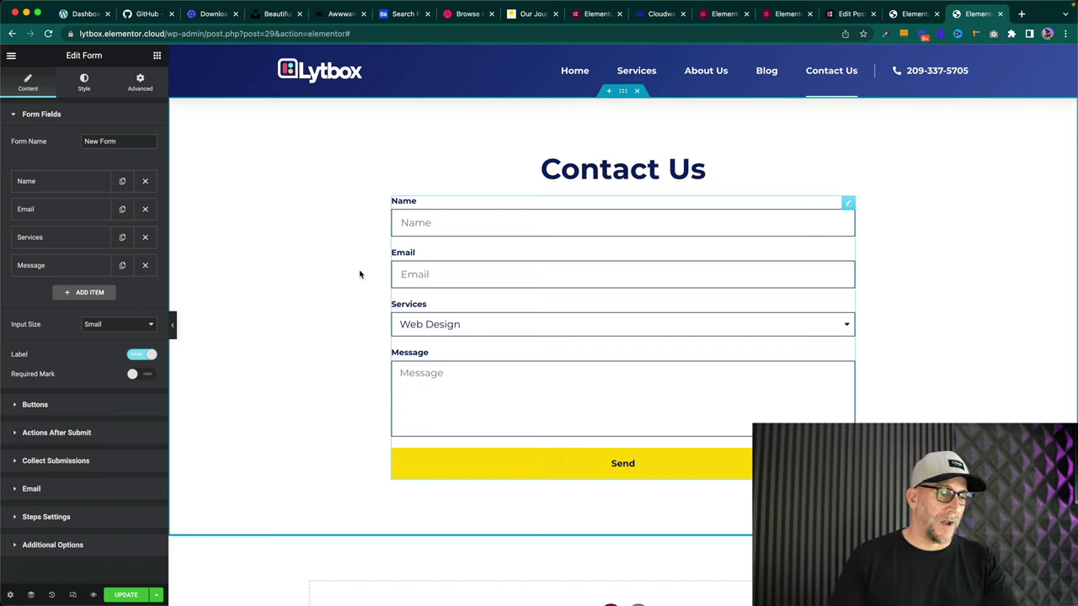
pyautogui.click(62, 186)
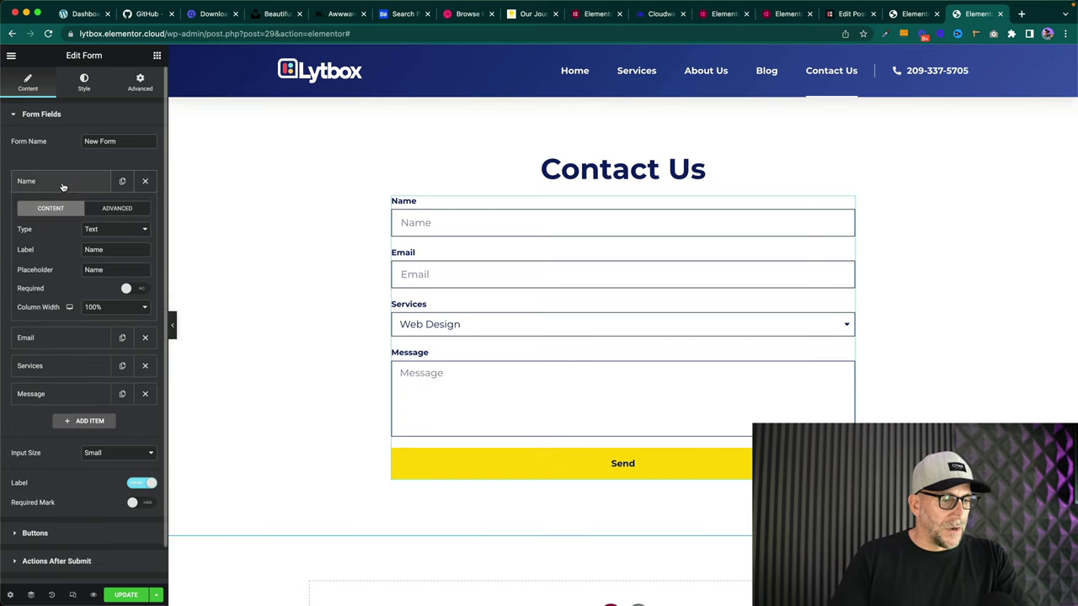
pyautogui.click(108, 307)
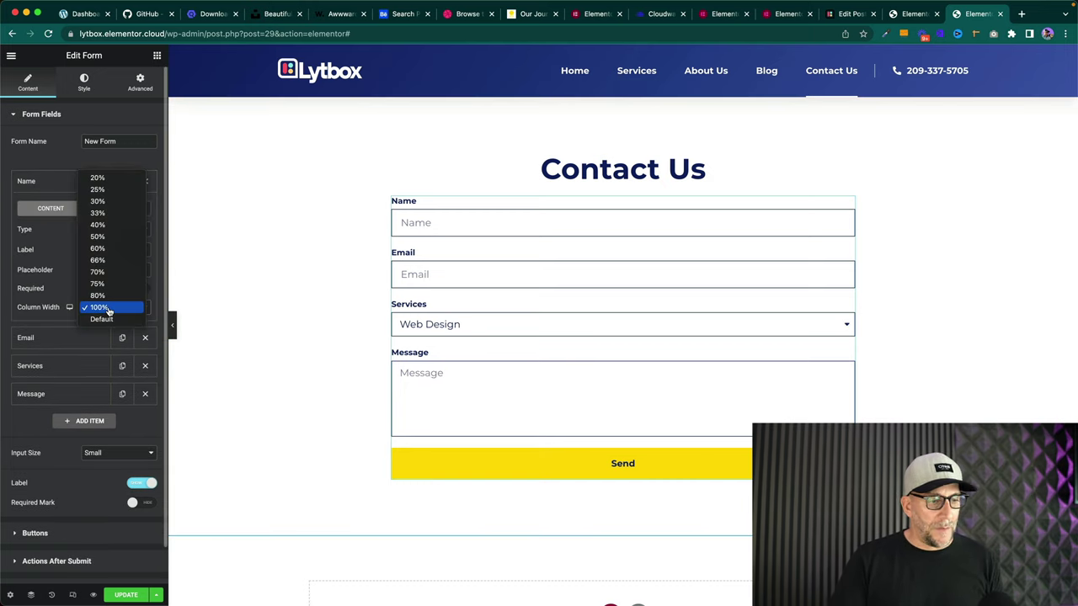
pyautogui.click(98, 237)
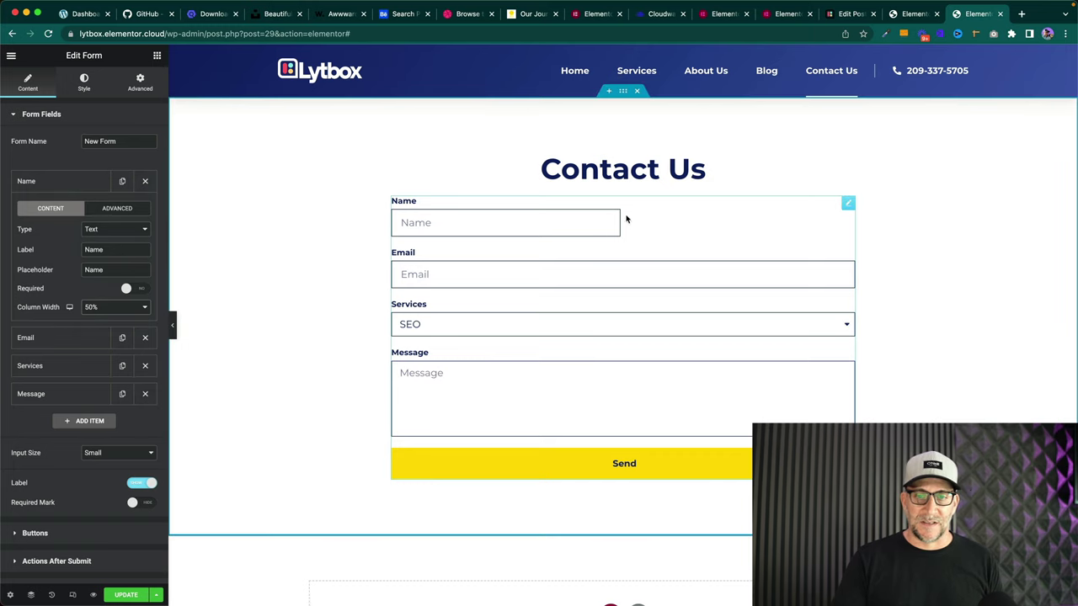
pyautogui.click(33, 181)
pyautogui.click(38, 209)
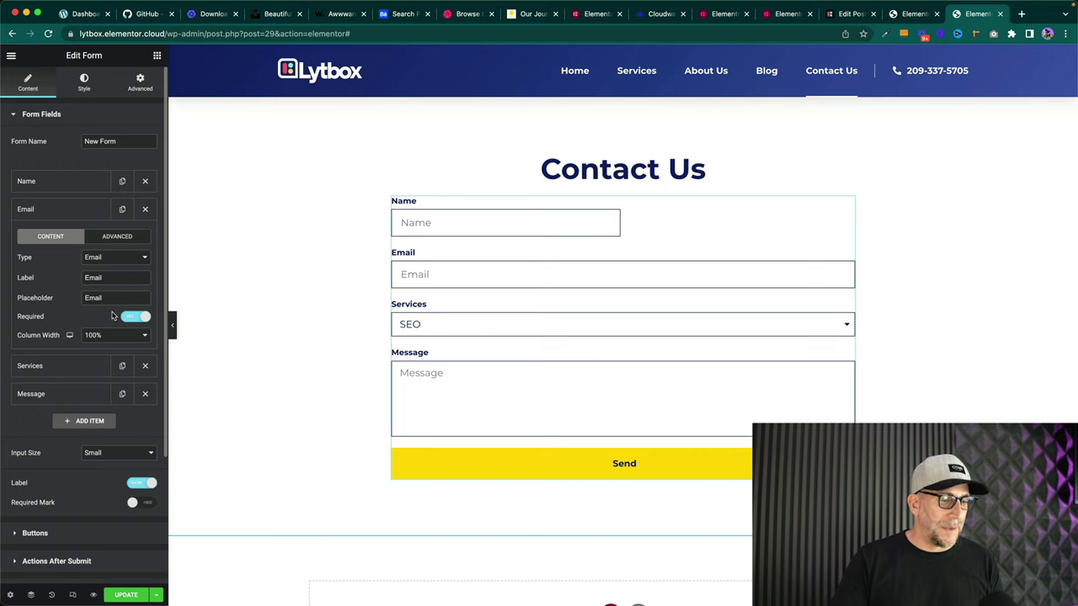
pyautogui.click(109, 336)
pyautogui.click(103, 272)
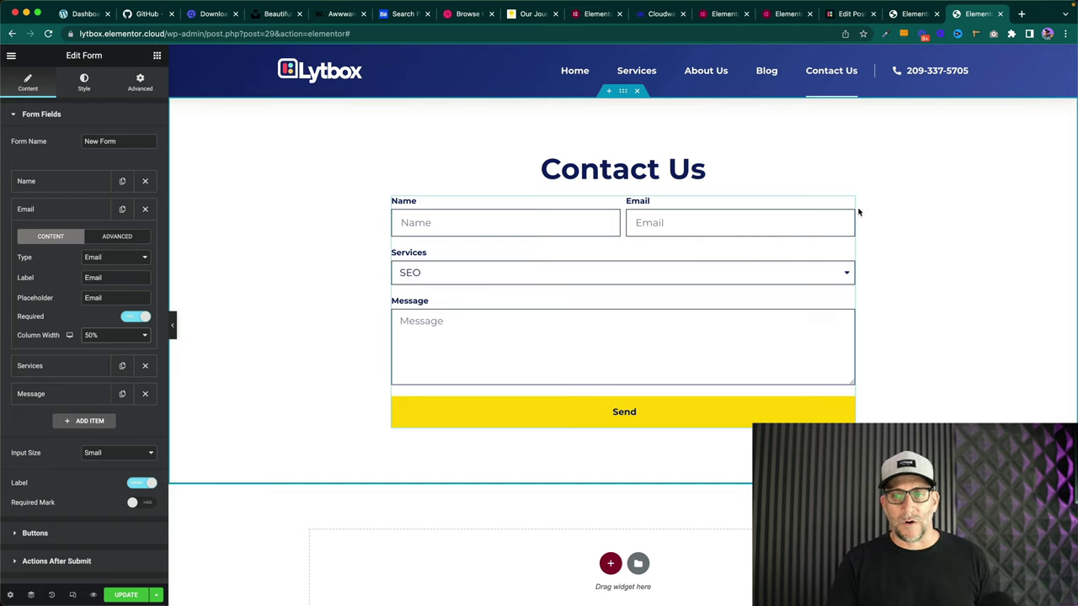
# - Set the boxed content width of the container around the contact form to 800 px
pyautogui.click(623, 90)
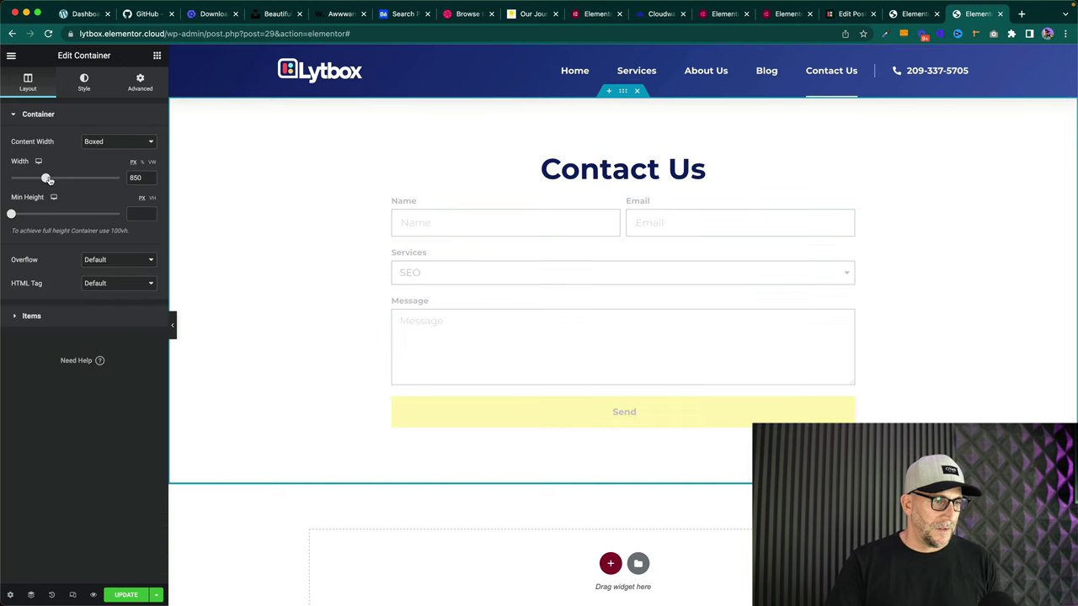
pyautogui.moveTo(46, 179); pyautogui.dragTo(41, 179)
pyautogui.click(149, 174)
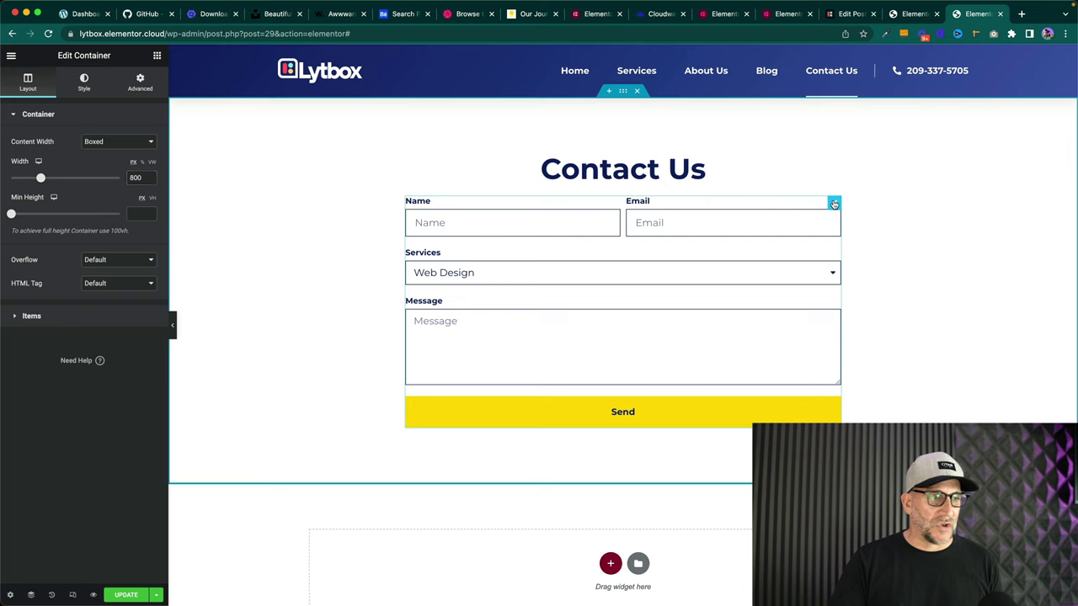
# - Set the contact form widget's padding to 24 px on all four sides
pyautogui.click(834, 204)
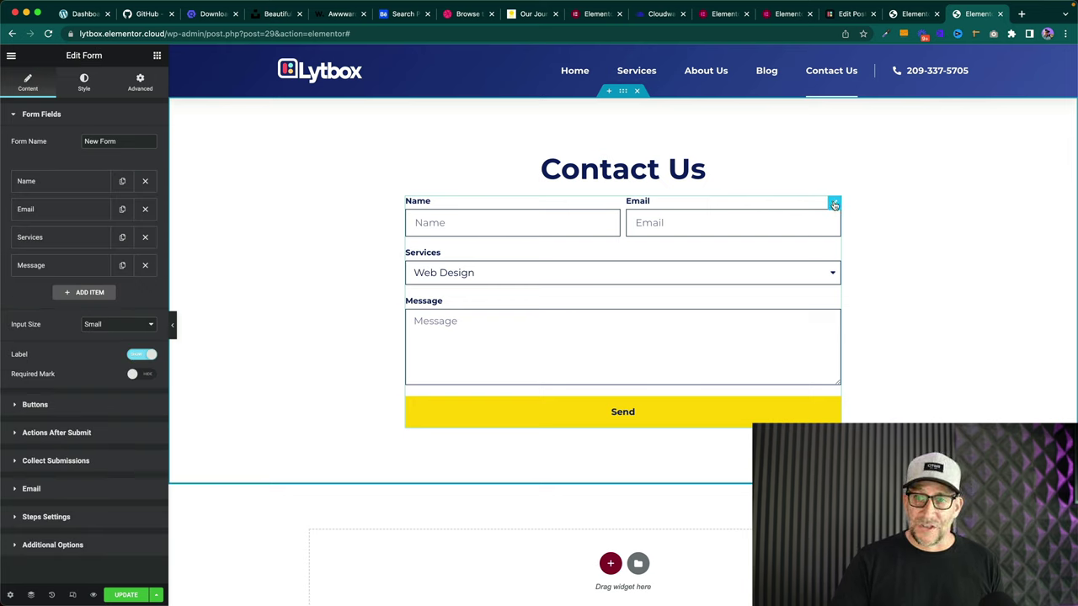
pyautogui.click(140, 84)
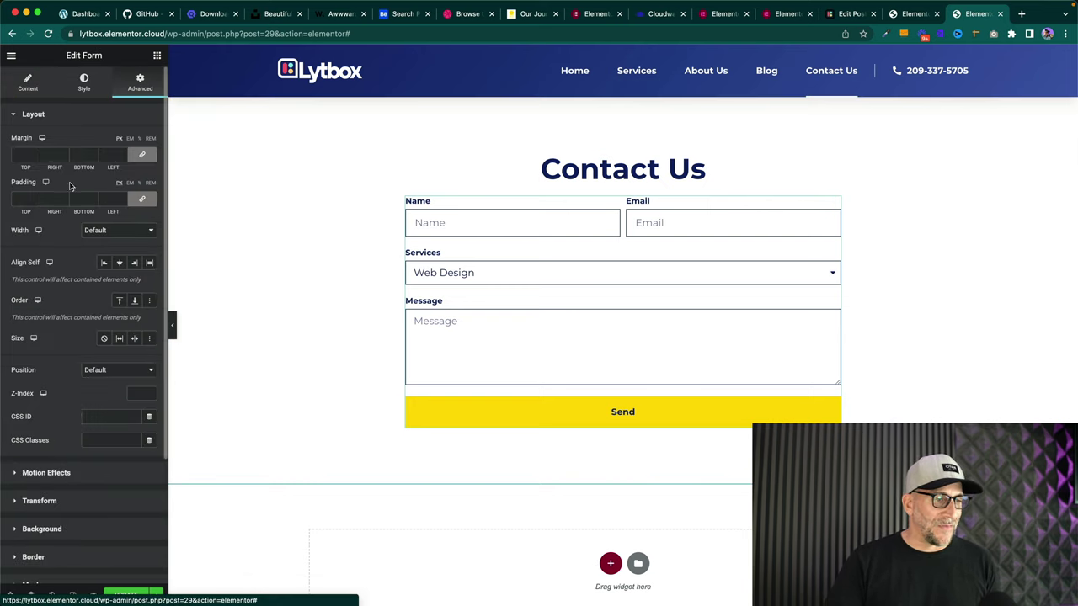
pyautogui.click(123, 197)
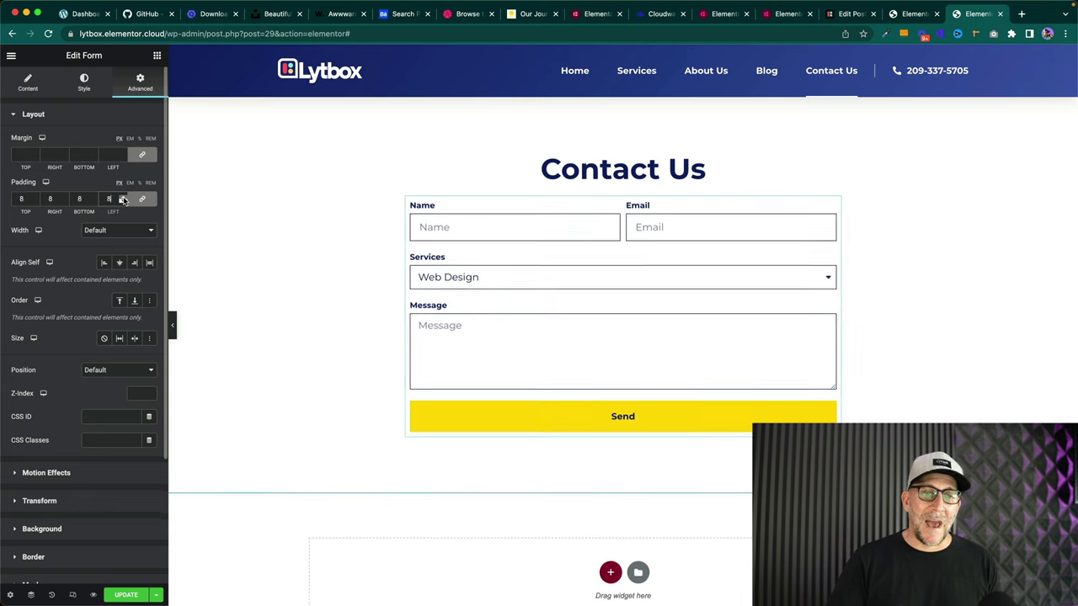
pyautogui.click(123, 196)
pyautogui.click(123, 196)
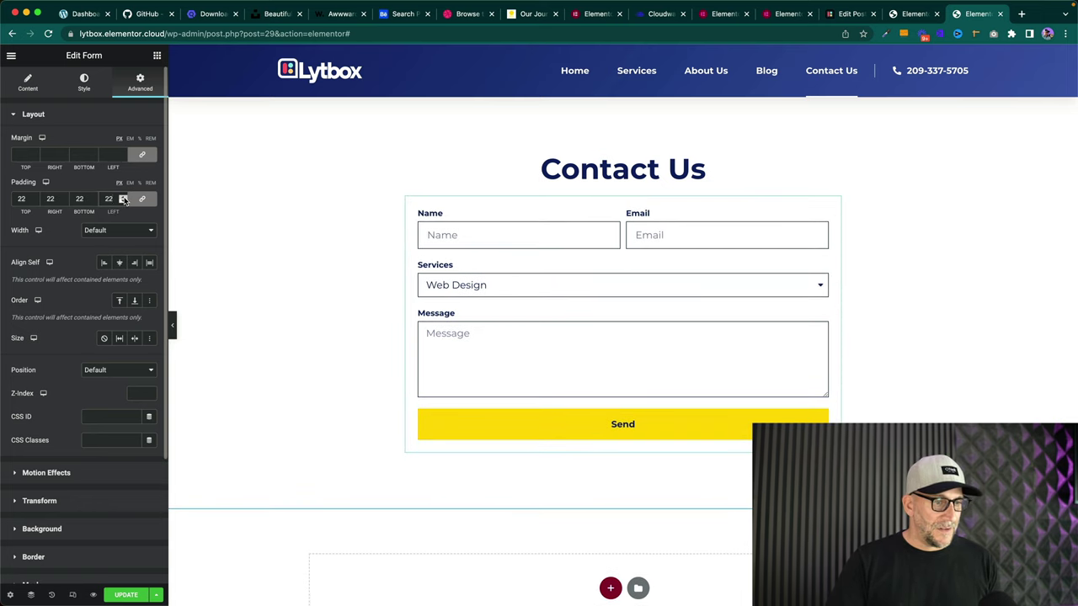
pyautogui.click(122, 196)
pyautogui.click(123, 196)
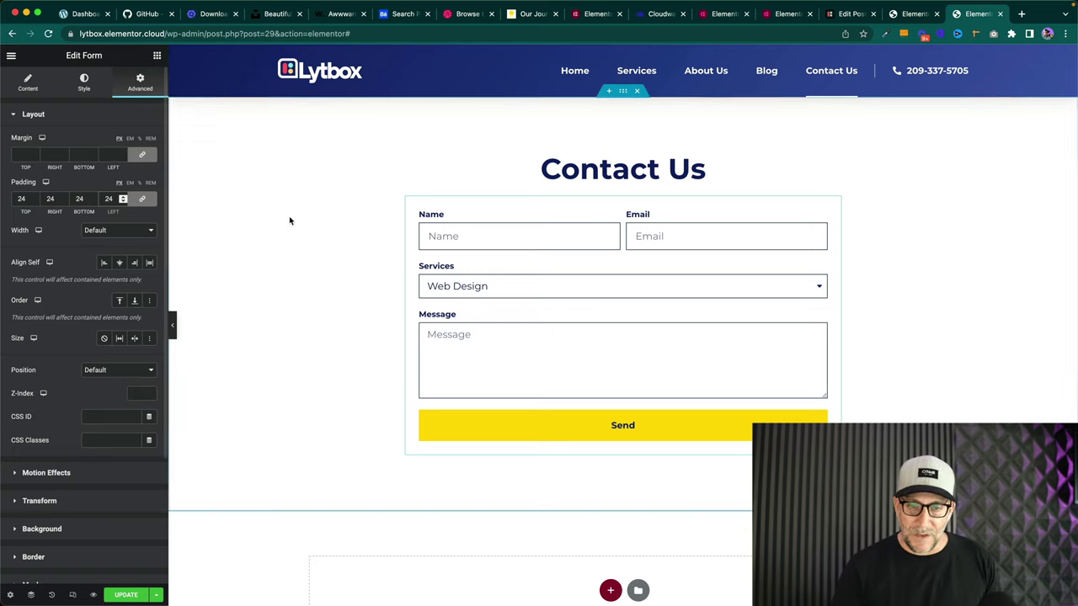
# - Give the form widget a solid 1 px border in the global dark navy colour, with a border radius of 0
pyautogui.scroll(-5, 38, 364)
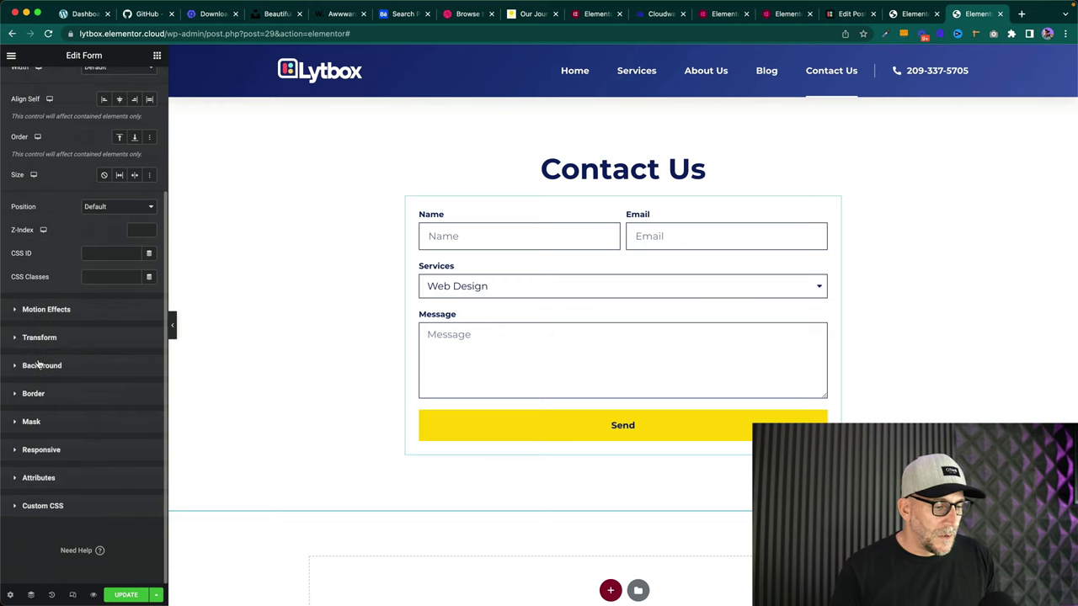
pyautogui.click(62, 392)
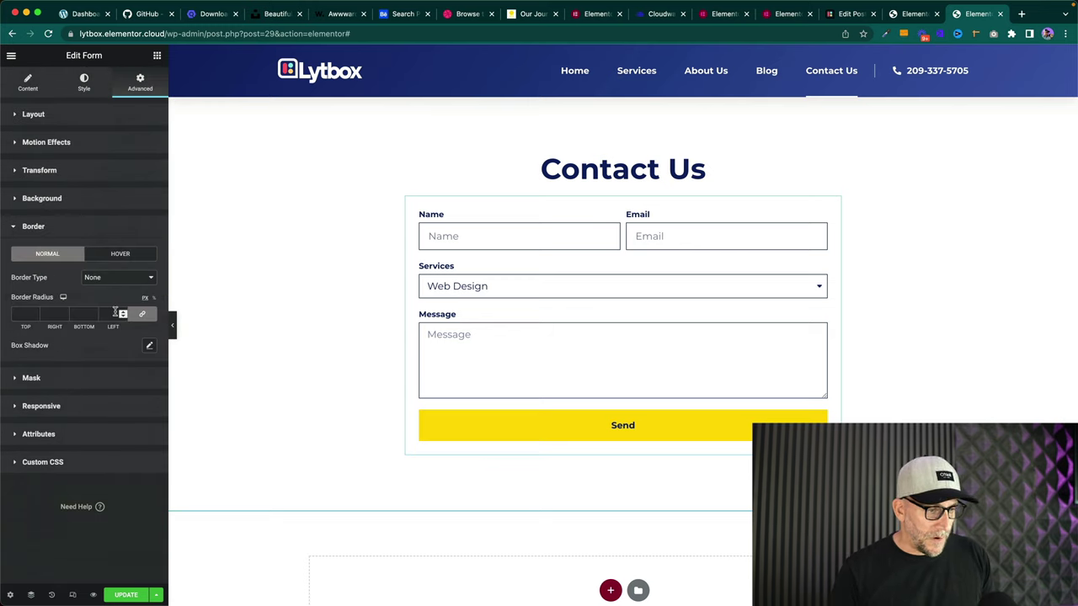
pyautogui.click(115, 313)
pyautogui.write('1')
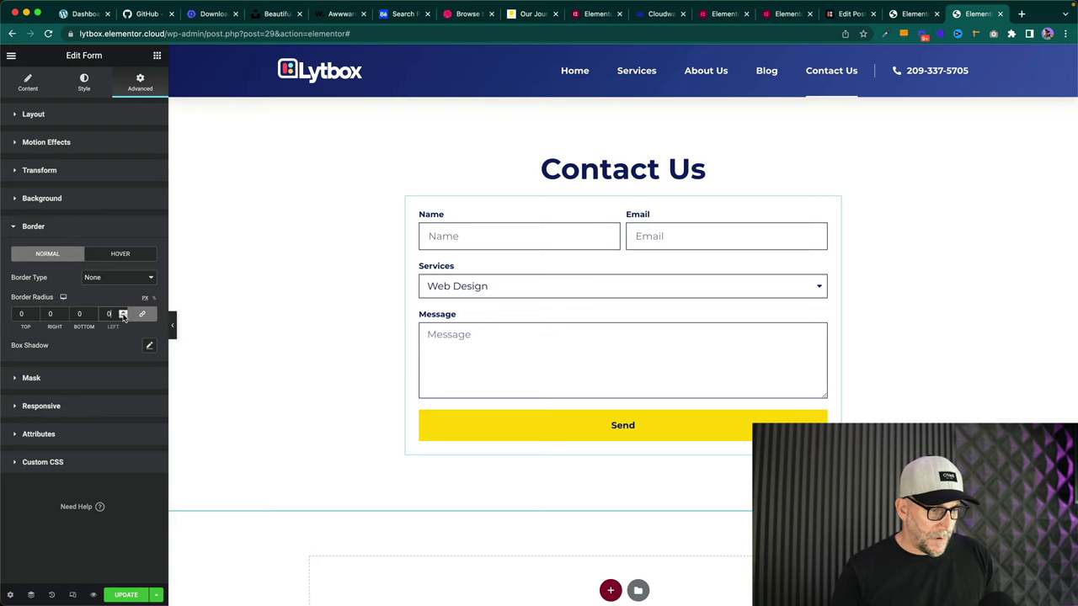
pyautogui.click(116, 279)
pyautogui.click(115, 293)
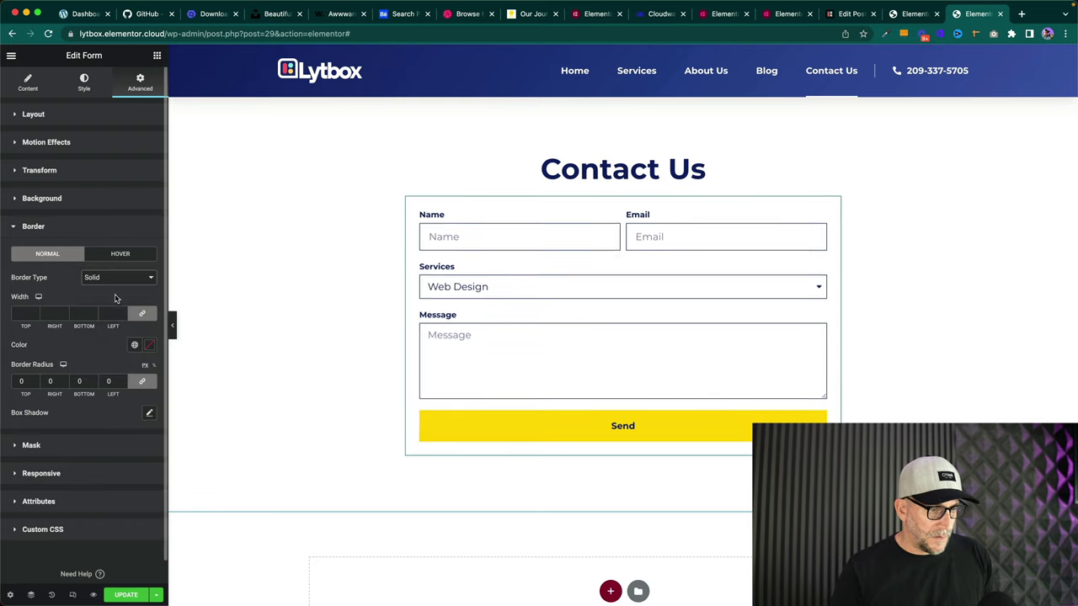
pyautogui.click(116, 313)
pyautogui.write('1')
pyautogui.click(134, 344)
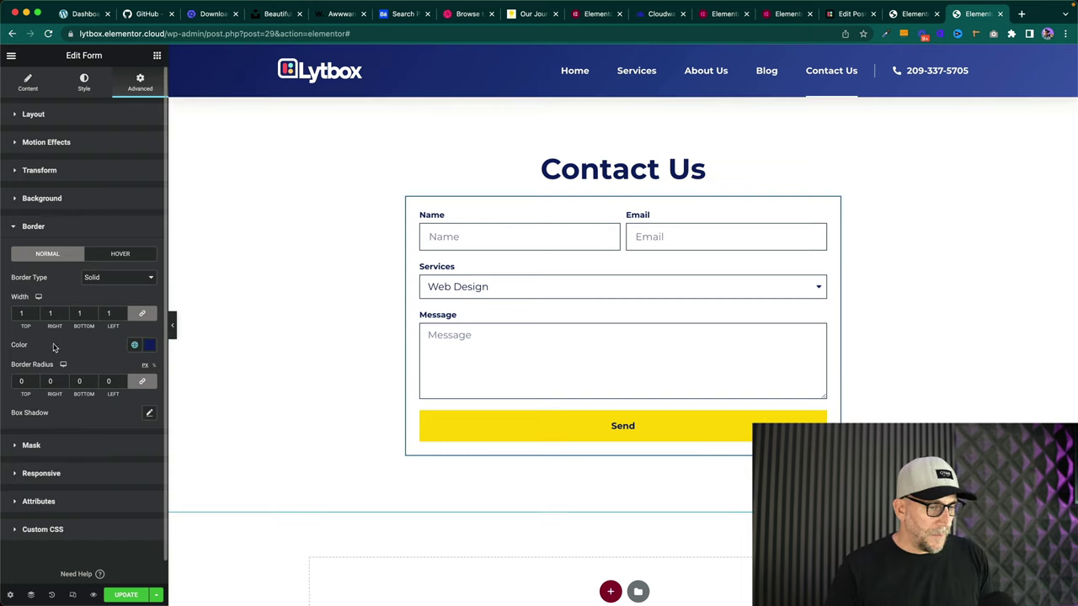
# - Add a box shadow to the form widget and set its colour to black at 0.16 opacity
pyautogui.click(149, 412)
pyautogui.click(140, 420)
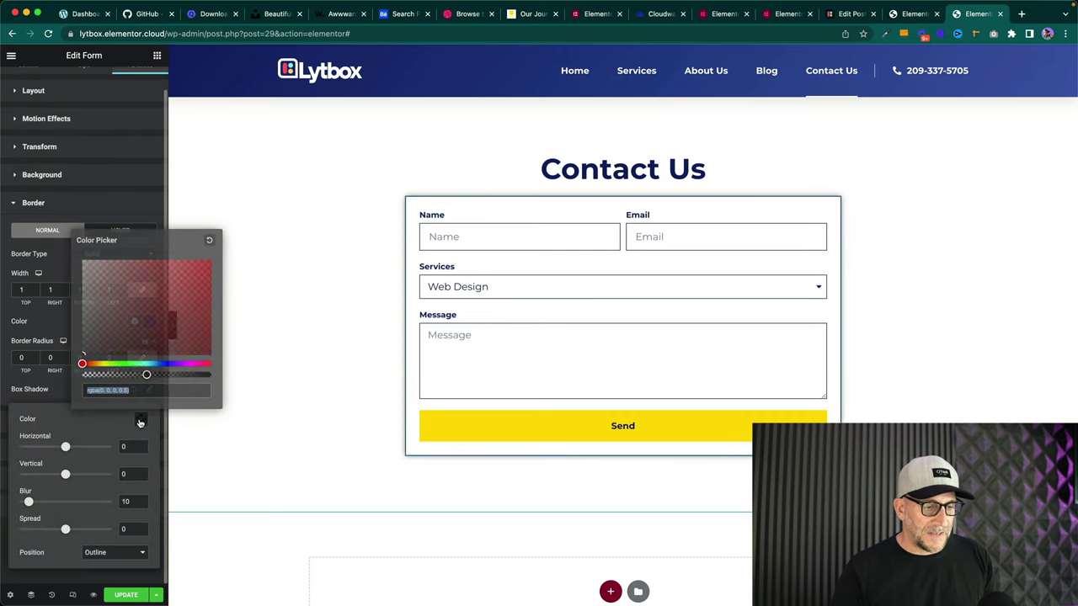
pyautogui.moveTo(146, 373); pyautogui.dragTo(112, 374)
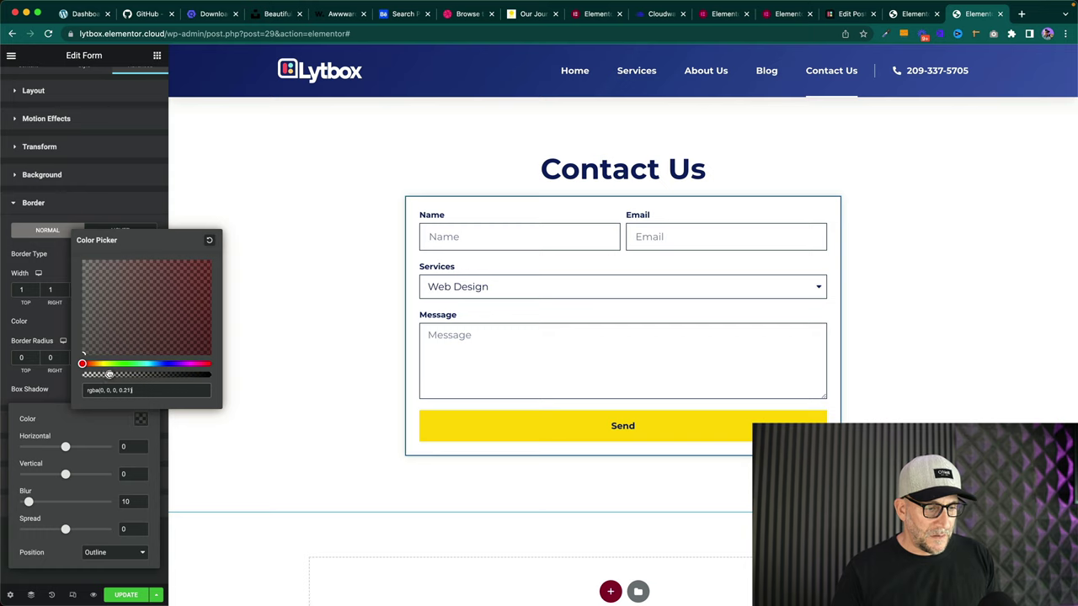
pyautogui.moveTo(108, 374); pyautogui.dragTo(101, 374)
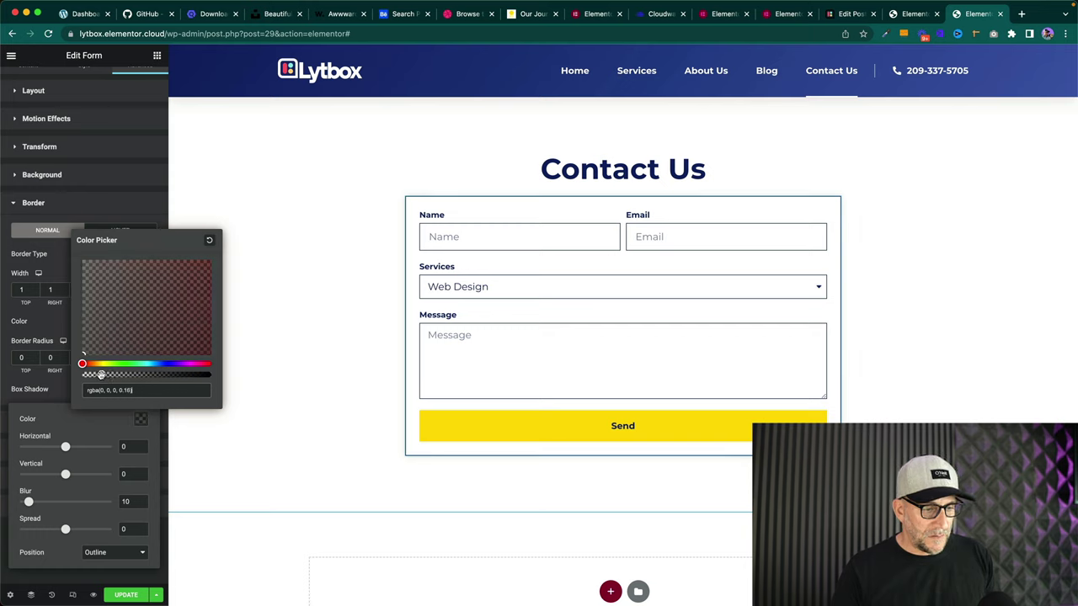
pyautogui.click(77, 401)
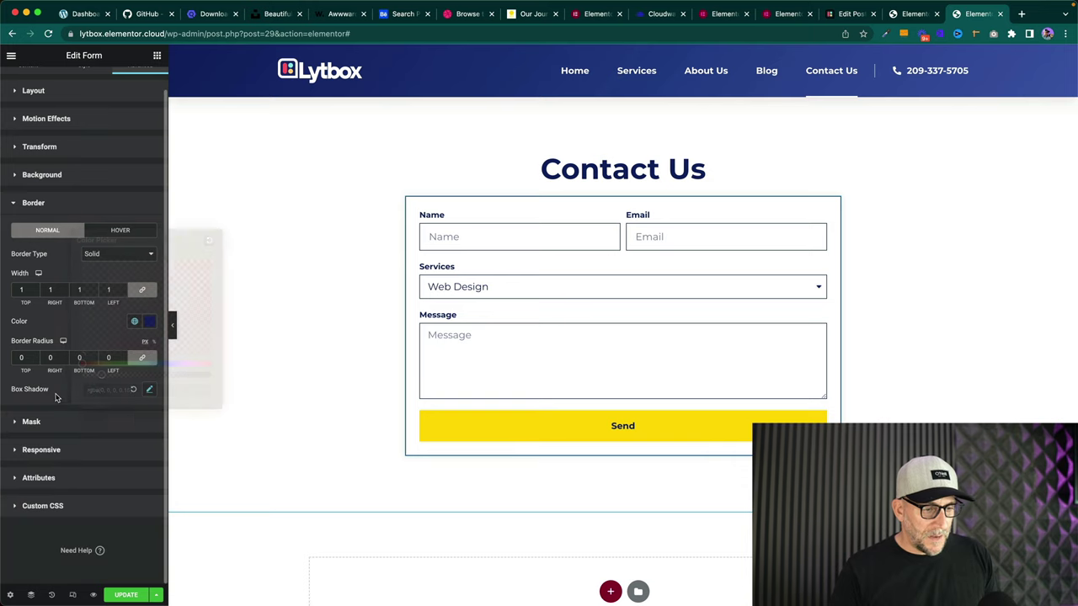
# - Set the form's box shadow to vertical 10, blur 40 and spread -5, and update the page
pyautogui.click(150, 391)
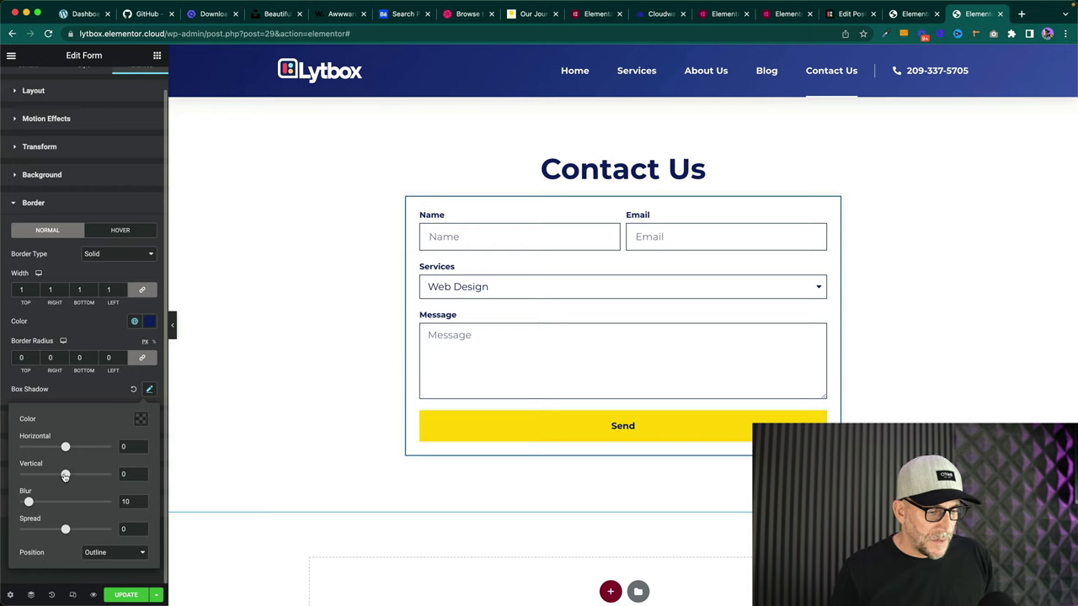
pyautogui.moveTo(65, 476); pyautogui.dragTo(64, 532)
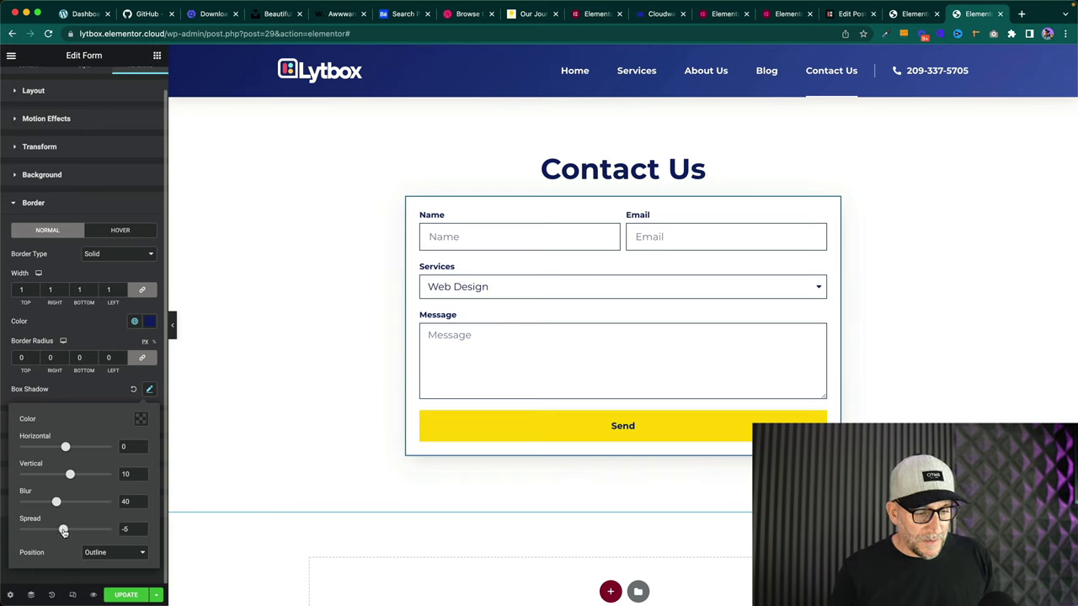
pyautogui.click(128, 595)
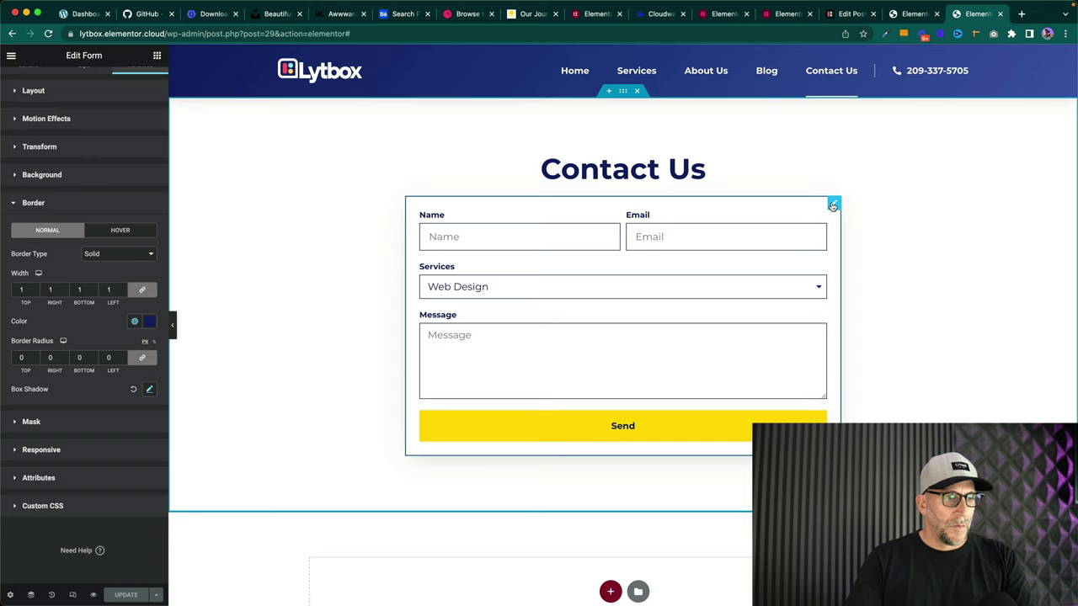
# - Examine the form's Actions After Submit settings and the list of actions that can be added
pyautogui.scroll(1, 32, 328)
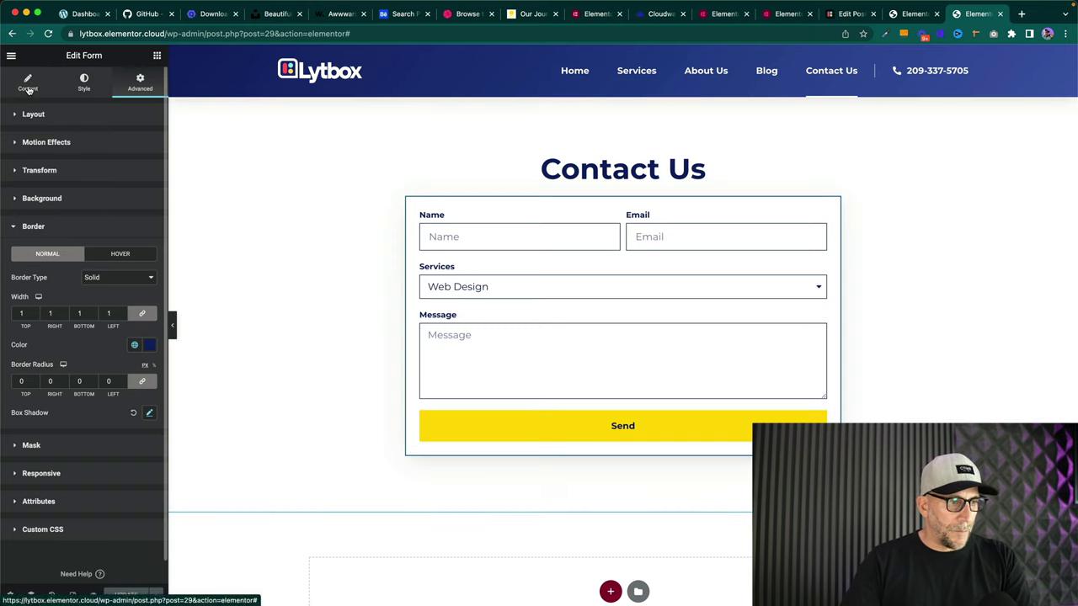
pyautogui.click(28, 84)
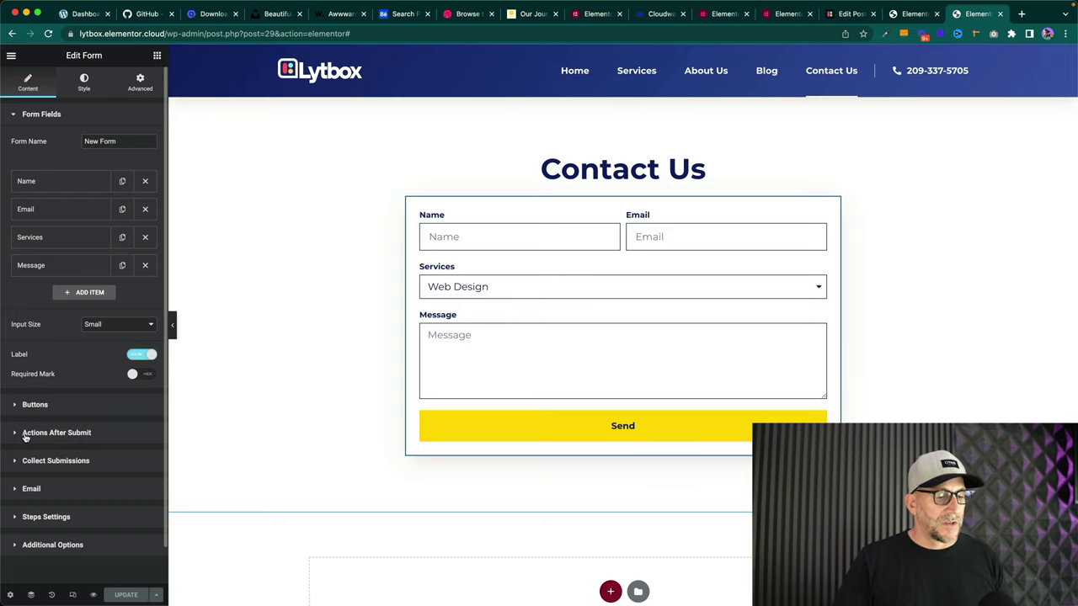
pyautogui.click(25, 435)
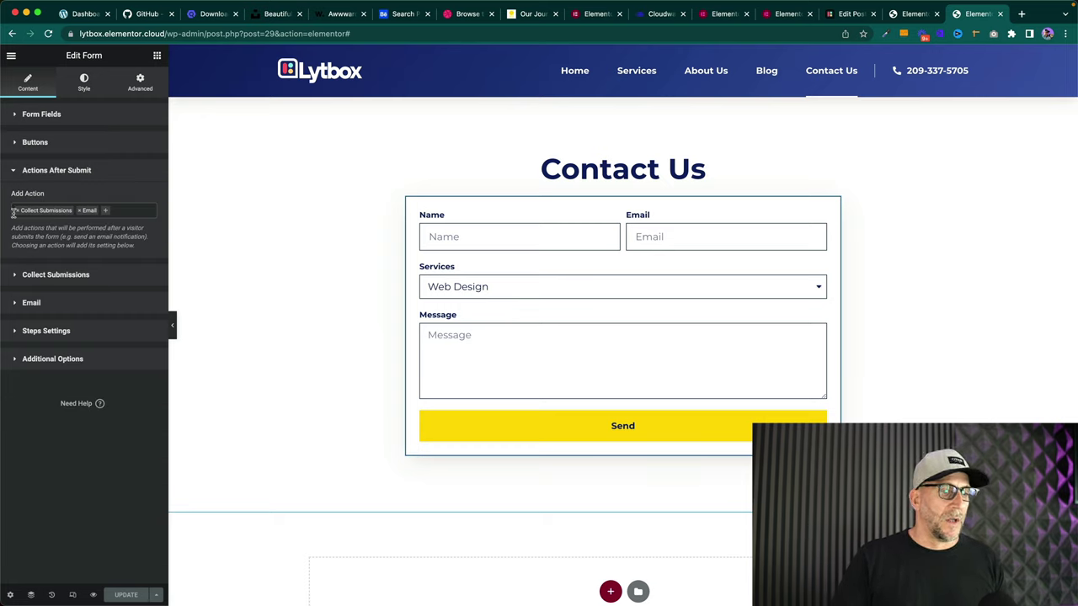
pyautogui.click(106, 212)
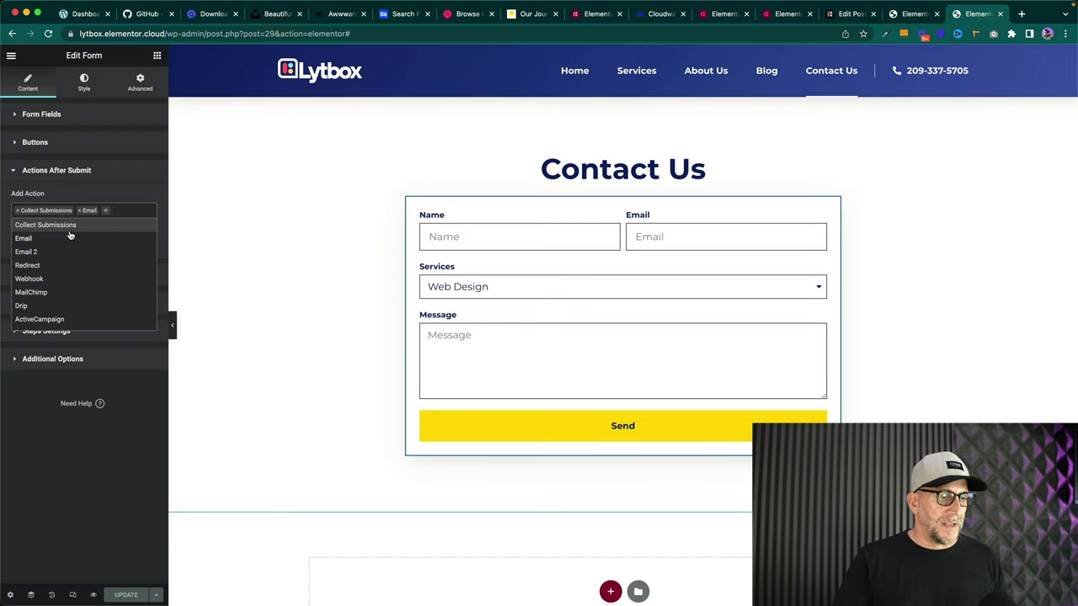
pyautogui.scroll(-1, 59, 257)
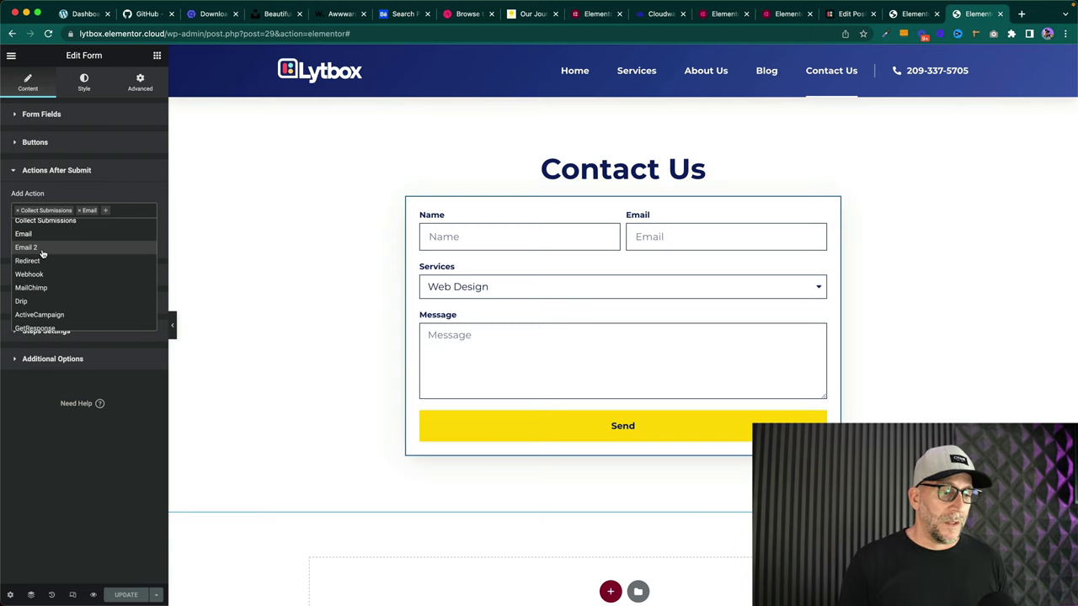
pyautogui.scroll(-2, 38, 265)
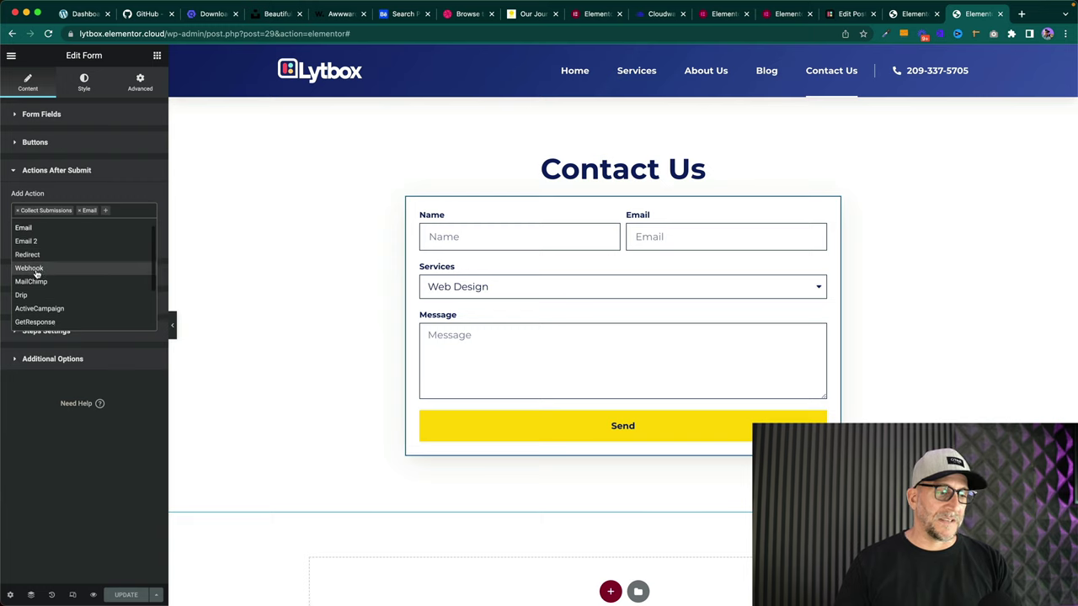
pyautogui.scroll(-2, 38, 275)
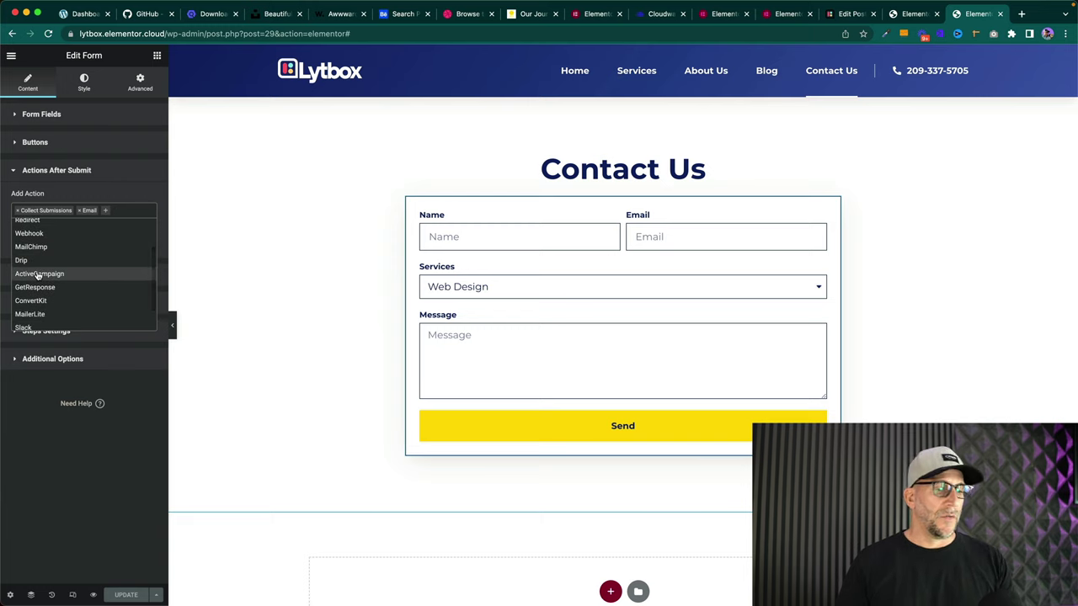
pyautogui.scroll(-2, 54, 273)
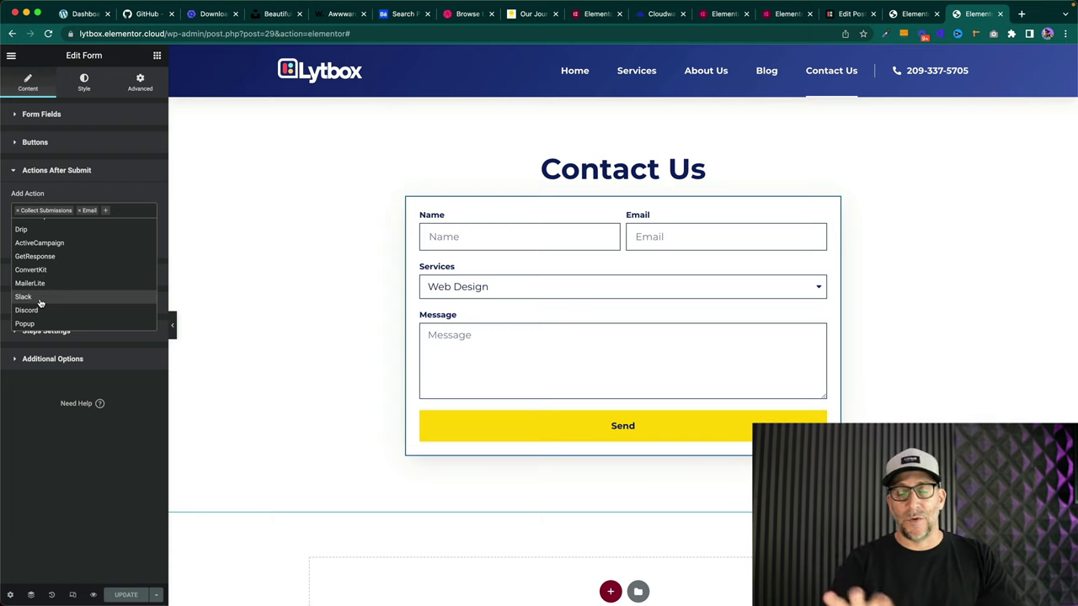
pyautogui.click(64, 192)
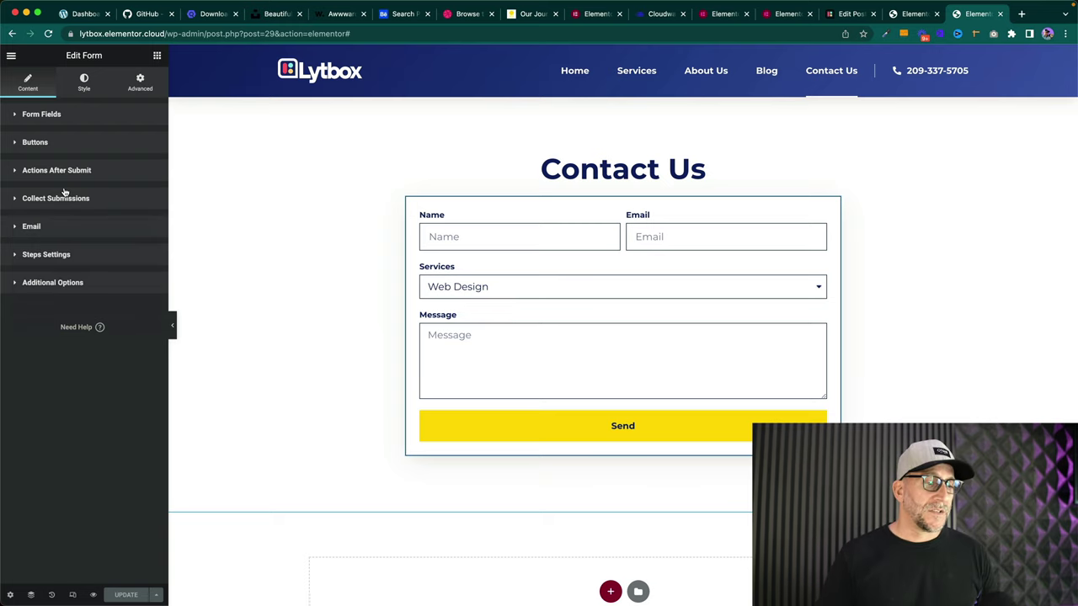
pyautogui.click(64, 196)
pyautogui.click(70, 172)
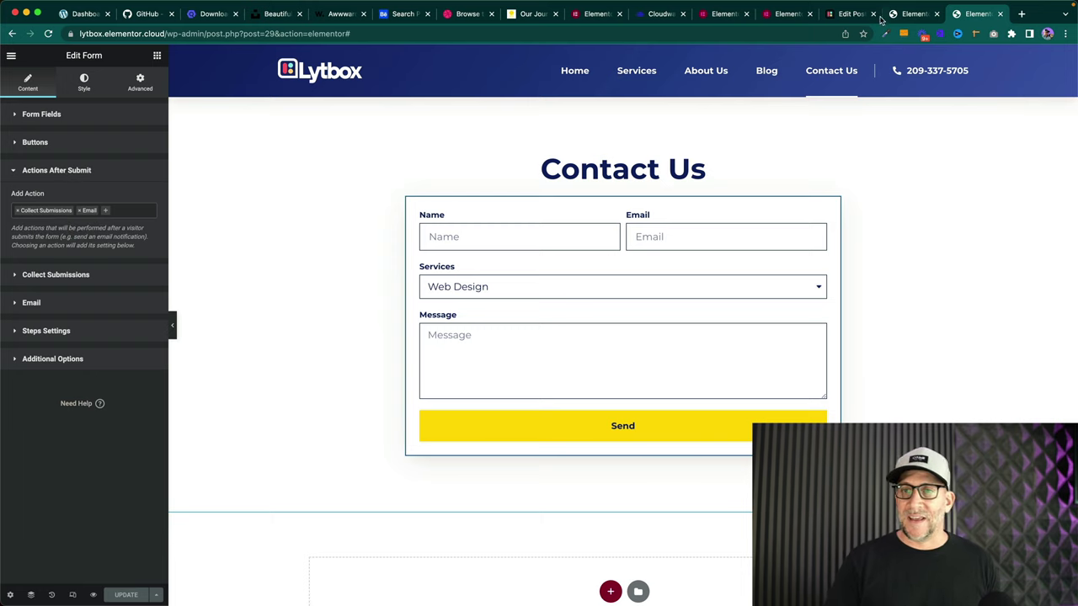
# - Exit the single post template's editor to the WordPress dashboard and look through Elementor's form Submissions list
pyautogui.click(913, 13)
pyautogui.click(11, 55)
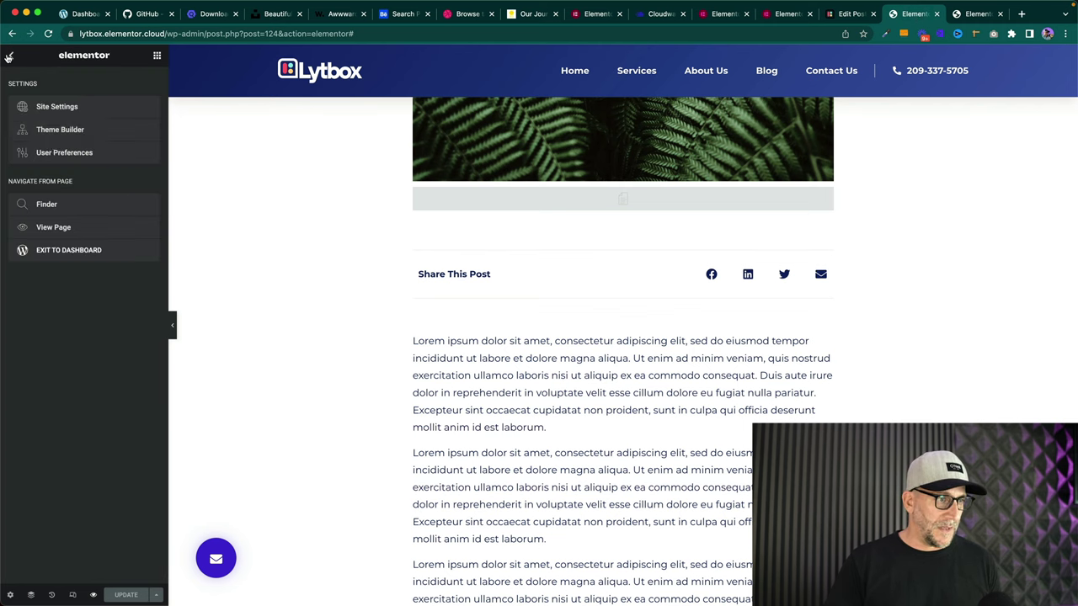
pyautogui.click(62, 250)
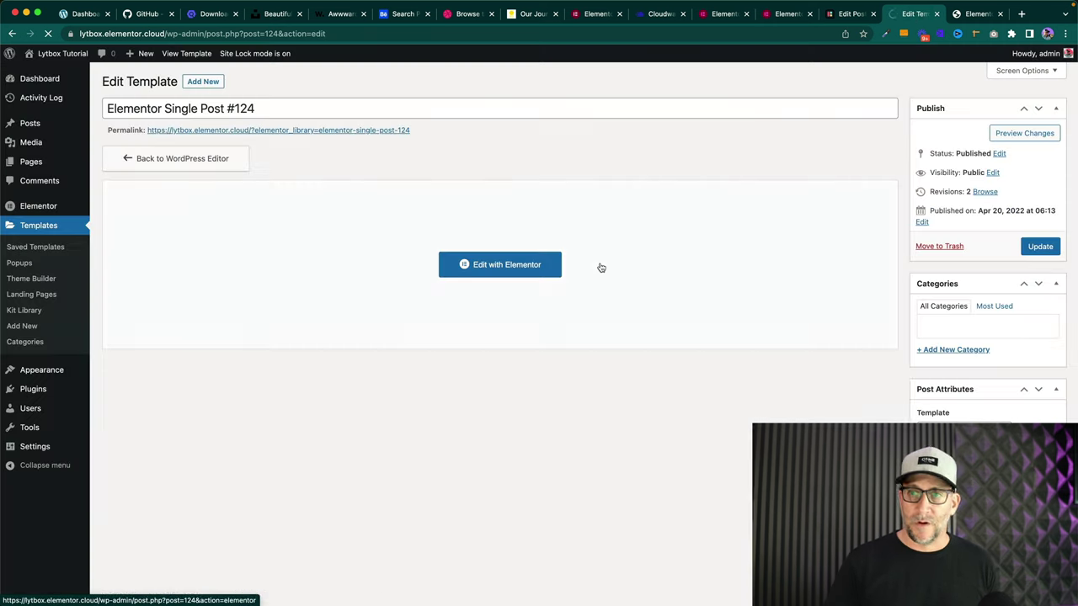
pyautogui.moveTo(35, 205)
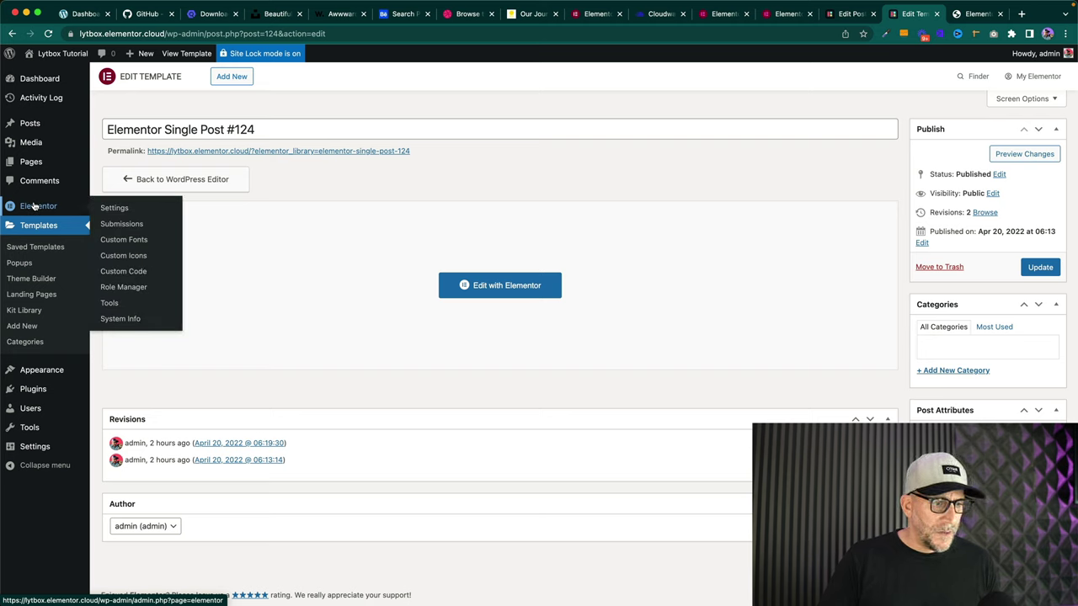
pyautogui.click(119, 223)
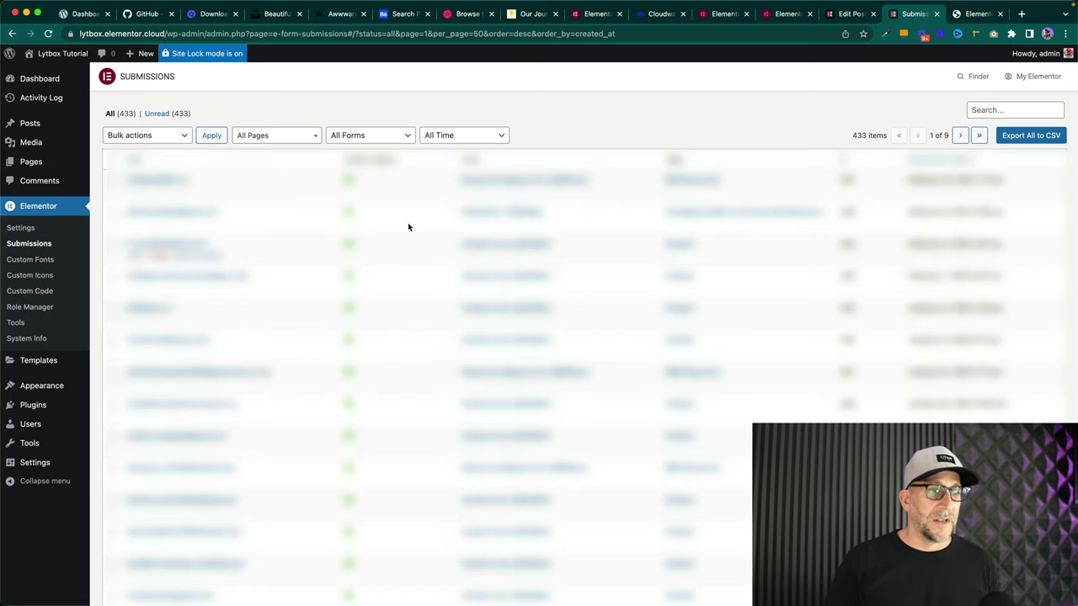
pyautogui.scroll(-5, 443, 440)
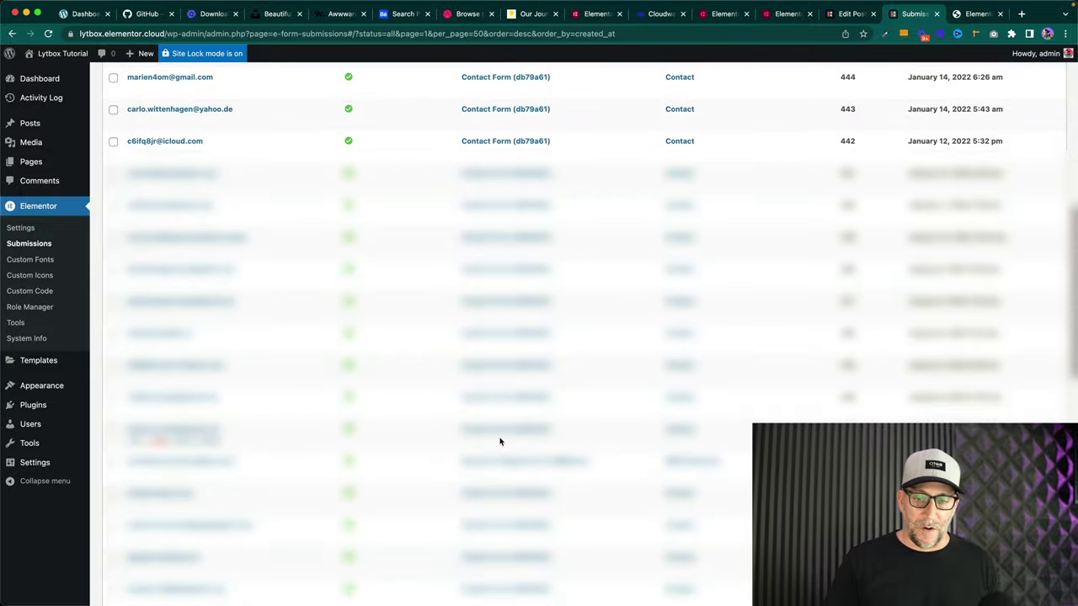
pyautogui.scroll(5, 499, 442)
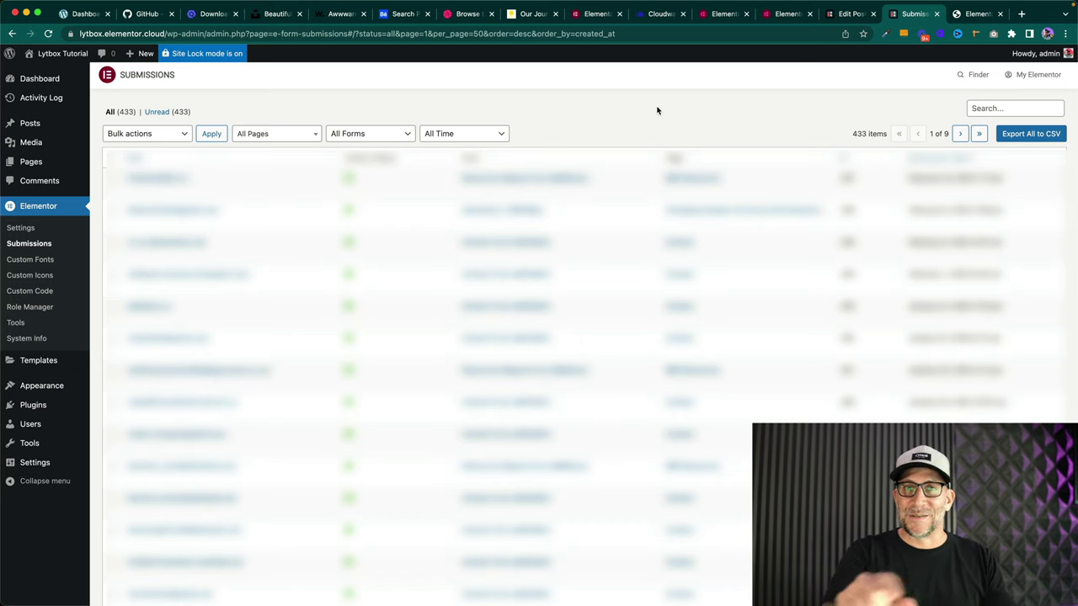
# - In the contact form's Email settings, add "This is a contact form submission from our website." above [all-fields] in the message
pyautogui.click(967, 14)
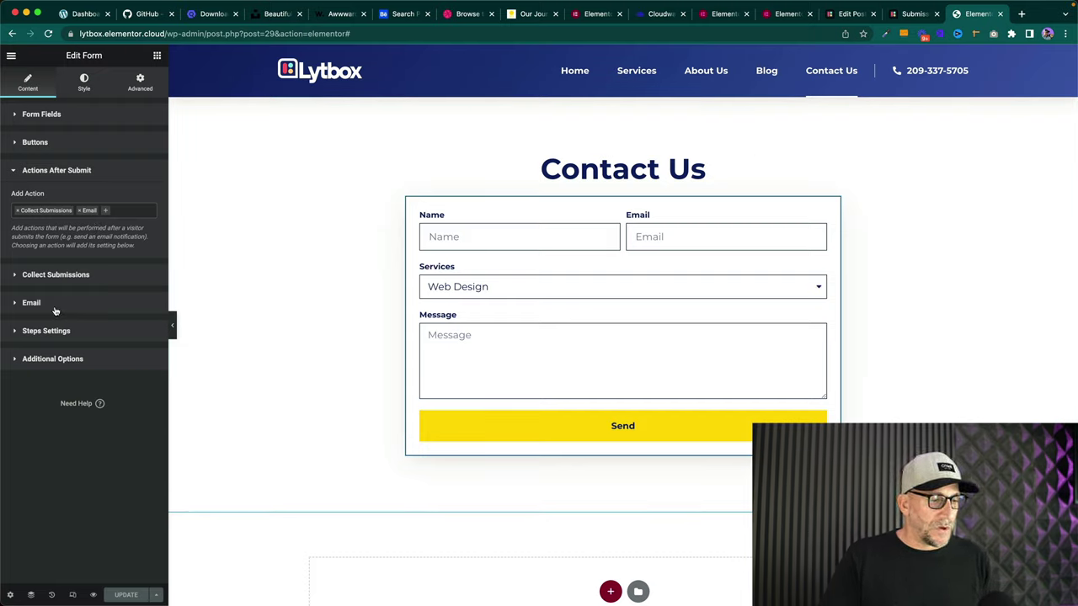
pyautogui.click(34, 303)
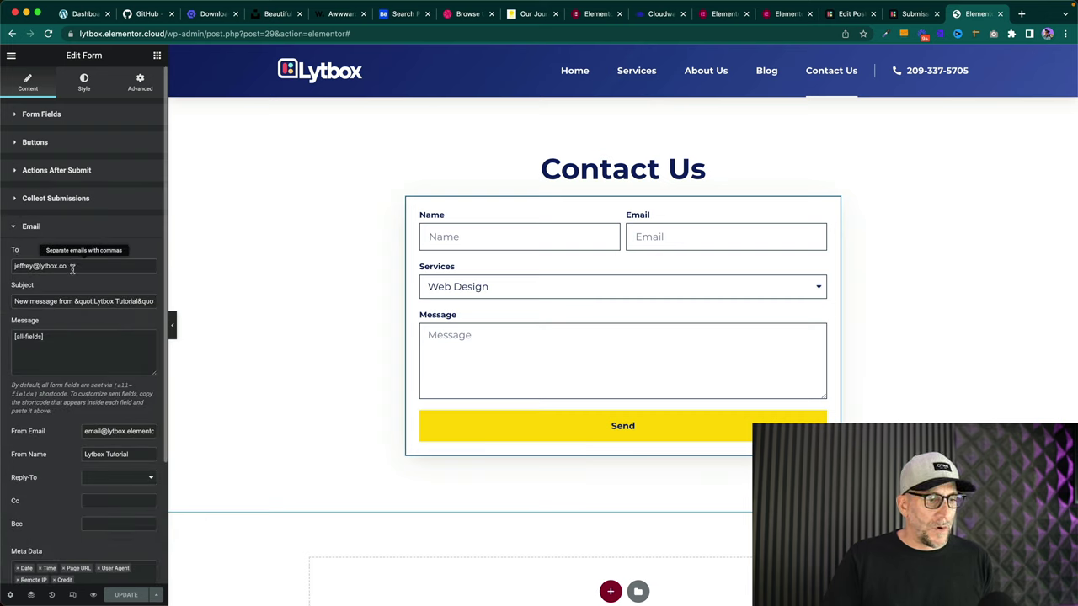
pyautogui.moveTo(69, 267); pyautogui.dragTo(13, 266)
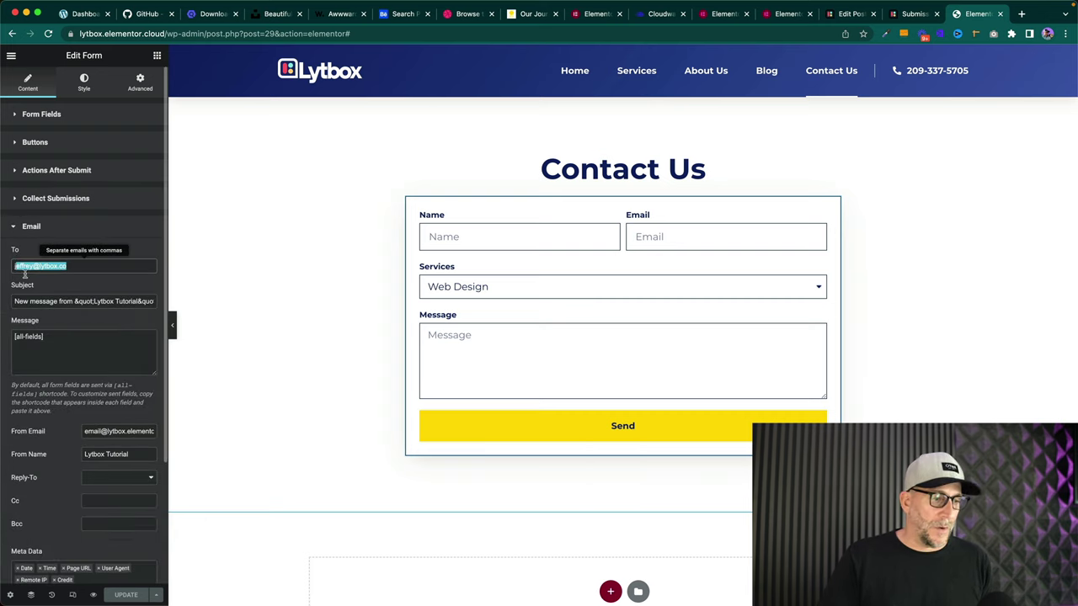
pyautogui.moveTo(15, 302); pyautogui.dragTo(145, 313)
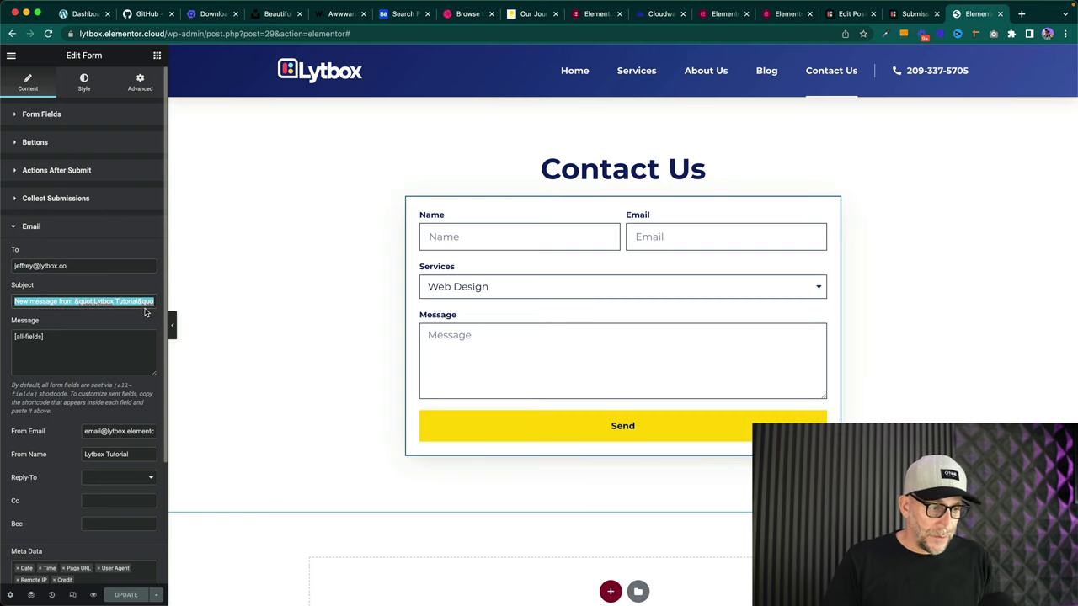
pyautogui.click(38, 334)
pyautogui.press('Return')
pyautogui.press('Up')
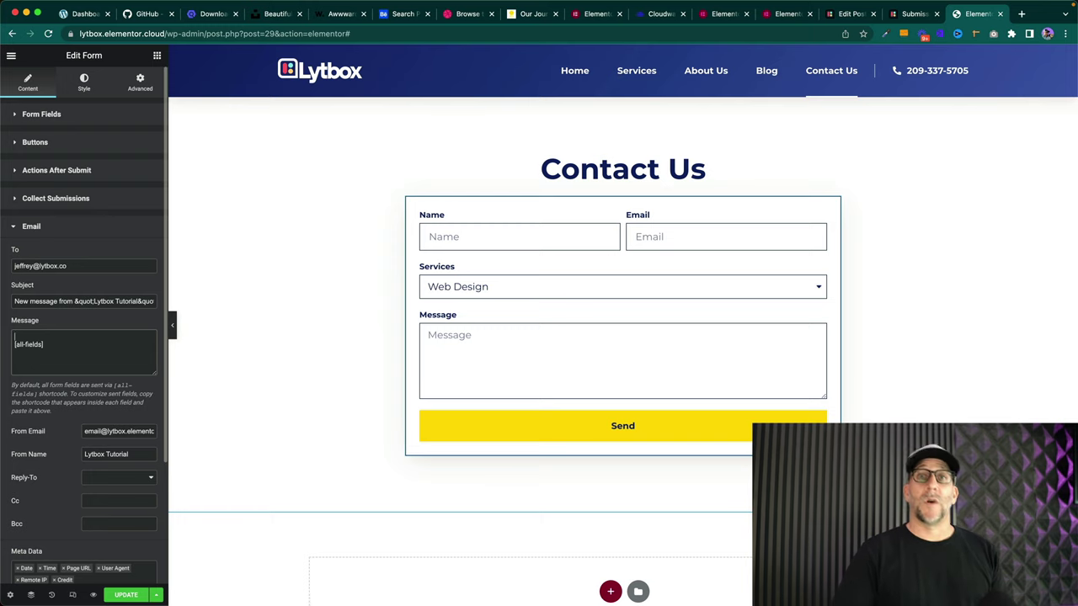
pyautogui.write('This is a contact form submission from')
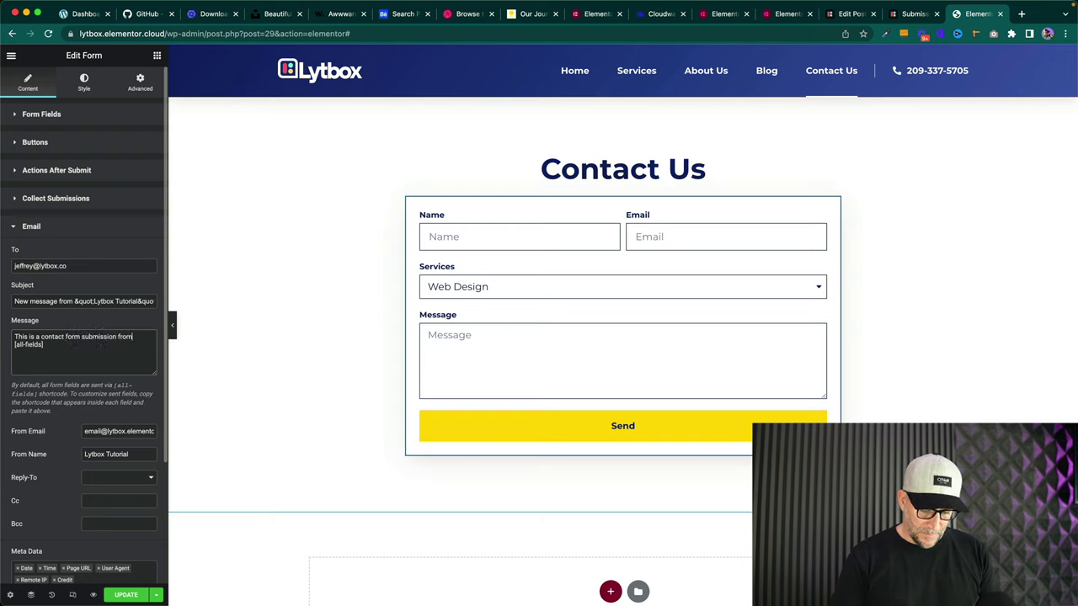
pyautogui.write('wes')
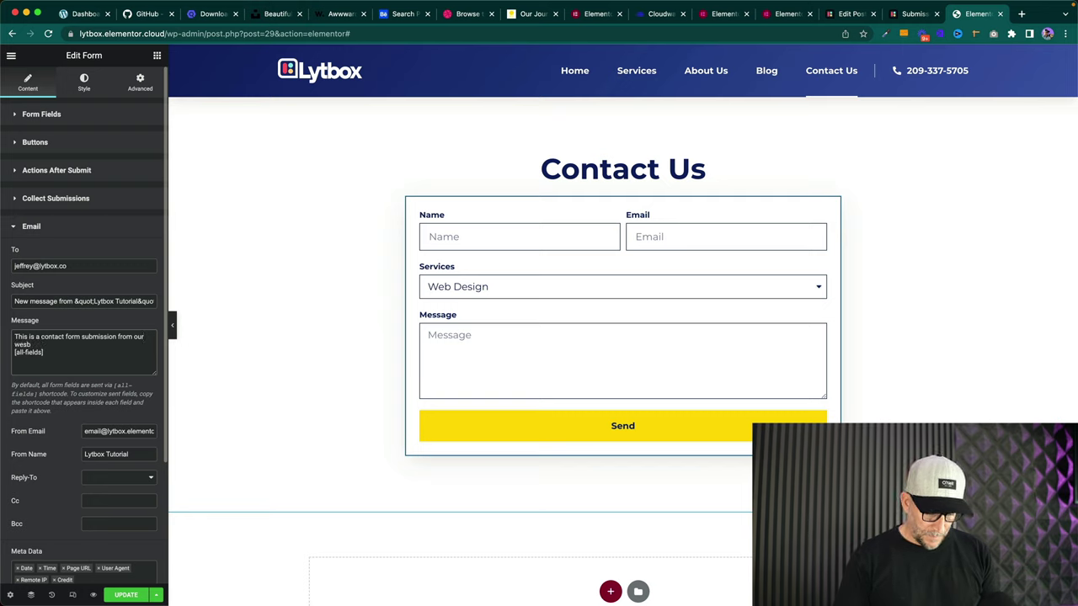
pyautogui.write('site.')
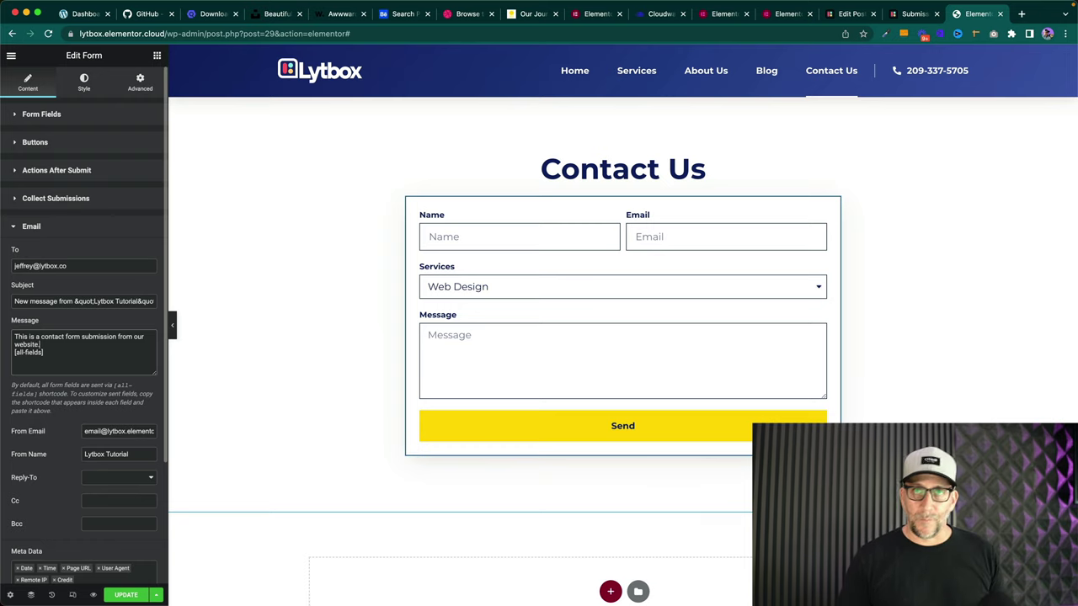
# - Copy the recipient's e-mail address from the To field into the form's From Email, replacing the default sender address
pyautogui.scroll(-4, 59, 303)
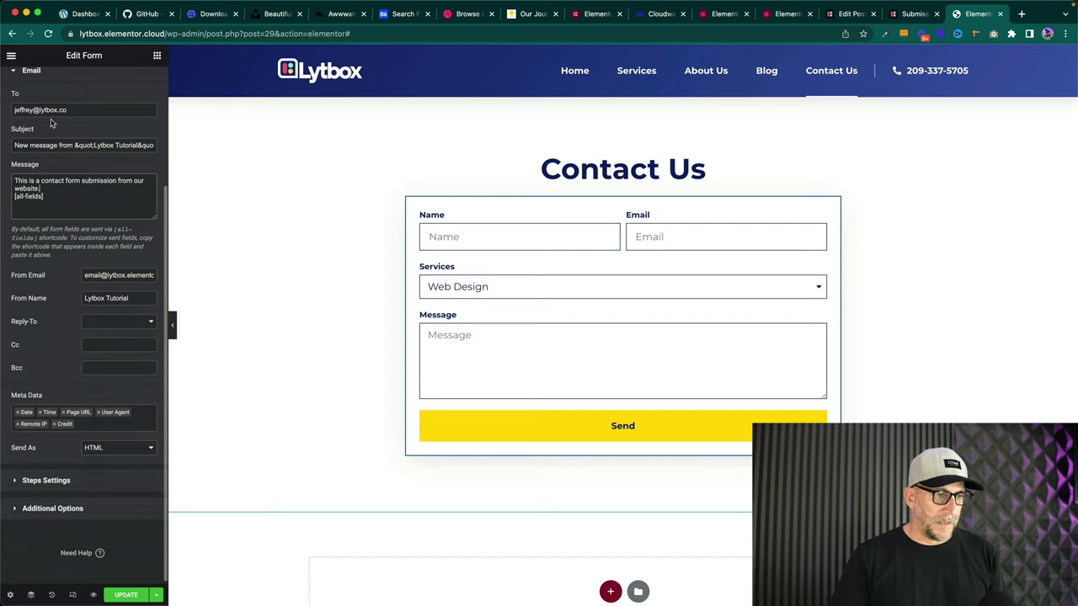
pyautogui.moveTo(67, 110); pyautogui.dragTo(12, 109)
pyautogui.press('super+c')
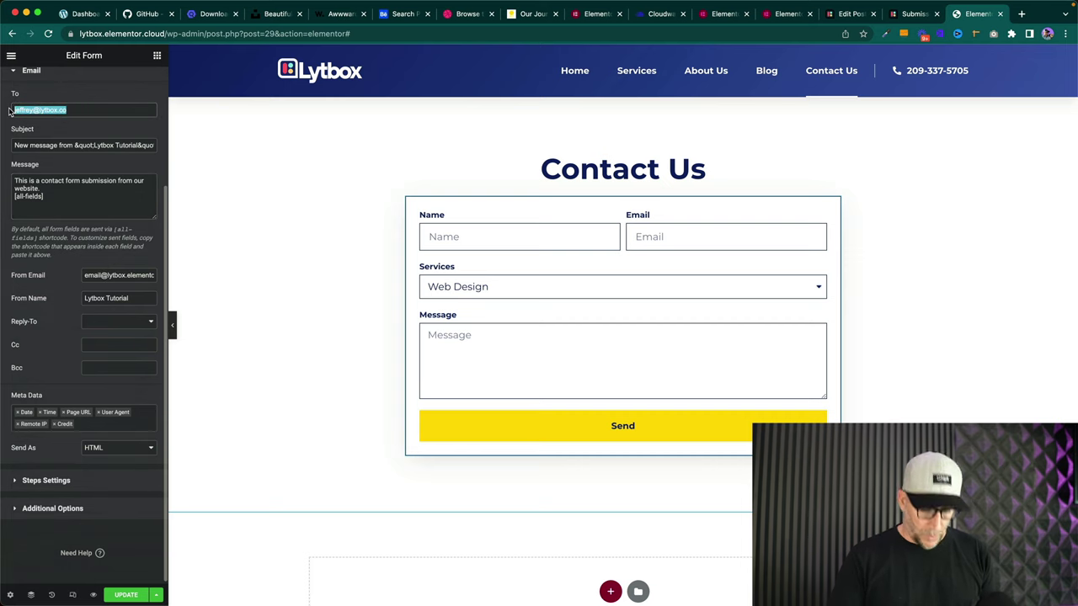
pyautogui.moveTo(84, 275); pyautogui.dragTo(150, 264)
pyautogui.press('super+v')
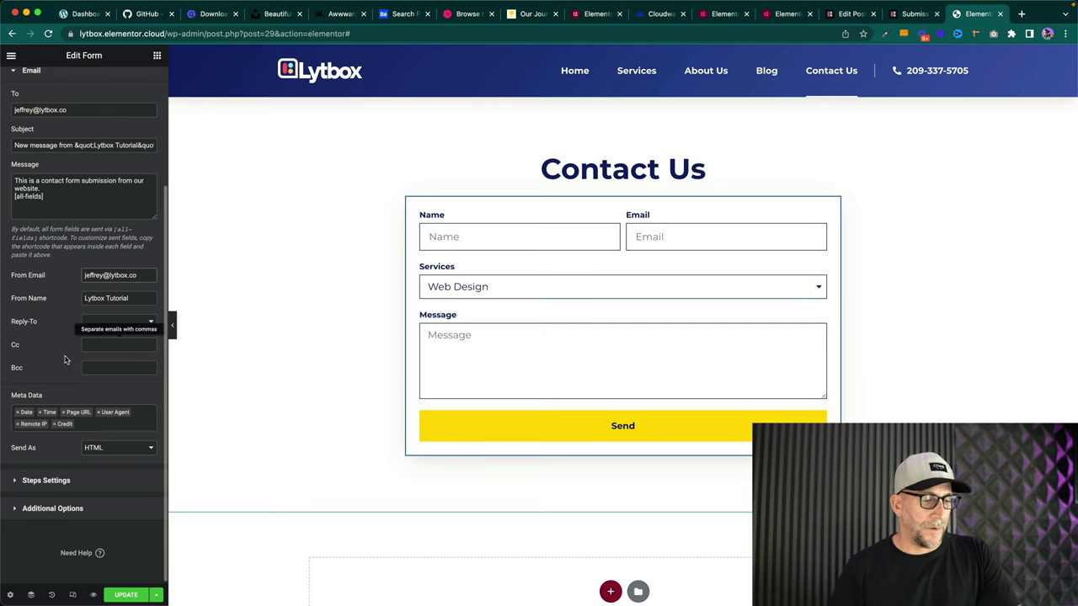
pyautogui.scroll(-1, 50, 340)
pyautogui.scroll(2, 48, 340)
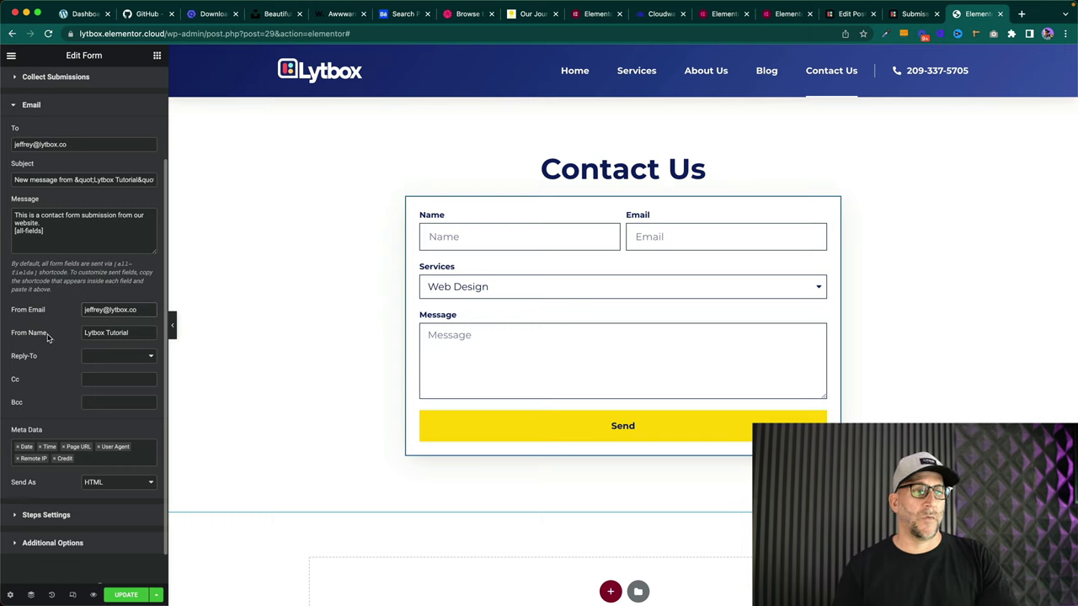
# - Name the form "Contact Page Form", update the page and preview it
pyautogui.scroll(3, 55, 263)
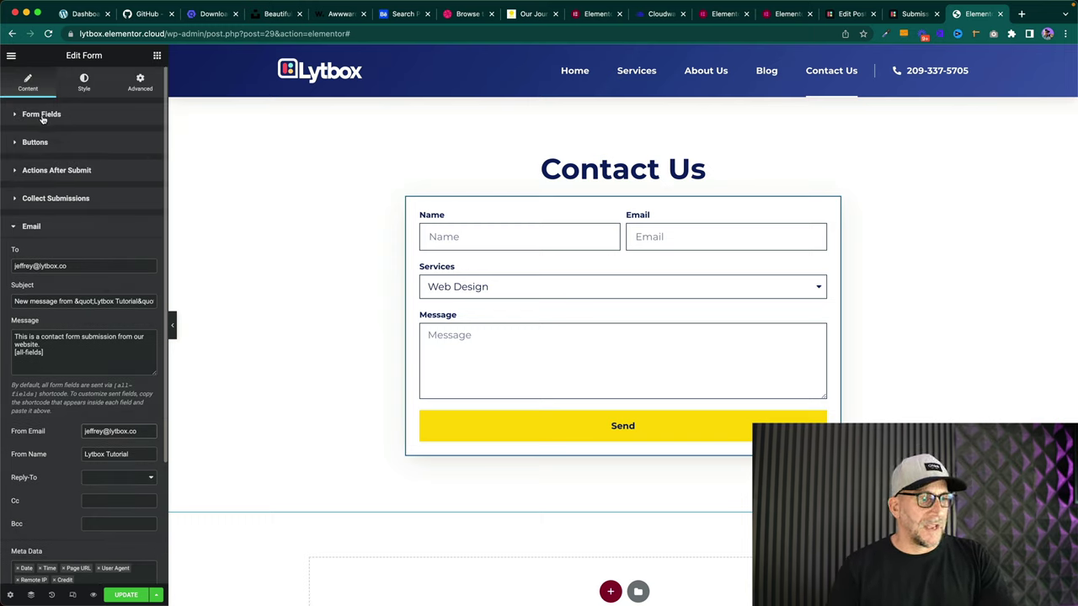
pyautogui.click(44, 116)
pyautogui.moveTo(120, 141); pyautogui.dragTo(54, 139)
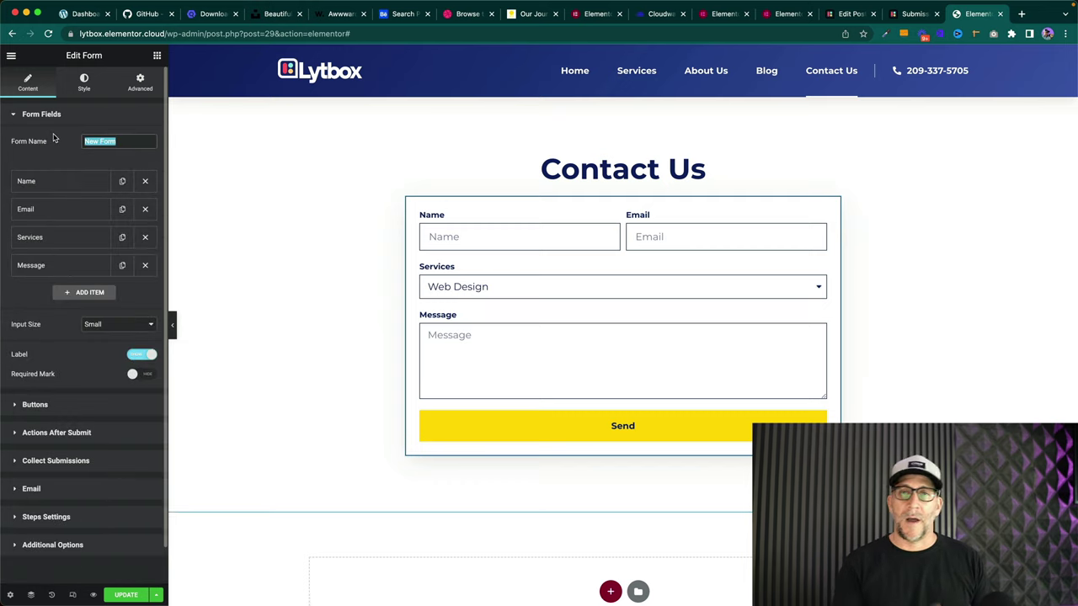
pyautogui.write('Contact')
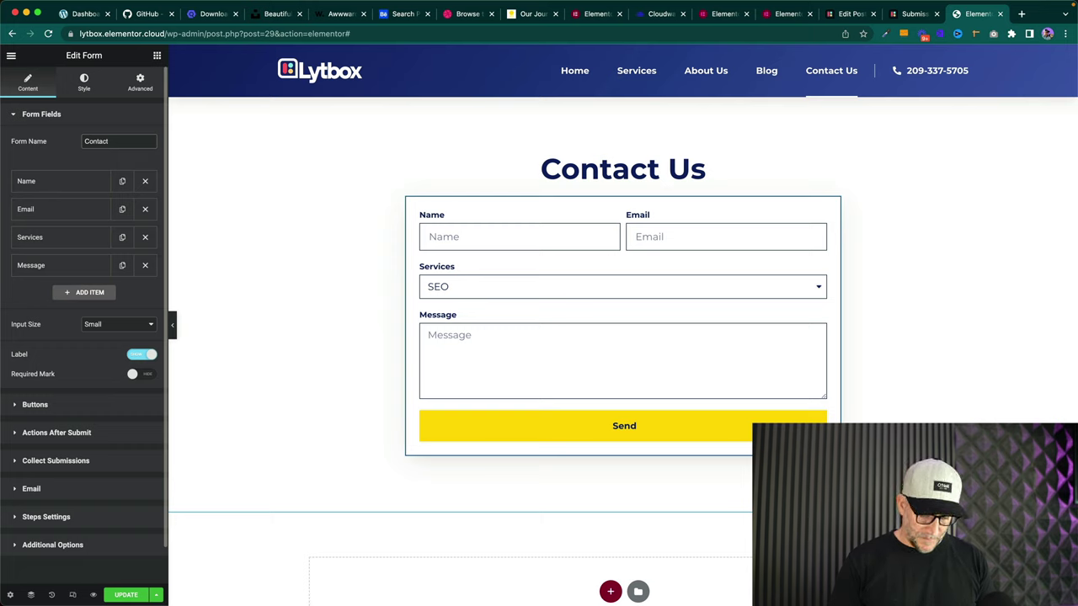
pyautogui.write('Page F')
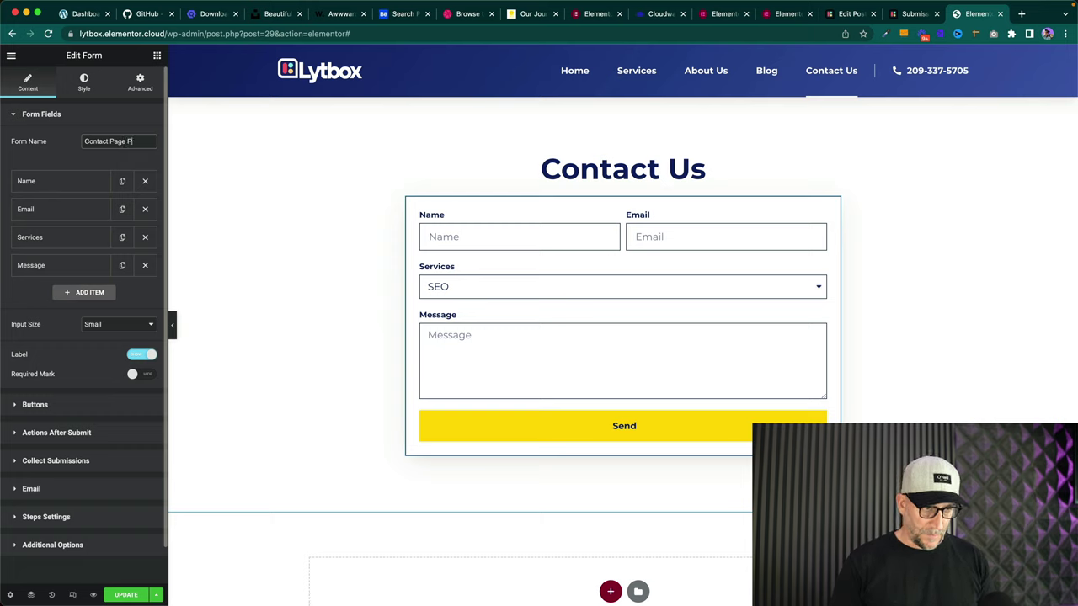
pyautogui.write('orm')
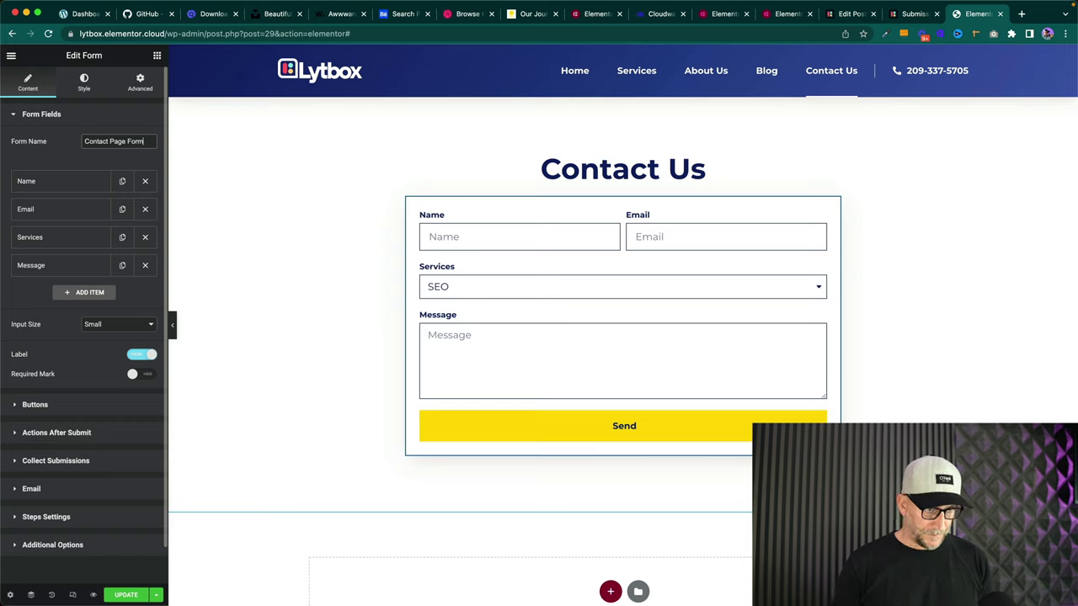
pyautogui.click(129, 598)
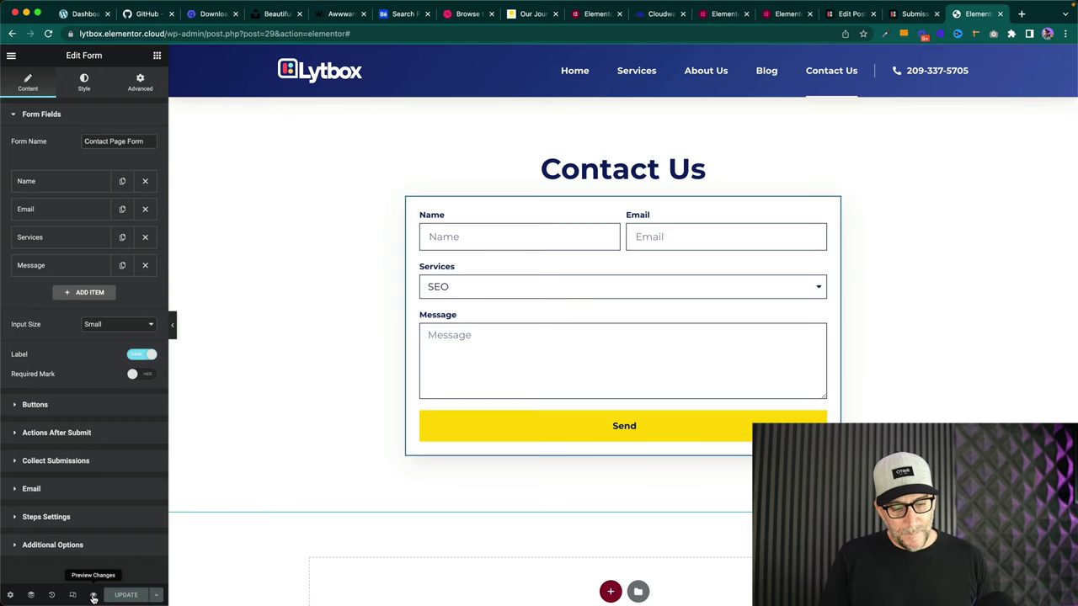
pyautogui.click(93, 596)
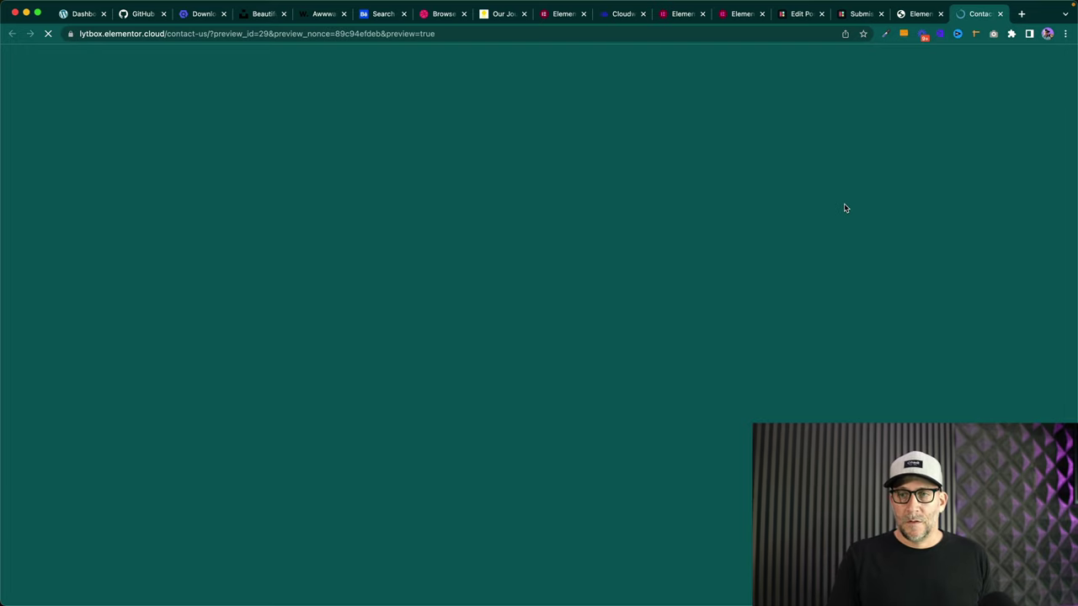
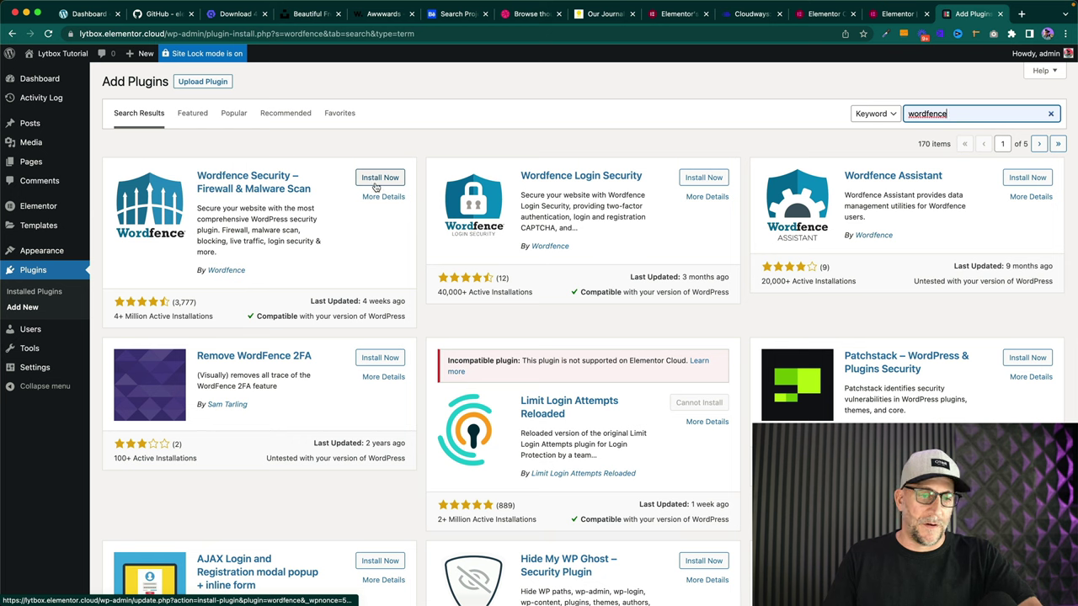
# - Install and activate the Wordfence Security – Firewall & Malware Scan plugin and open its dashboard
pyautogui.click(377, 178)
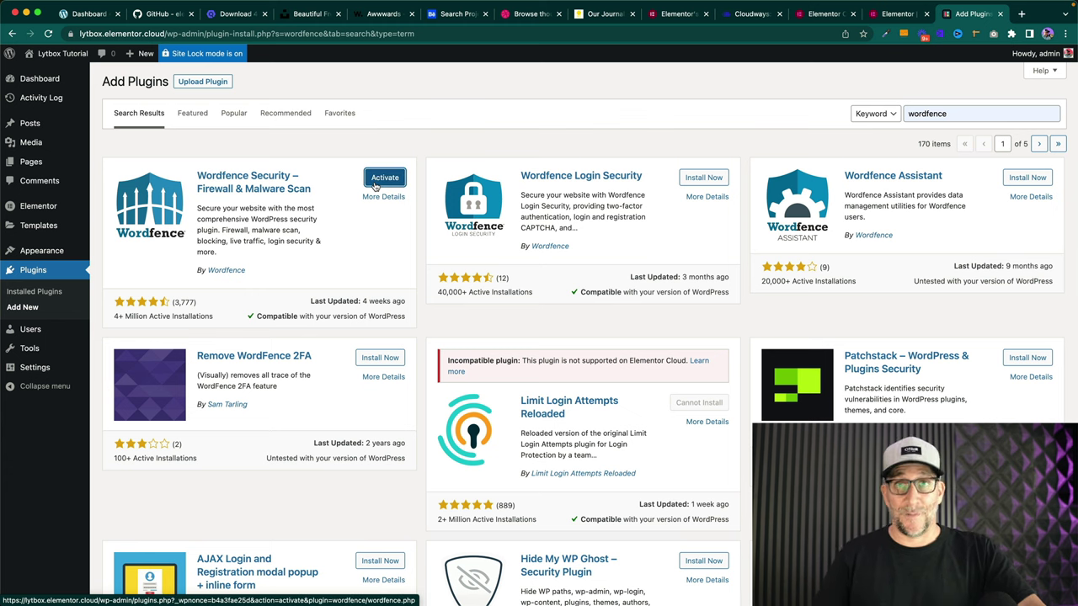
pyautogui.click(376, 183)
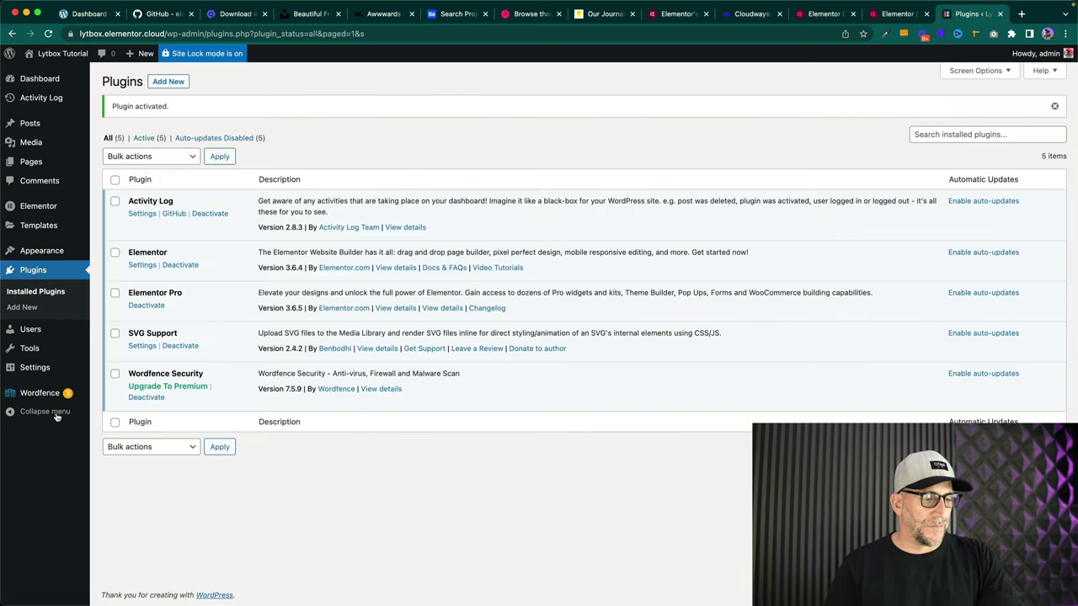
pyautogui.moveTo(46, 397)
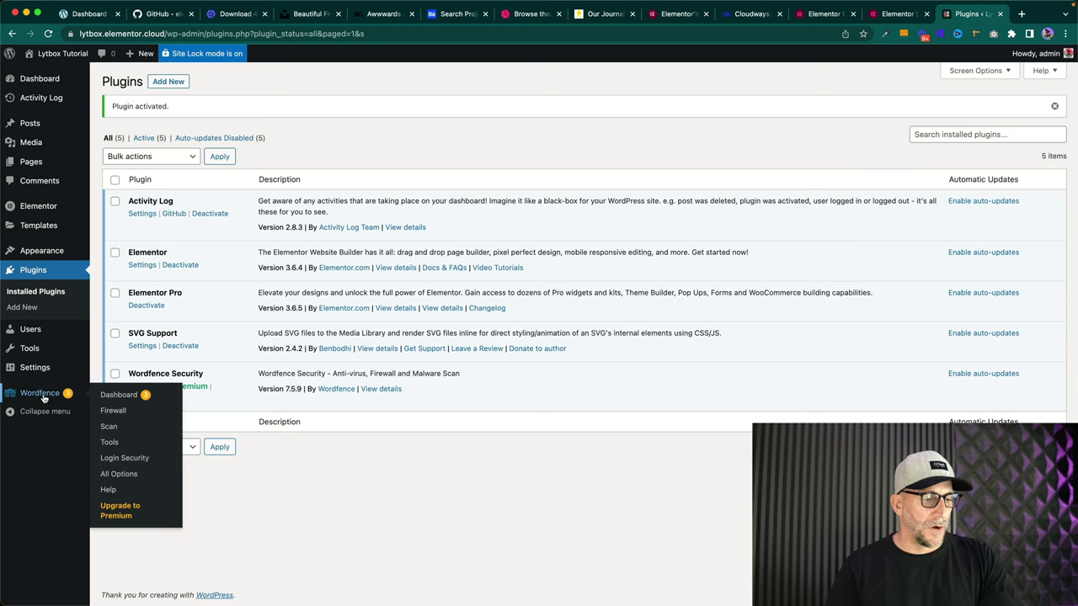
pyautogui.click(105, 396)
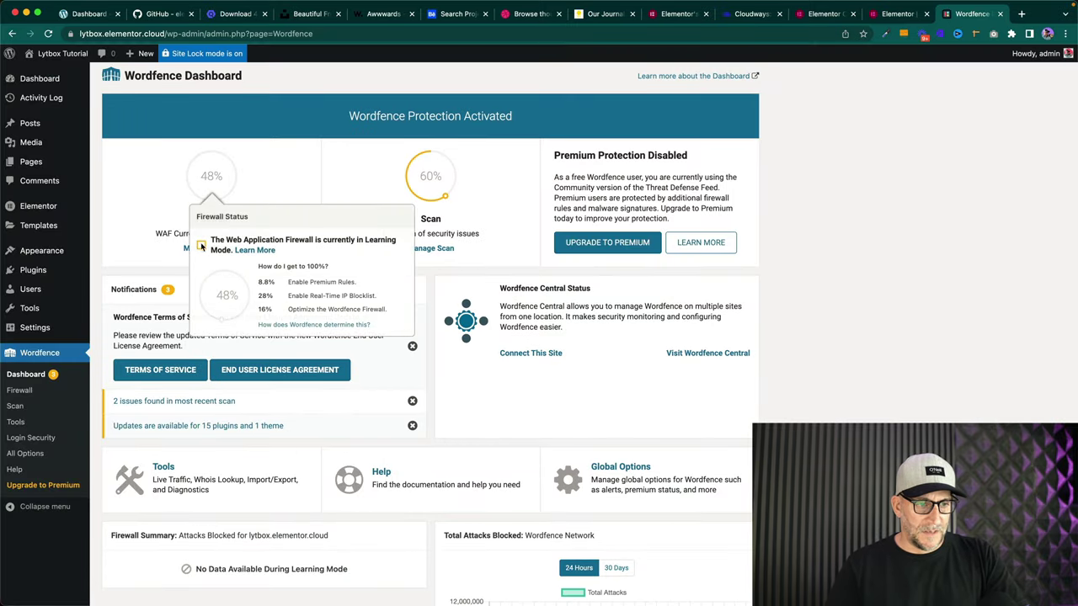
# - Open Wordfence's firewall options and run the firewall optimization with the Include option and the recommended NGINX server configuration
pyautogui.click(198, 249)
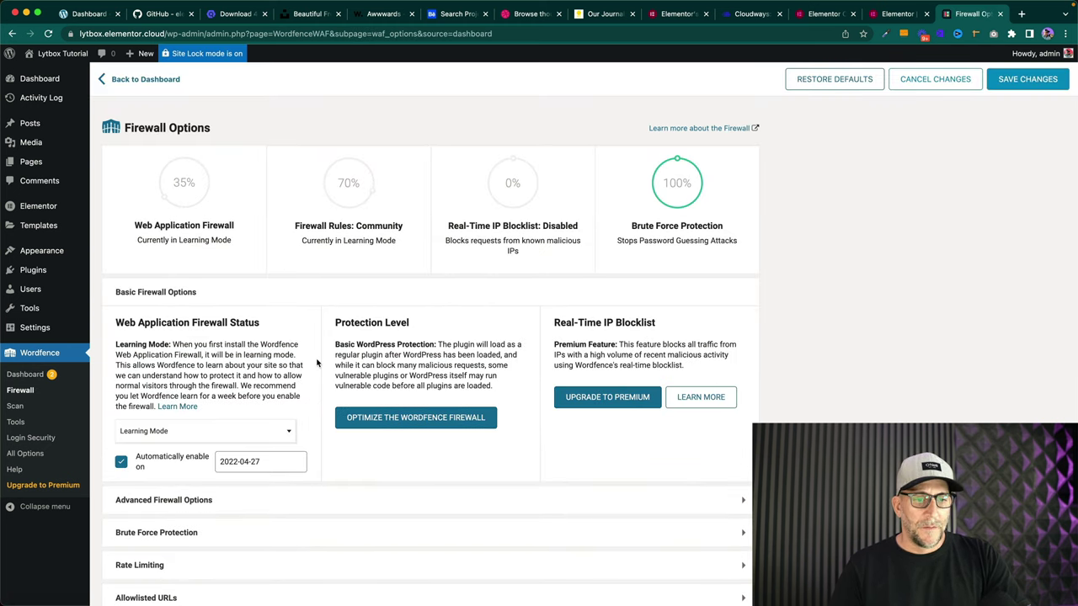
pyautogui.scroll(-1, 316, 362)
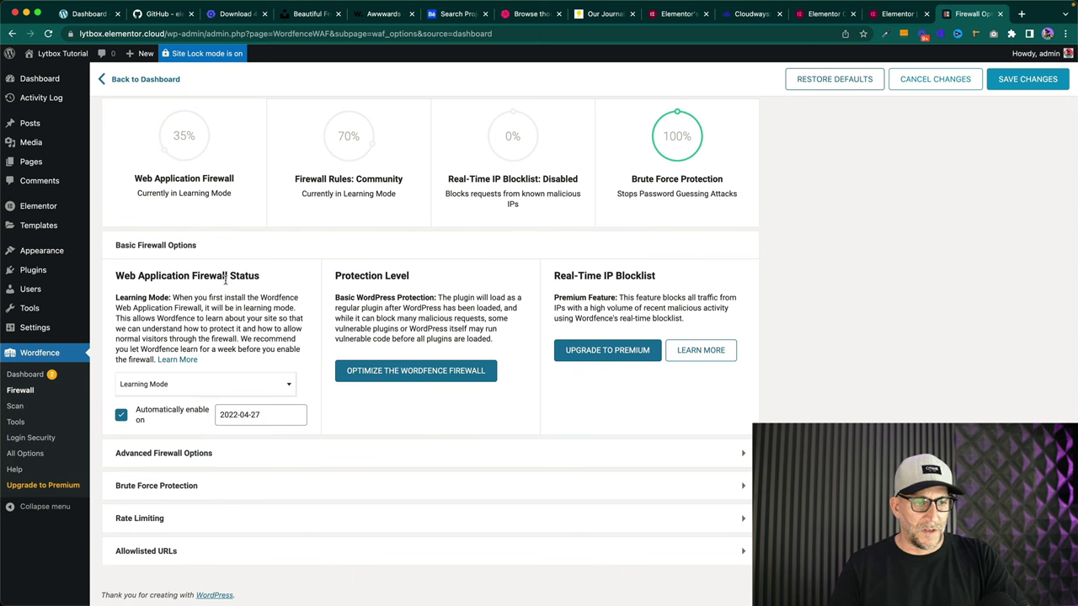
pyautogui.scroll(1, 225, 281)
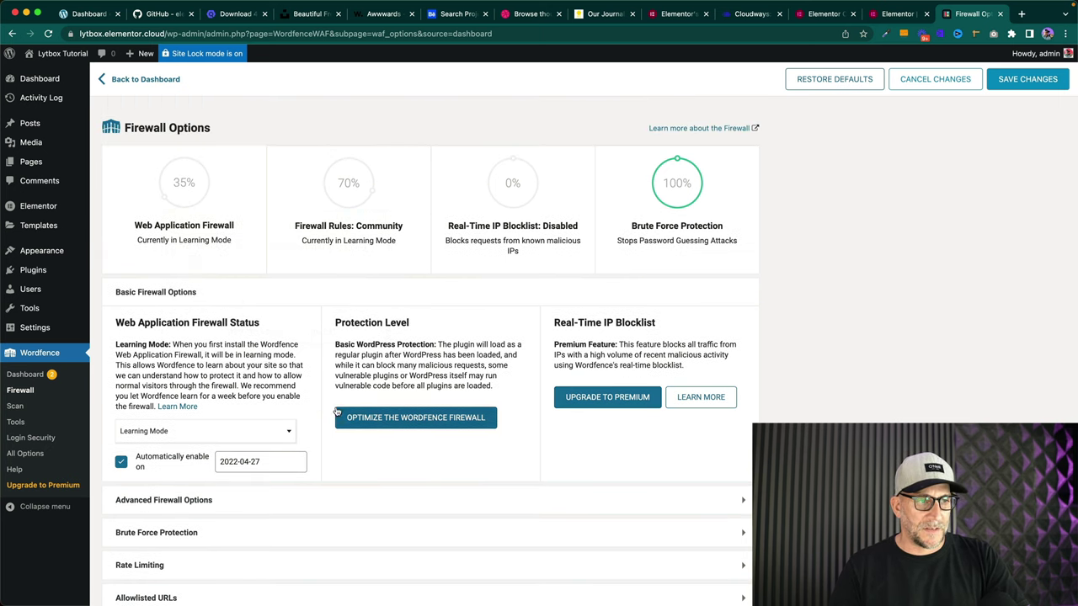
pyautogui.click(407, 428)
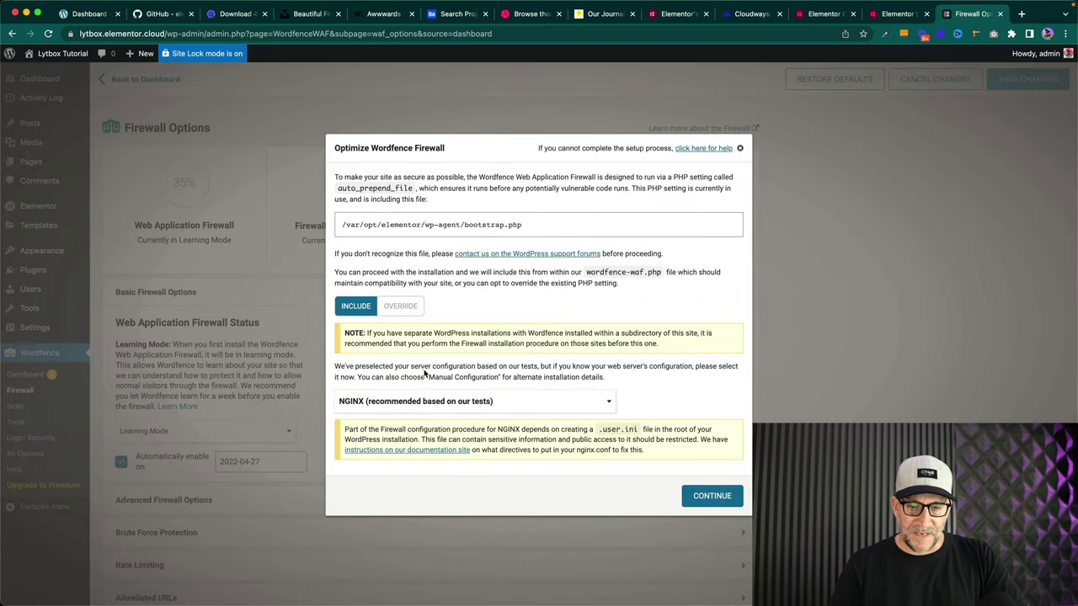
pyautogui.scroll(-1, 425, 373)
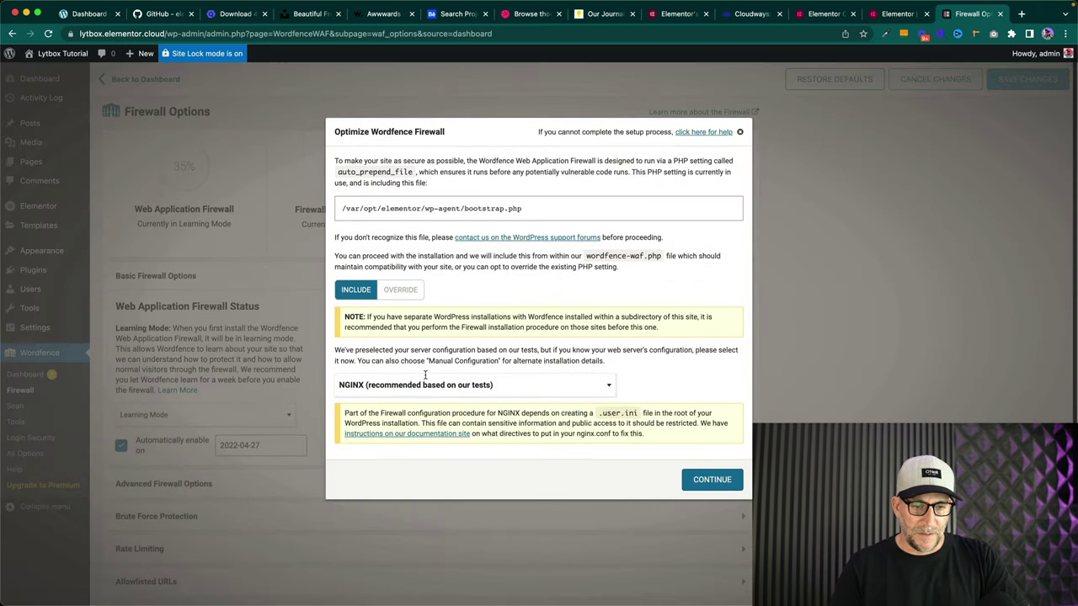
pyautogui.click(701, 478)
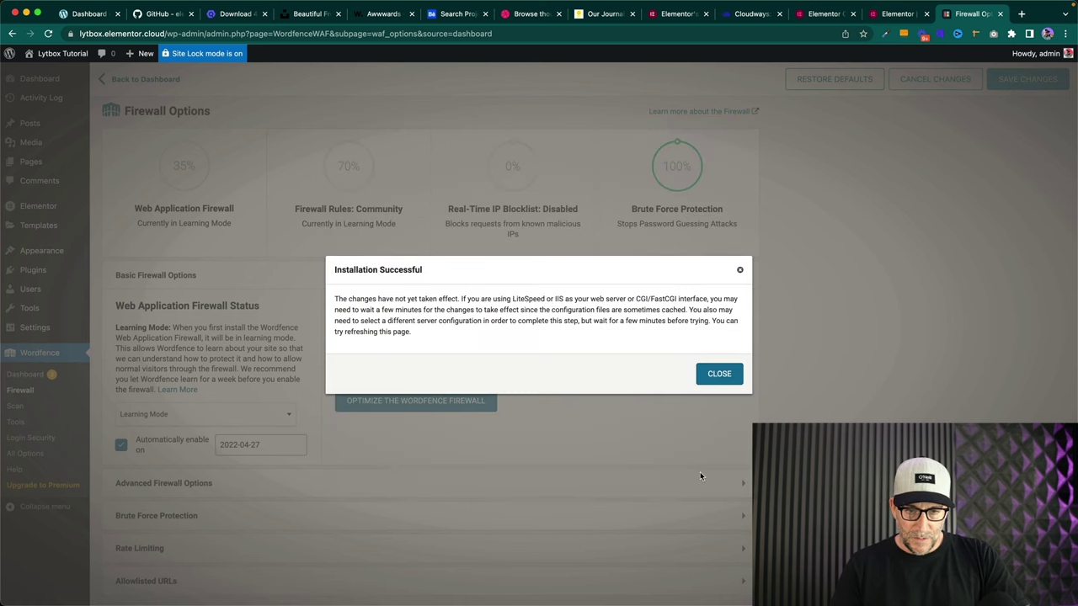
pyautogui.click(706, 373)
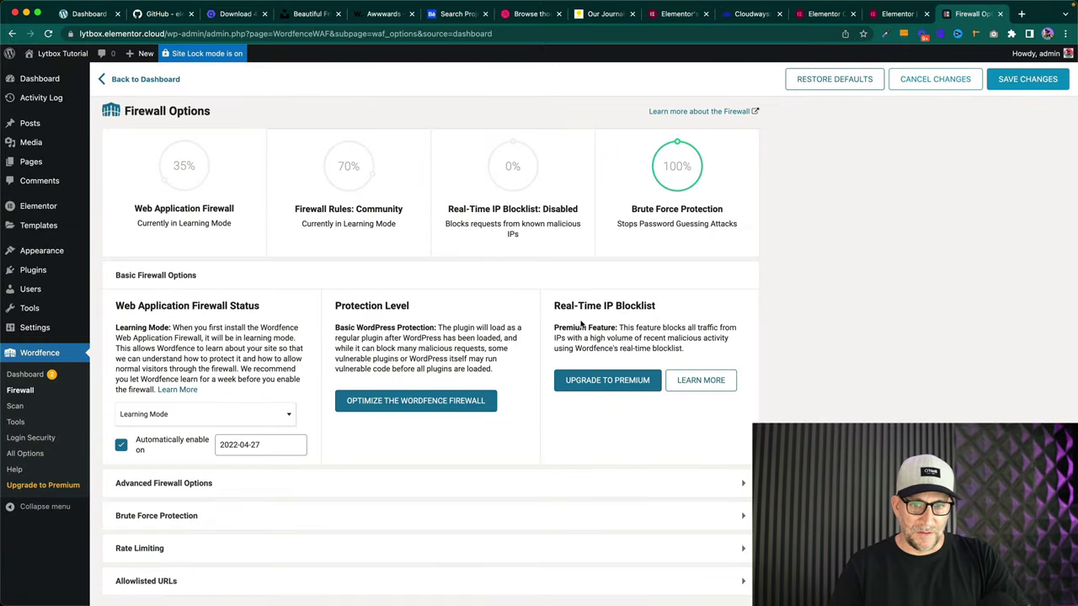
# - Download the .user.ini backup and rerun the Wordfence firewall optimization with Include and the NGINX configuration to enable extended protection
pyautogui.scroll(-1, 495, 358)
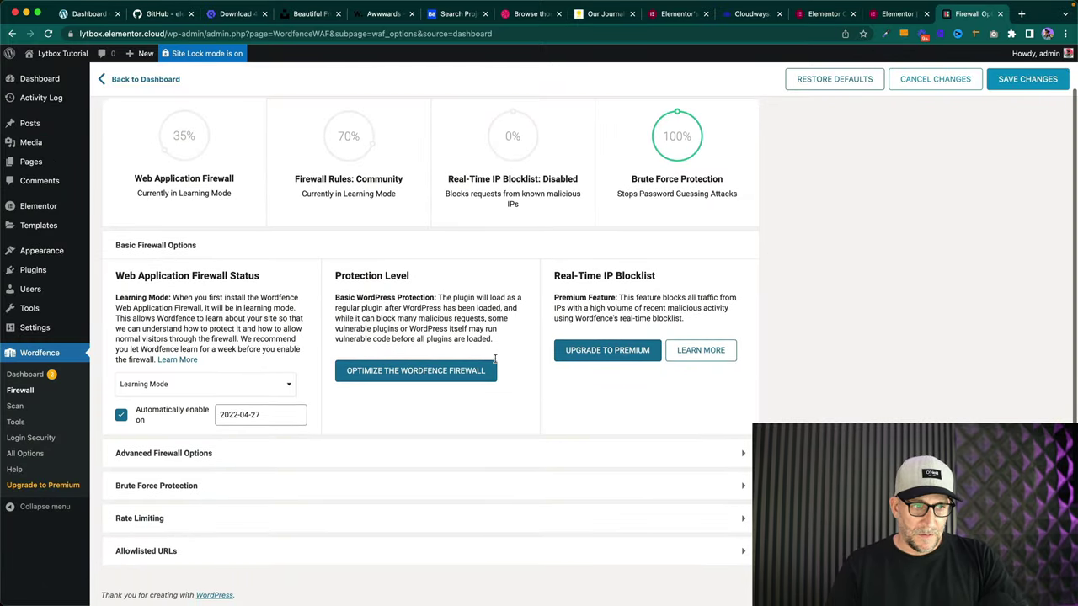
pyautogui.scroll(1, 495, 358)
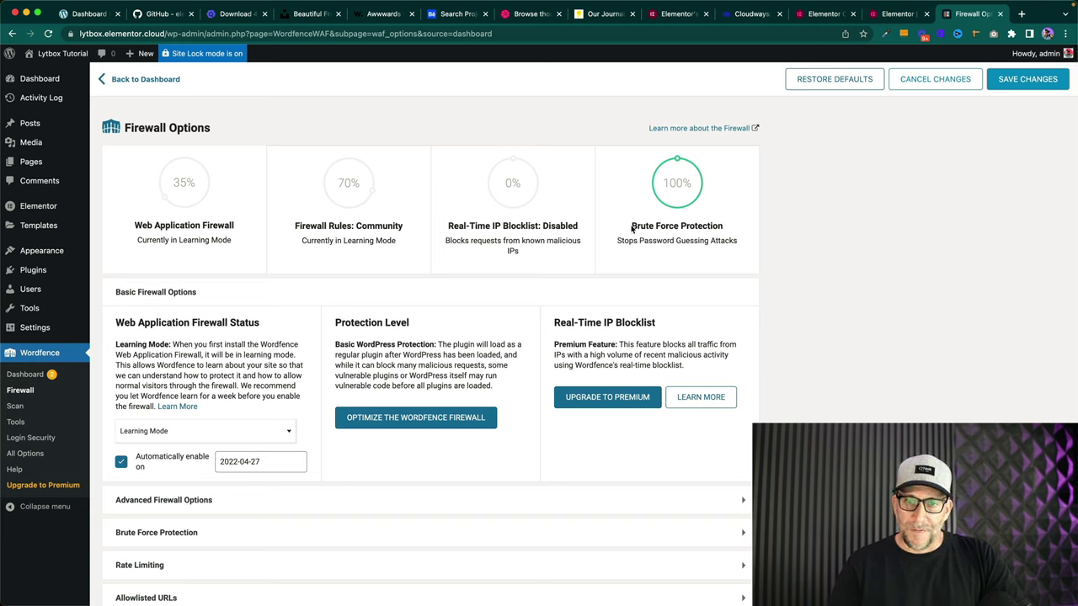
pyautogui.moveTo(631, 226); pyautogui.dragTo(728, 225)
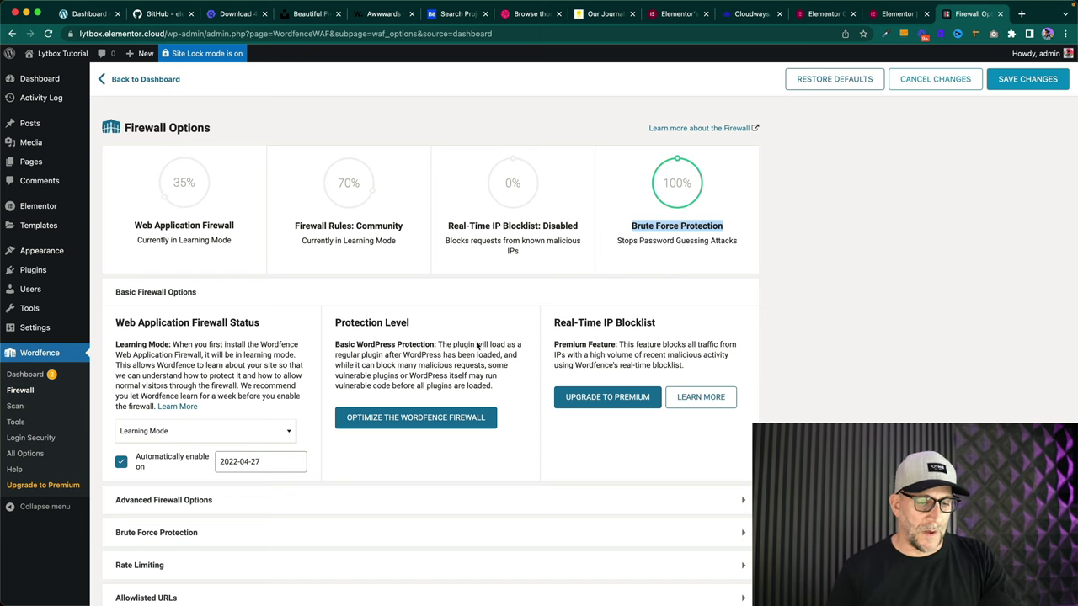
pyautogui.scroll(-2, 438, 362)
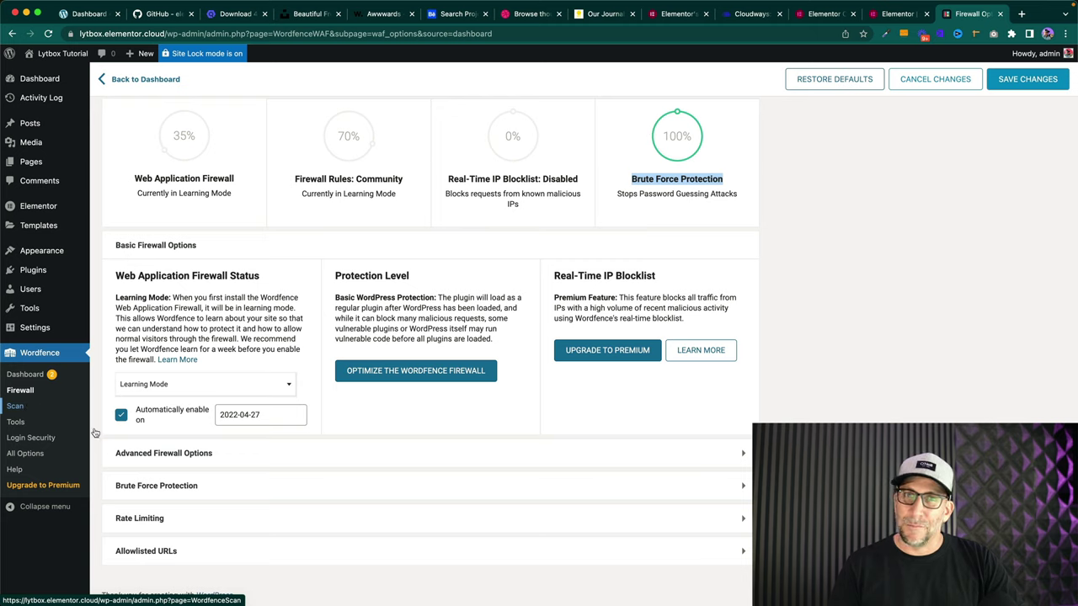
pyautogui.click(430, 370)
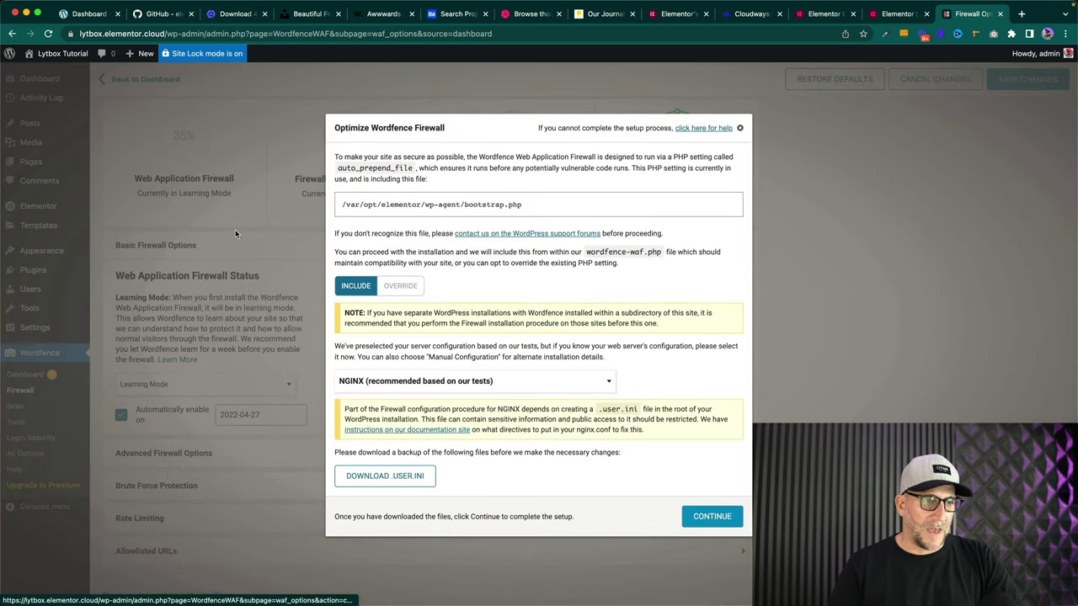
pyautogui.click(384, 484)
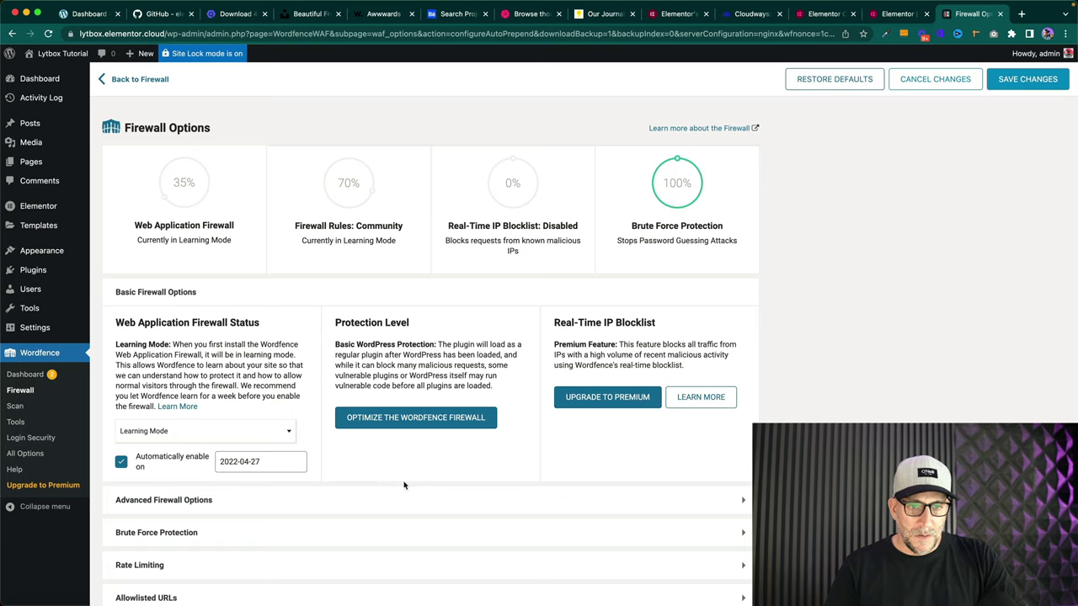
pyautogui.click(481, 417)
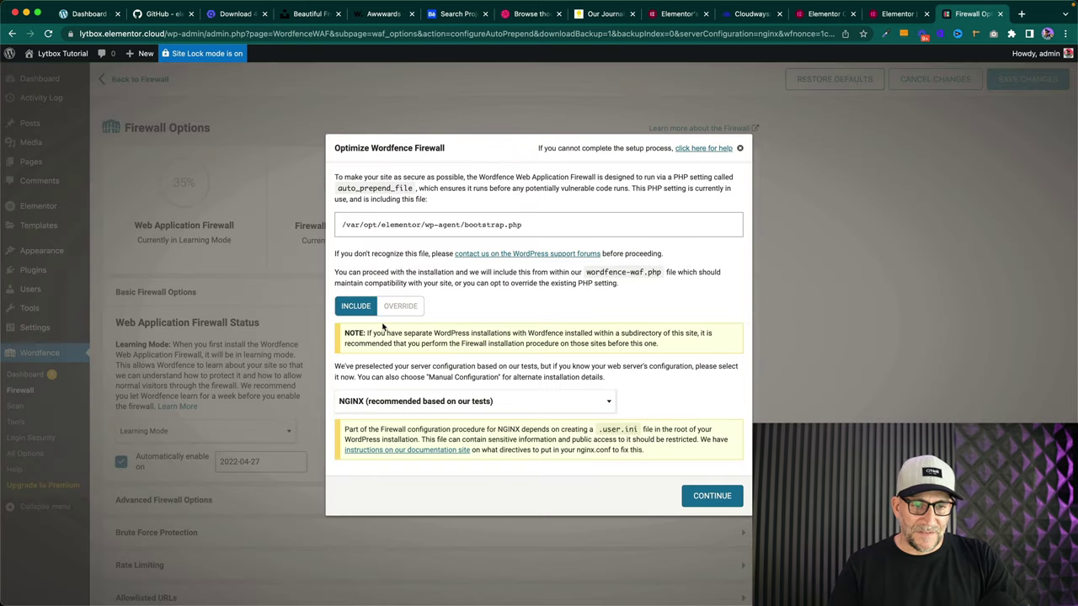
pyautogui.click(710, 497)
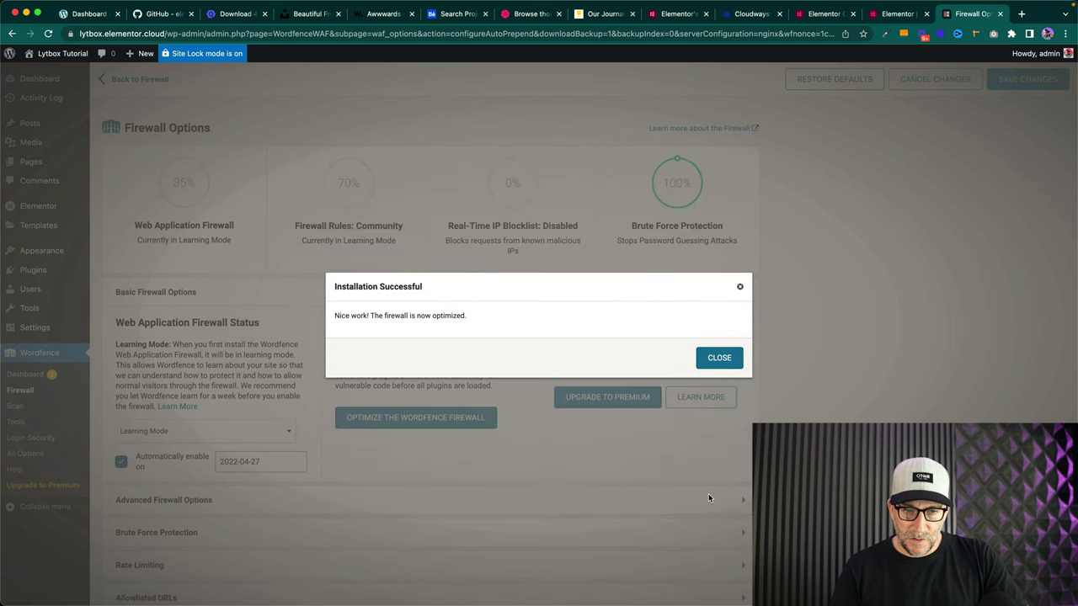
pyautogui.click(716, 357)
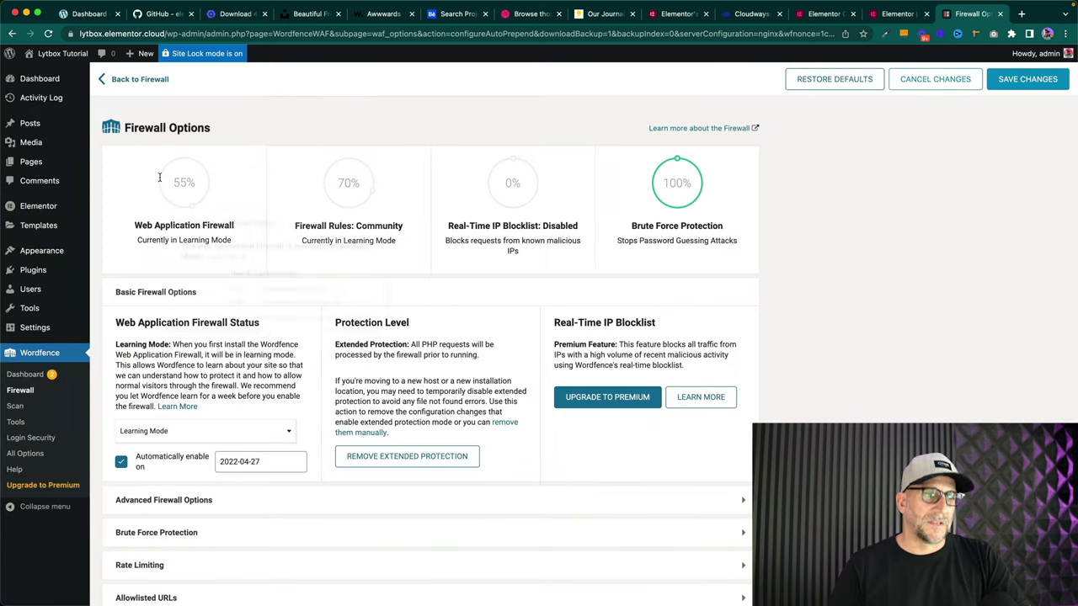
pyautogui.moveTo(176, 181)
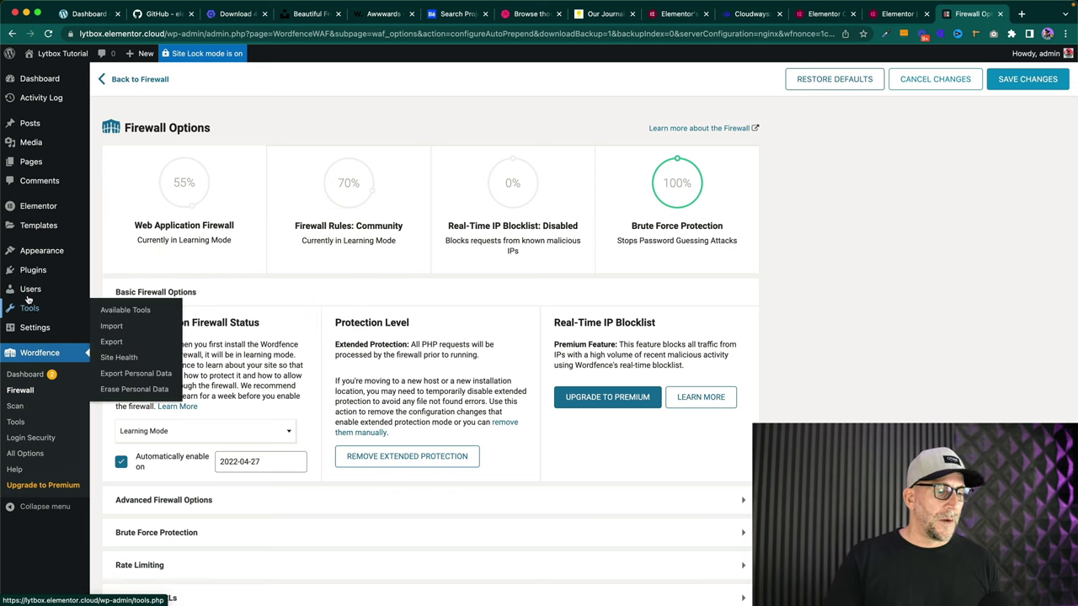
# - Search the plugin directory for "hide login", then install and activate the WPS Hide Login plugin
pyautogui.click(53, 275)
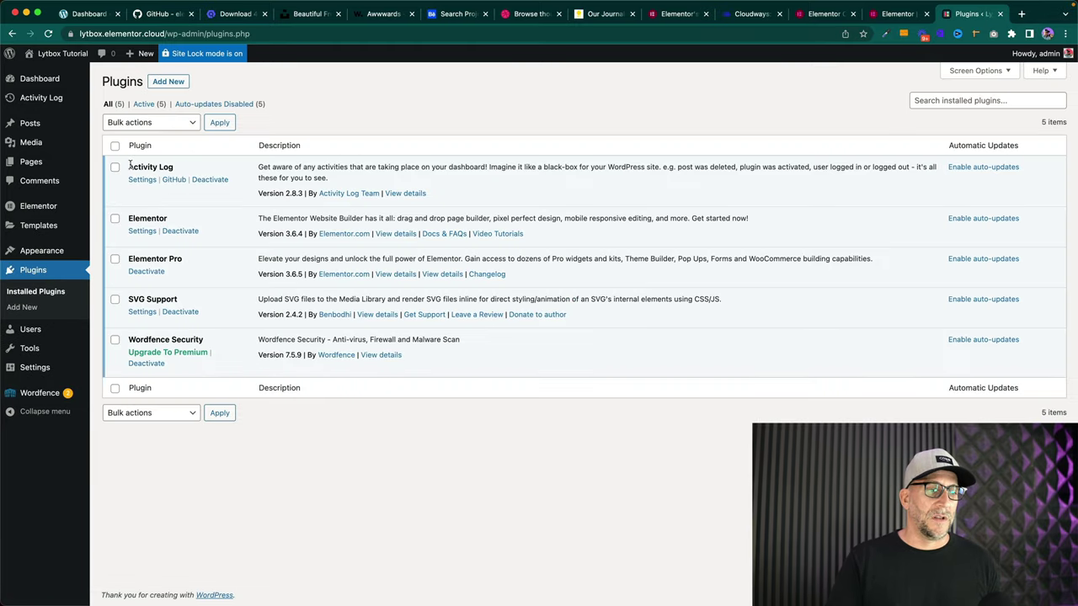
pyautogui.moveTo(128, 165); pyautogui.dragTo(177, 170)
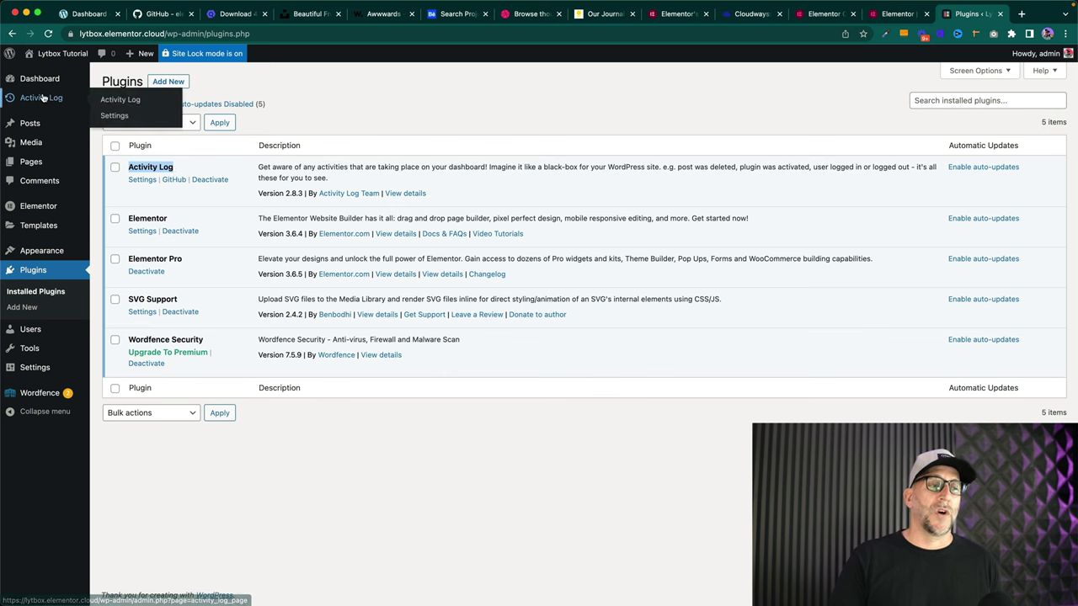
pyautogui.click(171, 81)
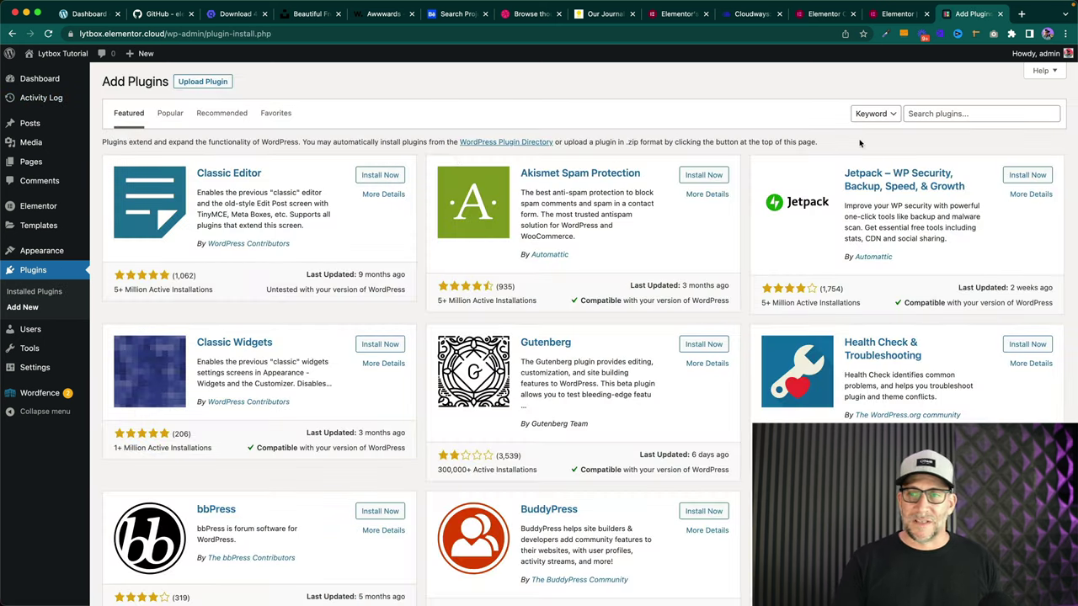
pyautogui.click(933, 108)
pyautogui.write('hide')
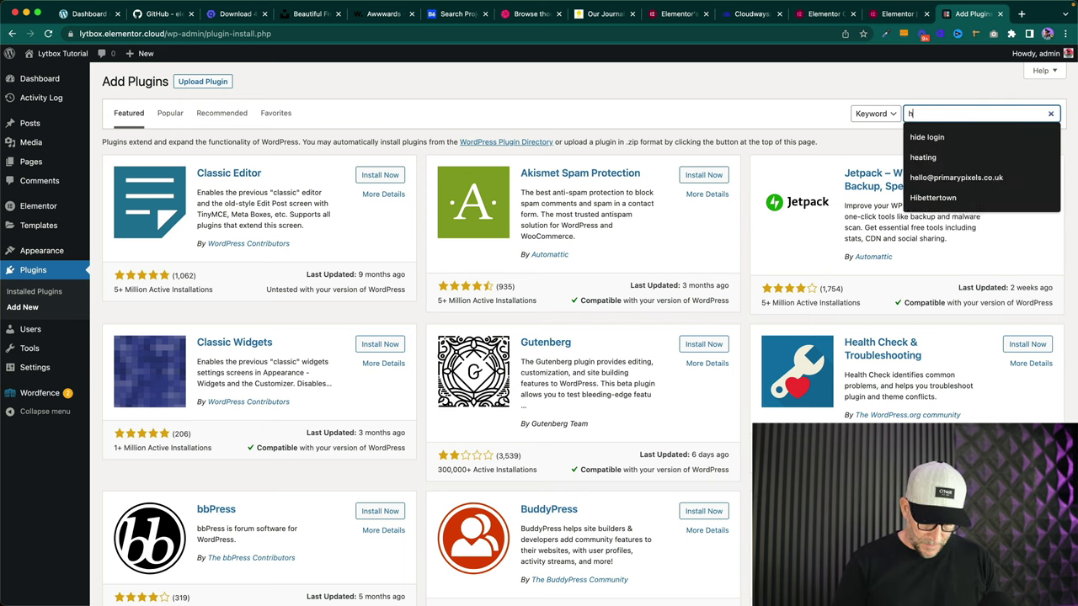
pyautogui.write(' login')
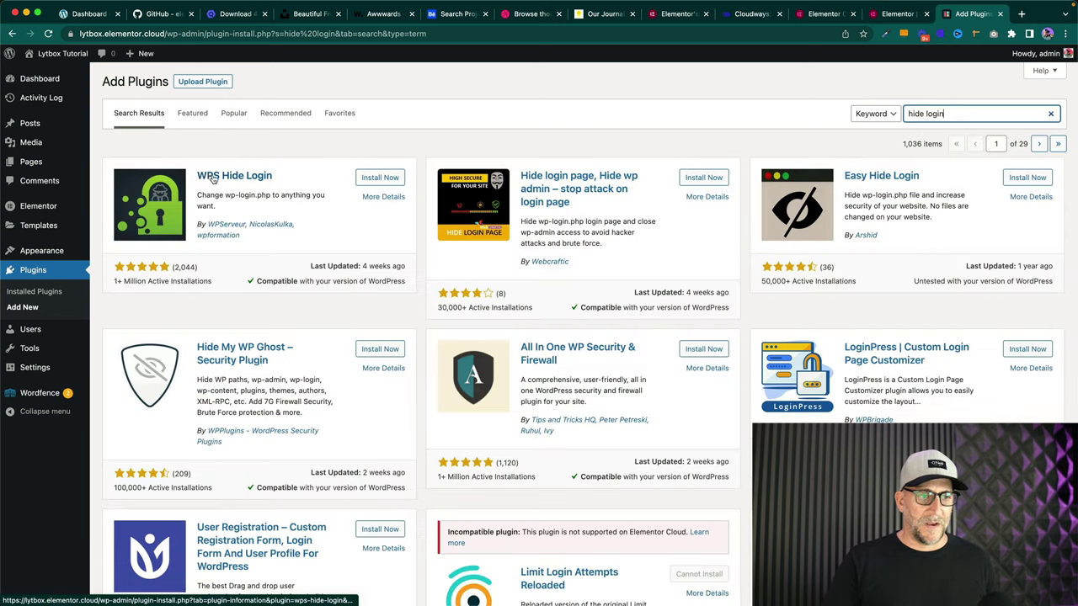
pyautogui.click(370, 179)
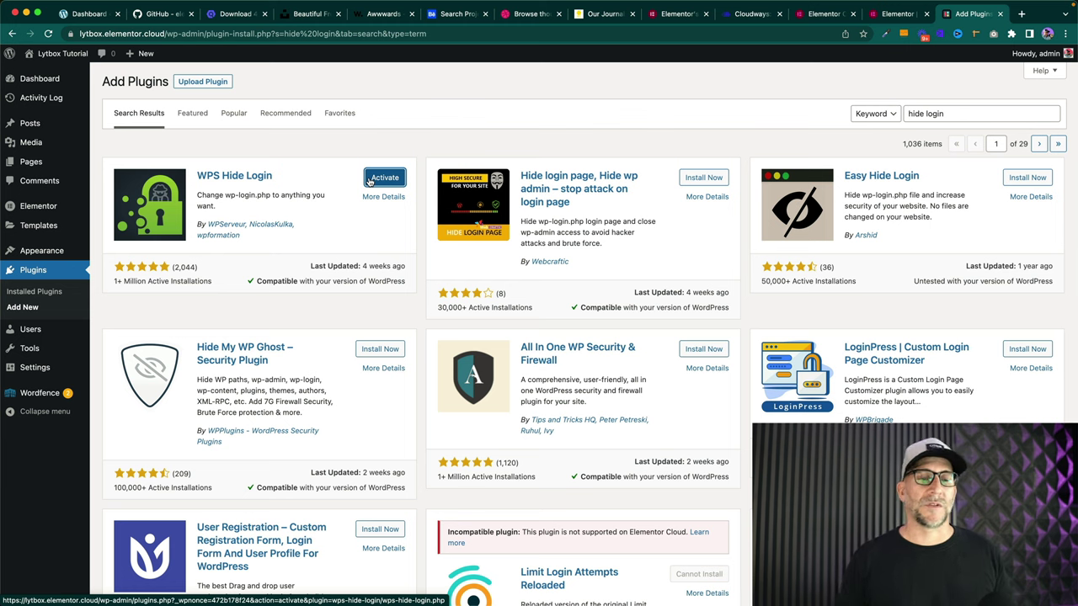
pyautogui.click(396, 181)
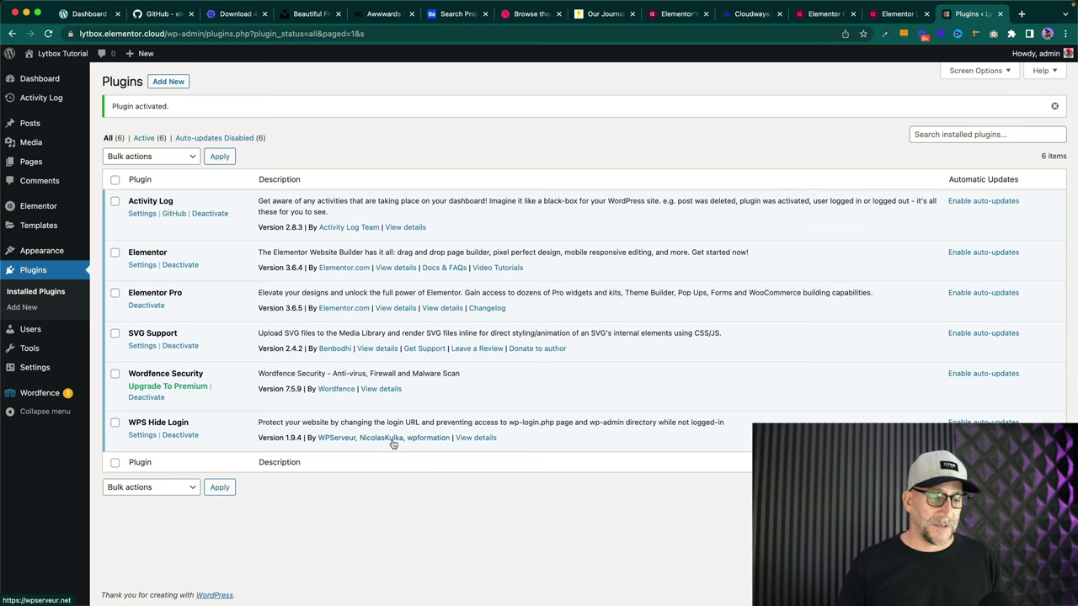
# - In the WPS Hide Login settings, set the site's login URL to "jedionly" and save the changes
pyautogui.click(135, 436)
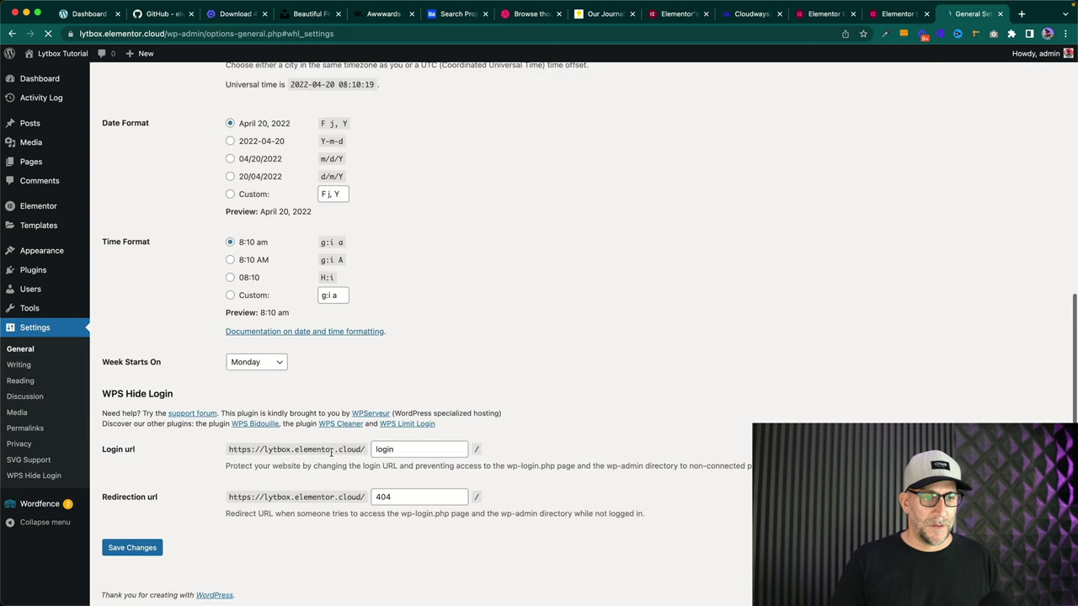
pyautogui.doubleClick(414, 449)
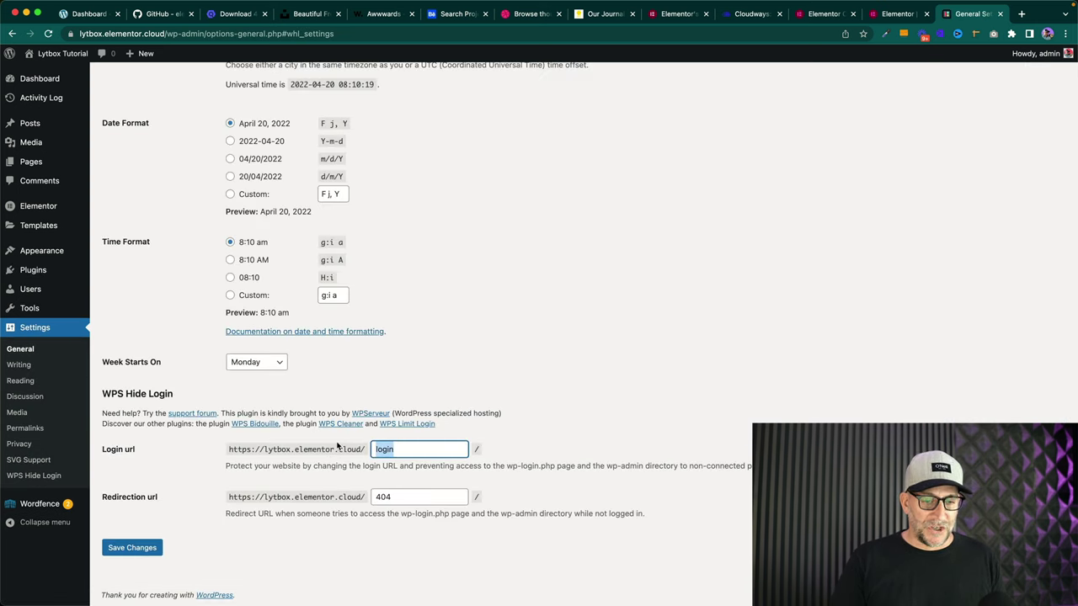
pyautogui.press('BackSpace')
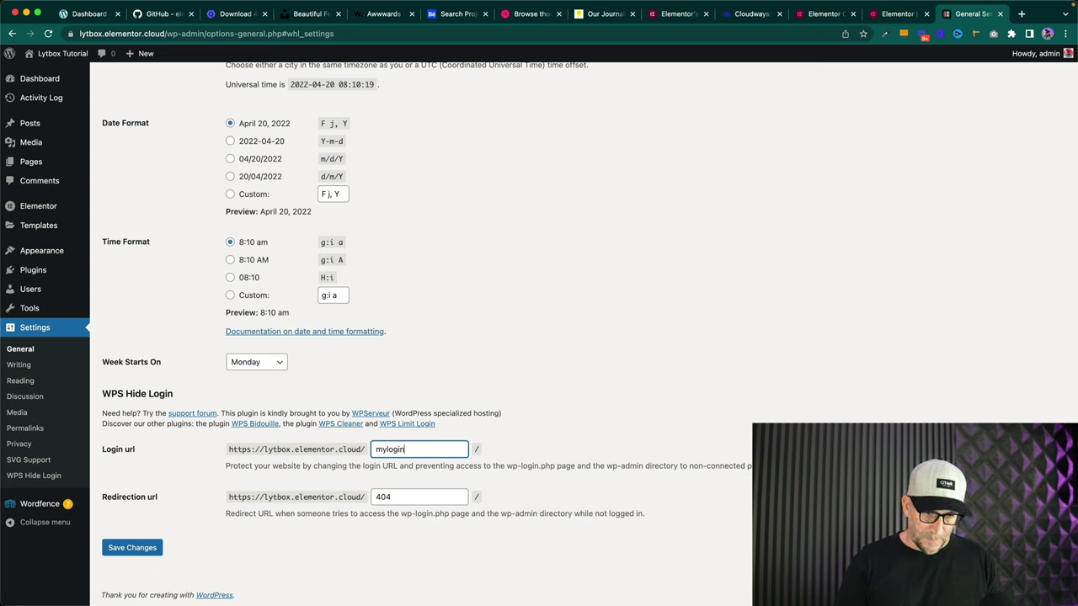
pyautogui.press('super+a')
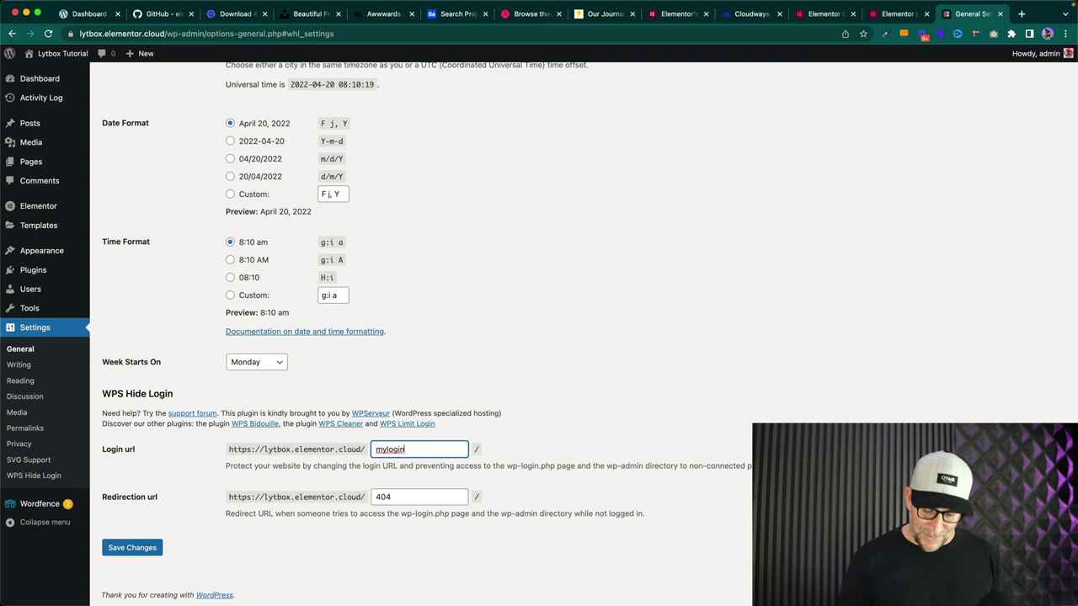
pyautogui.press('BackSpace')
pyautogui.press('BackSpace')
pyautogui.press('BackSpace')
pyautogui.press('BackSpace')
pyautogui.press('BackSpace')
pyautogui.press('BackSpace')
pyautogui.press('BackSpace')
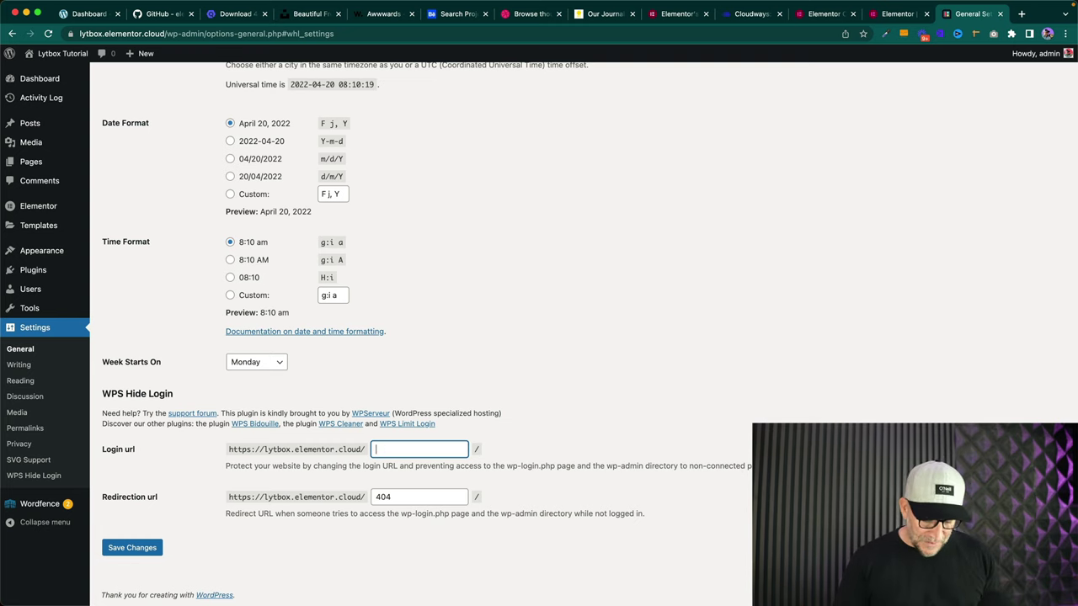
pyautogui.write('jedionly')
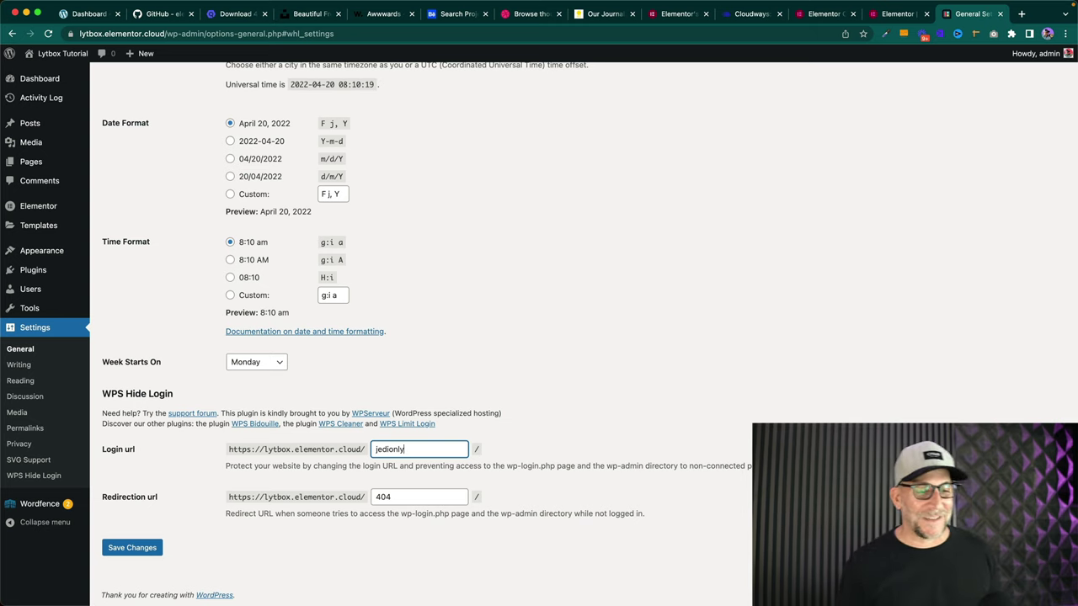
pyautogui.click(453, 385)
pyautogui.click(122, 546)
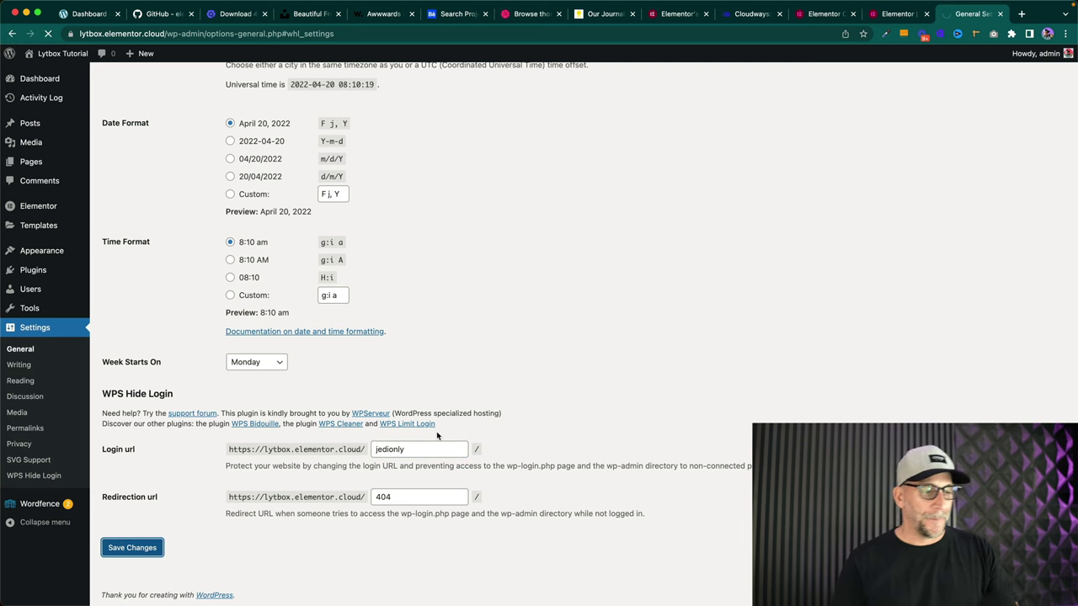
# - Search the plugin directory for "SEOPress", then install and activate the SEOPress, on-site SEO plugin
pyautogui.click(44, 277)
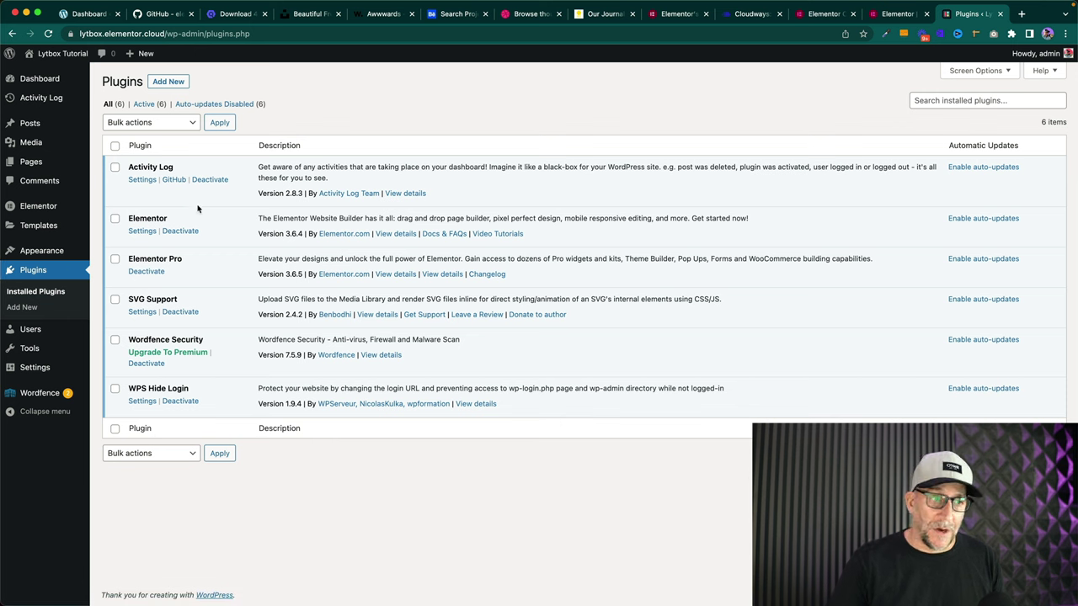
pyautogui.click(167, 82)
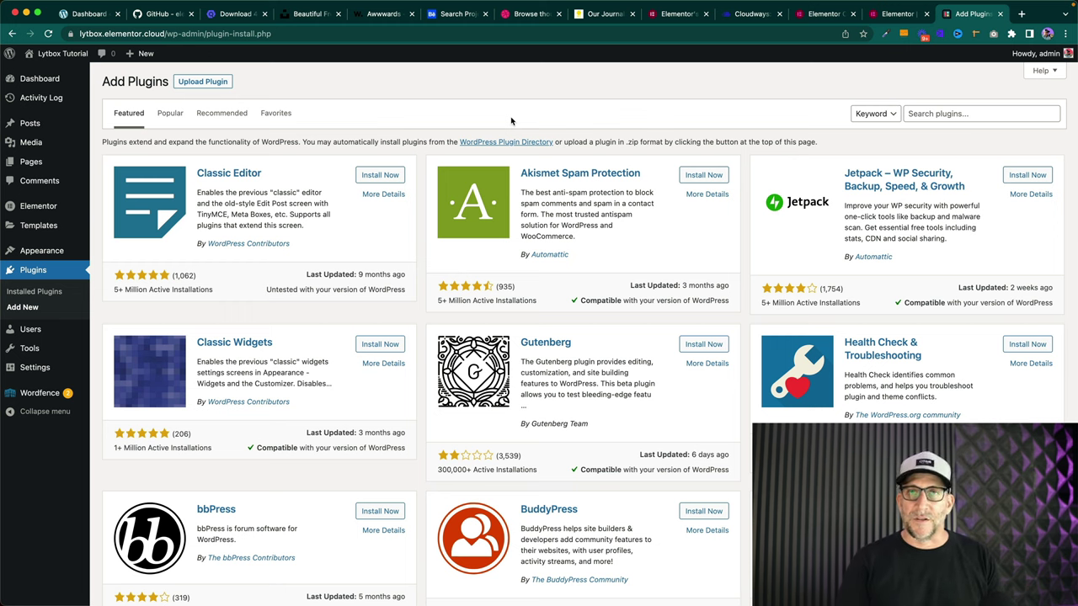
pyautogui.click(938, 113)
pyautogui.write('SEO')
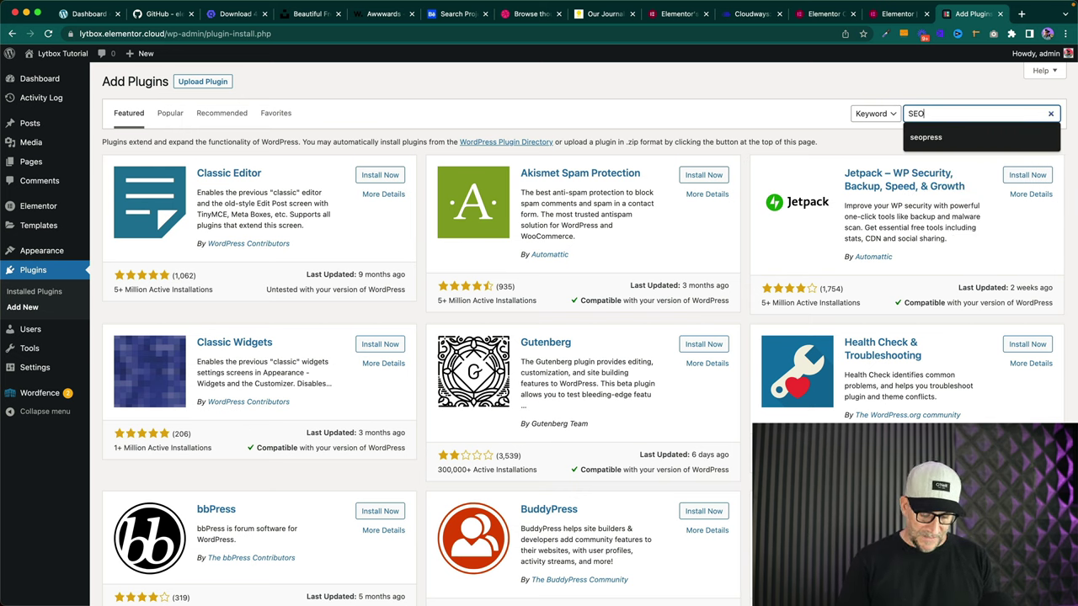
pyautogui.write('Press')
pyautogui.press('Return')
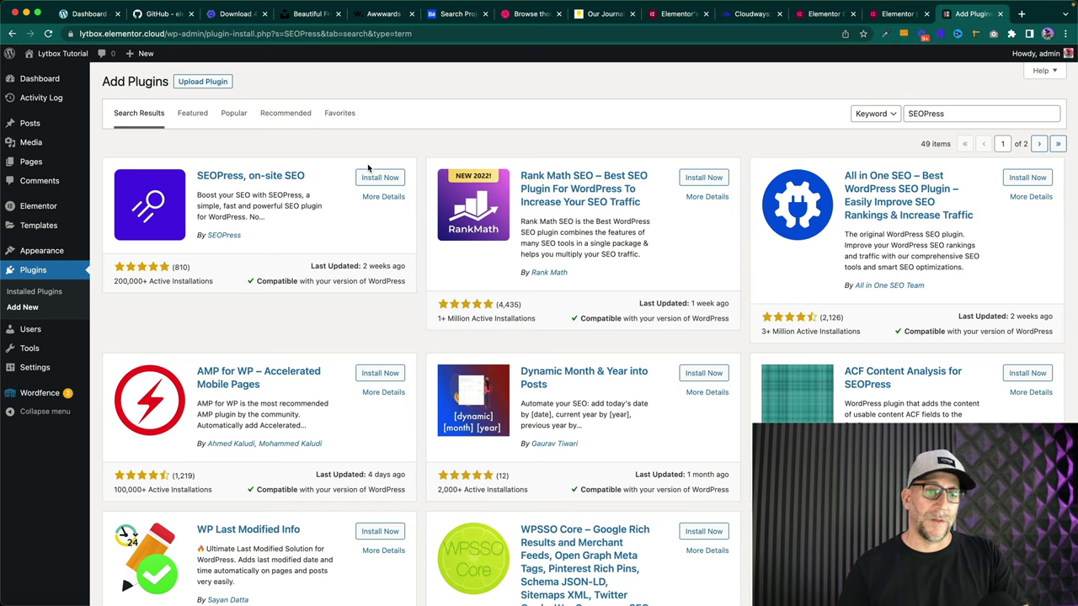
pyautogui.press('super+1')
pyautogui.press('super+9')
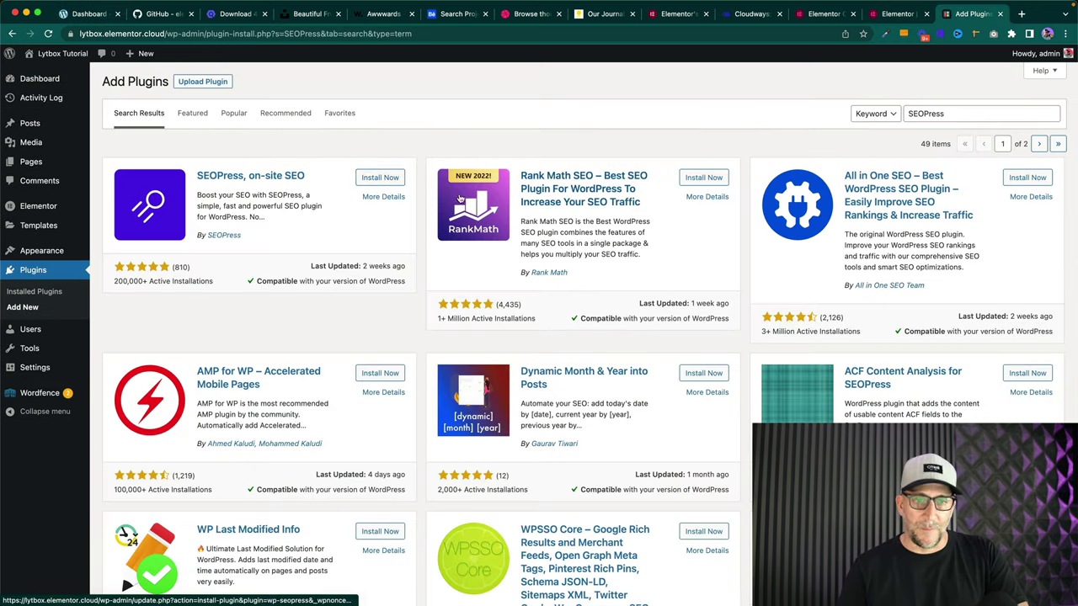
pyautogui.click(380, 178)
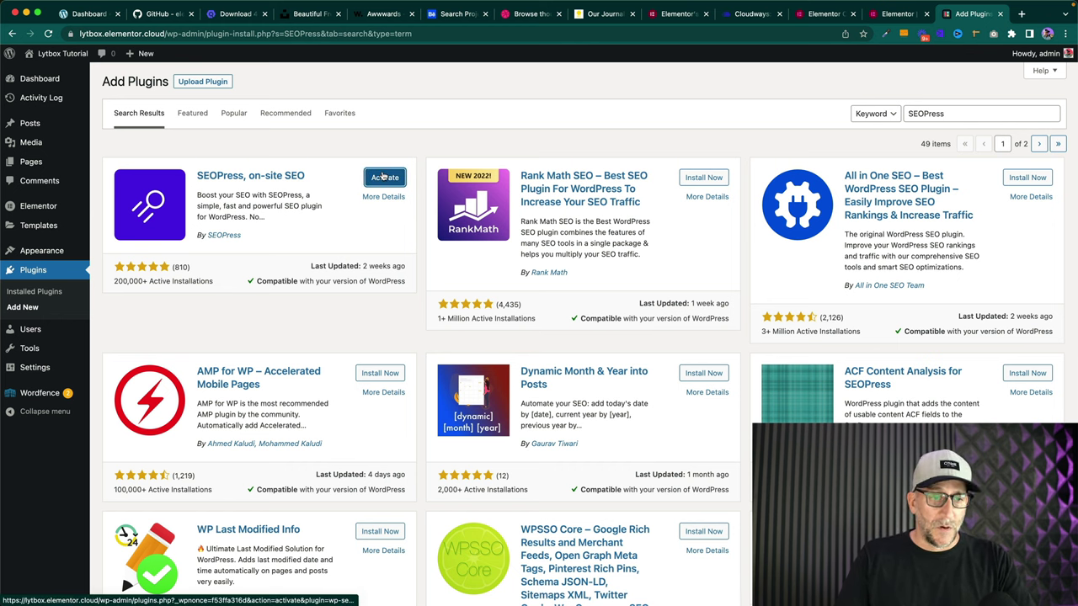
pyautogui.click(384, 177)
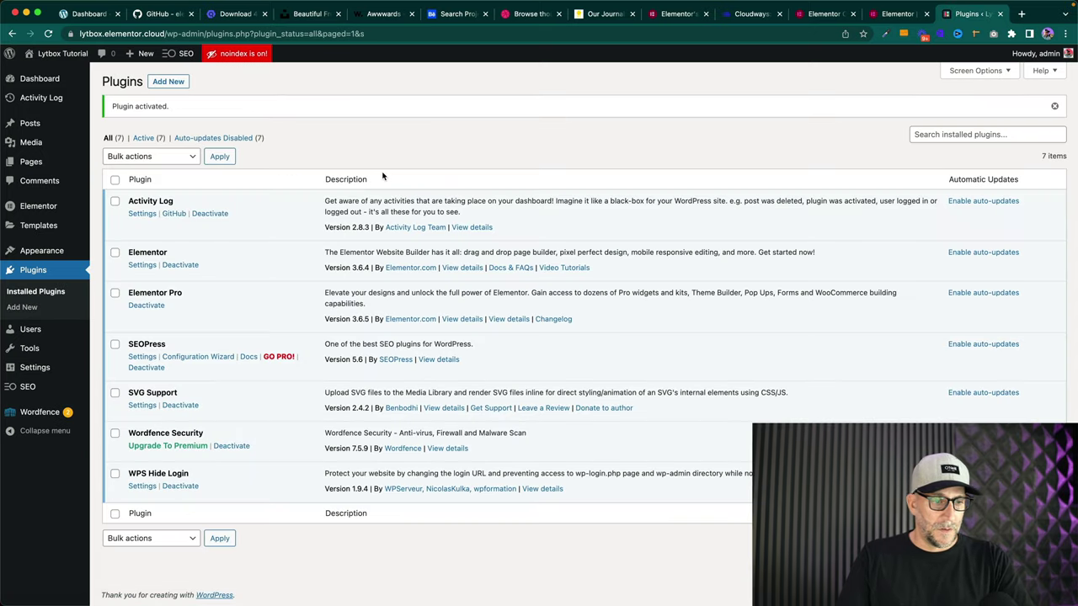
# - Leave the SEOPress configuration wizard after a brief look, dismiss the Elementor contributor notice and open the Home page for editing
pyautogui.click(208, 359)
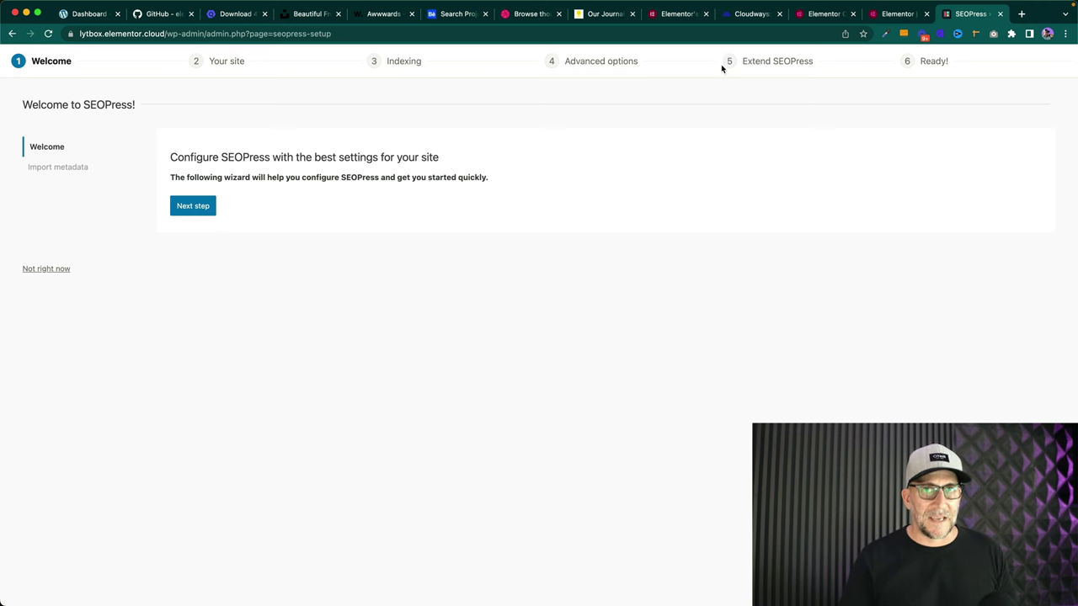
pyautogui.click(12, 33)
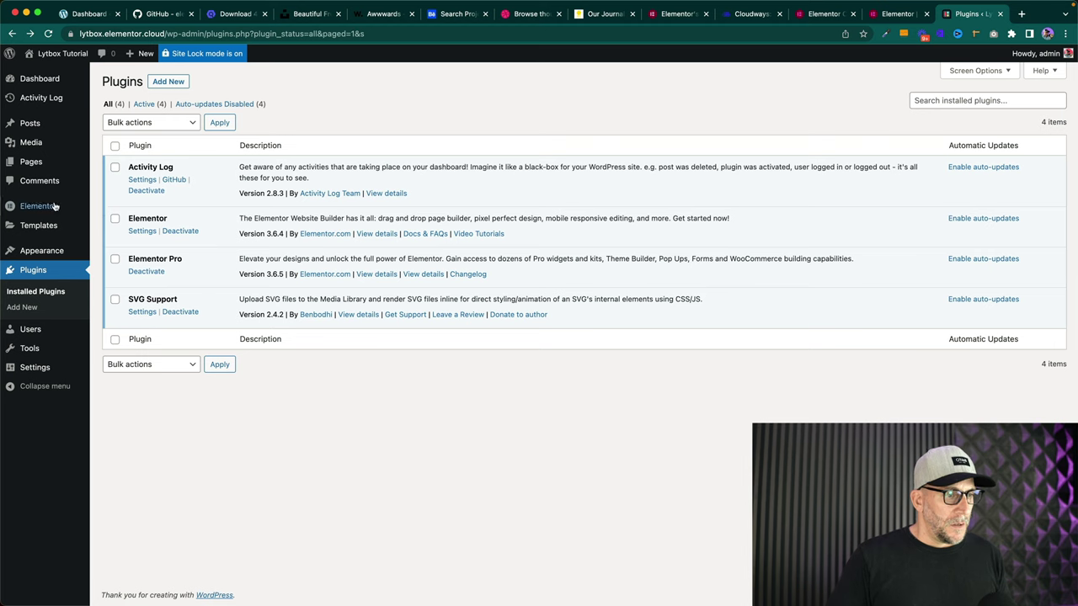
pyautogui.click(34, 164)
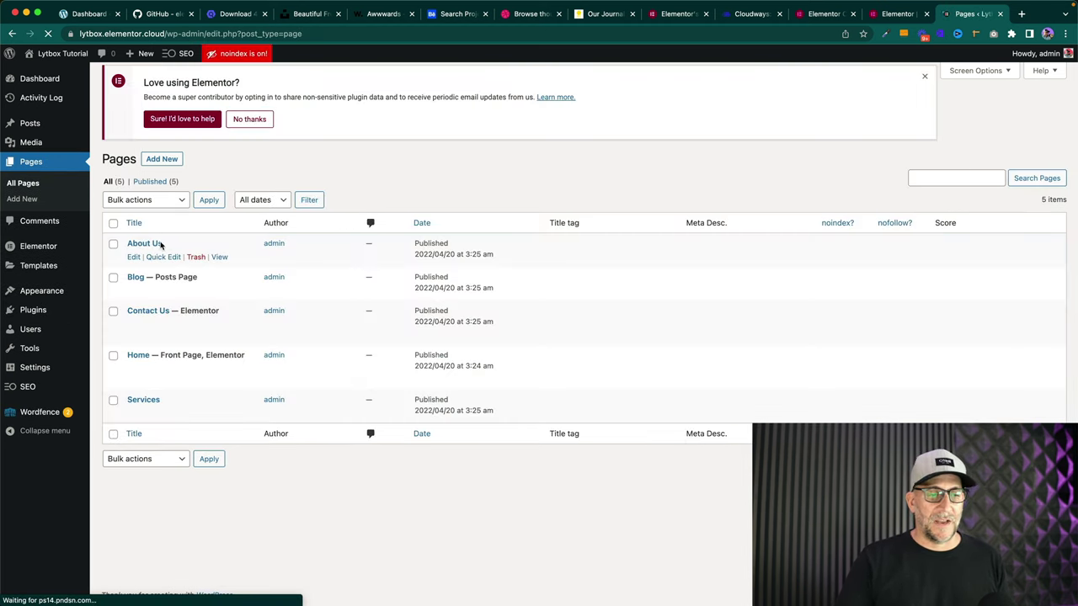
pyautogui.click(249, 149)
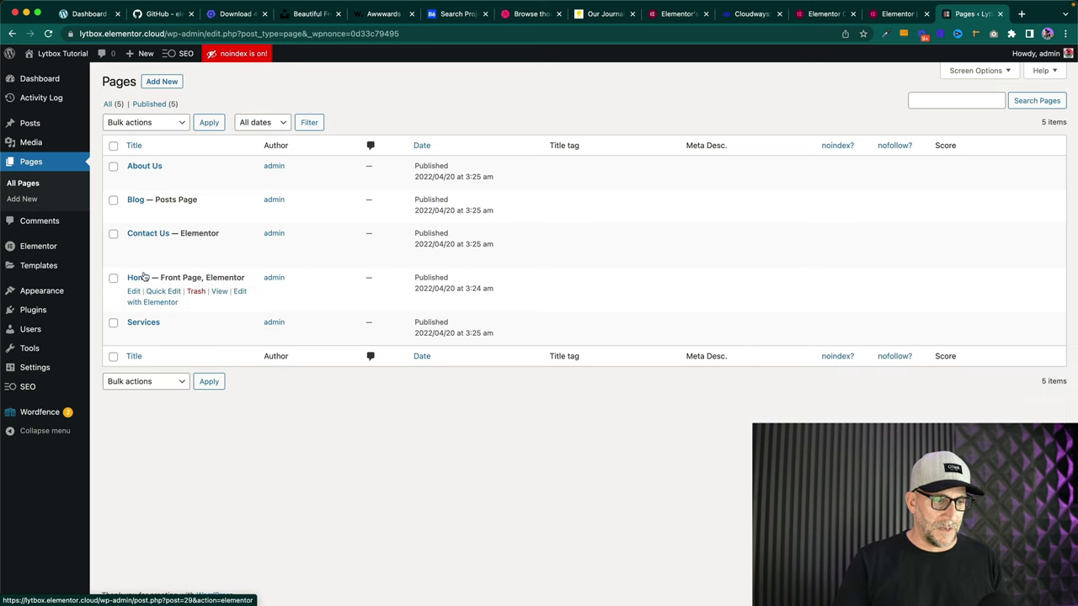
pyautogui.click(137, 280)
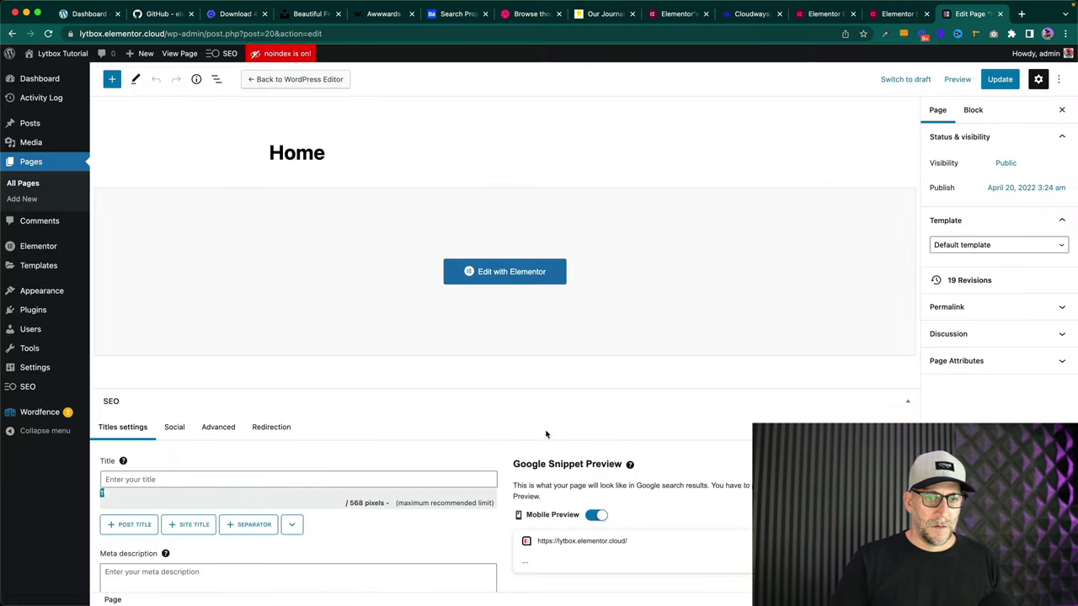
# - Examine the Home page's SEO title, meta description length limit and Google snippet preview
pyautogui.scroll(-5, 546, 434)
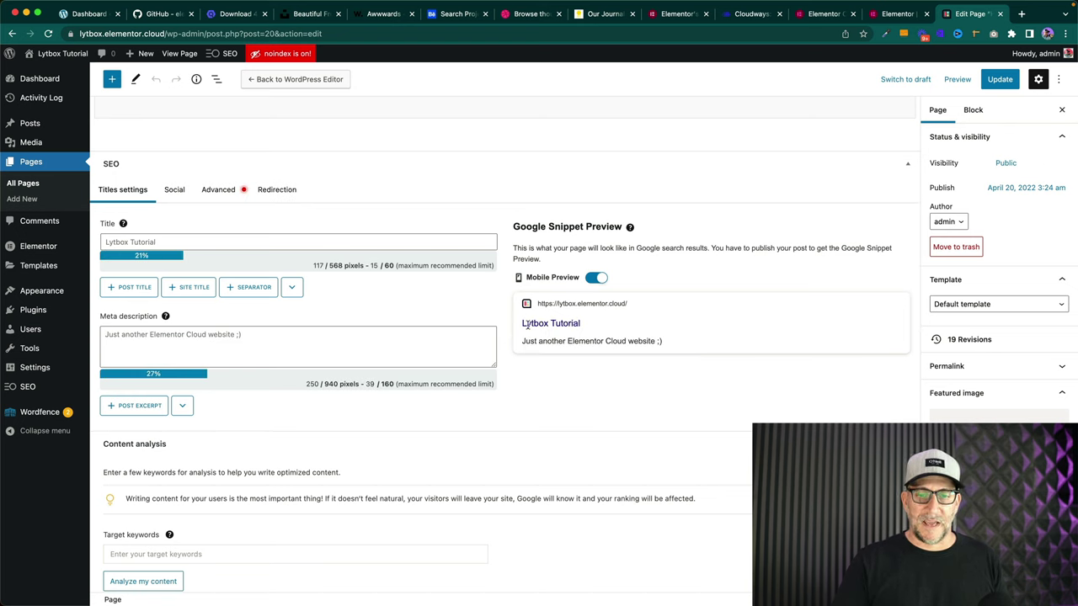
pyautogui.moveTo(522, 323); pyautogui.dragTo(673, 344)
pyautogui.click(672, 343)
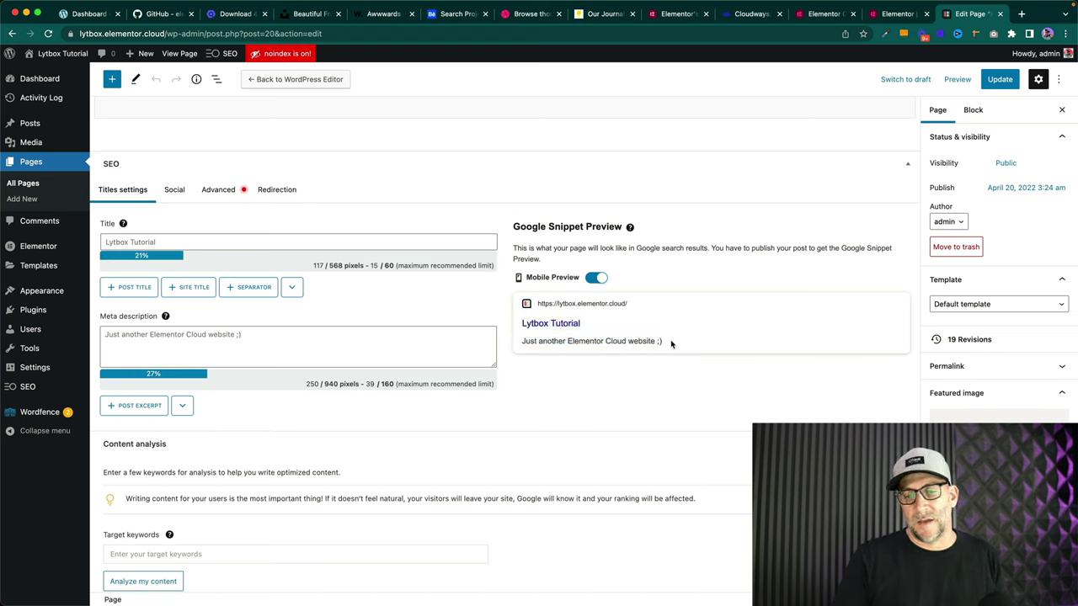
pyautogui.click(152, 244)
pyautogui.click(168, 336)
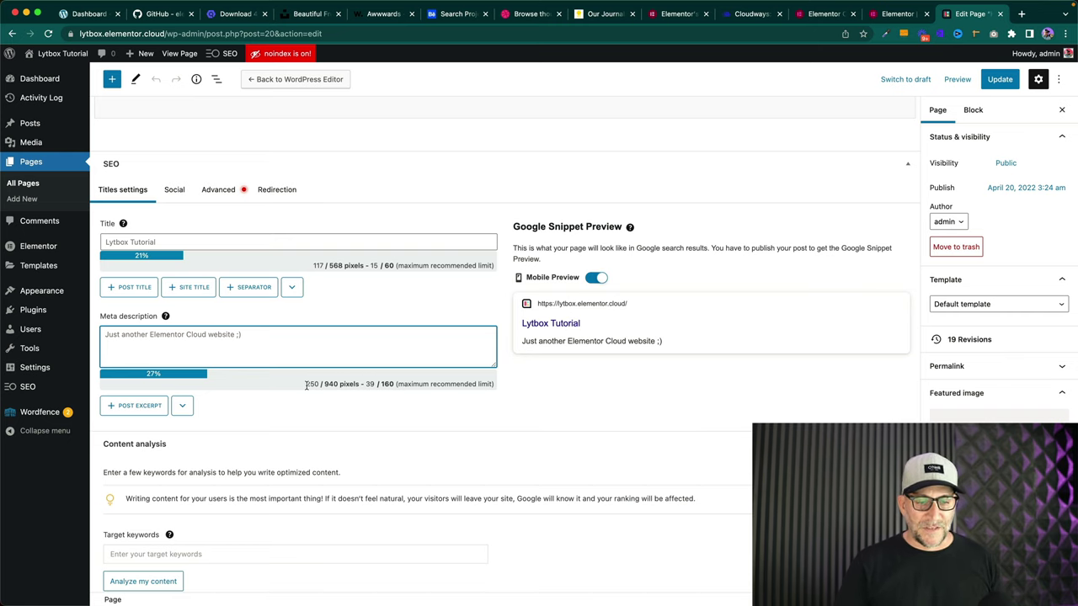
pyautogui.moveTo(307, 384); pyautogui.dragTo(394, 384)
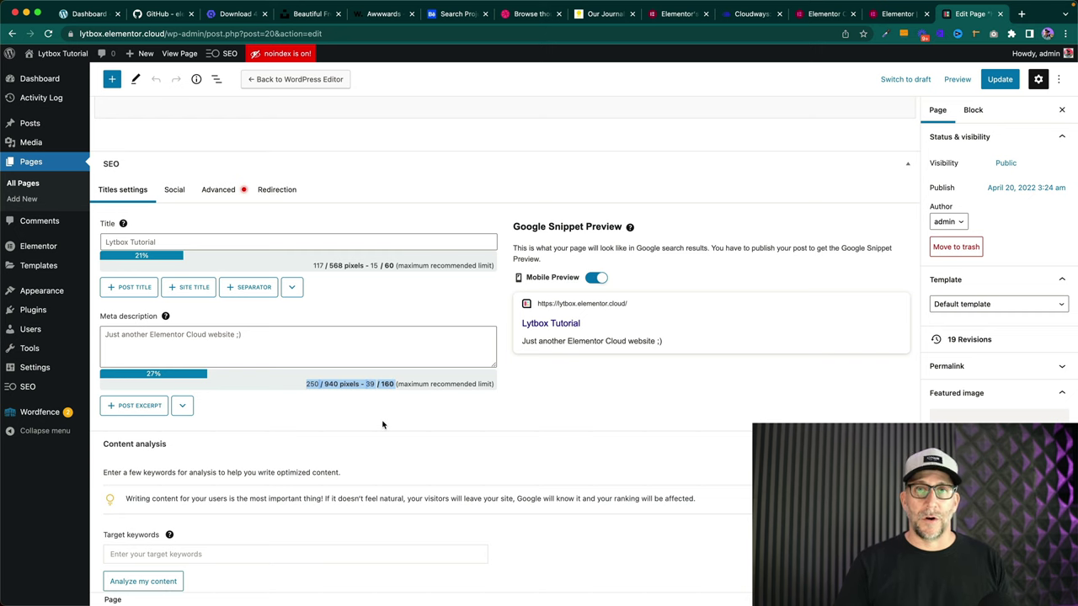
pyautogui.click(354, 427)
# - Review the Home page's SEO content analysis, including the target keywords field and the list of improvement checks
pyautogui.scroll(-5, 348, 422)
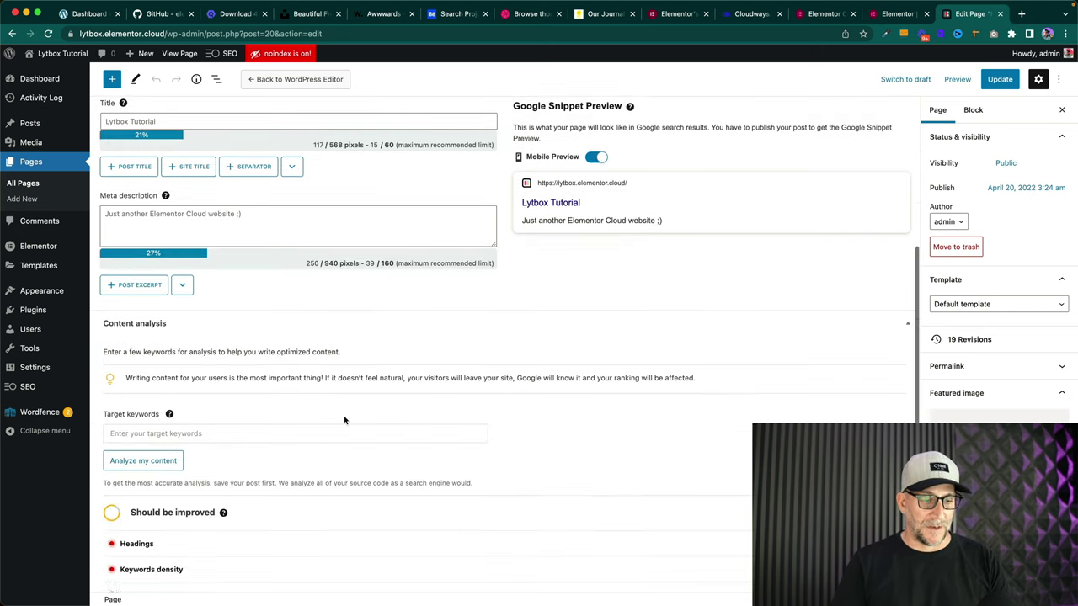
pyautogui.scroll(-1, 343, 418)
pyautogui.click(183, 304)
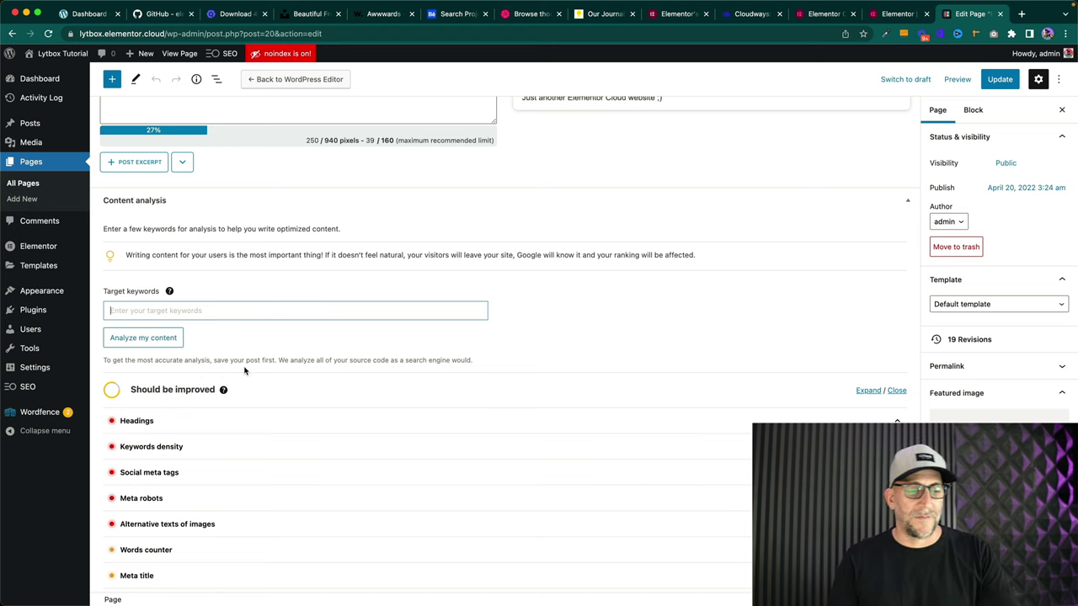
pyautogui.scroll(-4, 246, 372)
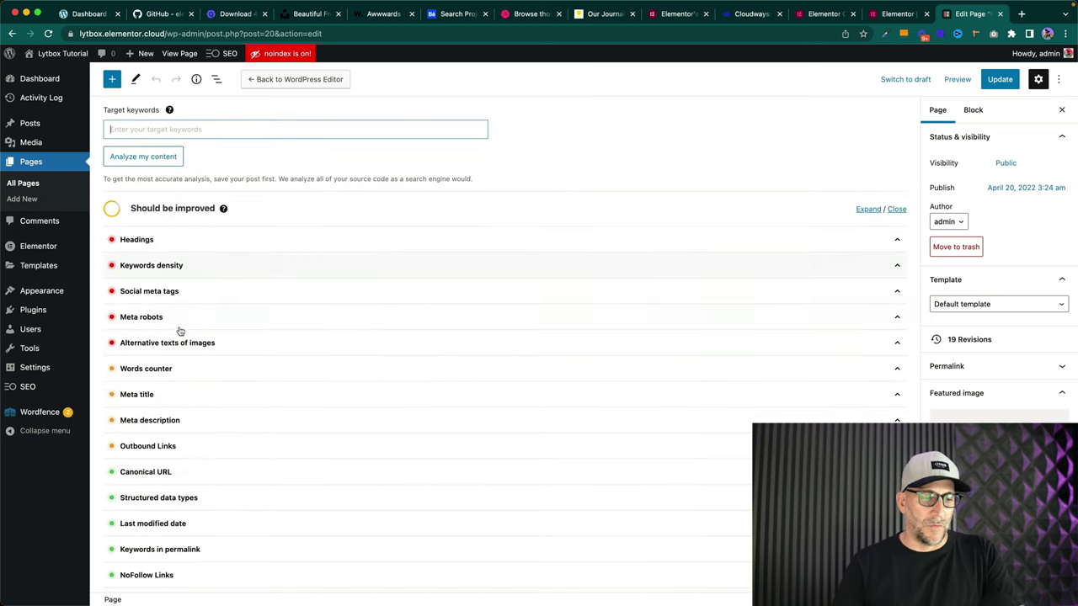
pyautogui.scroll(-1, 212, 474)
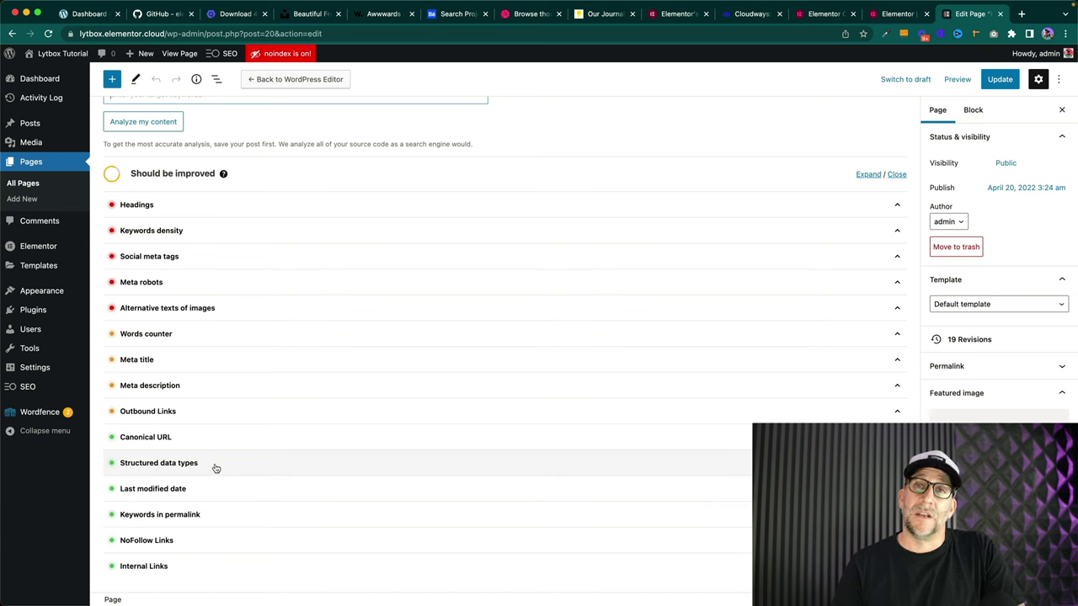
pyautogui.scroll(1, 244, 465)
pyautogui.scroll(10, 247, 465)
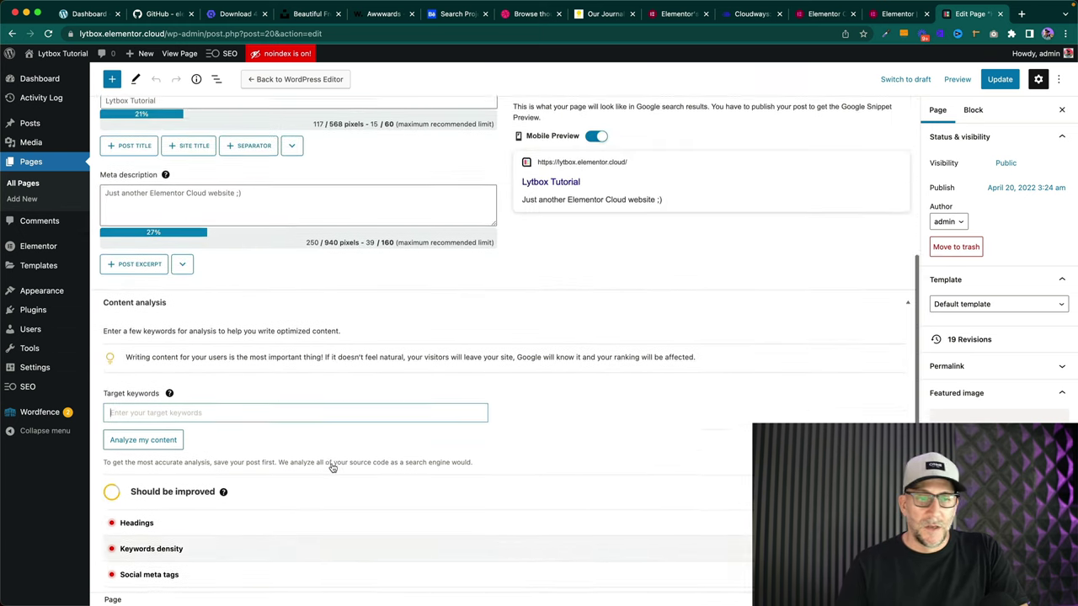
pyautogui.scroll(3, 430, 467)
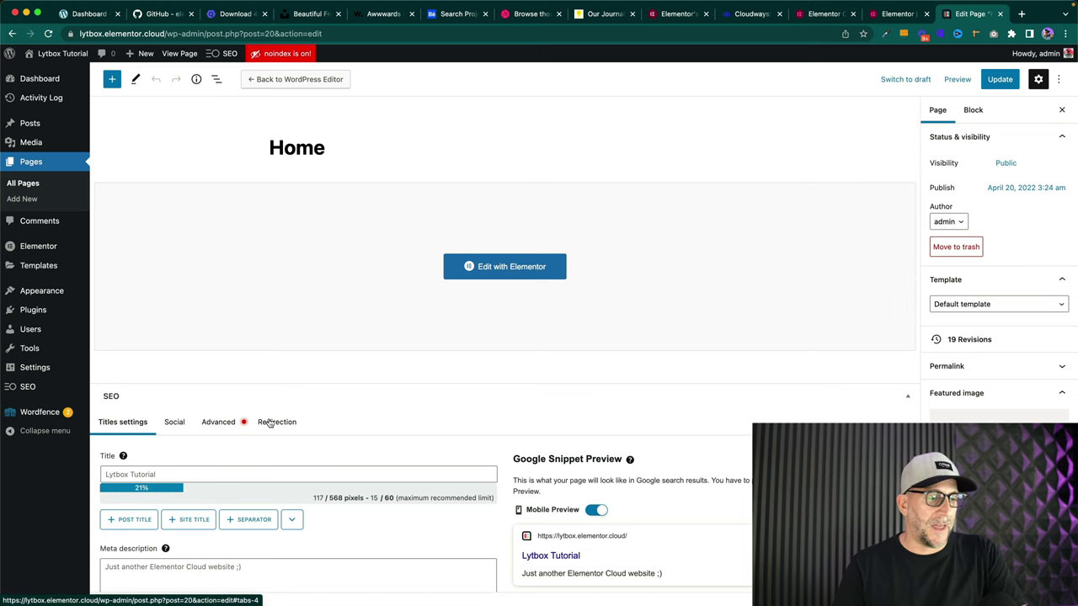
pyautogui.scroll(1, 269, 423)
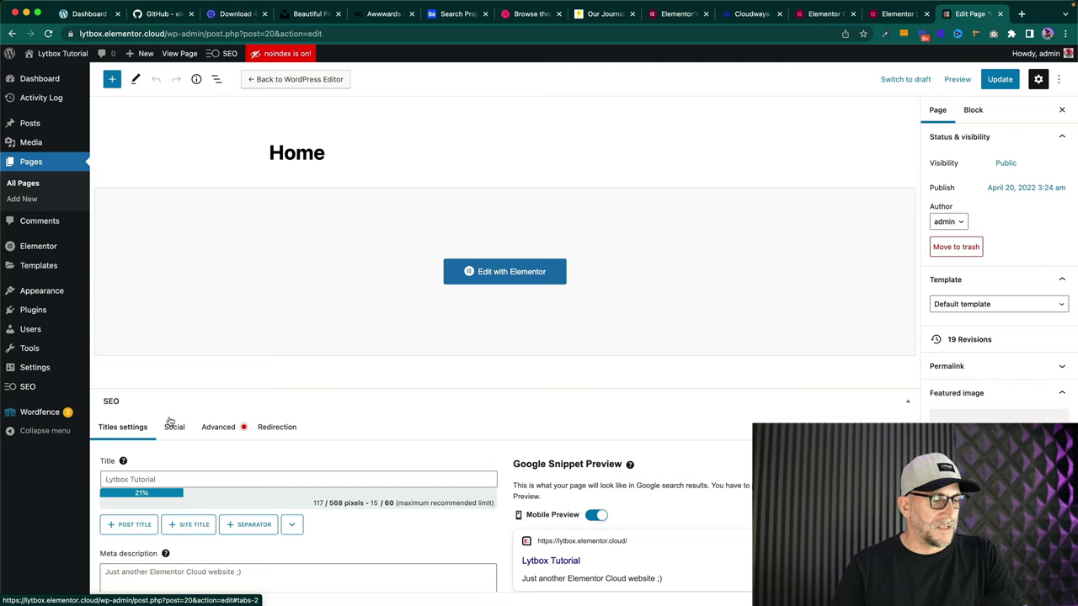
# - In the Reading settings, disable discouraging search engines from indexing the site and save the changes
pyautogui.moveTo(36, 371)
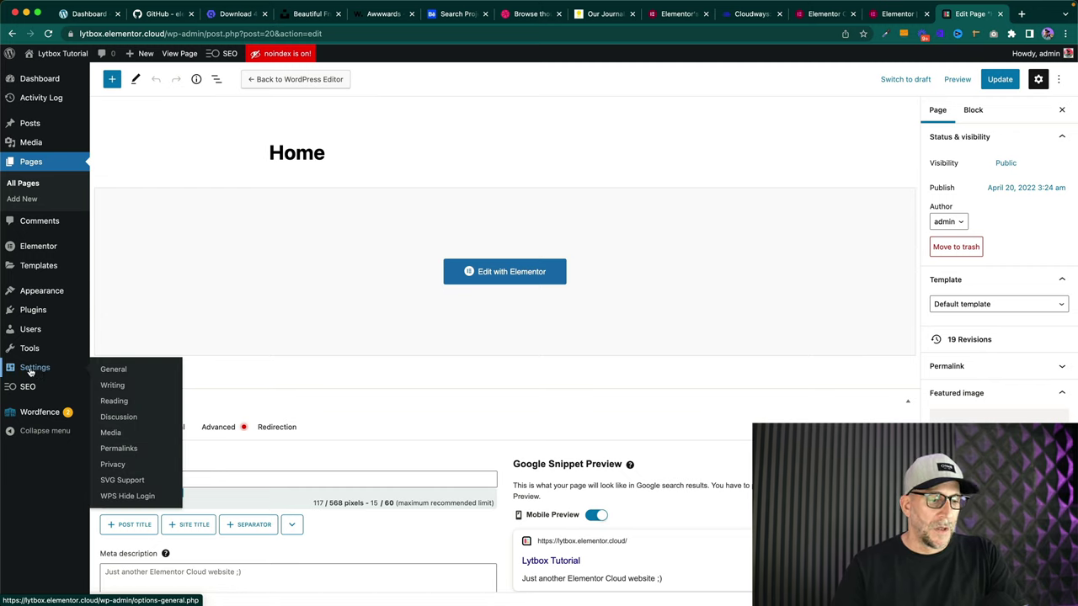
pyautogui.click(114, 402)
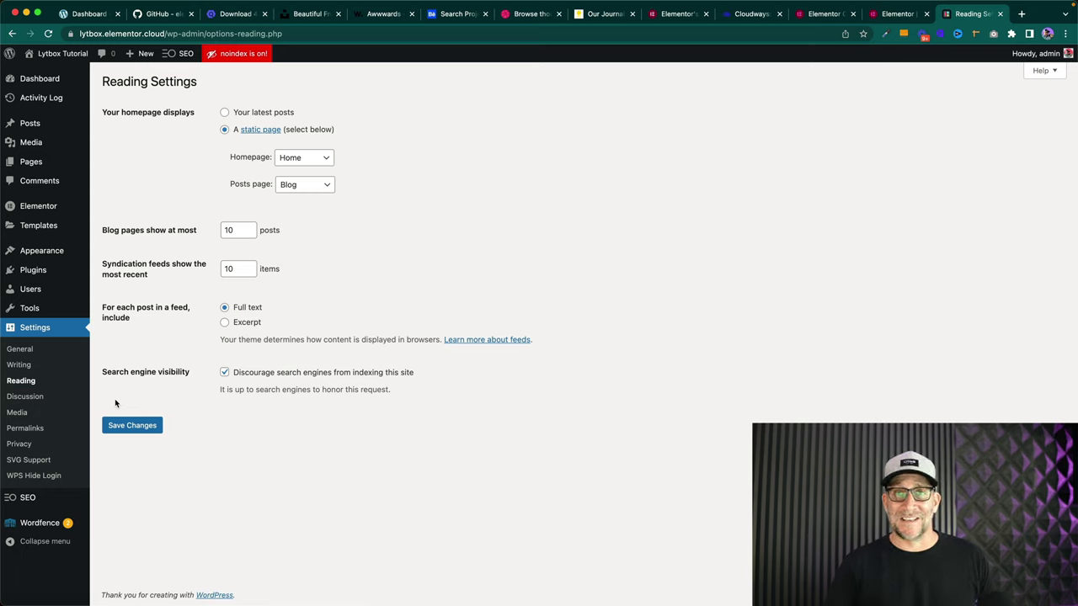
pyautogui.click(225, 373)
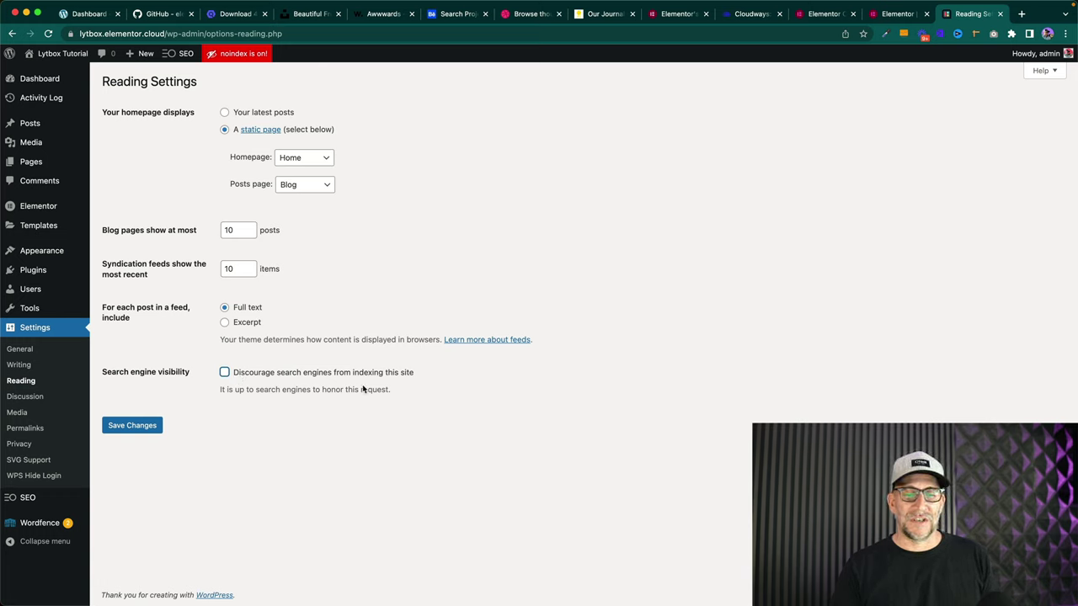
pyautogui.click(123, 427)
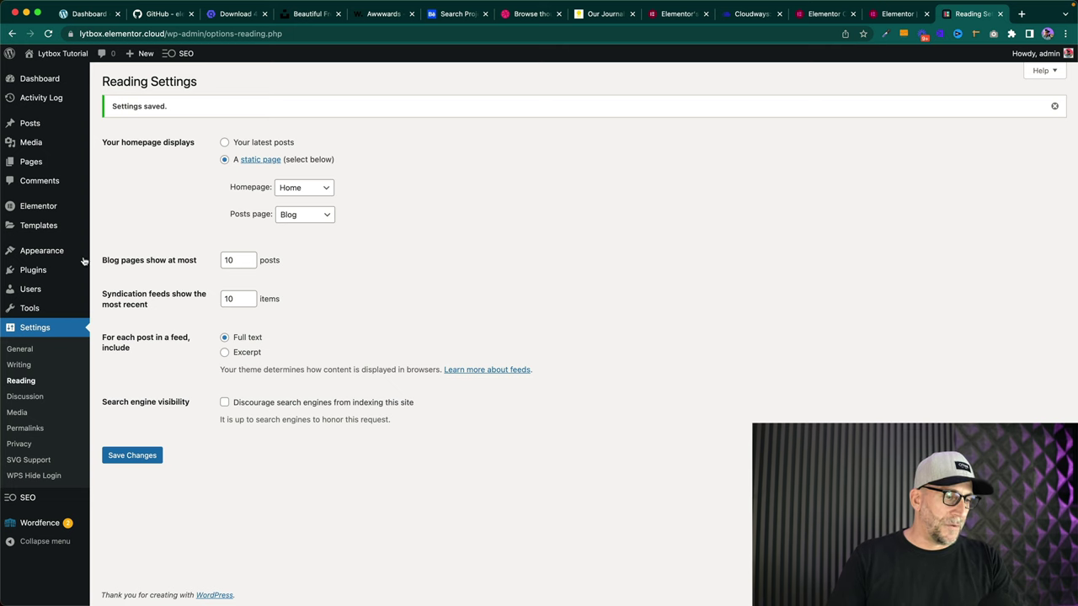
# - Search the plugin directory for "faster"
pyautogui.click(33, 271)
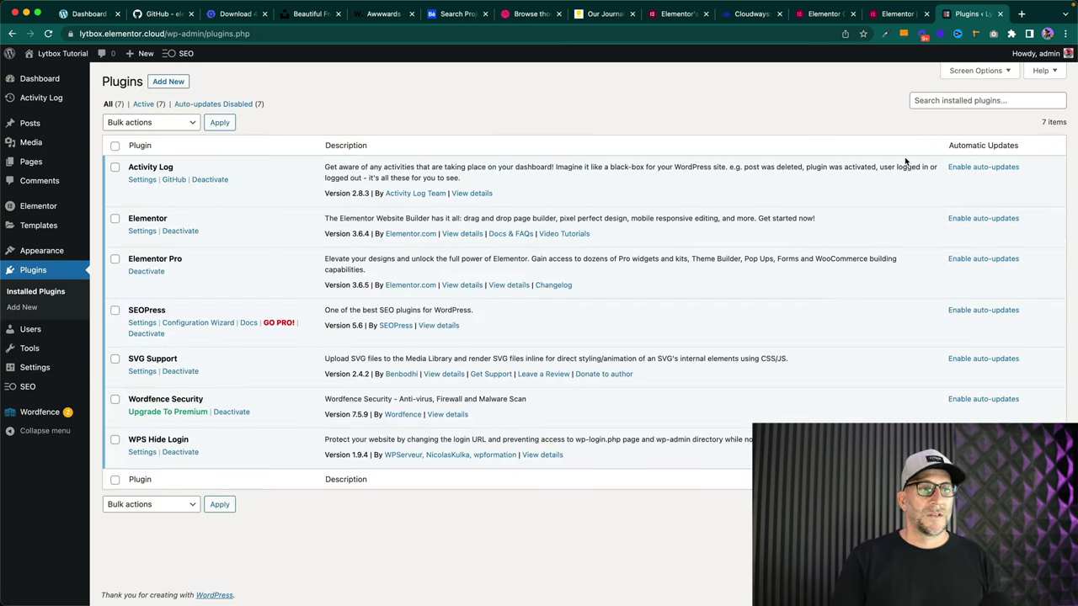
pyautogui.click(168, 81)
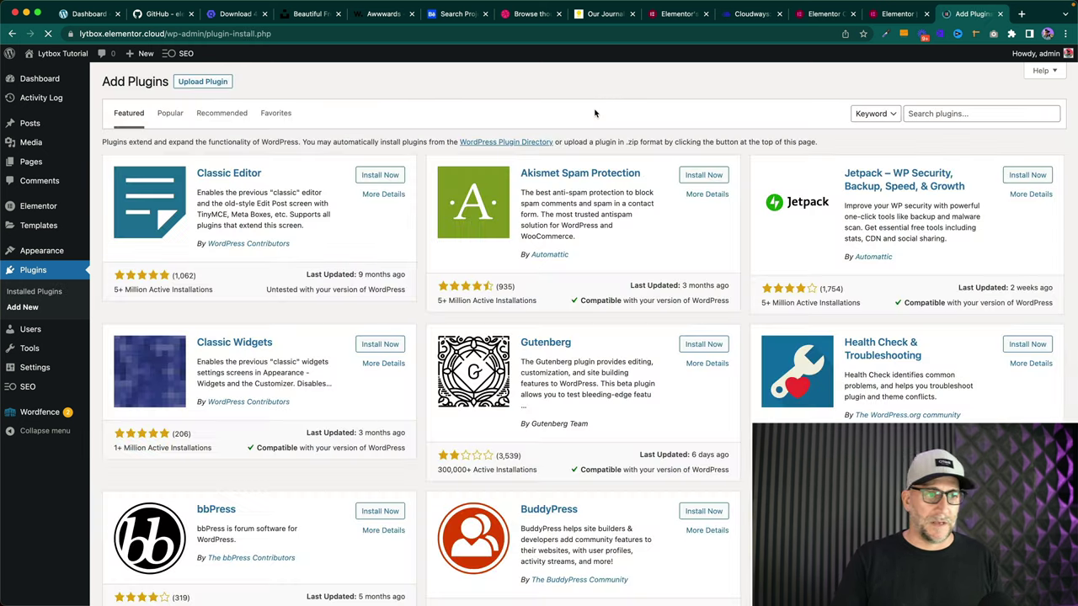
pyautogui.click(907, 113)
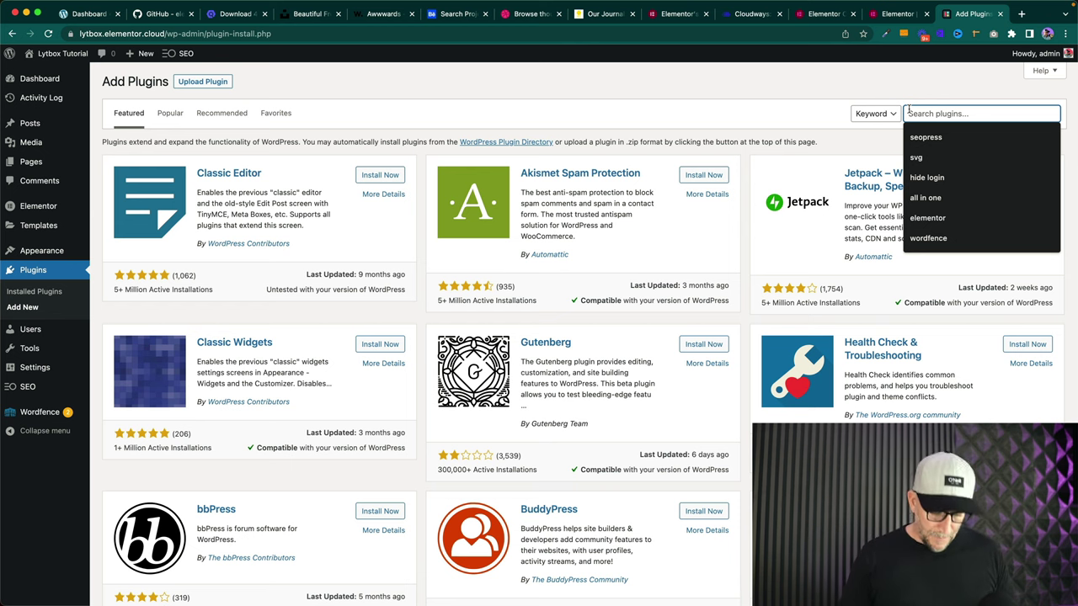
pyautogui.write('faste')
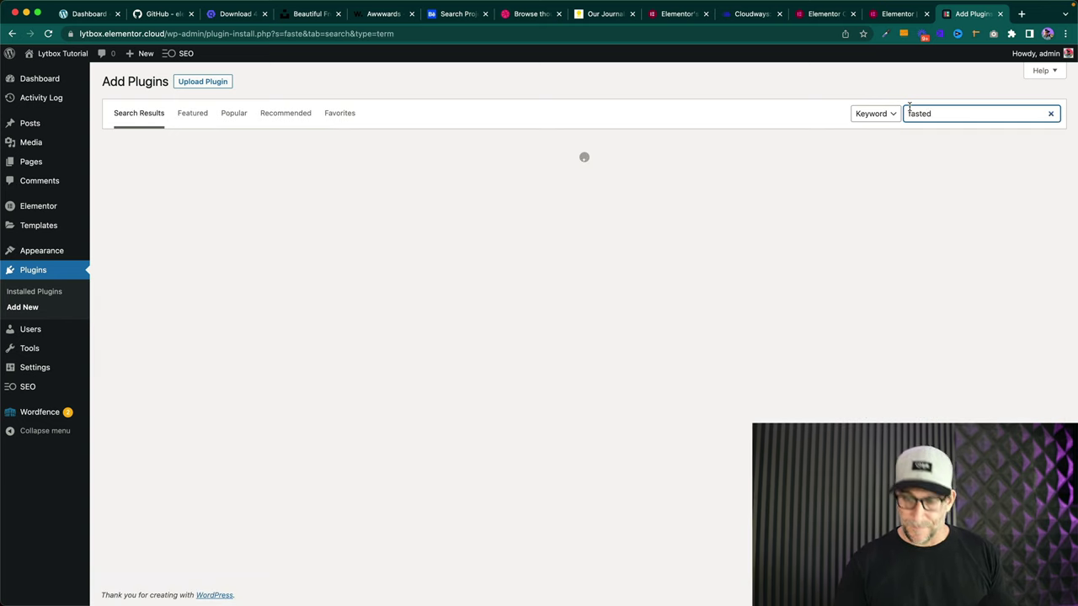
pyautogui.press('BackSpace')
pyautogui.write('er')
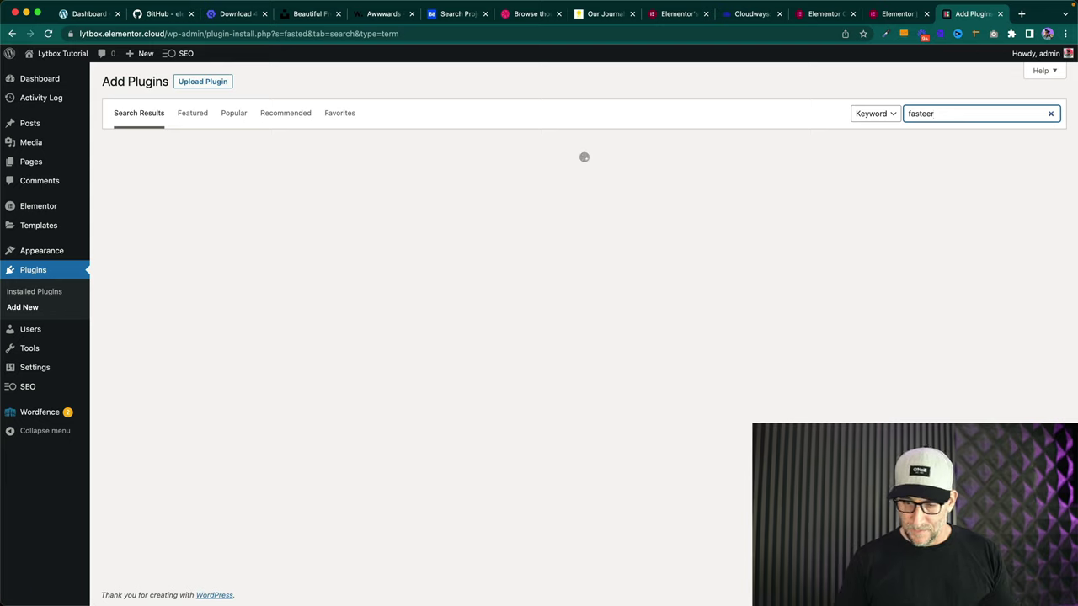
pyautogui.press('BackSpace')
pyautogui.press('BackSpace')
pyautogui.write('r')
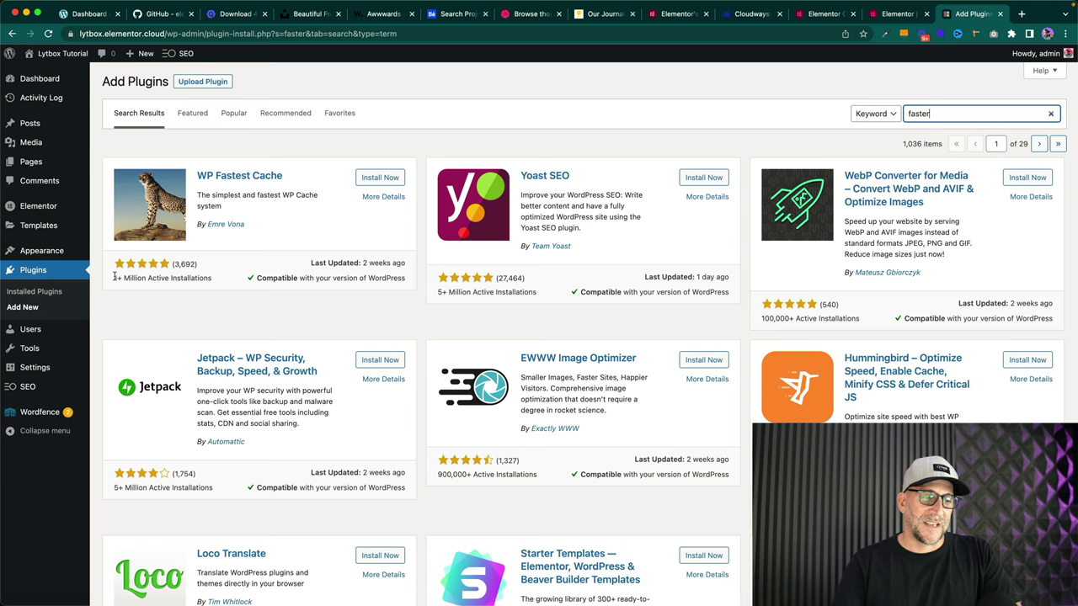
# - Check WP Fastest Cache's active installation count and last update date in the search results
pyautogui.moveTo(116, 276); pyautogui.dragTo(211, 279)
pyautogui.click(212, 279)
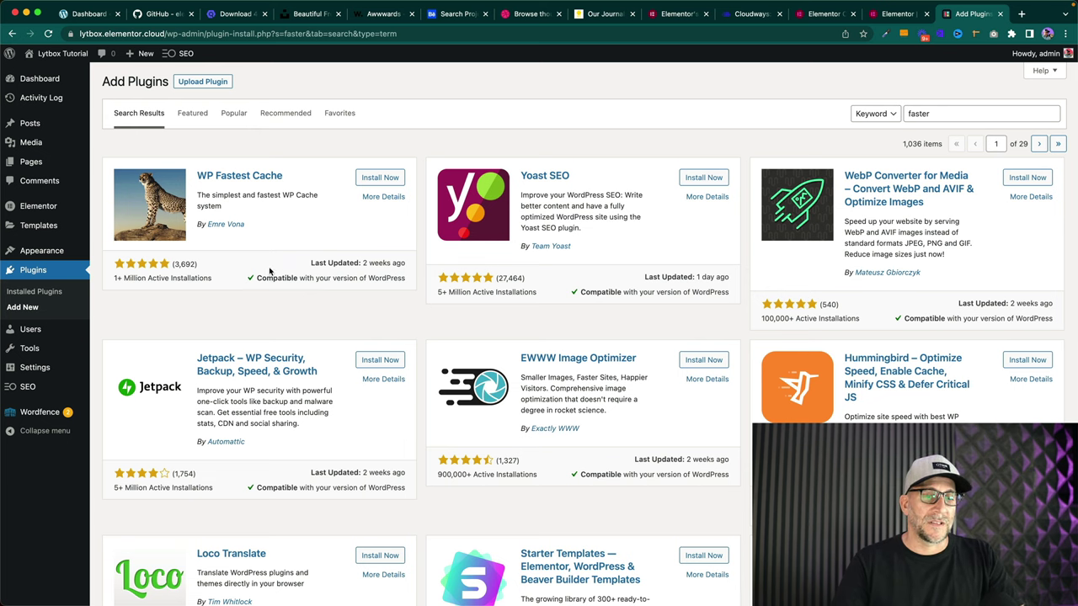
pyautogui.moveTo(312, 261); pyautogui.dragTo(403, 265)
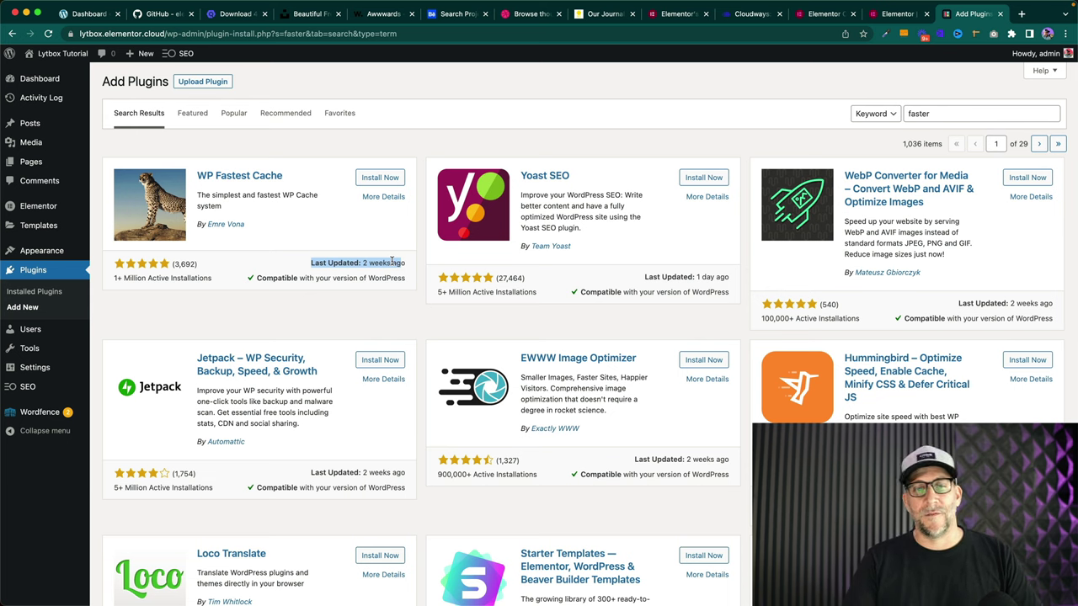
# - Install and activate the WP Fastest Cache plugin
pyautogui.click(364, 238)
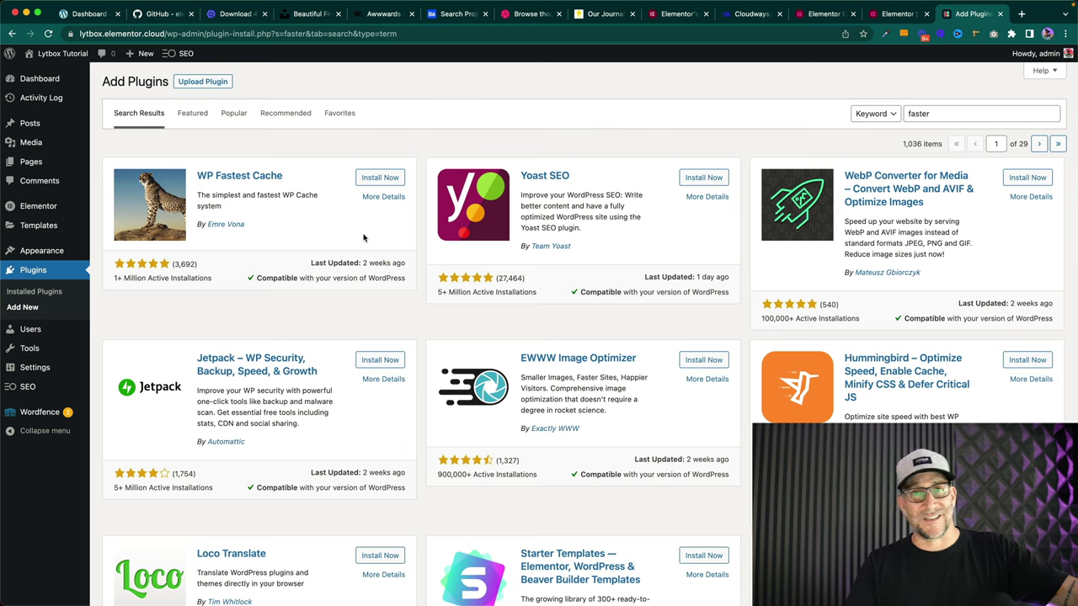
pyautogui.click(393, 178)
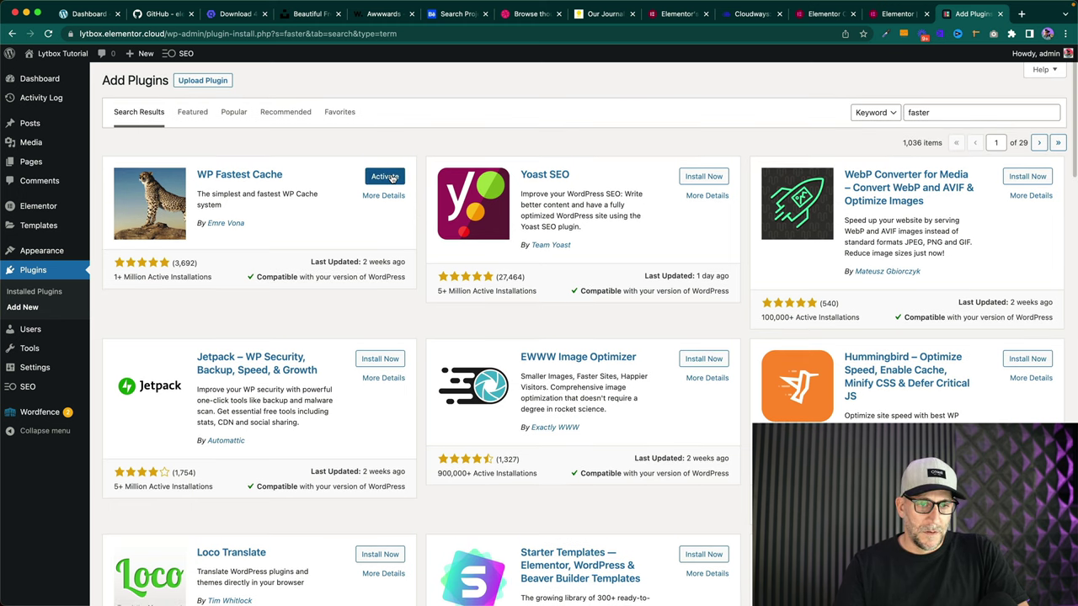
pyautogui.click(391, 177)
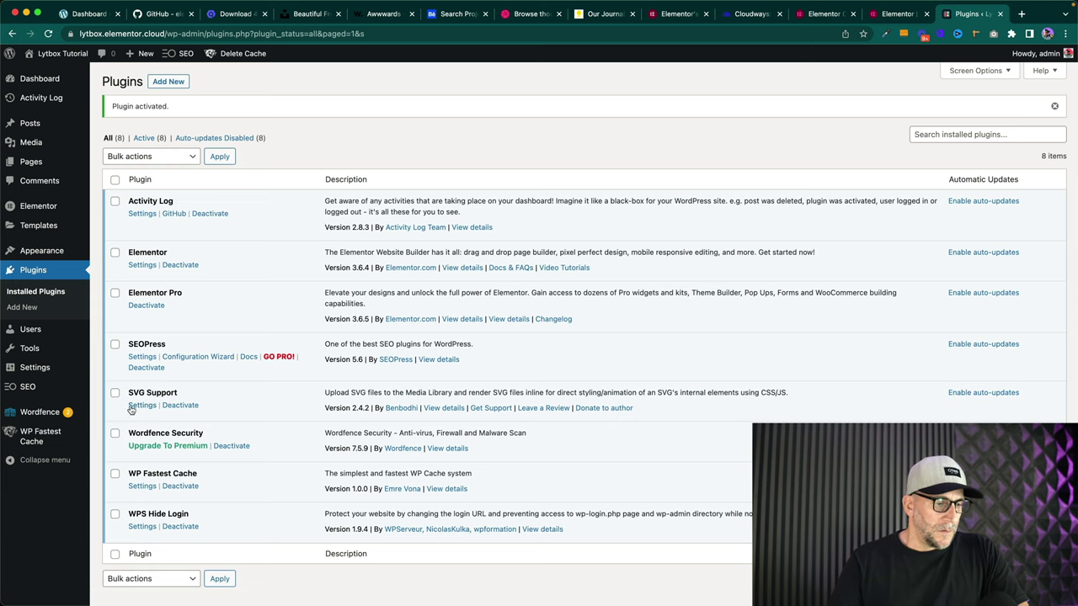
# - Open the WP Fastest Cache options and enable the Cache System
pyautogui.click(36, 438)
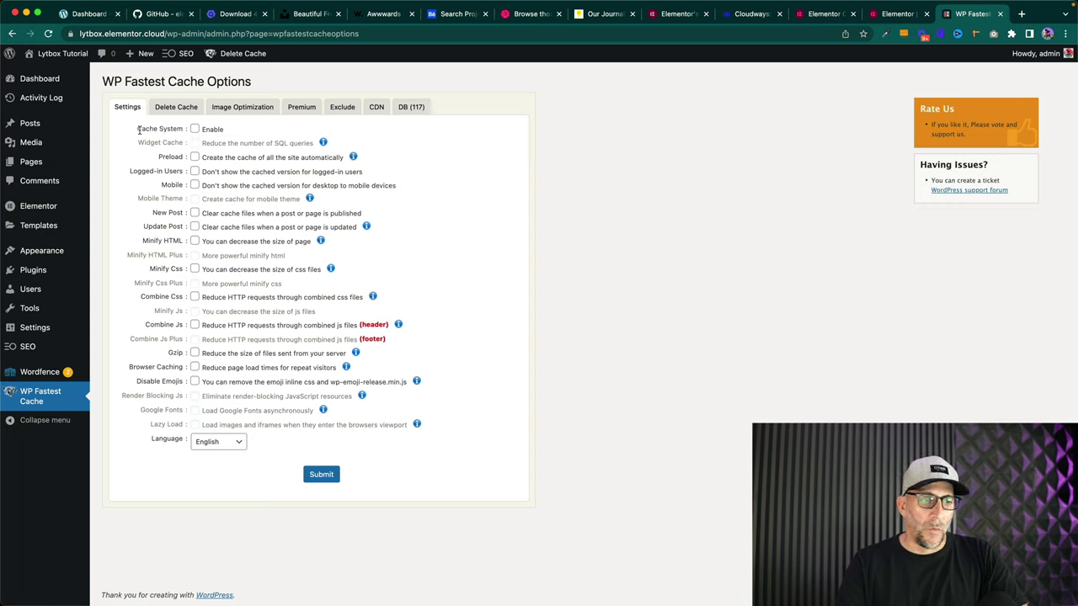
pyautogui.moveTo(136, 129); pyautogui.dragTo(184, 130)
pyautogui.click(195, 128)
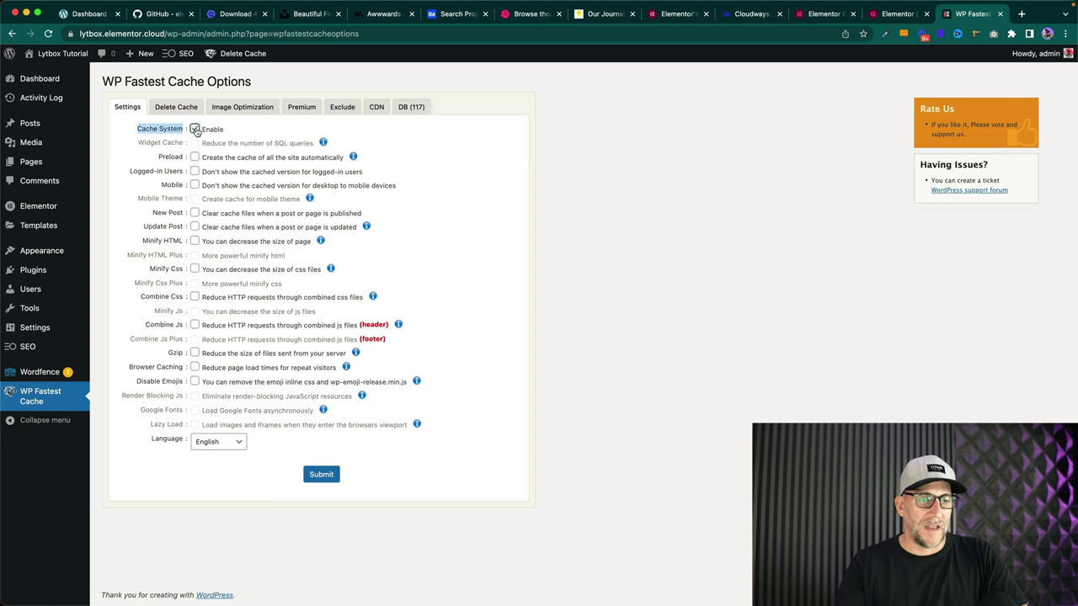
# - Enable Preload for the homepage, posts, categories, pages, tags, attachments, custom post types and custom taxonomies
pyautogui.click(195, 157)
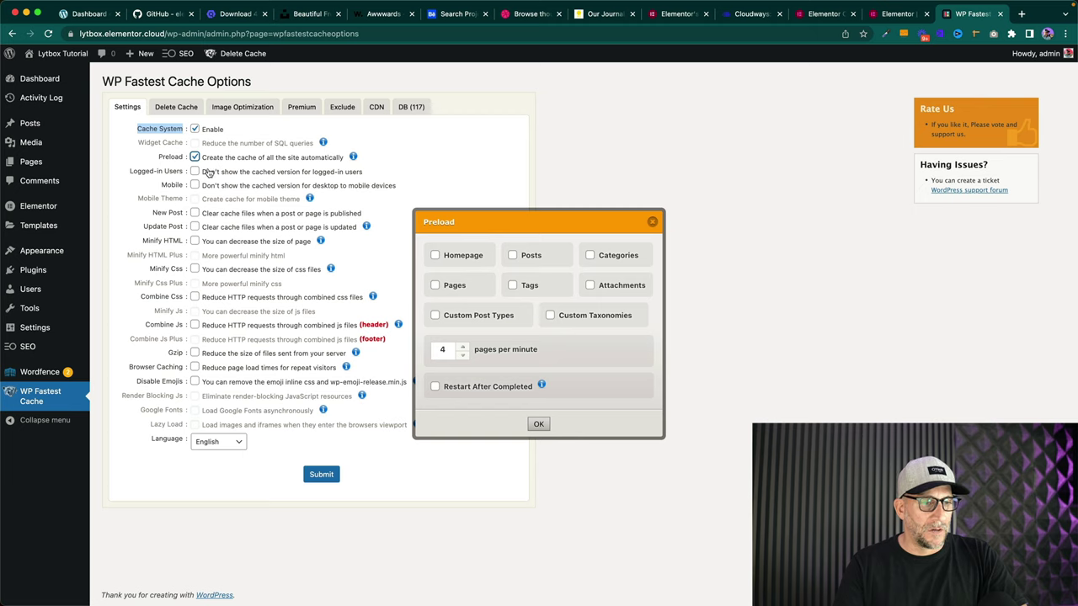
pyautogui.click(436, 256)
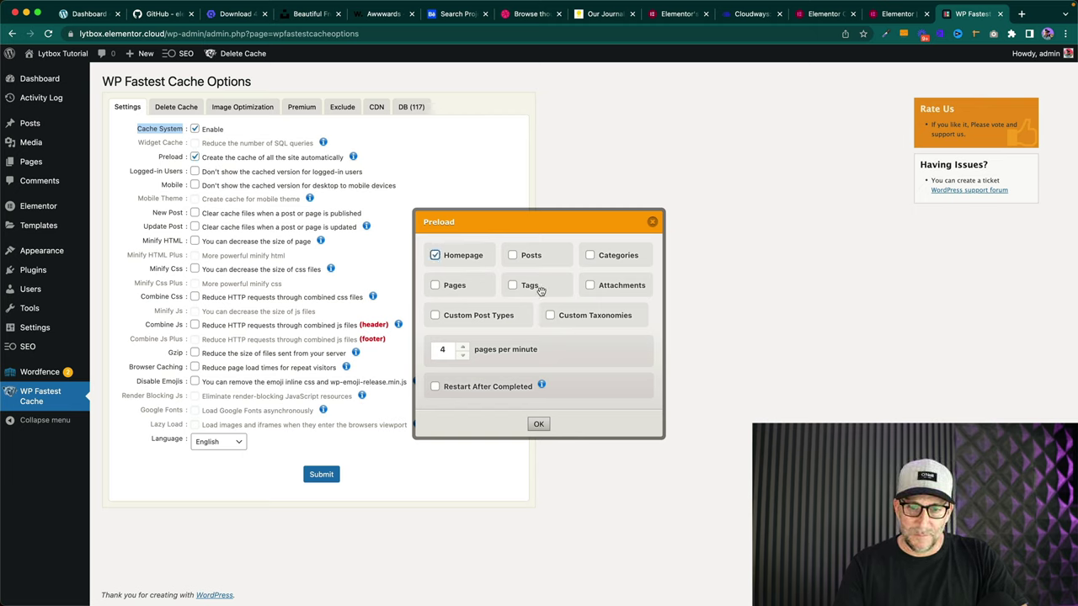
pyautogui.click(434, 285)
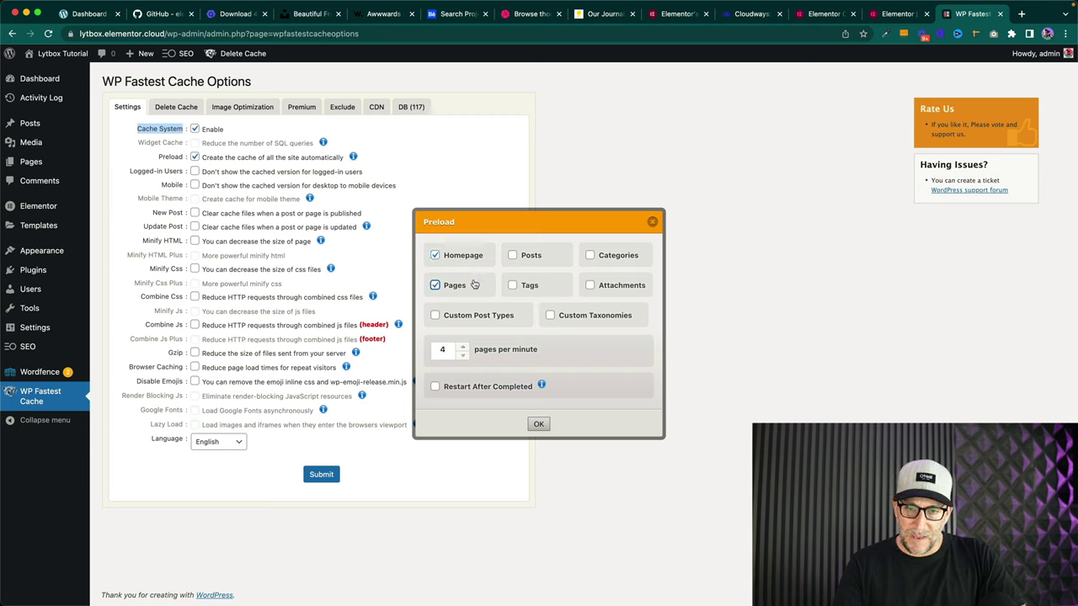
pyautogui.click(512, 256)
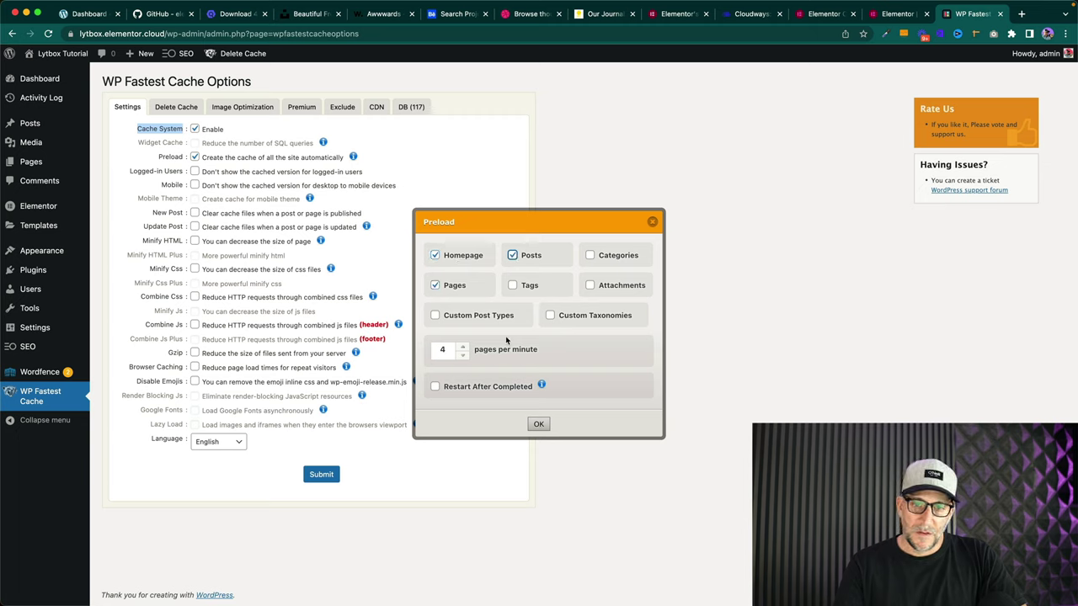
pyautogui.click(590, 256)
pyautogui.click(591, 286)
pyautogui.click(512, 285)
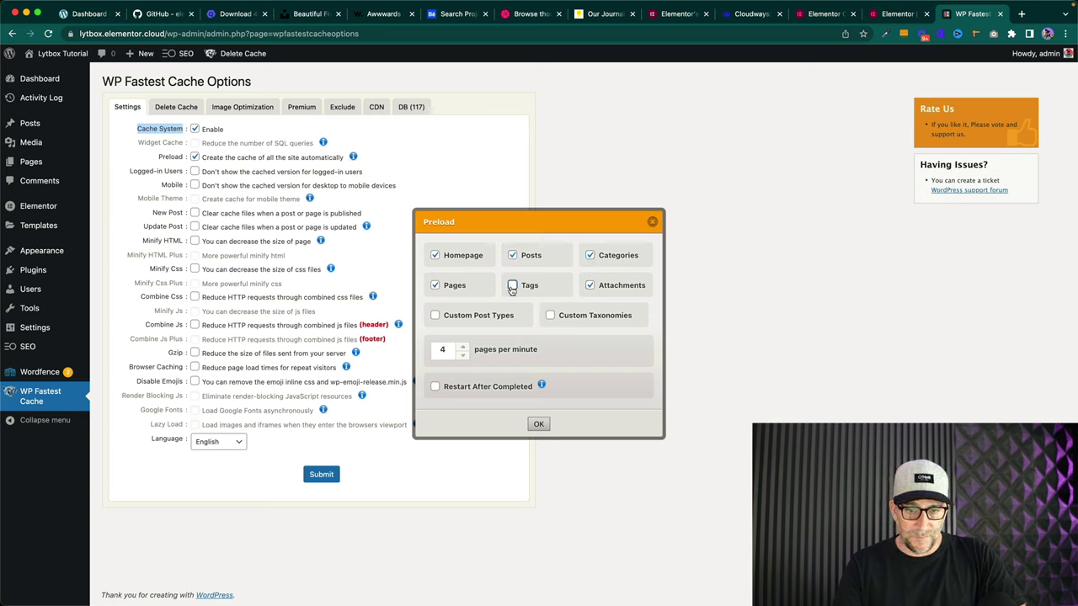
pyautogui.click(435, 315)
pyautogui.click(550, 315)
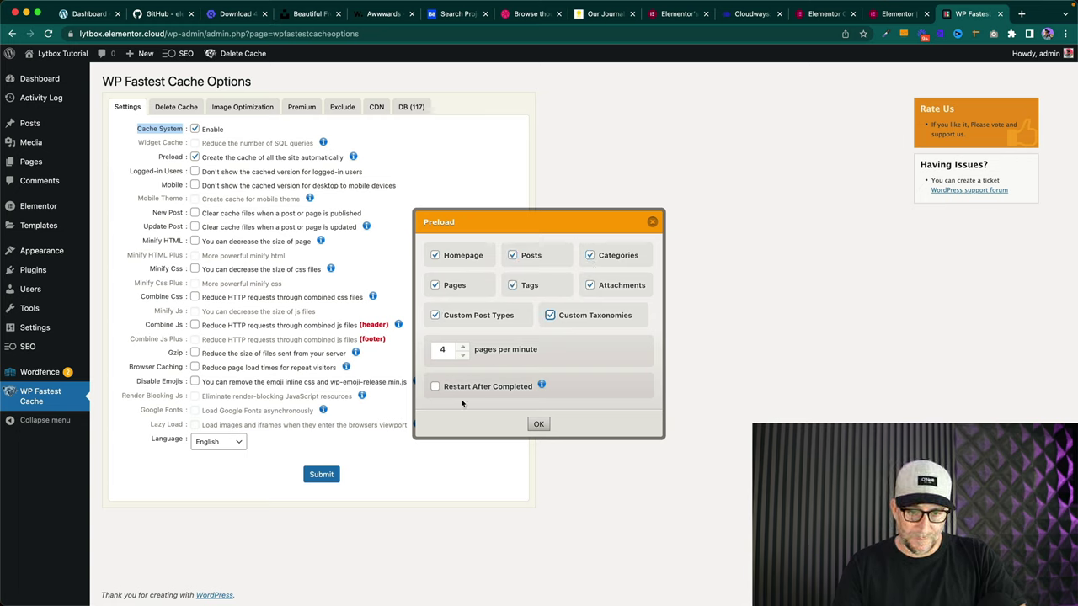
pyautogui.click(538, 424)
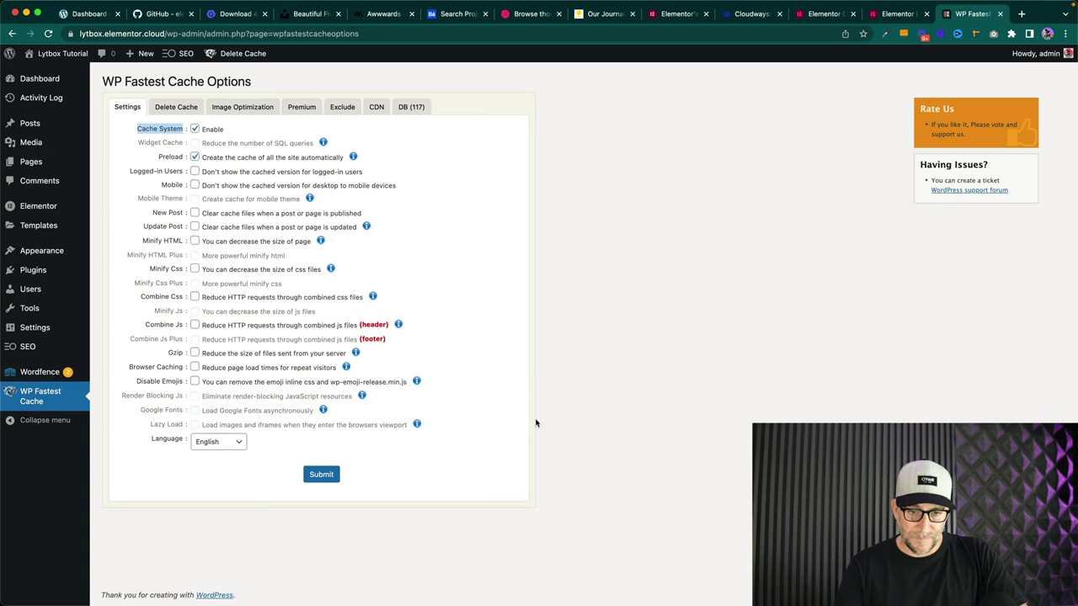
# - Enable the Logged-in Users and Mobile options to withhold the cached version from logged-in users and the desktop cache from mobile devices
pyautogui.click(195, 172)
pyautogui.click(195, 186)
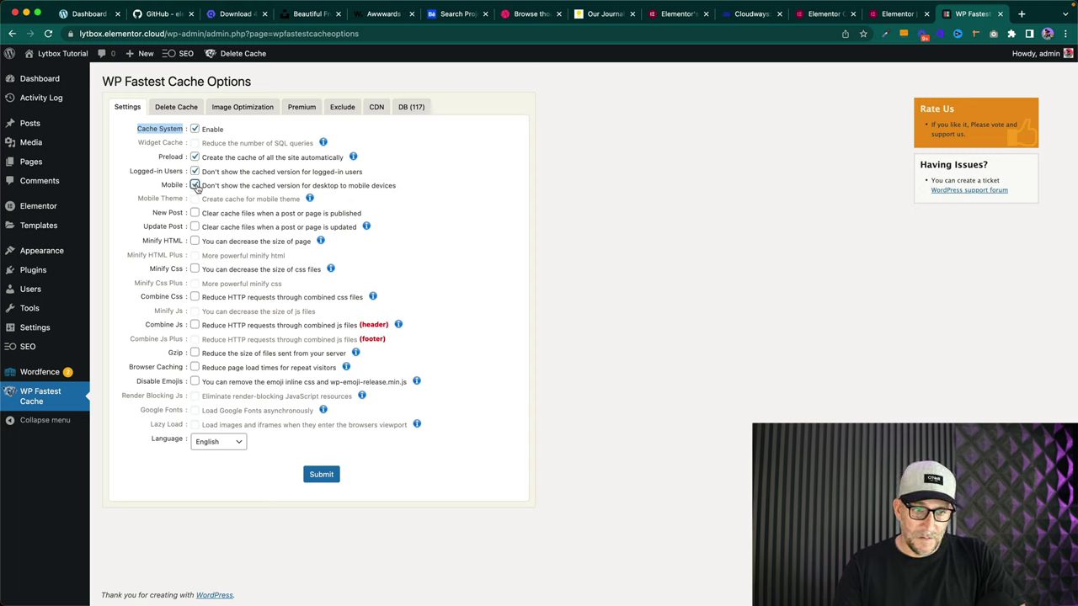
# - Enable cache clearing for New Post with Clear All Cache, and for Update Post with Clear Cache of Post / Page
pyautogui.click(194, 213)
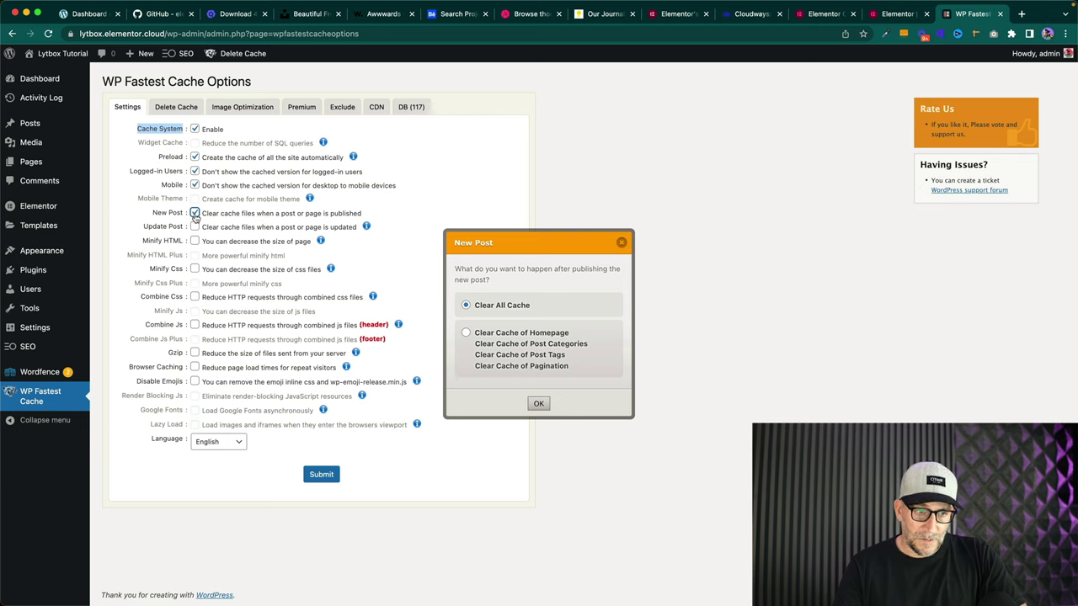
pyautogui.click(465, 332)
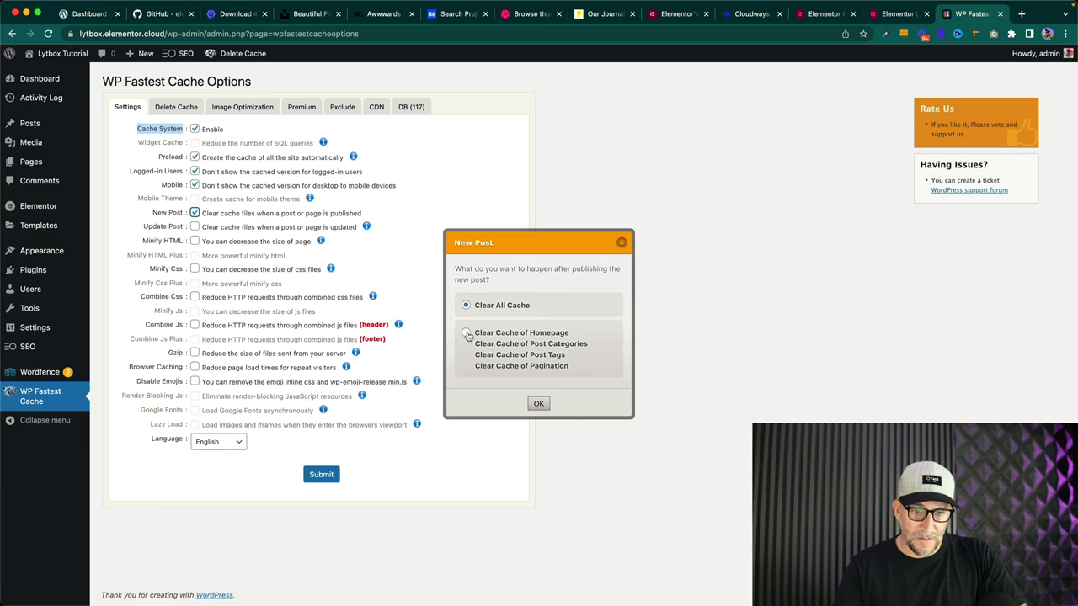
pyautogui.click(465, 305)
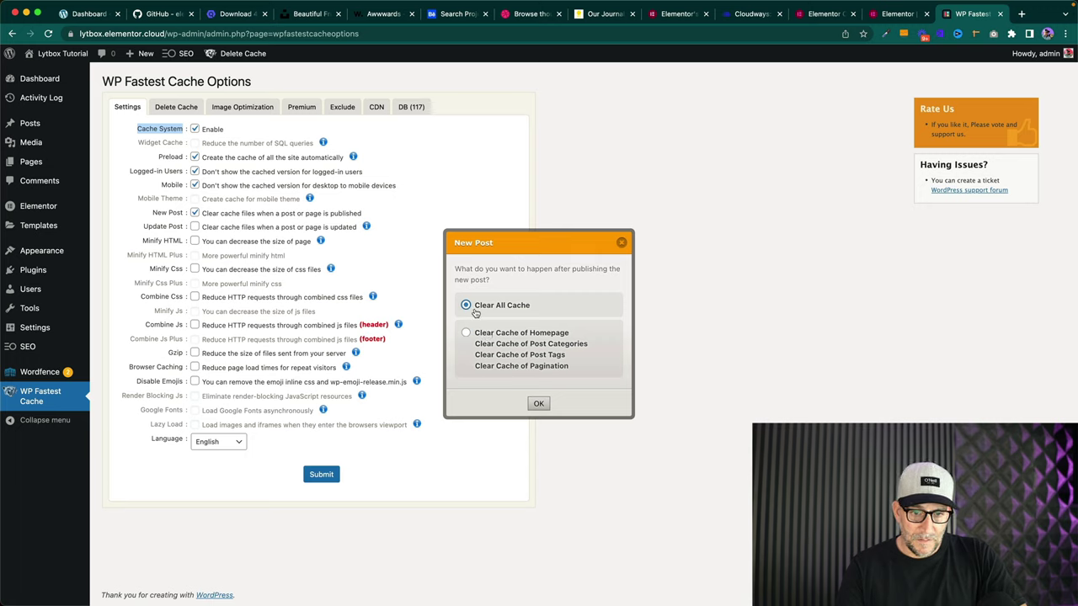
pyautogui.click(538, 403)
pyautogui.click(196, 227)
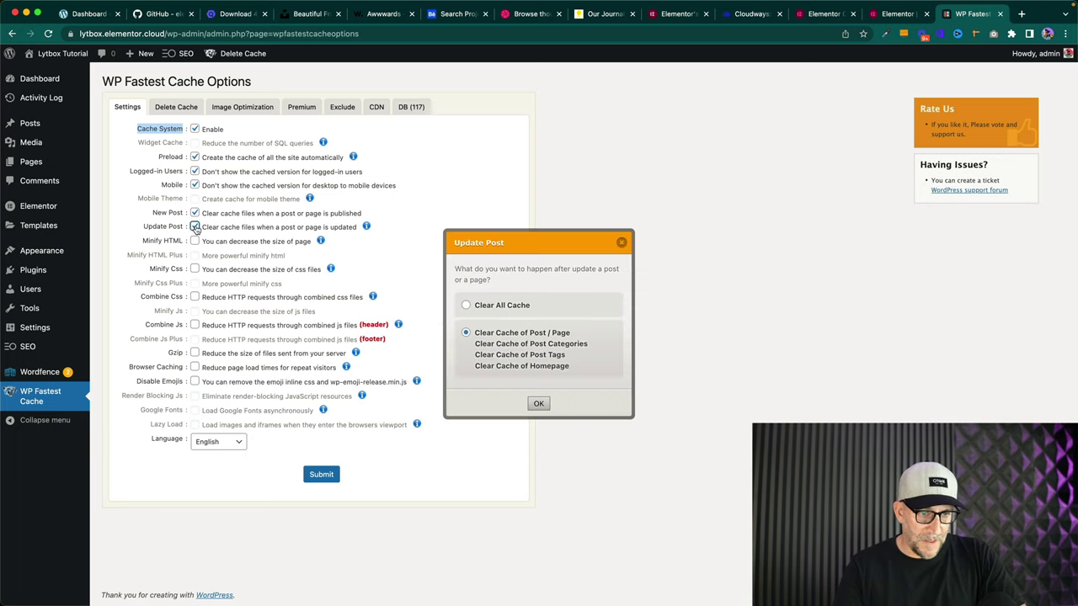
pyautogui.click(539, 403)
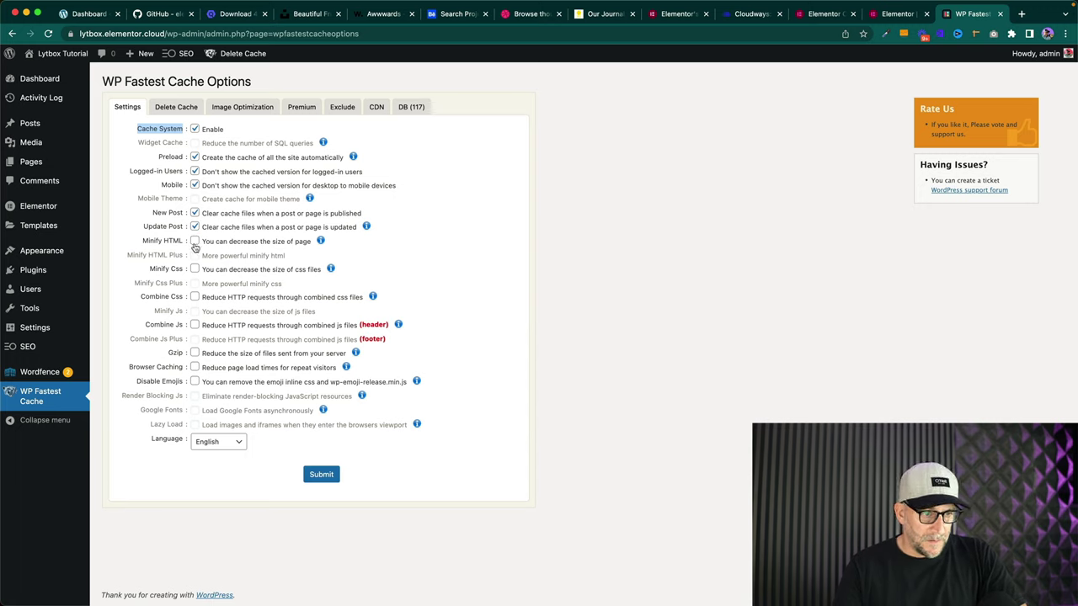
# - Enable Minify HTML, Minify Css, Combine Css and Combine Js for the header files
pyautogui.click(147, 241)
pyautogui.moveTo(147, 240); pyautogui.dragTo(197, 273)
pyautogui.click(196, 271)
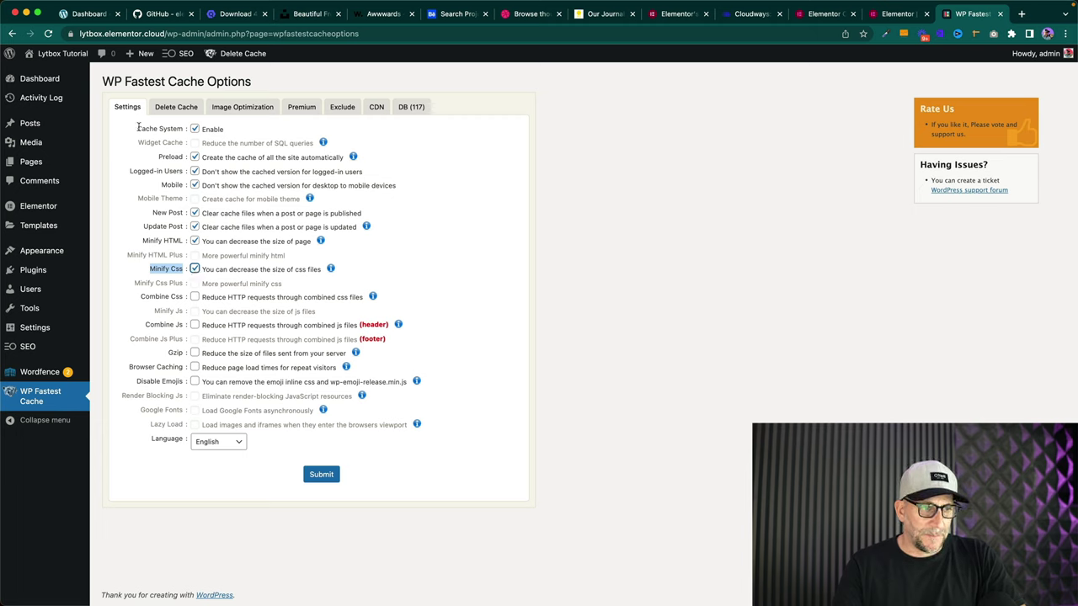
pyautogui.moveTo(137, 128); pyautogui.dragTo(182, 129)
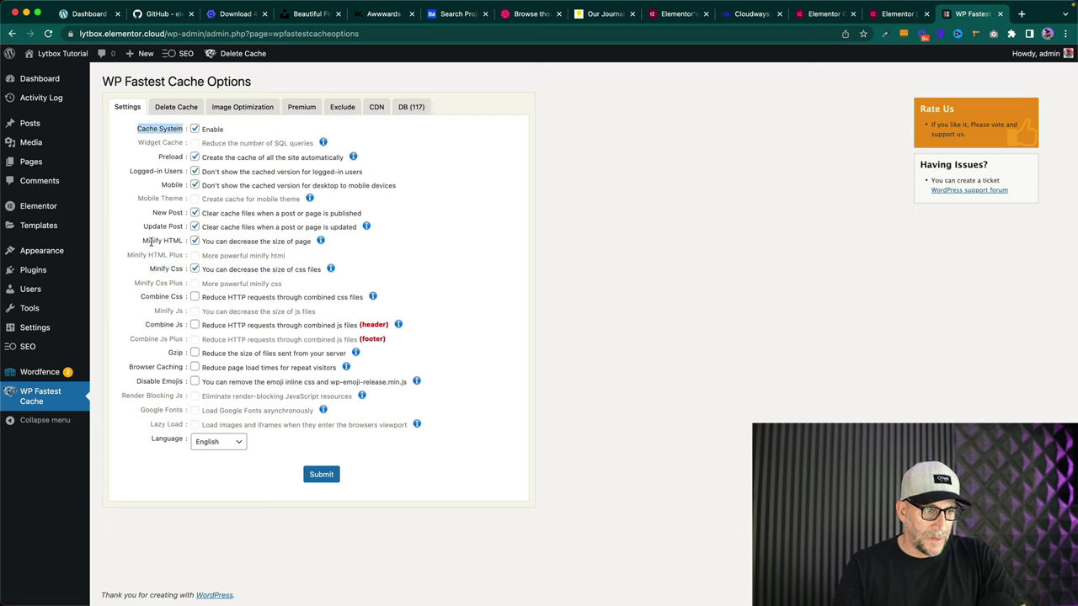
pyautogui.moveTo(144, 241); pyautogui.dragTo(183, 242)
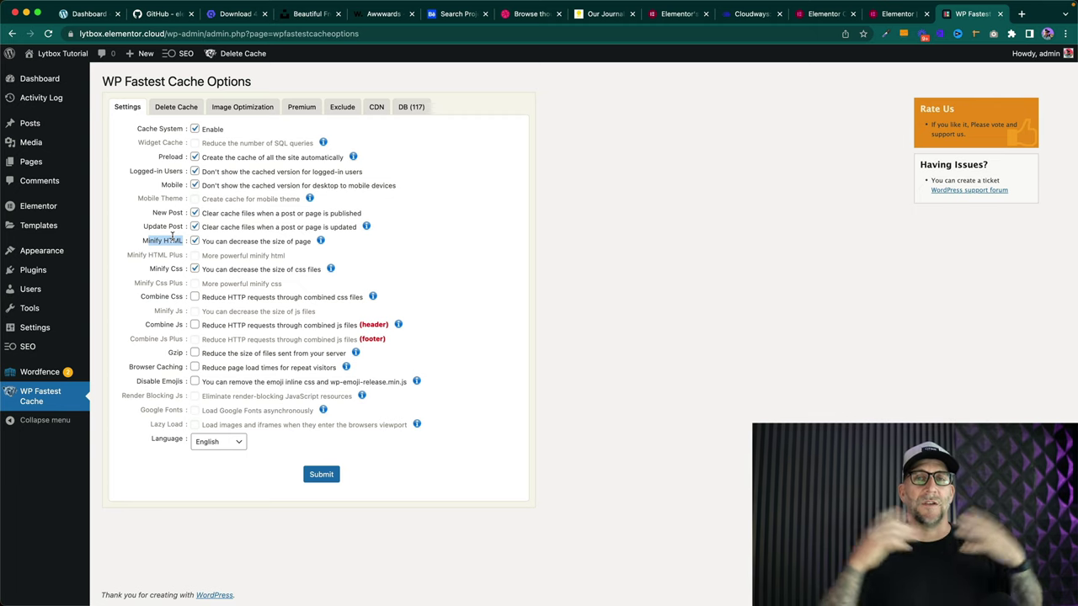
pyautogui.click(195, 296)
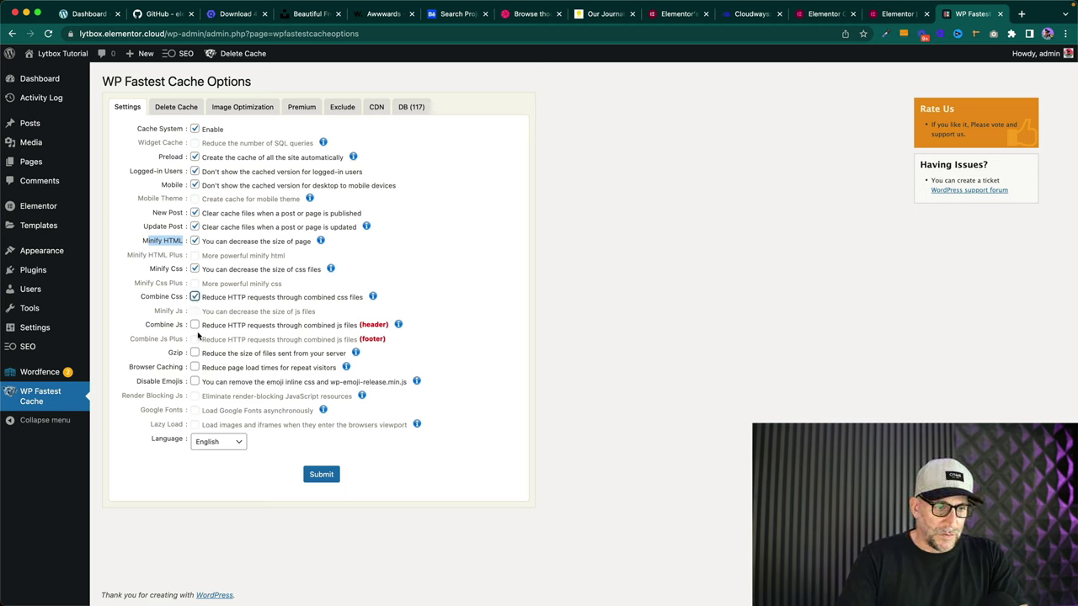
pyautogui.click(195, 325)
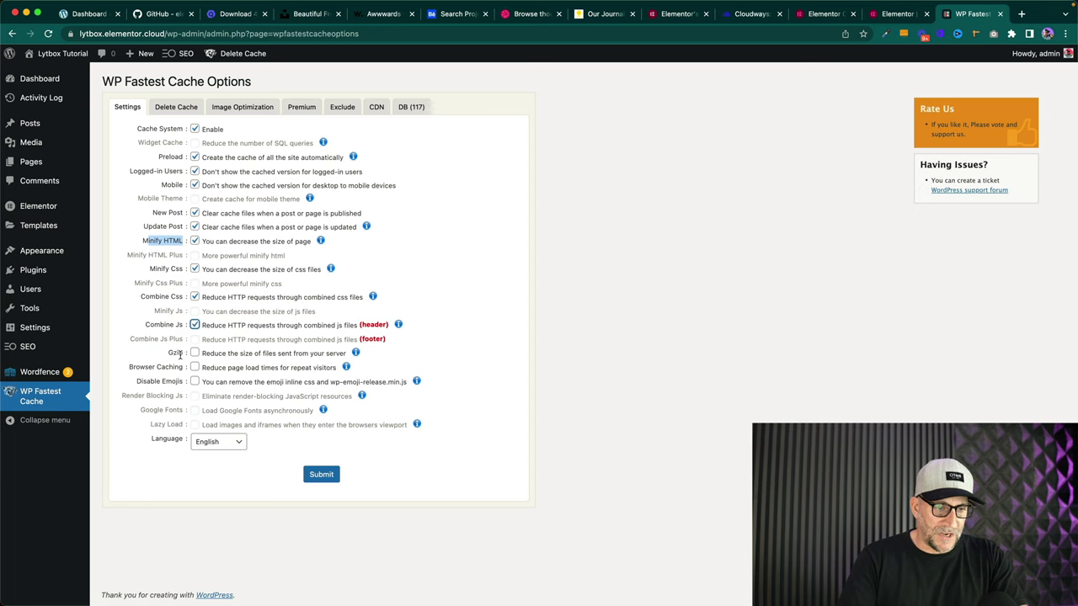
# - Enable Gzip, Disable Emojis and Browser Caching, and save the WP Fastest Cache options
pyautogui.click(194, 354)
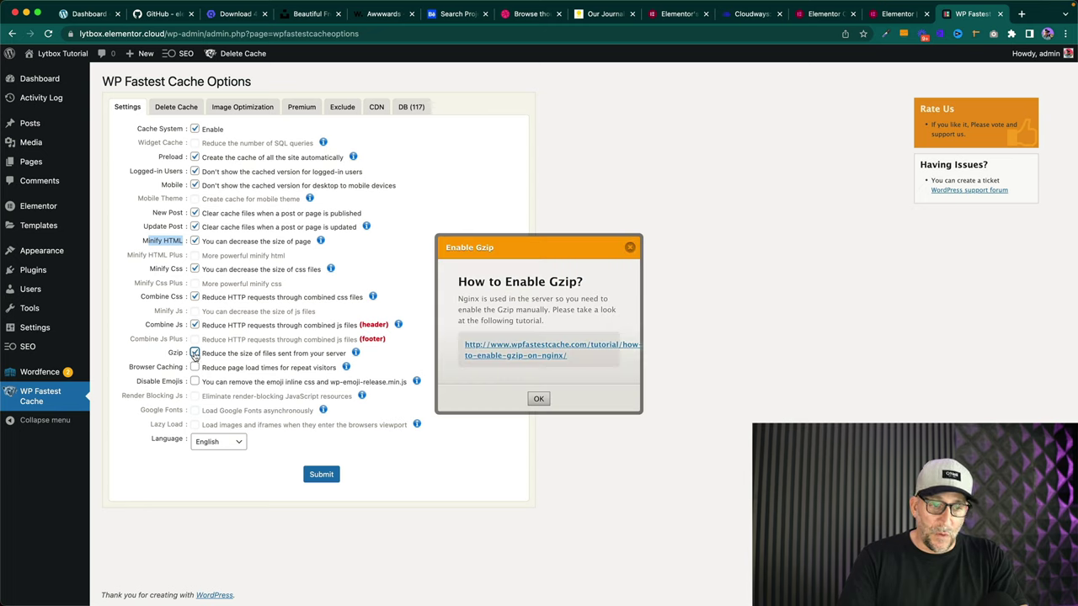
pyautogui.click(542, 402)
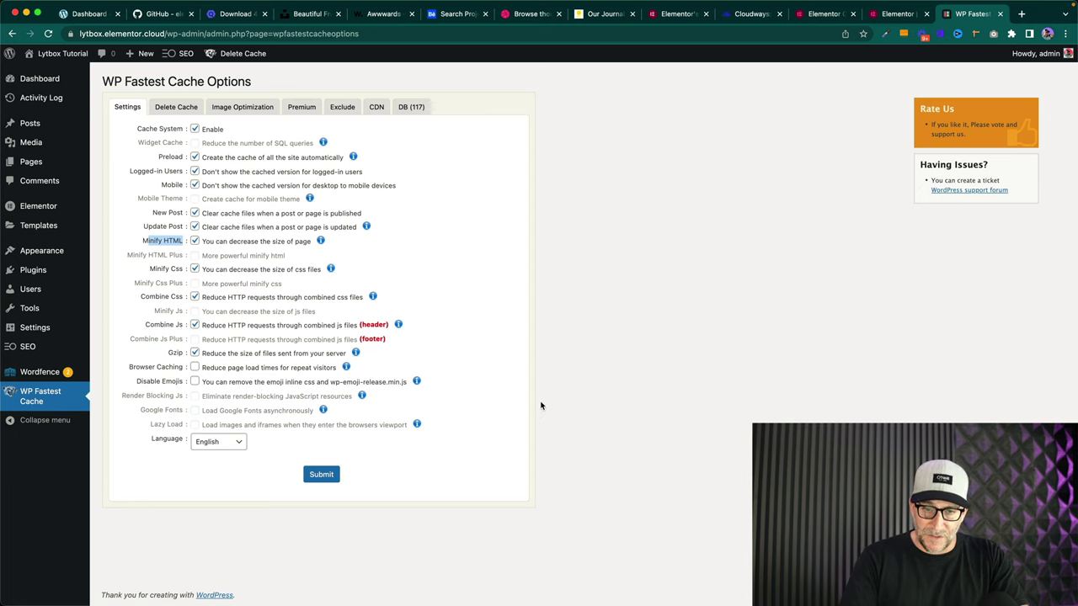
pyautogui.click(194, 383)
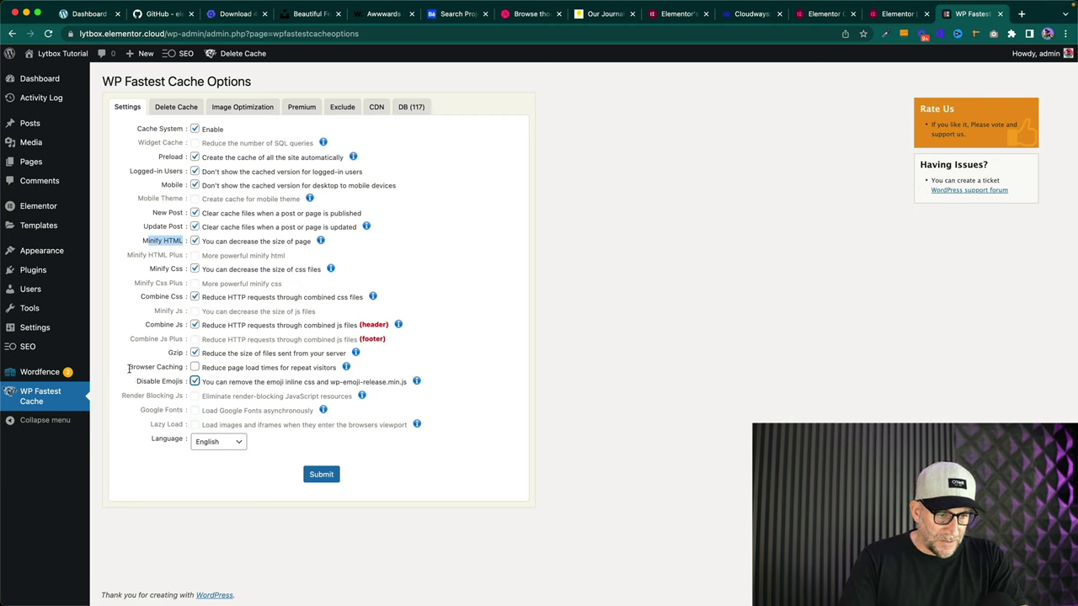
pyautogui.moveTo(127, 368); pyautogui.dragTo(184, 376)
pyautogui.click(194, 368)
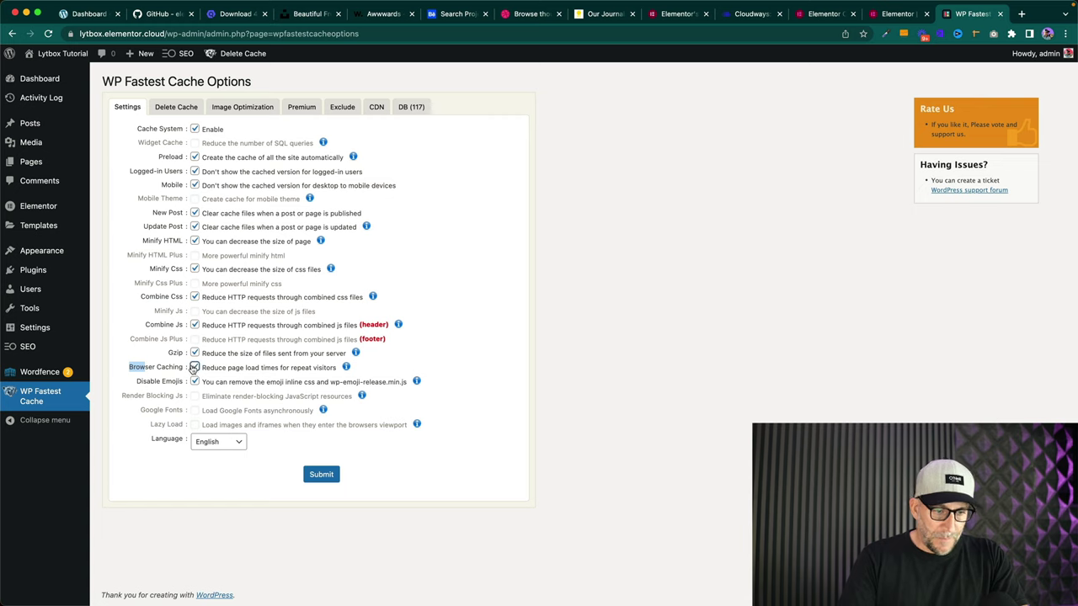
pyautogui.click(328, 476)
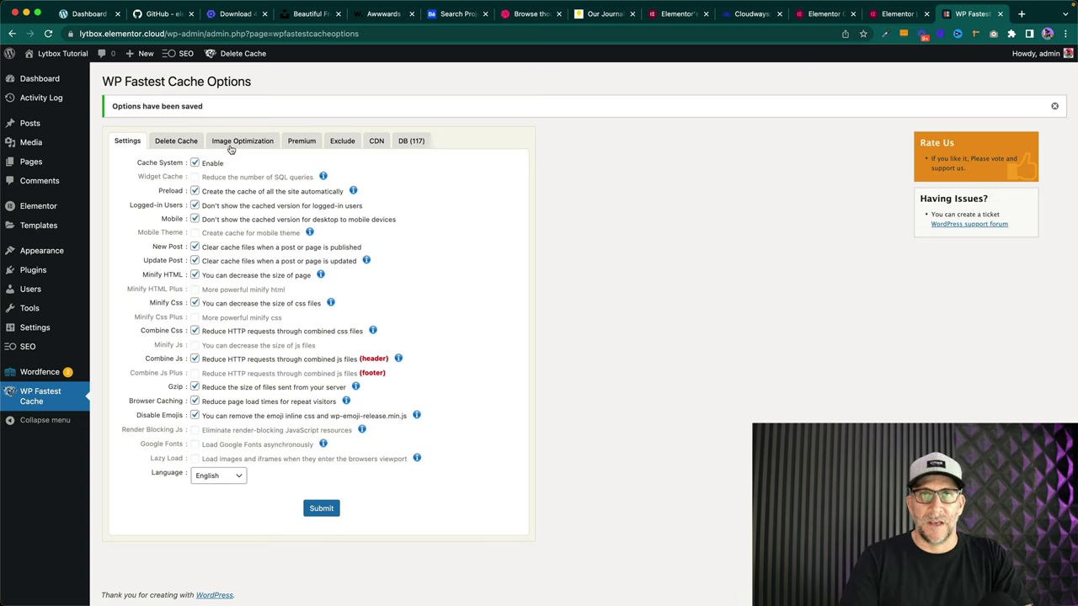
# - Review the Delete Cache and Image Optimization sections of WP Fastest Cache
pyautogui.click(176, 143)
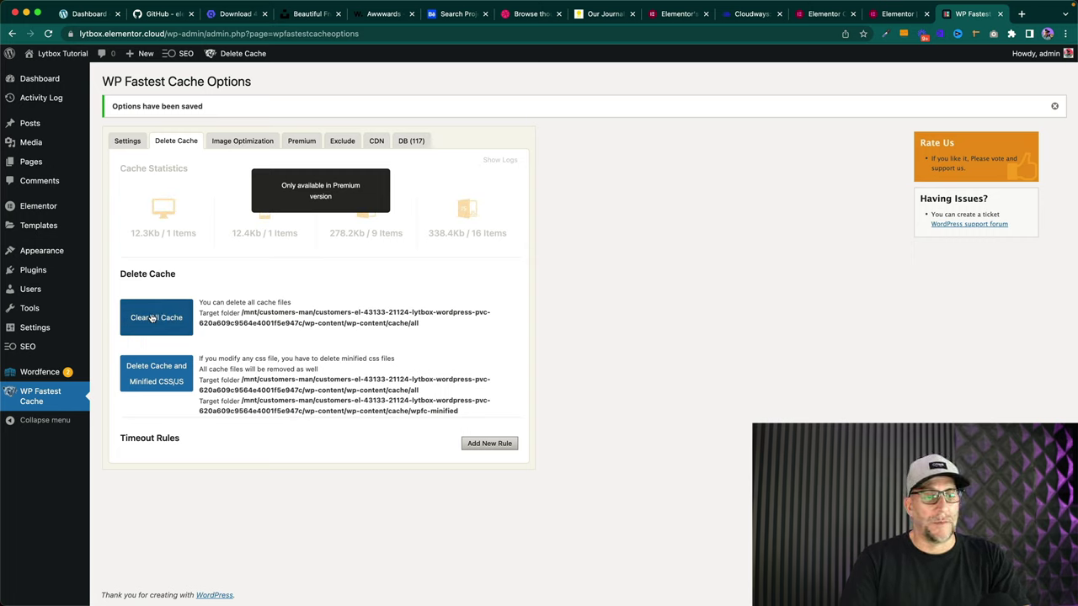
pyautogui.click(241, 143)
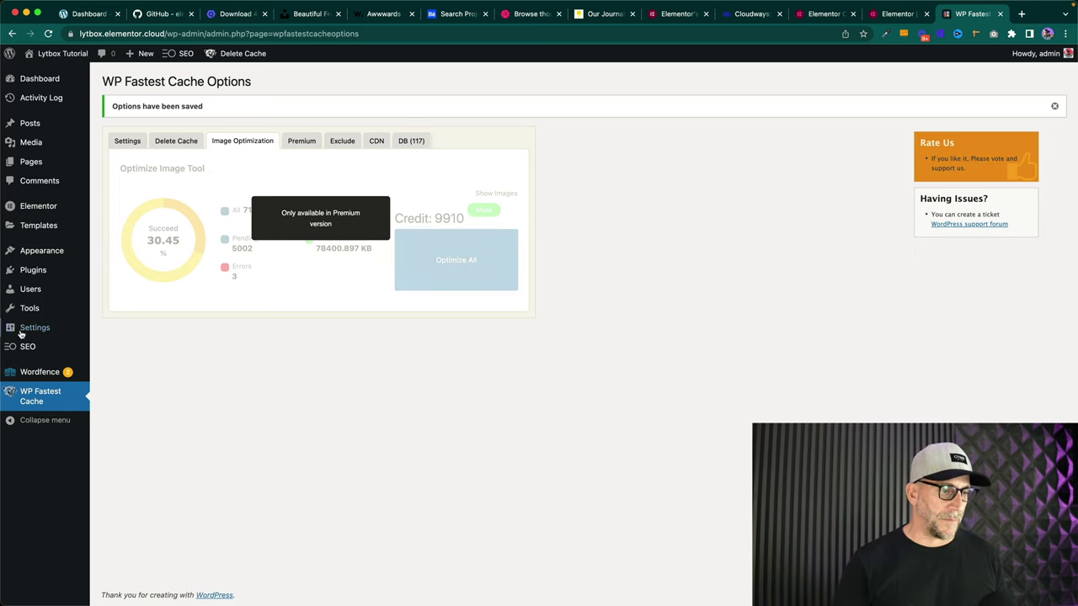
# - Search the plugin directory for "shortpixel" and install ShortPixel Image Optimizer
pyautogui.moveTo(36, 228)
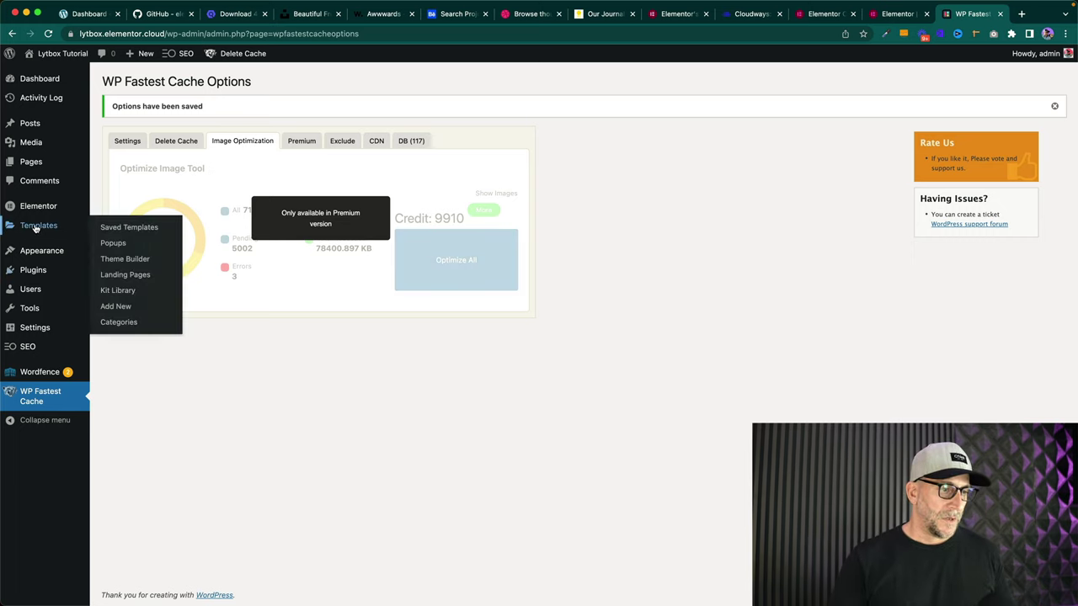
pyautogui.click(32, 270)
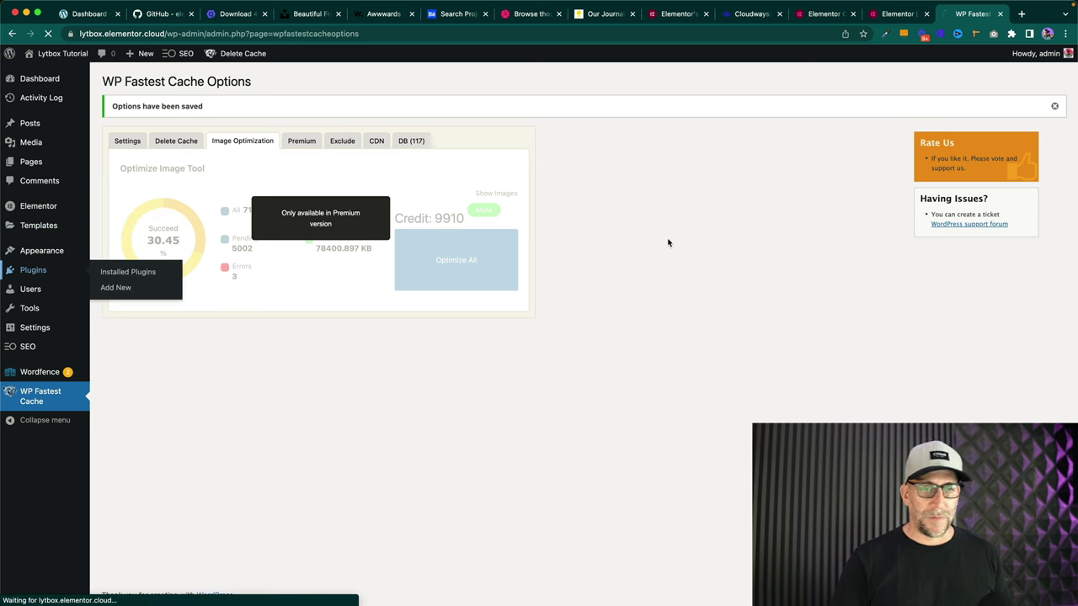
pyautogui.click(936, 99)
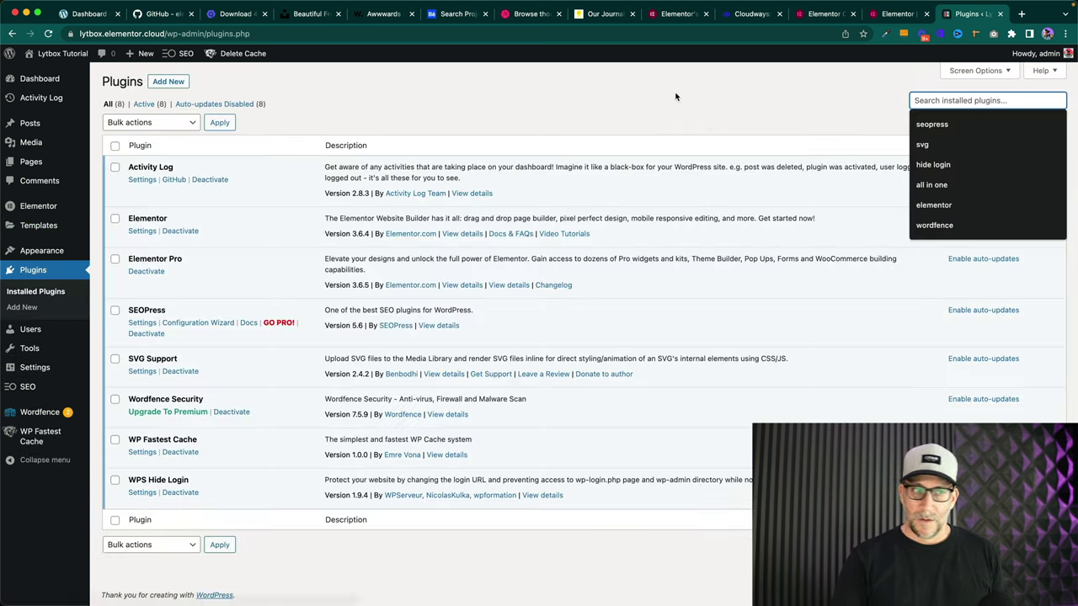
pyautogui.click(168, 81)
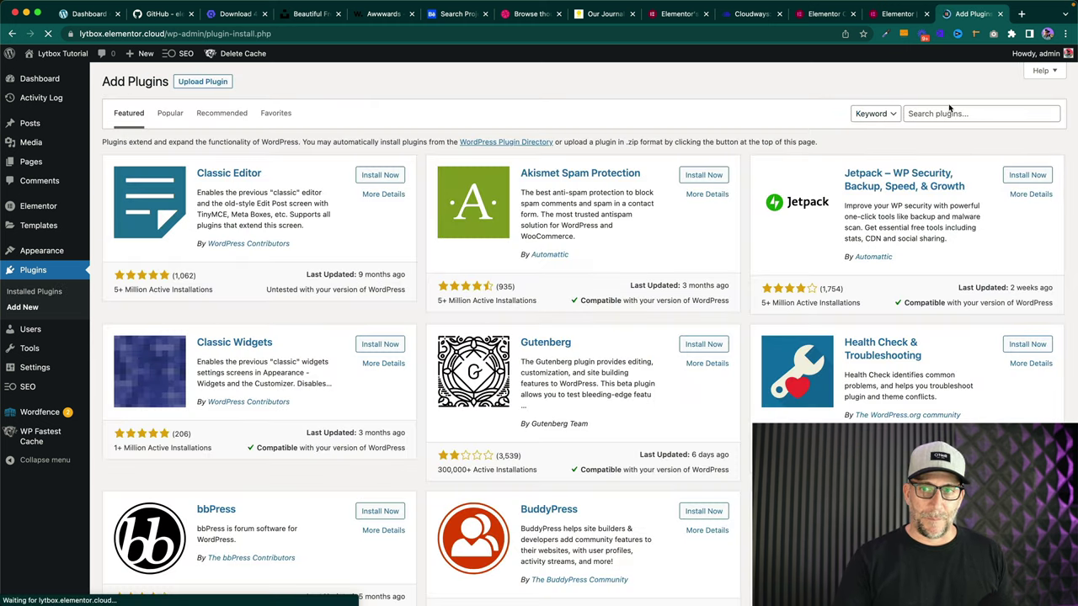
pyautogui.click(947, 109)
pyautogui.write('short')
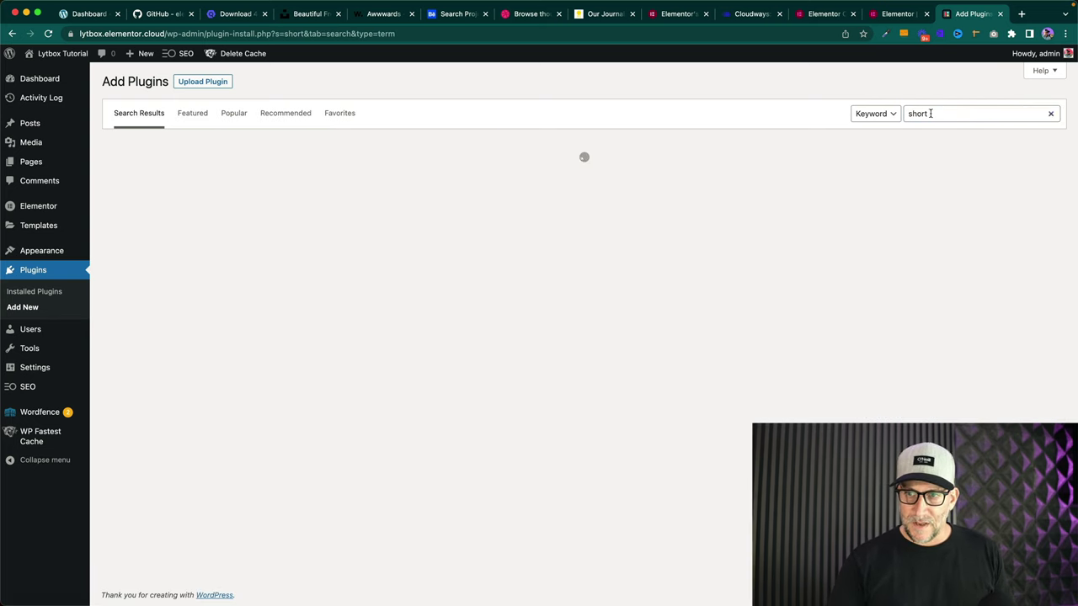
pyautogui.click(910, 143)
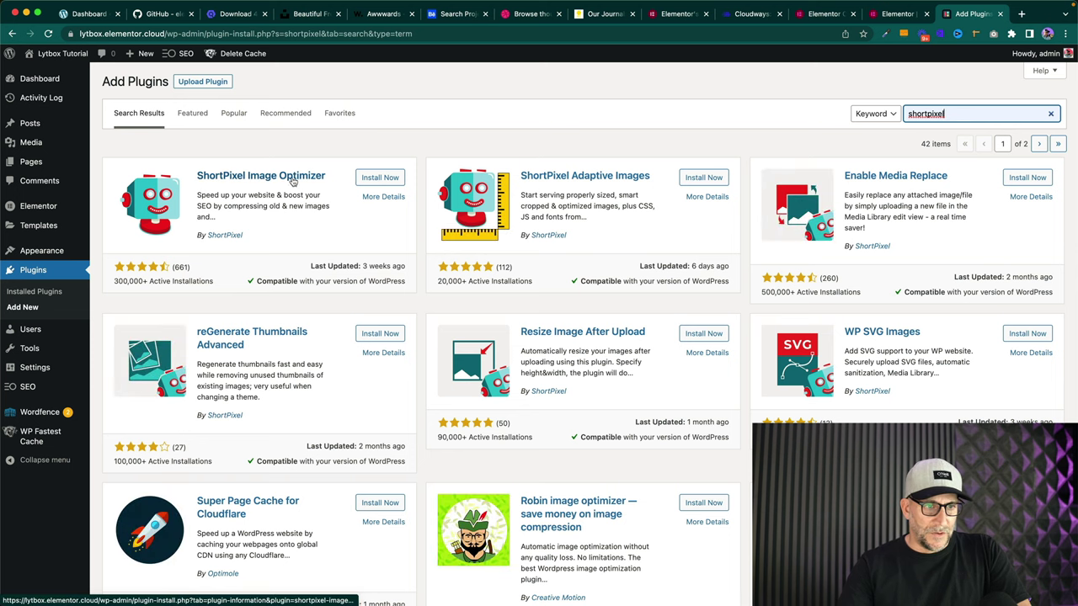
pyautogui.click(379, 178)
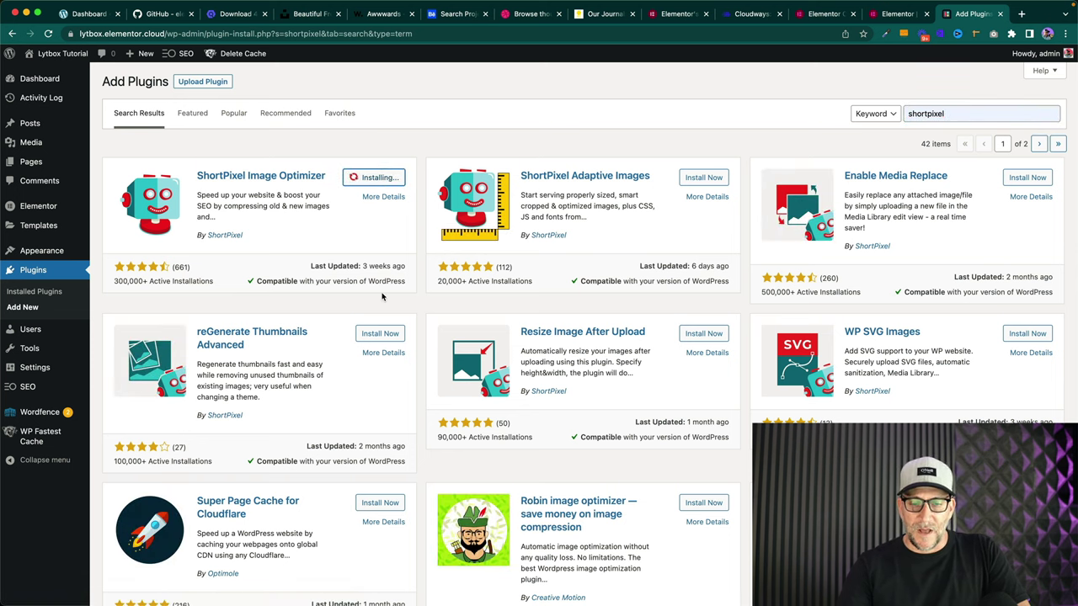